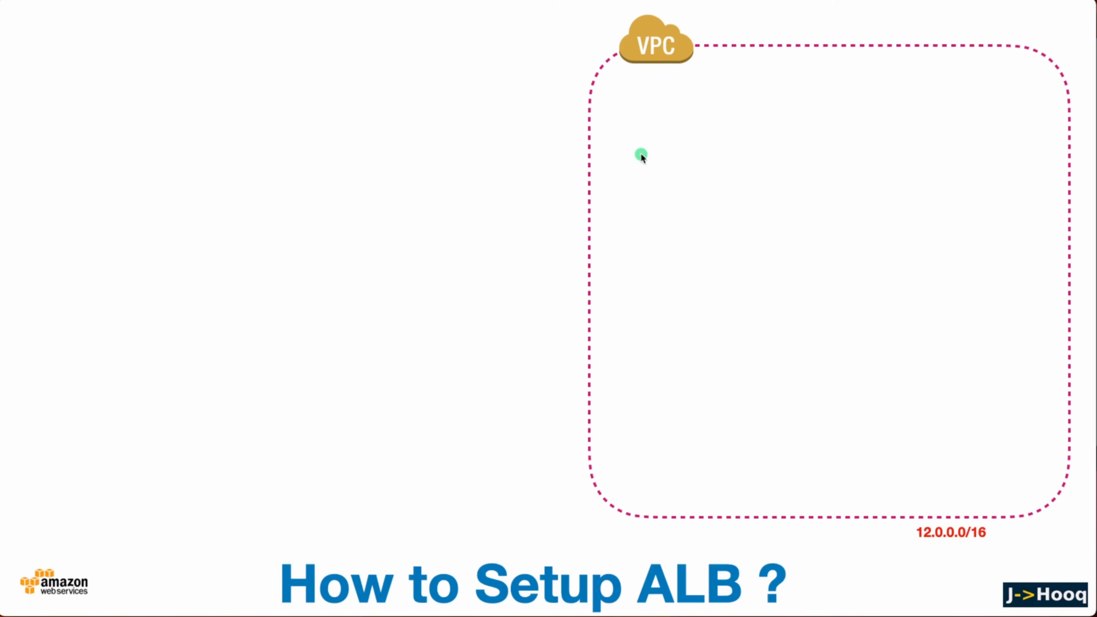
- Switch to the AWS console in the browser, search for vpc and open the VPC service
key(super+Tab)
key(super+Tab)
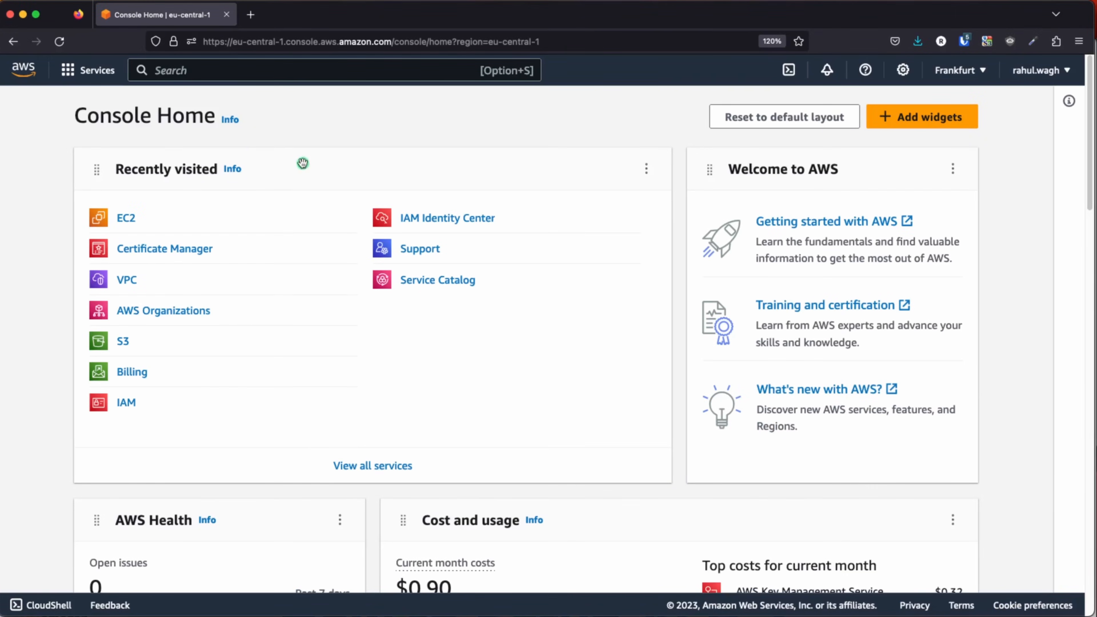
click(184, 70)
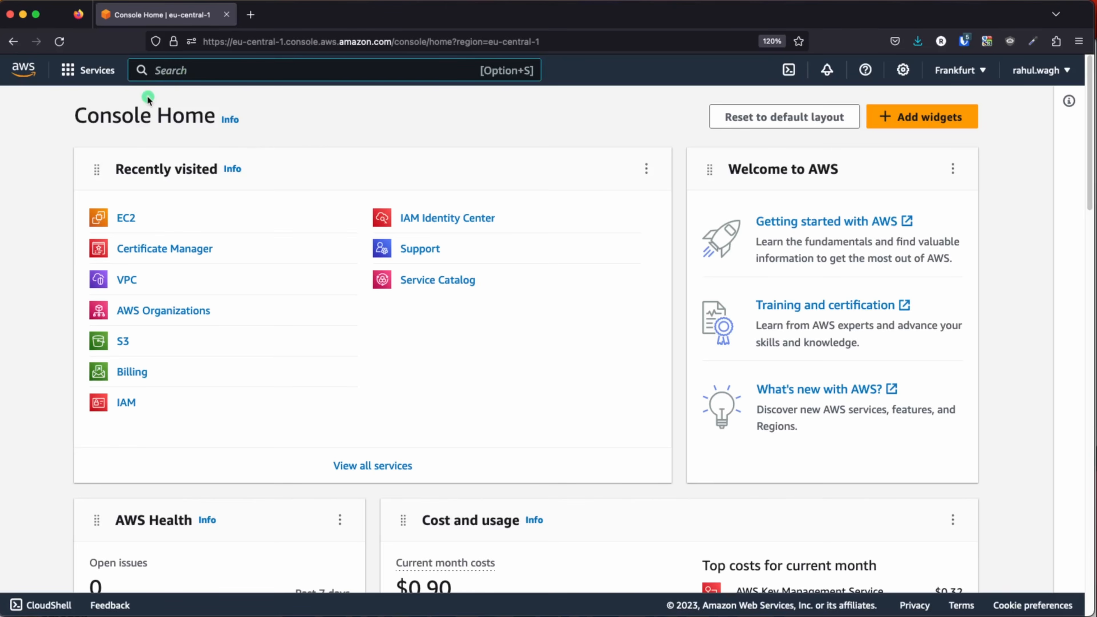
text(vpc)
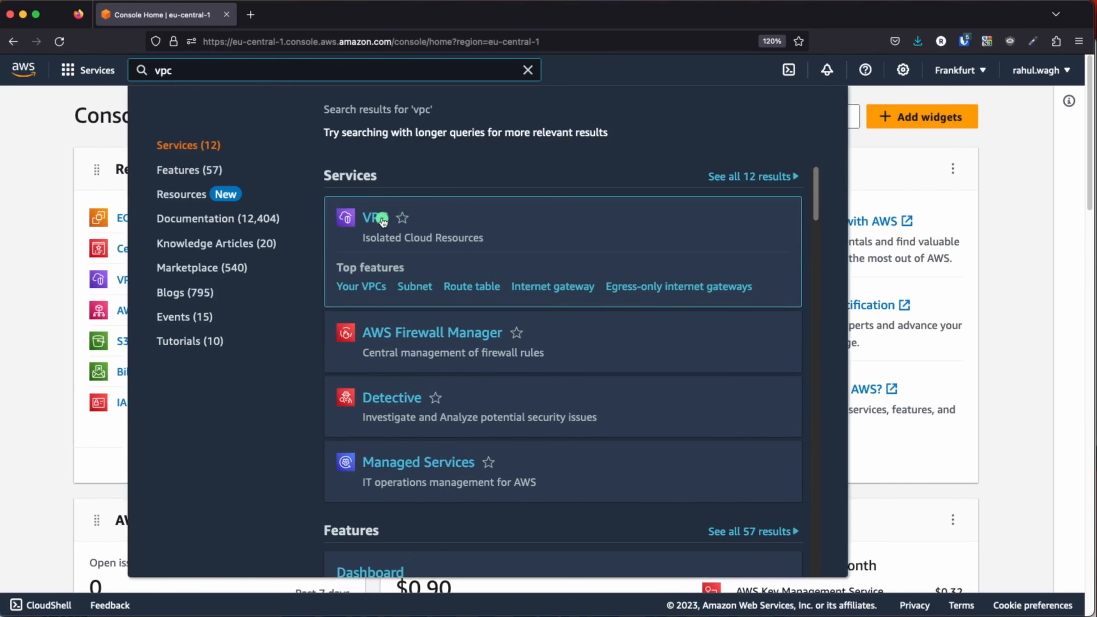
click(382, 218)
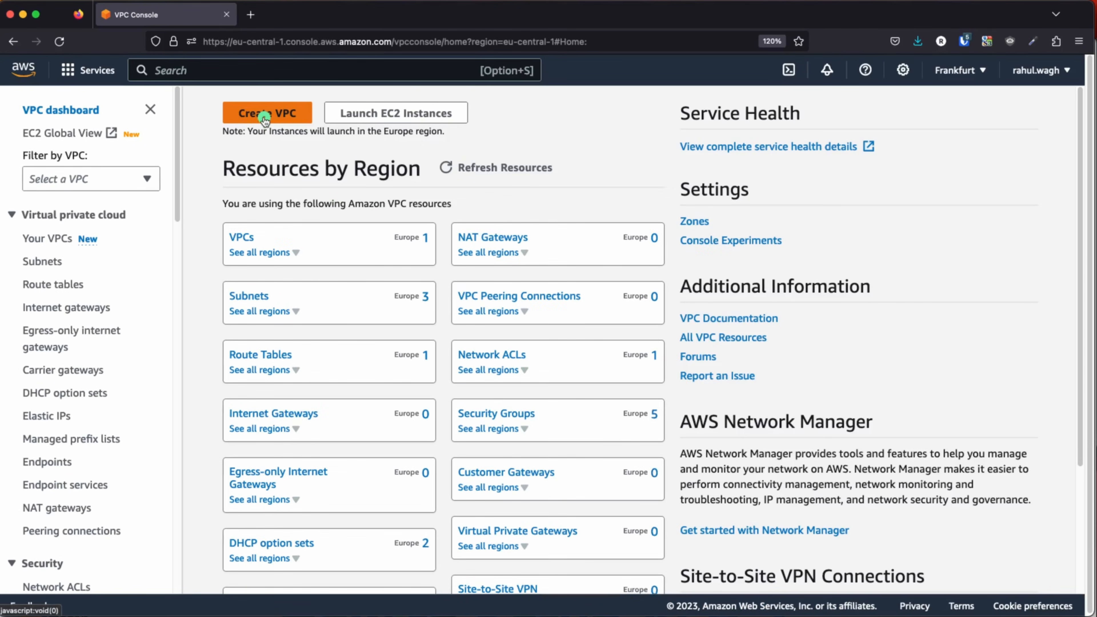
- Start a new VPC with the VPC only option, name it test-vpc and set its IPv4 CIDR to 12.0.0.0/16
click(265, 118)
click(57, 290)
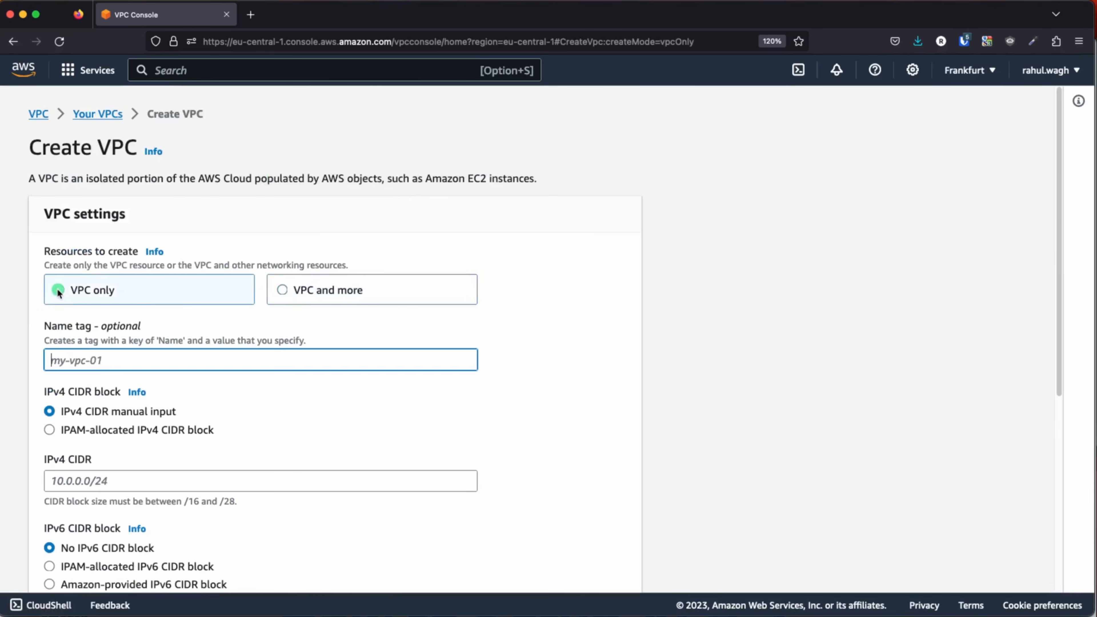
click(77, 362)
text(test-vpc)
click(100, 483)
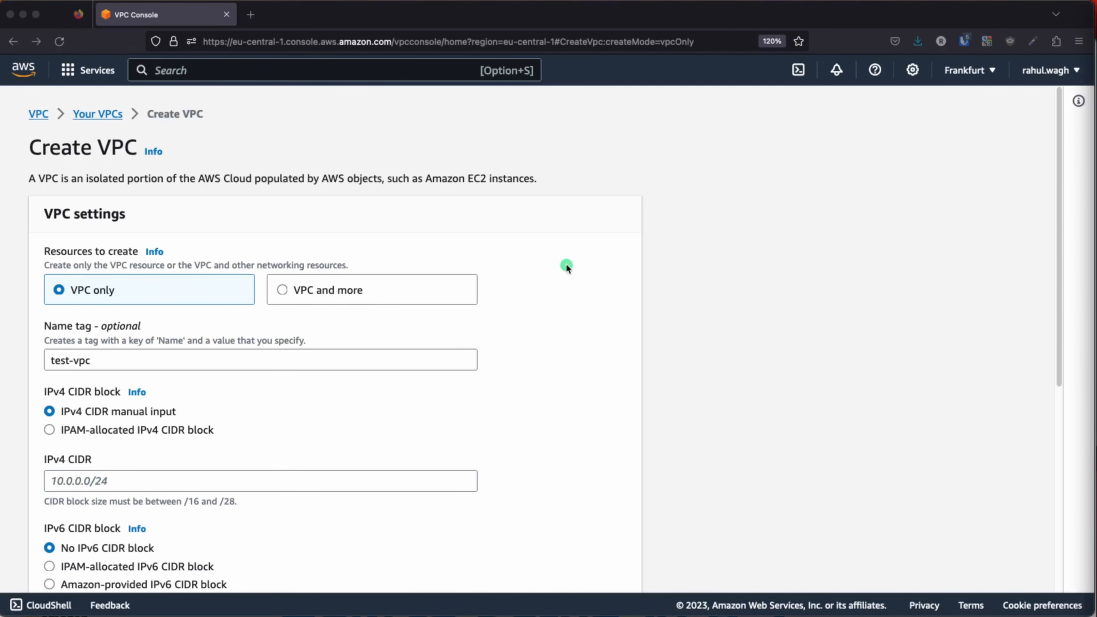
click(110, 485)
text(12.0.0.0/16)
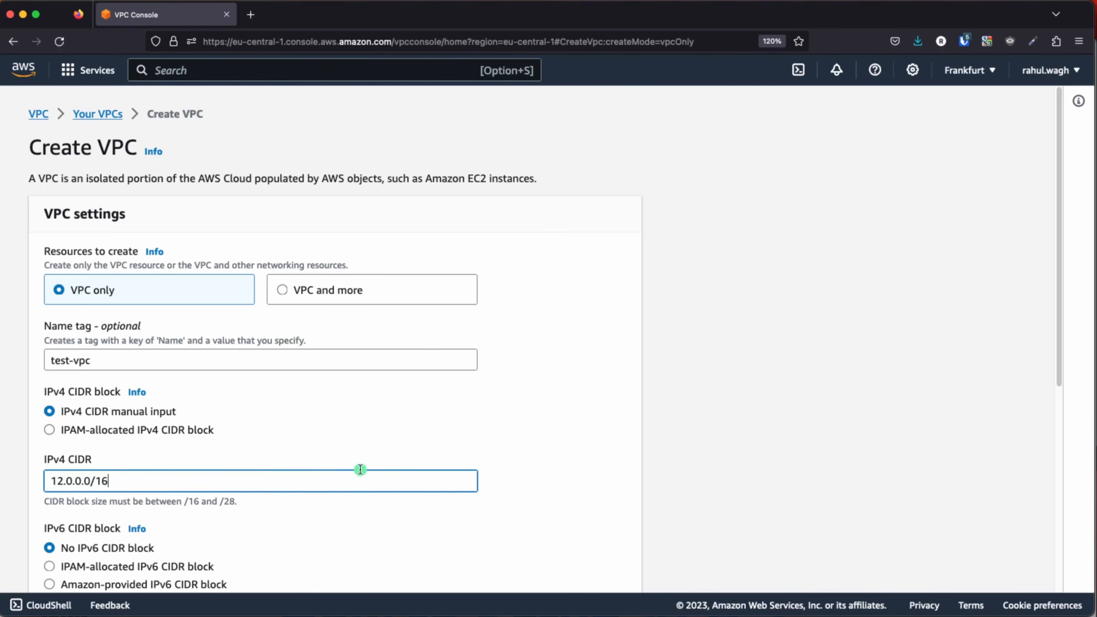
- Create the VPC with no IPv6 CIDR block and default tenancy, and return to the list of VPCs
scroll(360, 471, down, 5)
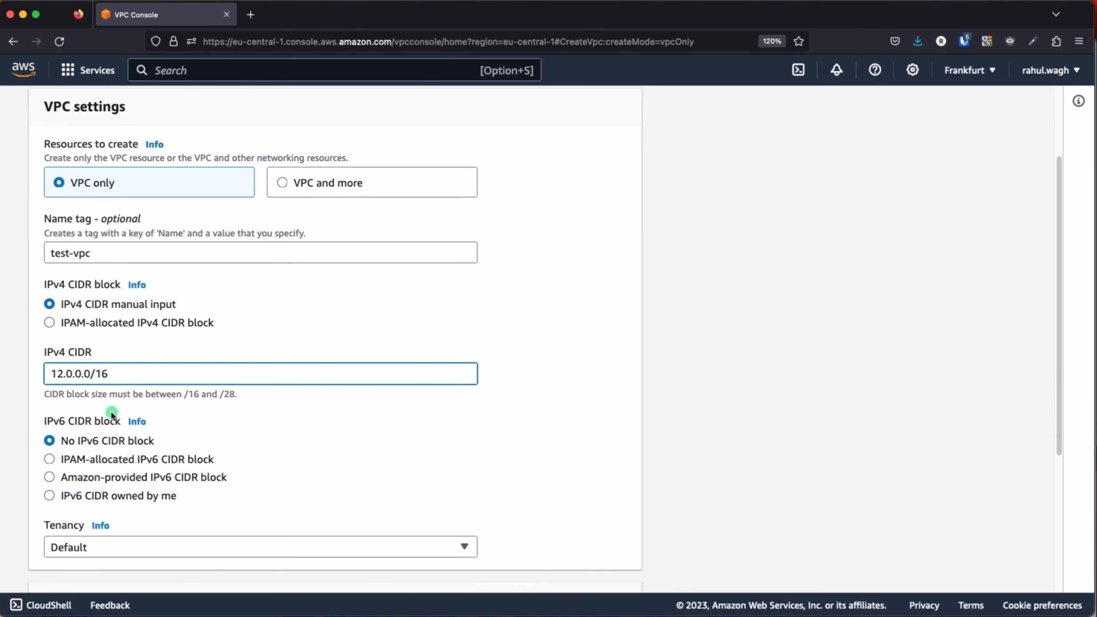
scroll(231, 436, down, 6)
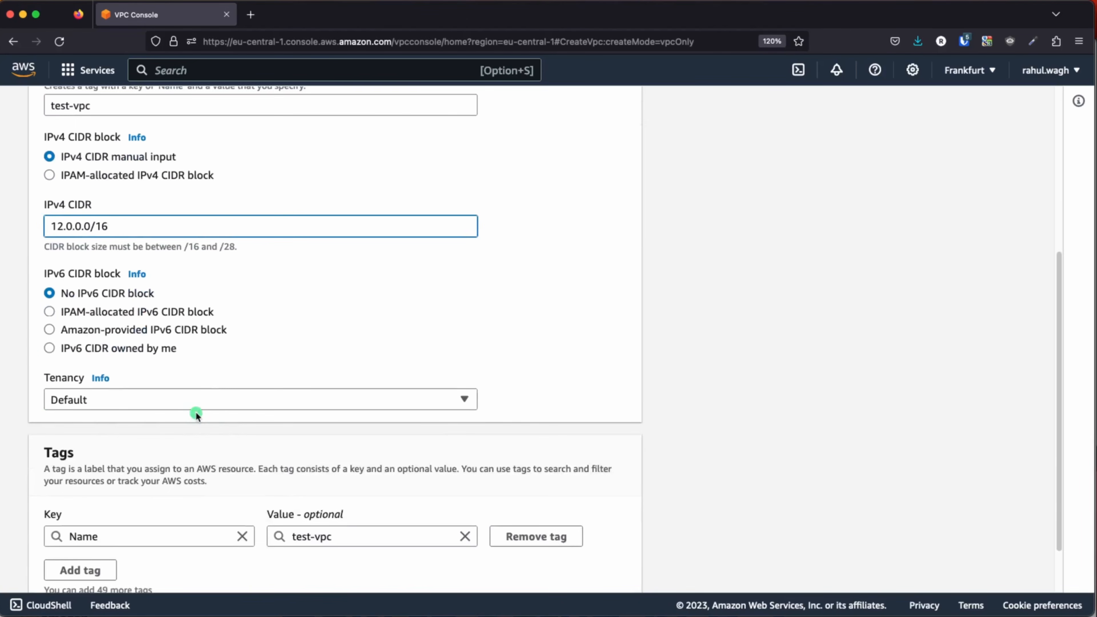
scroll(254, 453, down, 3)
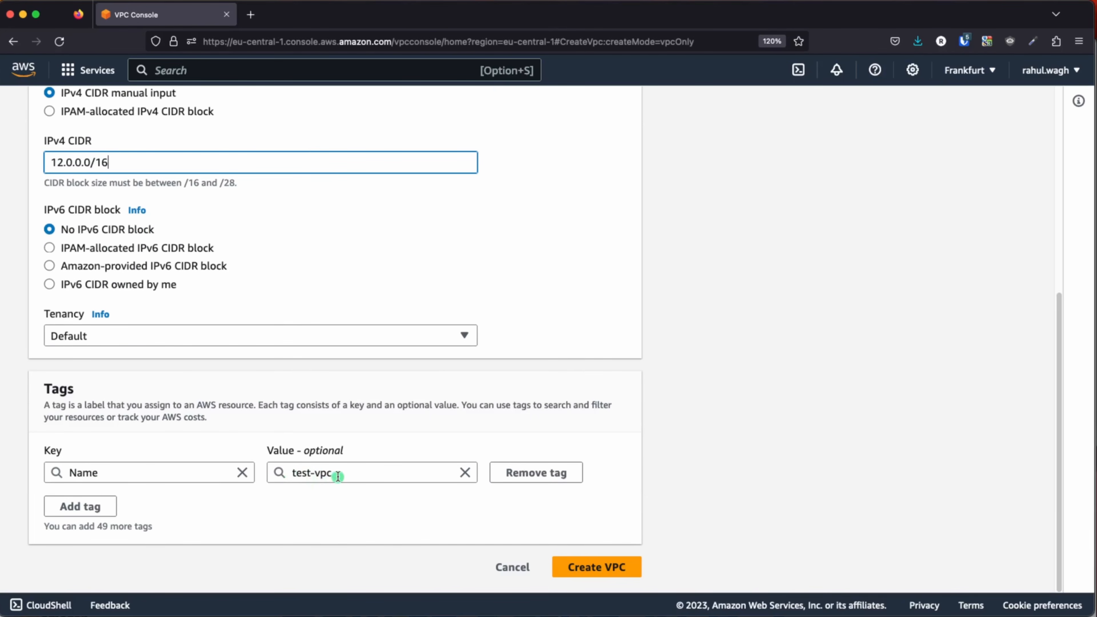
click(602, 567)
scroll(581, 459, down, 6)
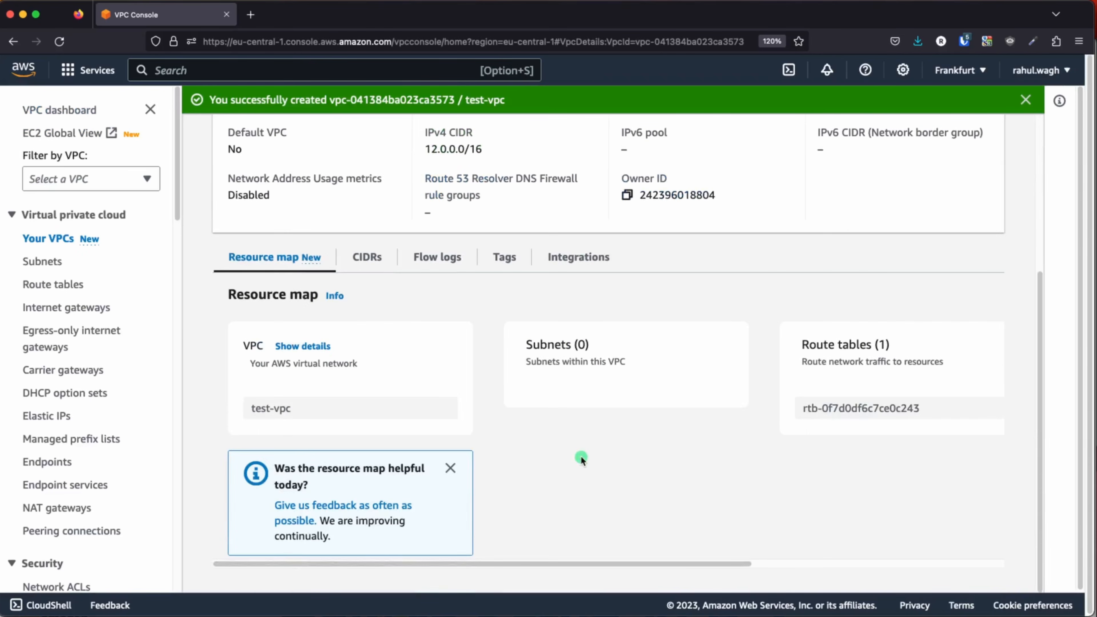
scroll(581, 457, up, 5)
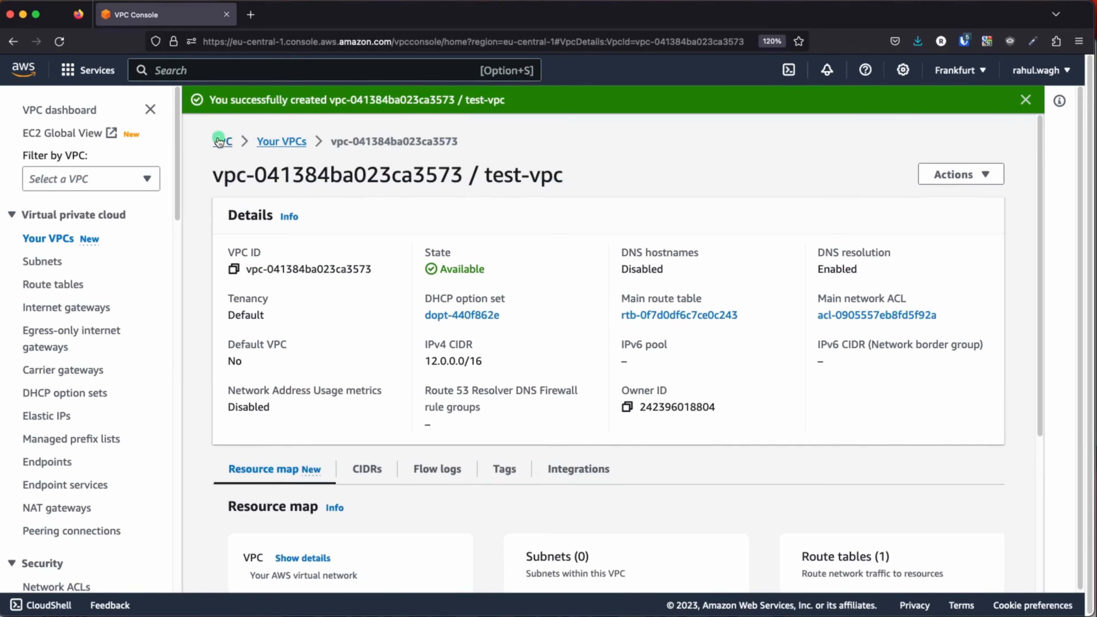
click(221, 141)
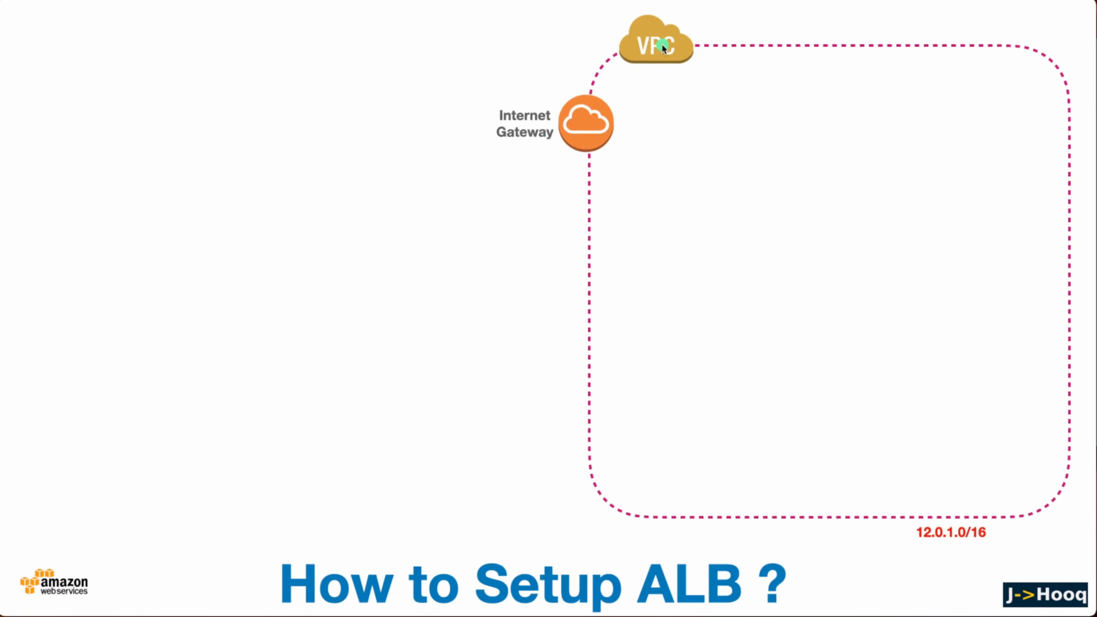
- Switch from the slides to the AWS console and open the region's internet gateways from the VPC dashboard
key(super+Tab)
key(super+Tab)
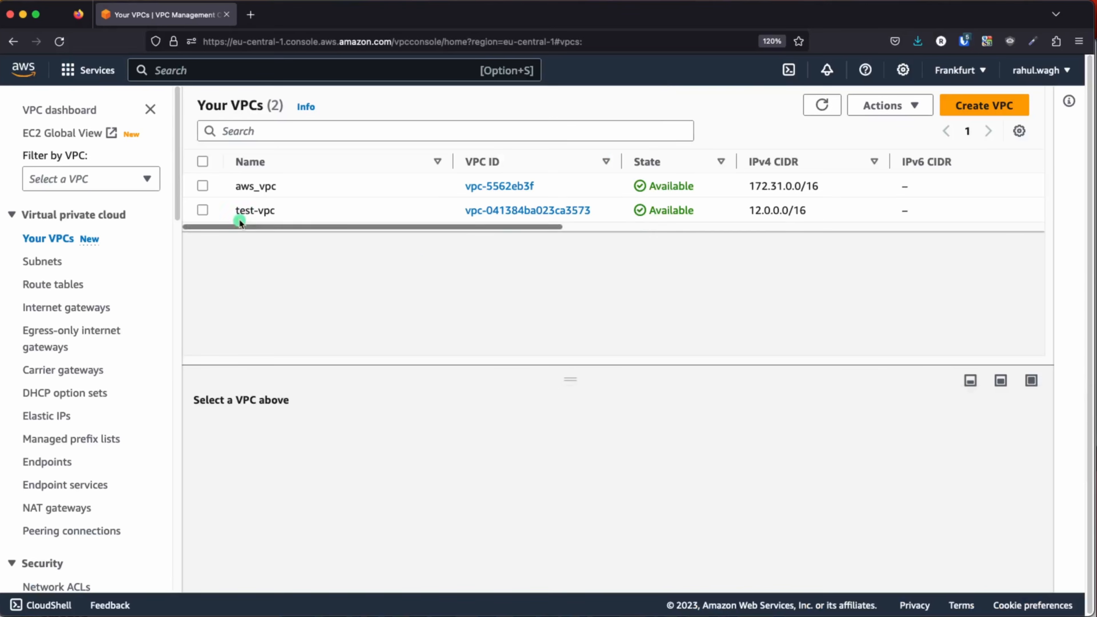
click(51, 112)
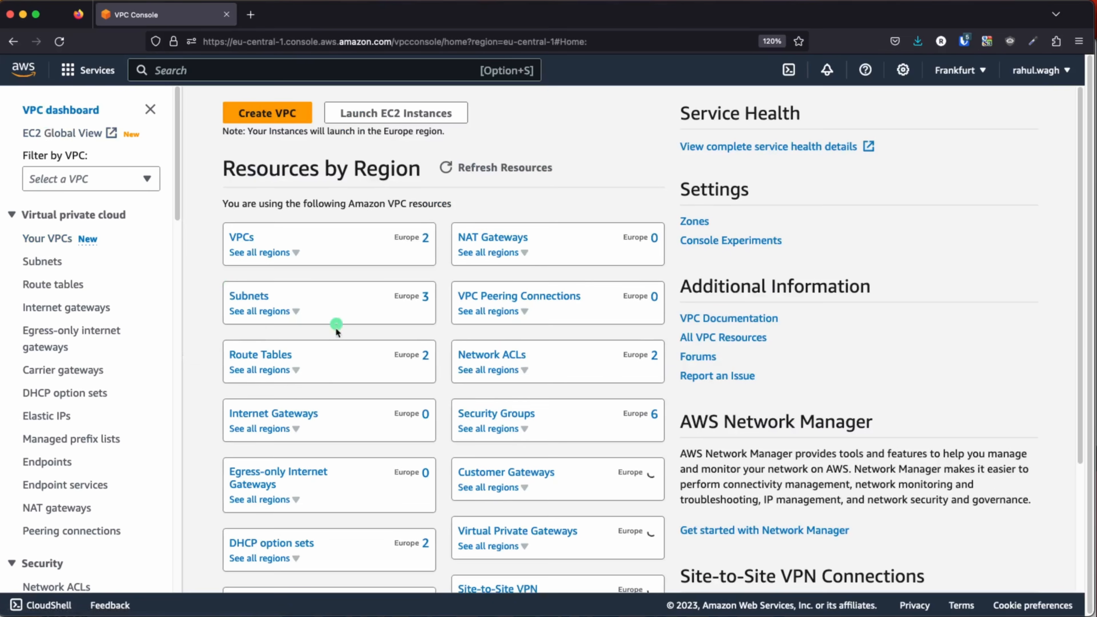
scroll(336, 320, down, 1)
scroll(337, 317, down, 1)
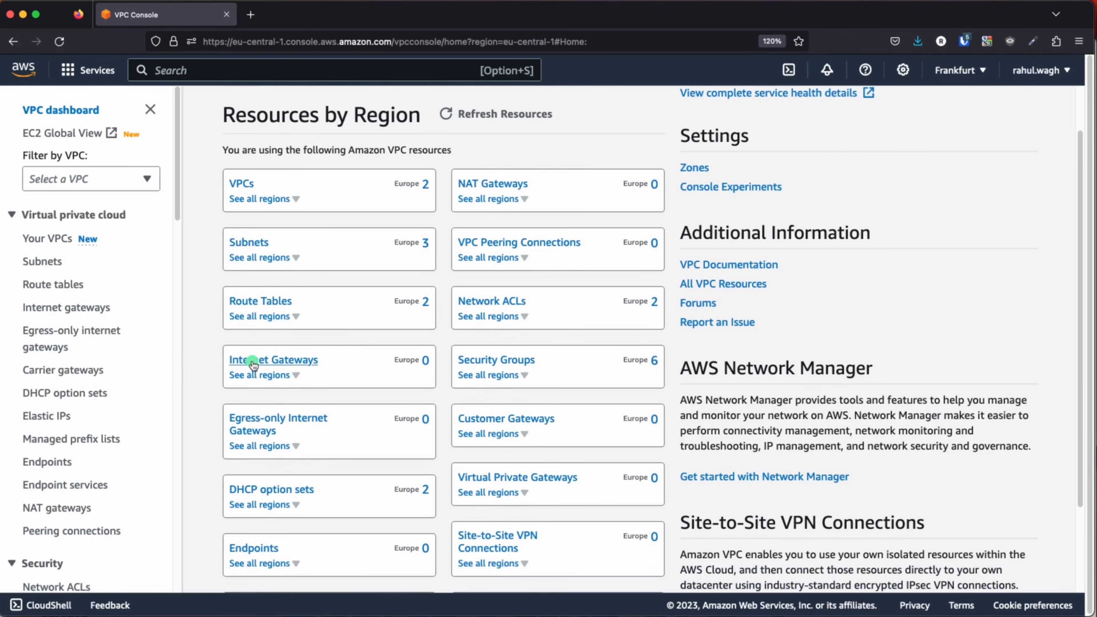
click(252, 361)
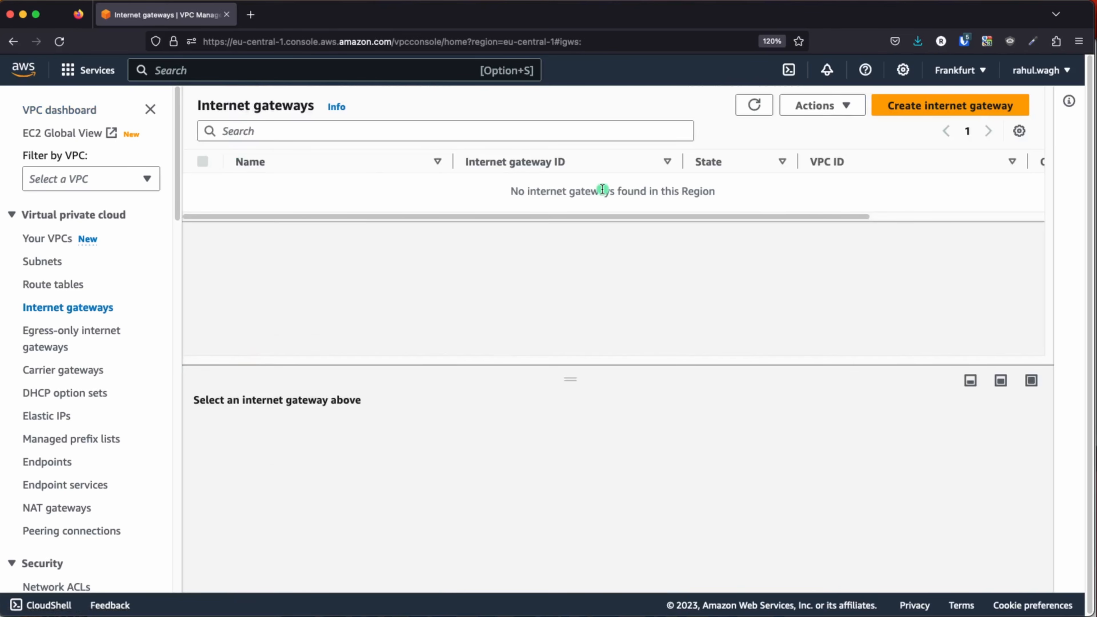
- Create an internet gateway with the name tag igw-test
click(939, 106)
click(119, 293)
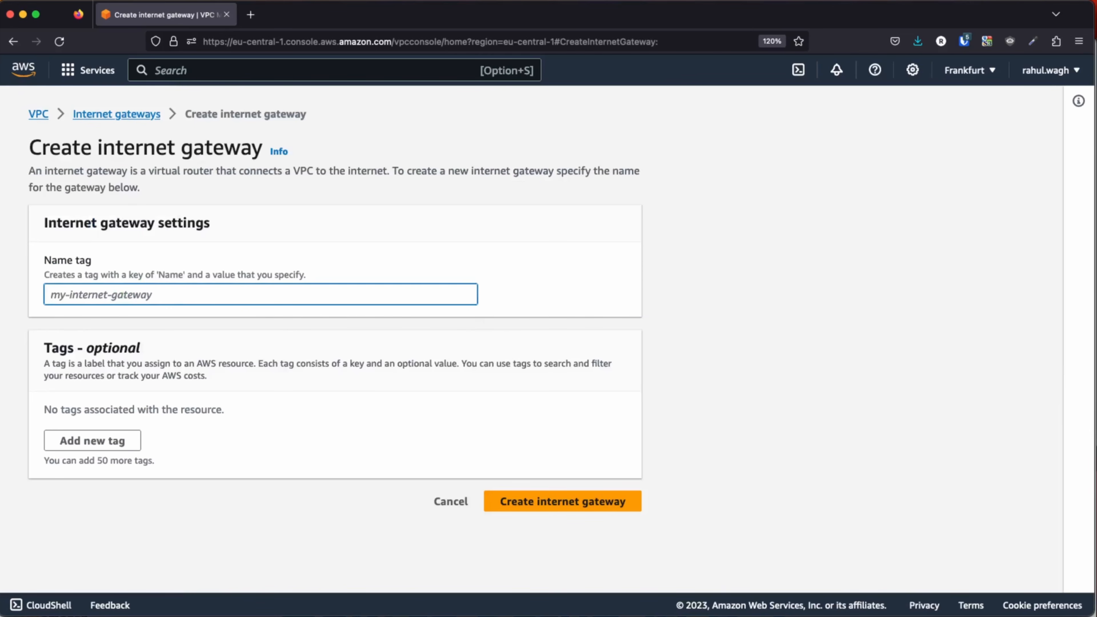
click(1096, 372)
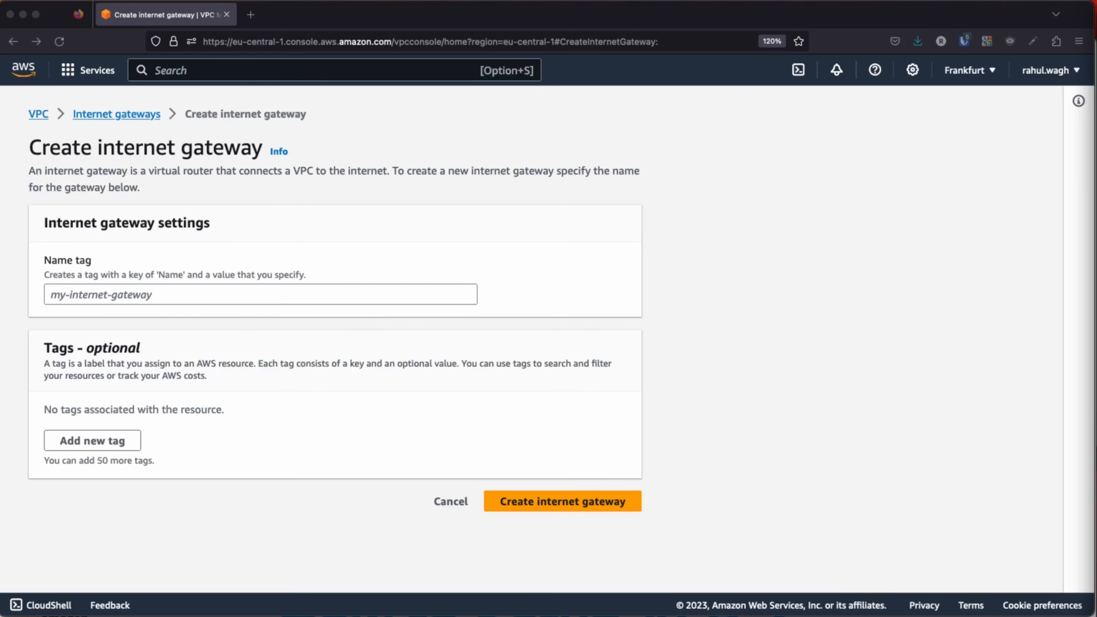
click(122, 289)
text(igw-test)
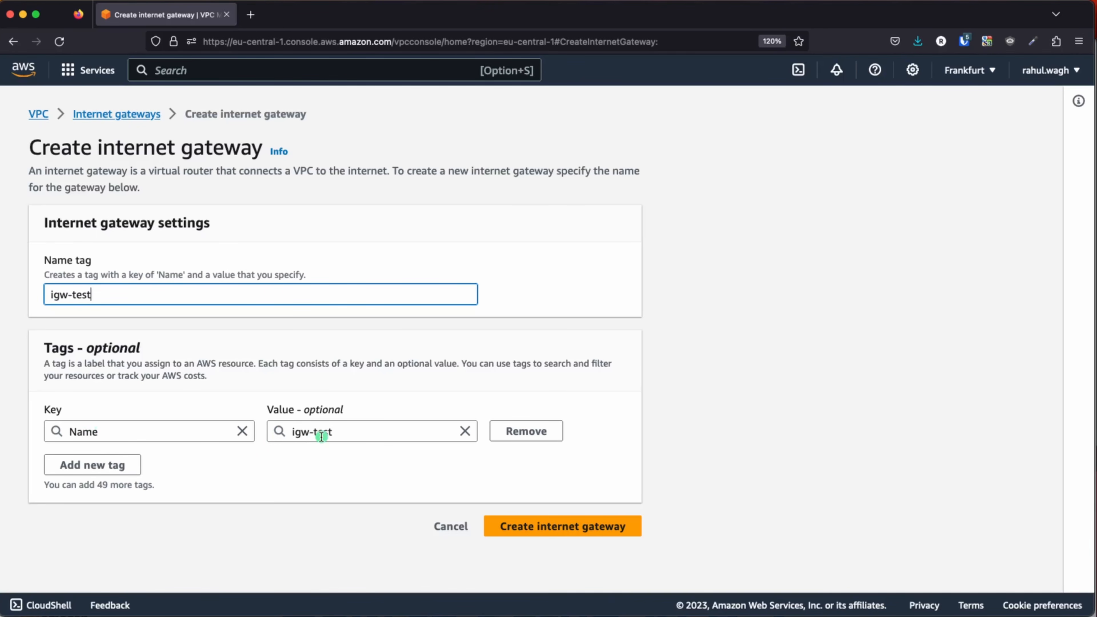
click(559, 526)
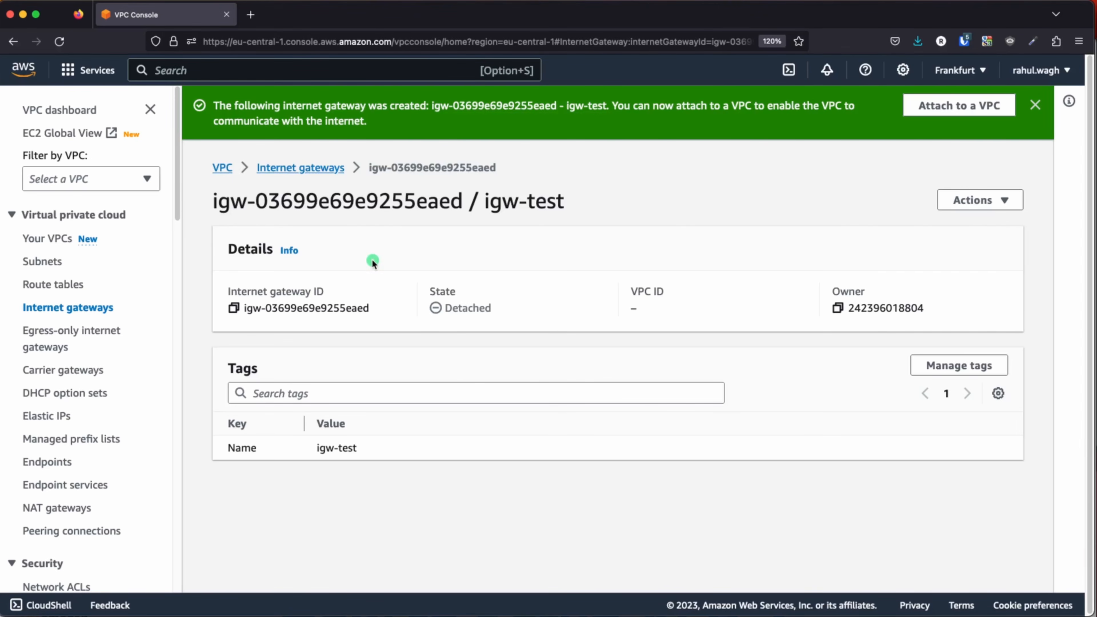
- Attach the igw-test internet gateway to test-vpc
click(301, 168)
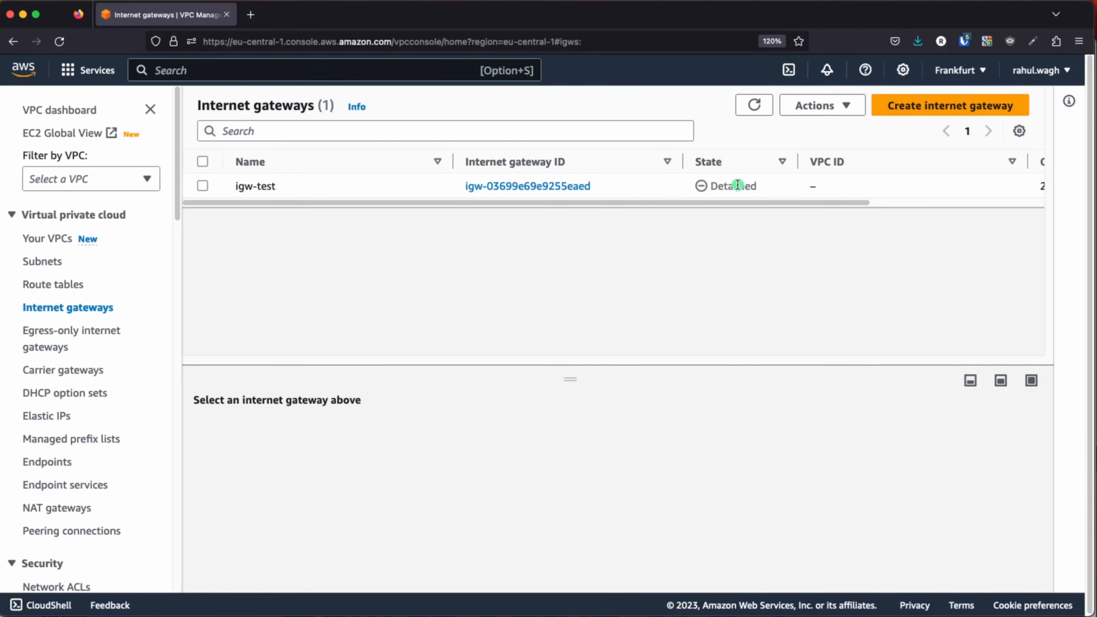
click(563, 186)
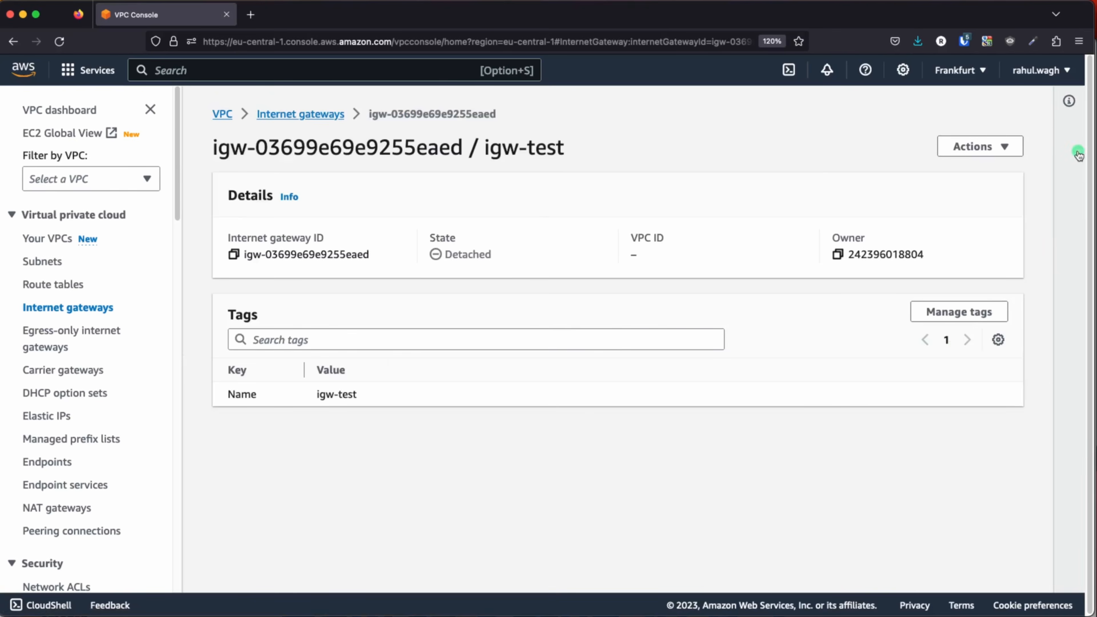
click(1007, 147)
click(954, 174)
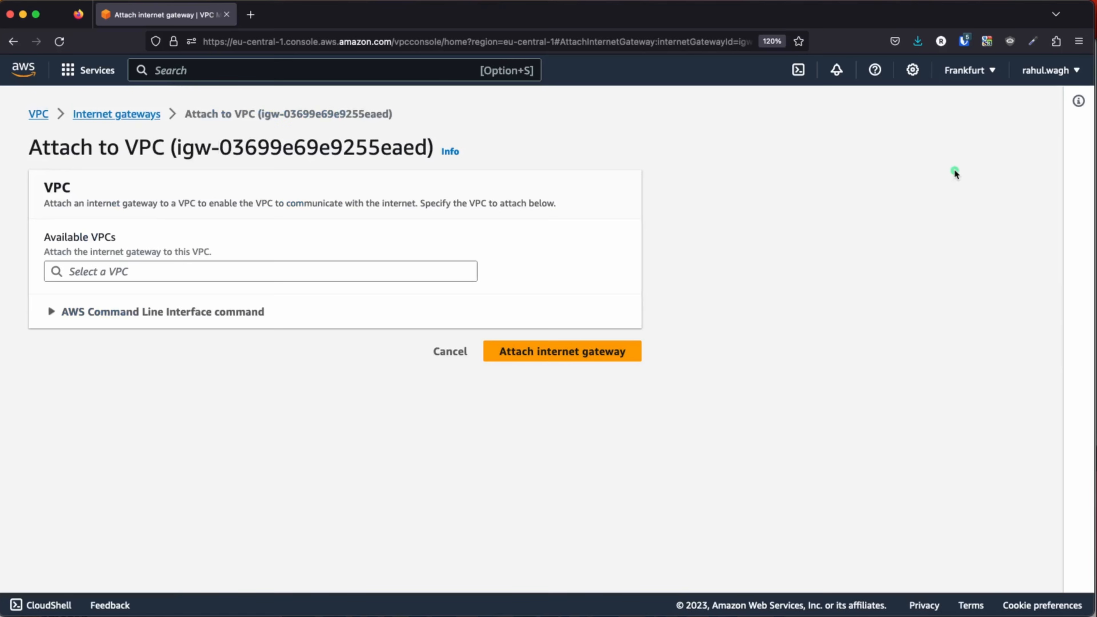
click(137, 271)
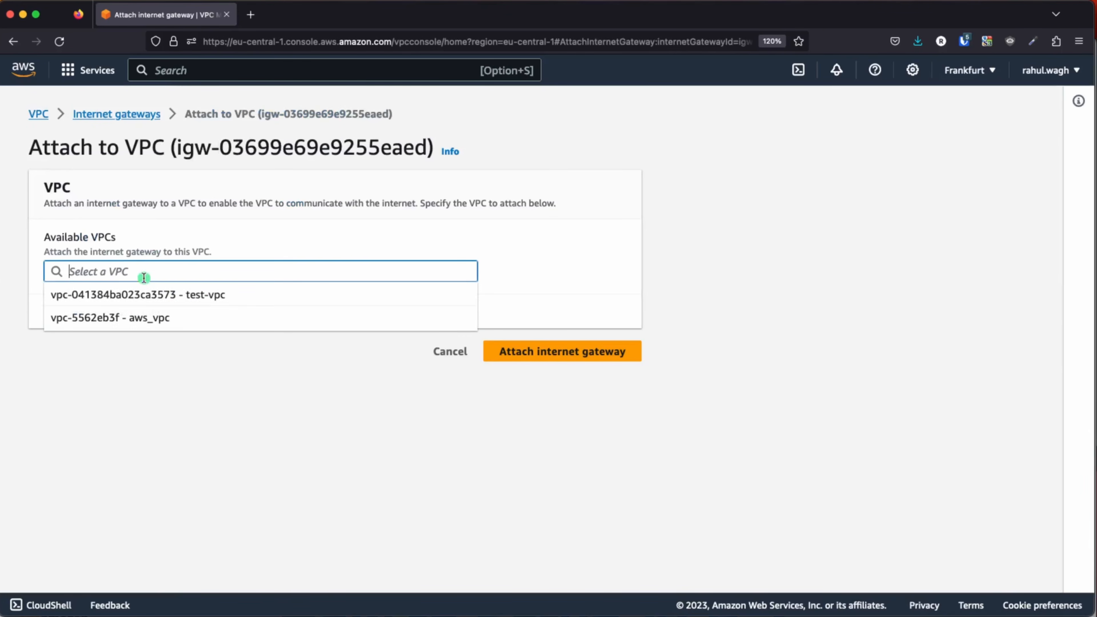
click(201, 300)
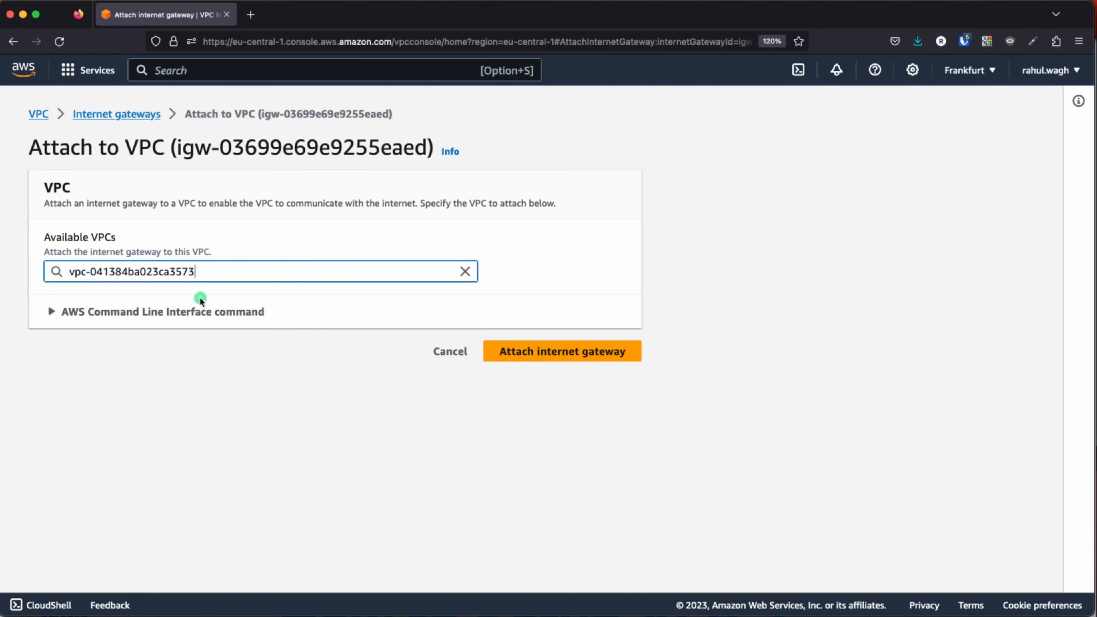
click(549, 352)
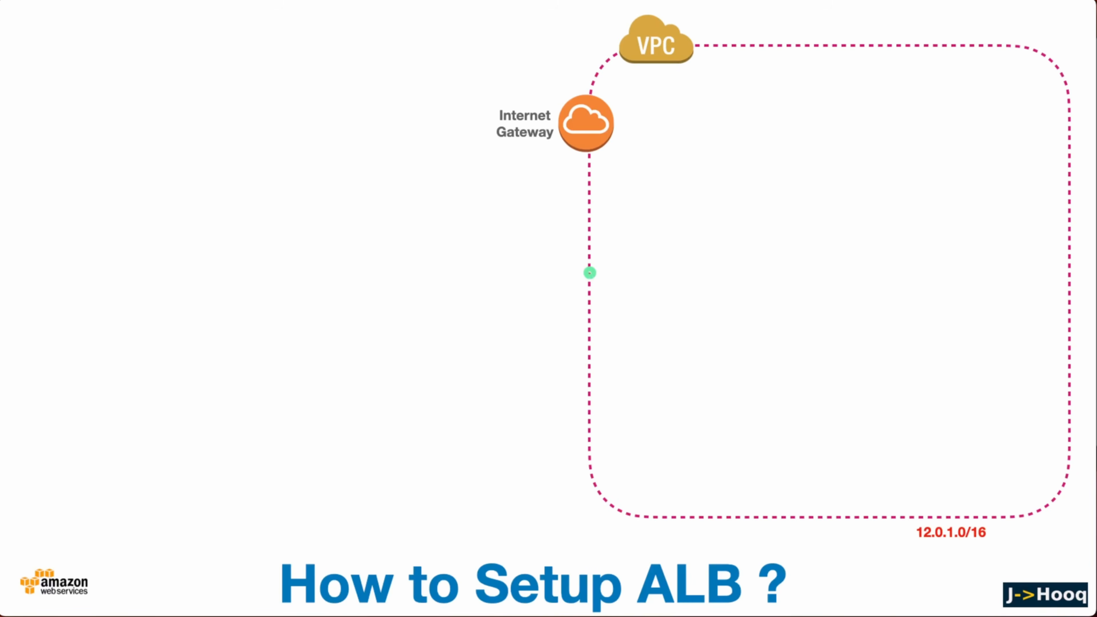
- Advance the slide to the subnet diagram, switch back to the AWS console and open the subnets list
key(Right)
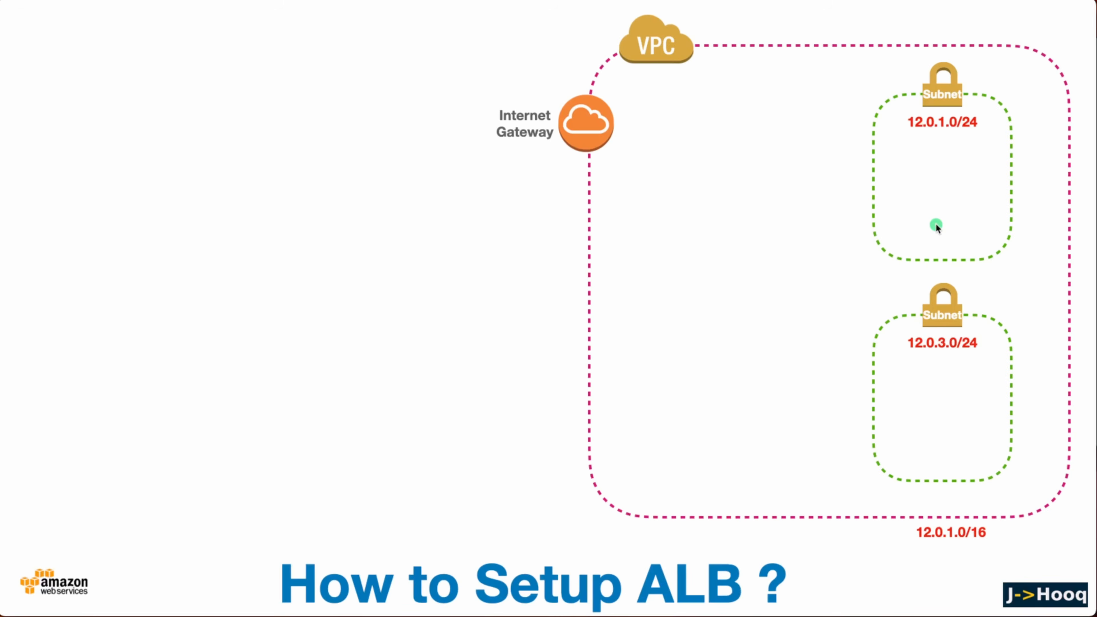
key(super+Tab)
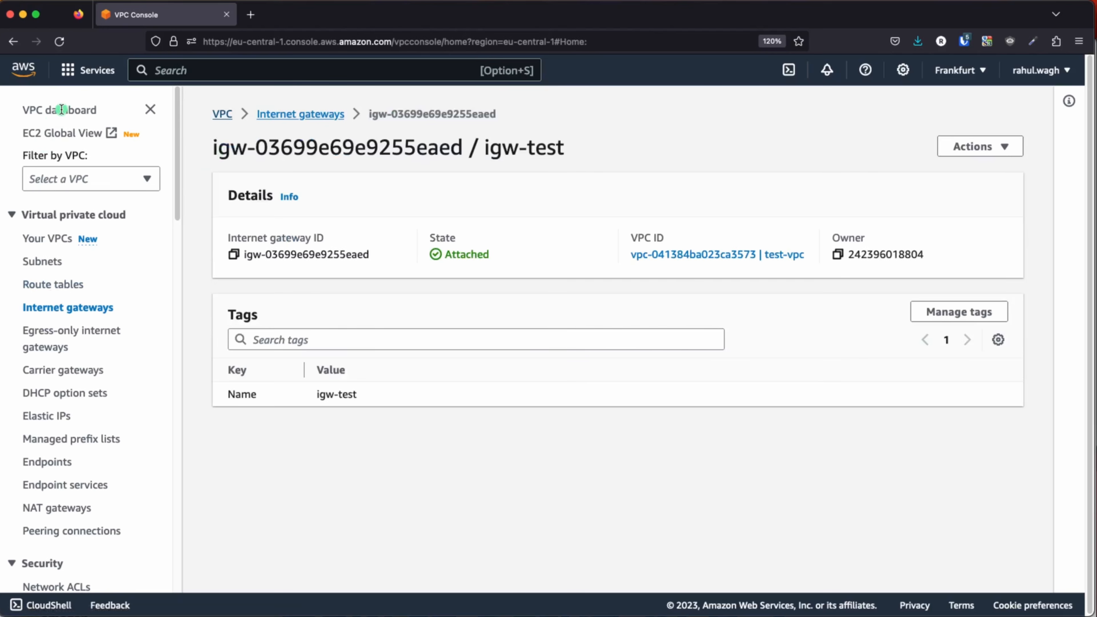
click(49, 113)
scroll(263, 303, down, 3)
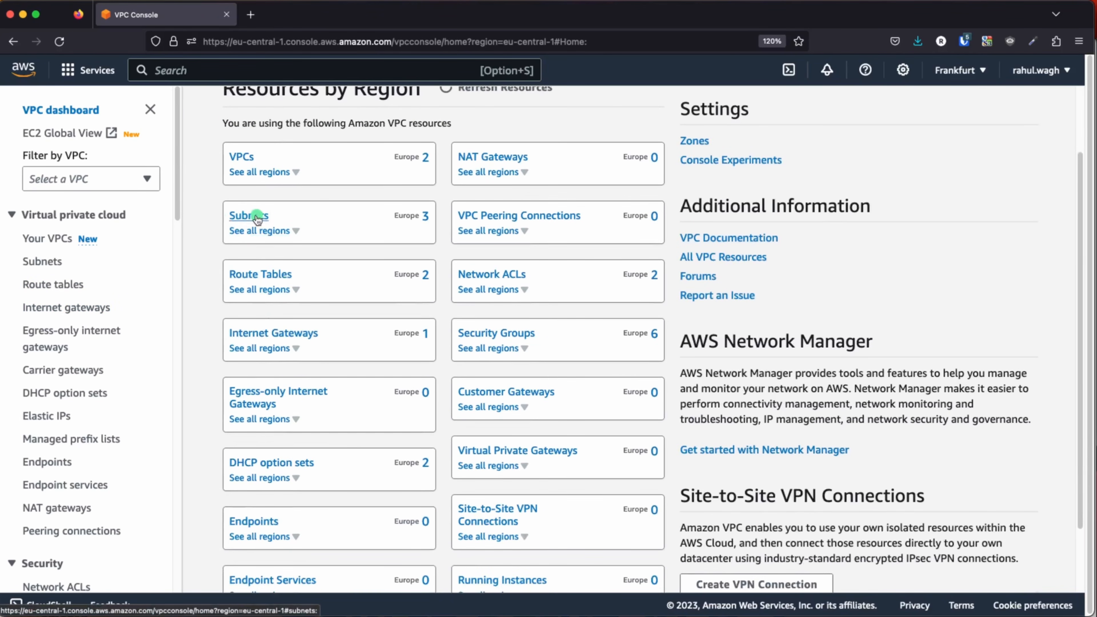
click(258, 219)
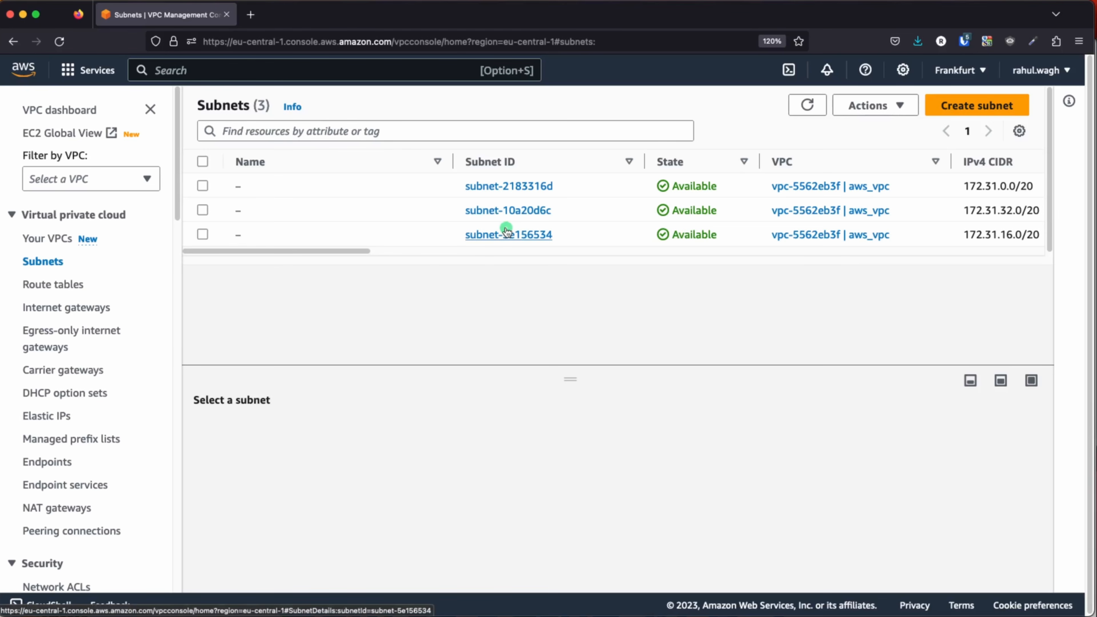
- Start creating a subnet and select test-vpc as its VPC
click(958, 105)
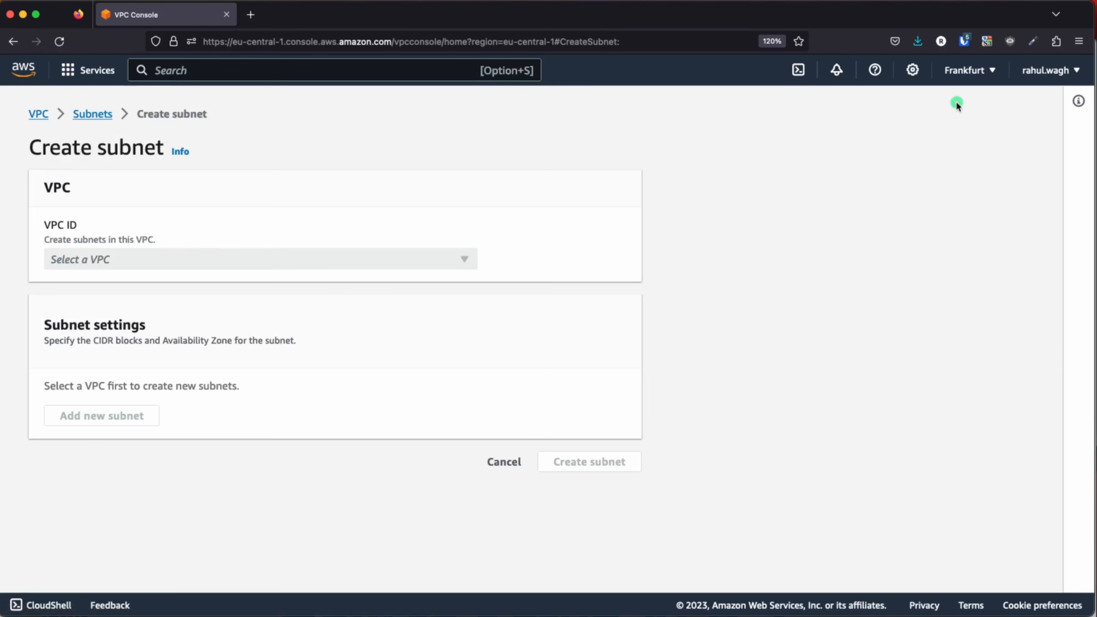
click(249, 260)
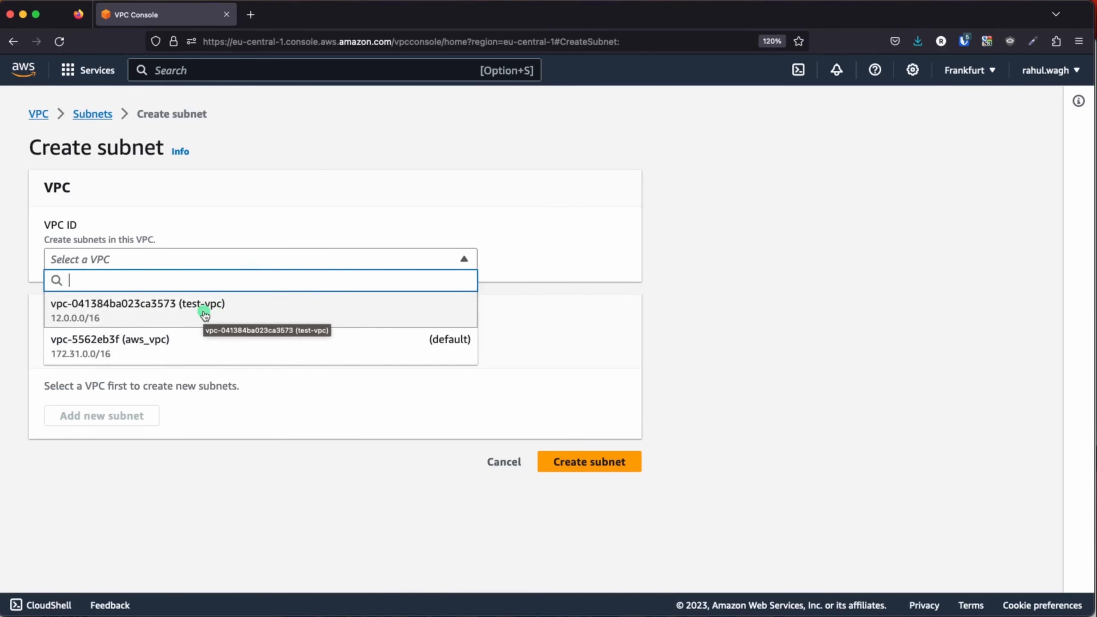
click(205, 315)
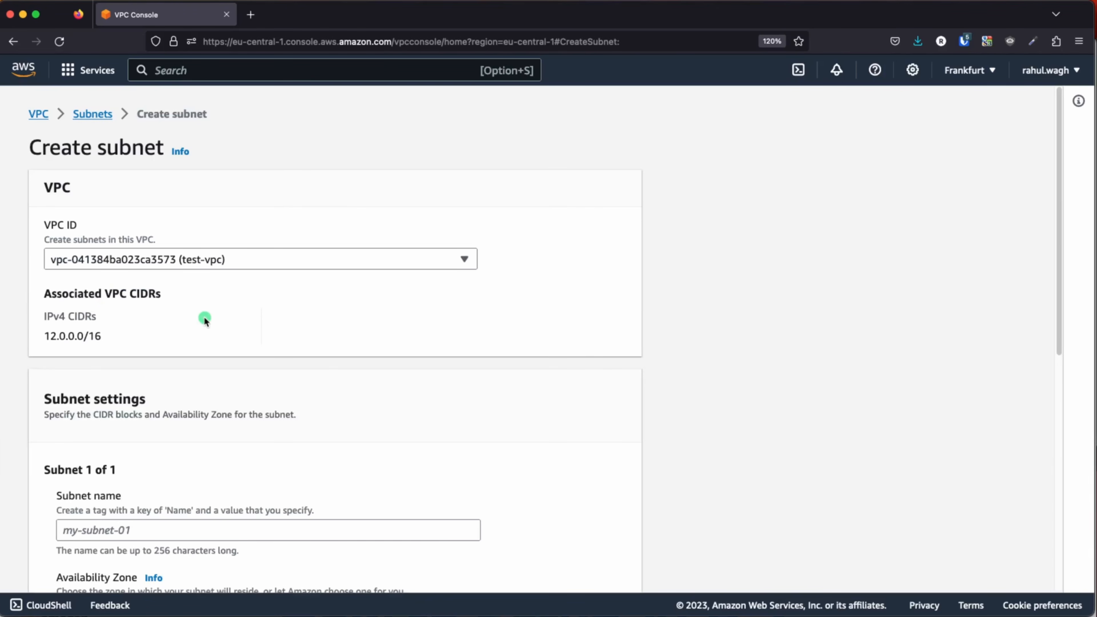
- Name the first subnet test-public-subnet-1a and place it in availability zone Europe (Frankfurt) / eu-central-1a
scroll(204, 316, down, 6)
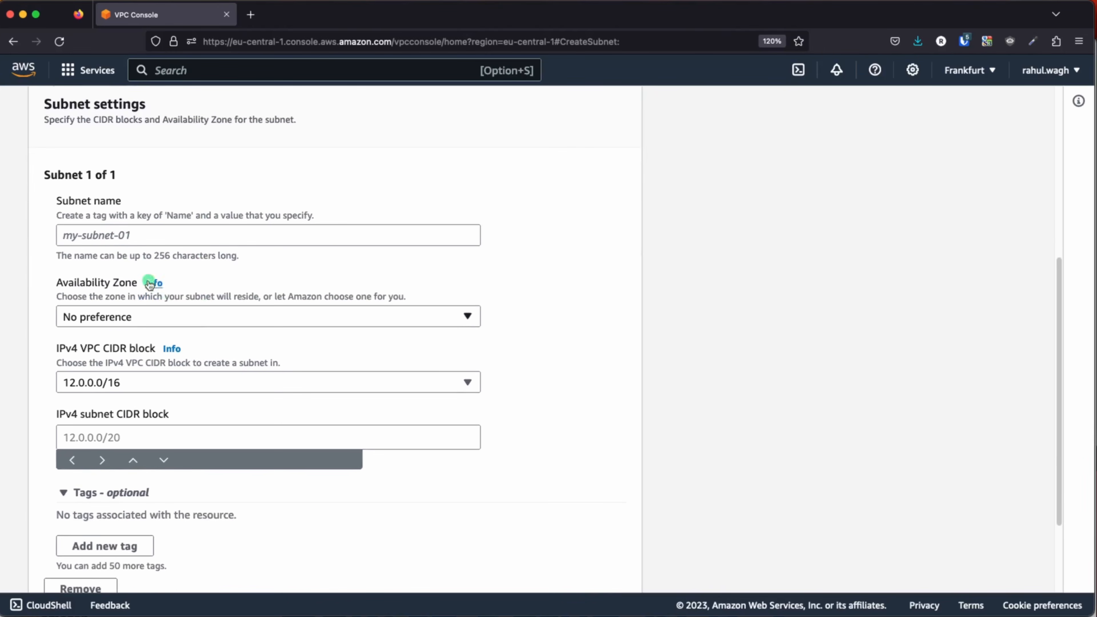
click(120, 233)
text(test-public-subnet-1a)
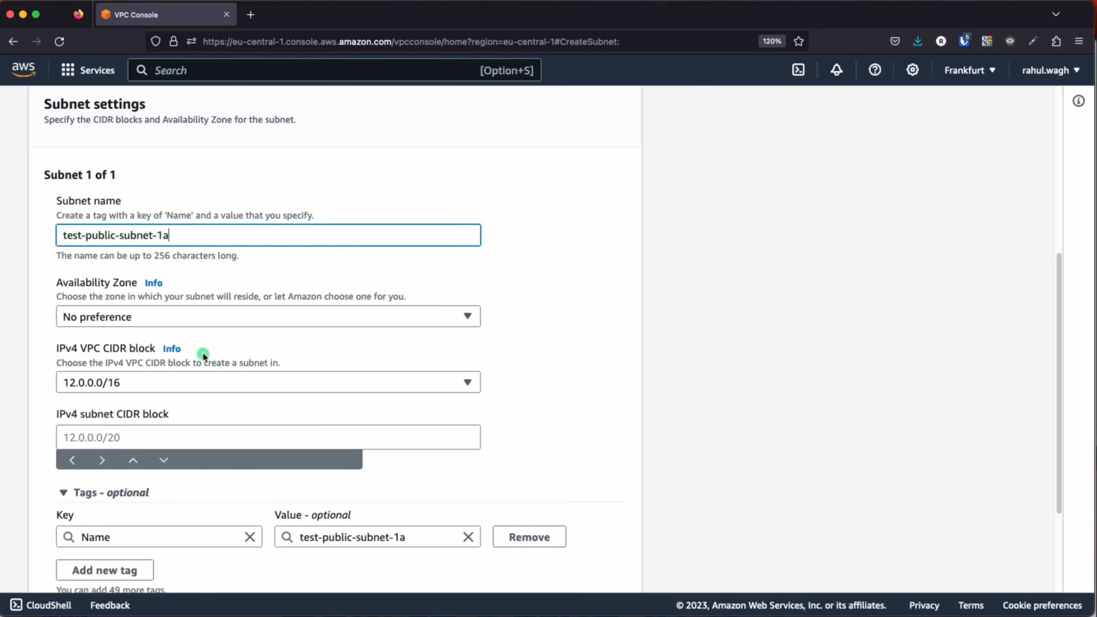
click(128, 318)
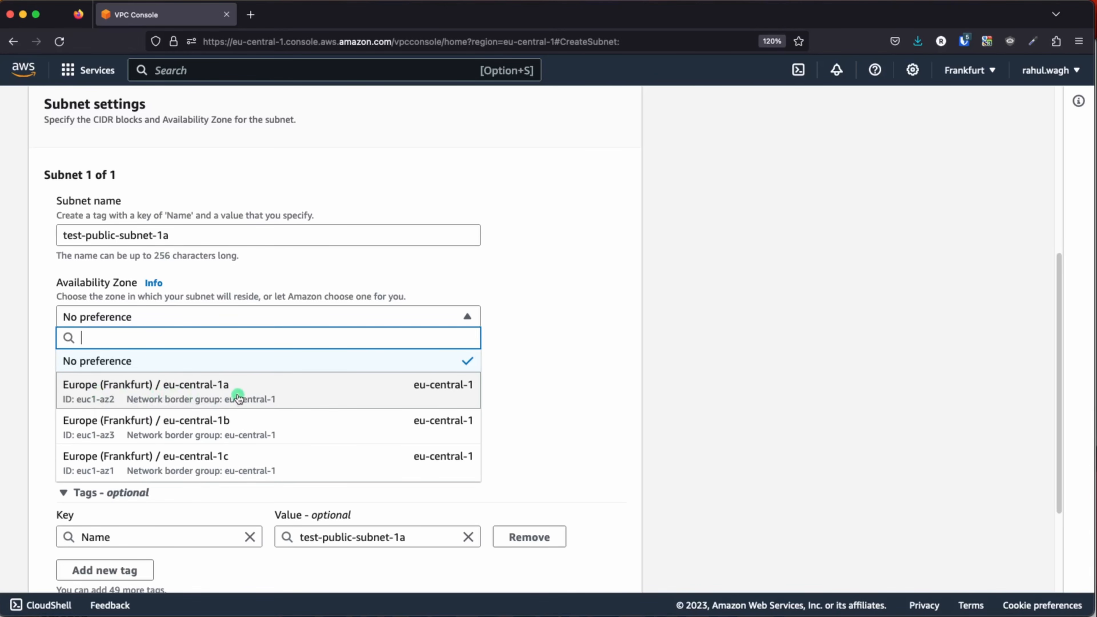
click(238, 397)
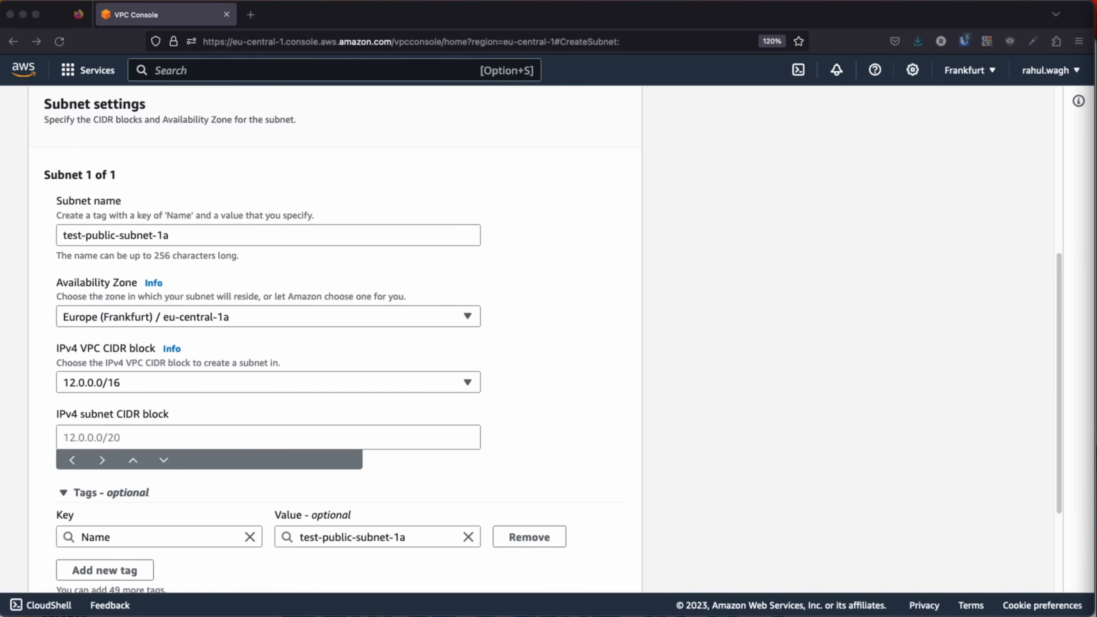
- Keep 12.0.0.0/16 as the VPC CIDR block and set the first subnet's IPv4 CIDR block to 12.0.1.0/24
click(150, 388)
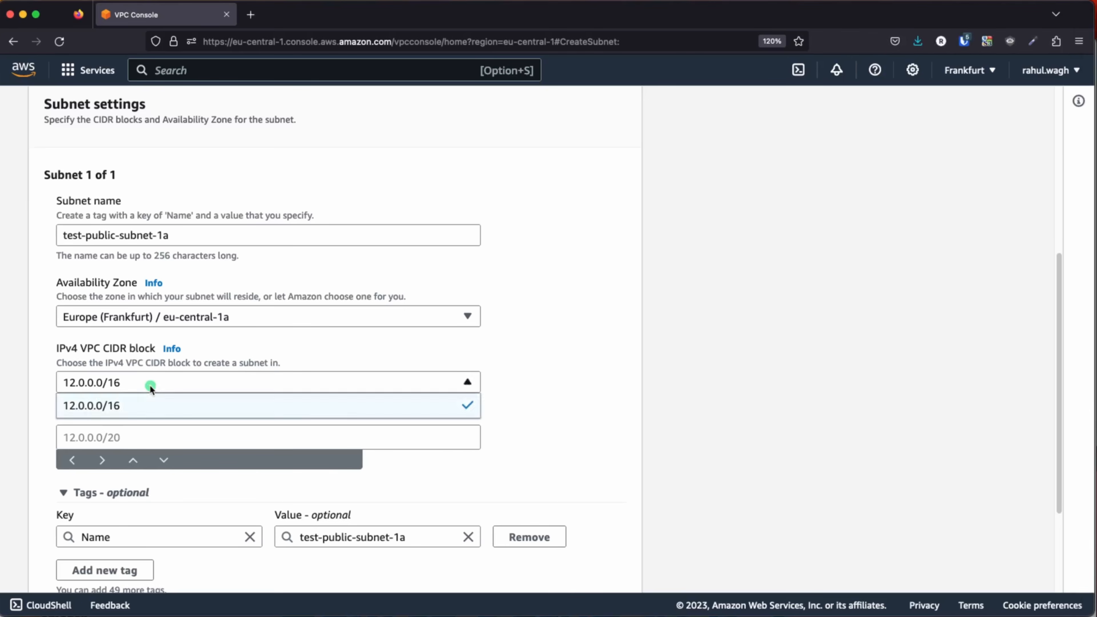
click(149, 387)
scroll(459, 452, down, 1)
click(132, 406)
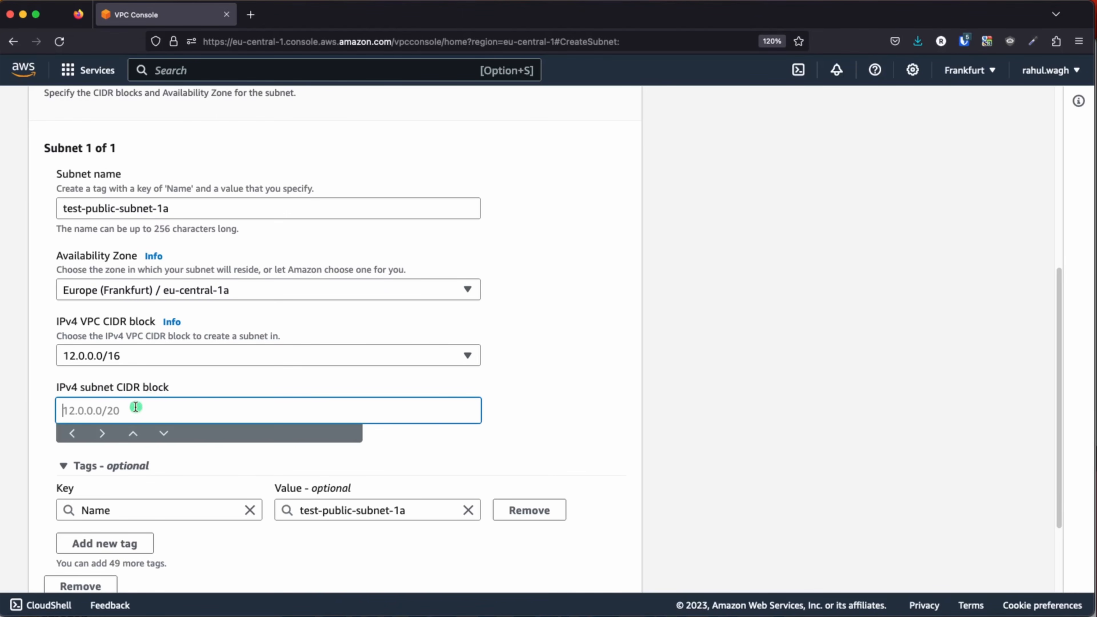
text(12.0.1.0/24)
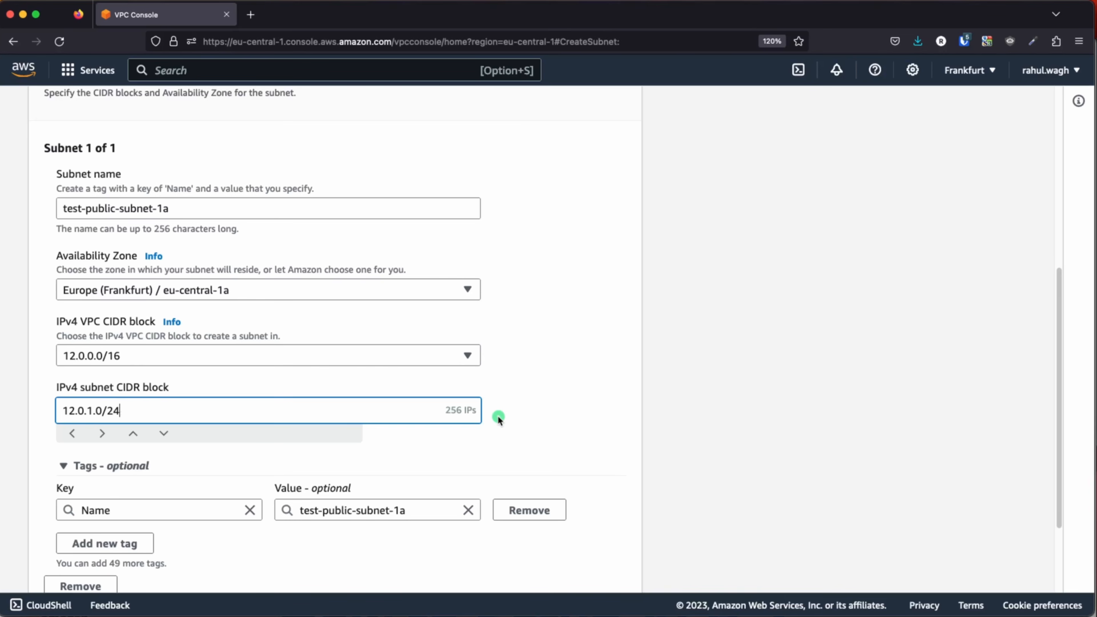
click(544, 409)
scroll(543, 409, down, 3)
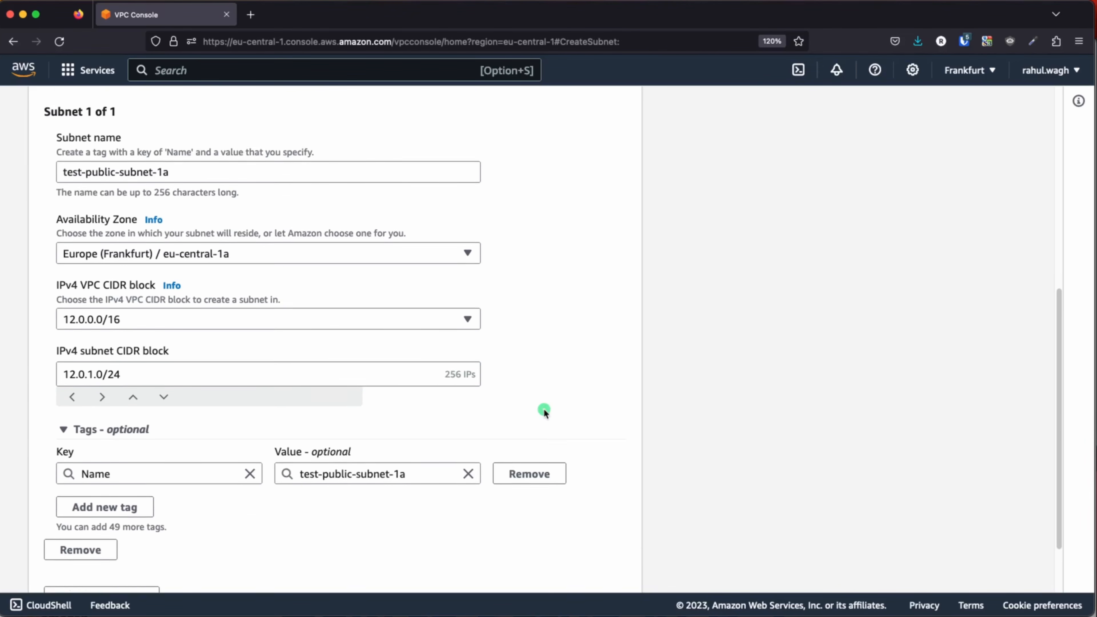
- Add a second subnet to the form and bring its settings into view
click(113, 522)
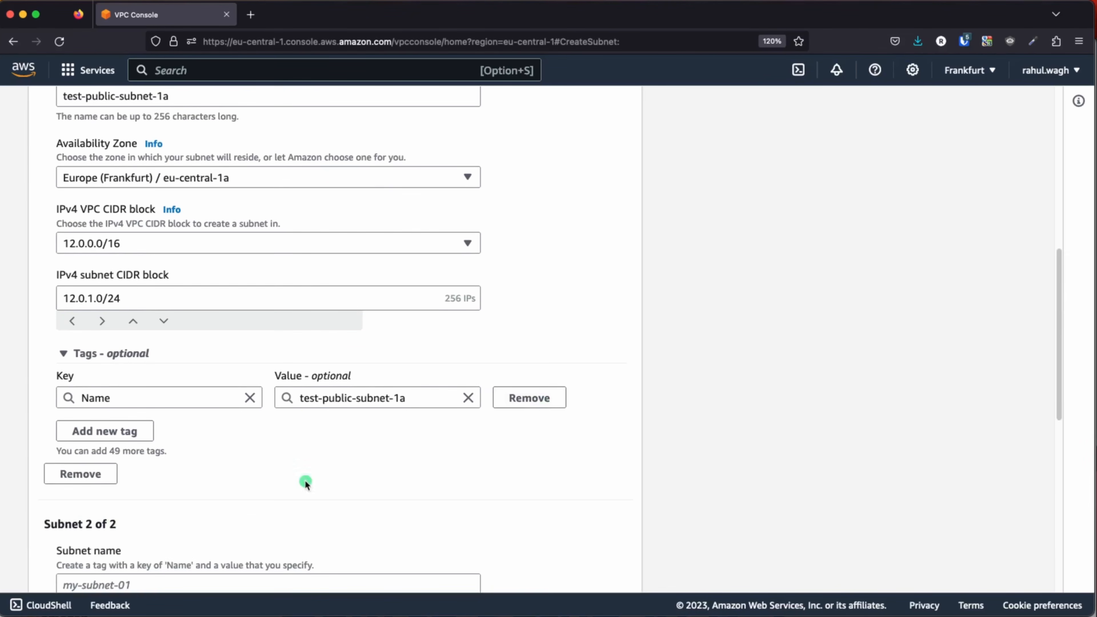
scroll(325, 475, down, 5)
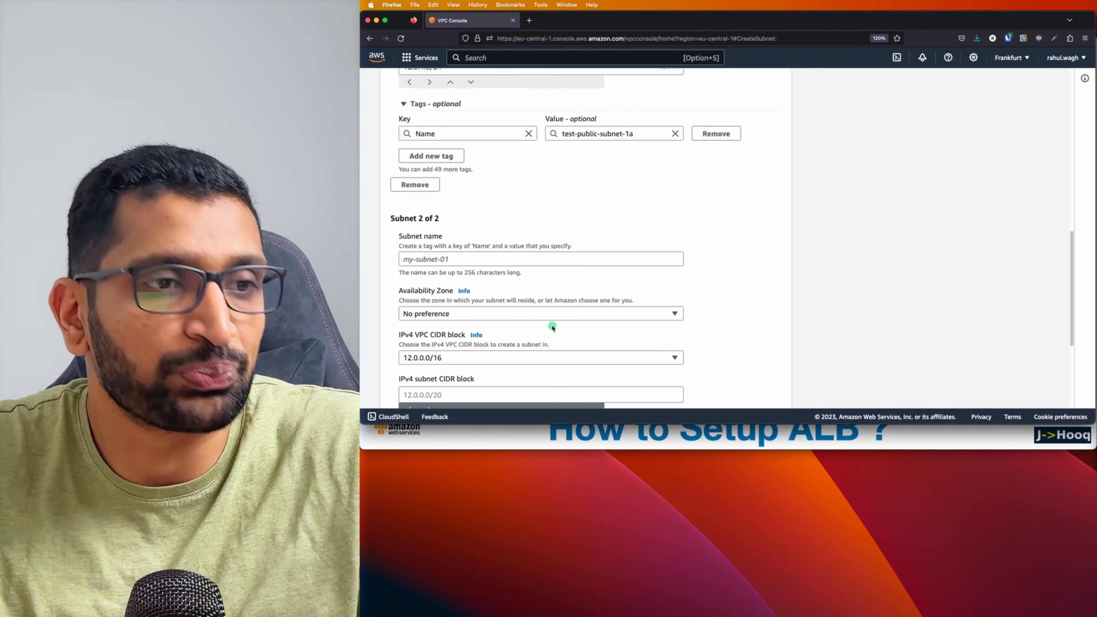
scroll(503, 264, down, 5)
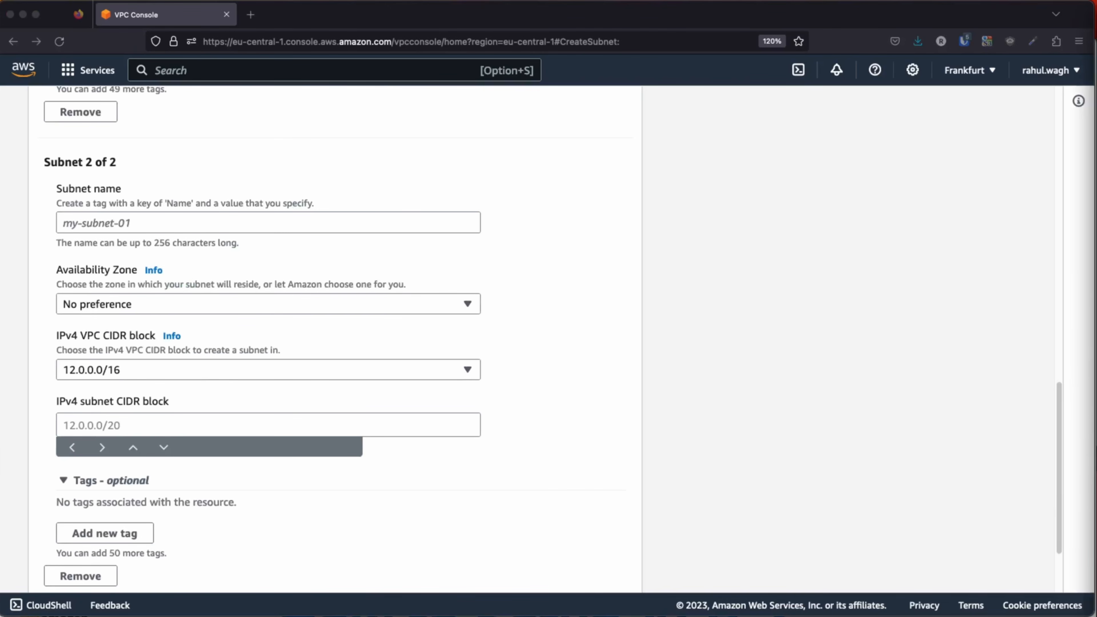
click(118, 226)
text(12.0.1.0/24)
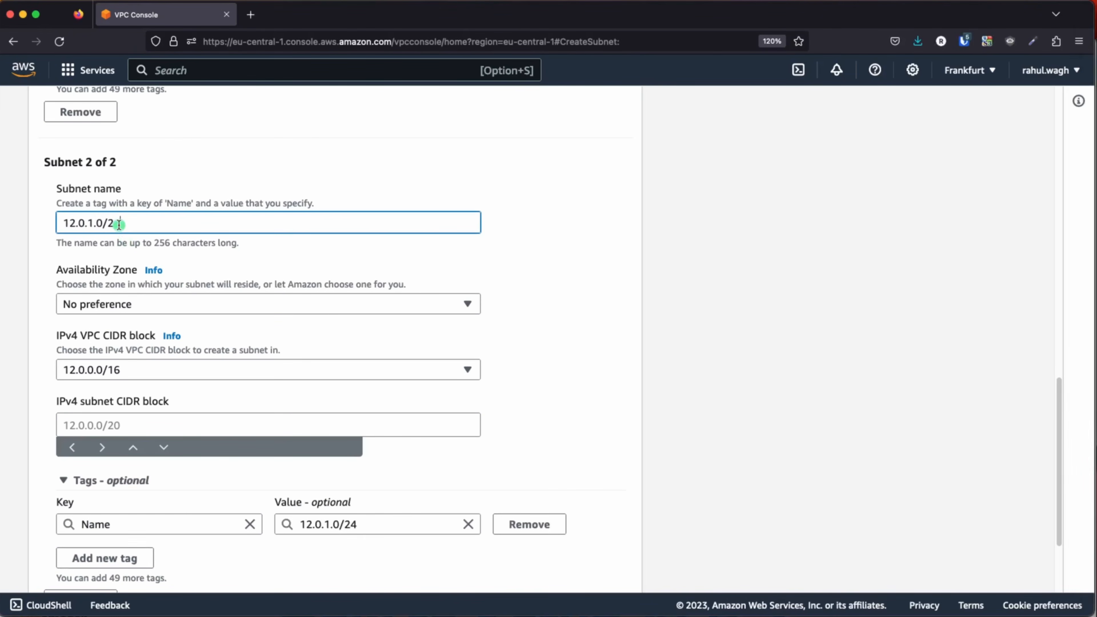
key(super+z)
- Copy the first subnet's name into the second subnet's name and change it to test-public-subnet-1b
scroll(196, 238, up, 7)
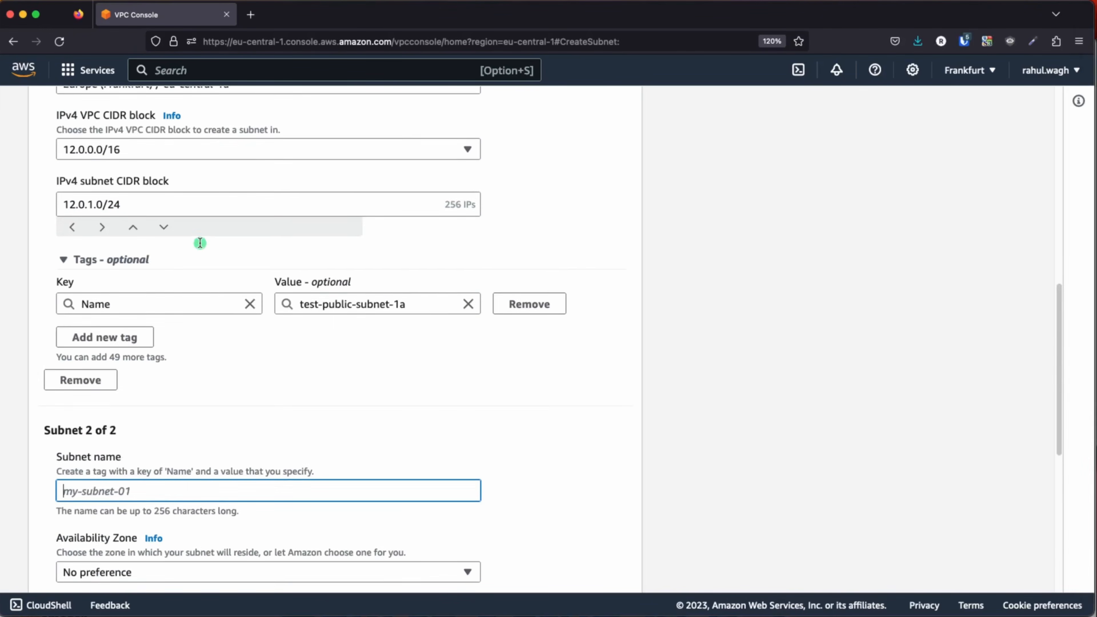
scroll(191, 234, up, 4)
triple_click(137, 201)
key(super+c)
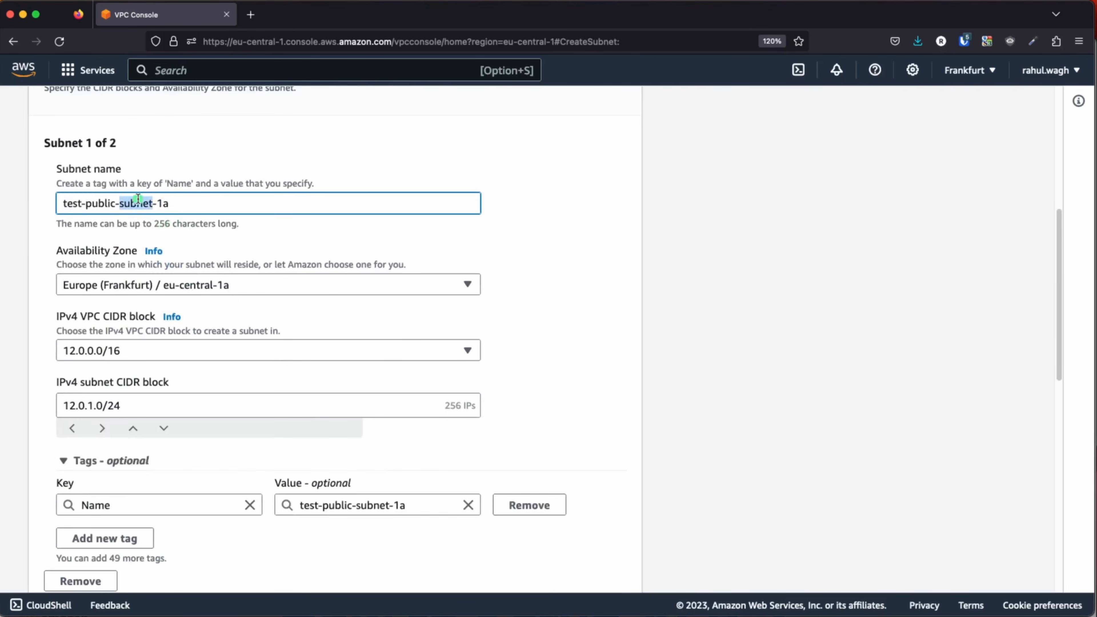
scroll(217, 349, down, 7)
scroll(217, 350, down, 1)
click(118, 365)
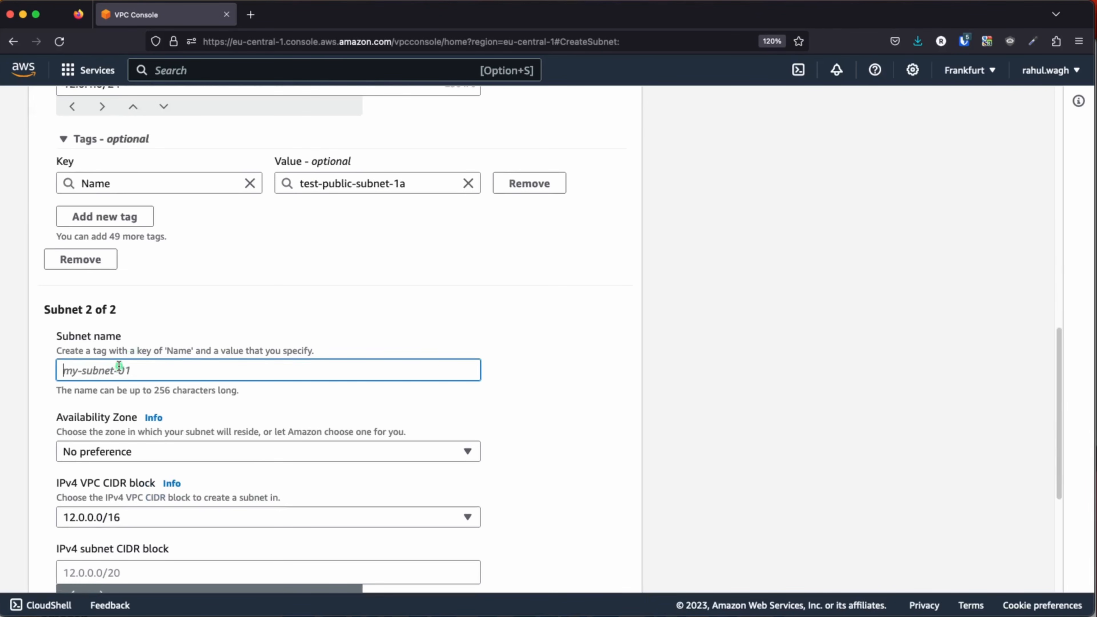
key(super+v)
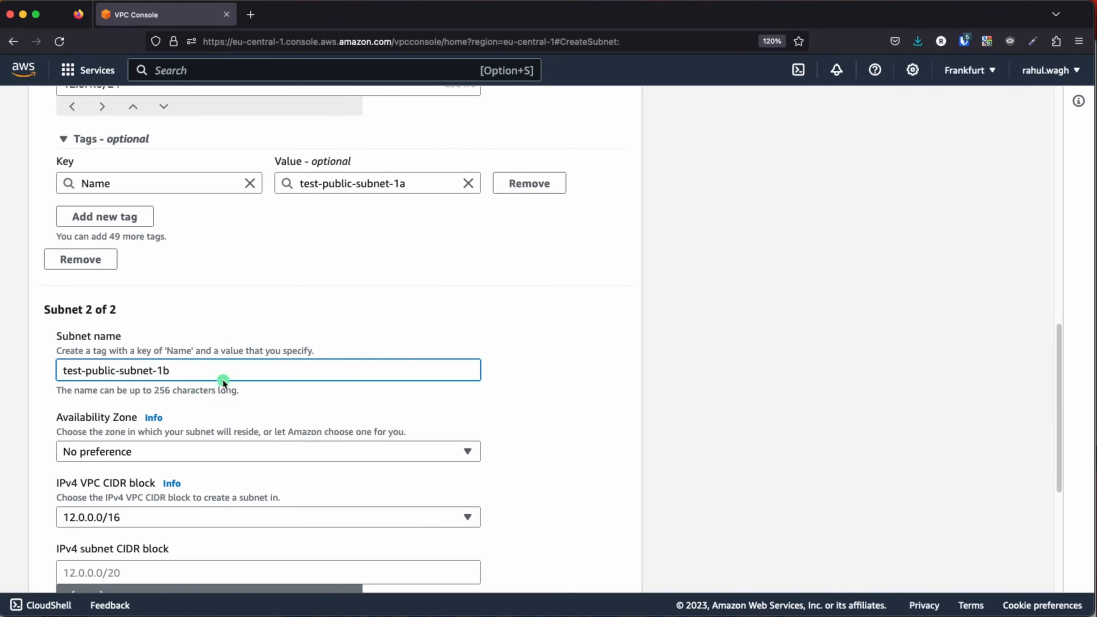
click(412, 326)
- Set the second subnet's availability zone to Europe (Frankfurt) / eu-central-1b
scroll(406, 360, down, 3)
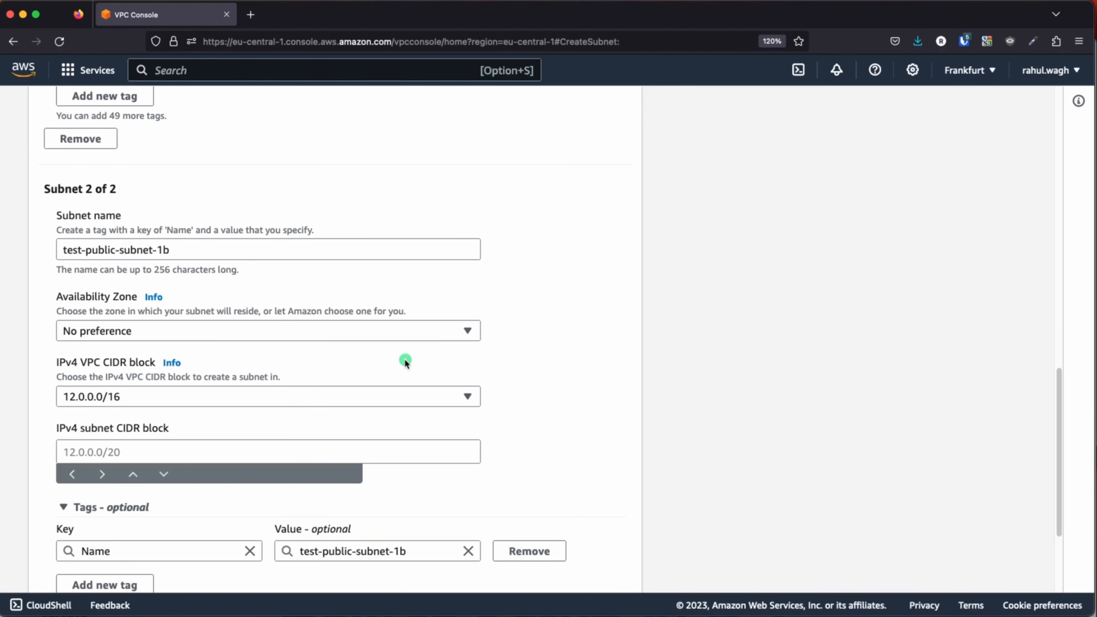
click(279, 332)
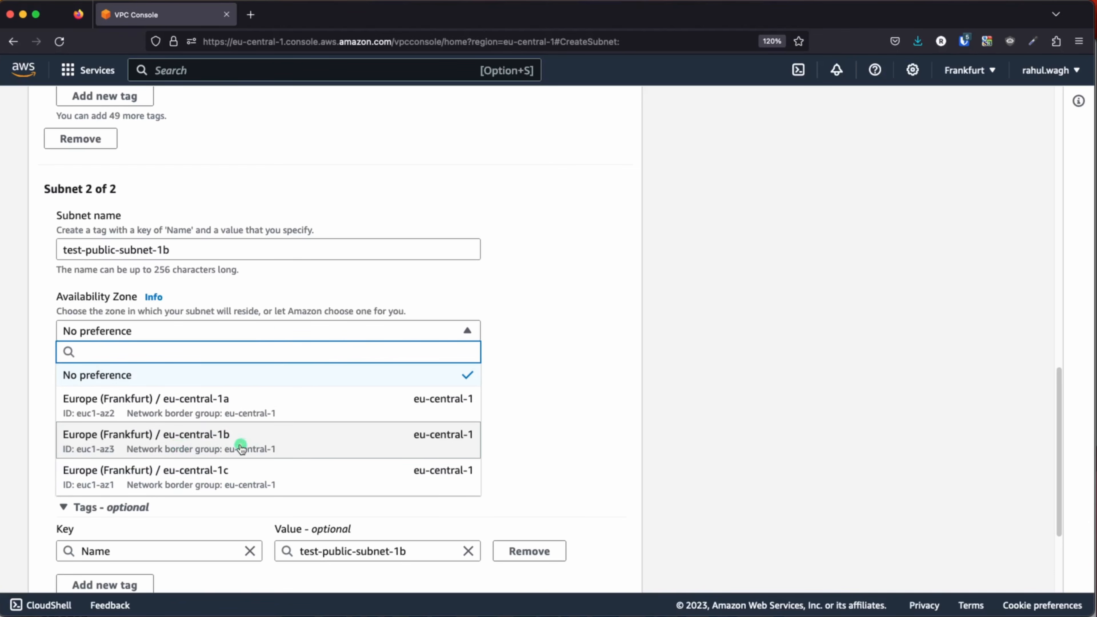
click(215, 449)
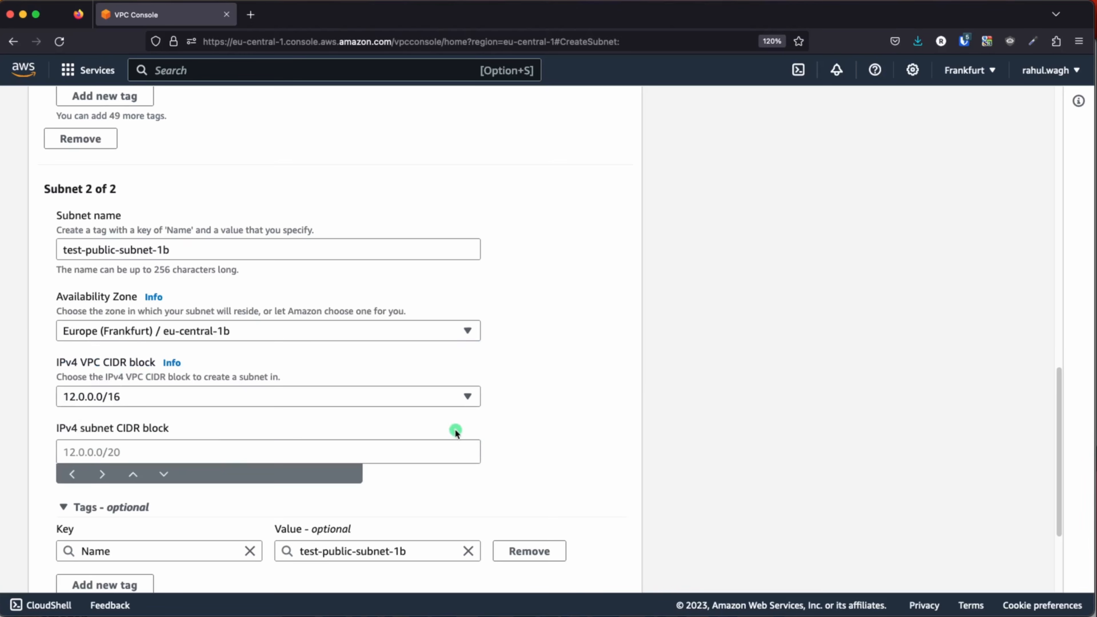
- Check the second subnet's range on the Keynote slide, return to the AWS console and set its IPv4 CIDR block to 12.0.3.0/24
scroll(140, 412, down, 3)
click(119, 384)
key(super+Tab)
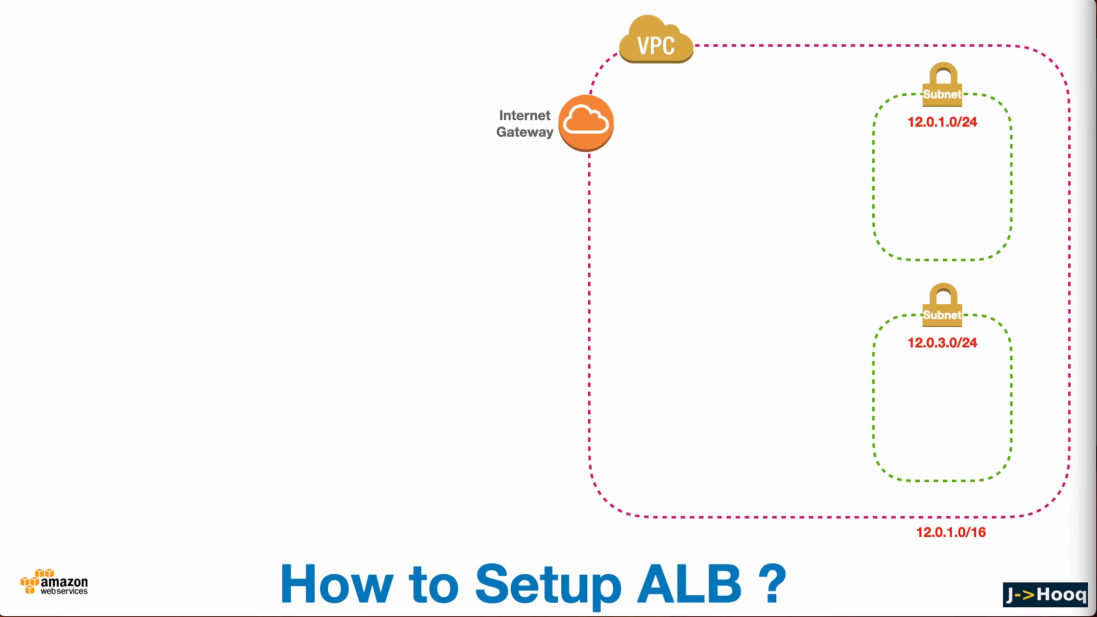
key(super+Tab)
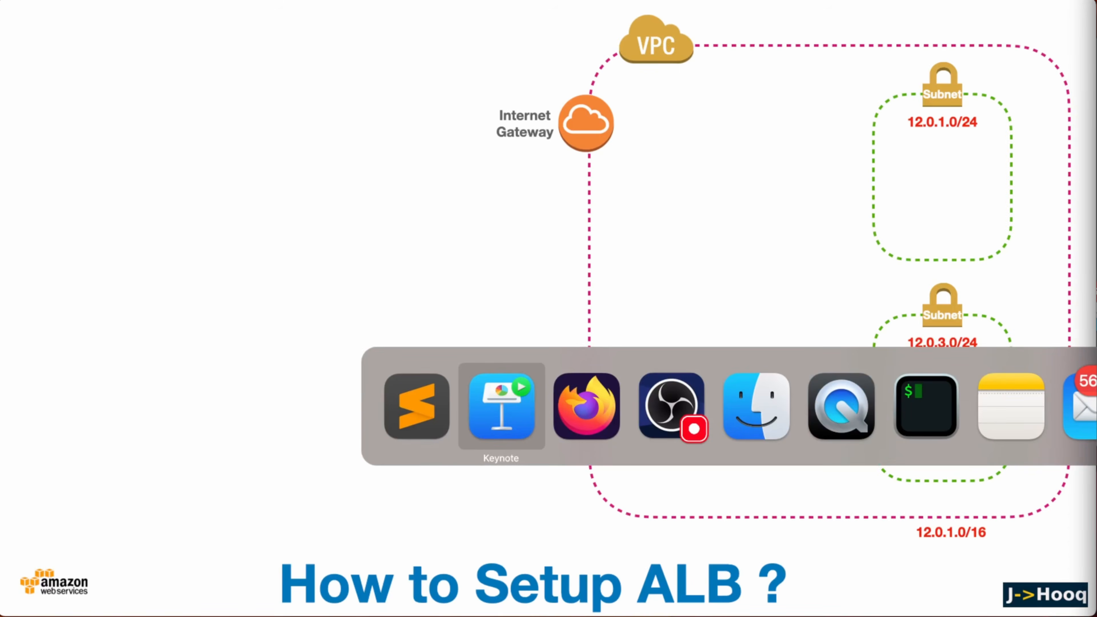
text(12.0.3.0/24)
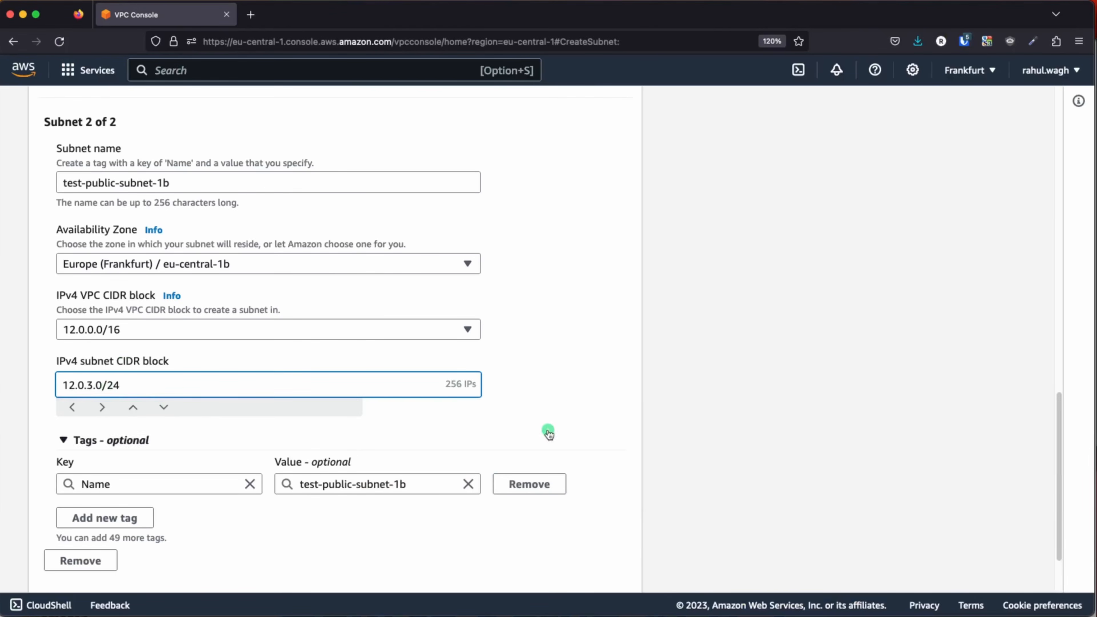
click(569, 387)
scroll(568, 387, down, 2)
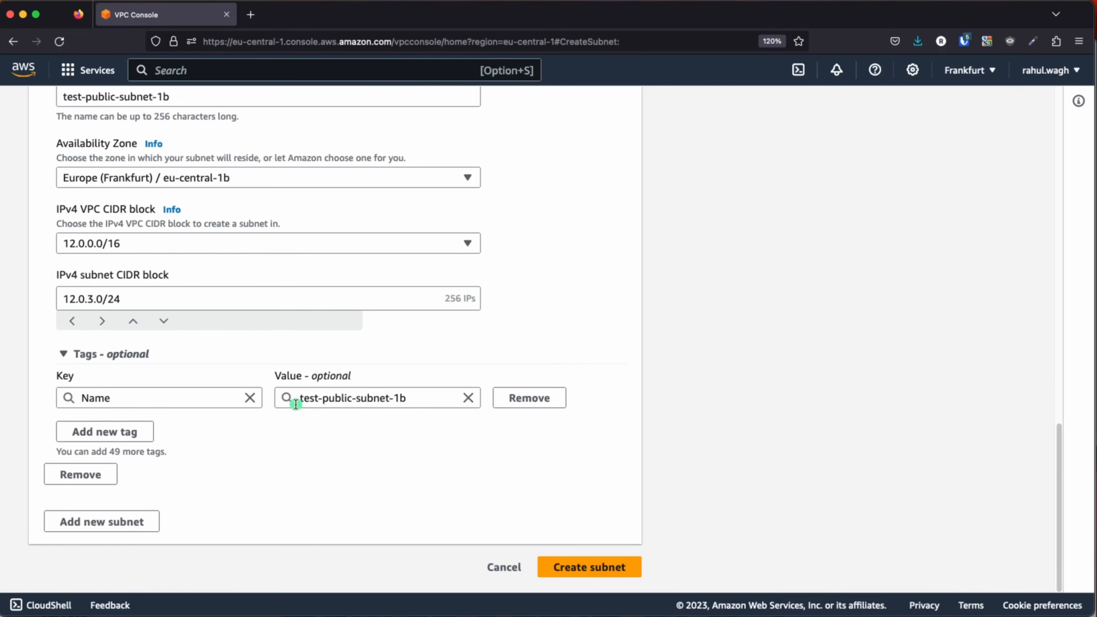
- Create both subnets and open the region's full subnet list from the VPC dashboard
click(597, 576)
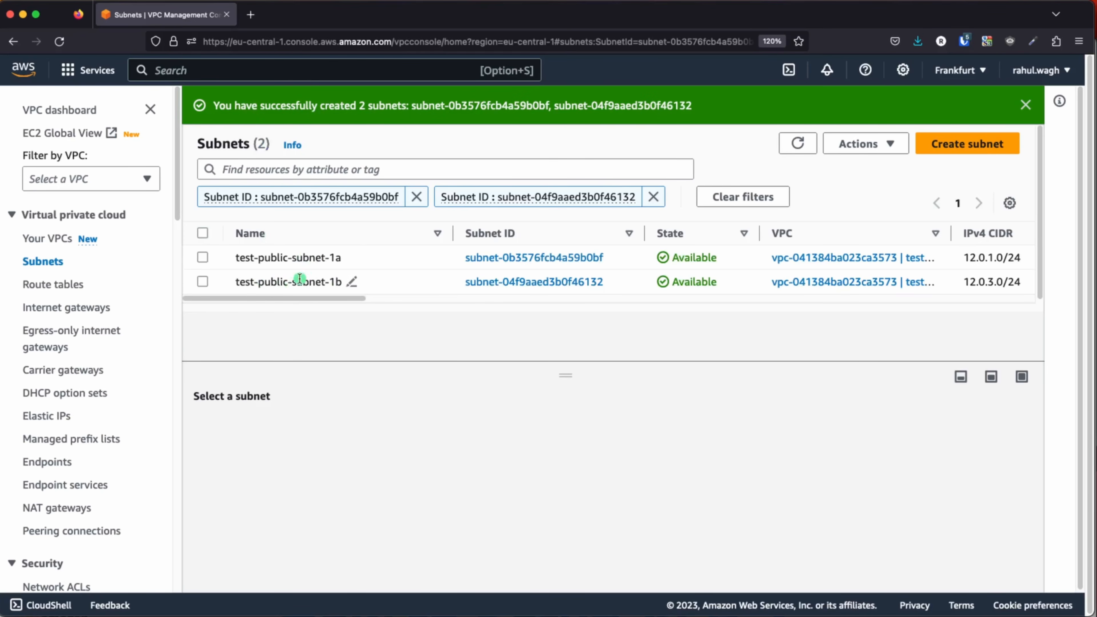
click(71, 111)
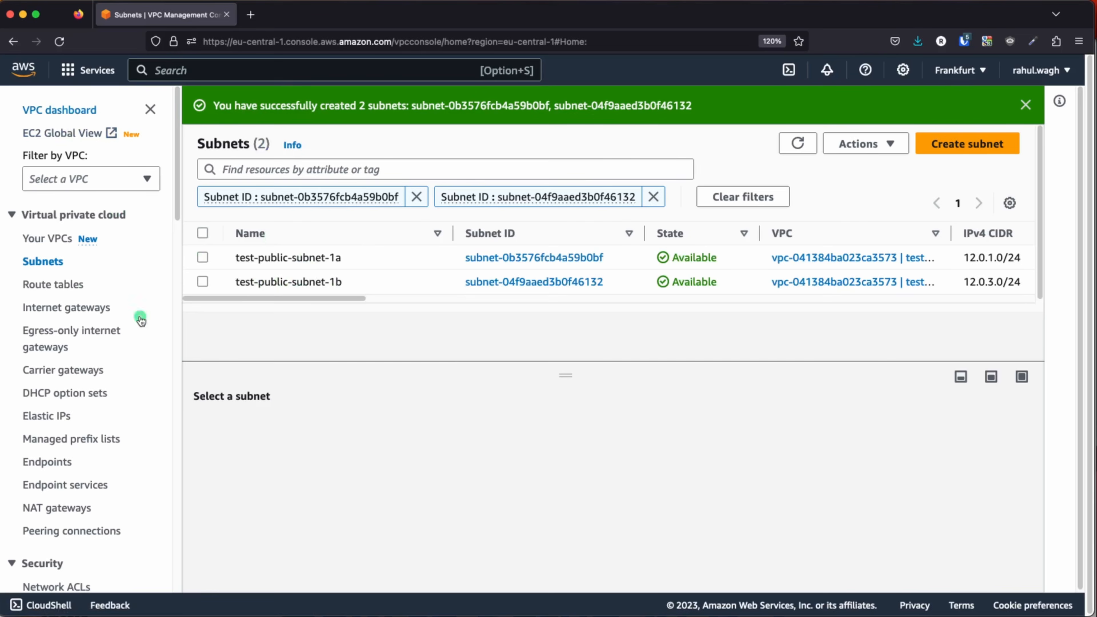
click(247, 331)
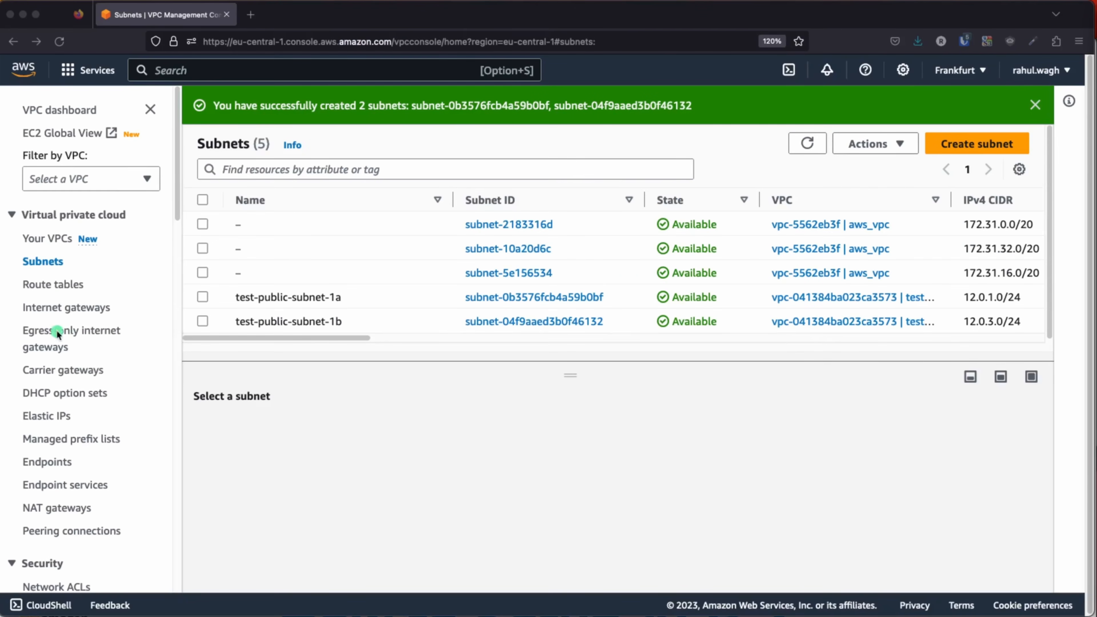
- Open the VPC route tables and start a new route table named test-public-RT
scroll(389, 208, down, 2)
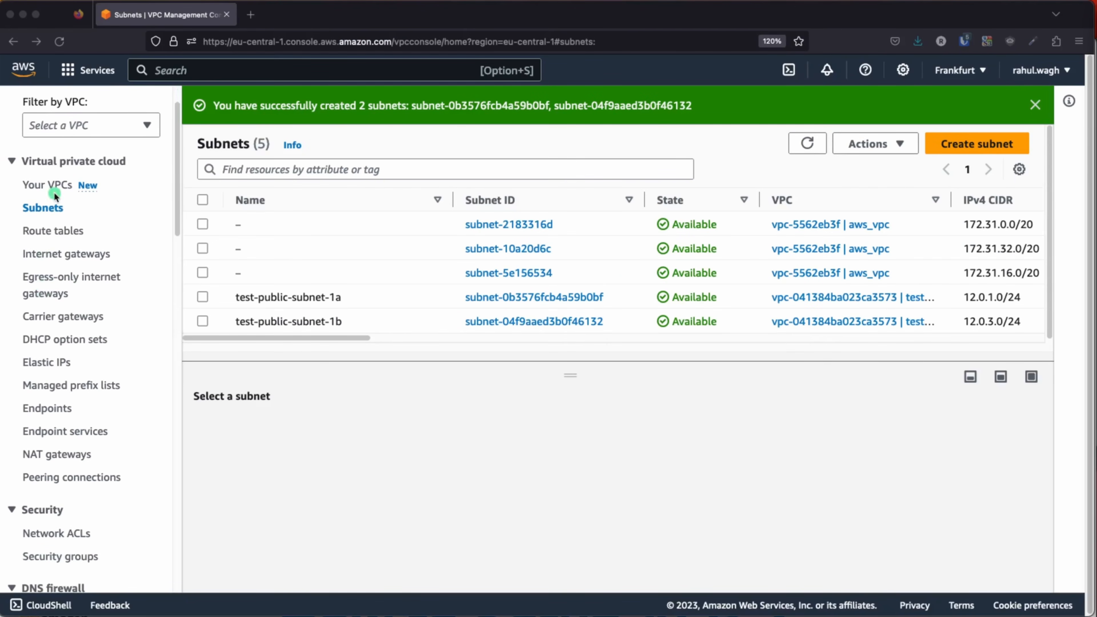
click(46, 231)
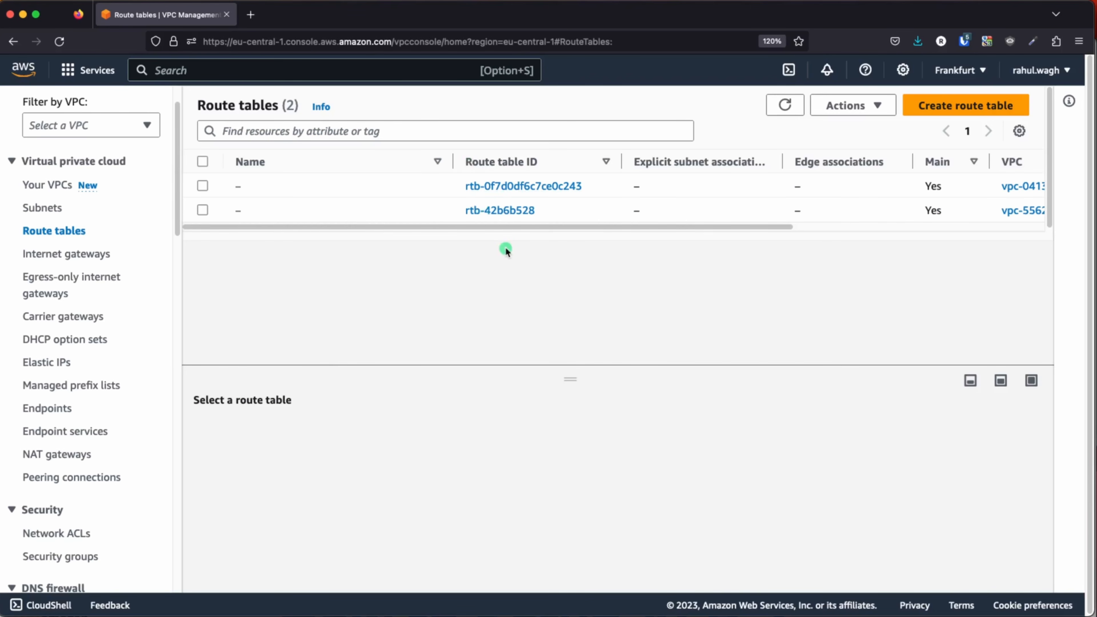
click(986, 106)
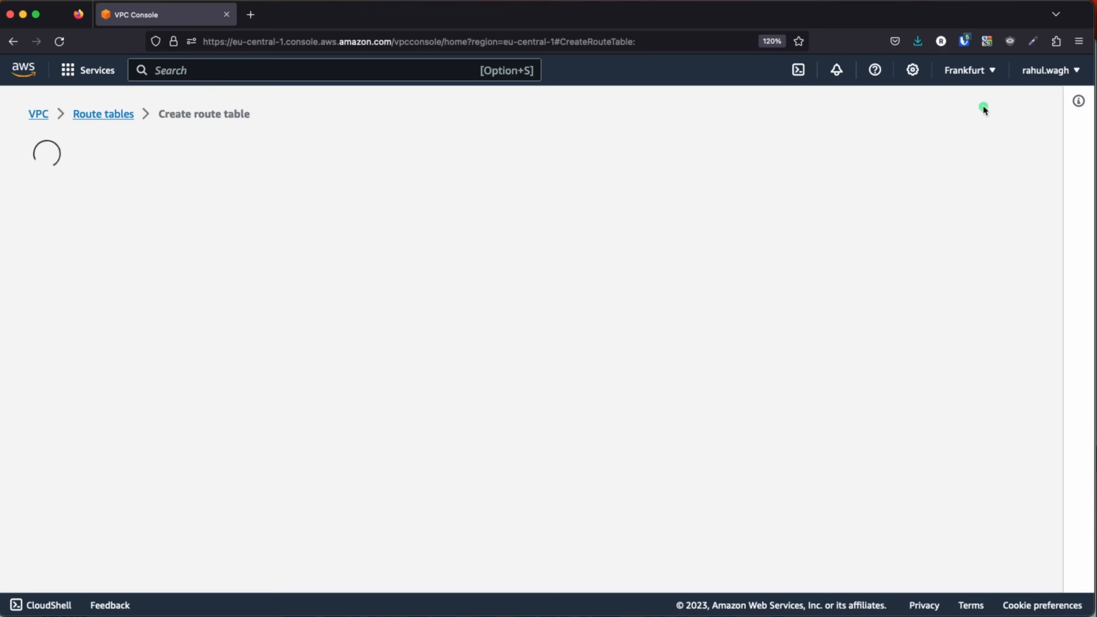
text(test-public-RT)
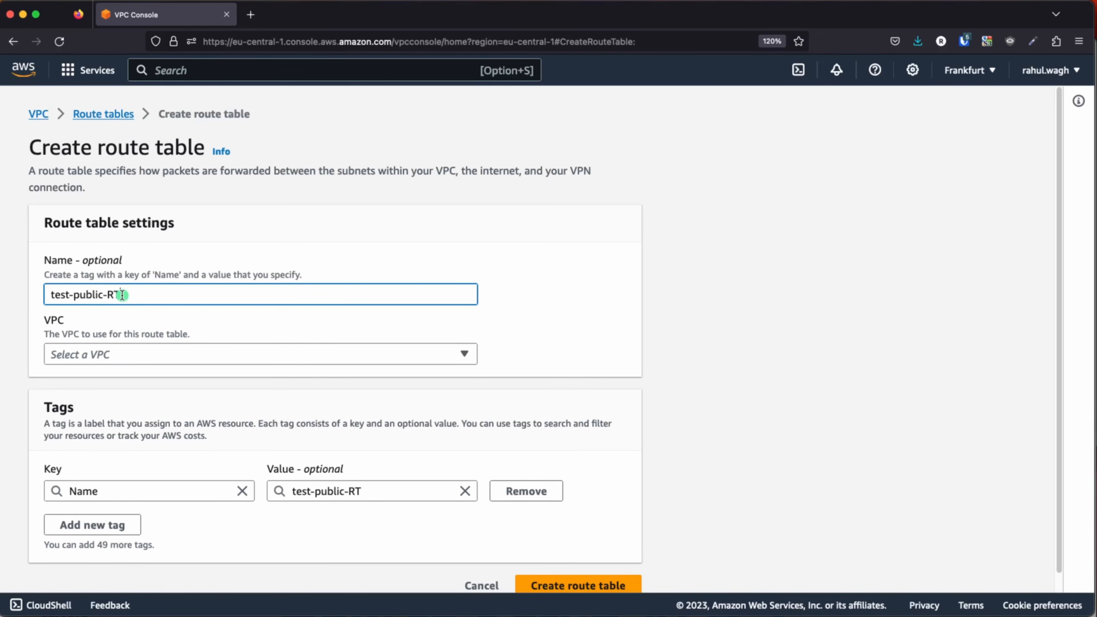
click(528, 329)
scroll(528, 329, down, 1)
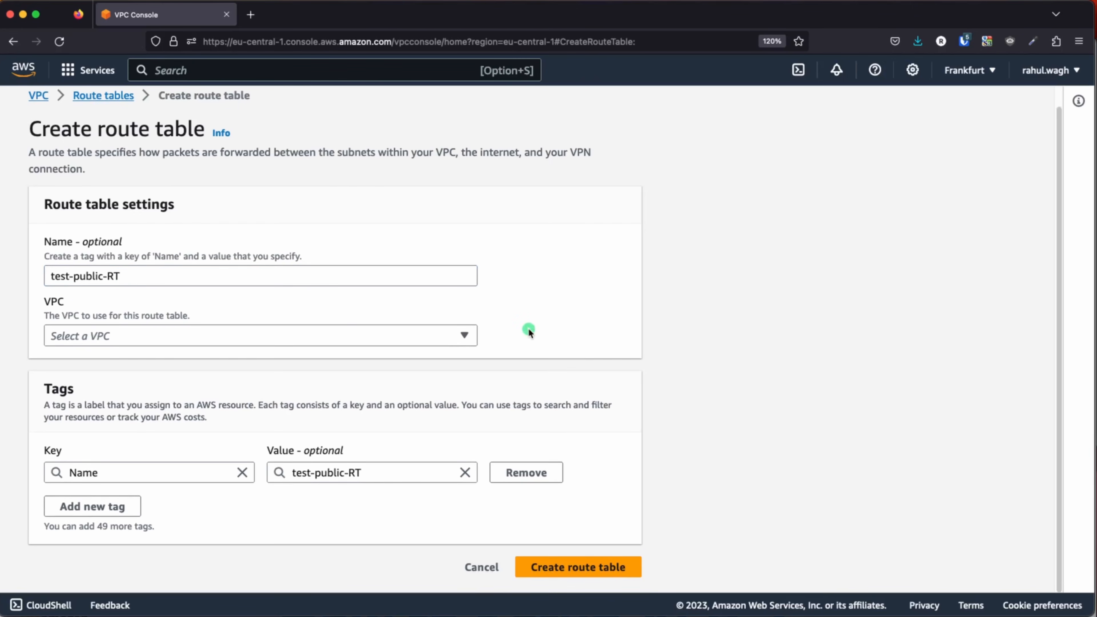
- Assign the new route table to test-vpc, create it and return to the full route table list
click(370, 339)
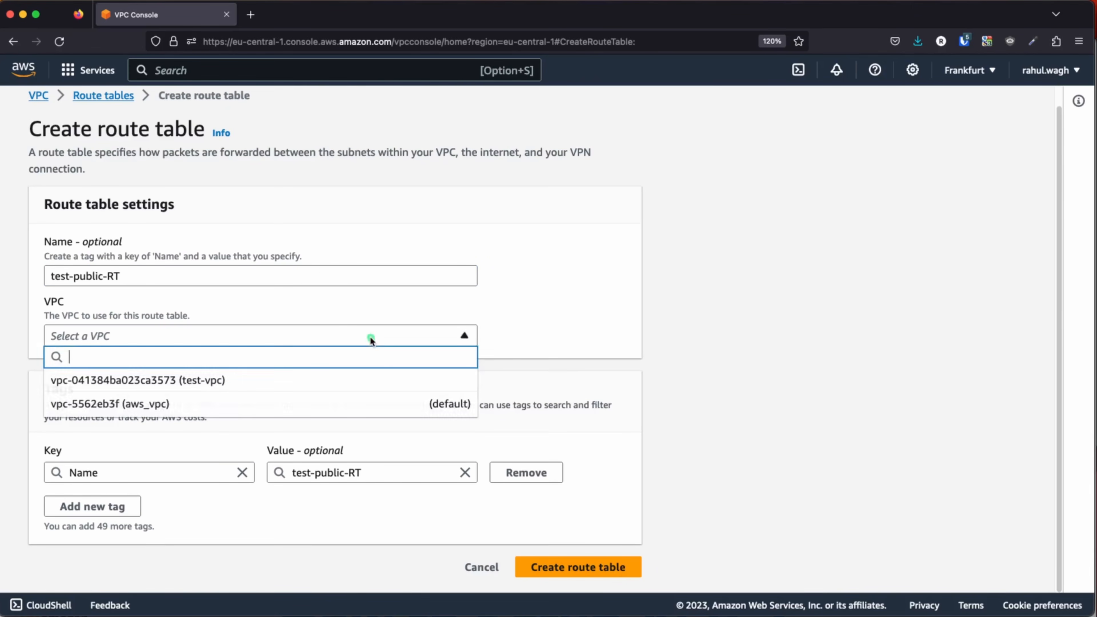
click(217, 384)
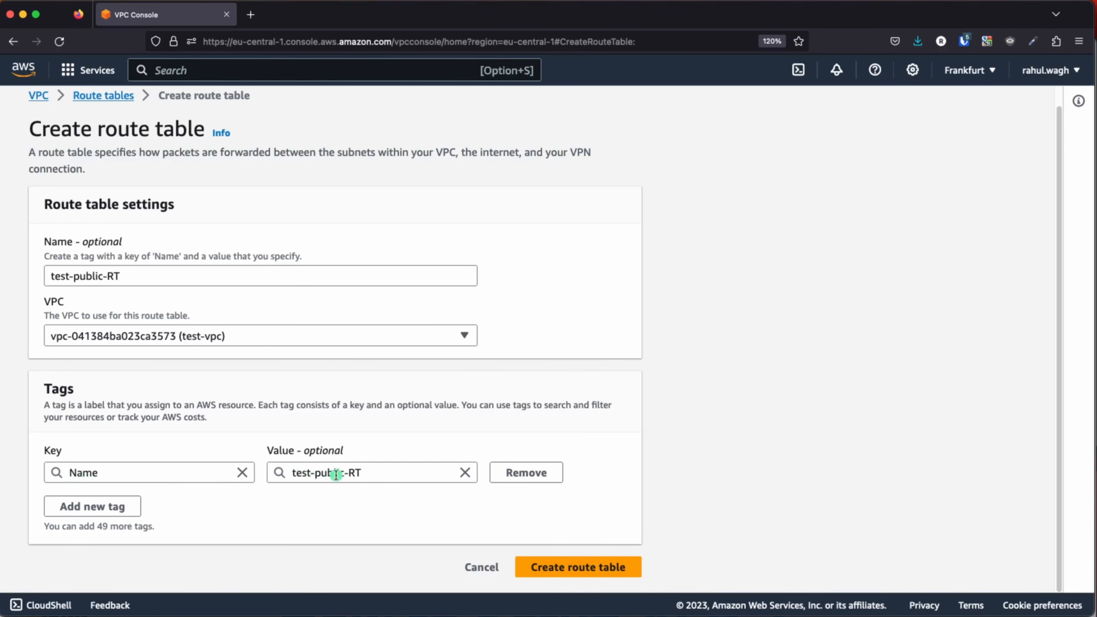
click(578, 568)
click(311, 111)
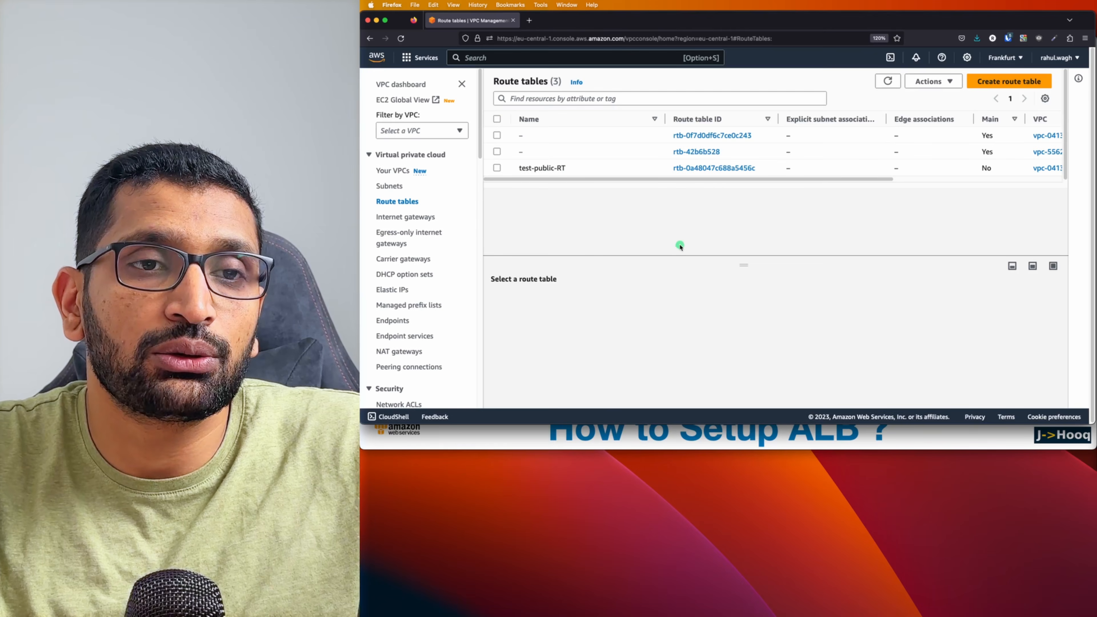
- Associate test-public-subnet-1a and test-public-subnet-1b with the test-public-RT route table and review its subnet associations
click(705, 168)
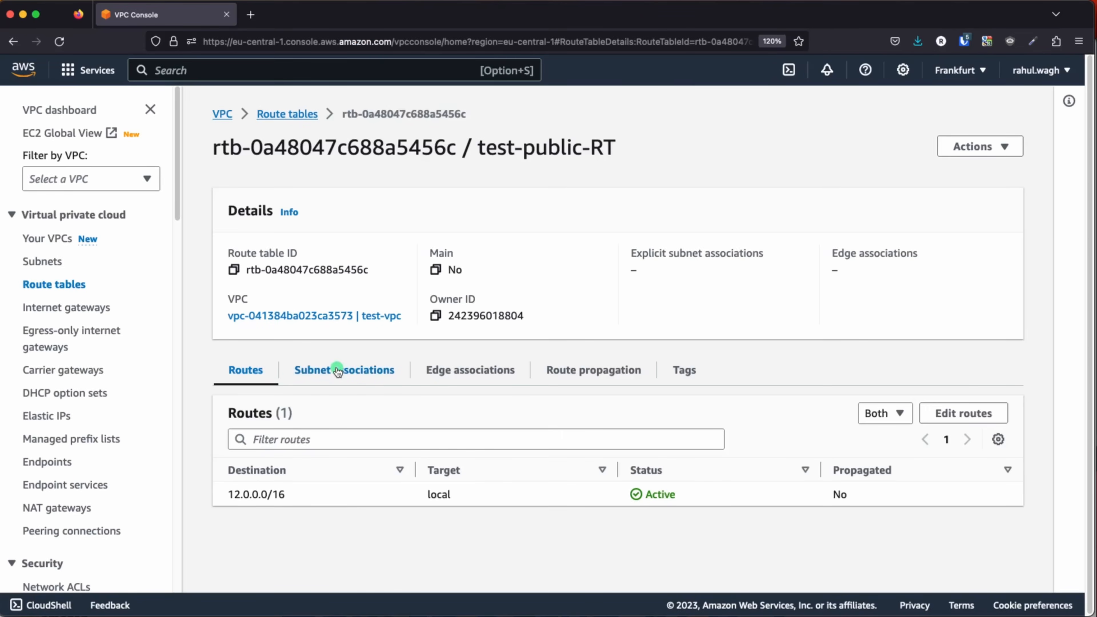
click(338, 372)
scroll(691, 337, down, 3)
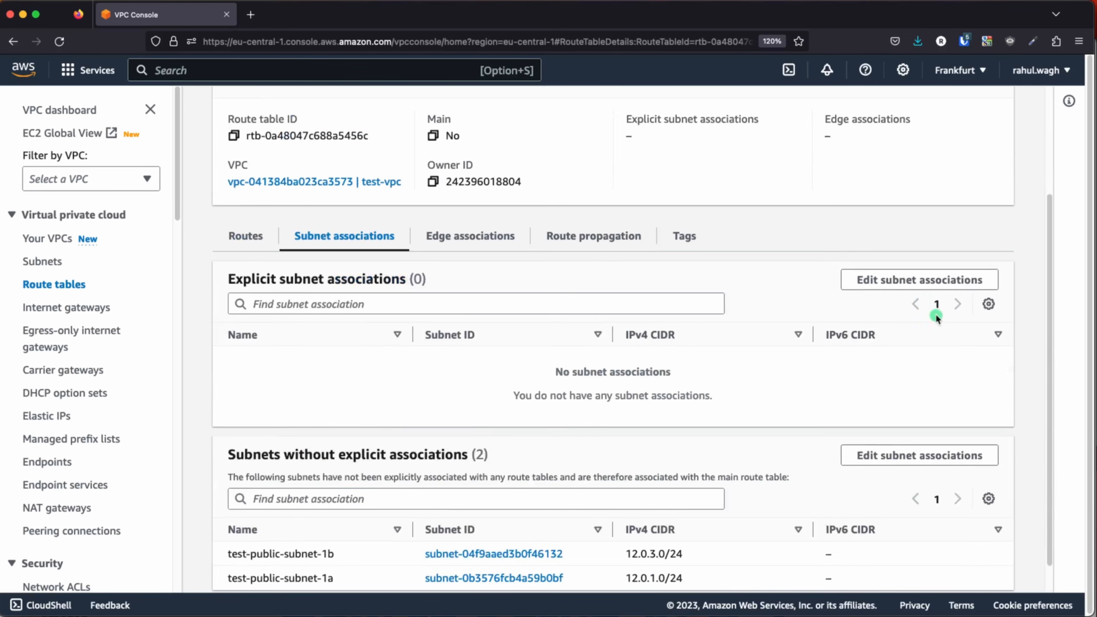
click(907, 287)
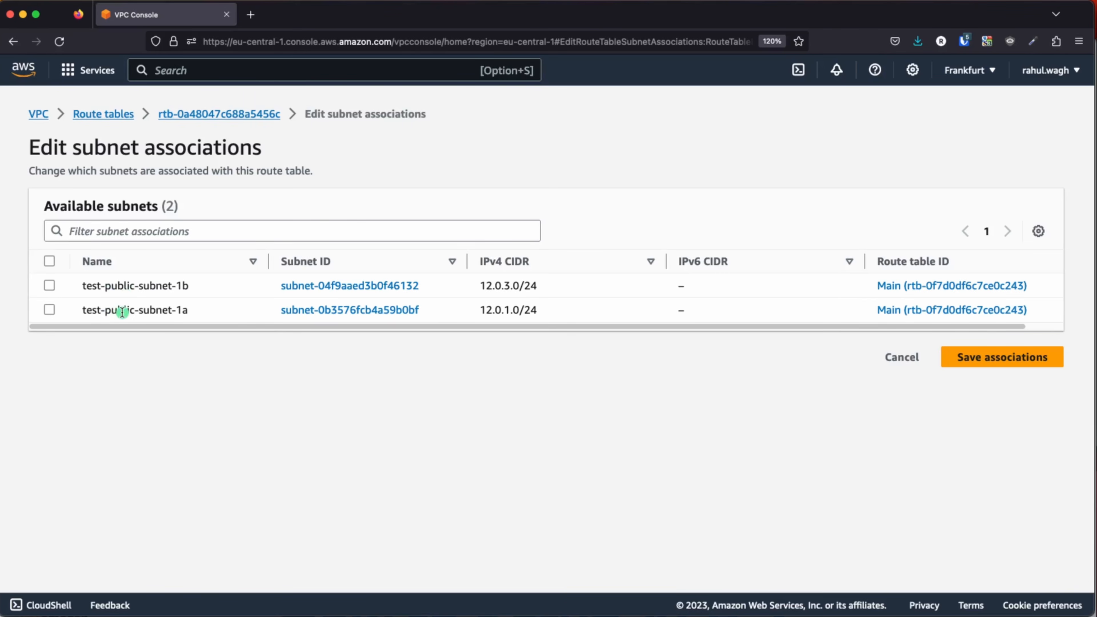
click(50, 261)
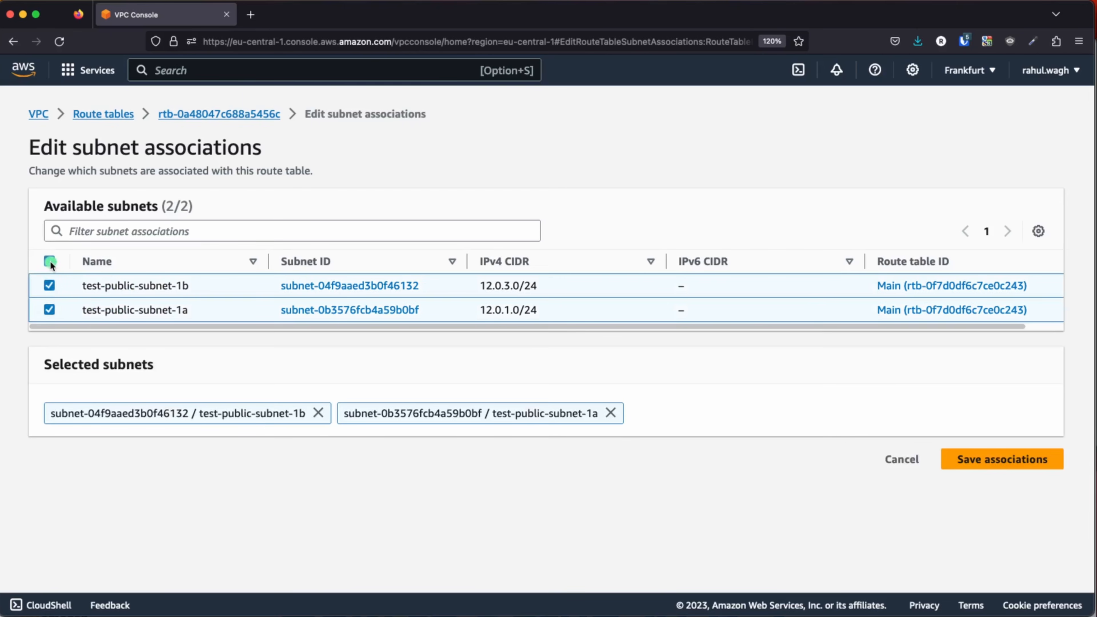
click(981, 458)
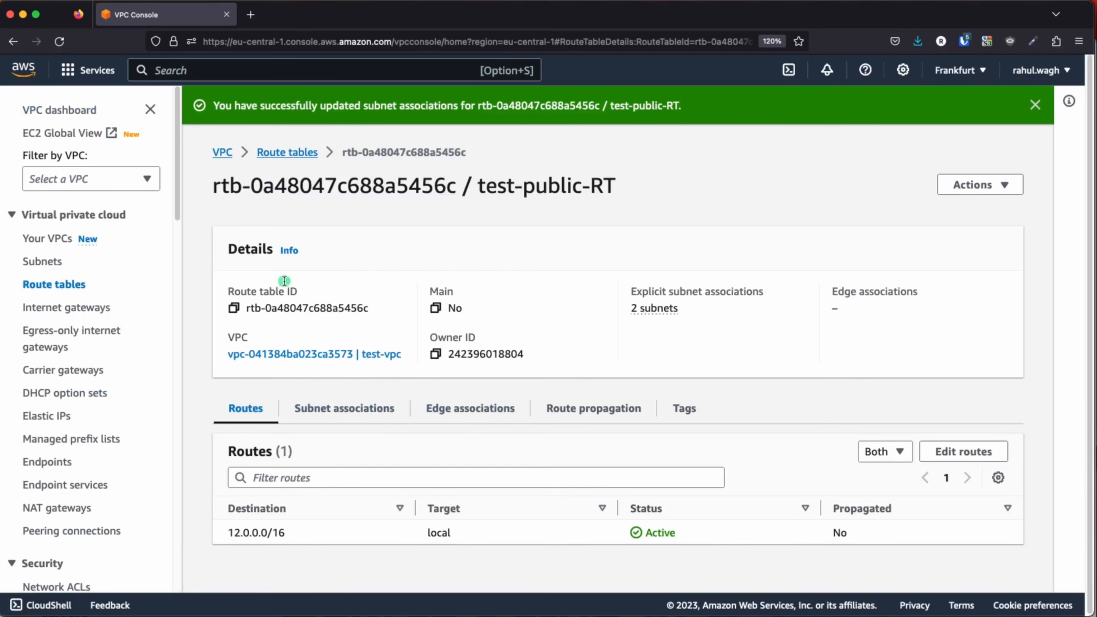
click(333, 409)
scroll(357, 517, down, 5)
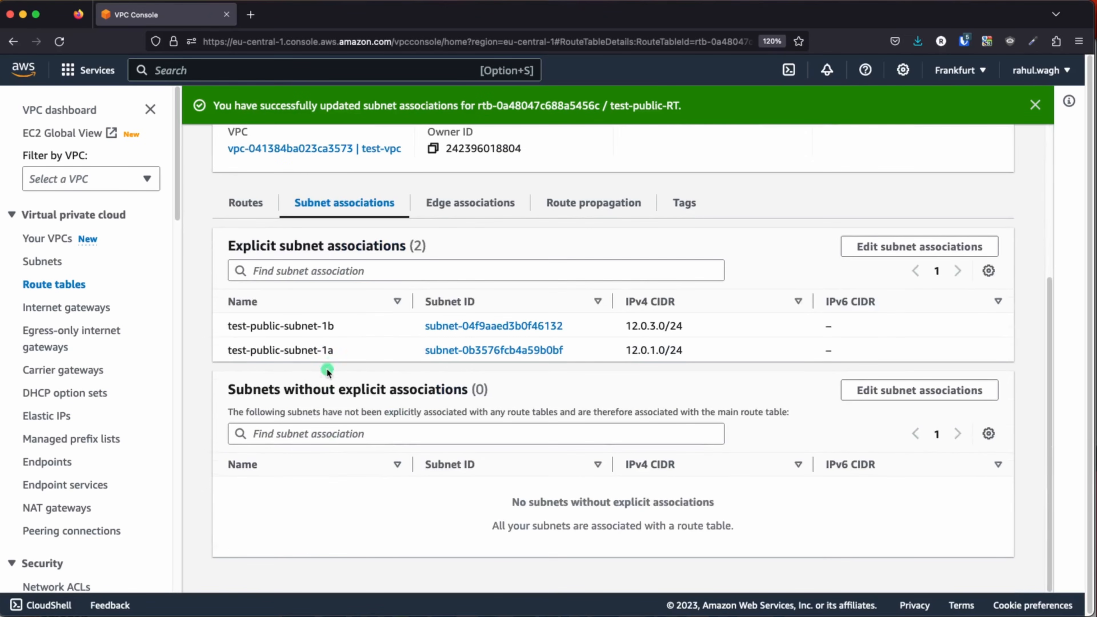
scroll(428, 408, up, 2)
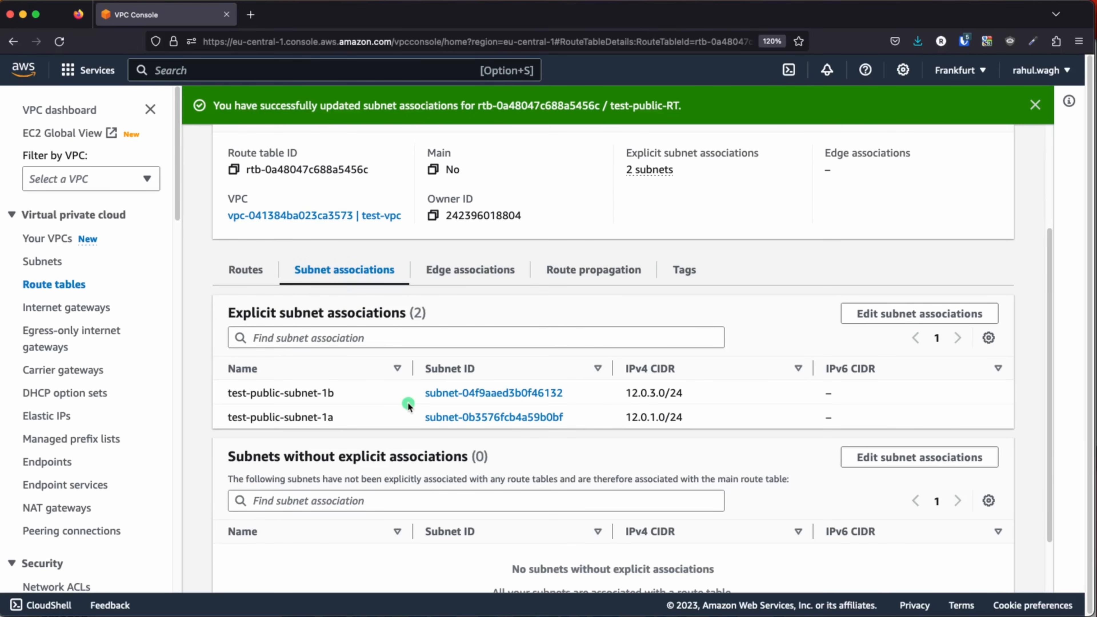
scroll(409, 403, up, 2)
- Edit the routes of test-public-RT and add a route with destination 0.0.0.0/0
click(245, 297)
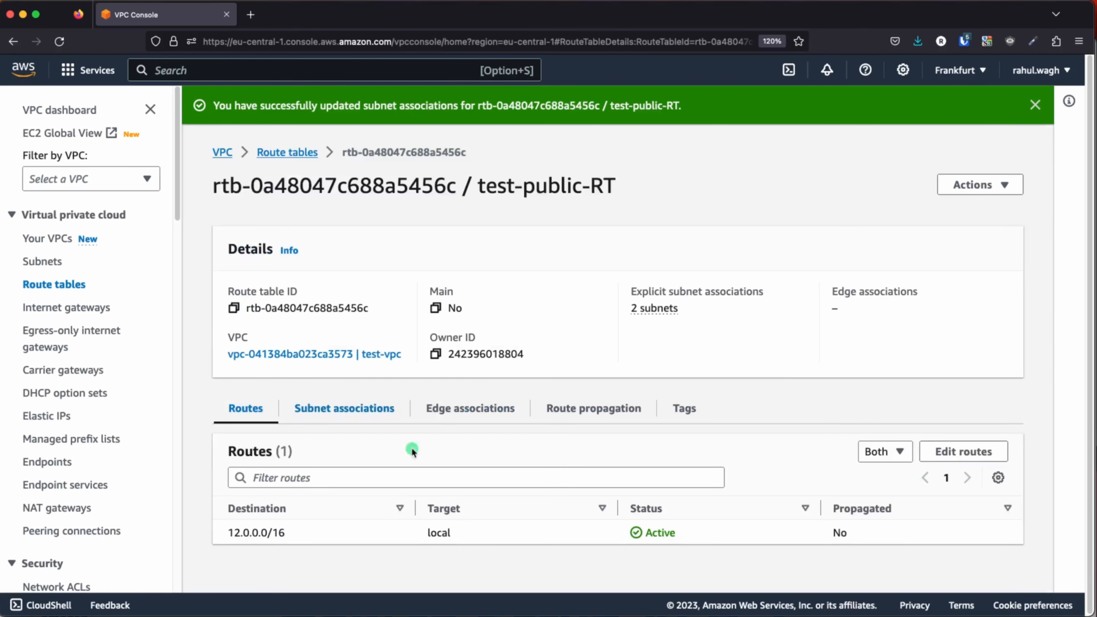
click(243, 413)
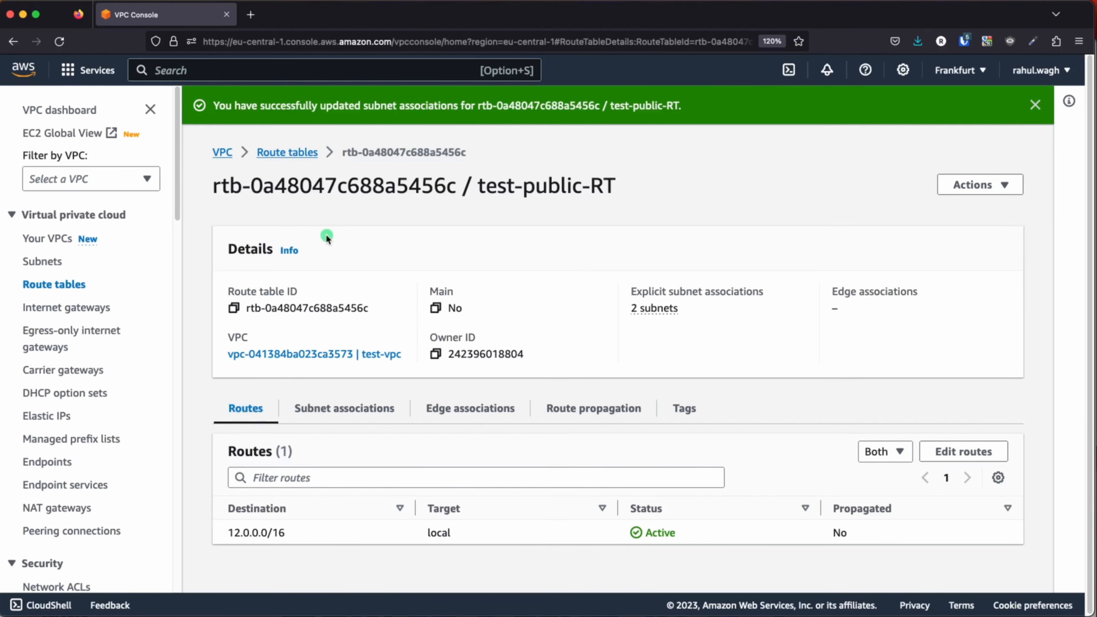
click(941, 454)
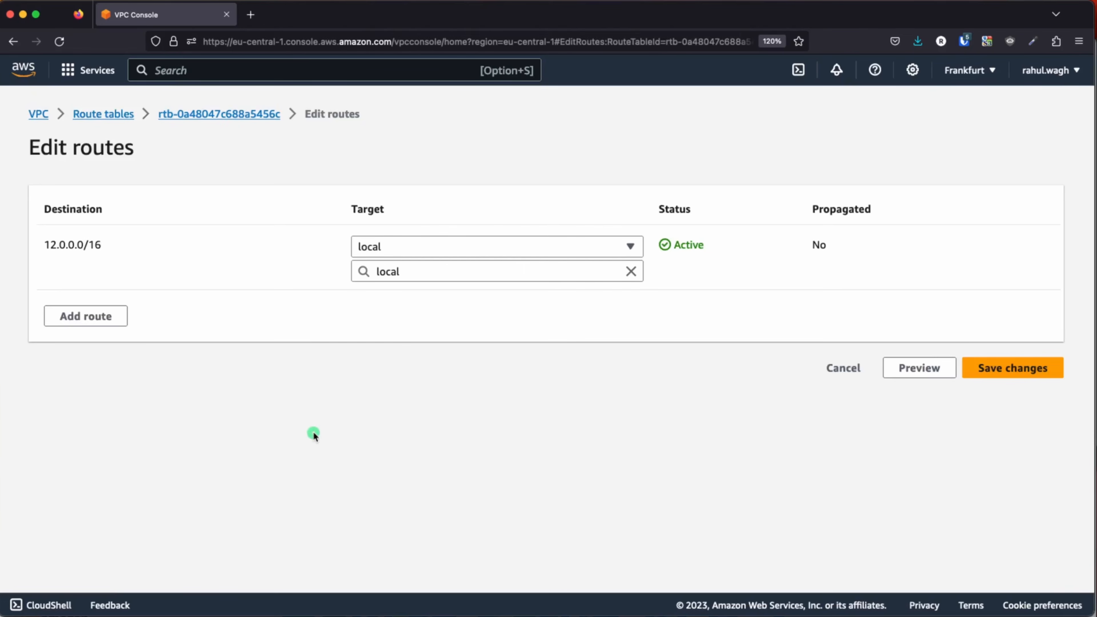
click(74, 316)
click(86, 312)
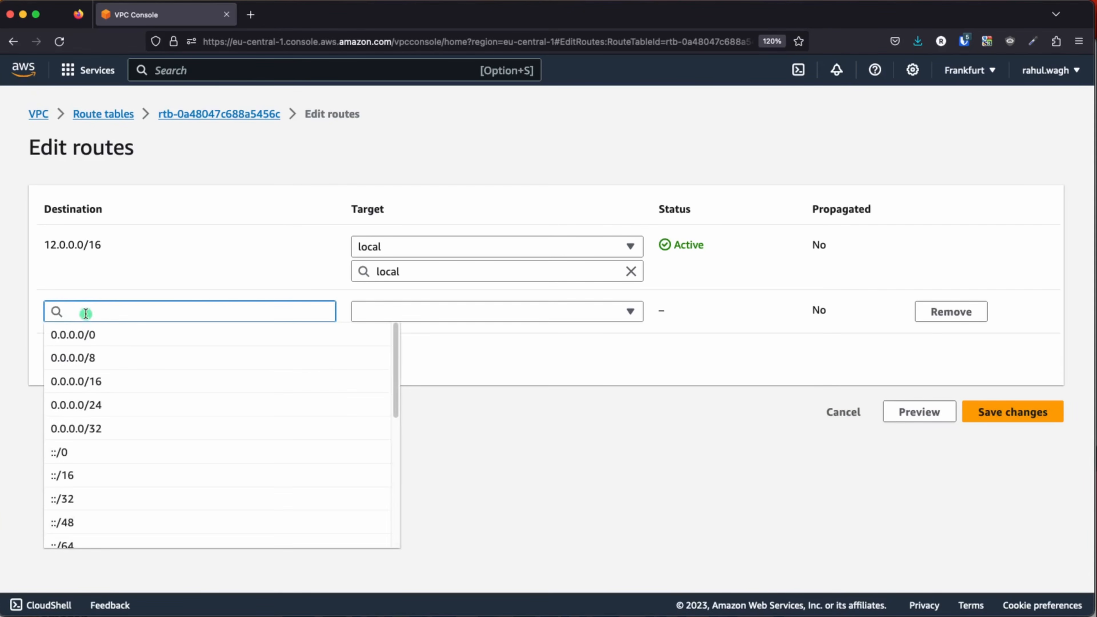
click(86, 336)
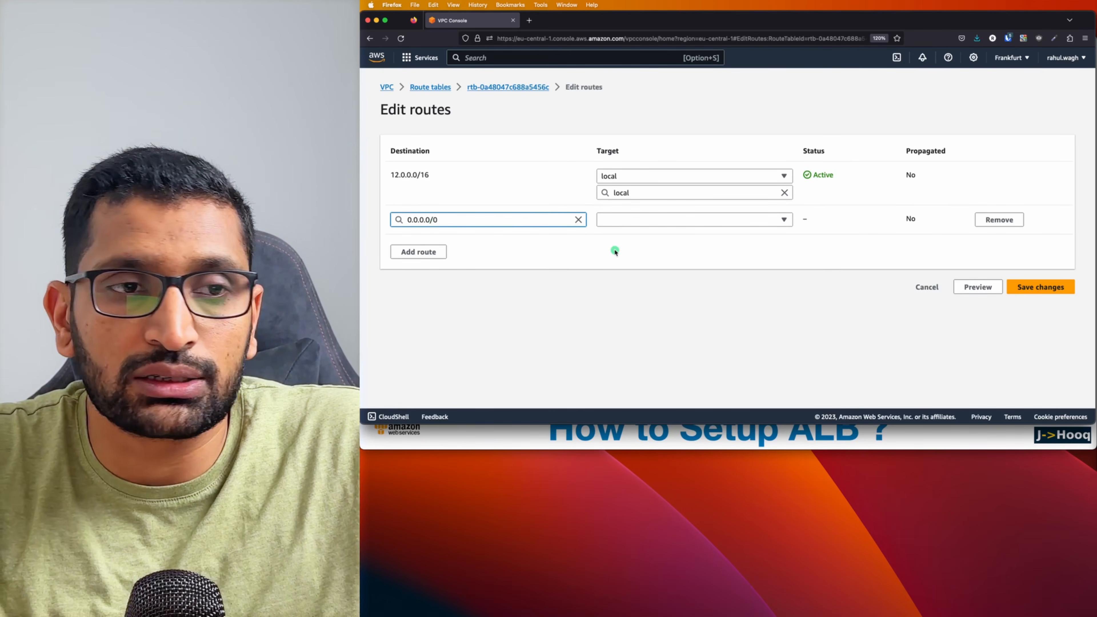
- Set the new route's target to the internet gateway igw-test and save the route changes
click(611, 219)
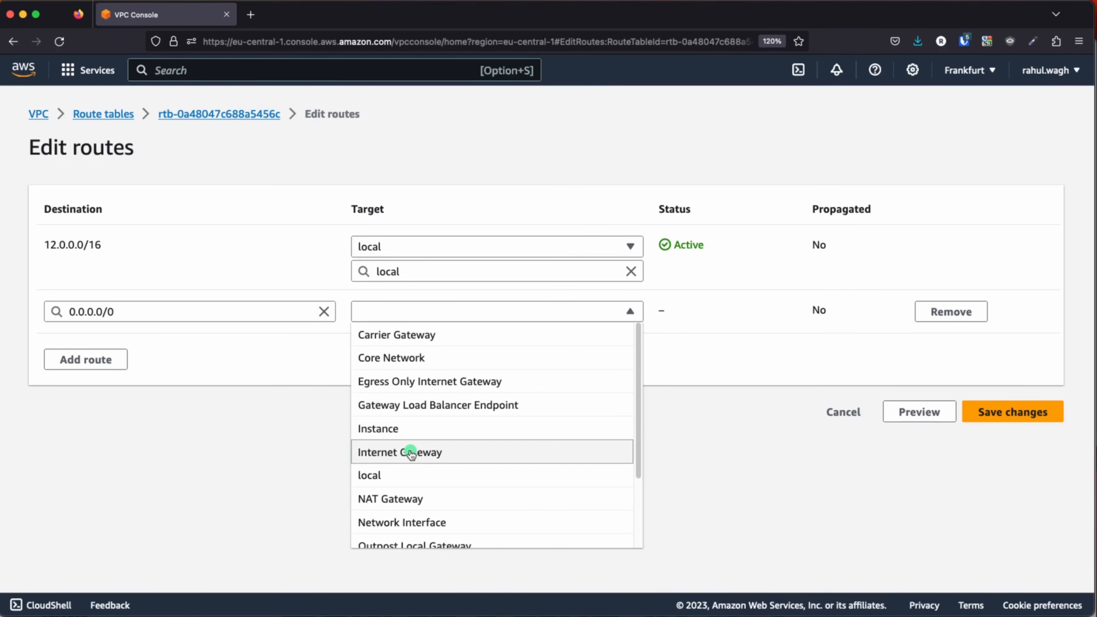
click(410, 451)
click(448, 339)
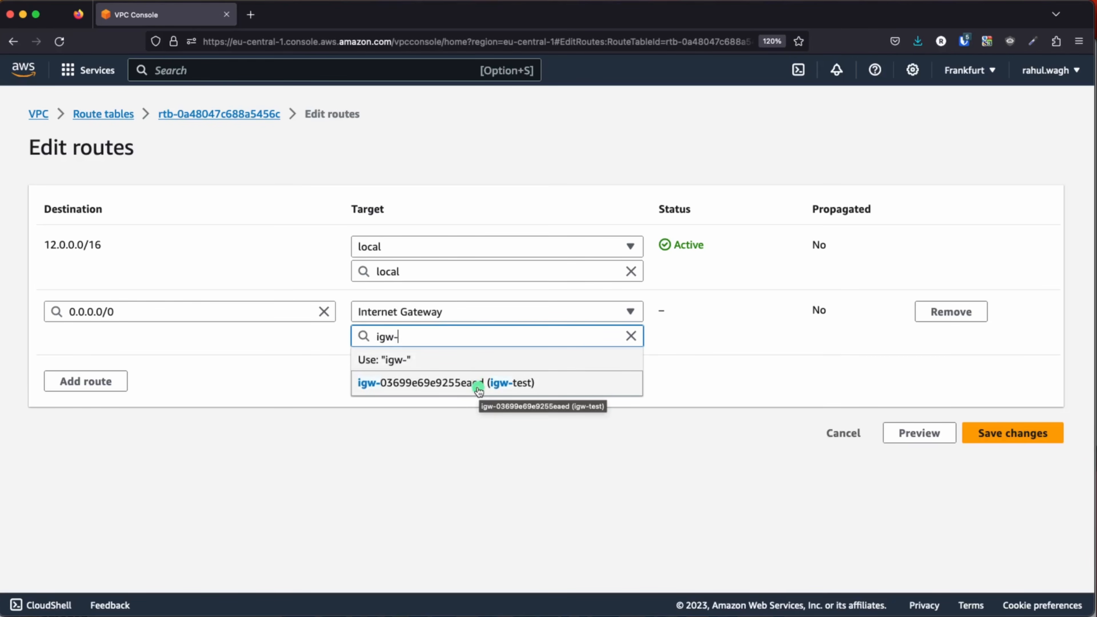
click(501, 385)
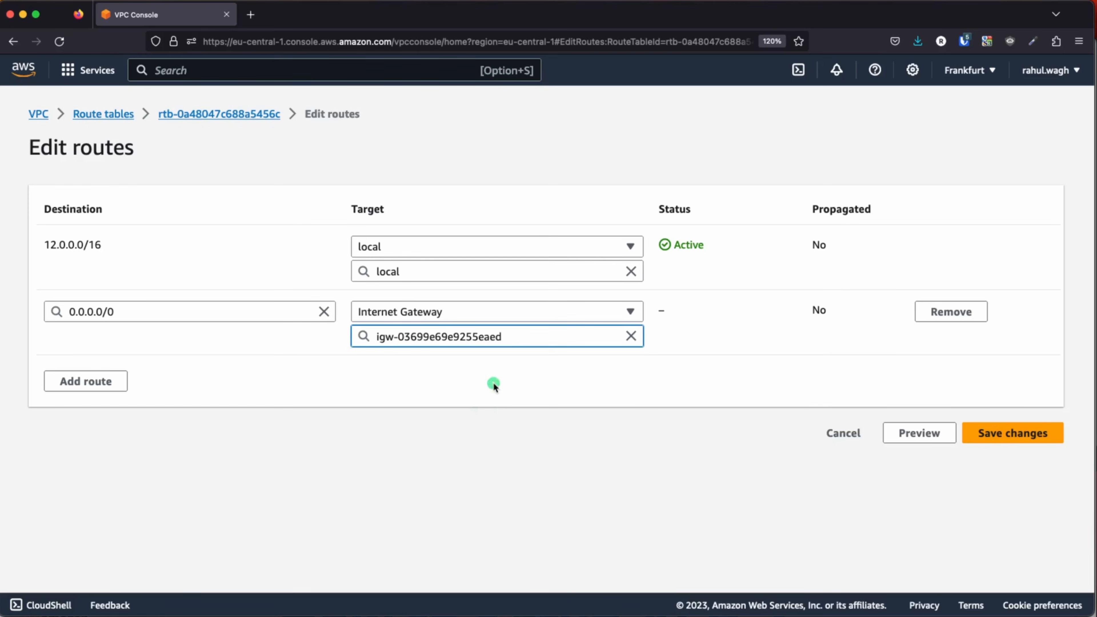
click(713, 390)
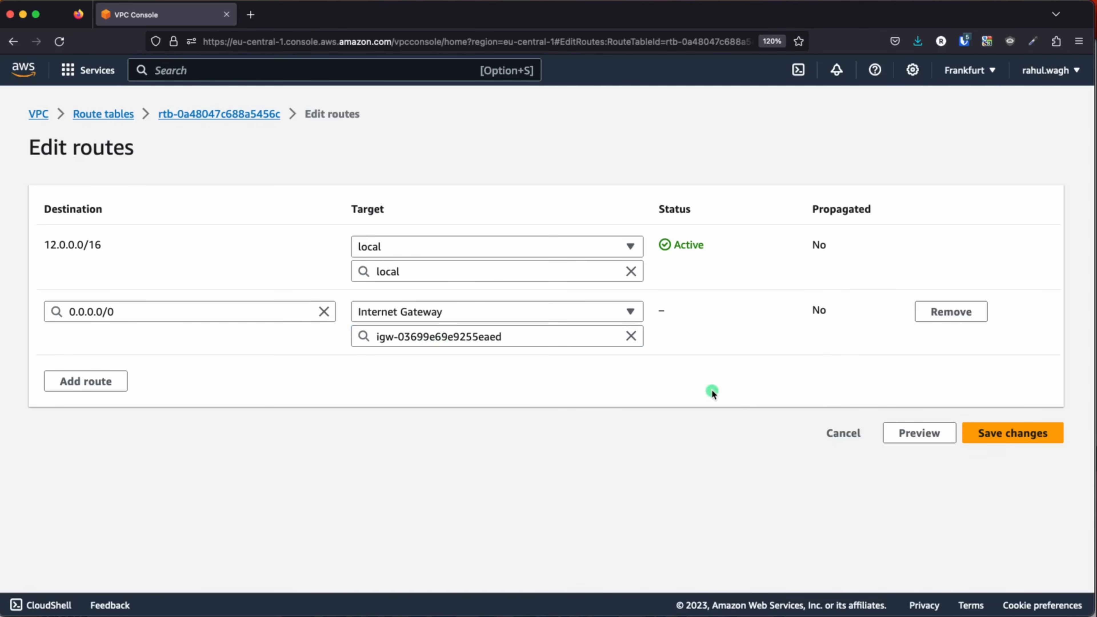
click(999, 433)
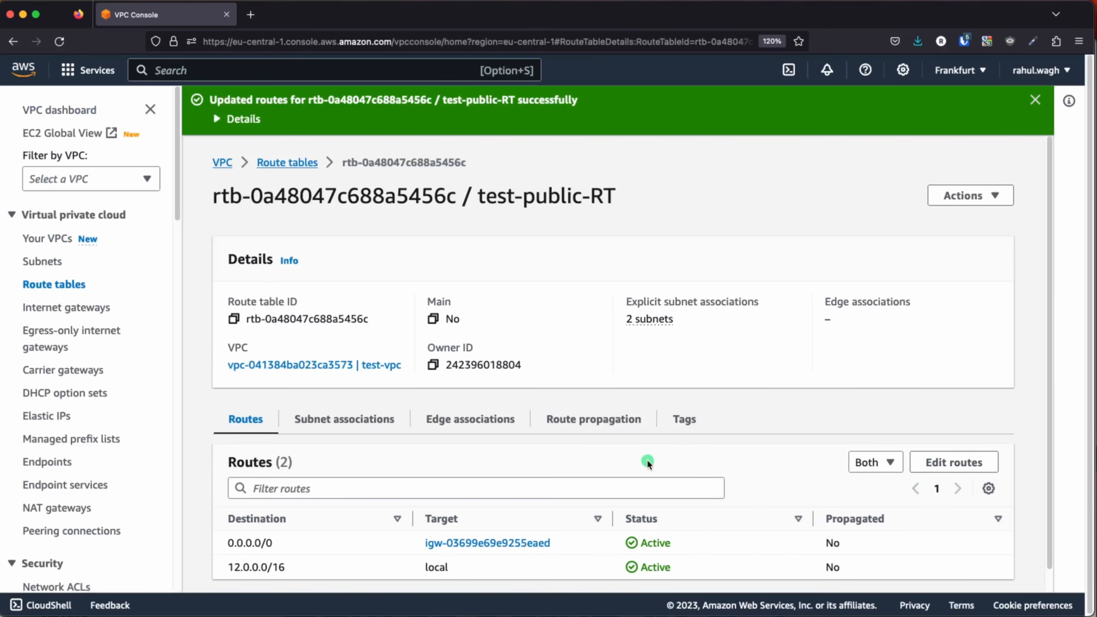
- Review the routes and subnet associations of test-public-RT
scroll(647, 460, down, 1)
scroll(360, 218, up, 1)
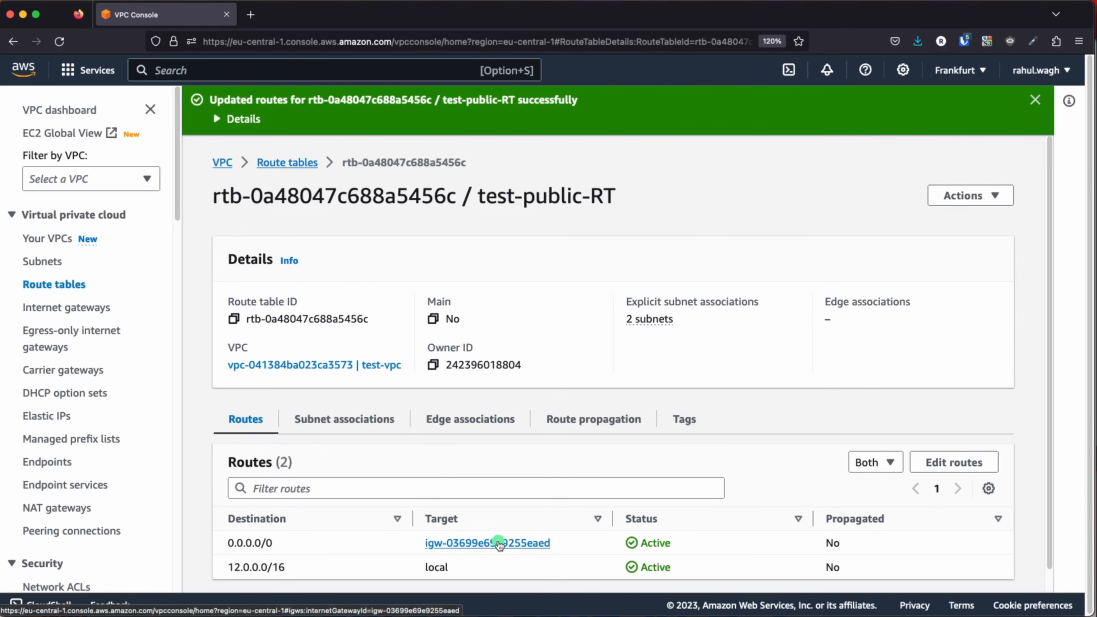
click(335, 420)
scroll(432, 371, down, 10)
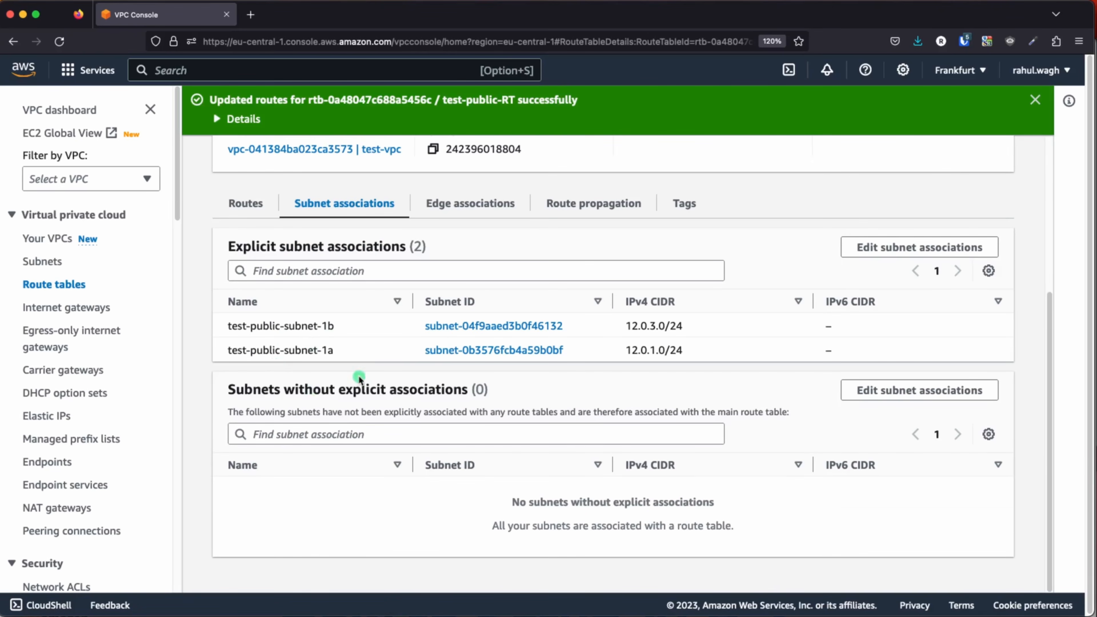
scroll(373, 318, up, 10)
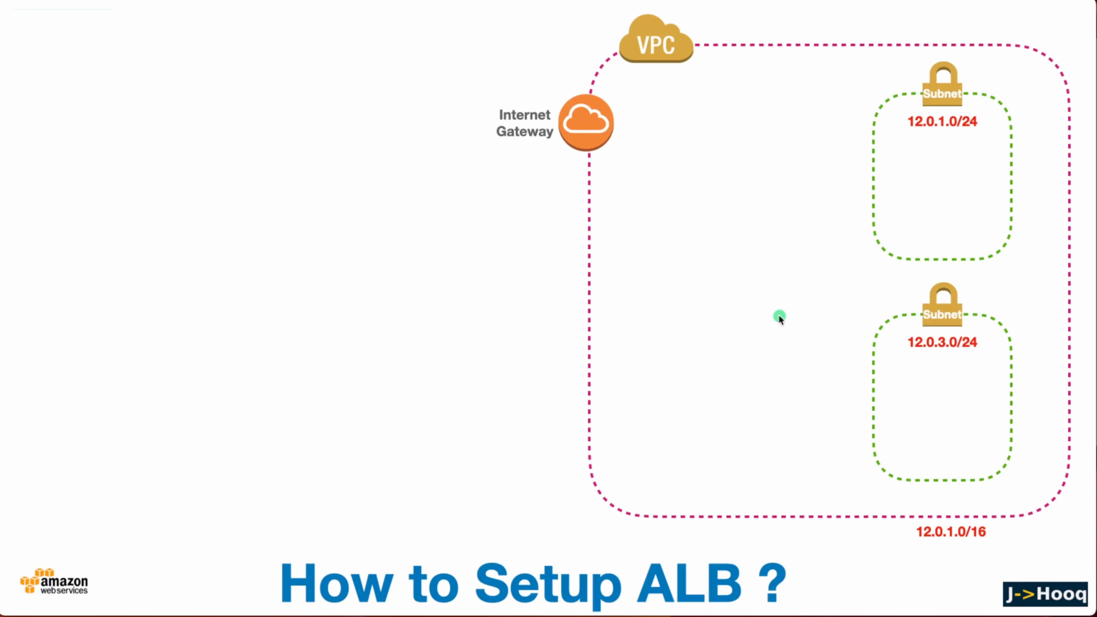
- Reveal the EC2 instances in the Keynote architecture diagram and return to the AWS console
click(764, 305)
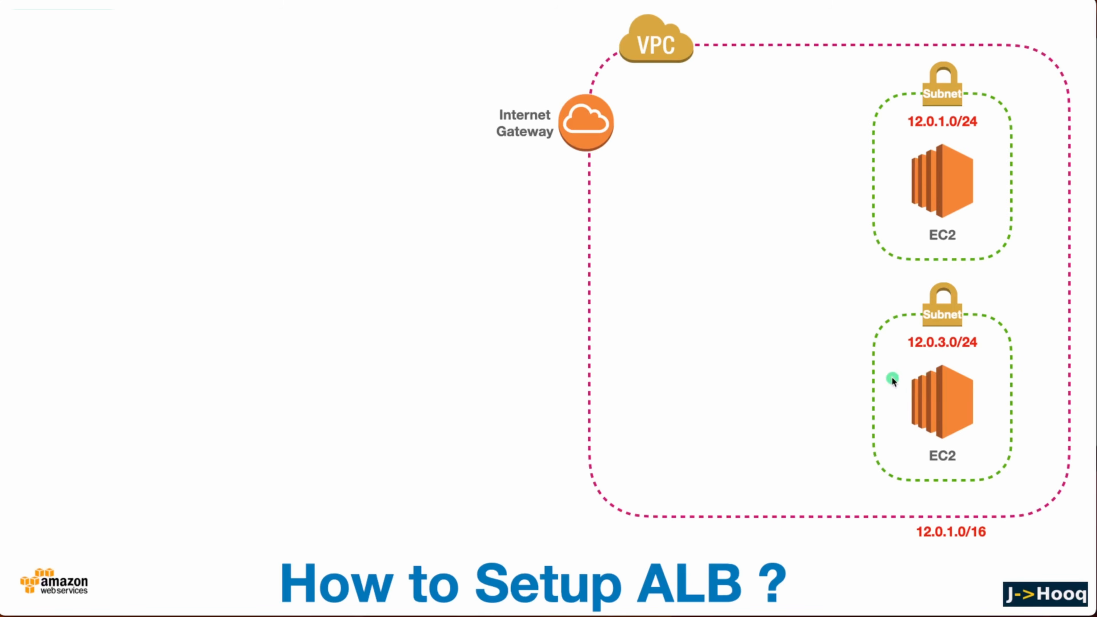
key(super+Tab)
key(super+Tab)
key(super+Tab)
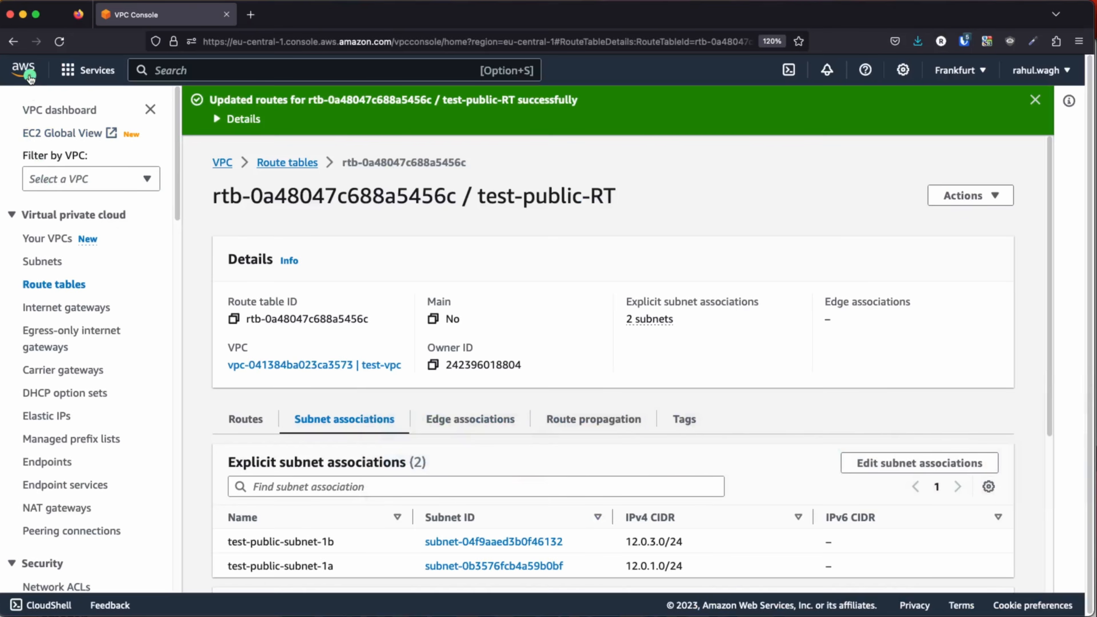
- Go to the AWS console home, search for ec2 and open the EC2 dashboard
click(27, 34)
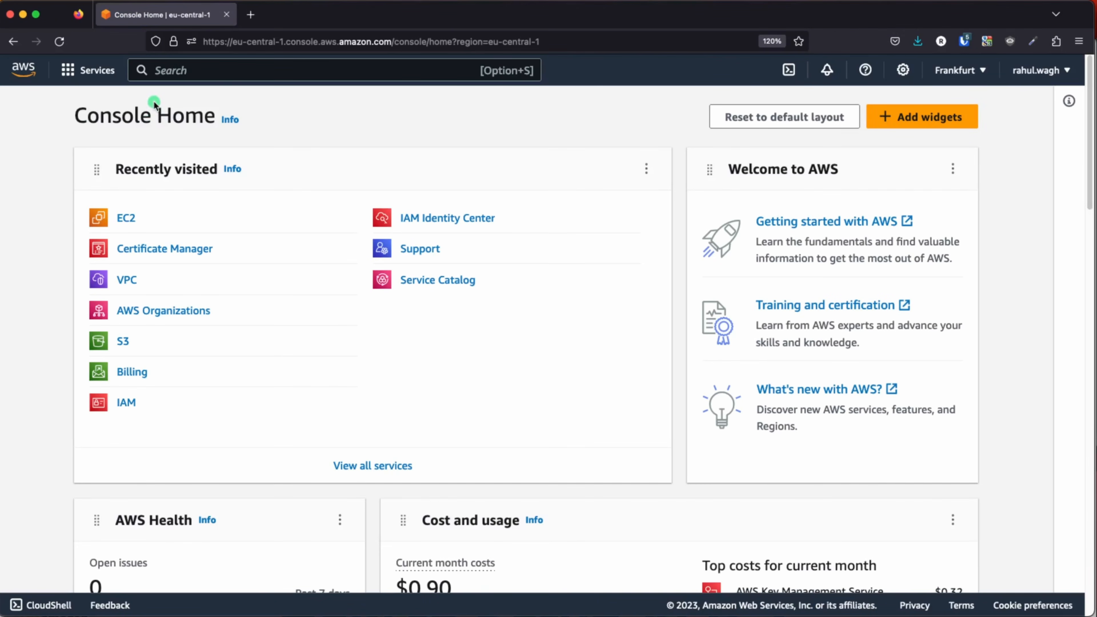
click(173, 69)
text(ec2)
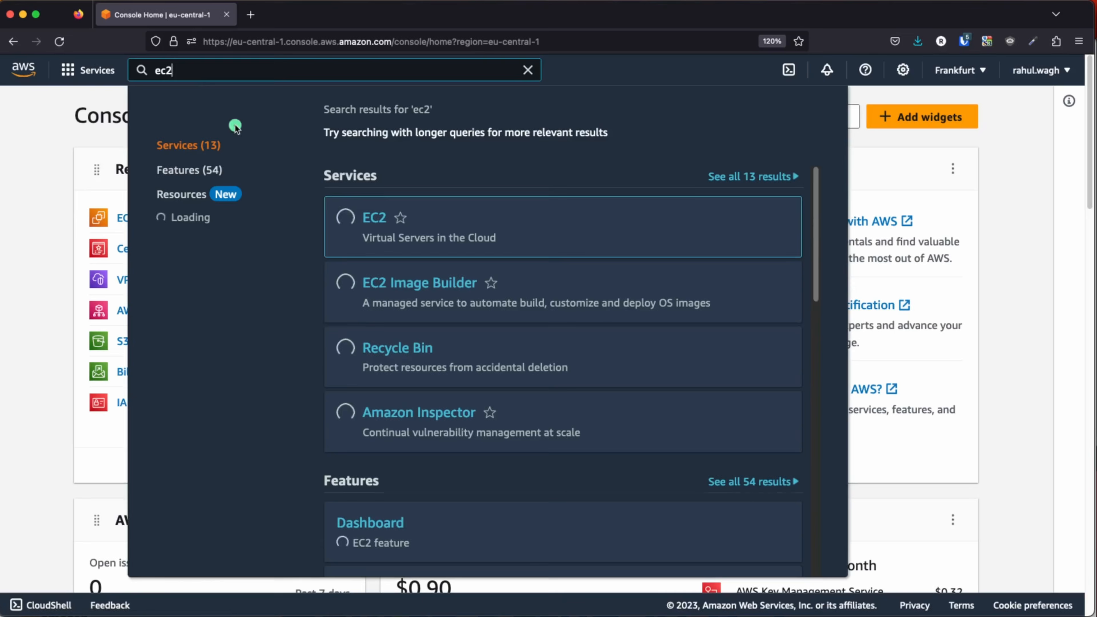
click(372, 216)
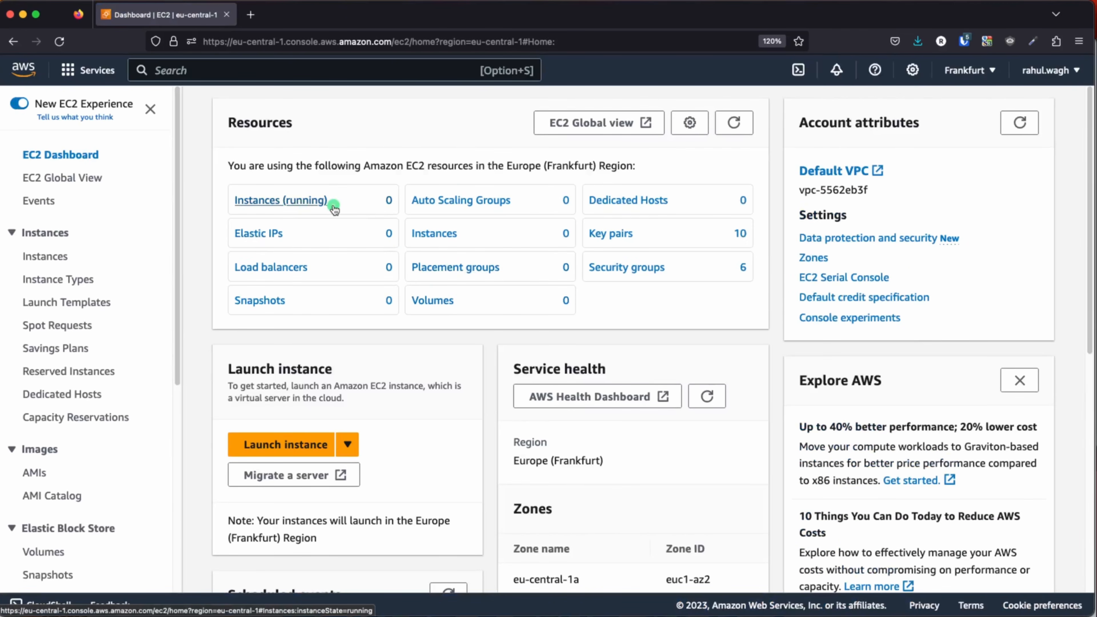
- Start launching a new EC2 instance and name it test-ec2-instance-1
click(273, 445)
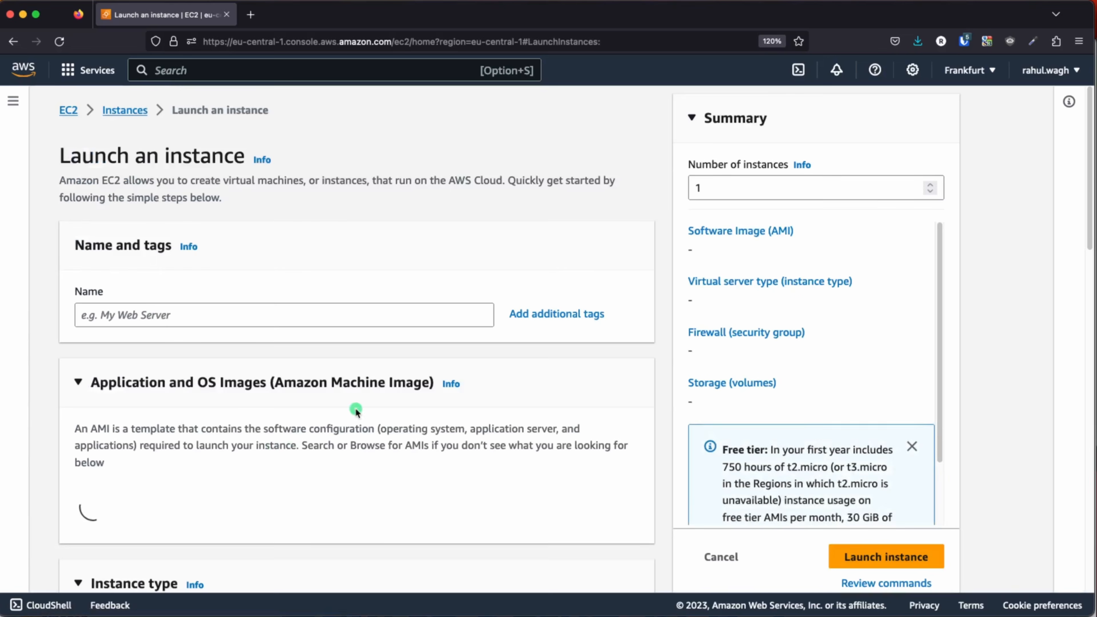
click(178, 326)
text(test)
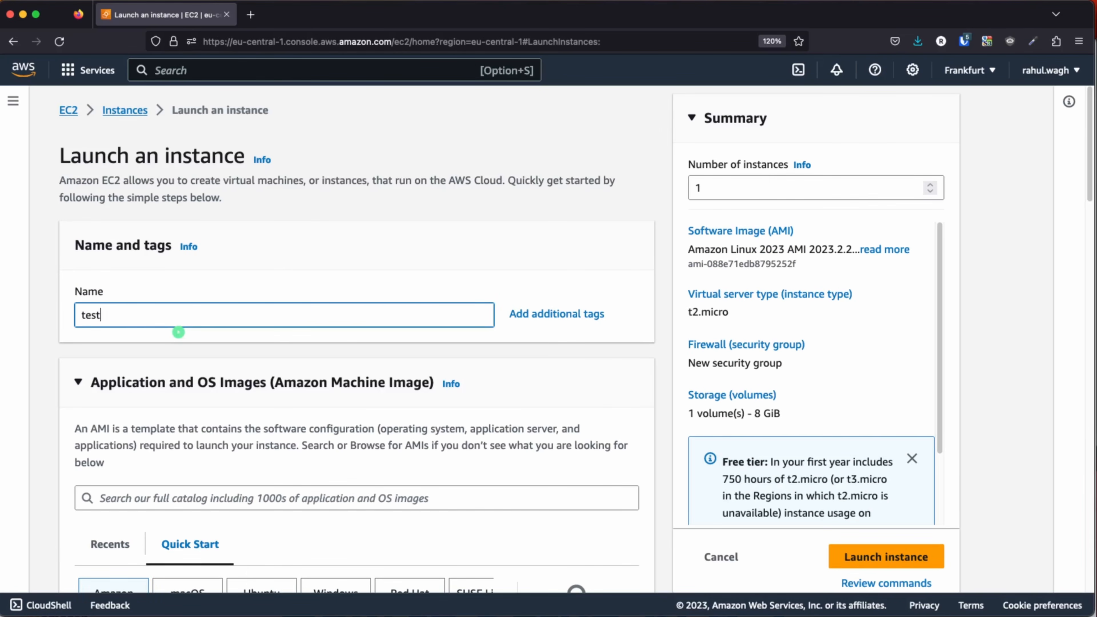
text(-ec2-instance-1)
- Choose Ubuntu as the instance's operating system image
scroll(233, 253, down, 5)
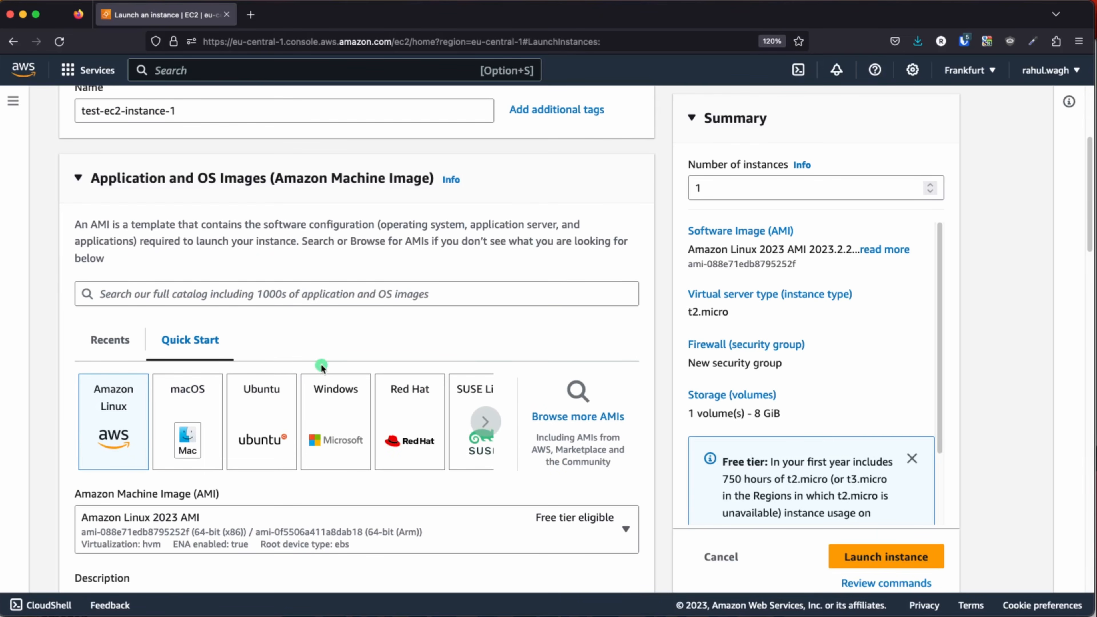
scroll(343, 356, down, 1)
click(263, 405)
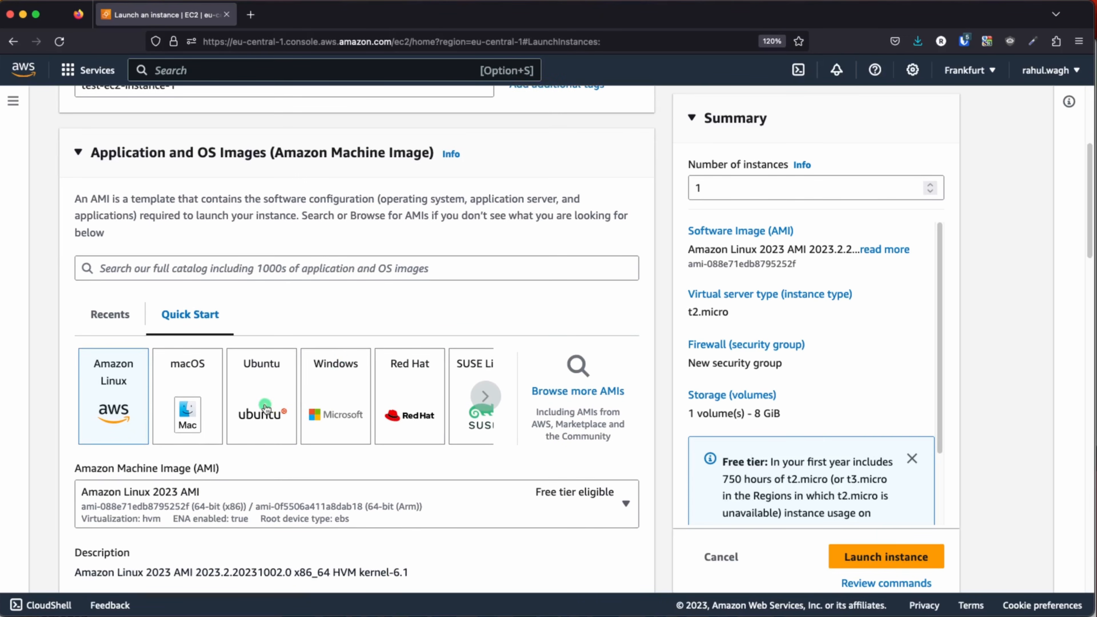
- Create a new key pair named test-alb-demo-key-pair for the instance, with RSA type and .pem file format
scroll(348, 407, down, 6)
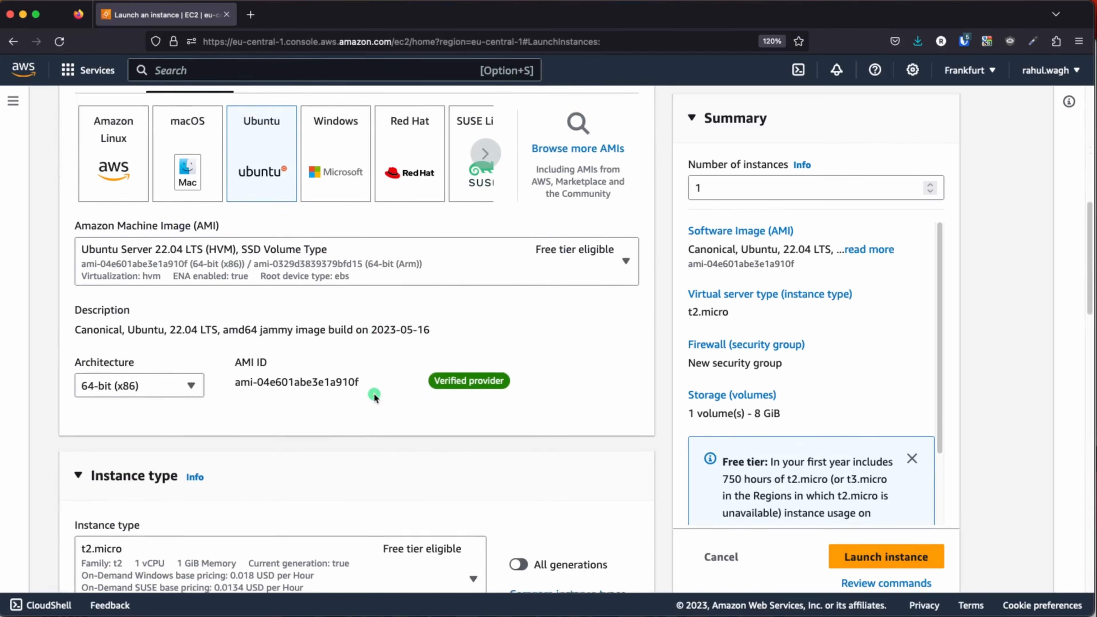
scroll(374, 397, up, 1)
scroll(191, 375, down, 2)
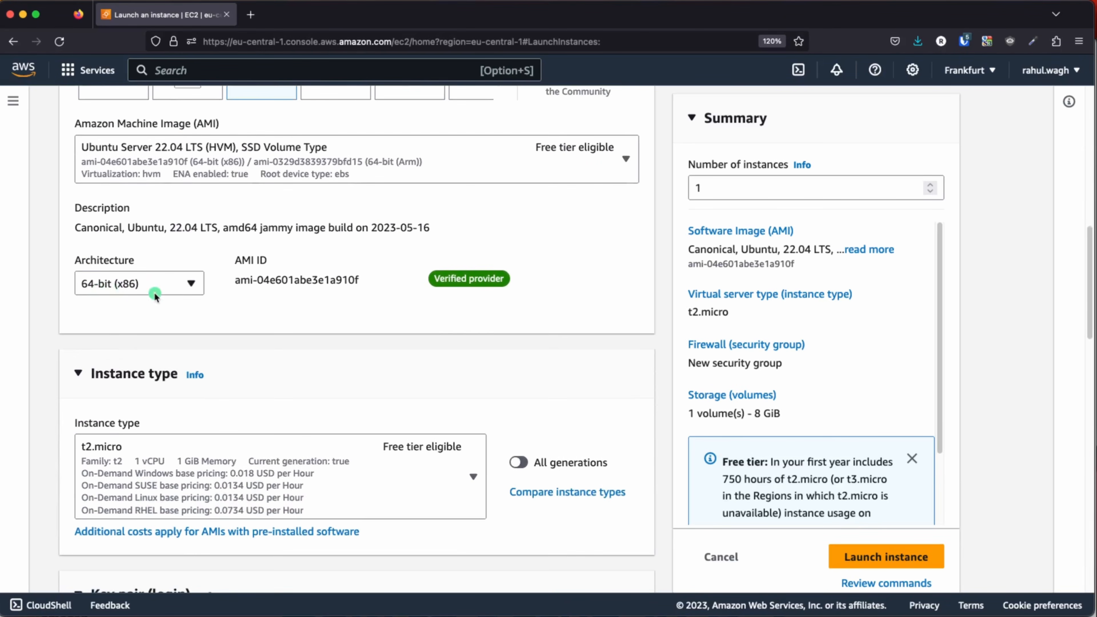
scroll(194, 355, down, 3)
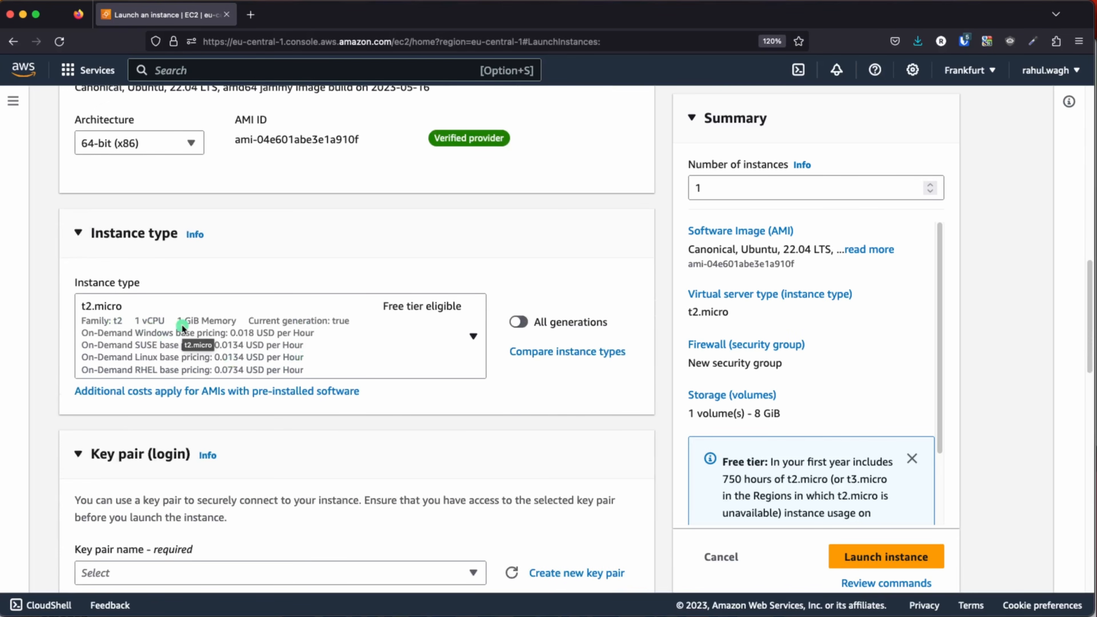
scroll(182, 324, down, 3)
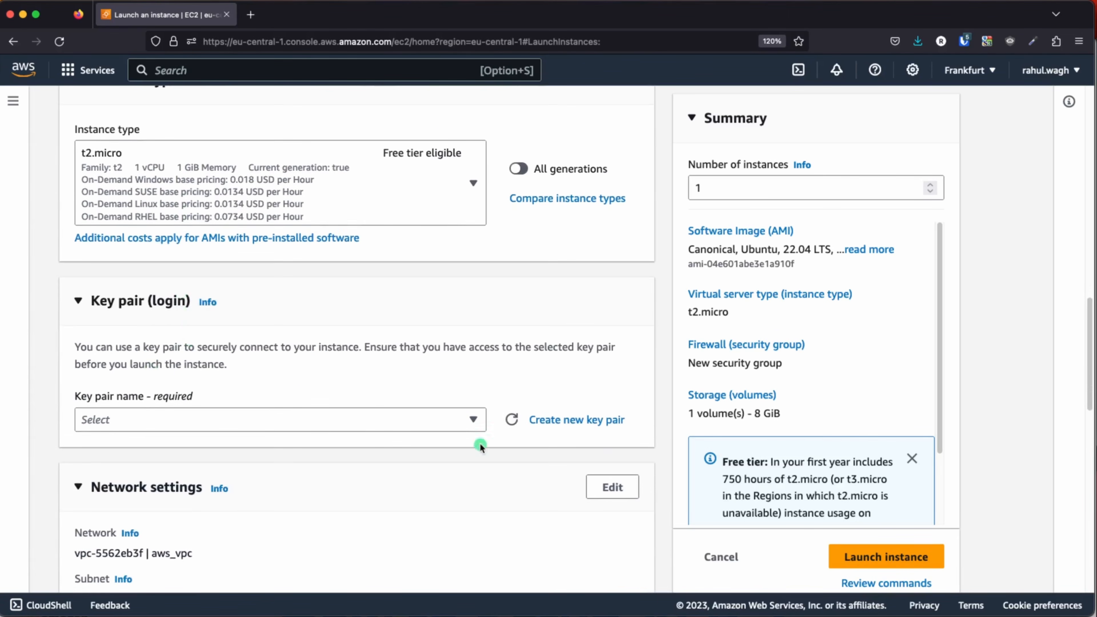
click(575, 420)
click(403, 211)
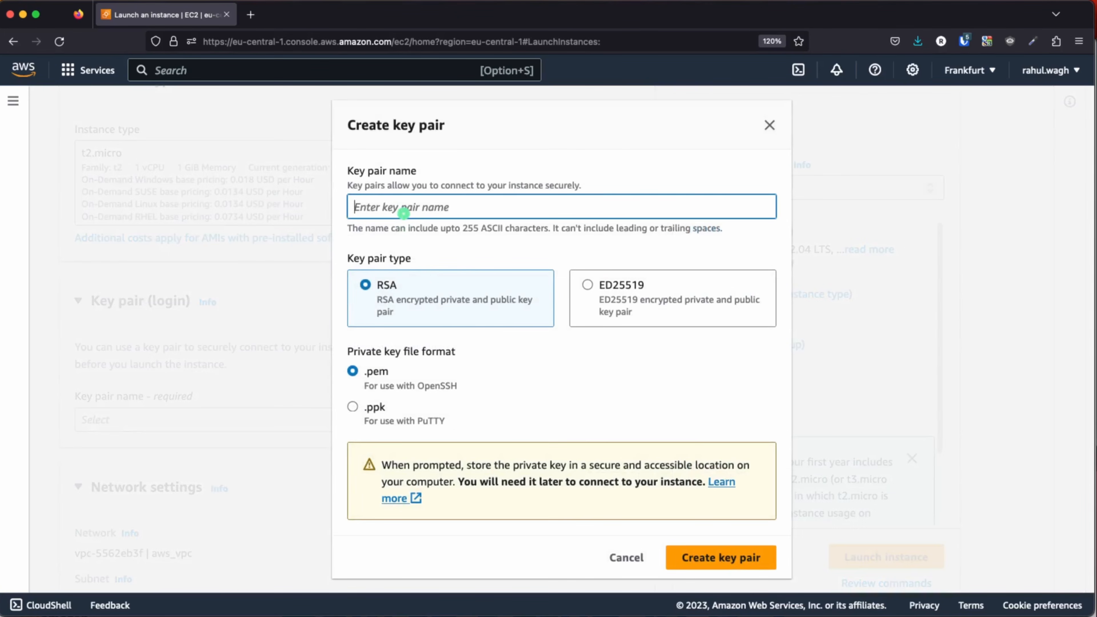
text(test-alb)
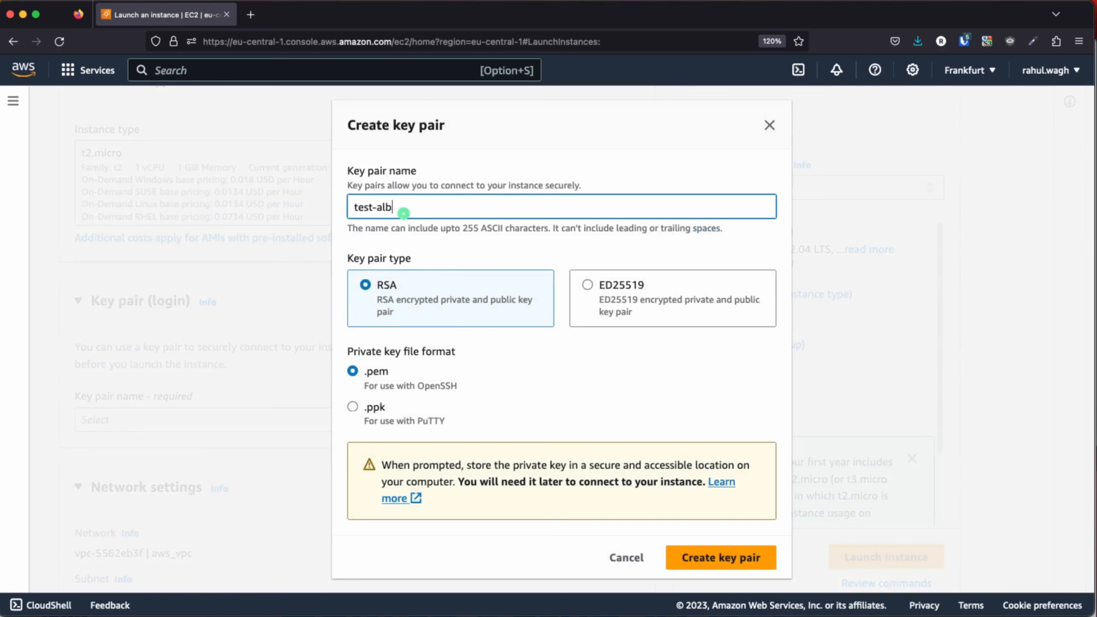
text(-demo-key-pair)
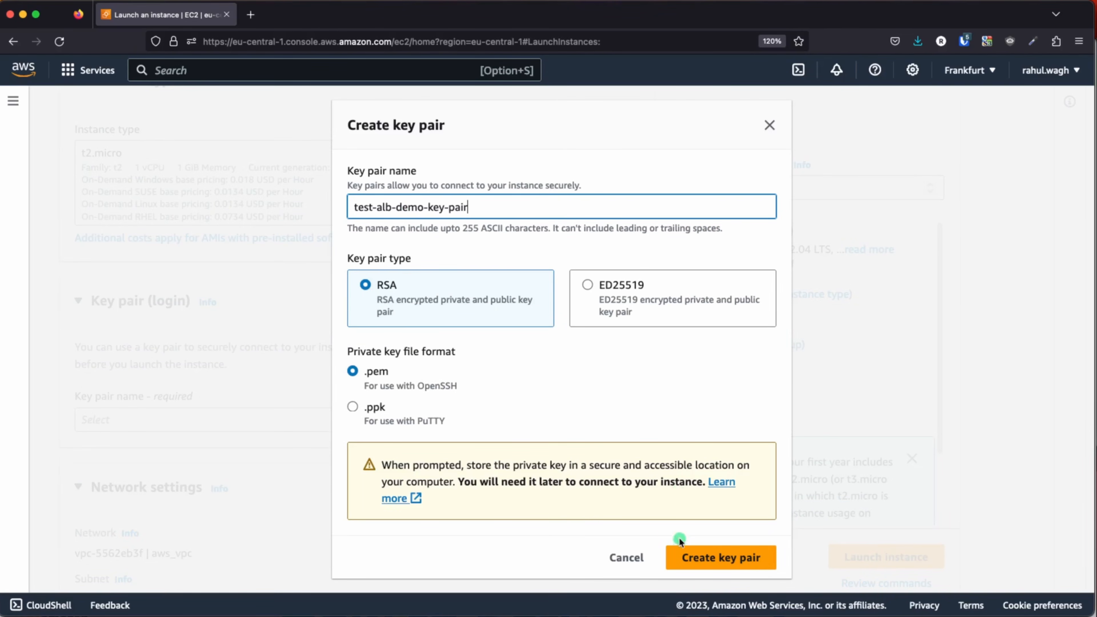
click(696, 561)
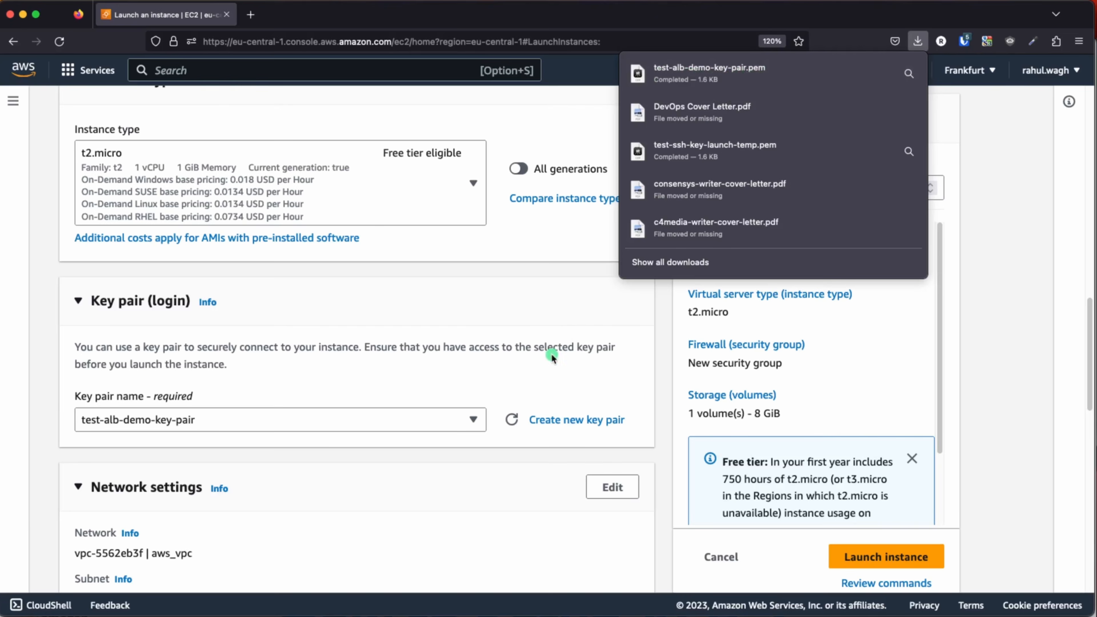
- Check the new key pair file in the browser's downloads list and close the list
click(412, 391)
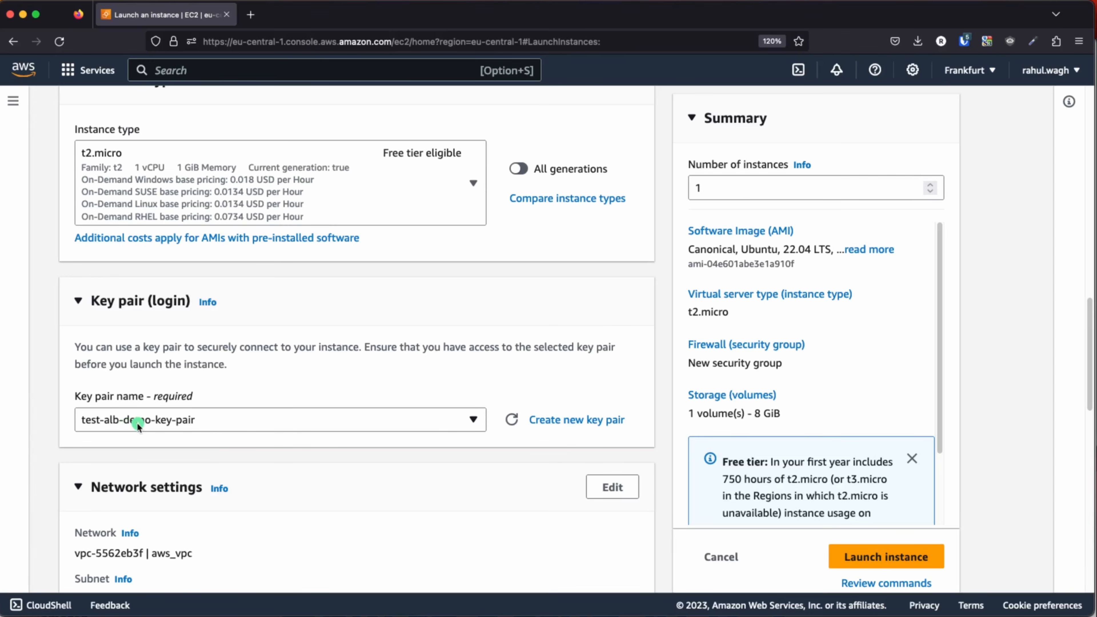
click(918, 41)
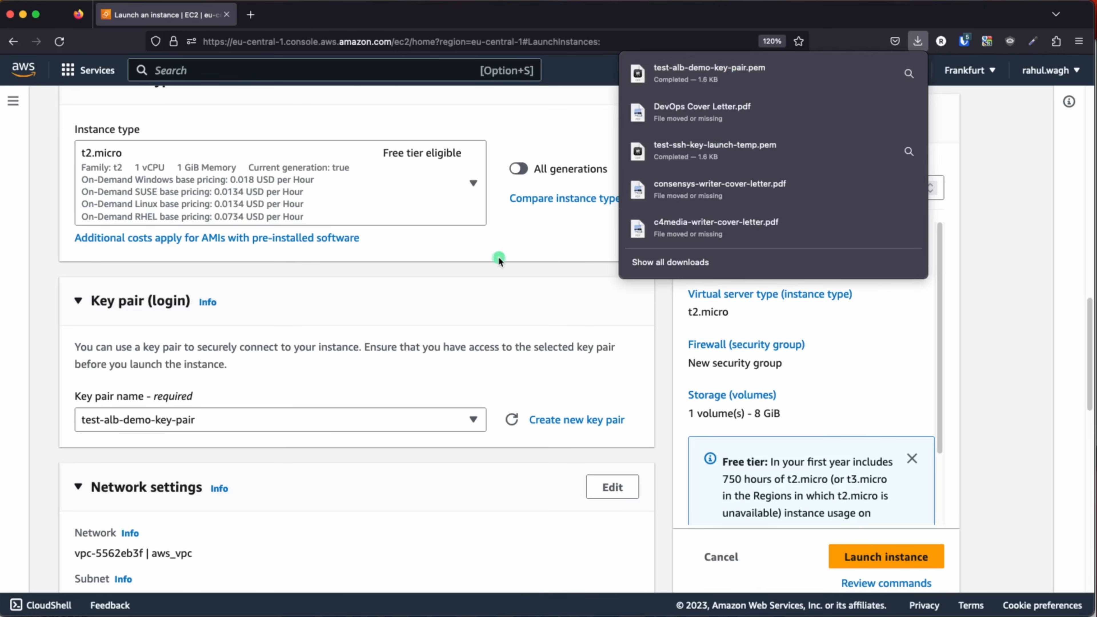
click(489, 269)
- Open the instance's network settings for editing and set the VPC to test-vpc
scroll(488, 268, down, 1)
scroll(489, 268, down, 2)
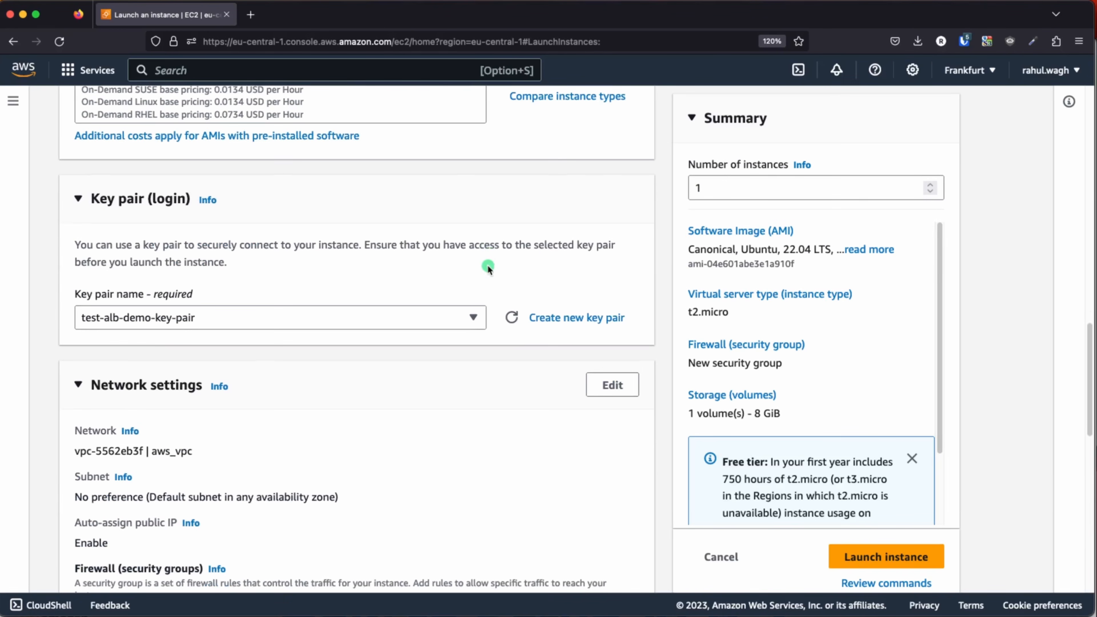
scroll(488, 268, down, 3)
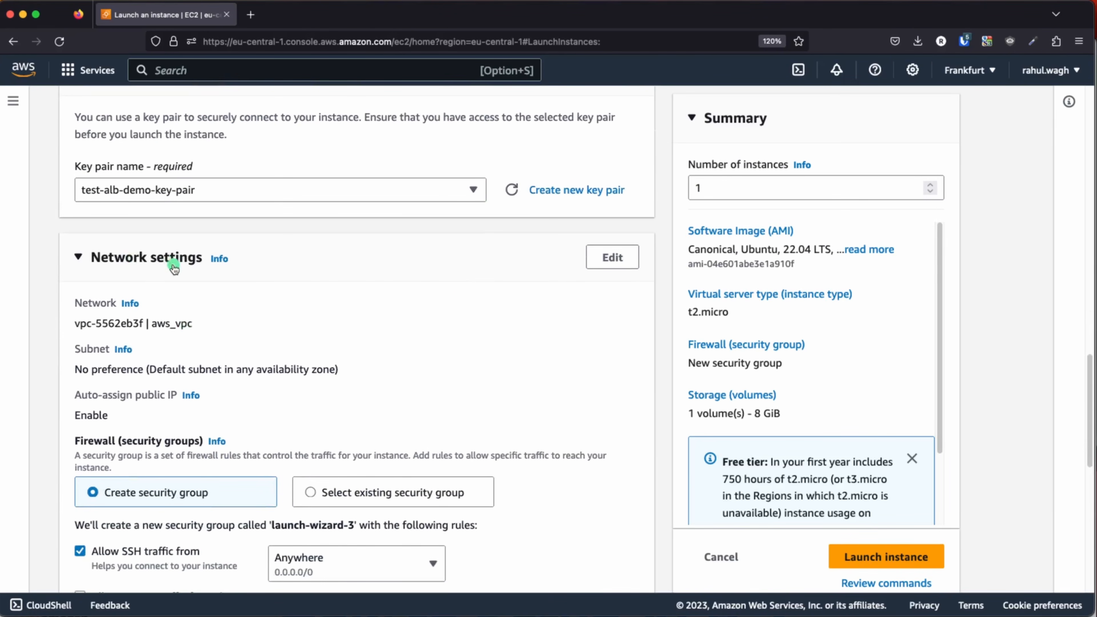
scroll(323, 298, down, 3)
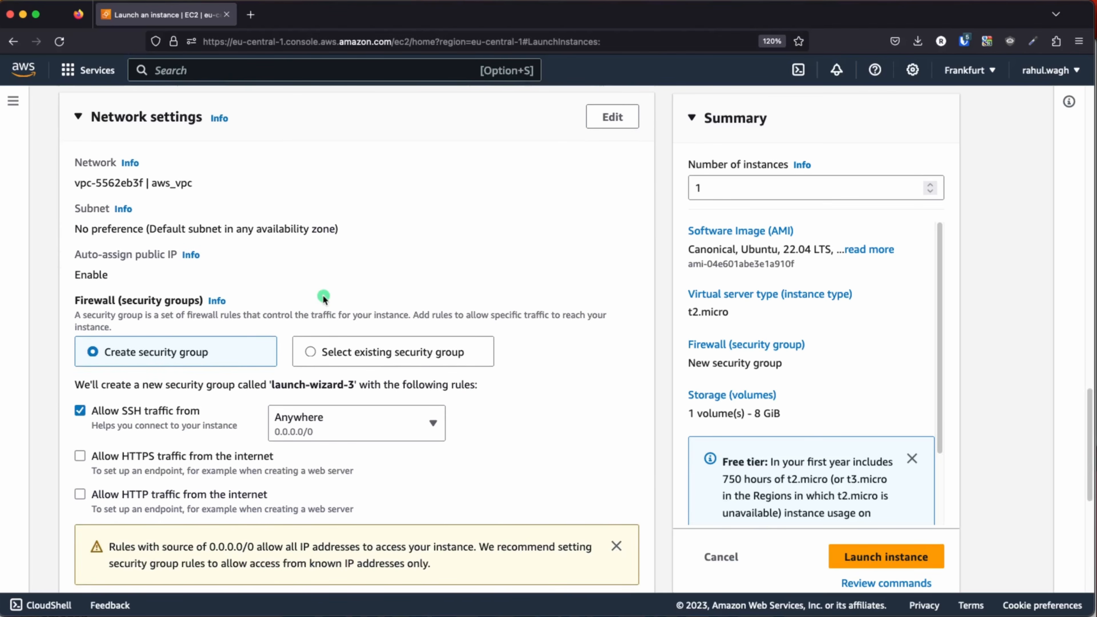
click(612, 117)
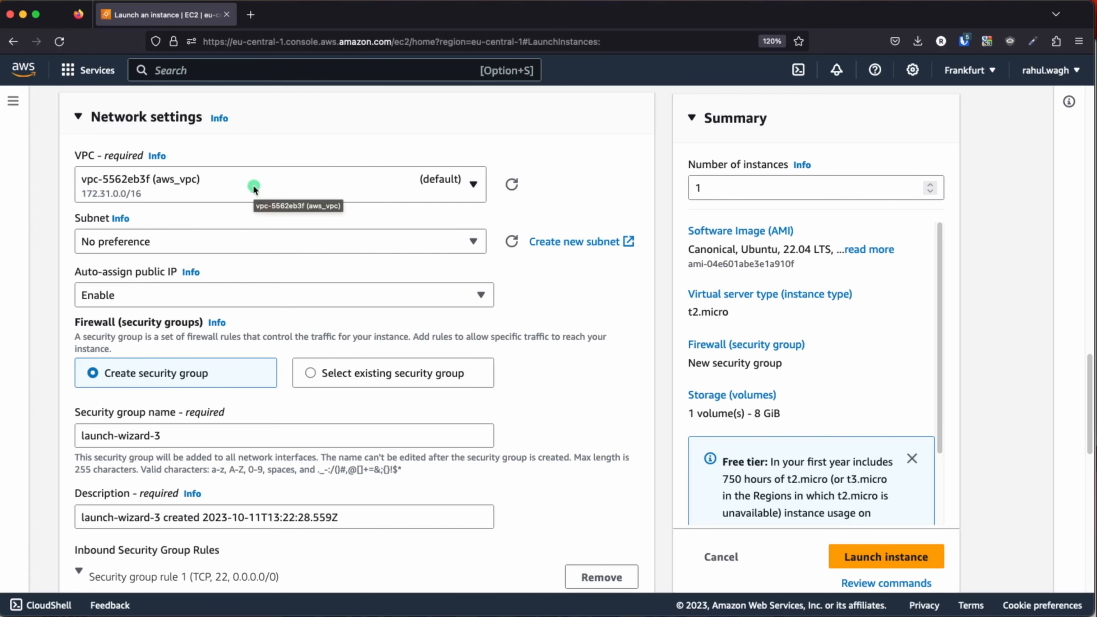
click(337, 186)
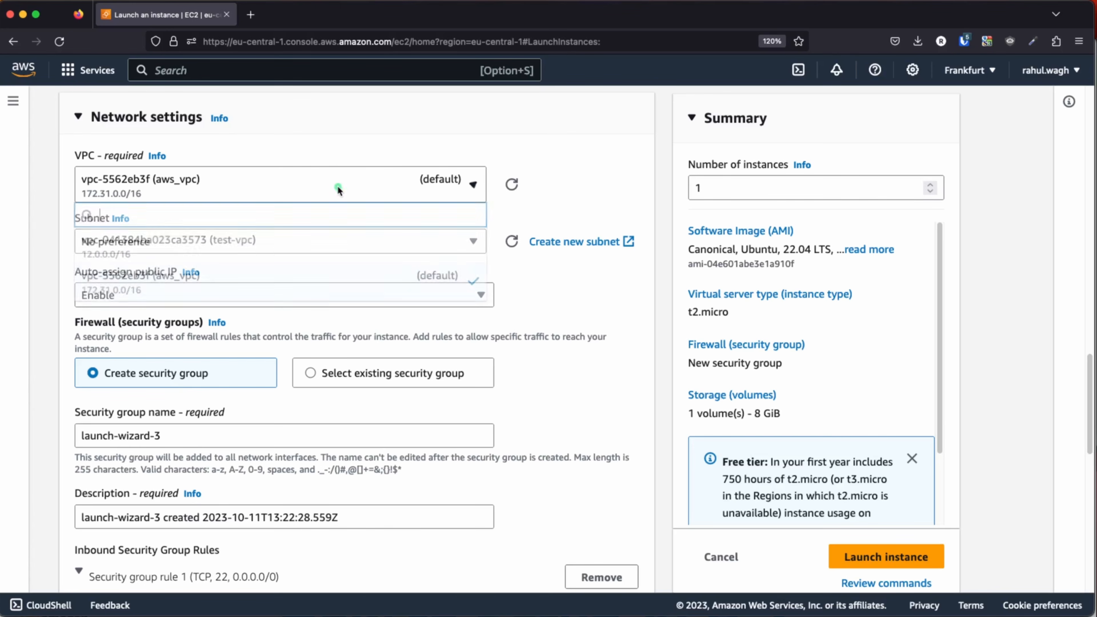
click(245, 246)
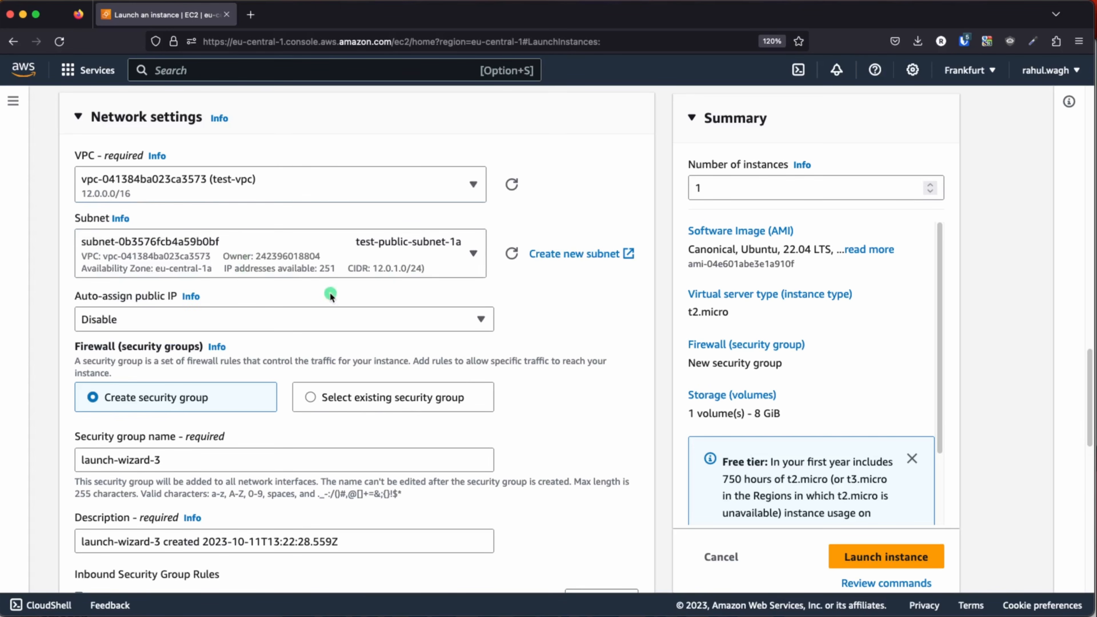
- Select test-public-subnet-1a as the instance's subnet and enable auto-assign public IP
click(435, 259)
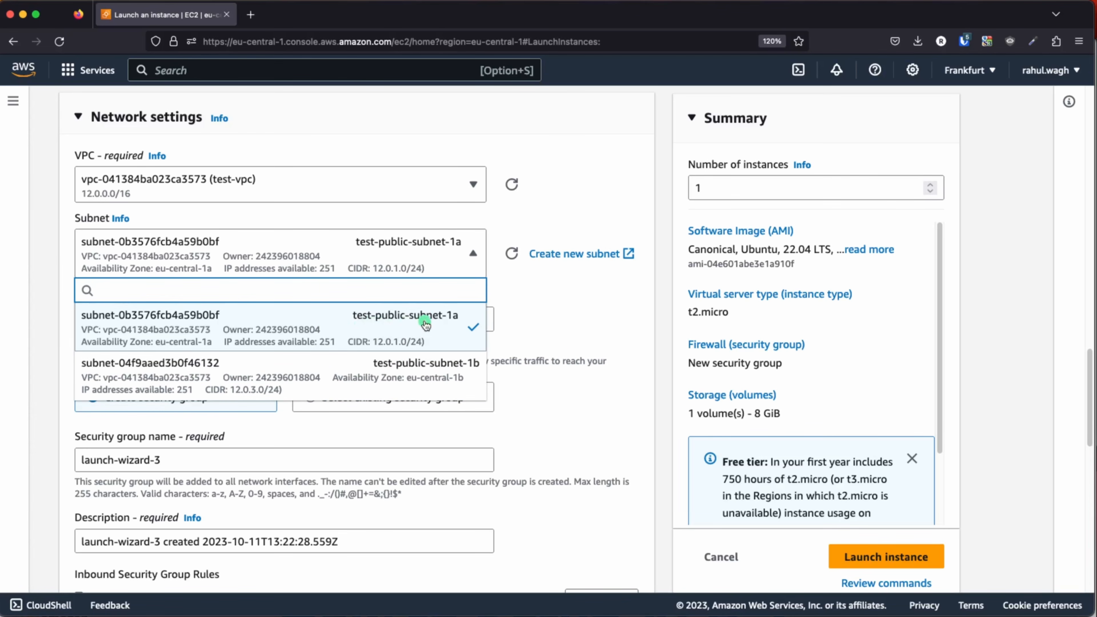
click(445, 329)
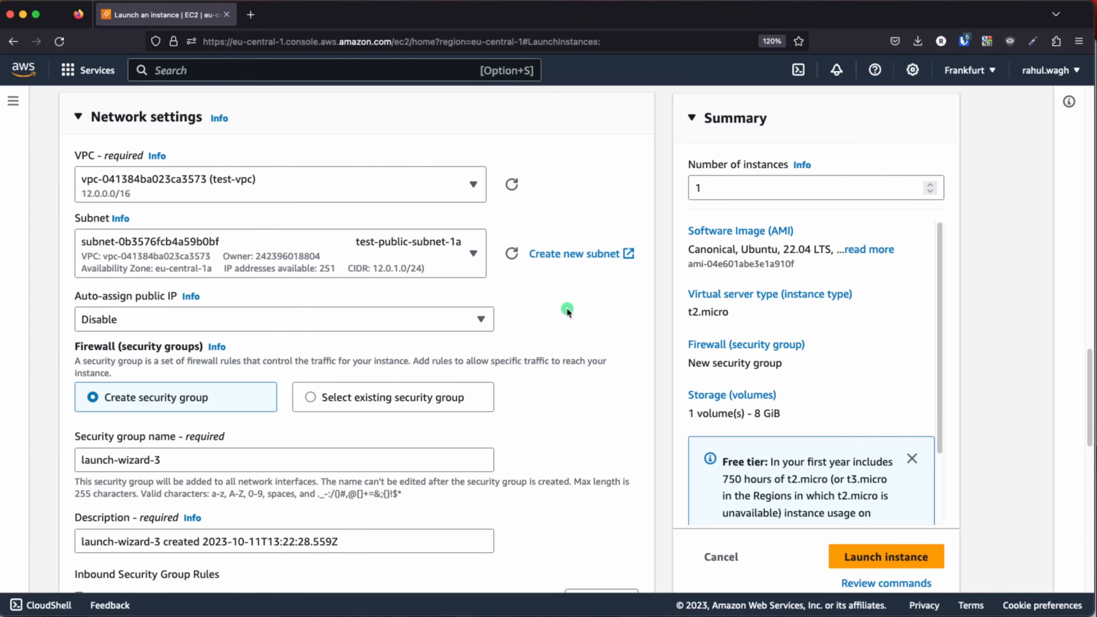
scroll(566, 307, down, 3)
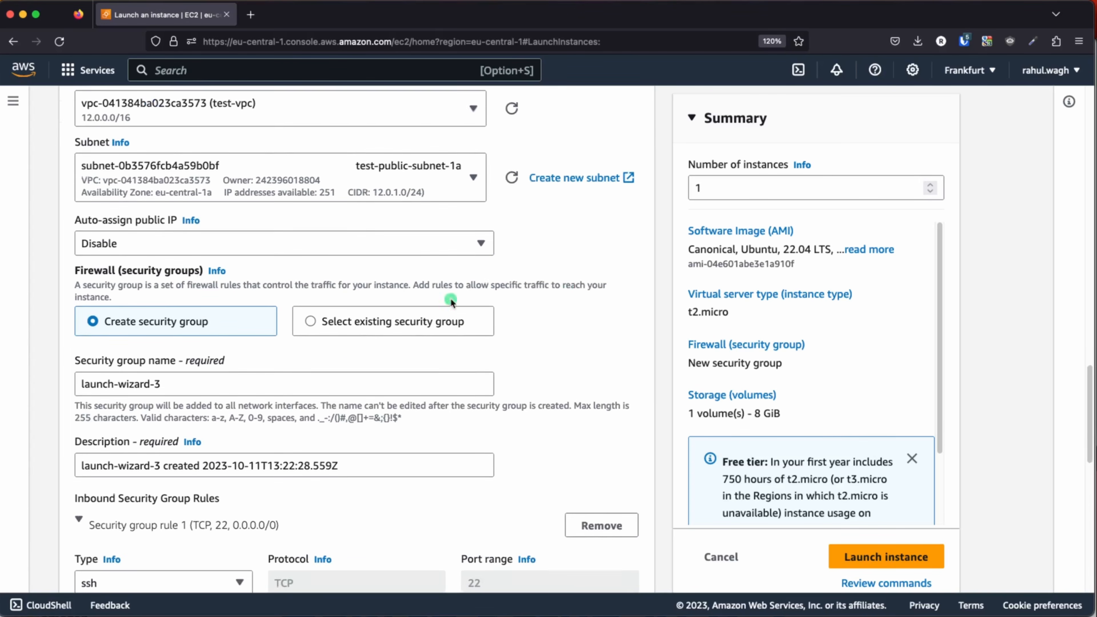
click(222, 247)
click(127, 271)
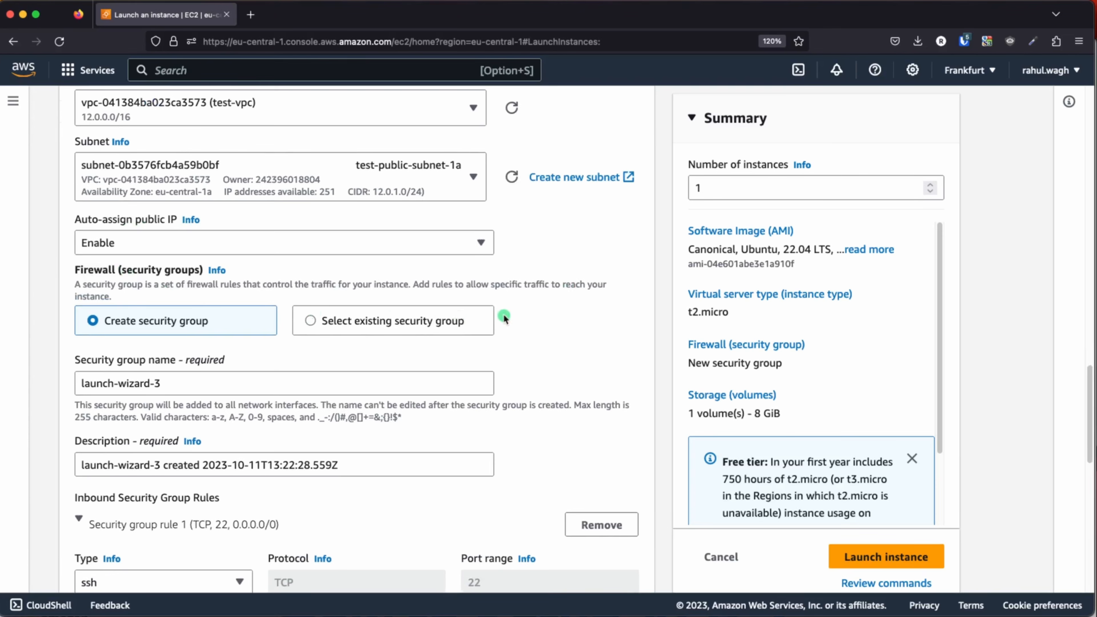
- Add a second inbound rule to the new security group with type HTTP and source type Anywhere
scroll(510, 314, down, 2)
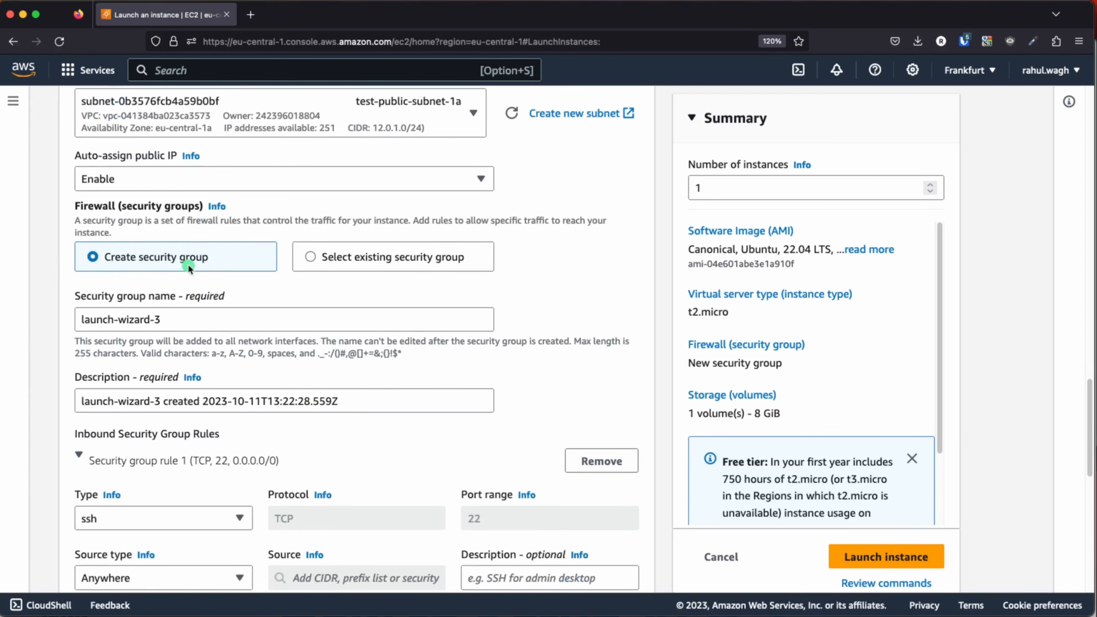
scroll(188, 264, down, 1)
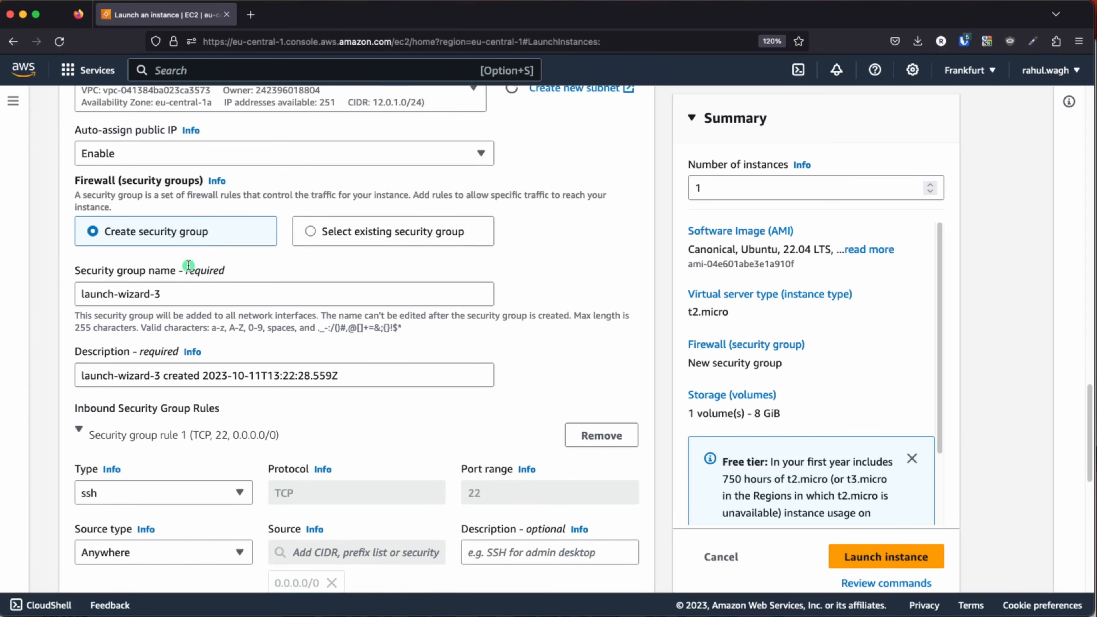
scroll(190, 267, down, 3)
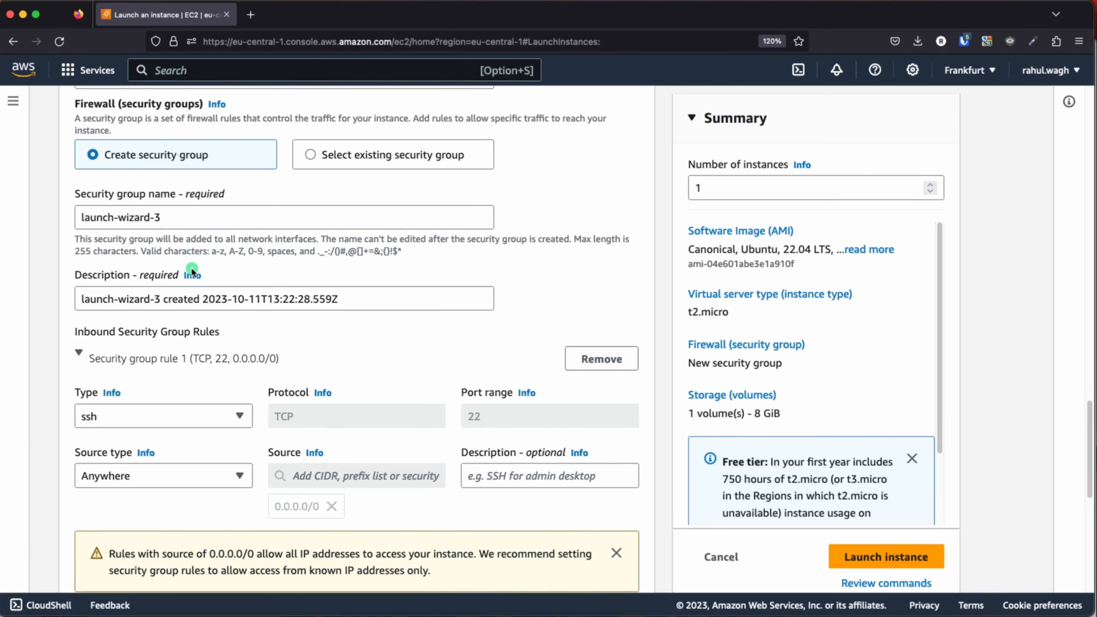
scroll(192, 267, down, 5)
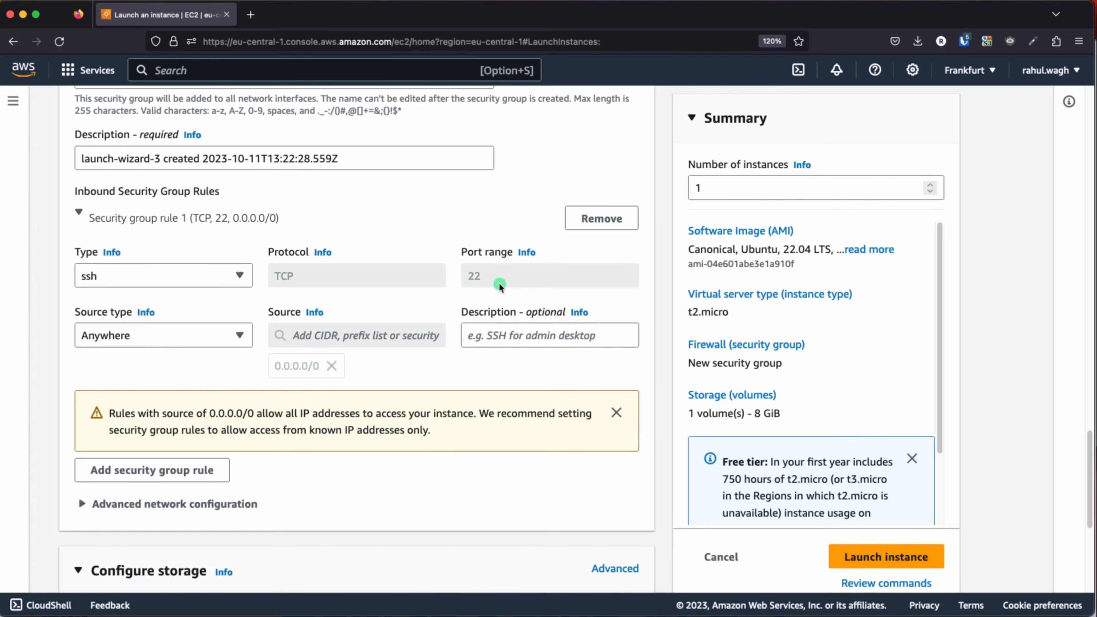
scroll(356, 337, down, 1)
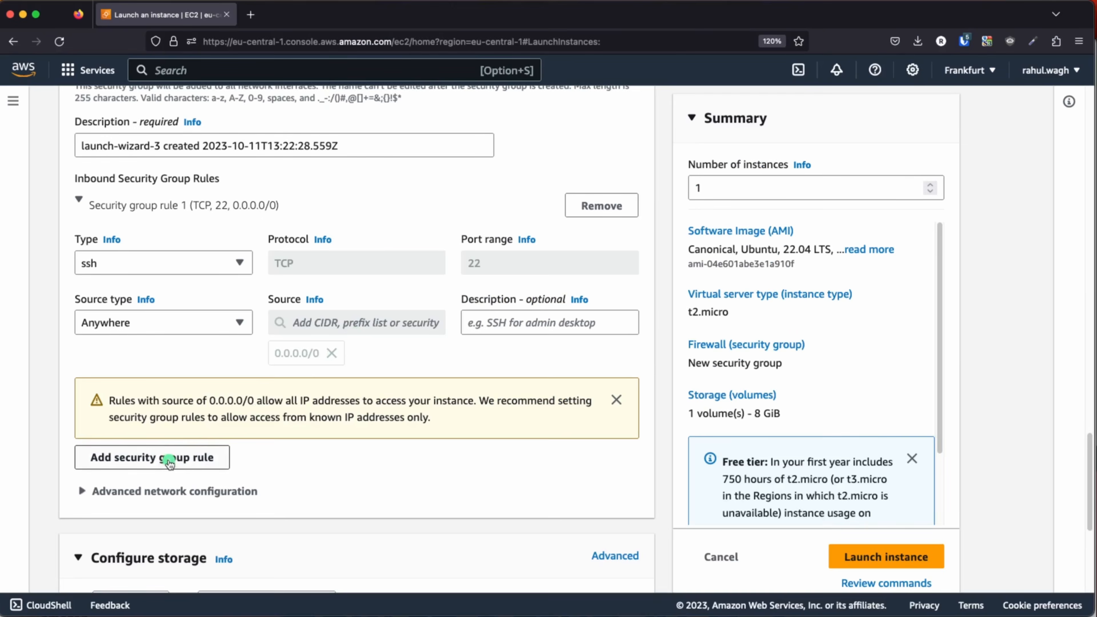
click(168, 459)
scroll(216, 415, down, 3)
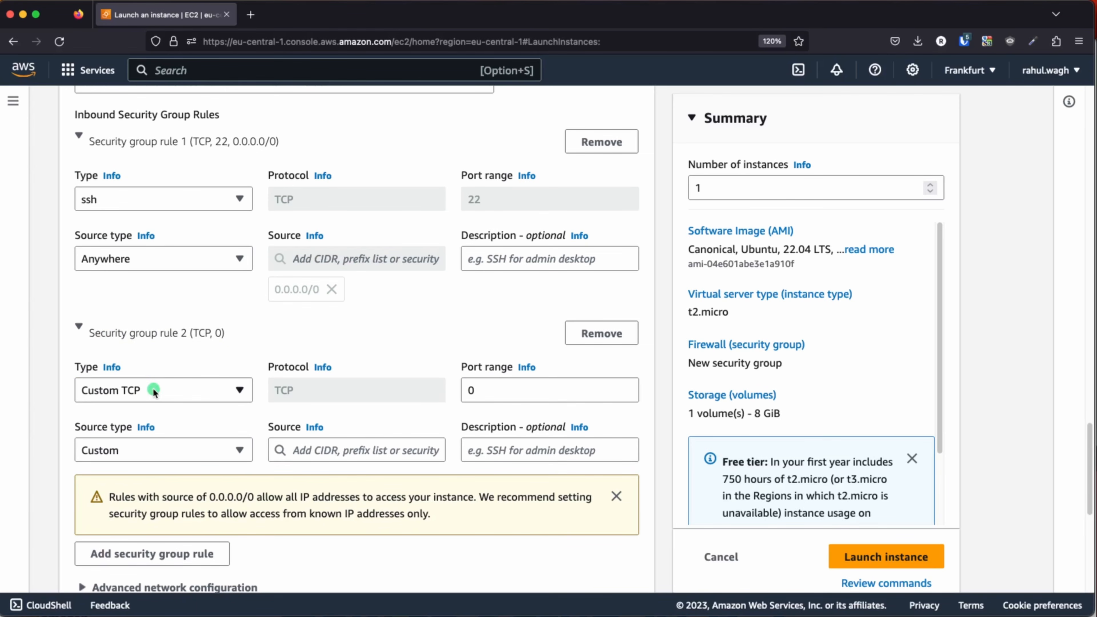
click(153, 389)
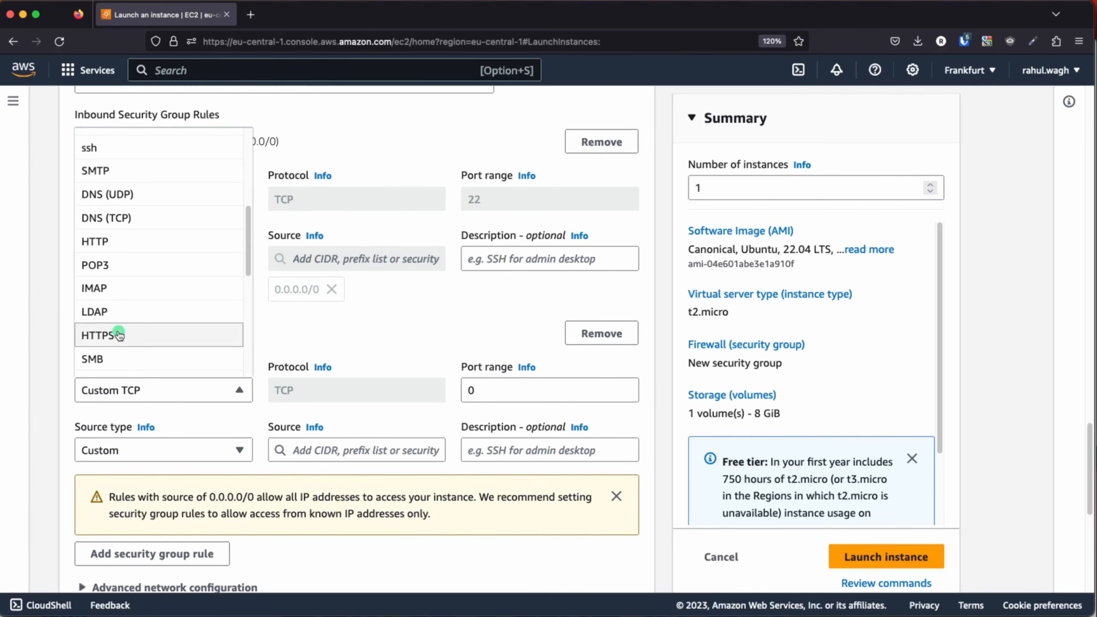
click(114, 241)
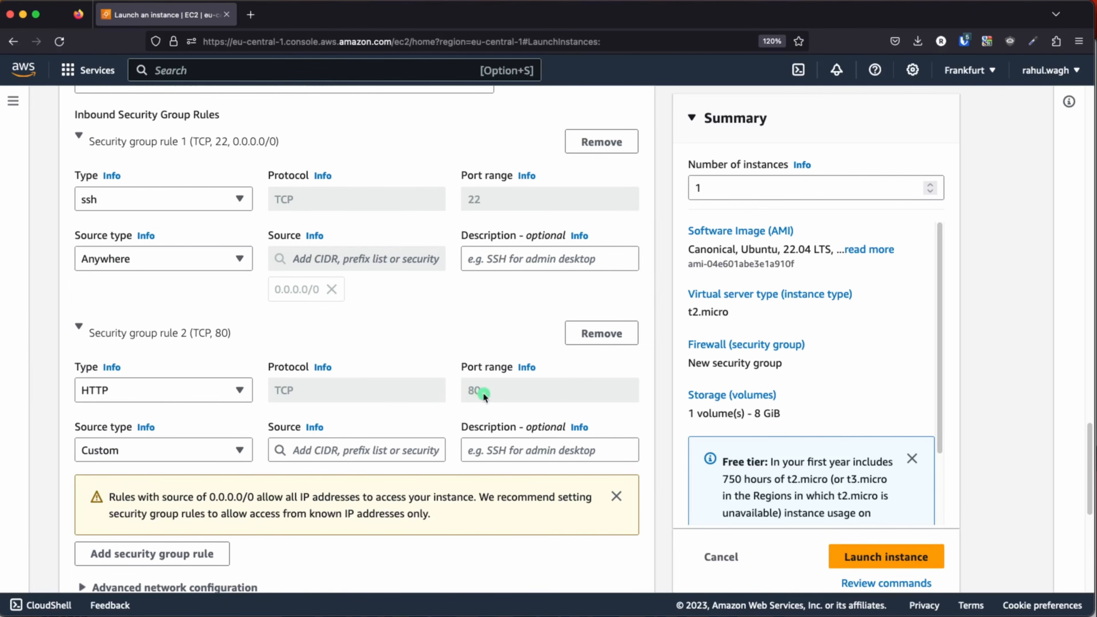
click(198, 448)
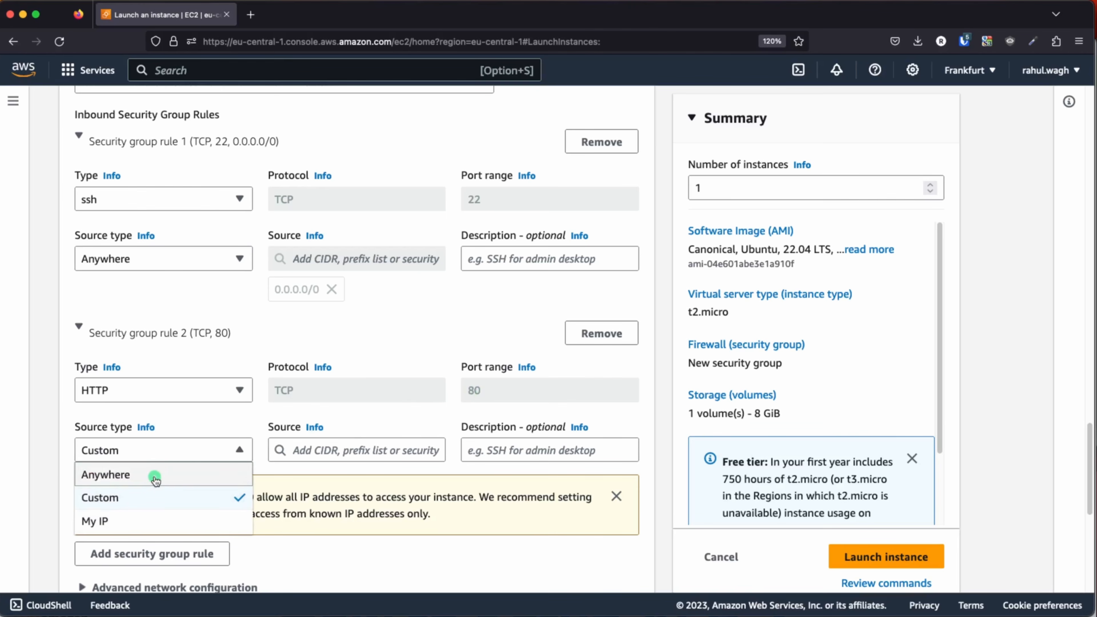
click(156, 476)
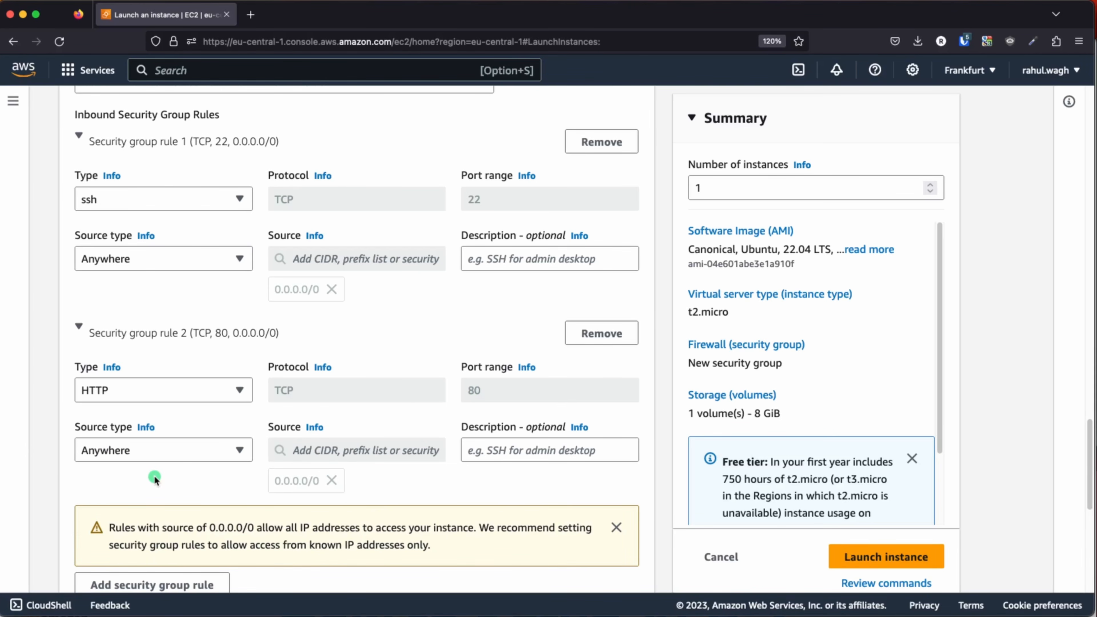
scroll(479, 457, down, 3)
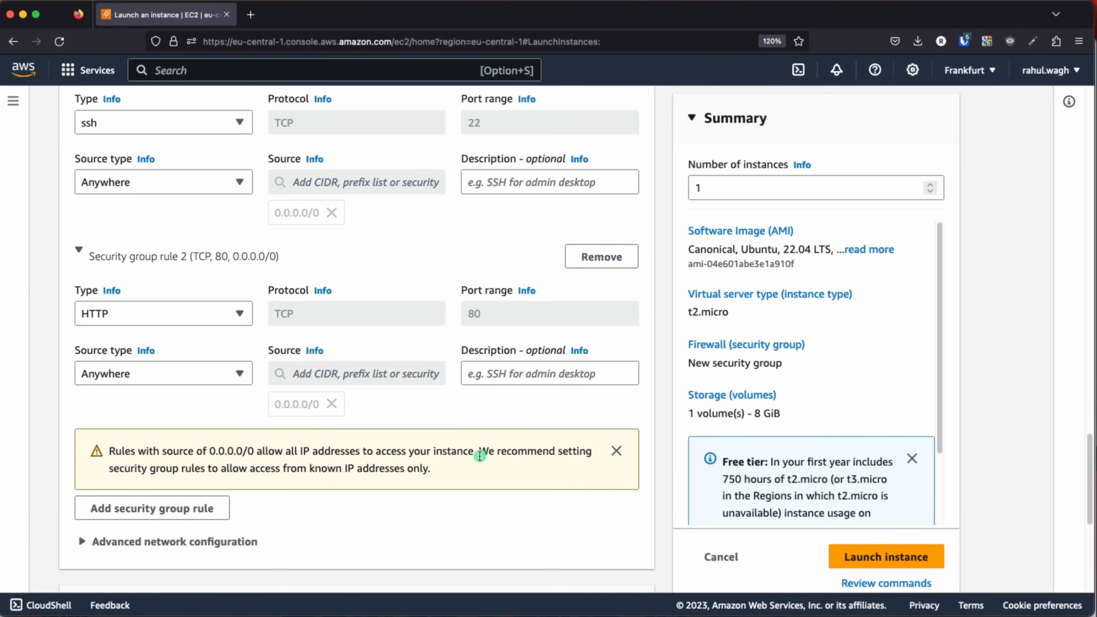
- Enter a user data bash script in the advanced details that installs apache2, writes the hostname and IP address to /var/www/html/index.html and restarts apache2
scroll(479, 456, up, 5)
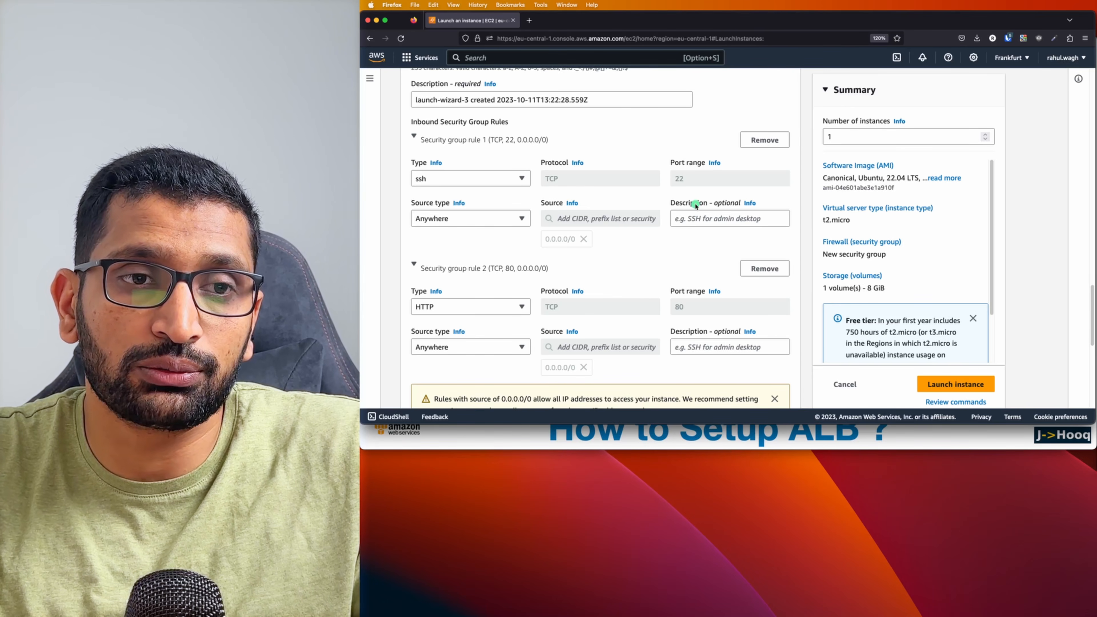
scroll(491, 251, down, 3)
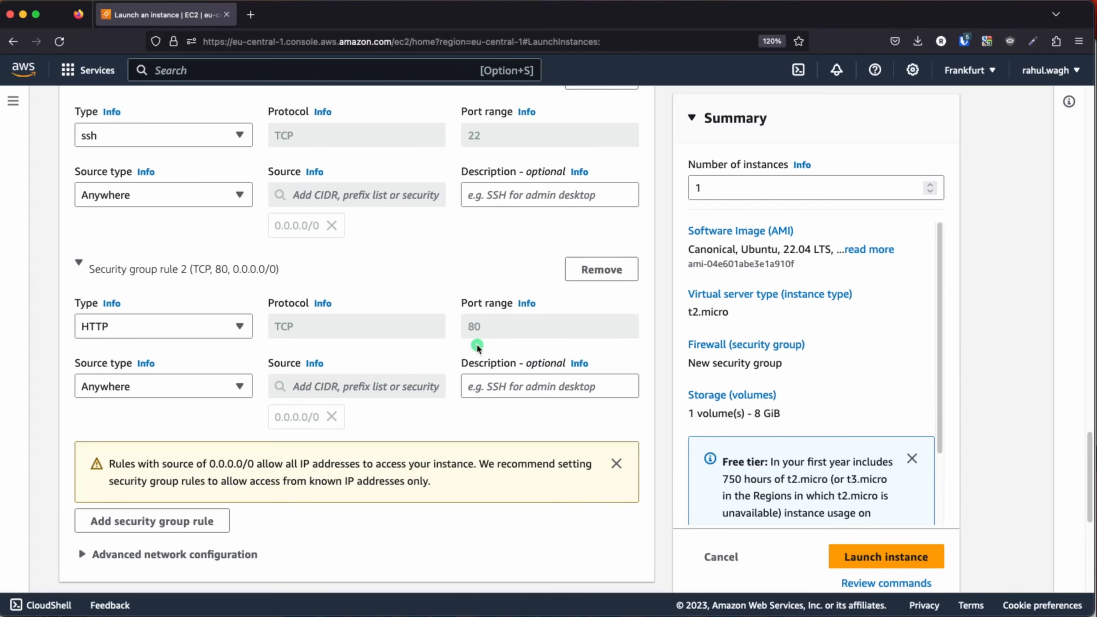
scroll(477, 344, down, 5)
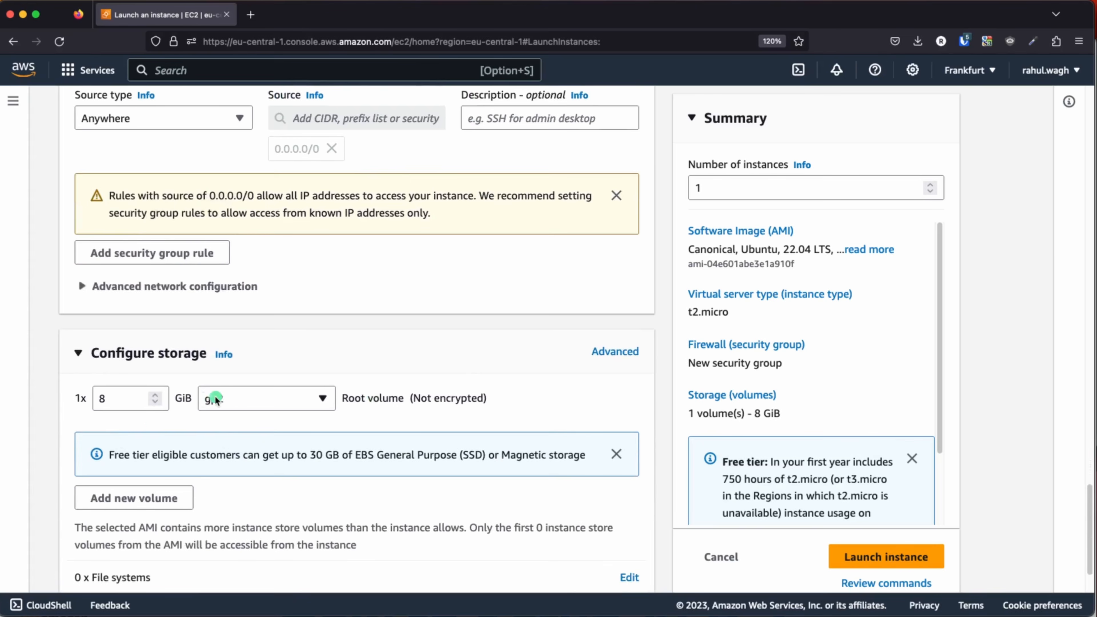
scroll(170, 426, down, 3)
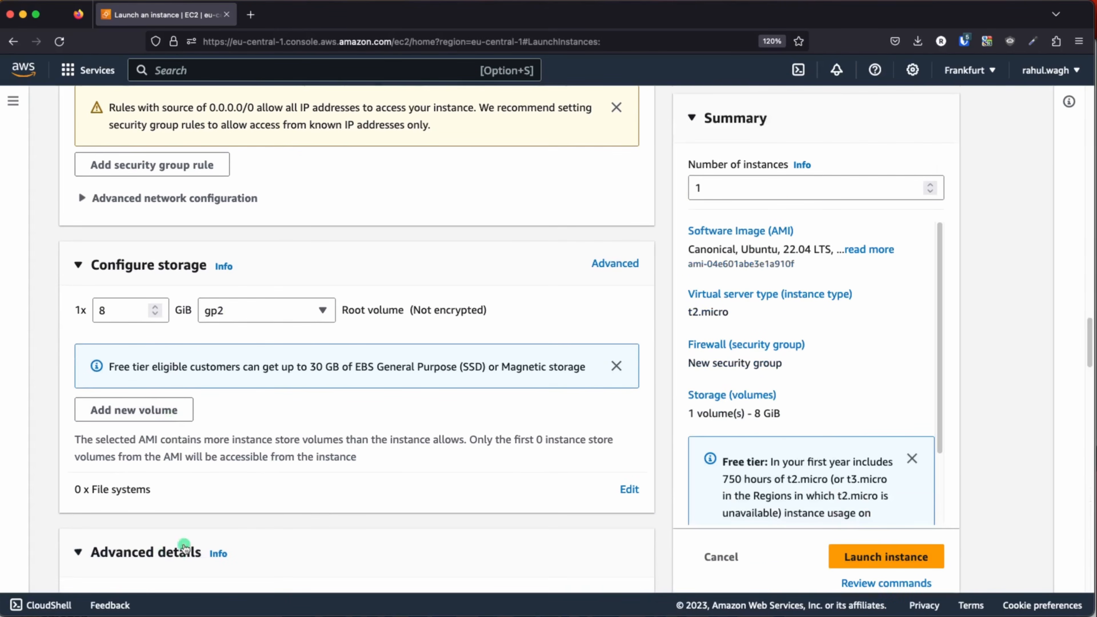
click(164, 553)
scroll(338, 471, down, 10)
scroll(338, 474, down, 20)
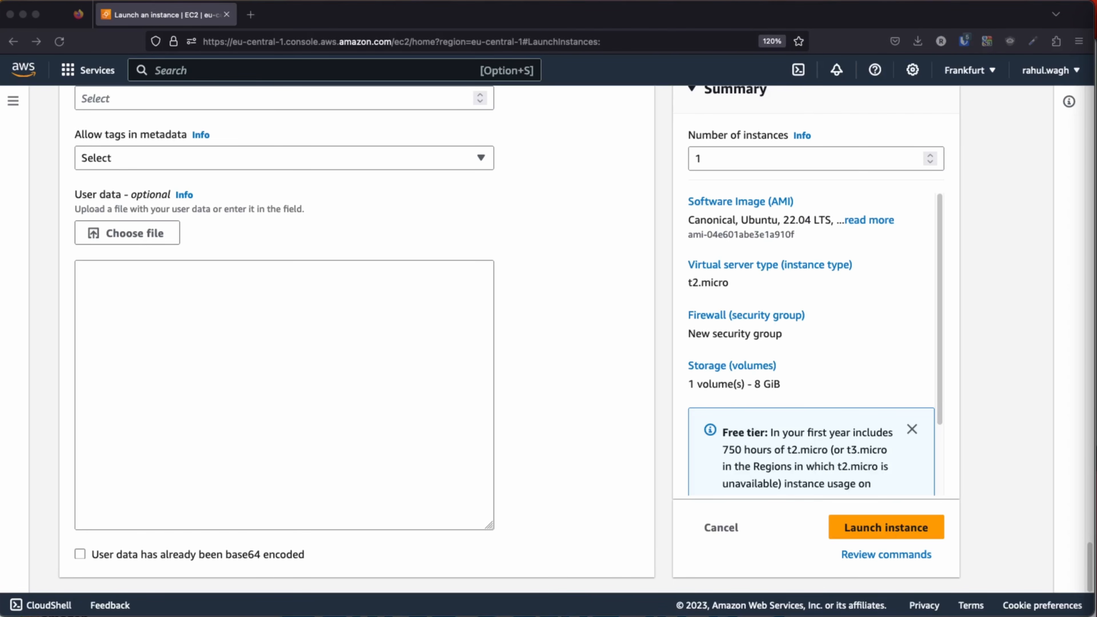
click(375, 329)
text(#!/bin/bash yes | sudo apt update yes | sudo apt install apache2 echo "<h1>Server Details</h1><p><strong>Hostname:</strong> $(hostname)</p><p><strong>IP Address:</strong> $(hostname -I | cut -d" " -f1)</p>" > /var/www/html/index.html sudo systemctl restart apache2)
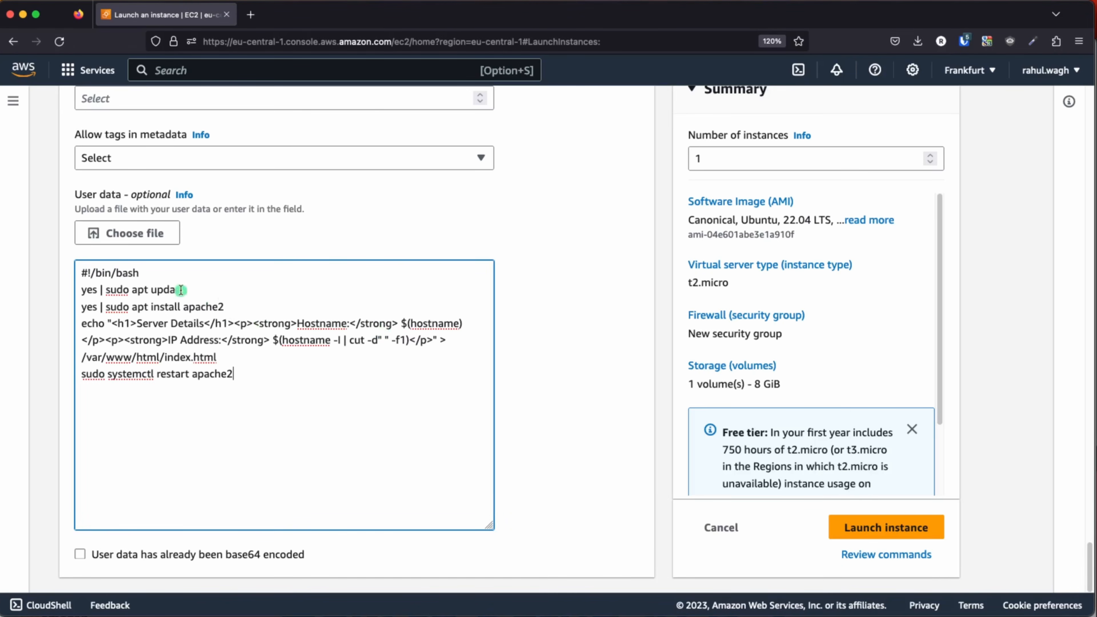
- Review the user data script's apt update, apache2 install, index page and hostname commands
drag(198, 289, 67, 288)
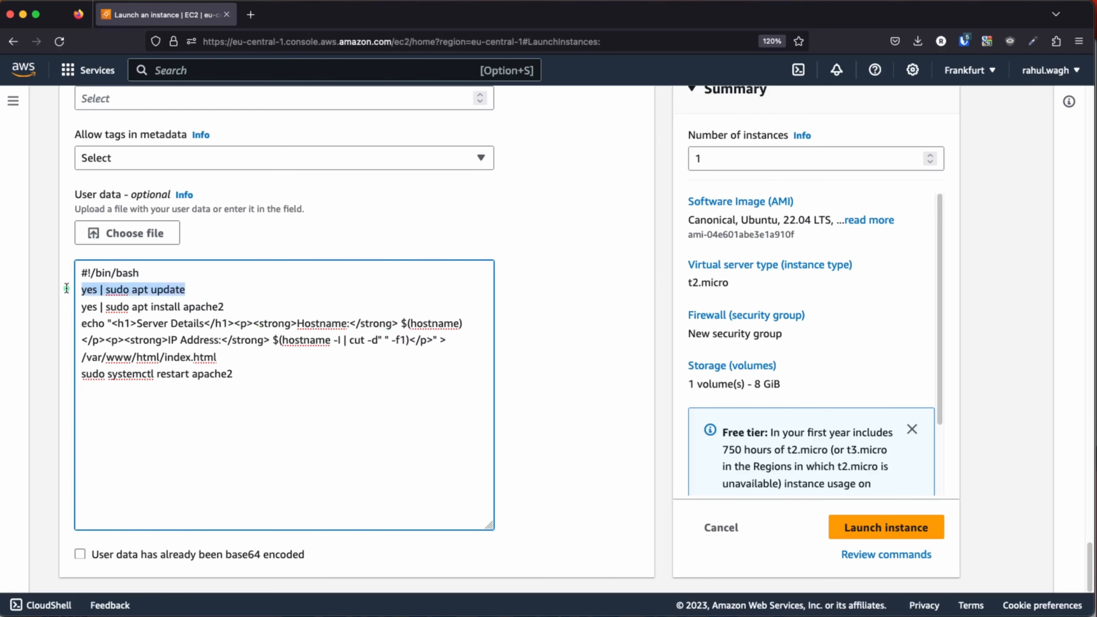
drag(246, 309, 67, 303)
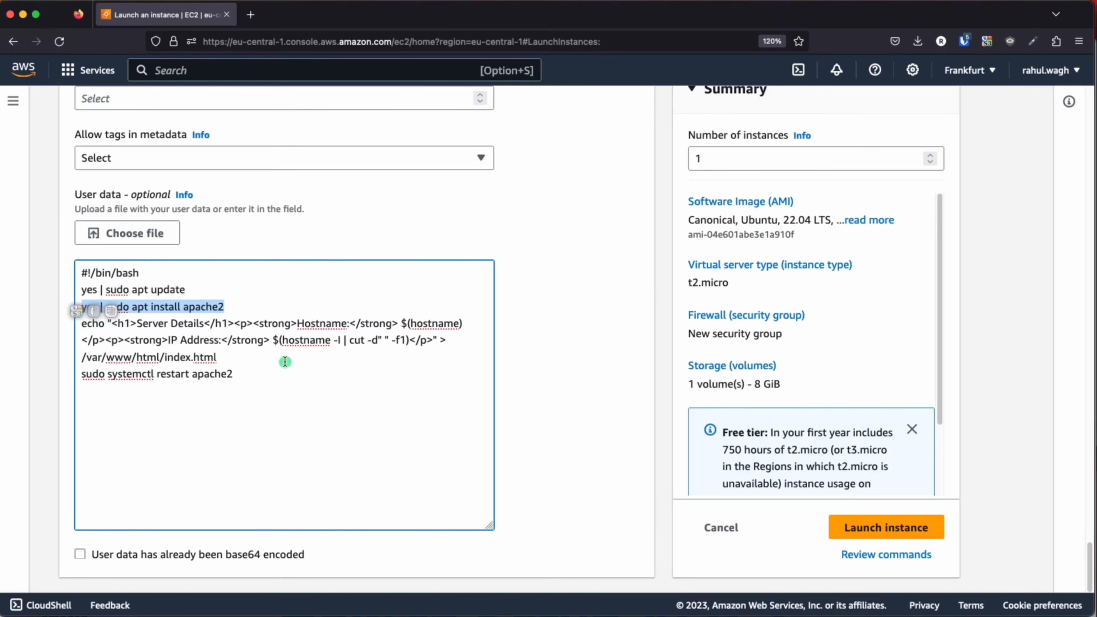
drag(242, 358, 93, 325)
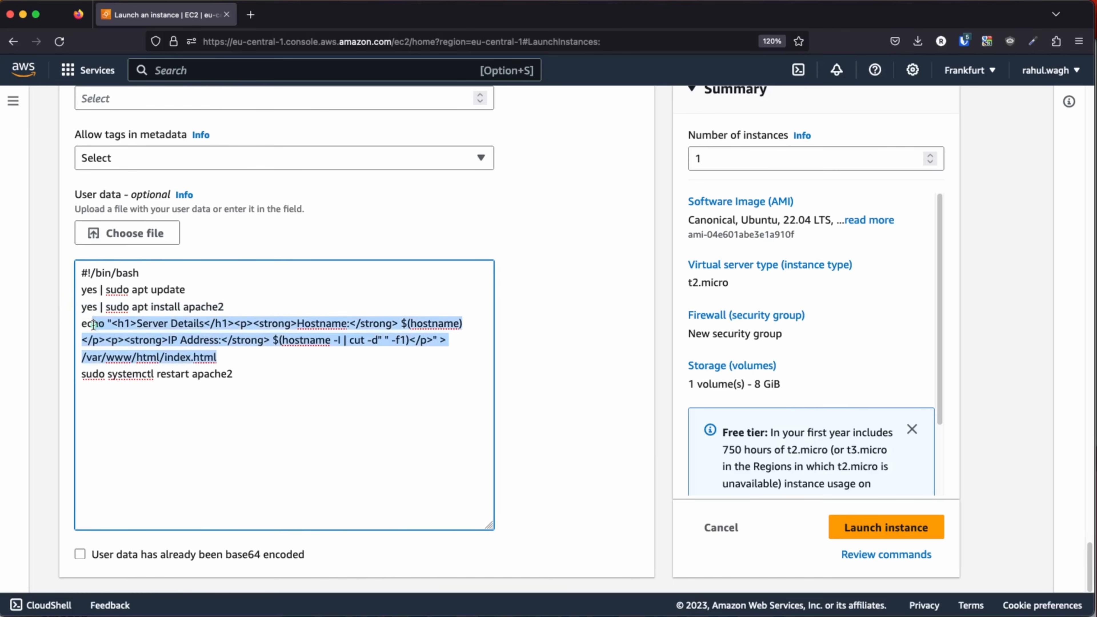
click(302, 360)
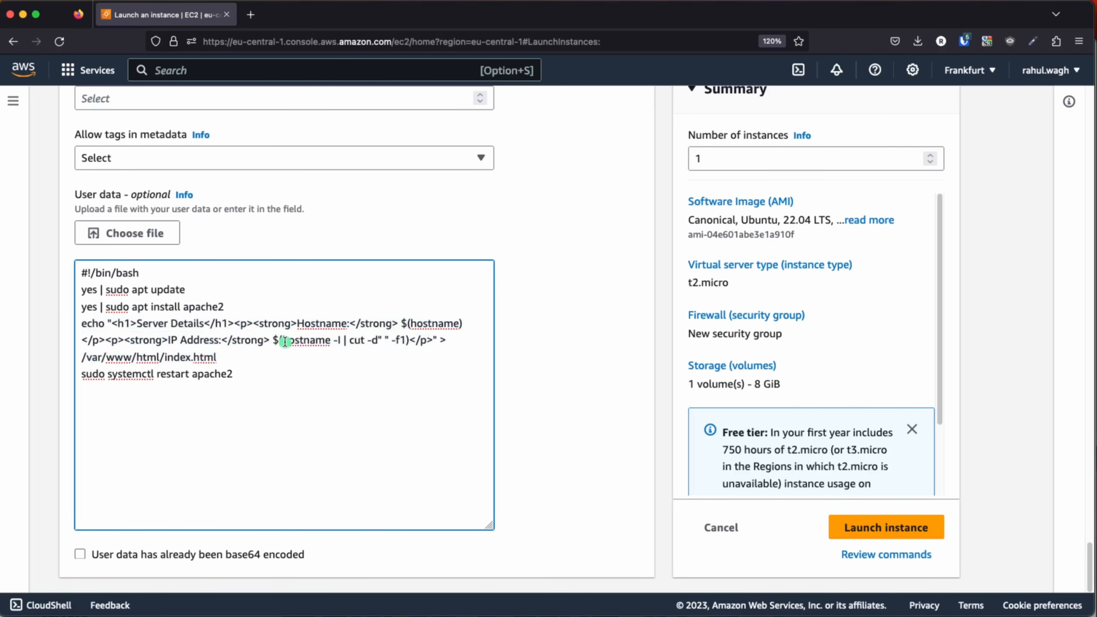
drag(284, 341, 345, 341)
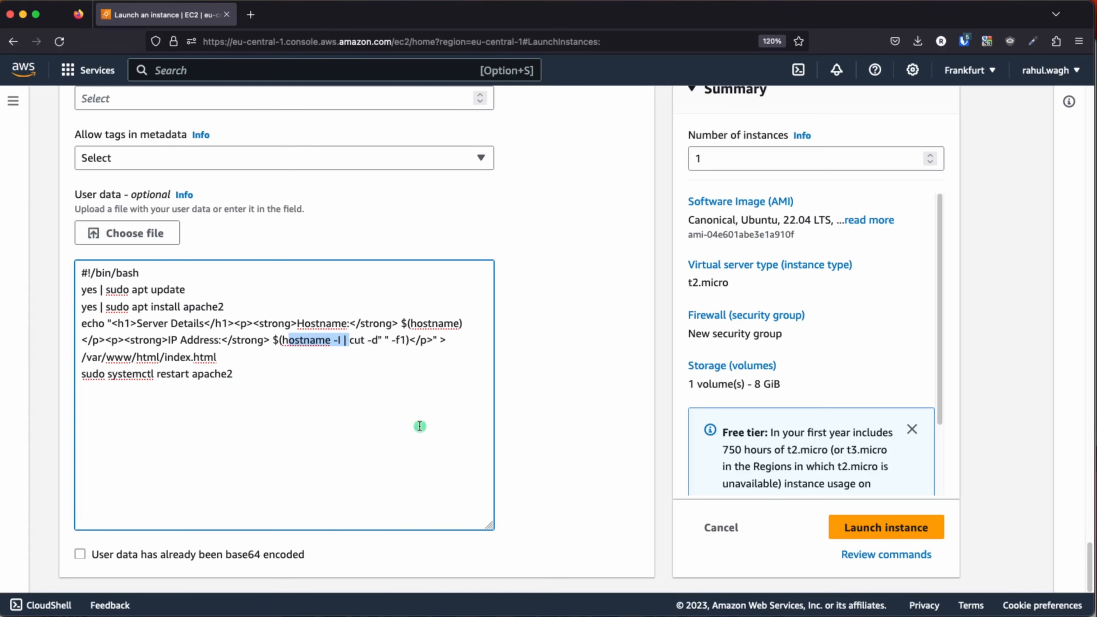
scroll(545, 414, up, 15)
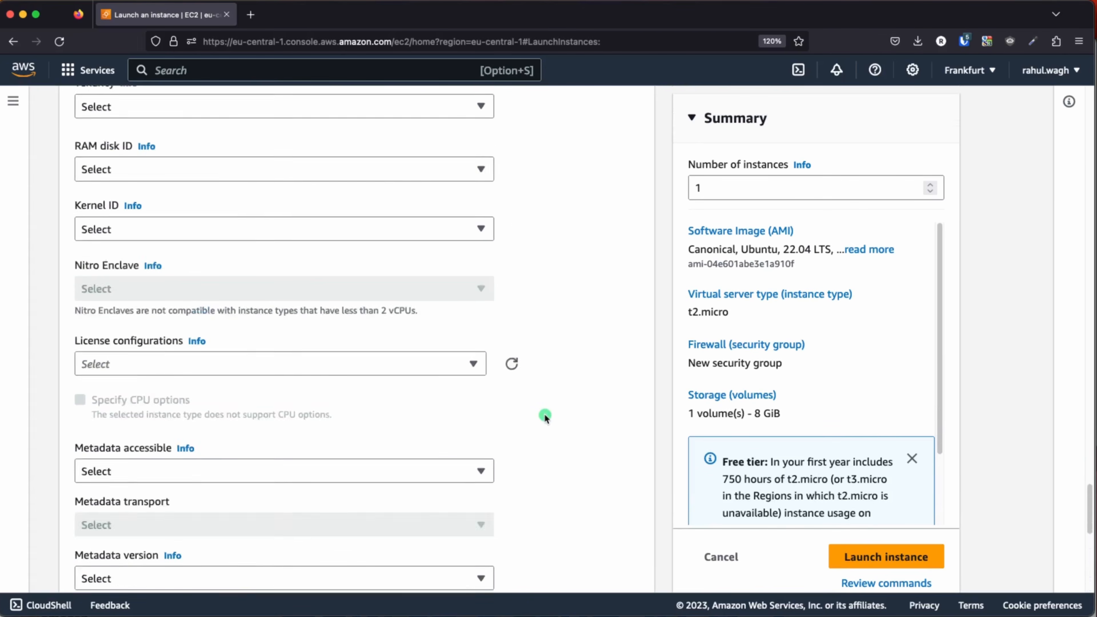
scroll(544, 414, down, 15)
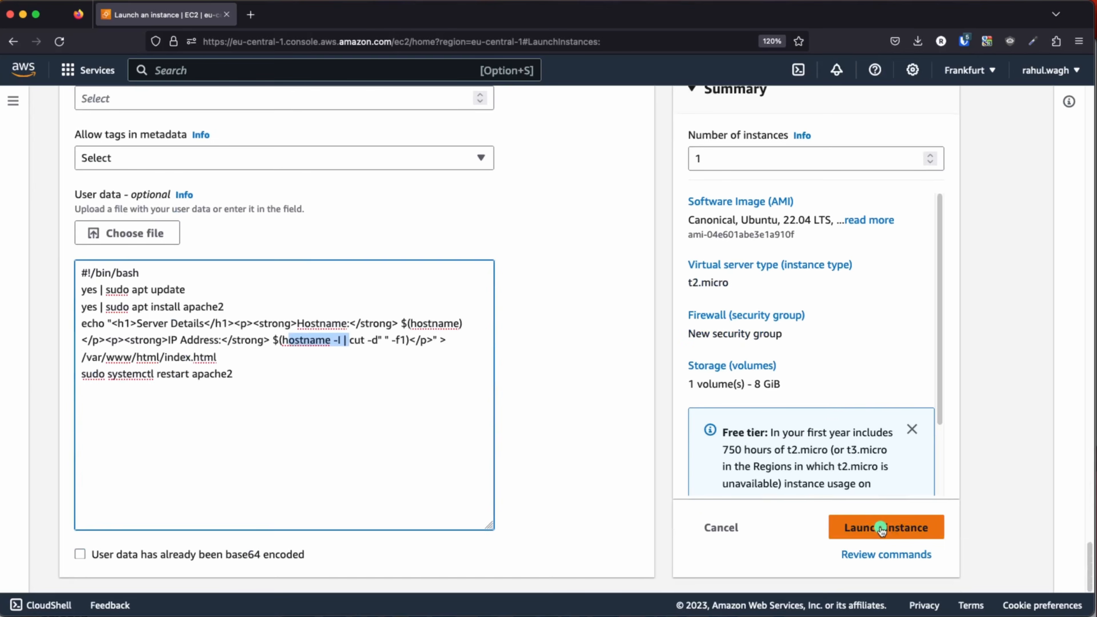
- Launch the configured instance and select test-ec2-instance-1 in the instances list
click(881, 528)
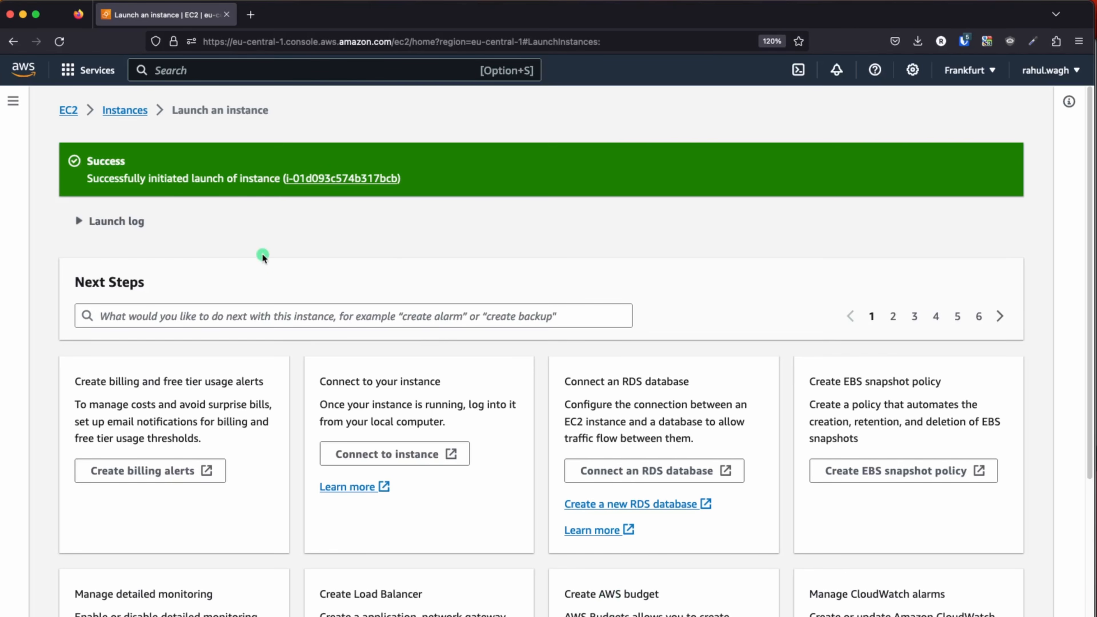
click(108, 113)
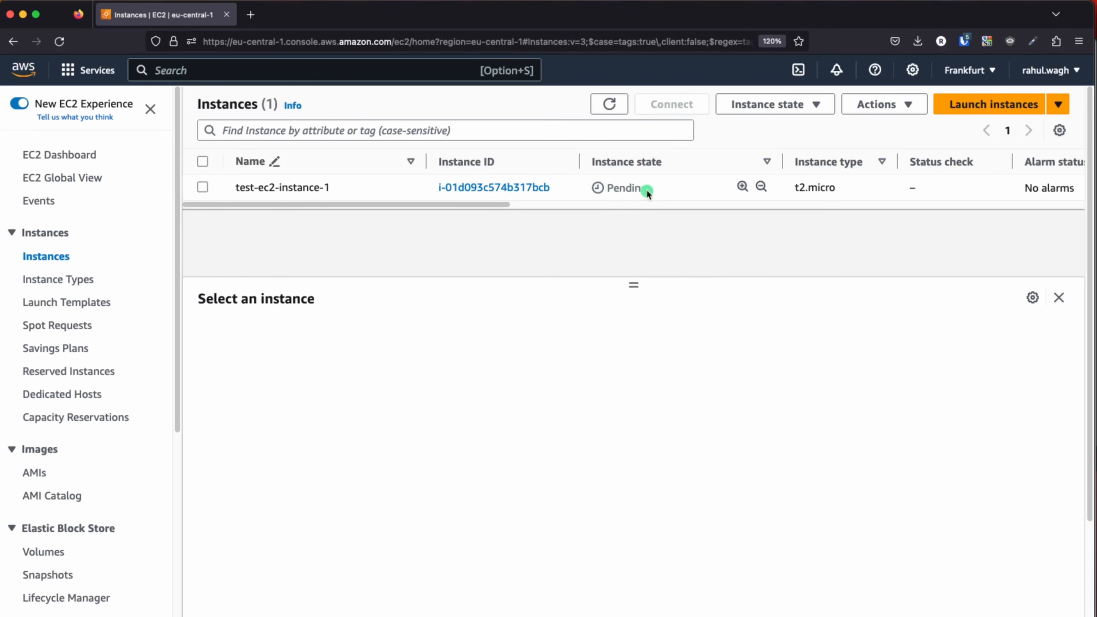
click(612, 178)
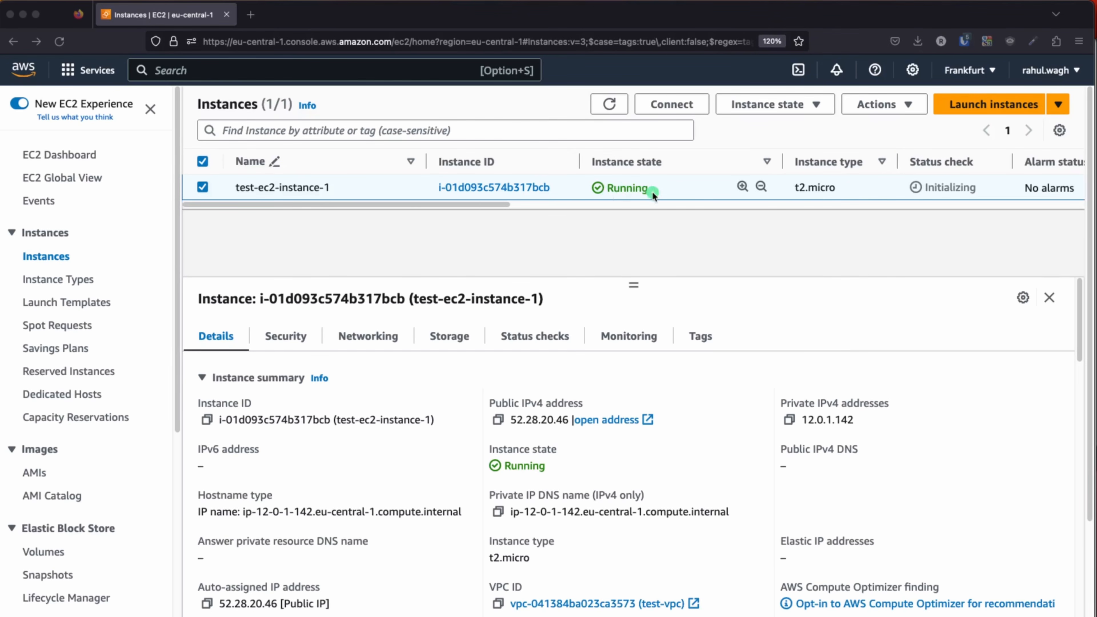
- Open the test-ec2-instance-1 summary and copy its public IPv4 address
click(509, 190)
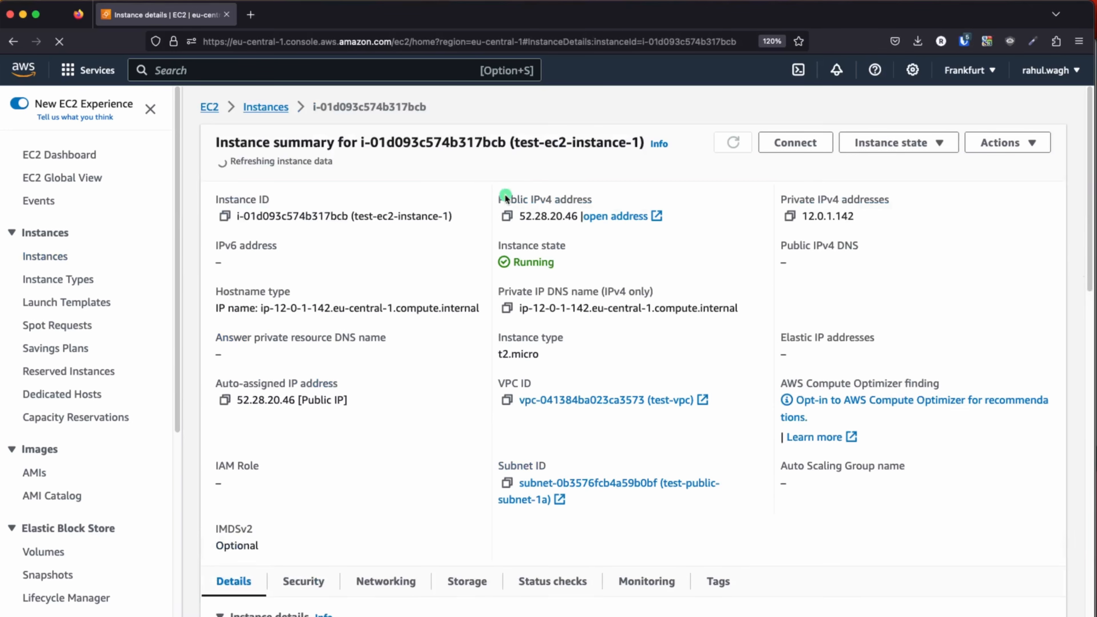
click(508, 213)
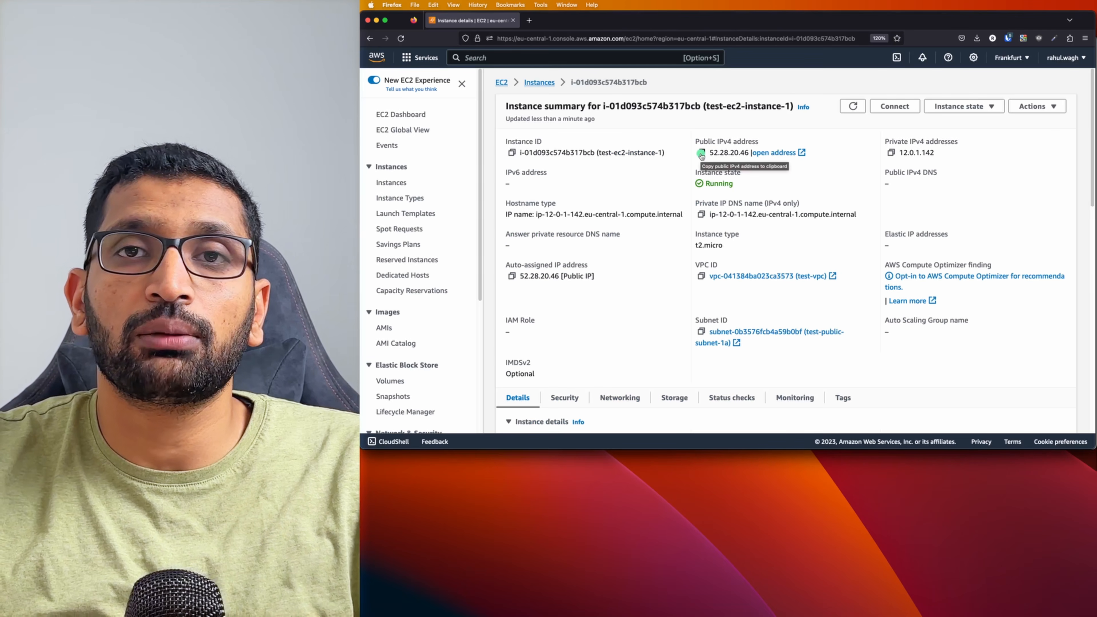
click(702, 153)
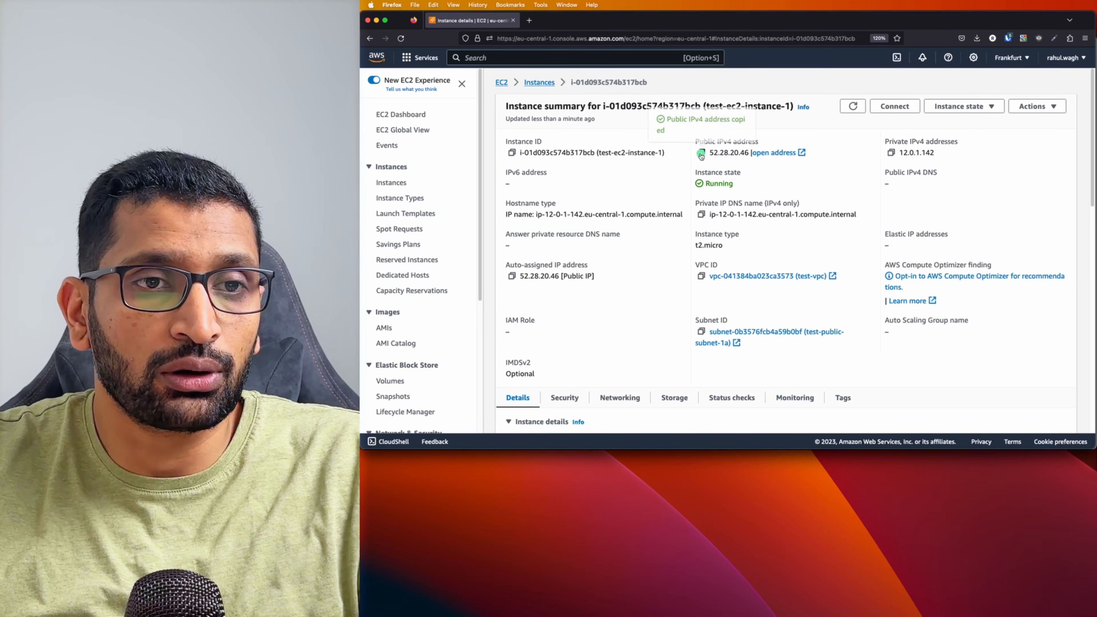
- Load the copied public address 52.28.20.46 in a new browser tab
click(529, 20)
key(super+v)
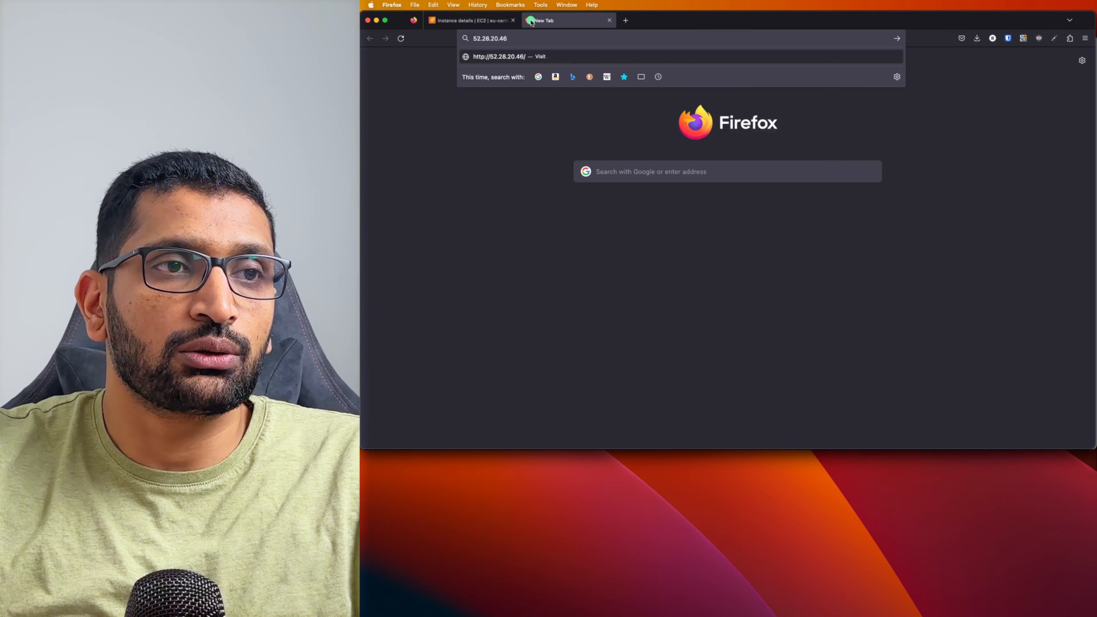
key(Return)
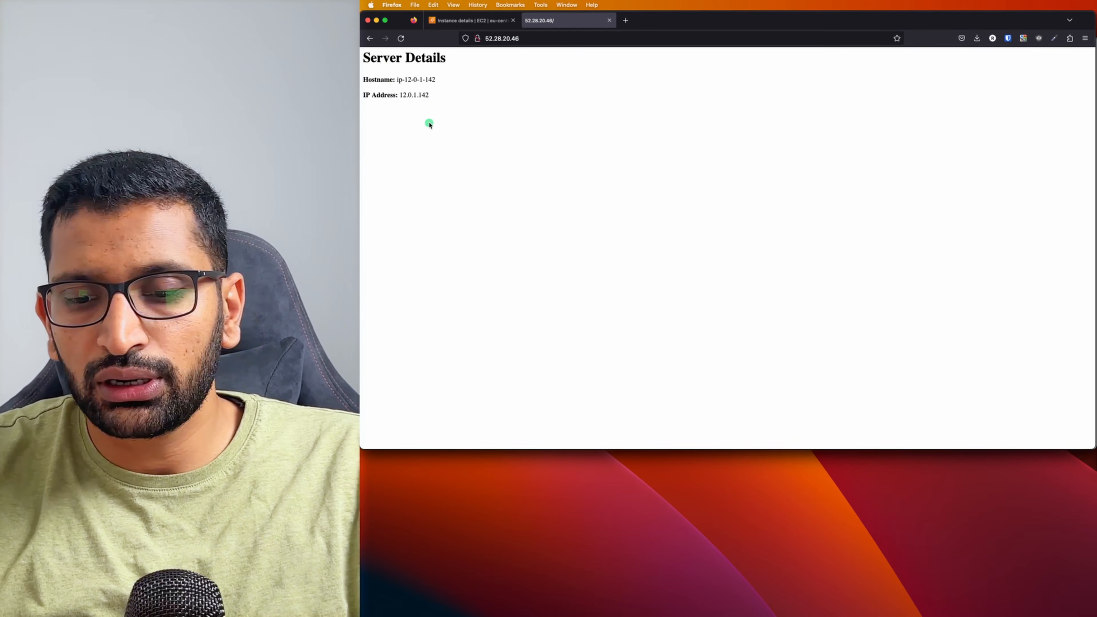
- Enlarge the Server Details page to 300%, examine its hostname and IP address, and close that tab
key(super+plus)
key(super+plus)
key(super+plus)
key(super+plus)
key(super+plus)
key(super+plus)
key(super+plus)
key(super+plus)
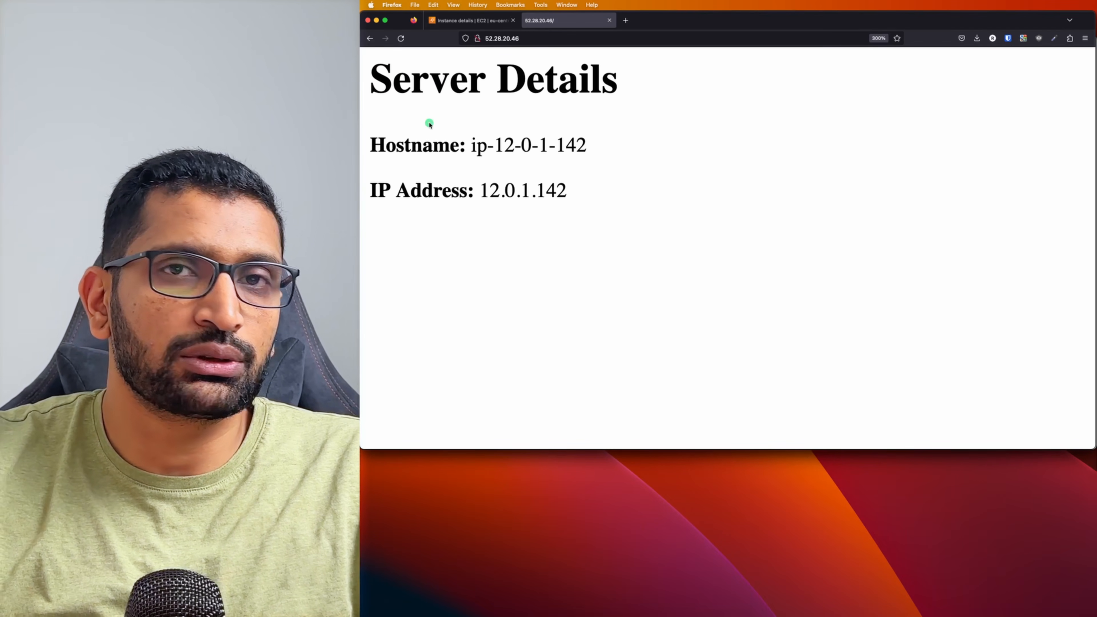
drag(473, 145, 590, 146)
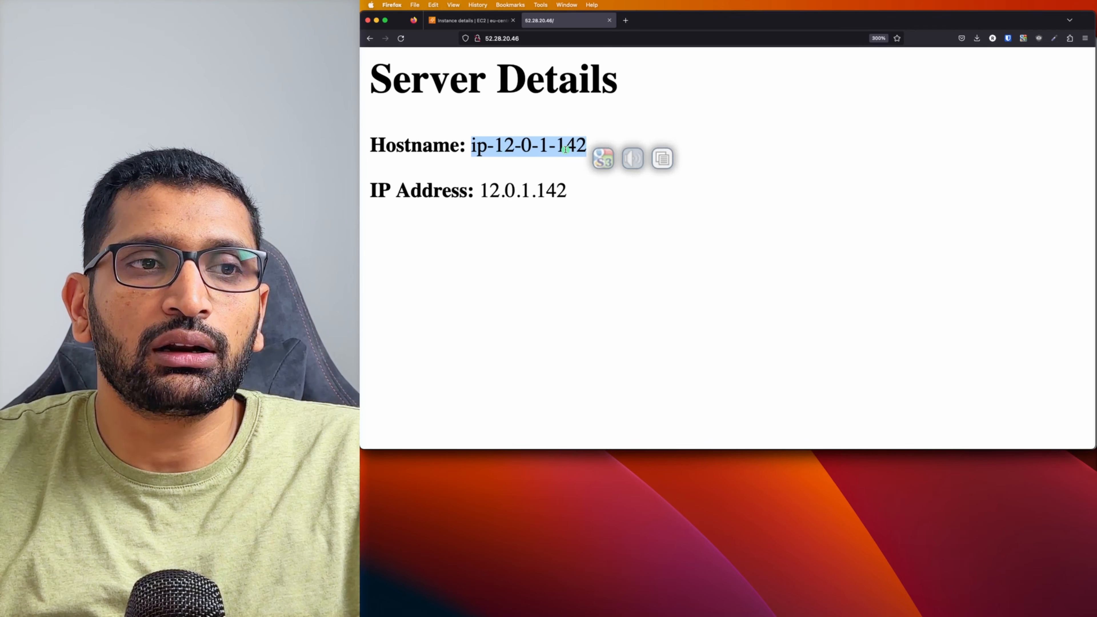
click(549, 171)
drag(498, 144, 586, 142)
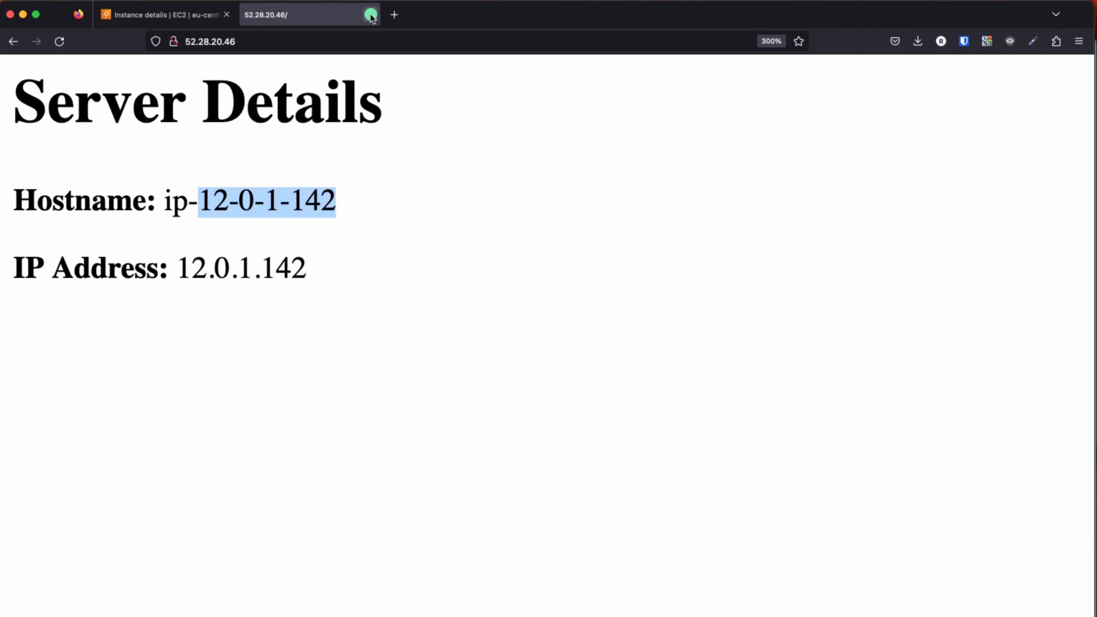
click(370, 15)
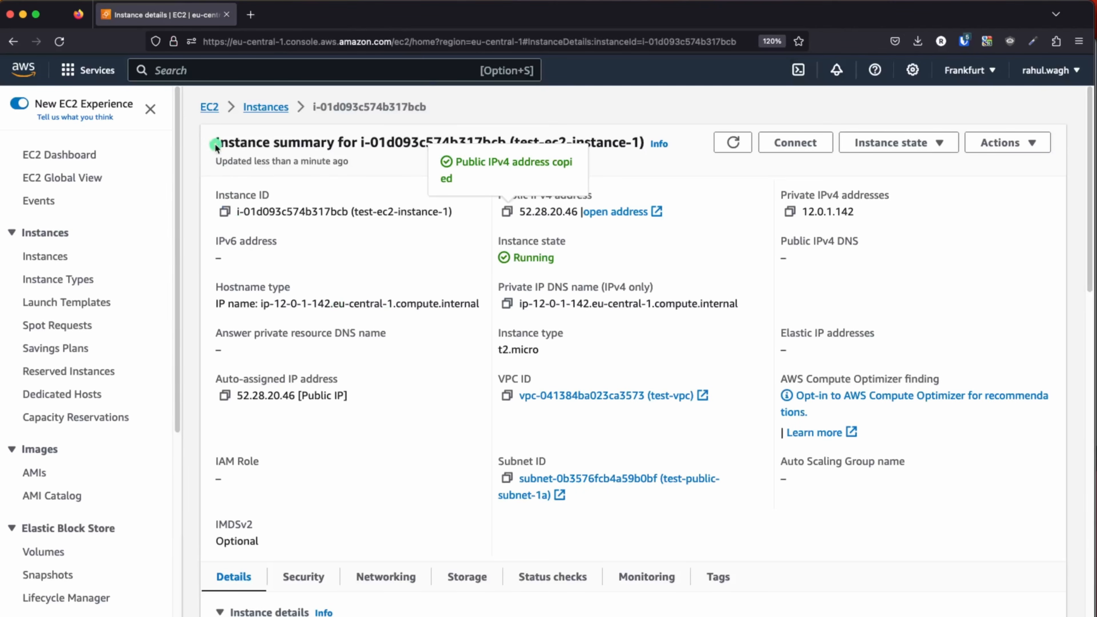
- Refresh the resource counts on the EC2 dashboard and open the list of running instances
click(210, 107)
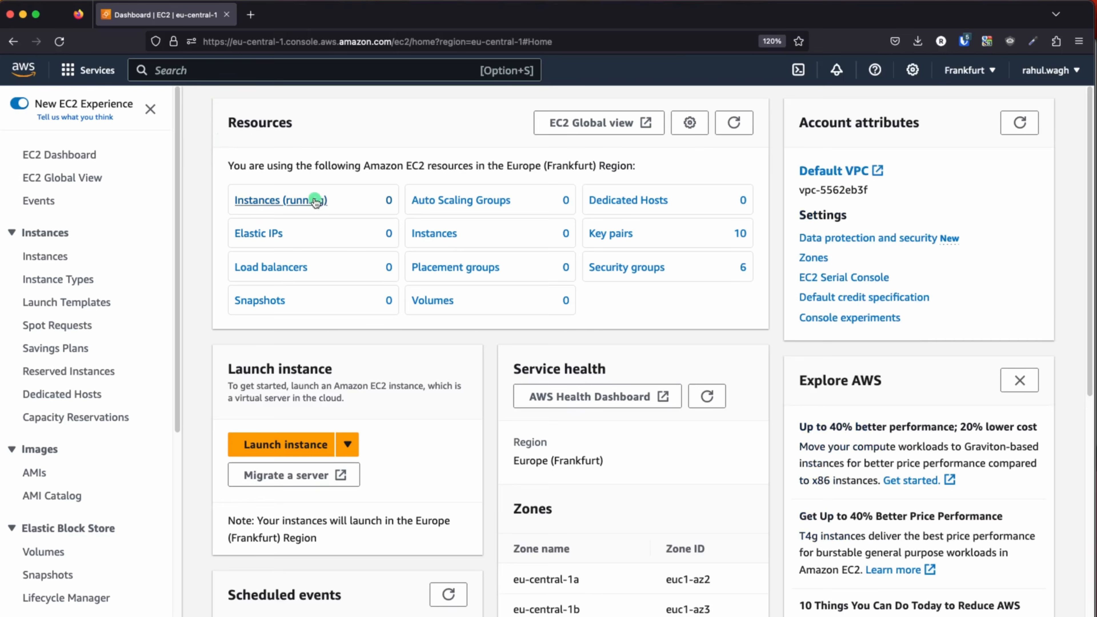
click(733, 122)
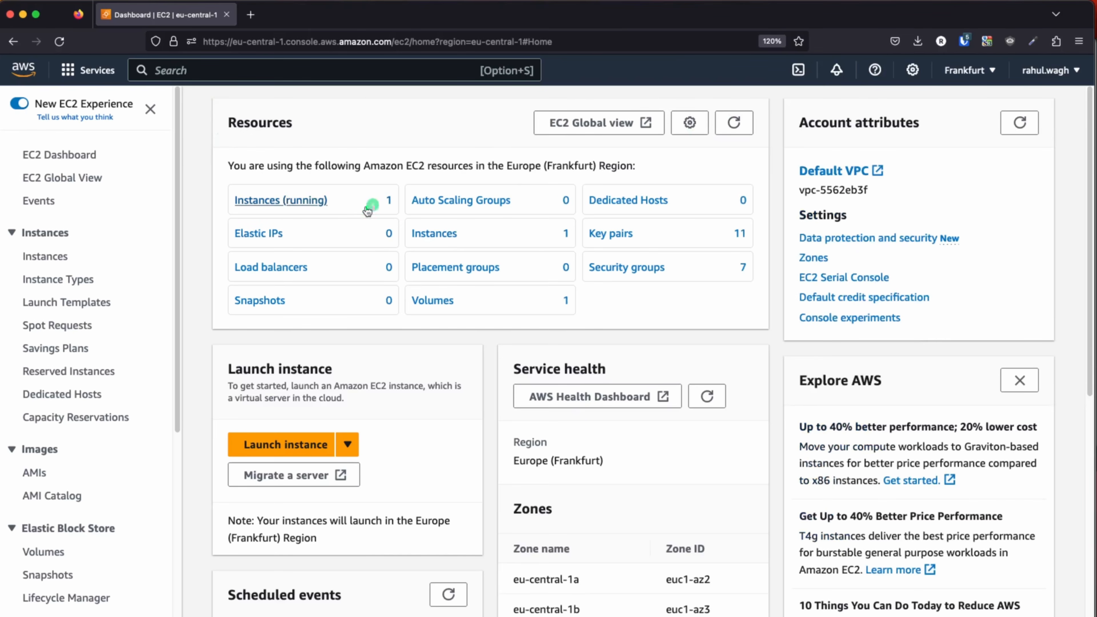
click(295, 200)
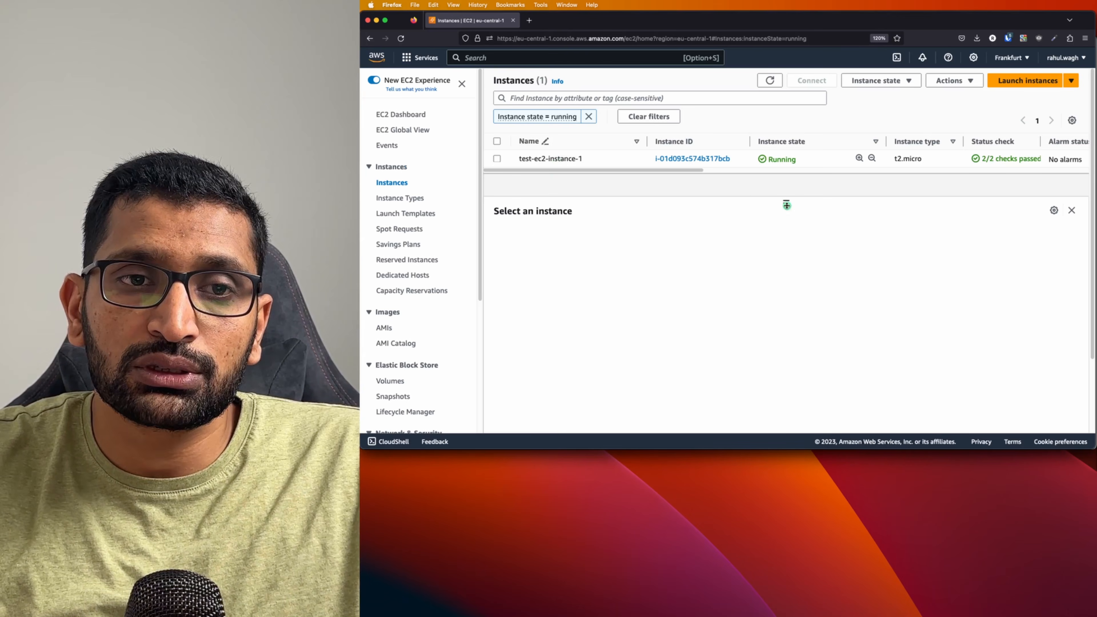
drag(787, 203, 785, 249)
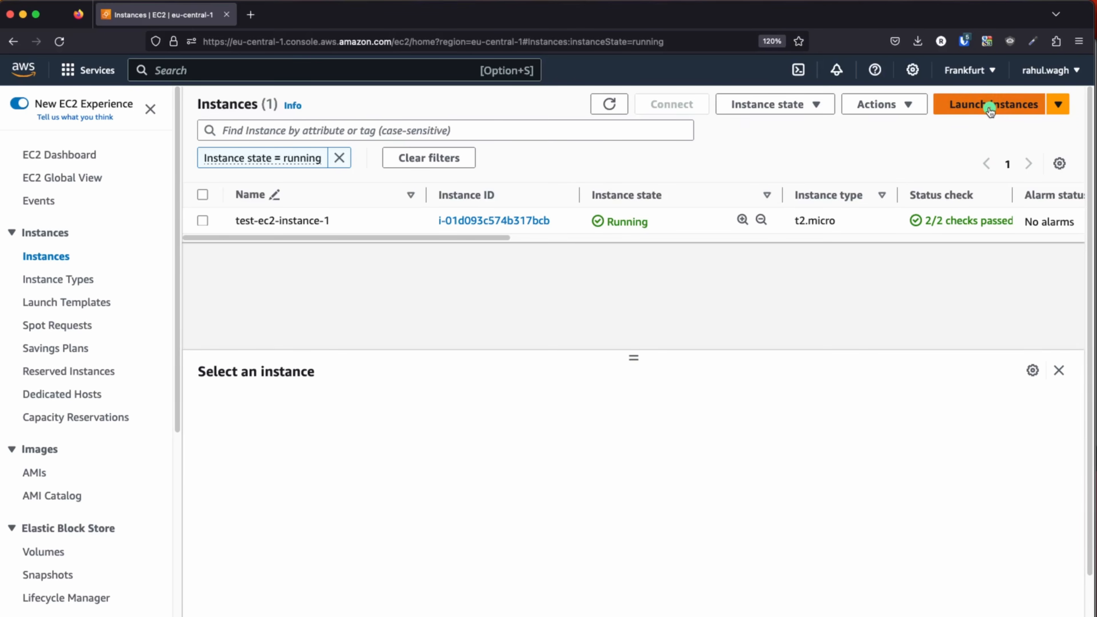
- Start launching another instance and name it test-ec2-instance-2
click(990, 110)
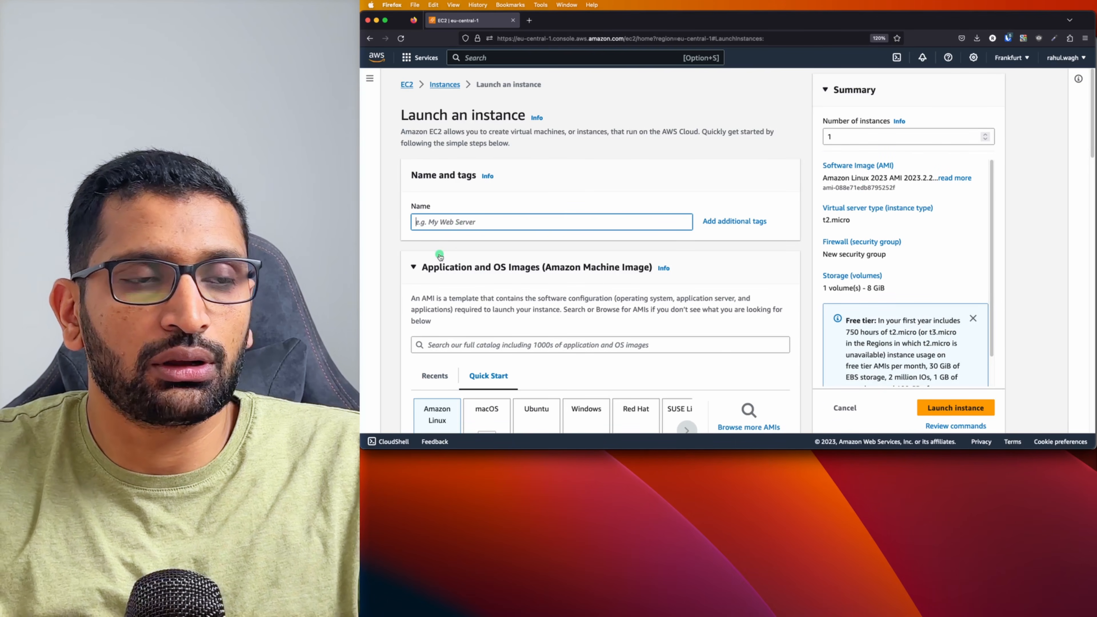
text(test-ec2)
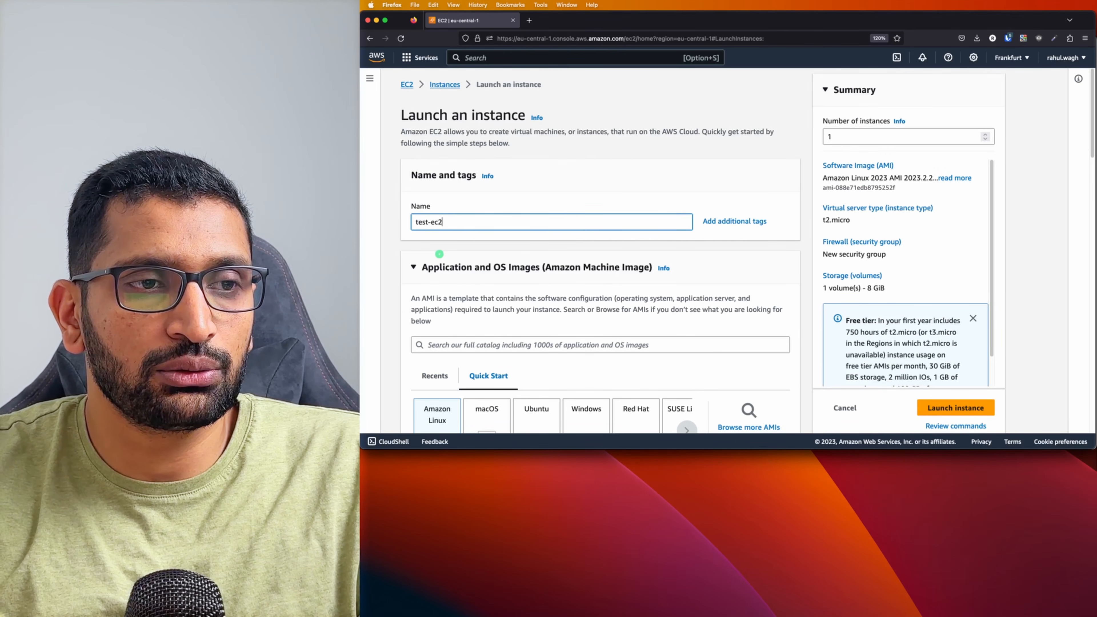
text(-instance-2)
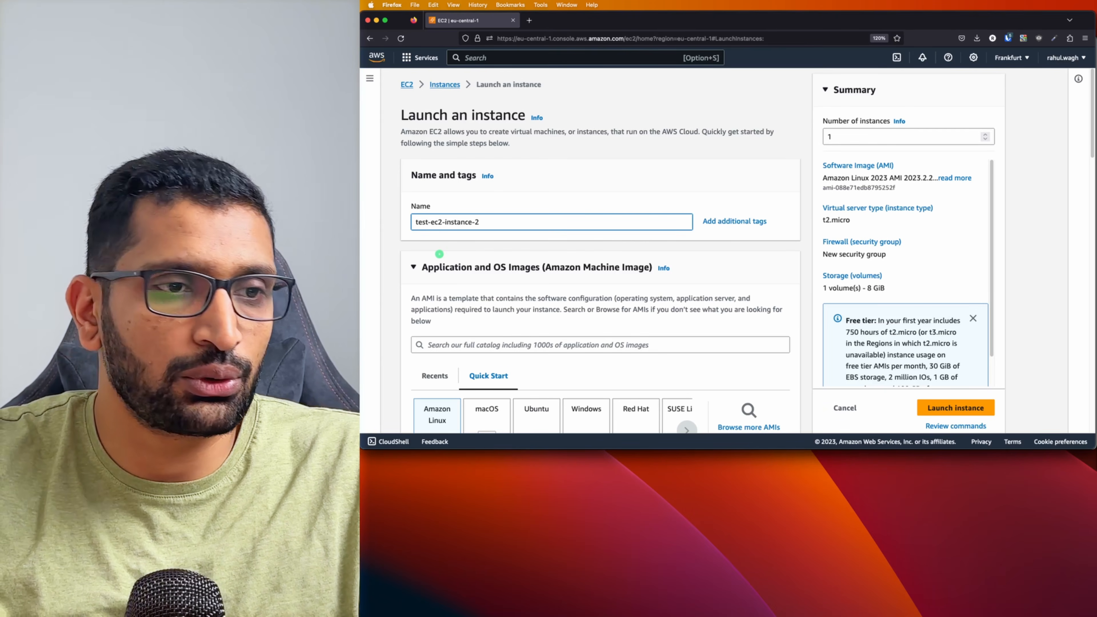
- Choose Ubuntu as the machine image for test-ec2-instance-2 and check the image and instance type settings
scroll(439, 254, down, 5)
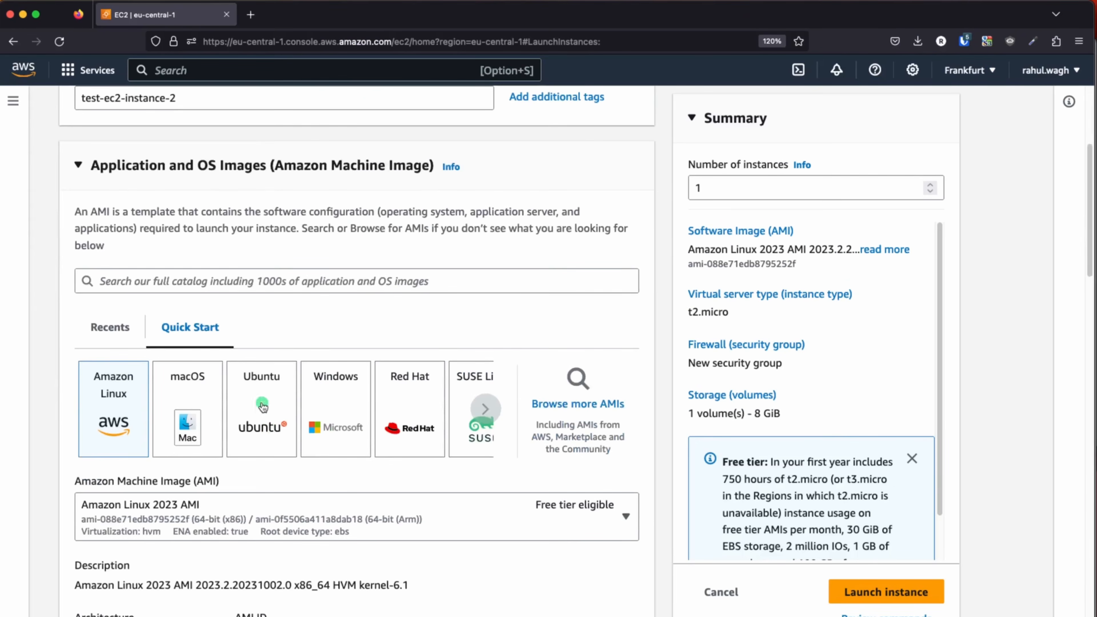
click(536, 414)
scroll(536, 424, down, 5)
scroll(393, 473, down, 2)
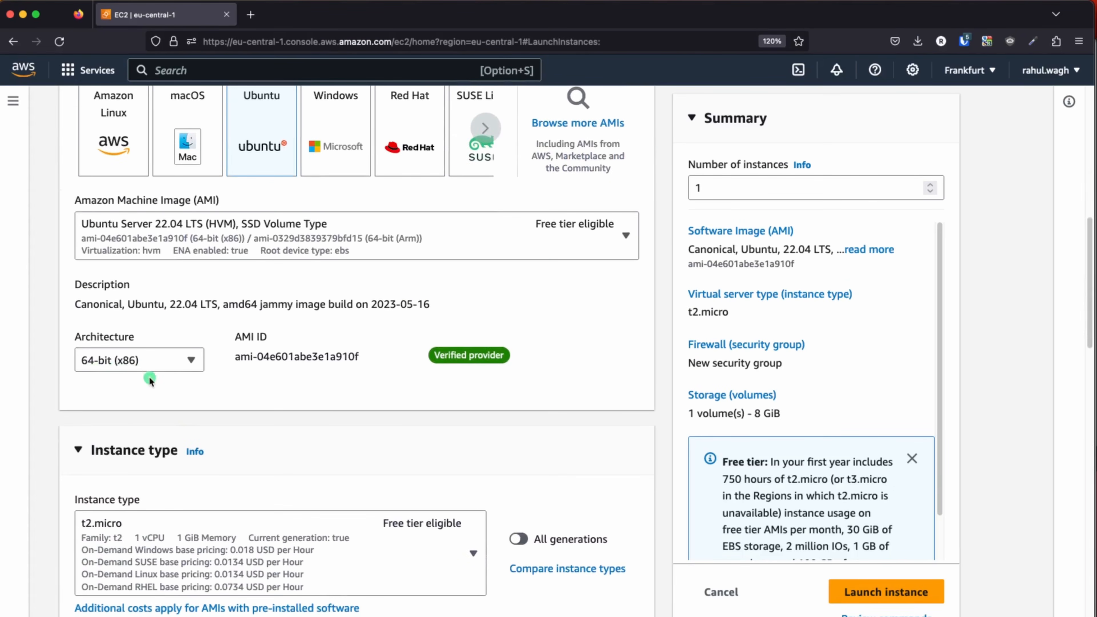
scroll(150, 380, down, 4)
scroll(261, 373, down, 6)
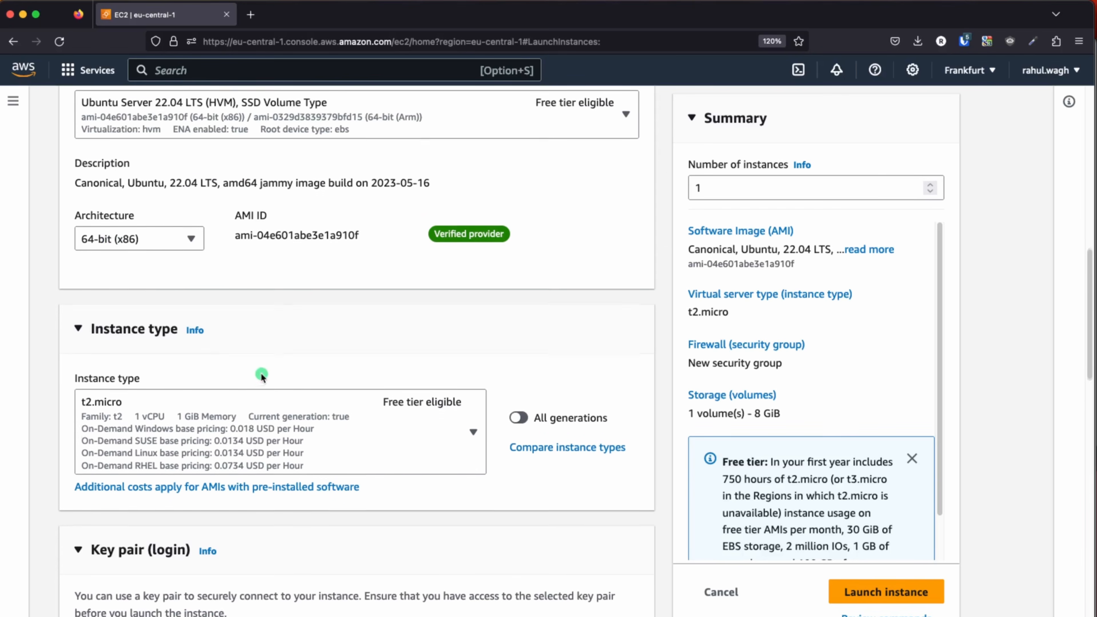
- Select test-alb-demo-key-pair as the login key pair for the new instance
scroll(335, 443, down, 5)
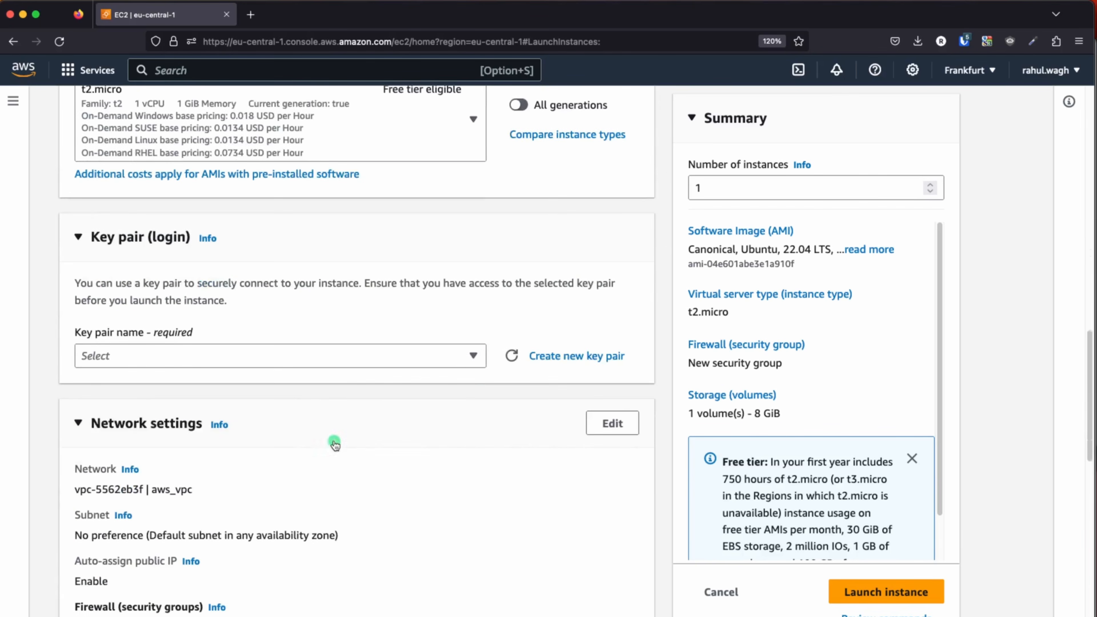
click(475, 355)
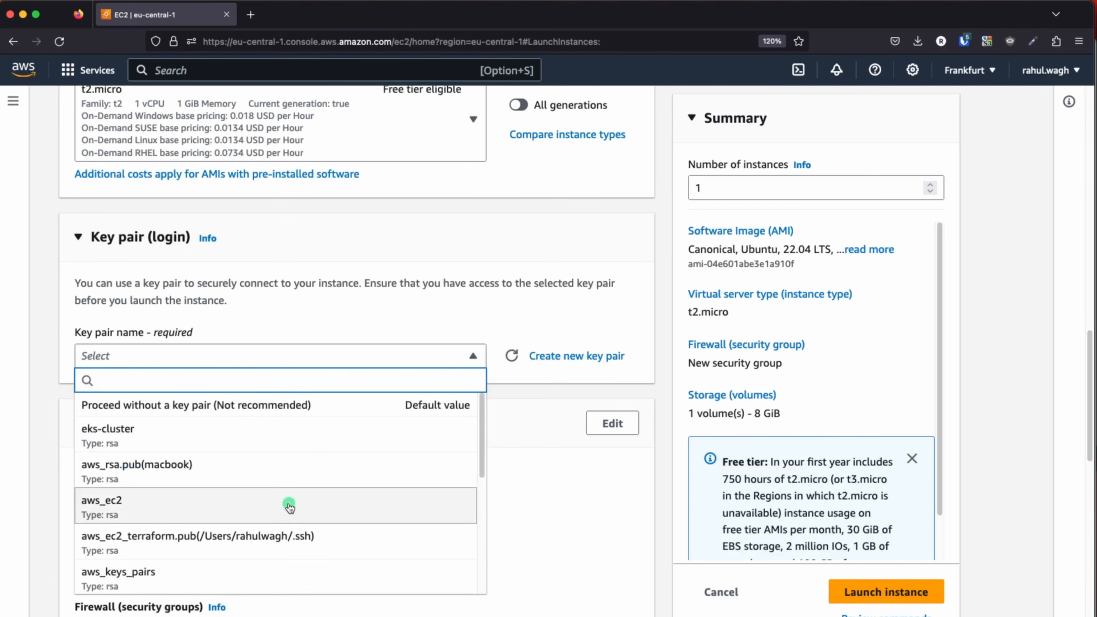
scroll(299, 540, down, 5)
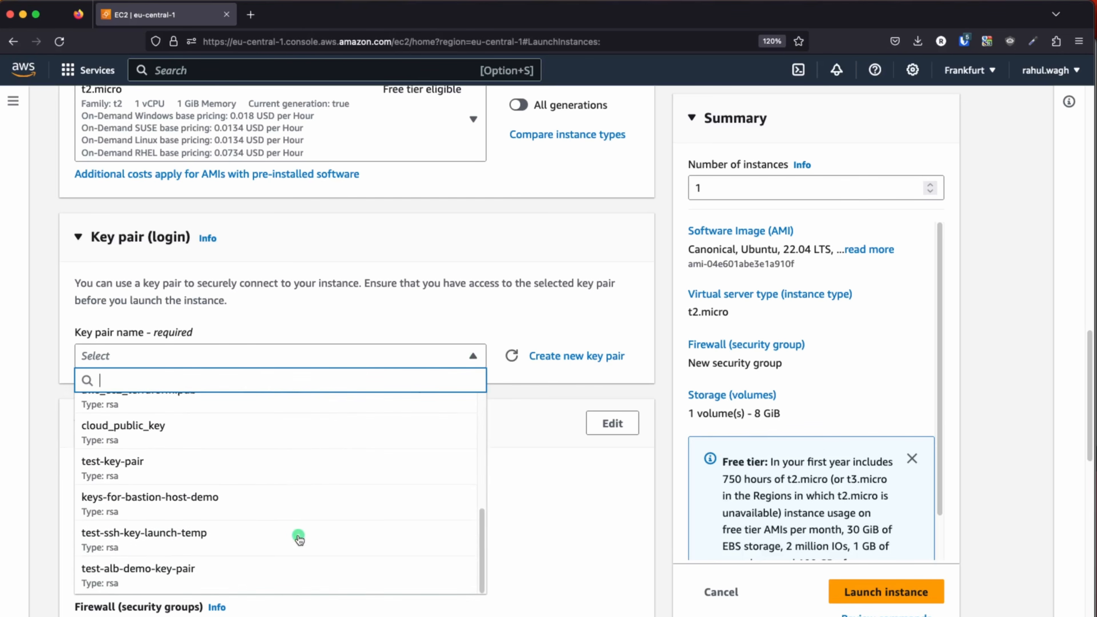
click(130, 578)
- Edit the network settings to use the test-vpc VPC and the test-public-subnet-1b subnet
scroll(429, 393, down, 3)
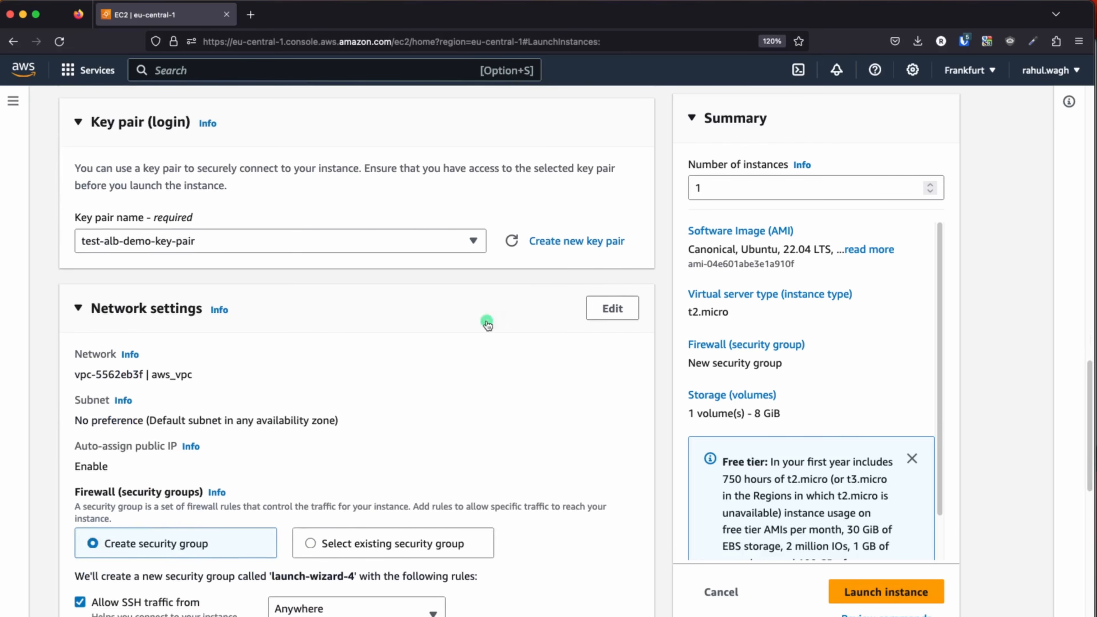
click(612, 308)
click(313, 379)
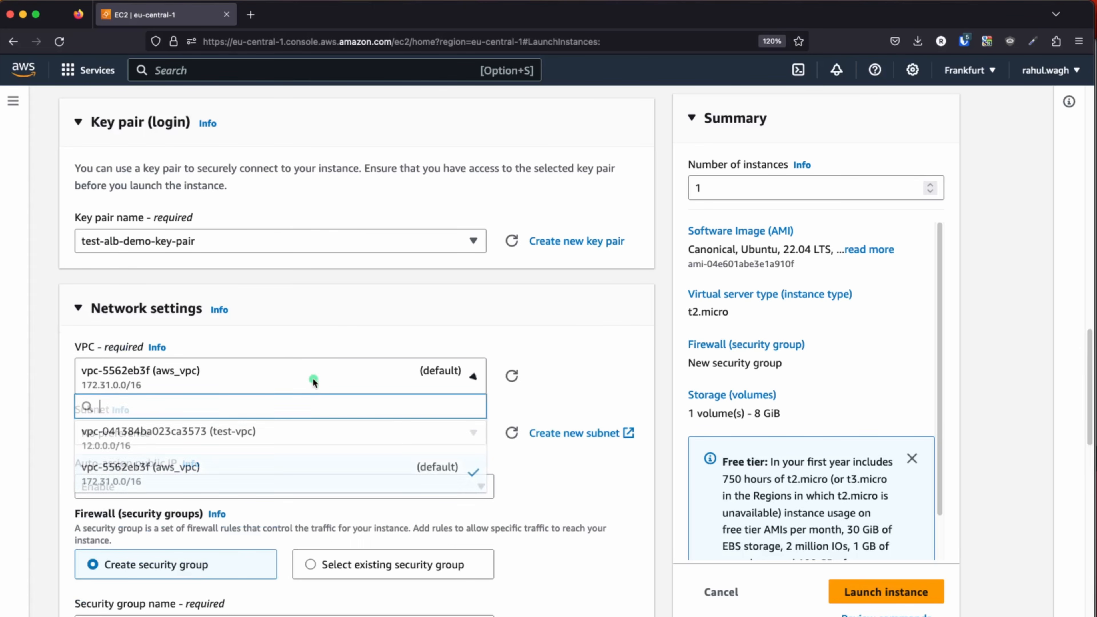
click(262, 433)
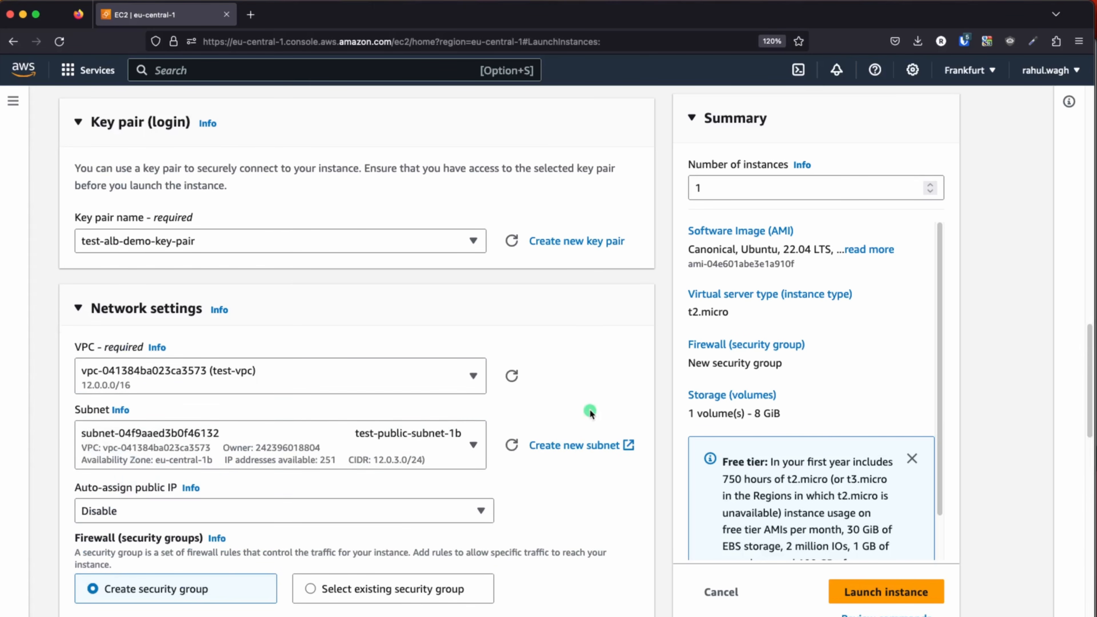
scroll(589, 412, down, 2)
click(438, 371)
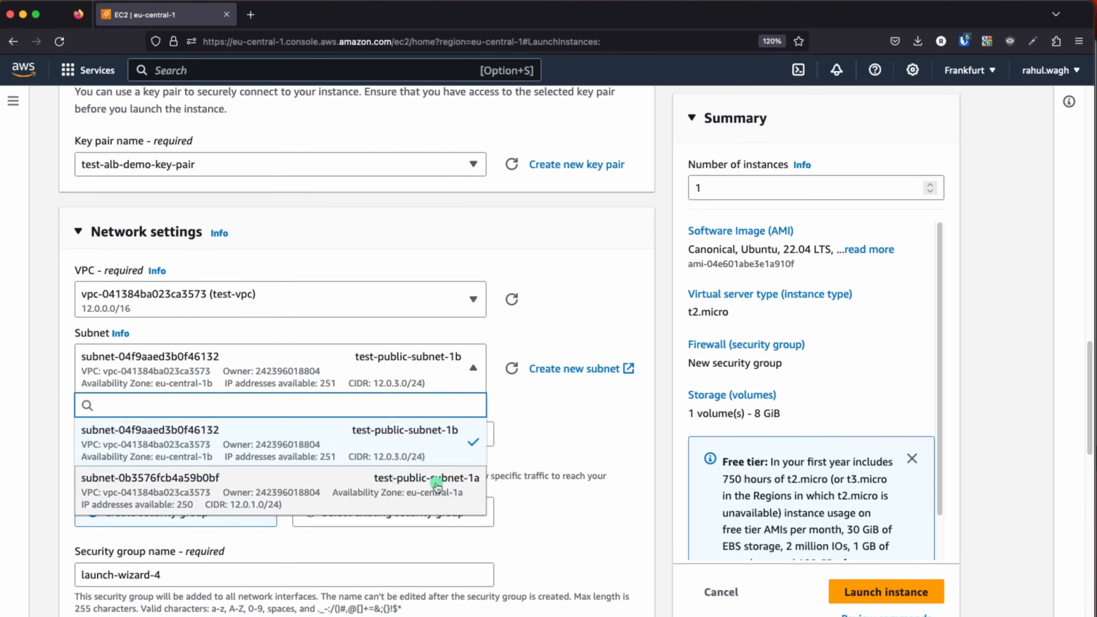
click(428, 434)
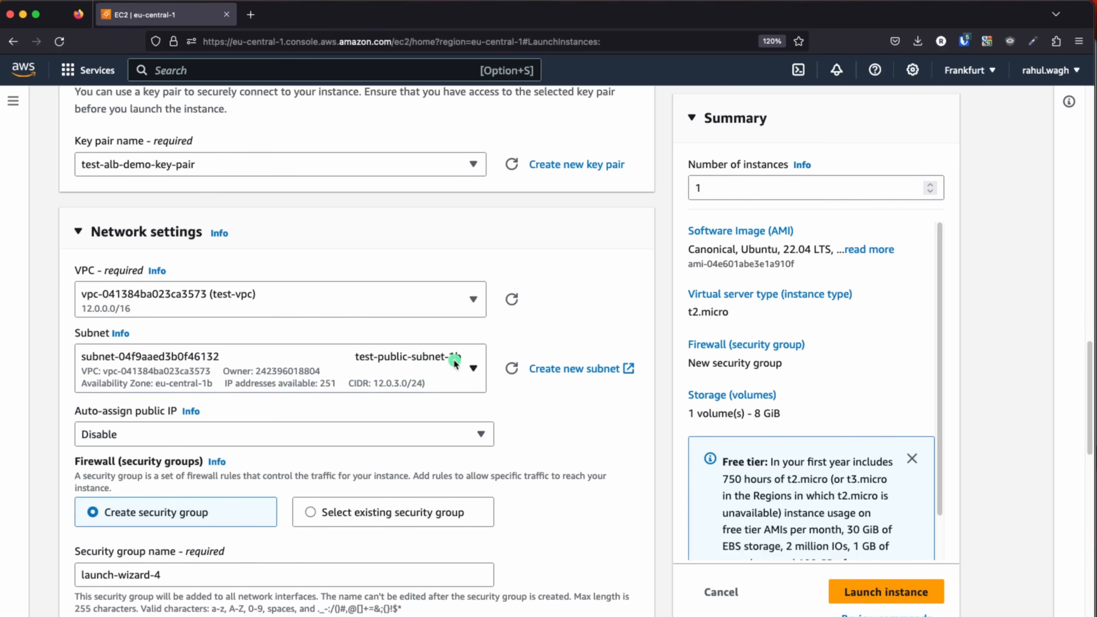
- Enable automatic assignment of a public IP for the instance
scroll(522, 425, down, 3)
click(193, 298)
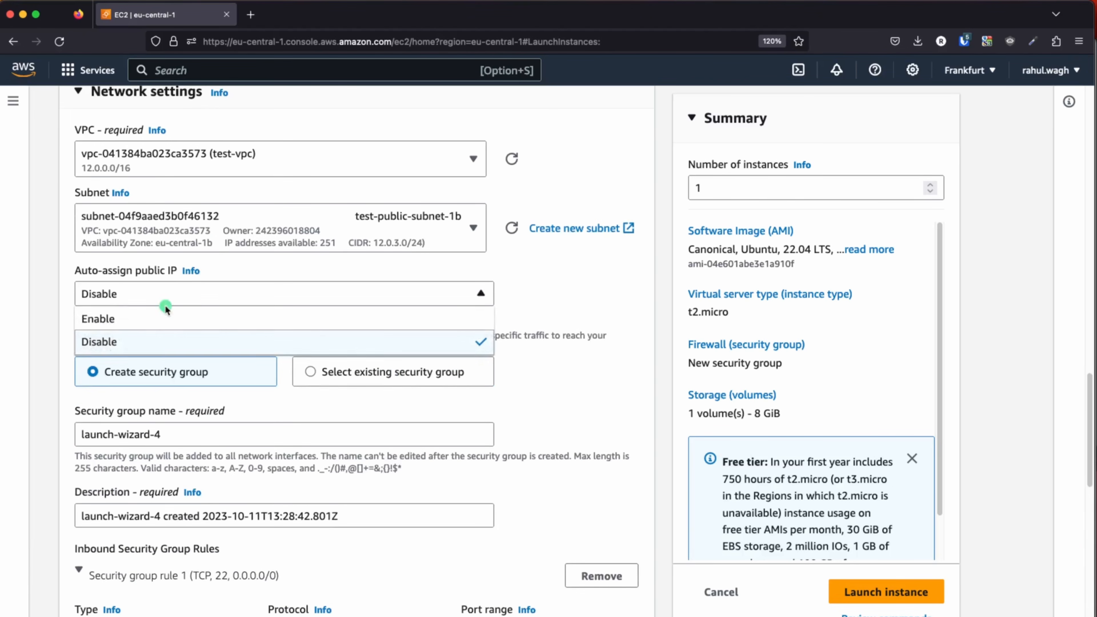
click(108, 321)
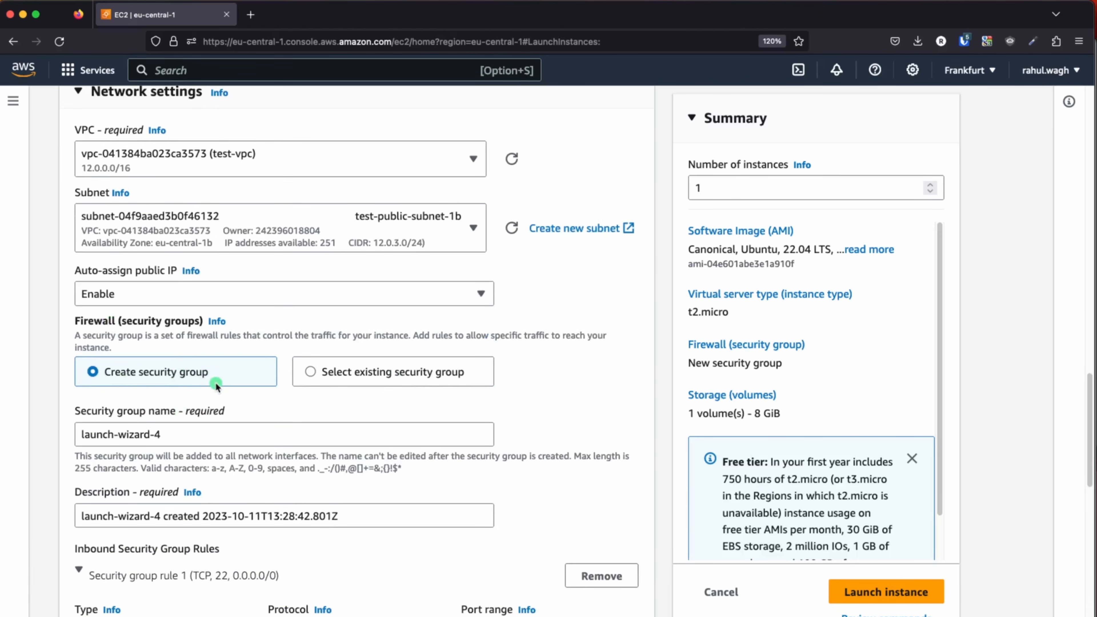
- Add a second inbound security group rule allowing HTTP traffic from Anywhere
scroll(215, 383, down, 4)
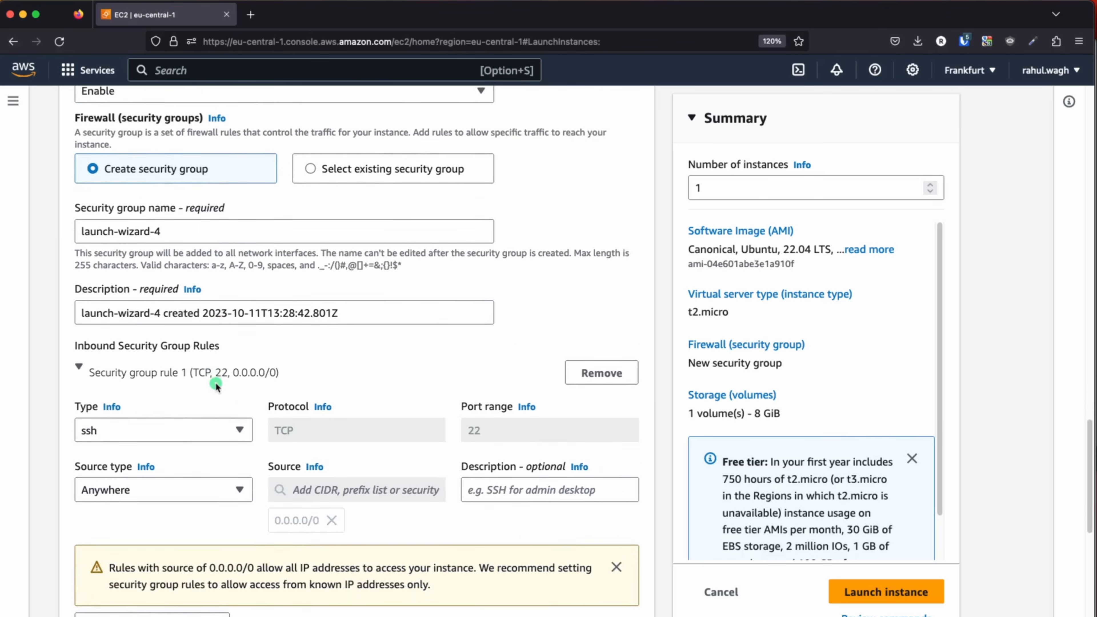
scroll(215, 383, down, 3)
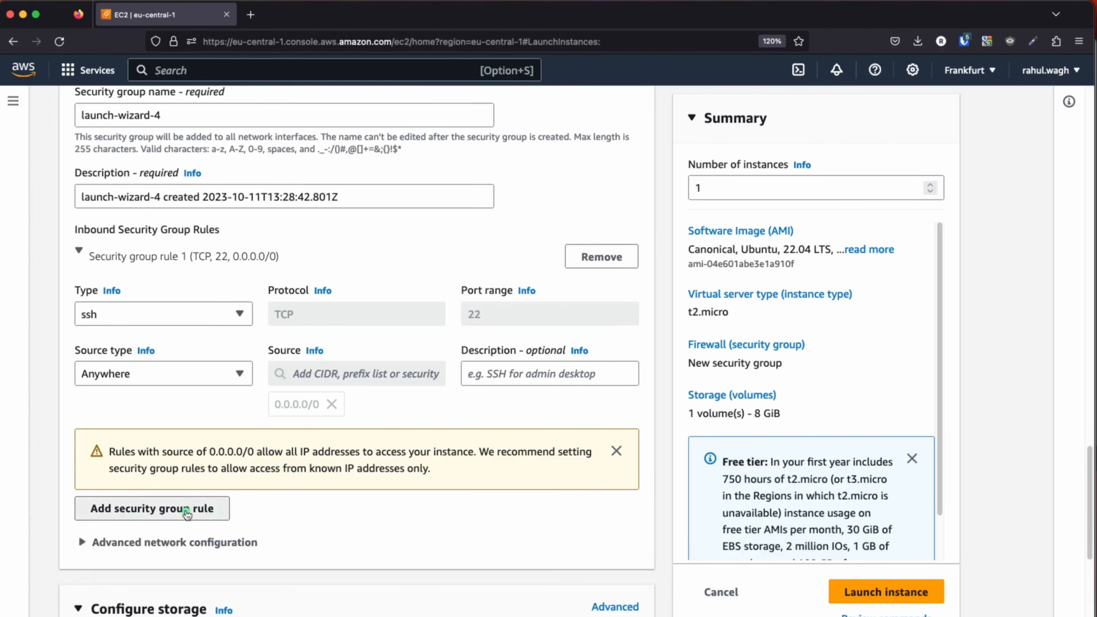
click(152, 509)
scroll(294, 494, down, 1)
click(190, 472)
scroll(152, 449, down, 3)
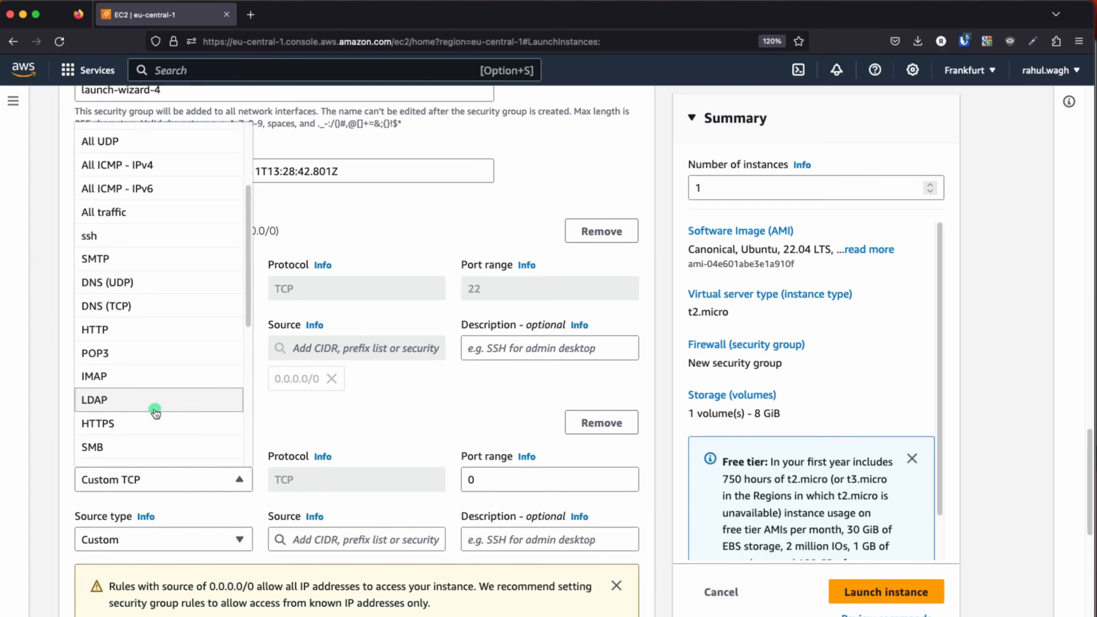
click(152, 323)
scroll(488, 485, down, 2)
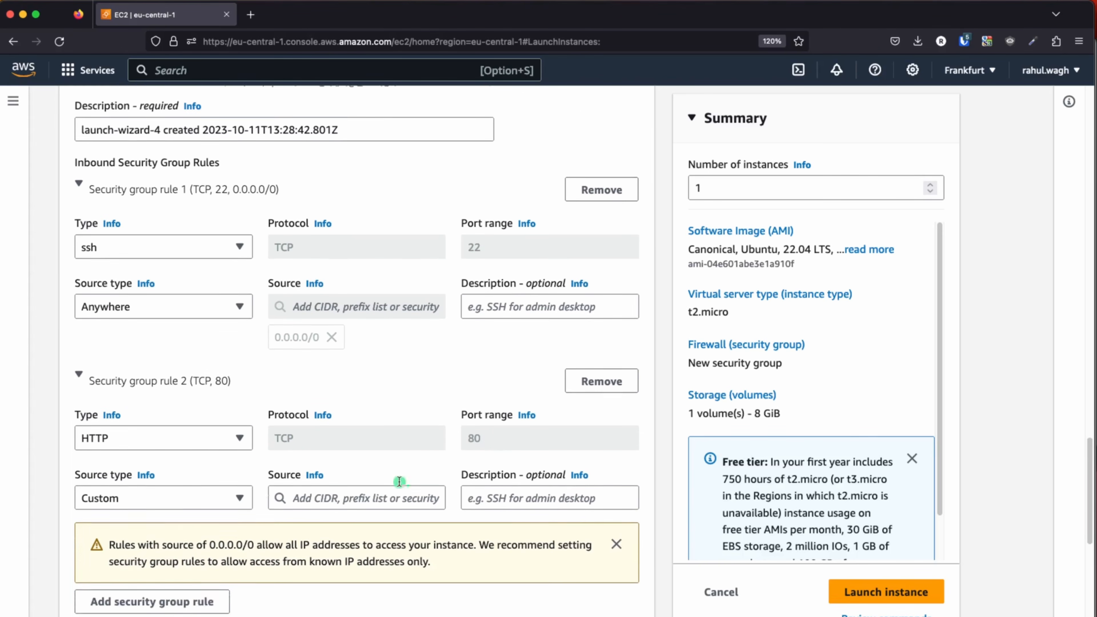
click(148, 480)
click(120, 506)
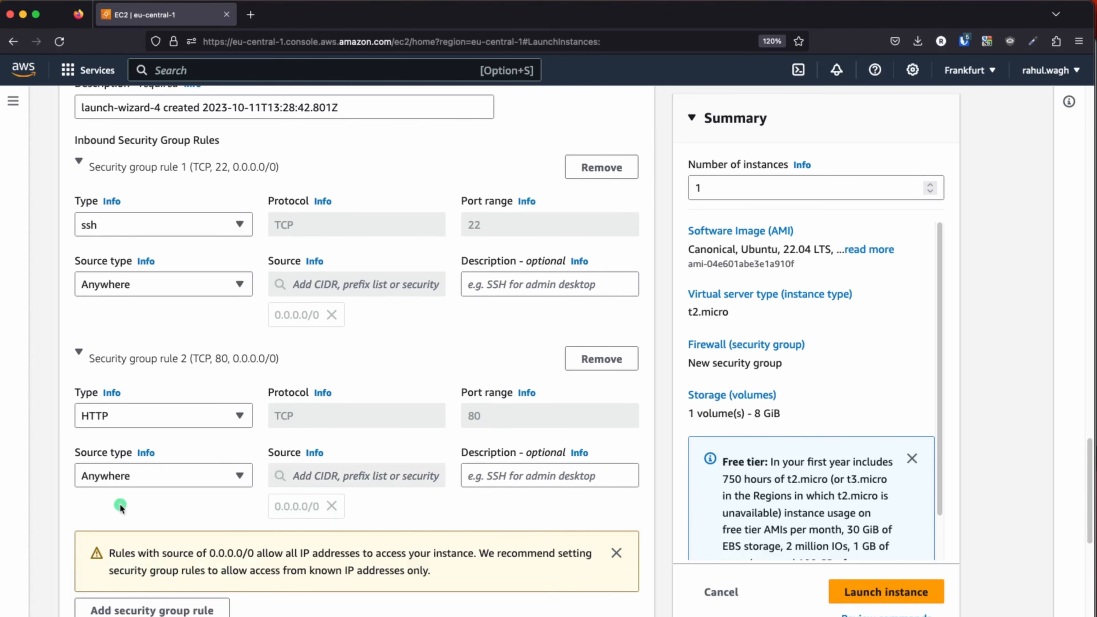
- Paste a bash script into the advanced user data that installs apache2, writes the Server Details page to /var/www/html/index.html, and restarts apache2
scroll(465, 522, down, 1)
scroll(471, 523, down, 1)
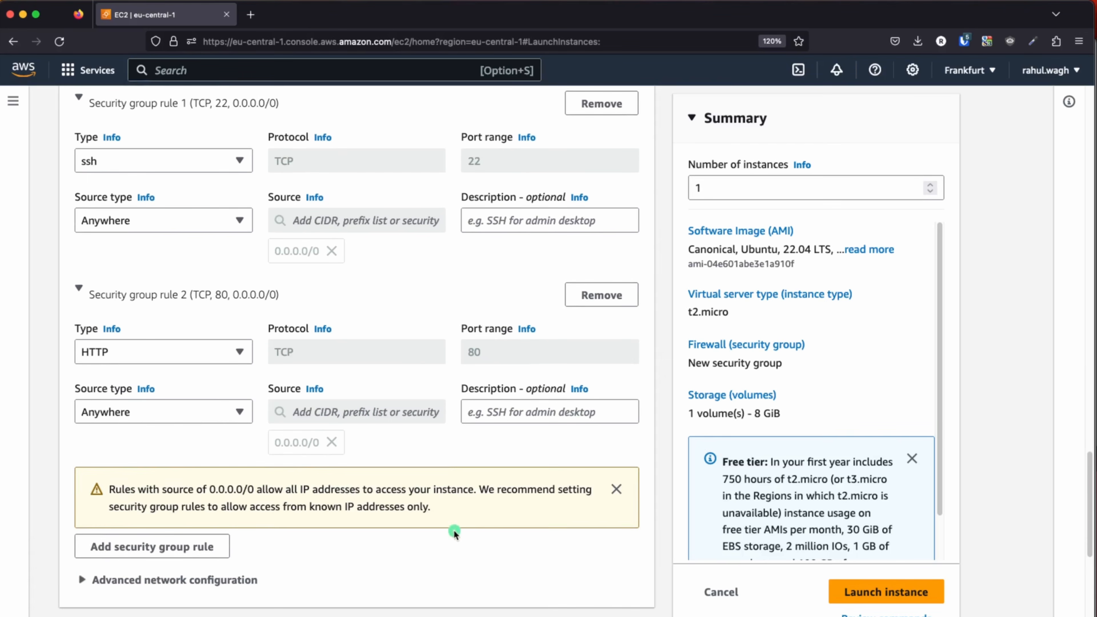
scroll(196, 439, down, 3)
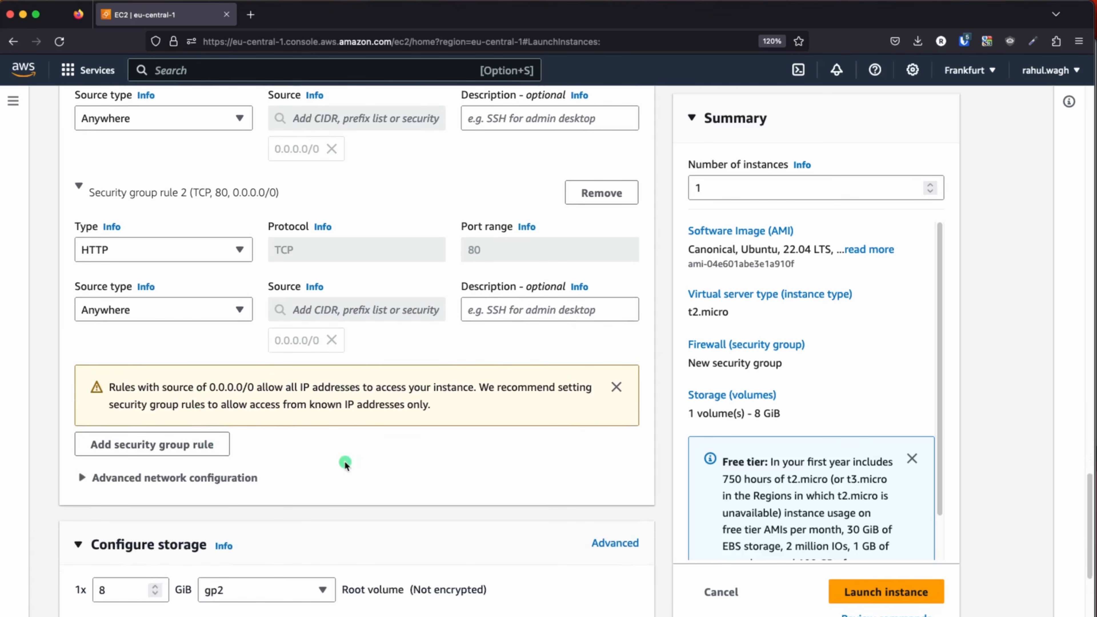
scroll(345, 460, down, 5)
scroll(346, 462, down, 2)
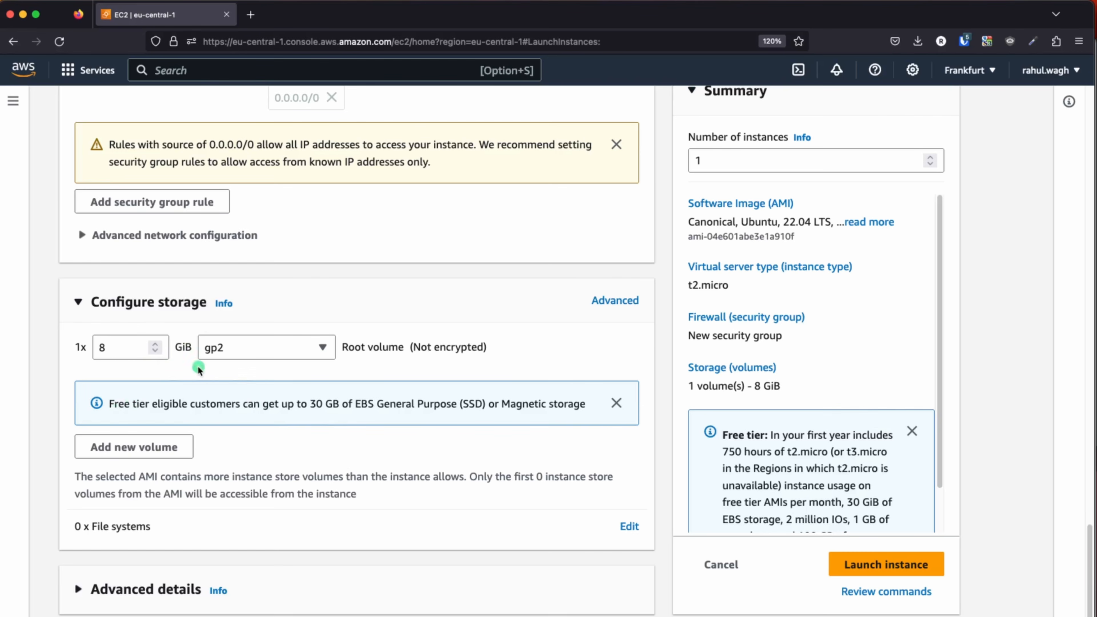
click(156, 589)
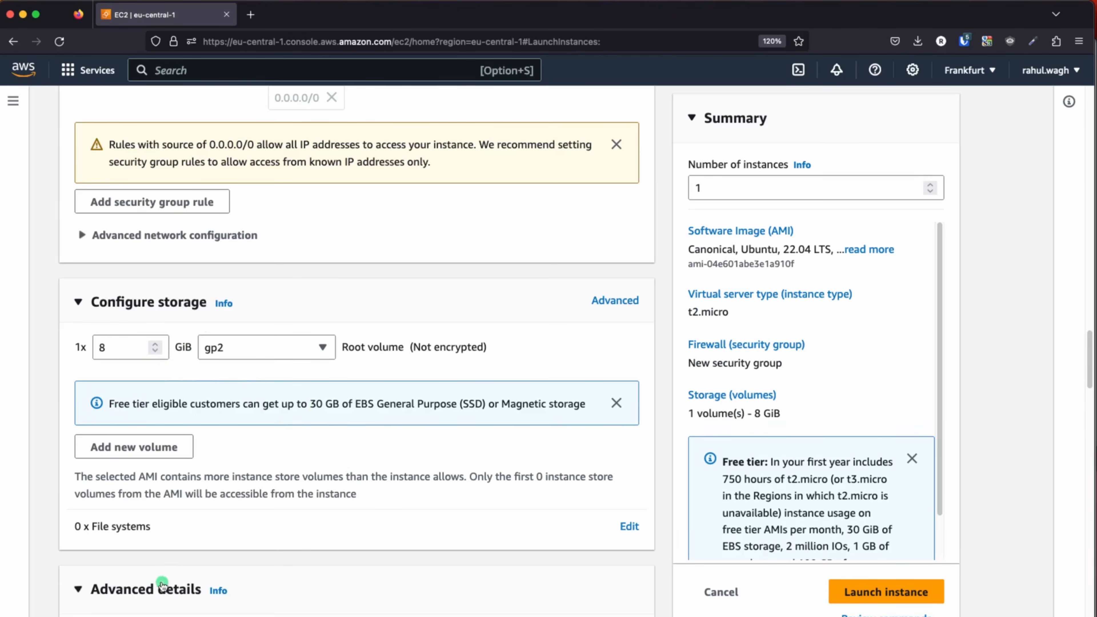
scroll(327, 505, down, 13)
scroll(327, 507, down, 20)
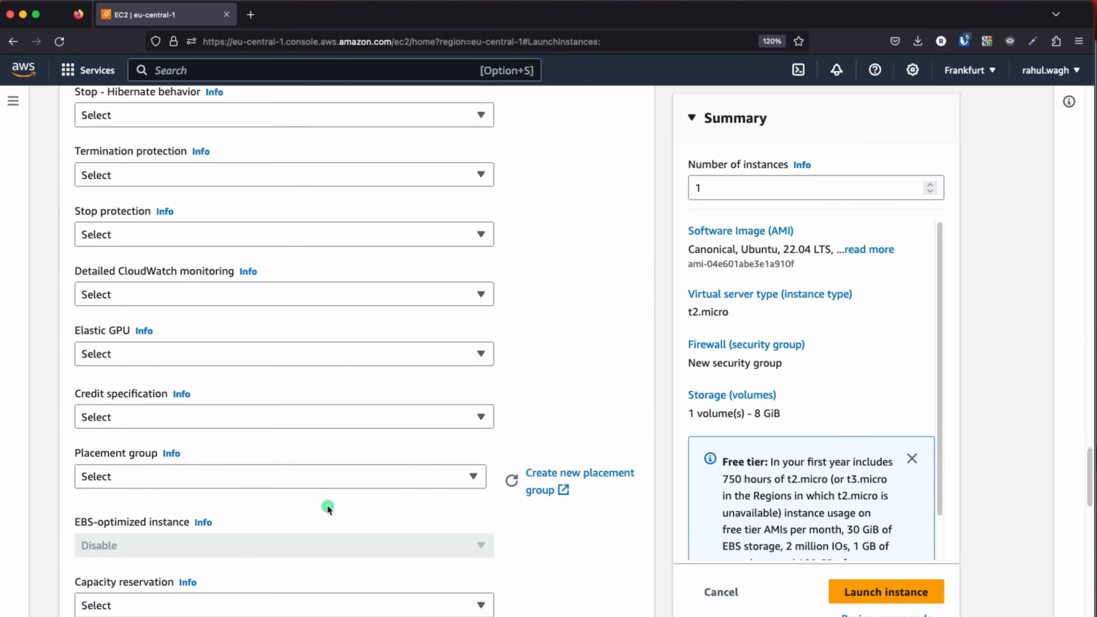
scroll(328, 507, down, 14)
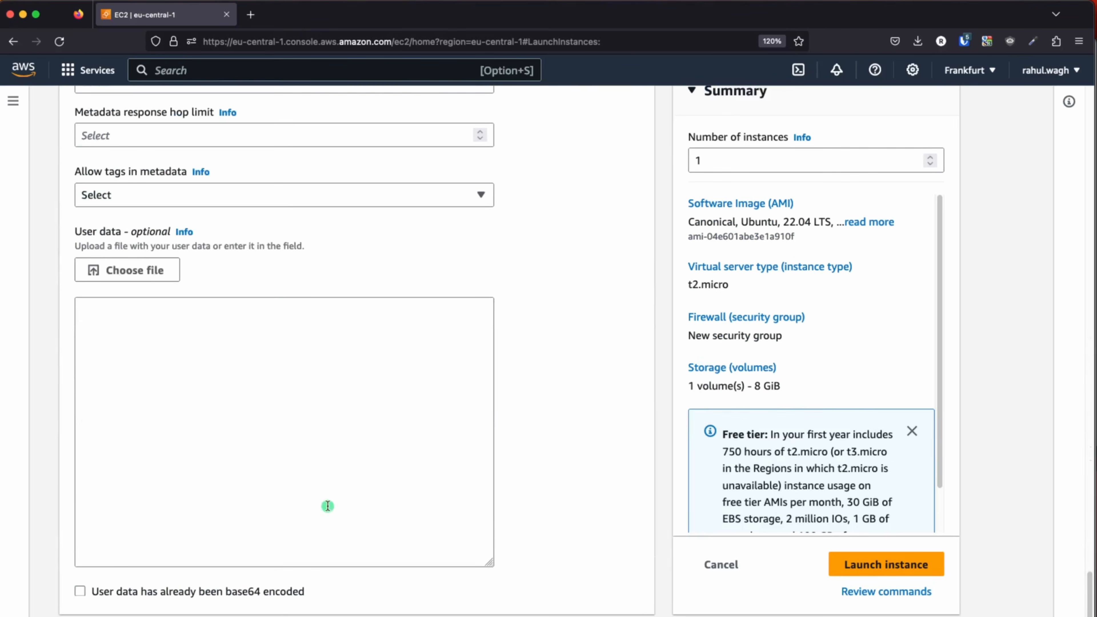
click(210, 404)
key(super+Tab)
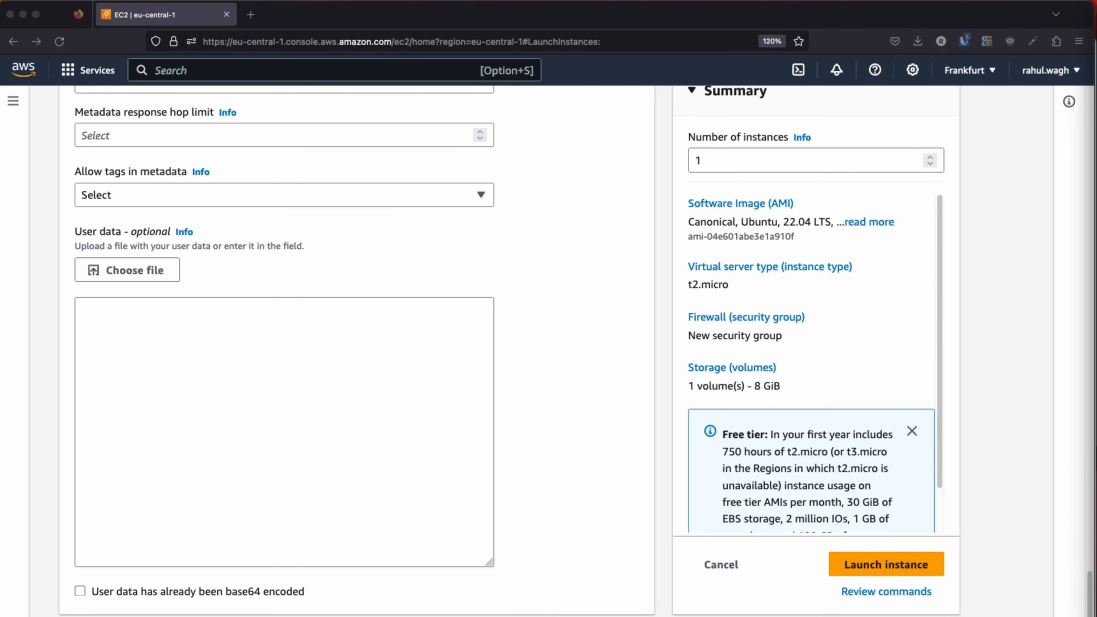
click(326, 363)
text(#!/bin/bash yes | sudo apt update yes | sudo apt install apache2 echo "<h1>Server Details</h1><p><strong>Hostname:</strong> $(hostname)</p><p><strong>IP Address:</strong> $(hostname -I | cut -d" " -f1)</p>" > /var/www/html/index.html sudo systemctl restart apache2)
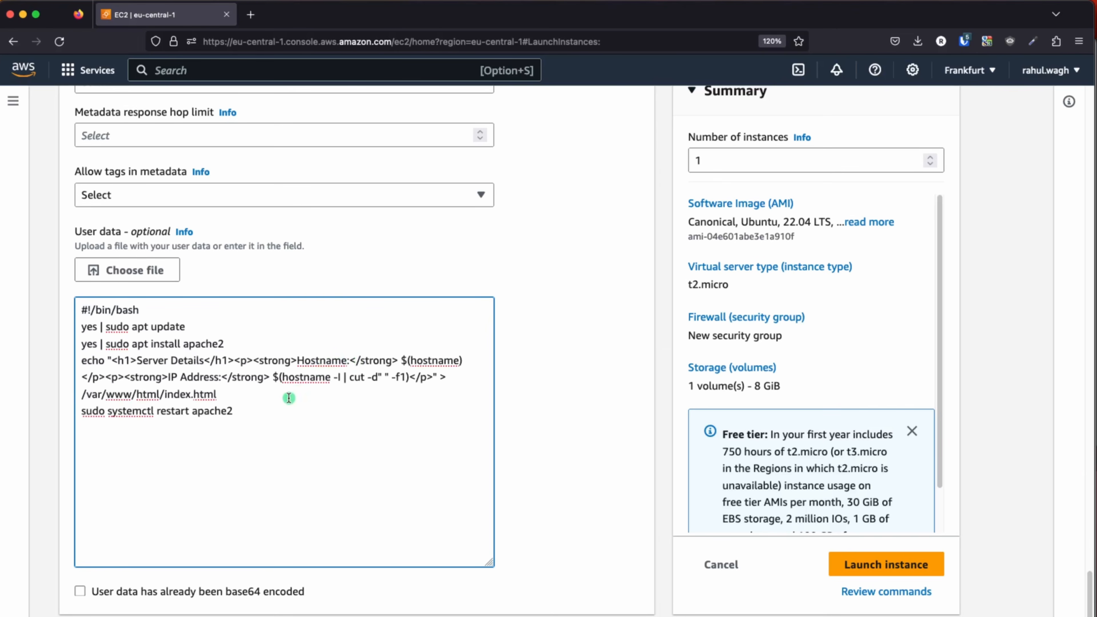
- Review the settings, launch test-ec2-instance-2, and return to the list of instances
scroll(399, 471, up, 20)
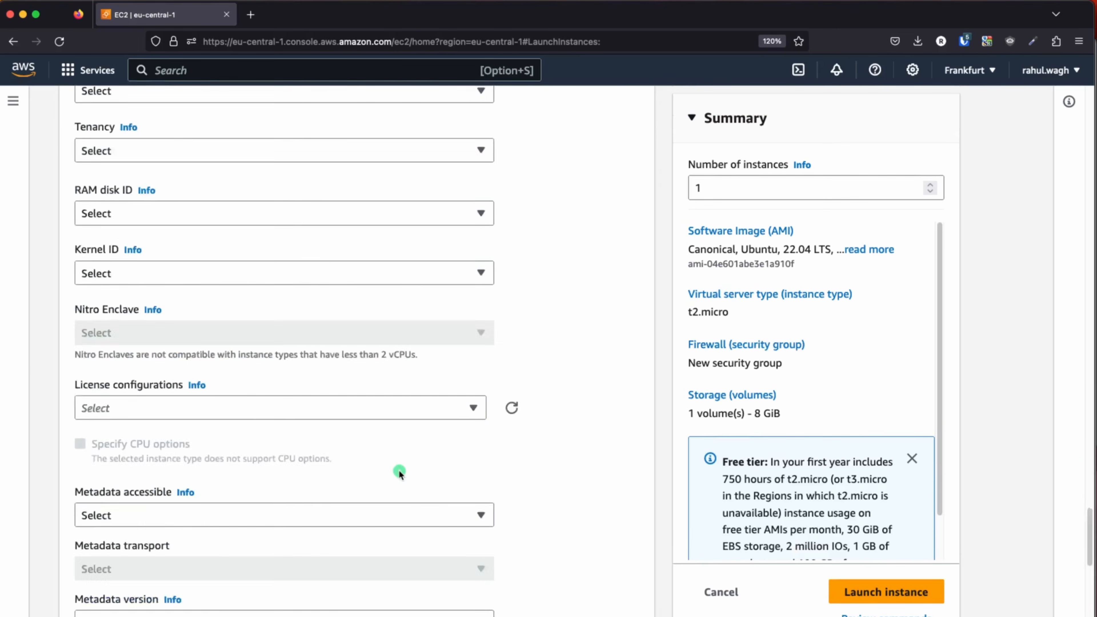
scroll(399, 470, up, 20)
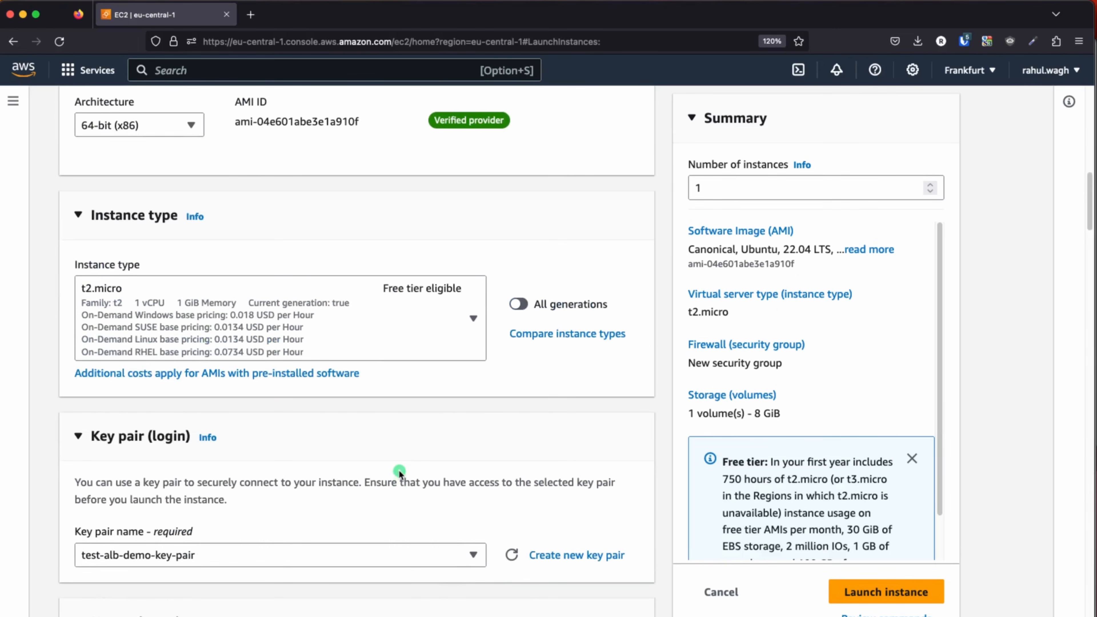
click(879, 594)
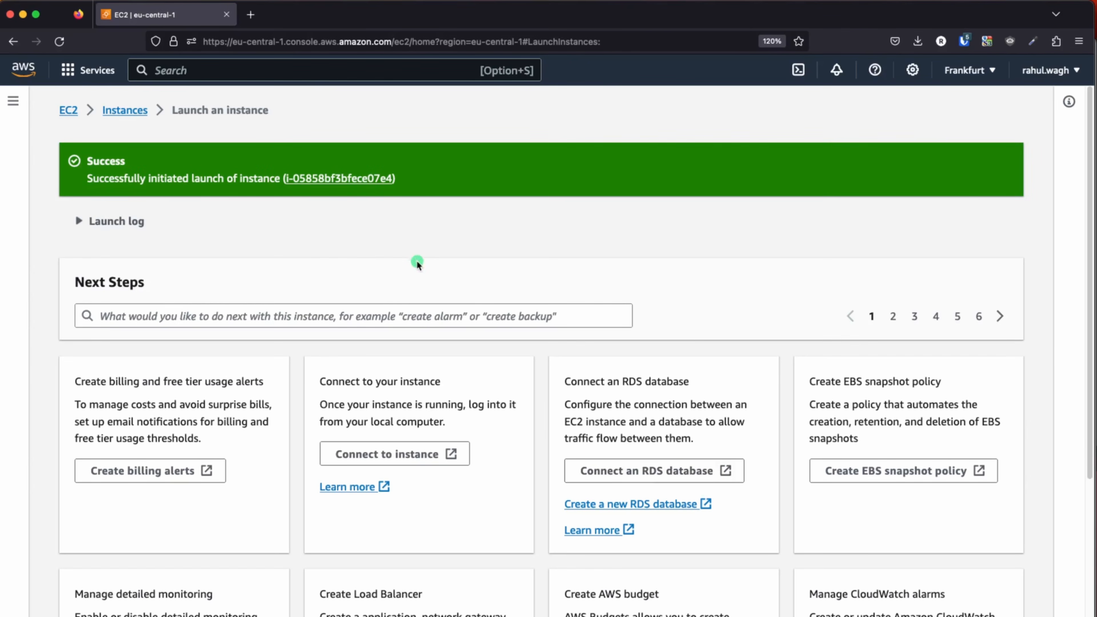
click(121, 110)
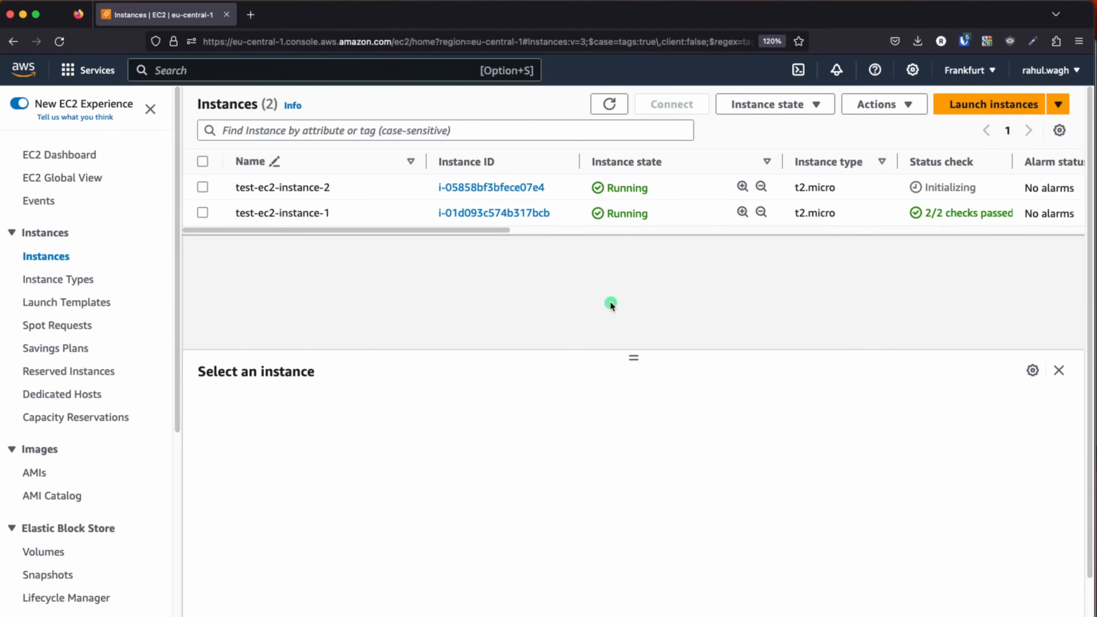
- Copy the public IPv4 address of test-ec2-instance-2 from its details and load it in a new browser tab
click(505, 188)
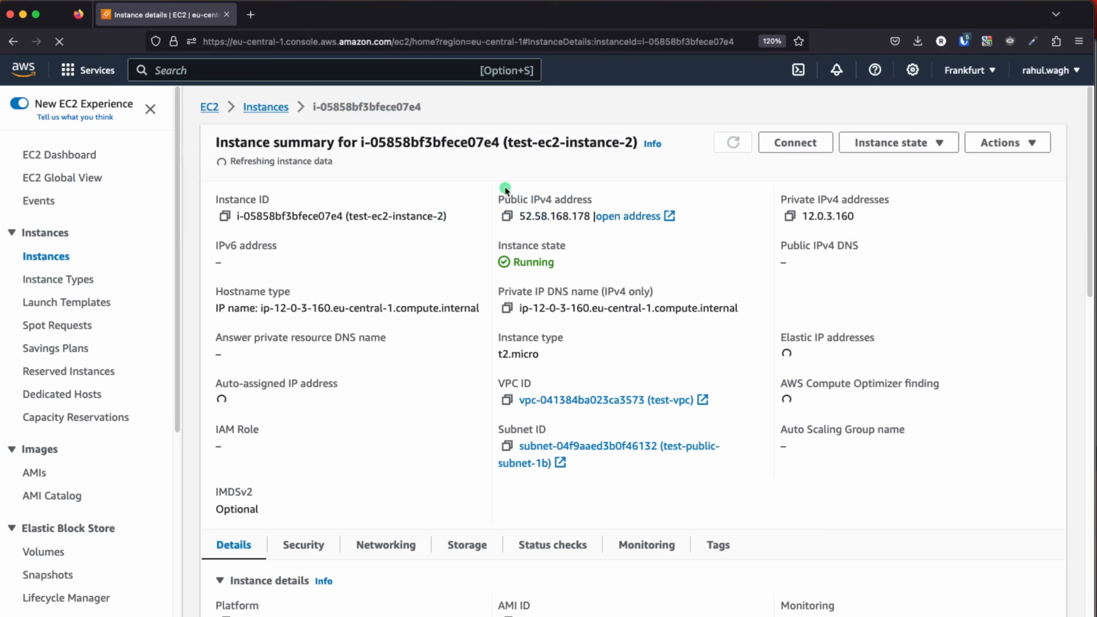
click(507, 212)
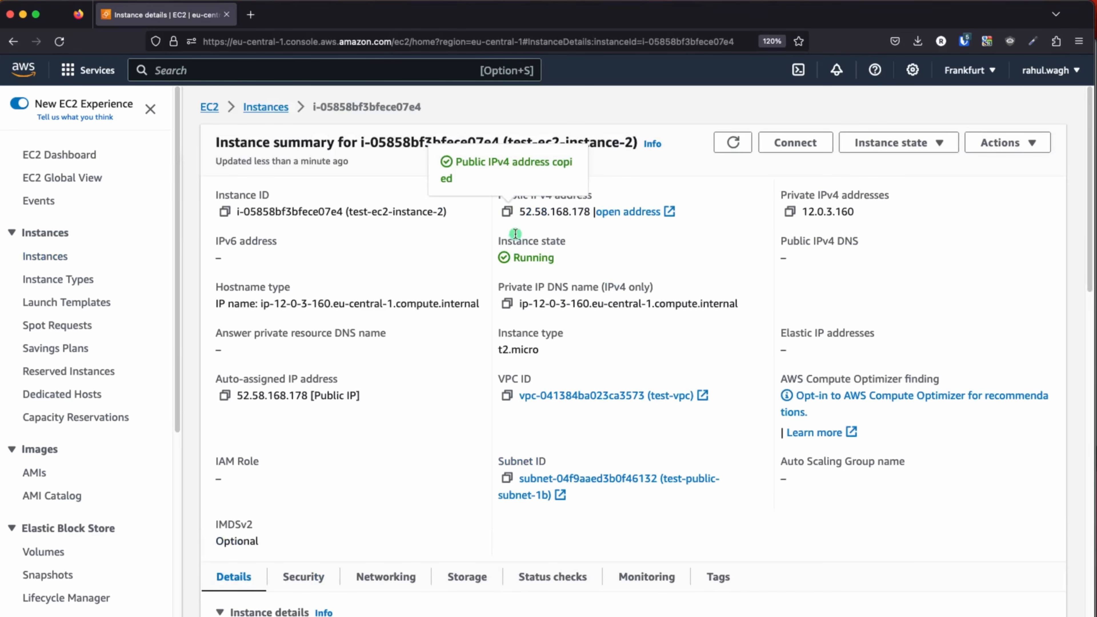
click(251, 14)
key(super+v)
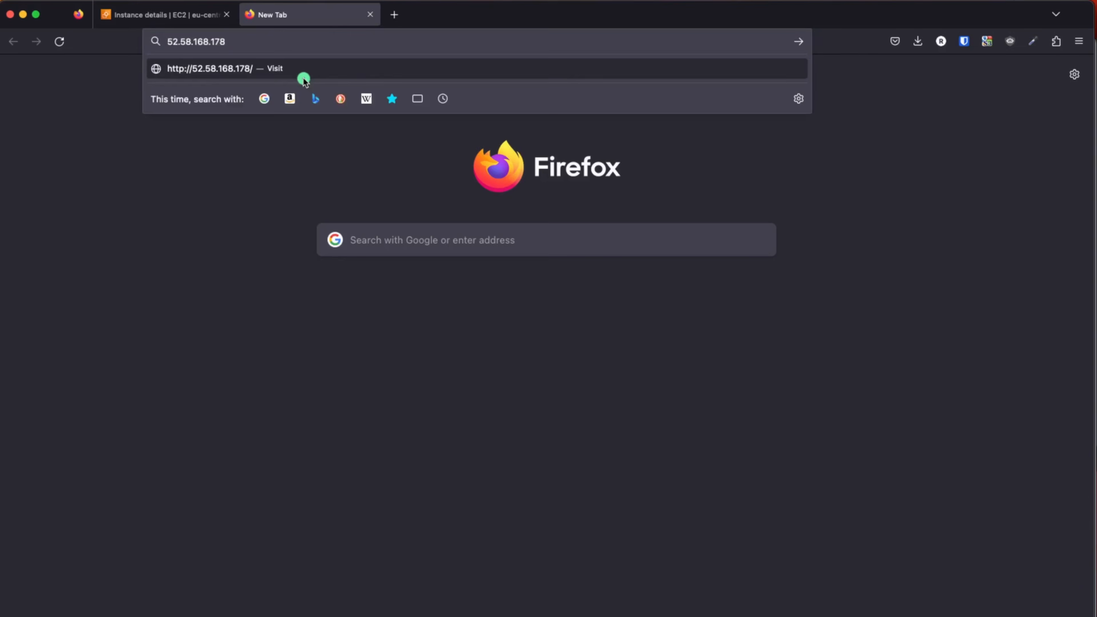
key(Return)
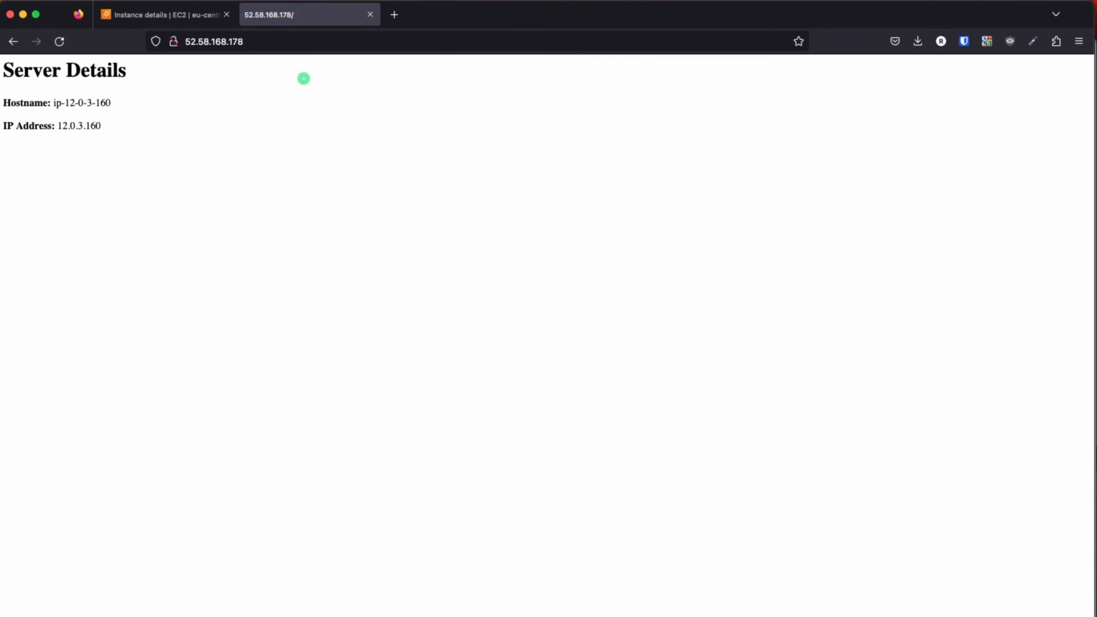
- Enlarge the Server Details page to 240% and compare its hostname with the private IPv4 address in the instance summary
key(super+equal)
key(super+equal)
key(super+equal)
key(super+equal)
key(super+equal)
key(super+equal)
key(super+equal)
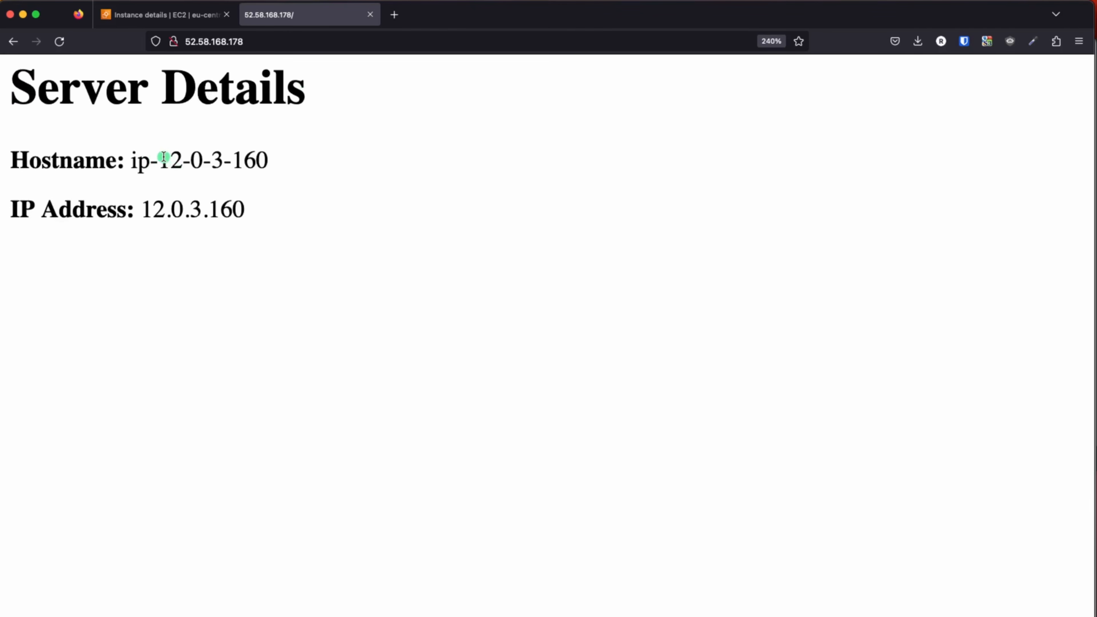
drag(164, 160, 256, 161)
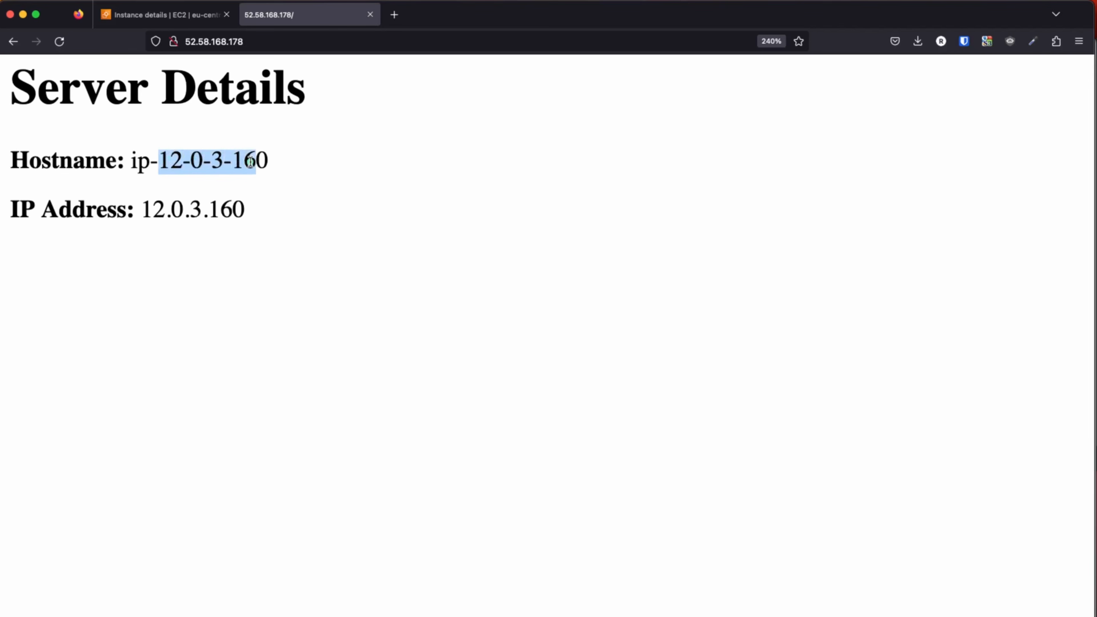
click(233, 184)
drag(160, 156, 223, 157)
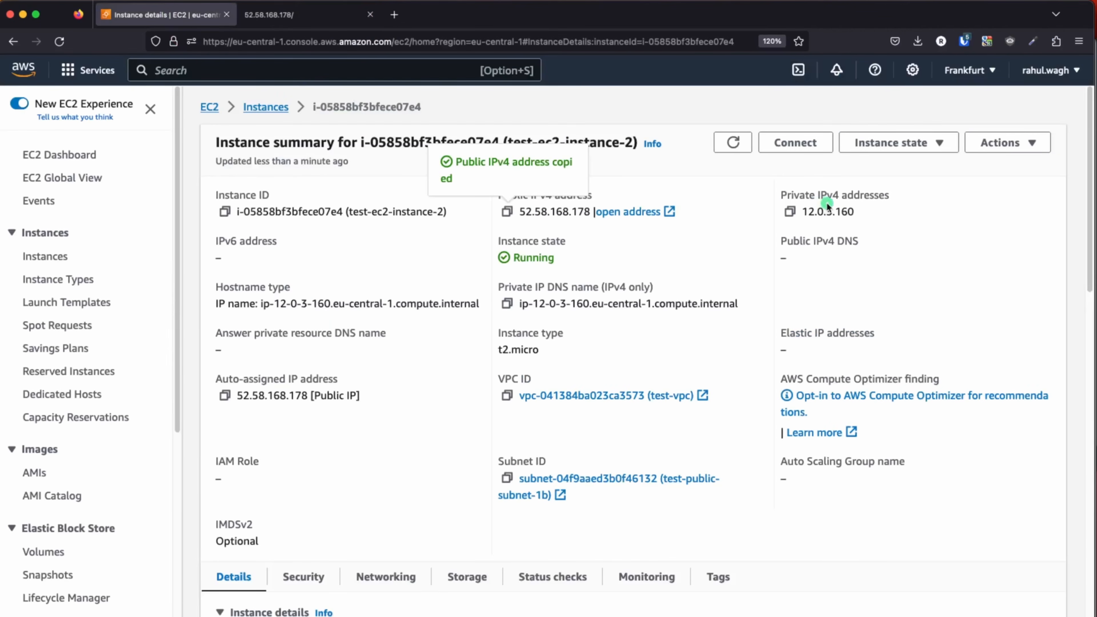
drag(865, 215, 806, 211)
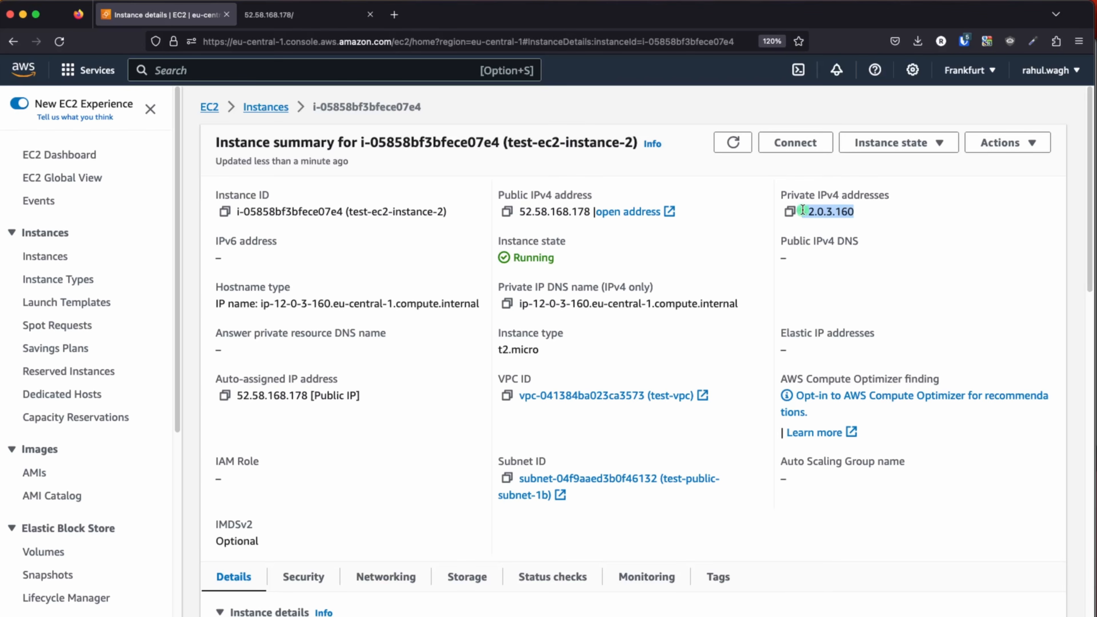
drag(803, 210, 800, 211)
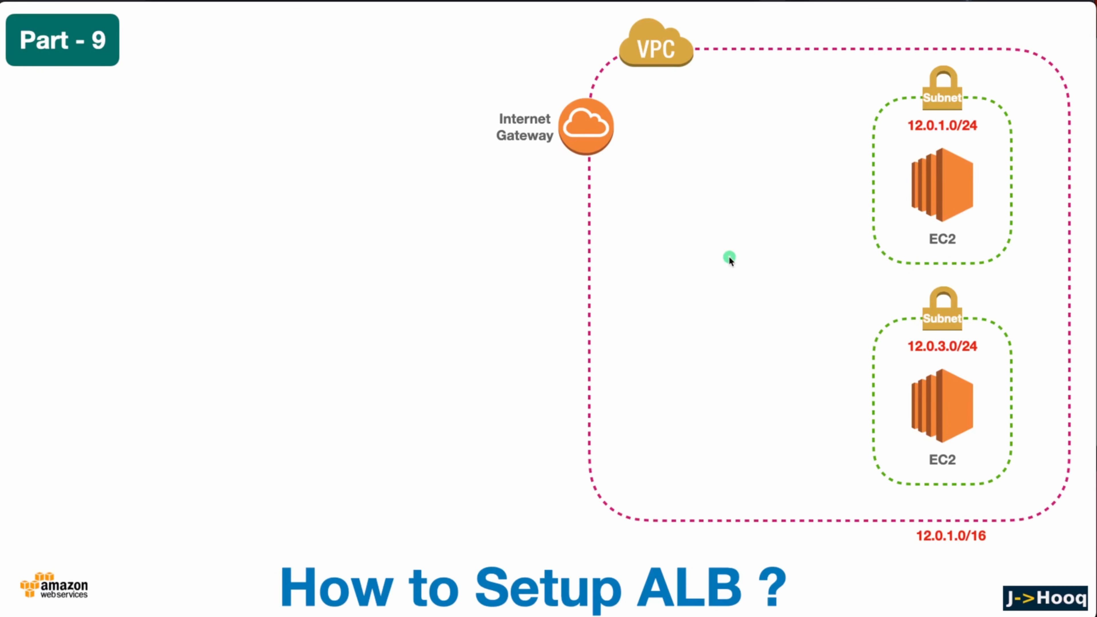
key(Right)
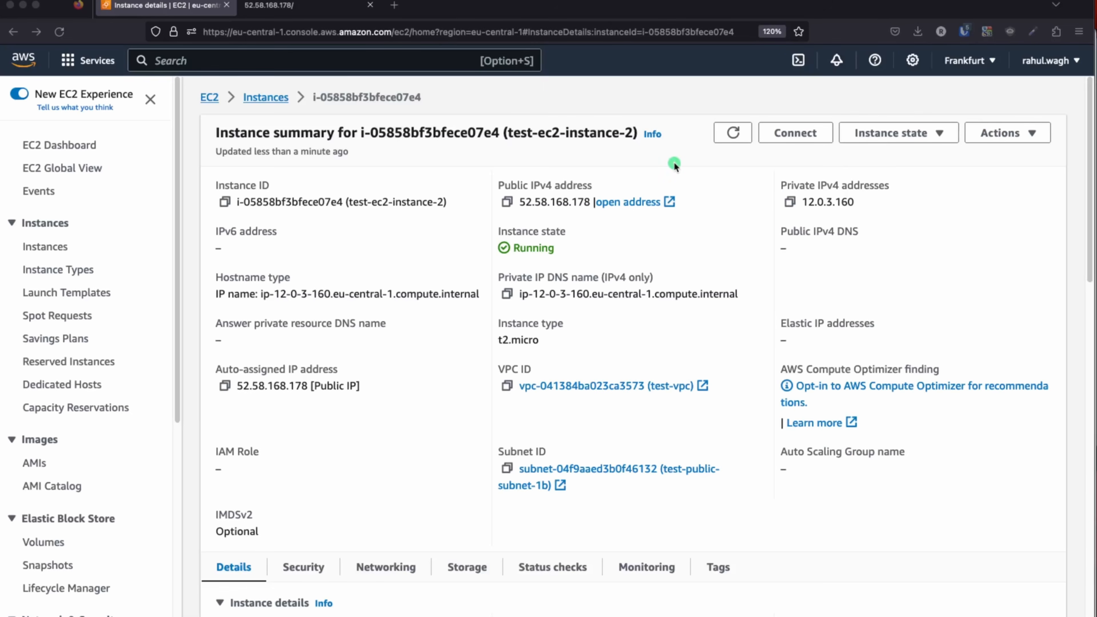
click(674, 164)
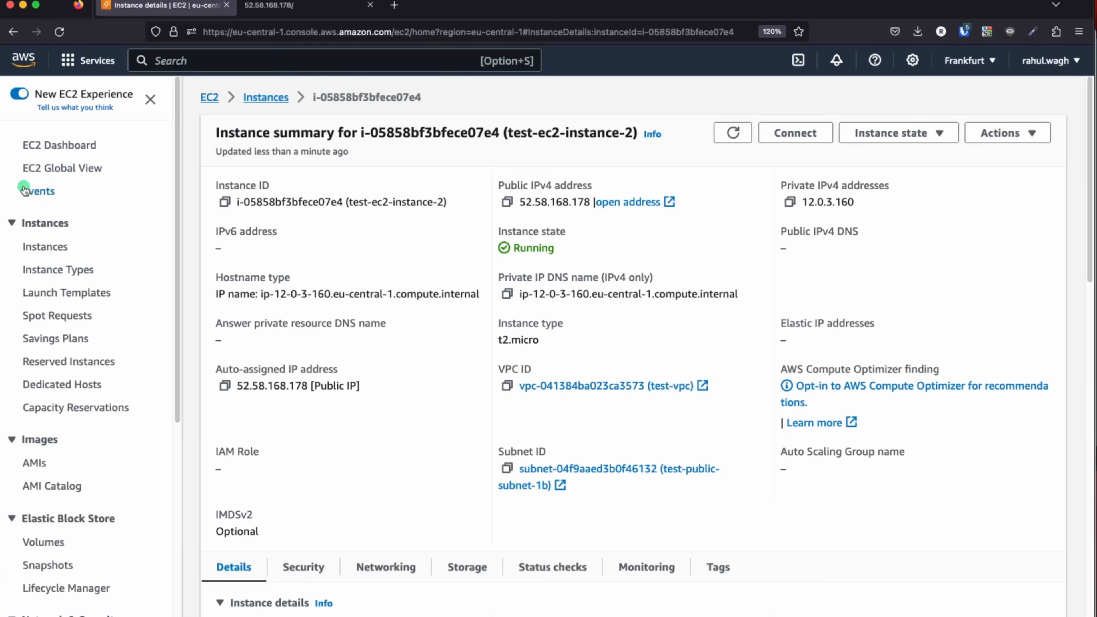
- Go to the EC2 target groups and start creating a new target group
click(61, 145)
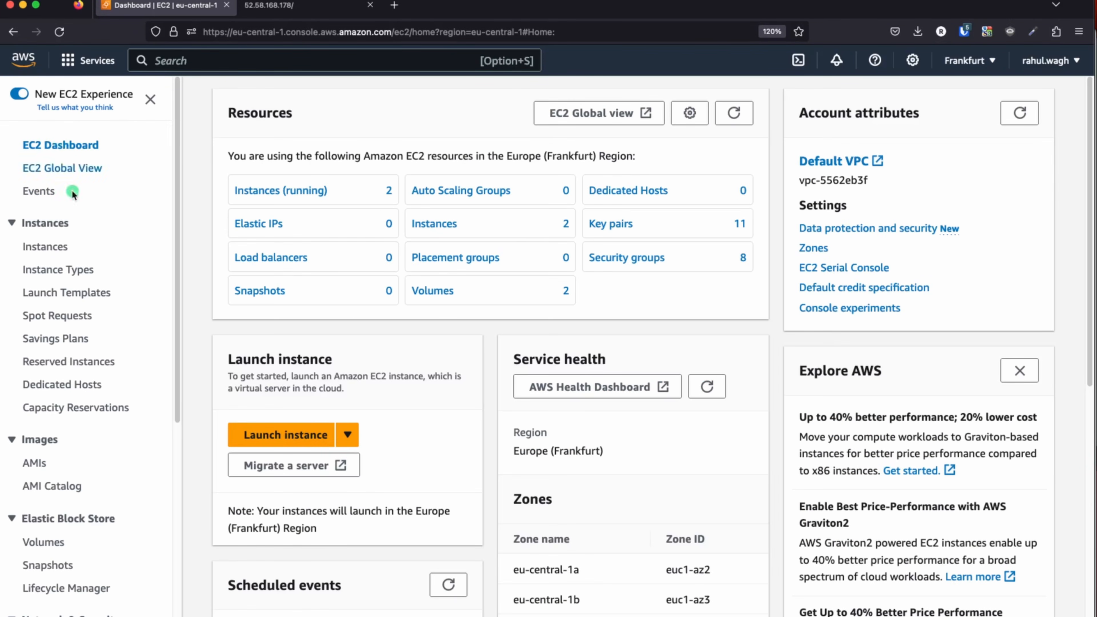
scroll(81, 221, down, 5)
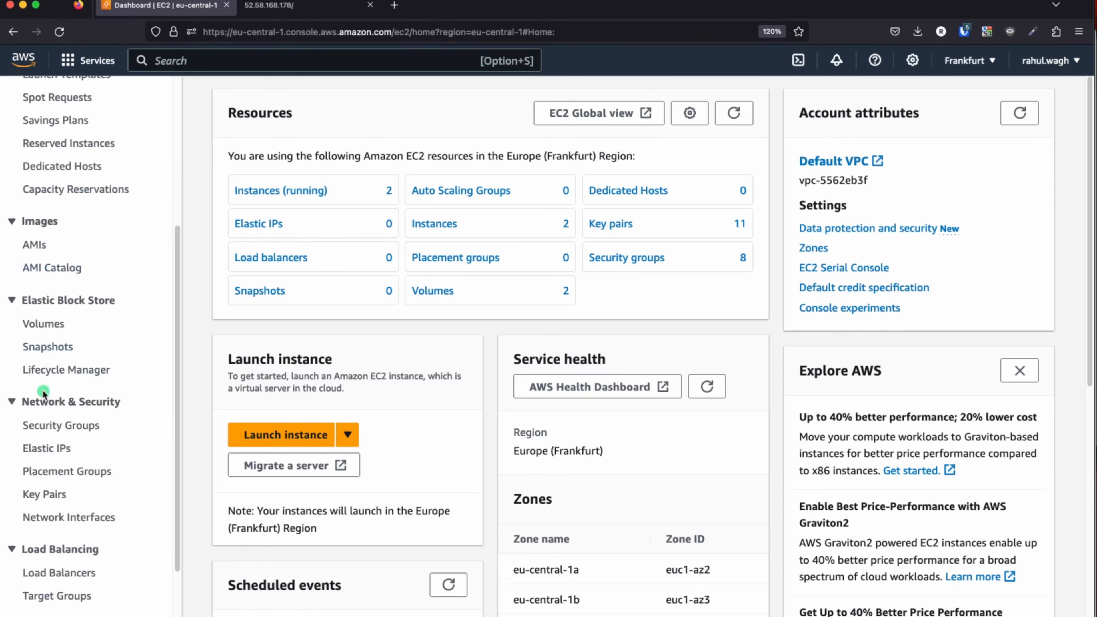
scroll(37, 497, down, 2)
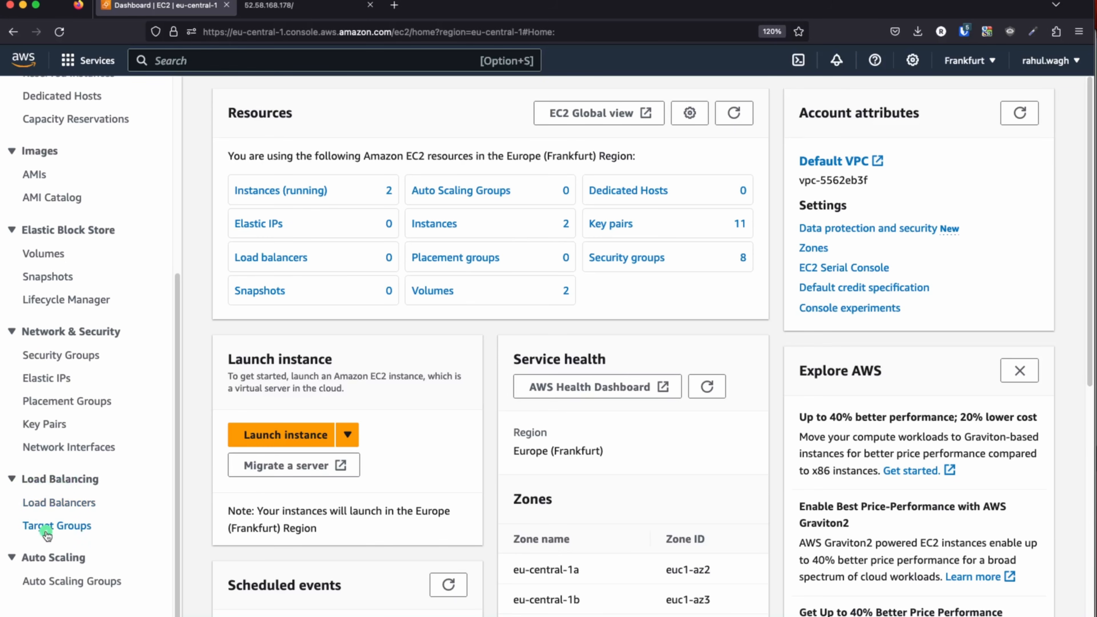
click(47, 534)
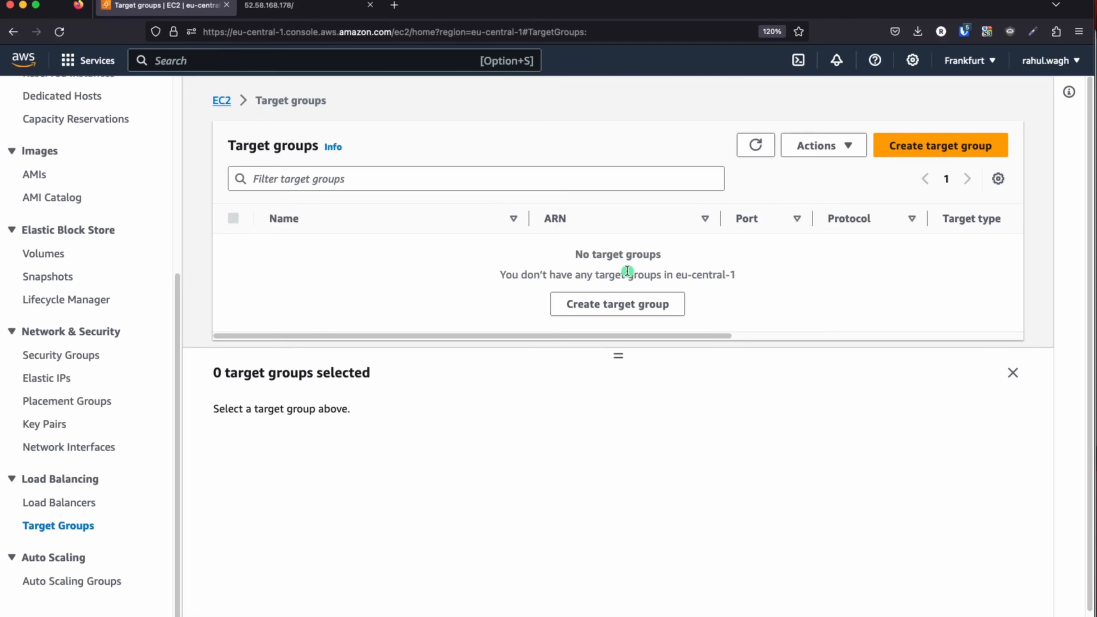
click(912, 145)
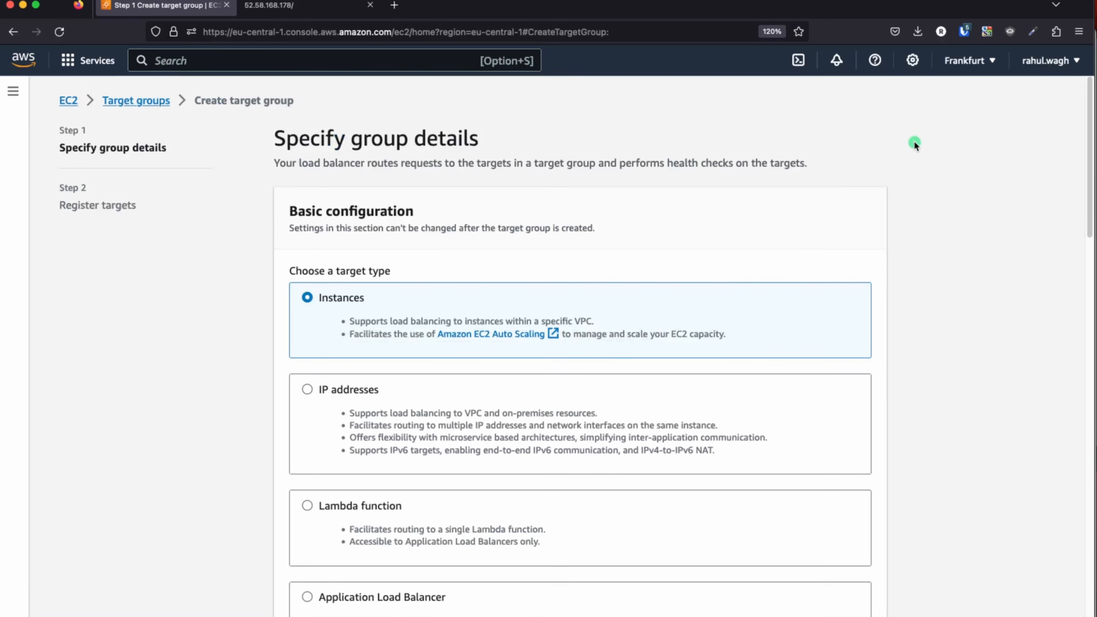
- Keep Instances as the target type and name the target group test-ec2-alb-demo-tg
scroll(461, 284, down, 2)
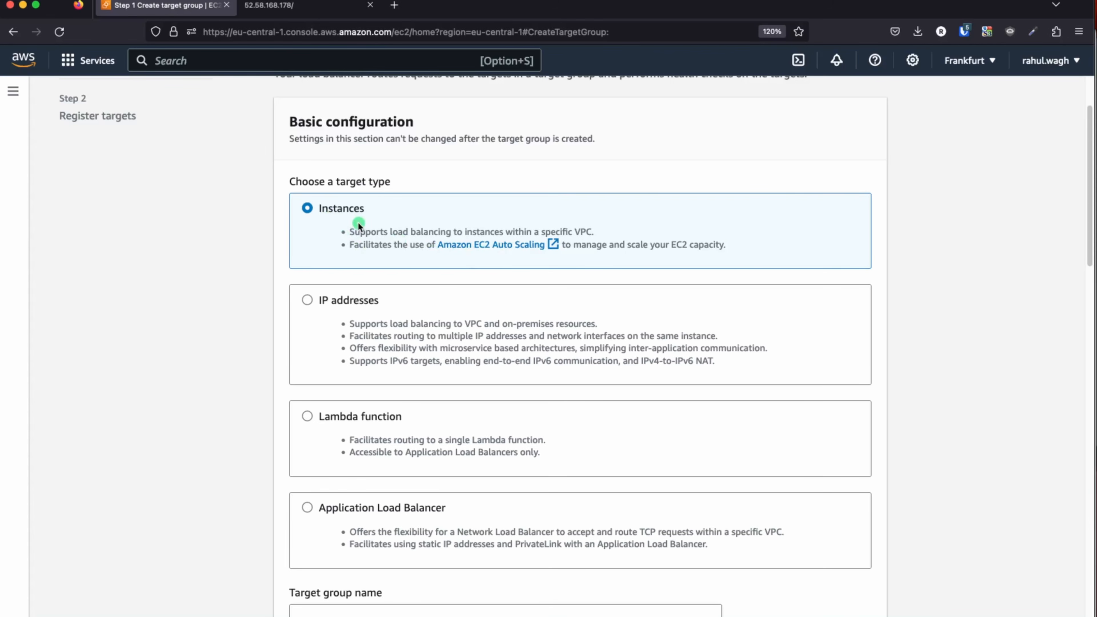
scroll(328, 210, down, 10)
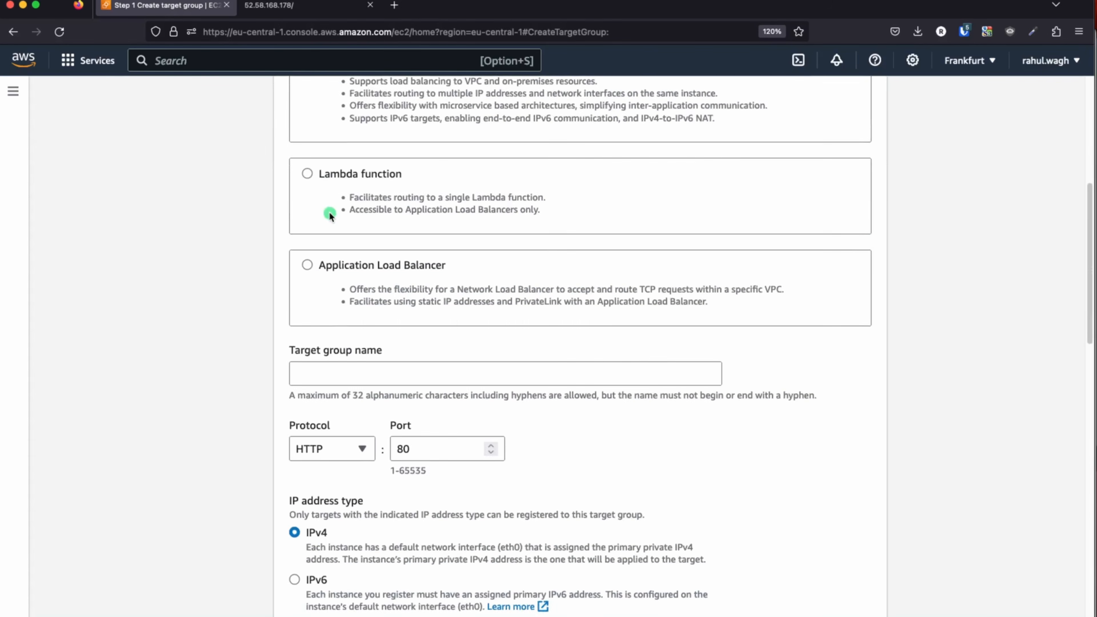
scroll(330, 216, up, 1)
click(323, 199)
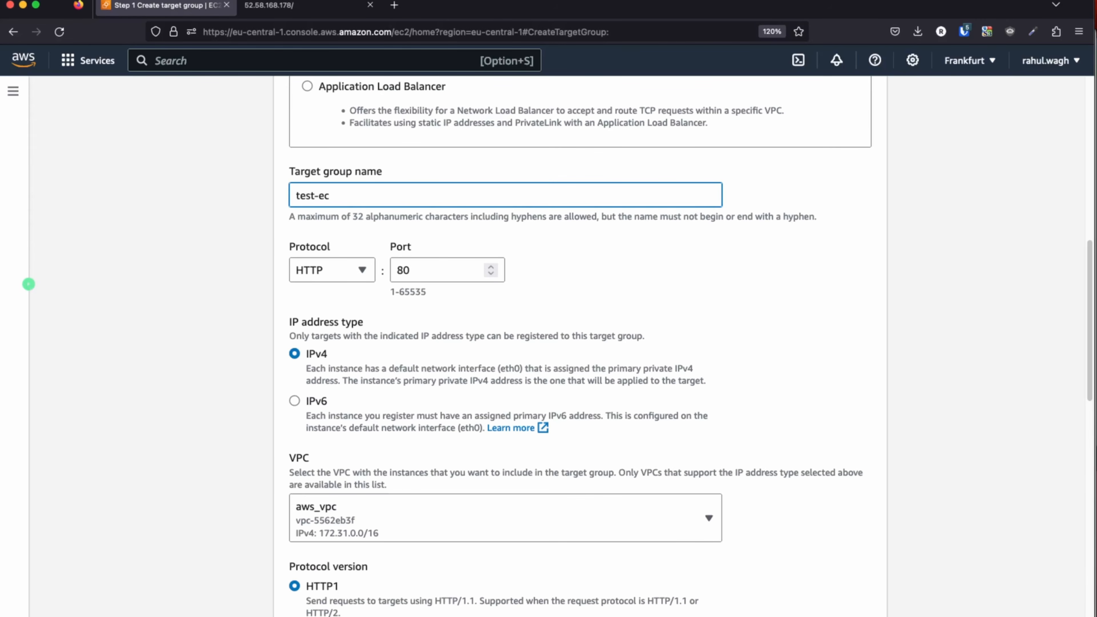
text(test-ec2-alb-demo-tg)
scroll(385, 272, down, 2)
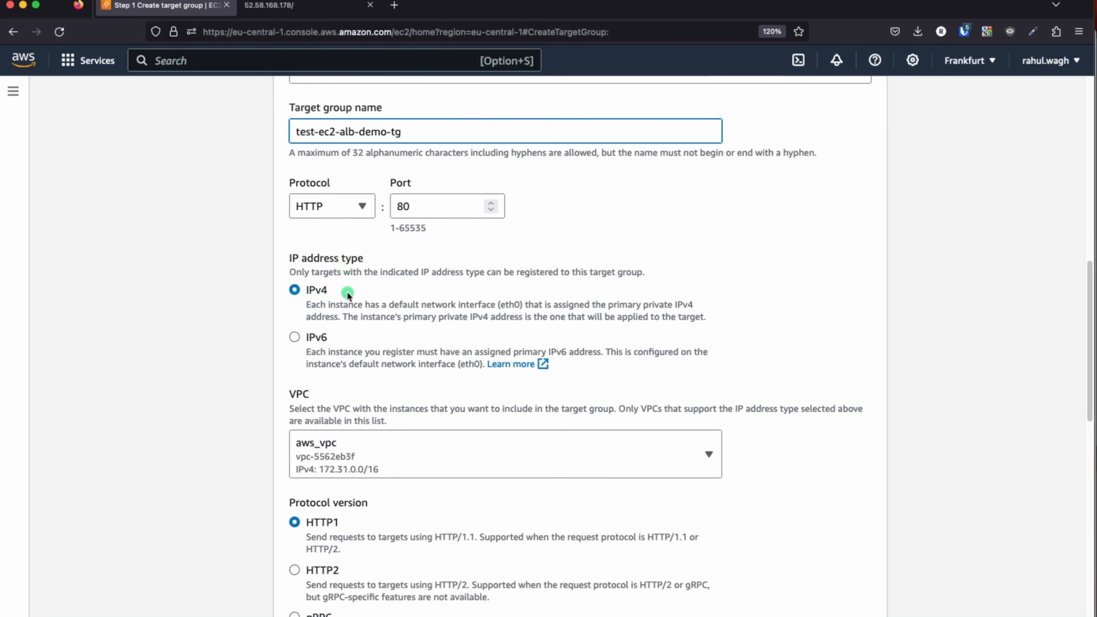
- Choose test-vpc as the target group's VPC, keeping IPv4 and HTTP1, and continue to the health check settings
scroll(360, 300, down, 4)
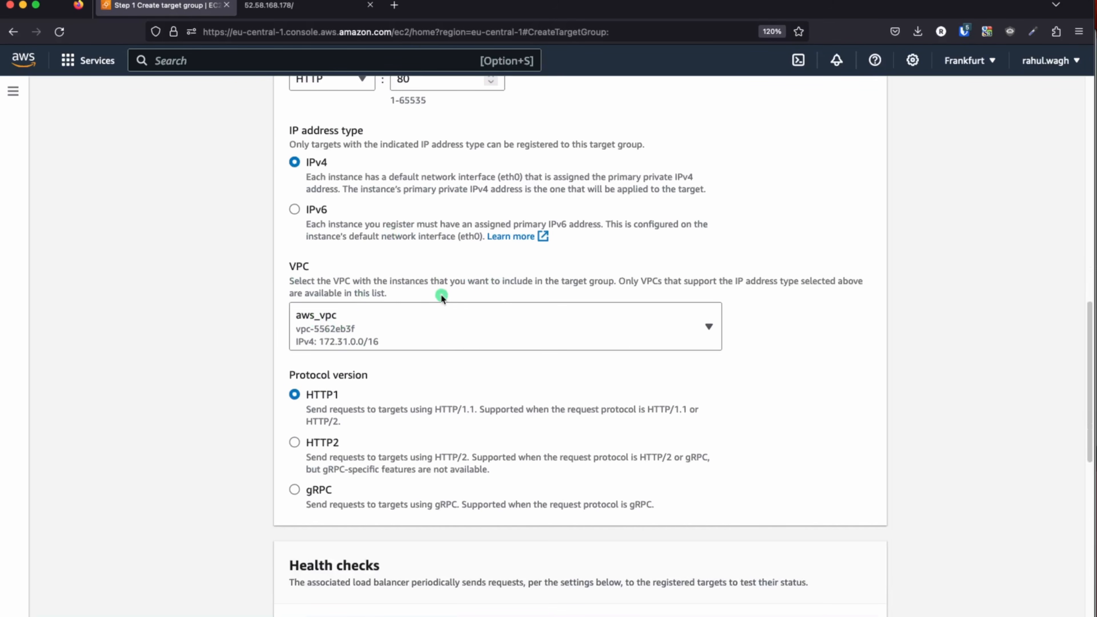
click(428, 336)
click(347, 412)
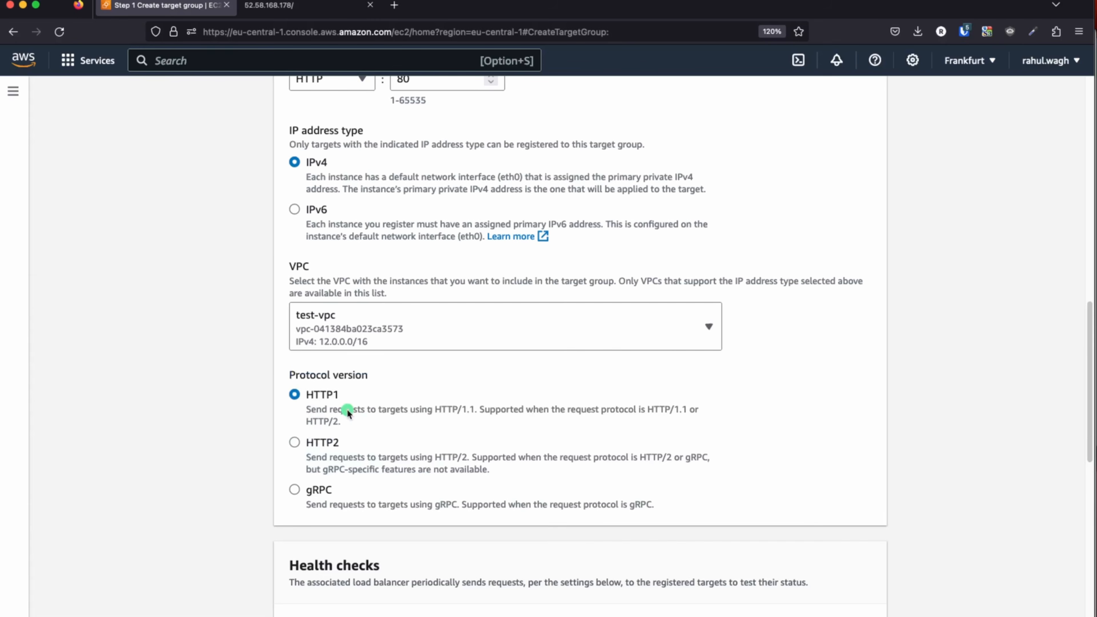
scroll(347, 410, down, 4)
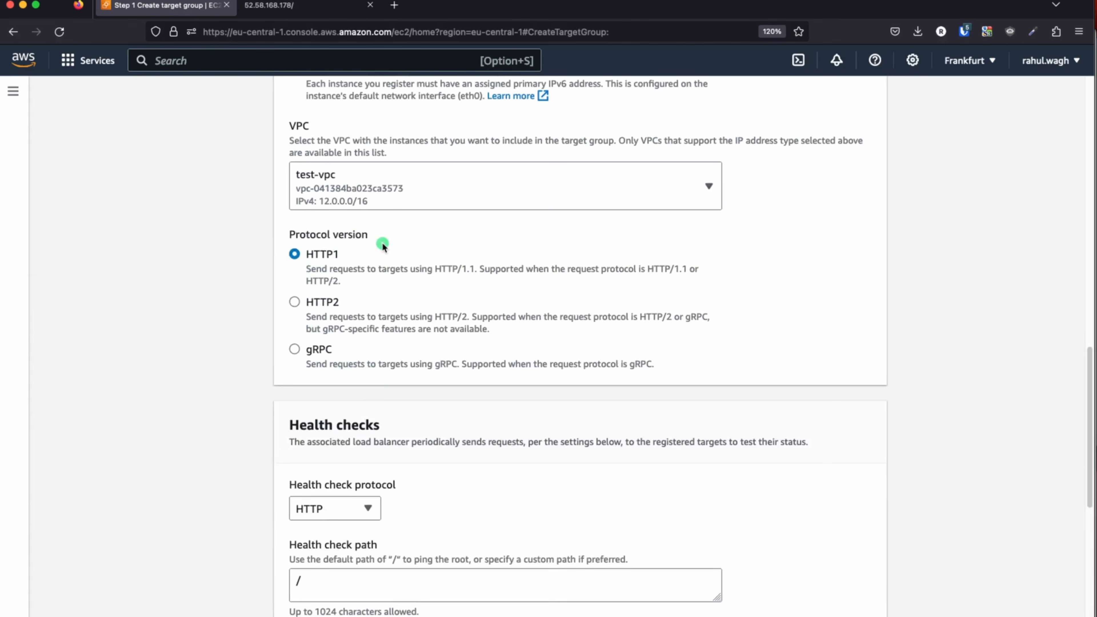
scroll(374, 271, down, 5)
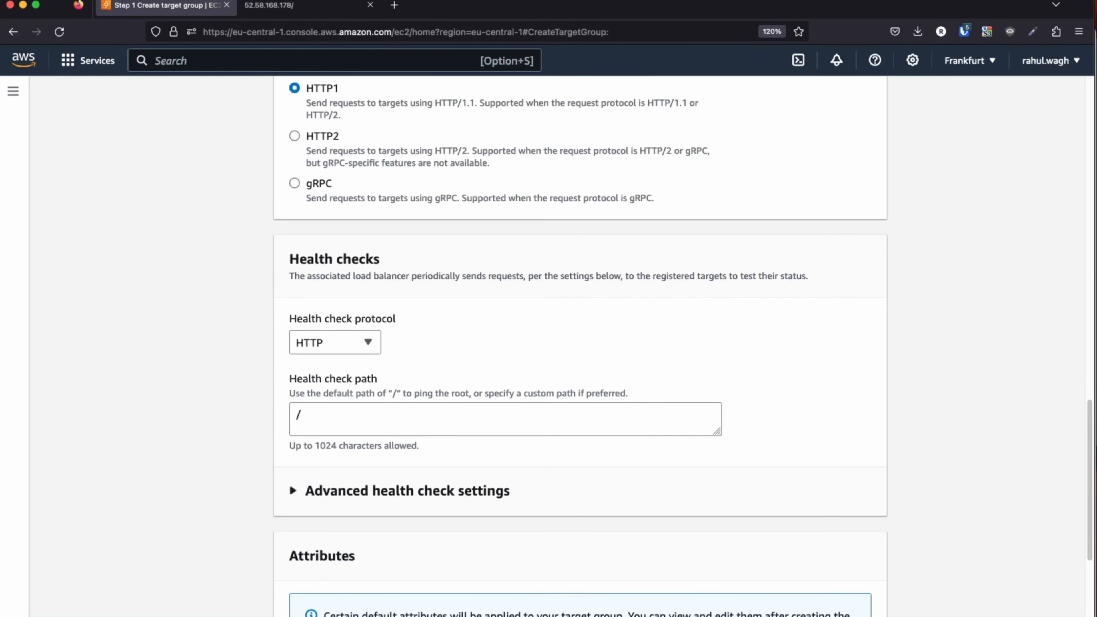
- Reload the second instance's Server Details page at its root address to check the health check path
click(279, 7)
click(284, 30)
click(283, 30)
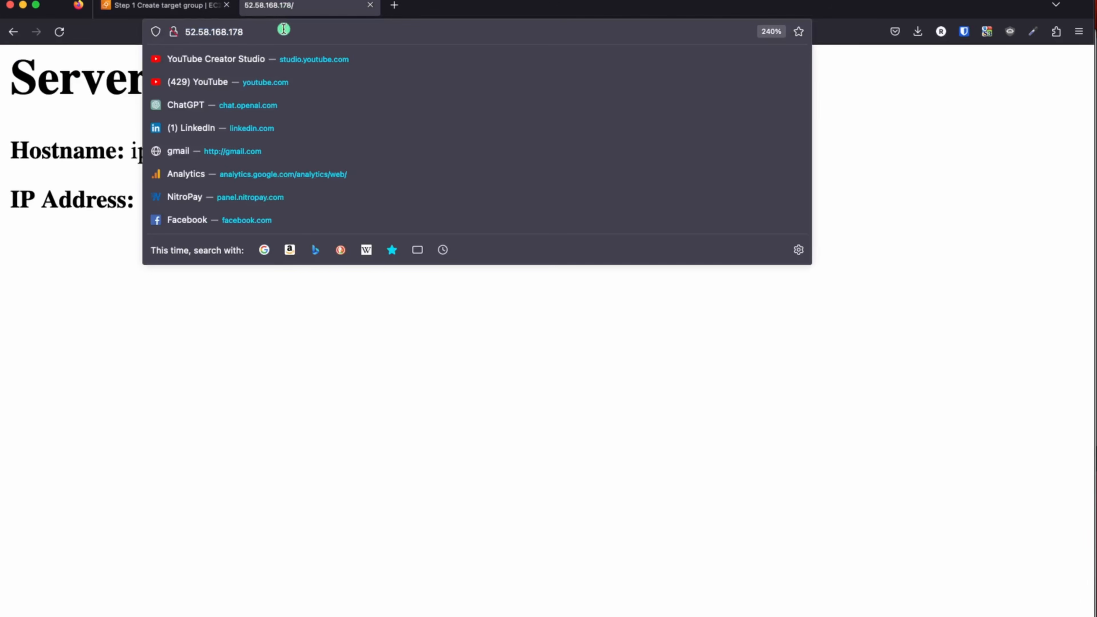
key(Return)
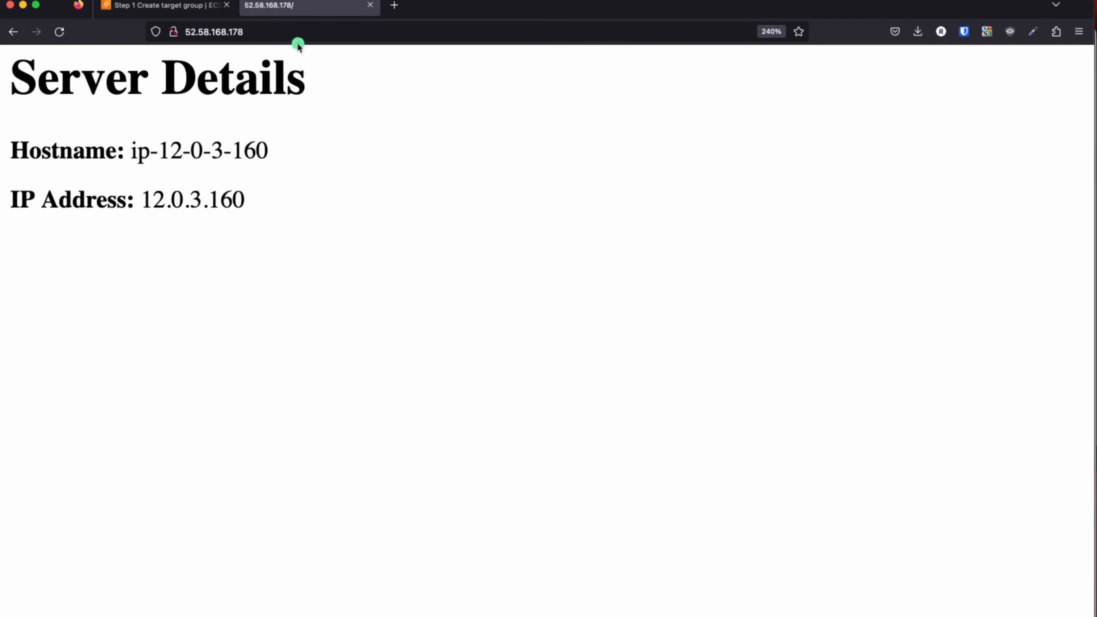
- Append /path to the server address as a custom path example, remove it again, and return to the target group form
click(262, 32)
click(263, 33)
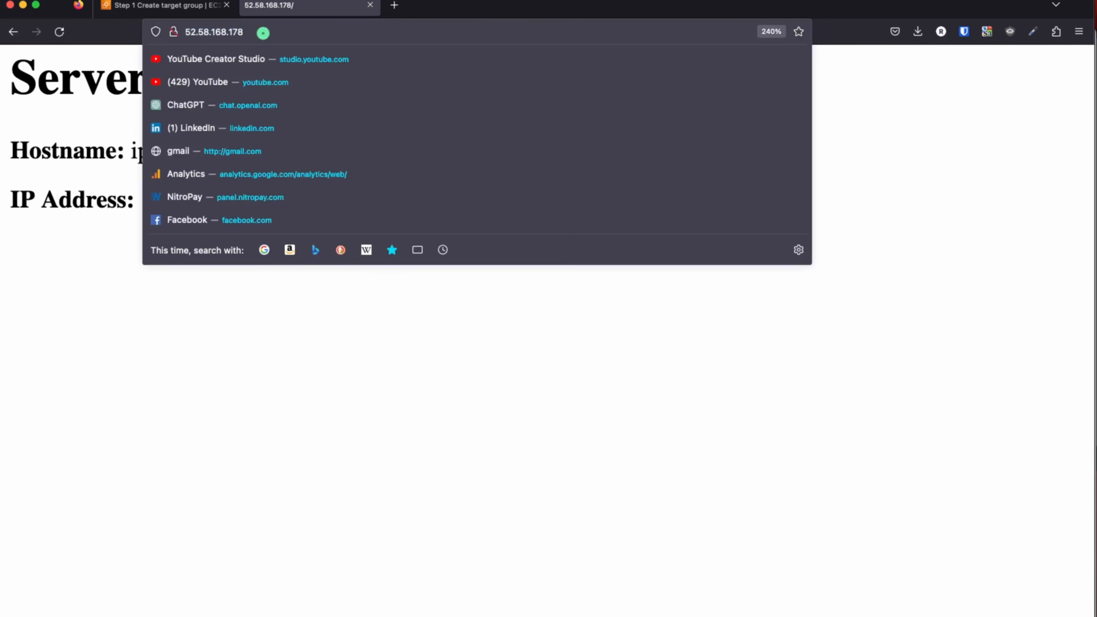
text(/path)
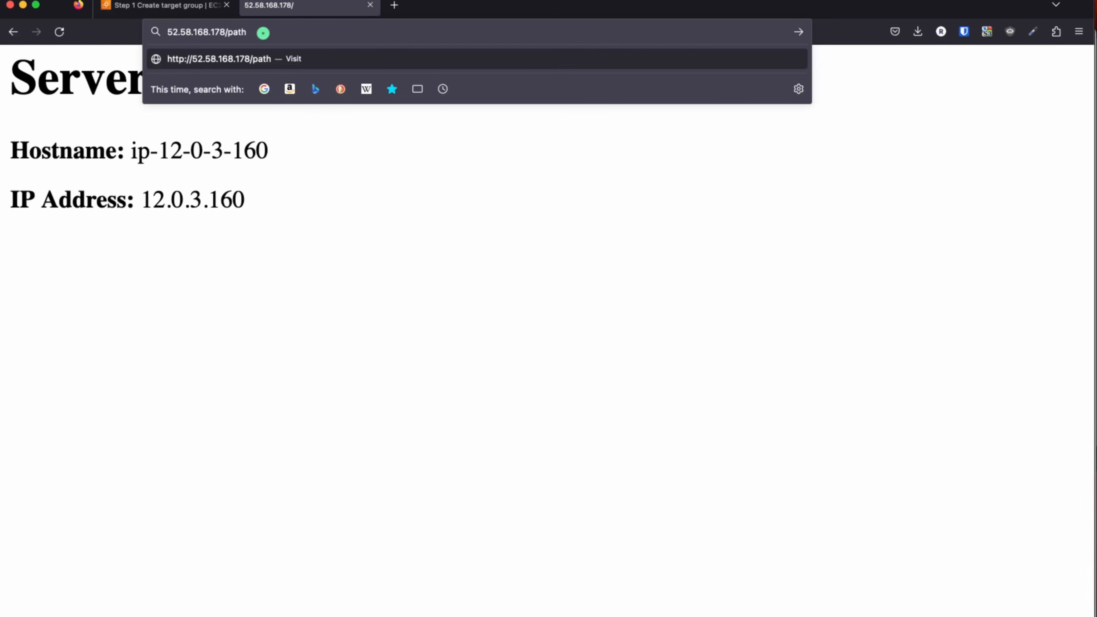
key(BackSpace)
key(BackSpace)
key(BackSpace)
key(BackSpace)
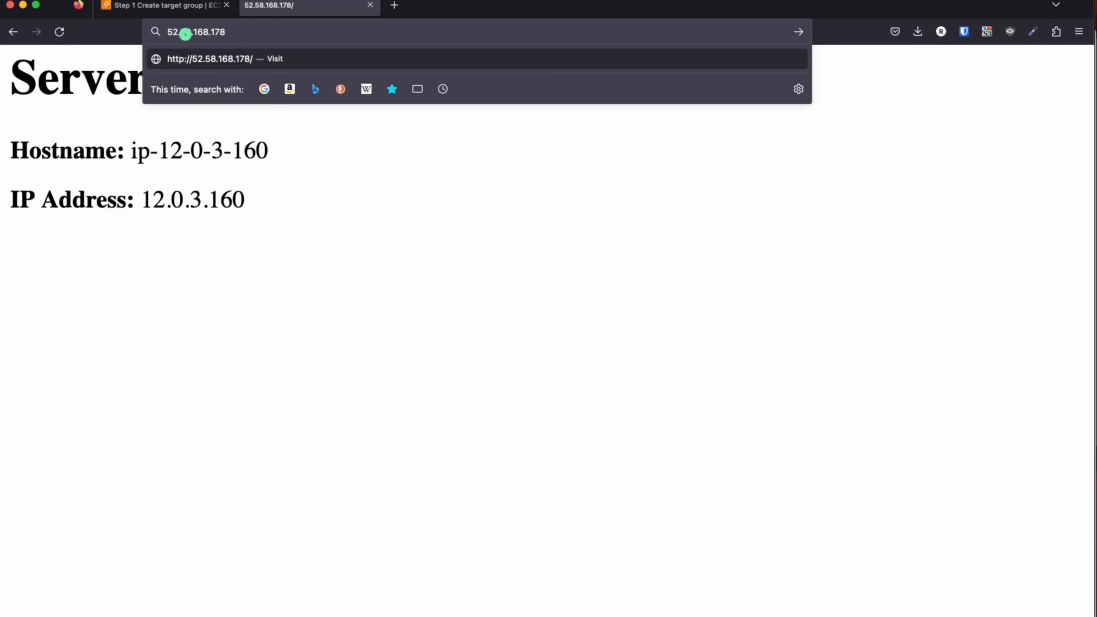
click(339, 221)
click(158, 6)
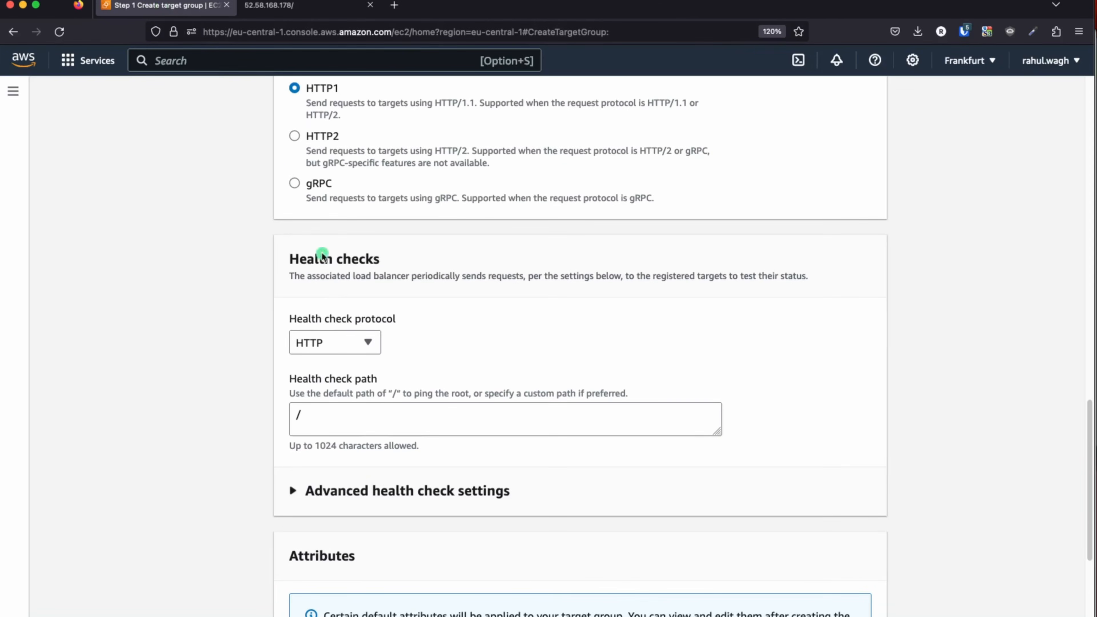
- Expand the advanced health check settings, review the thresholds, timeout, interval and success codes, and collapse them again
scroll(328, 281, down, 4)
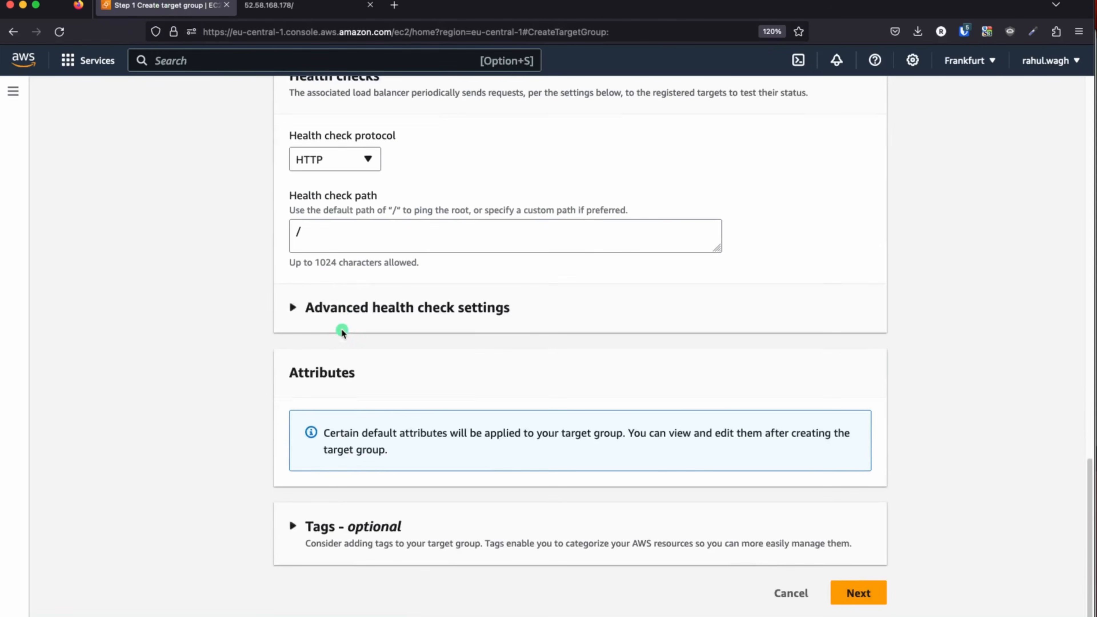
click(498, 308)
scroll(465, 405, down, 6)
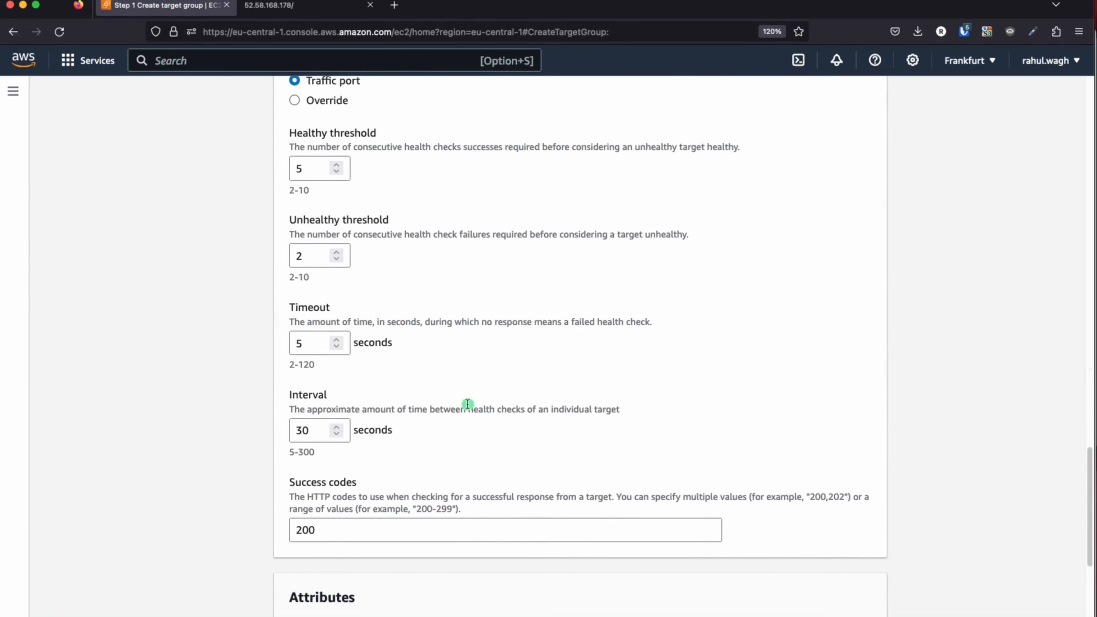
scroll(466, 407, up, 4)
click(389, 188)
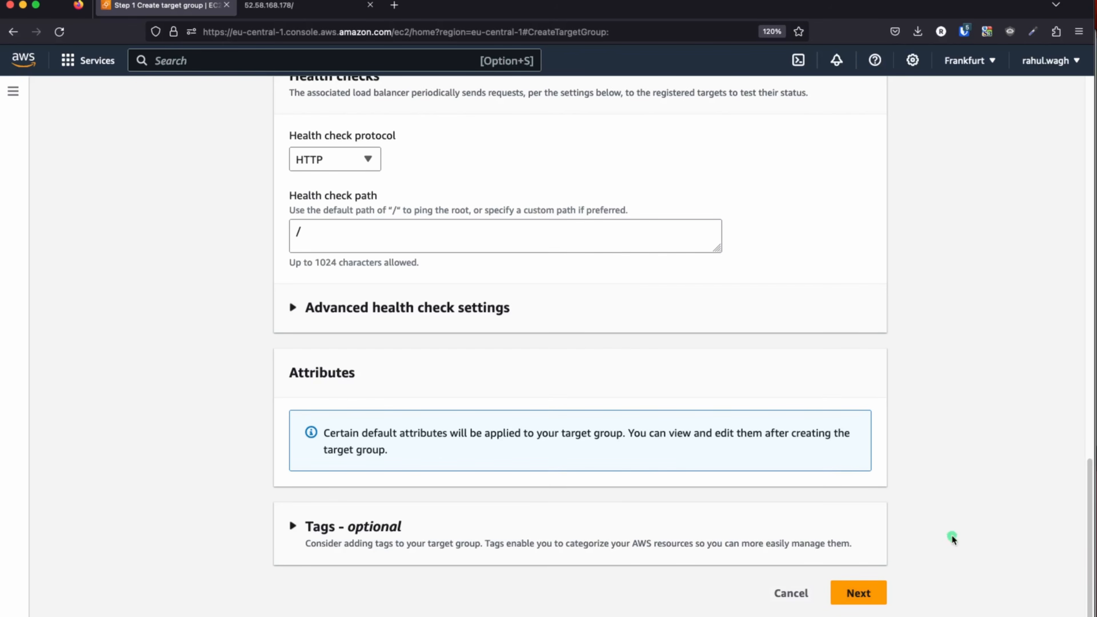
- Proceed to registering targets and include test-ec2-instance-1 and test-ec2-instance-2 as pending on port 80
click(850, 593)
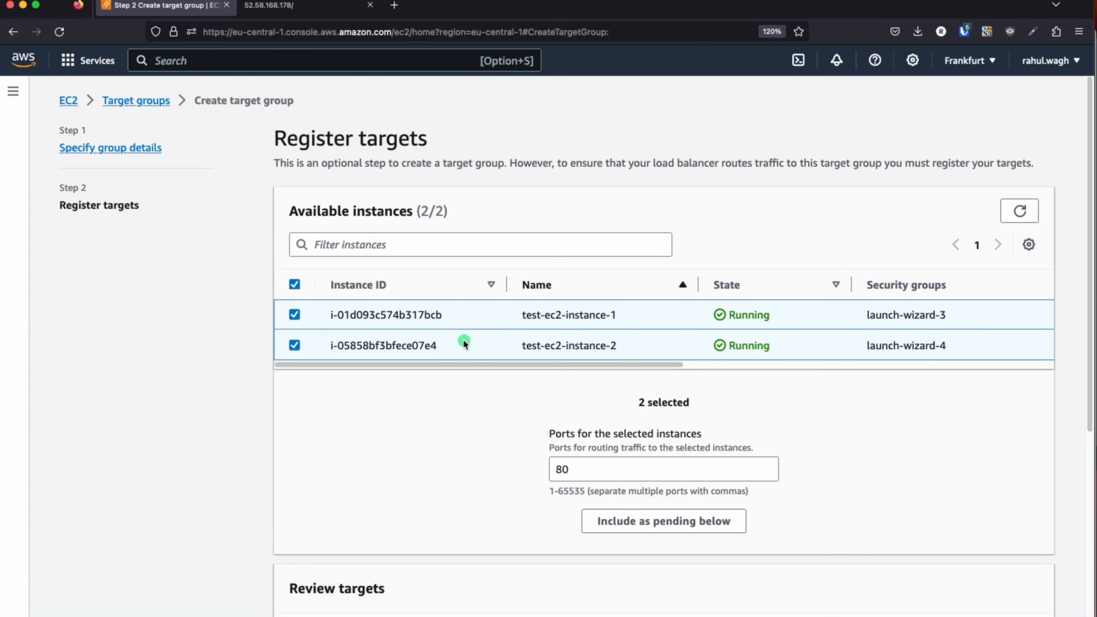
click(295, 286)
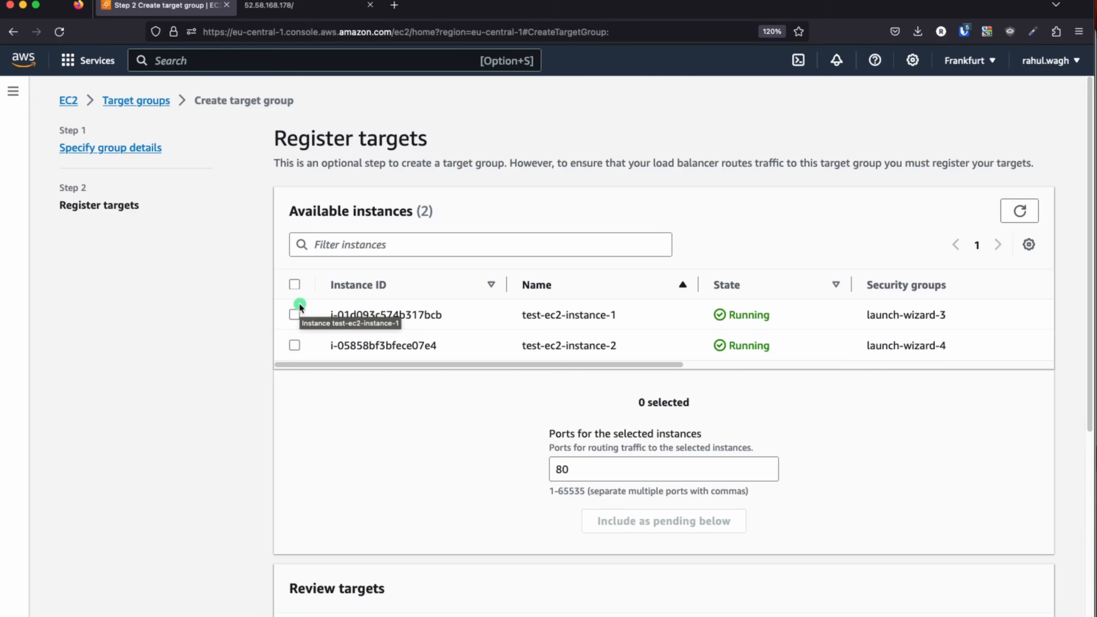
click(295, 284)
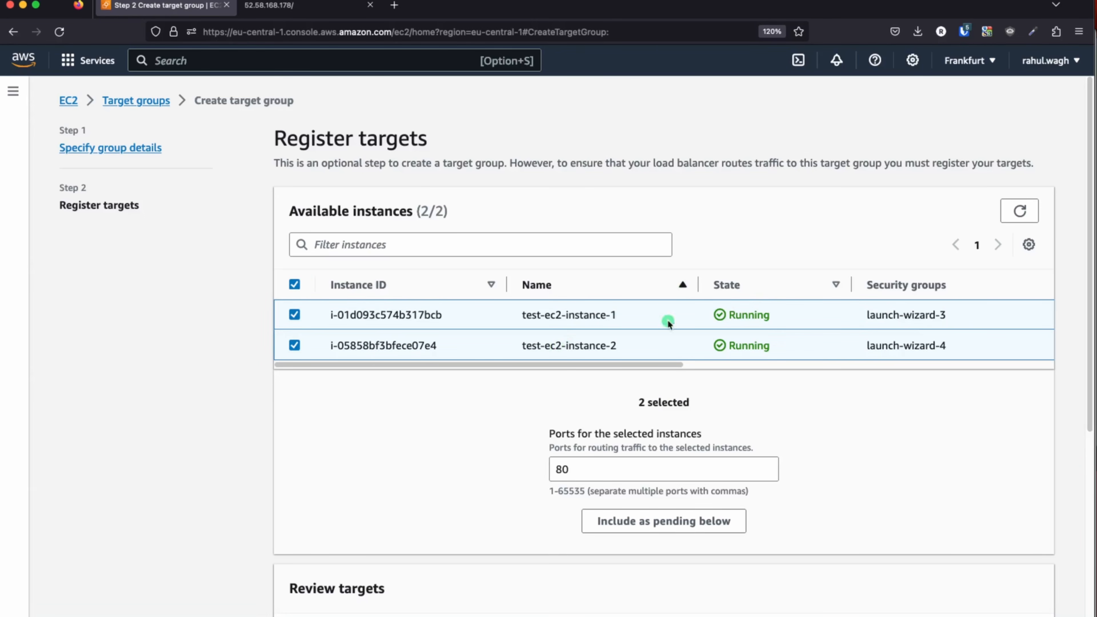
scroll(472, 409, down, 1)
scroll(471, 411, down, 2)
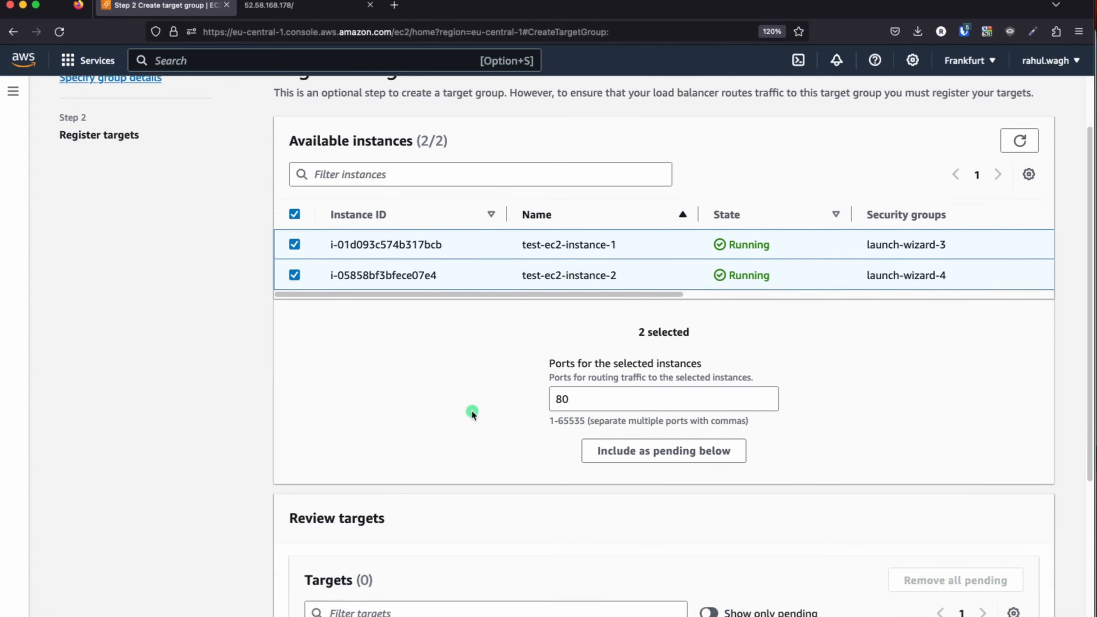
scroll(472, 411, down, 2)
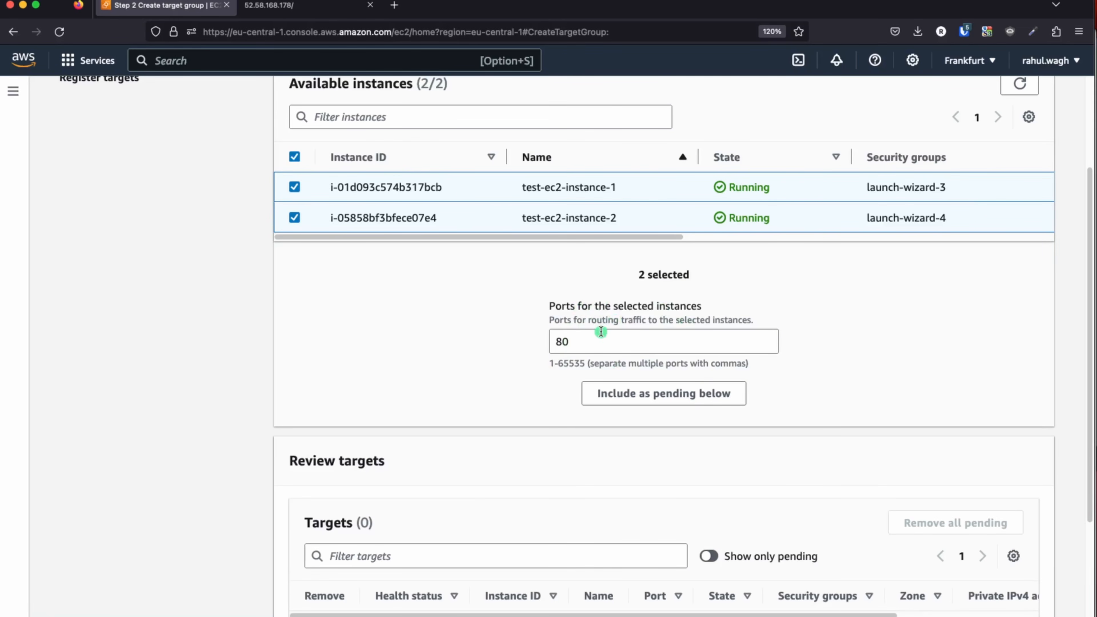
click(613, 396)
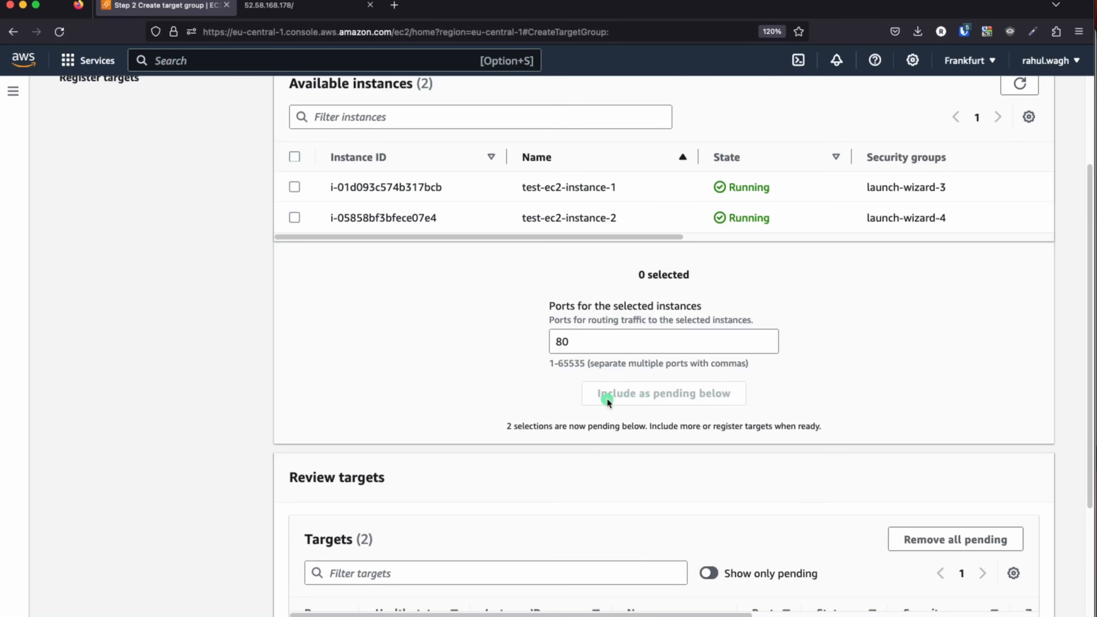
scroll(557, 400, down, 4)
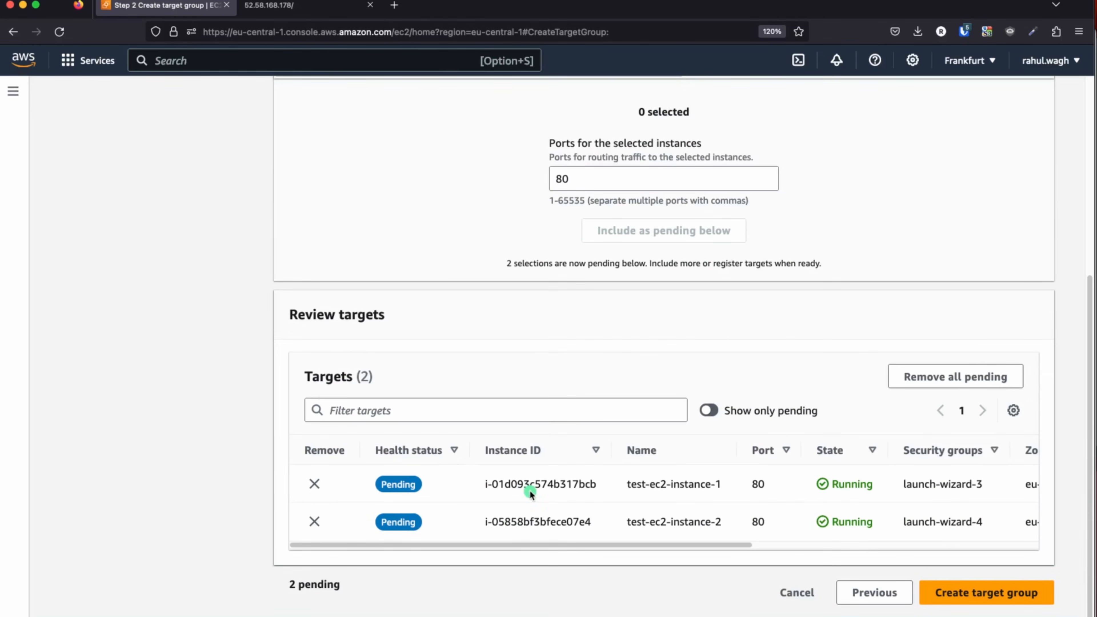
- Create the target group with both pending instances and open the details of test-ec2-alb-demo-tg
click(976, 600)
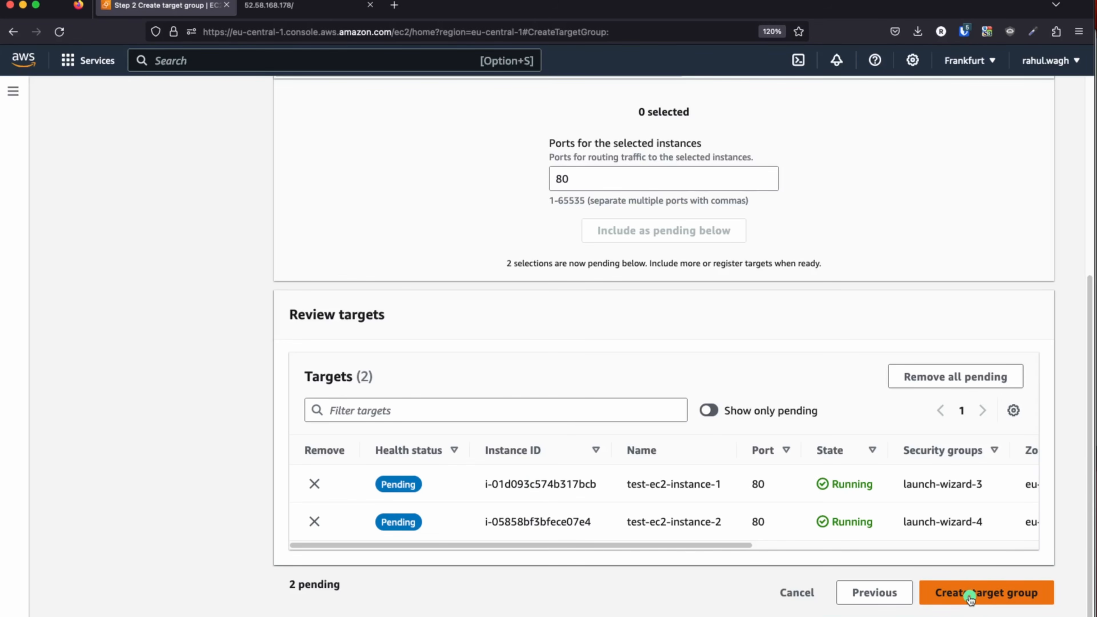
click(970, 599)
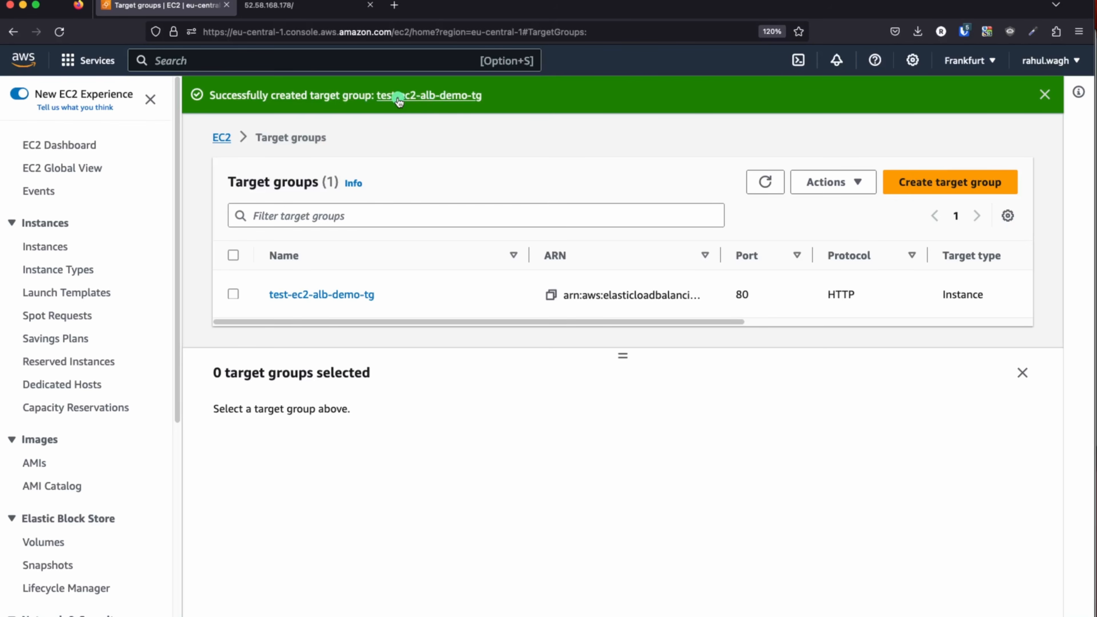
click(409, 96)
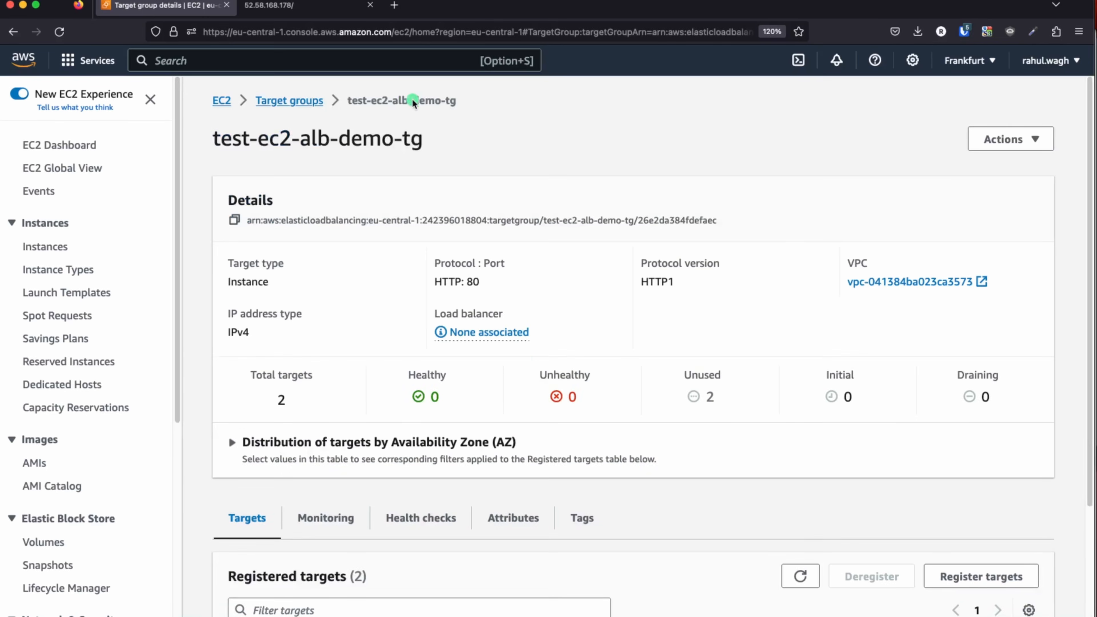
- Check the registered targets, switch to the ALB setup diagram, advance it by one build, and return to the AWS console
scroll(522, 383, down, 3)
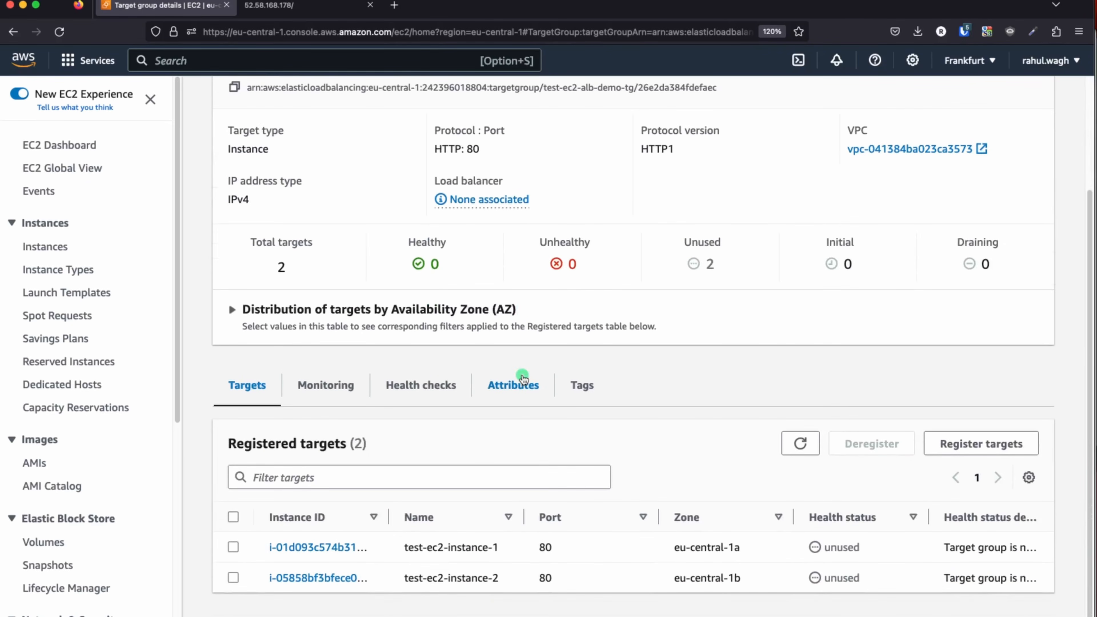
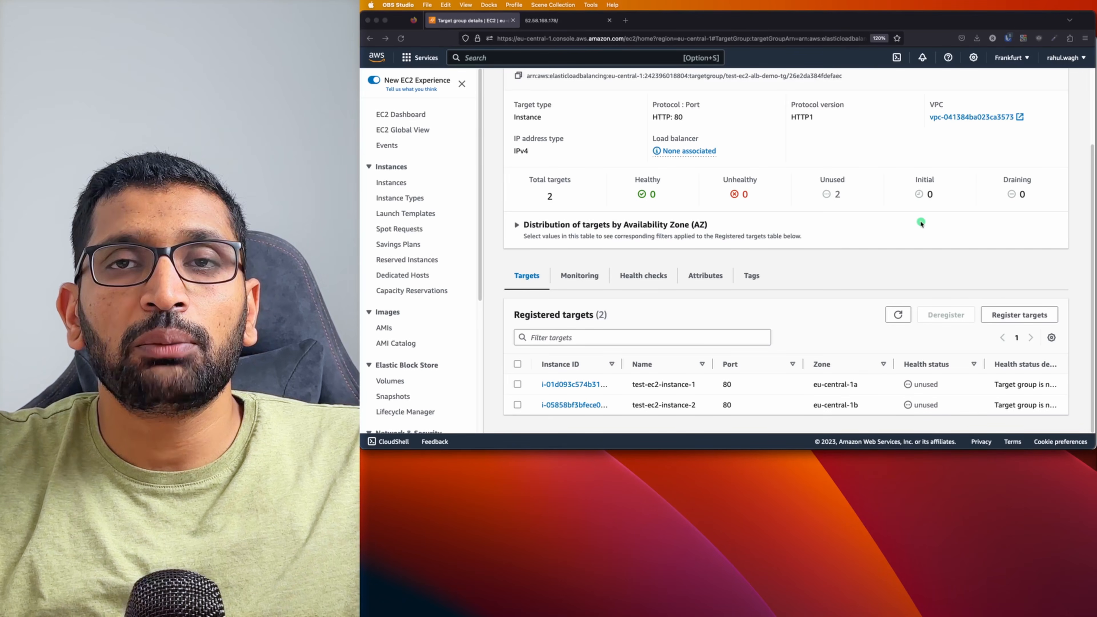
key(super+Tab)
key(super+Tab)
key(super+Tab)
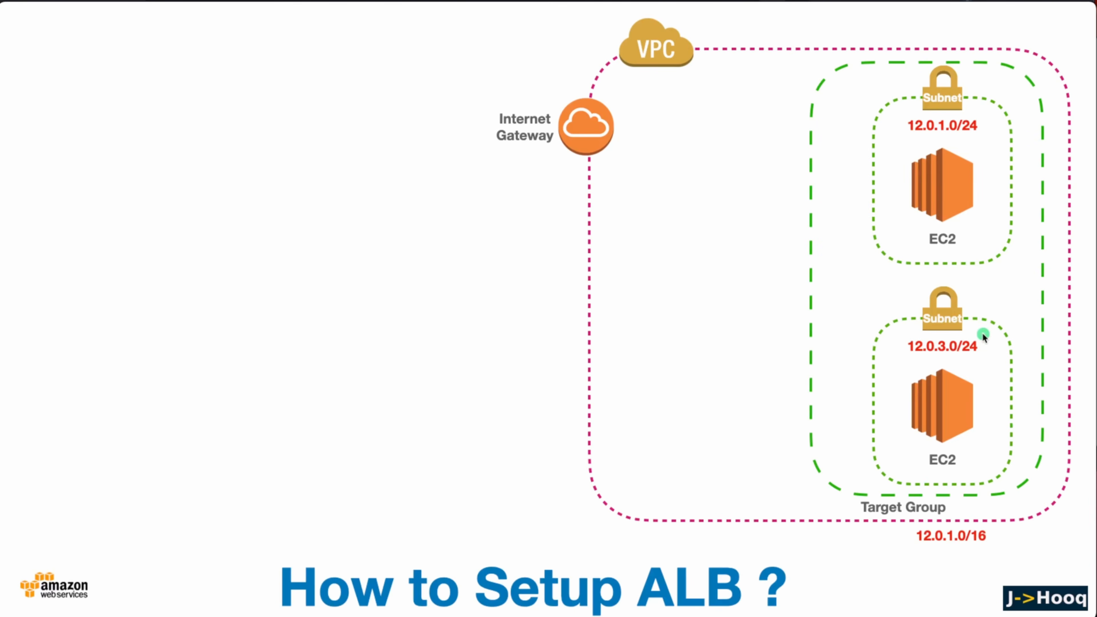
key(Right)
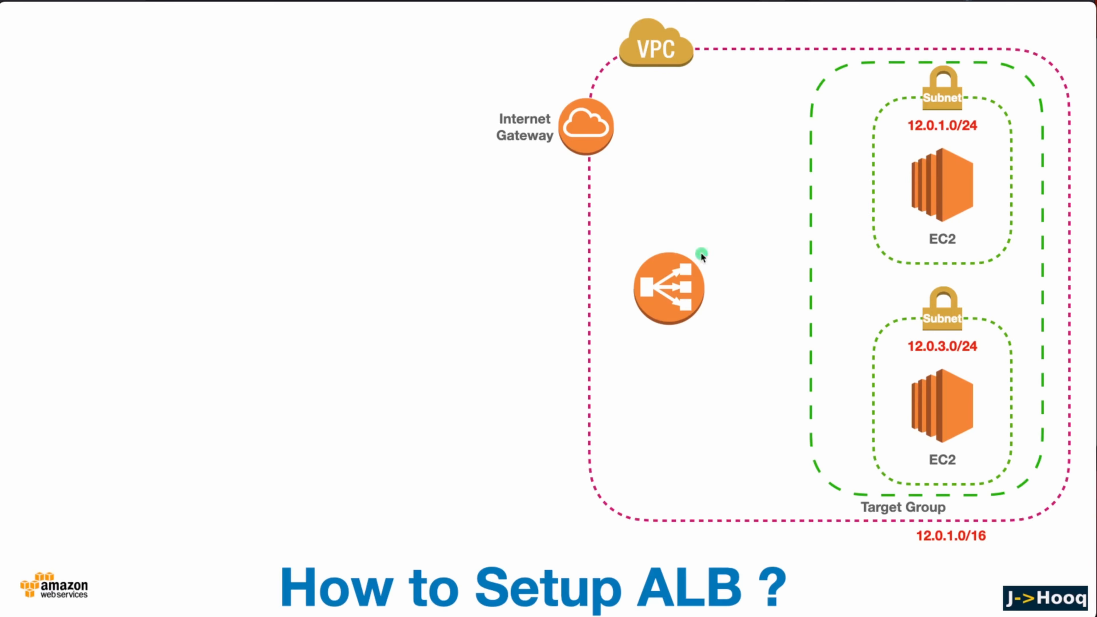
click(630, 1)
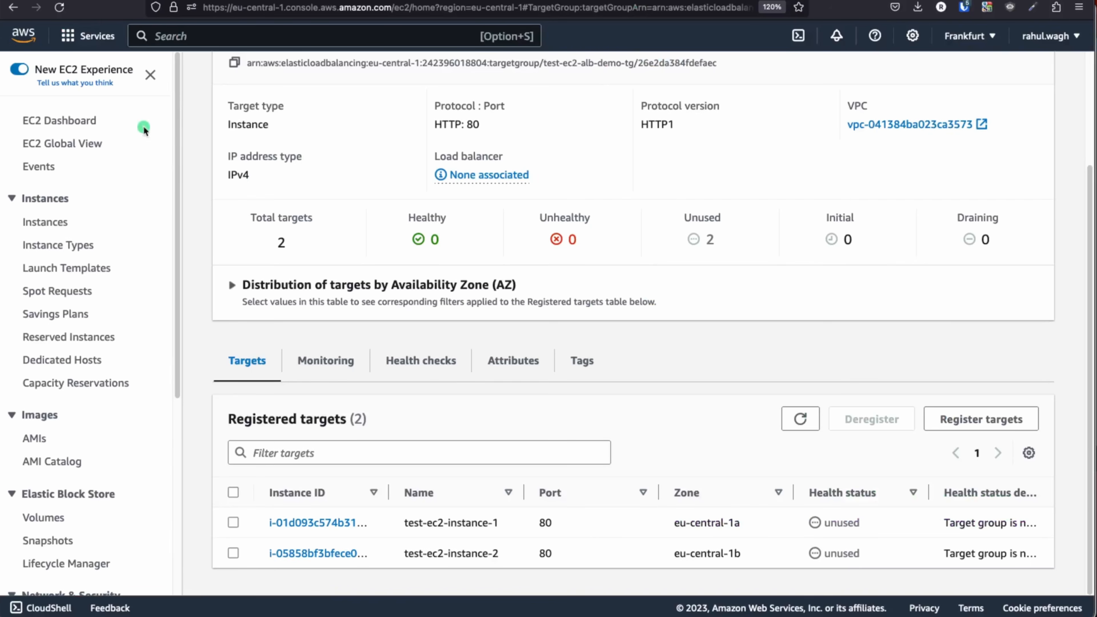
- Go to the EC2 dashboard and open the list of load balancers
click(73, 125)
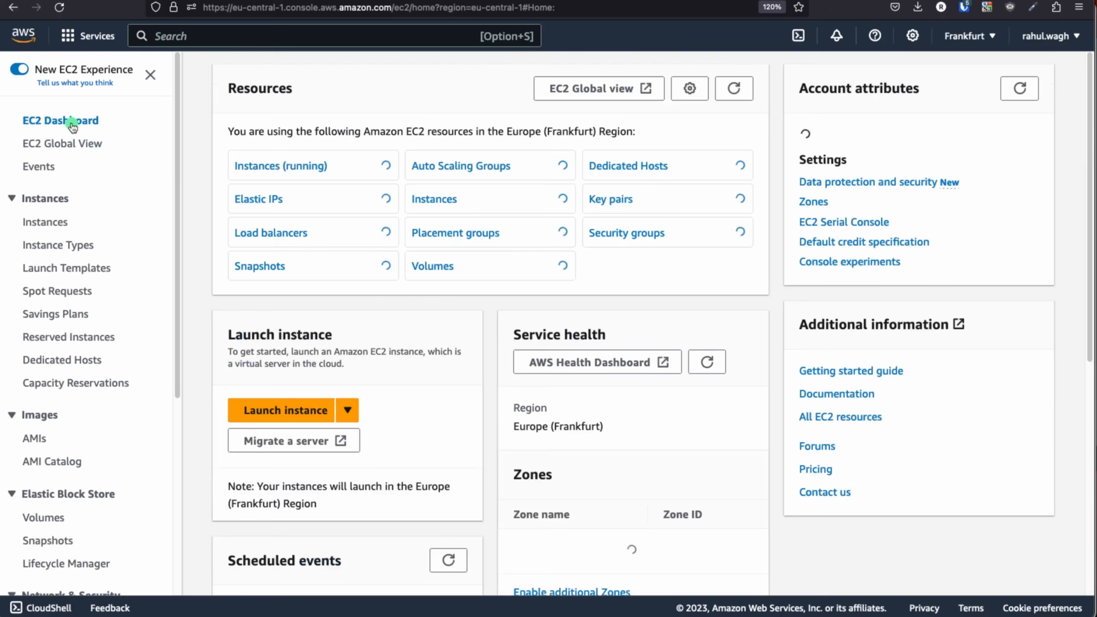
scroll(76, 289, down, 4)
scroll(75, 286, down, 2)
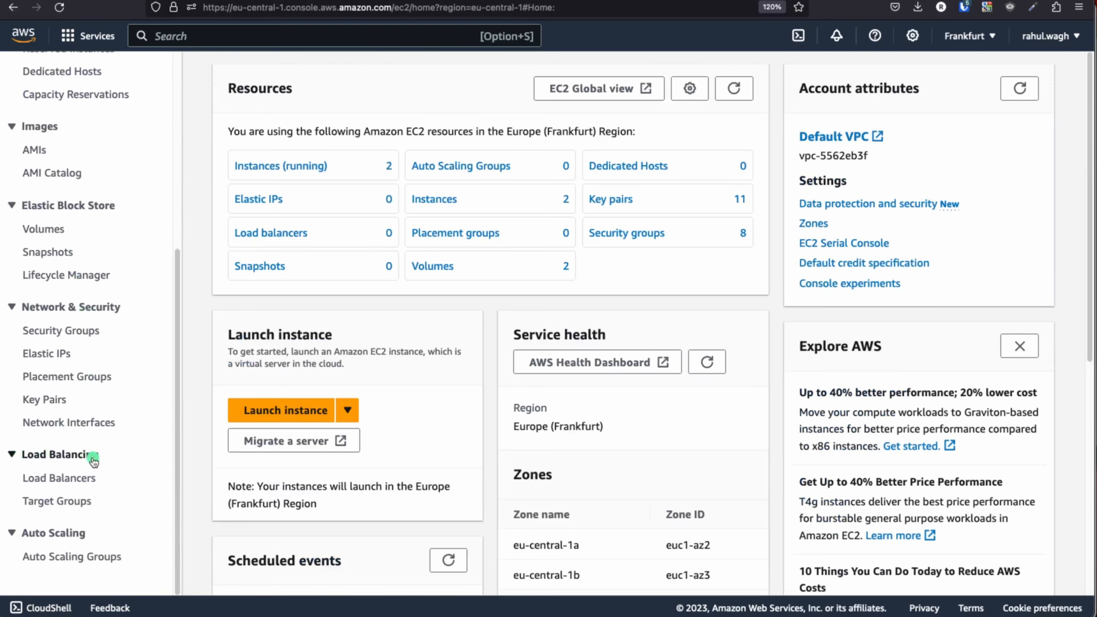
click(54, 478)
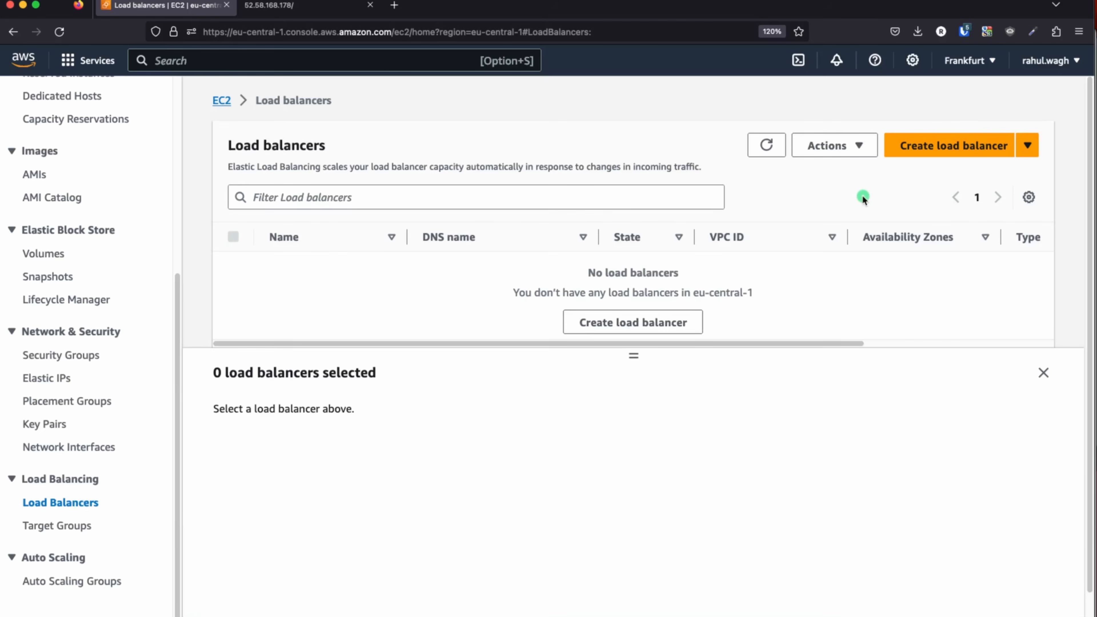
- Start creating a load balancer, compare the available types, and choose Application Load Balancer
click(952, 146)
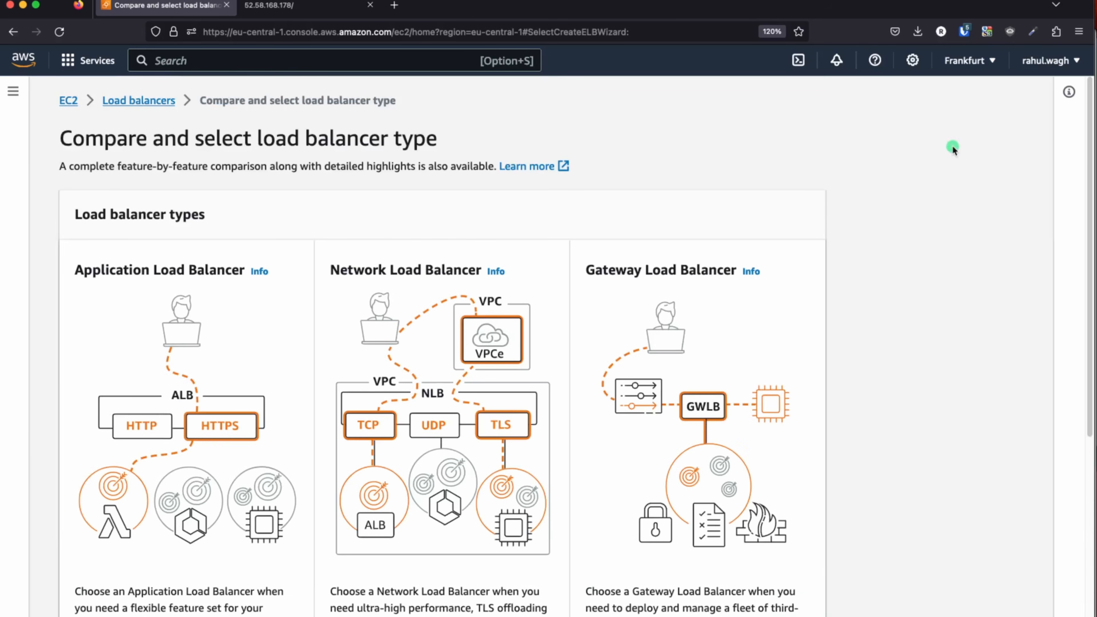
scroll(733, 219, down, 3)
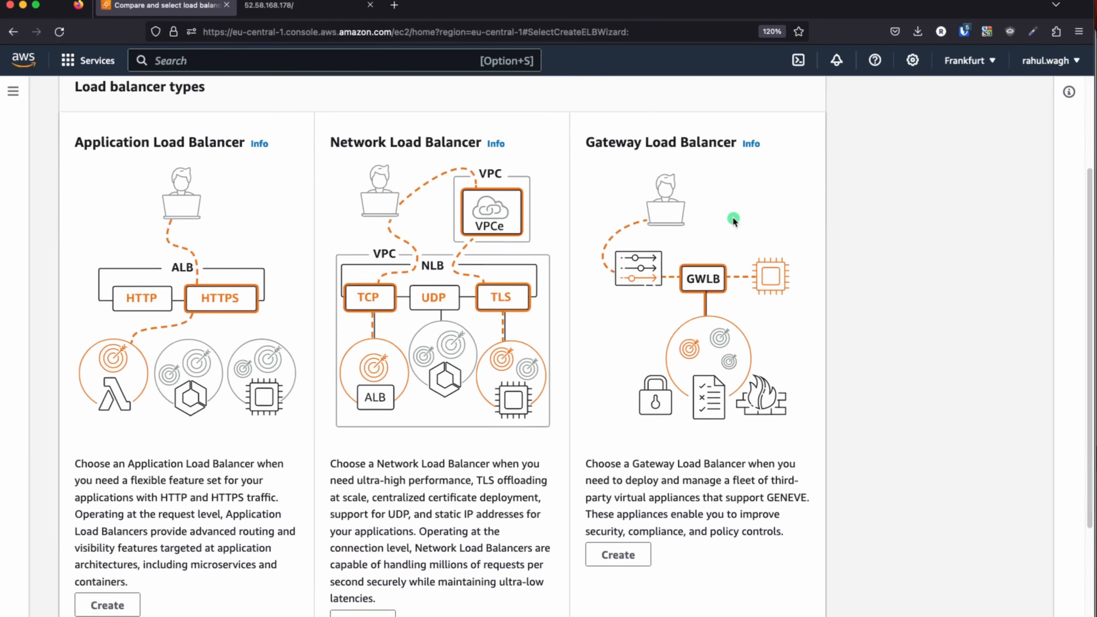
scroll(692, 220, up, 1)
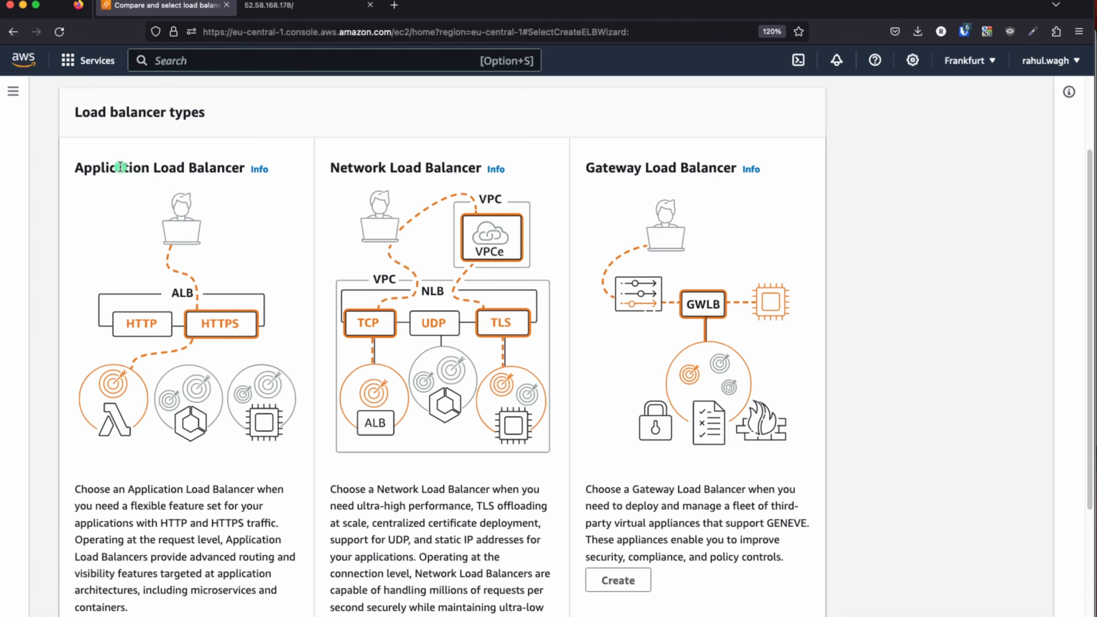
drag(74, 167, 233, 170)
scroll(156, 203, down, 3)
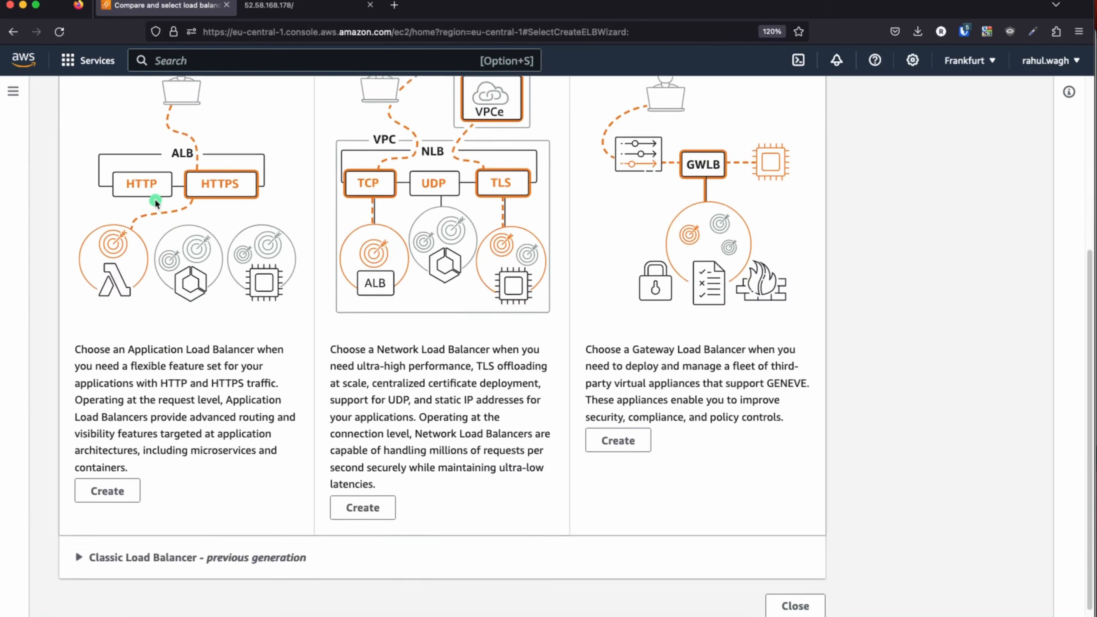
click(111, 479)
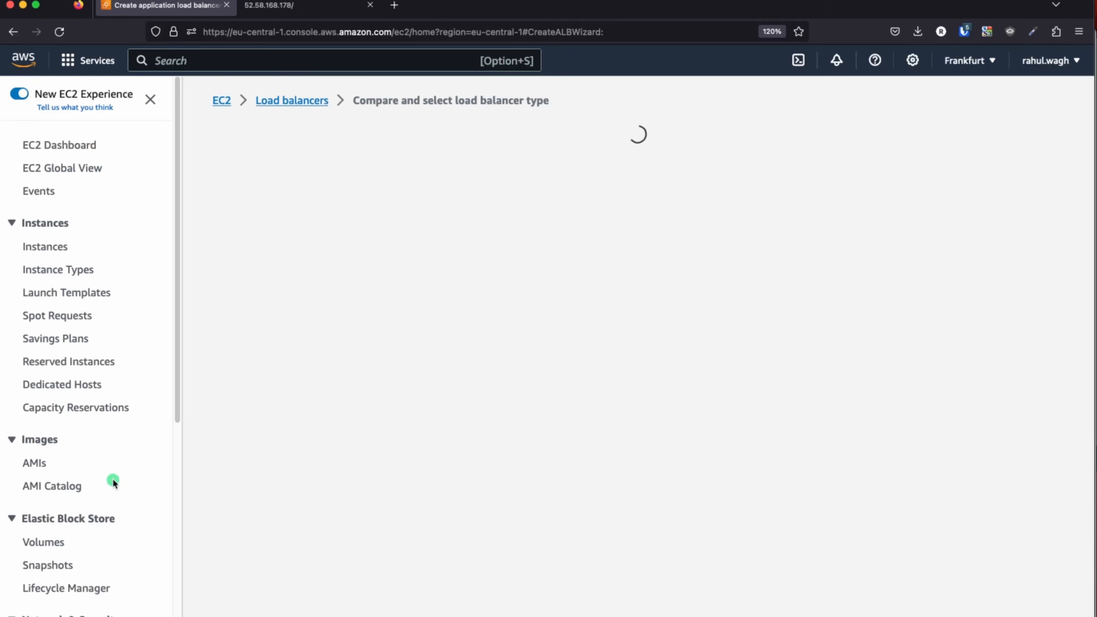
- Name the load balancer test-lb-for-ec2-demo and review its scheme and IP address type options
scroll(333, 495, down, 3)
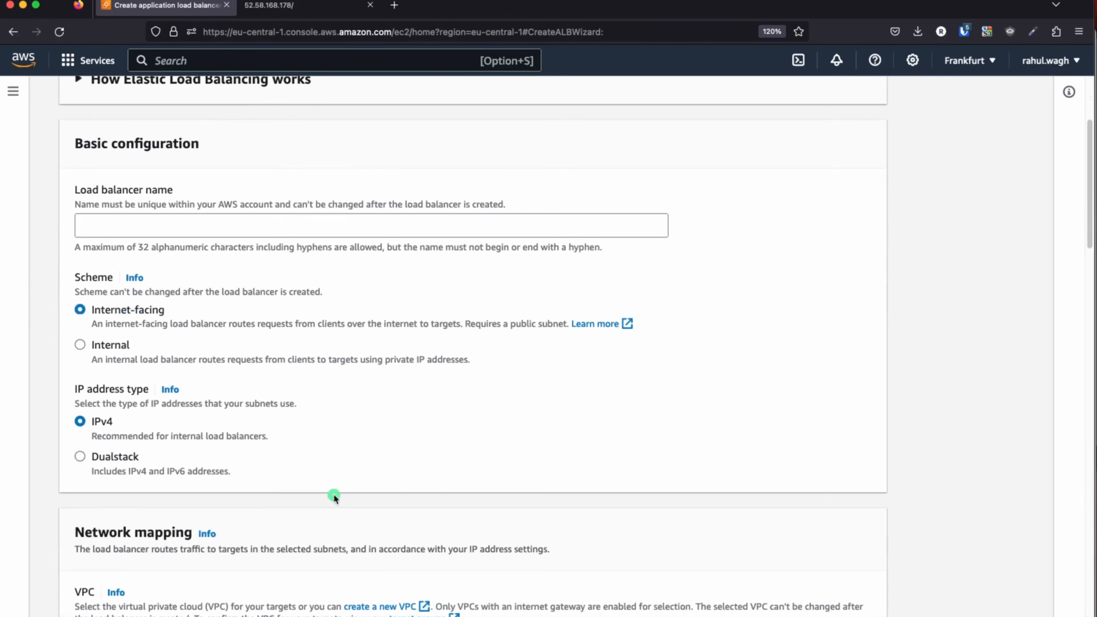
click(135, 223)
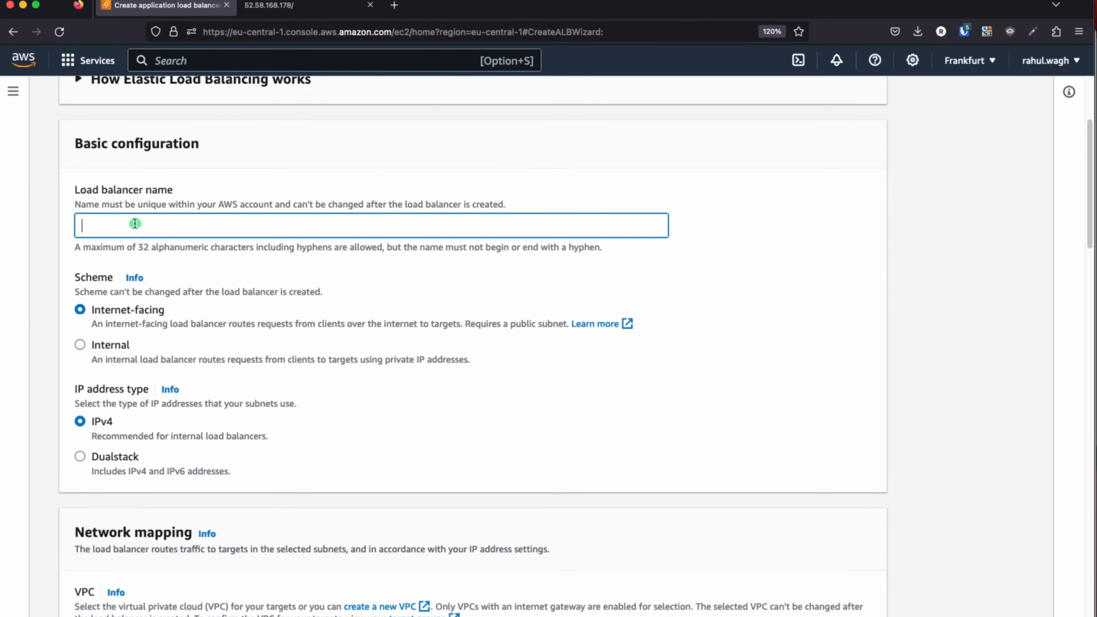
text(test-lb-for-ec2-dem)
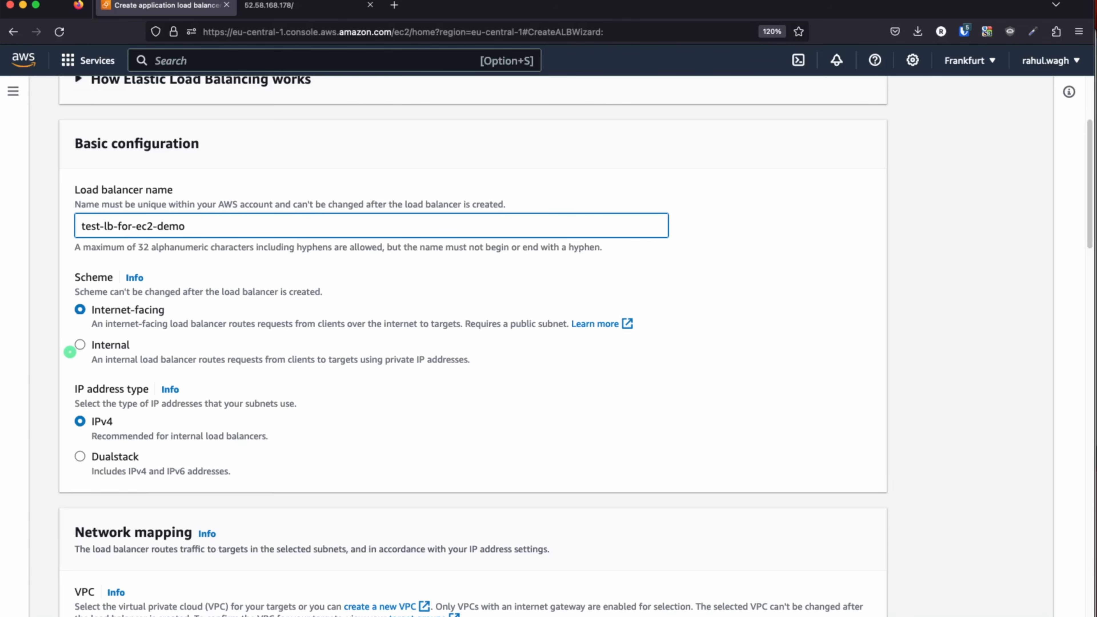
text(o)
scroll(240, 342, down, 3)
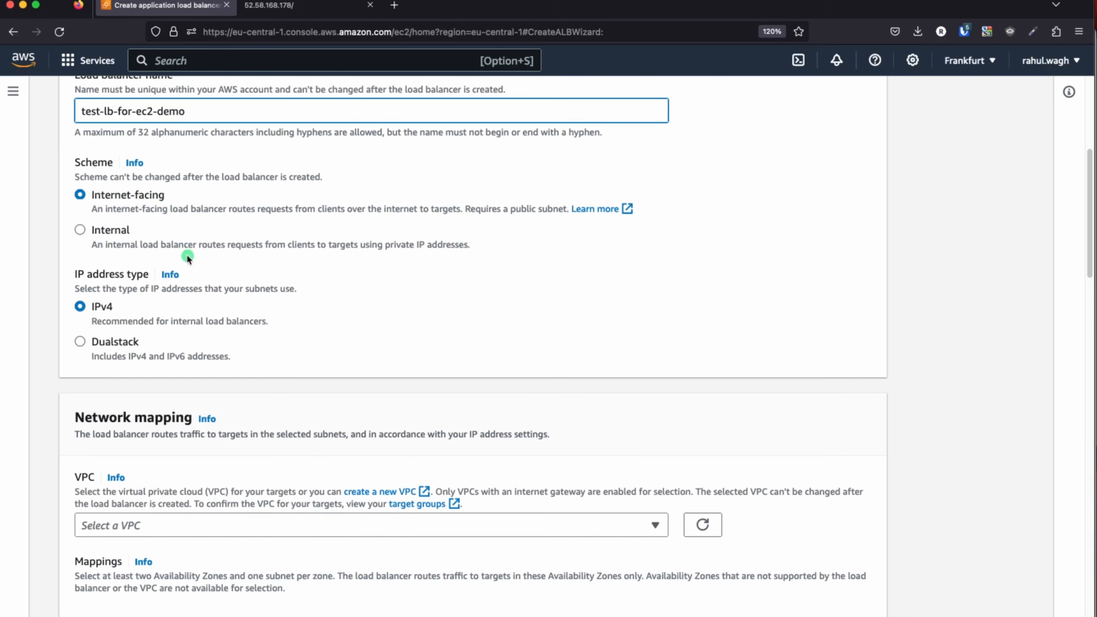
- Select test-vpc as the VPC in the load balancer's network mapping
scroll(188, 257, down, 5)
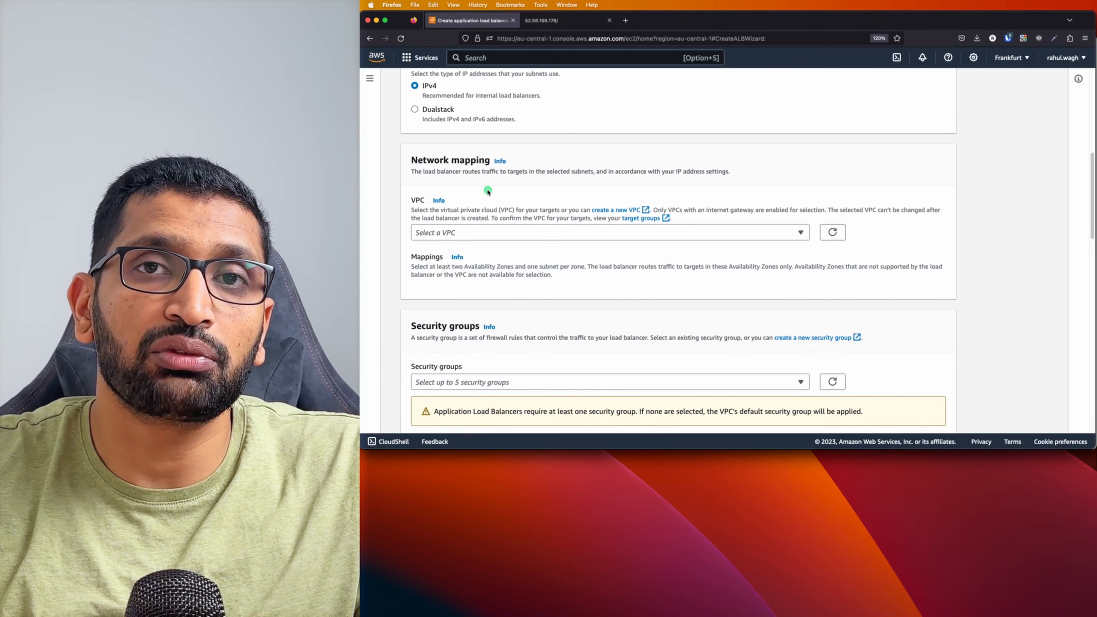
click(488, 237)
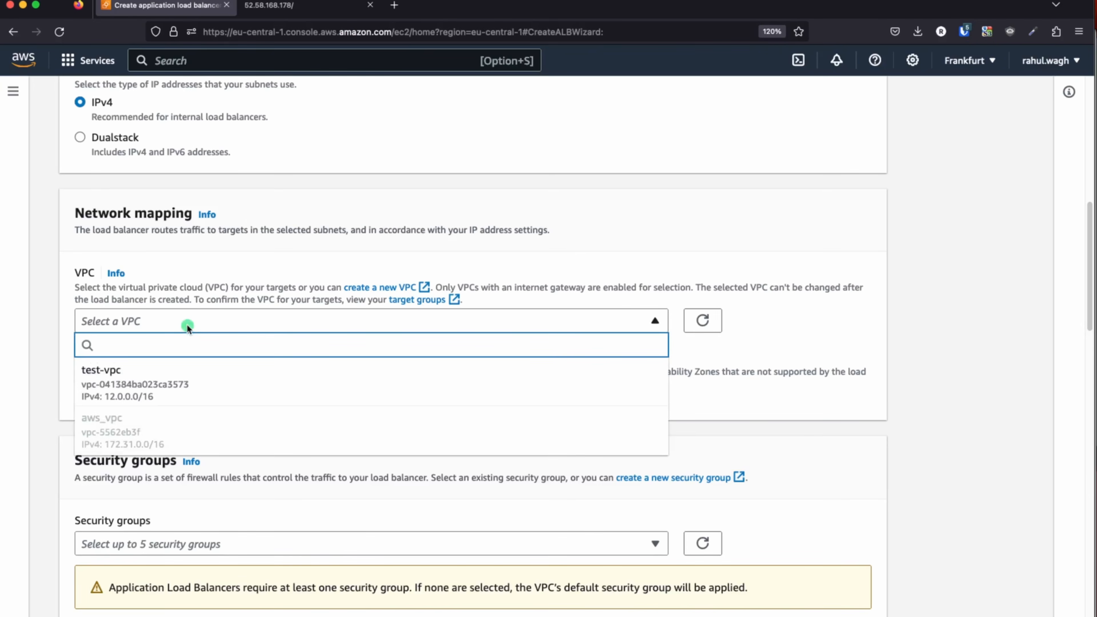
click(119, 386)
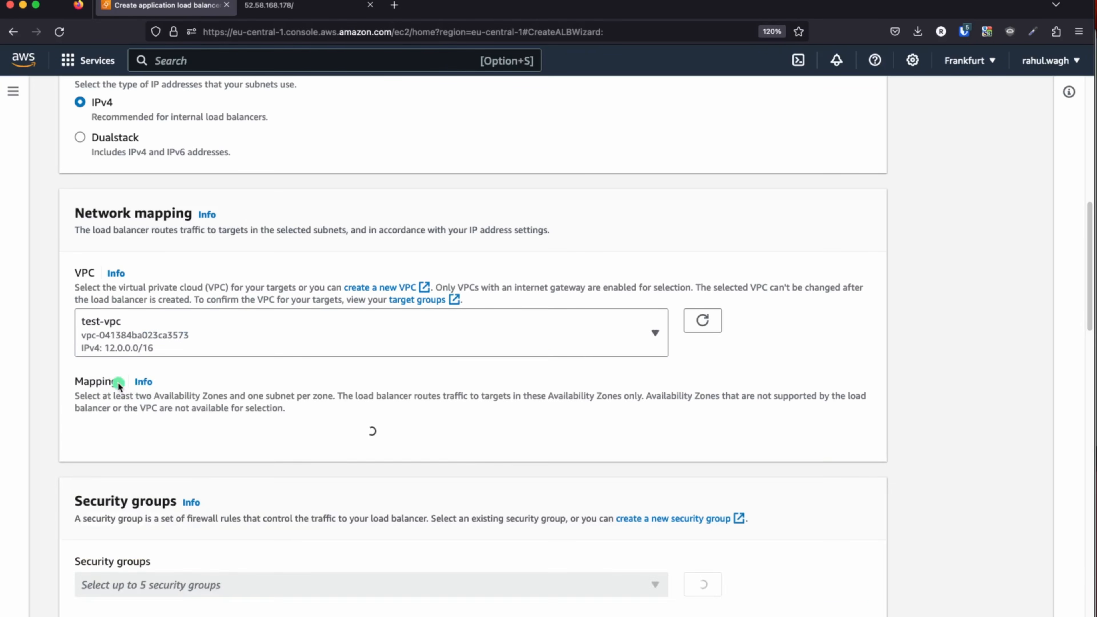
- Map the load balancer to availability zones eu-central-1a and eu-central-1b with subnets test-public-subnet-1a and test-public-subnet-1b
scroll(359, 370, down, 2)
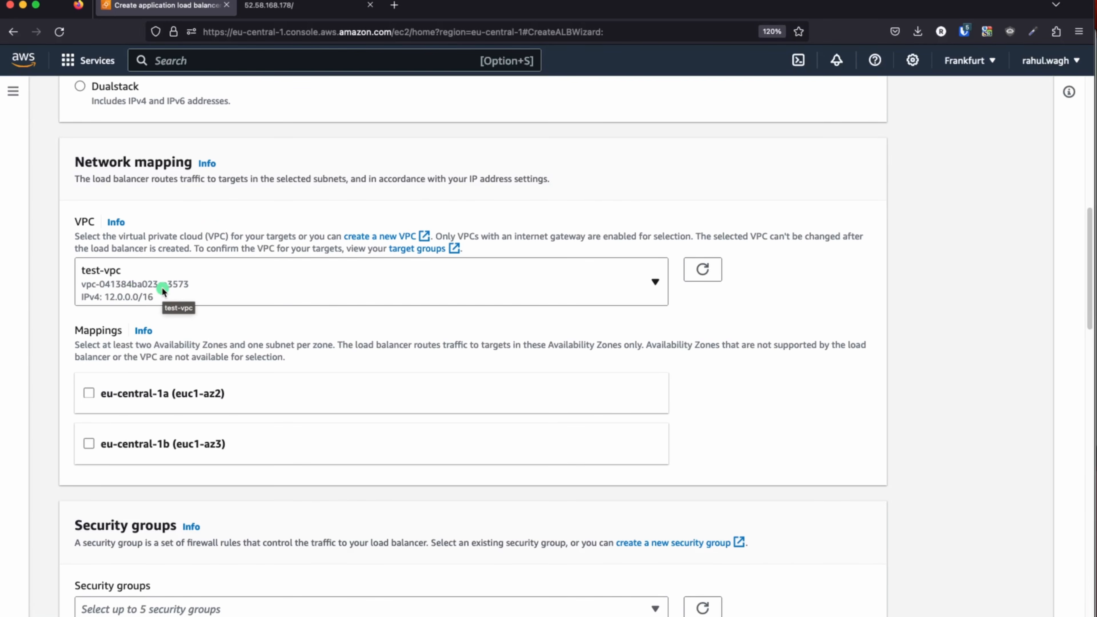
click(89, 394)
scroll(318, 430, down, 4)
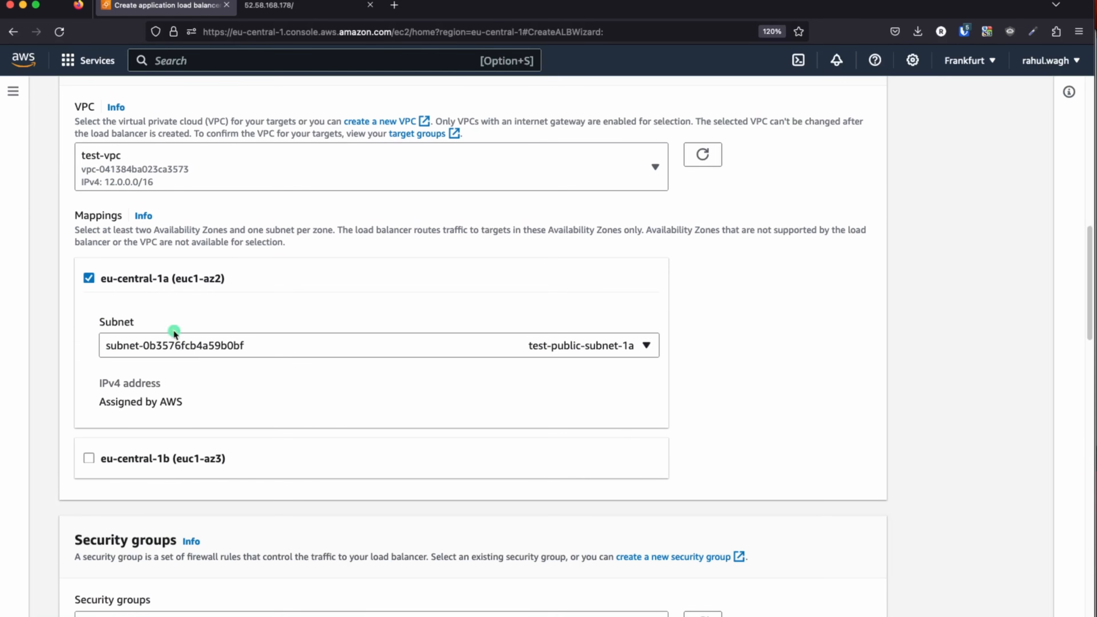
click(91, 459)
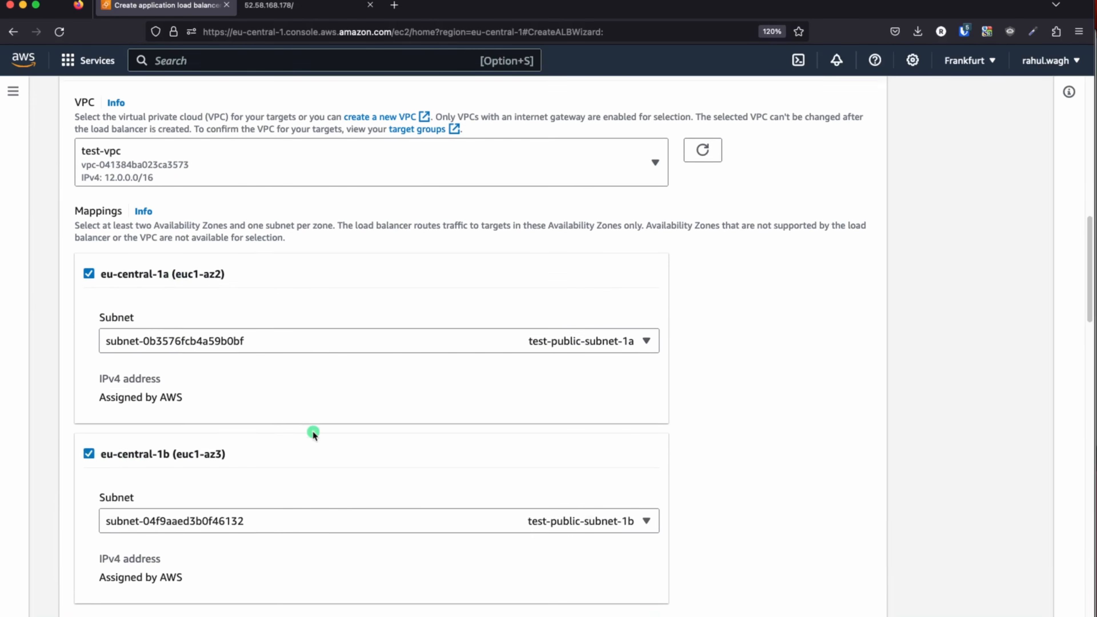
scroll(313, 433, down, 2)
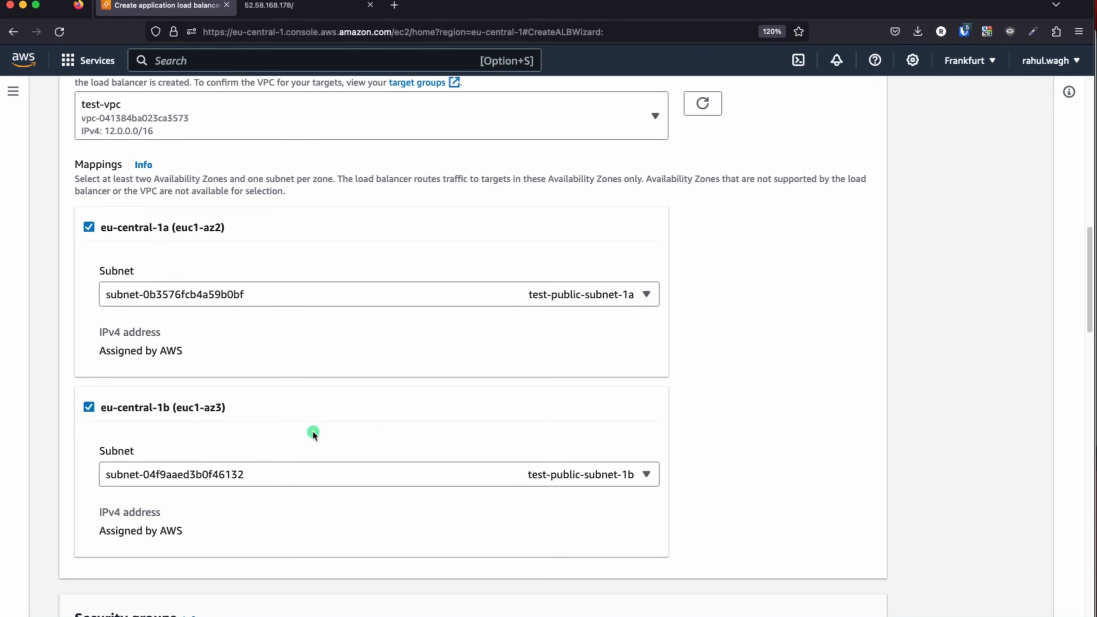
- Open the form for creating a new security group from the load balancer's security group settings
scroll(314, 434, down, 10)
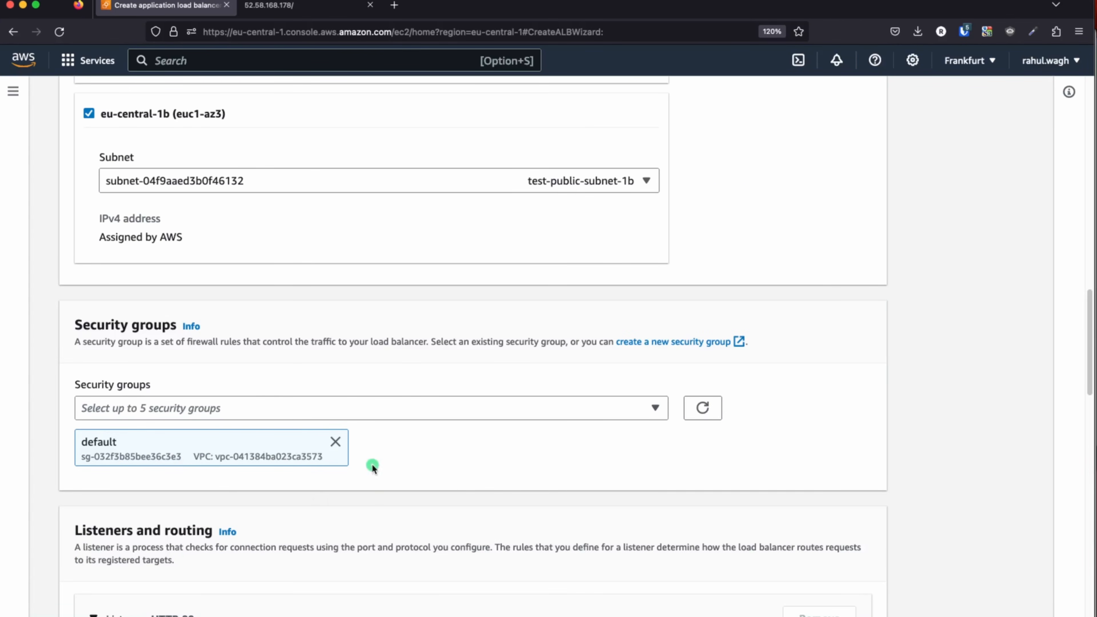
scroll(313, 436, down, 2)
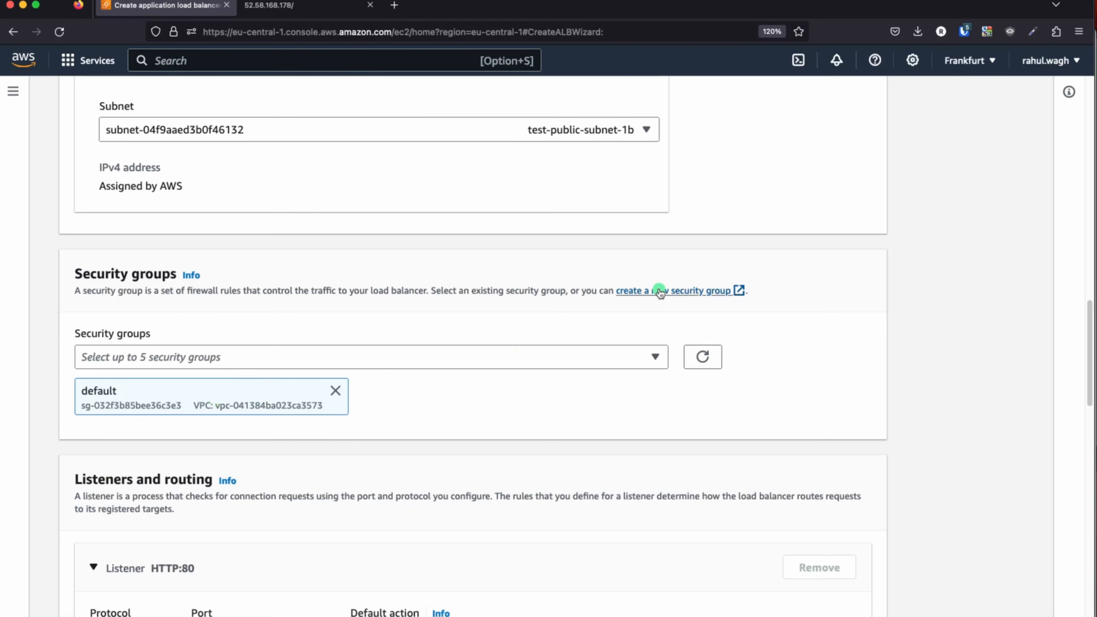
click(658, 291)
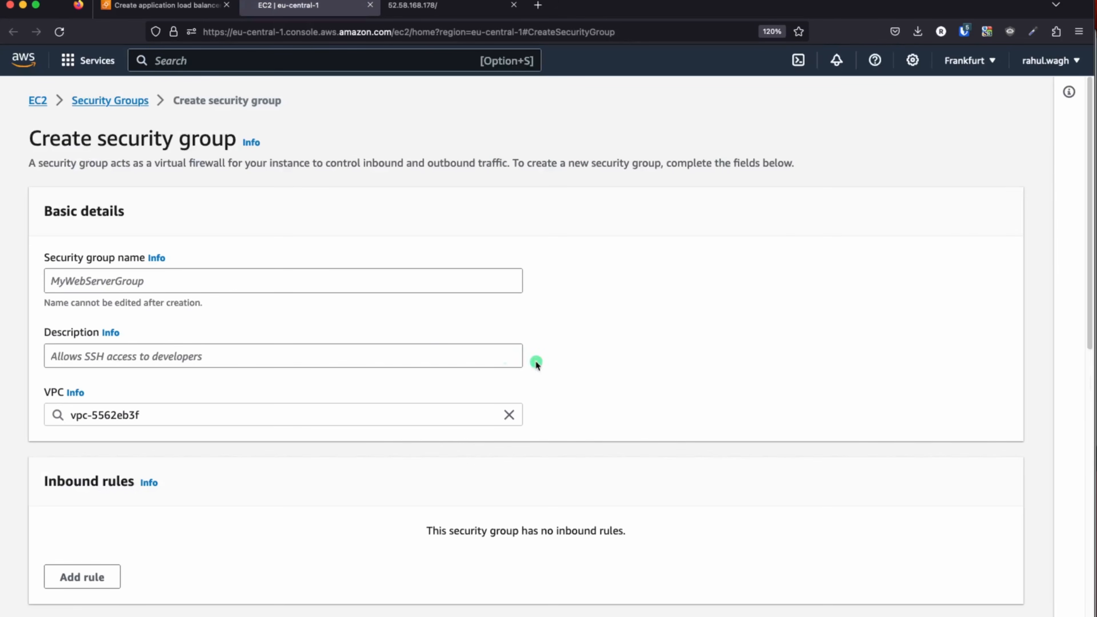
- Name the security group sg-for-alb-demo and enter the description "Allow access from internet"
click(186, 288)
text(sg-for-)
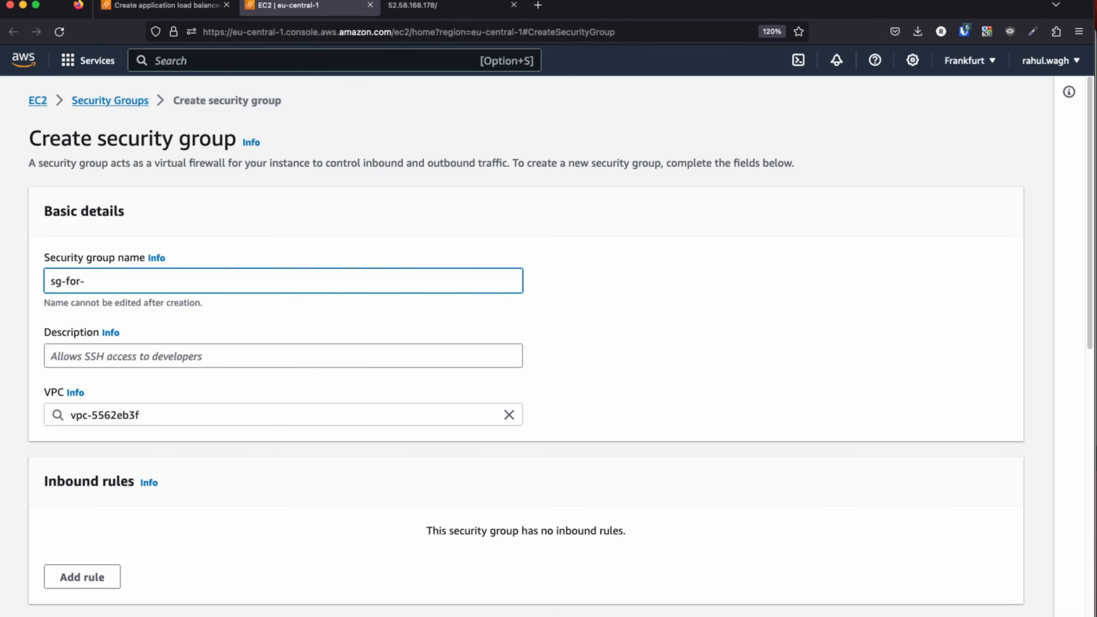
text(demo)
click(65, 355)
text(Allow a)
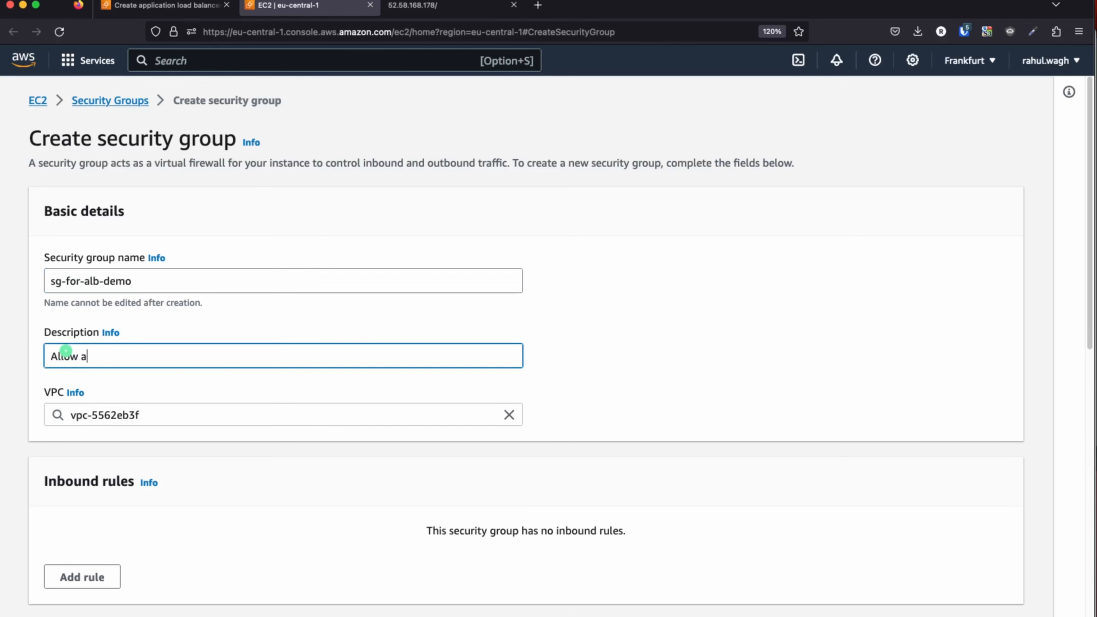
text(ccess from internet)
click(659, 386)
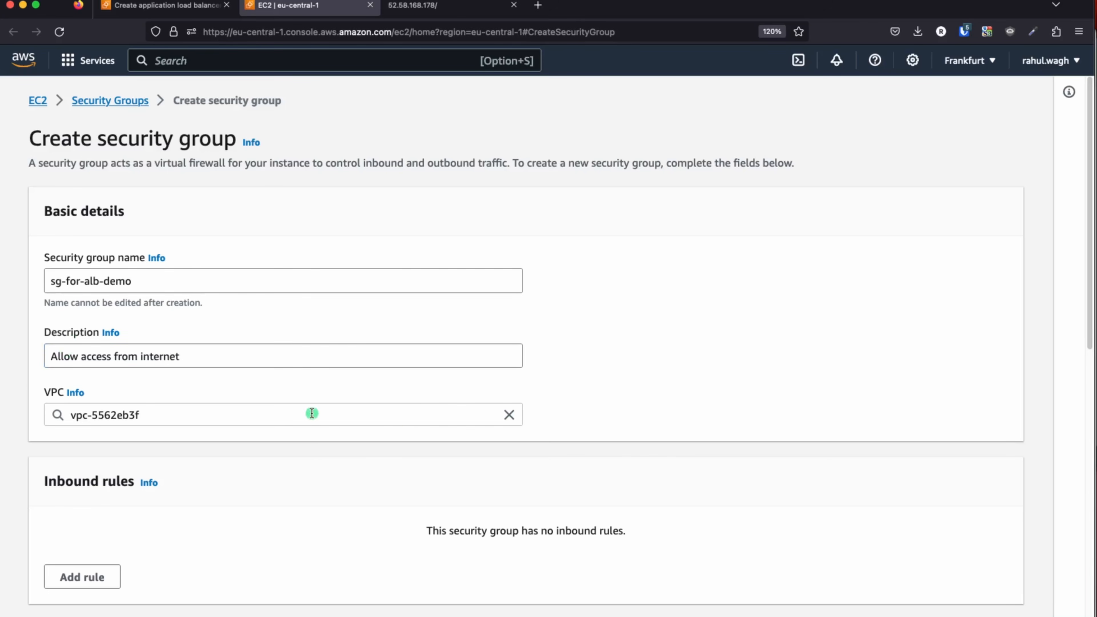
- Replace the security group's VPC with test-vpc (12.0.0.0/16) by searching for "test"
click(312, 414)
double_click(270, 415)
triple_click(269, 415)
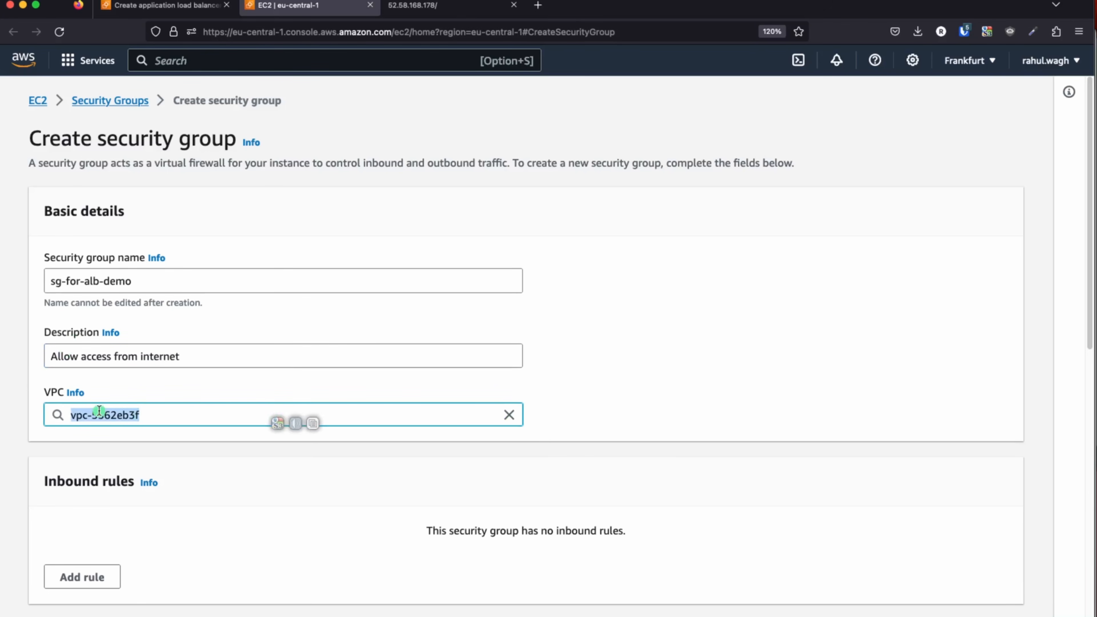
scroll(132, 424, down, 1)
click(55, 386)
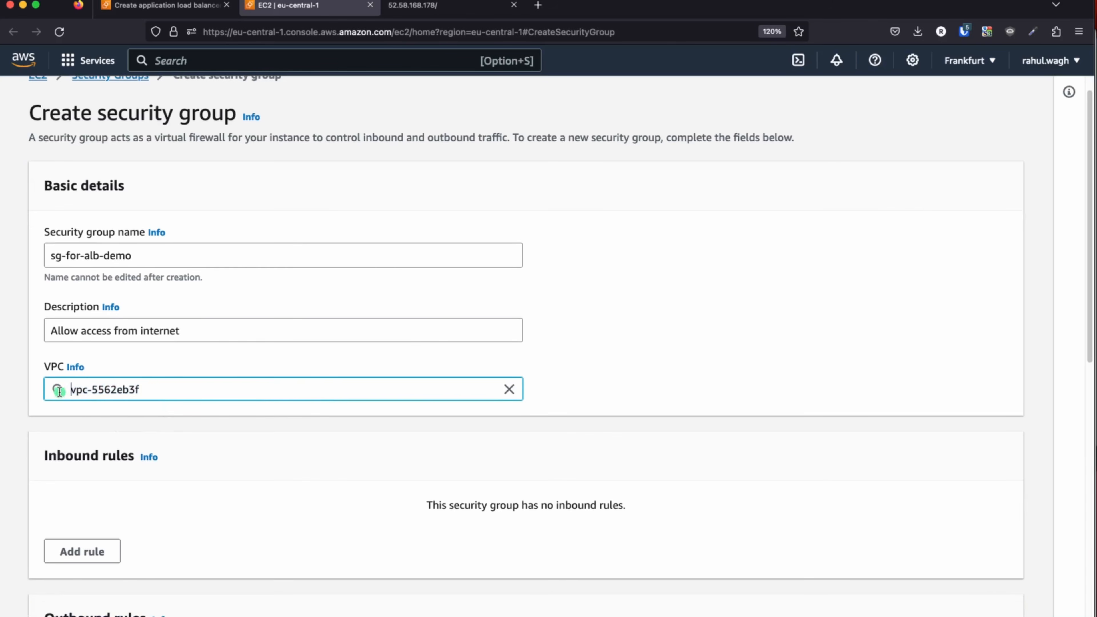
triple_click(152, 392)
text(test)
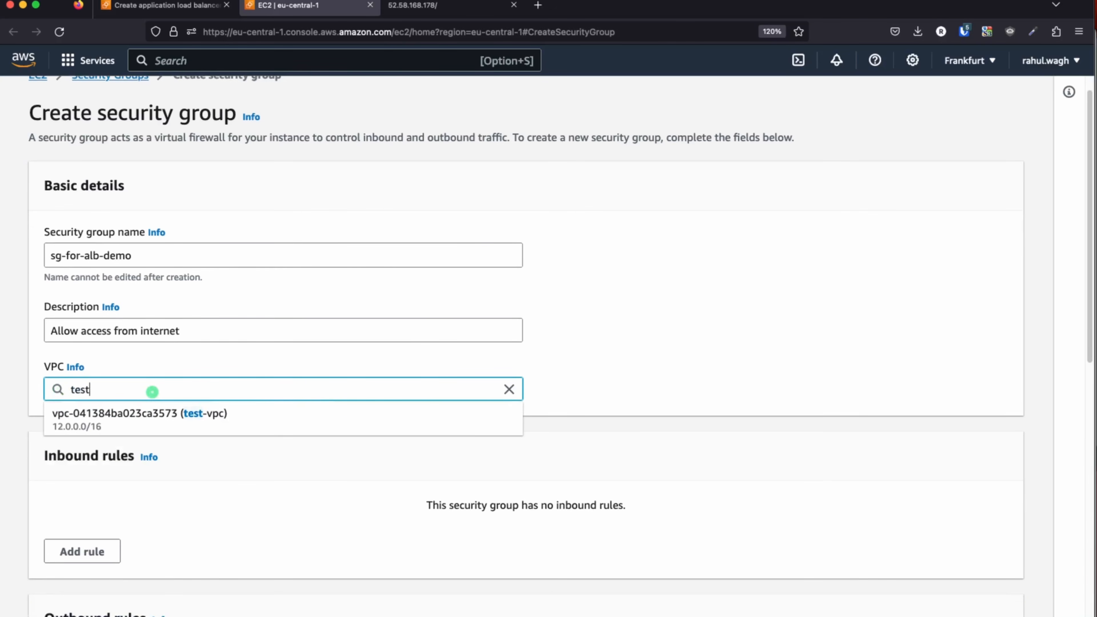
click(225, 419)
- Add an inbound rule to the security group allowing HTTP traffic from source 0.0.0.0/0
scroll(130, 402, down, 3)
click(102, 395)
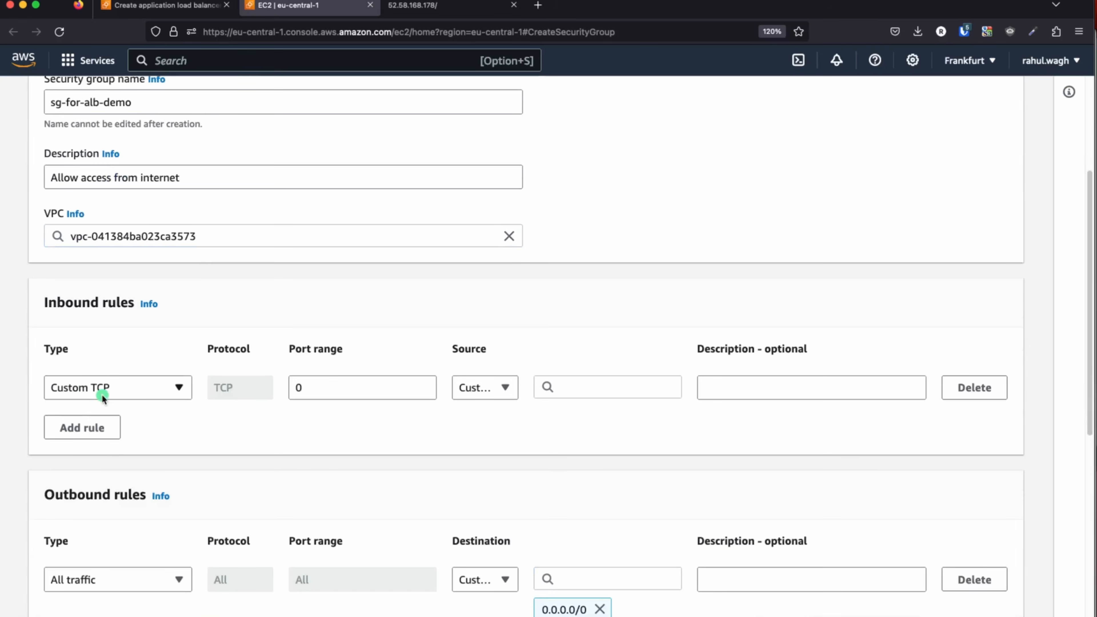
click(154, 393)
scroll(128, 342, down, 3)
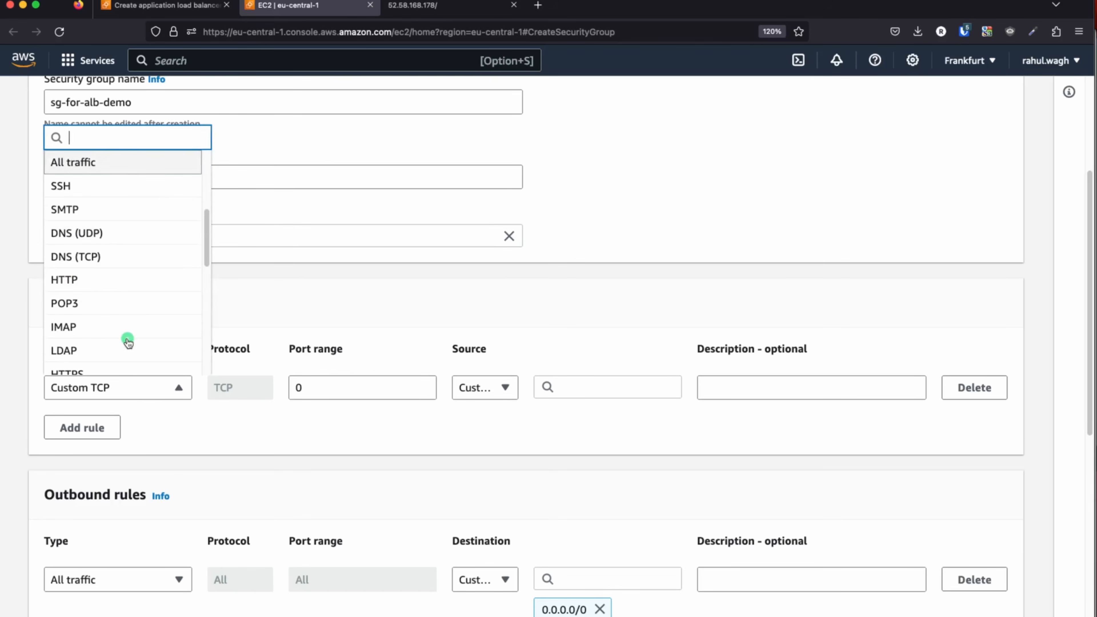
click(77, 280)
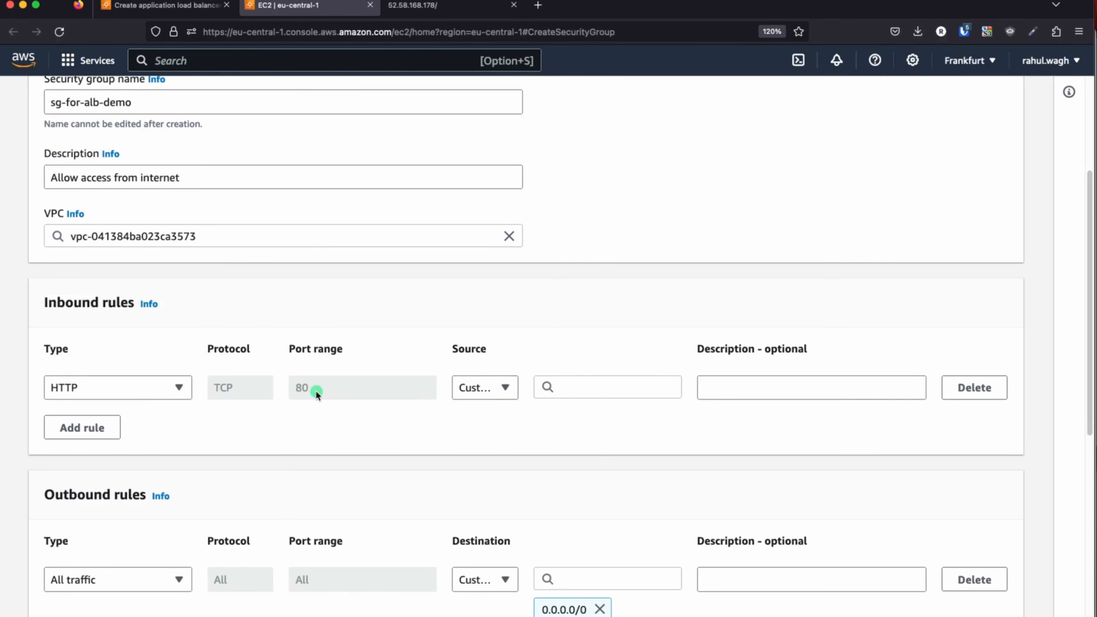
click(579, 386)
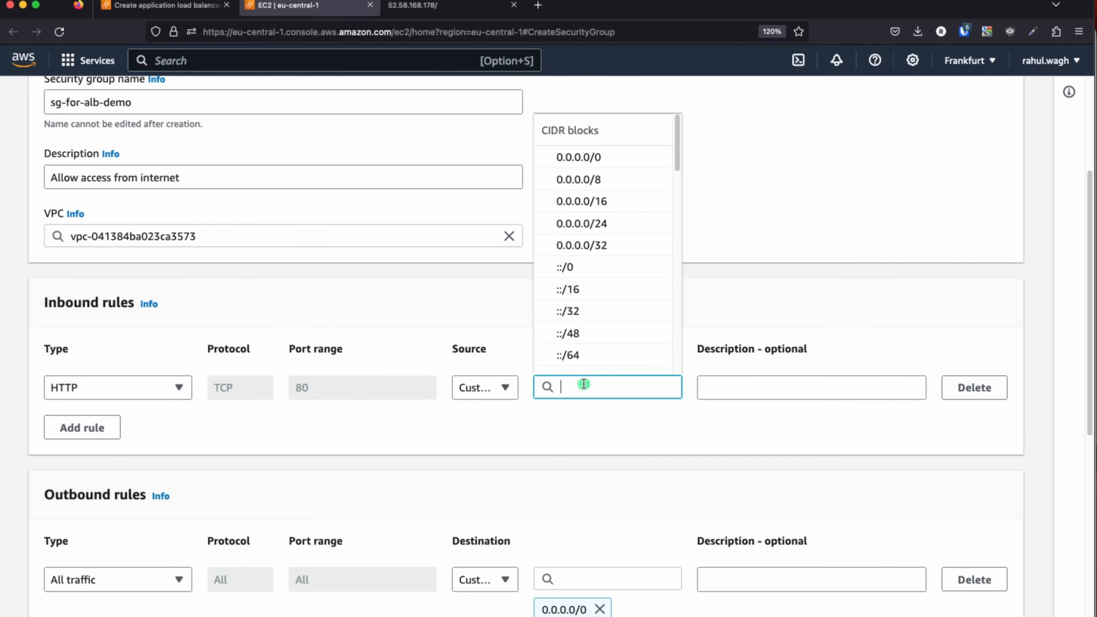
click(588, 157)
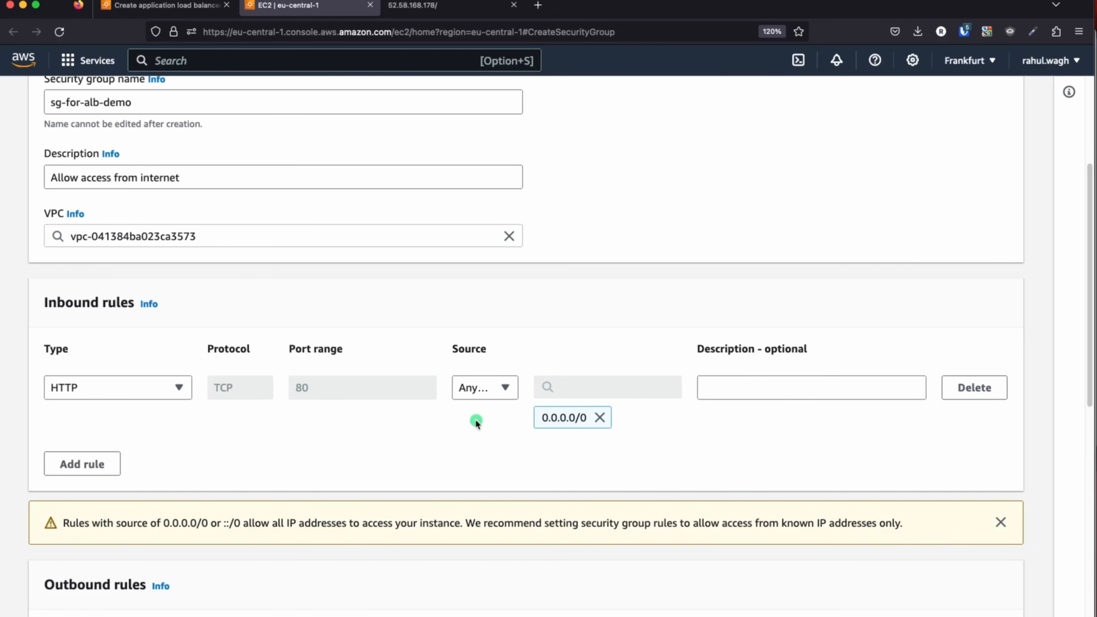
- Review the security group's details and rules and try to create it under the name sg-for-alb-demo
scroll(471, 429, down, 3)
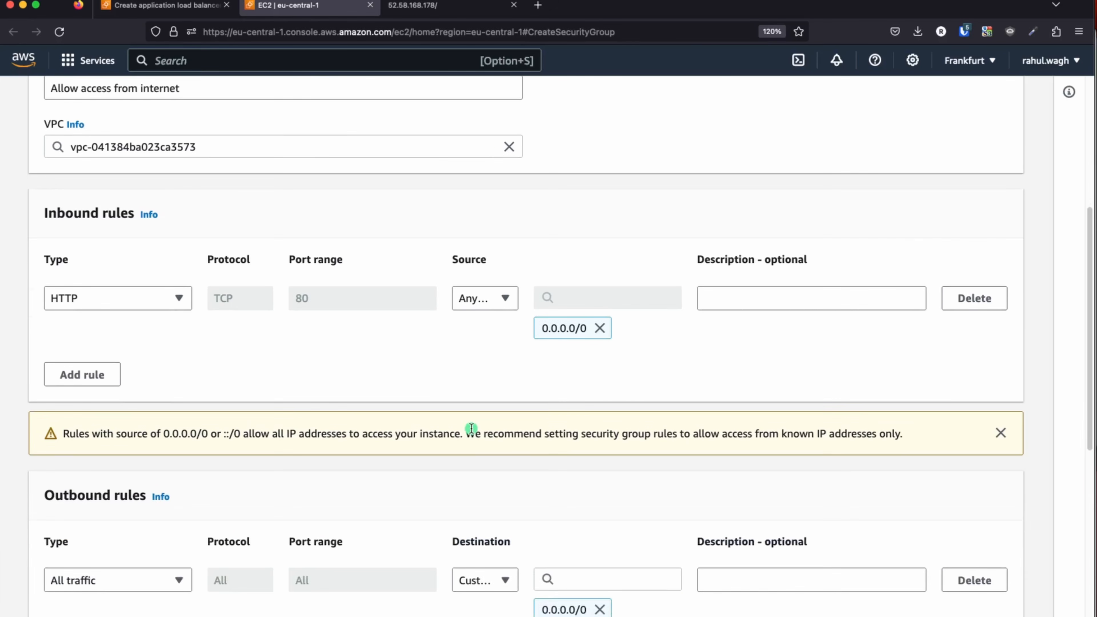
scroll(471, 429, down, 5)
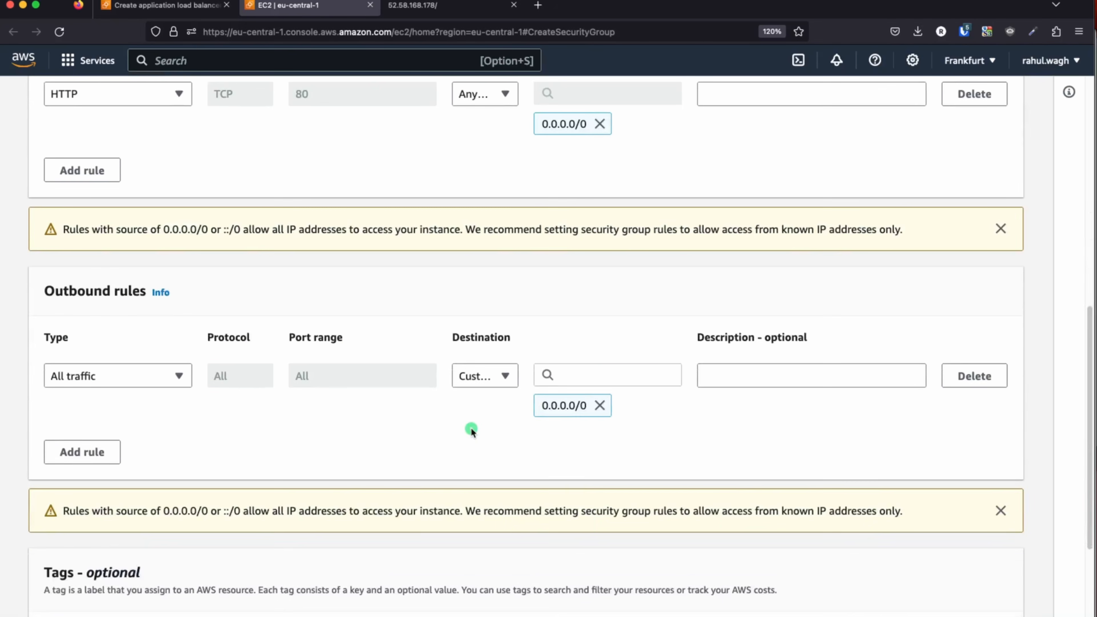
scroll(471, 429, up, 15)
double_click(128, 277)
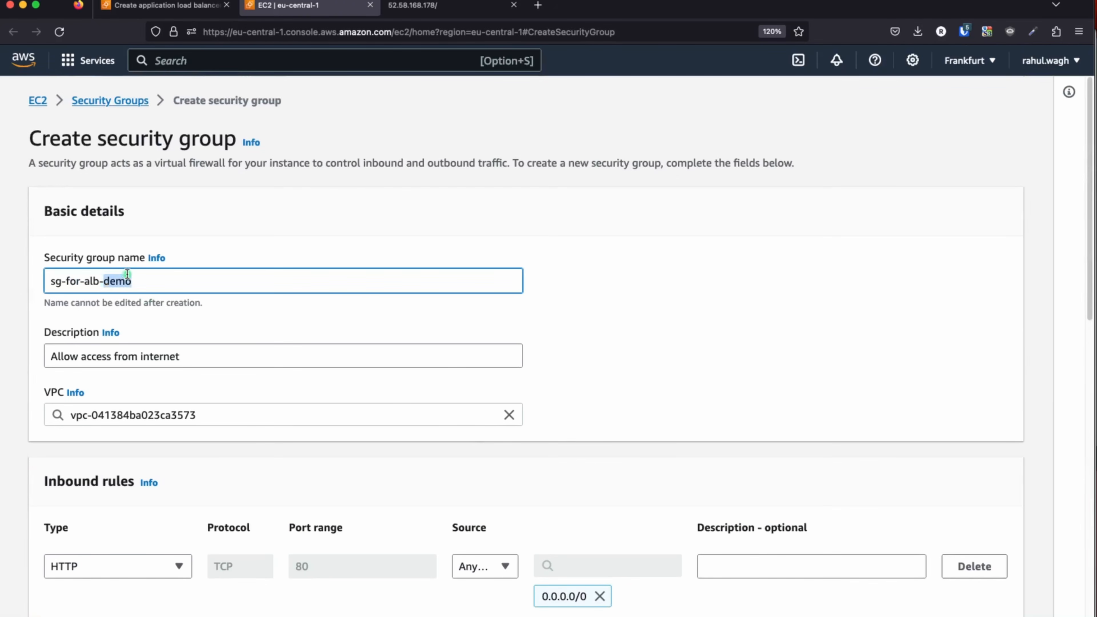
triple_click(127, 277)
scroll(558, 405, down, 1)
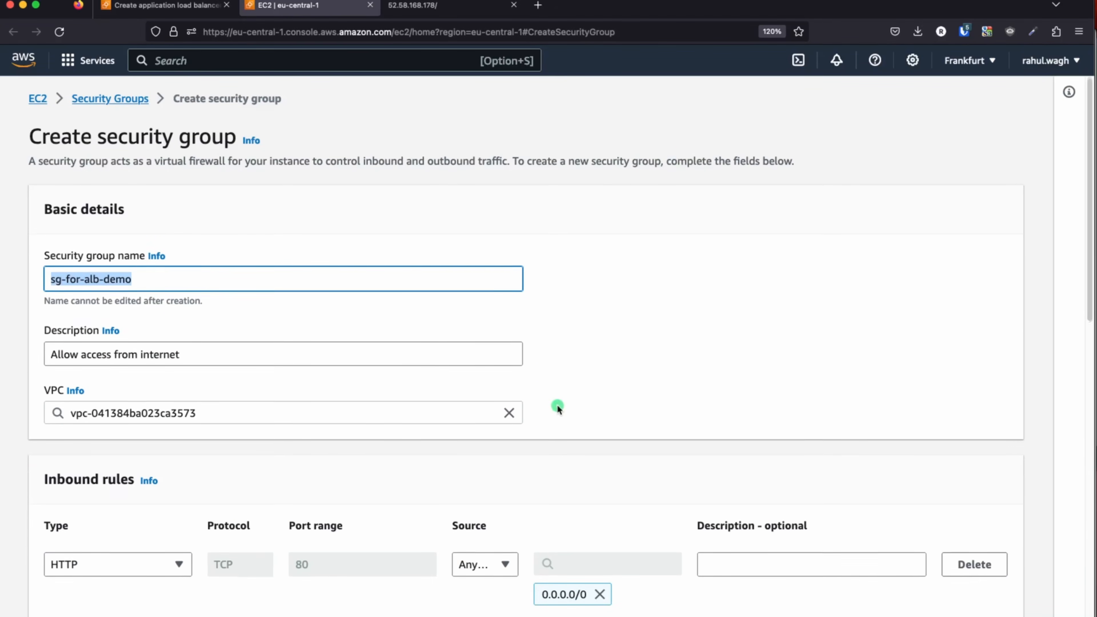
scroll(558, 405, down, 16)
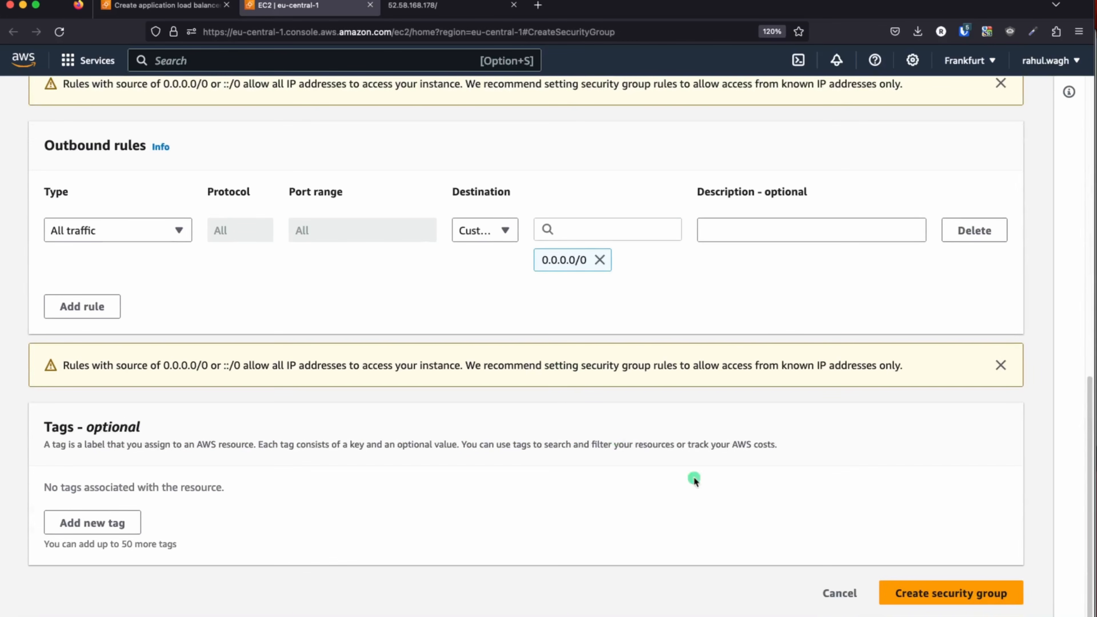
click(959, 596)
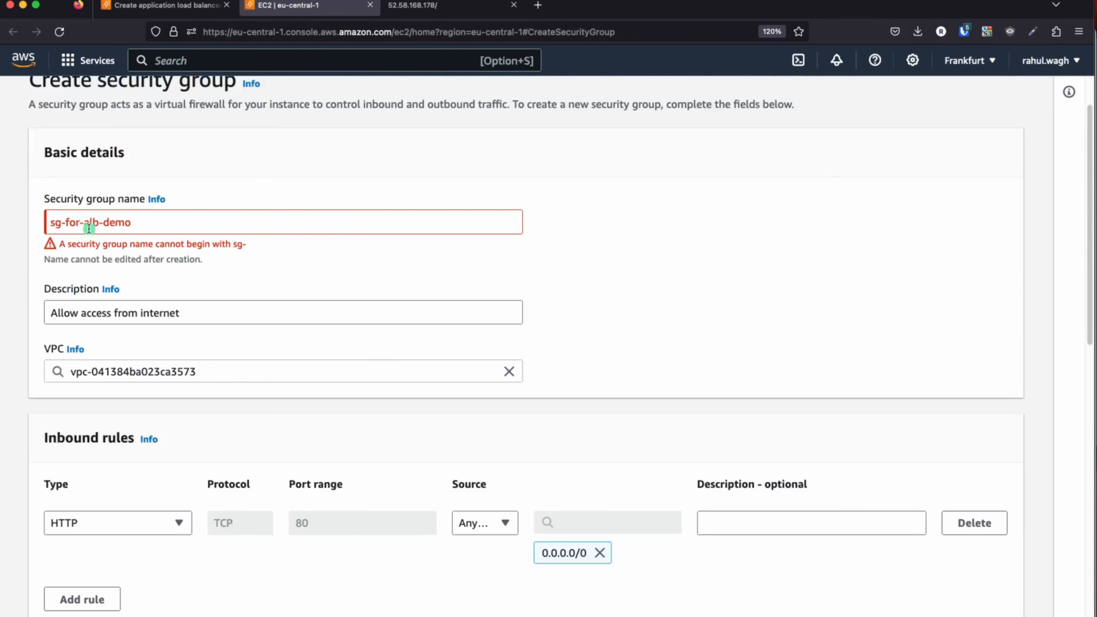
- Rename the security group to security-group-for-alb-demo and create it
click(56, 222)
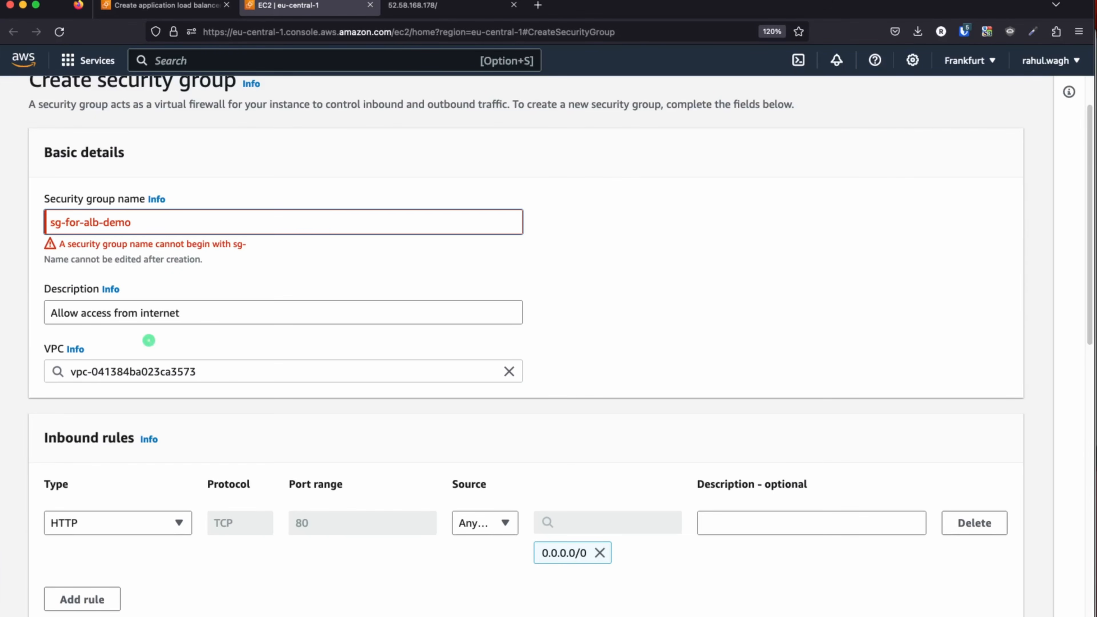
key(BackSpace)
key(Delete)
key(Delete)
key(Delete)
key(Delete)
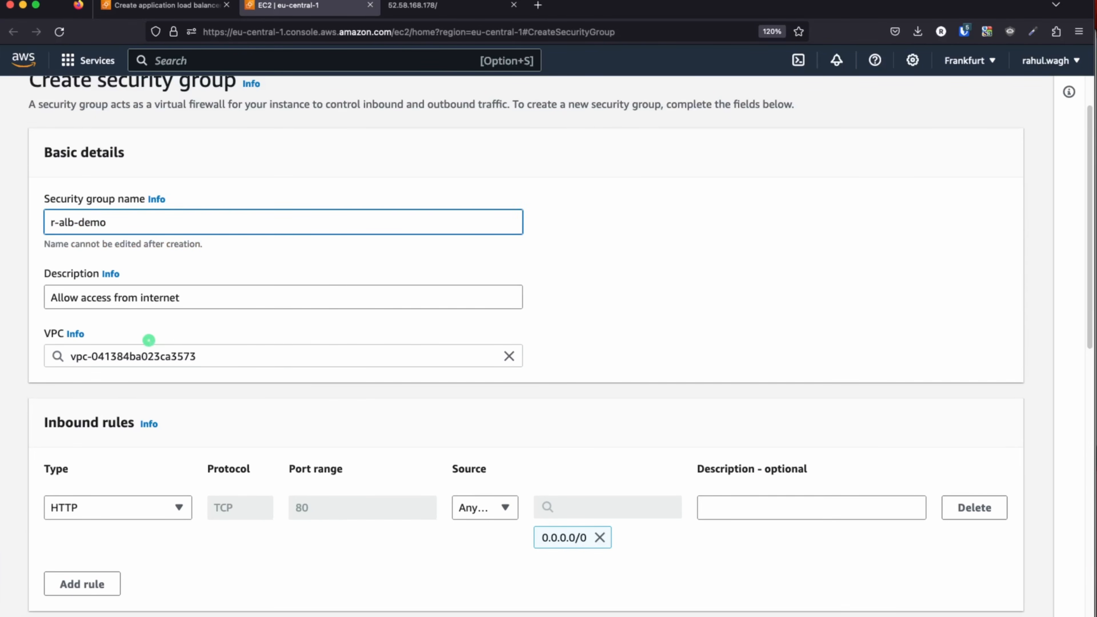
key(Delete)
text(security-group)
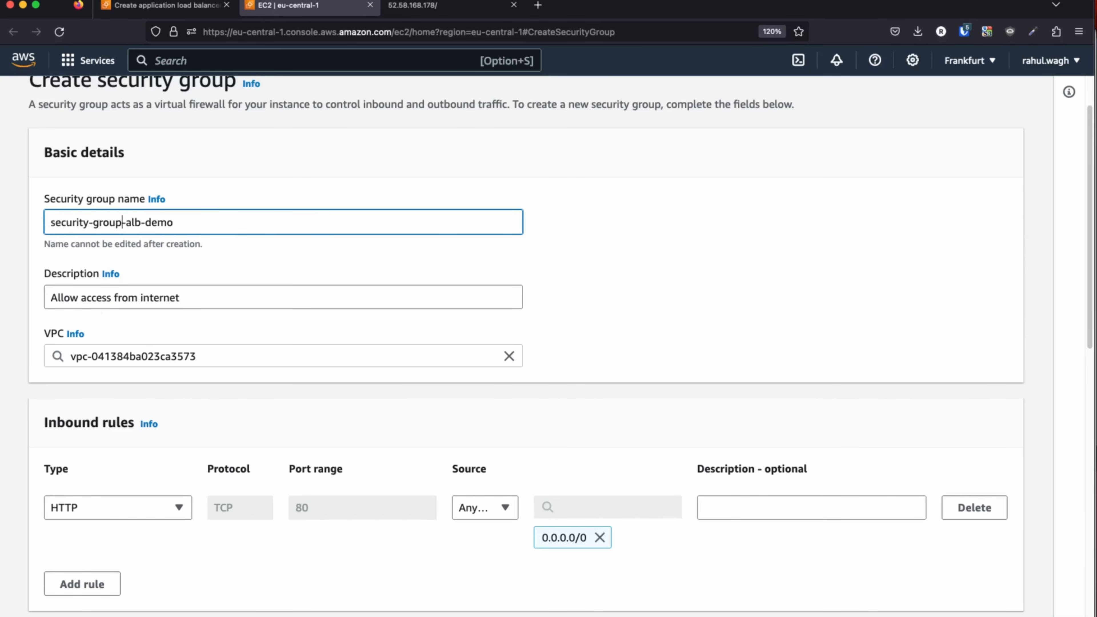
text(-for)
click(665, 315)
scroll(664, 313, down, 10)
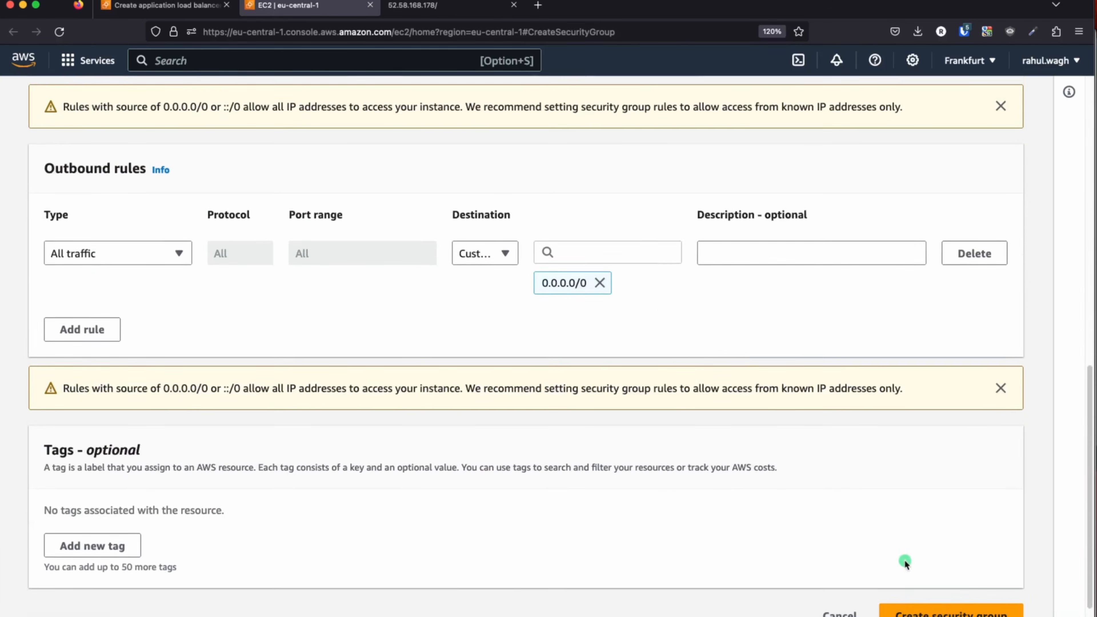
click(927, 594)
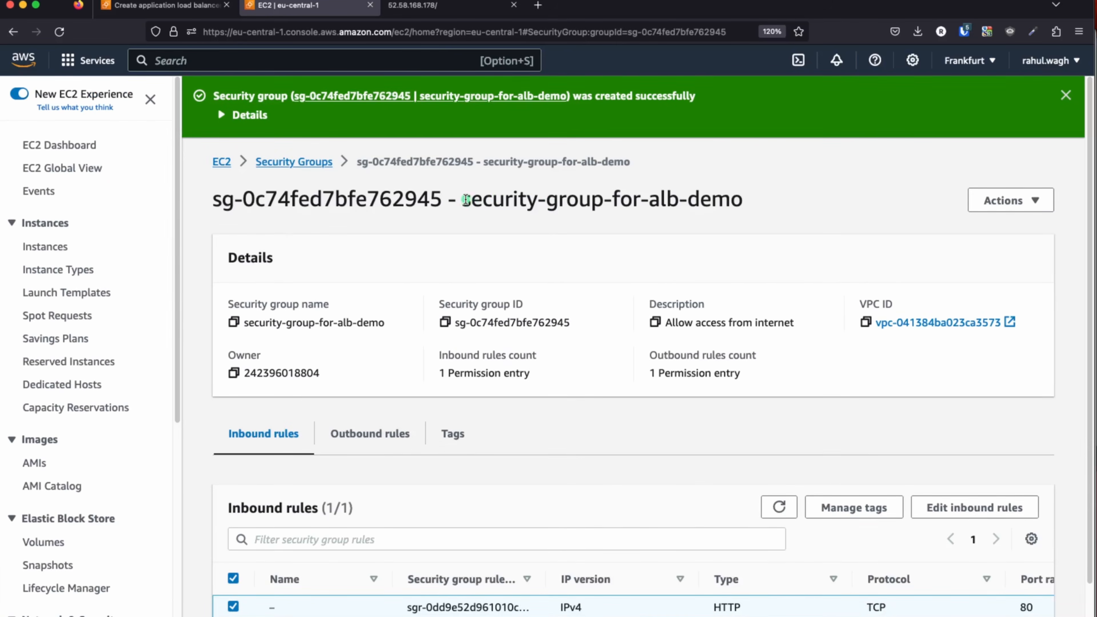
- Copy the new security group's name and add security-group-for-alb-demo to the load balancer's refreshed security group selection
drag(465, 200, 757, 201)
key(super+c)
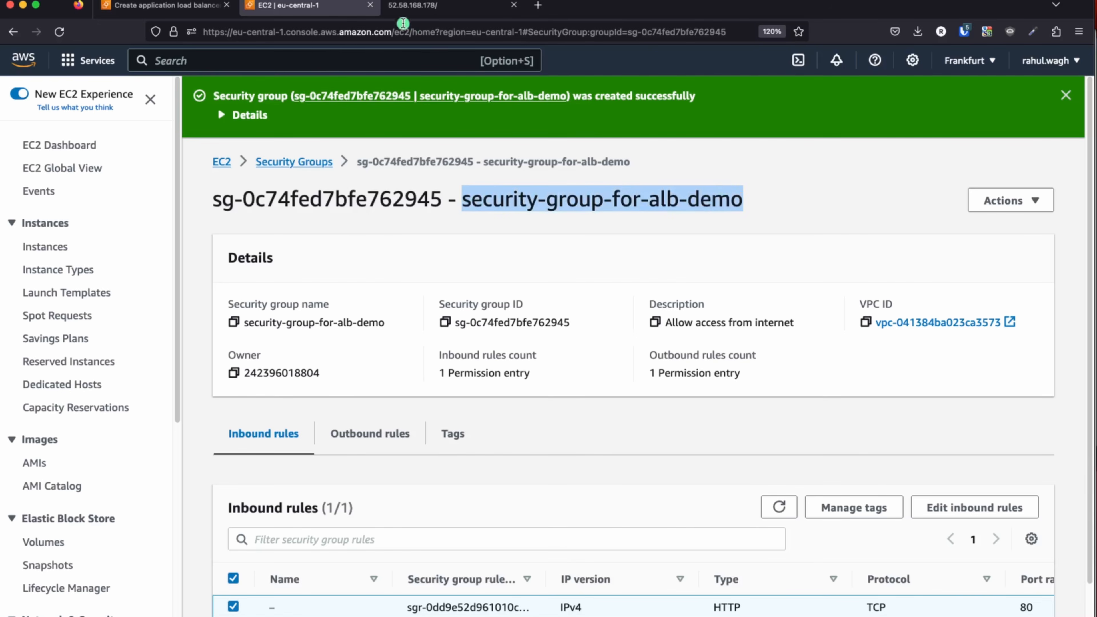
click(370, 5)
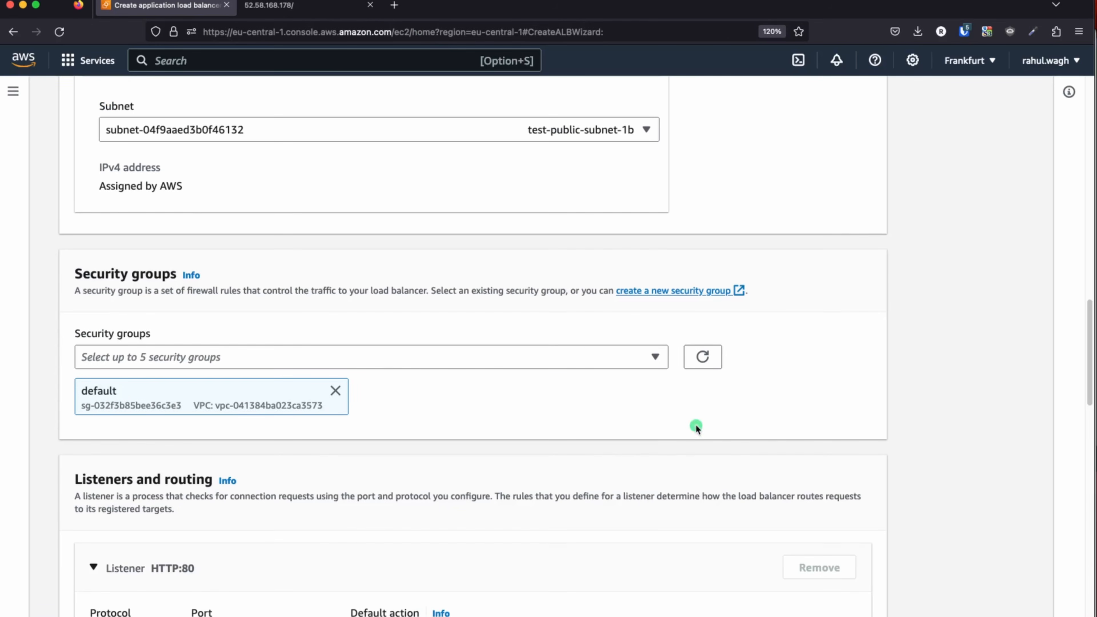
click(704, 357)
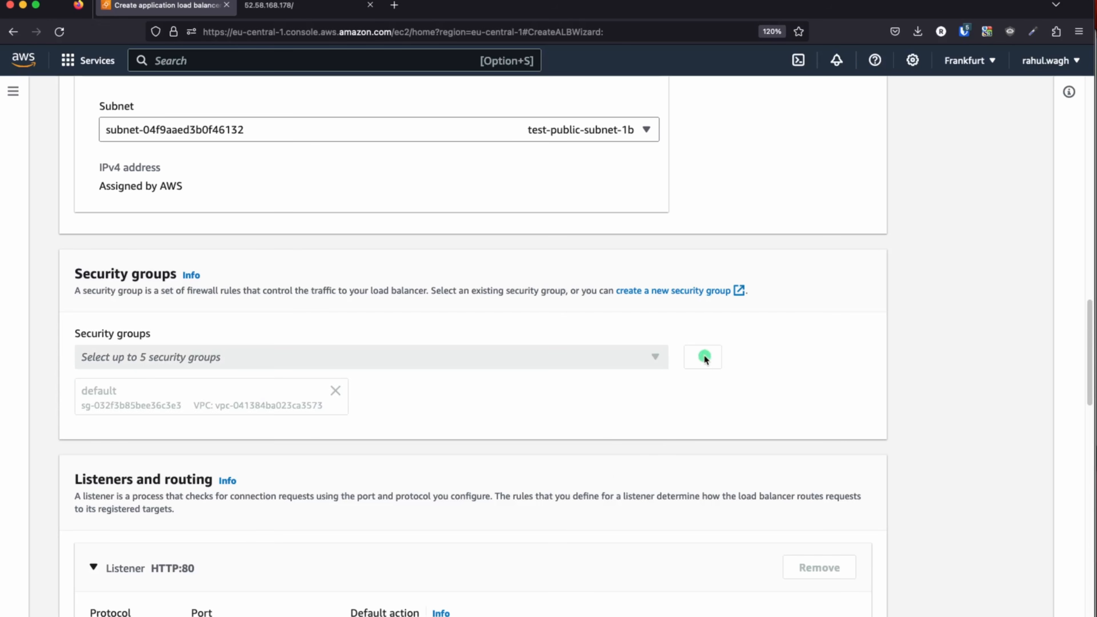
click(639, 357)
key(super+v)
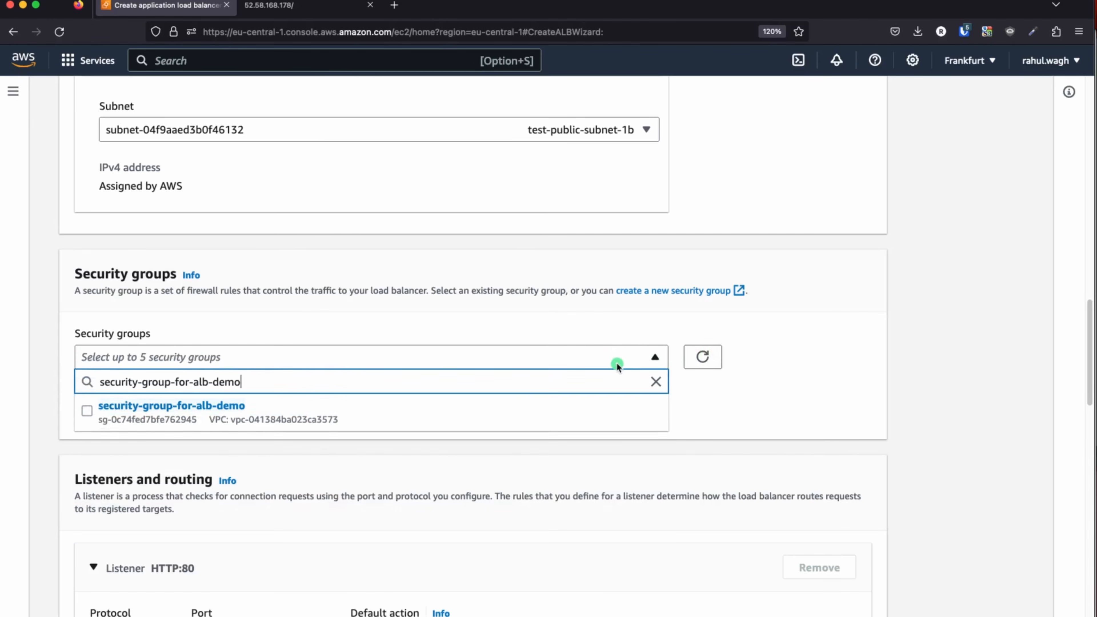
click(87, 411)
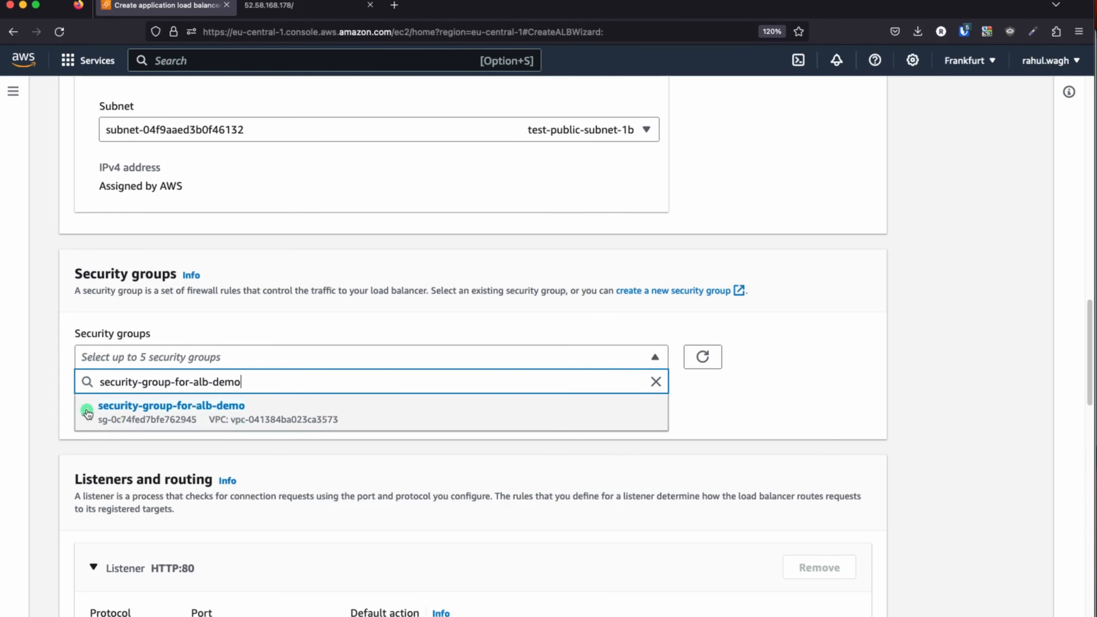
click(742, 412)
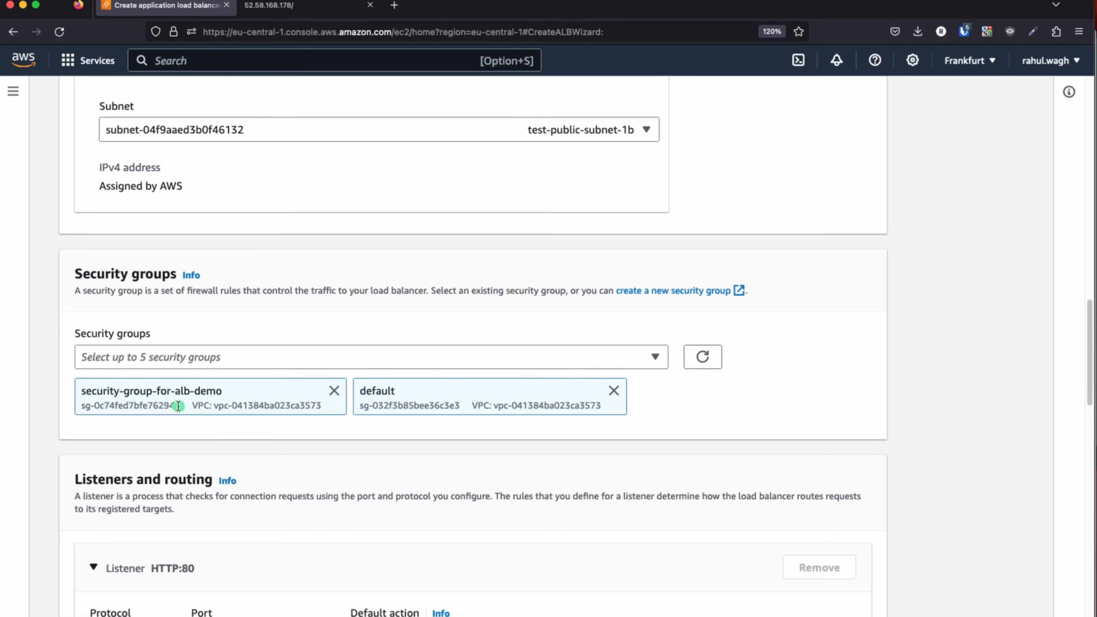
- Look at the ALB architecture diagram and examine the registered targets of the target group test-ec2-alb-demo-tg in a separate tab
scroll(319, 464, down, 5)
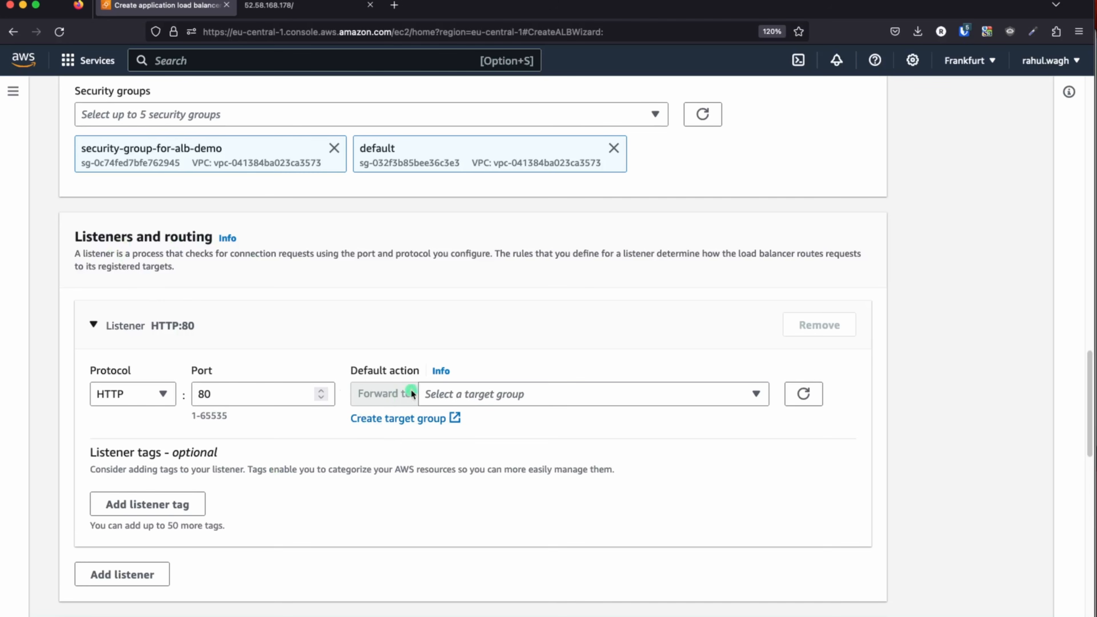
key(super+Tab)
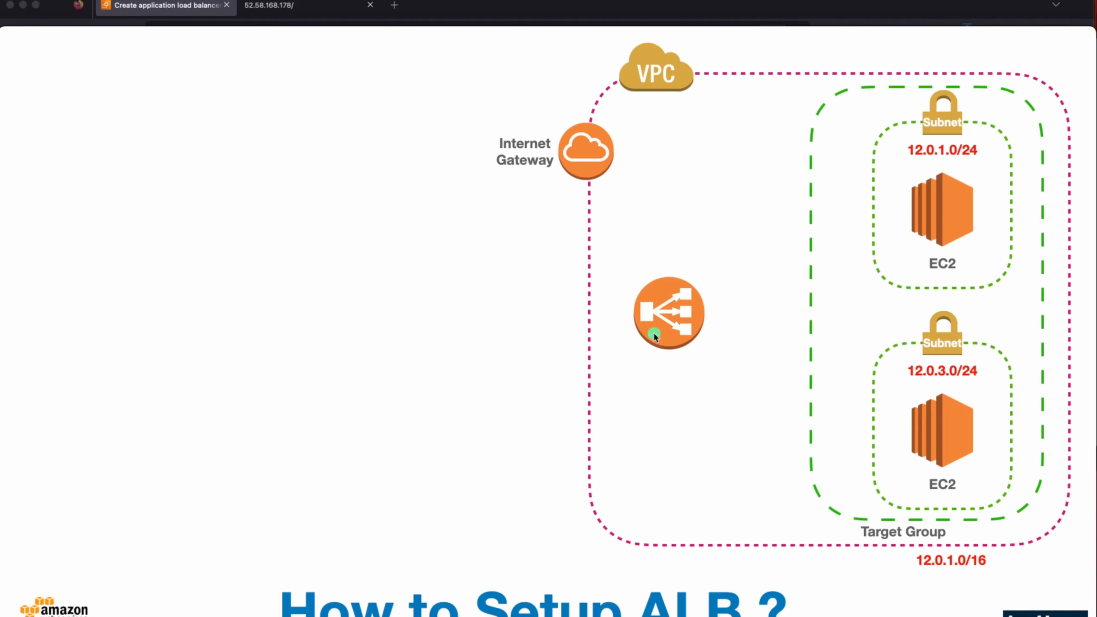
key(super+Tab)
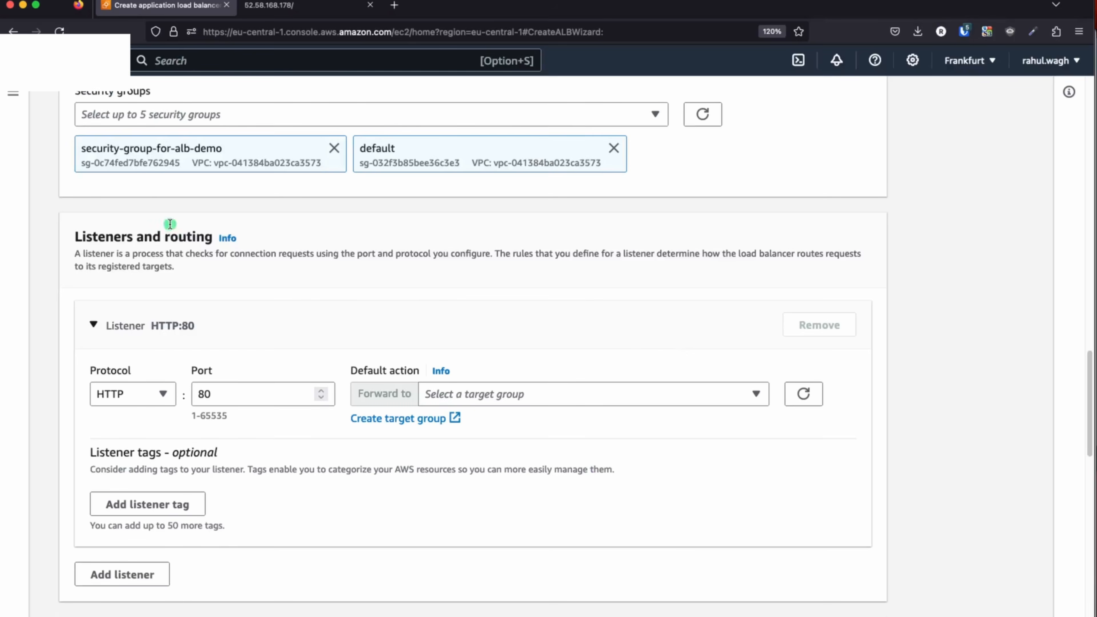
click(14, 92)
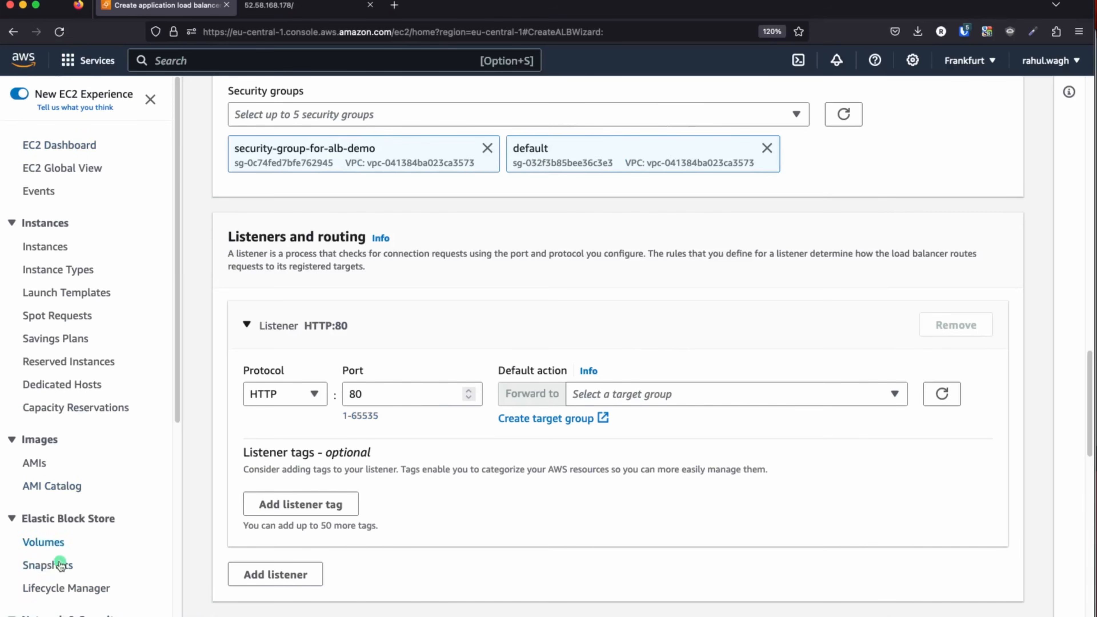
scroll(60, 497, down, 8)
super+click(57, 525)
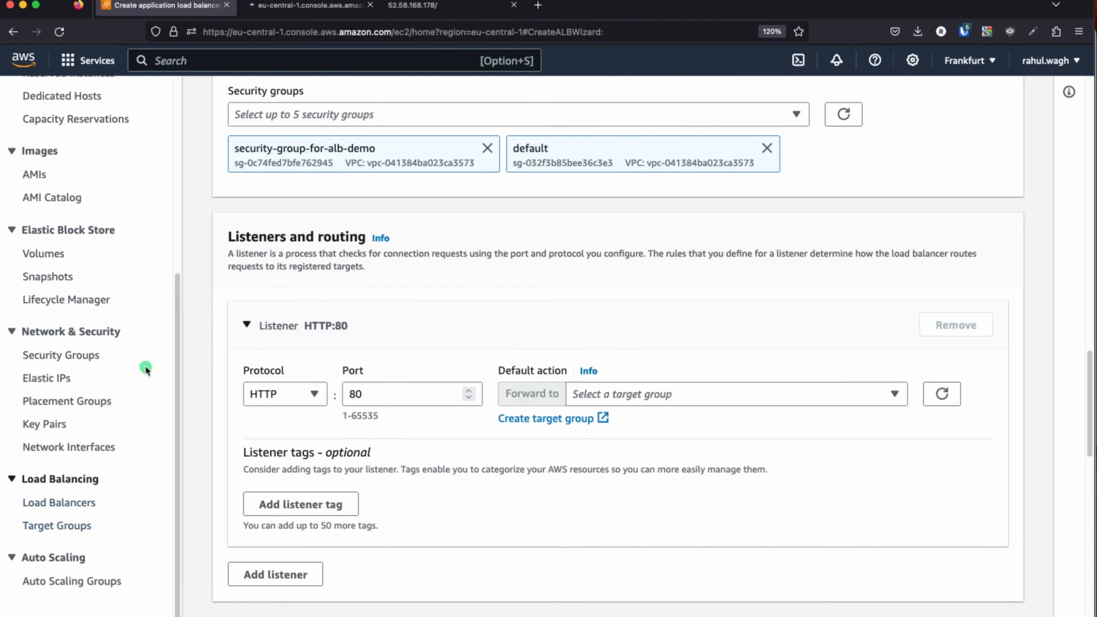
click(311, 6)
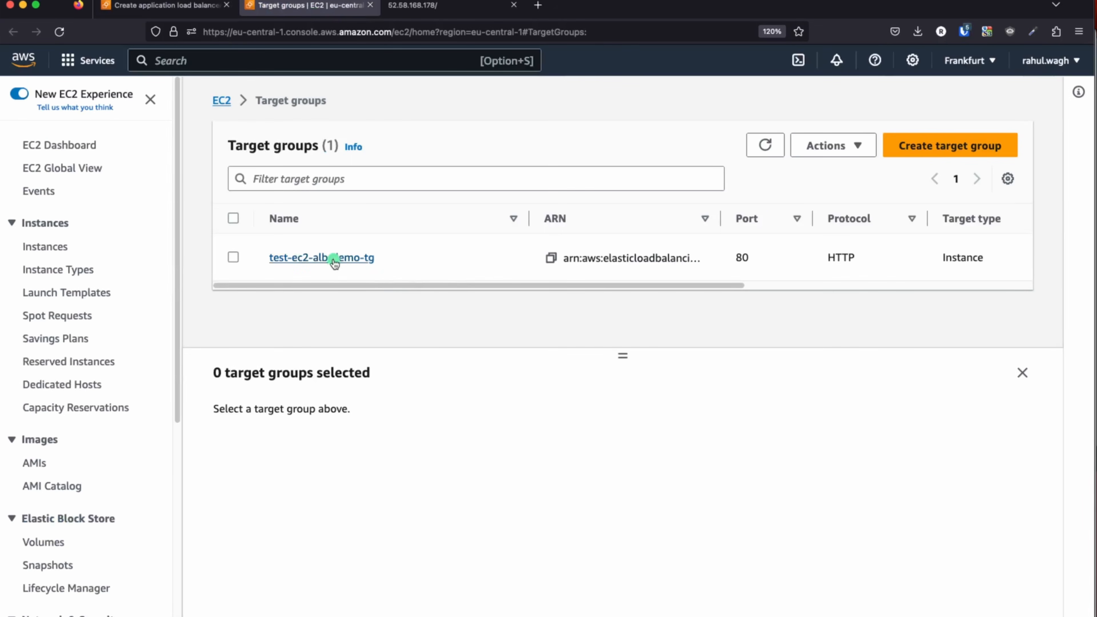
click(352, 259)
scroll(402, 372, down, 3)
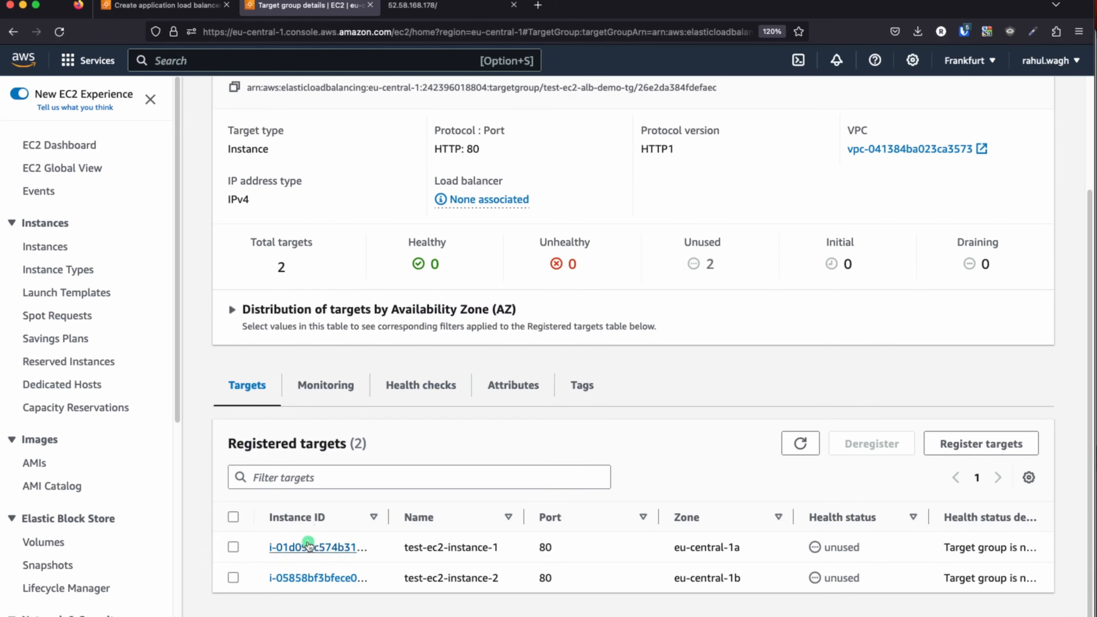
scroll(311, 359, up, 3)
drag(431, 143, 216, 137)
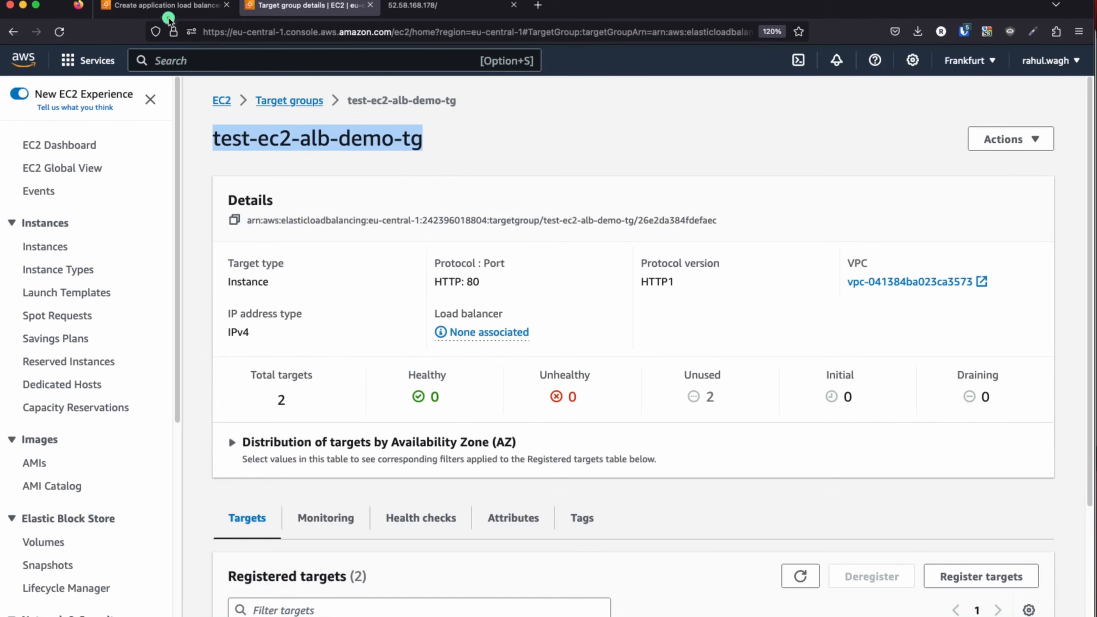
- Set the load balancer's HTTP:80 listener to forward to test-ec2-alb-demo-tg and review the configuration summary
click(165, 6)
scroll(607, 346, up, 1)
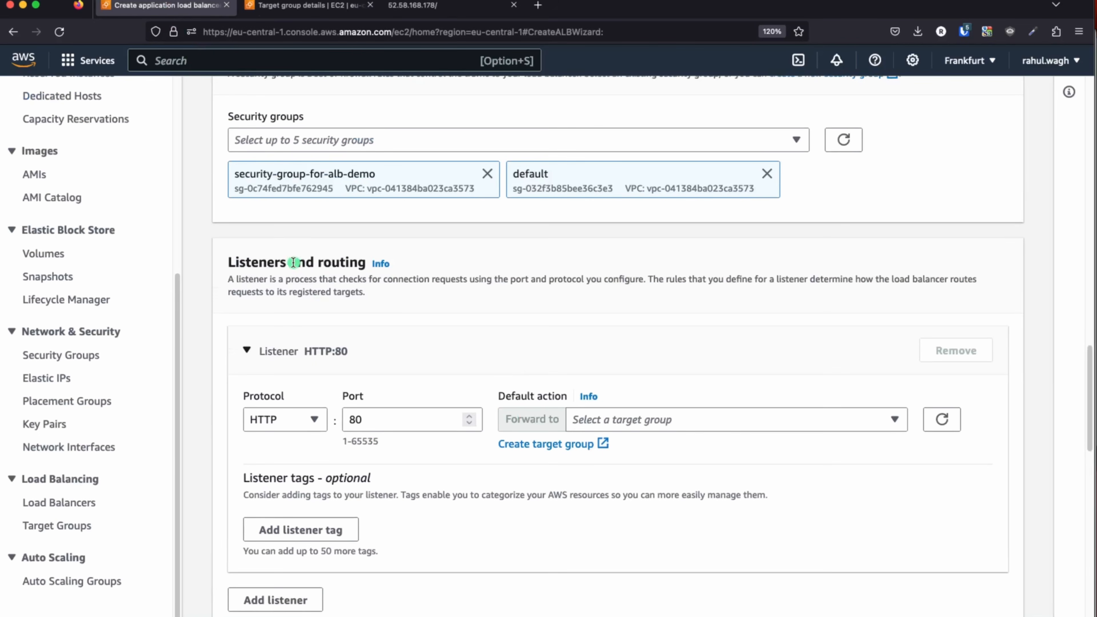
click(713, 423)
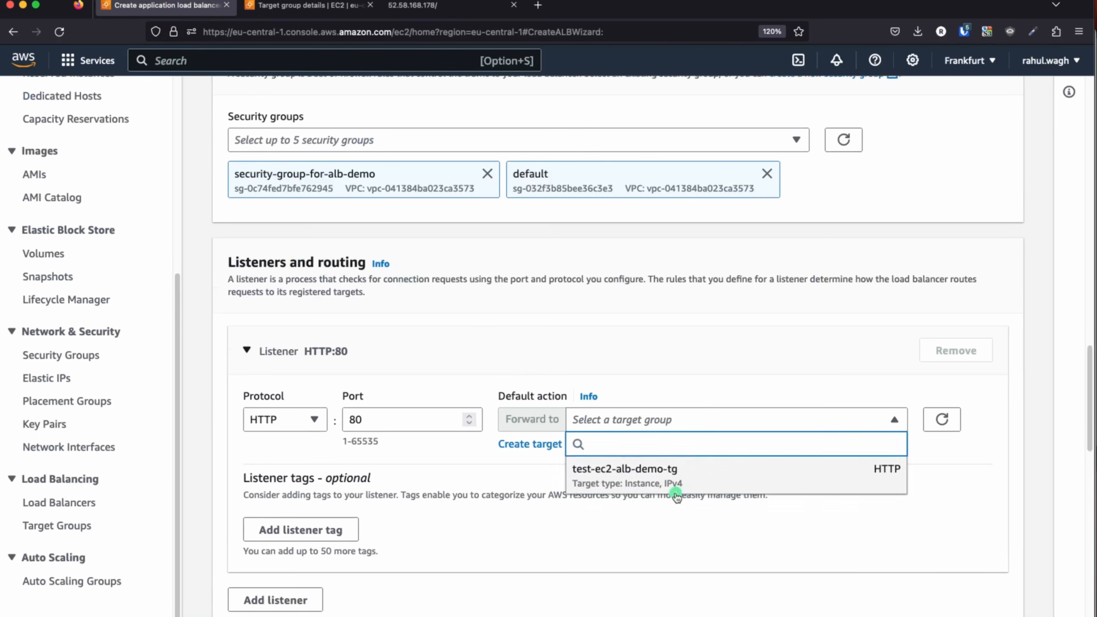
click(673, 475)
scroll(669, 492, down, 5)
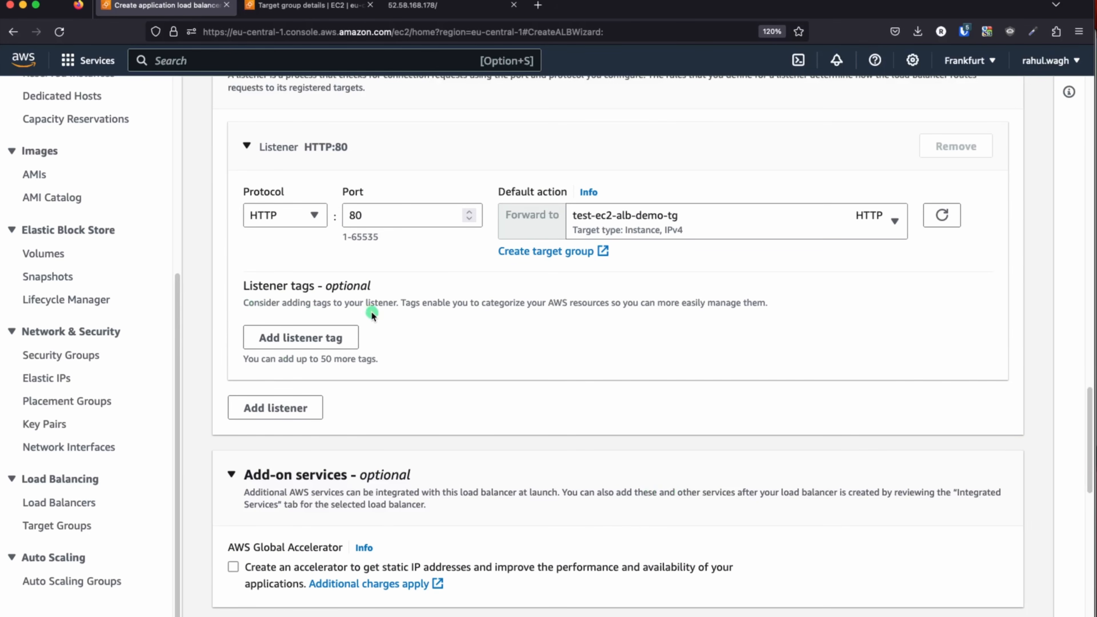
scroll(433, 365, down, 5)
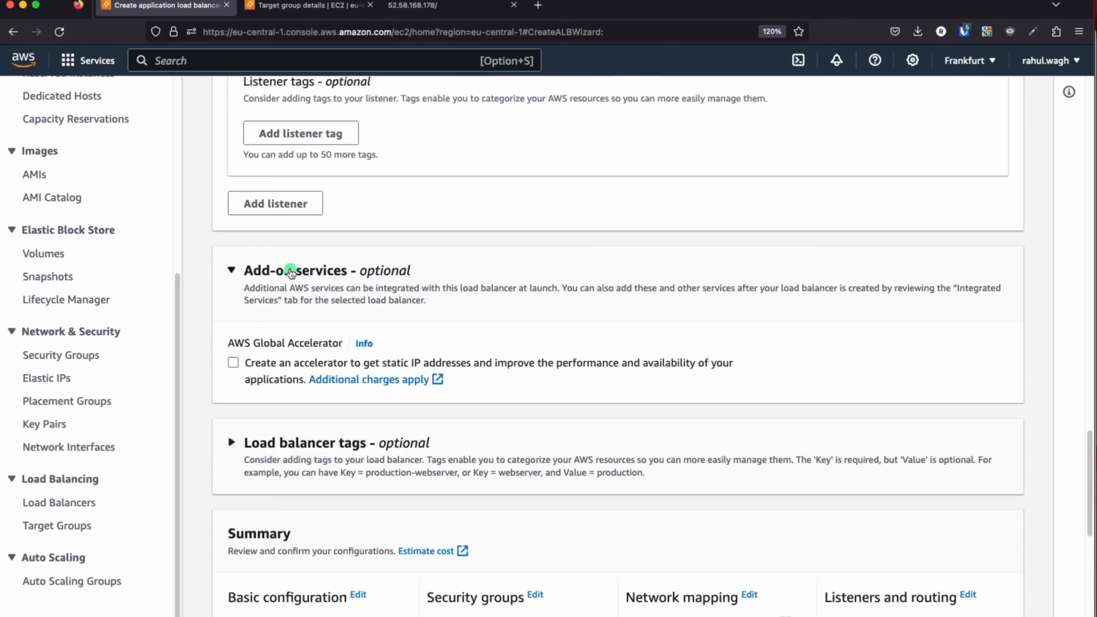
scroll(440, 363, down, 5)
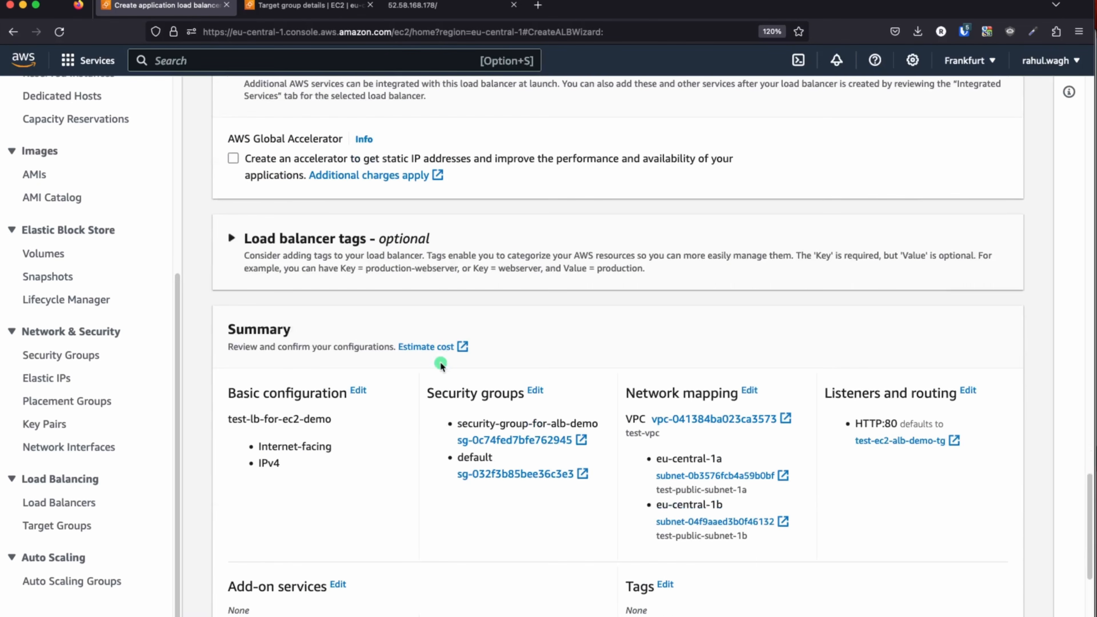
- Review the security groups and network mapping in the configuration summary and create the load balancer test-lb-for-ec2-demo
scroll(440, 361, down, 3)
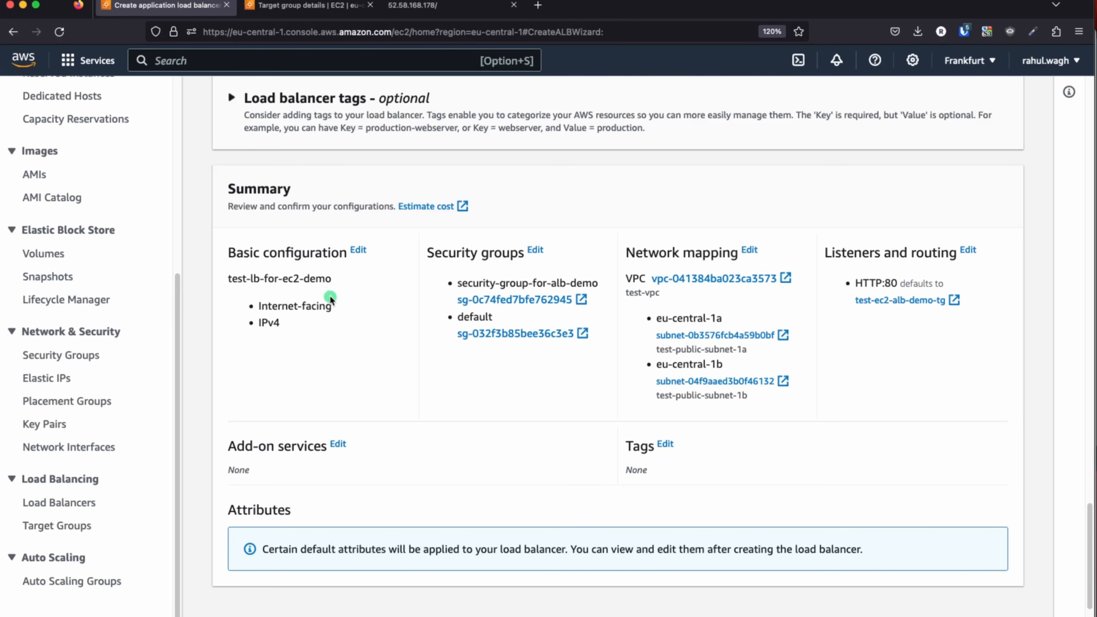
double_click(269, 323)
drag(481, 253, 523, 254)
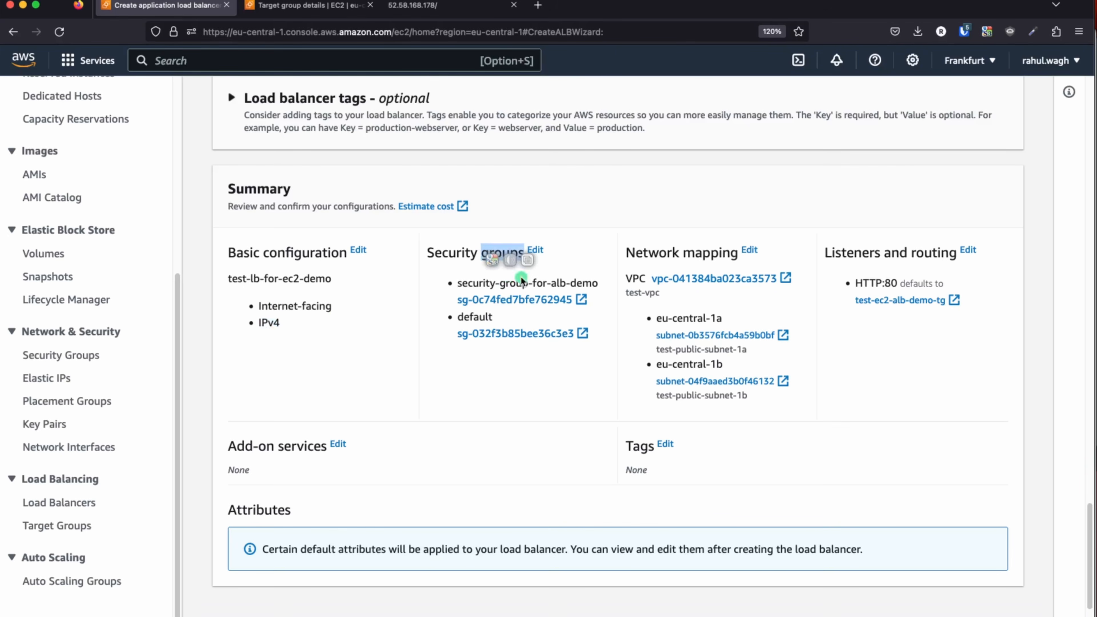
triple_click(494, 283)
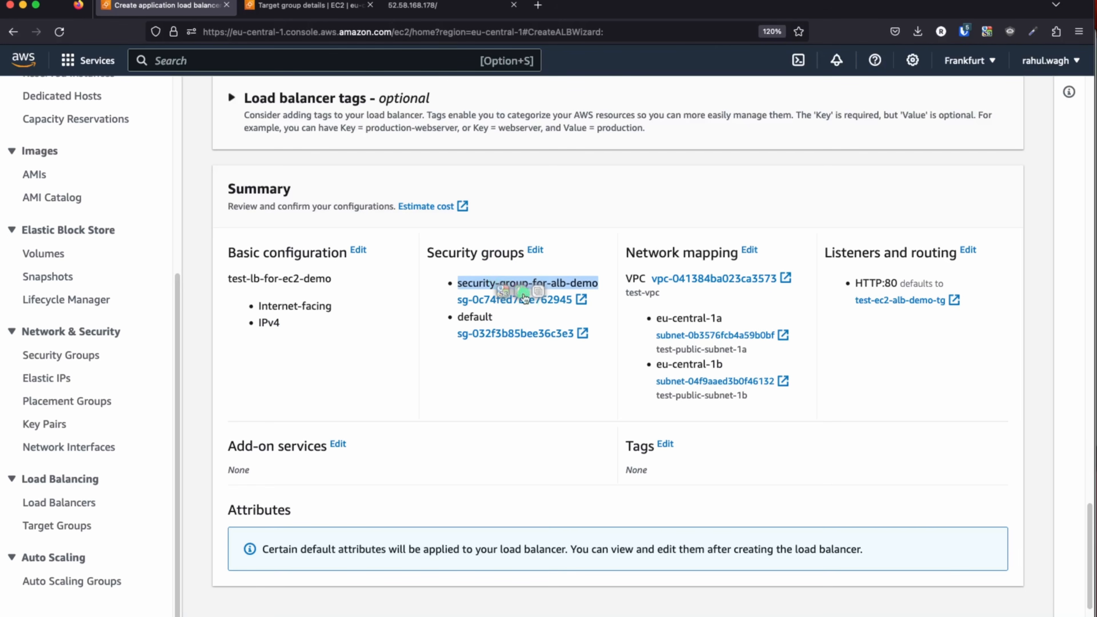
double_click(475, 318)
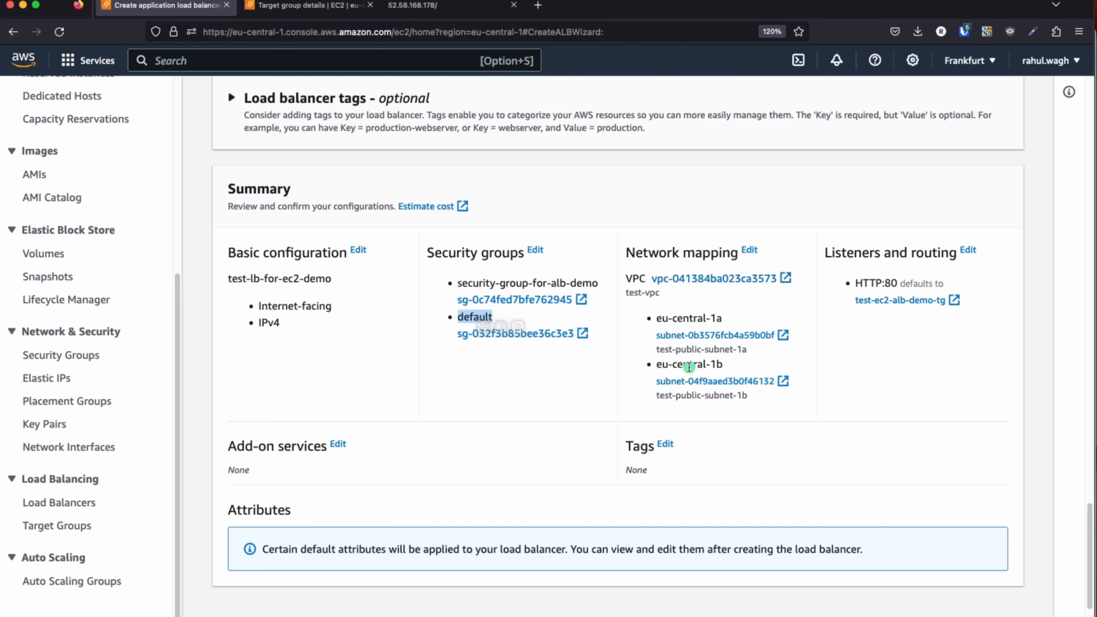
drag(655, 317, 794, 384)
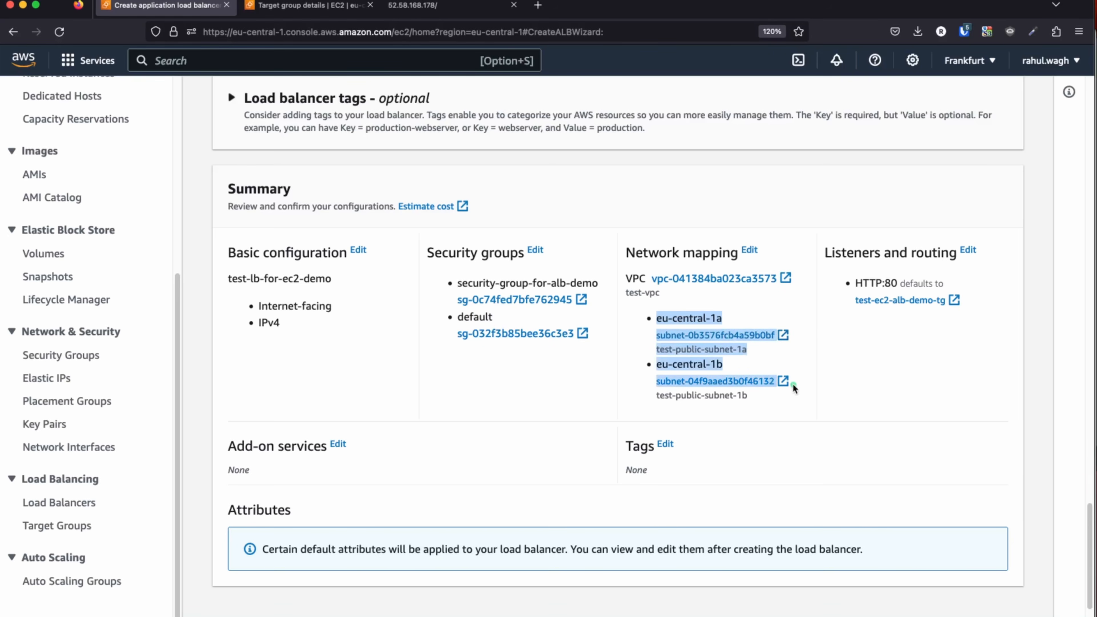
click(932, 355)
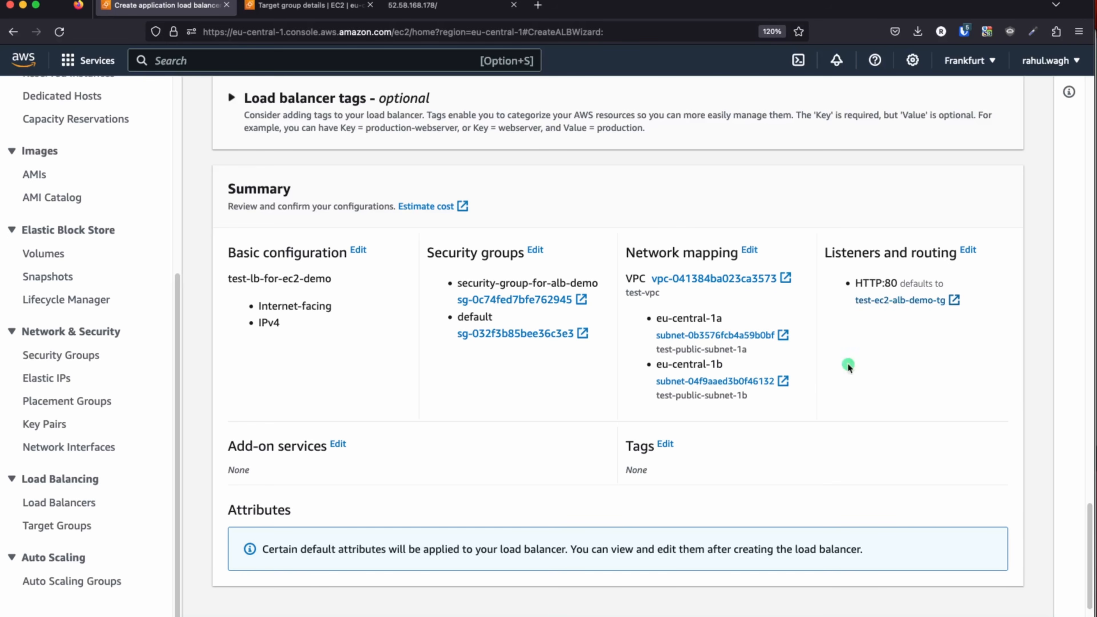
scroll(830, 388, down, 2)
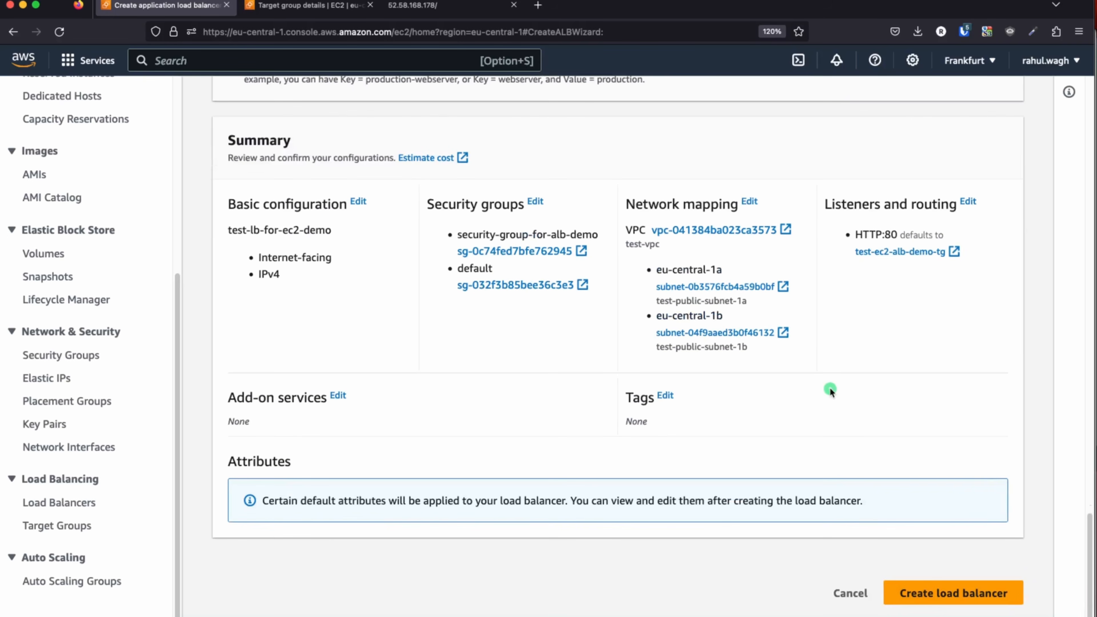
click(954, 595)
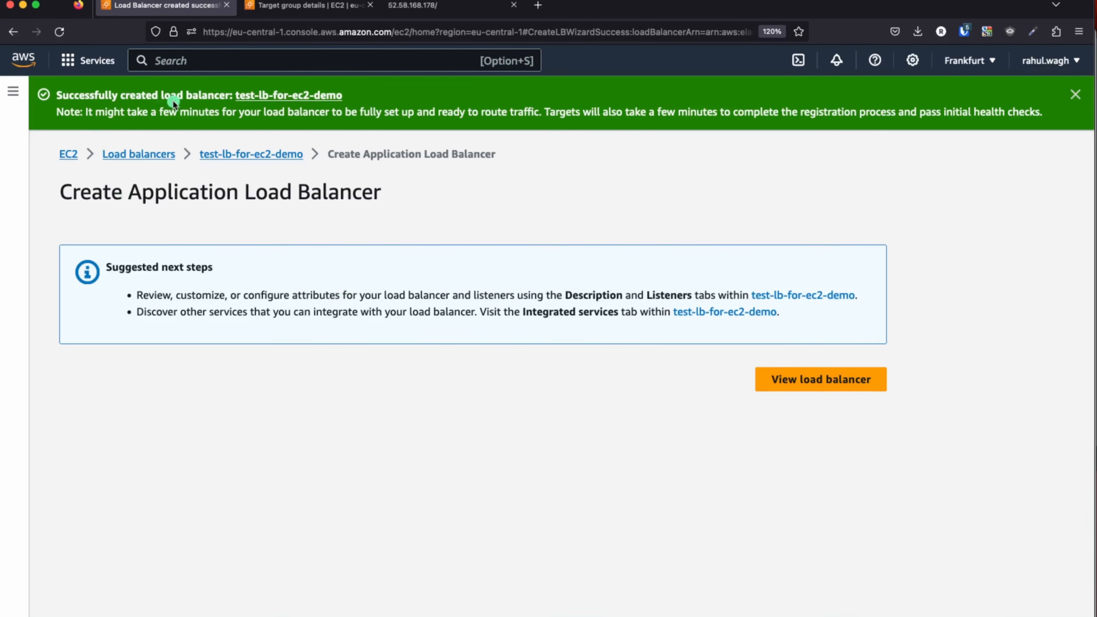
- Go to the load balancers list and widen the State column to check the state of test-lb-for-ec2-demo
click(127, 154)
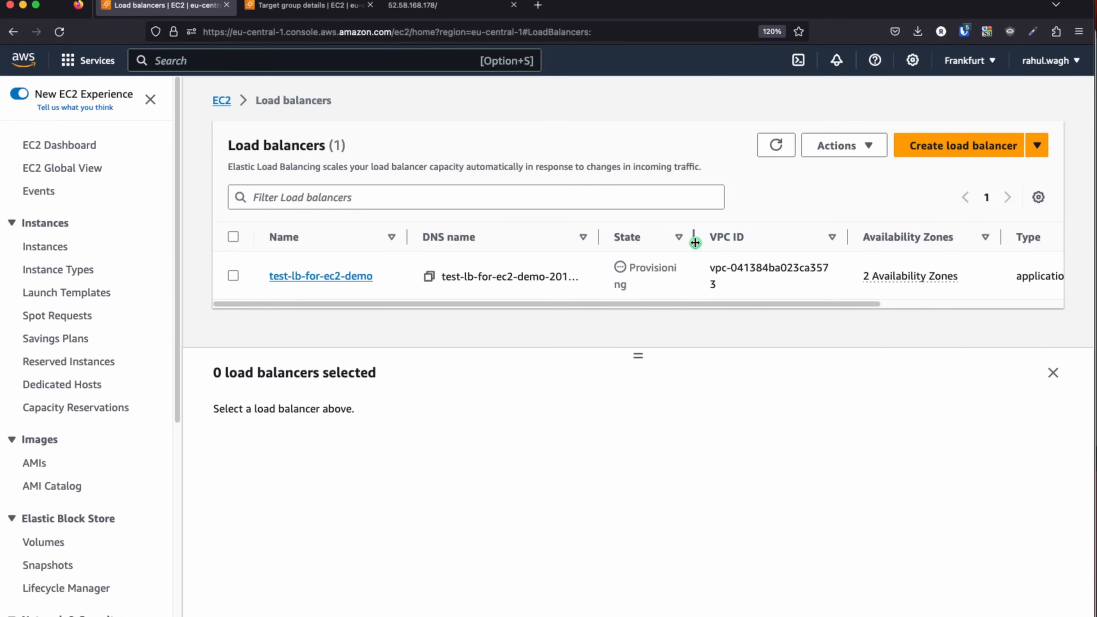
drag(695, 243, 746, 243)
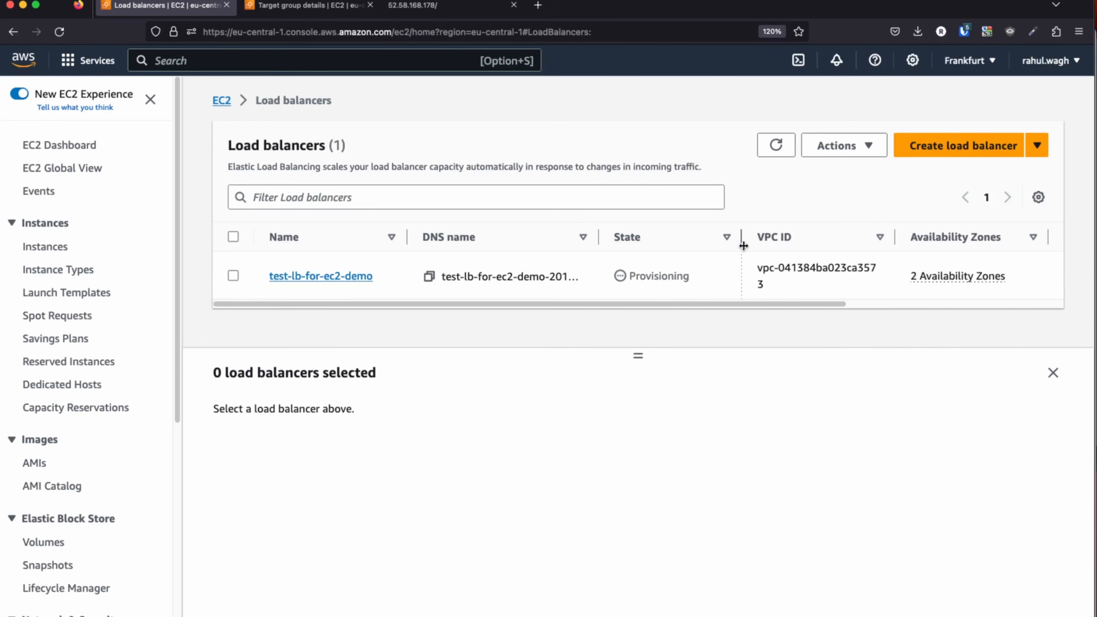
double_click(674, 275)
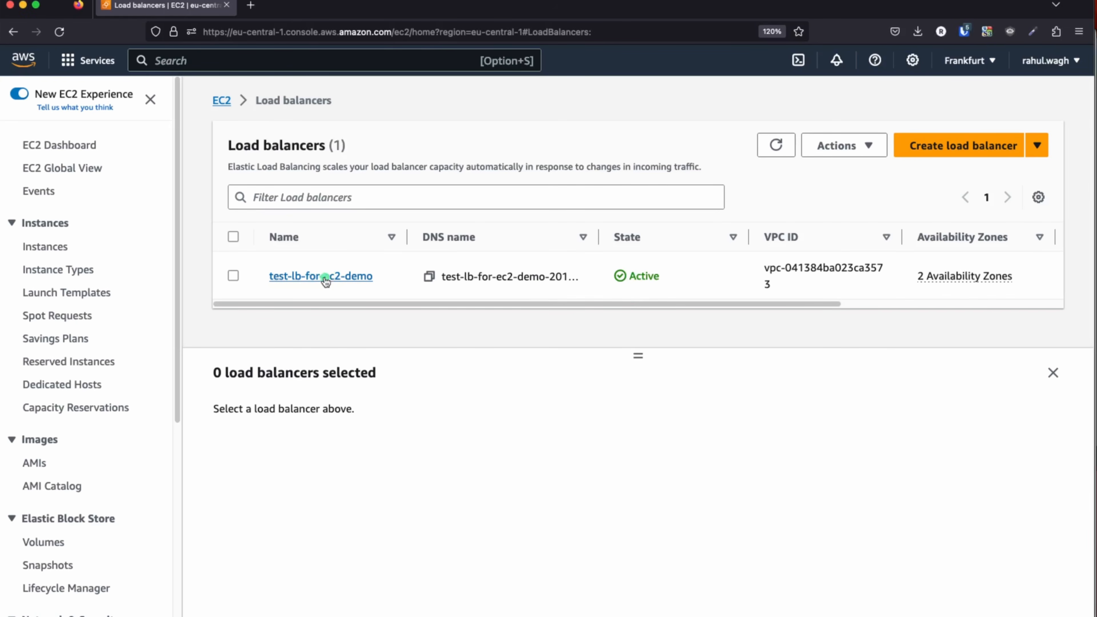
- Open the details of test-lb-for-ec2-demo and copy its DNS name
click(313, 276)
scroll(467, 299, down, 3)
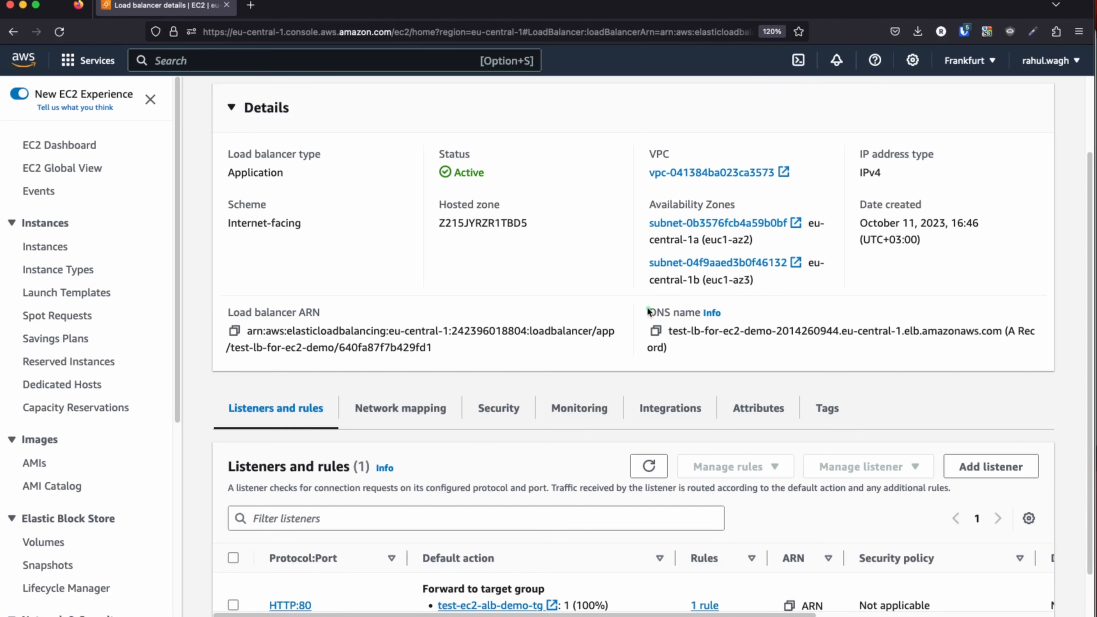
drag(649, 312, 743, 357)
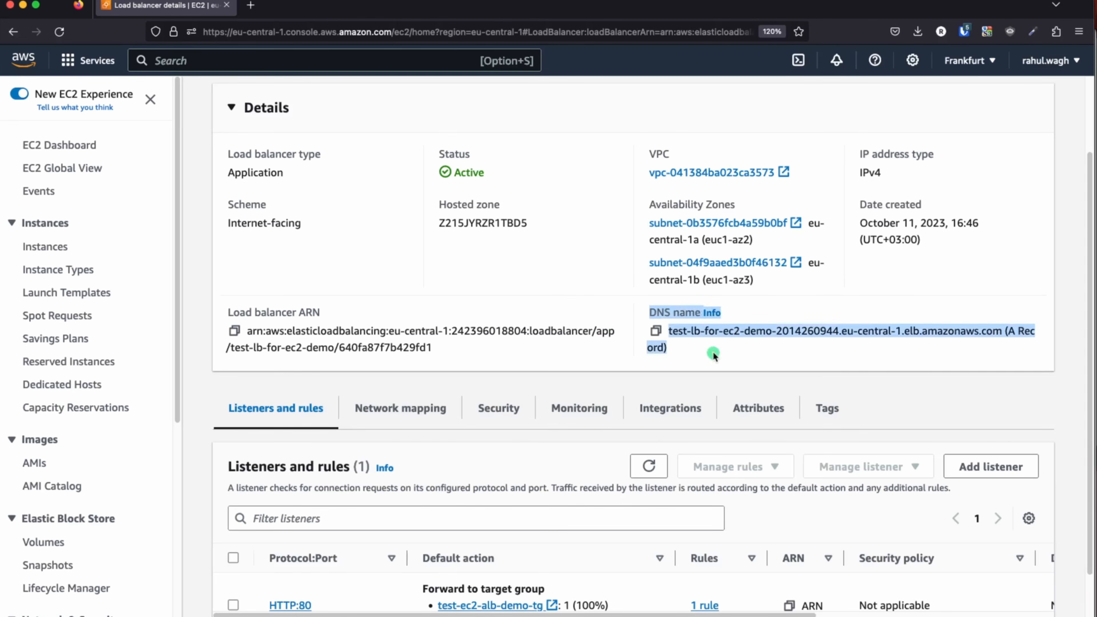
click(657, 332)
click(656, 332)
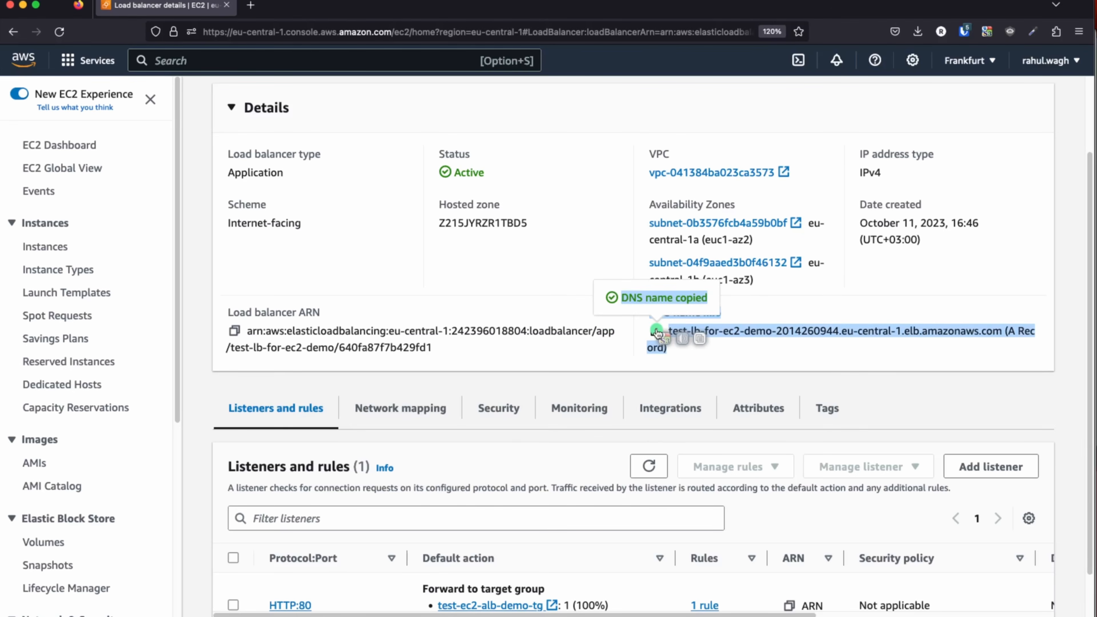
- Load the copied load balancer DNS name in a new browser tab and enlarge the page to 200%
click(250, 5)
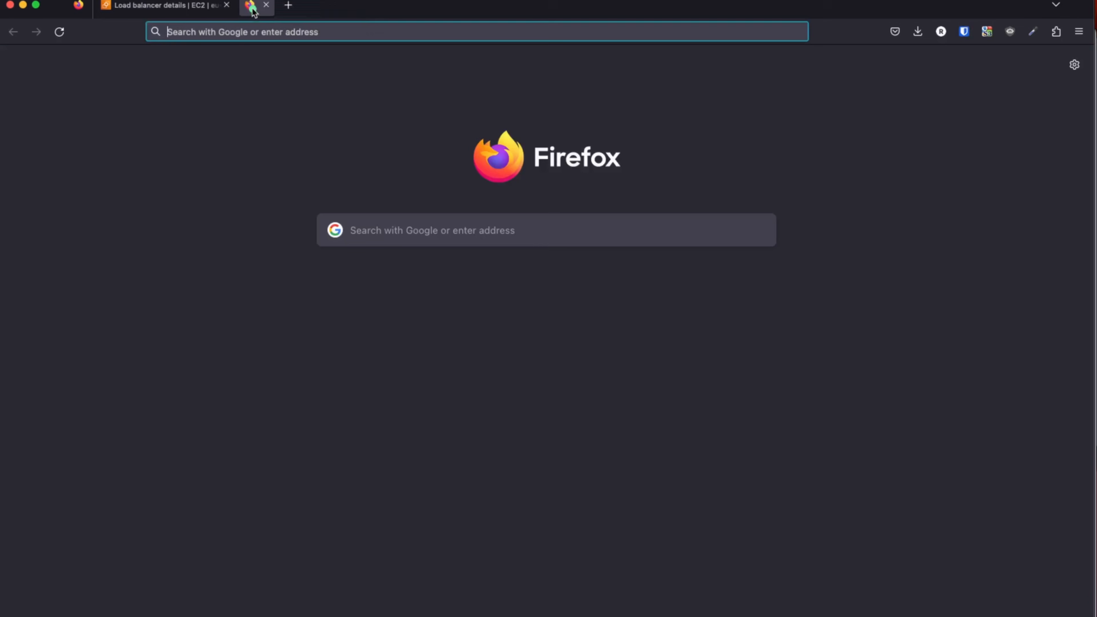
key(super+v)
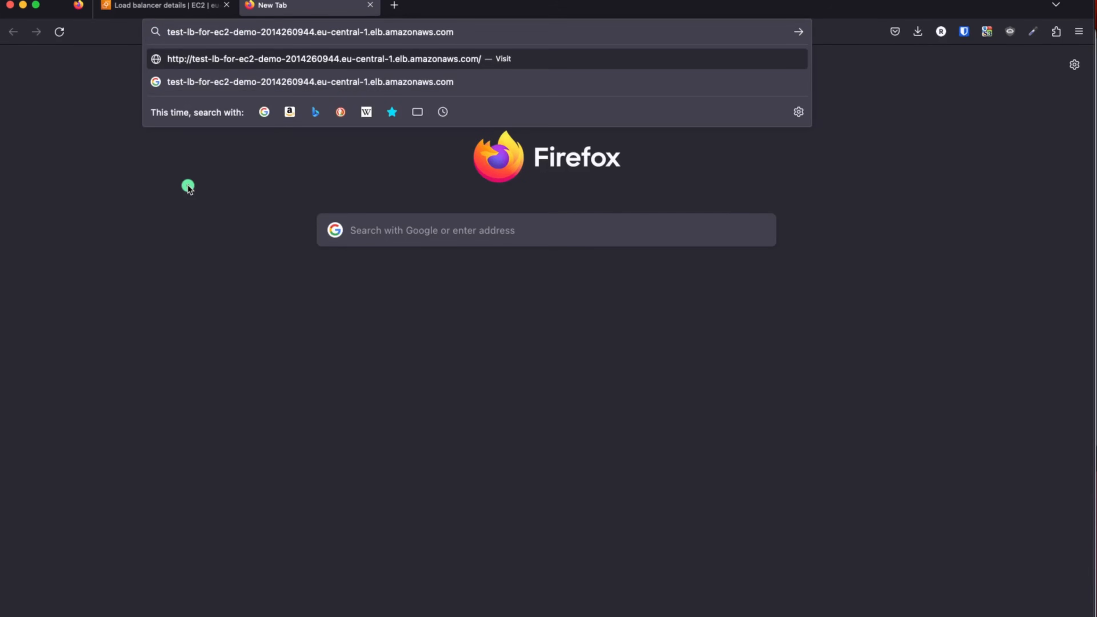
key(Return)
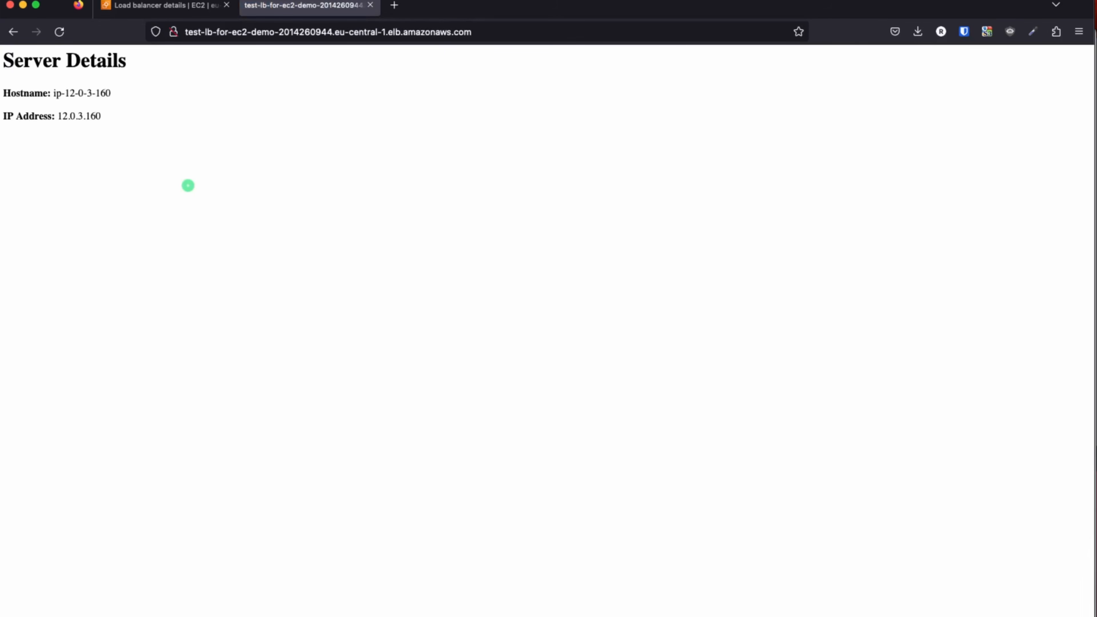
key(super+equal)
key(super+equal)
key(super+equal)
key(super+equal)
key(super+equal)
key(super+equal)
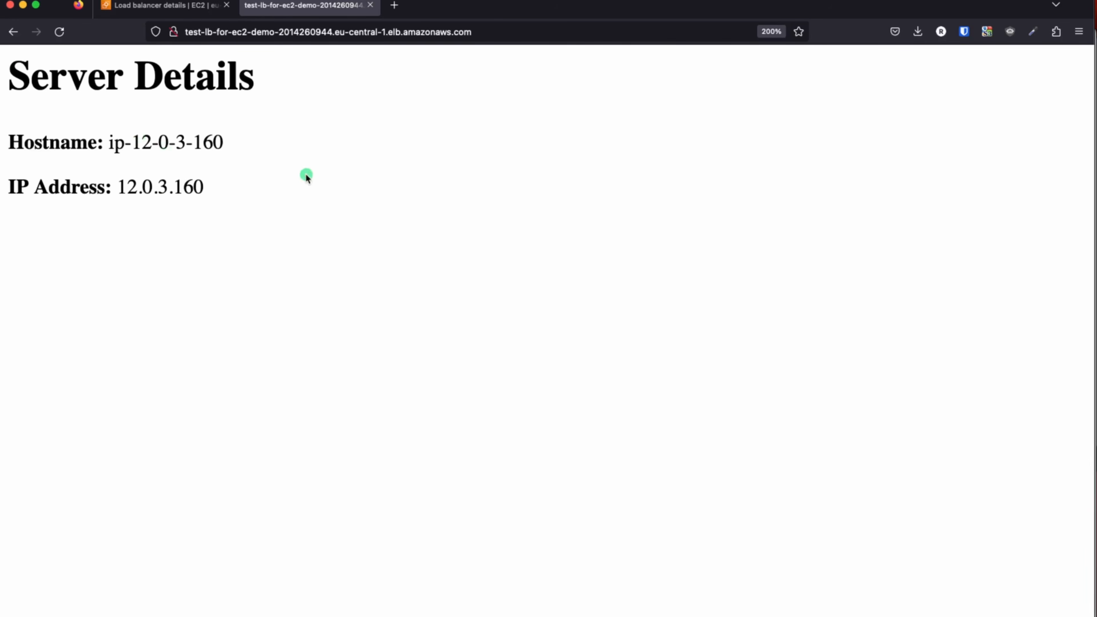
- Reload the load balancer's Server Details page twice and compare the hostname shown each time
key(super+r)
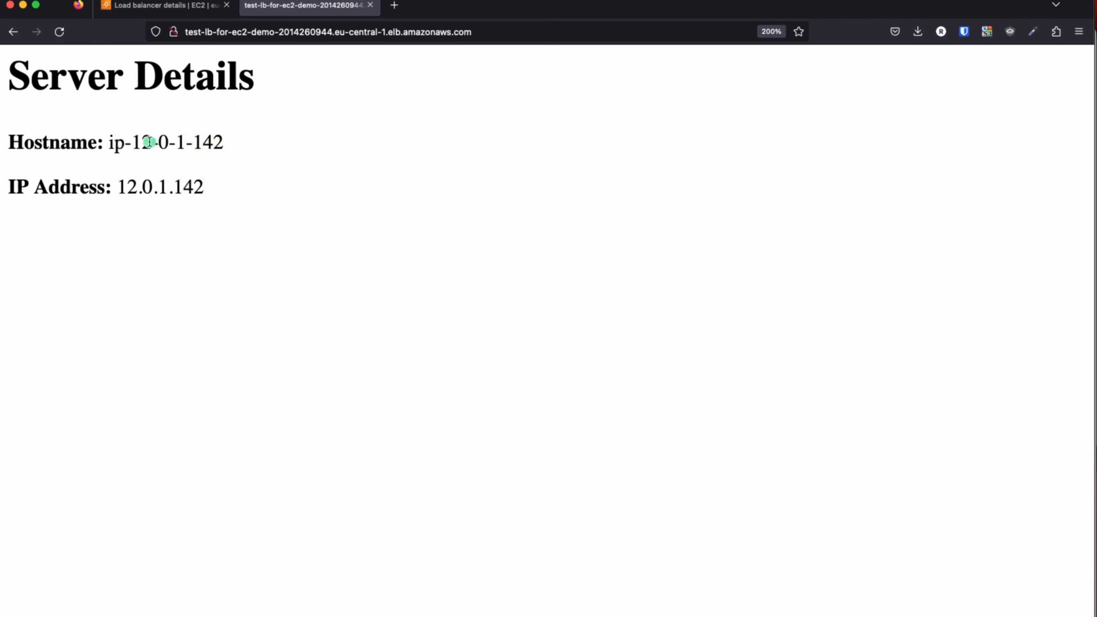
drag(141, 142, 233, 146)
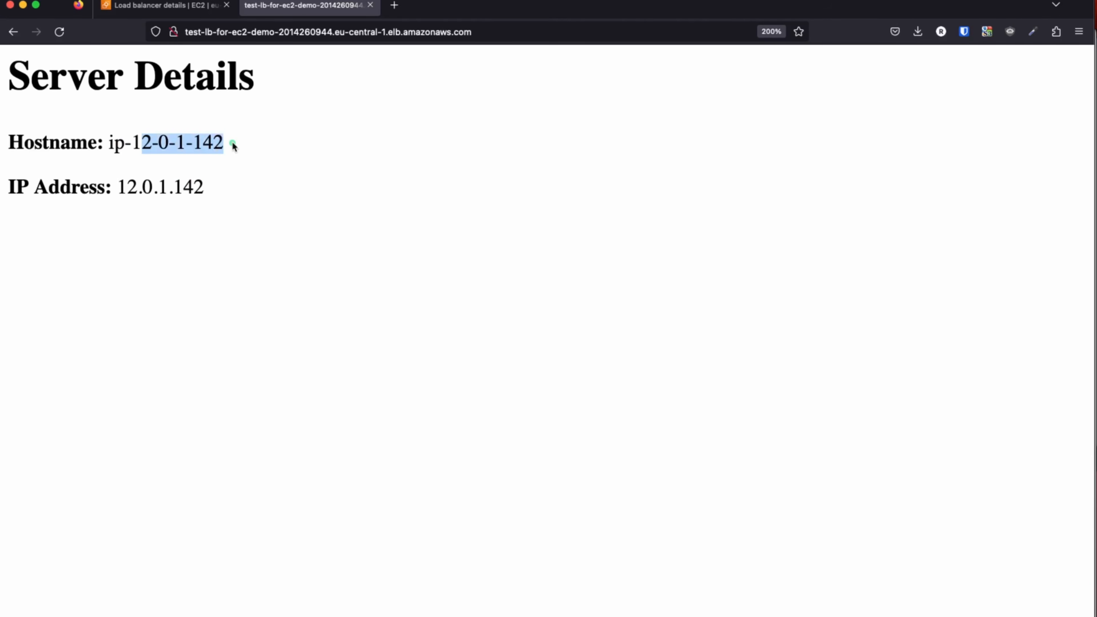
click(232, 173)
key(super+r)
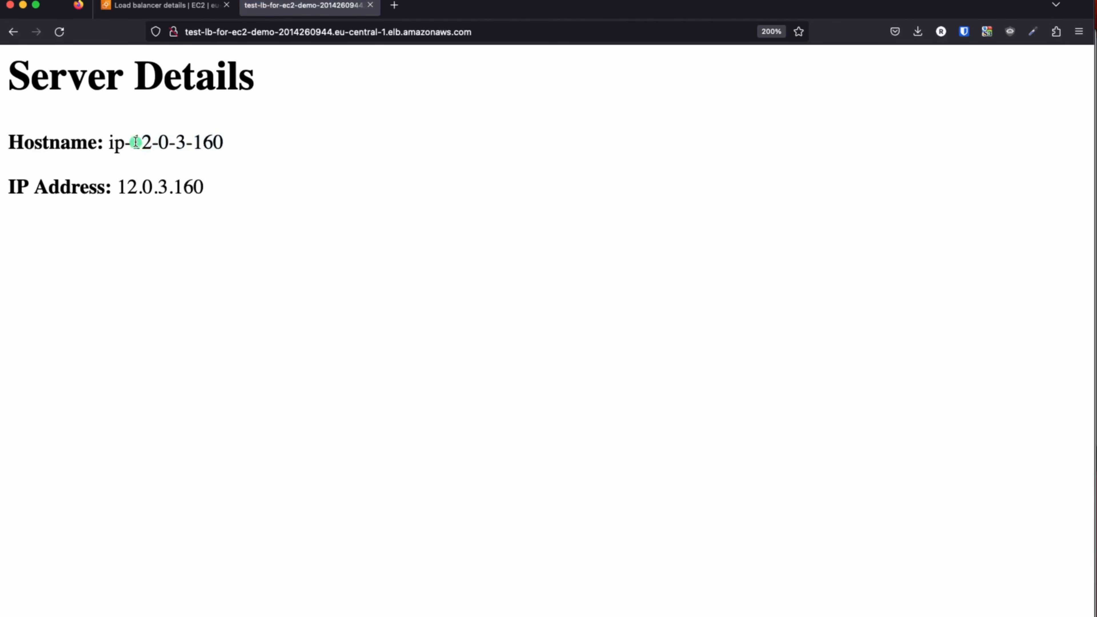
drag(136, 142, 231, 147)
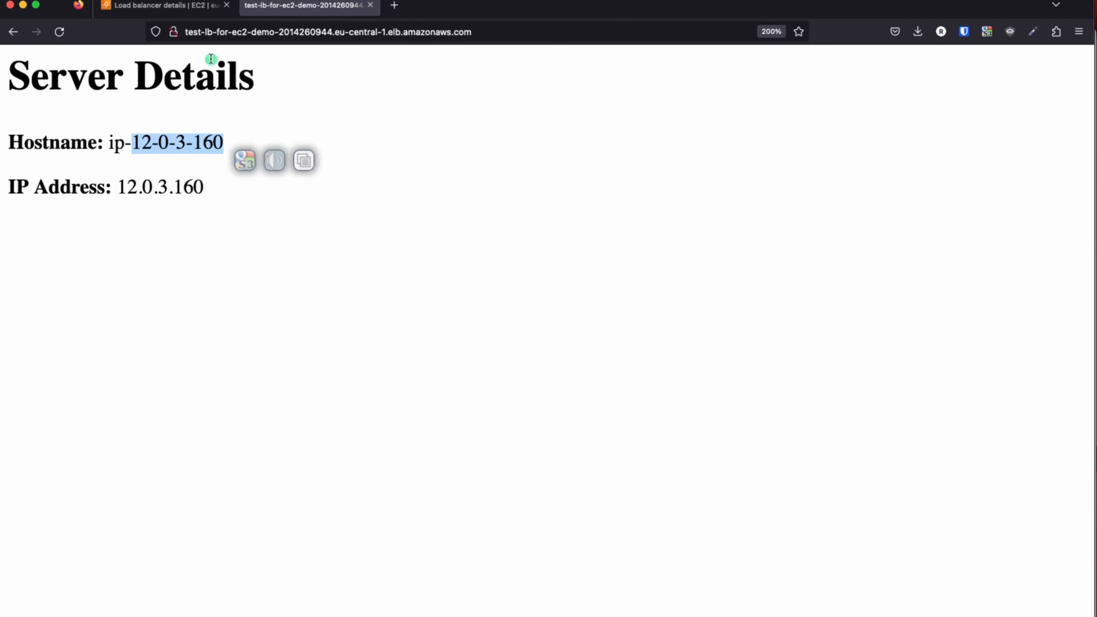
- Return to the AWS console, list the running EC2 instances and open test-ec2-instance-2 in a separate tab
click(173, 9)
click(27, 60)
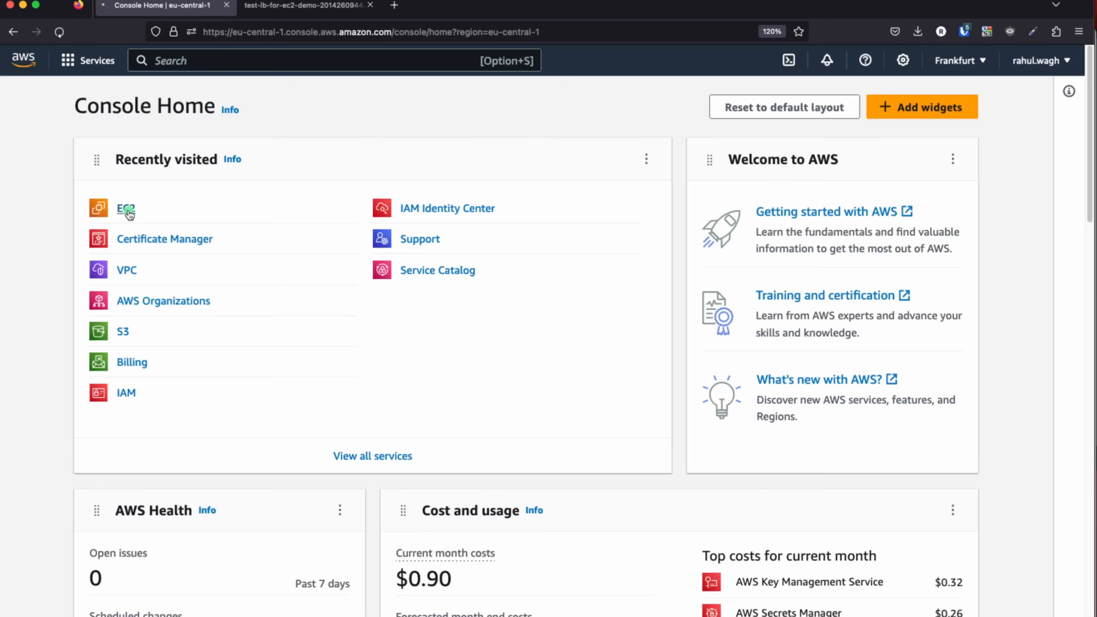
click(126, 209)
click(278, 191)
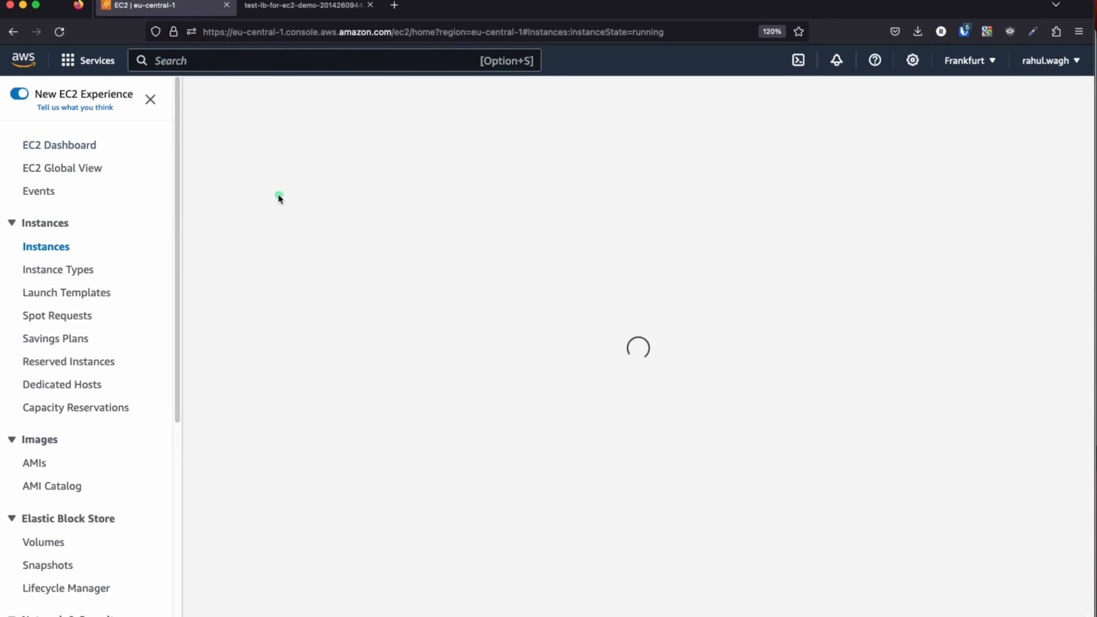
super+click(476, 212)
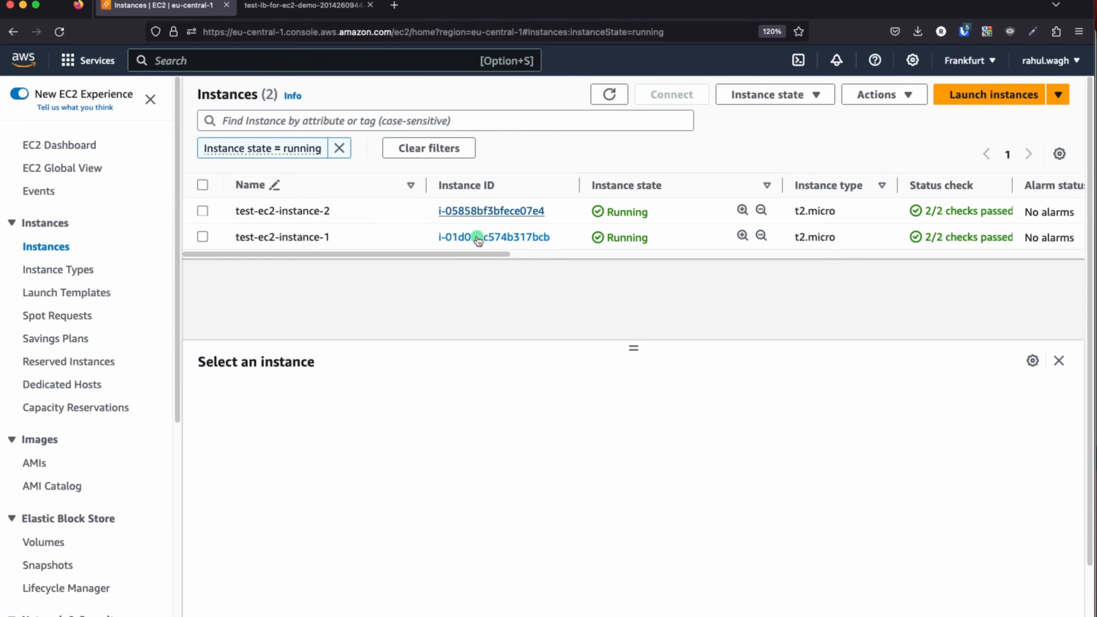
- Open test-ec2-instance-1 in a new tab and examine the private IPv4 addresses of test-ec2-instance-2 and test-ec2-instance-1
super+click(488, 238)
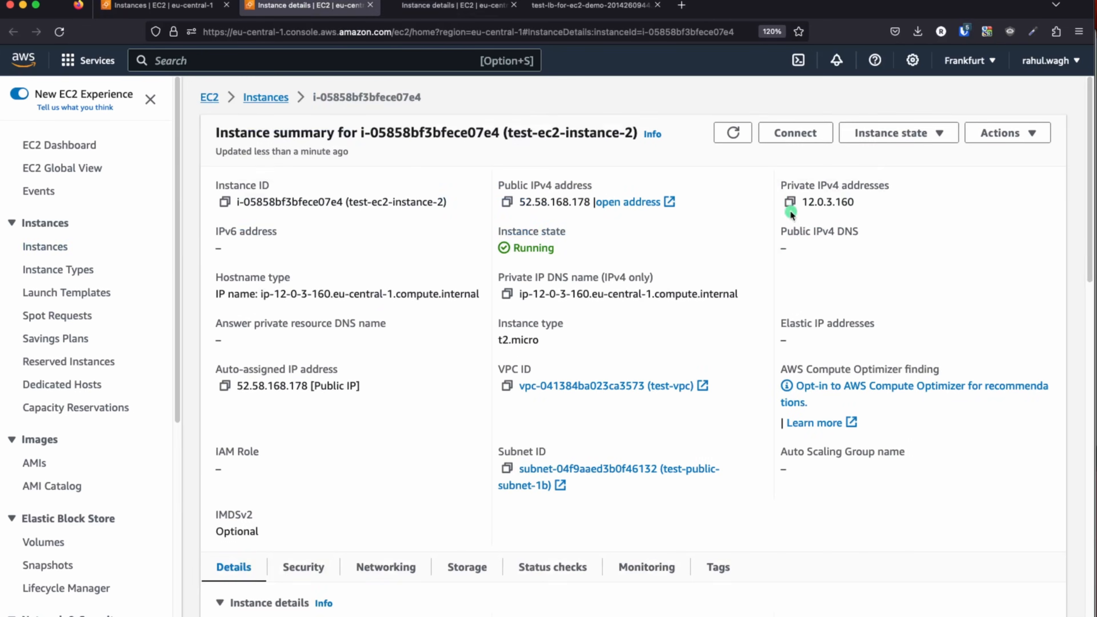
key(ctrl+Tab)
key(super+equal)
key(super+equal)
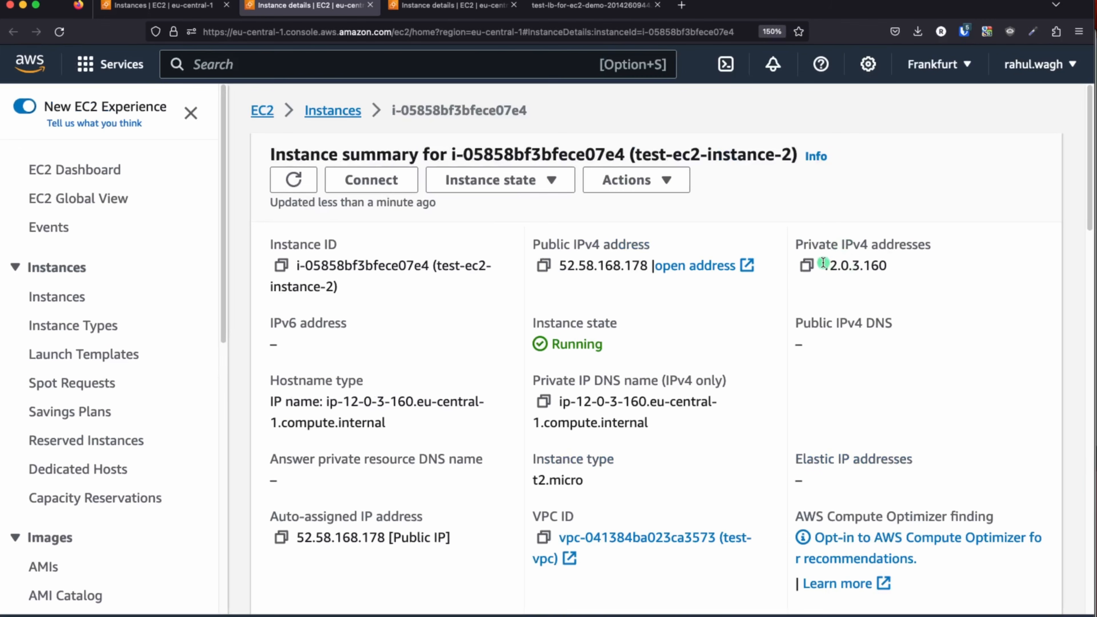
drag(823, 263, 854, 264)
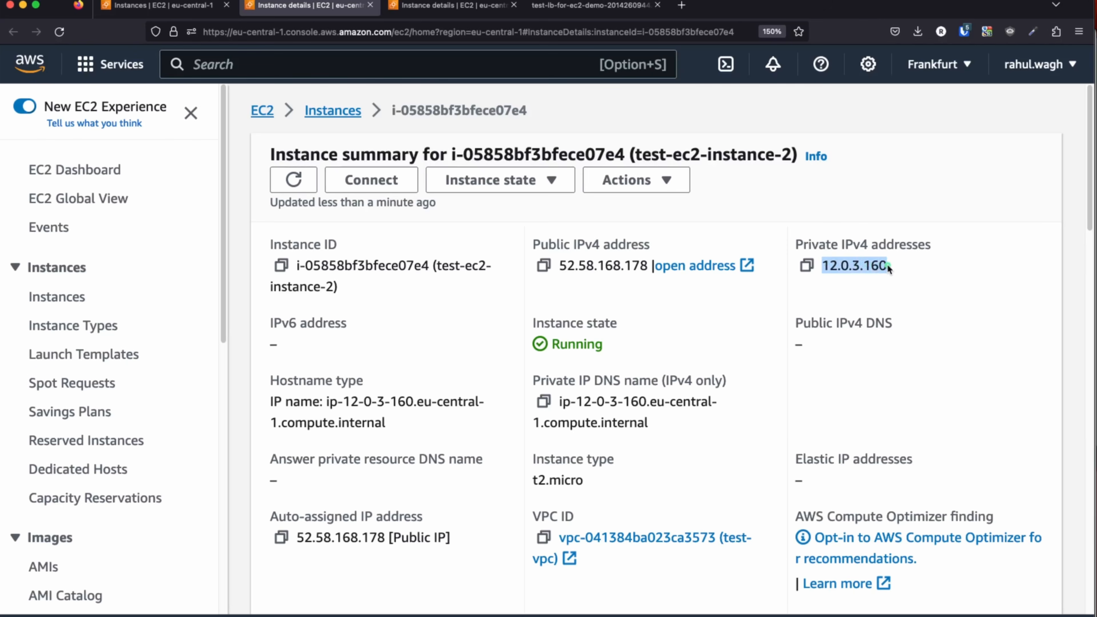
click(453, 6)
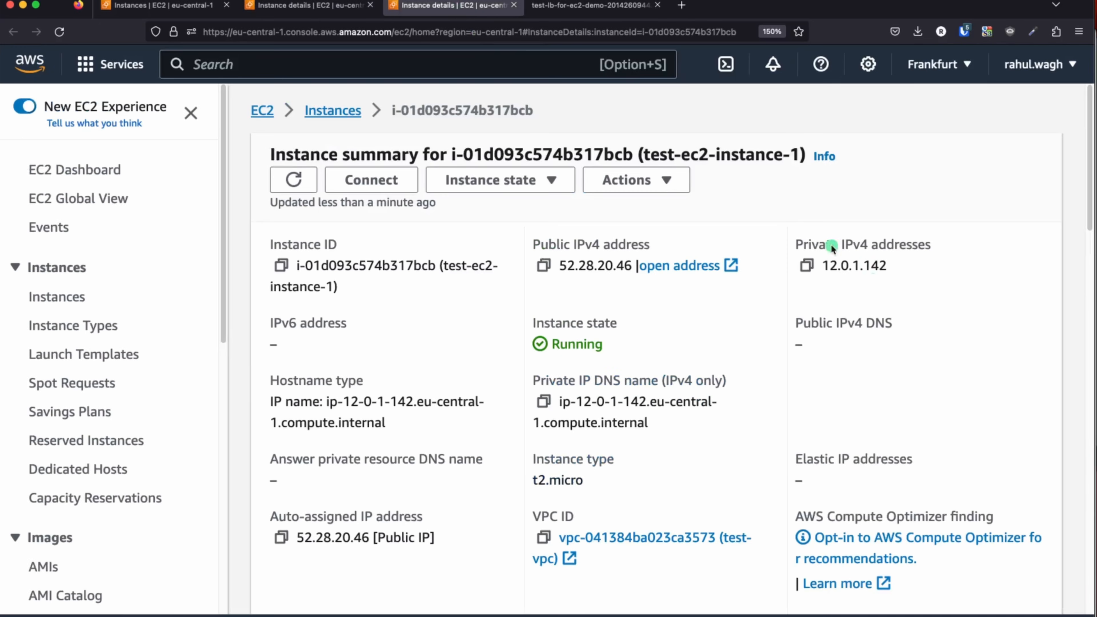
drag(830, 264, 887, 266)
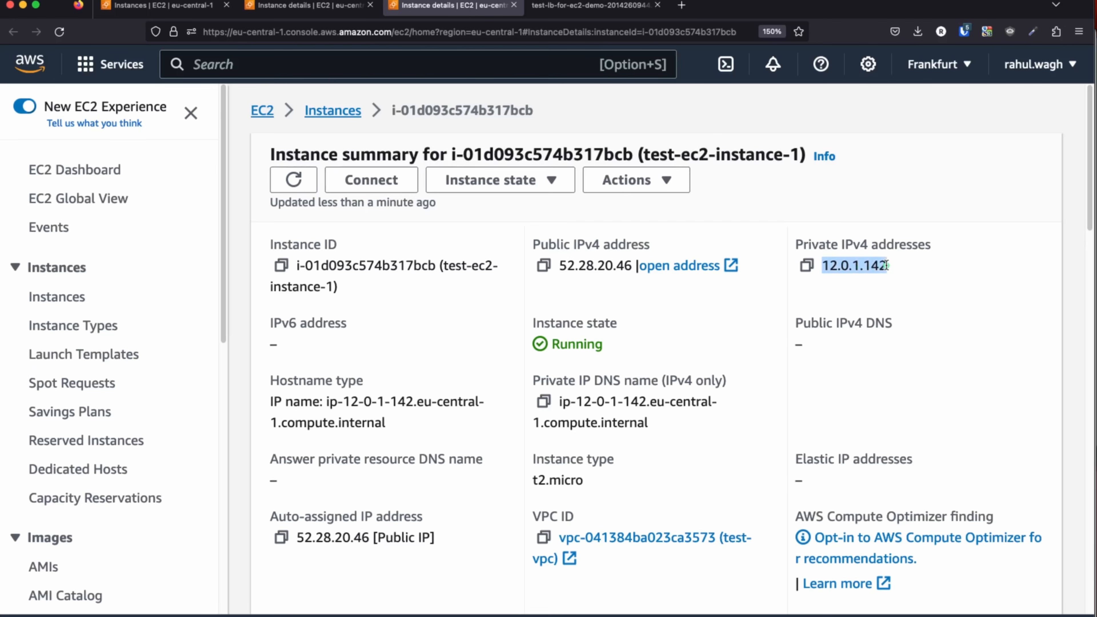
- Reload the load balancer's Server Details page twice and examine which instance's hostname and IP address answers each request
click(575, 6)
click(465, 298)
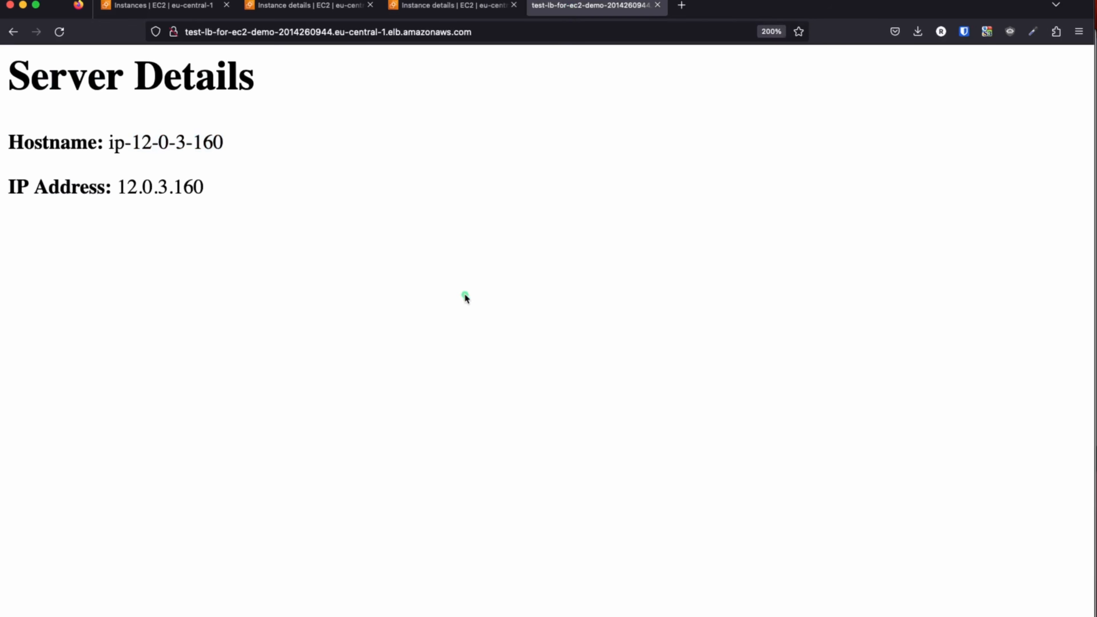
key(super+r)
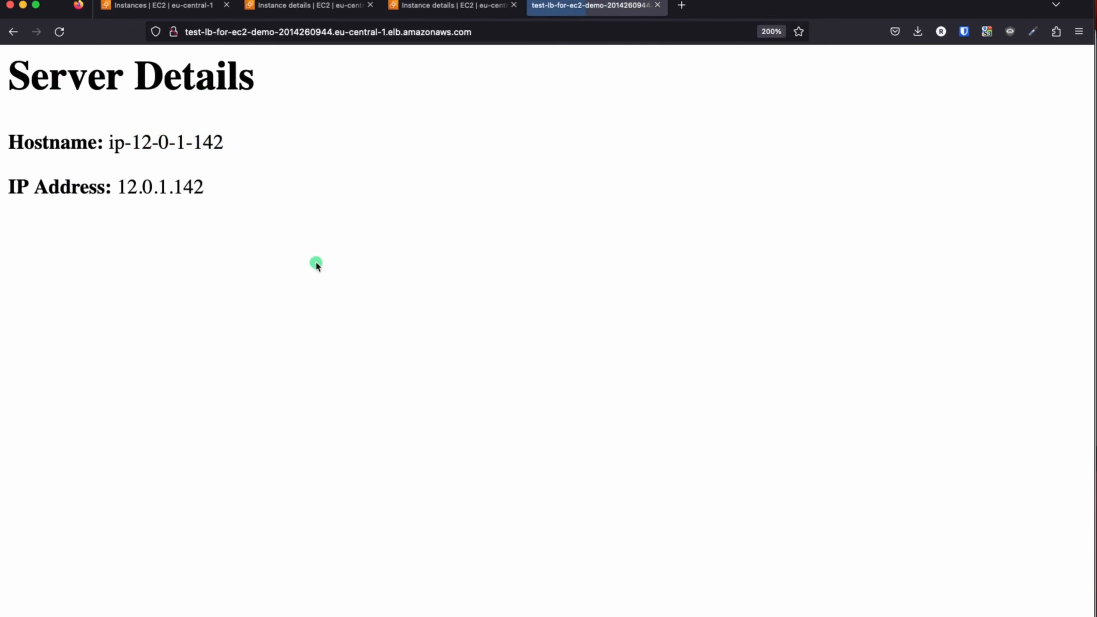
drag(132, 146, 243, 150)
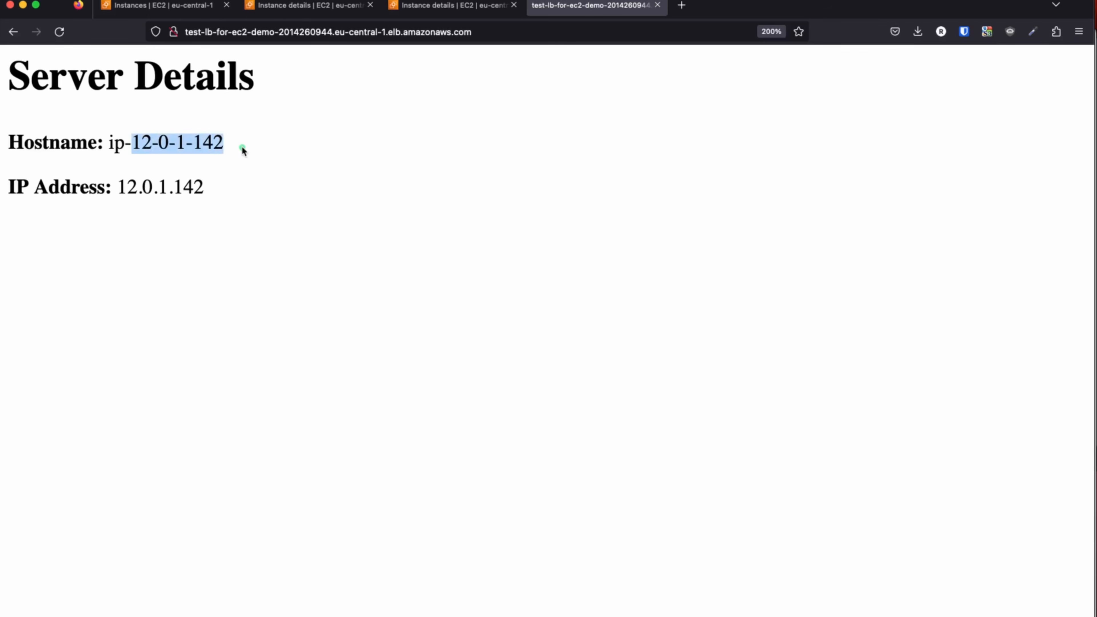
key(super+r)
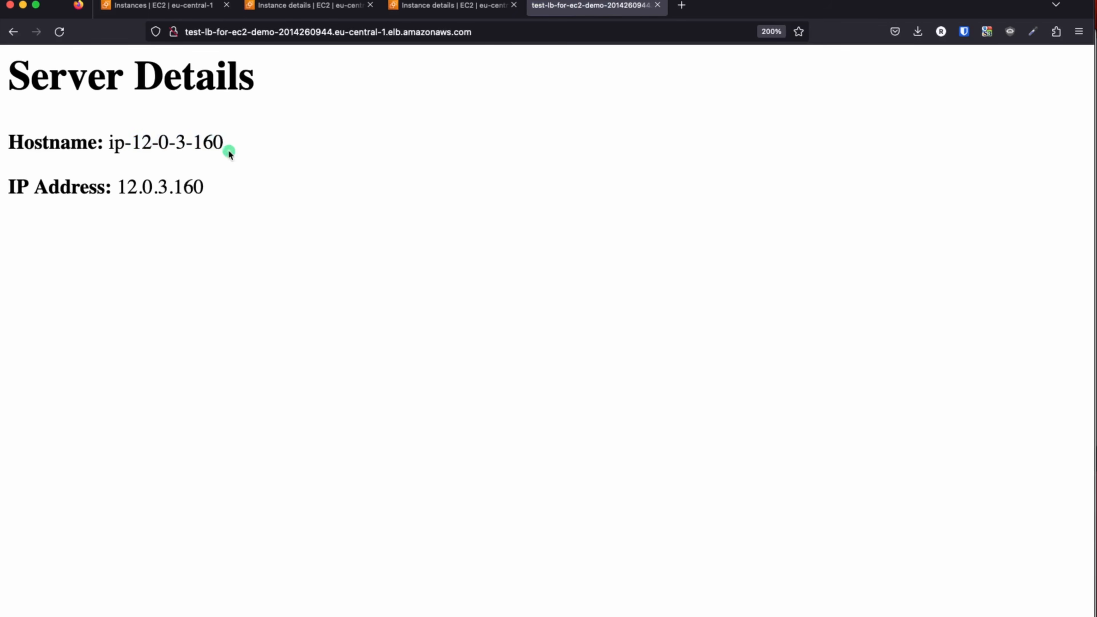
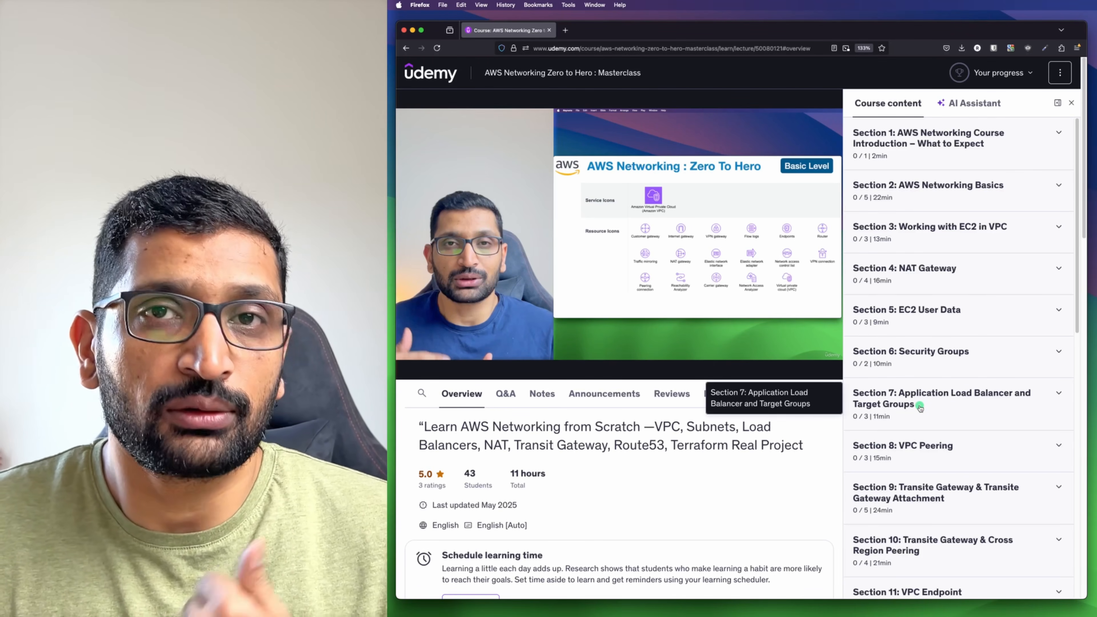
scroll(942, 402, down, 5)
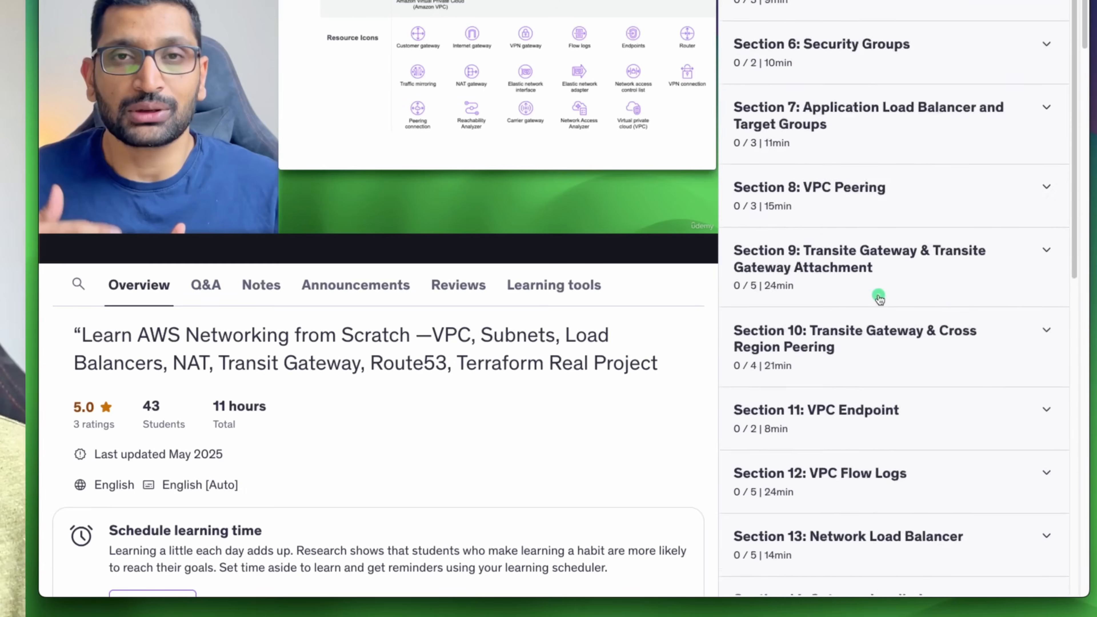
scroll(879, 299, down, 10)
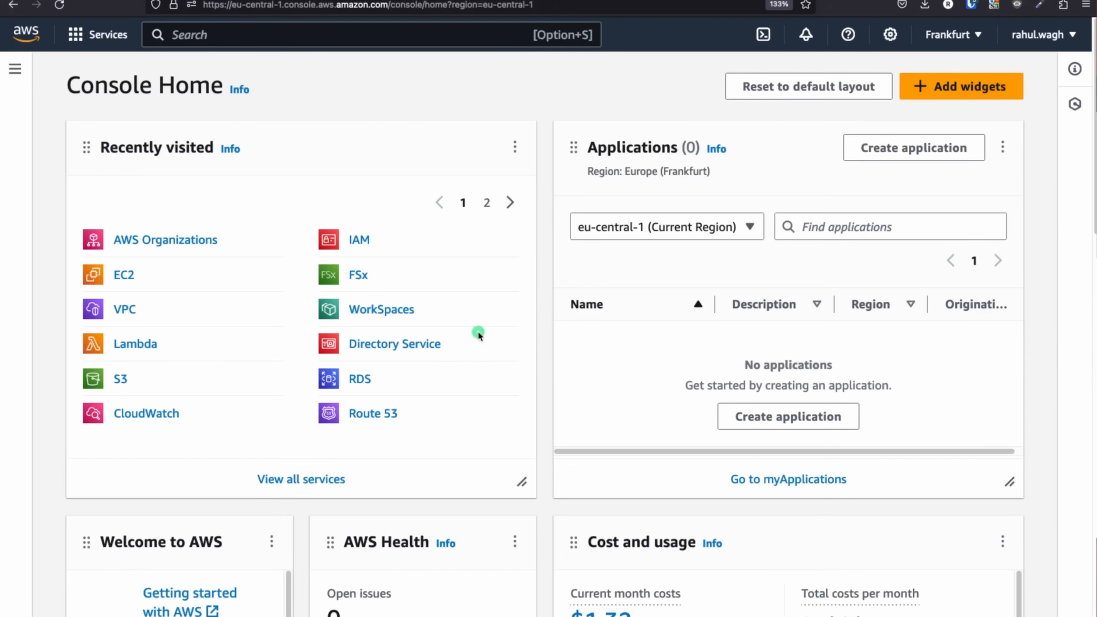
- Search the AWS console for vpc, open the VPC service and start creating a new VPC
click(193, 34)
text(vpc)
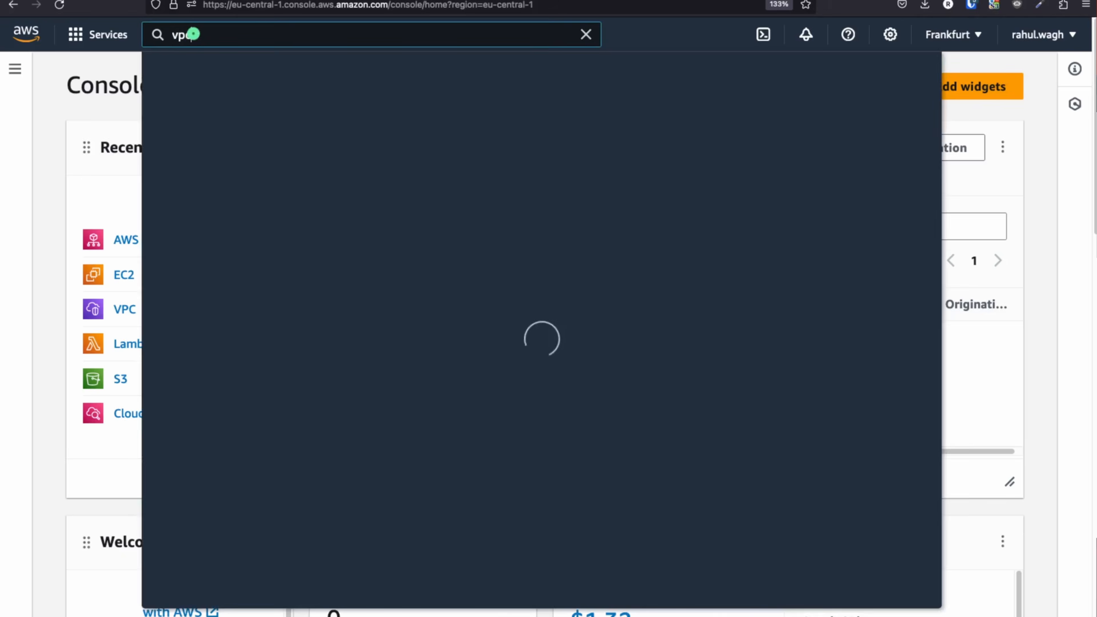
click(426, 170)
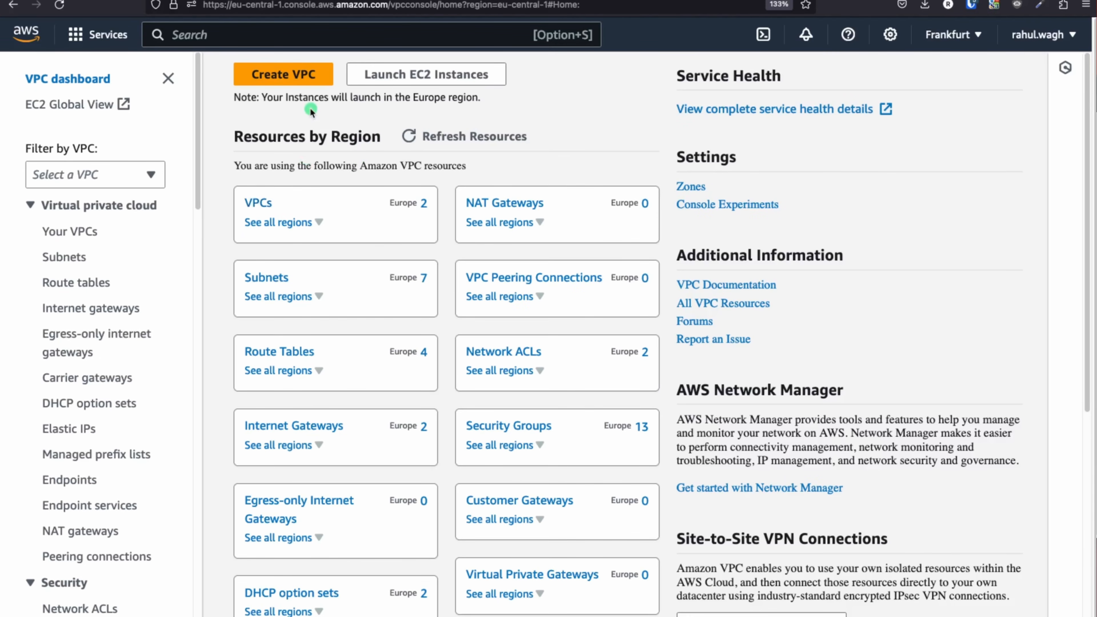
click(289, 76)
scroll(325, 242, down, 3)
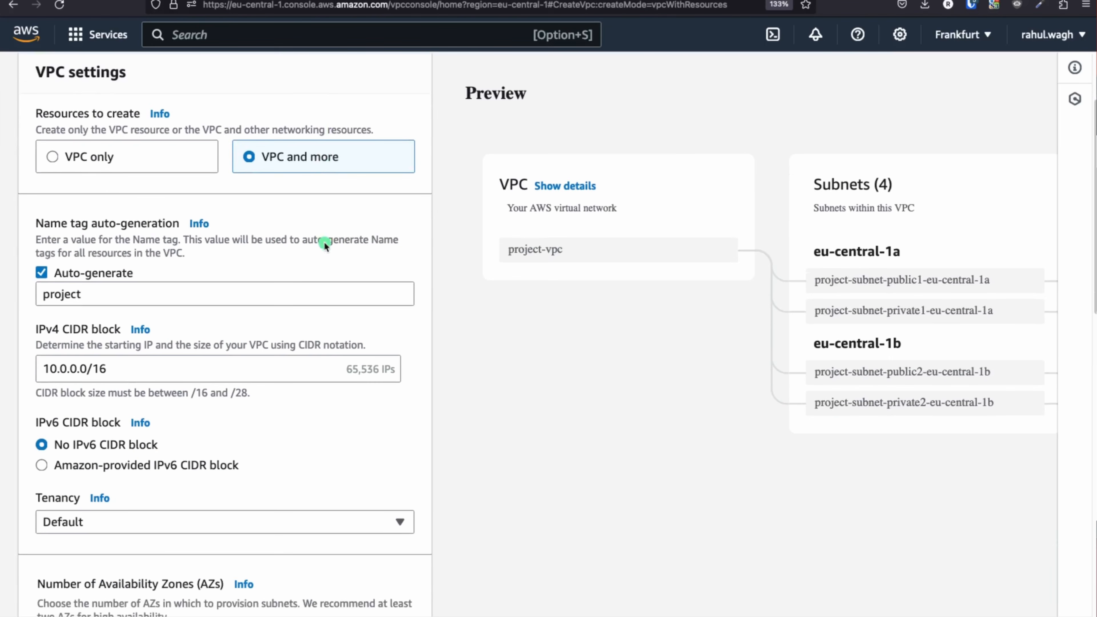
- Choose VPC only as the resources to create and name the VPC demo-nlb-vpc
click(51, 158)
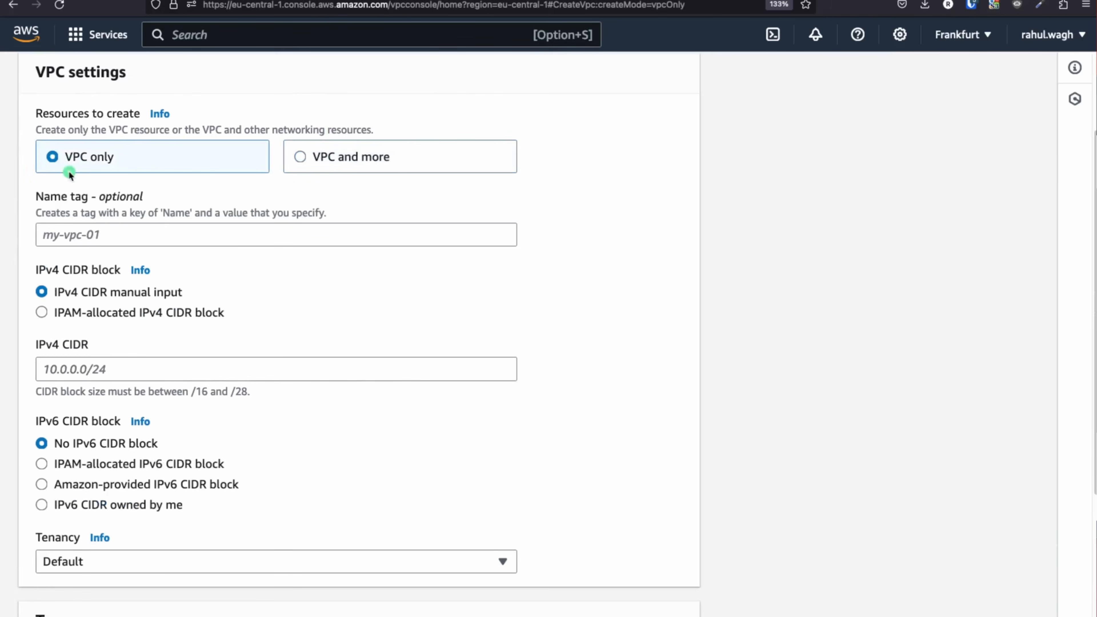
click(193, 235)
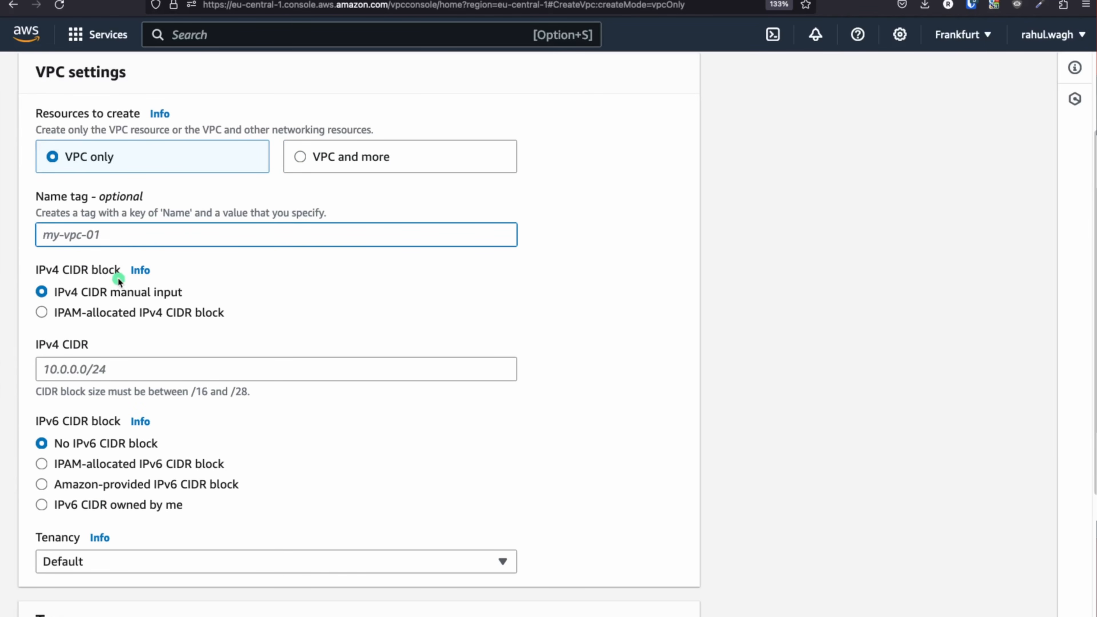
text(demo-nlb-vpc)
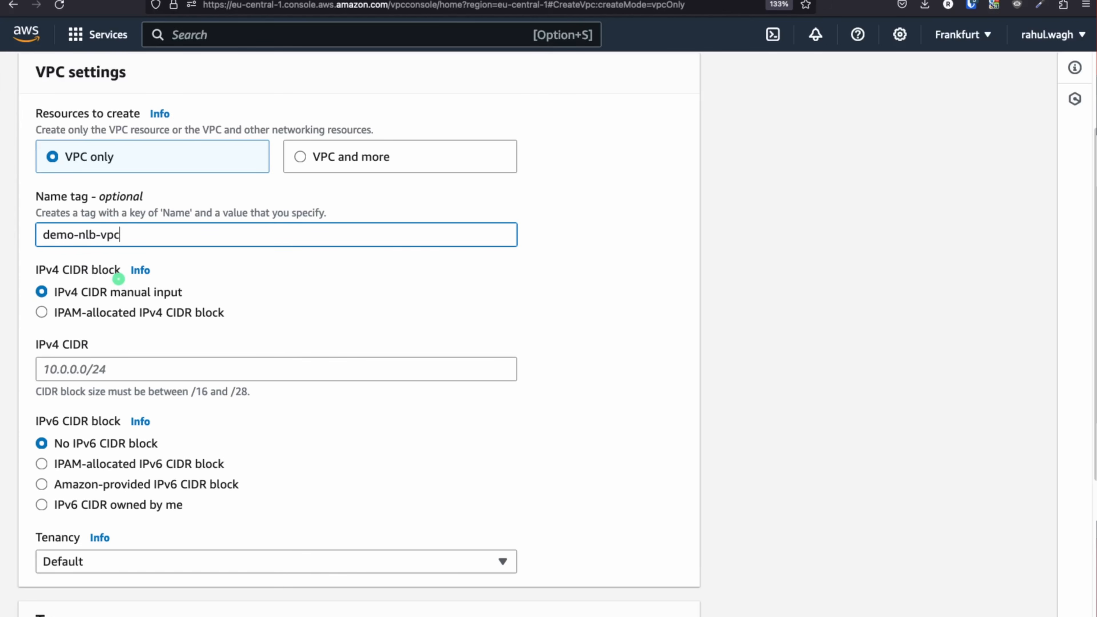
- Set the VPC's IPv4 CIDR to 11.0.0.0/16 and create the VPC
scroll(370, 333, up, 1)
scroll(79, 363, down, 3)
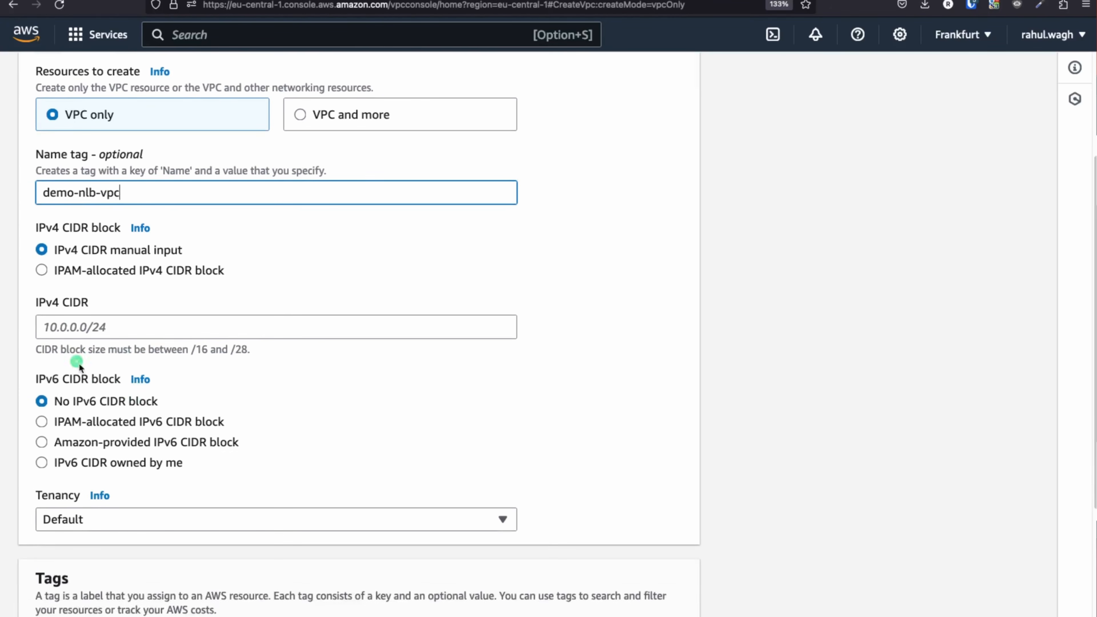
click(71, 327)
text(11.)
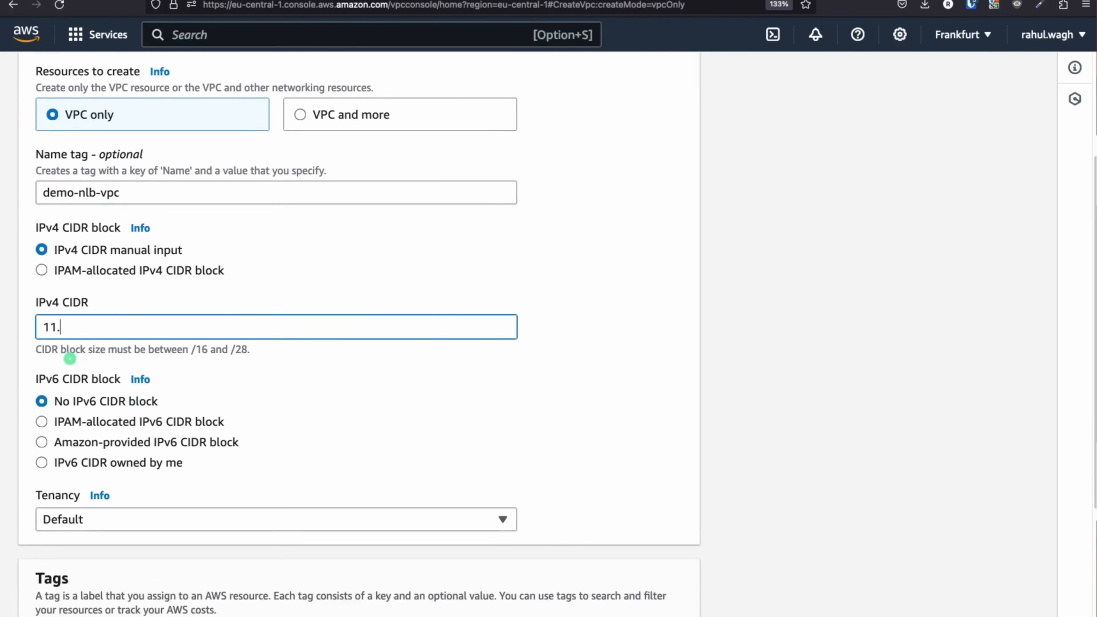
text(0.0.0/16)
scroll(340, 416, down, 4)
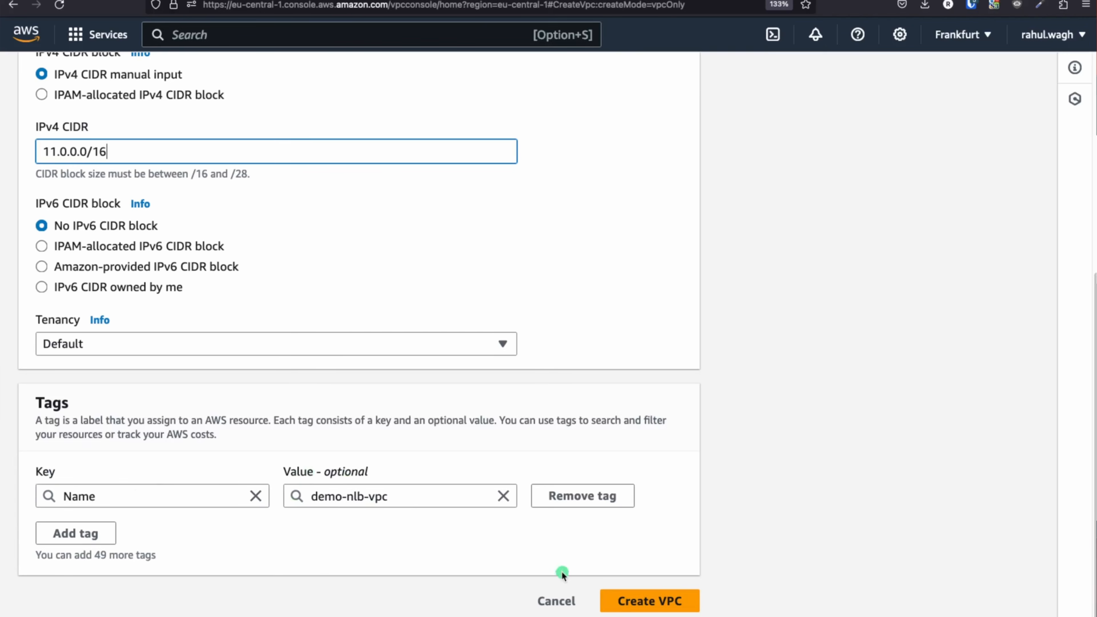
click(643, 601)
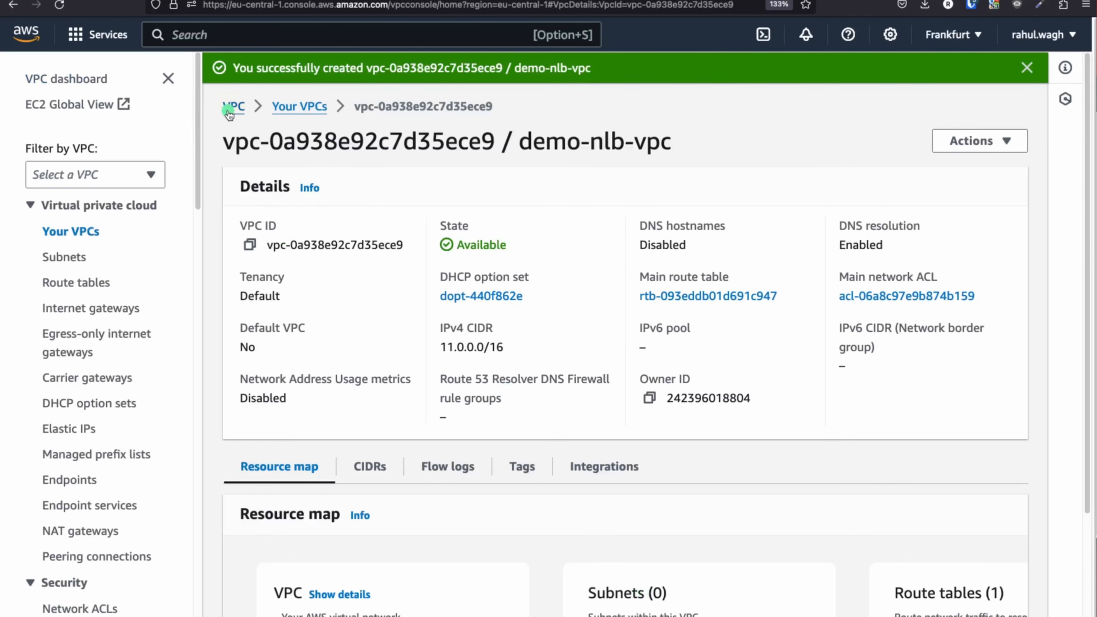
- Find demo-nlb-vpc in the list of VPCs and open its details
click(229, 108)
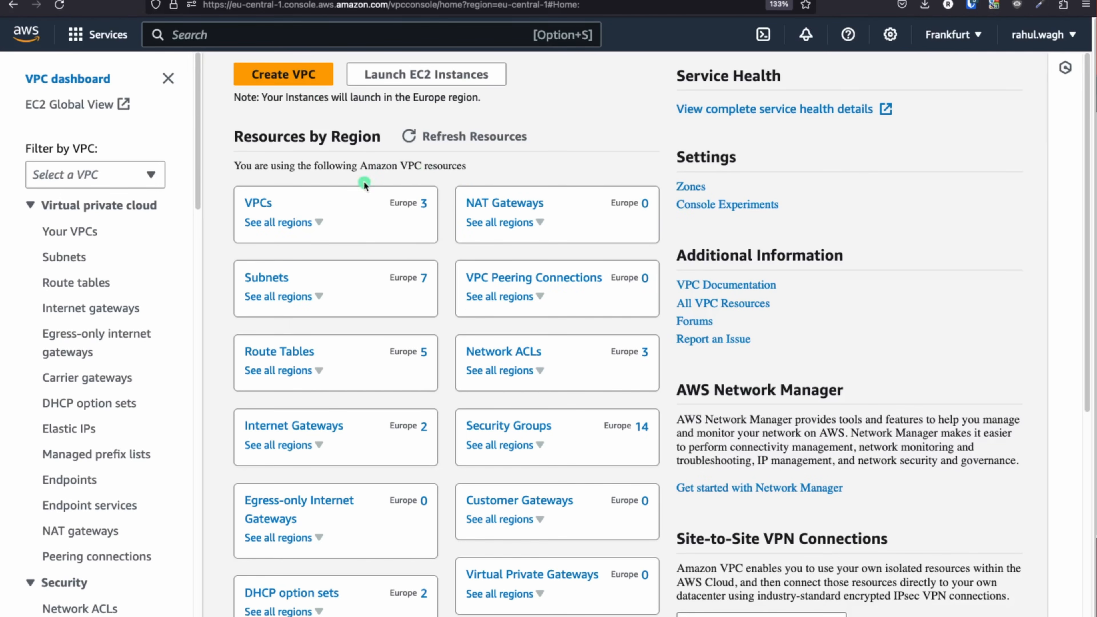
click(258, 203)
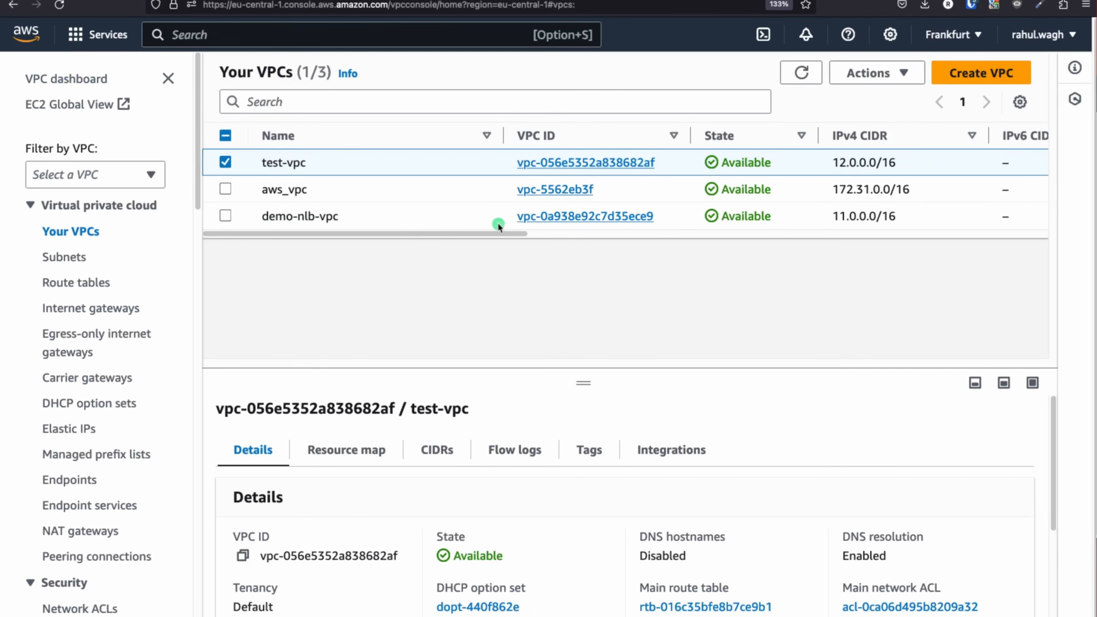
drag(379, 223, 259, 216)
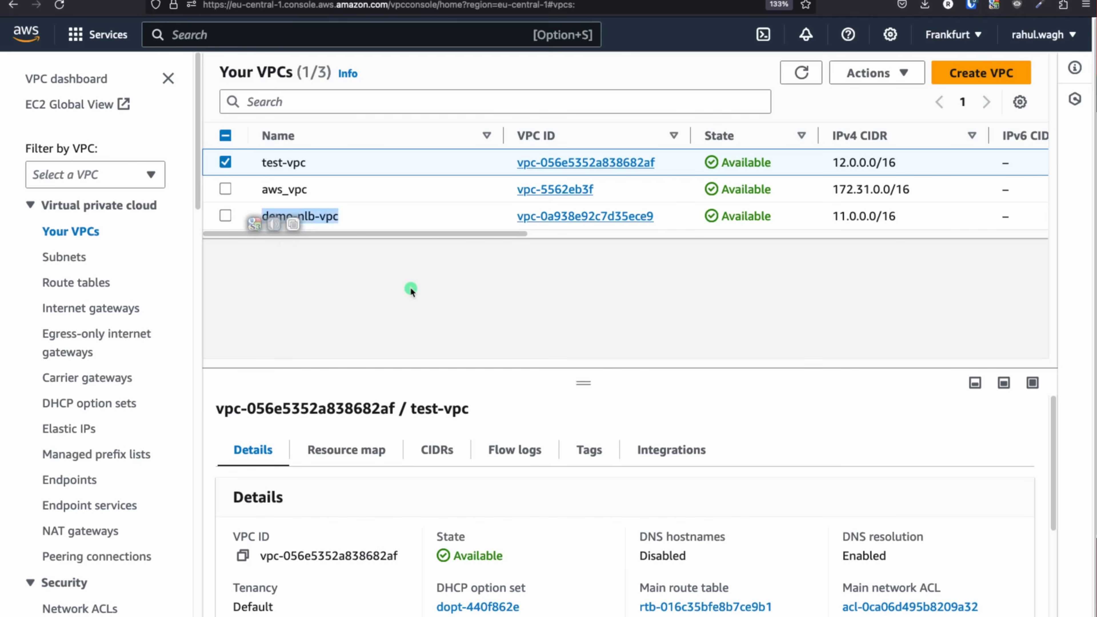
click(602, 216)
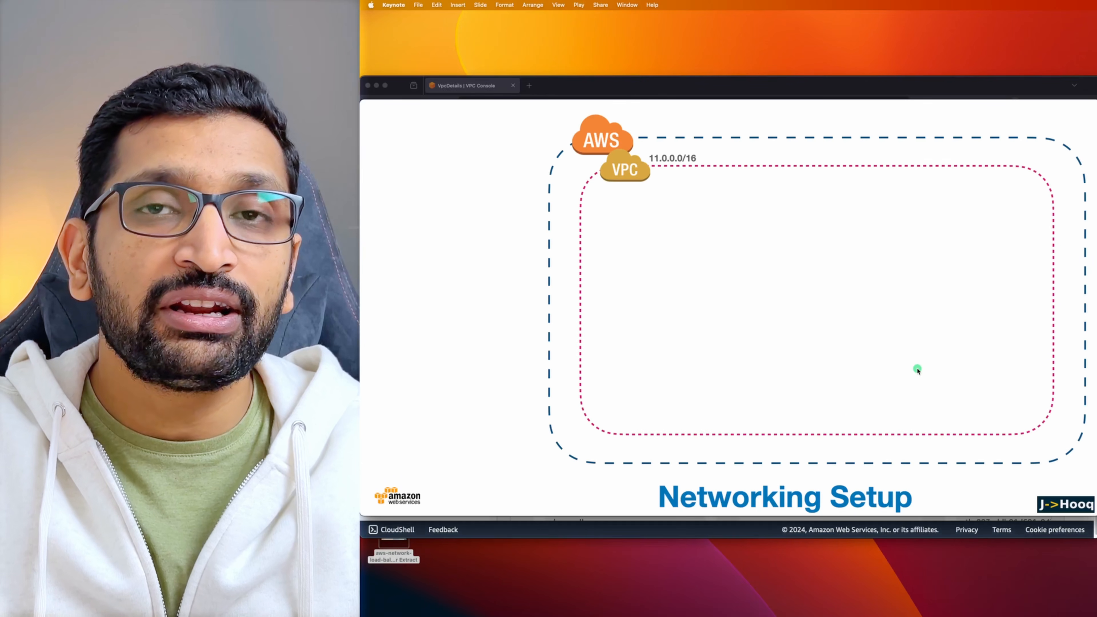
- Reveal the public and private subnets on the Networking Setup slide in Keynote and return to the VPC console in Firefox
key(Right)
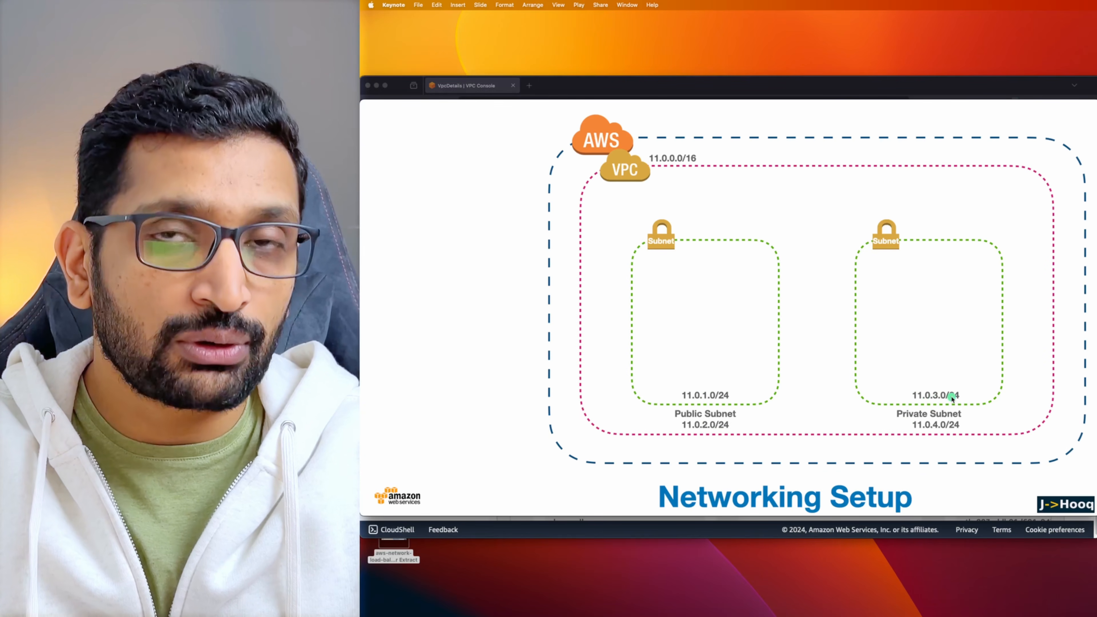
key(super+Tab)
click(812, 306)
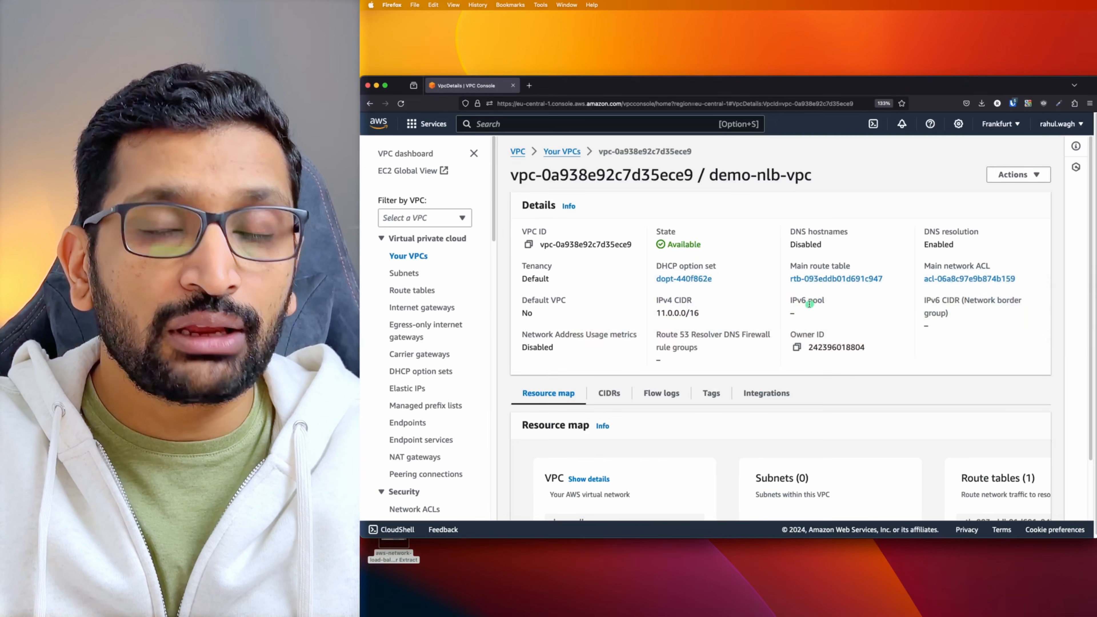
- Go to the Subnets list through the VPC dashboard and start creating a new subnet
click(409, 155)
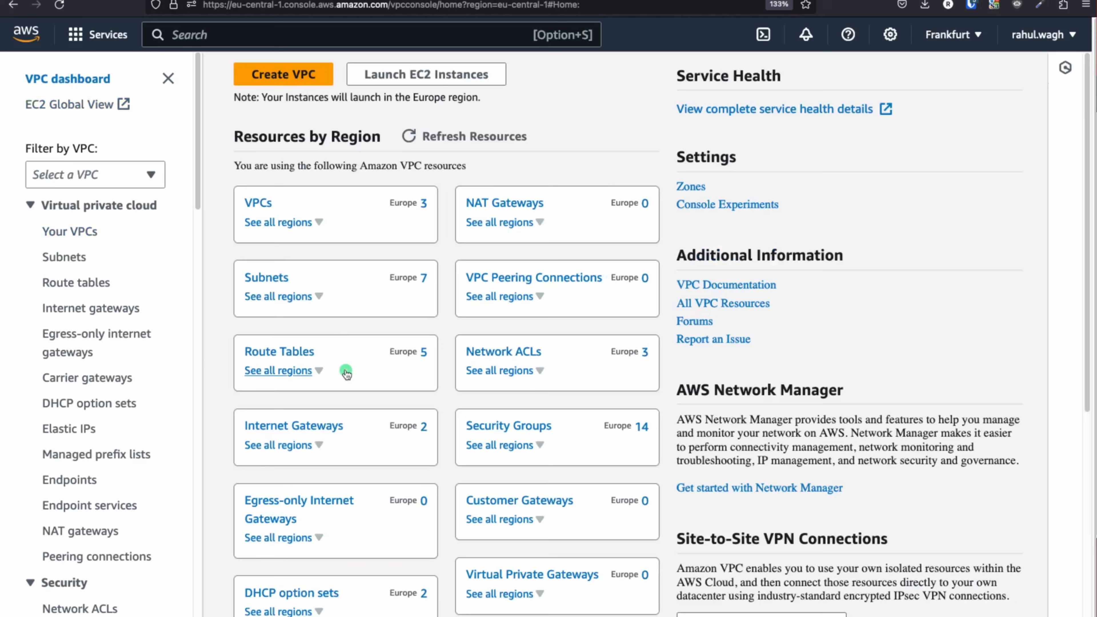
click(257, 278)
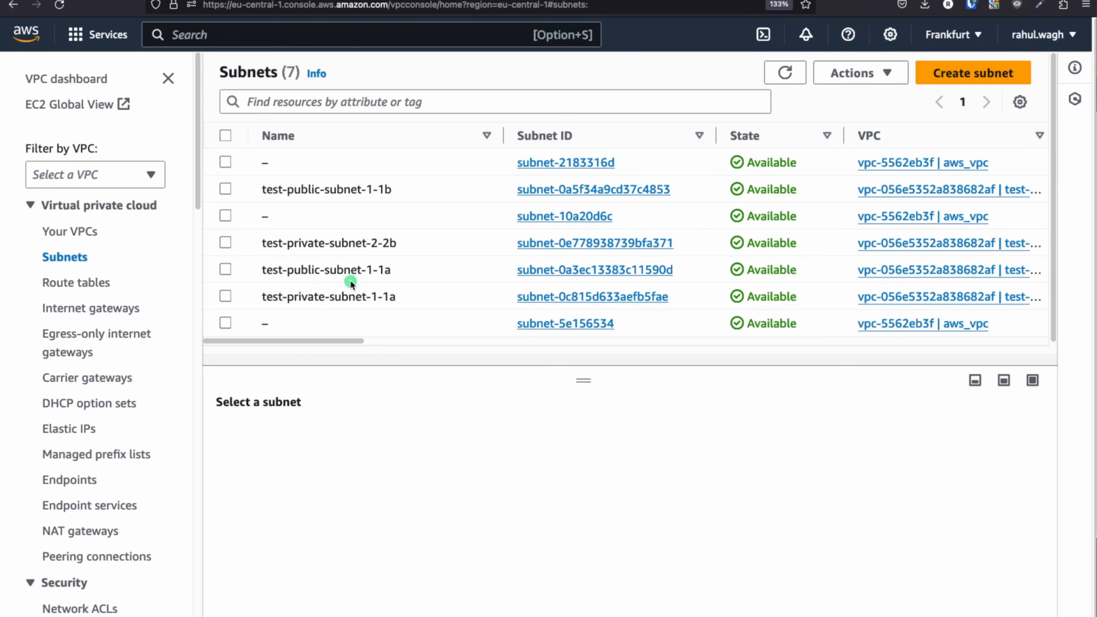
click(968, 74)
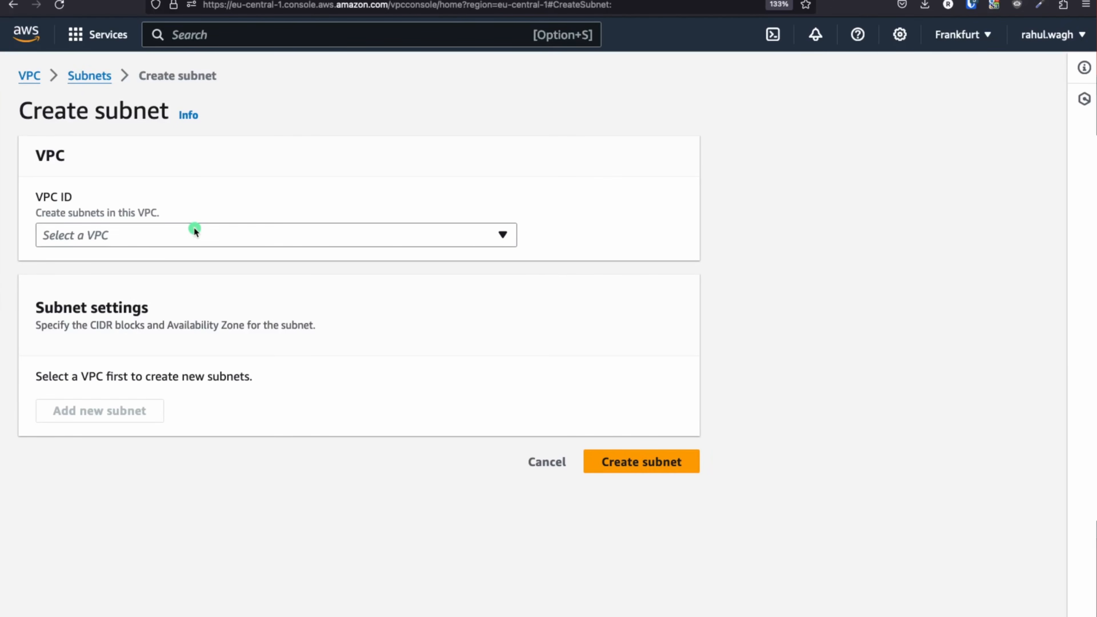
- Check the Networking Setup slide in Keynote, and back in Firefox select demo-nlb-vpc as the VPC for the new subnet
key(super+Tab)
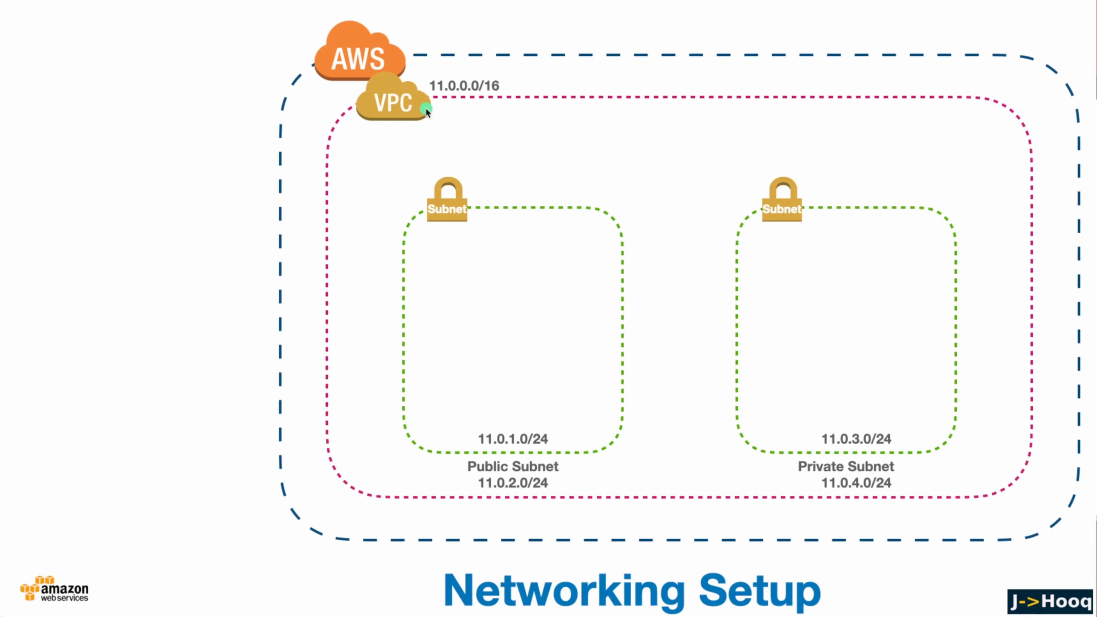
key(super+Tab)
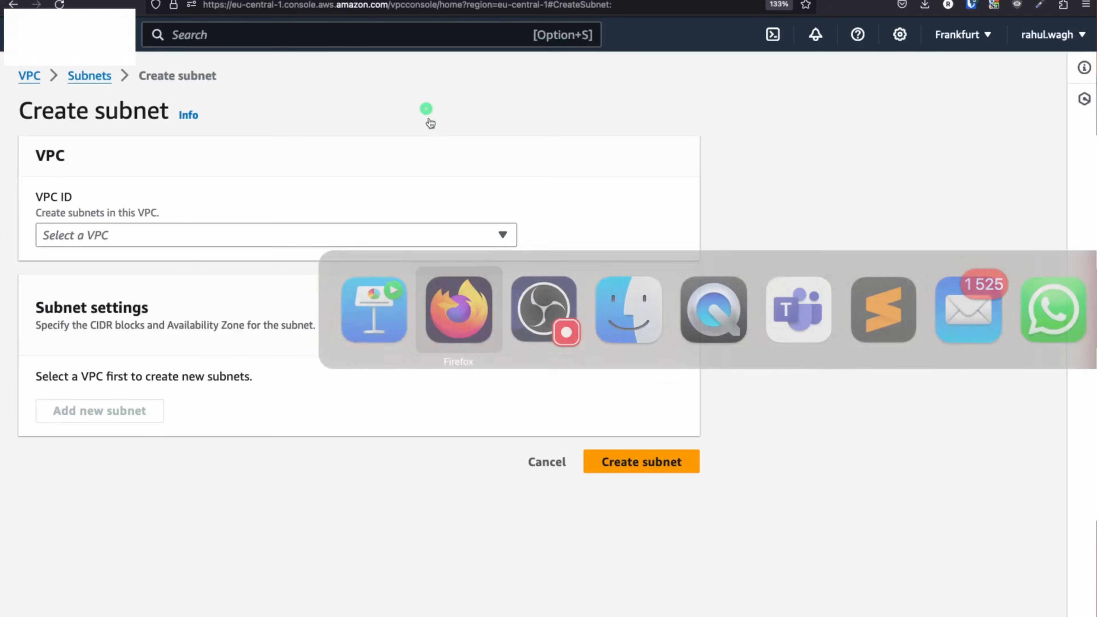
click(233, 234)
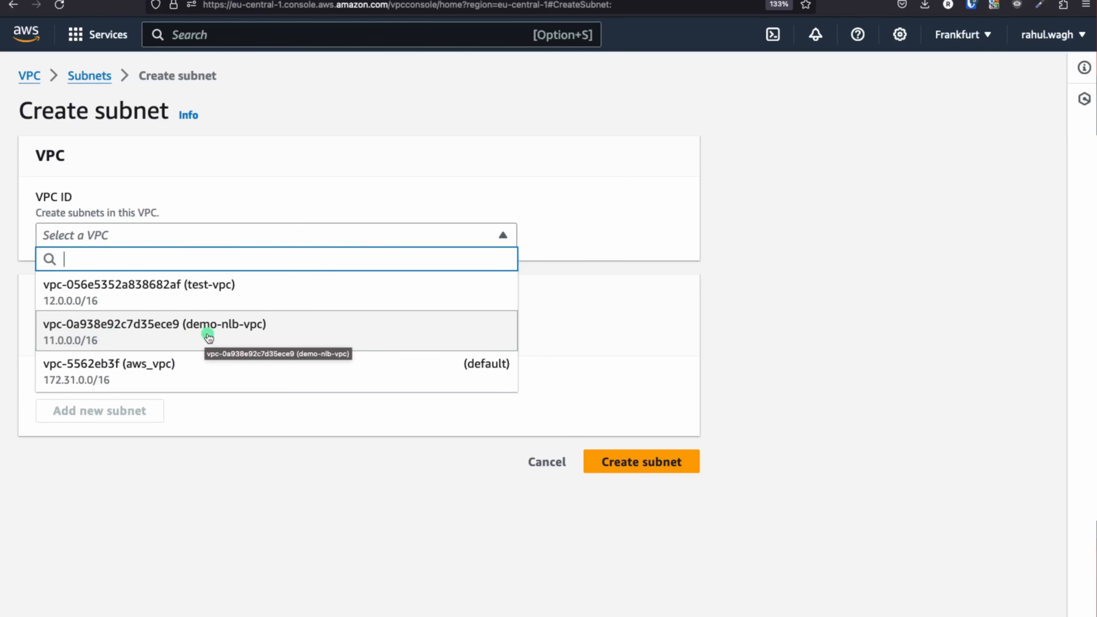
click(208, 337)
scroll(351, 328, down, 6)
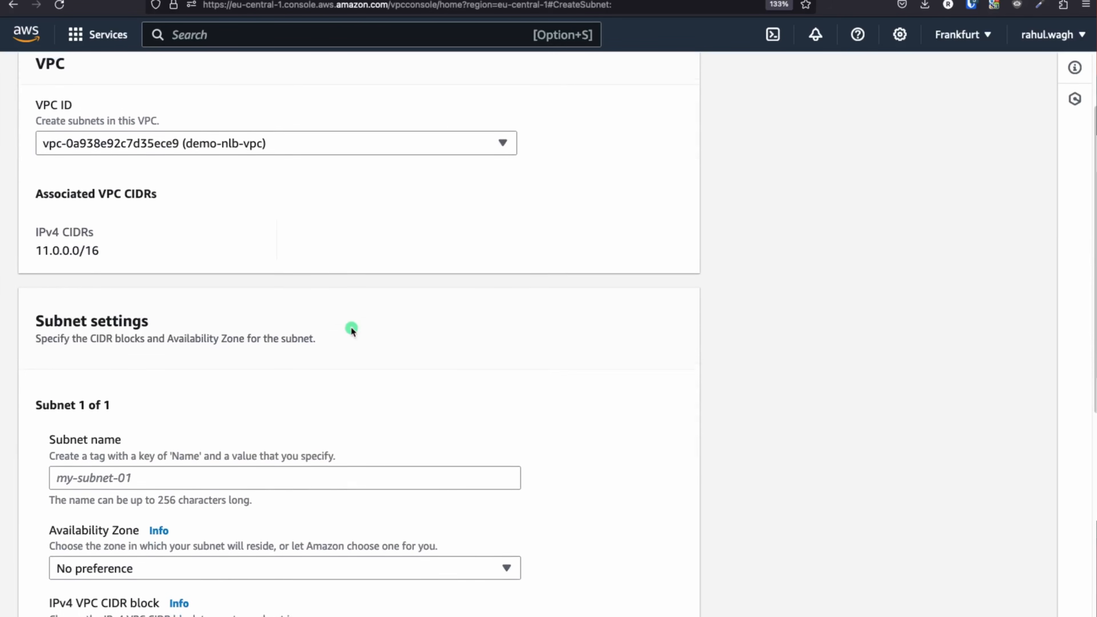
- Name the first subnet demo-nlb-public-subnet-1a and place it in availability zone eu-central-1a
click(123, 305)
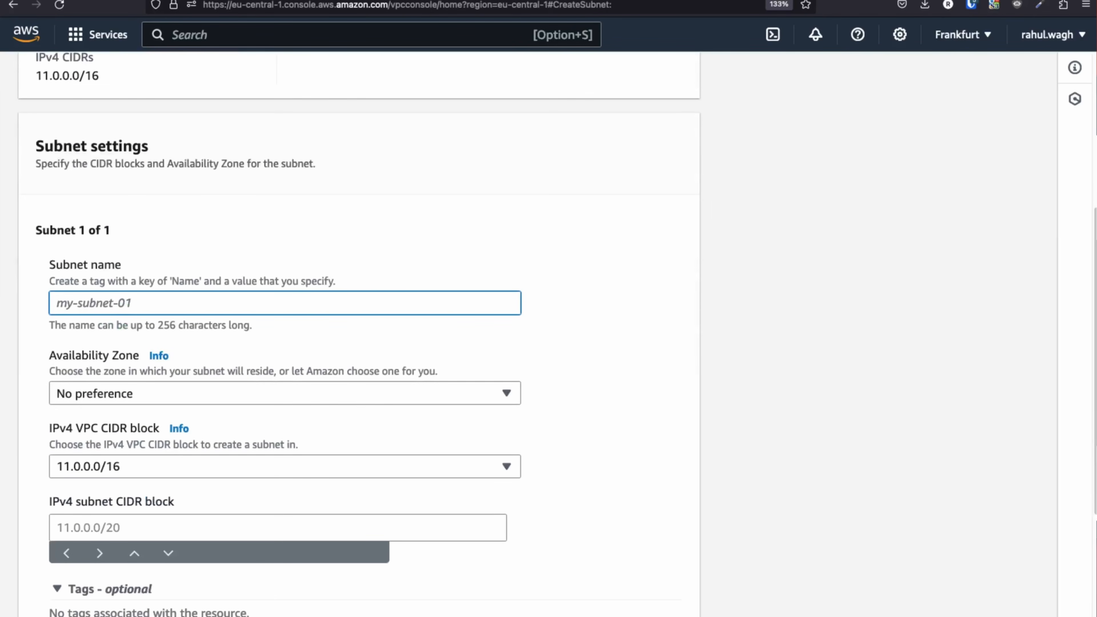
text(demo-nlb-public-subnet-1a)
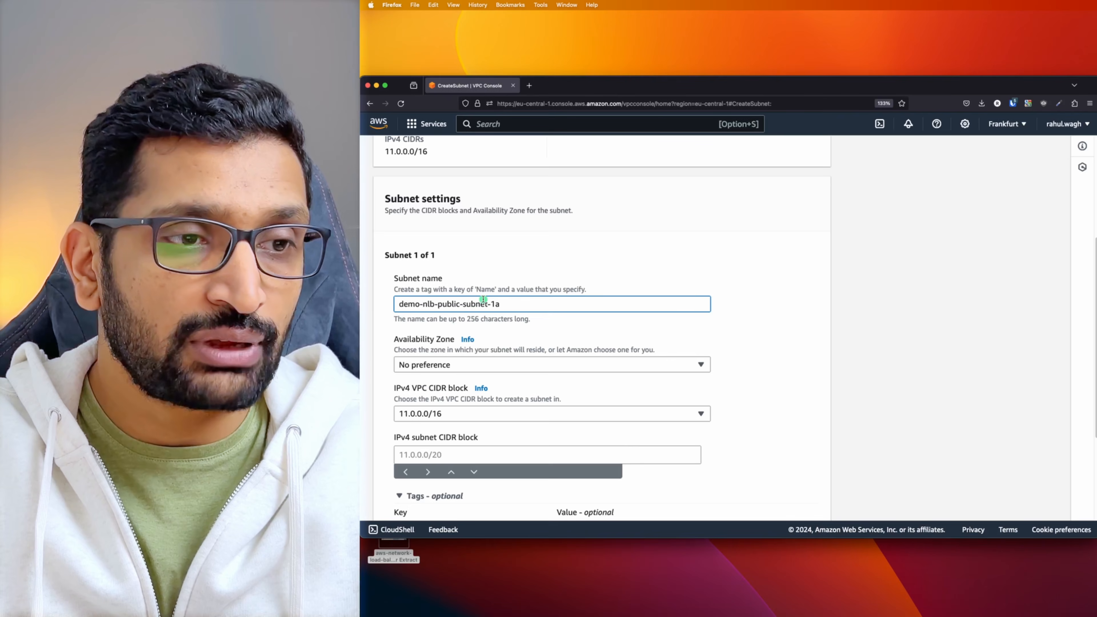
scroll(463, 307, down, 1)
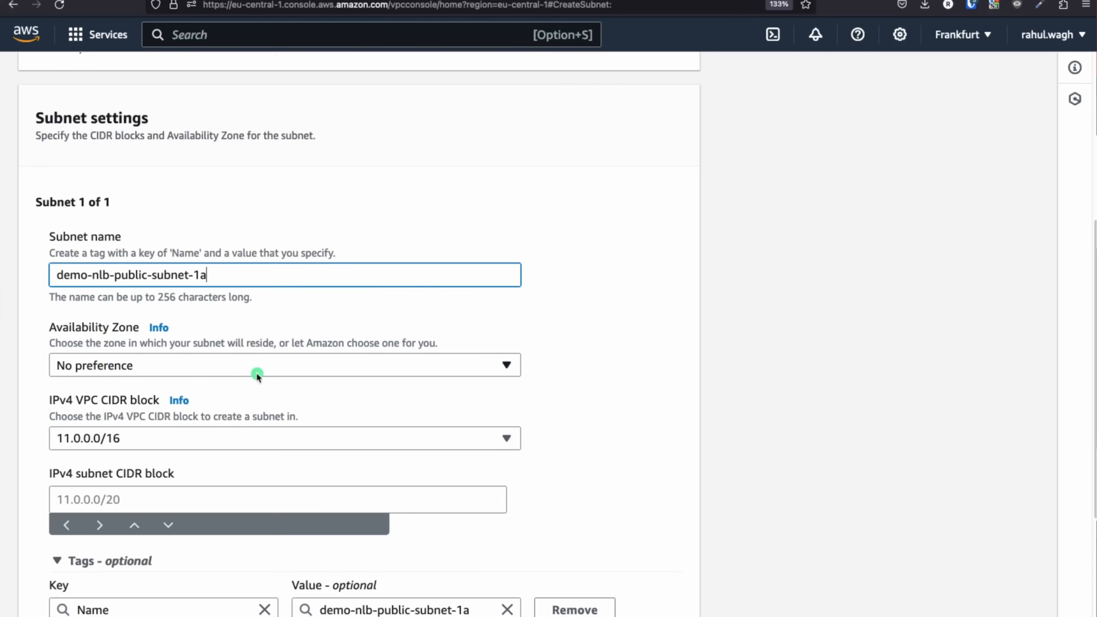
click(258, 373)
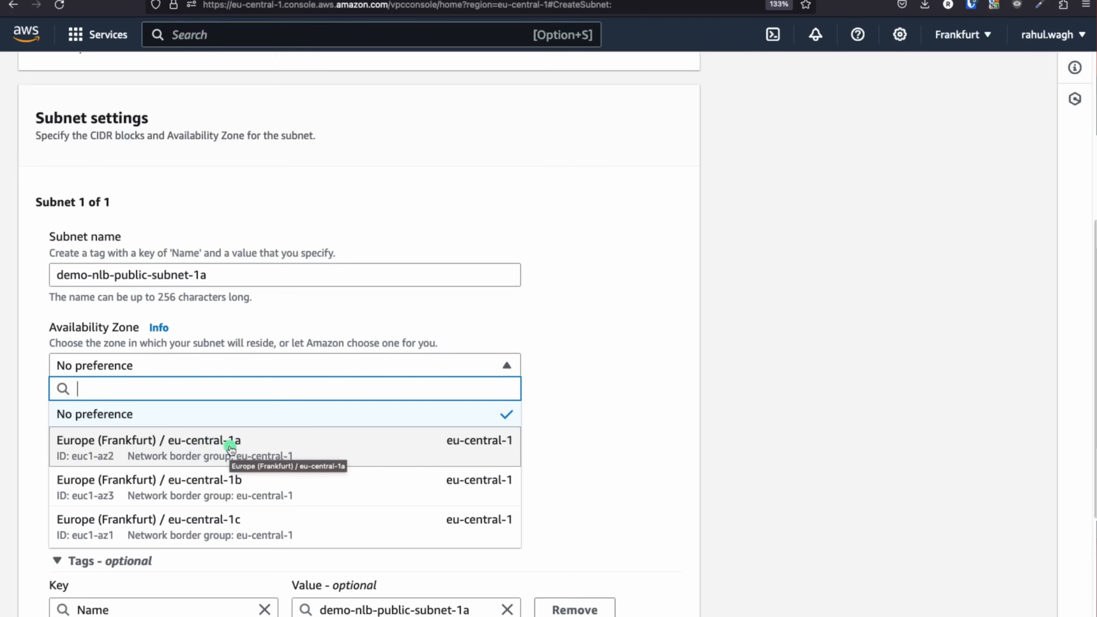
click(229, 449)
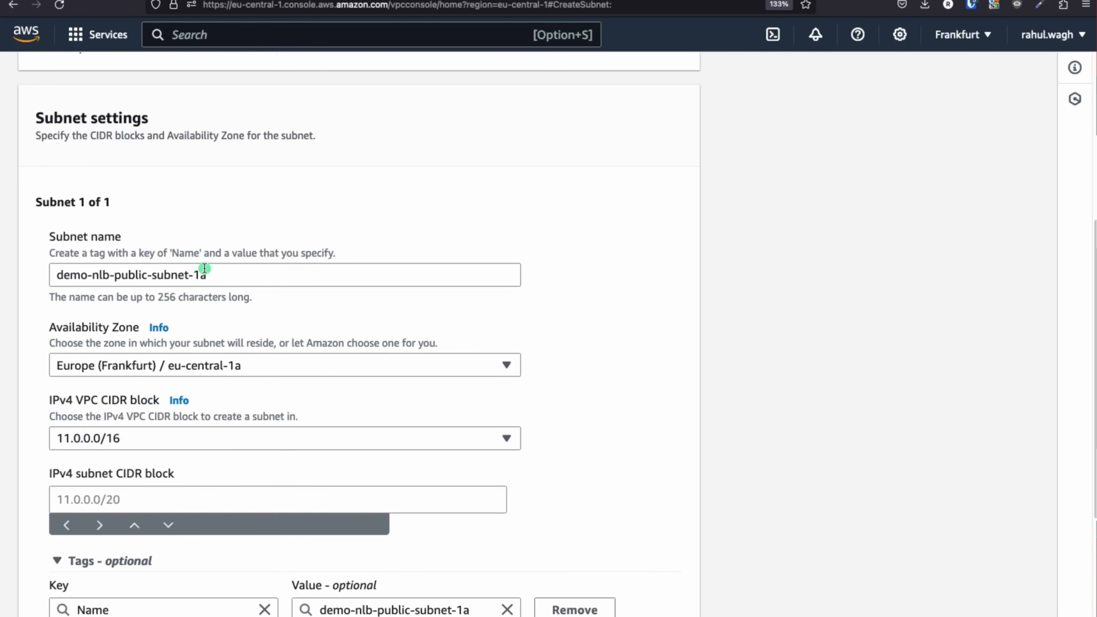
- Set the first subnet's IPv4 CIDR block to 11.0.1.0/24
scroll(138, 459, down, 3)
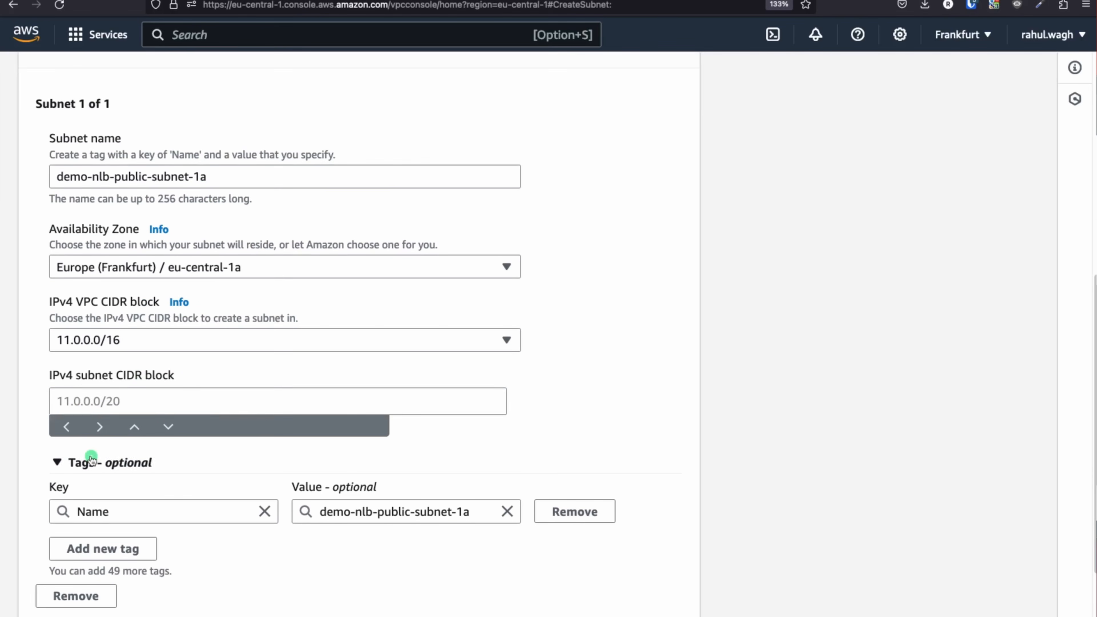
click(82, 404)
text(11.0.1.0/)
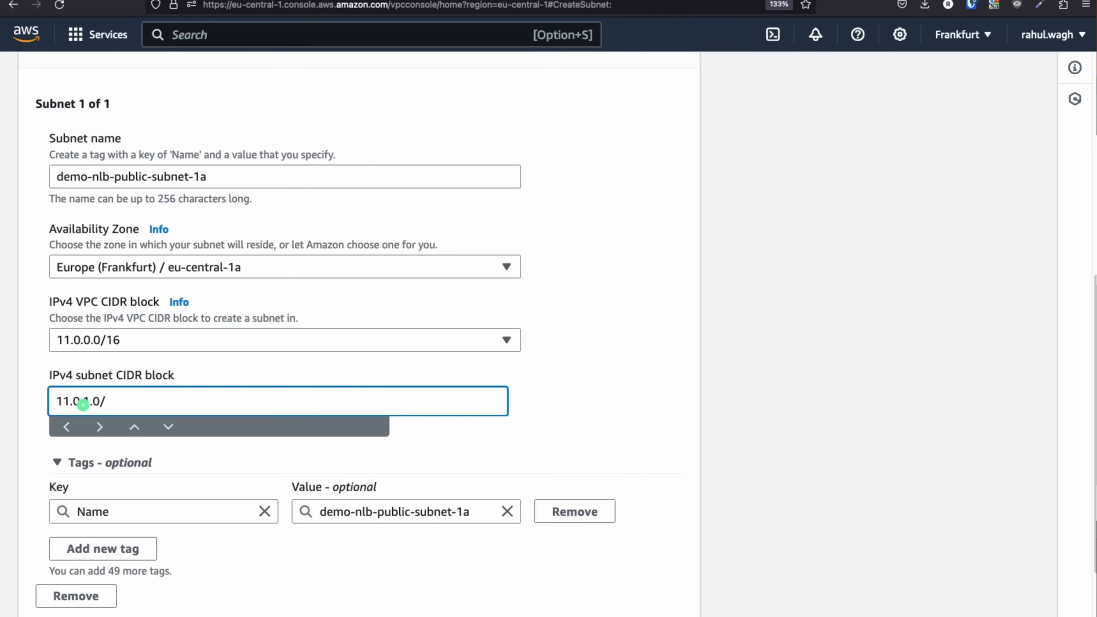
text(24)
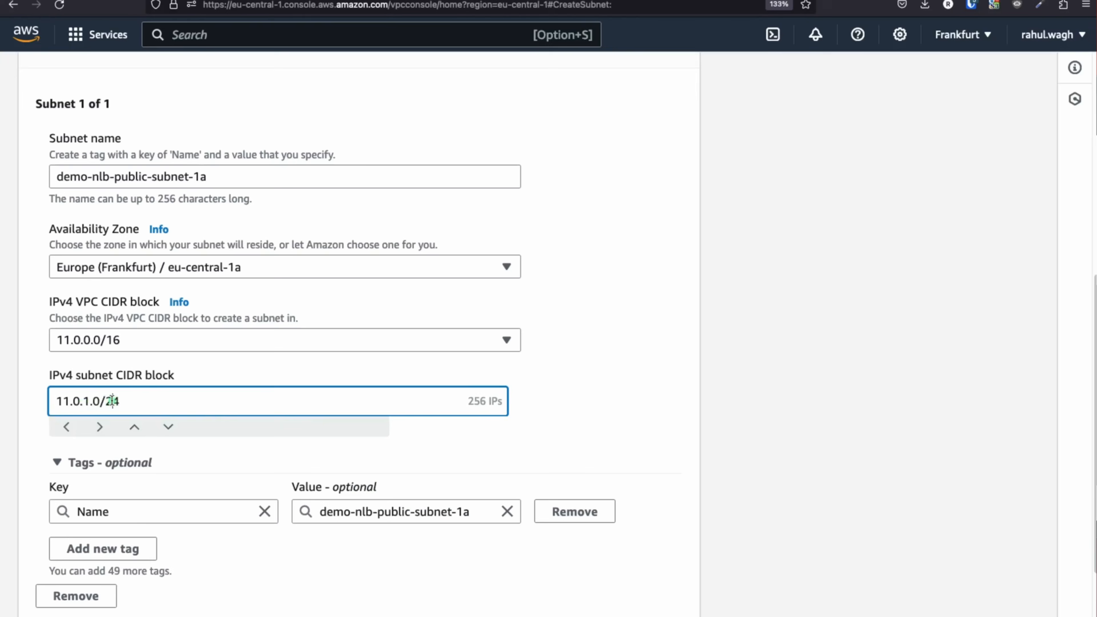
- Try a /16 prefix in the first subnet's CIDR block and set it back to /24
double_click(437, 370)
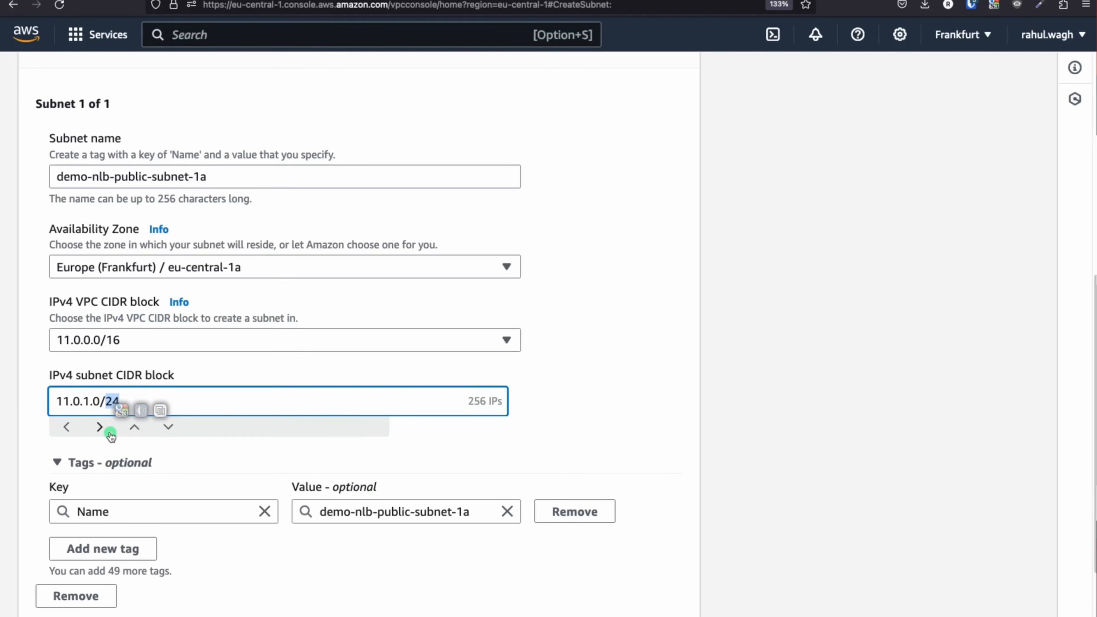
text(16)
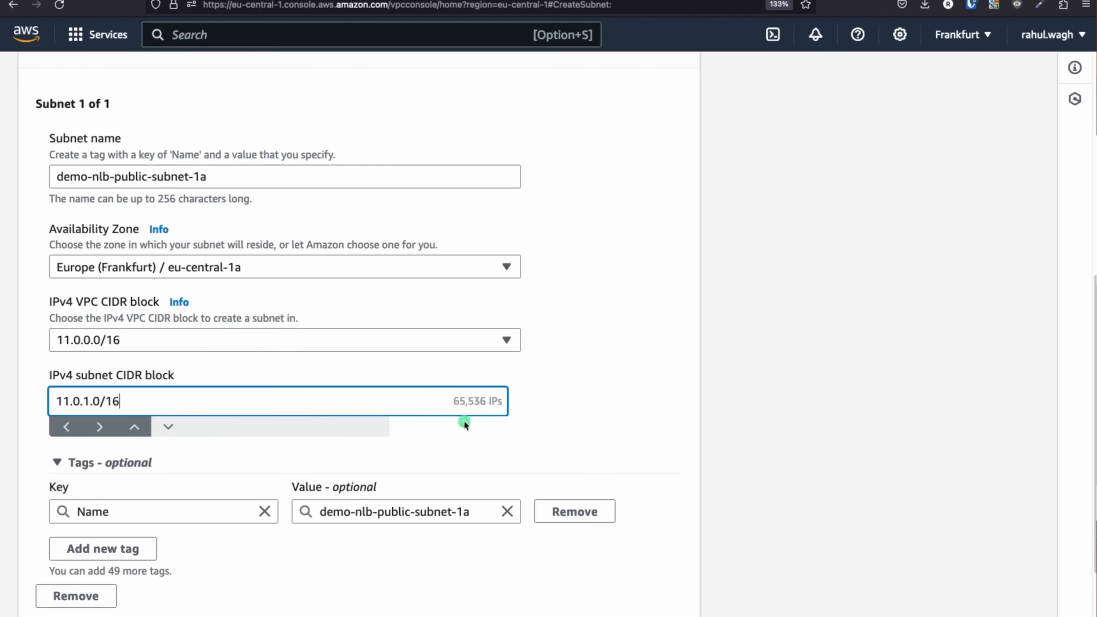
double_click(118, 401)
text(24)
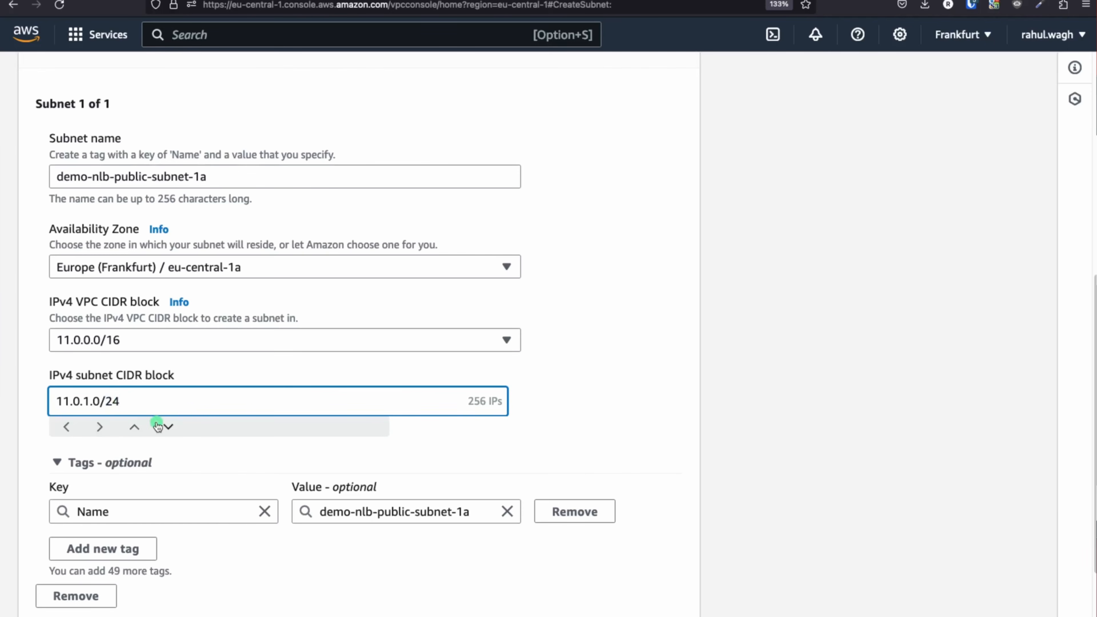
click(522, 417)
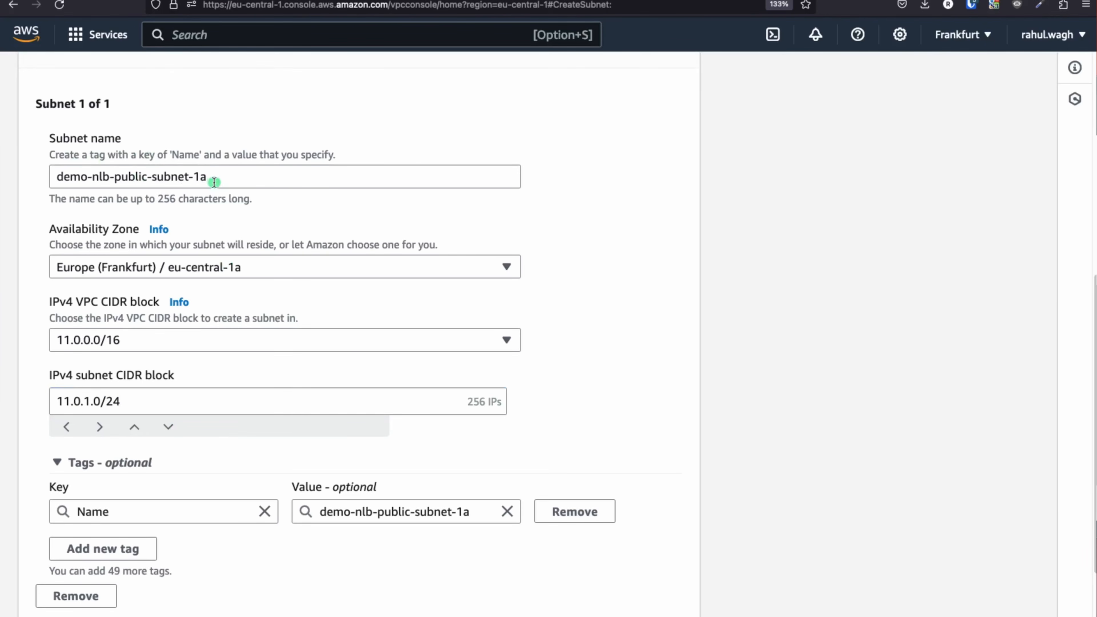
- Add a second subnet named demo-nlb-public-subnet-1b, based on the first subnet's name, in availability zone eu-central-1b
scroll(315, 263, down, 3)
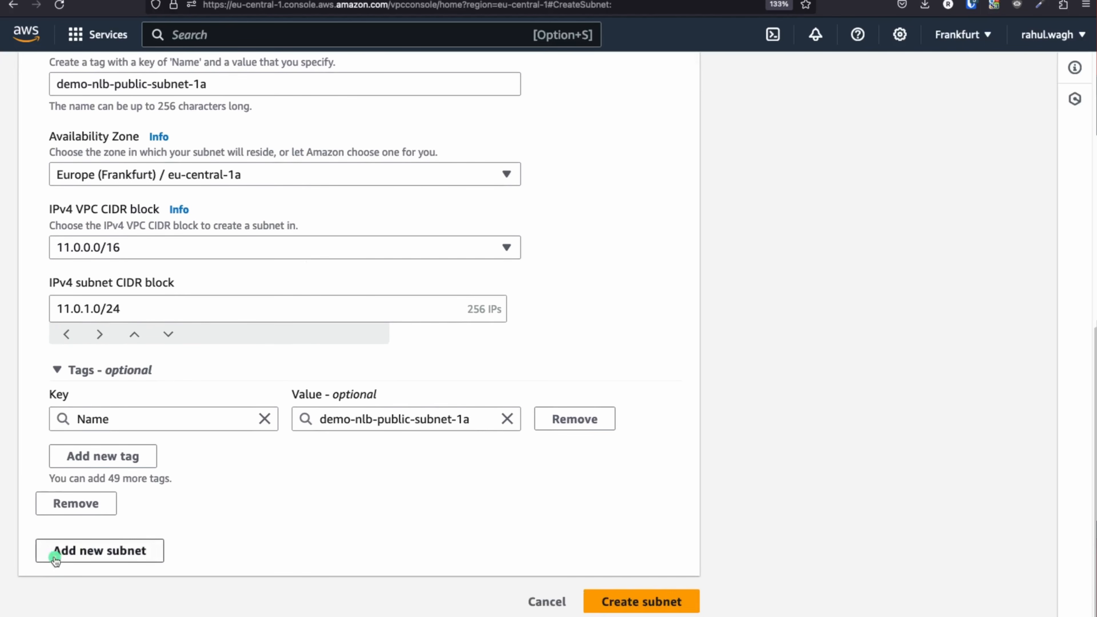
click(129, 553)
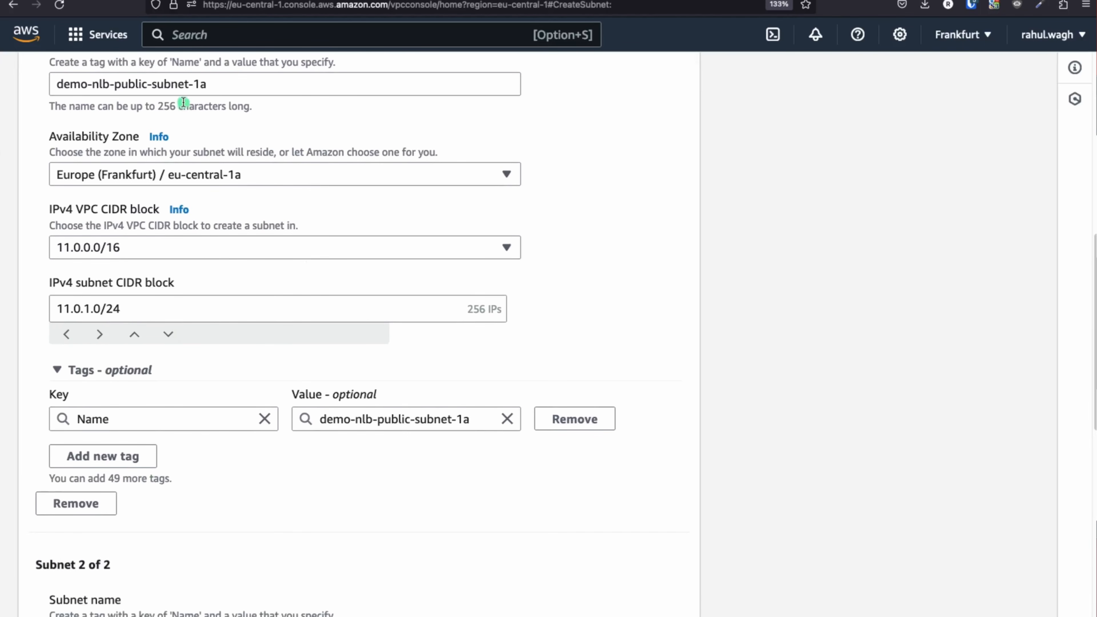
triple_click(182, 82)
key(super+c)
scroll(269, 397, down, 6)
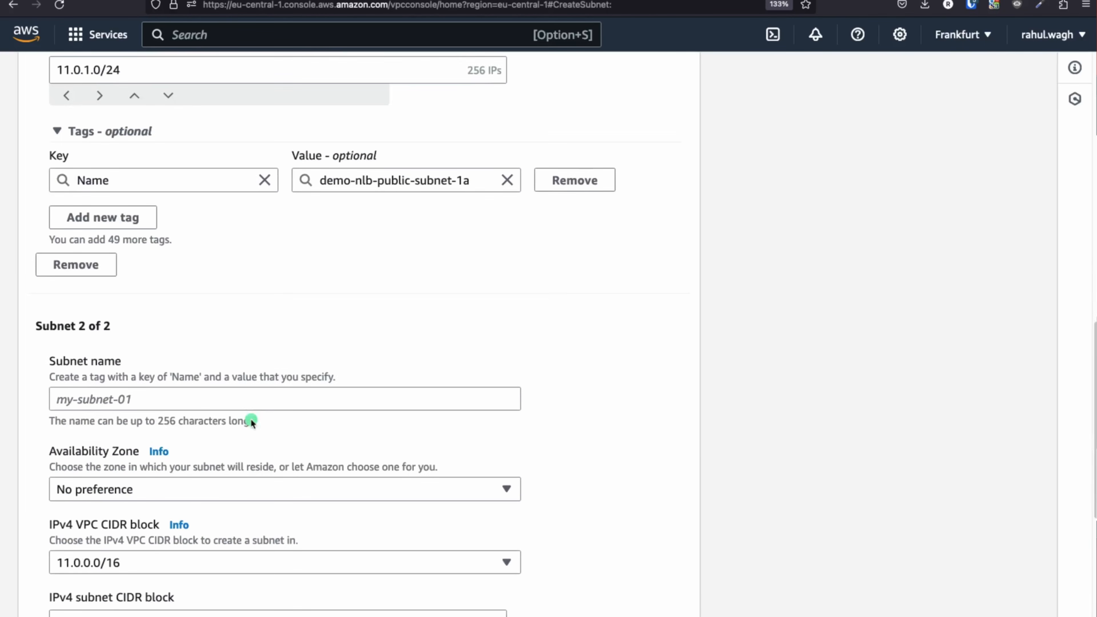
click(129, 403)
key(super+v)
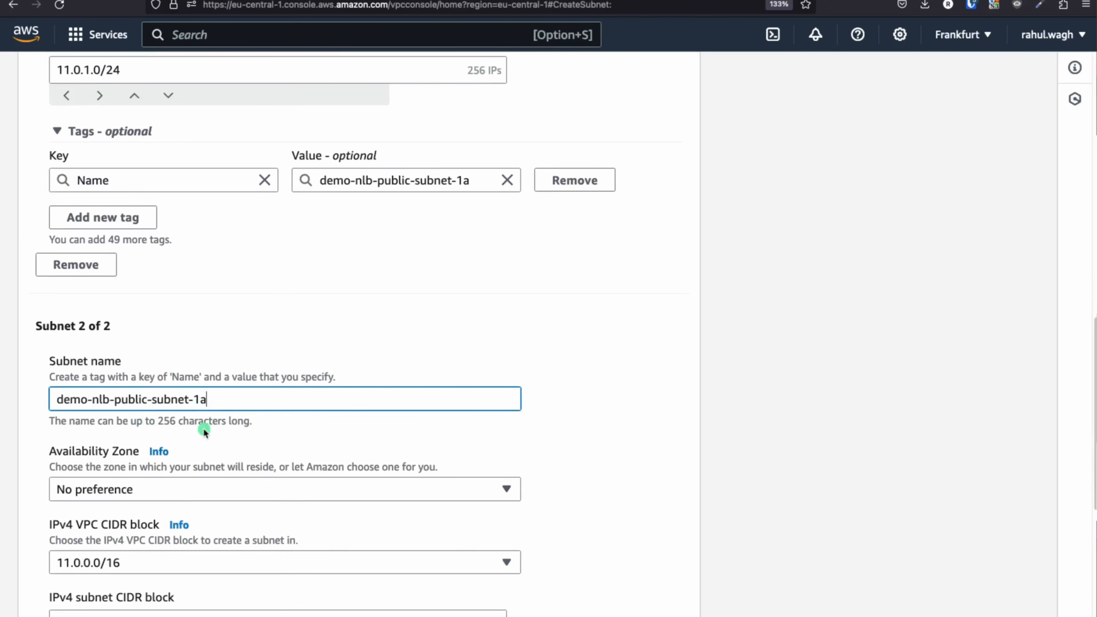
key(BackSpace)
text(b)
click(341, 490)
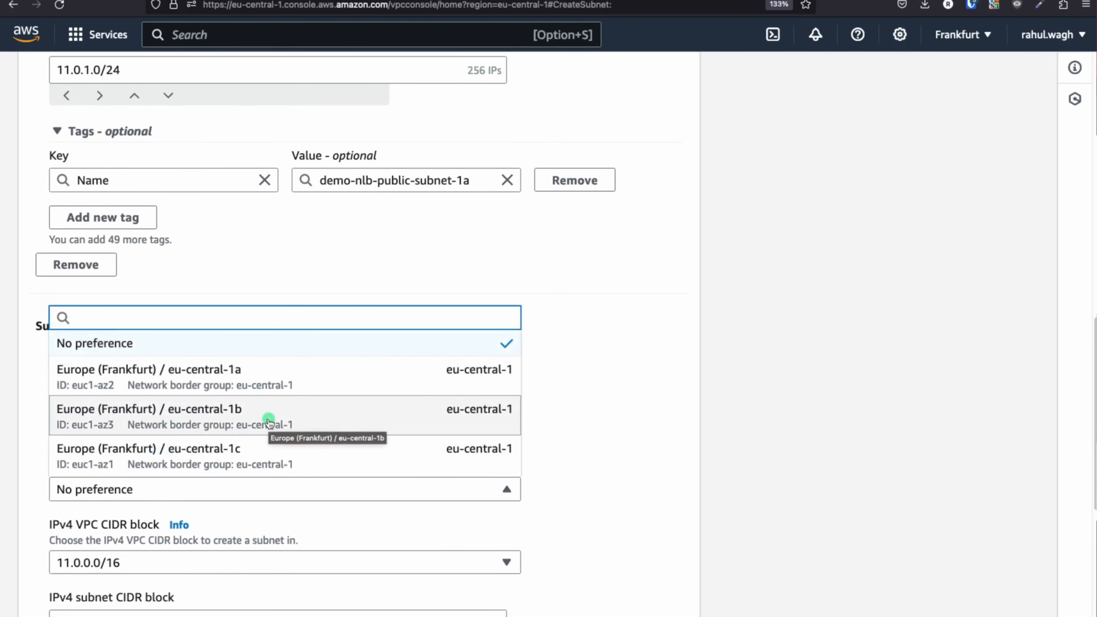
click(269, 422)
- Copy the first subnet's CIDR block into the second subnet and change it to 11.0.2.0/24
scroll(578, 417, down, 4)
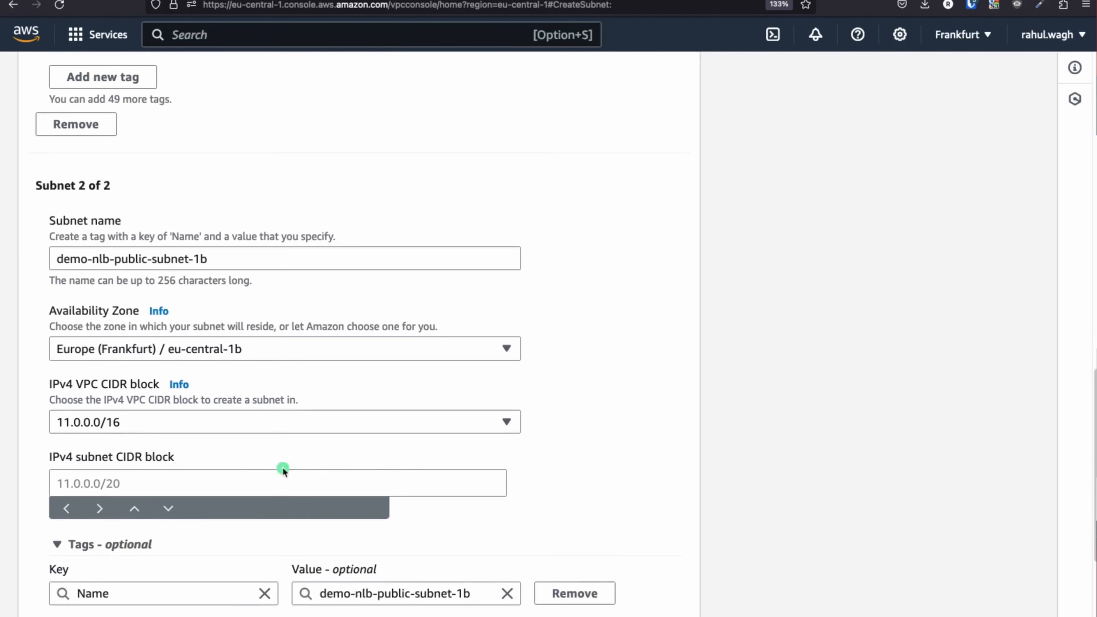
scroll(173, 391, up, 12)
scroll(149, 439, down, 2)
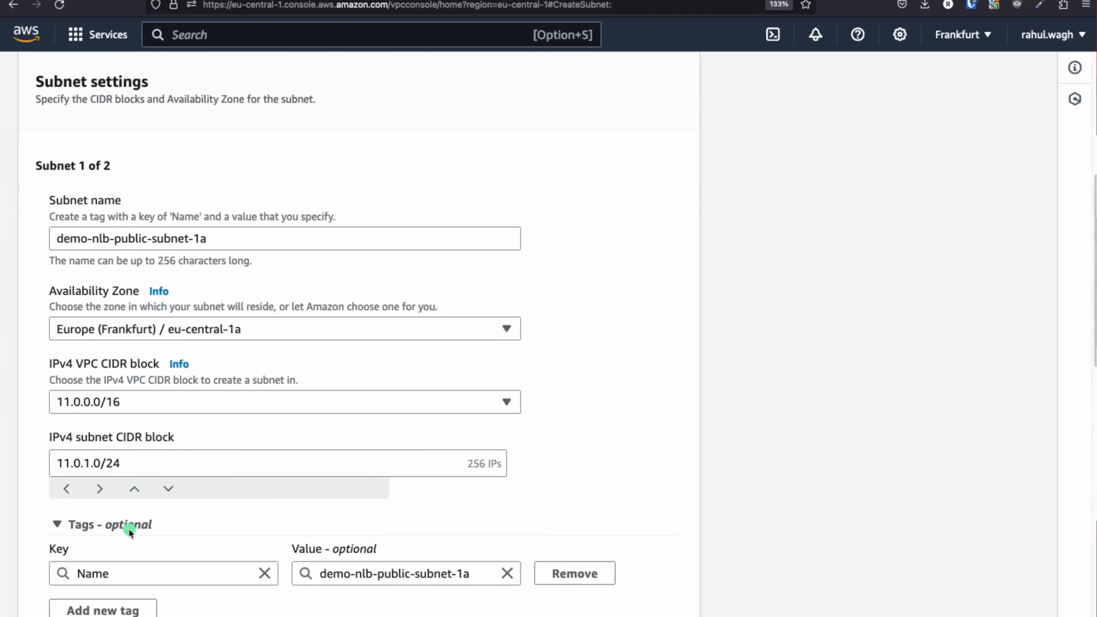
triple_click(133, 454)
key(super+c)
scroll(402, 483, down, 15)
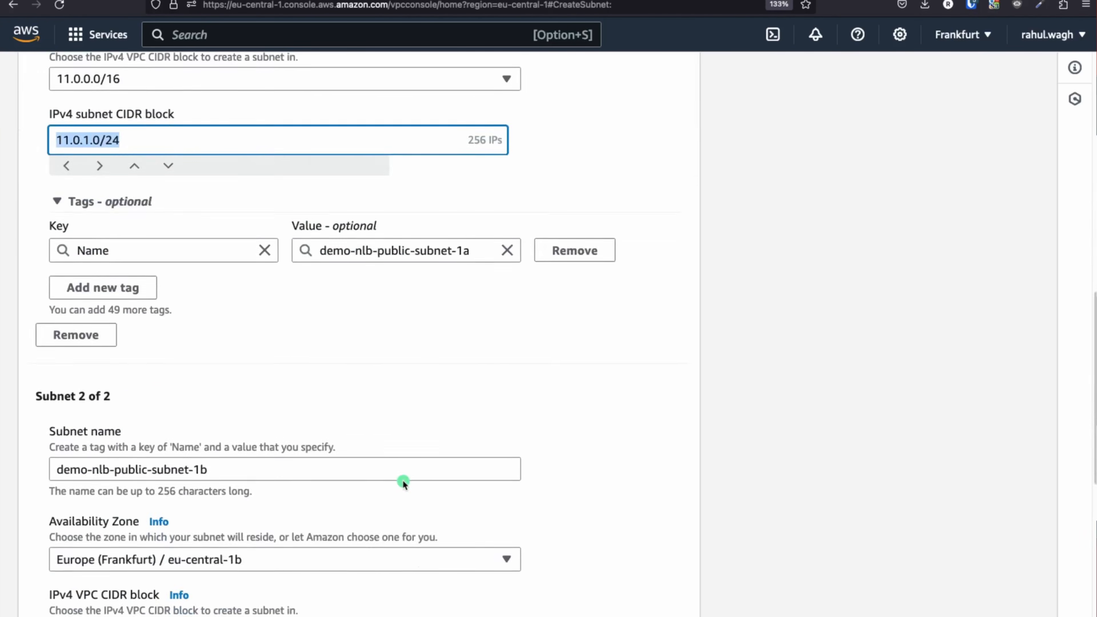
click(100, 415)
key(super+v)
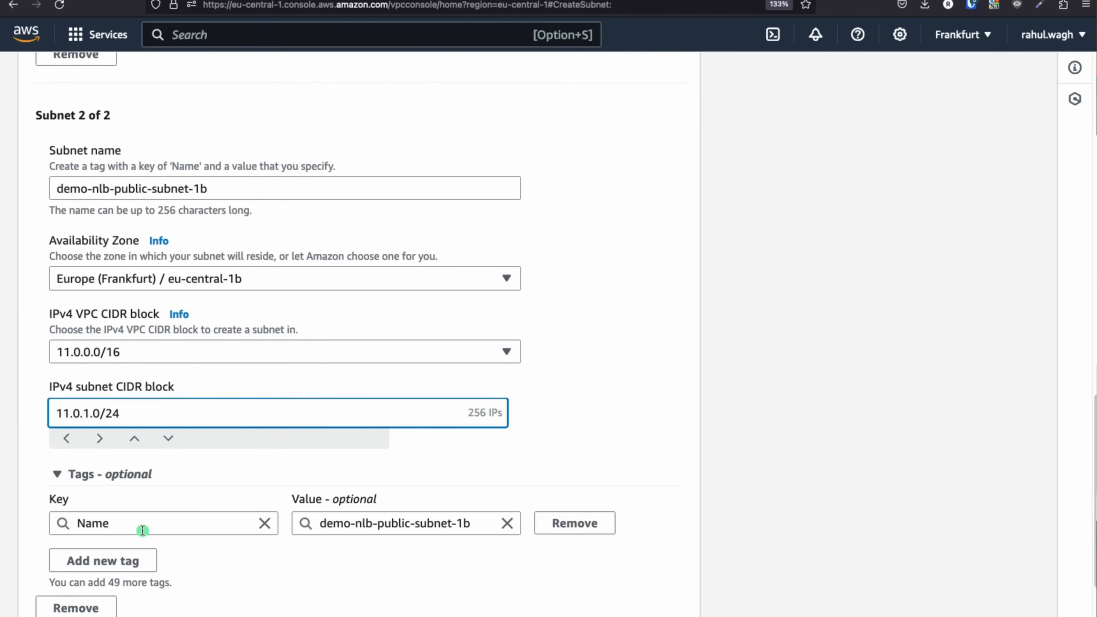
click(591, 401)
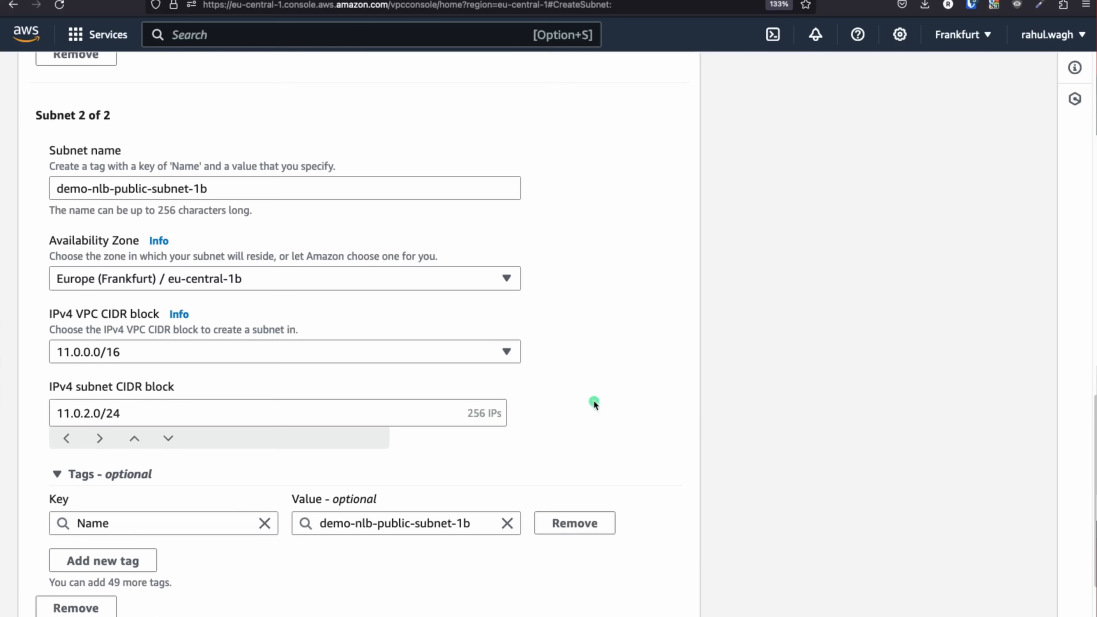
- Add a third subnet to the form and leave its name empty, undoing the mistaken paste
scroll(588, 398, down, 2)
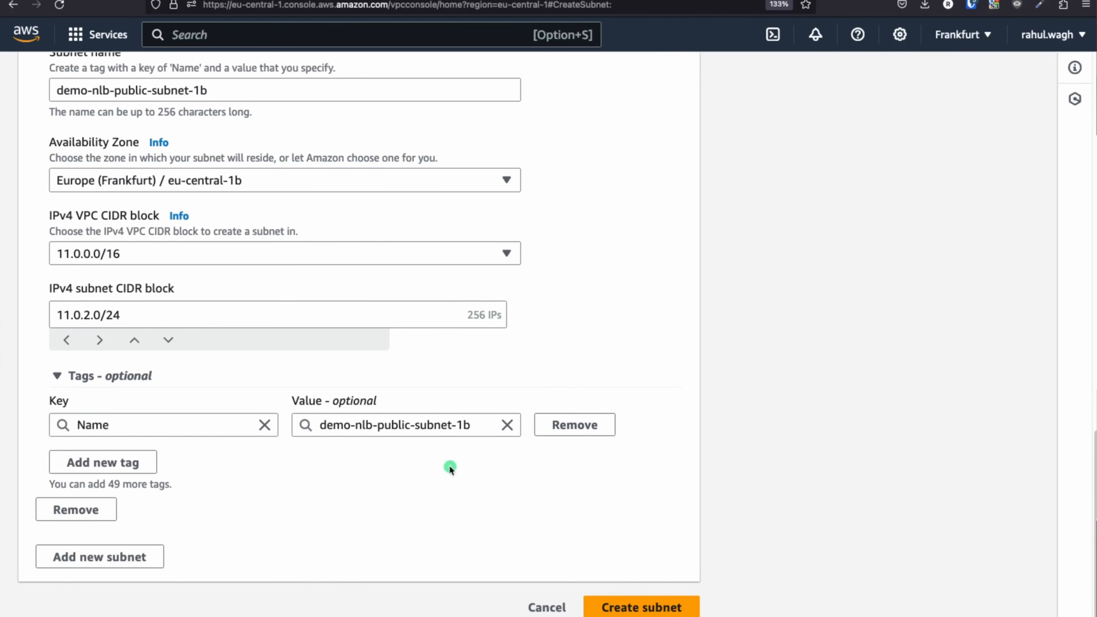
click(115, 560)
scroll(327, 544, down, 6)
click(159, 324)
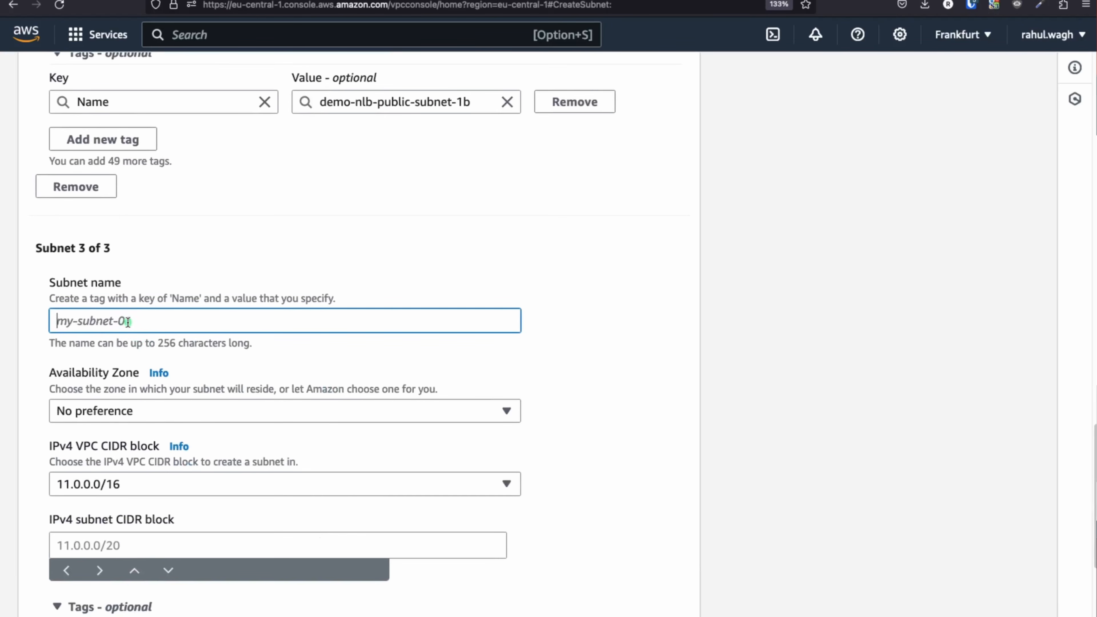
key(super+v)
key(super+z)
- Name the third subnet demo-nlb-private-subnet-1a, based on the second subnet's name, and place it in availability zone eu-central-1a
scroll(208, 297, up, 10)
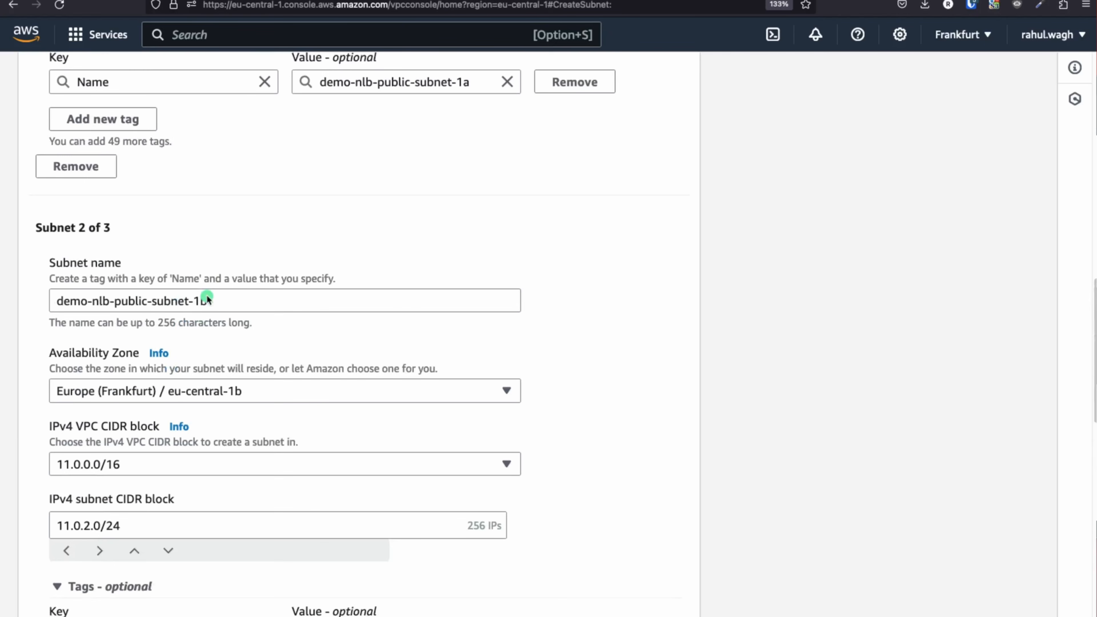
triple_click(200, 300)
key(super+c)
scroll(291, 376, down, 10)
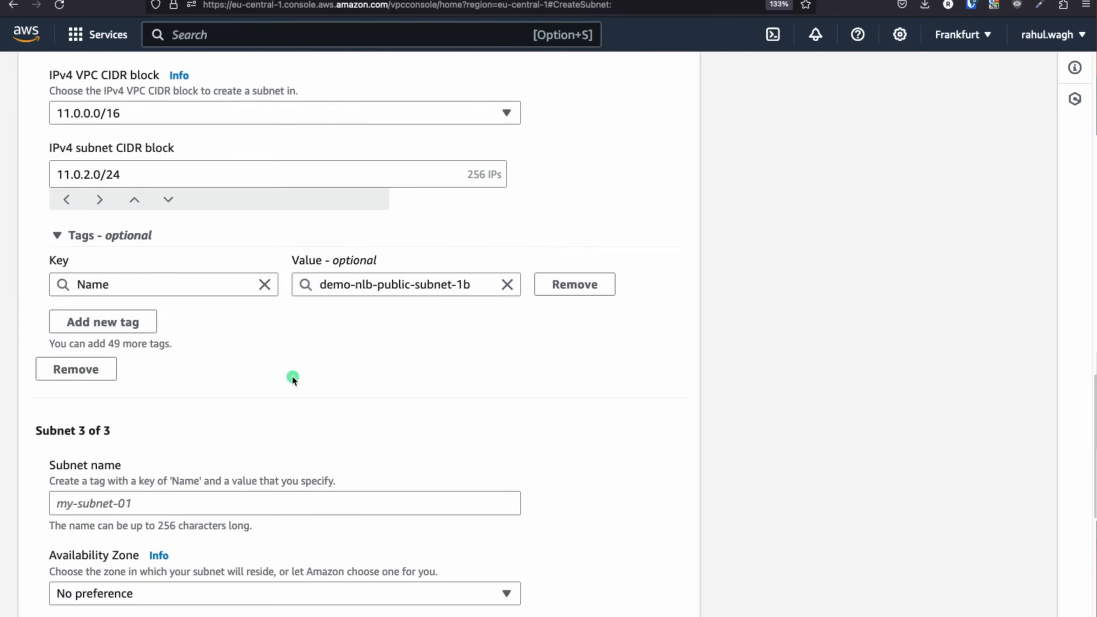
click(97, 248)
key(super+v)
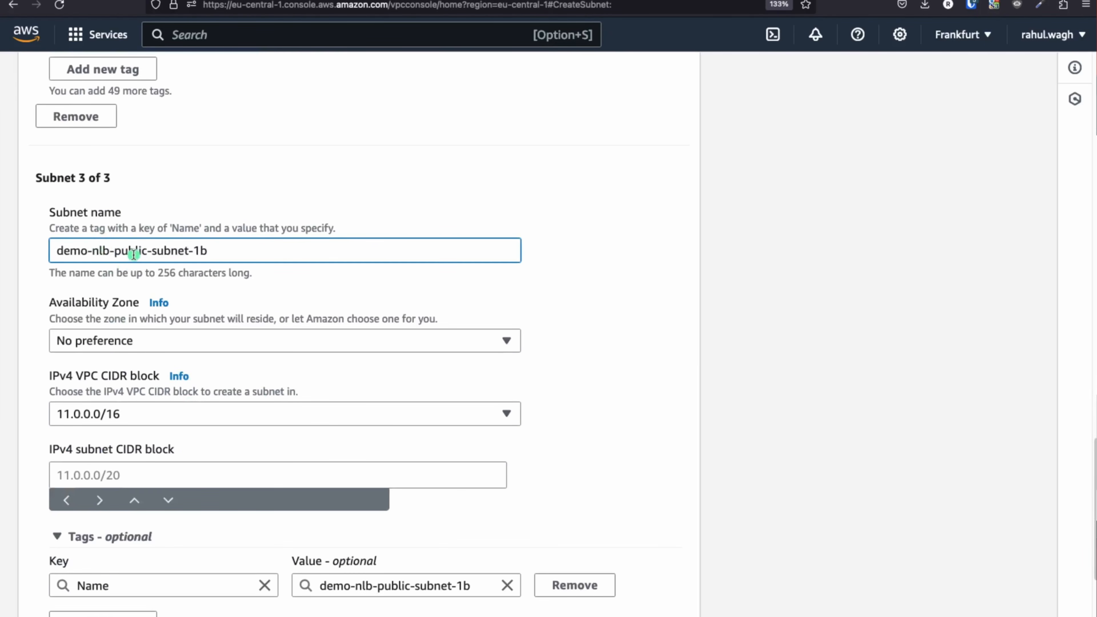
double_click(130, 251)
text(private)
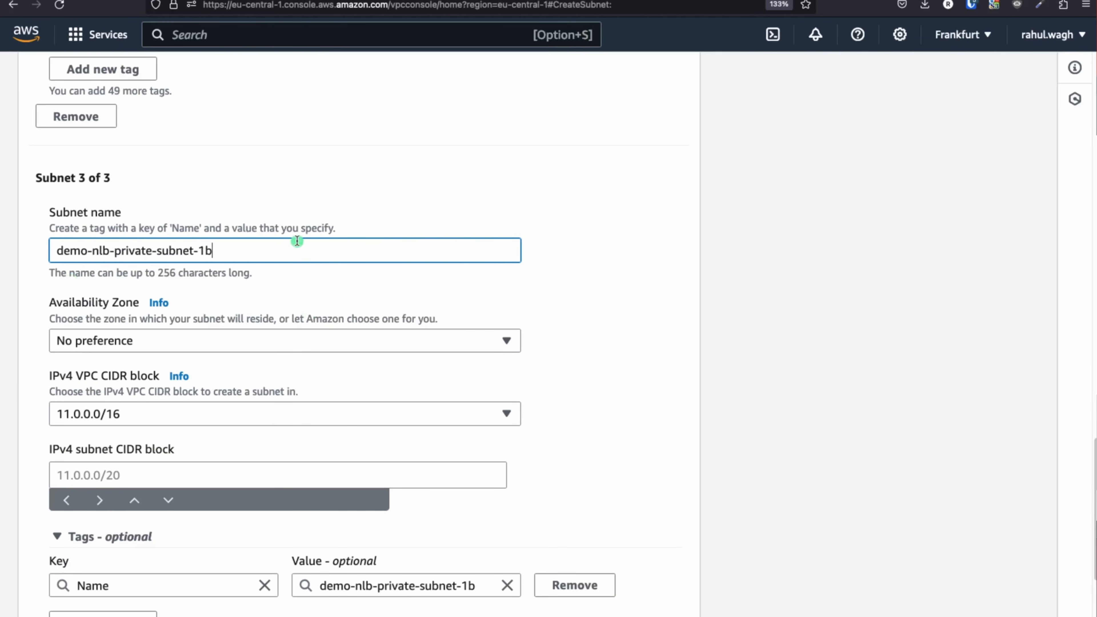
click(238, 341)
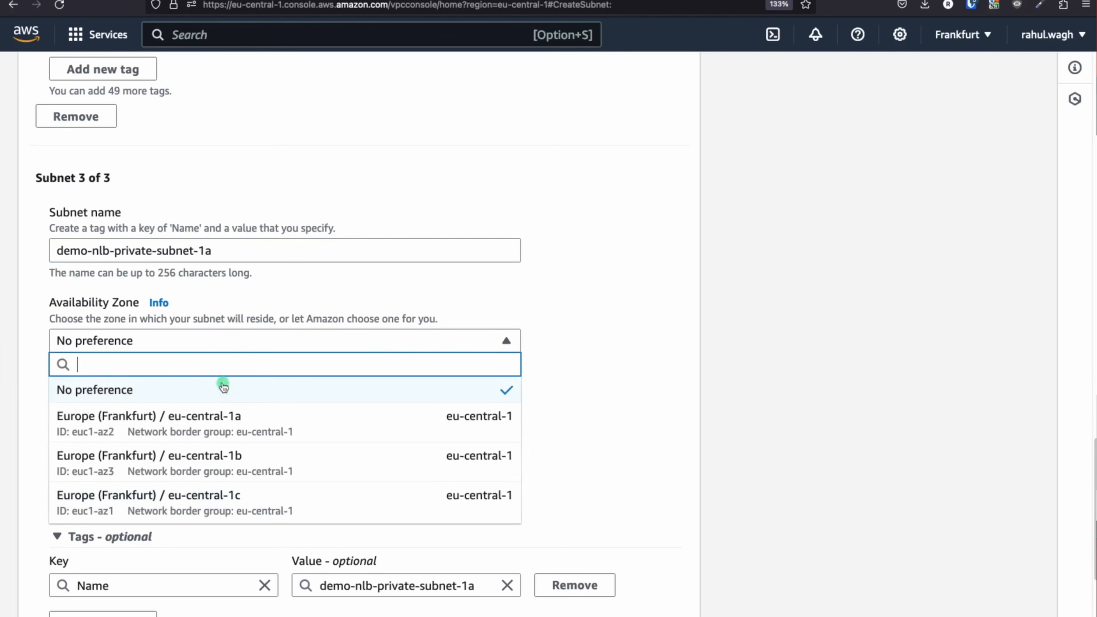
click(214, 425)
- Copy the second subnet's CIDR block into the third subnet and change it to 11.0.3.0/24
scroll(204, 349, down, 4)
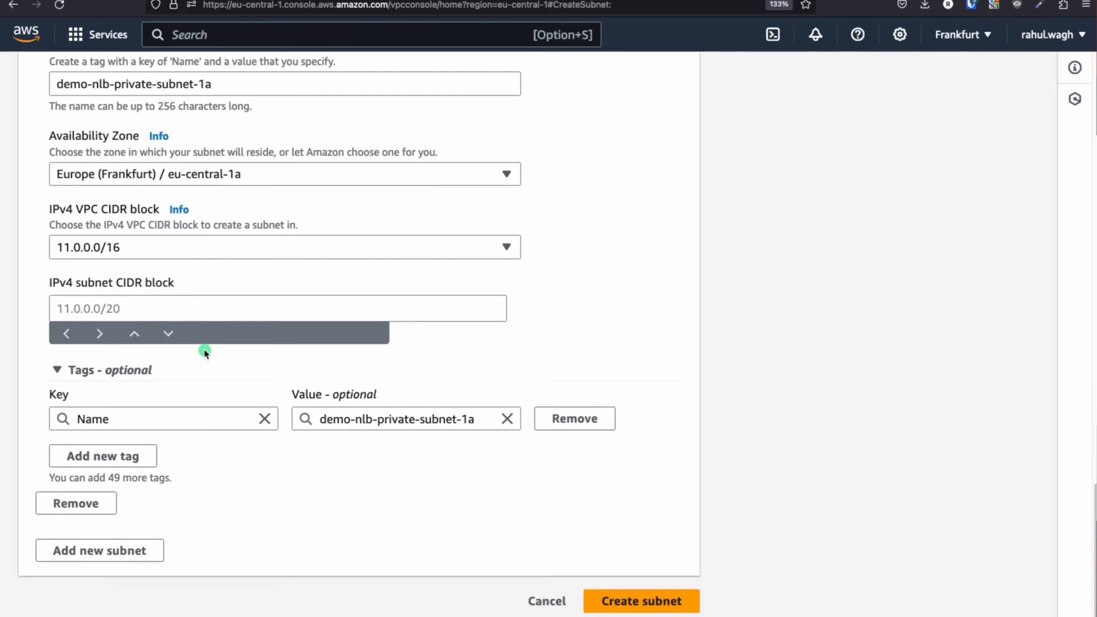
scroll(204, 349, up, 10)
click(150, 199)
key(alt+shift+Left)
key(alt+shift+Left)
key(super+c)
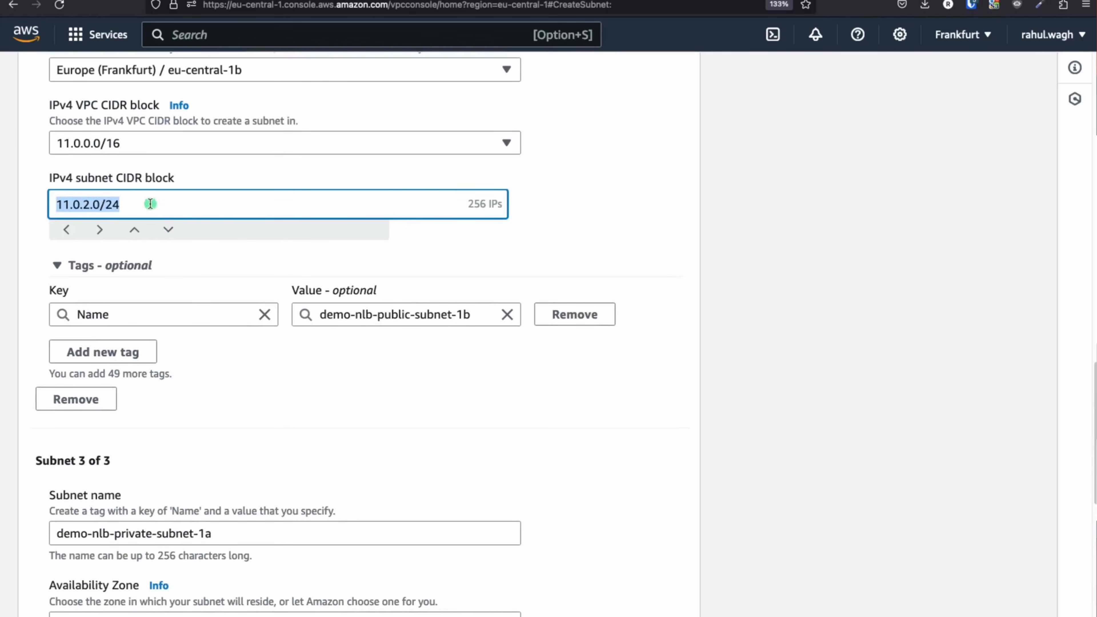
scroll(284, 392, down, 6)
click(100, 428)
key(super+v)
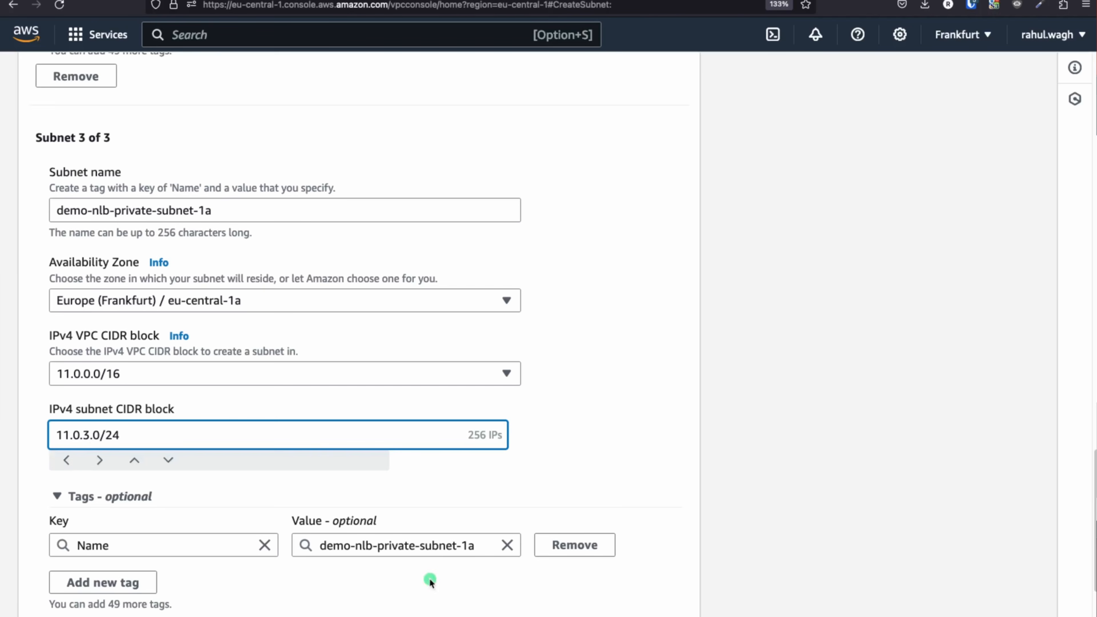
click(639, 473)
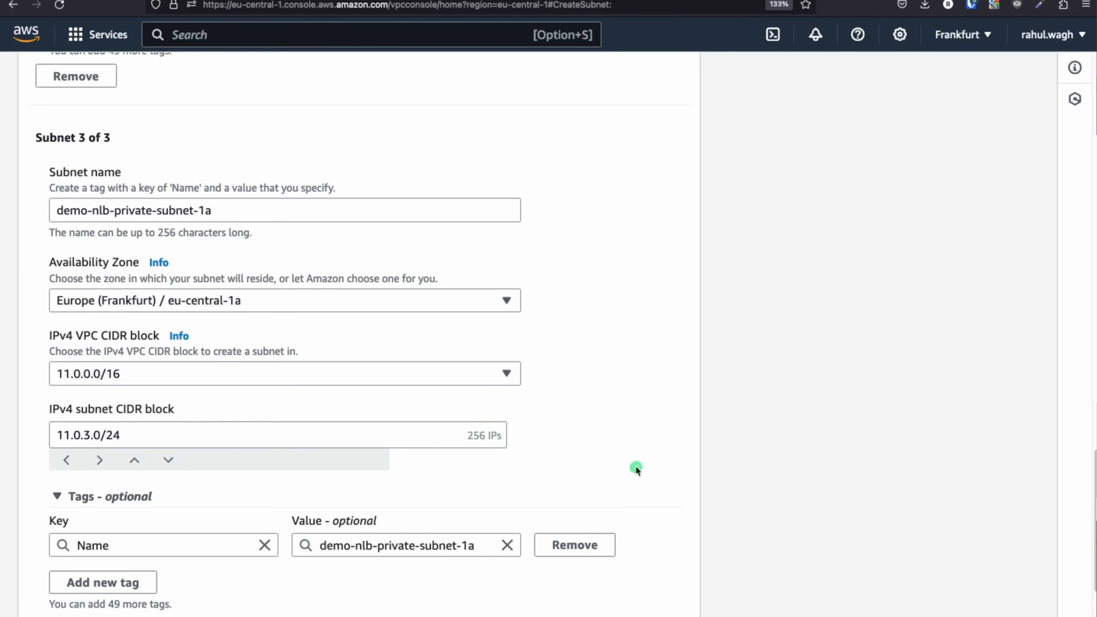
- Add a fourth subnet named demo-nlb-private-subnet-1b, based on the third subnet's name, and place it in availability zone eu-central-1b
triple_click(234, 217)
key(super+c)
scroll(345, 325, down, 2)
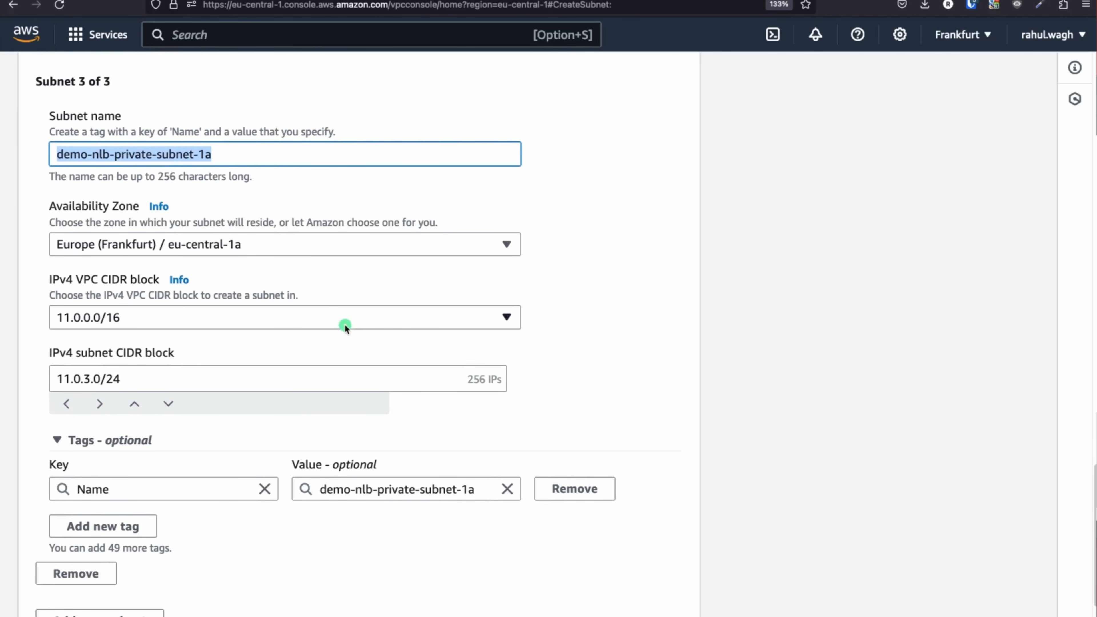
scroll(344, 324, down, 2)
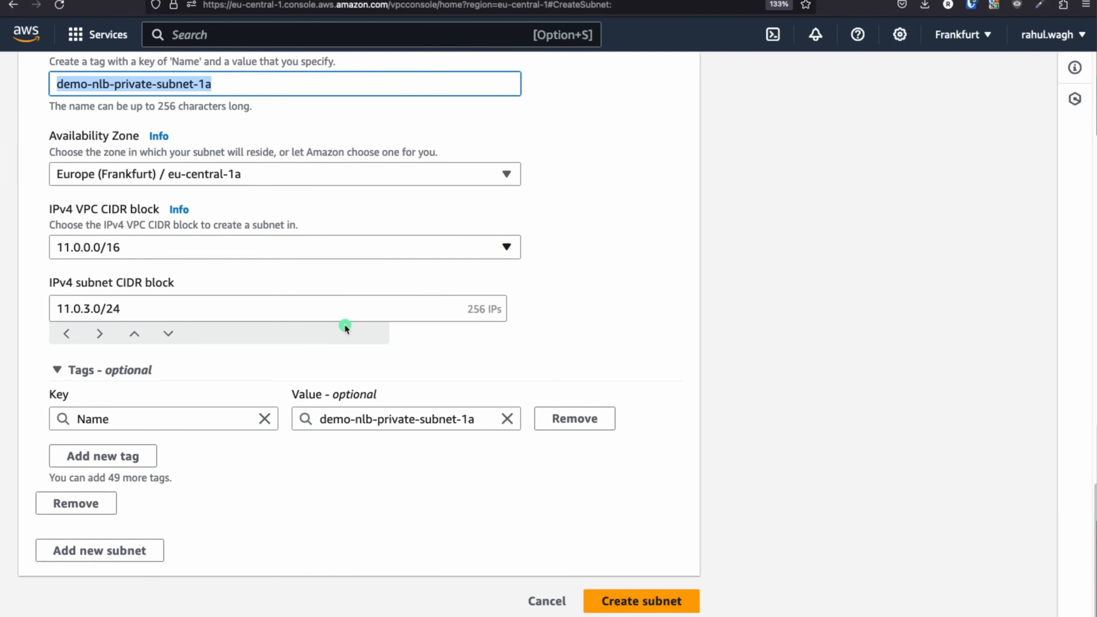
click(121, 555)
scroll(258, 505, down, 8)
click(88, 326)
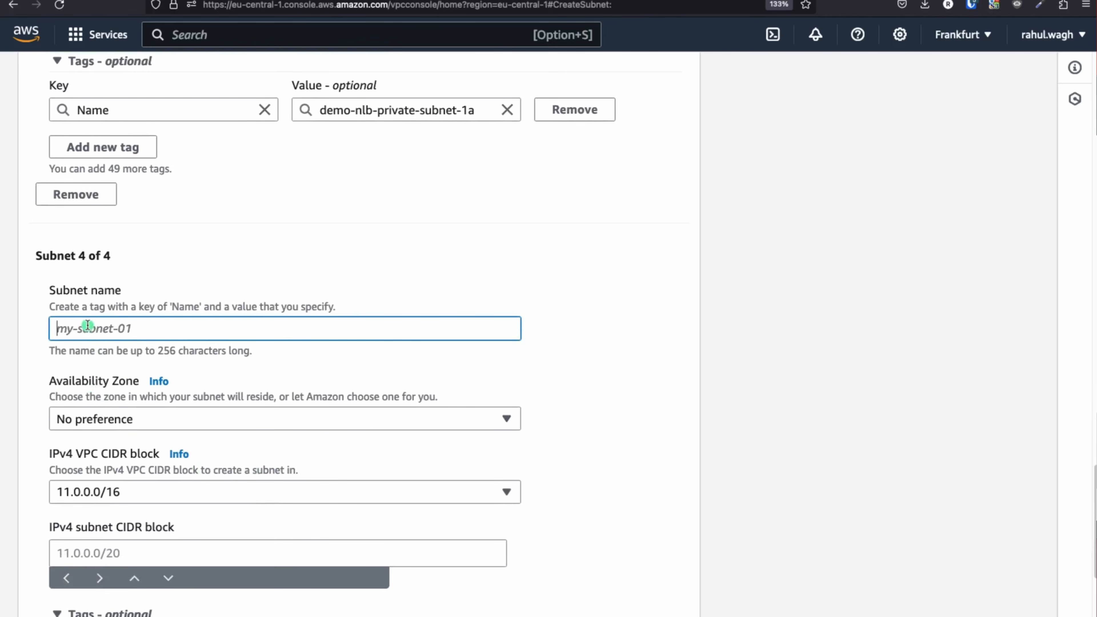
key(super+v)
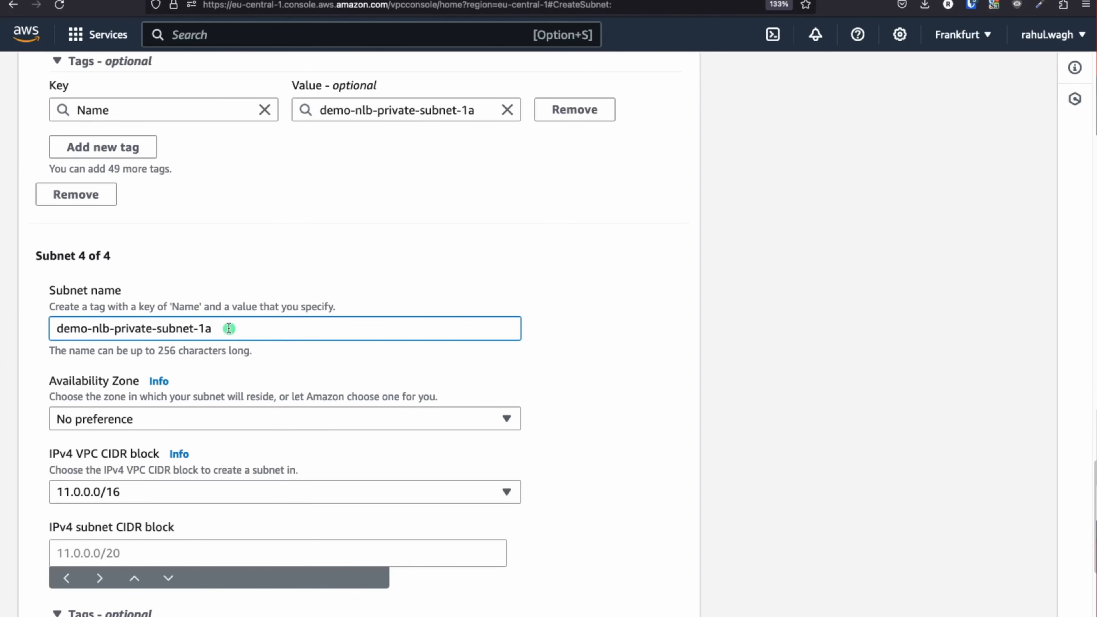
text(b)
click(404, 419)
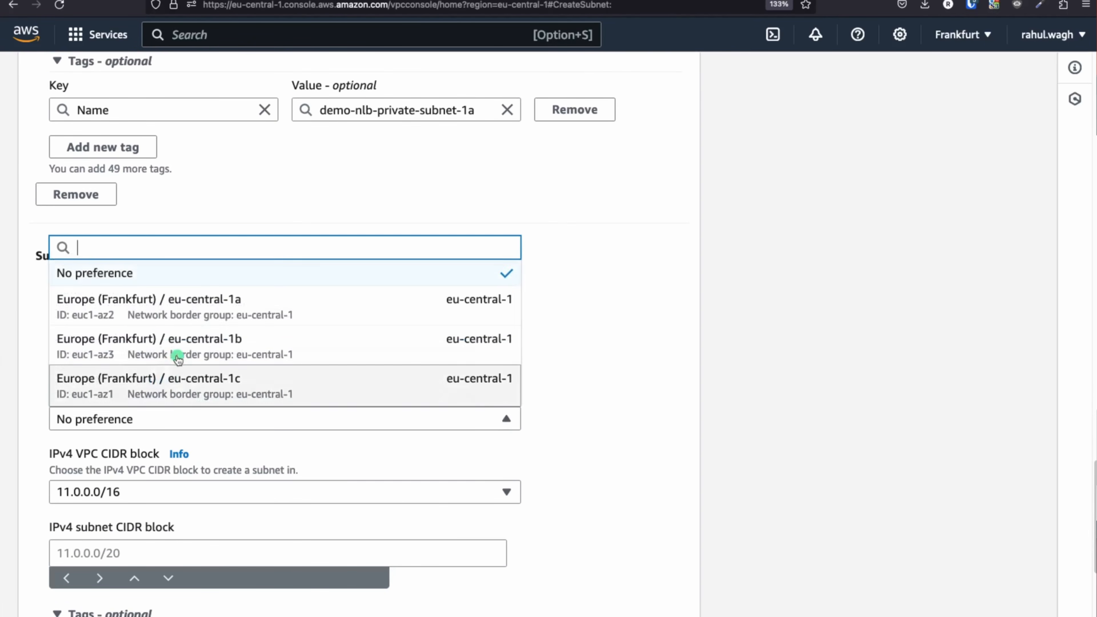
click(143, 353)
- Copy the third subnet's CIDR block into the fourth subnet and change it to 11.0.4.0/24
scroll(166, 455, down, 2)
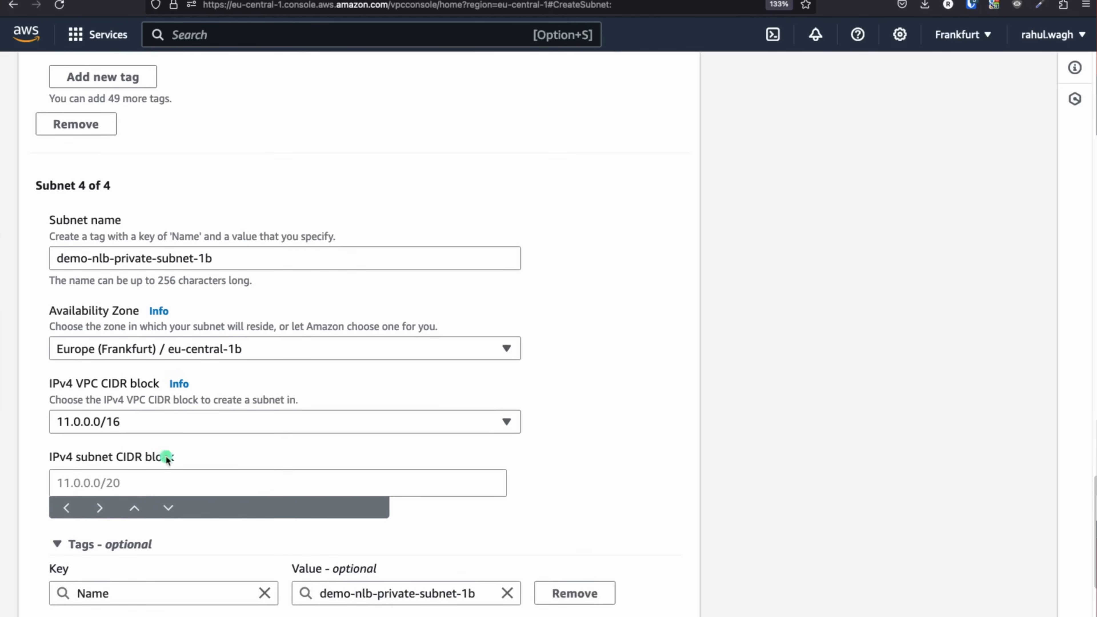
scroll(172, 282, up, 5)
click(139, 152)
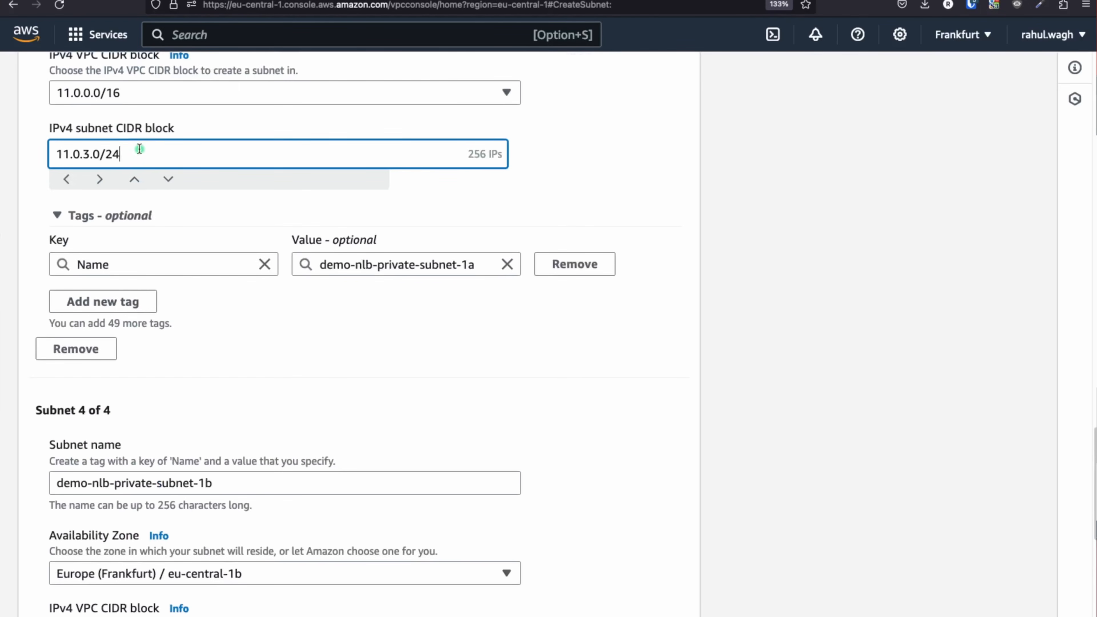
key(super+a)
key(super+c)
scroll(218, 469, down, 5)
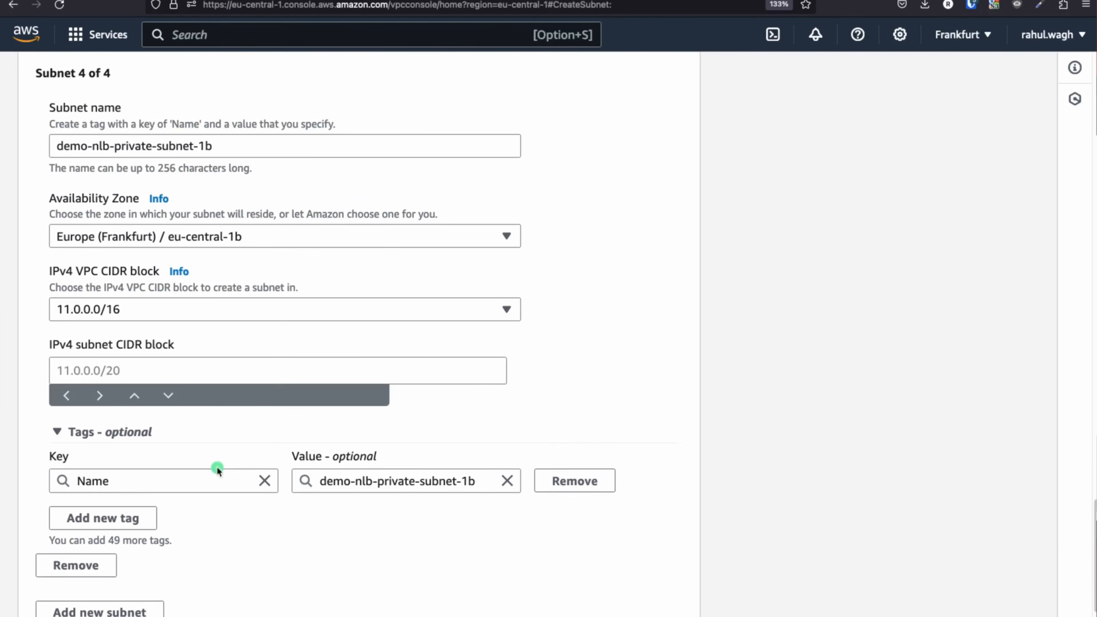
click(105, 372)
key(super+v)
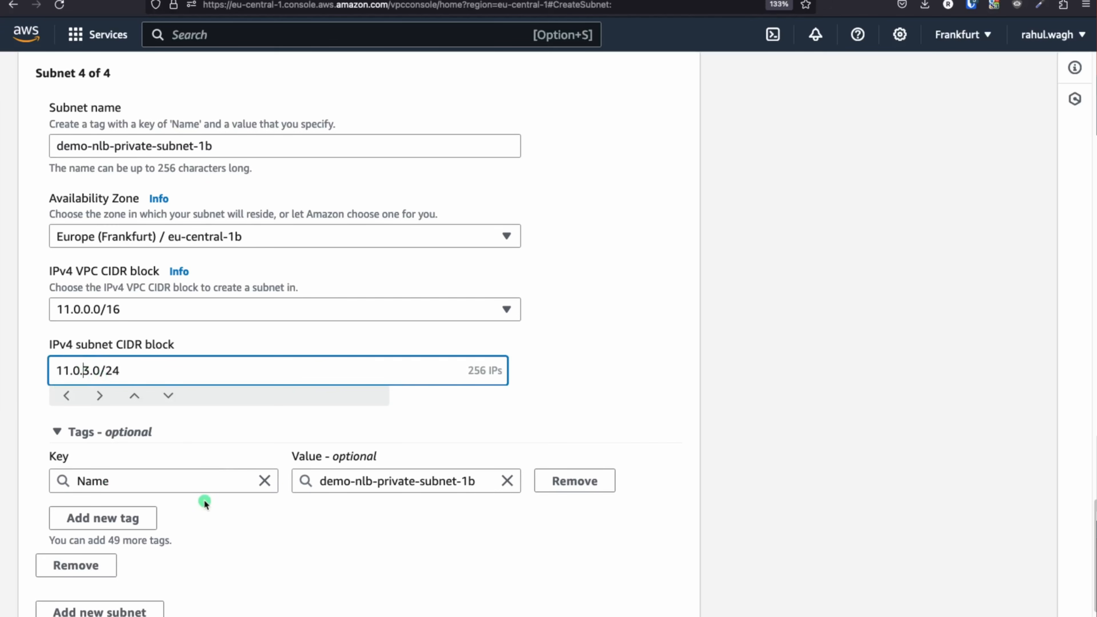
key(Left)
key(Left)
key(Left)
key(Left)
key(Left)
key(BackSpace)
text(4)
click(581, 440)
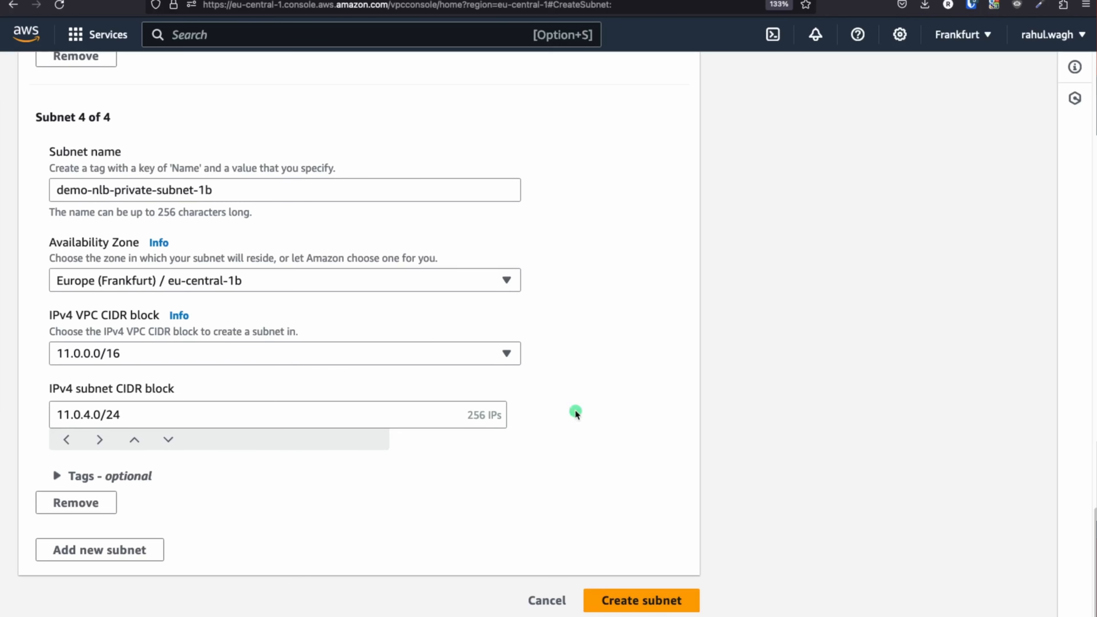
- Check the subnet entries against the networking diagram in Keynote and create the four subnets
drag(35, 117, 136, 118)
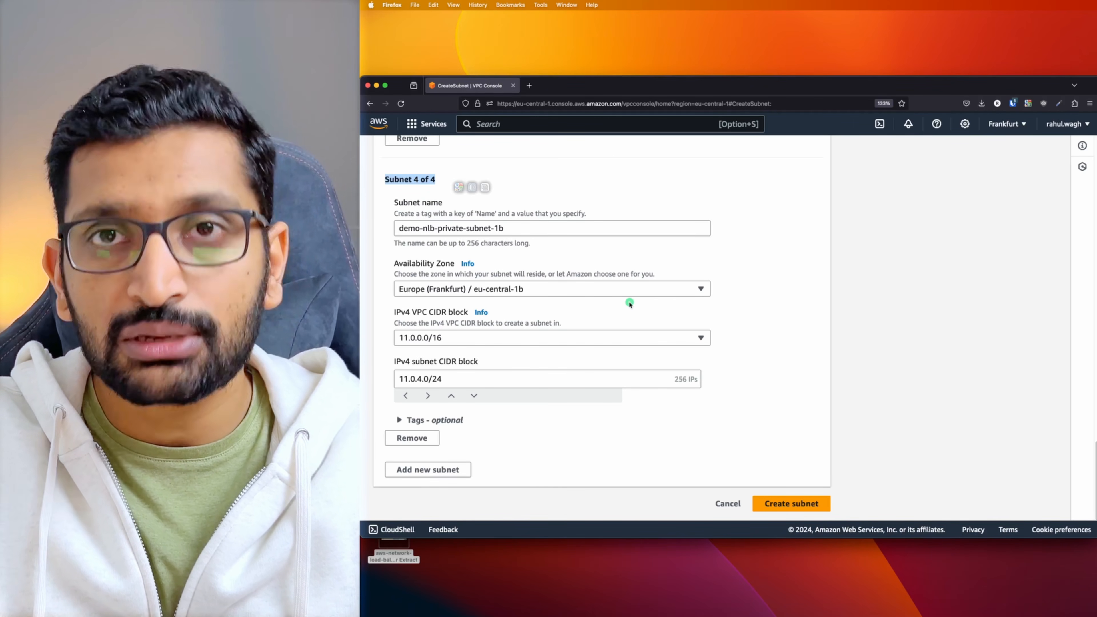
key(super+Tab)
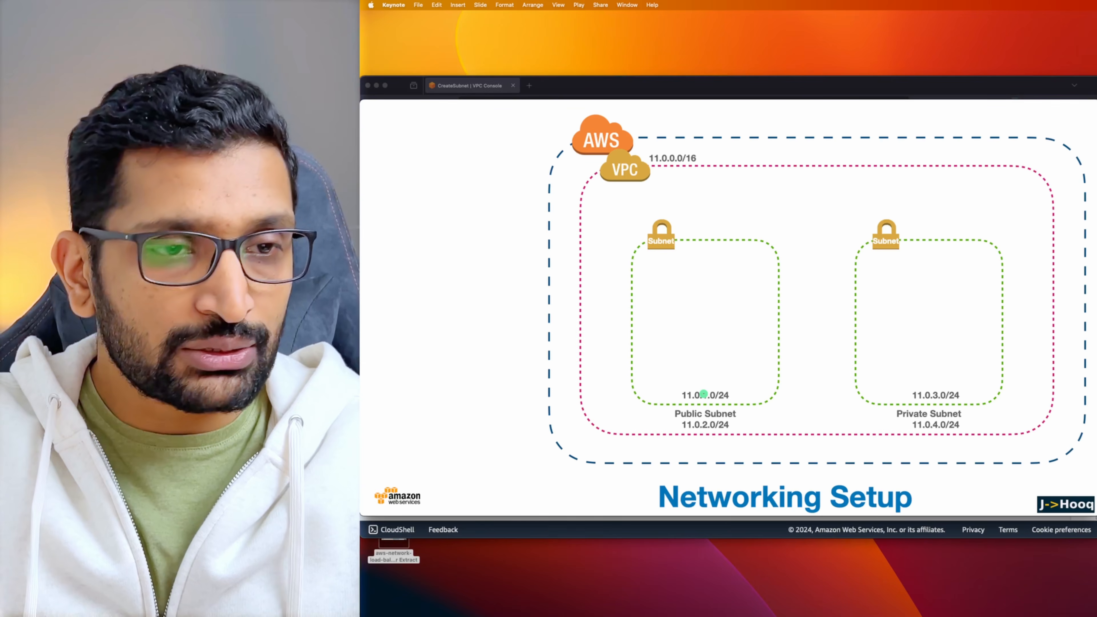
key(super+Tab)
scroll(735, 443, up, 10)
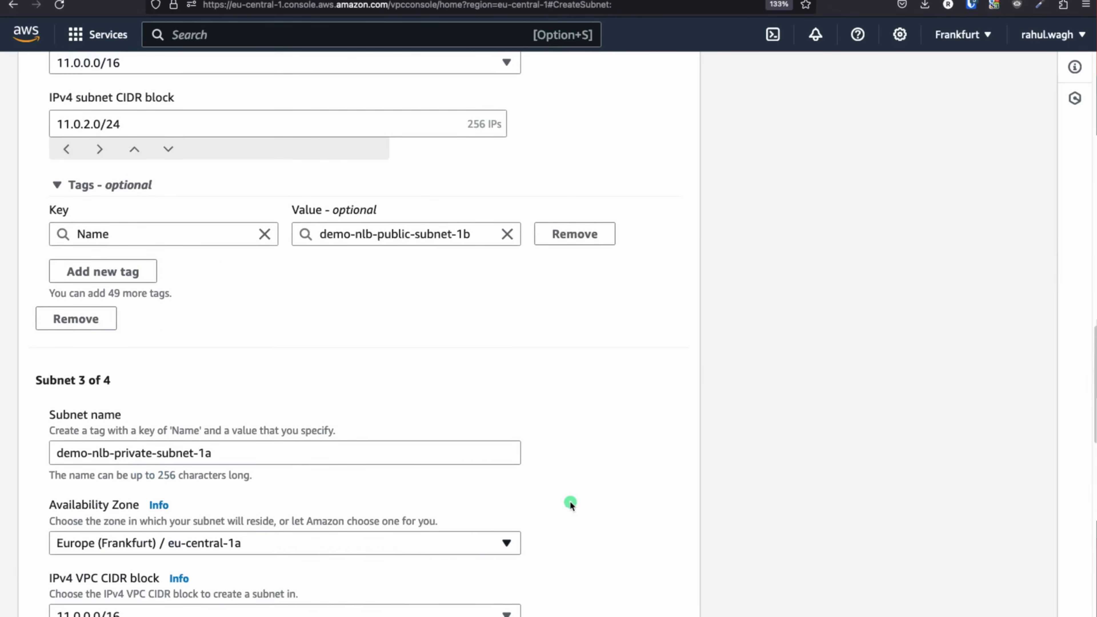
scroll(570, 502, up, 15)
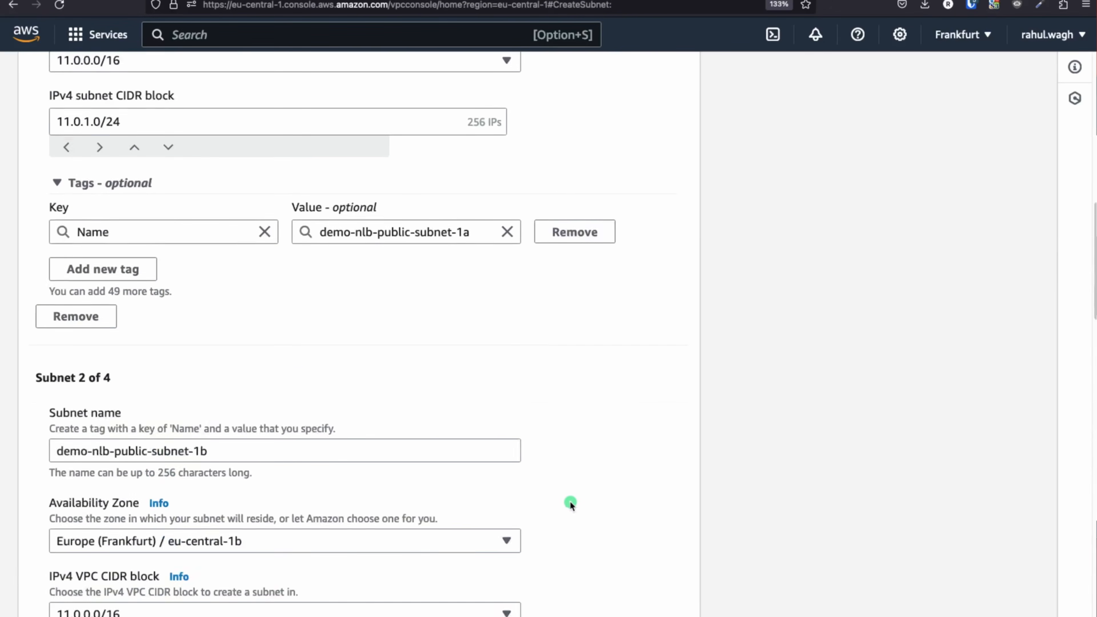
scroll(571, 503, down, 20)
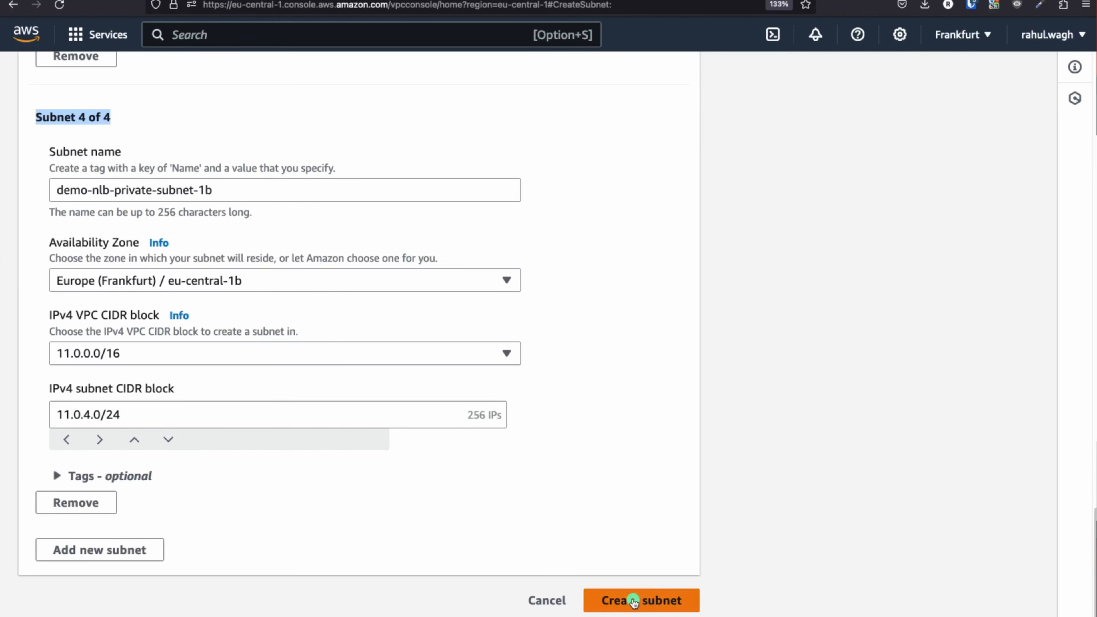
click(633, 601)
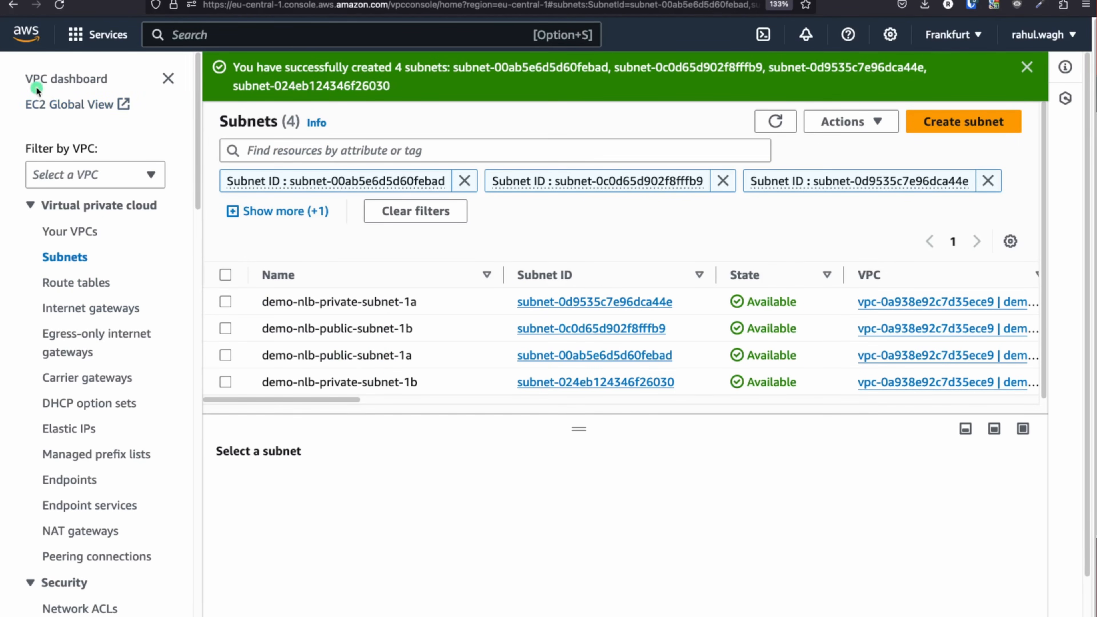
- Filter the VPC console's resources by the demo-nlb-vpc network
click(151, 174)
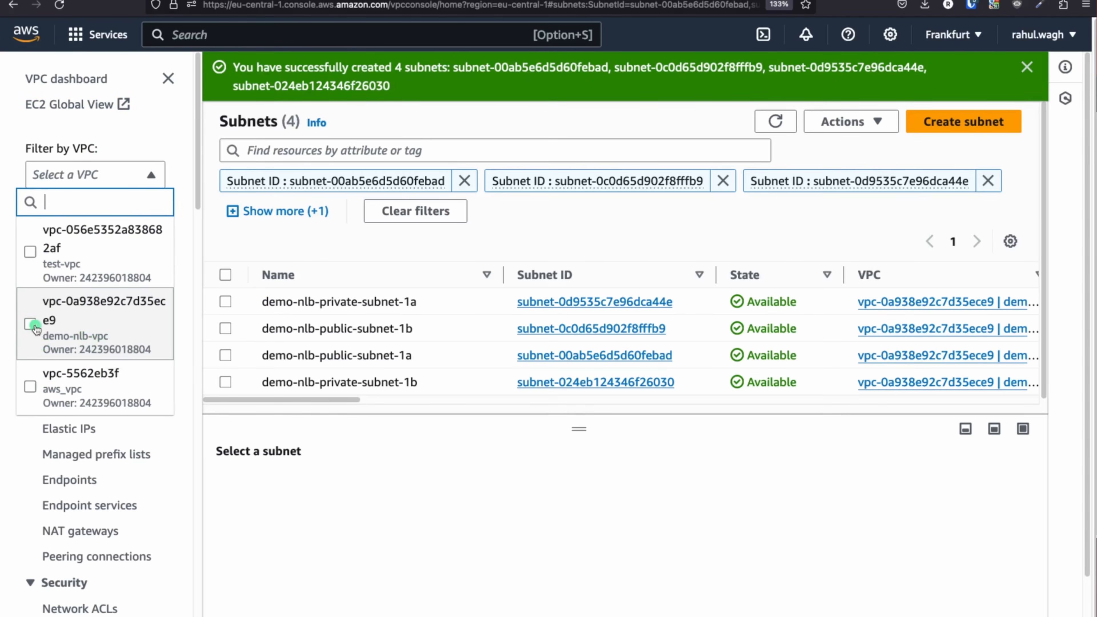
click(31, 324)
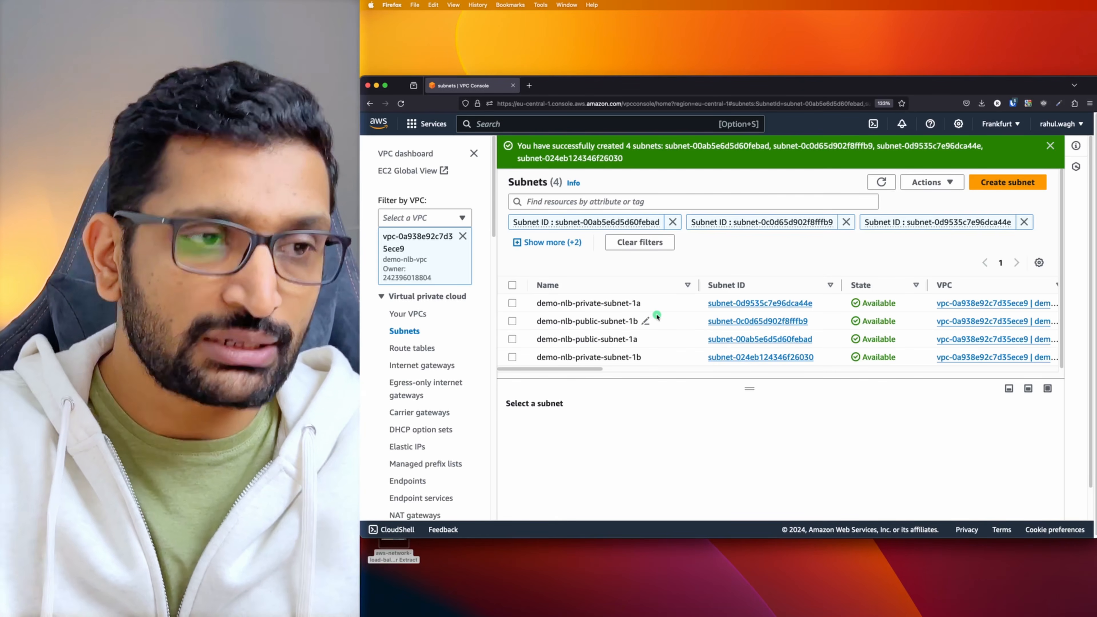
- Switch to Keynote, reveal the Internet Gateway on the networking diagram, and return to the VPC console in Firefox
key(super+Tab)
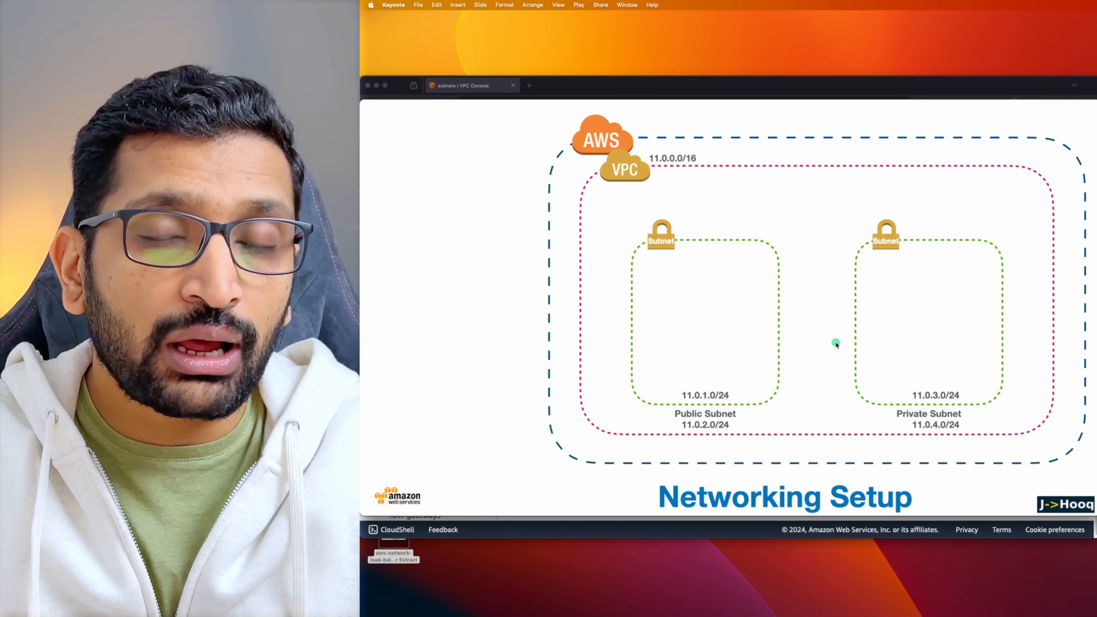
key(Right)
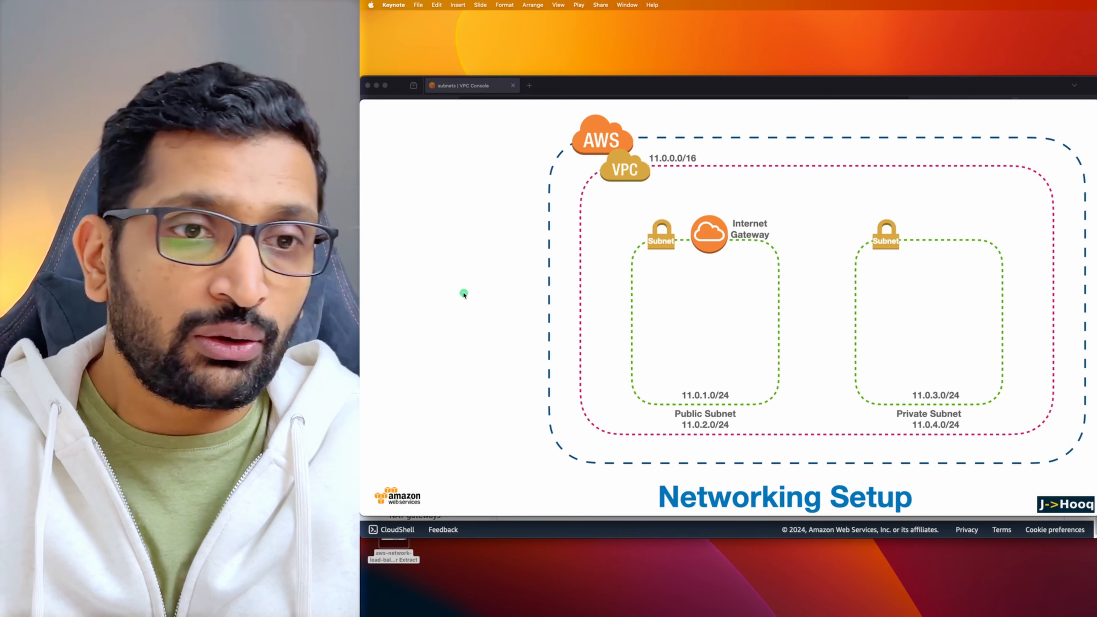
key(super+Tab)
key(super+Tab)
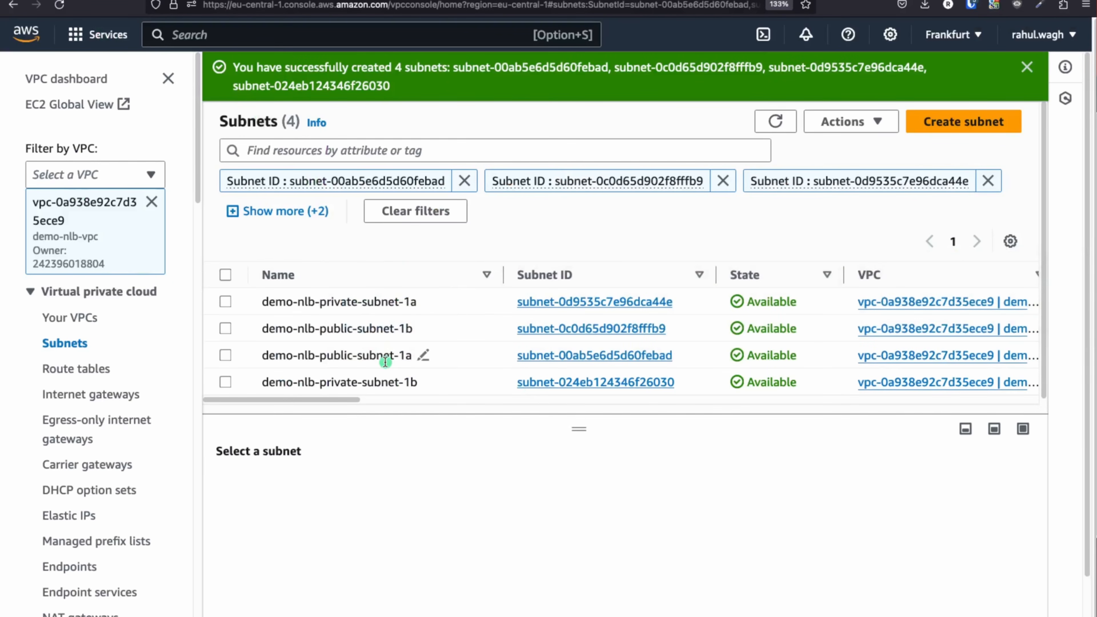
- Create an internet gateway with the name tag demo-nlb-igw
click(88, 79)
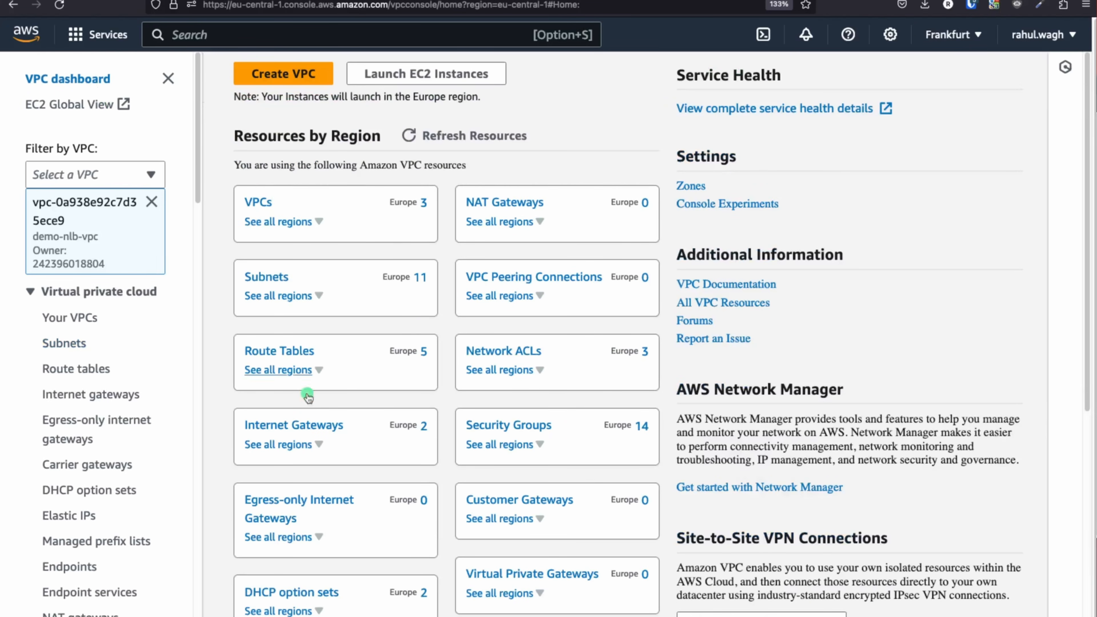
scroll(104, 274, down, 3)
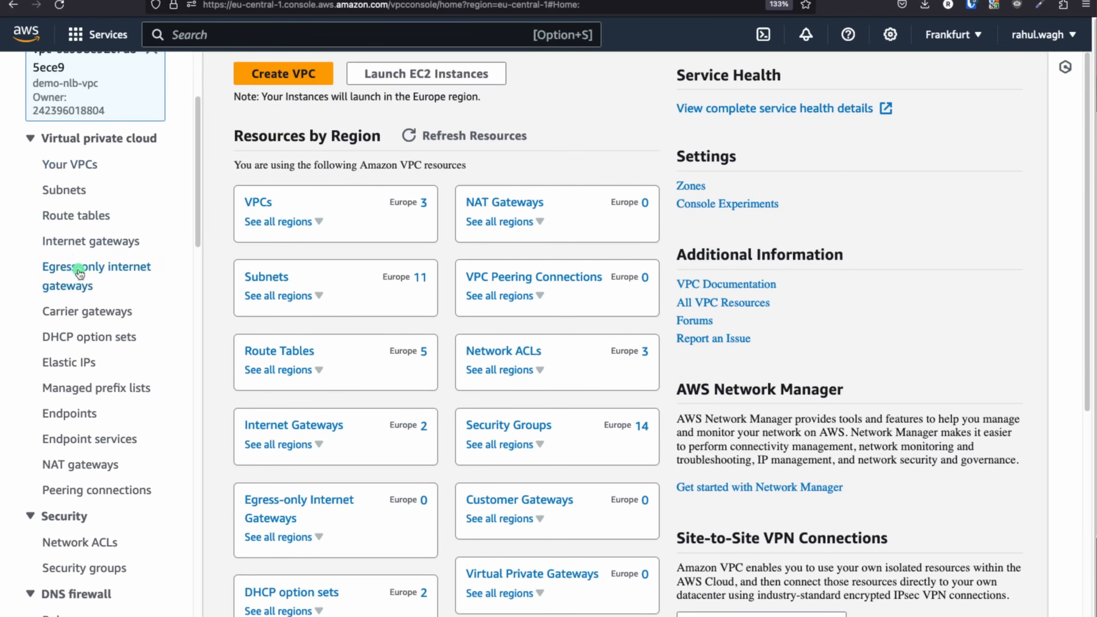
click(100, 243)
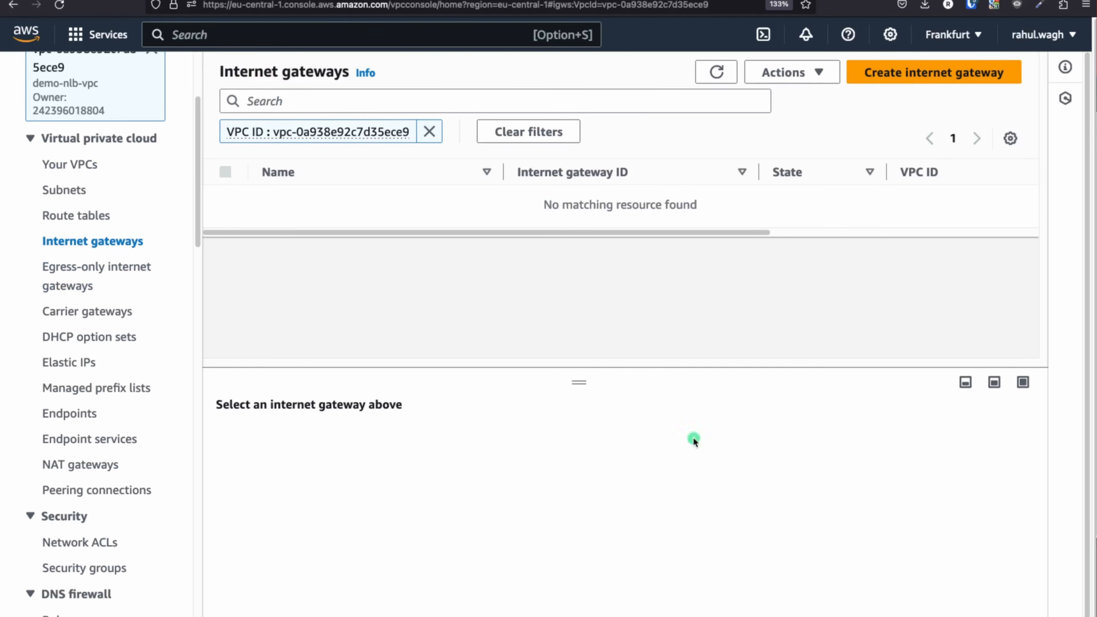
click(921, 72)
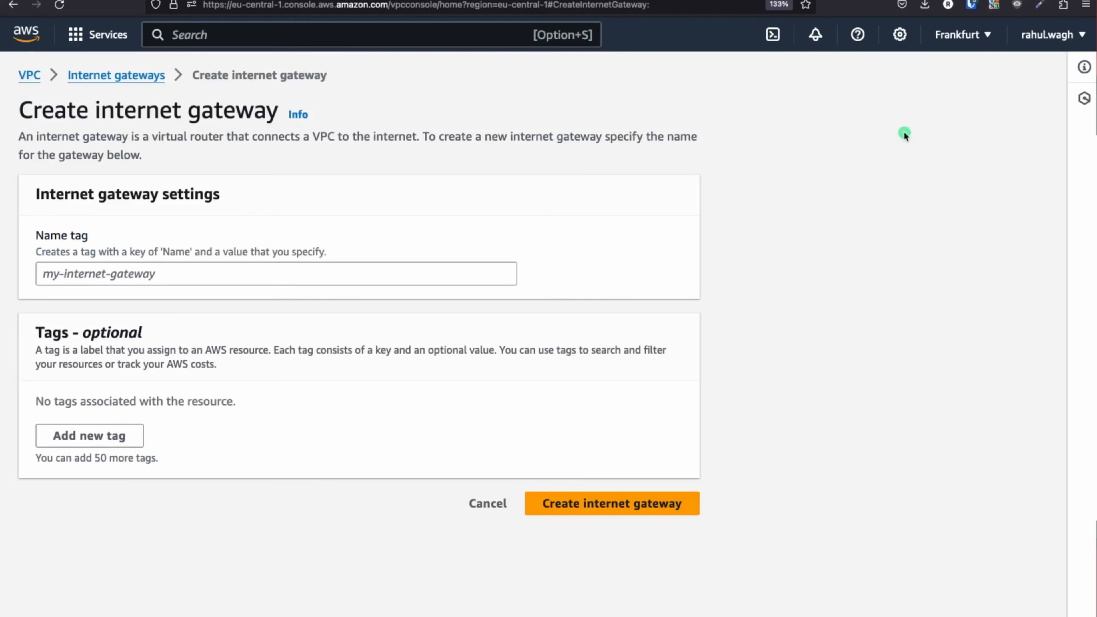
click(101, 275)
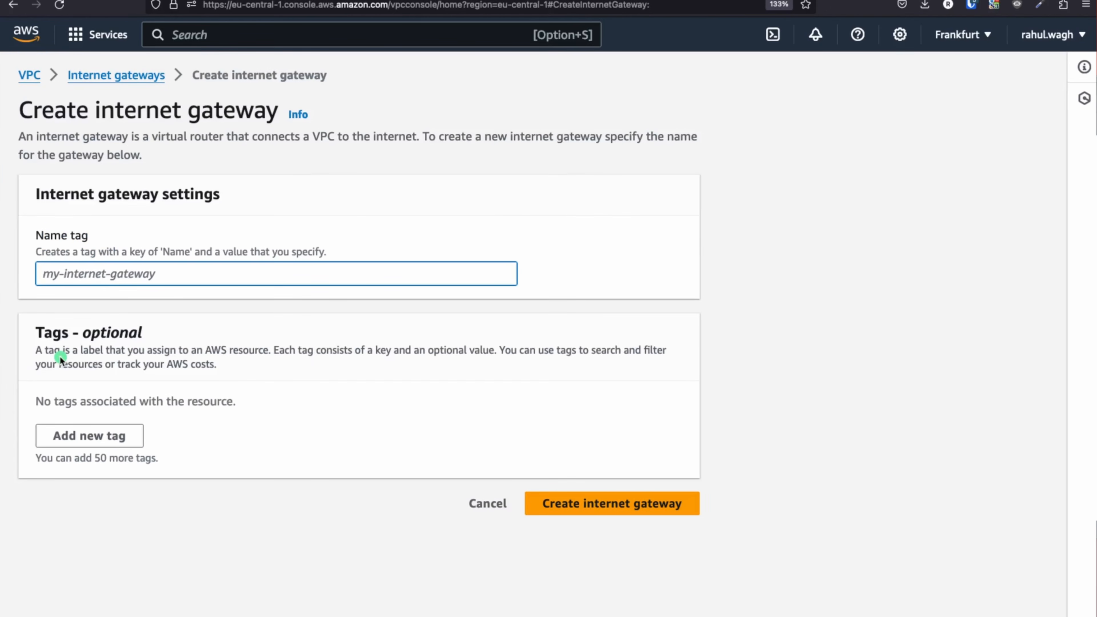
text(demo-nlb-igw)
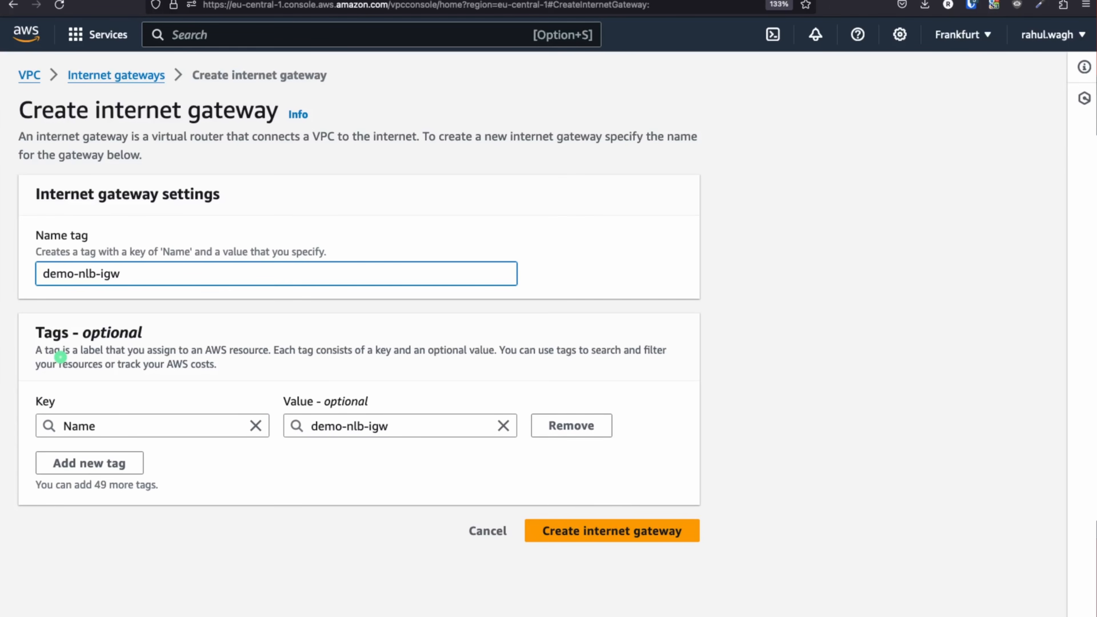
click(349, 480)
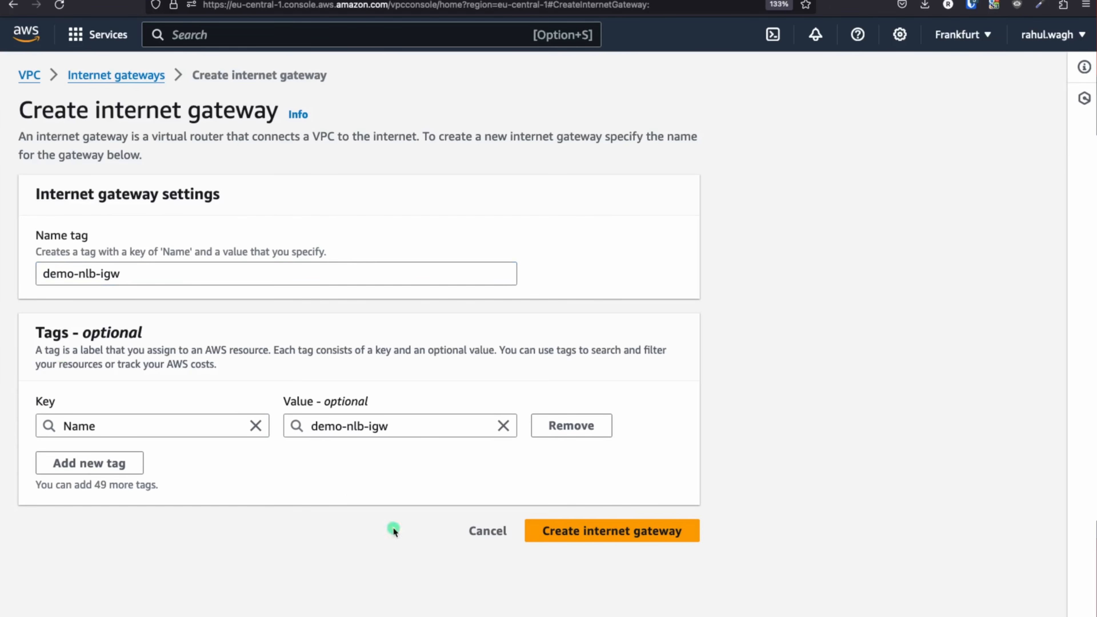
click(591, 534)
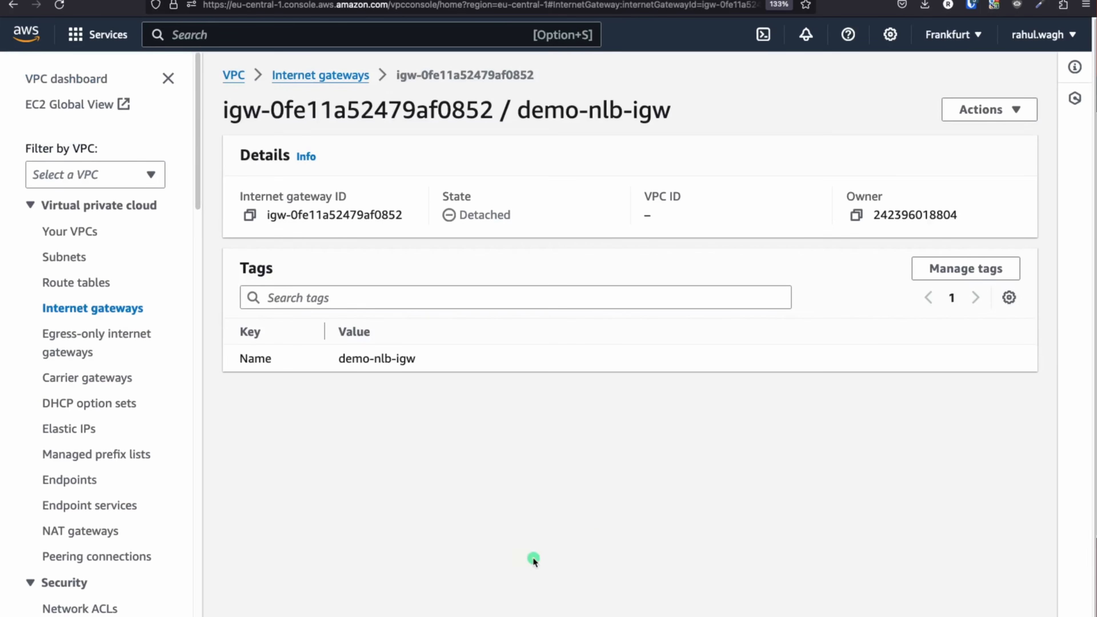
- Refresh the internet gateway list, remove its VPC ID filter, and select demo-nlb-igw
click(309, 76)
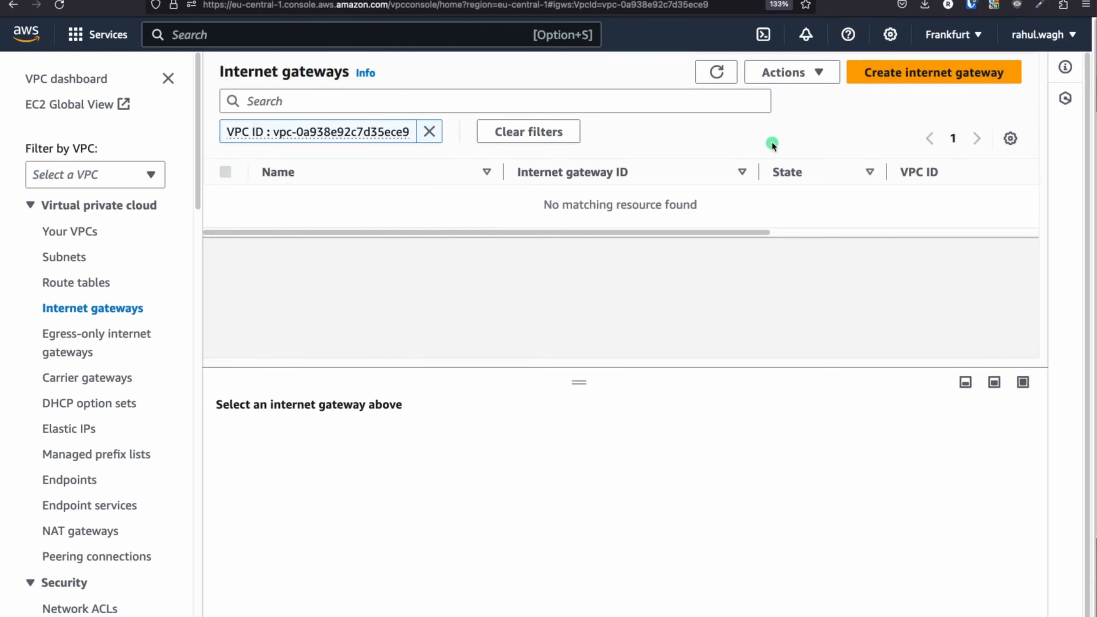
click(717, 72)
click(717, 72)
click(429, 131)
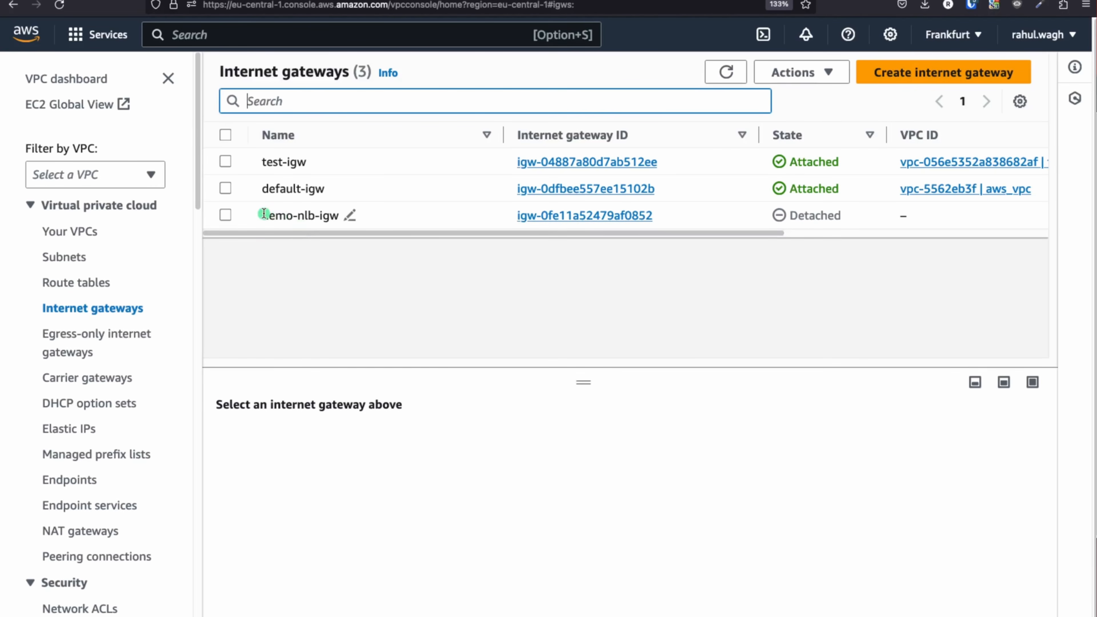
drag(261, 215, 355, 215)
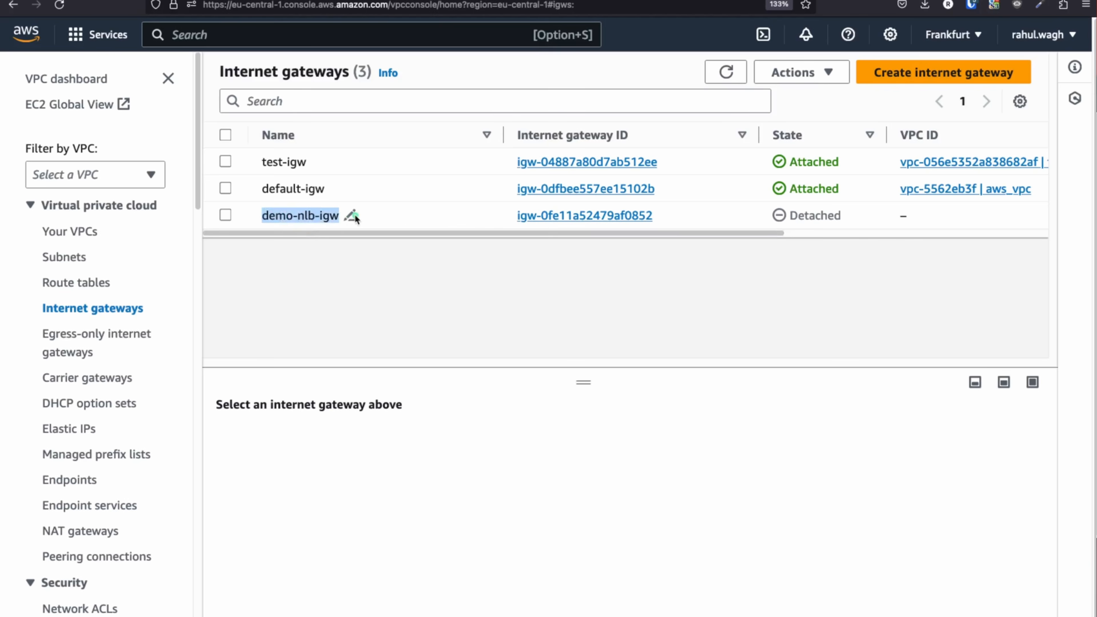
click(355, 214)
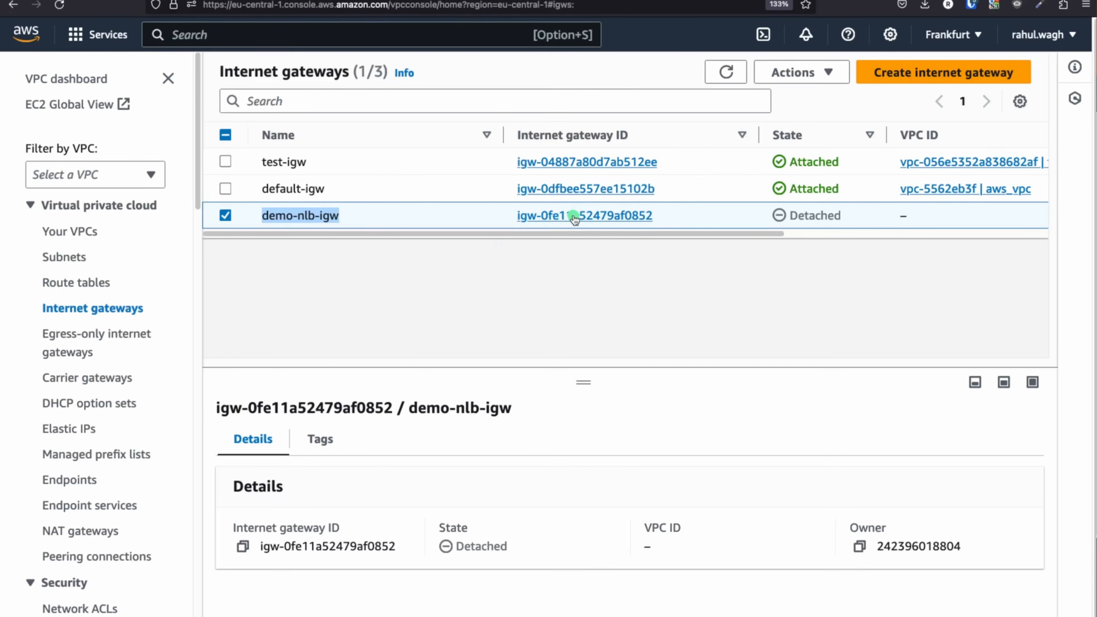
- Open the details of demo-nlb-igw to examine its attachment state, and switch to the networking diagram in Keynote
click(739, 245)
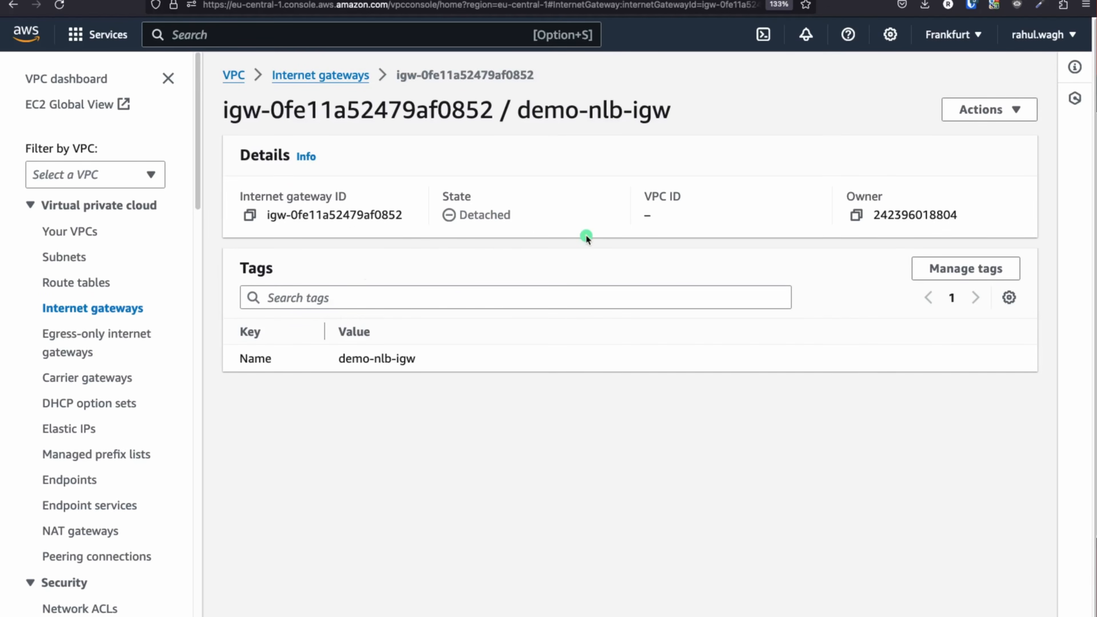
drag(517, 216, 592, 272)
key(super+Tab)
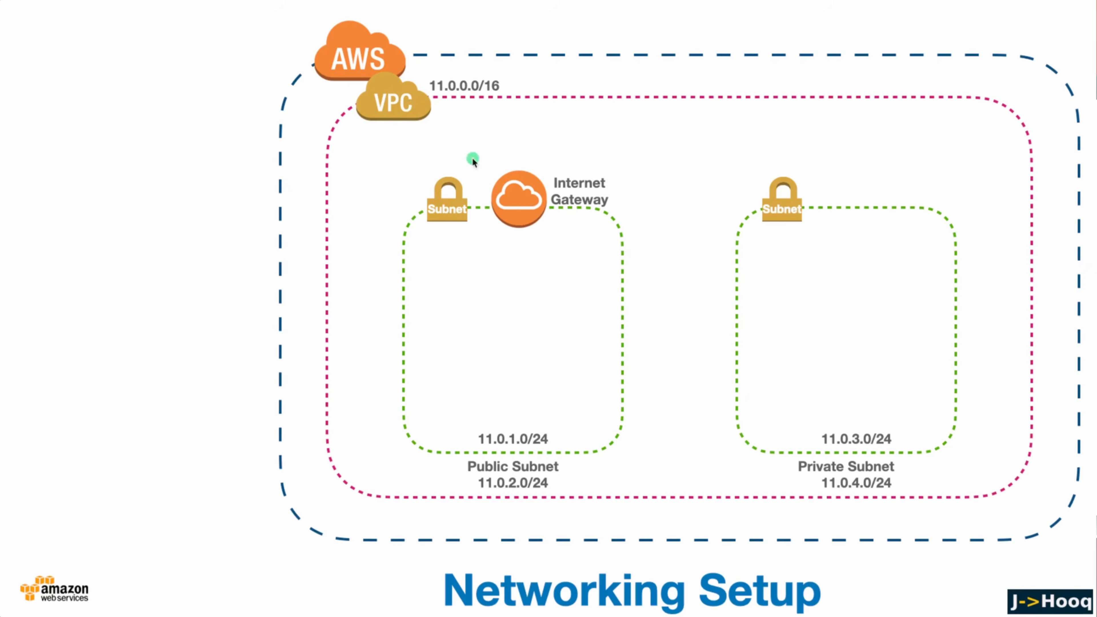
- Return to the VPC console in Firefox and attach the internet gateway demo-nlb-igw to demo-nlb-vpc
key(super+Tab)
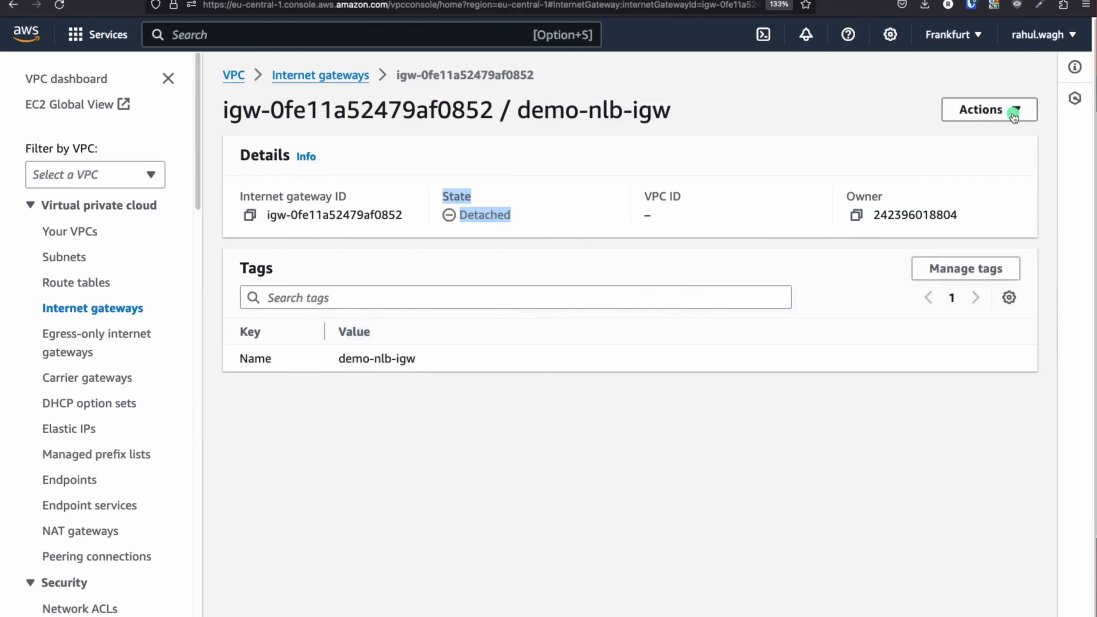
click(1013, 109)
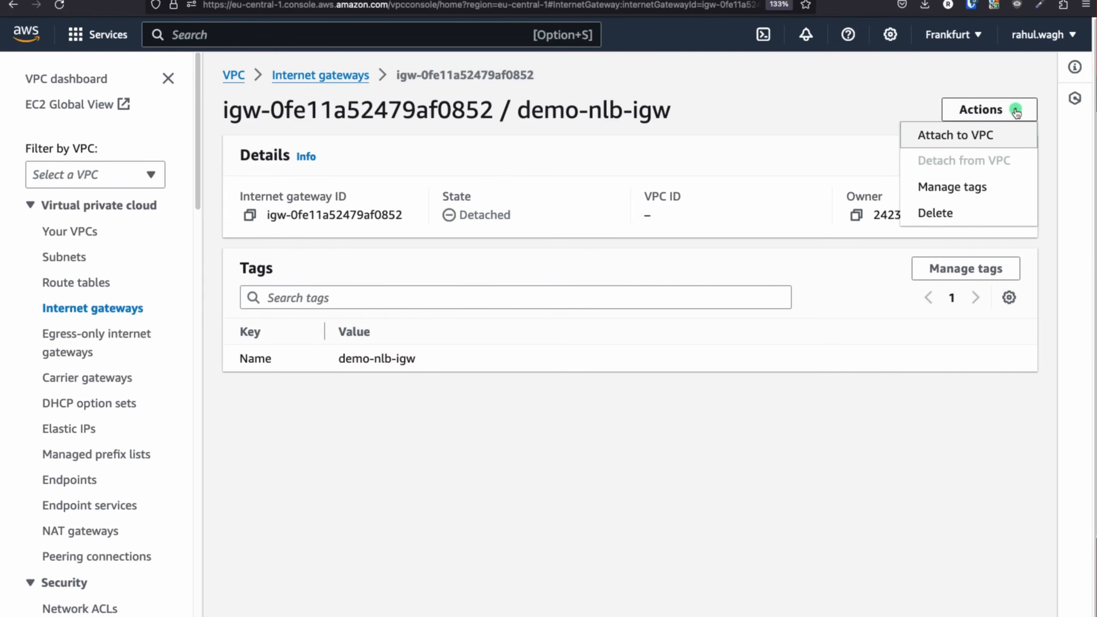
click(961, 145)
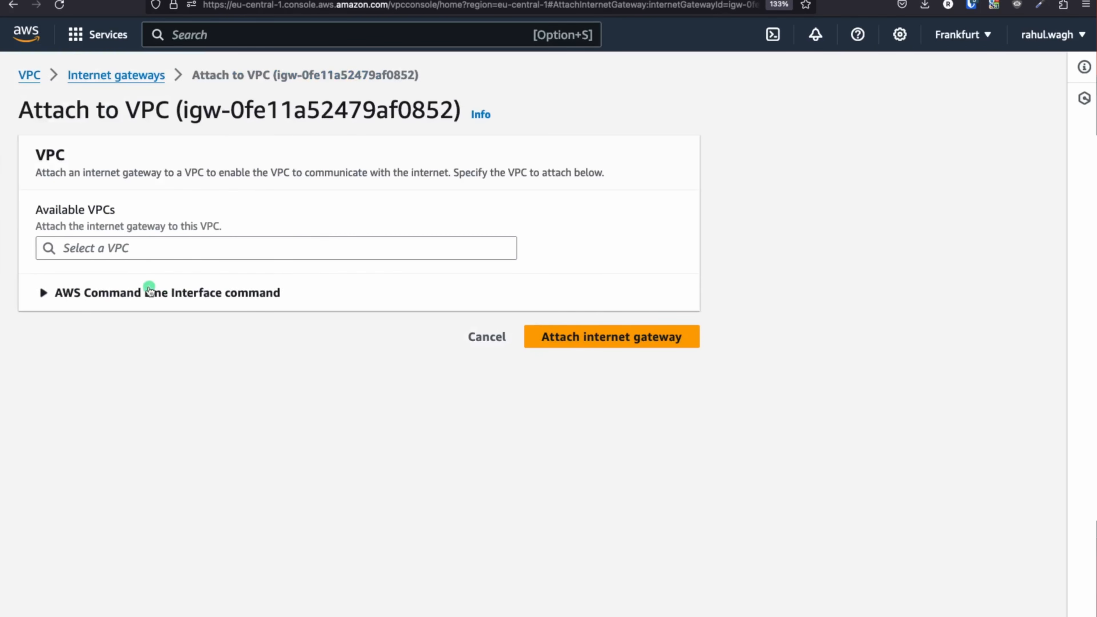
click(131, 249)
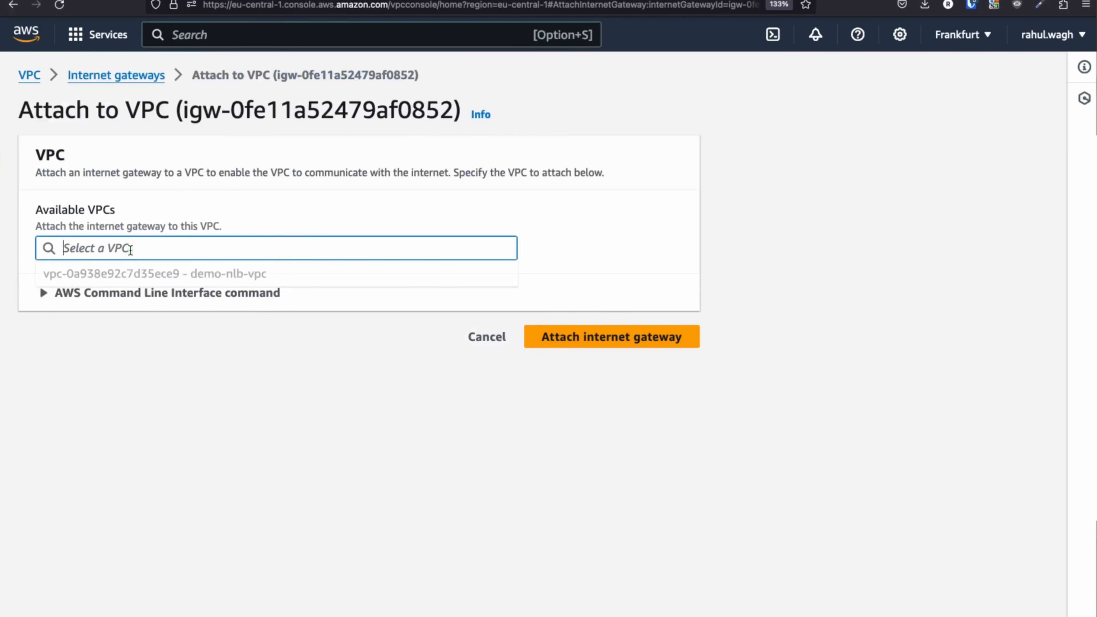
click(219, 279)
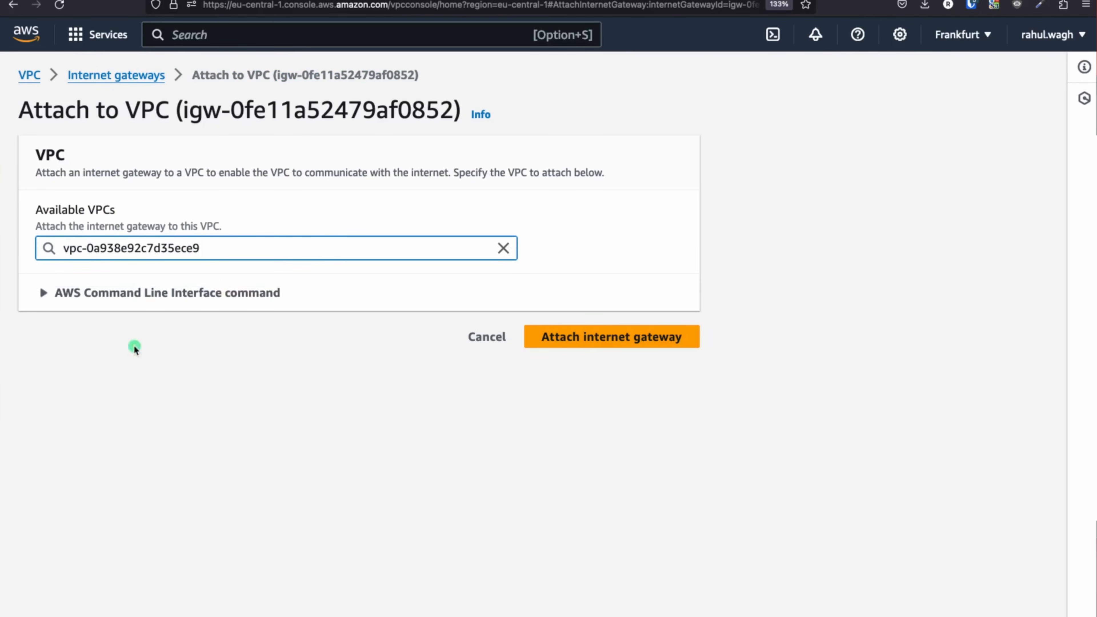
click(596, 338)
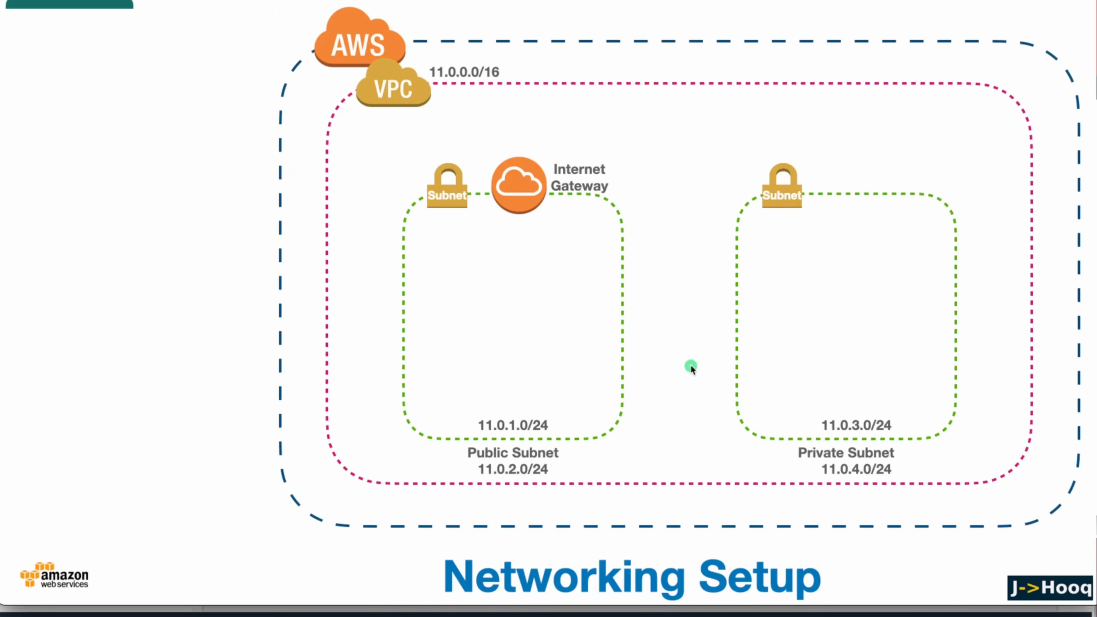
- Reveal the route tables on the networking diagram in Keynote and return to the VPC console in Firefox
key(Right)
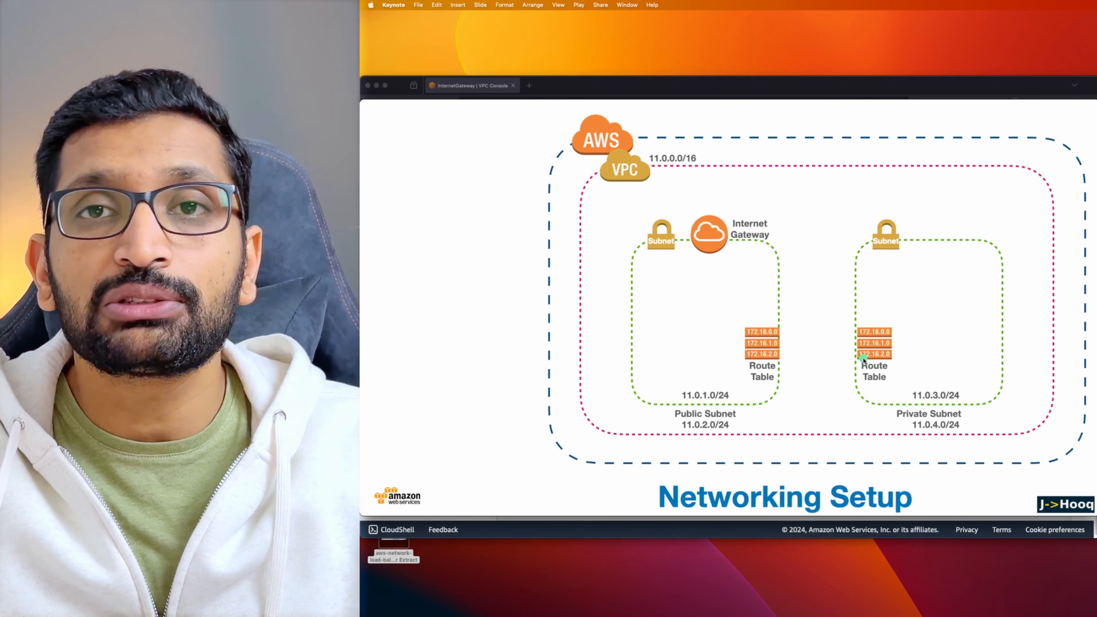
key(super+Tab)
key(super+Tab)
key(super+Tab)
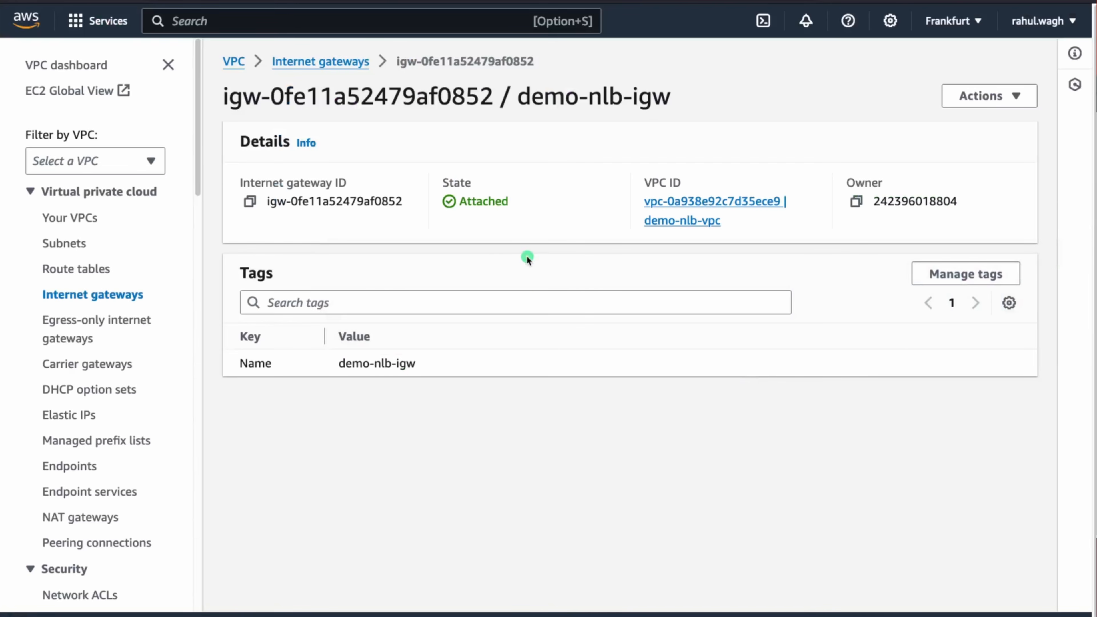
- Open the list of route tables from the VPC dashboard and remove its VPC ID filter
click(63, 67)
scroll(365, 255, down, 1)
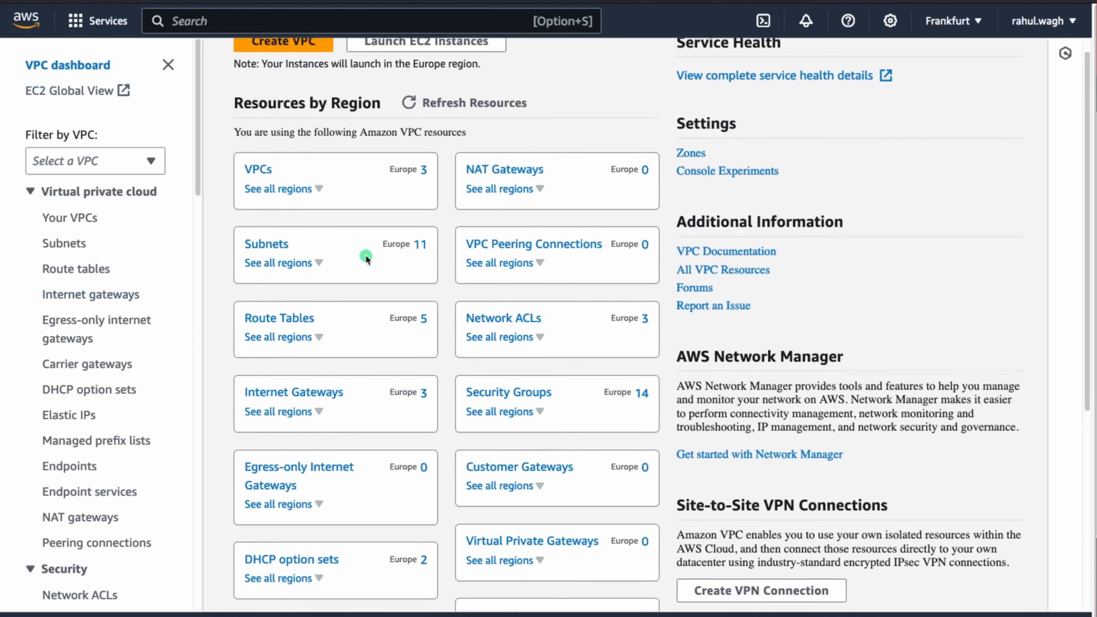
scroll(99, 272, down, 3)
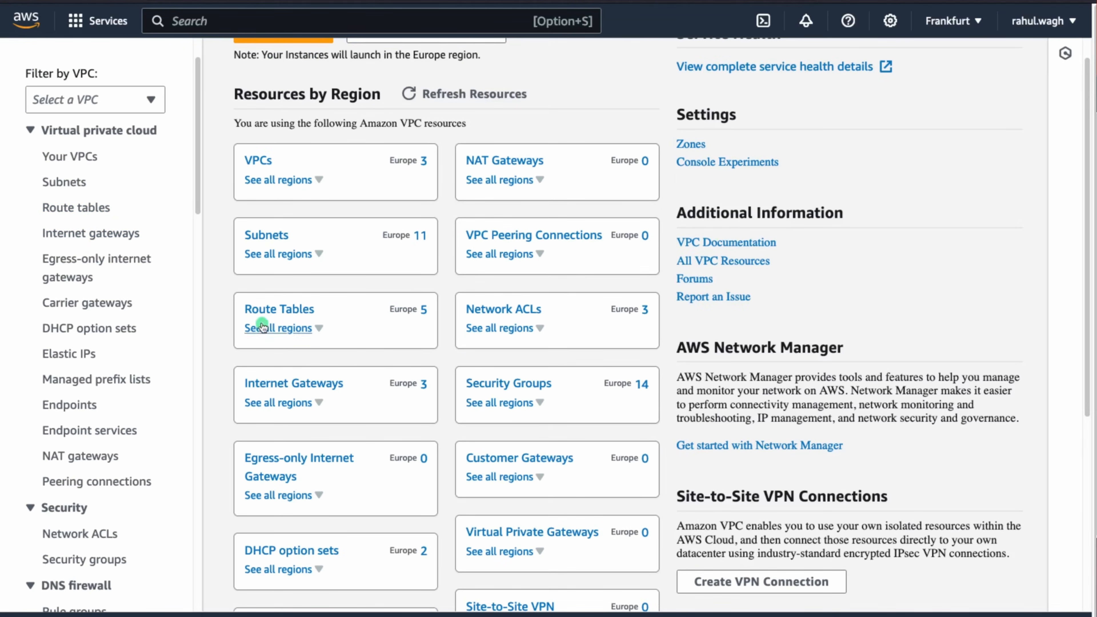
click(270, 315)
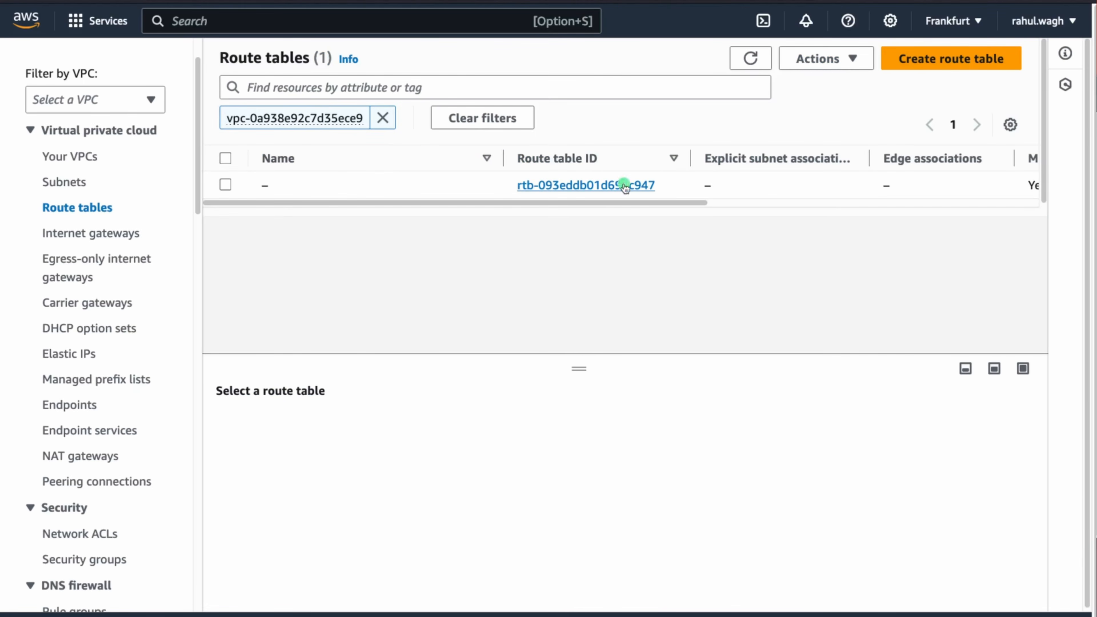
click(383, 118)
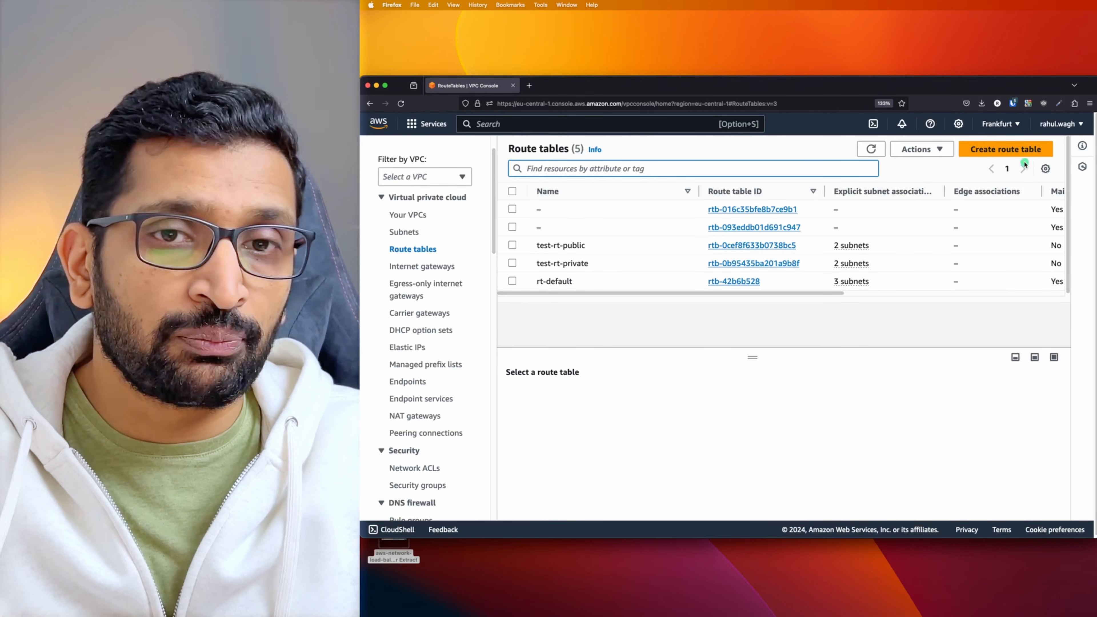
- Create a route table named demo-nlb-public-rt in demo-nlb-vpc, consulting the Keynote networking diagram before choosing the VPC
click(1014, 152)
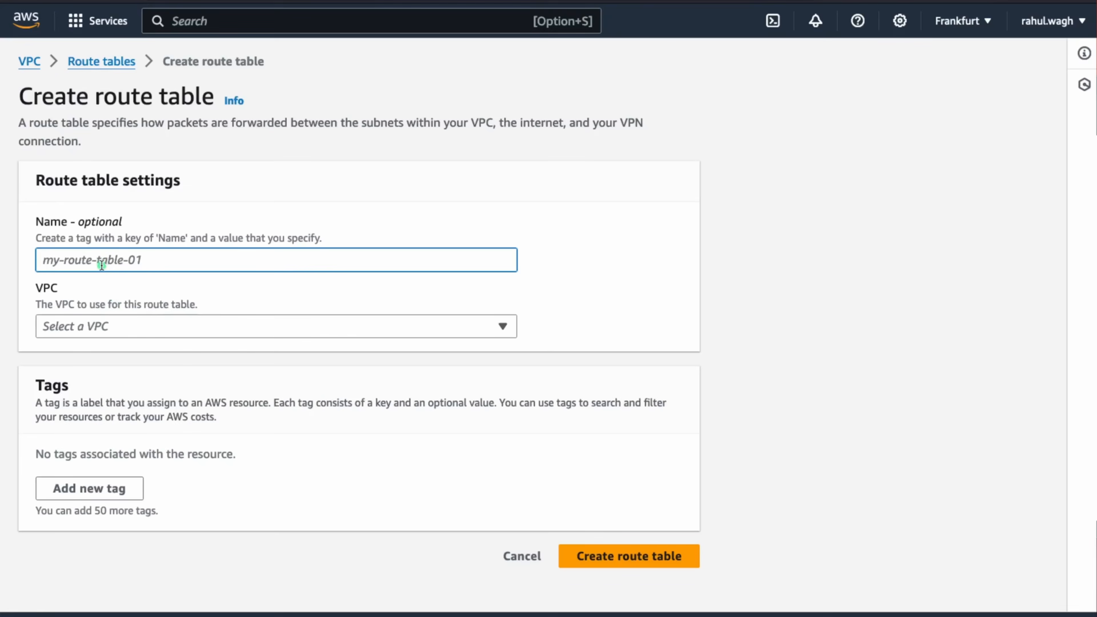
text(demo-nlb-public-rt)
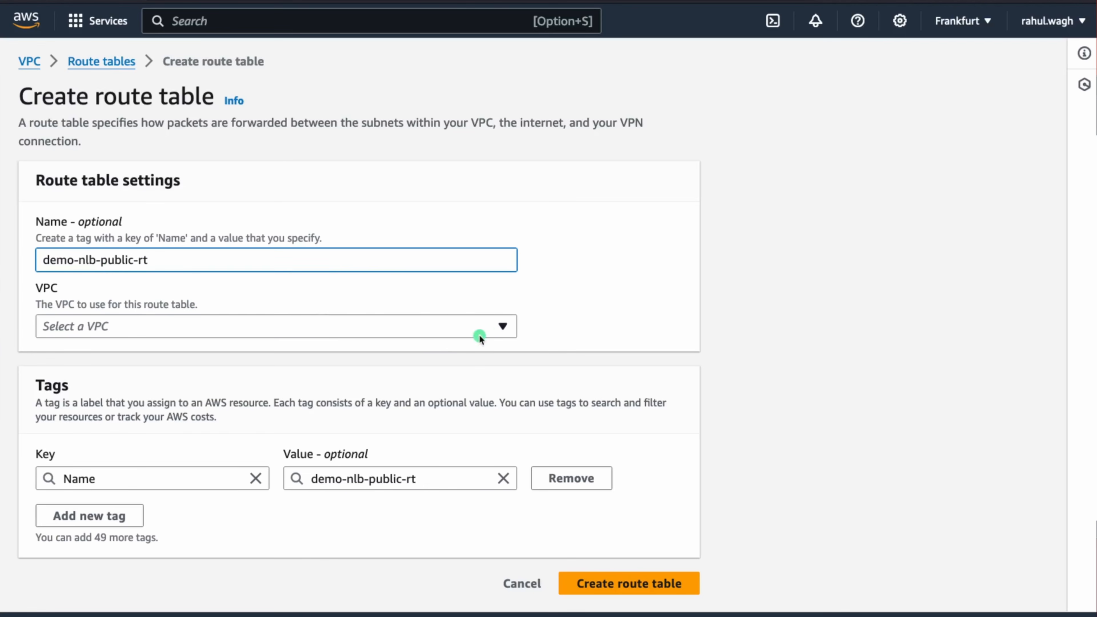
click(493, 329)
key(super+Tab)
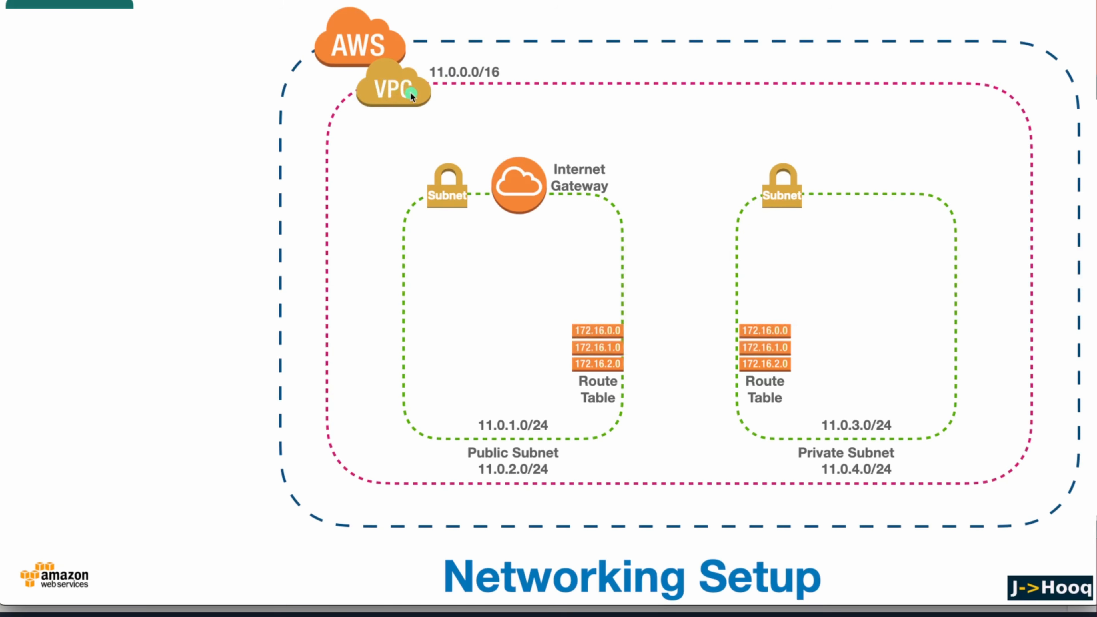
key(super+Tab)
click(499, 327)
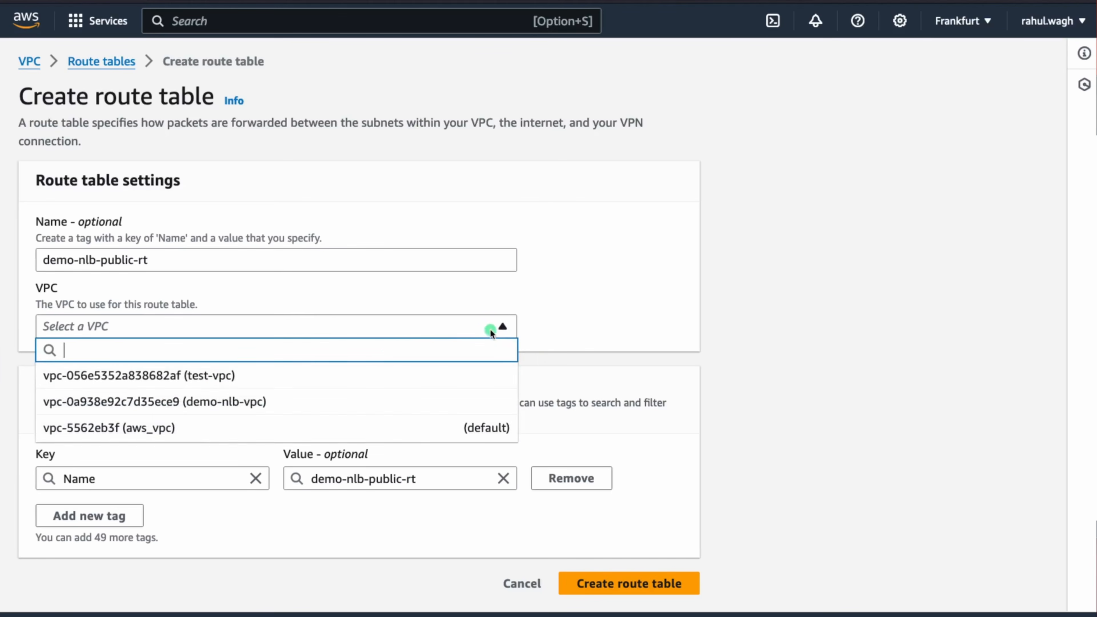
click(173, 402)
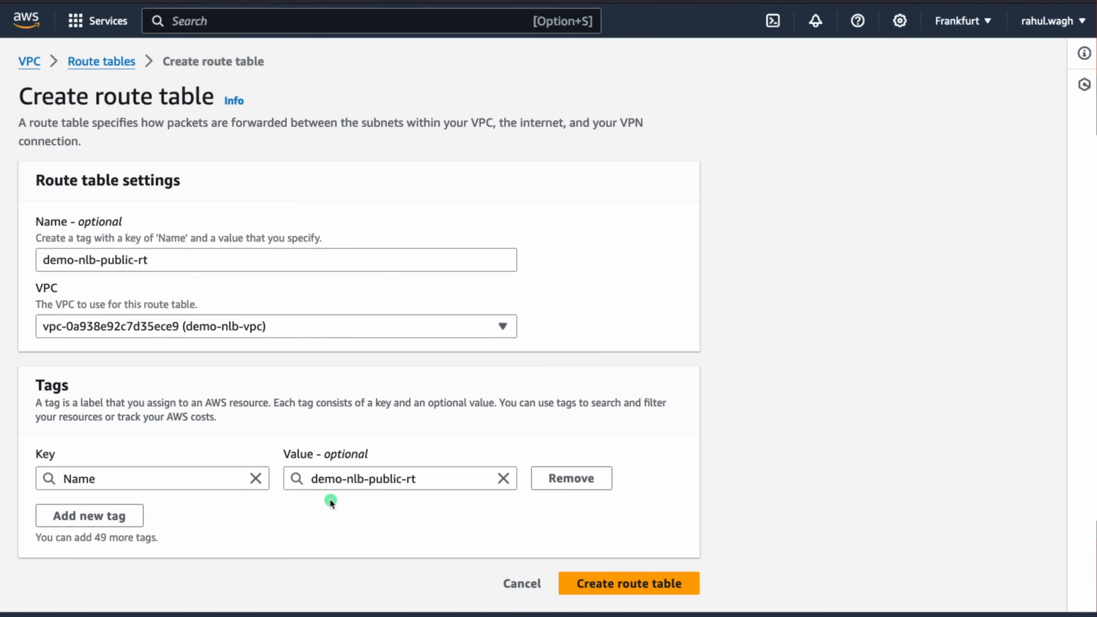
click(608, 588)
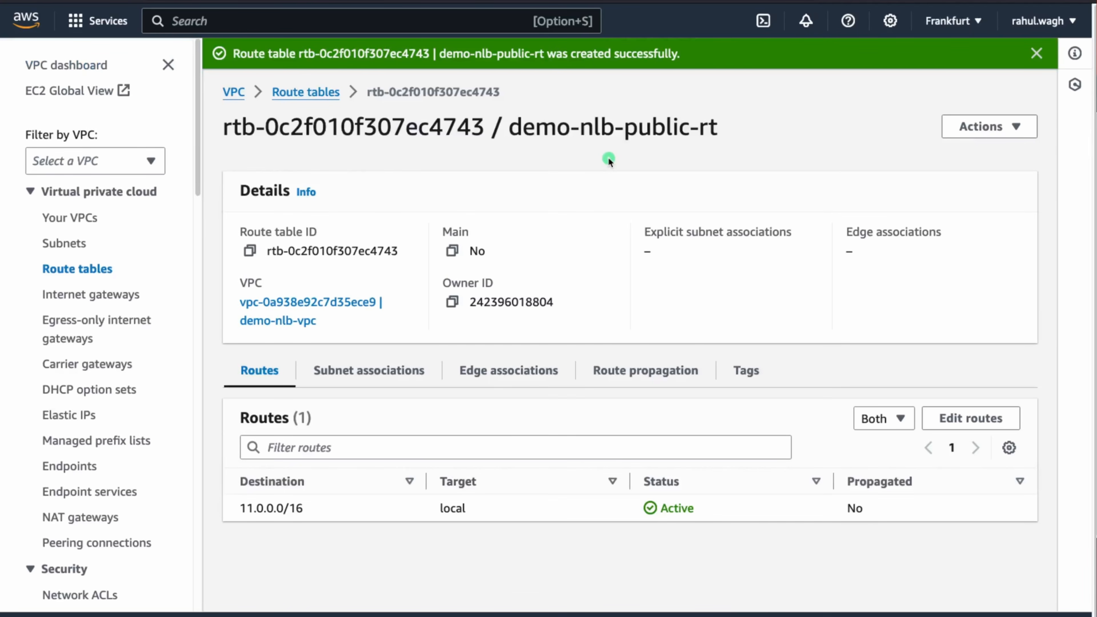
- Create a second route table in demo-nlb-vpc named demo-nlb-private-rt, reusing the copied name of the public route table
drag(511, 124, 727, 134)
key(super+c)
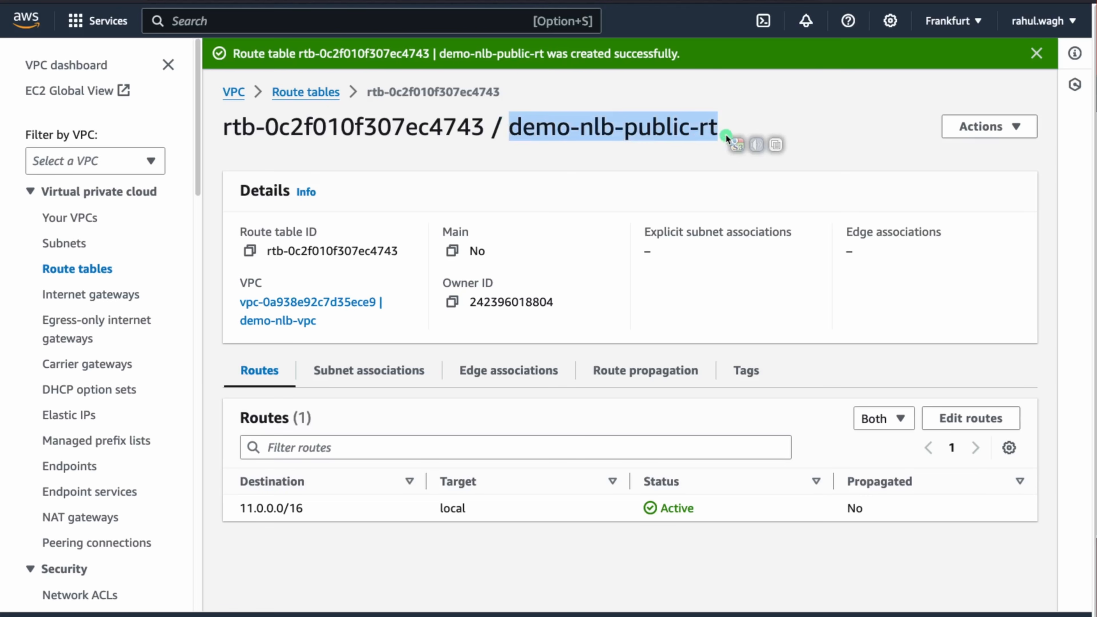
click(297, 91)
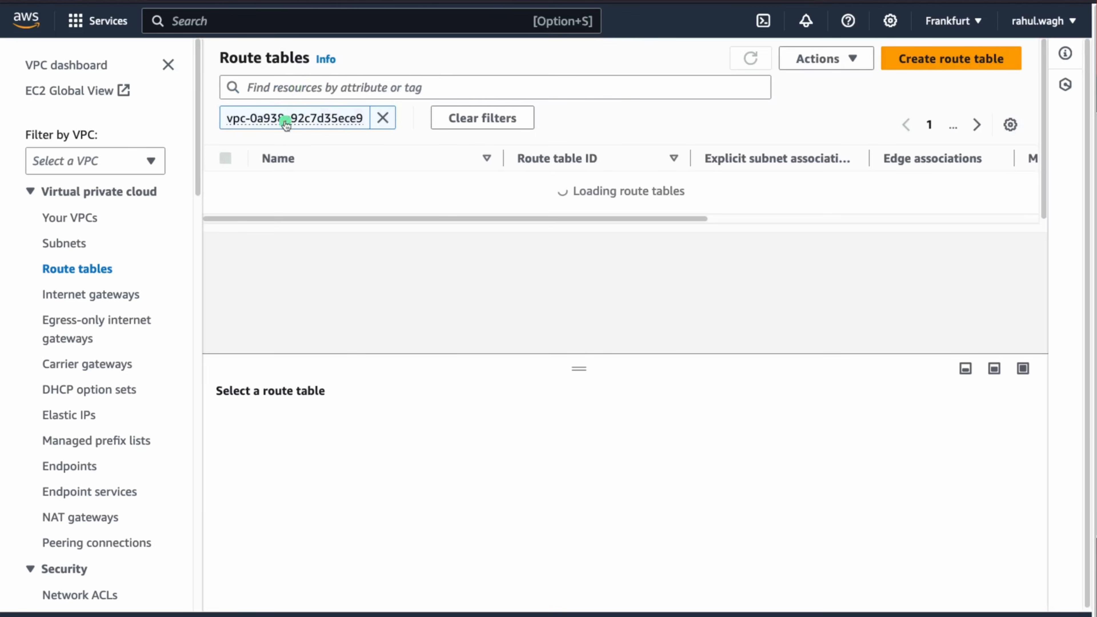
click(919, 62)
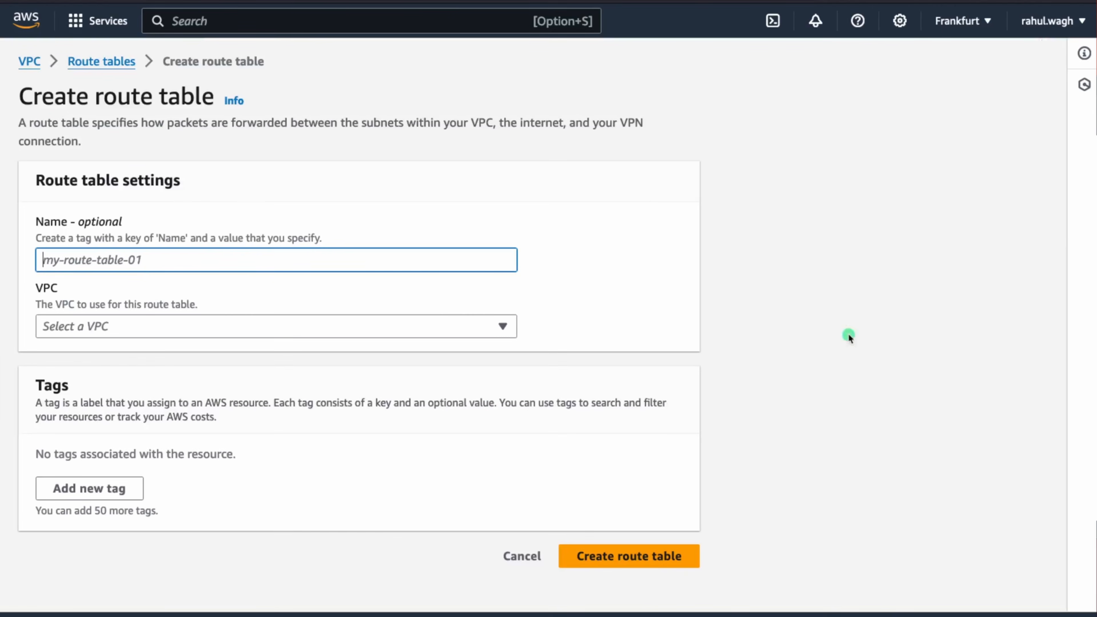
click(156, 260)
key(super+v)
double_click(130, 266)
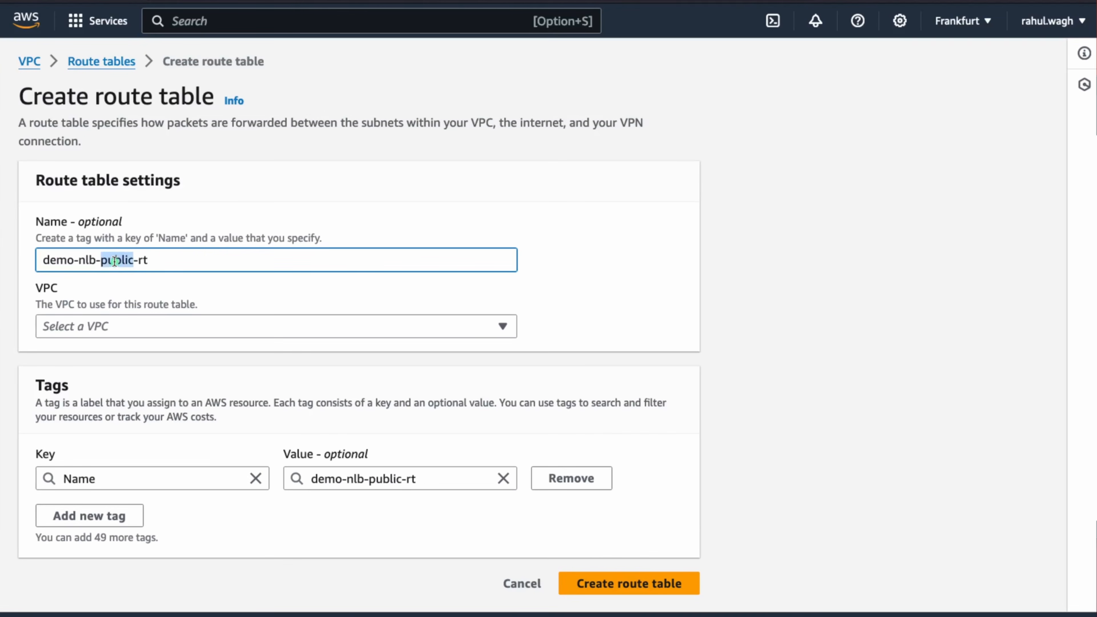
text(private)
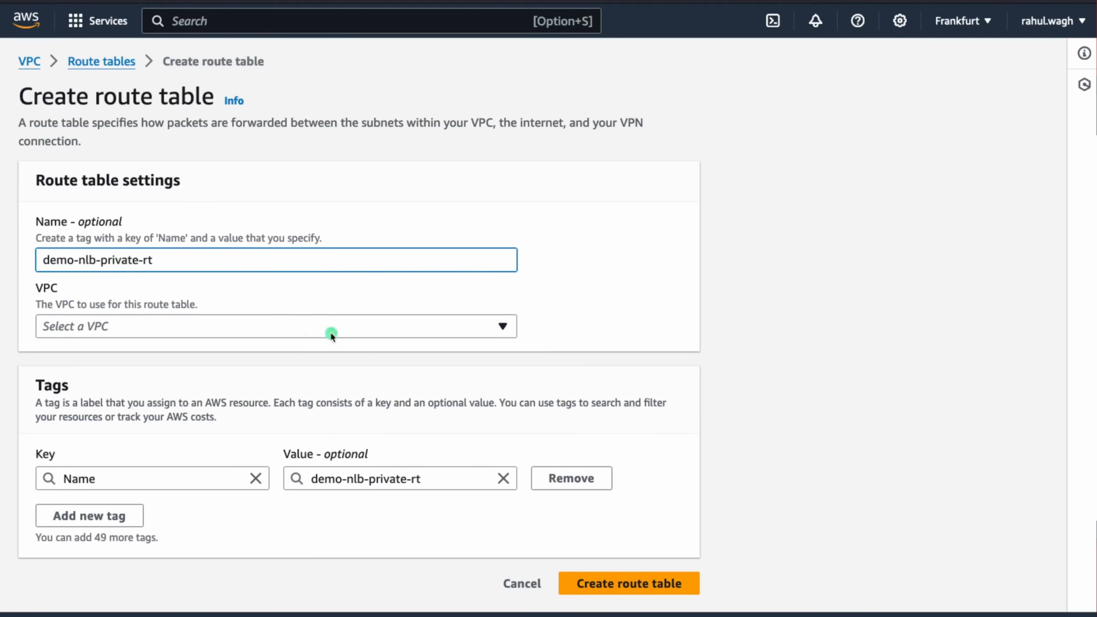
click(405, 327)
click(199, 406)
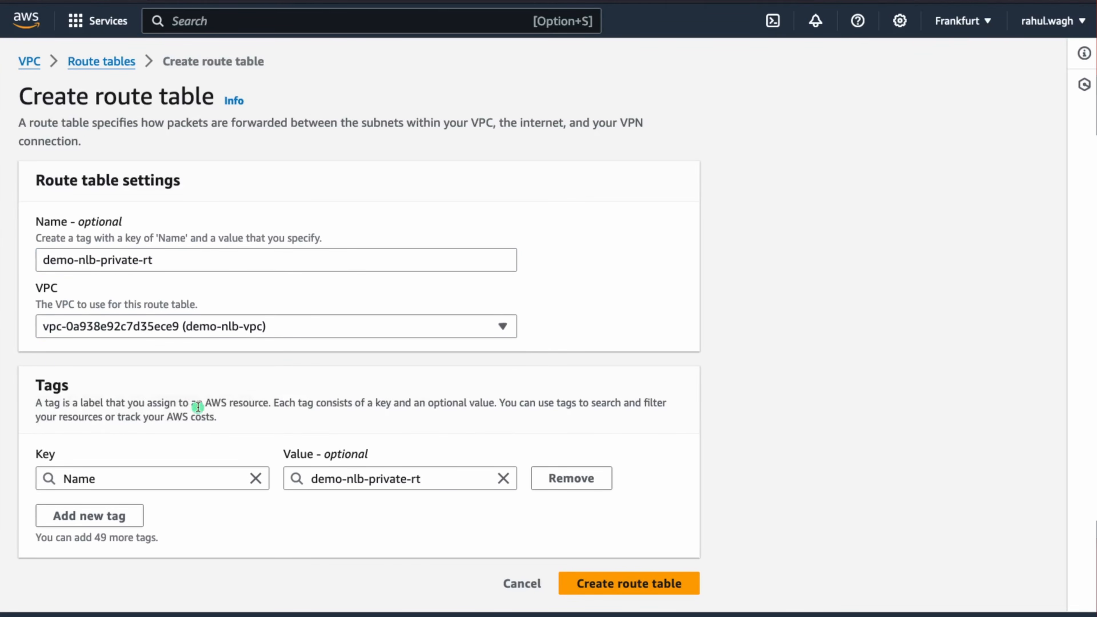
click(615, 582)
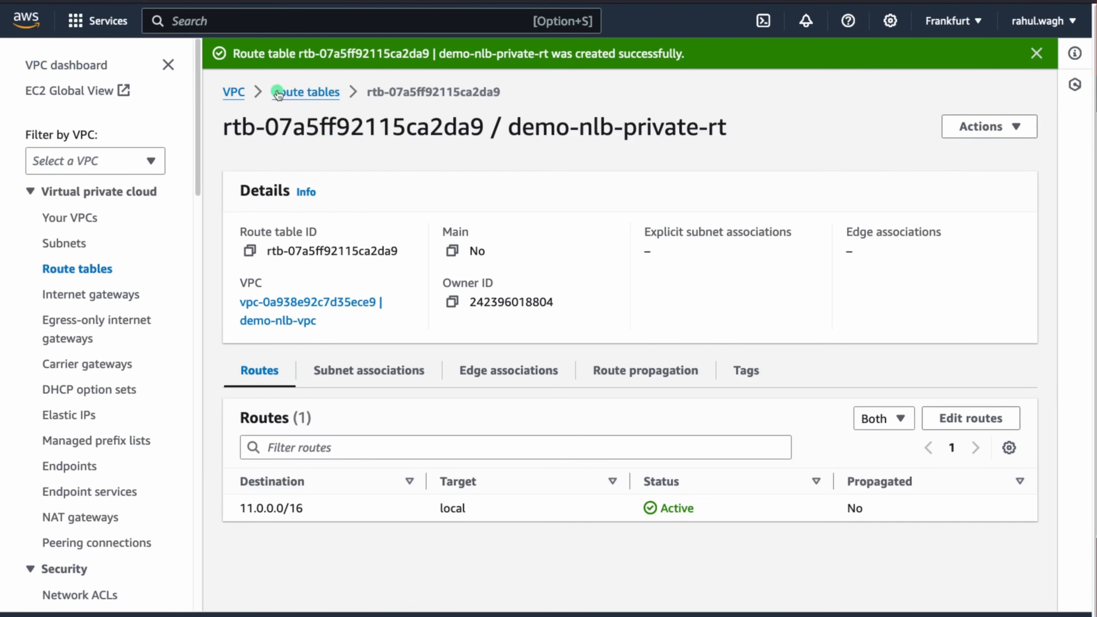
- Go back to the route tables list and compare it with the networking diagram in Keynote, returning to Firefox
click(279, 93)
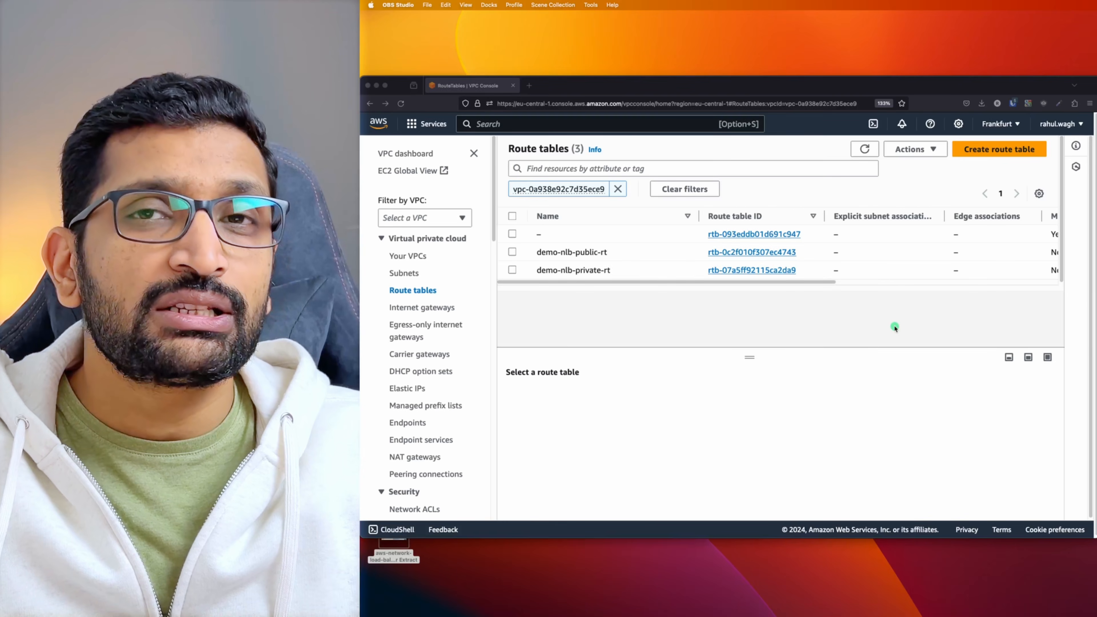
key(super+Tab)
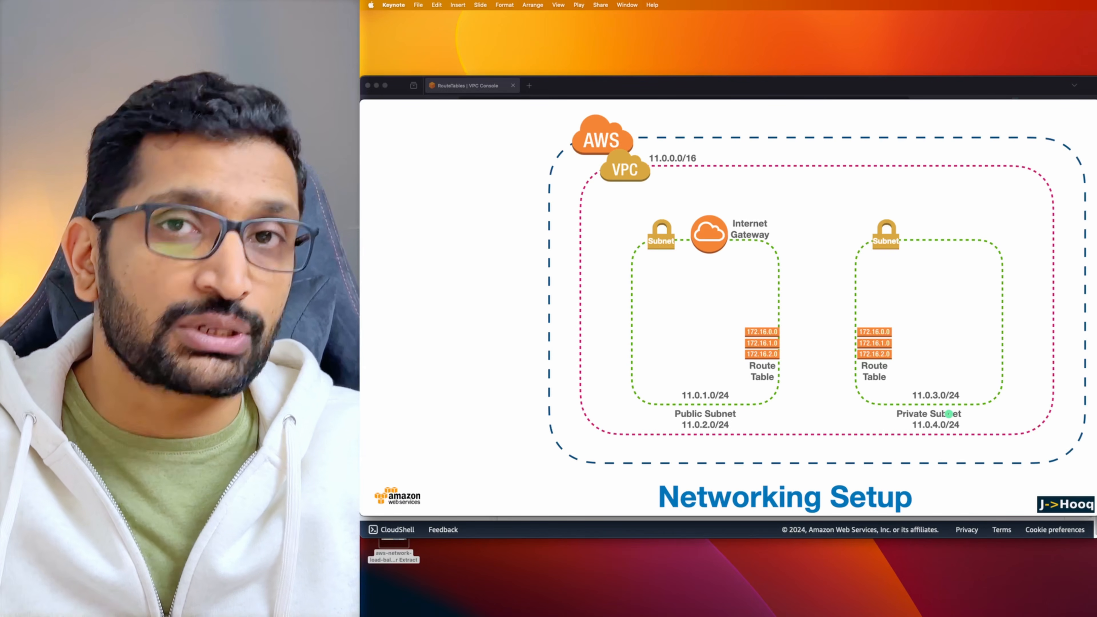
key(super+Tab)
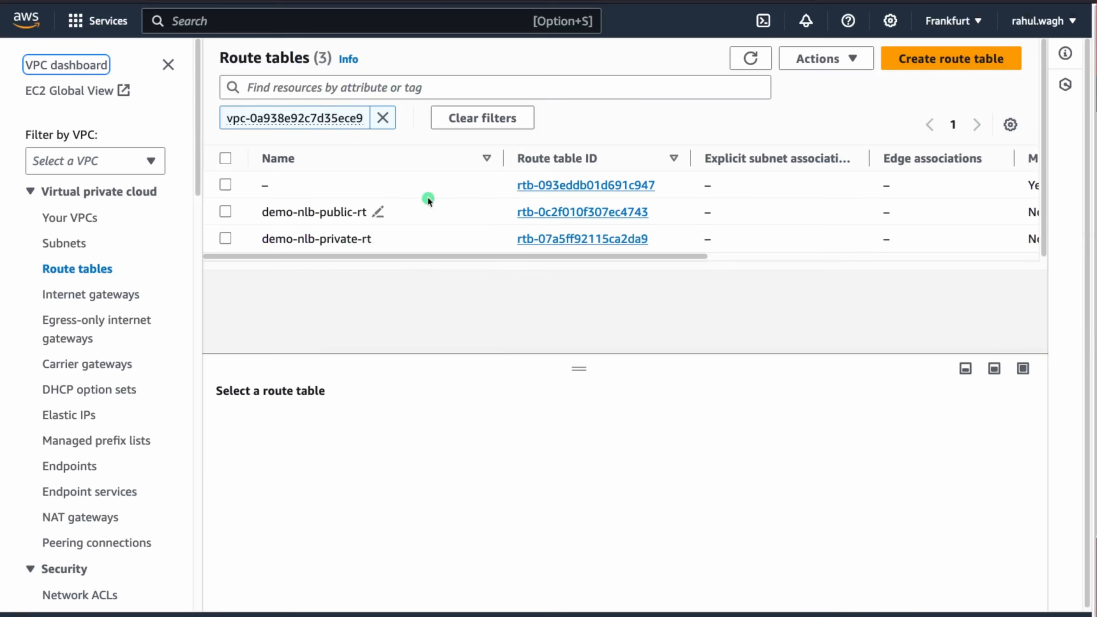
- Associate demo-nlb-public-subnet-1a and demo-nlb-public-subnet-1b with the route table demo-nlb-public-rt, and return to the route tables list
click(595, 217)
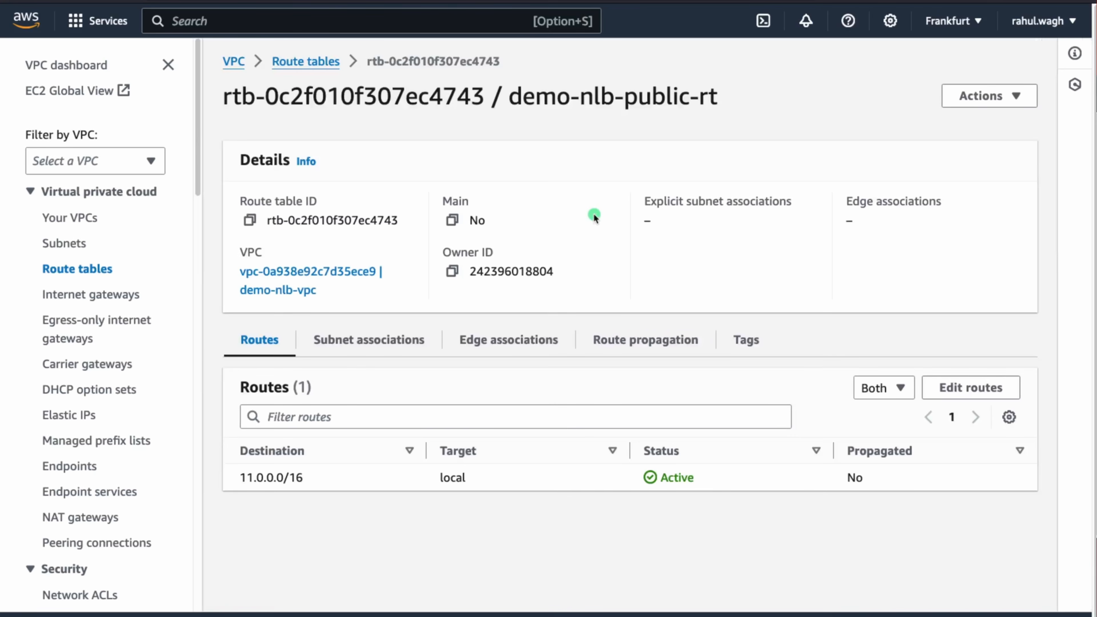
click(378, 345)
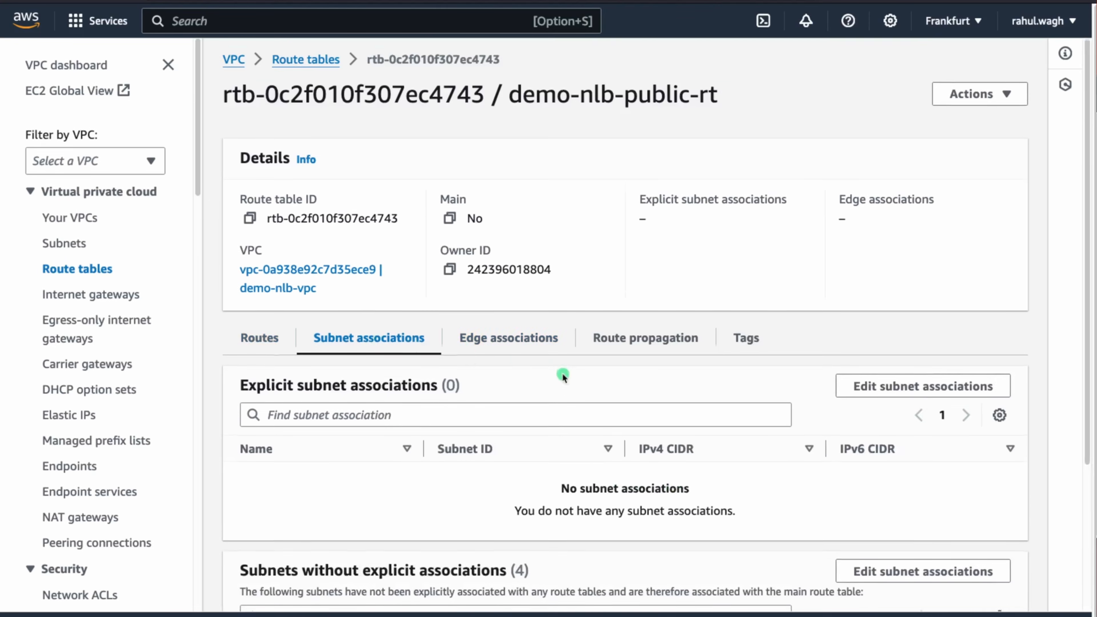
scroll(594, 363, down, 3)
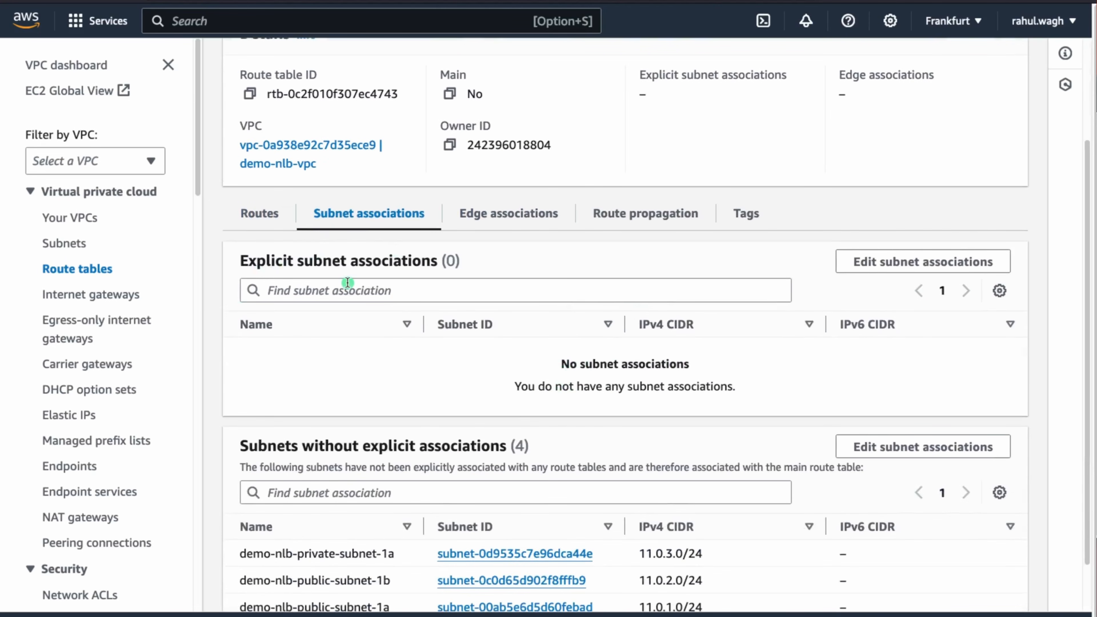
click(929, 262)
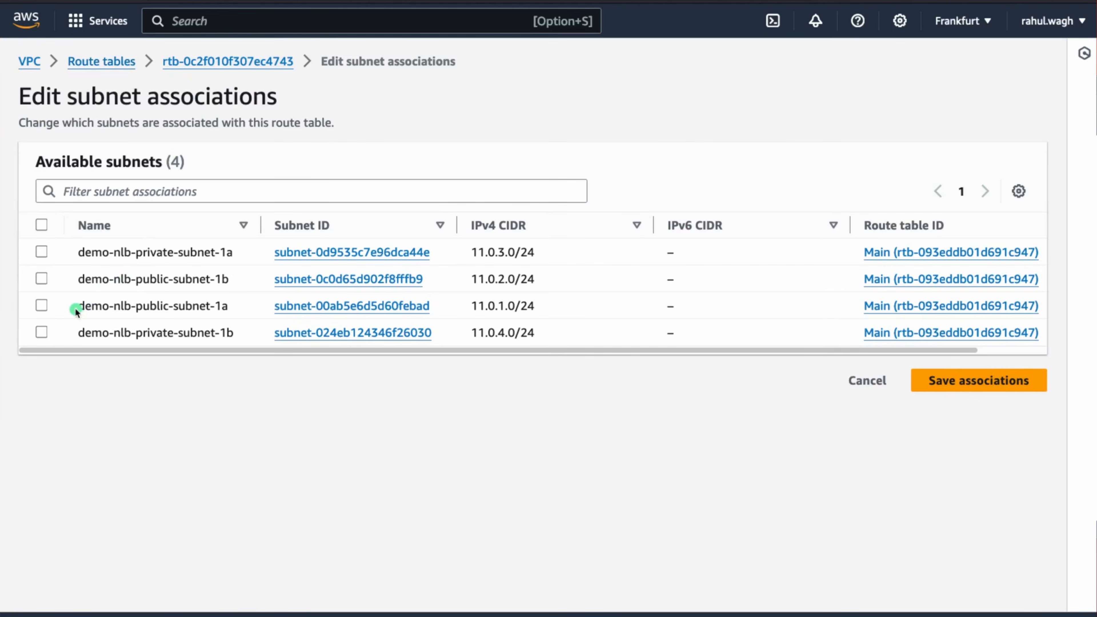
click(42, 306)
click(41, 280)
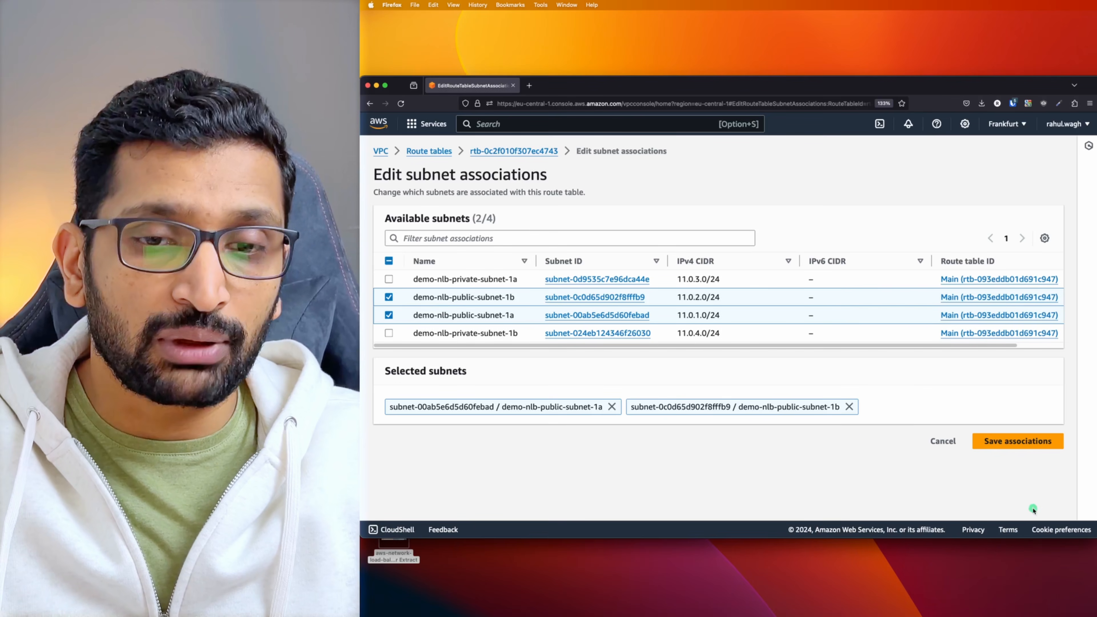
click(1024, 446)
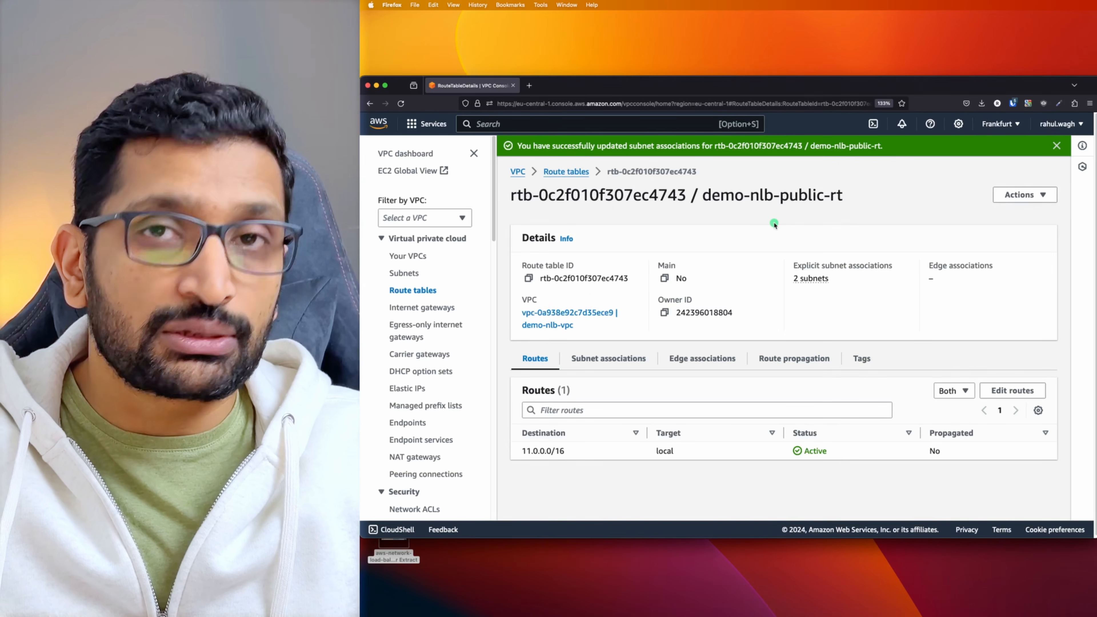
click(566, 172)
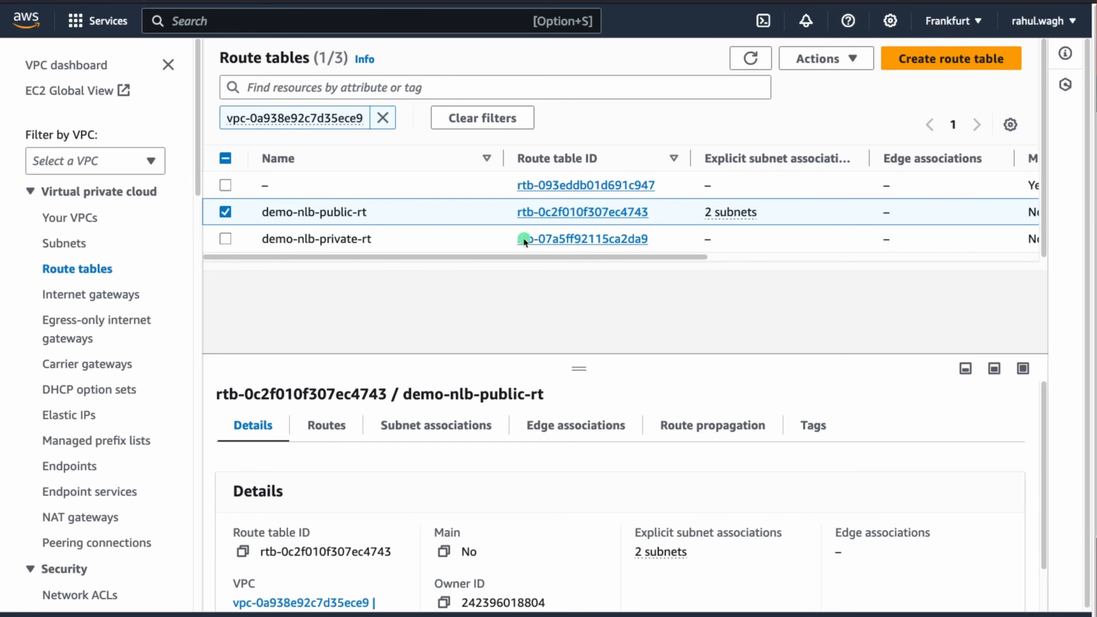
- Associate demo-nlb-private-subnet-1a and demo-nlb-private-subnet-1b with the route table demo-nlb-private-rt, and return to the route tables list
click(577, 241)
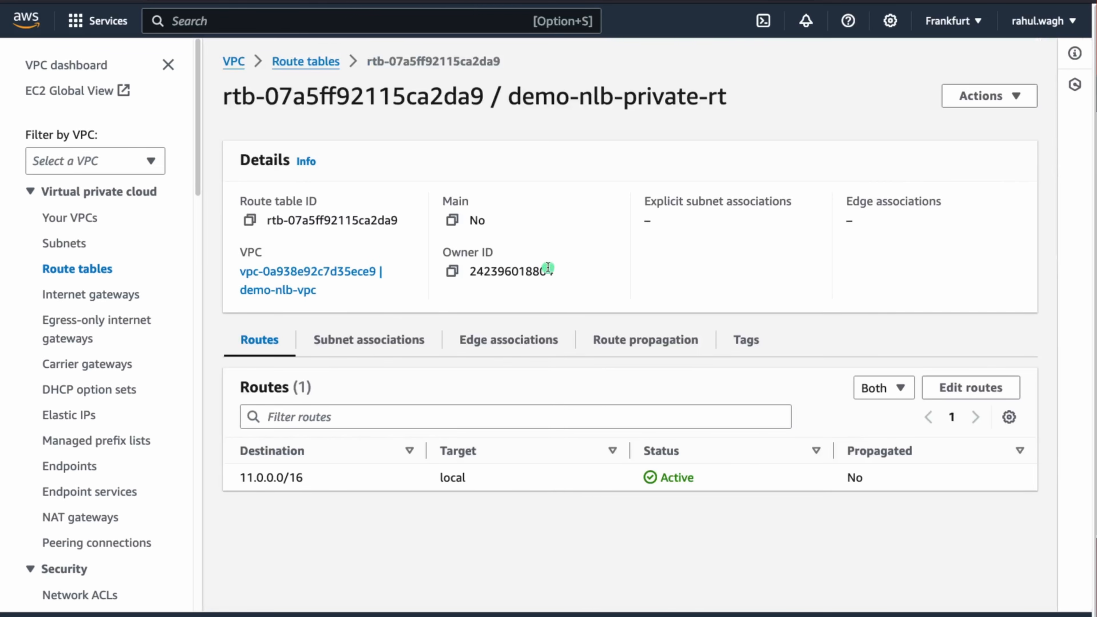
click(364, 342)
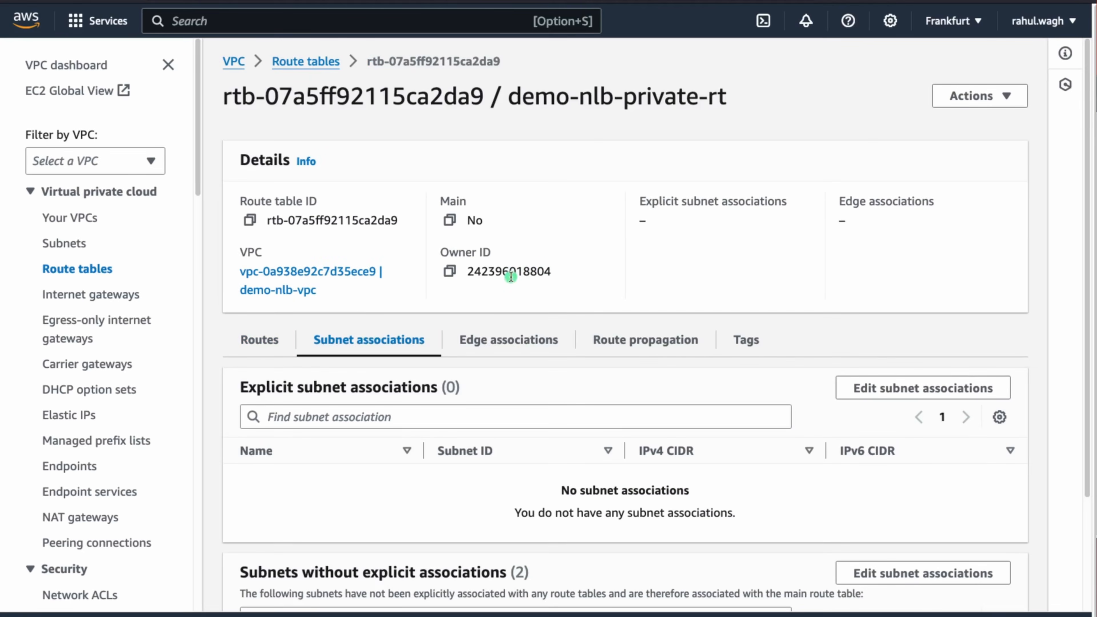
scroll(511, 276, down, 3)
click(911, 257)
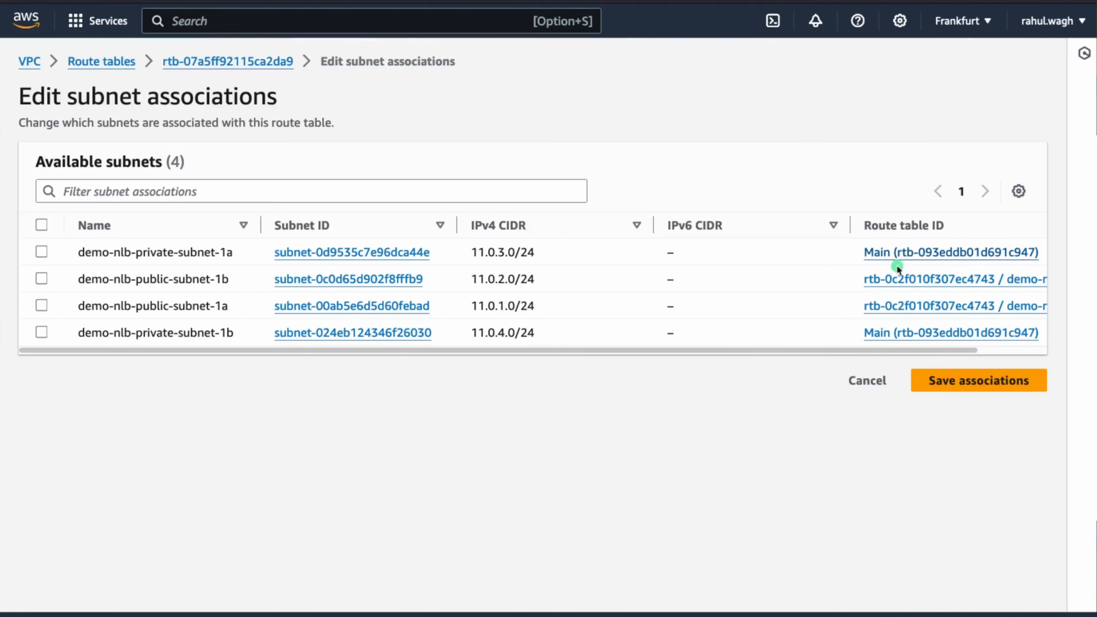
click(40, 252)
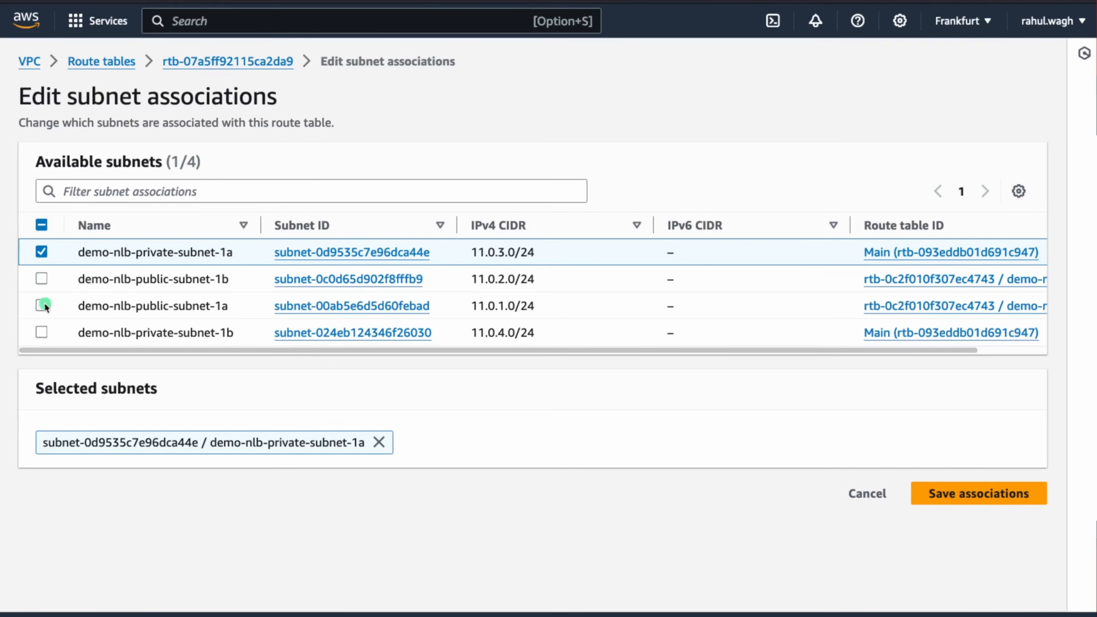
click(42, 333)
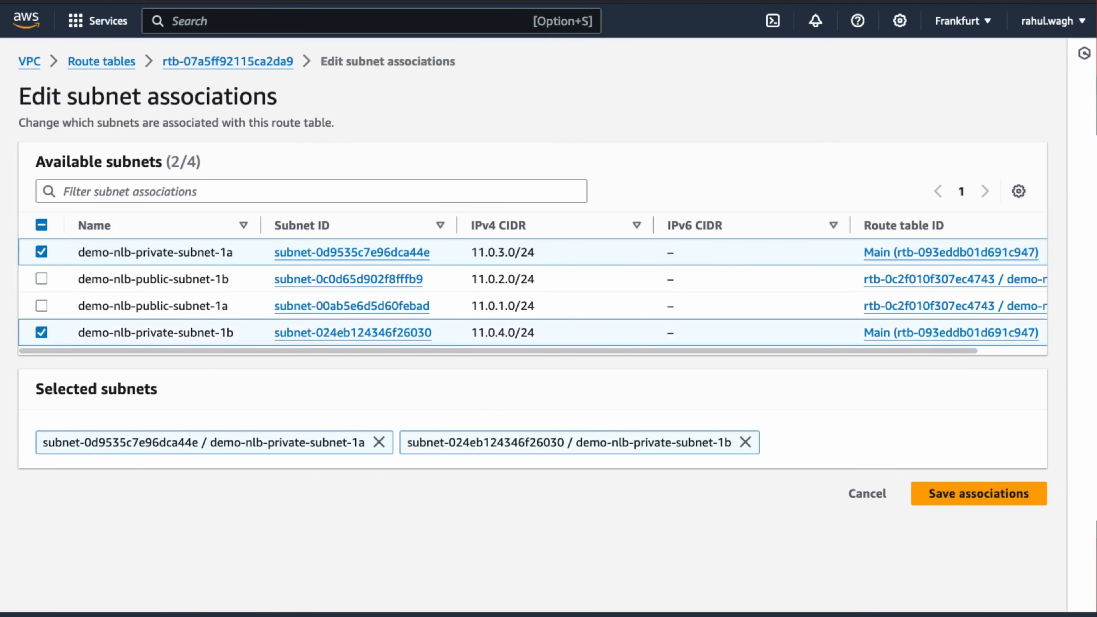
click(967, 495)
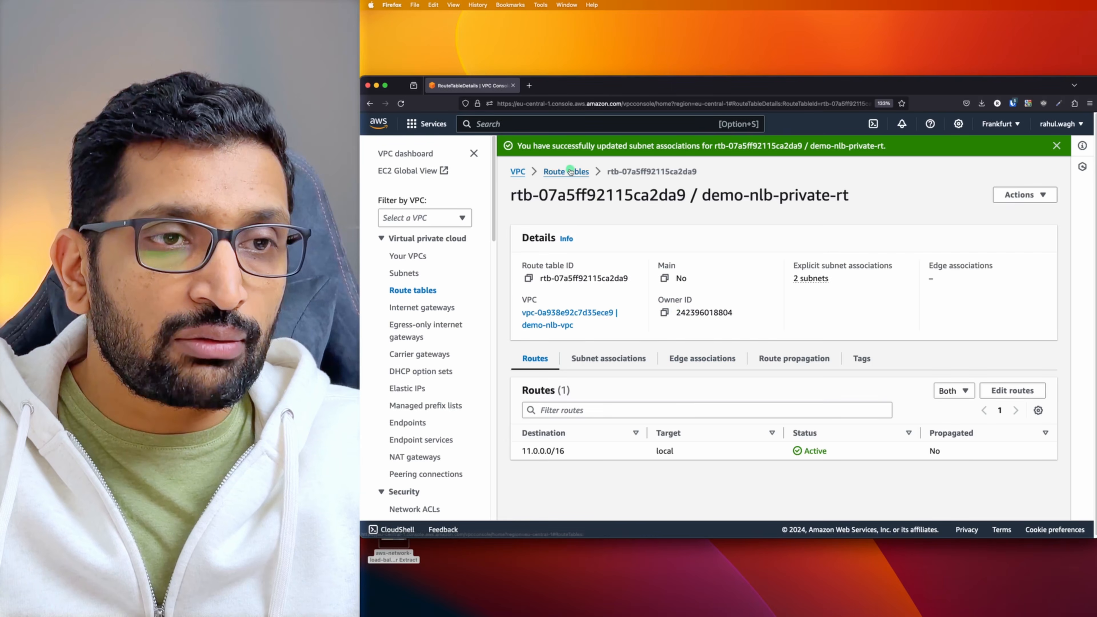
click(571, 172)
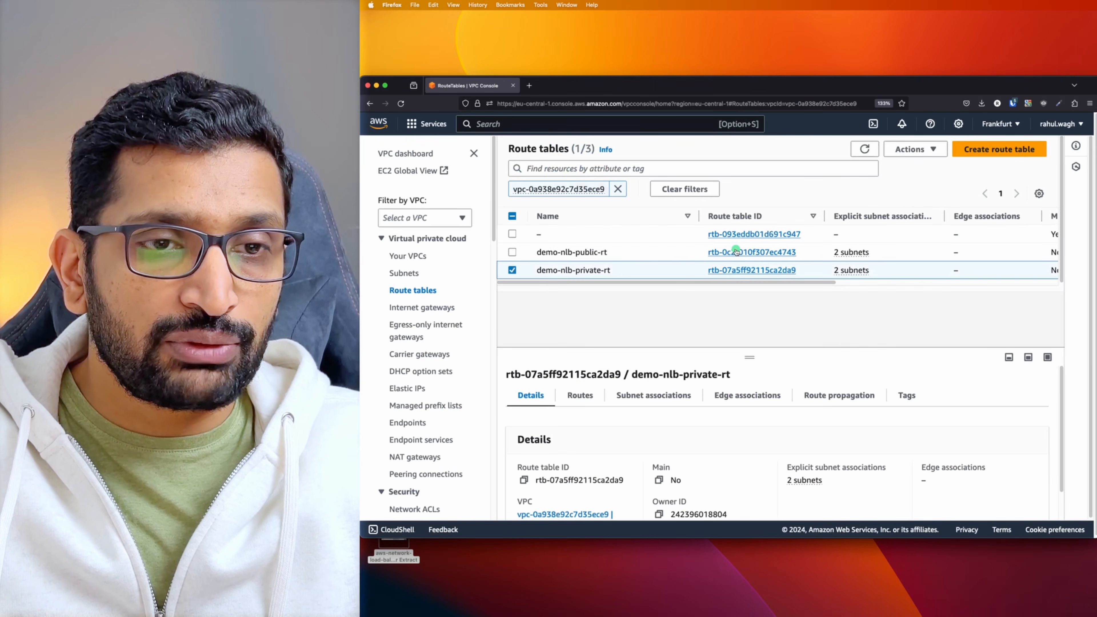
- Review the explicit subnet associations of demo-nlb-public-rt and go back to the route tables list
click(737, 252)
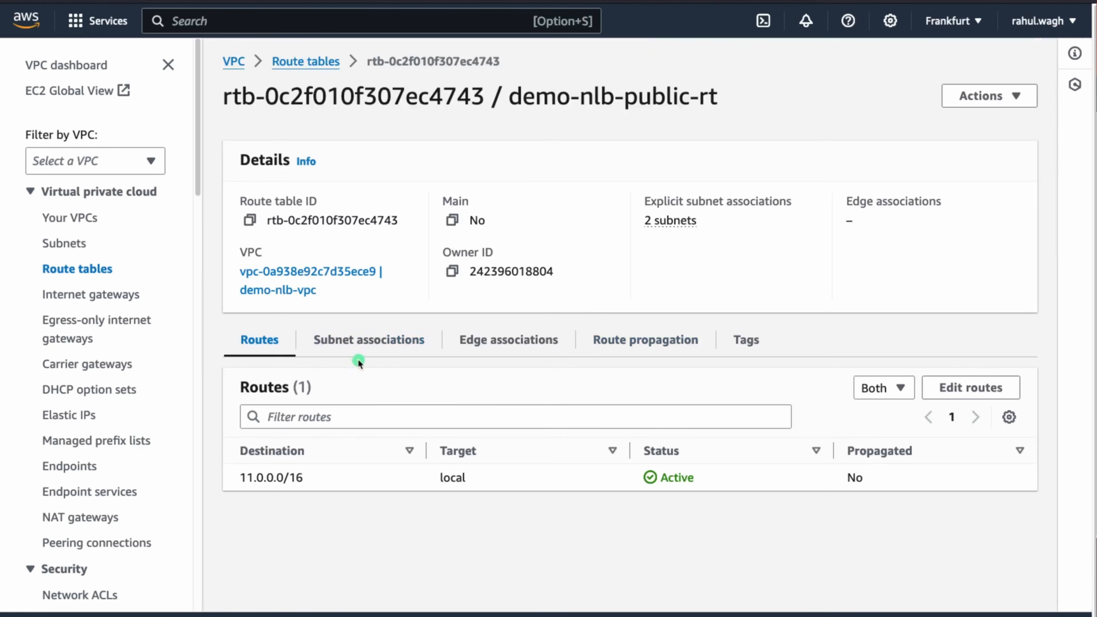
click(358, 360)
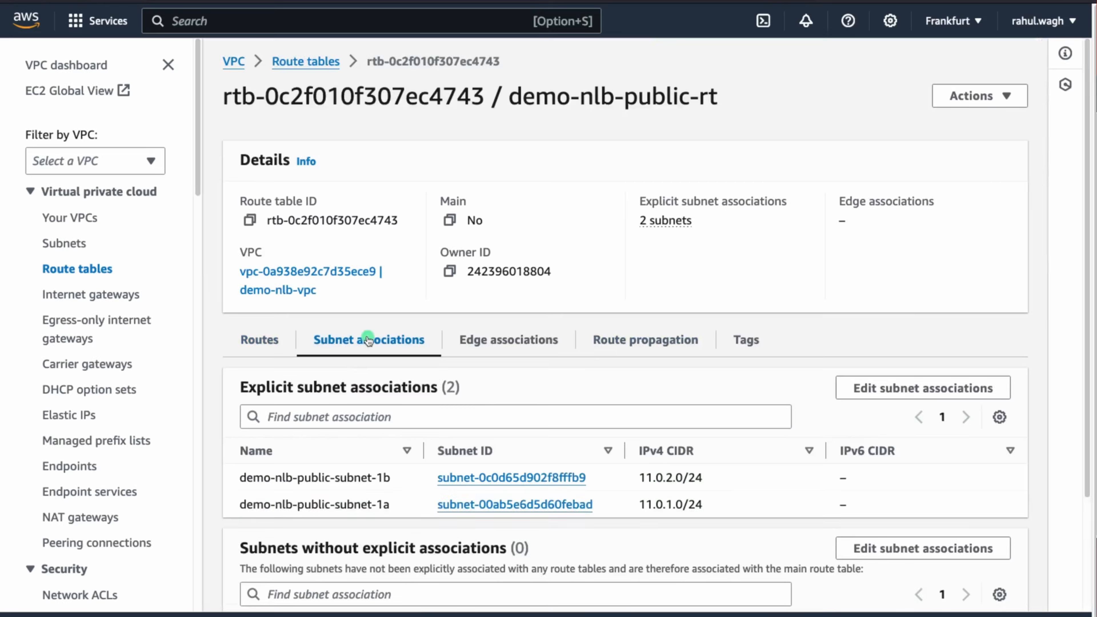
drag(626, 95, 750, 96)
scroll(497, 316, down, 3)
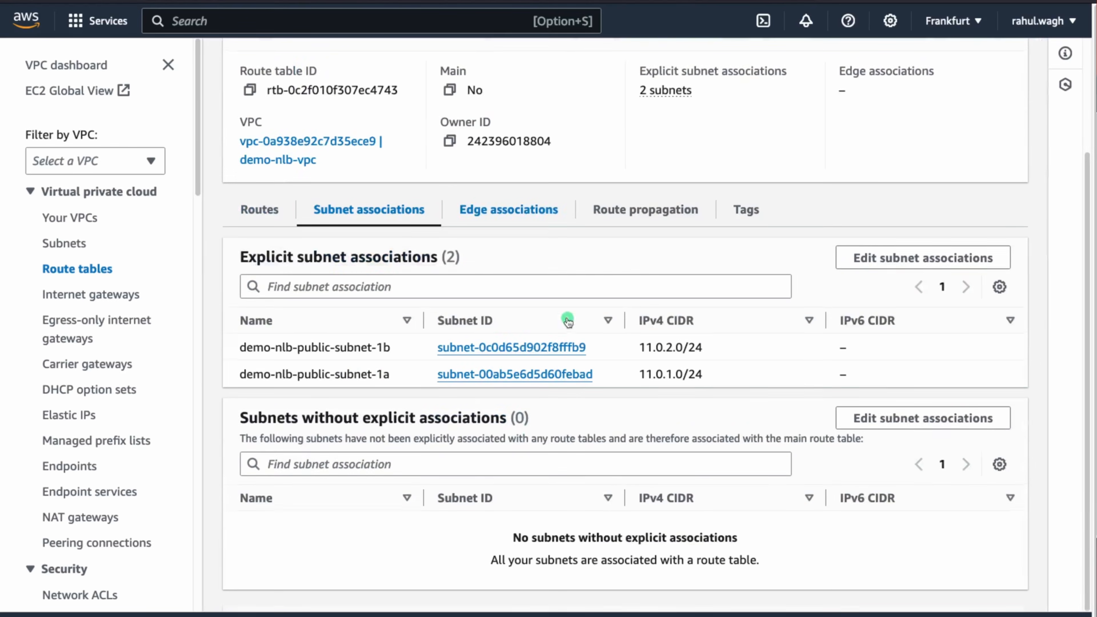
drag(393, 374, 242, 343)
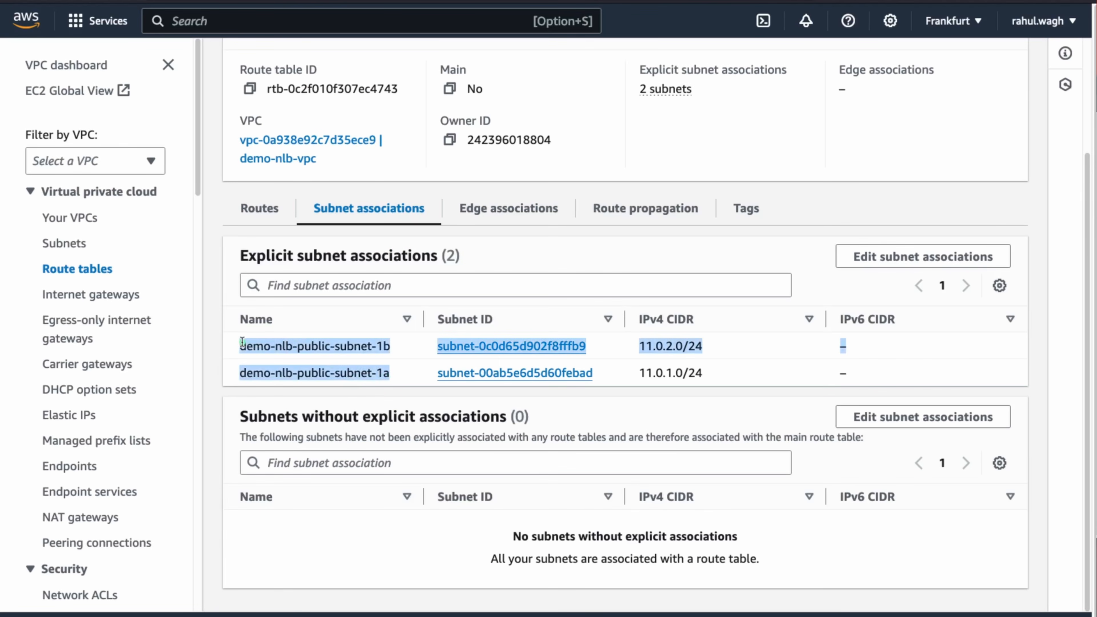
scroll(383, 338, up, 3)
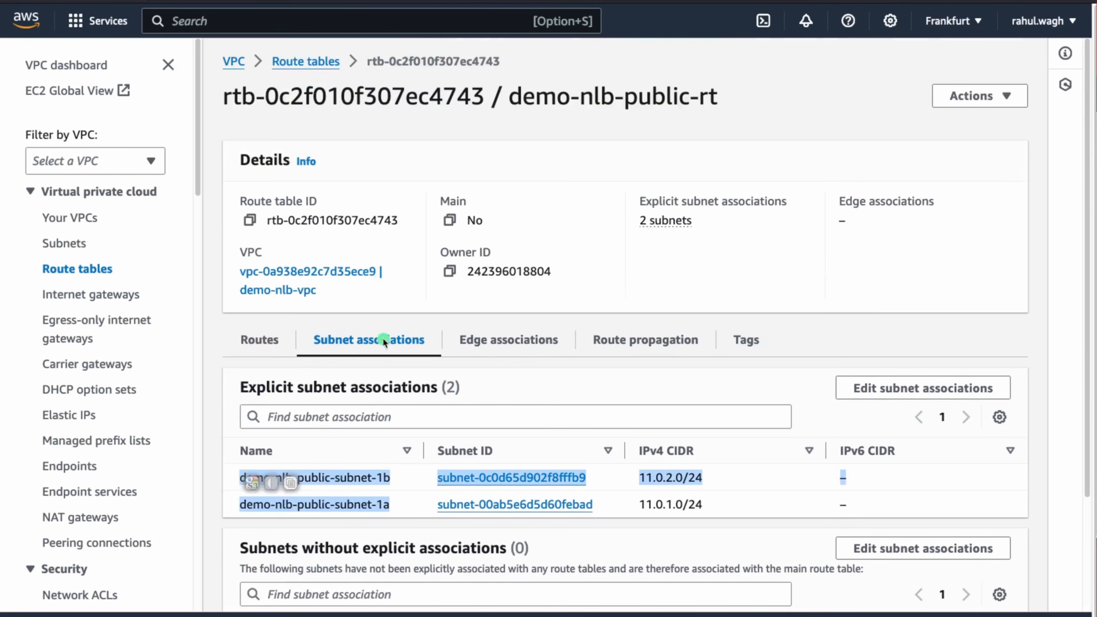
click(305, 61)
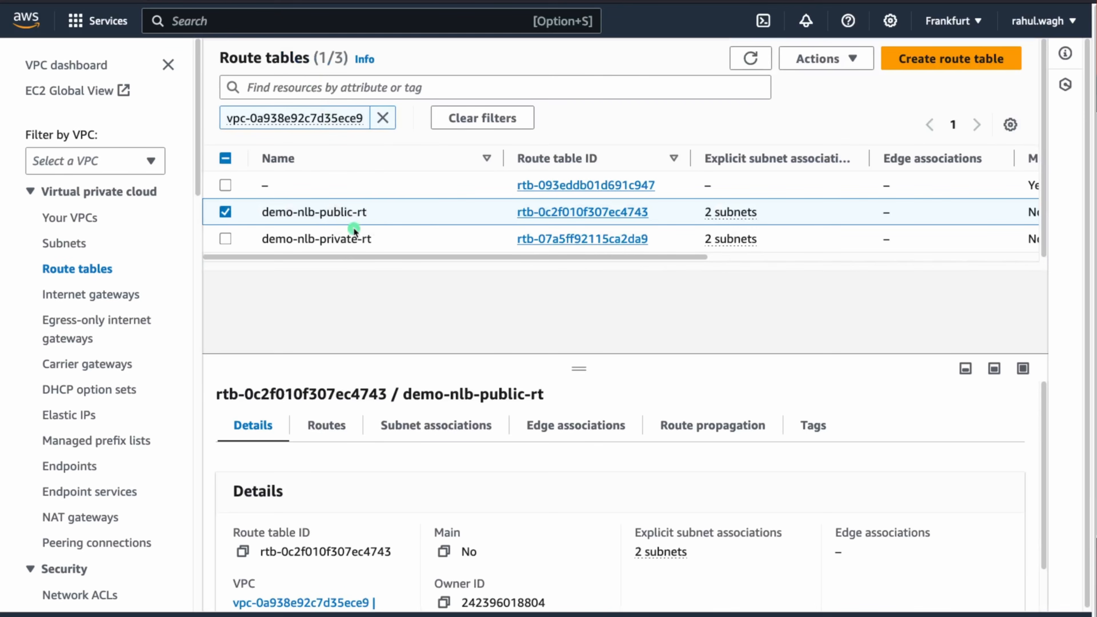
- Review the subnet associations of demo-nlb-private-rt and compare them with the networking diagram in Keynote, returning to Firefox
click(594, 240)
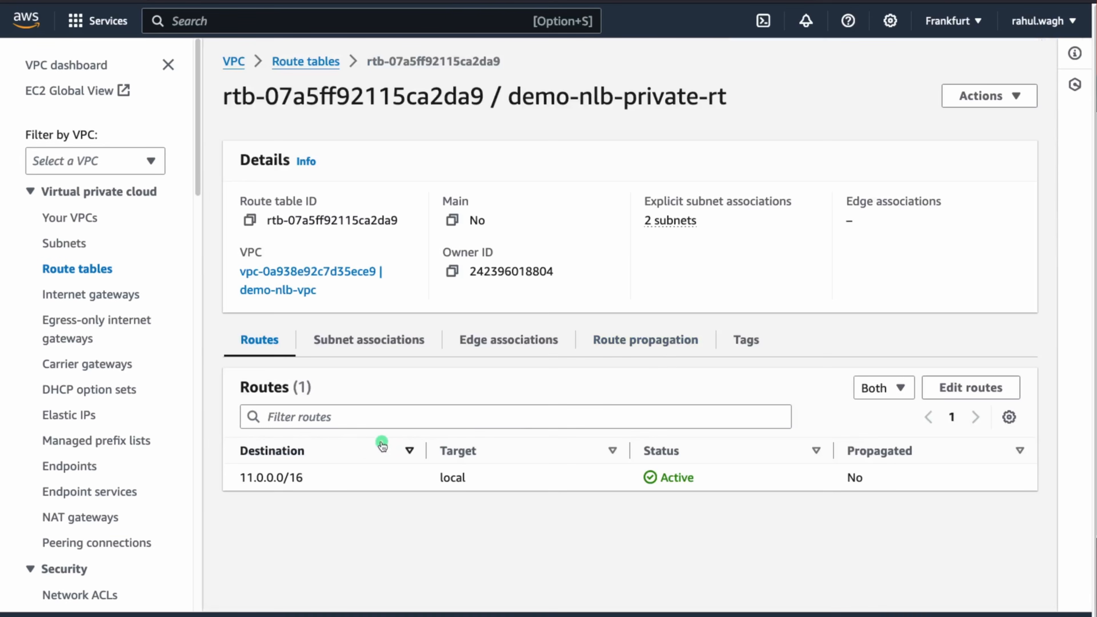
click(381, 341)
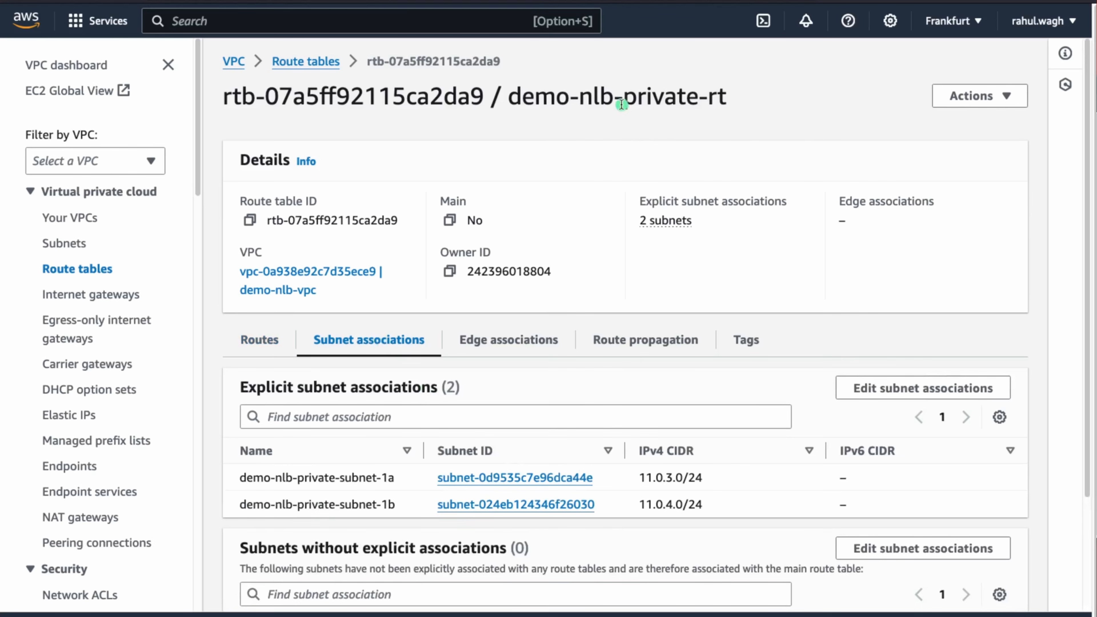
drag(622, 101, 773, 101)
drag(400, 505, 255, 475)
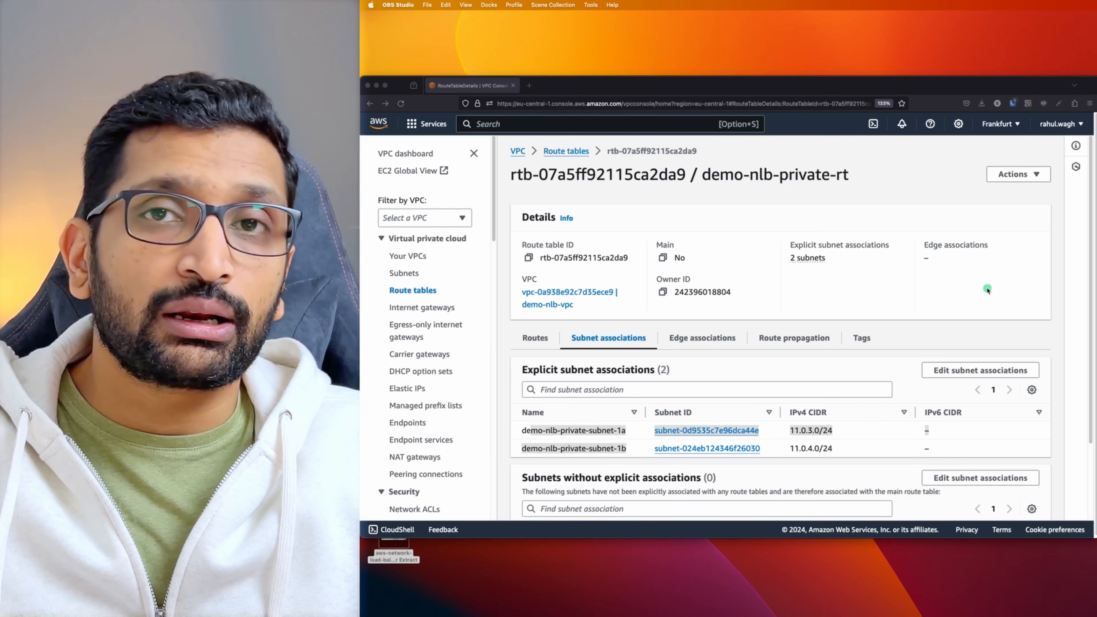
key(super+Tab)
key(super+Tab)
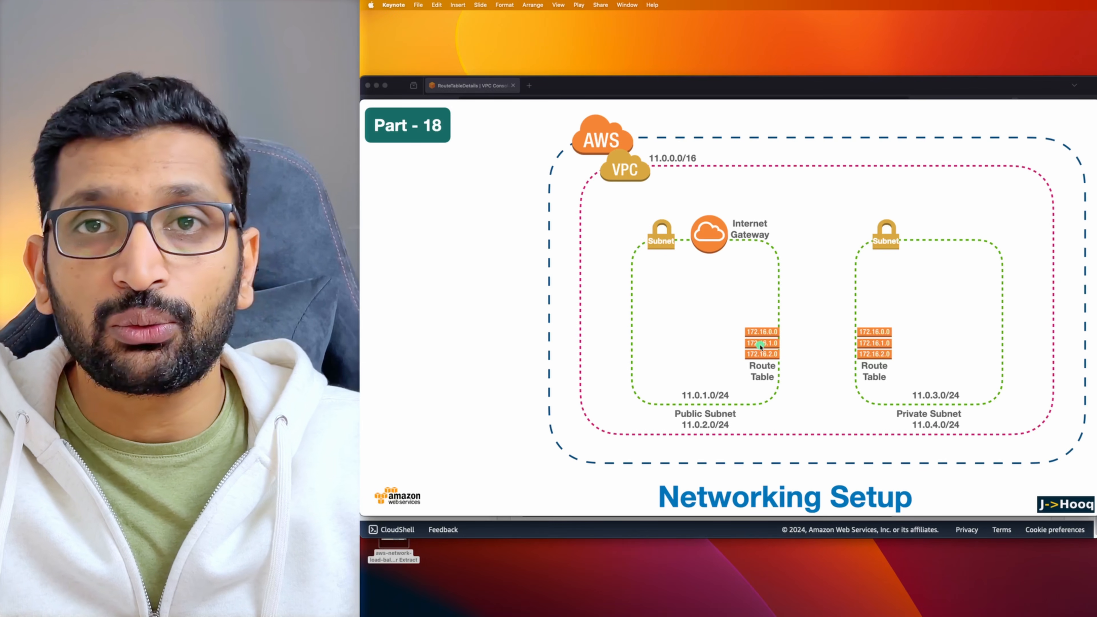
key(super+Tab)
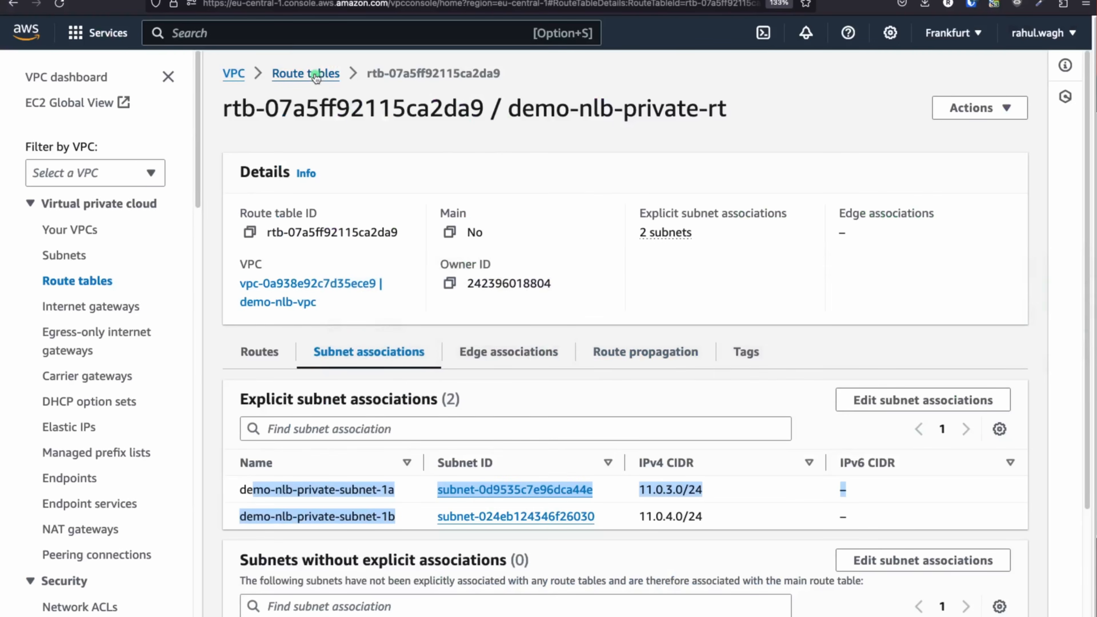
- Add a route to demo-nlb-public-rt with destination 0.0.0.0/0 and the internet gateway demo-nlb-igw as target, and save the changes
click(315, 74)
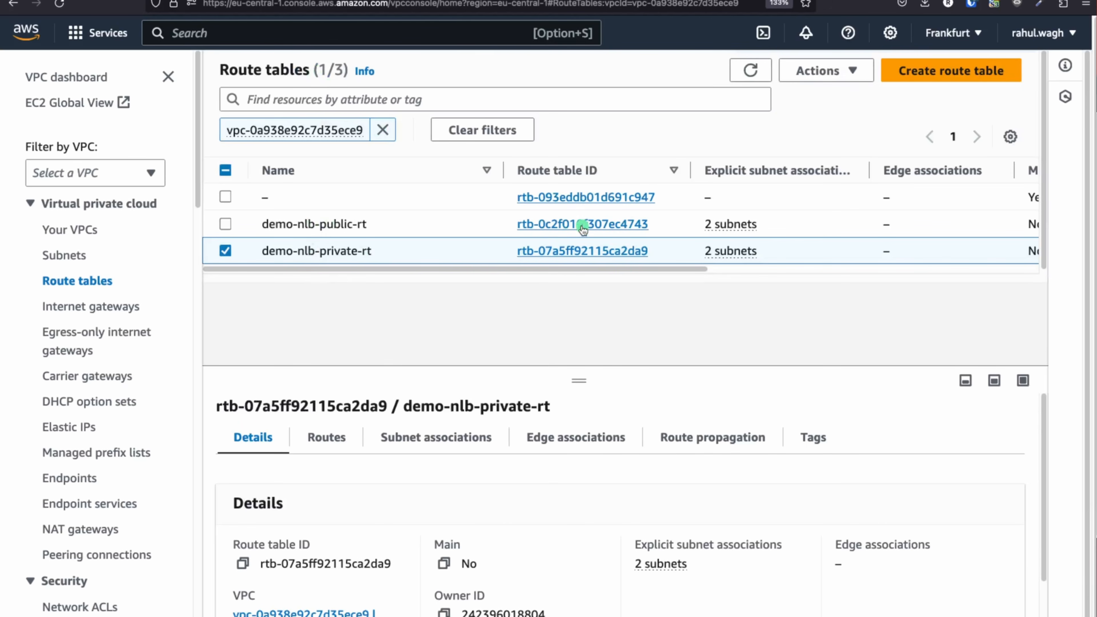
click(582, 225)
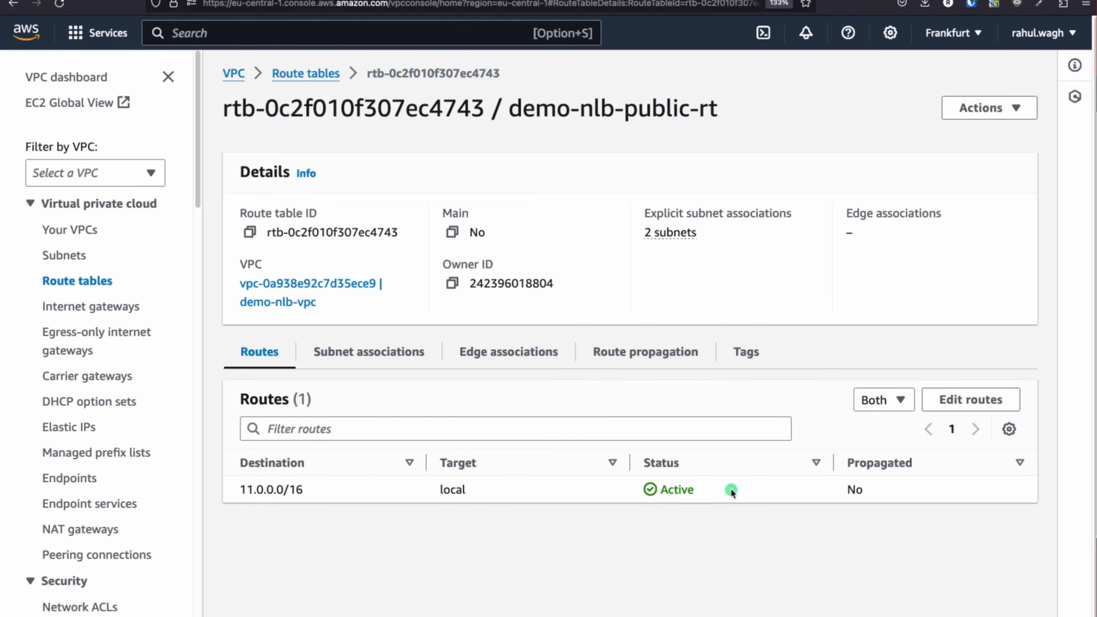
click(978, 398)
click(94, 275)
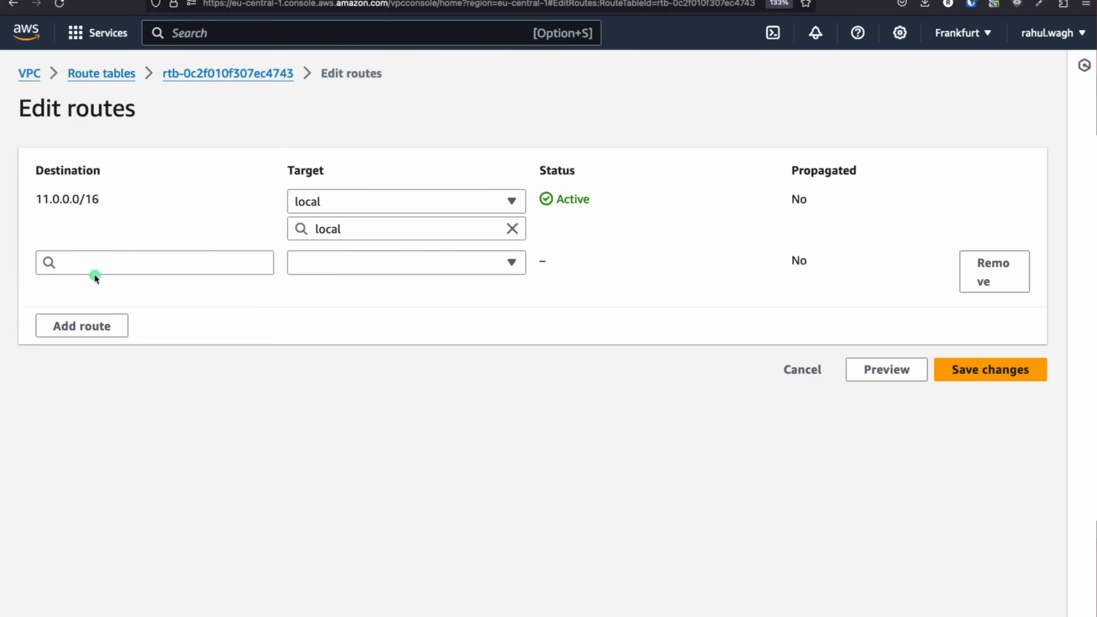
click(99, 263)
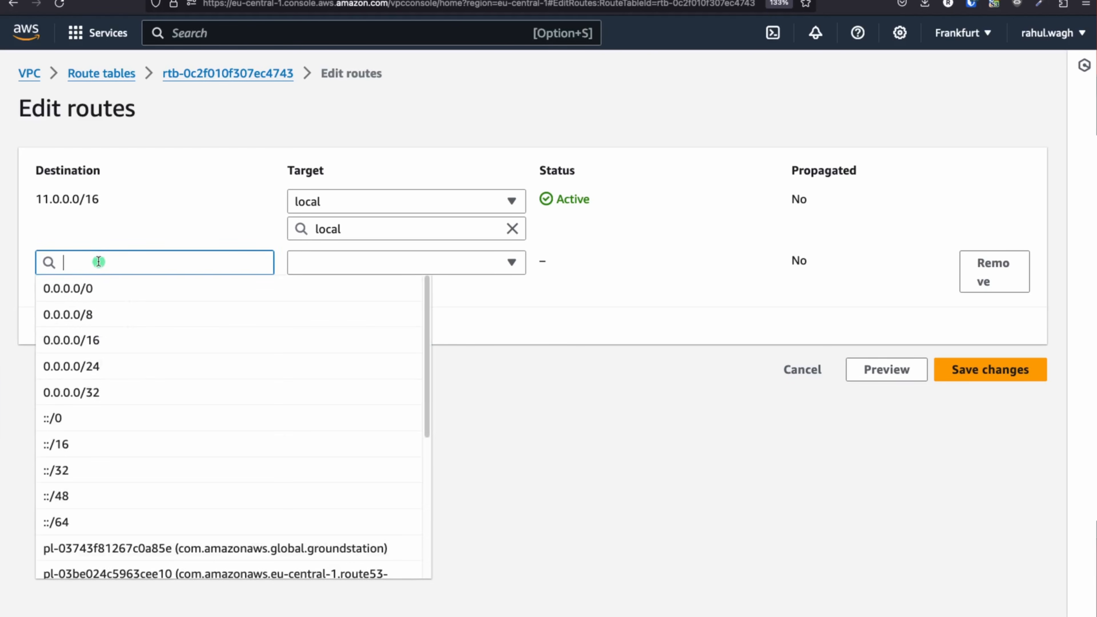
click(76, 288)
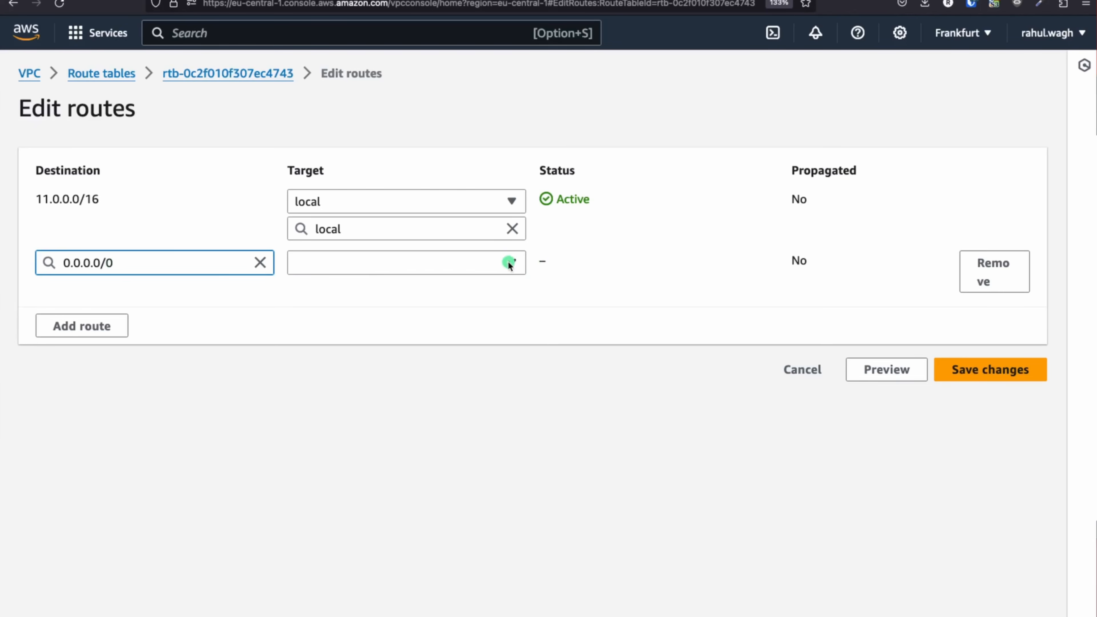
click(509, 263)
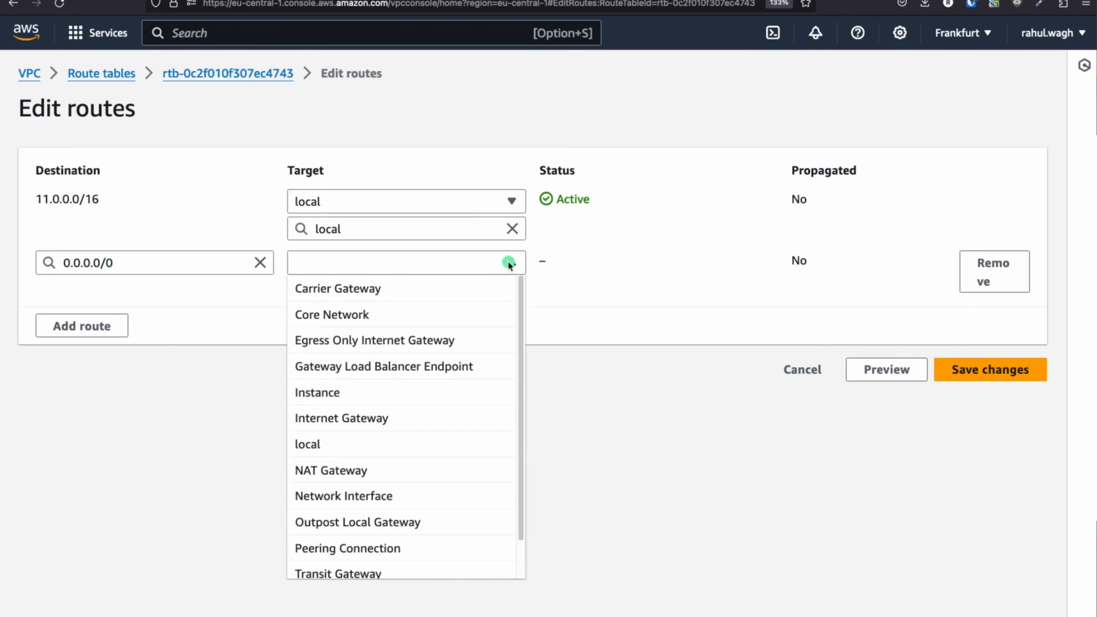
click(370, 419)
click(375, 293)
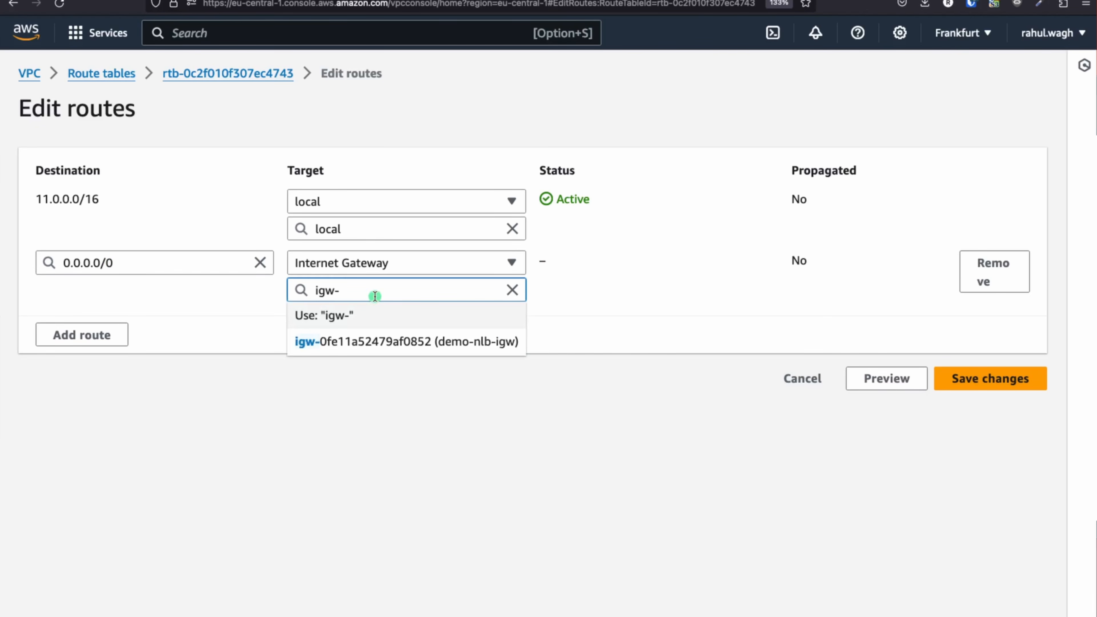
click(455, 341)
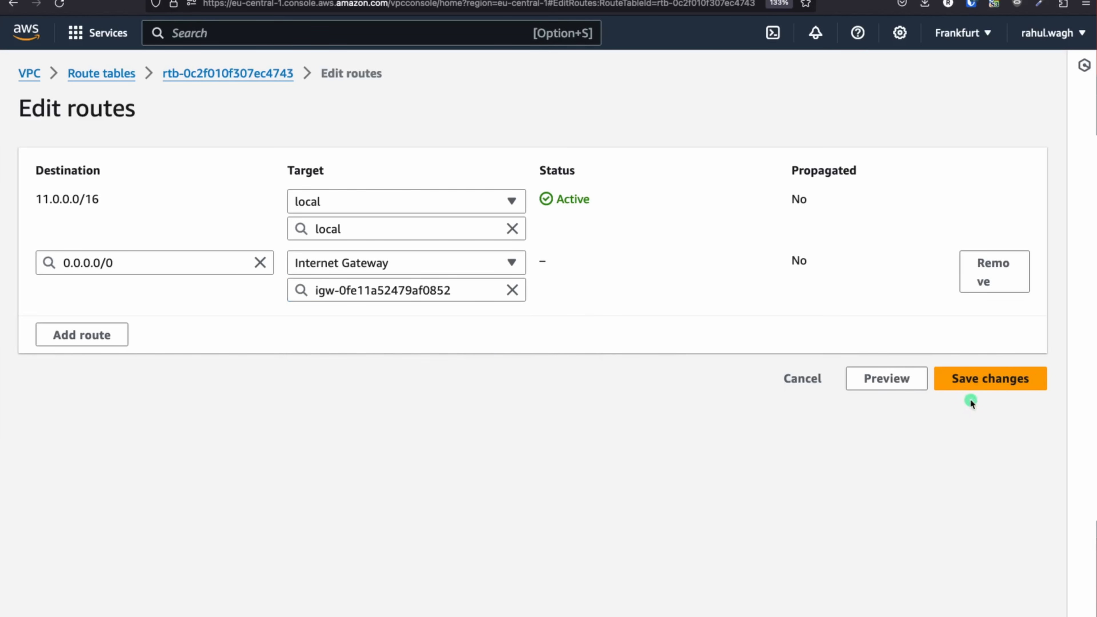
click(989, 382)
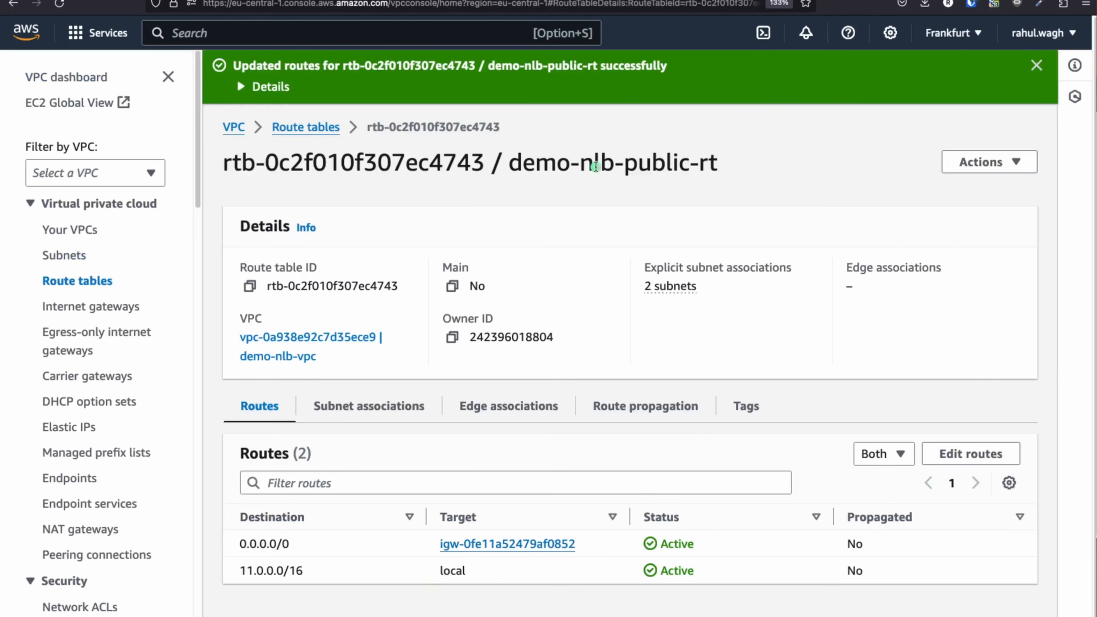
- Check the internet gateway route and the associated public subnets of demo-nlb-public-rt
drag(594, 166, 783, 169)
drag(606, 549, 449, 544)
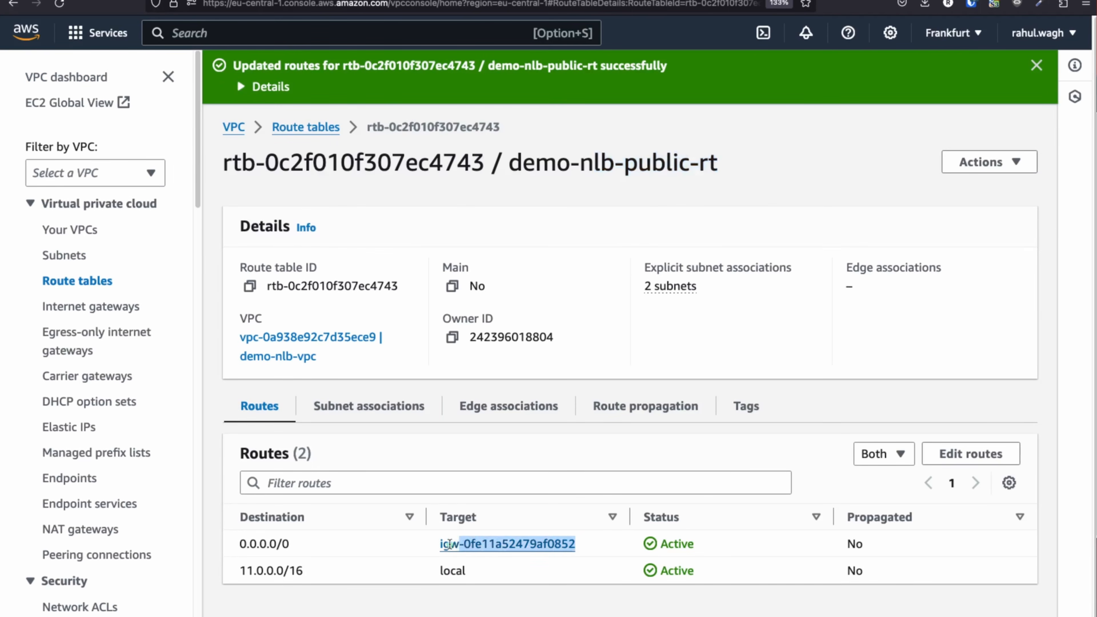
click(368, 407)
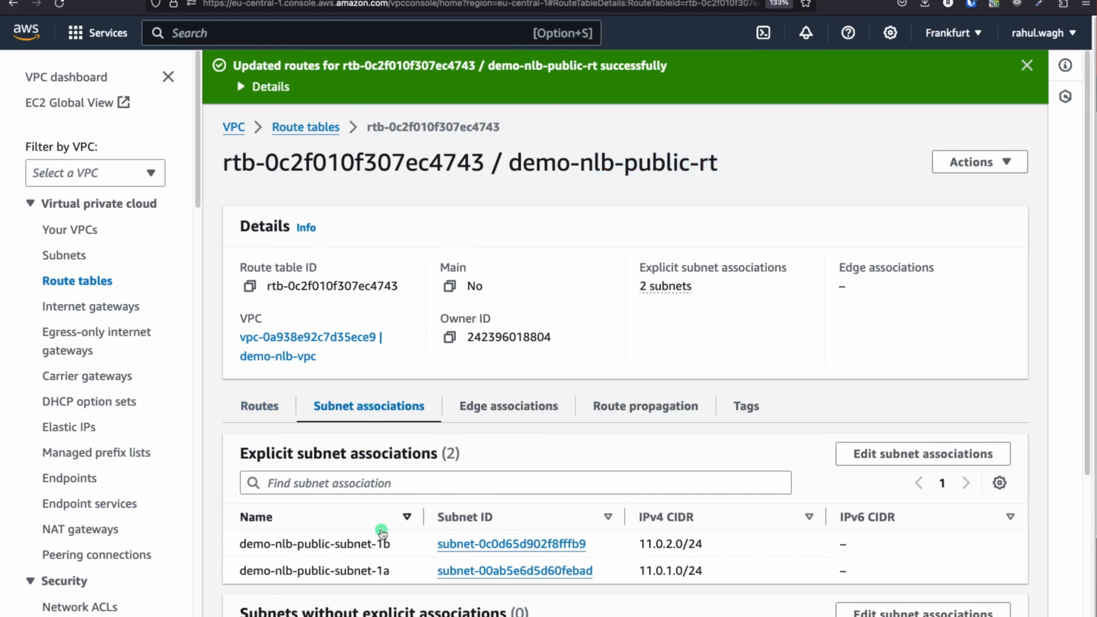
scroll(424, 488, down, 2)
drag(432, 497, 219, 461)
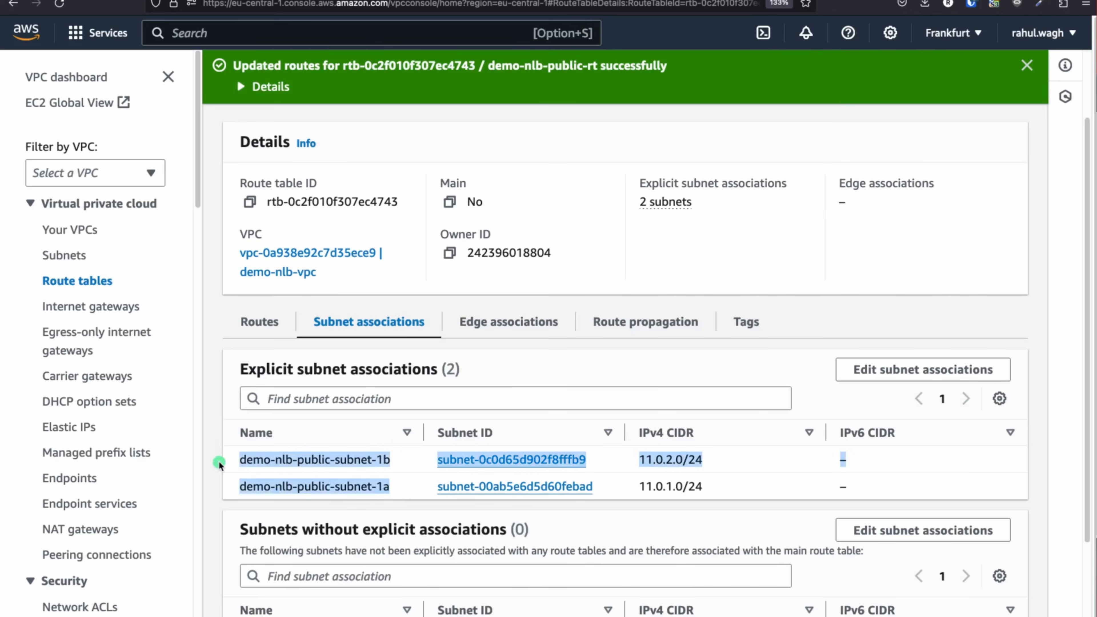
- Consult the EC2 placement in the Keynote networking diagram, switch back to Firefox and open the AWS Console Home
key(super+Tab)
key(super+Tab)
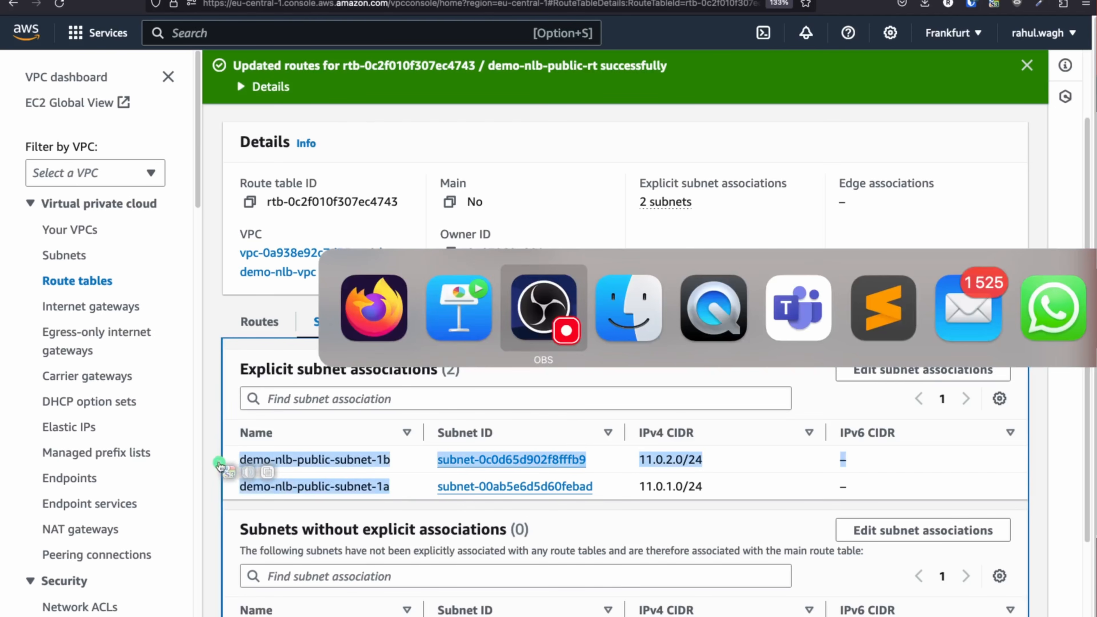
key(super+shift+Tab)
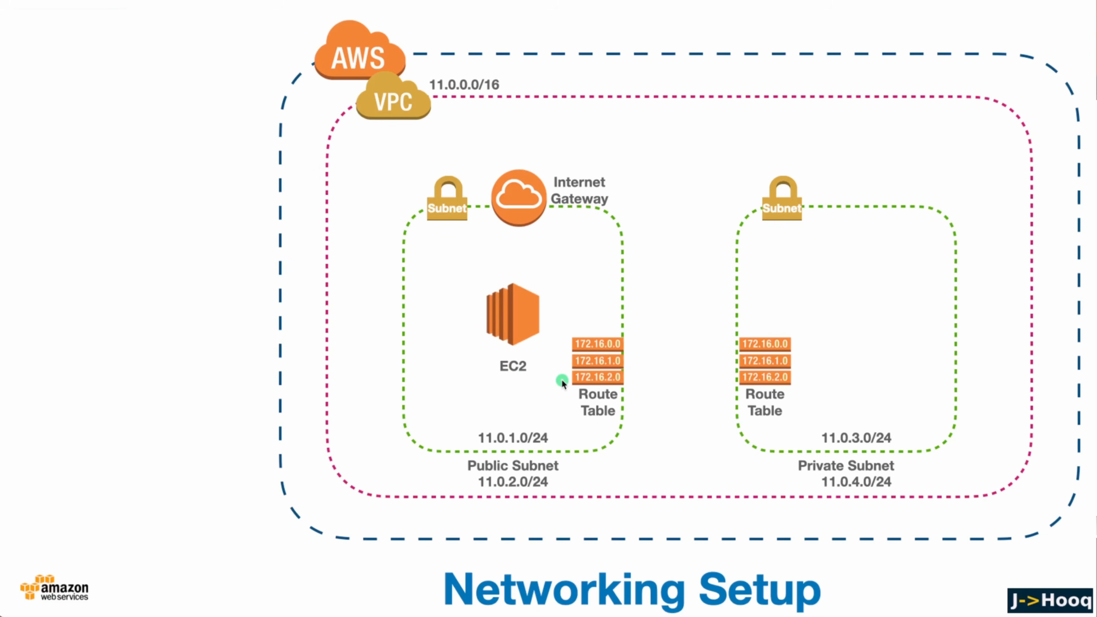
key(super+Tab)
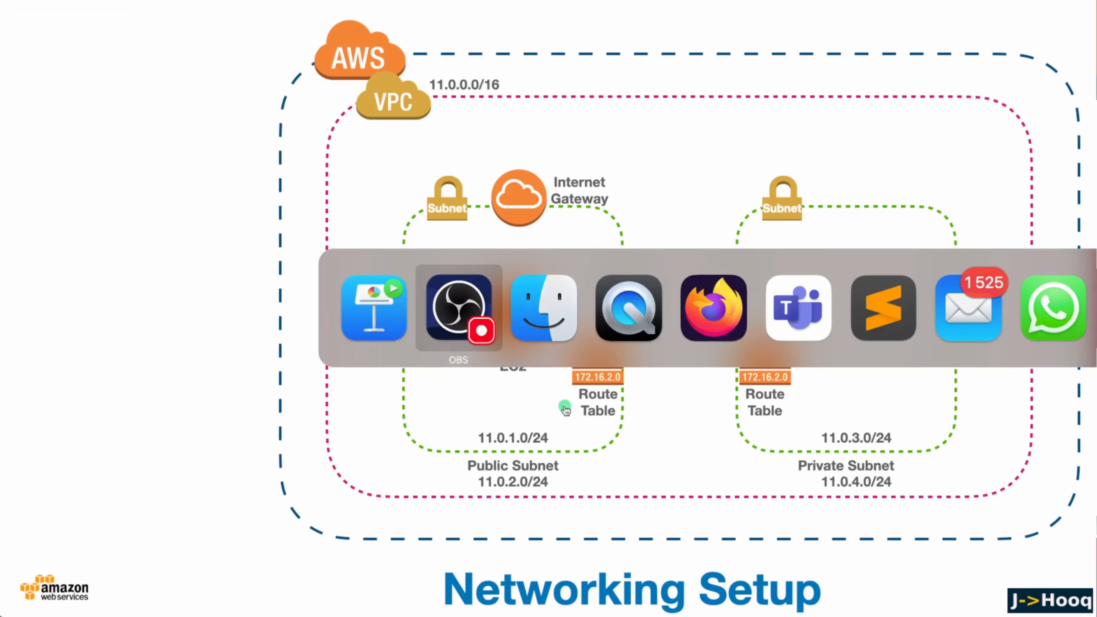
key(super+Tab)
key(super+Tab)
key(super+Tab)
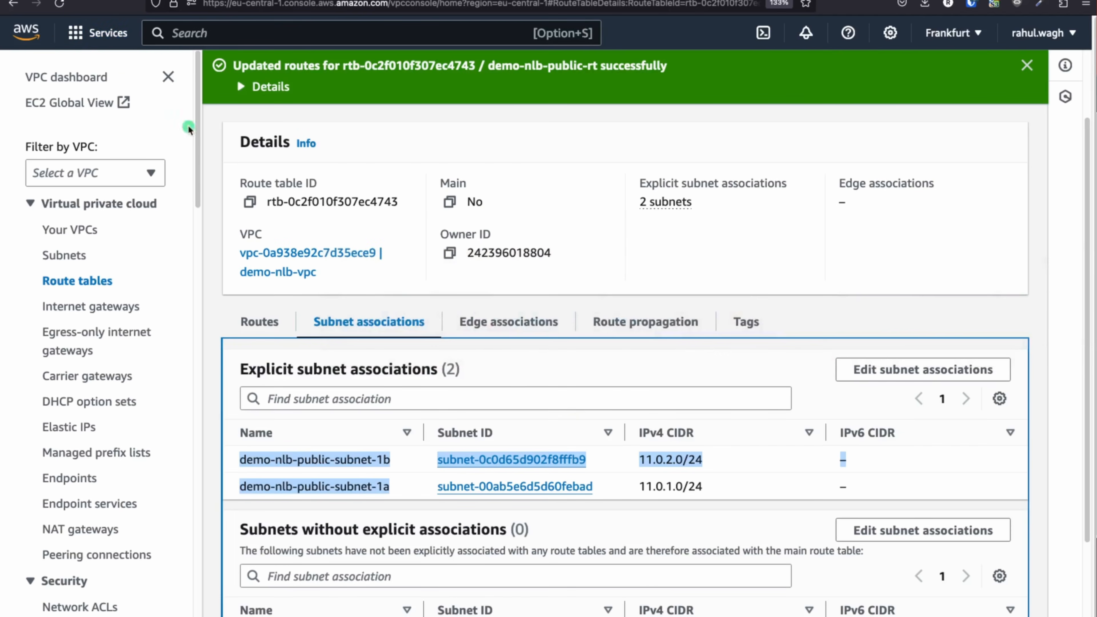
click(43, 39)
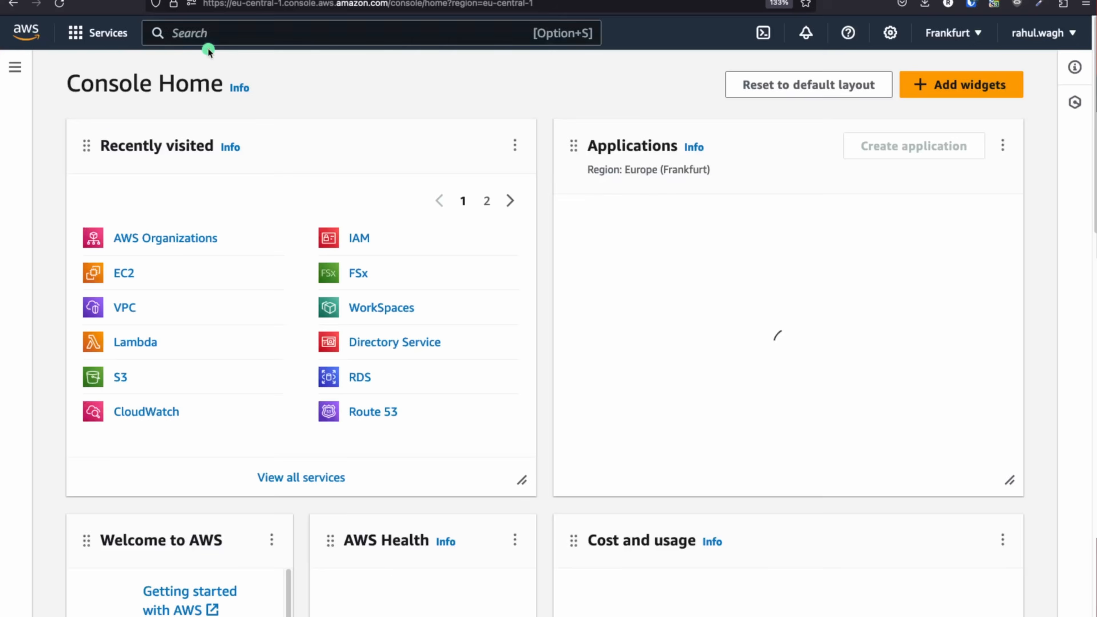
- Open the EC2 service, start launching a new instance and name it demo-nlb-ec2-1
click(194, 38)
text(ec2)
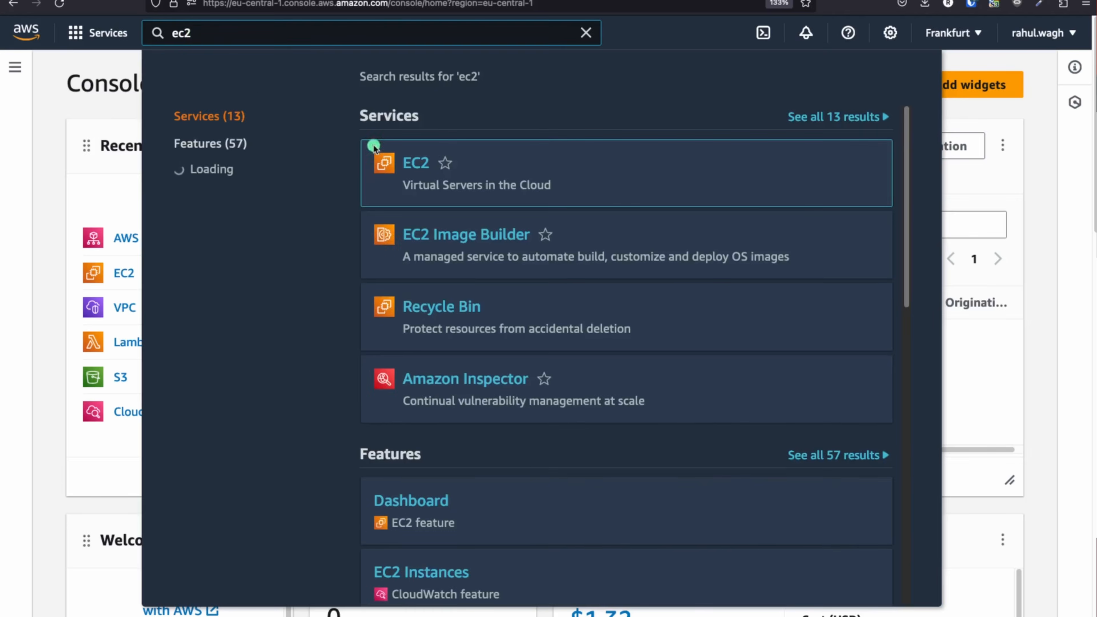
click(414, 163)
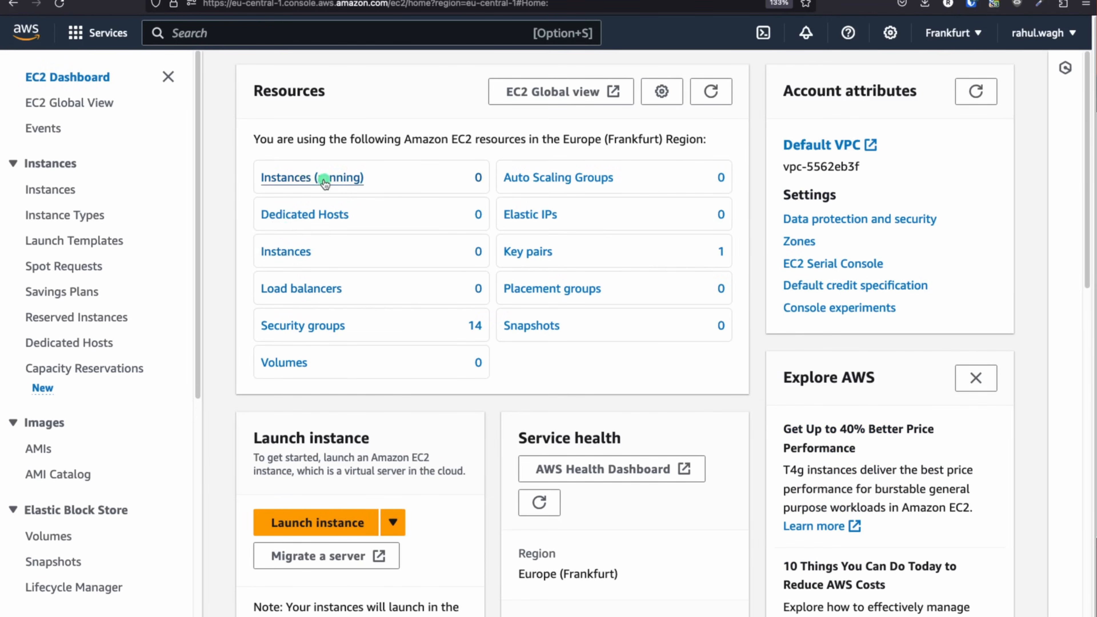
scroll(386, 257, down, 5)
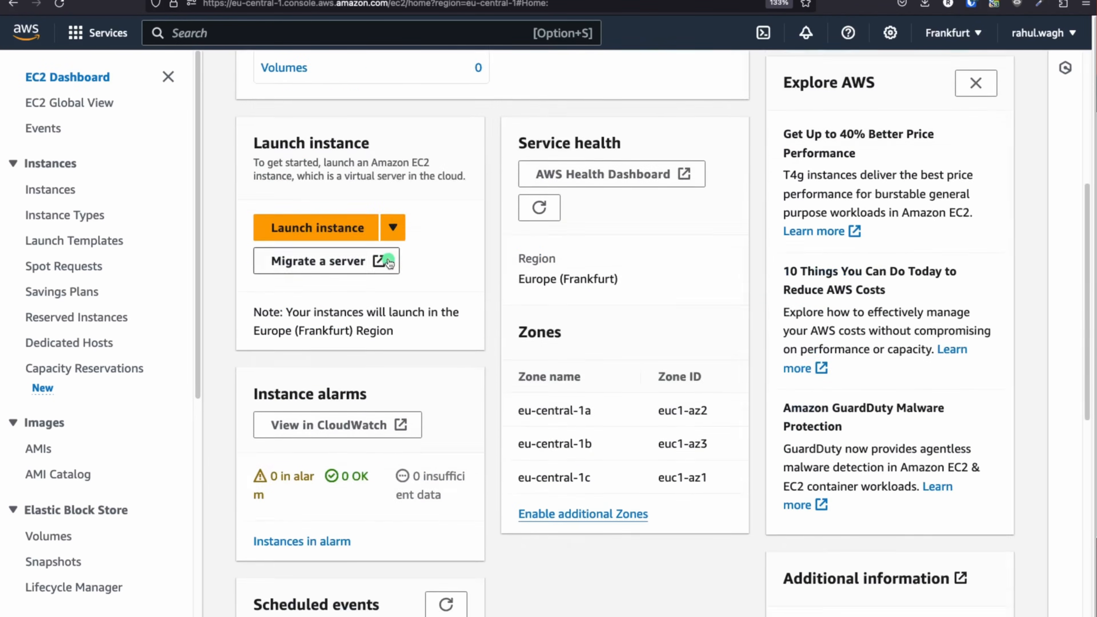
click(313, 227)
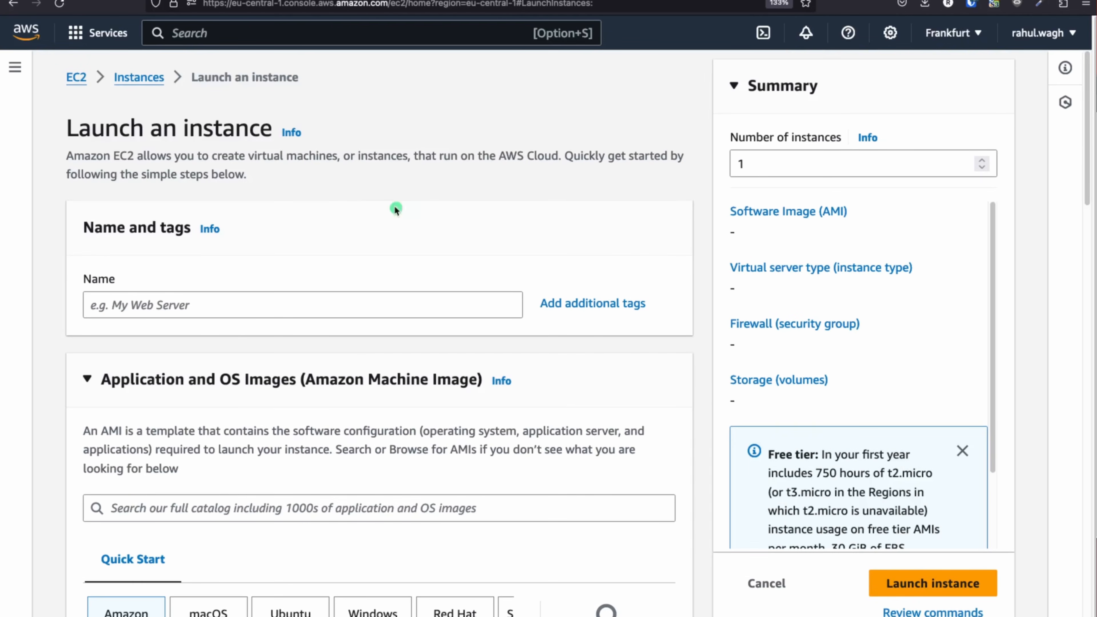
click(184, 315)
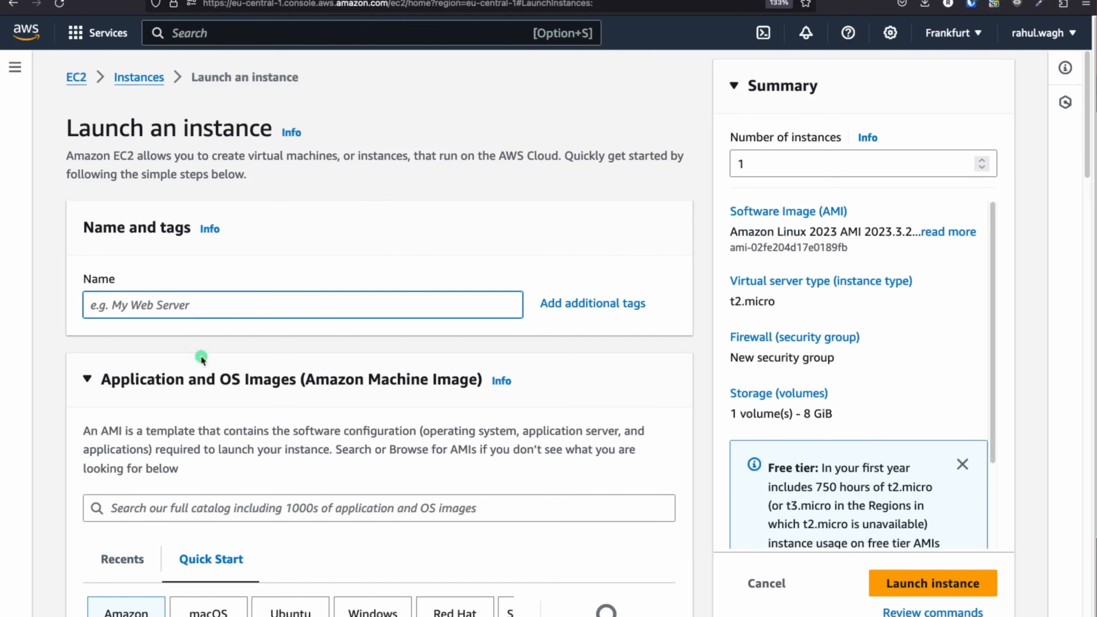
text(demo-nlb-ec2-1)
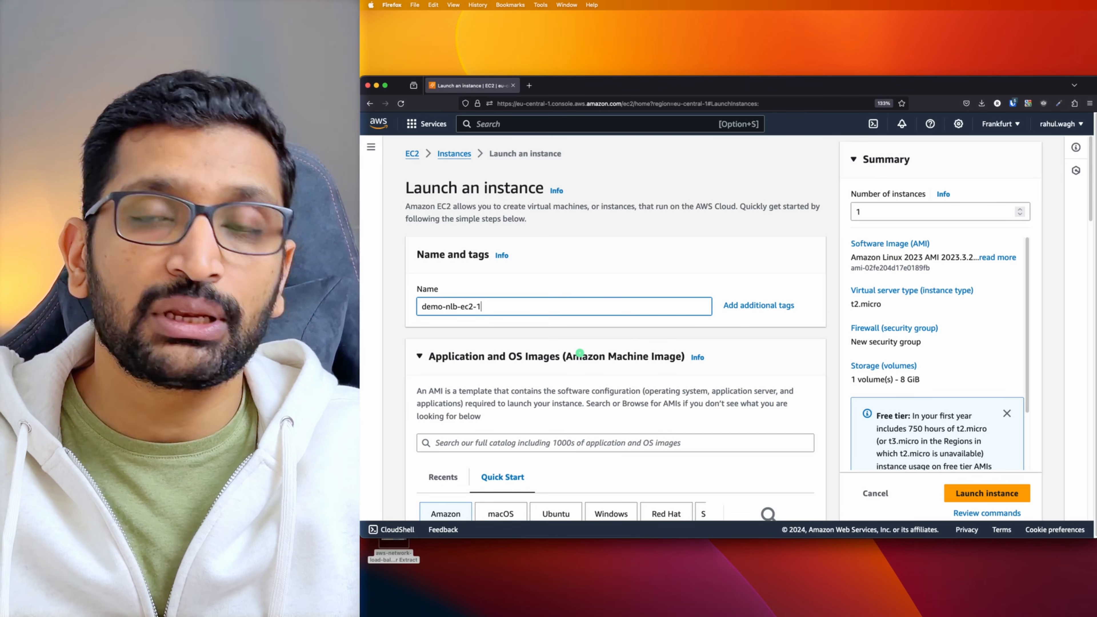
- Choose Ubuntu as the operating system image for the instance and check the preset instance type
scroll(613, 368, down, 5)
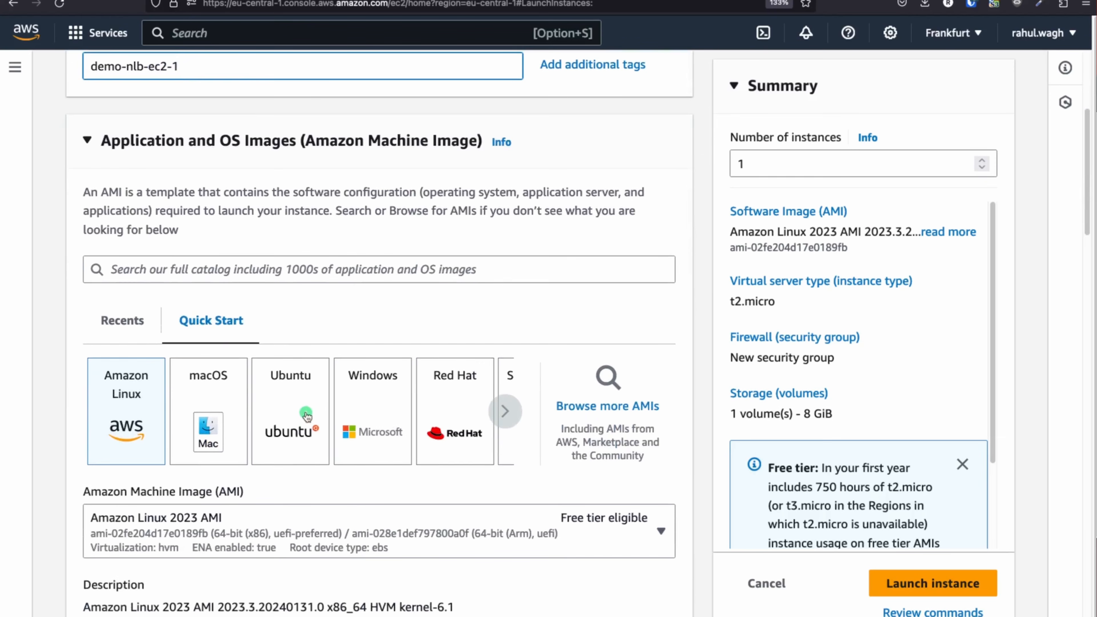
click(306, 416)
scroll(441, 299, down, 3)
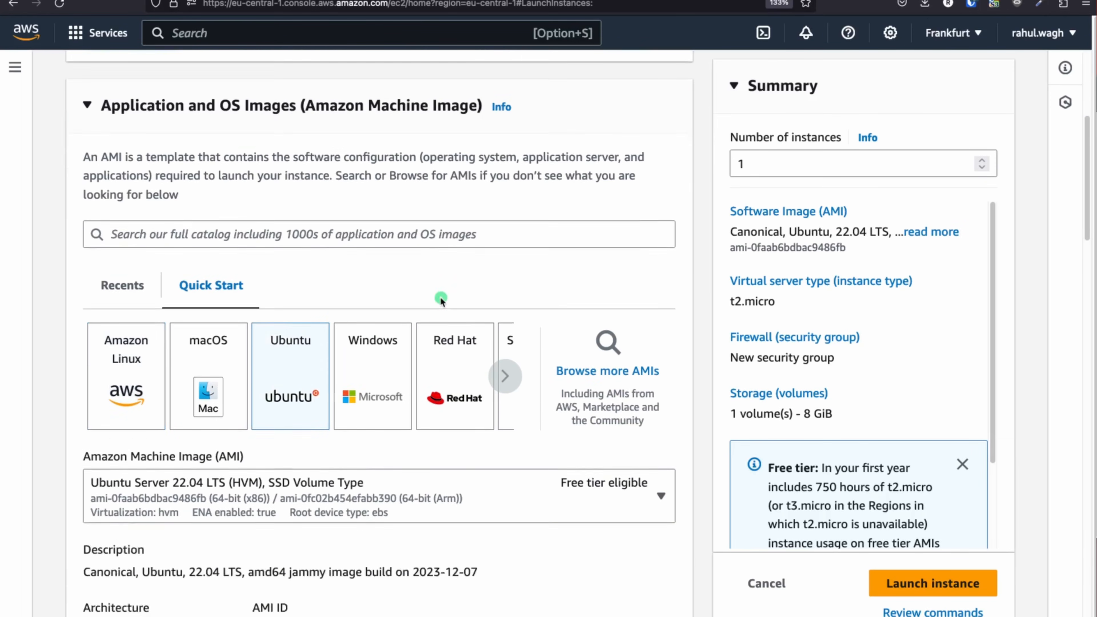
scroll(442, 301, down, 4)
scroll(441, 297, down, 5)
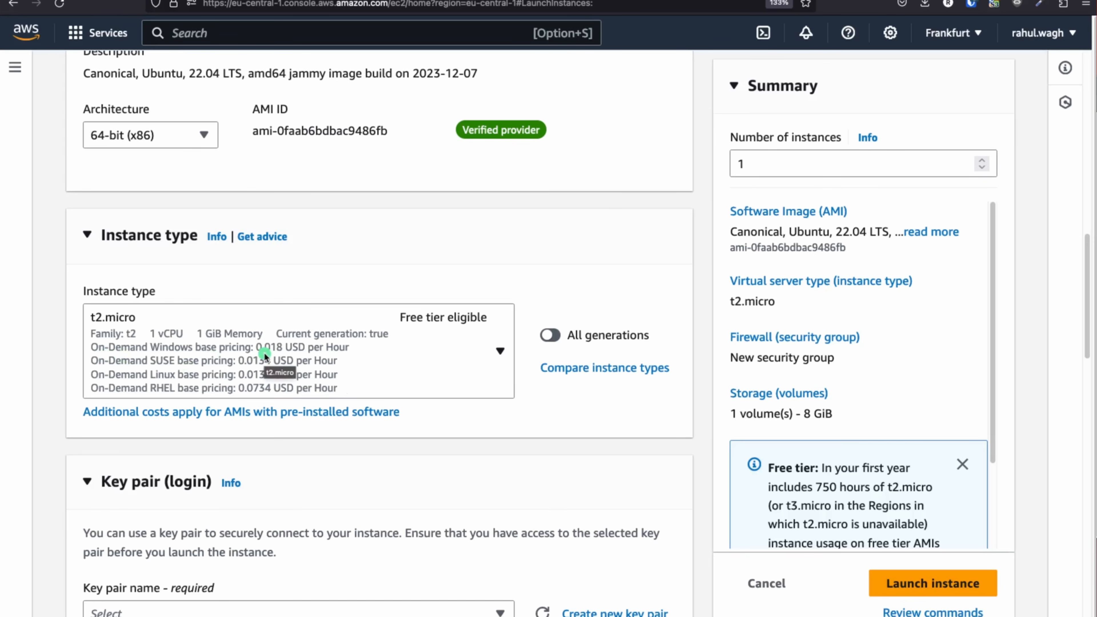
- Create an RSA key pair named demo-nlb-key in .pem format for the instance login
scroll(407, 337, down, 5)
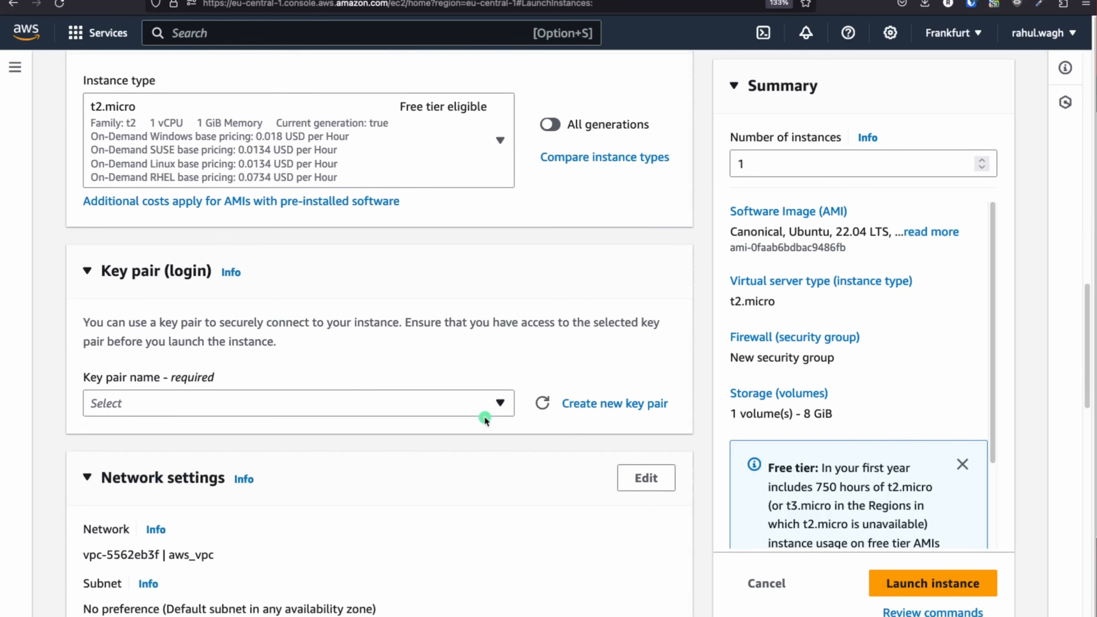
click(504, 401)
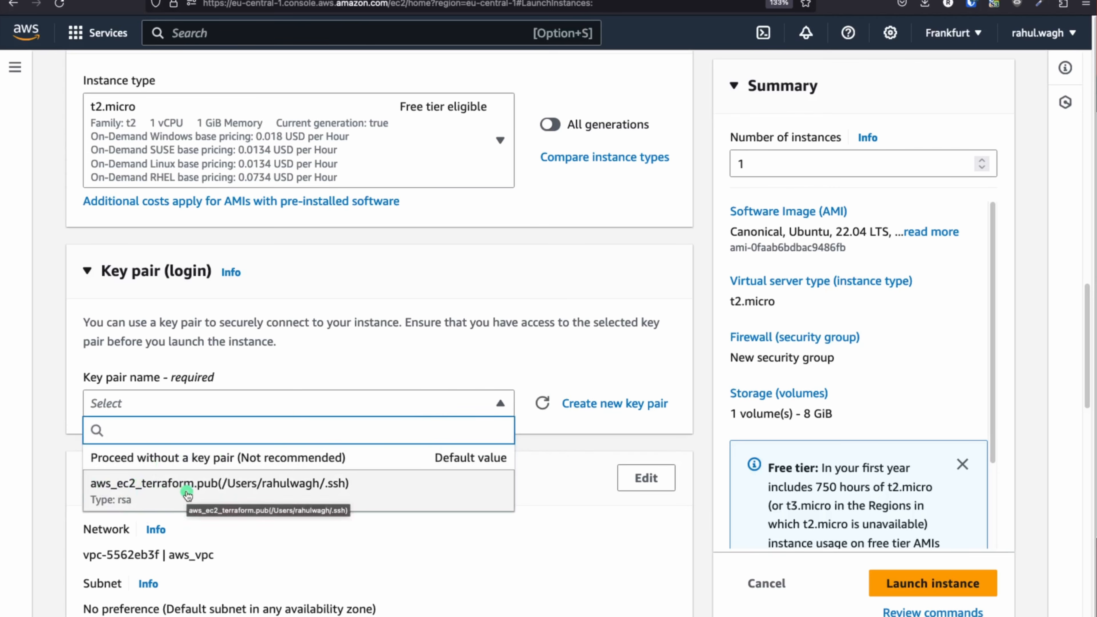
click(446, 367)
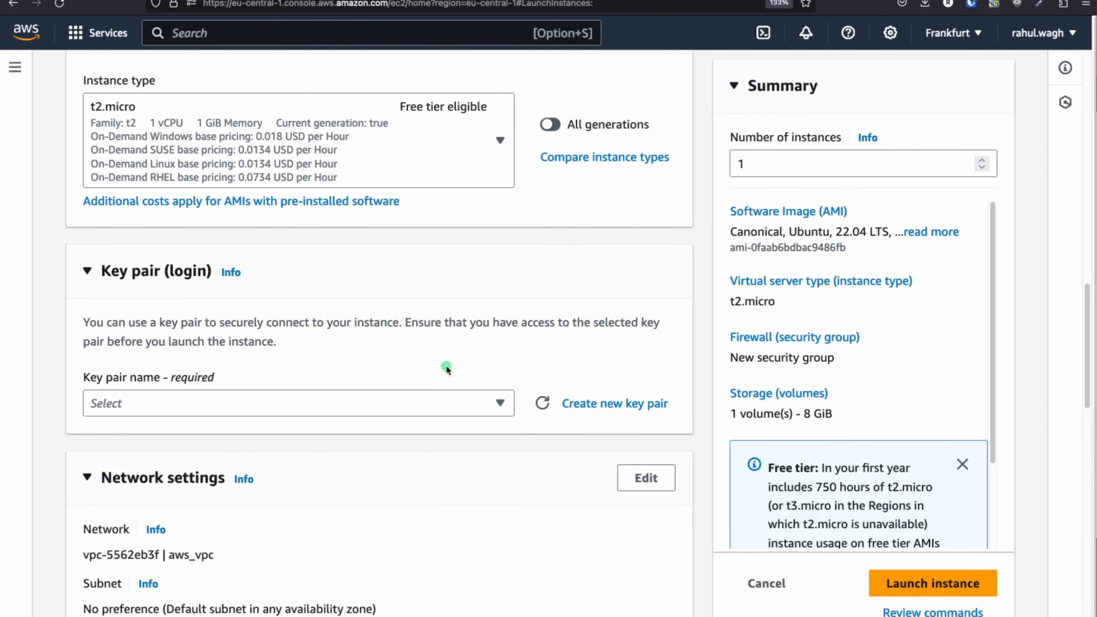
click(620, 407)
click(353, 190)
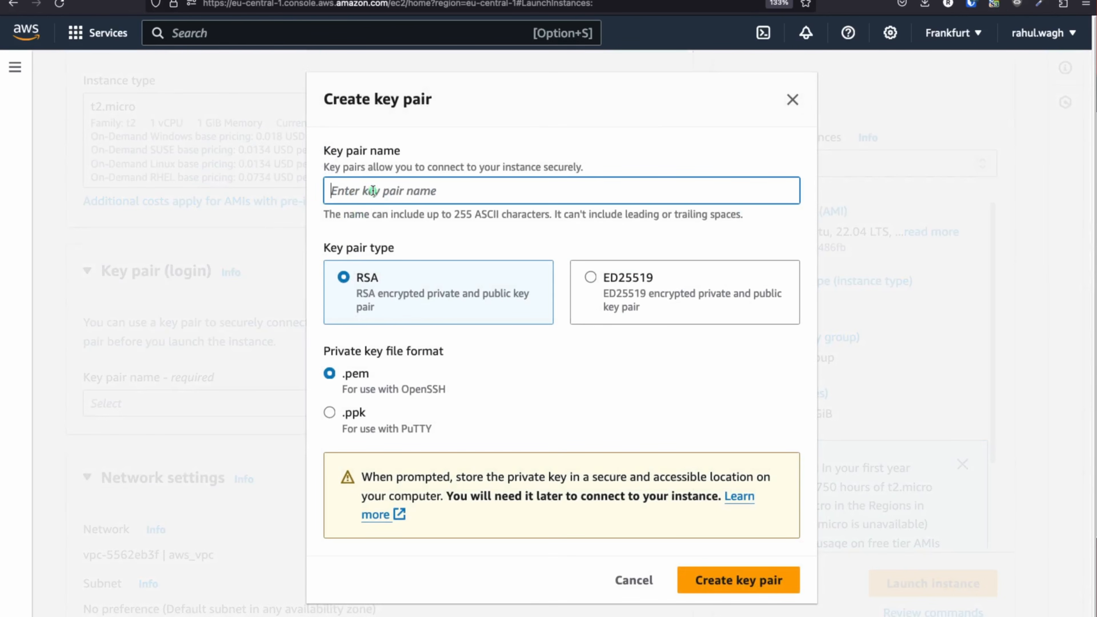
text(demo-nlb-key)
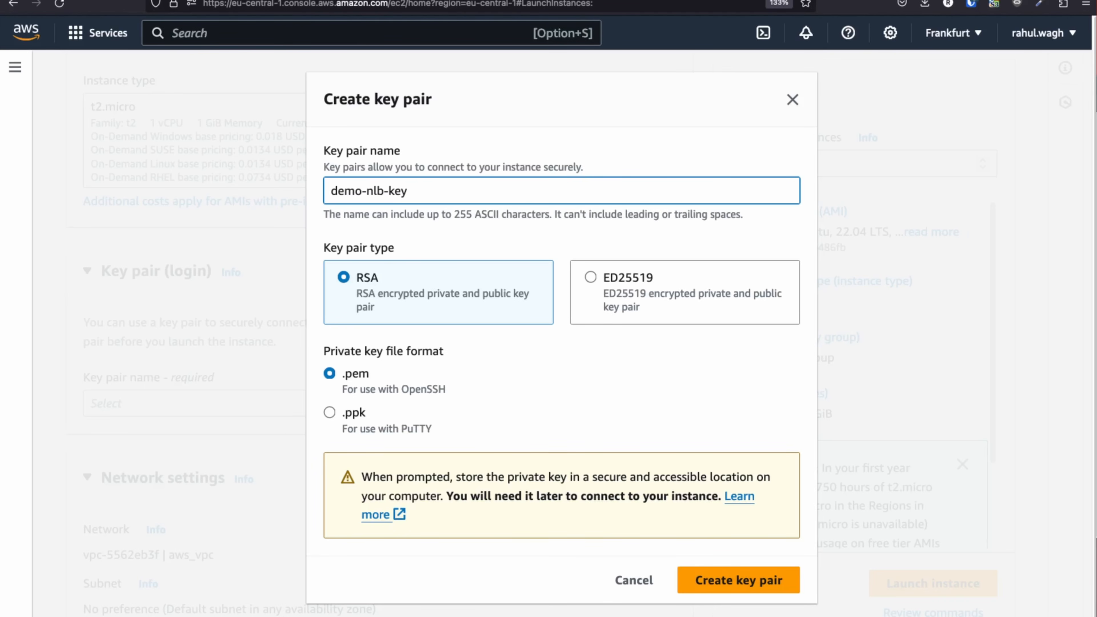
click(738, 581)
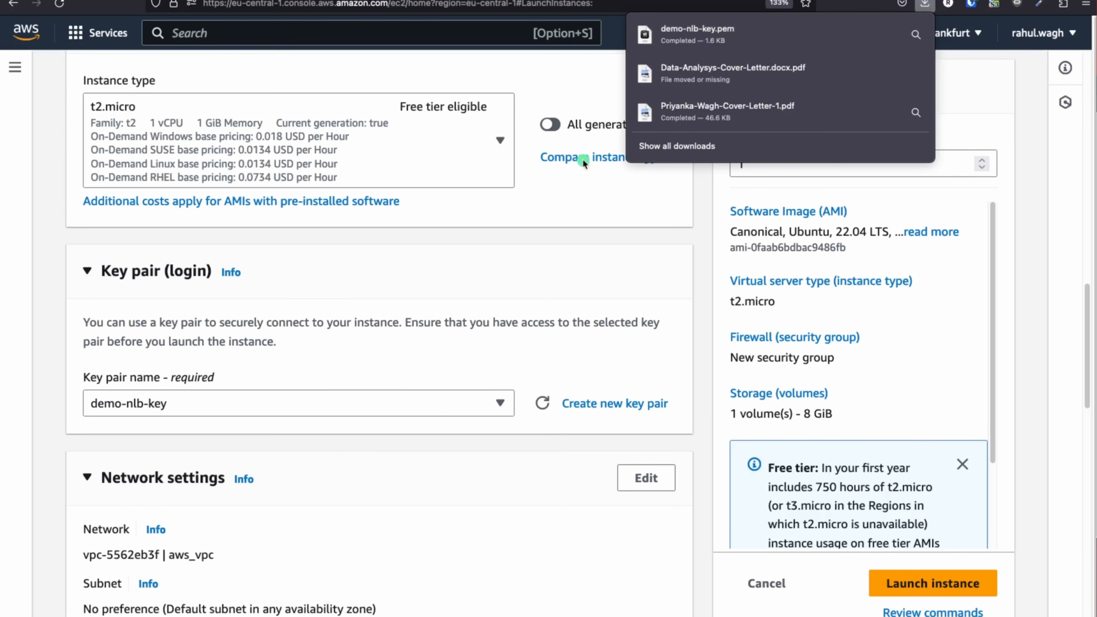
click(352, 456)
- Edit the instance's network settings, consult the Keynote networking diagram, return to Firefox and select demo-nlb-vpc as the VPC
scroll(352, 368, down, 1)
scroll(346, 372, down, 5)
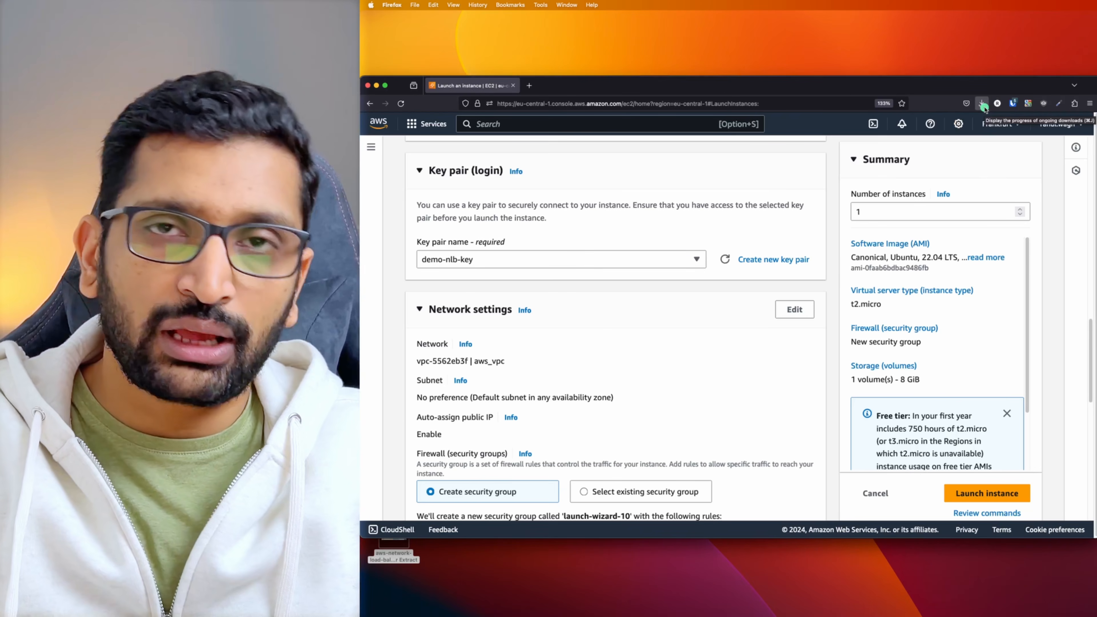
scroll(785, 201, down, 1)
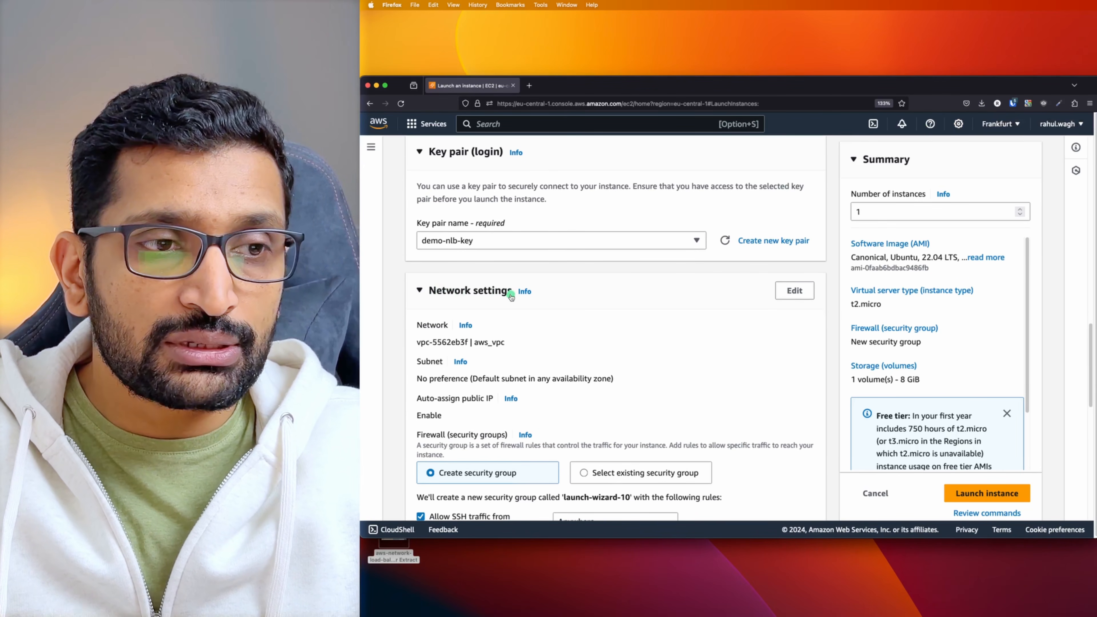
click(794, 290)
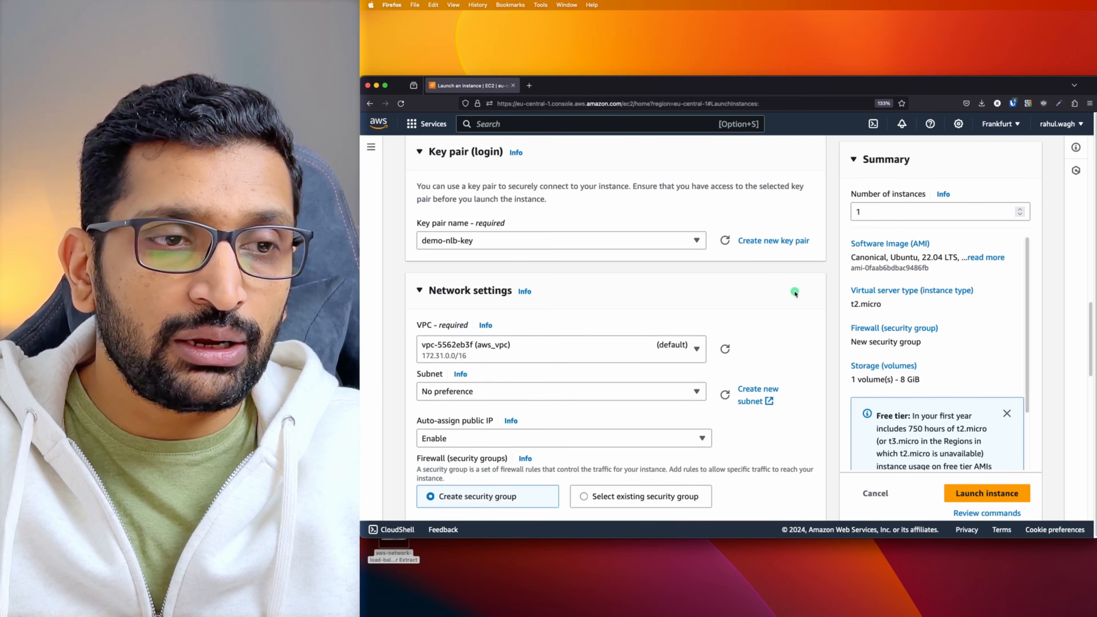
scroll(762, 308, down, 4)
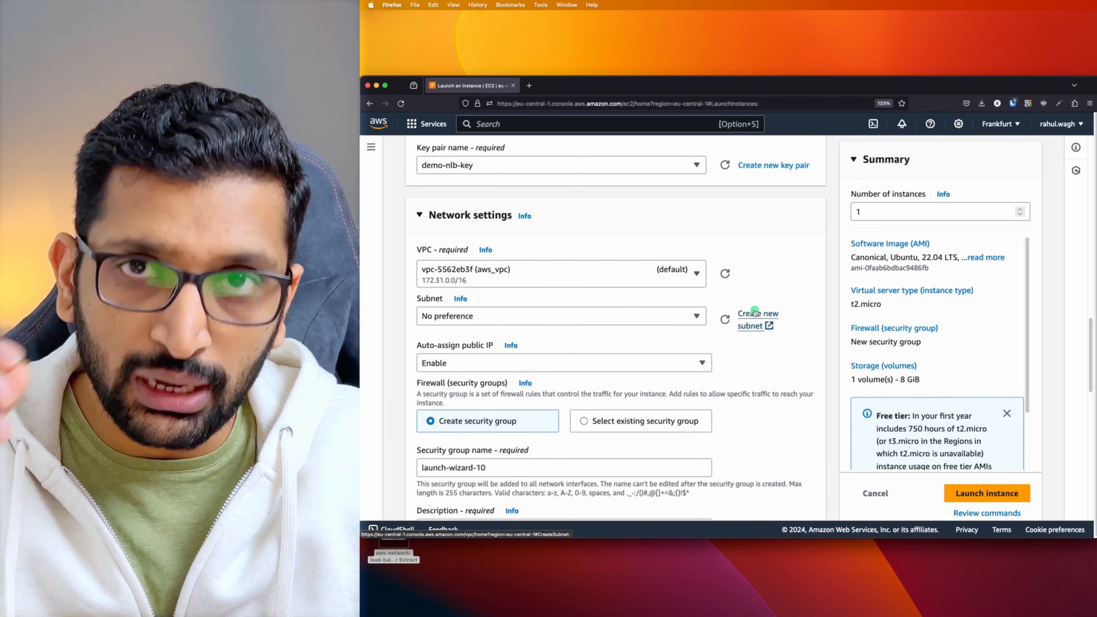
key(super+Tab)
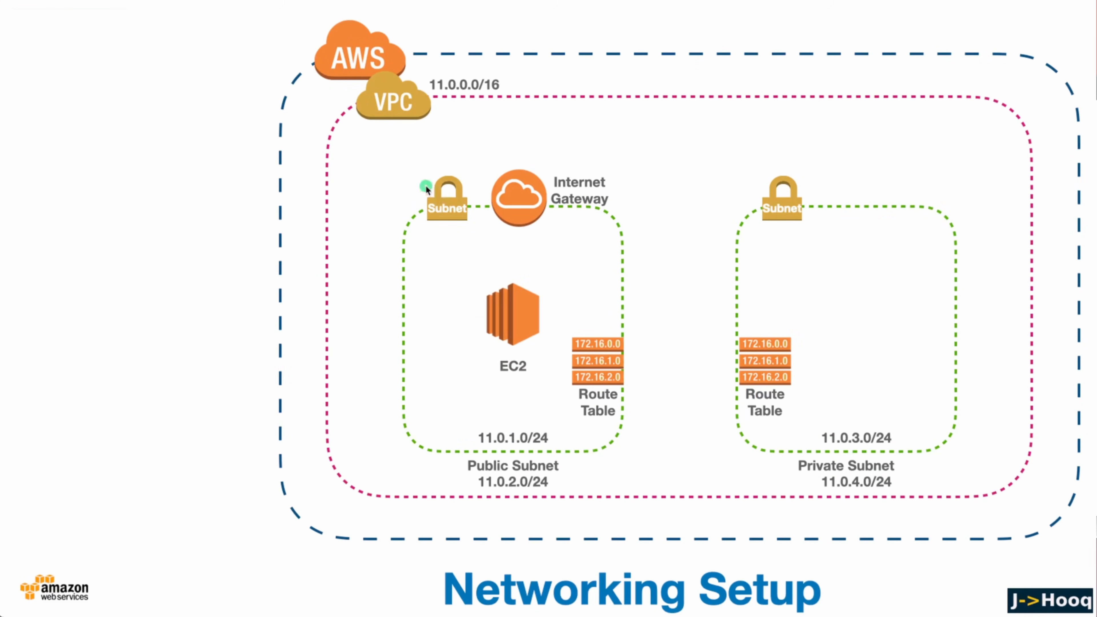
key(super+Tab)
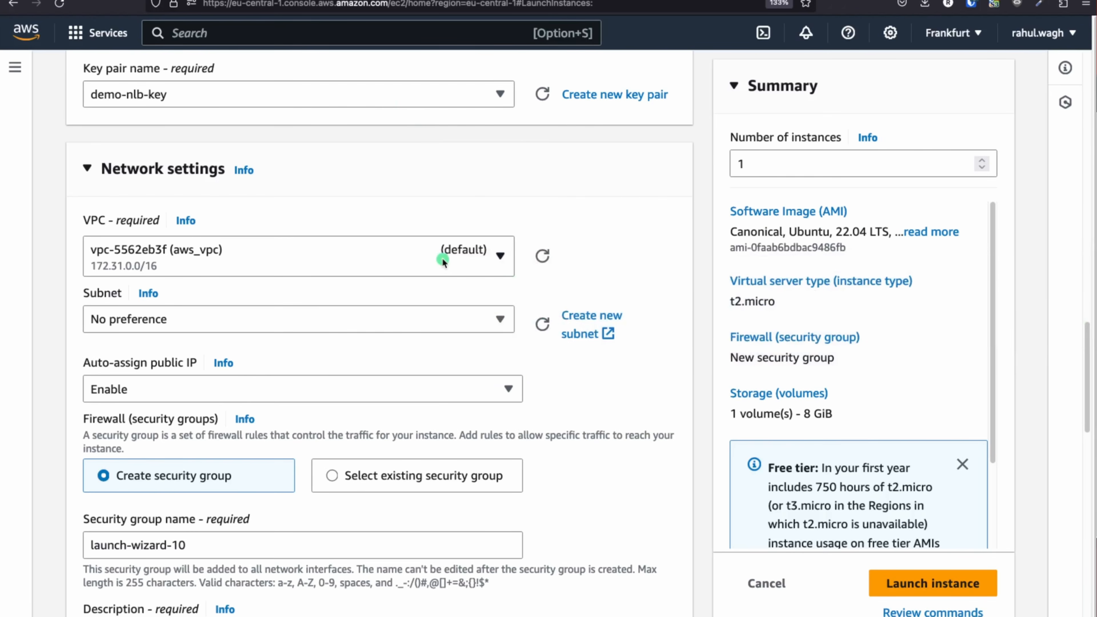
click(442, 258)
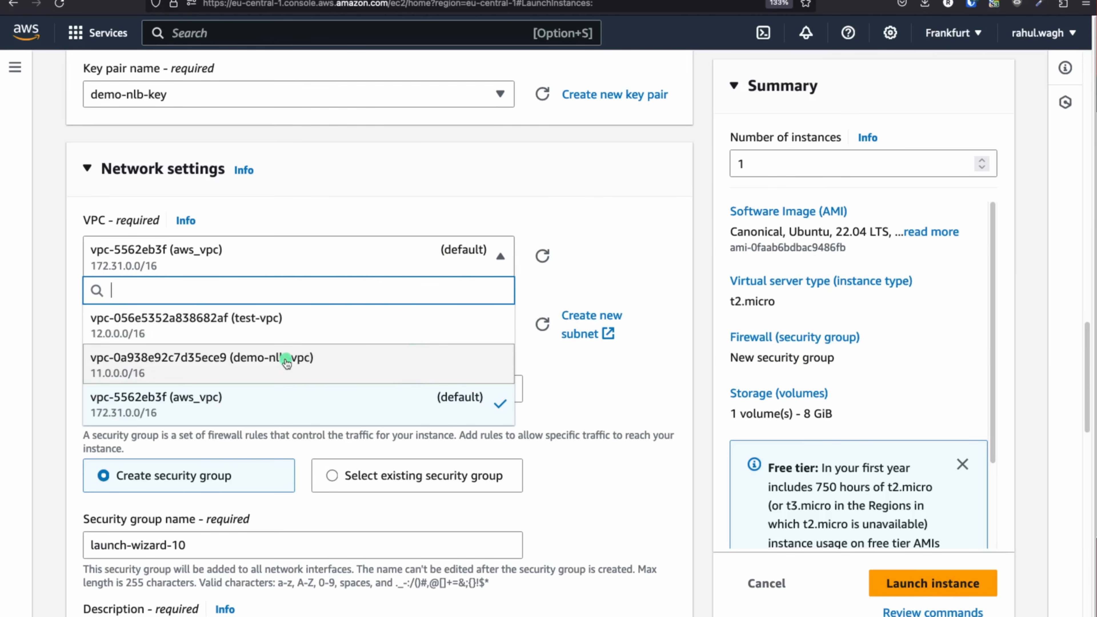
click(308, 364)
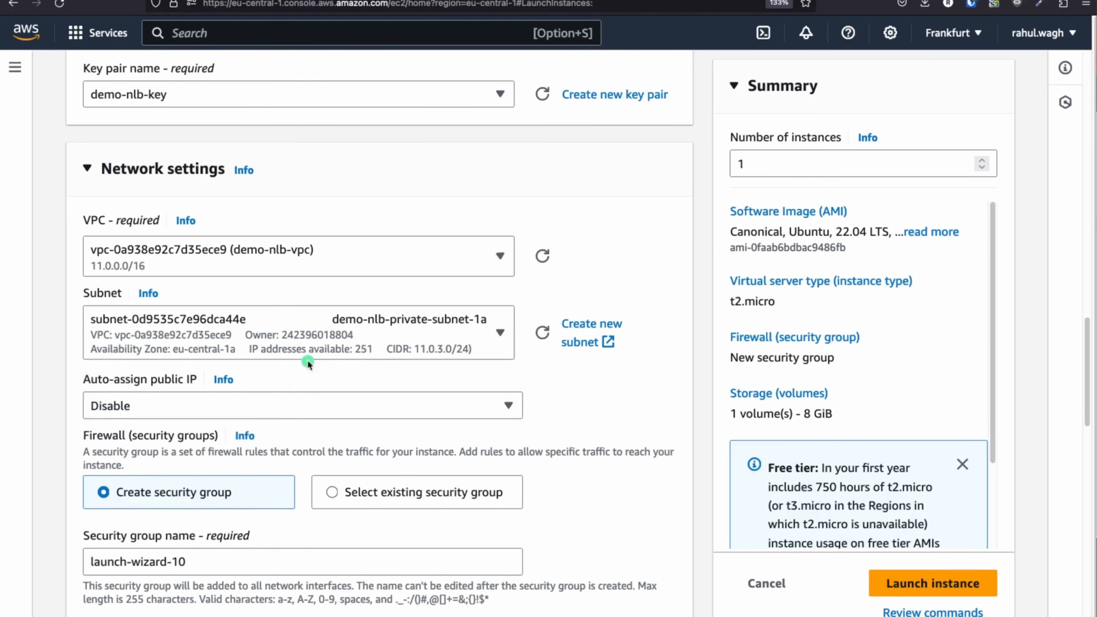
- Place the instance in demo-nlb-public-subnet-1a and enable auto-assignment of a public IP
scroll(623, 256, down, 3)
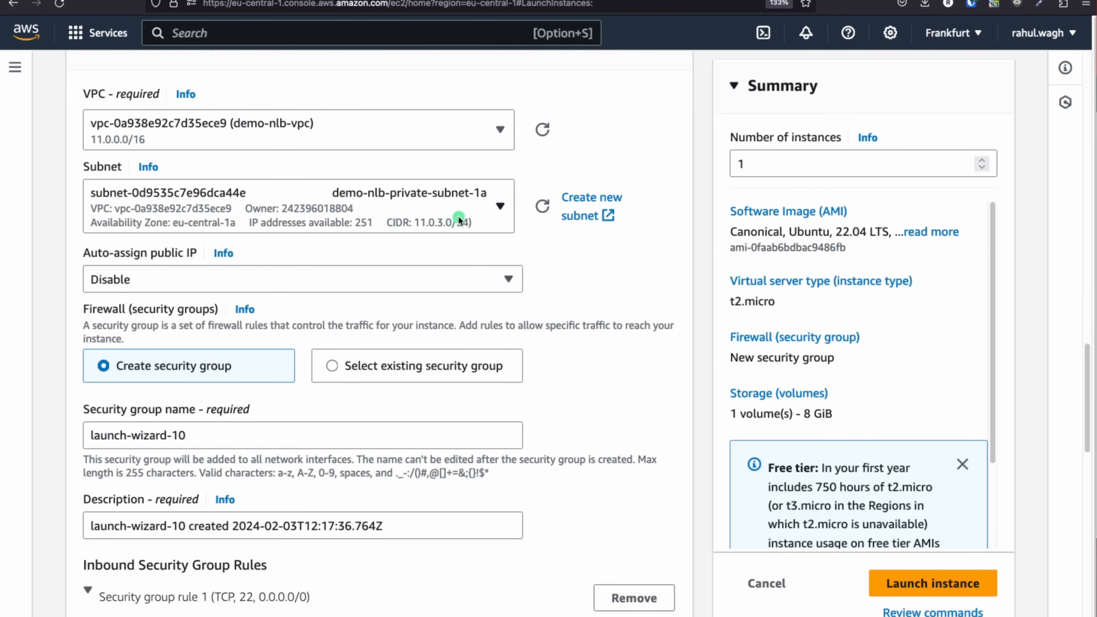
click(458, 216)
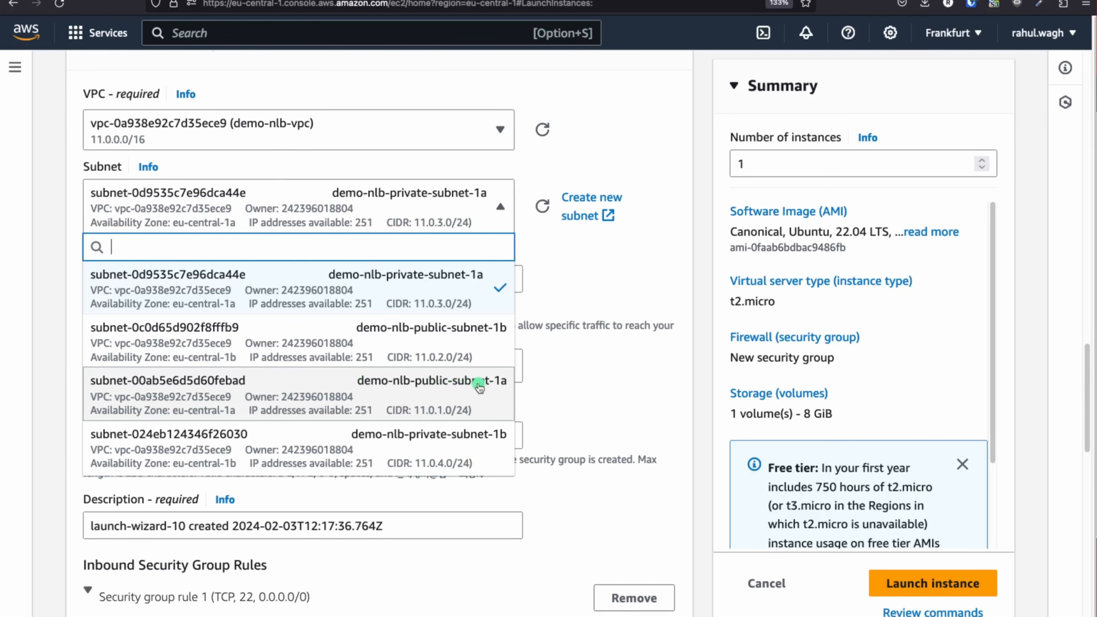
click(479, 387)
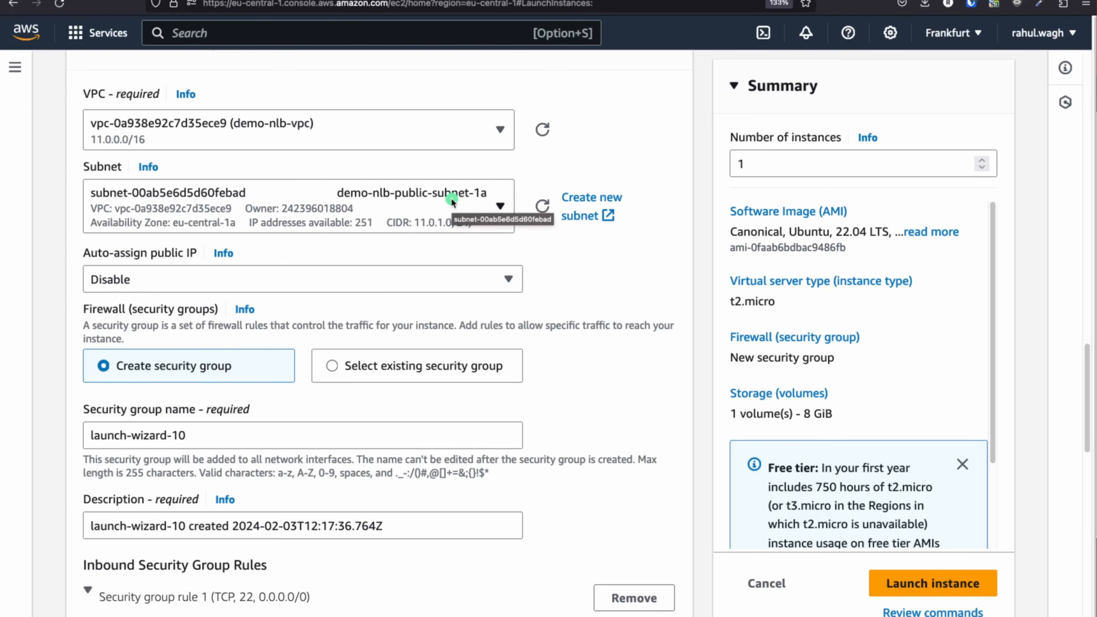
scroll(561, 270, down, 2)
click(505, 218)
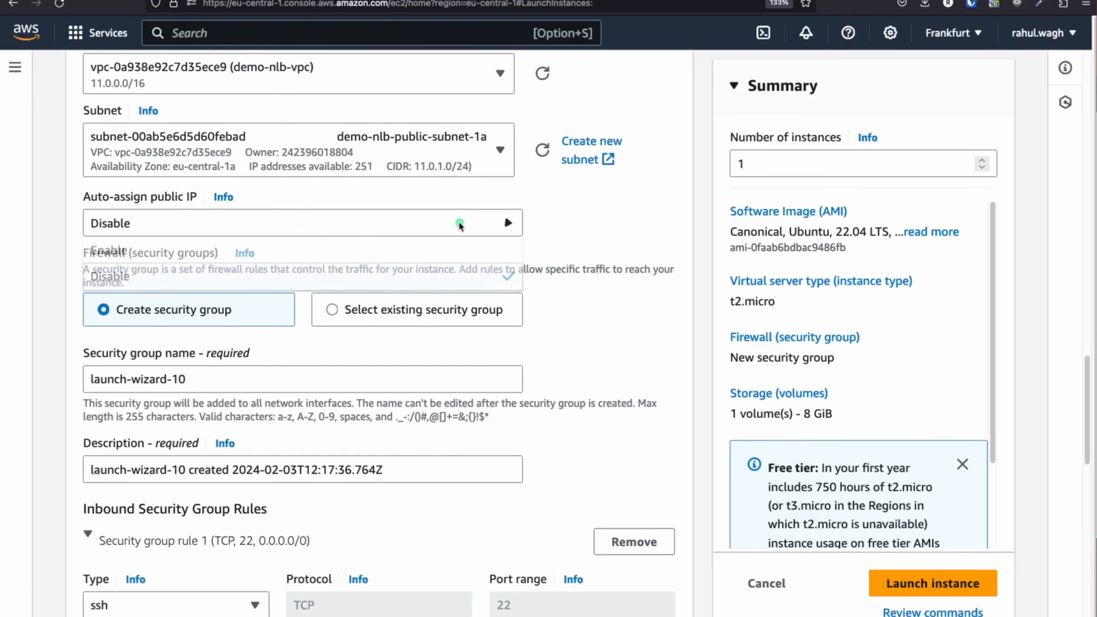
click(216, 249)
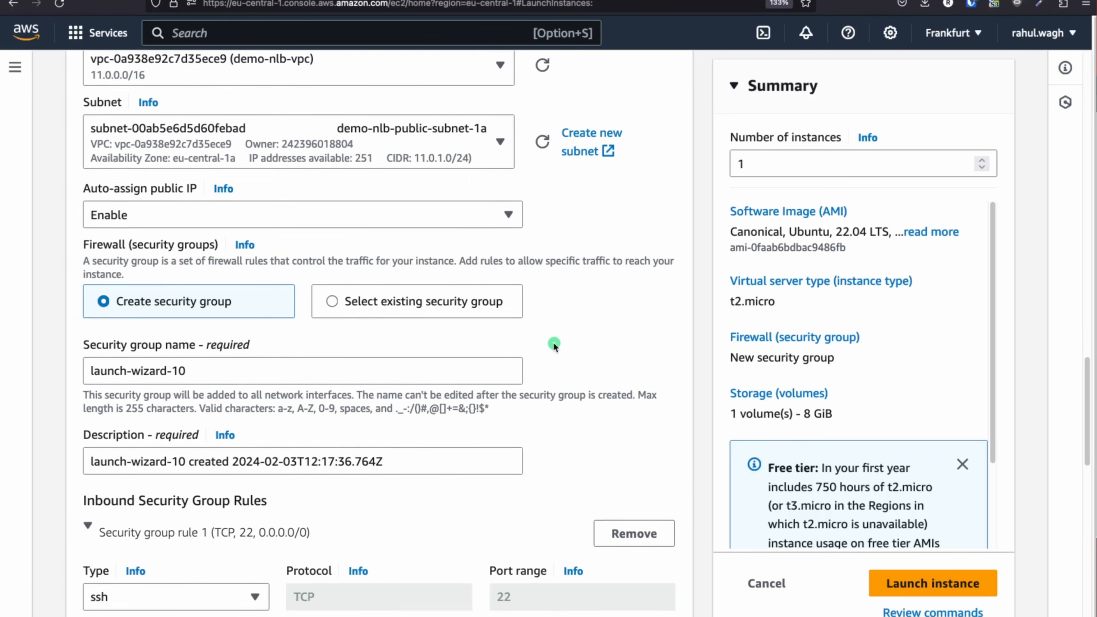
- Add a second inbound security group rule of type HTTP with source type Anywhere
scroll(553, 342, down, 3)
scroll(305, 359, down, 8)
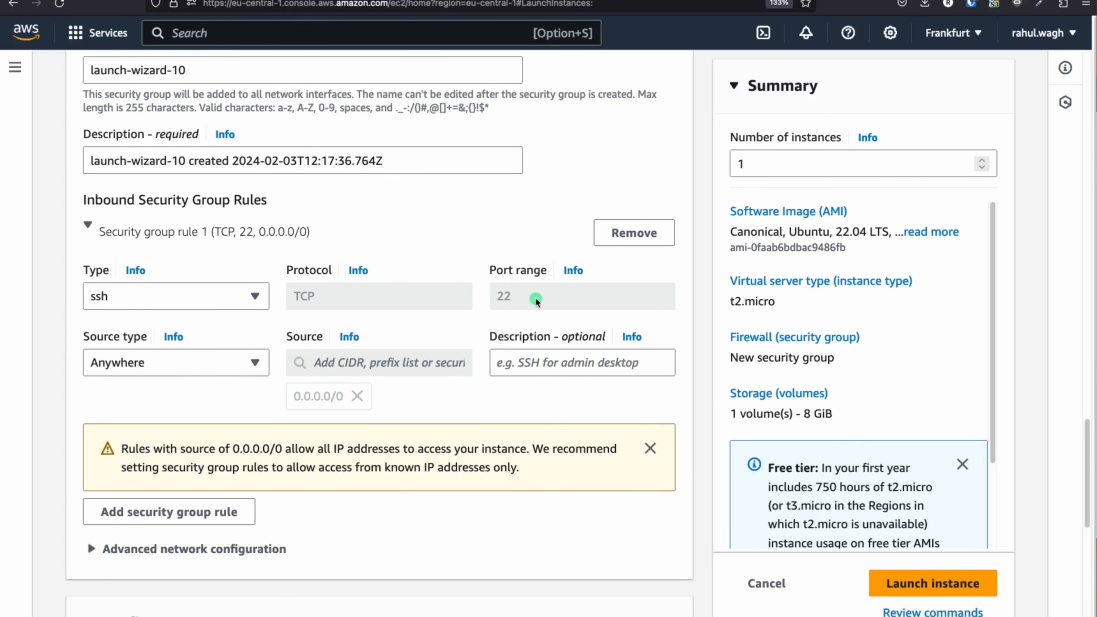
click(203, 512)
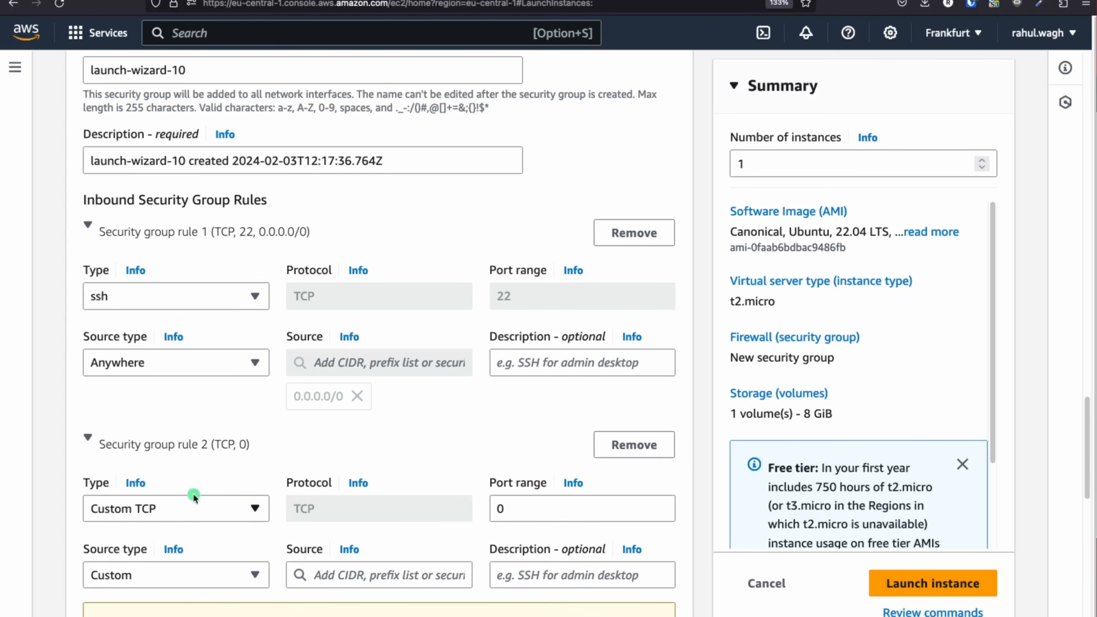
scroll(214, 428, down, 6)
click(234, 327)
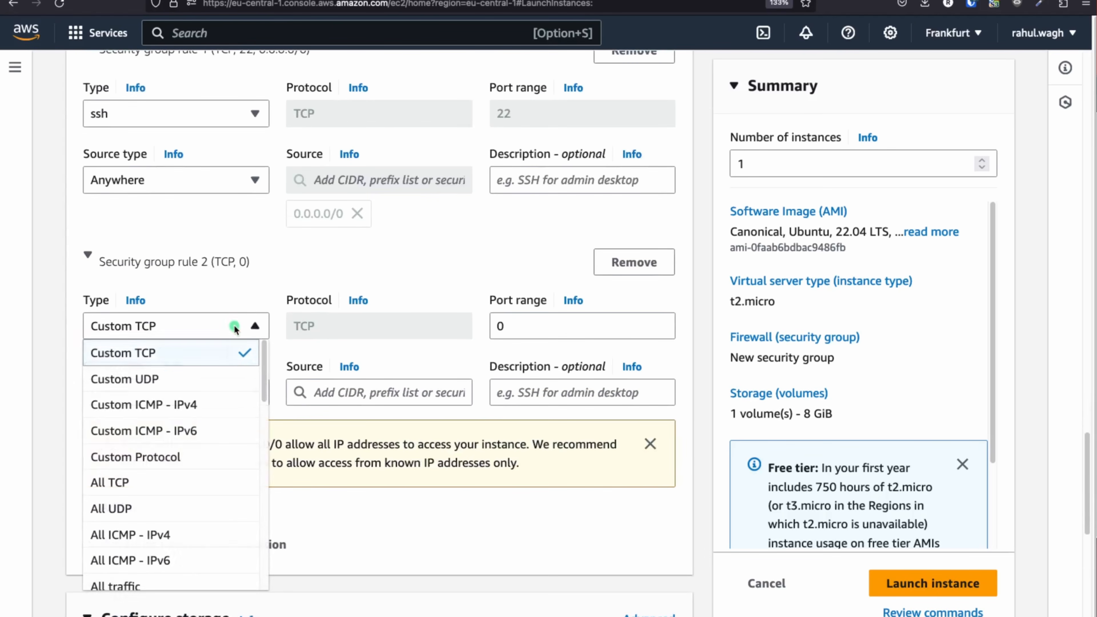
scroll(172, 505, down, 5)
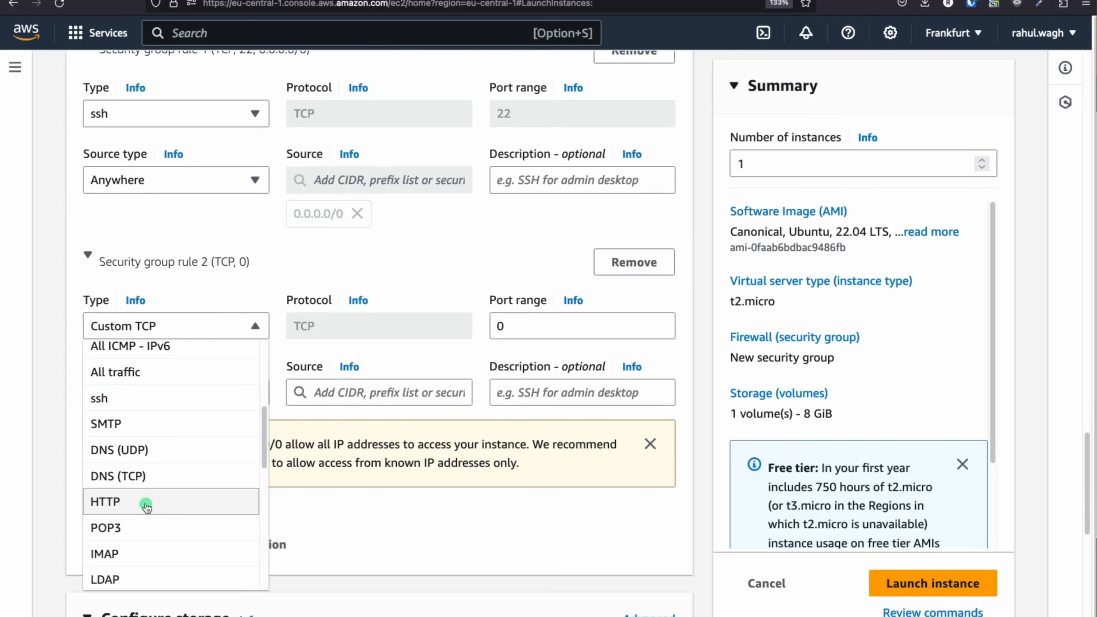
click(146, 504)
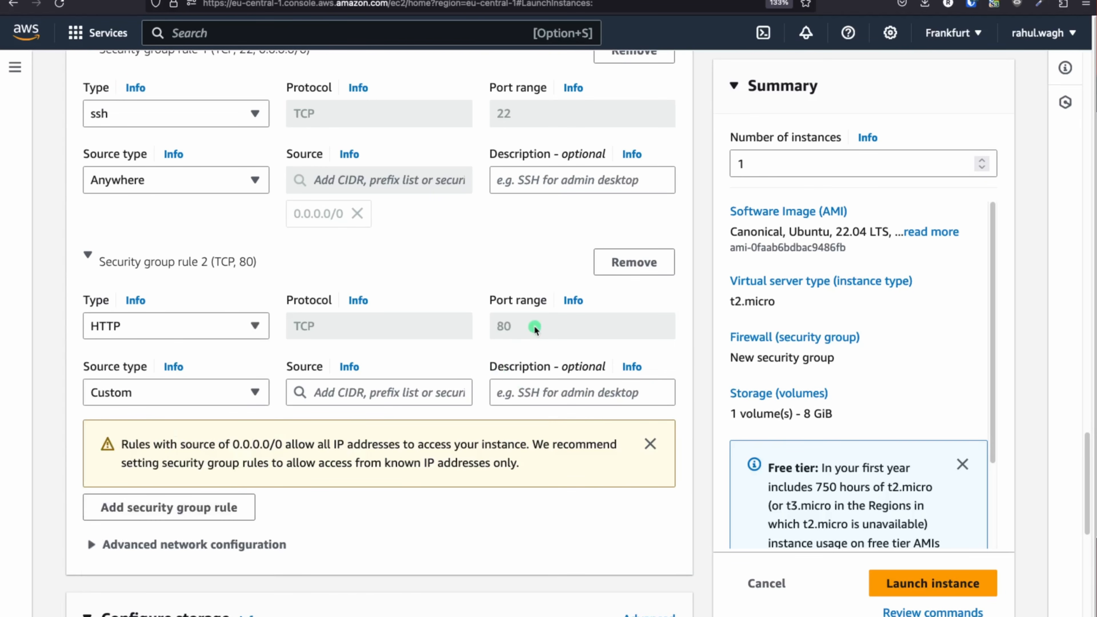
click(162, 390)
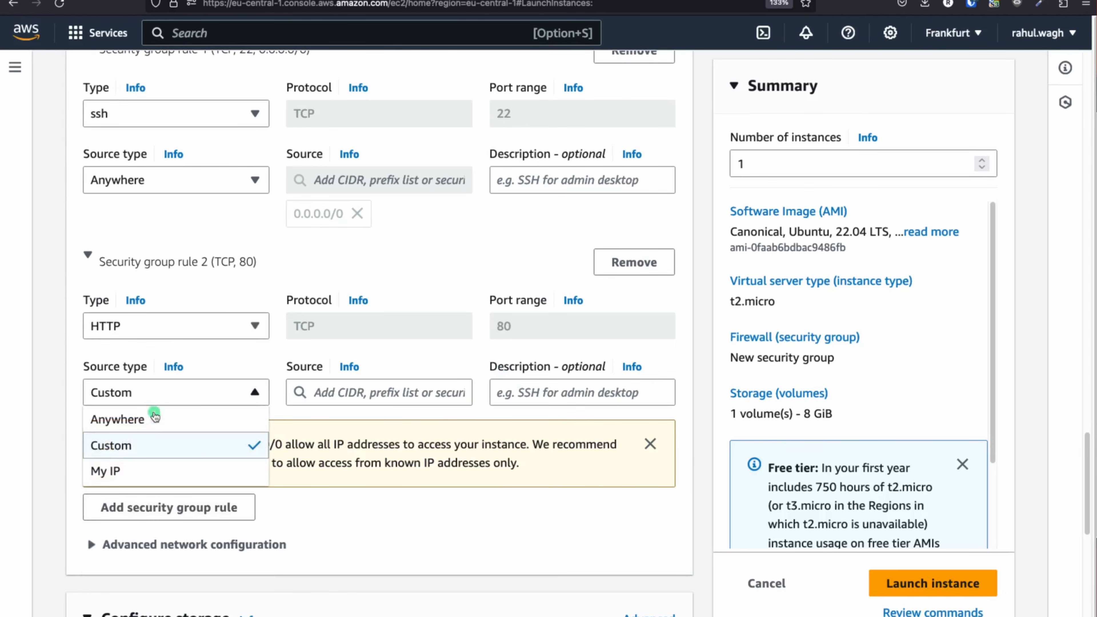
click(147, 418)
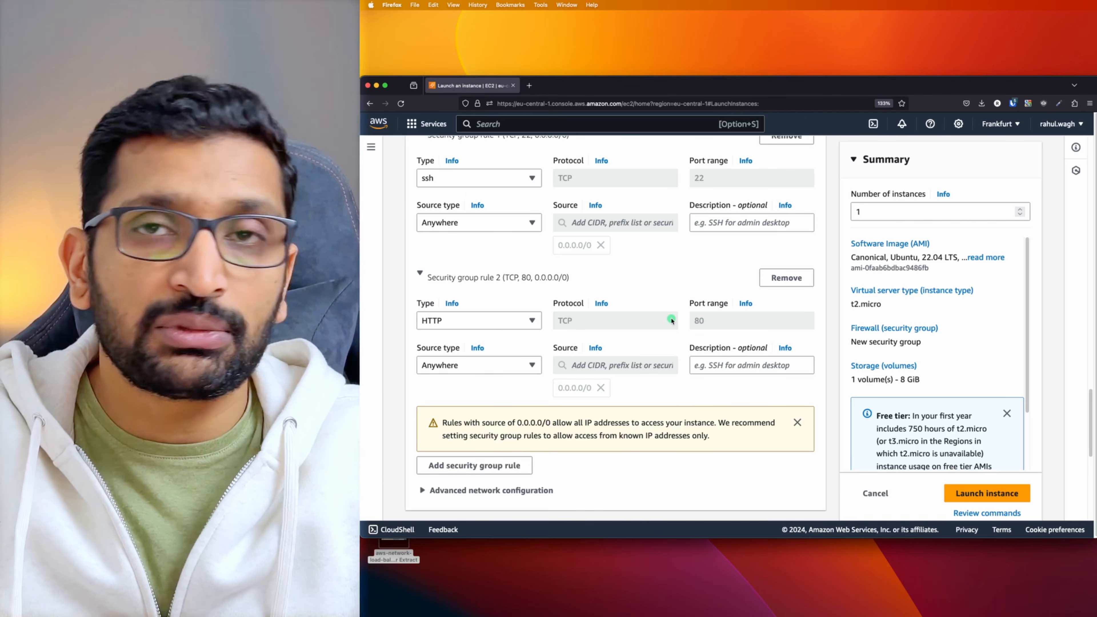
- Enter a bash user data script that updates apt, installs apache2, writes hostname and IP address to /var/www/html/index.html and restarts apache2
scroll(659, 357, down, 1)
scroll(659, 357, down, 5)
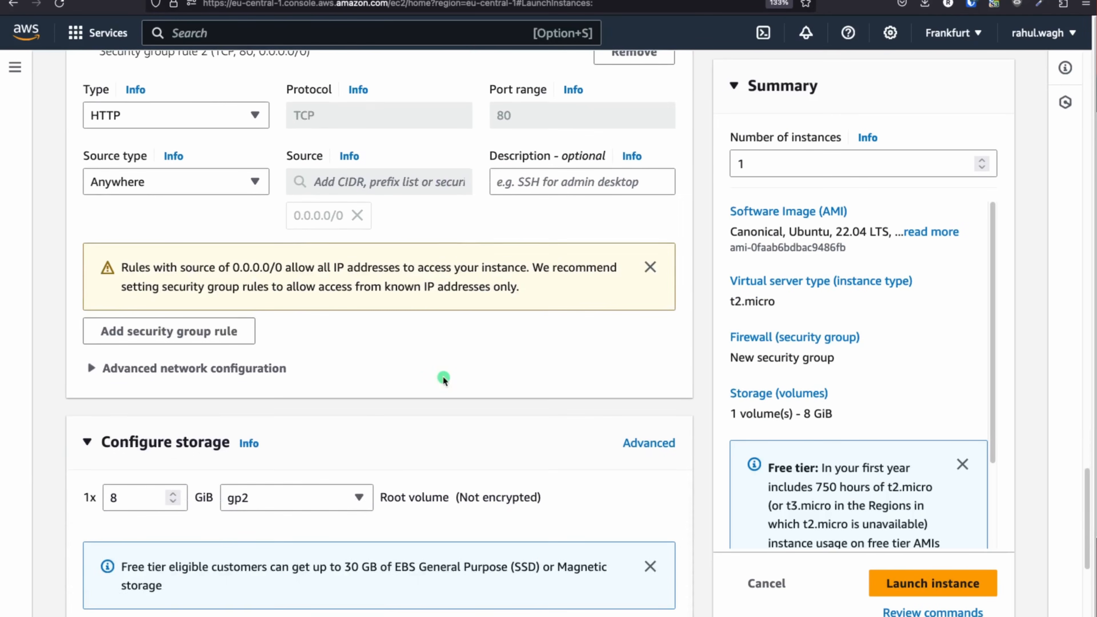
scroll(657, 355, down, 4)
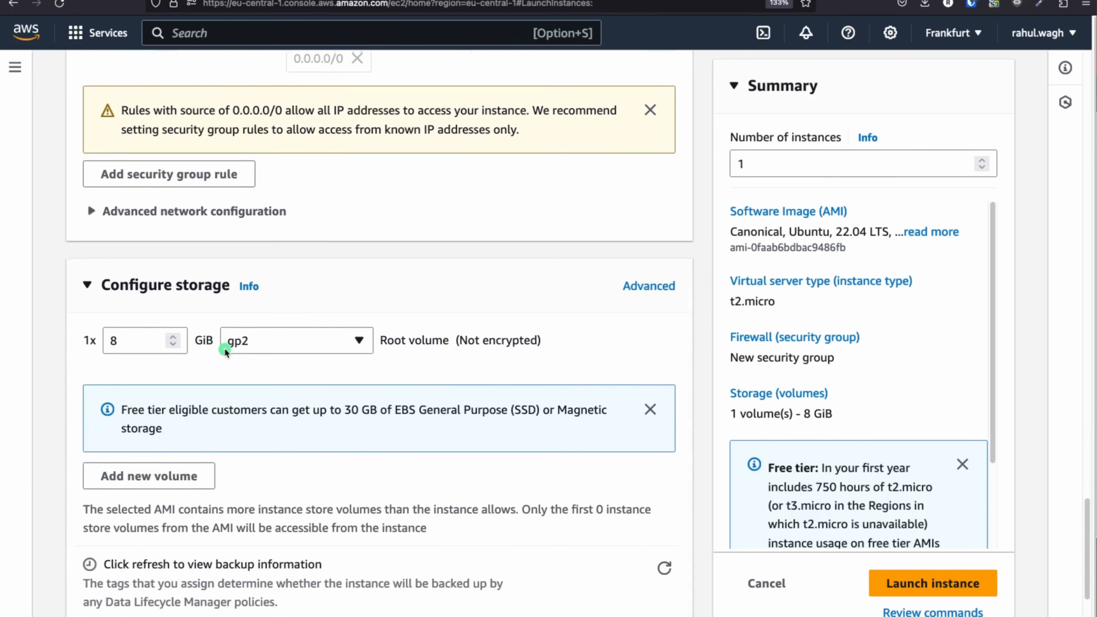
scroll(223, 346, down, 3)
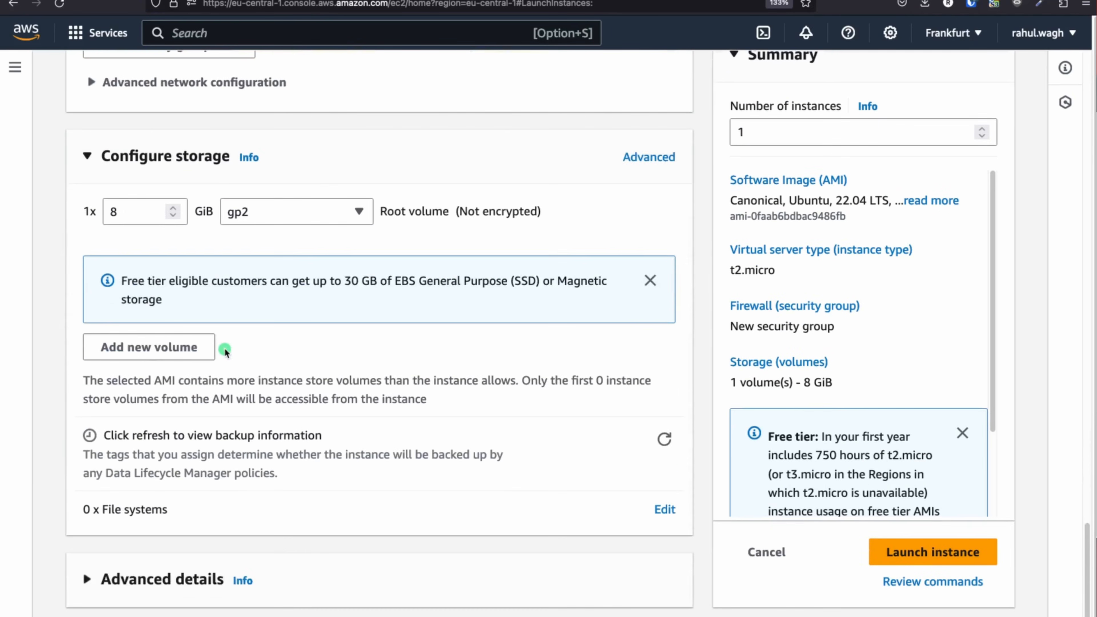
click(150, 577)
scroll(344, 521, down, 15)
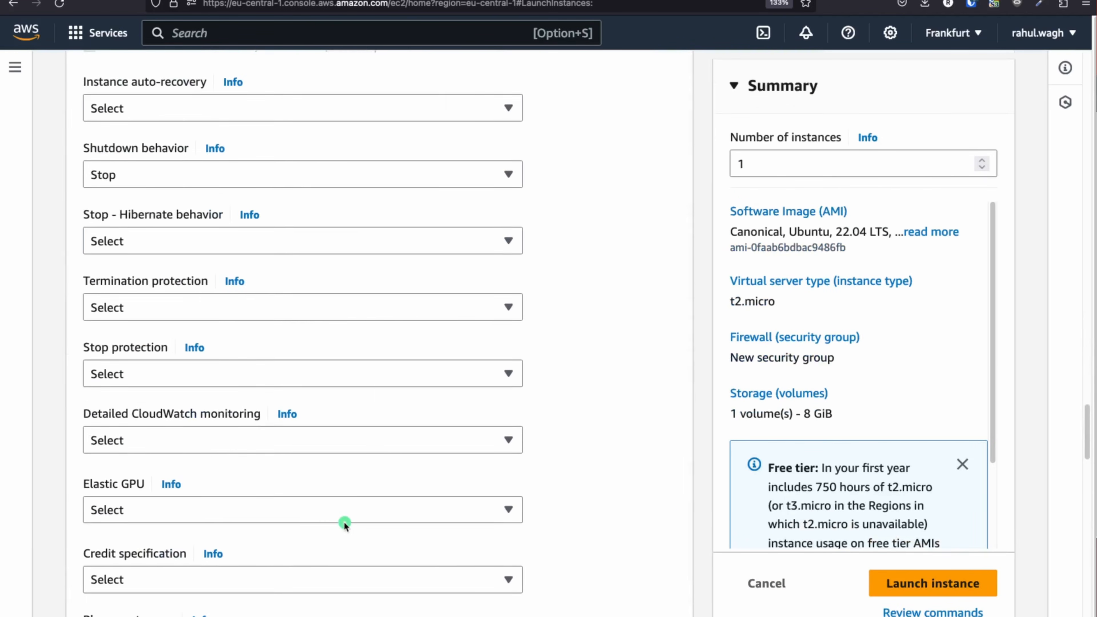
scroll(344, 521, down, 20)
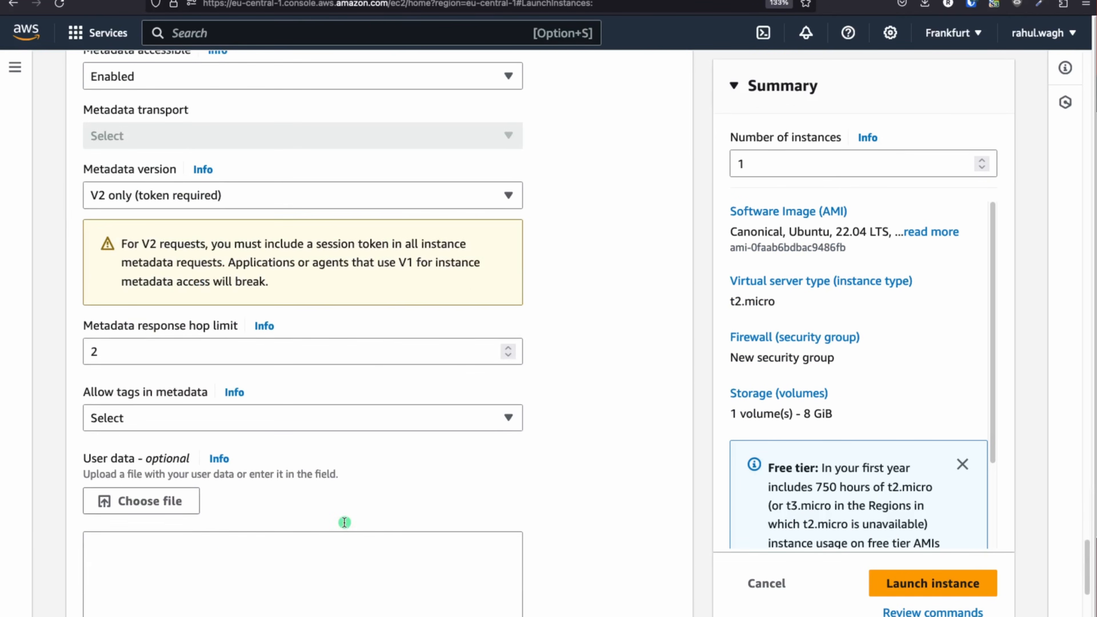
scroll(345, 522, down, 4)
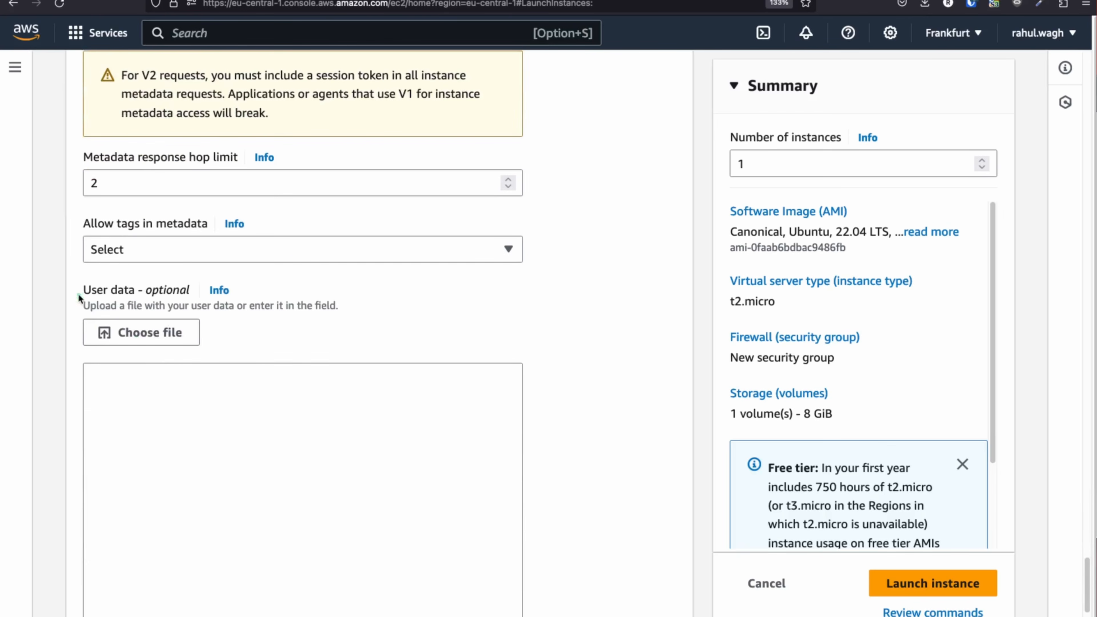
drag(79, 298, 181, 300)
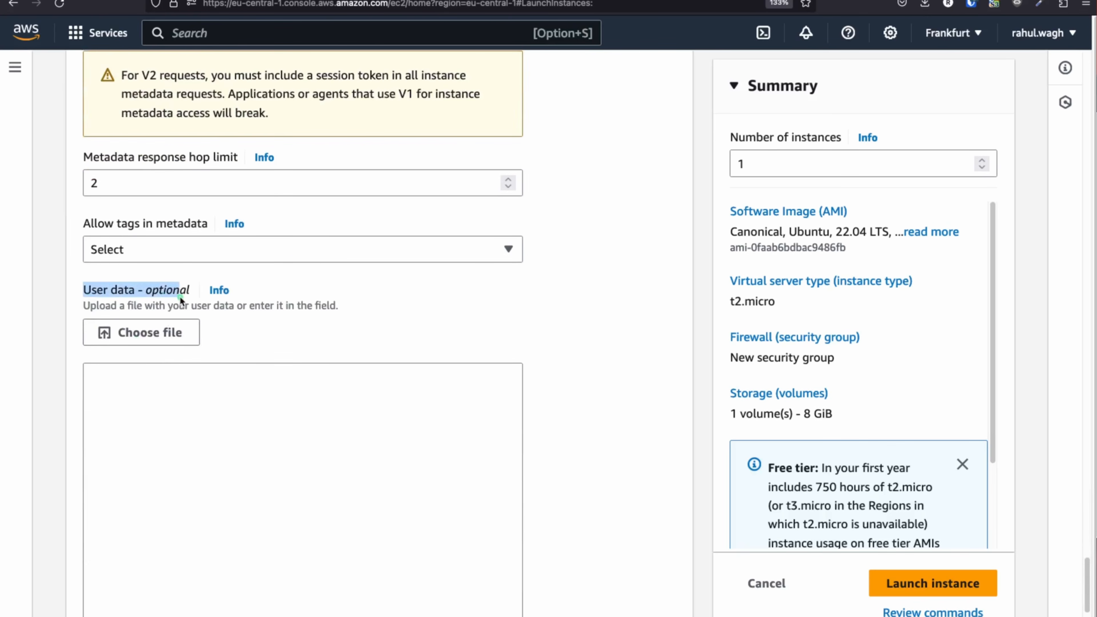
click(251, 441)
scroll(251, 441, down, 1)
scroll(251, 440, down, 2)
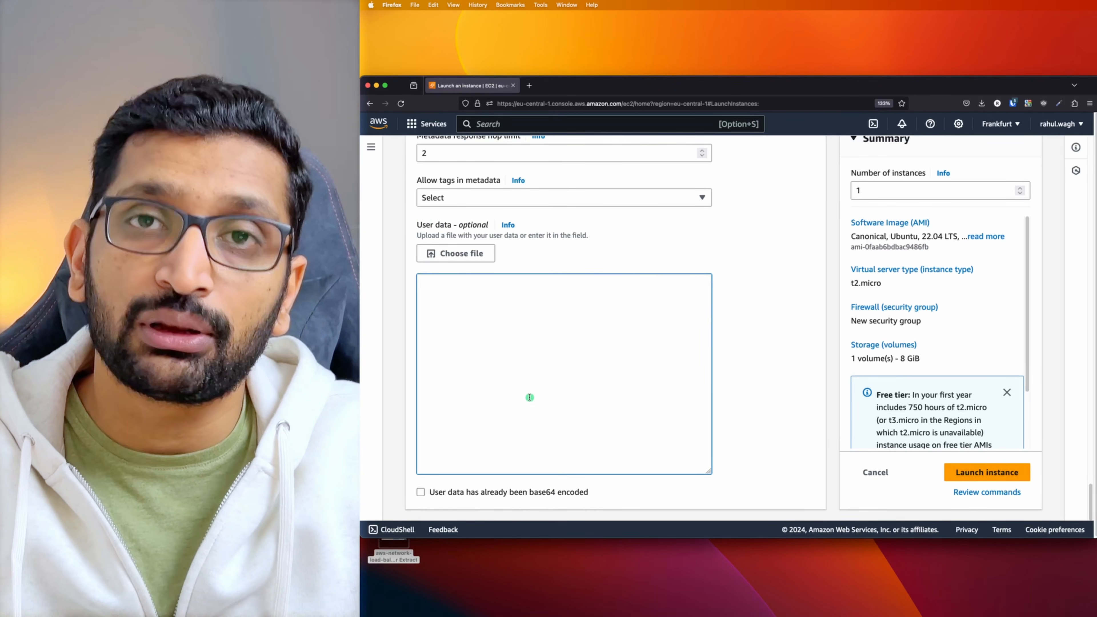
text(#!/bin/bash yes | sudo apt update yes | sudo apt install apache2 echo "<h1>Server Details</h1><p><strong>Hostname:</strong> $(hostname)</p><p><strong>IP Address:</strong> $(hostname -I | cut -d" " -f1)</p>" > /var/www/html/index.html sudo systemctl restart apache2)
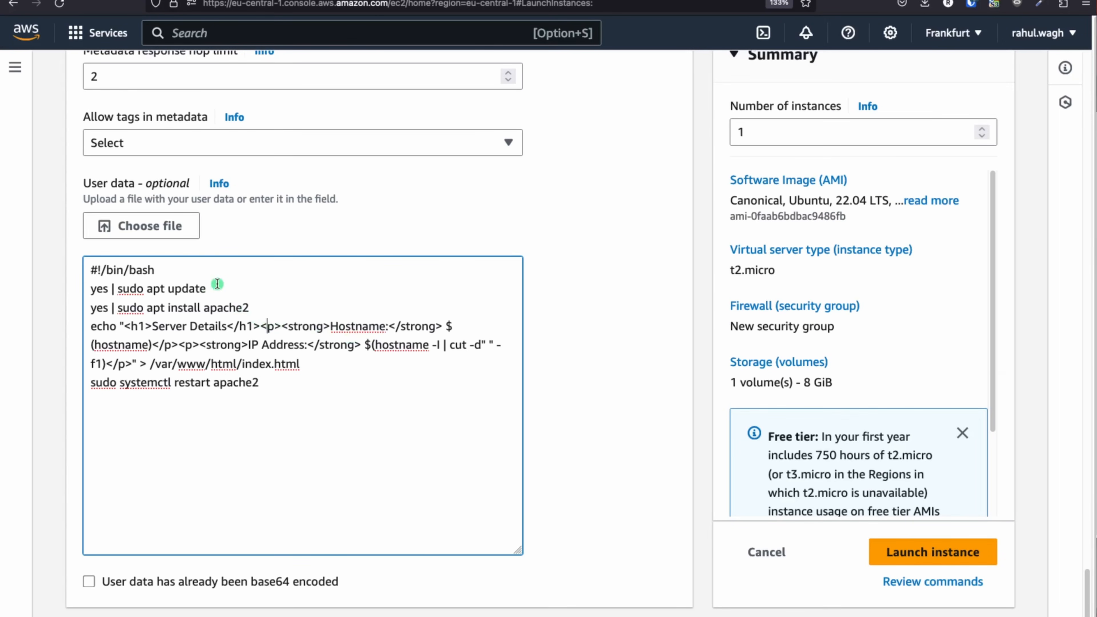
- Review the update, index page and apache2 restart lines of the user data script, and launch the instance
drag(212, 289, 79, 280)
drag(306, 365, 102, 331)
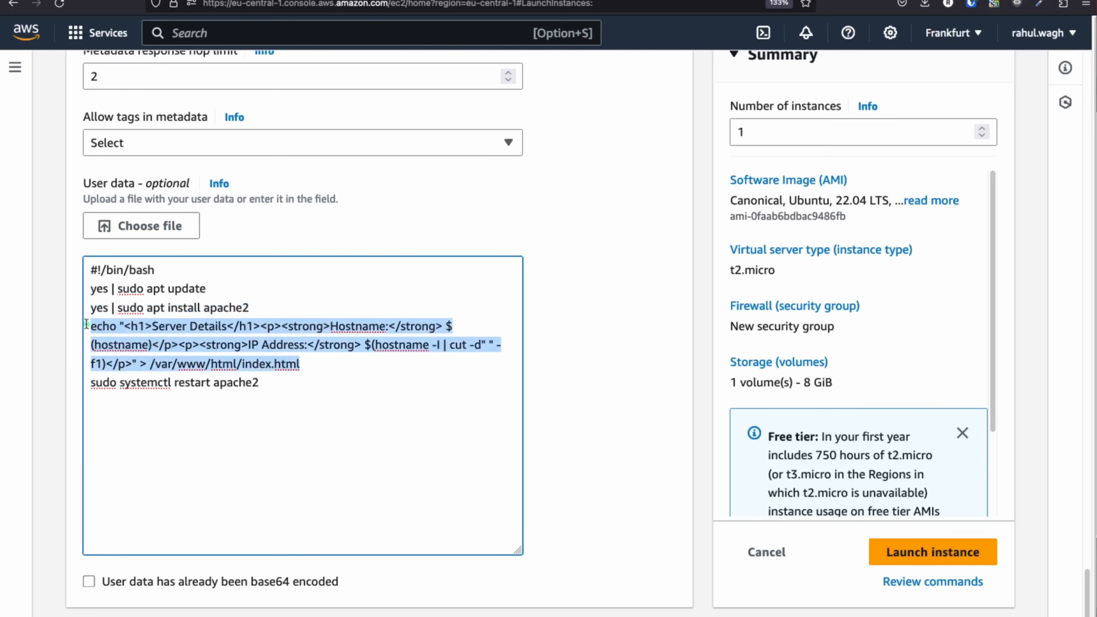
click(274, 386)
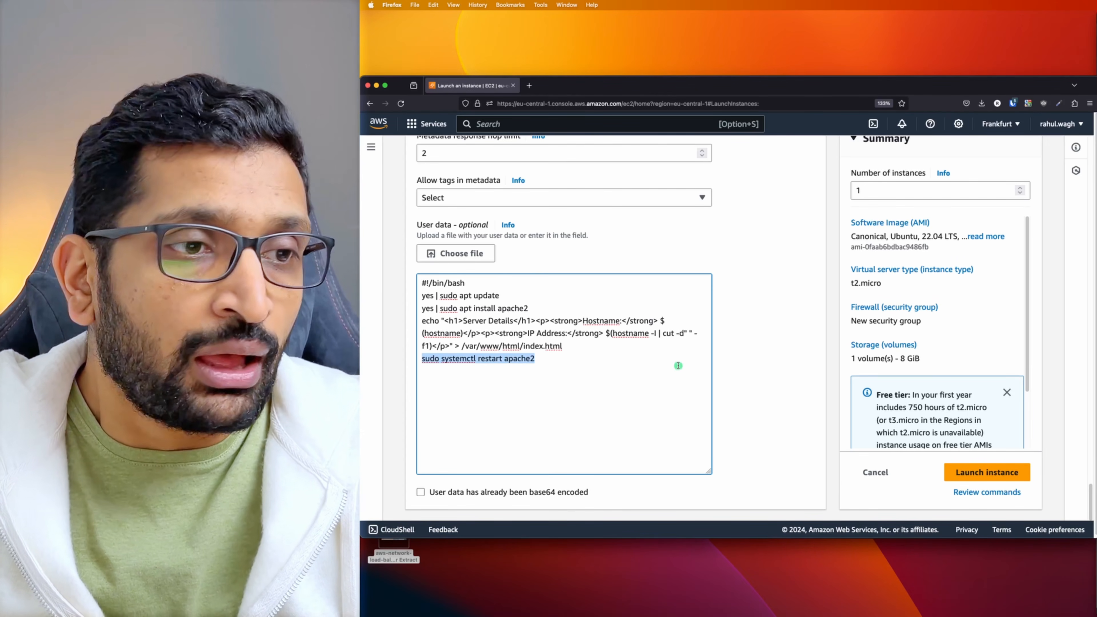
click(423, 225)
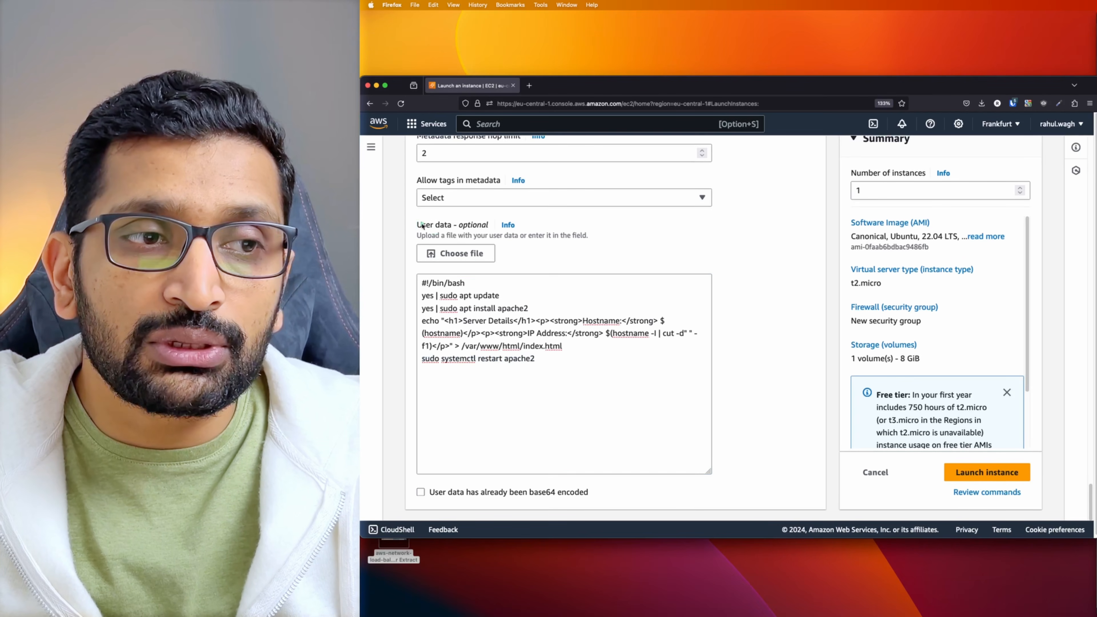
drag(422, 225, 492, 228)
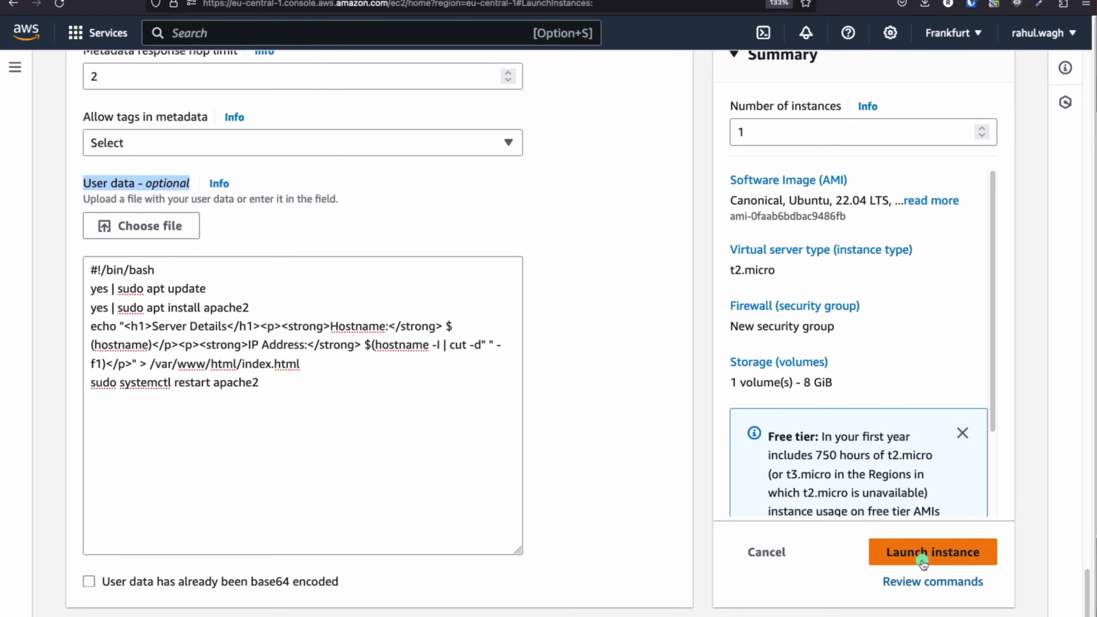
click(923, 561)
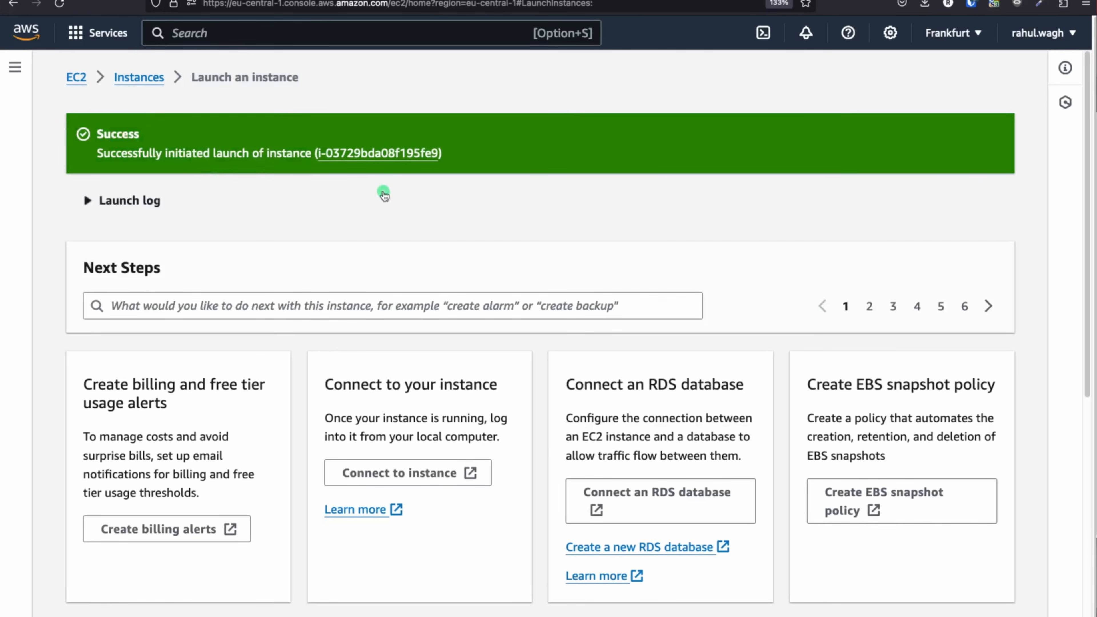
- Go to the instances list and check the state of the newly launched demo-nlb-ec2-1 against the older entries
click(146, 82)
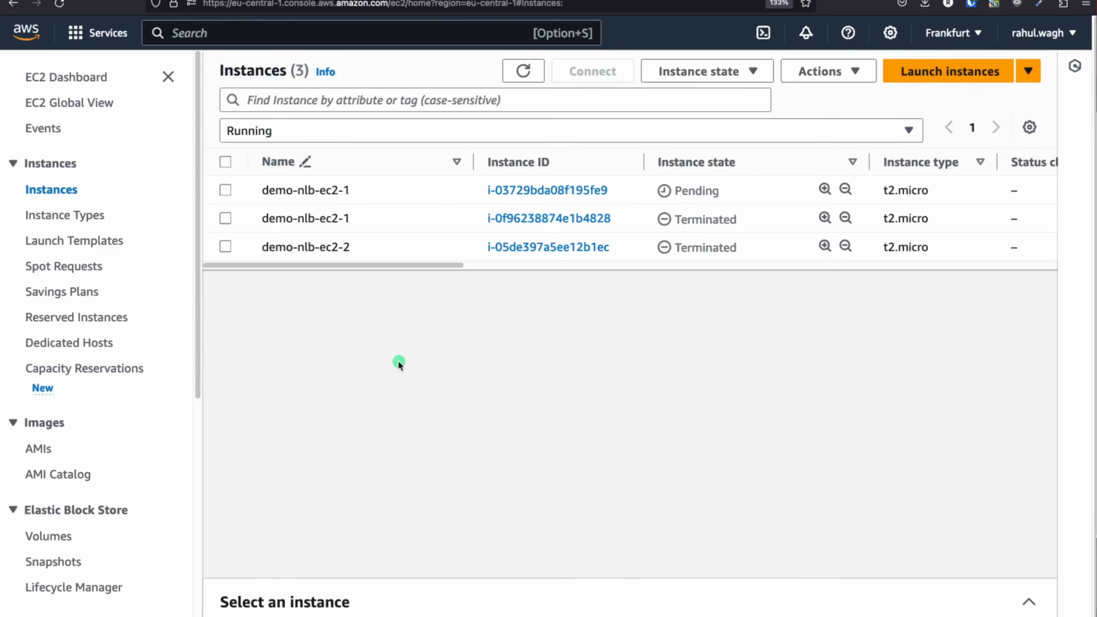
drag(728, 192, 750, 252)
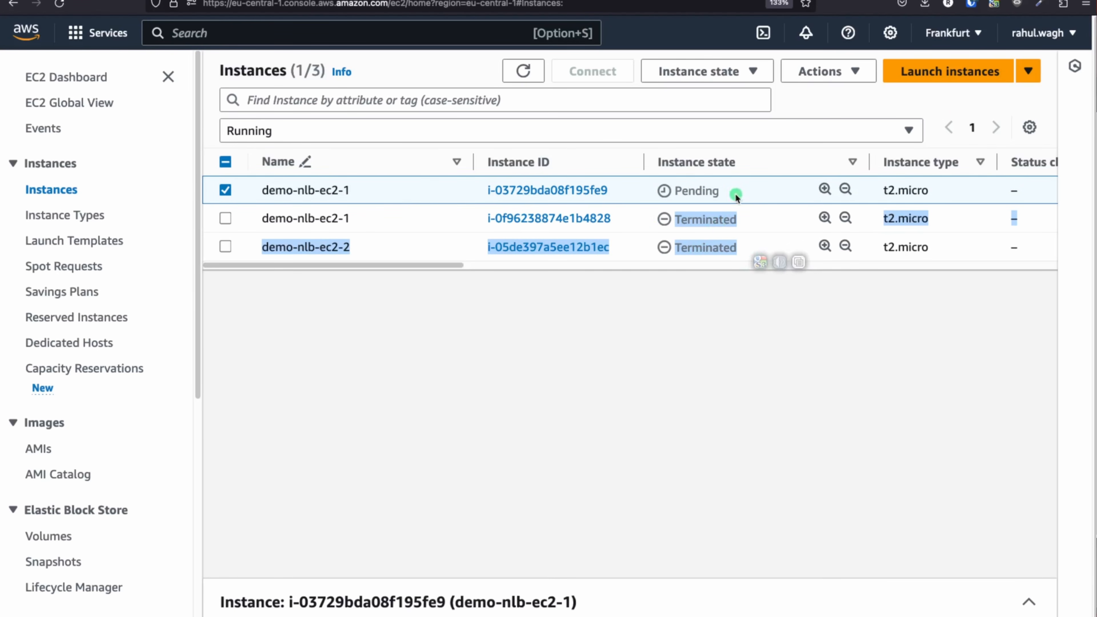
drag(736, 192, 644, 191)
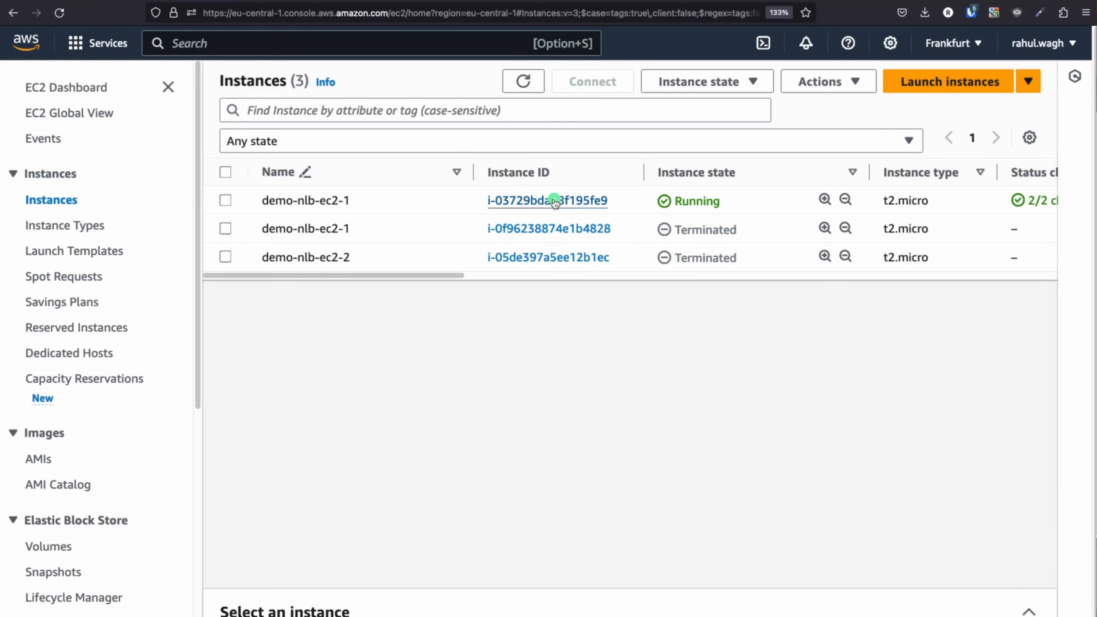
- Copy the public IPv4 address from the running demo-nlb-ec2-1 instance's details and load it in a new browser tab to check the server page
click(556, 201)
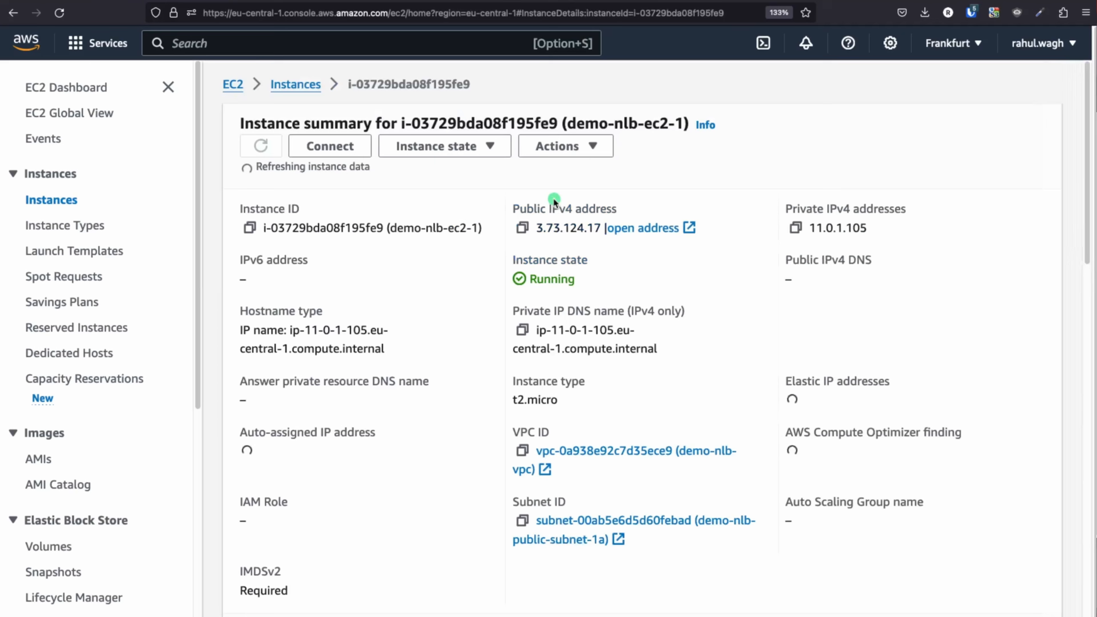
click(513, 223)
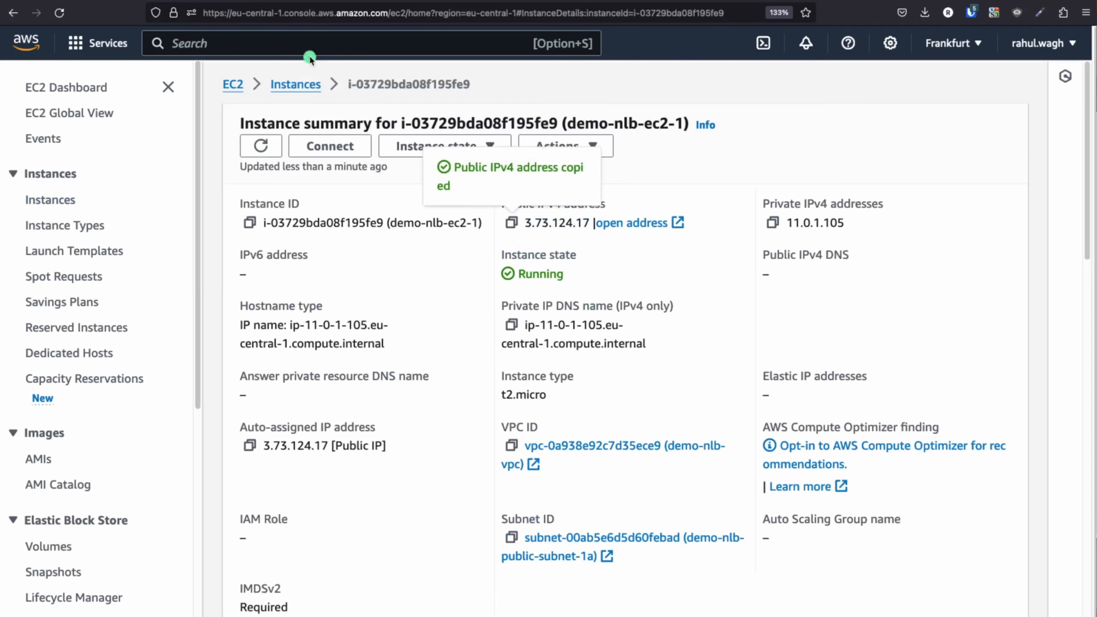
key(super+t)
key(super+v)
click(271, 35)
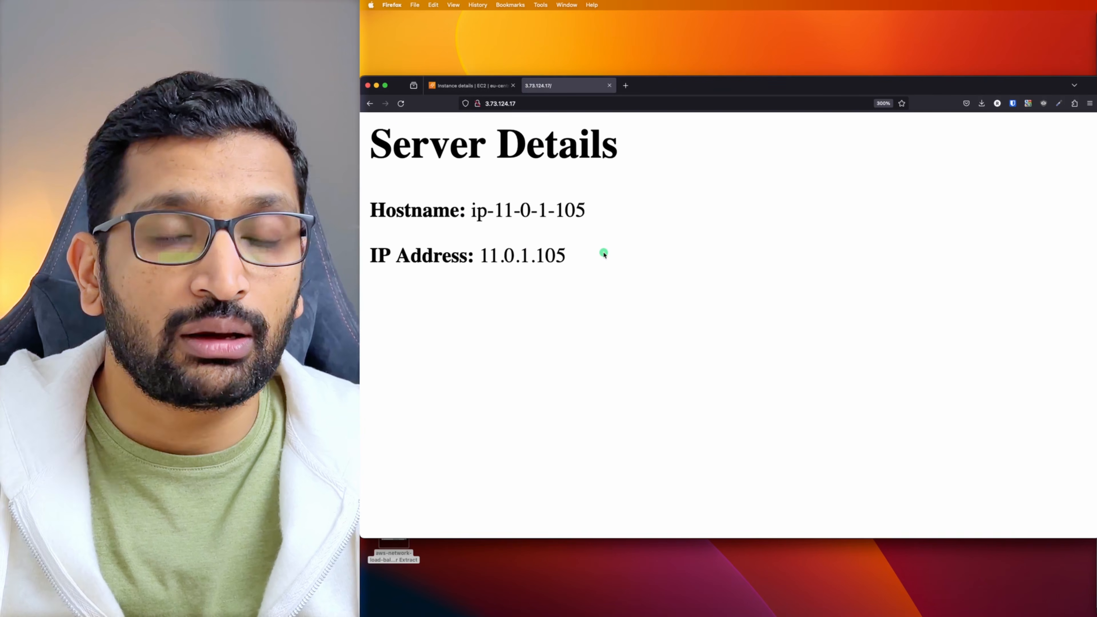
drag(582, 256, 368, 191)
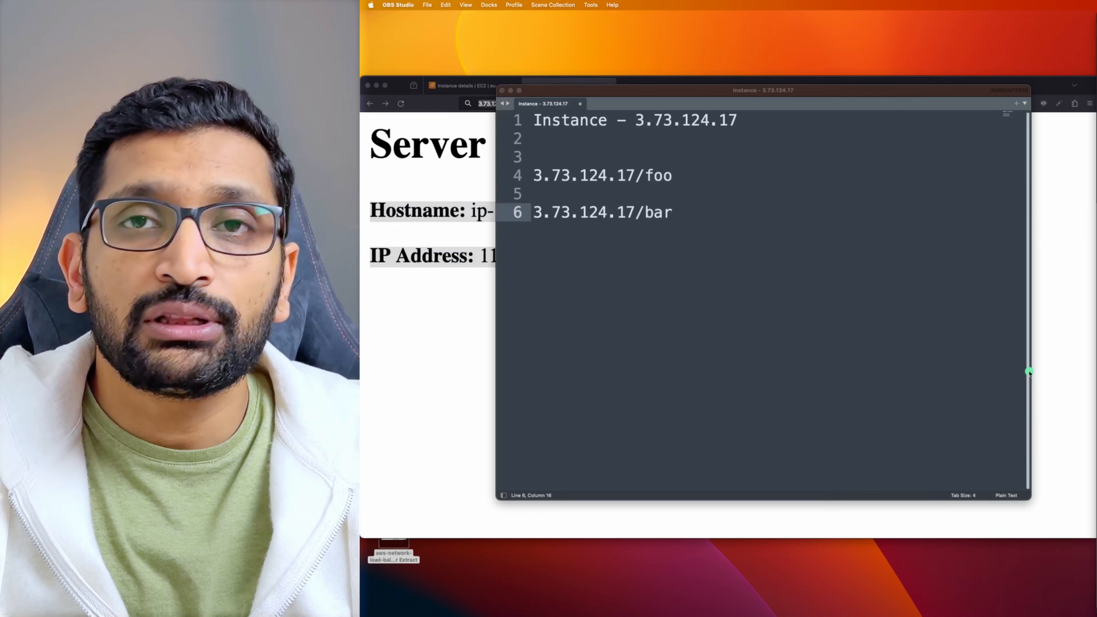
- Switch to Sublime Text and go through the noted instance address and its /foo and /bar URLs
click(717, 215)
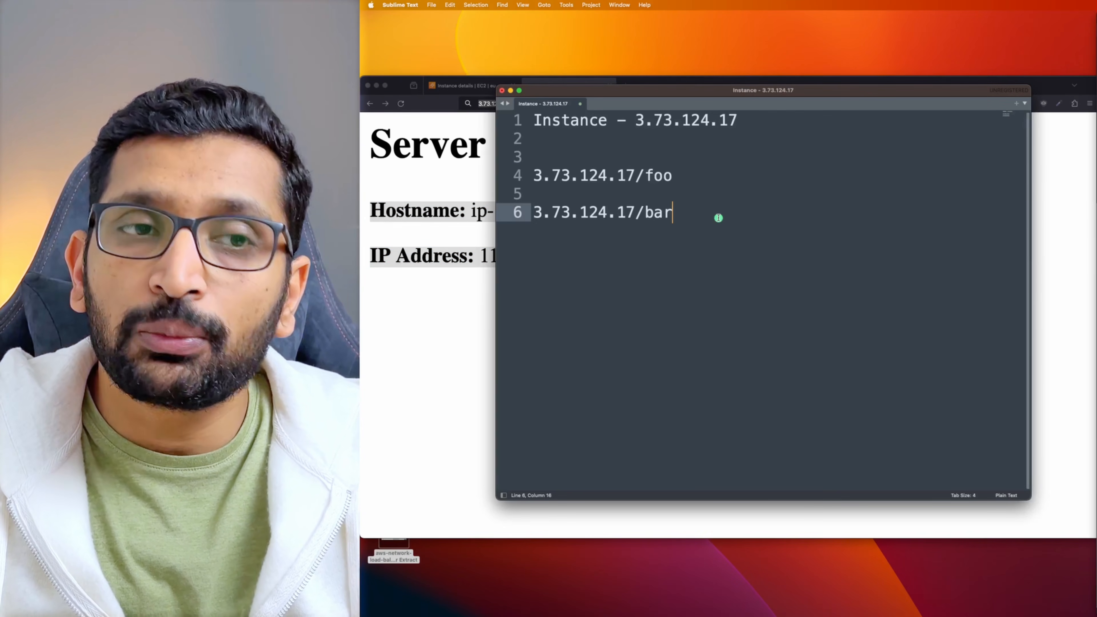
drag(748, 115, 527, 103)
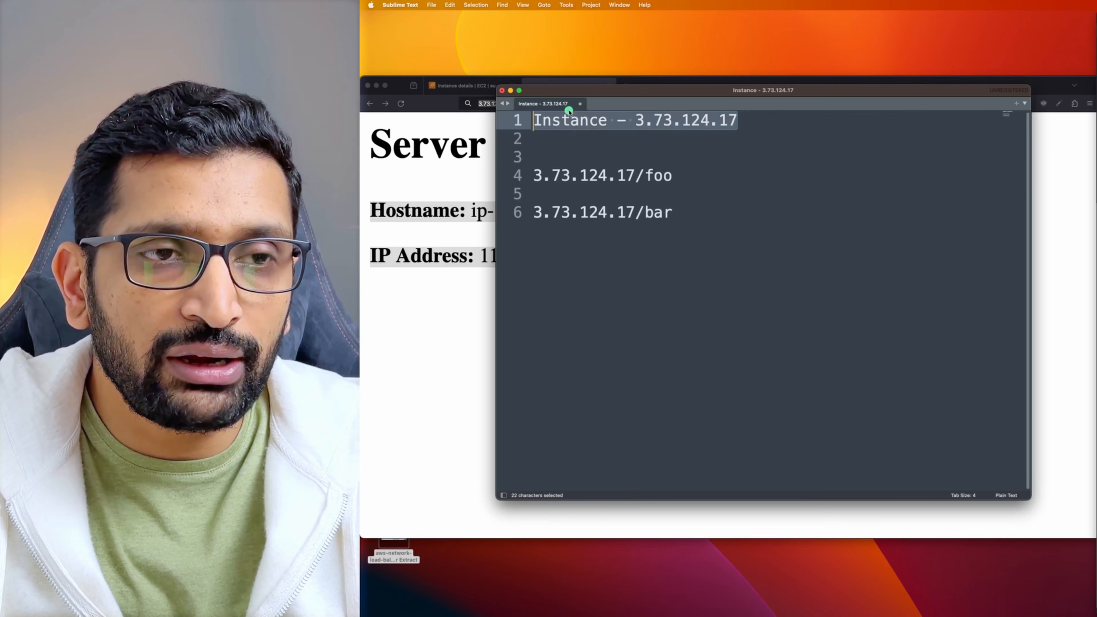
drag(656, 91, 603, 121)
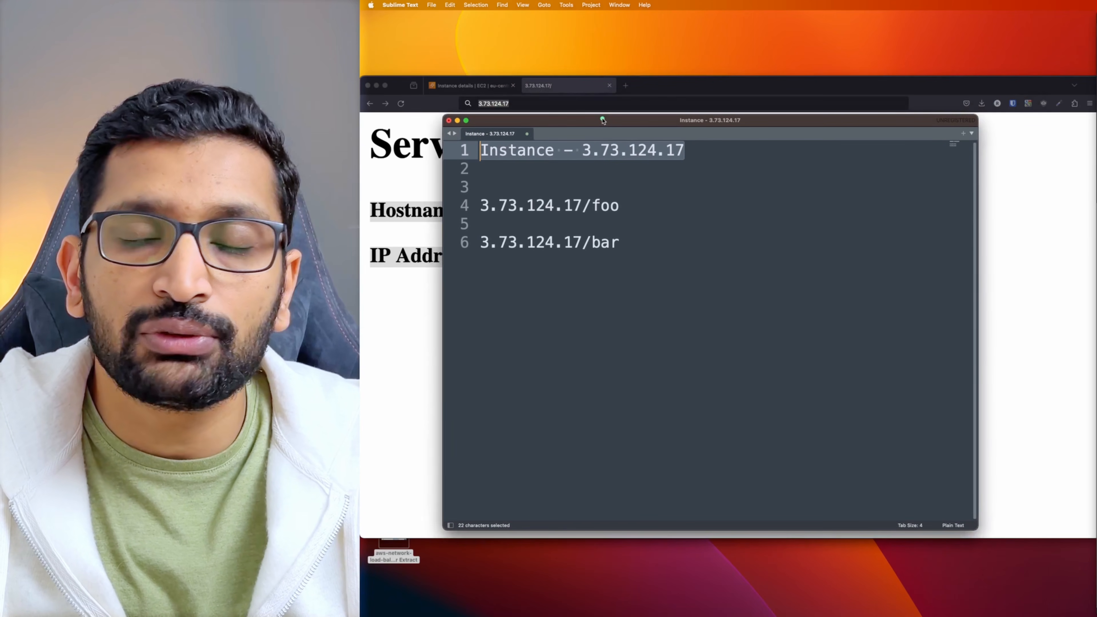
click(648, 212)
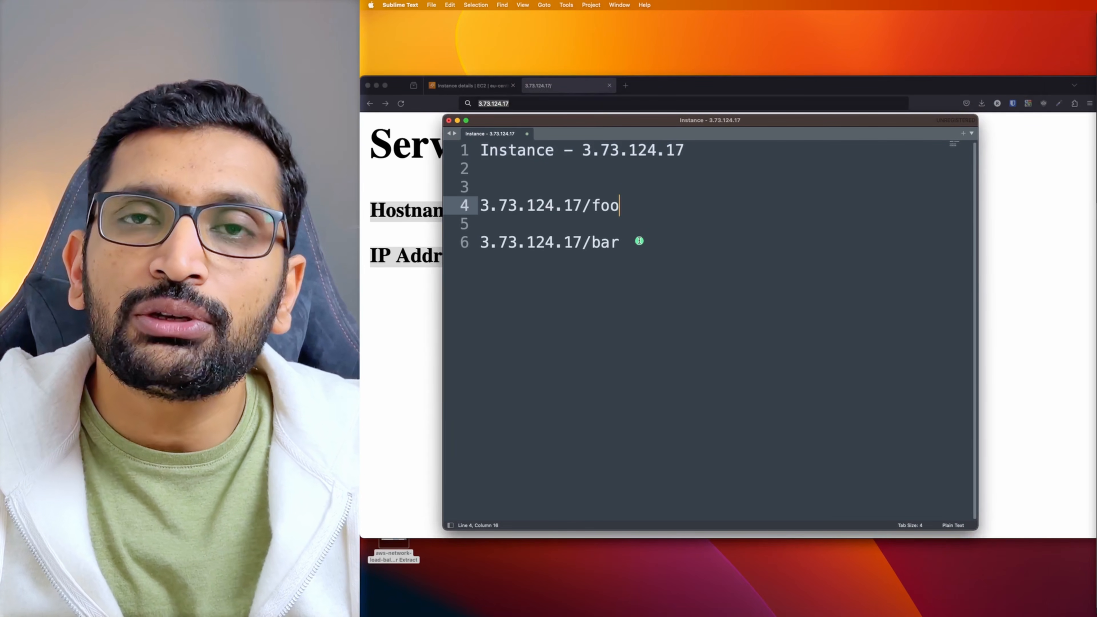
drag(625, 201, 480, 203)
drag(631, 247, 474, 236)
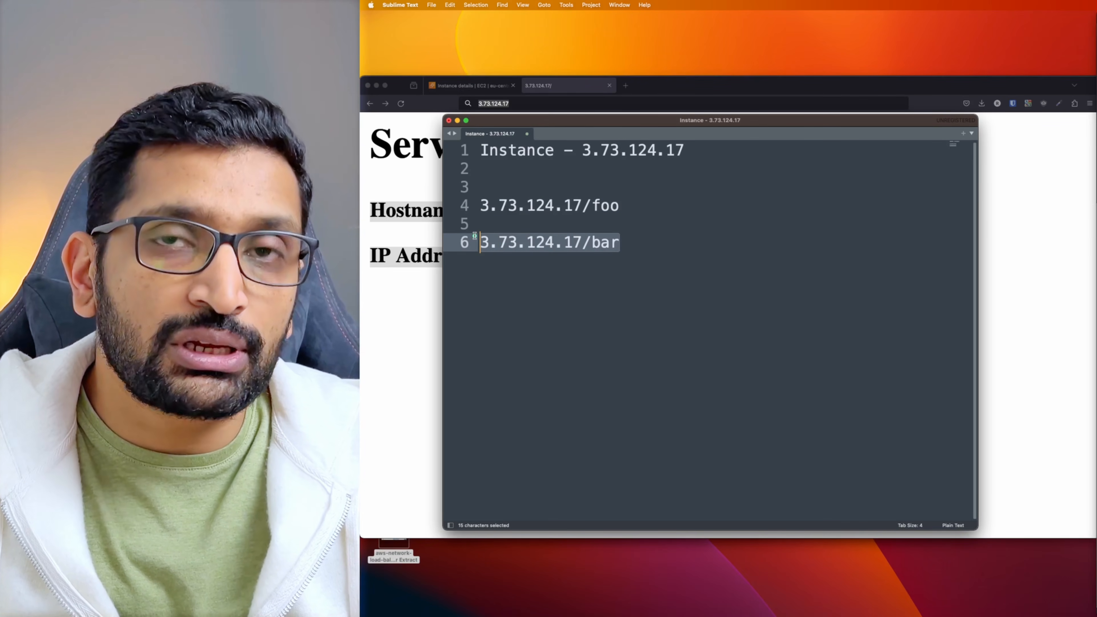
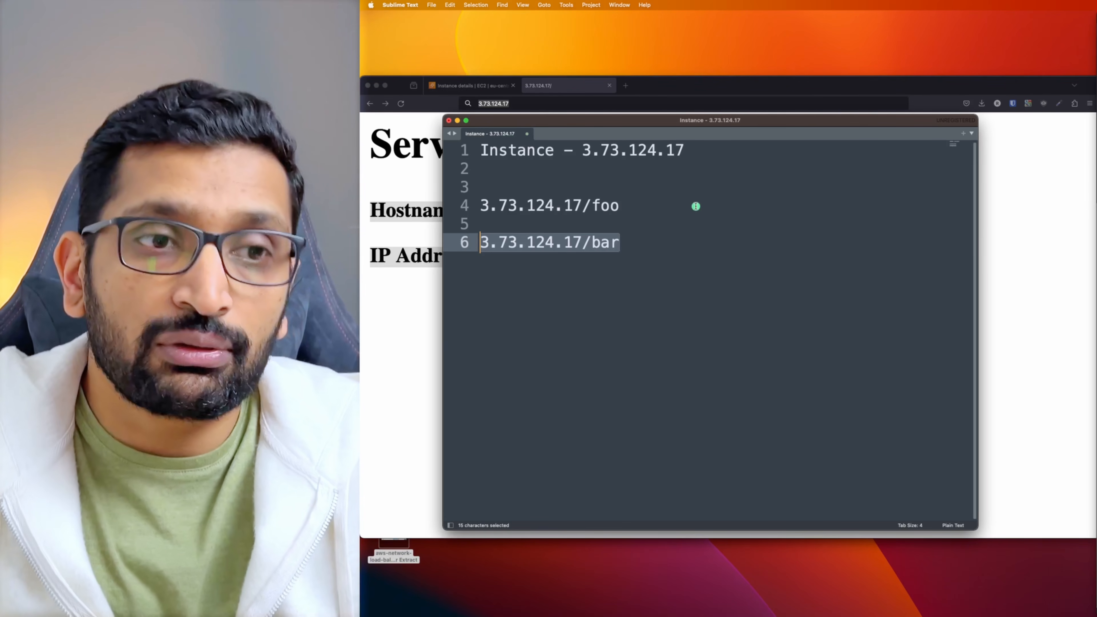
drag(696, 206, 482, 204)
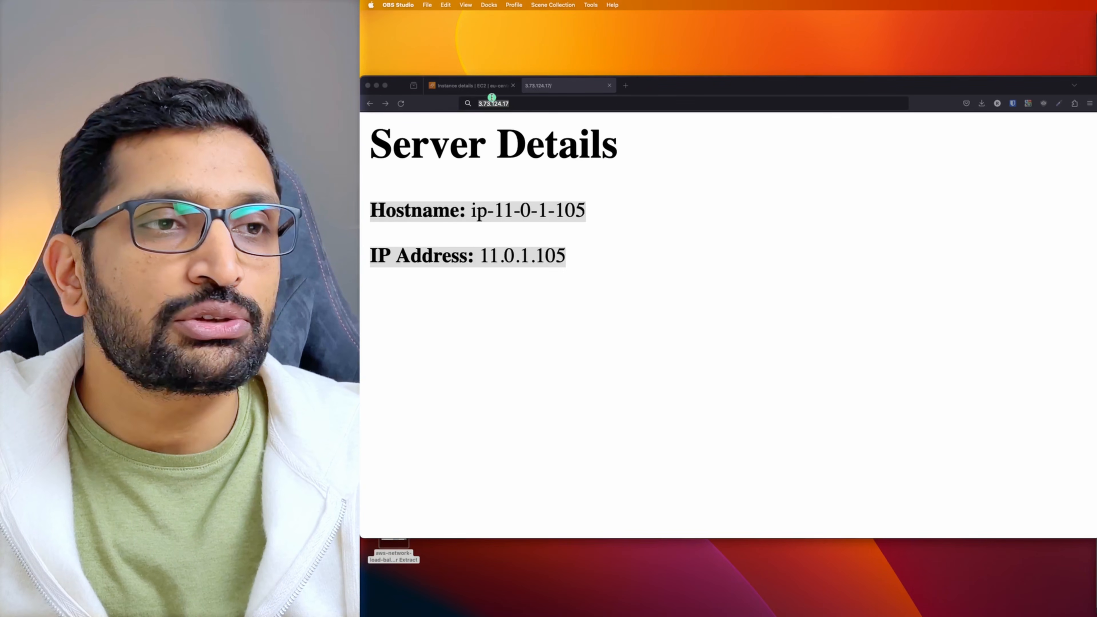
- Return to Firefox and open the SSH client connection instructions for demo-nlb-ec2-1, noting the key file named in the chmod command
click(473, 85)
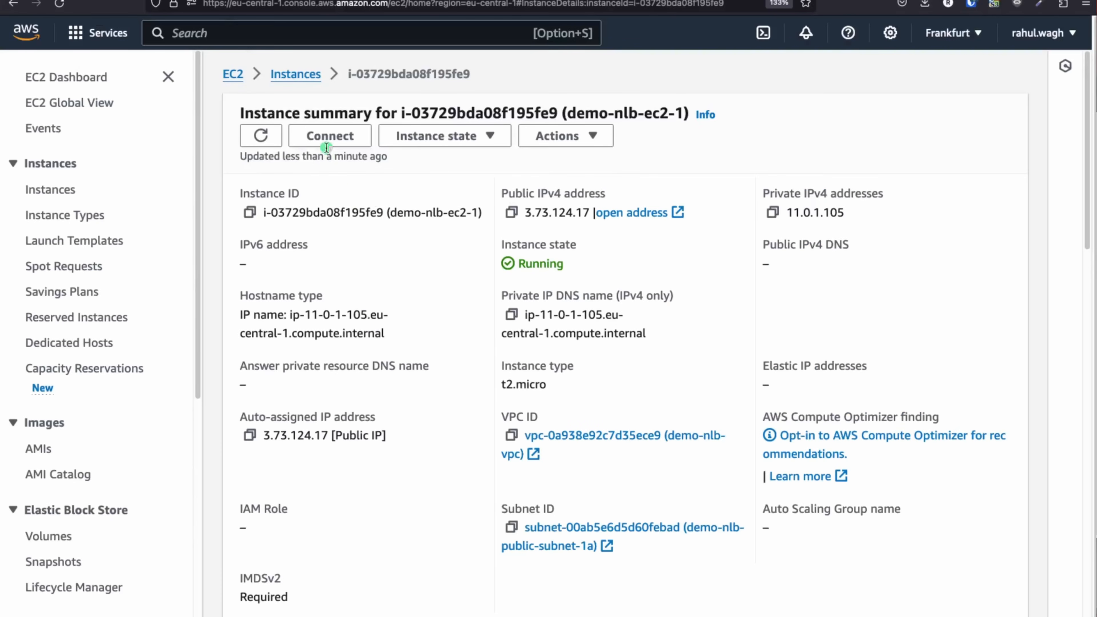
click(321, 137)
scroll(475, 333, down, 1)
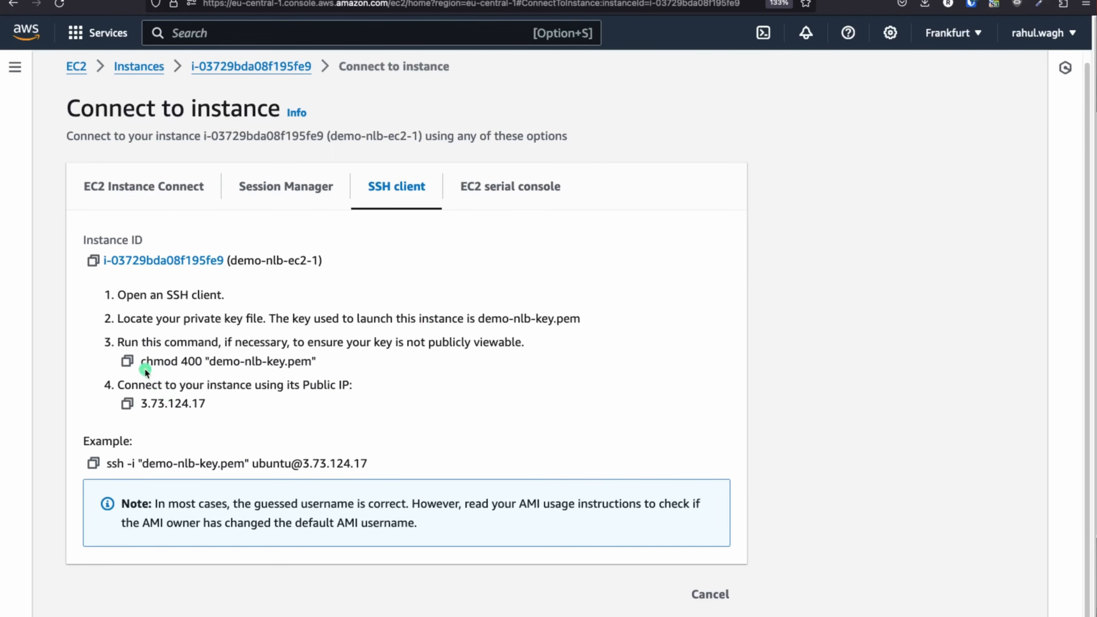
drag(213, 361, 326, 365)
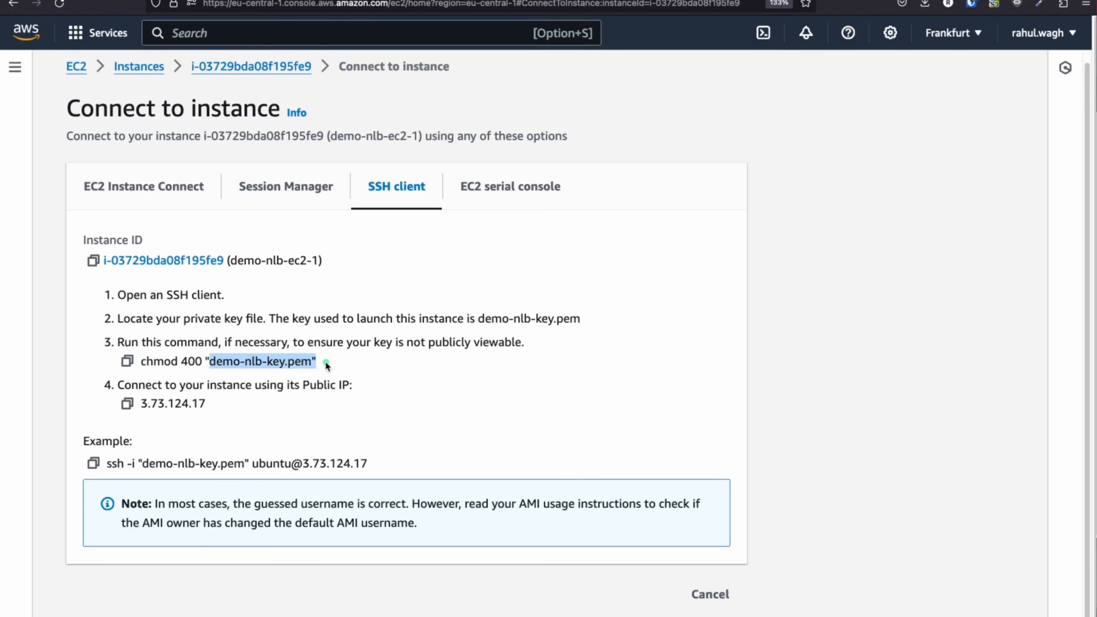
- Check the browser downloads for demo-nlb-key.pem and copy the command chmod 400 "demo-nlb-key.pem"
click(924, 4)
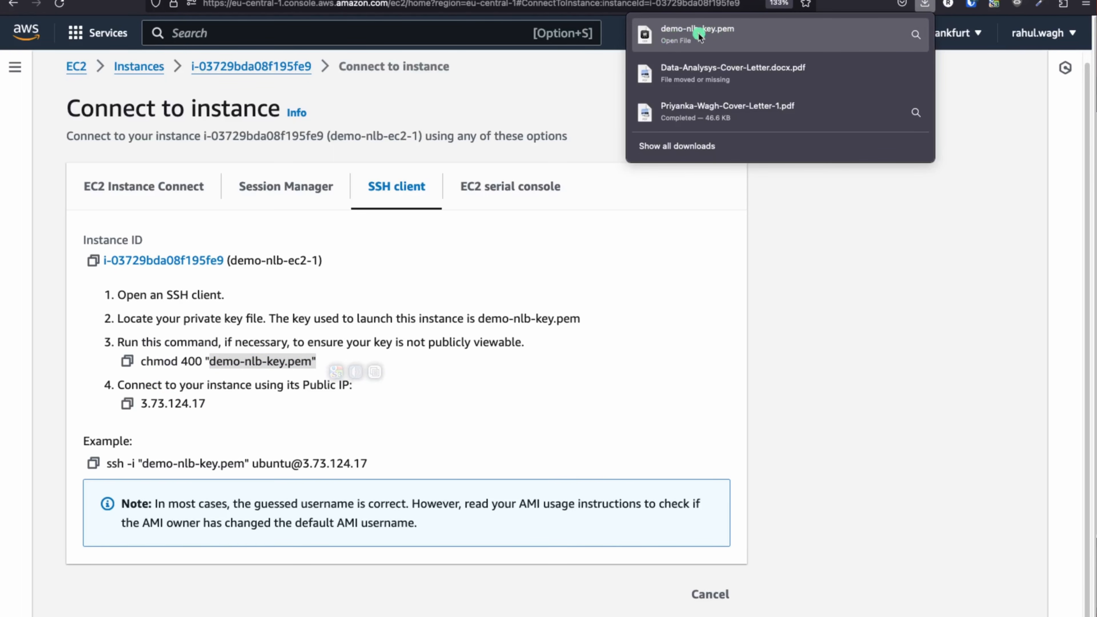
click(160, 430)
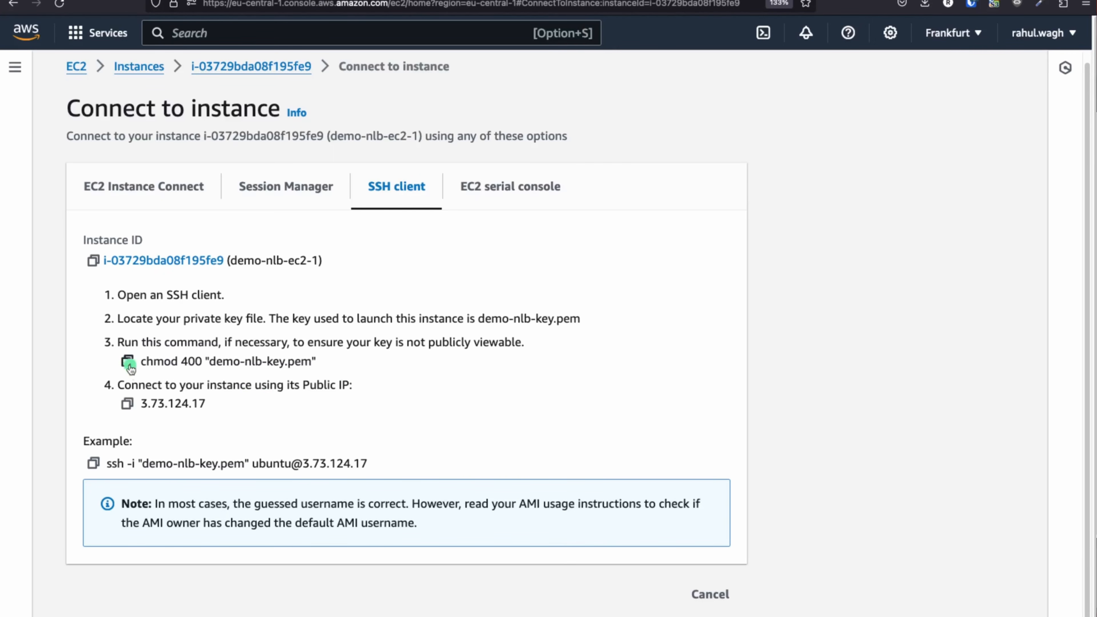
drag(140, 361, 224, 359)
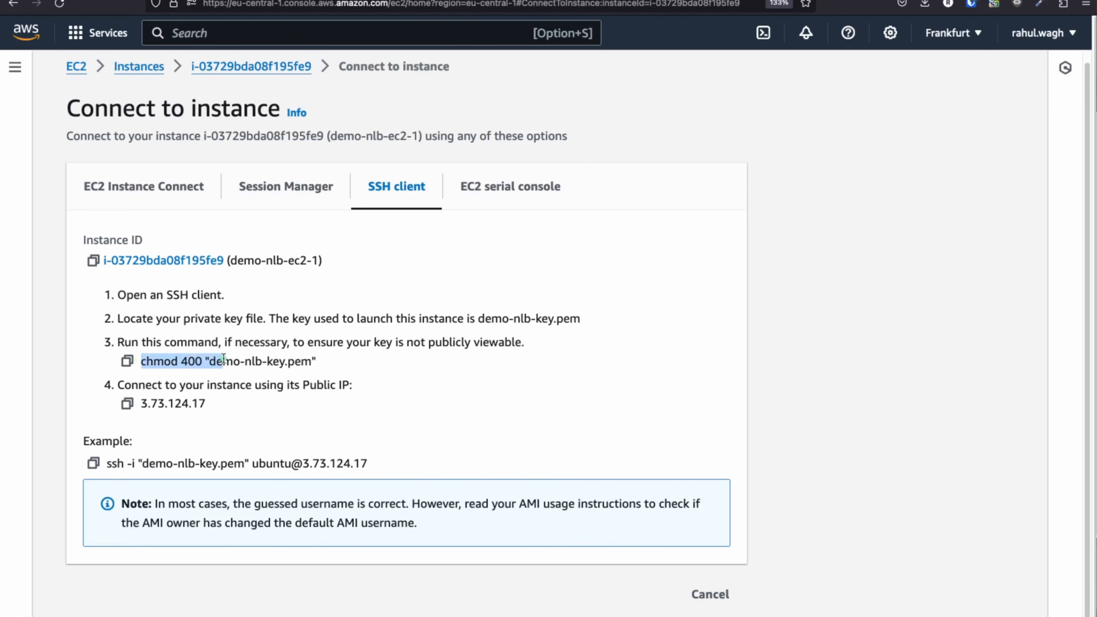
click(127, 361)
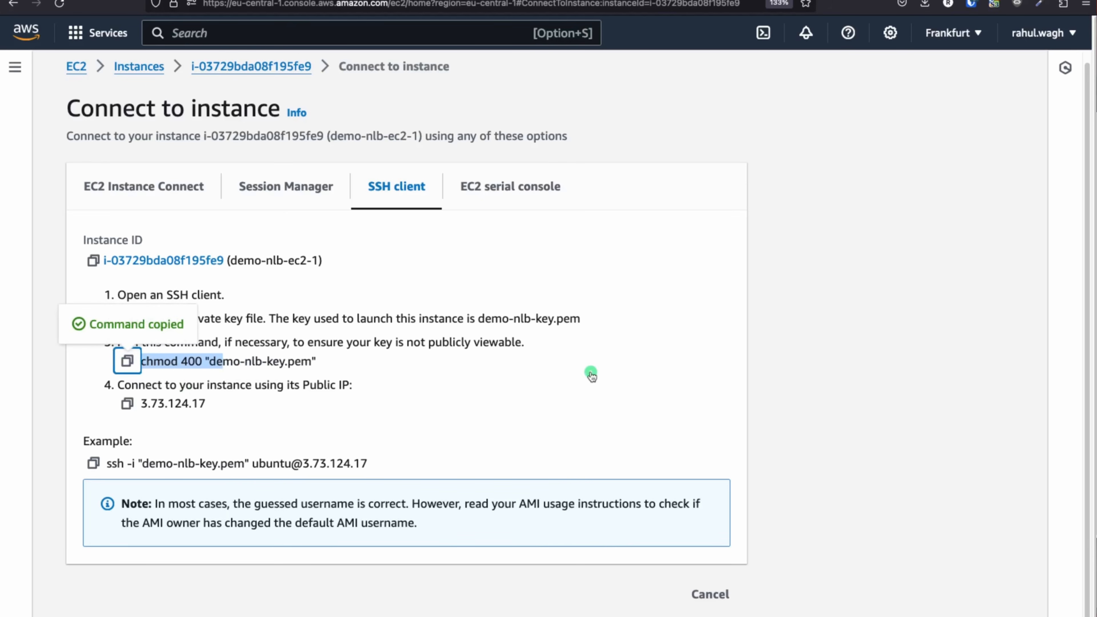
- Switch to iTerm2, fit its window within the screen, and clear the old session output from the Downloads shell
key(super+Tab)
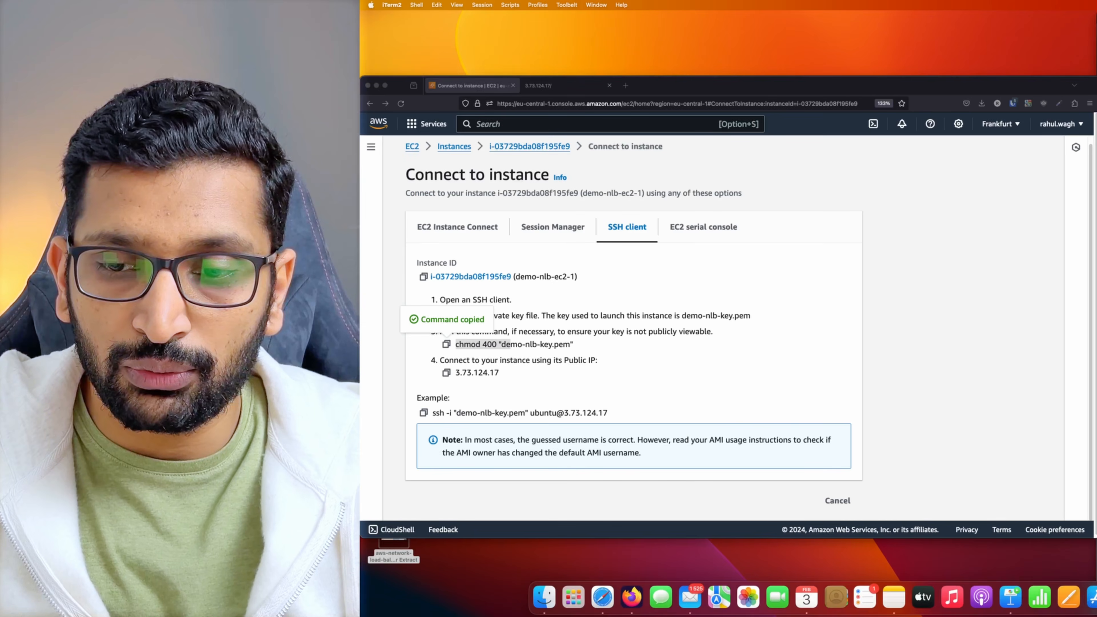
key(super+Tab)
drag(1012, 37, 945, 121)
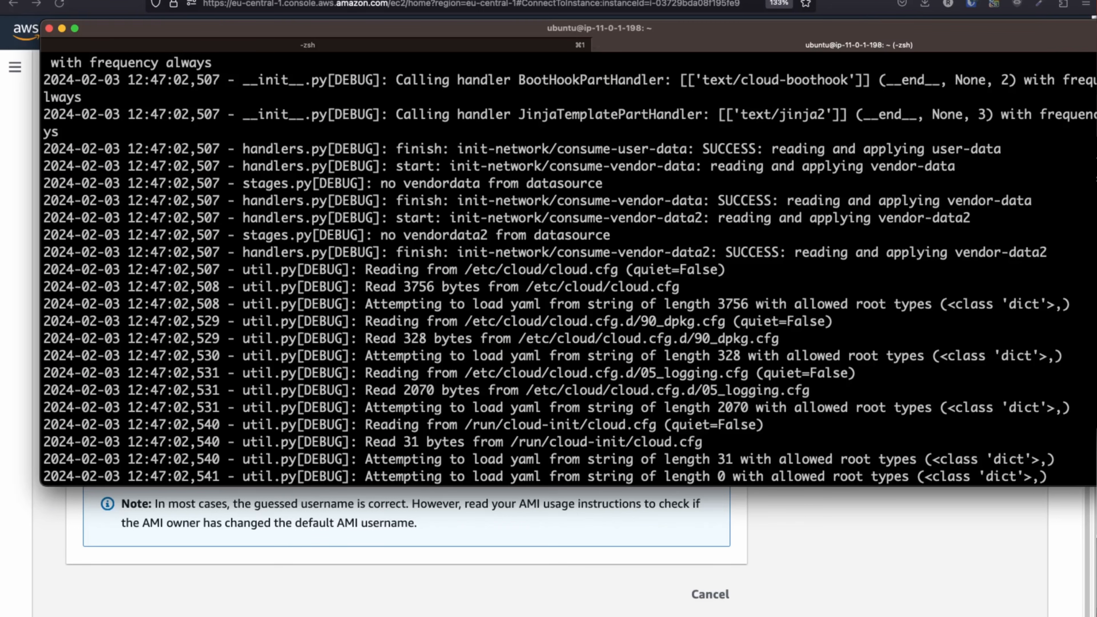
drag(1096, 176, 1061, 177)
key(Return)
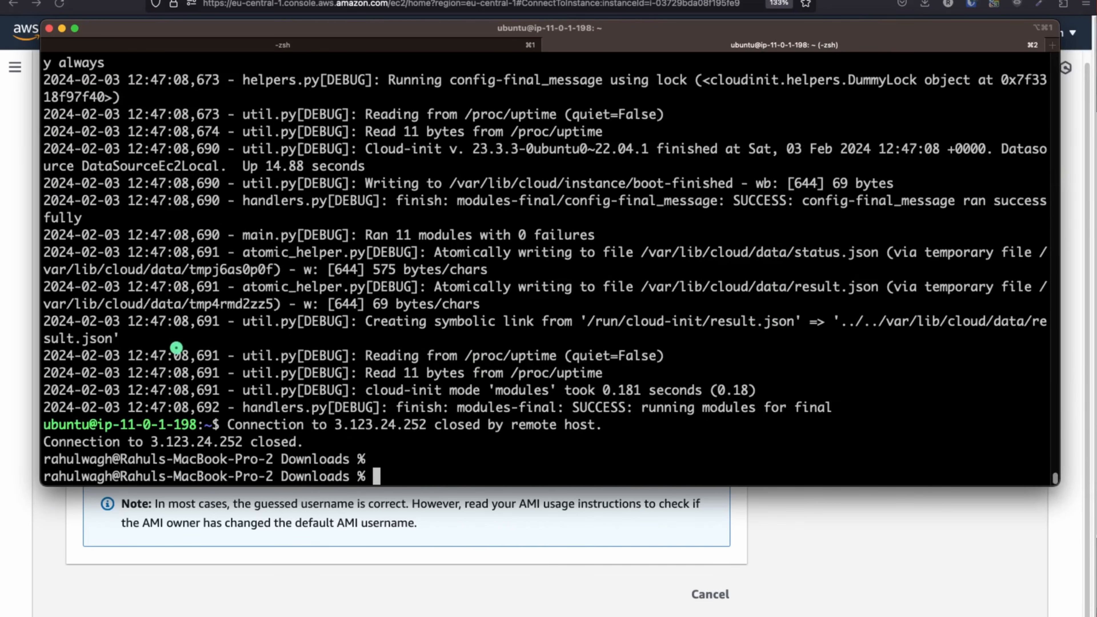
key(Return)
key(Return)
text(clear)
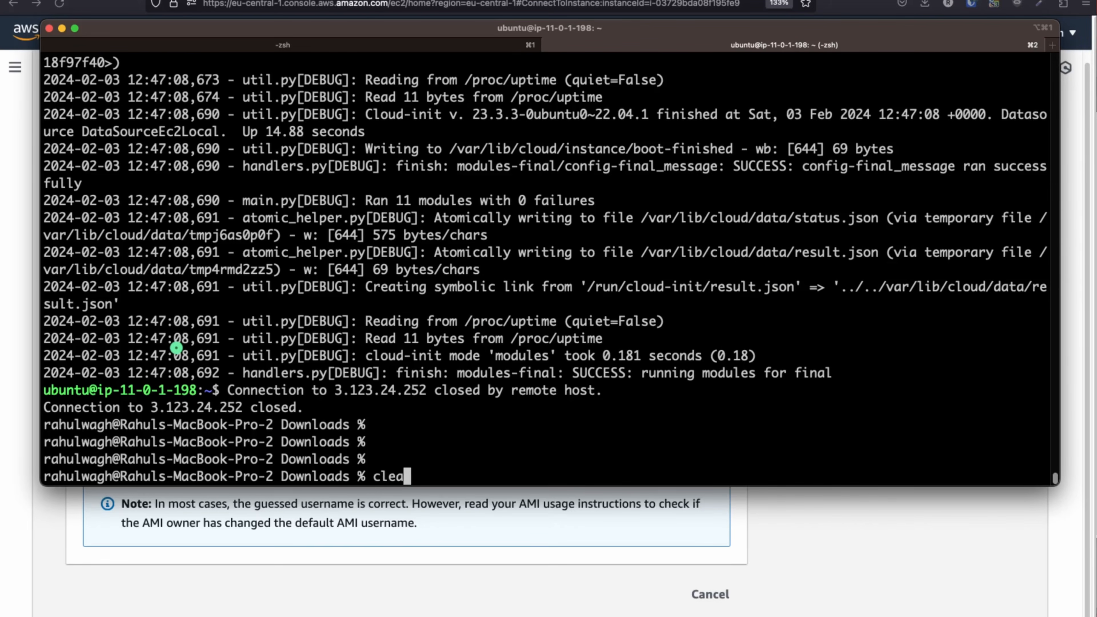
key(Return)
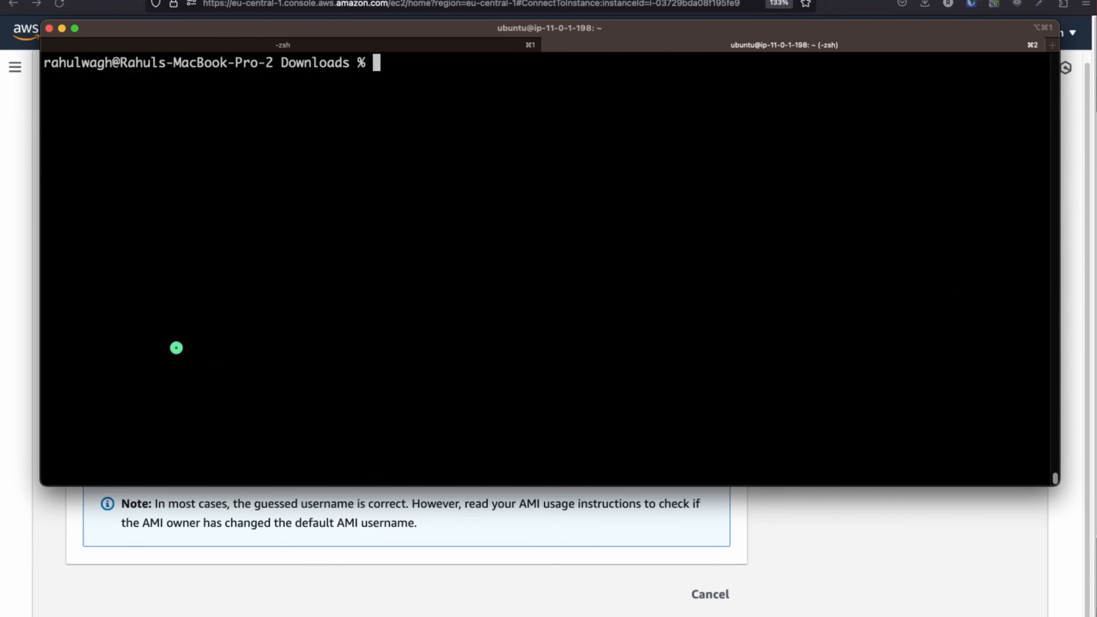
- List the Downloads folder's files filtered with grep demo and locate the key file in the output
text(ls | demo)
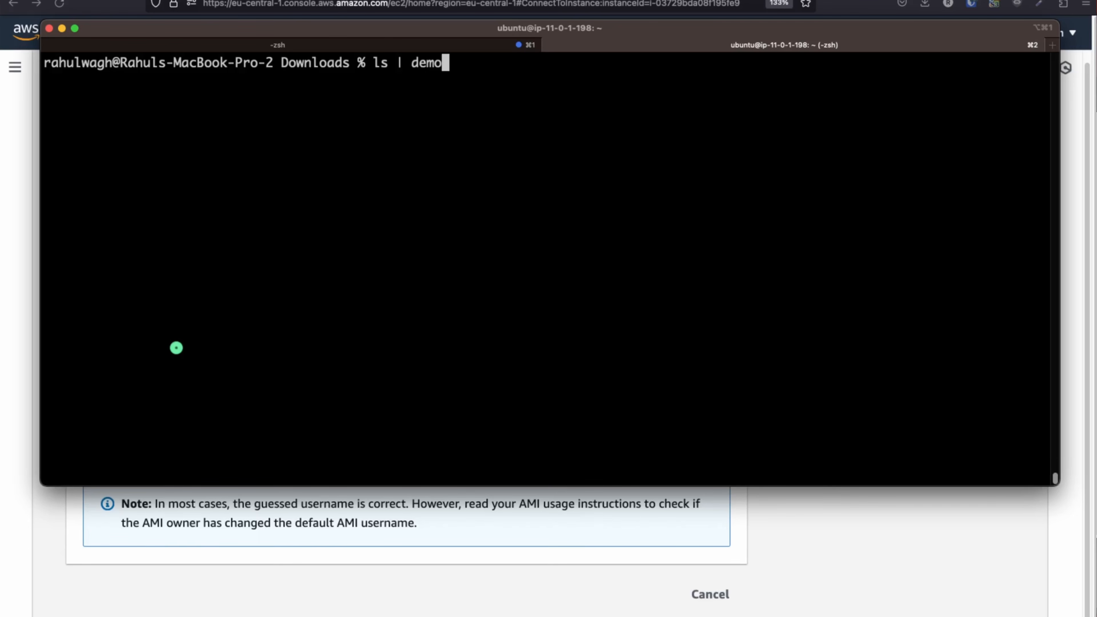
key(Return)
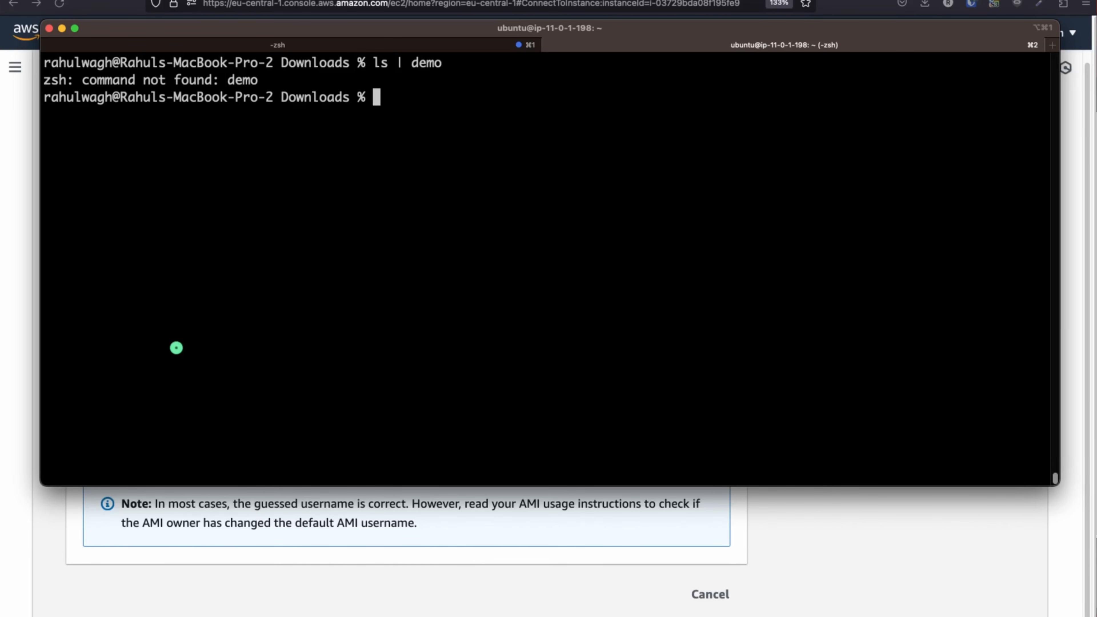
key(Up)
key(Left)
key(Left)
key(Left)
key(Left)
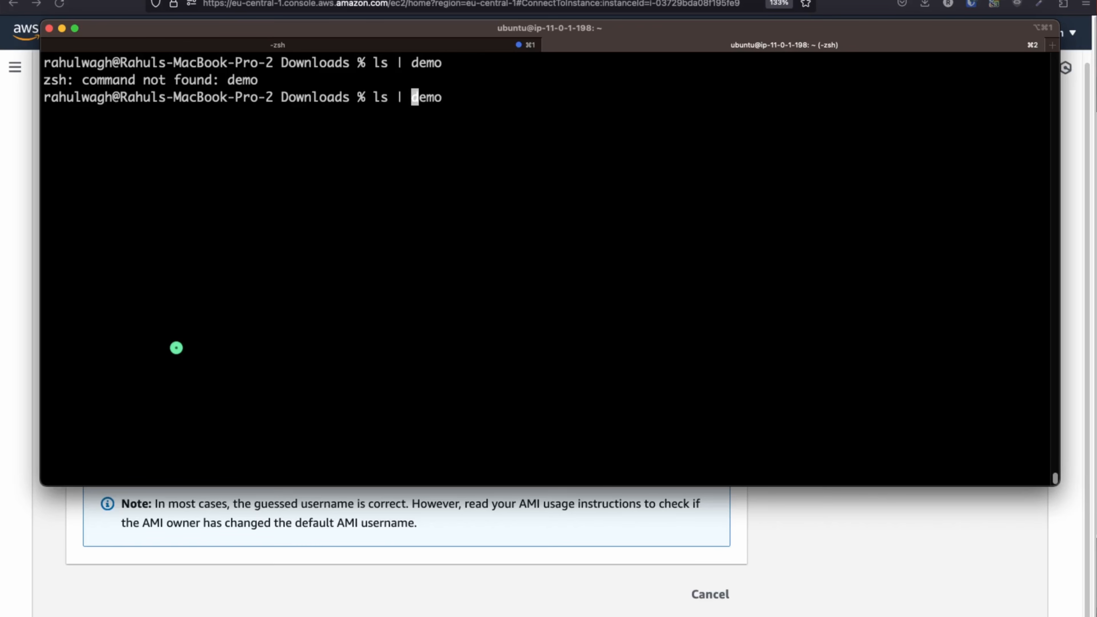
text(grep)
key(Return)
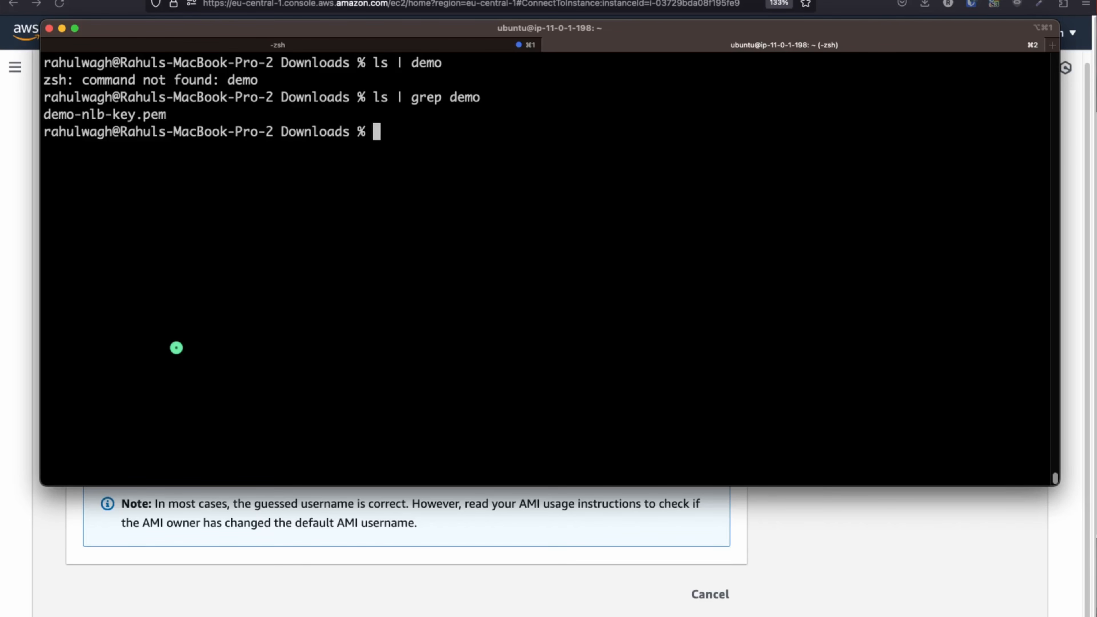
drag(169, 115, 41, 113)
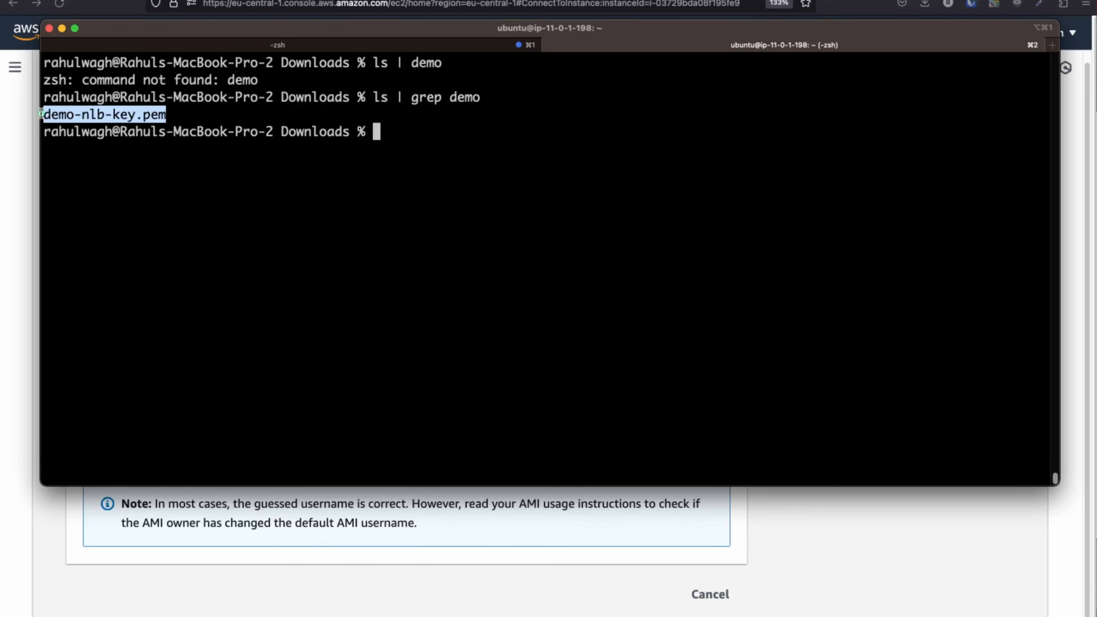
click(404, 259)
- Copy the chmod command from the Firefox connection instructions and run chmod 400 "demo-nlb-key.pem" in iTerm2
click(458, 569)
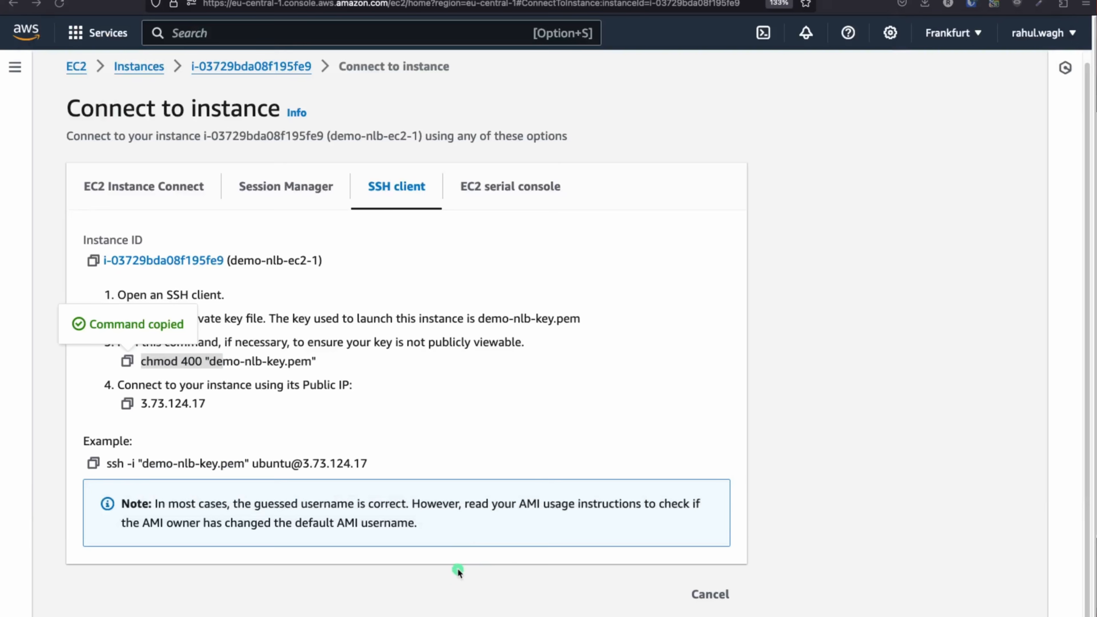
click(127, 362)
key(super+Tab)
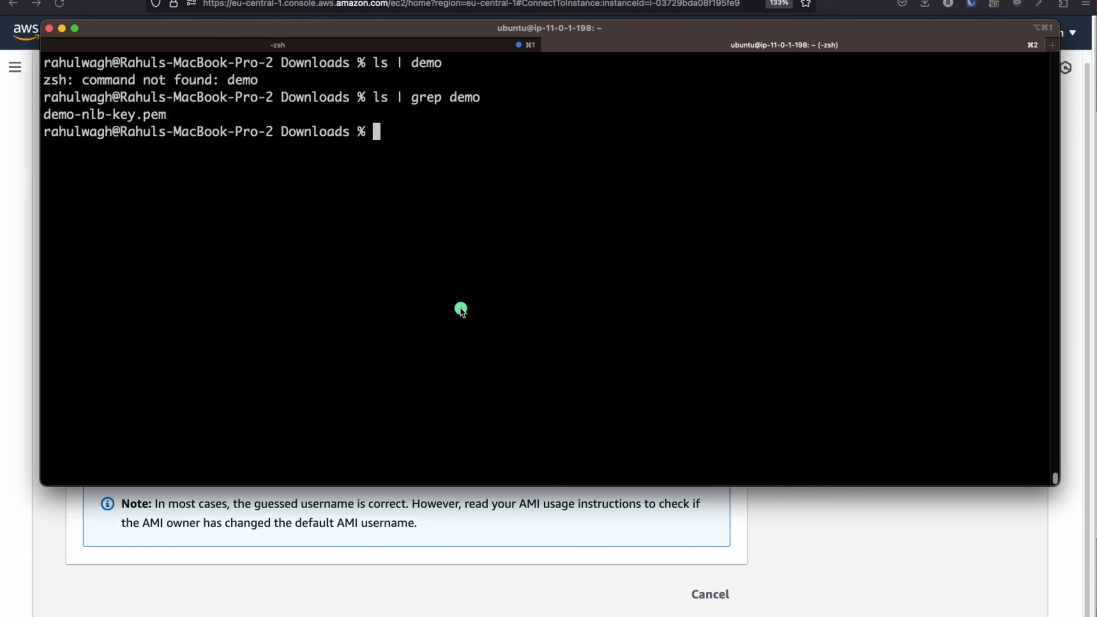
key(super+v)
key(Return)
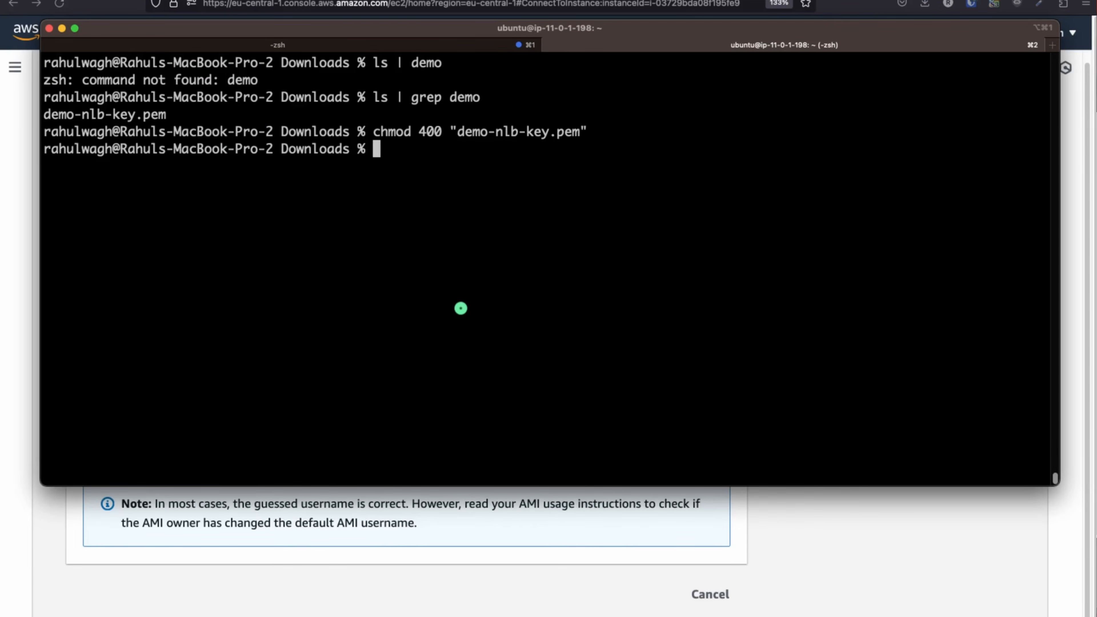
click(406, 612)
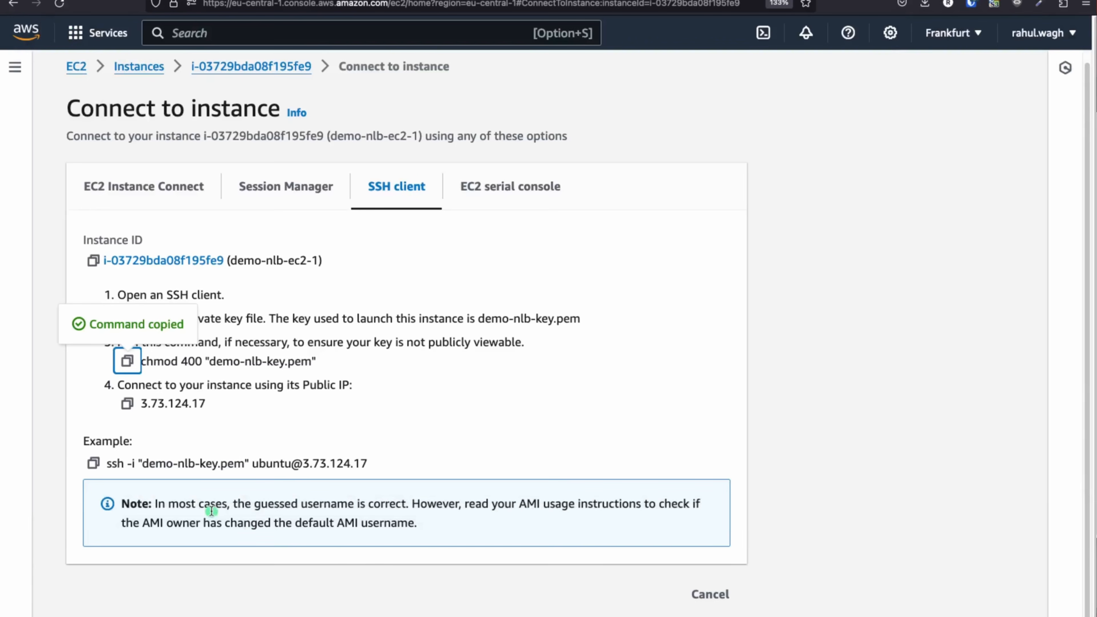
click(93, 463)
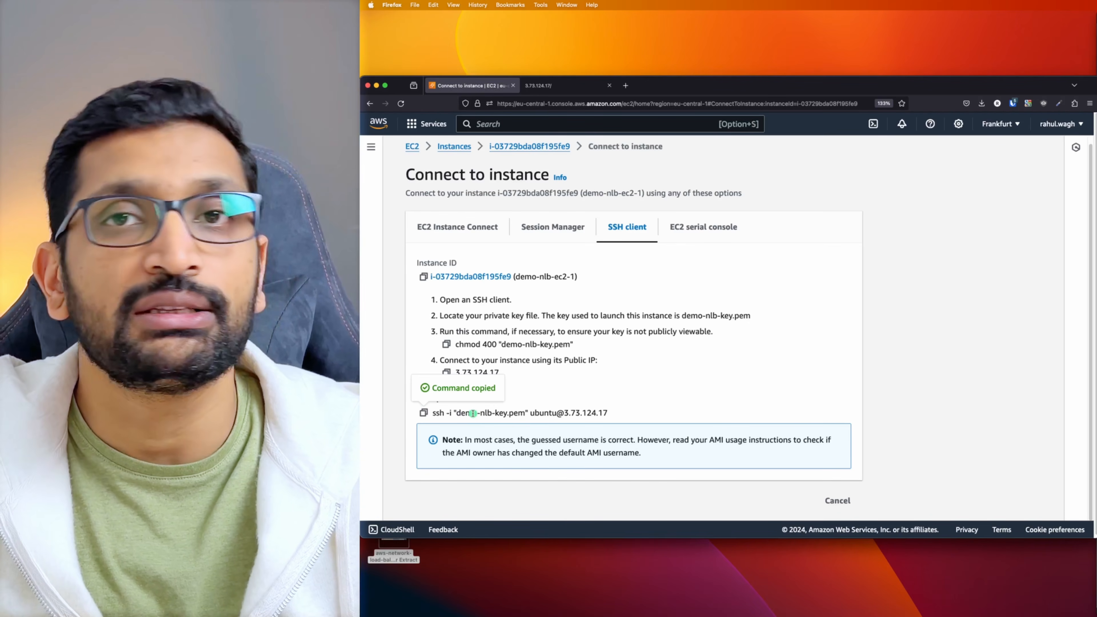
key(super+Tab)
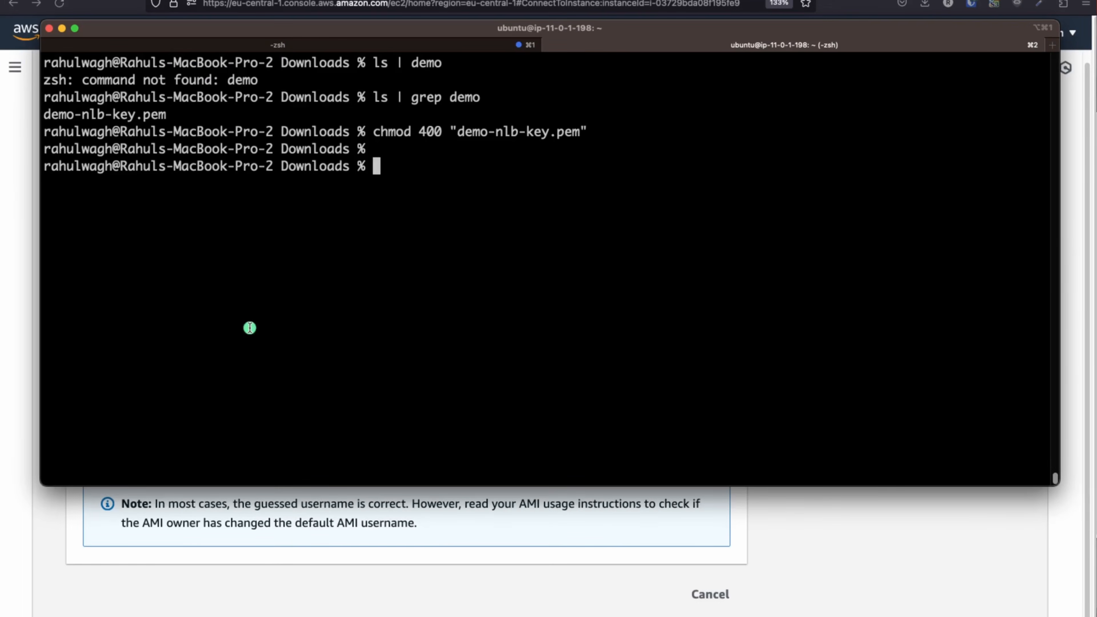
key(super+v)
key(End)
key(Return)
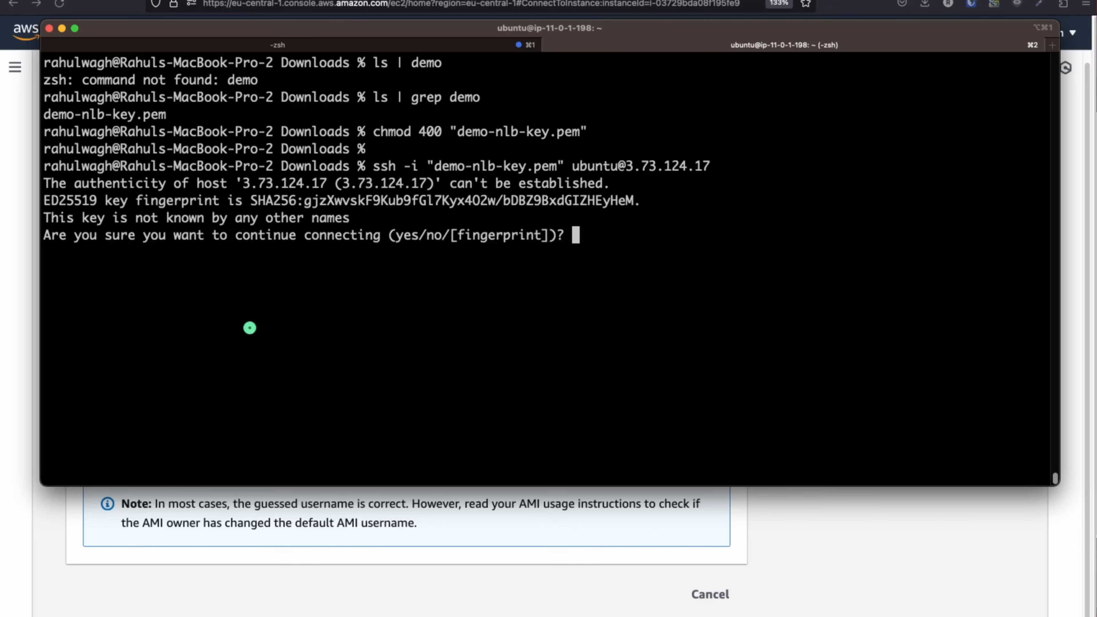
text(yes)
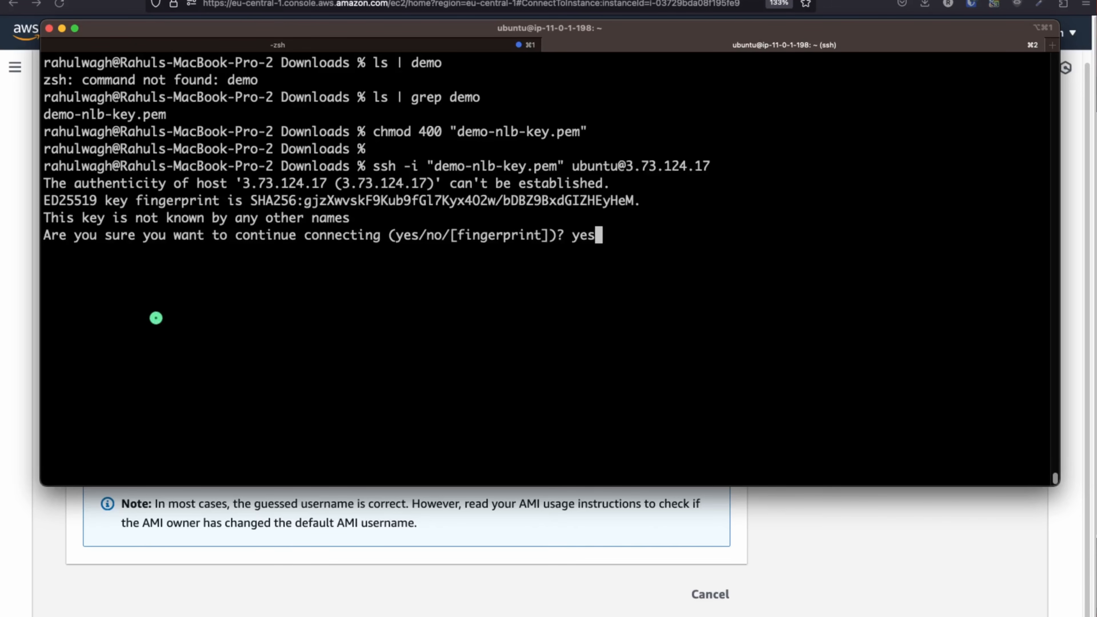
key(Return)
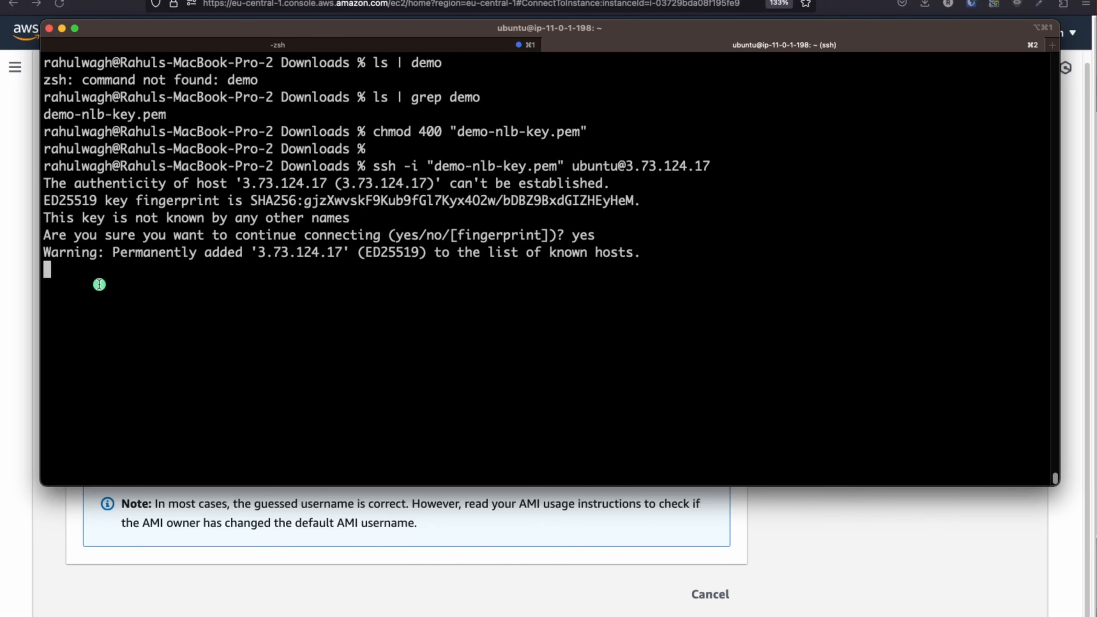
- Clear the instance's shell, check the web server with sudo systemctl status apache2, and leave the status output
text(clear)
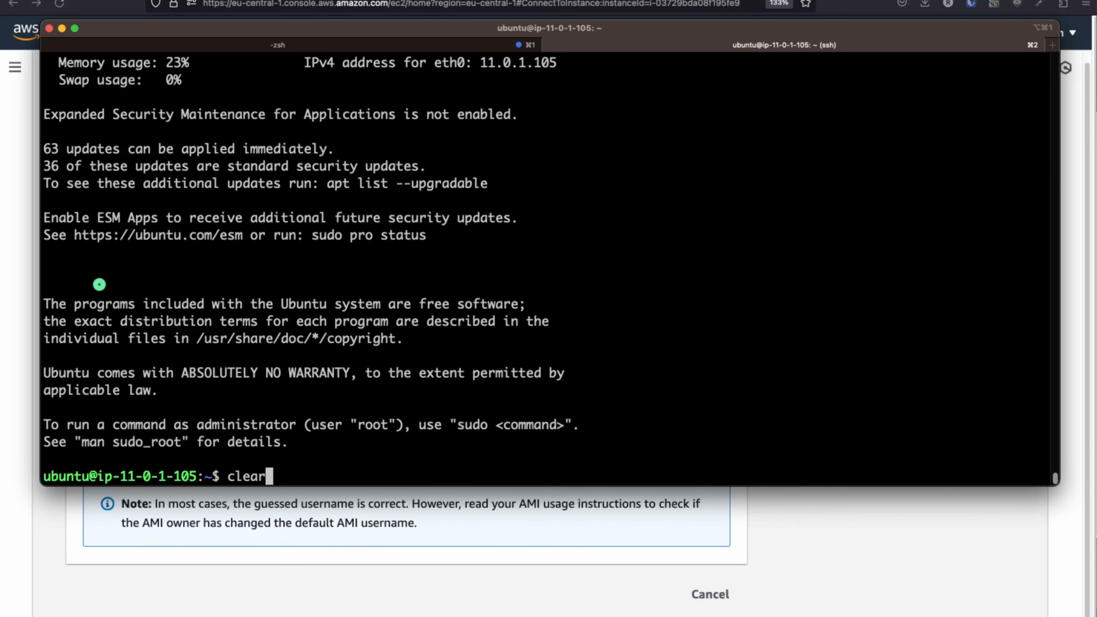
key(Return)
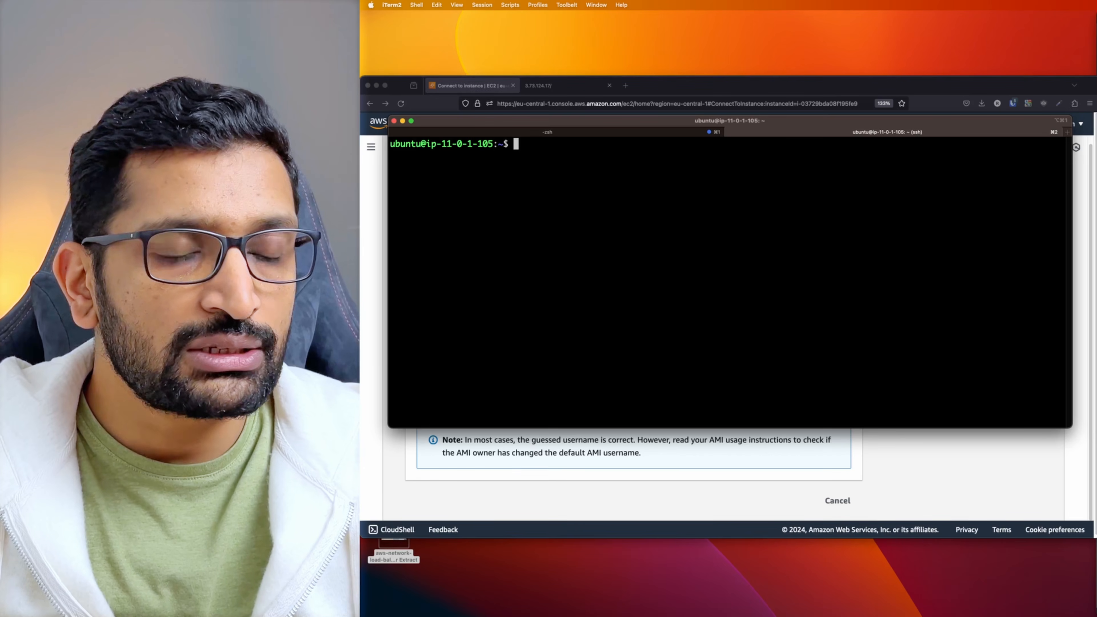
text(sudo )
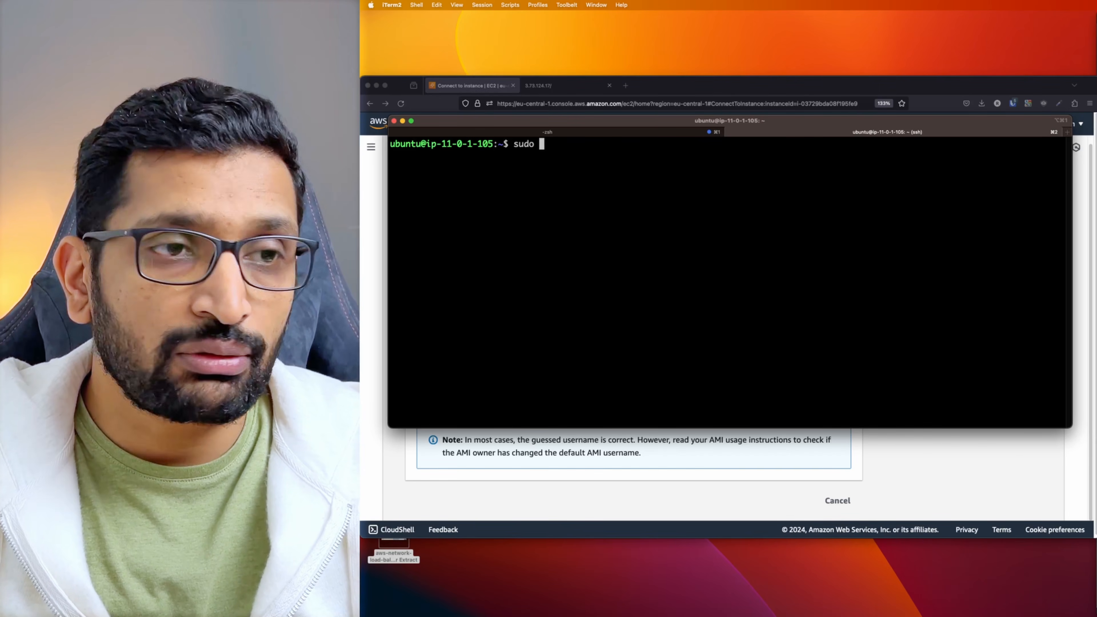
text(syste)
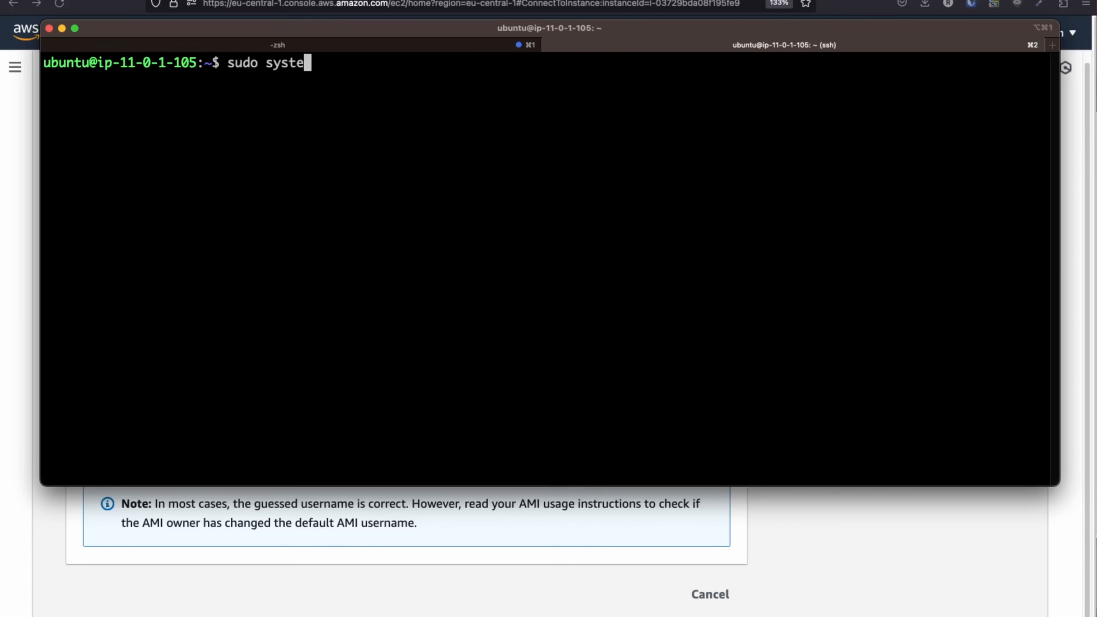
text(mctl status apache)
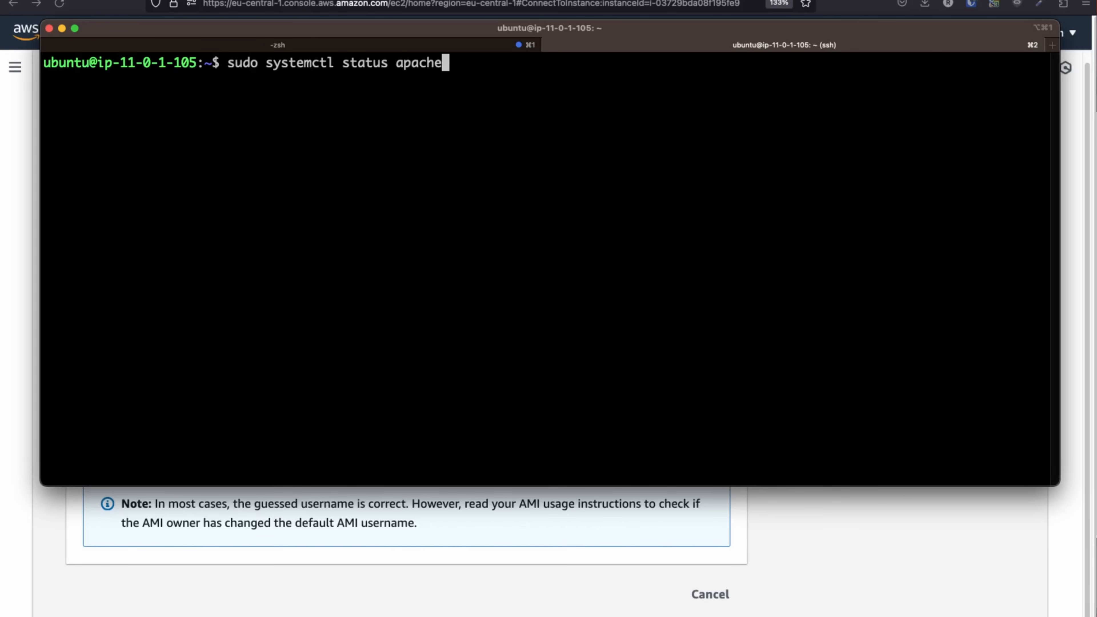
text(2)
key(Return)
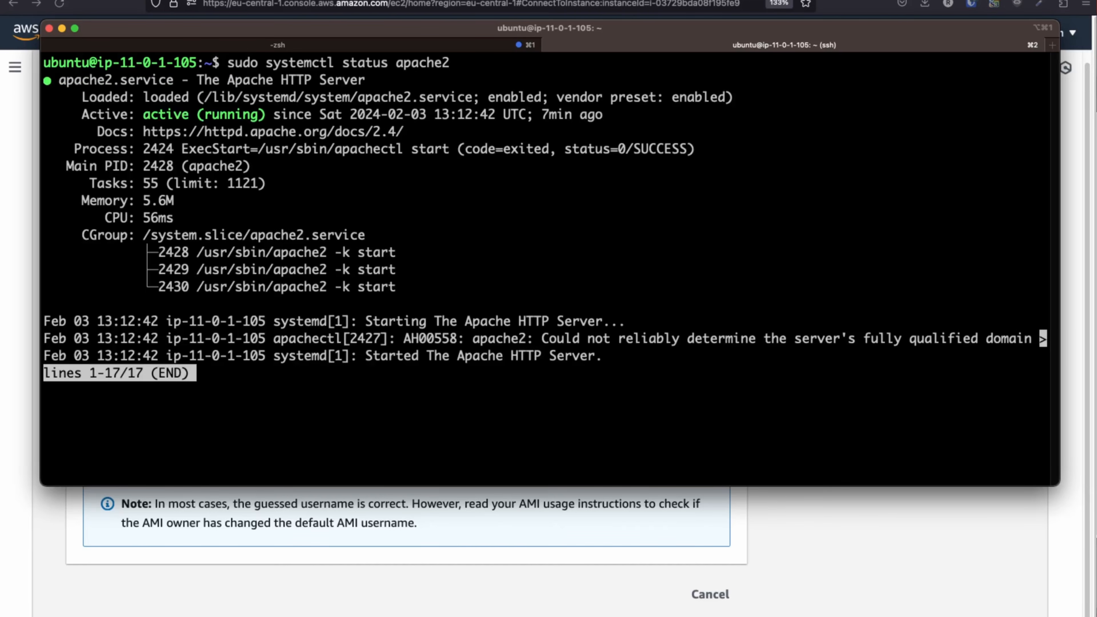
key(q)
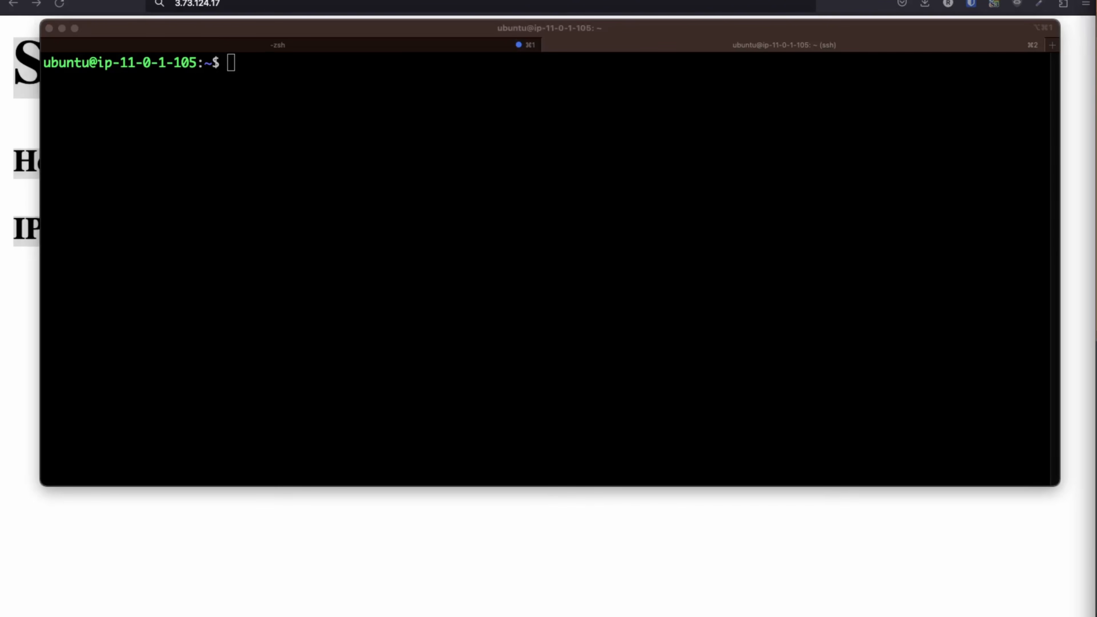
- Create the directories /var/www/html/foo and /var/www/html/bar on the instance with sudo mkdir
click(565, 177)
key(super+v)
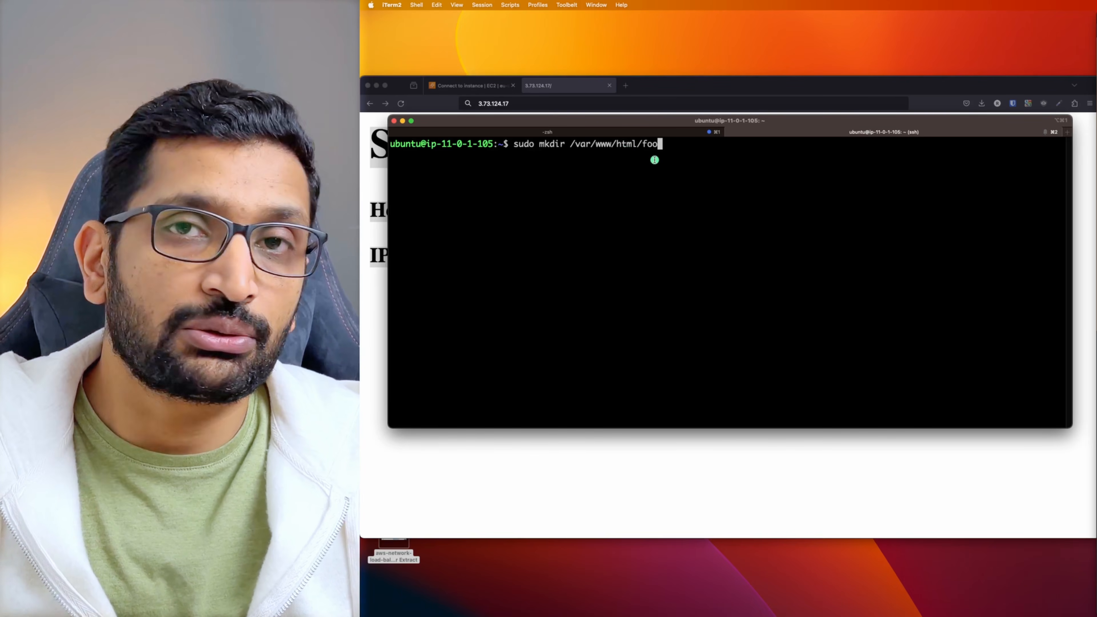
key(Return)
key(Return)
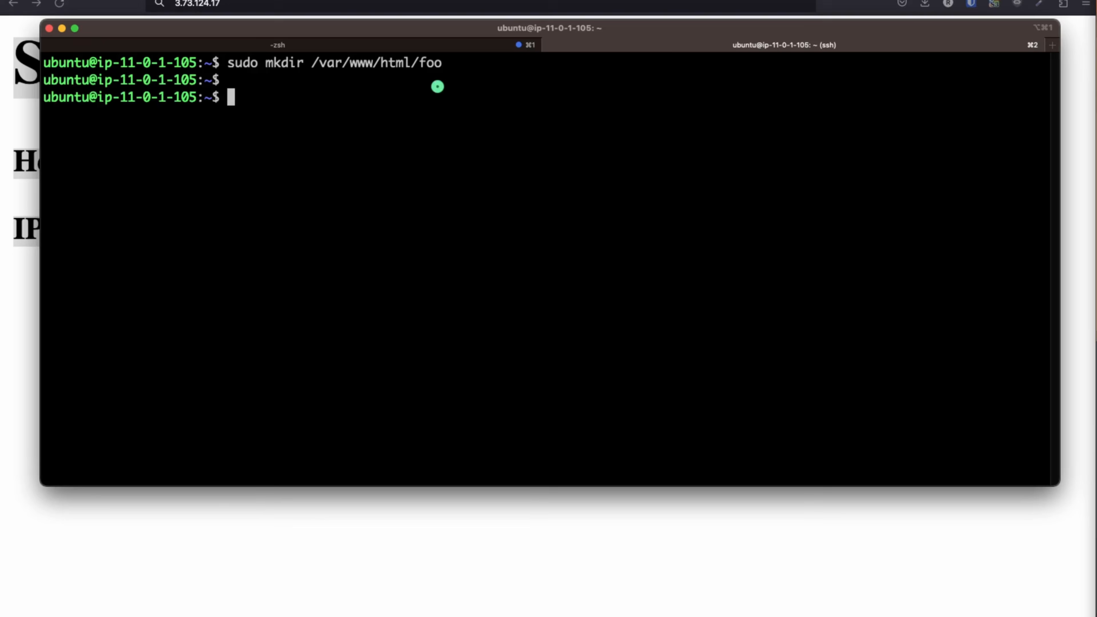
key(Up)
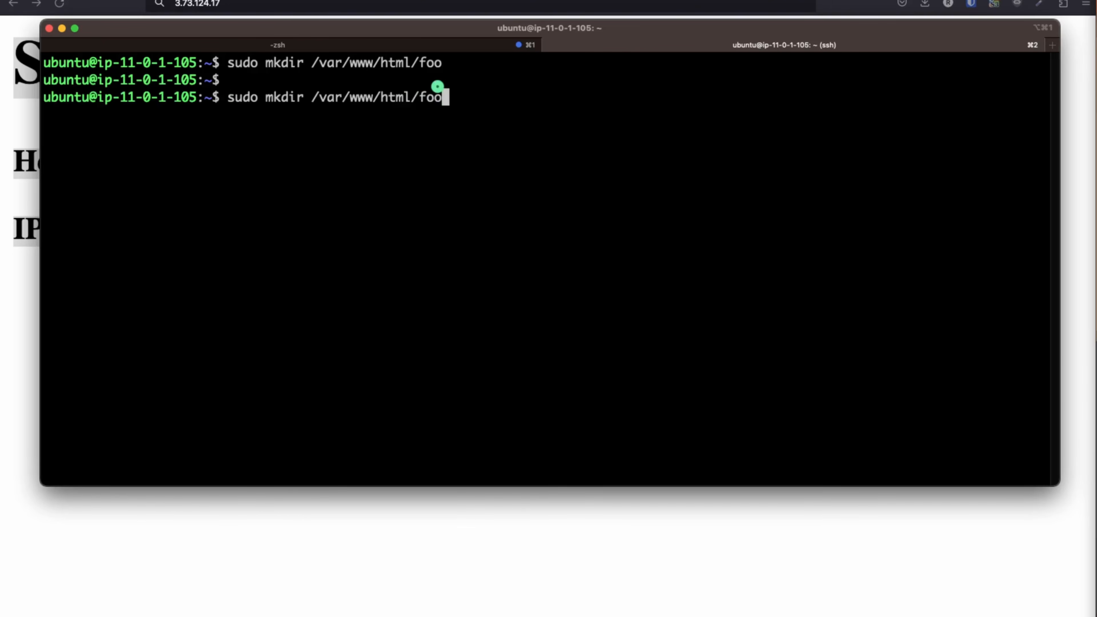
key(BackSpace)
key(BackSpace)
key(BackSpace)
text(bar)
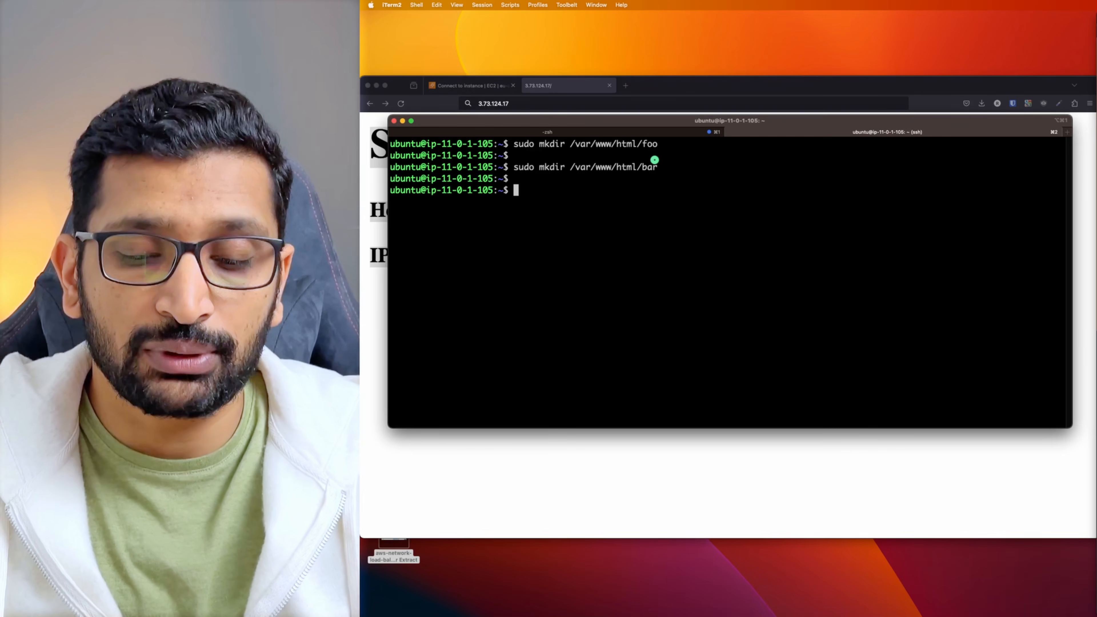
- List the web root with ls -lar /var/www/html/ and examine the foo, bar and index.html entries
text( -lar )
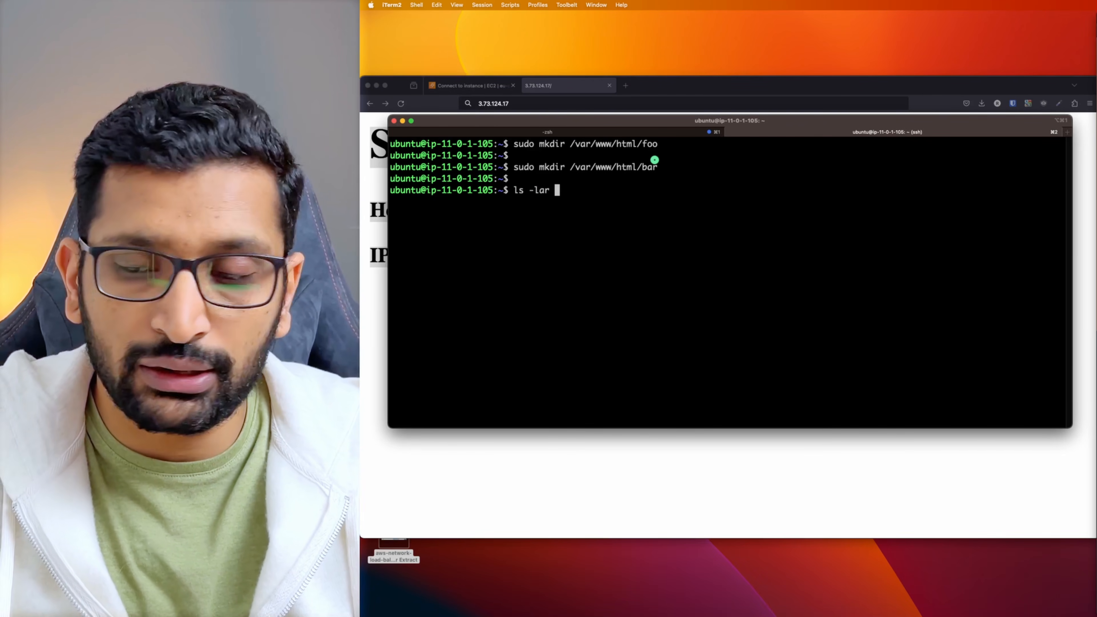
text(/var/www/html/)
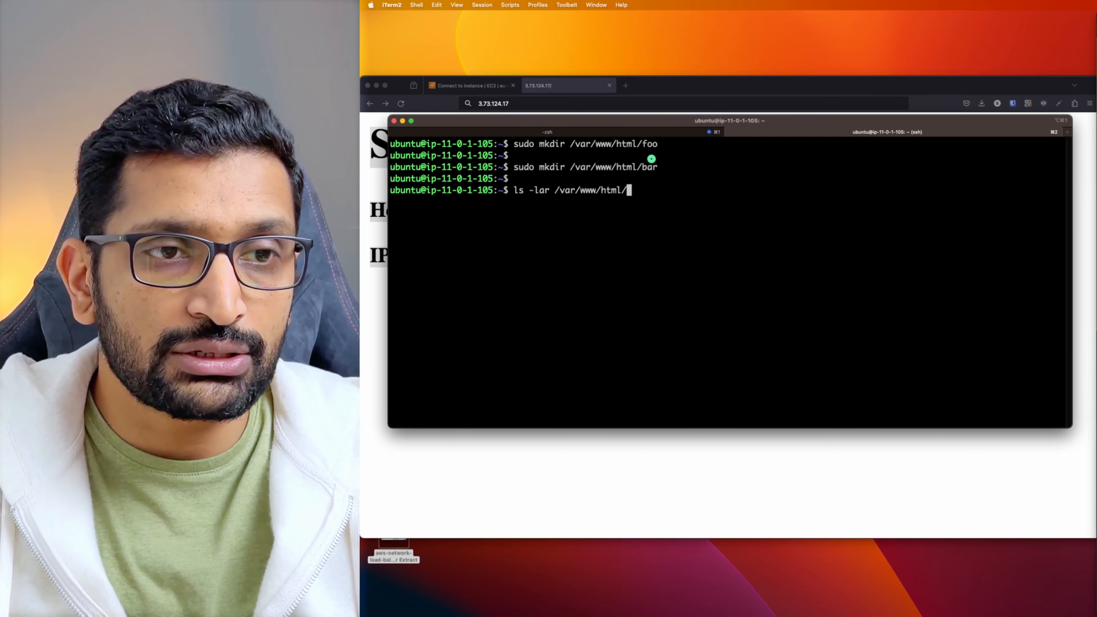
key(Return)
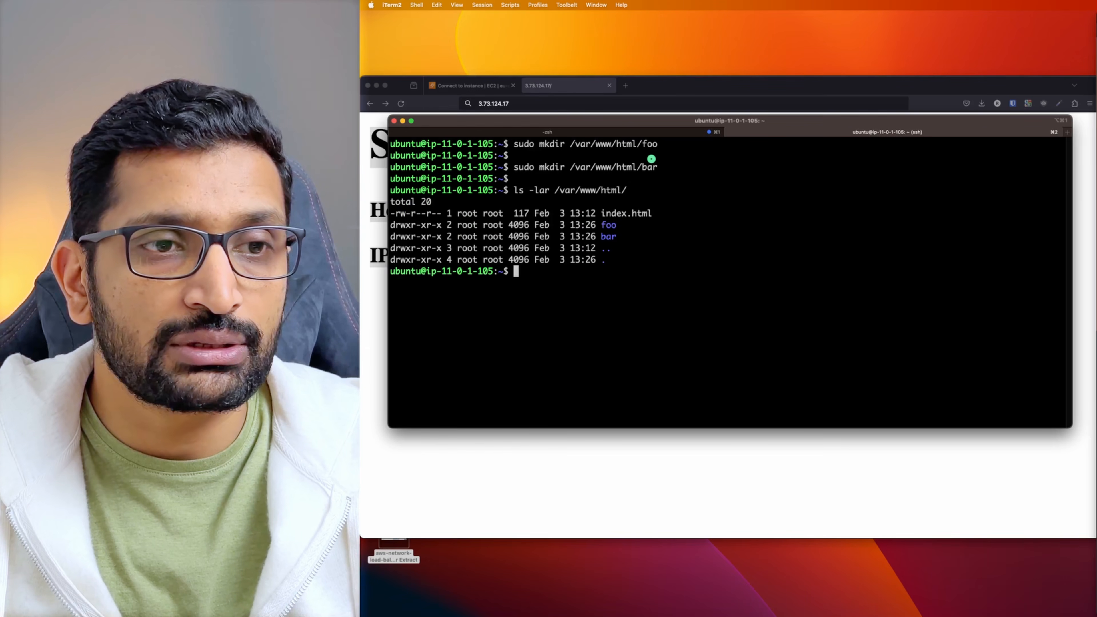
drag(618, 236, 569, 225)
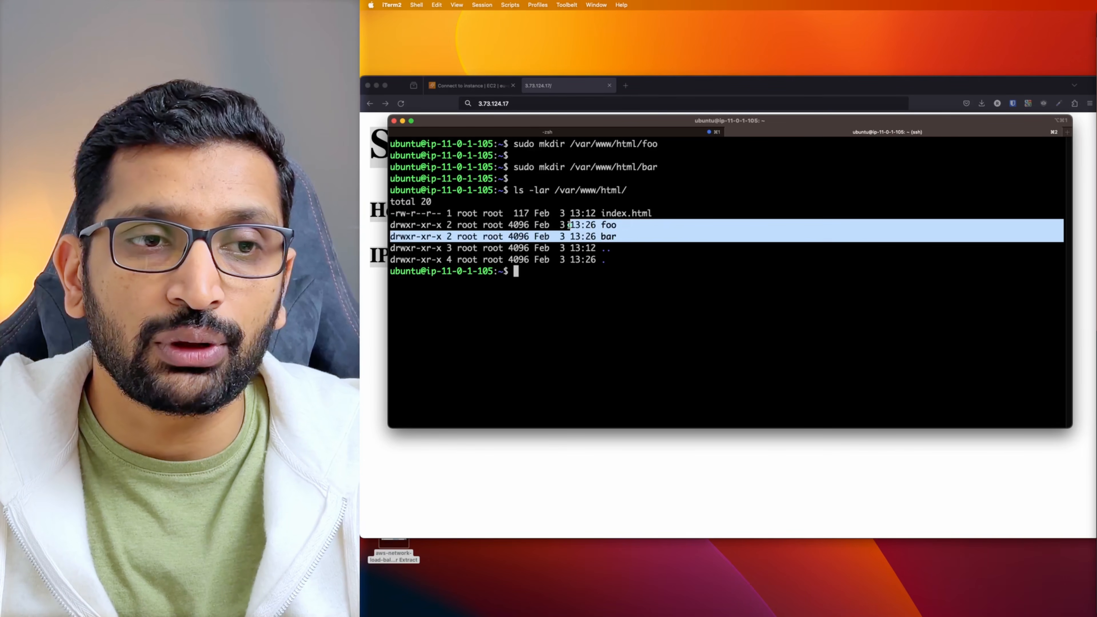
drag(668, 218, 569, 213)
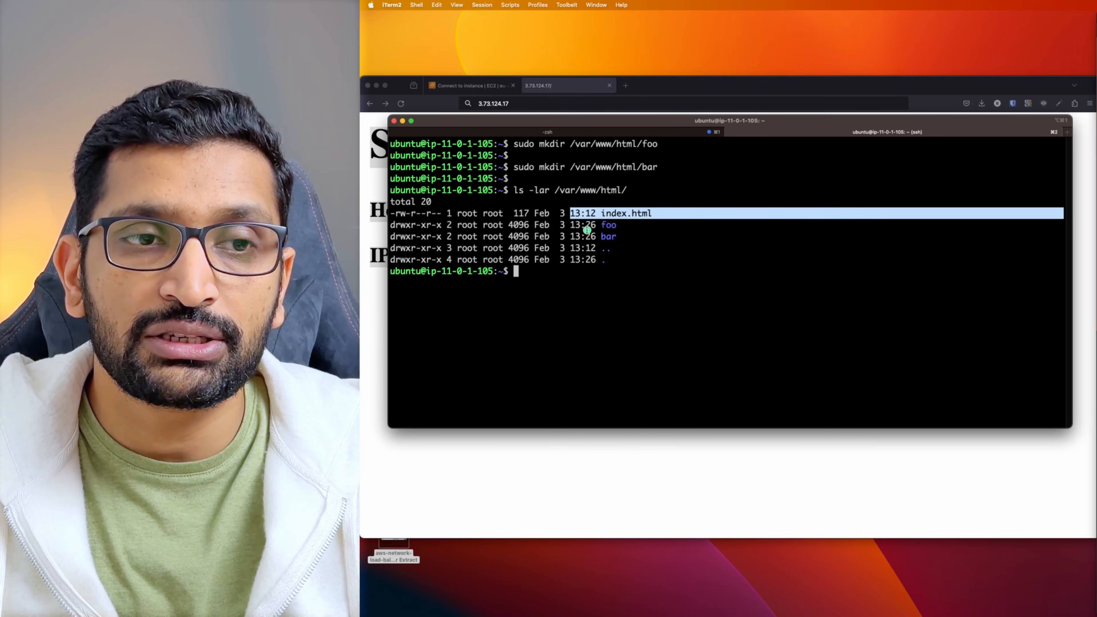
- Deselect the highlighted listing text in the SSH session and clear the instance's shell with clear
click(634, 436)
drag(617, 300, 363, 141)
key(super+Tab)
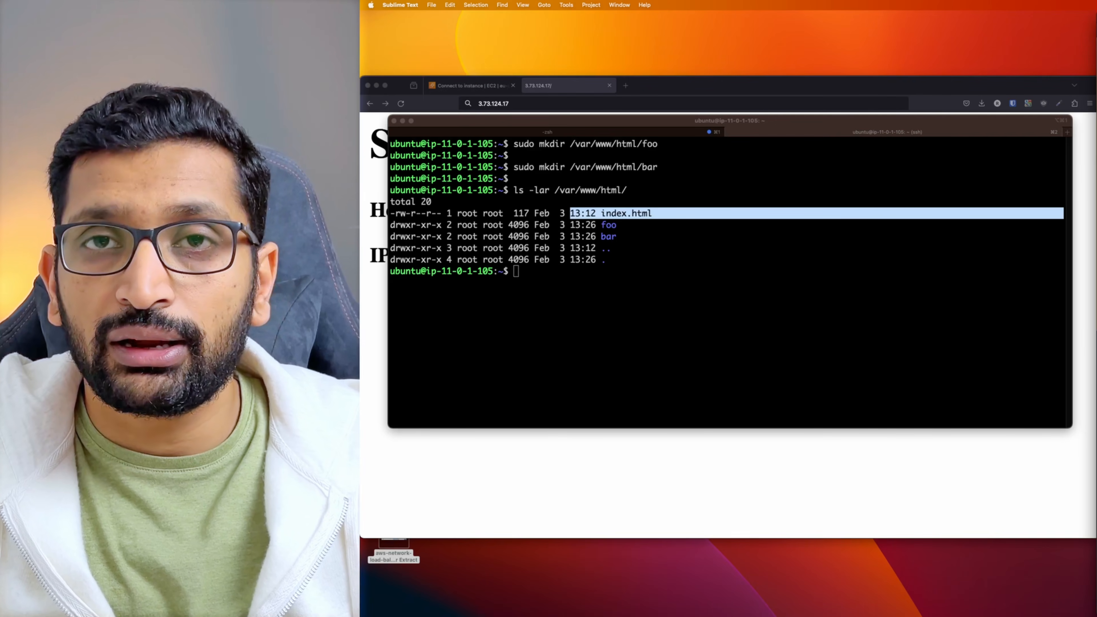
click(595, 341)
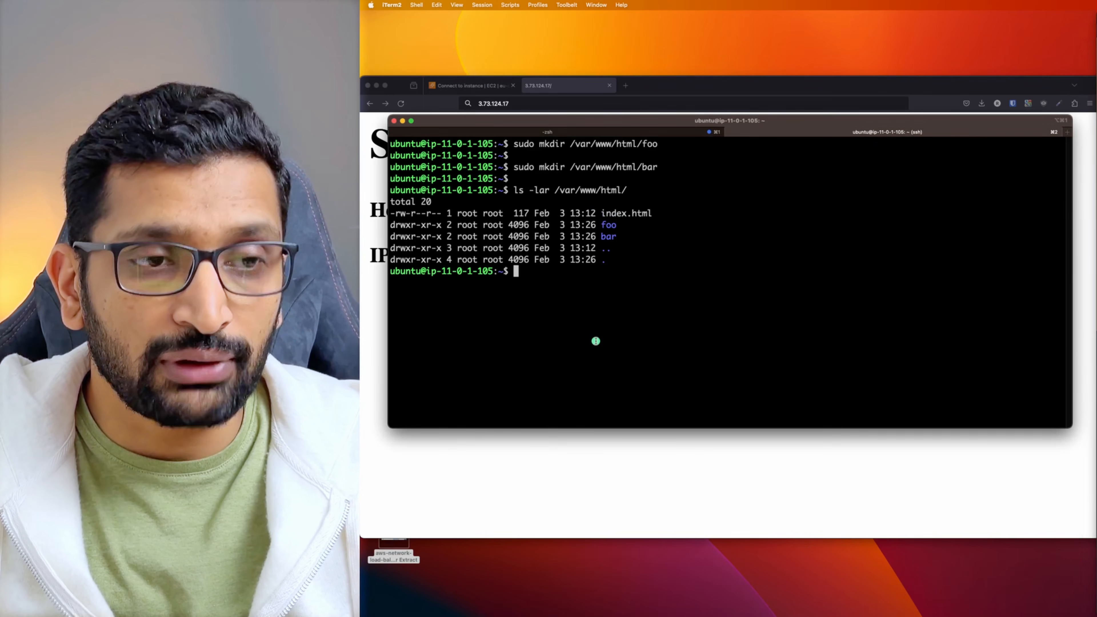
text(c)
text(lear)
key(Return)
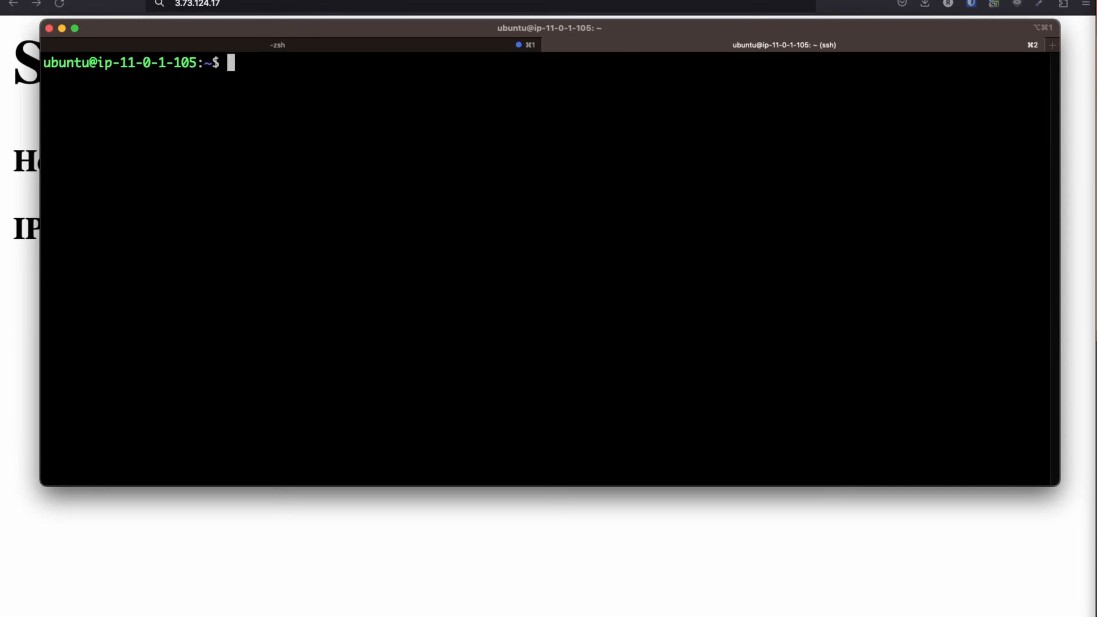
- Create an empty index page for the foo directory with sudo touch /var/www/html/foo/index.html
key(super+Tab)
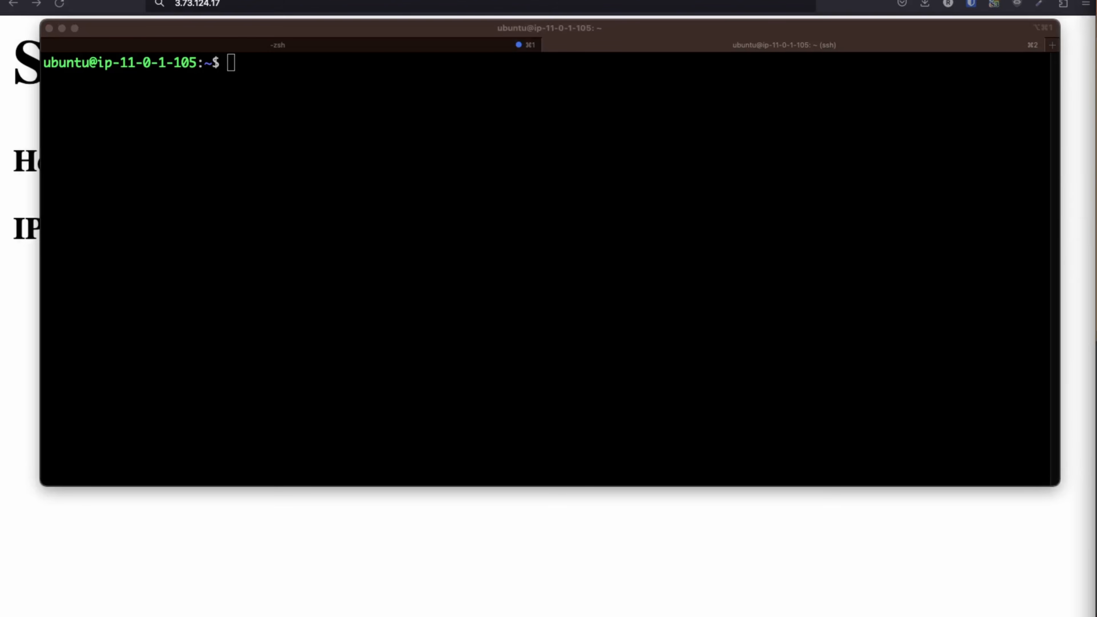
click(461, 250)
text(sudo touch /var/www/html/foo/index.html)
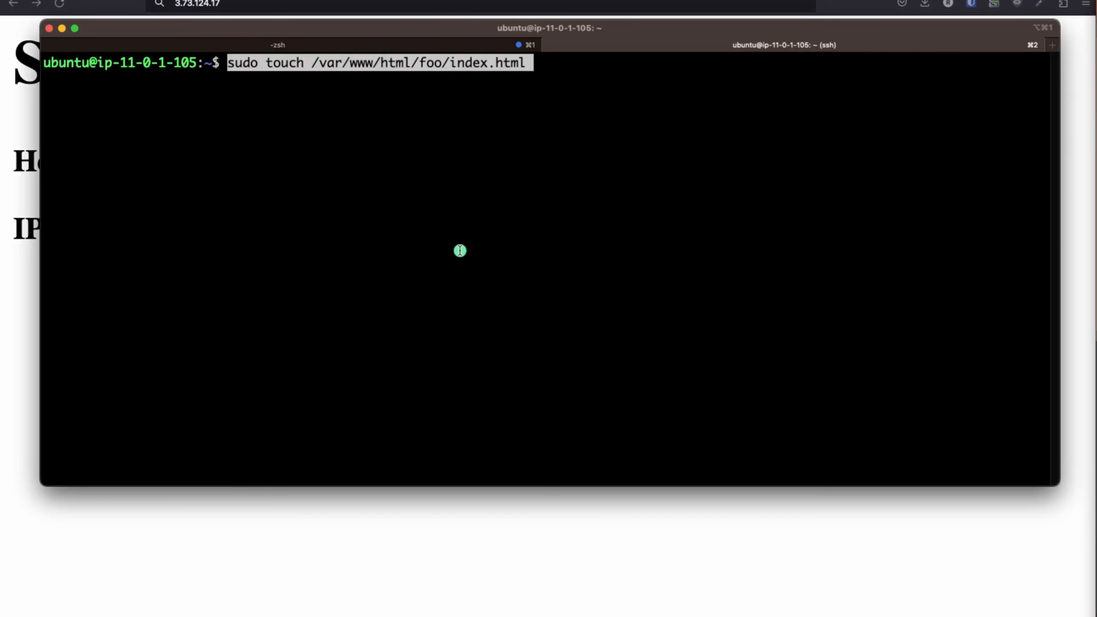
key(Tab)
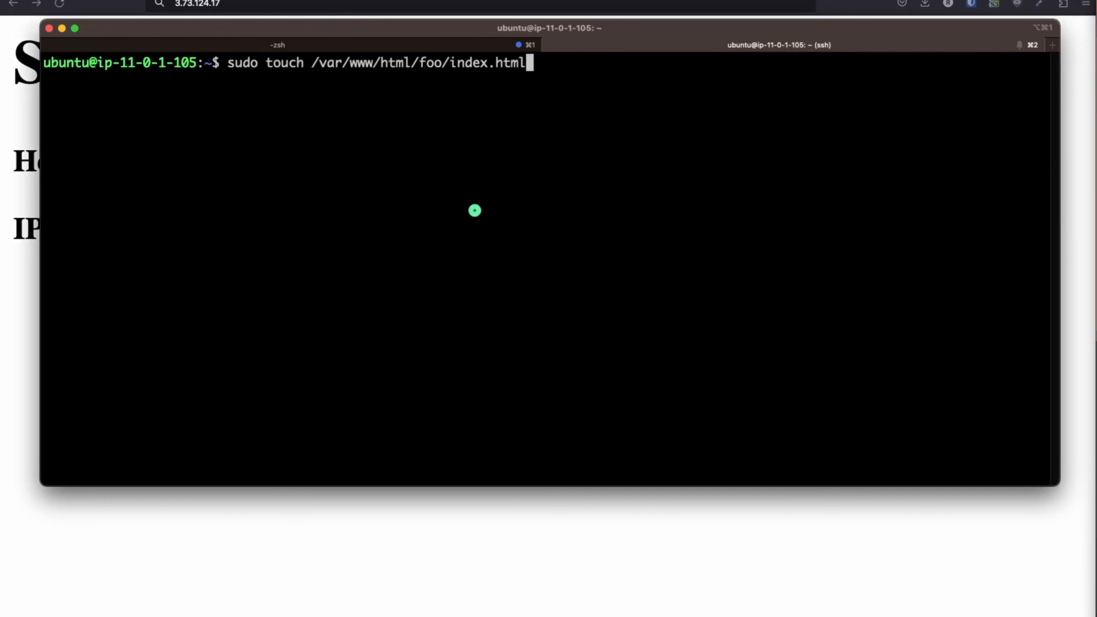
key(Return)
key(Return)
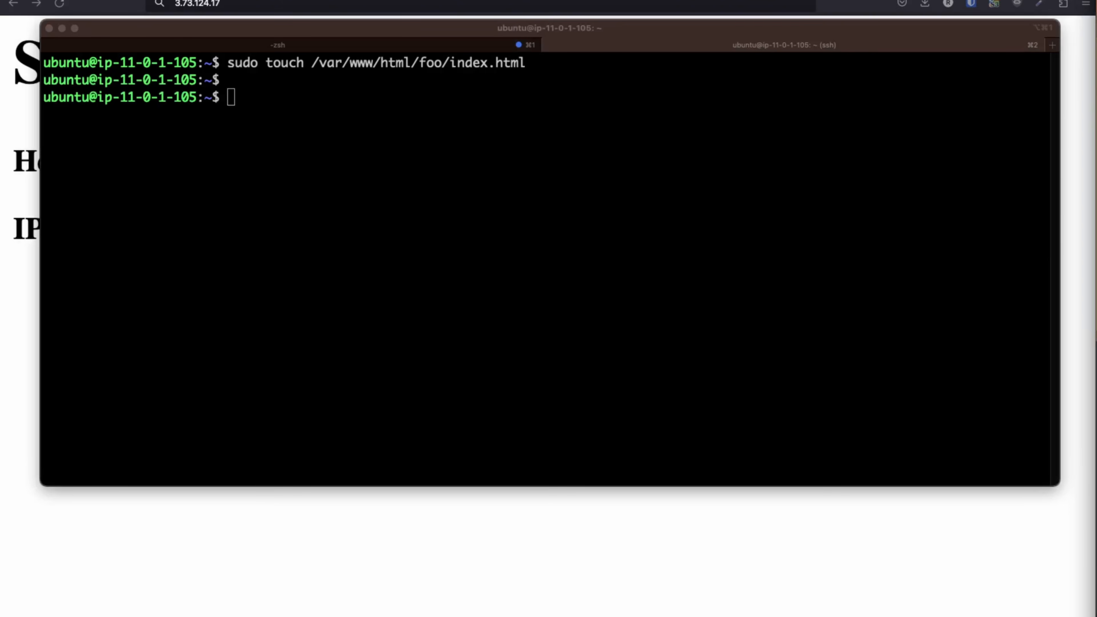
- Create an empty index page for the bar directory with sudo touch /var/www/html/bar/index.html
click(528, 213)
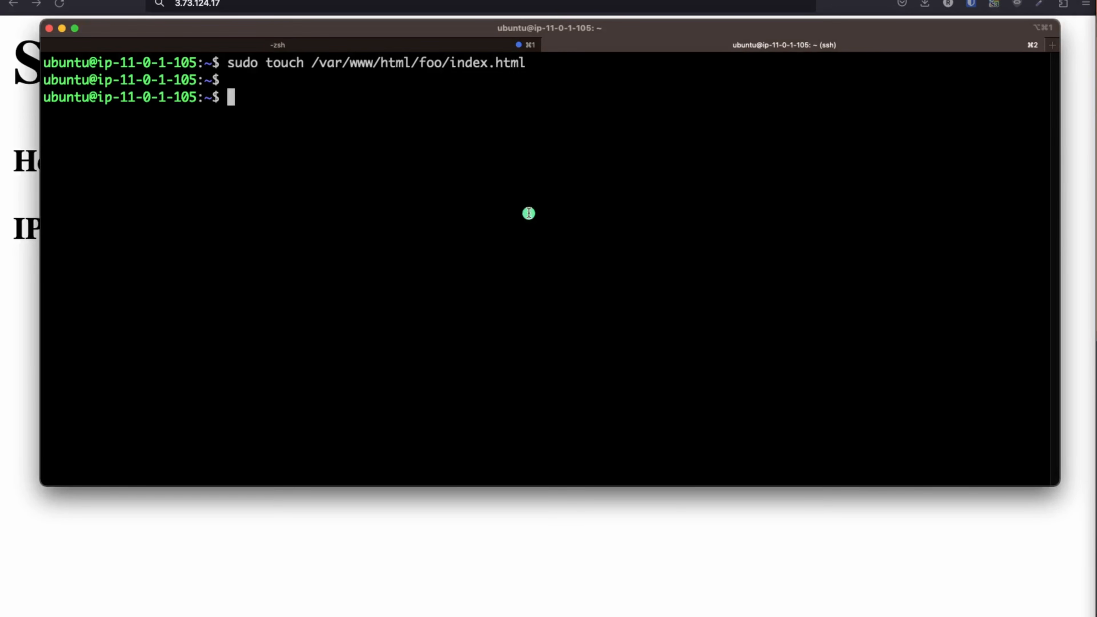
text(sudo touch /var/www/html/bar/index.html)
key(Right)
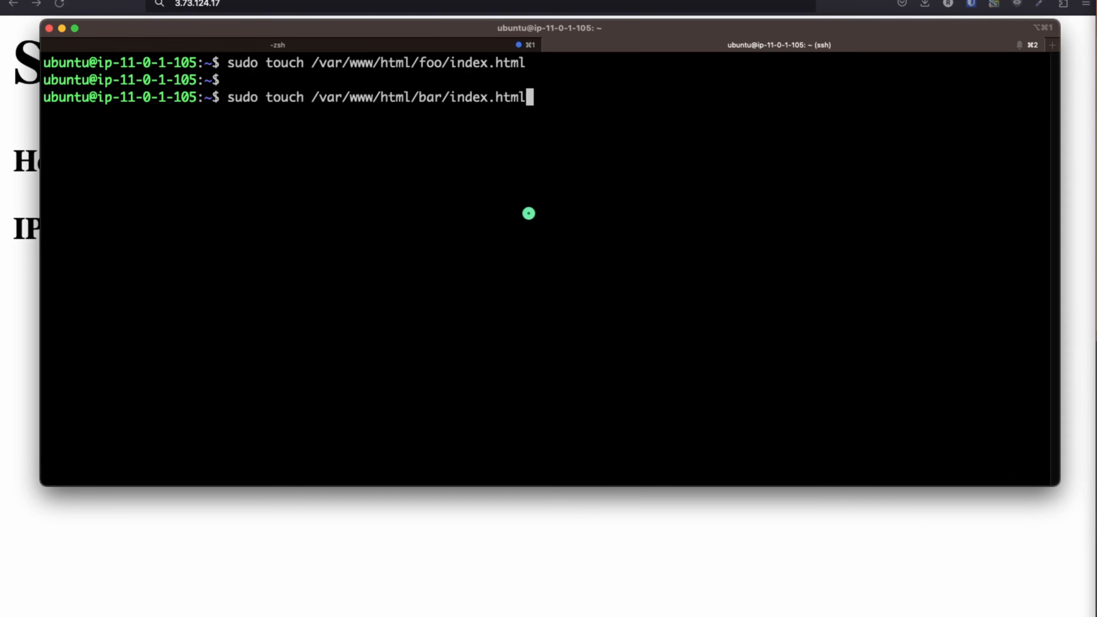
key(Return)
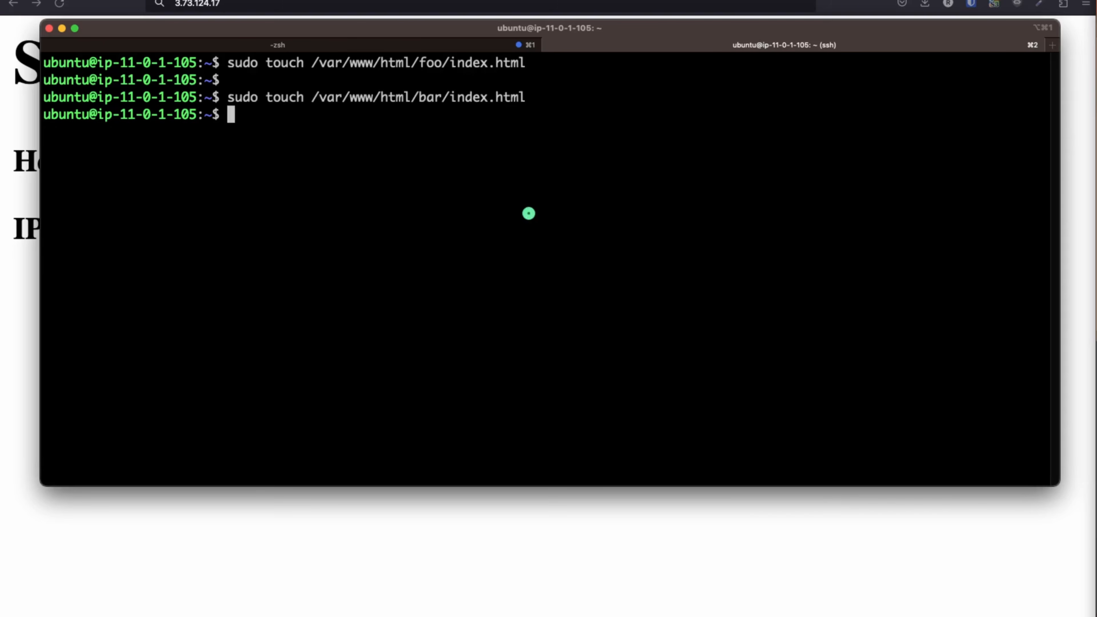
key(Return)
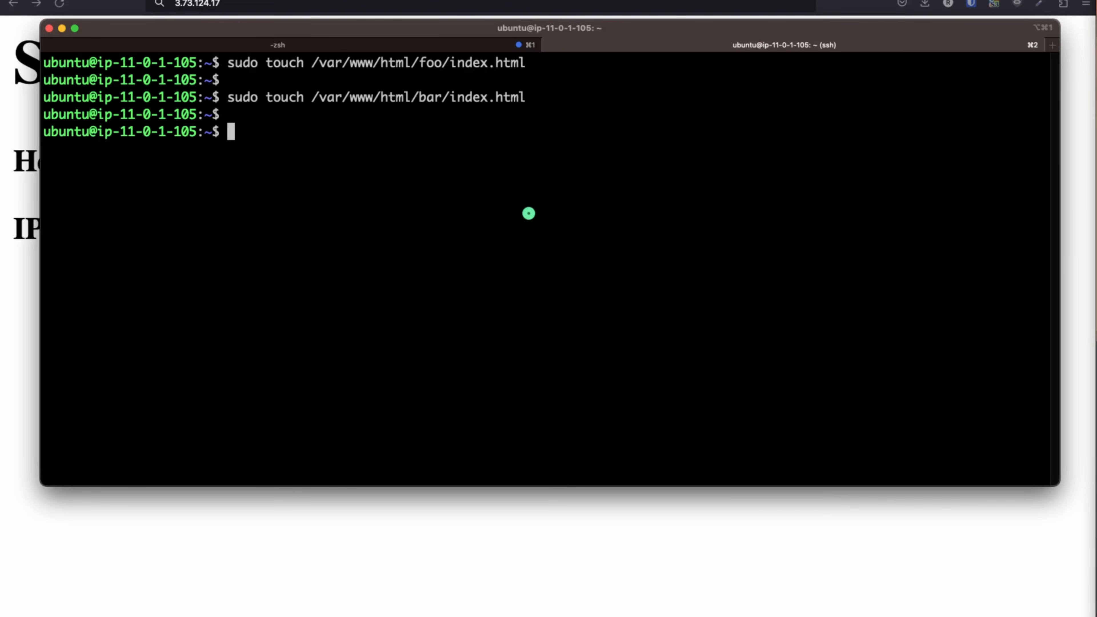
- List the foo directory's contents with ls /var/www/html/foo/, reusing the path from the earlier touch command
text(ls)
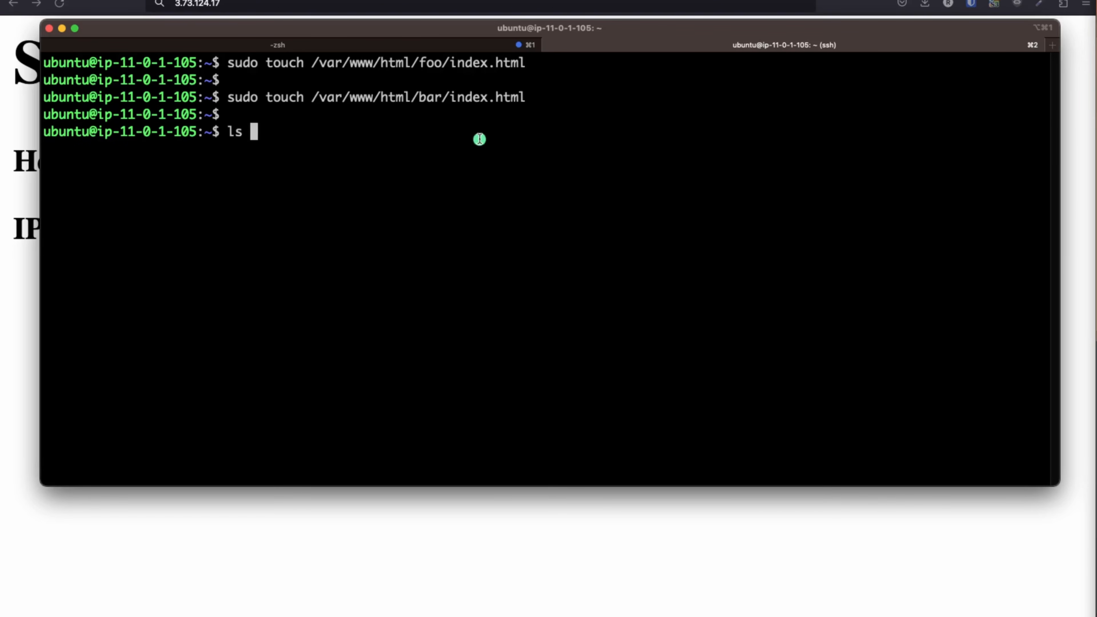
drag(313, 62, 450, 63)
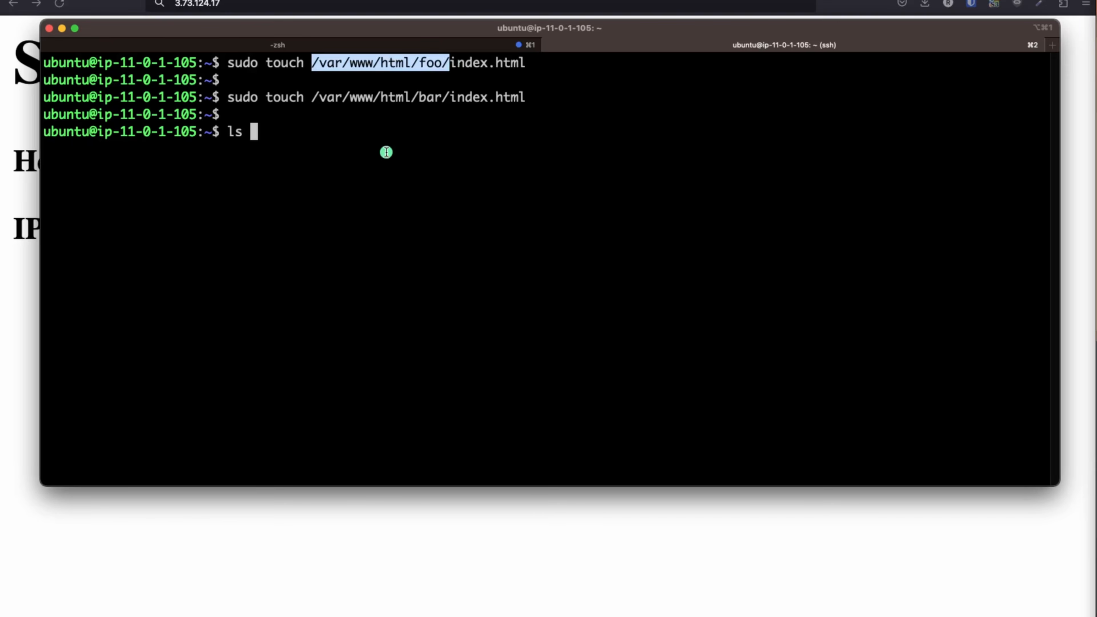
middle_click(346, 210)
key(Return)
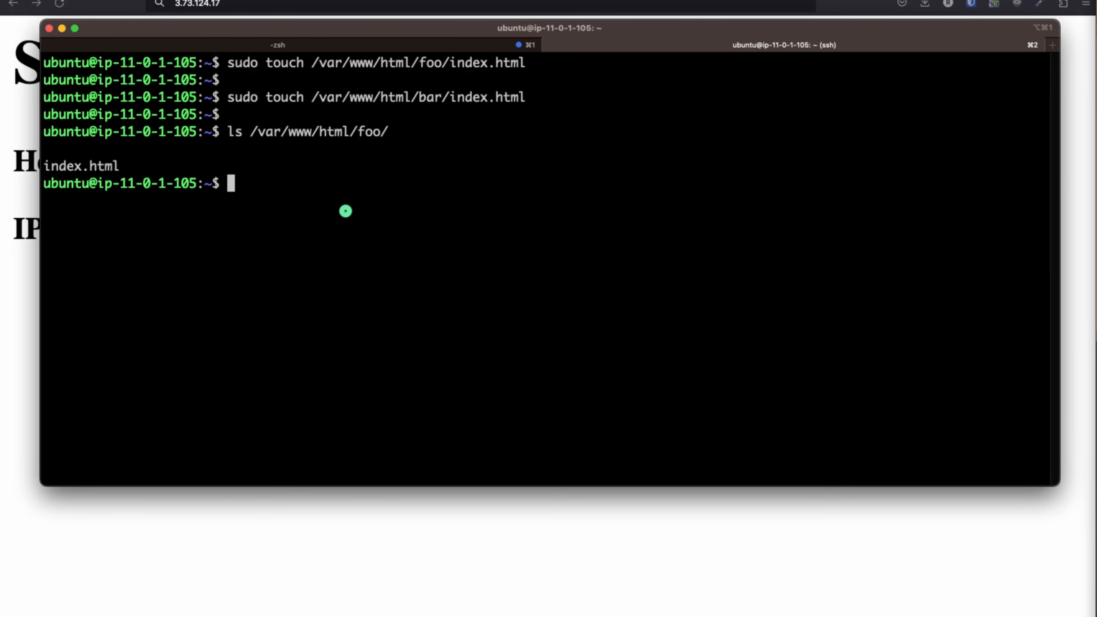
- List the bar directory's contents with ls /var/www/html/bar and clear the shell
key(Up)
key(BackSpace)
key(BackSpace)
key(BackSpace)
key(BackSpace)
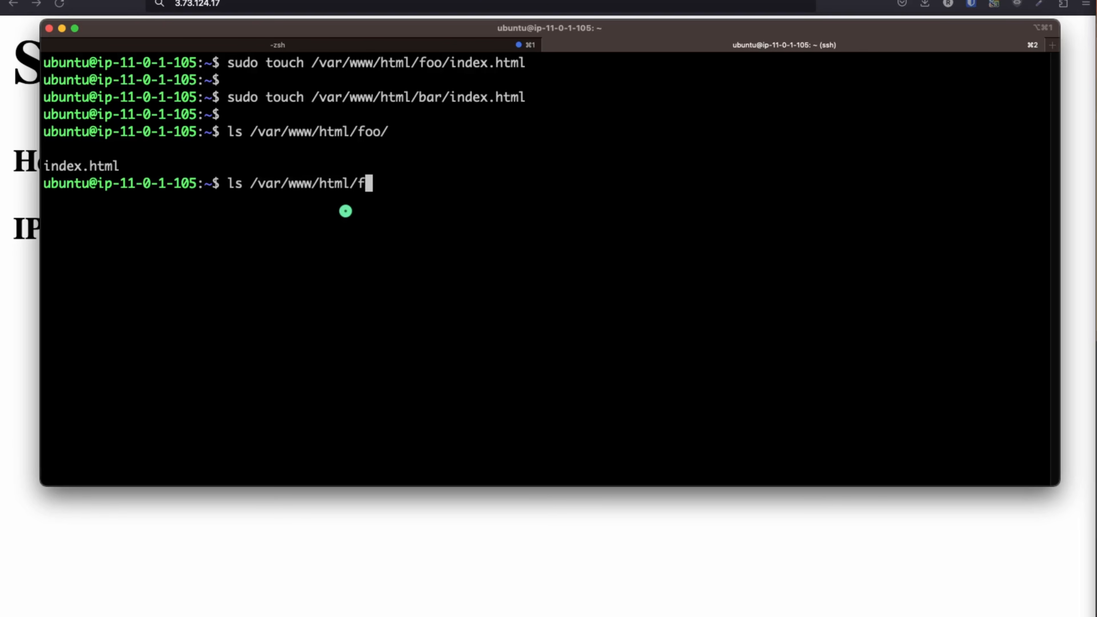
text(bar)
key(Return)
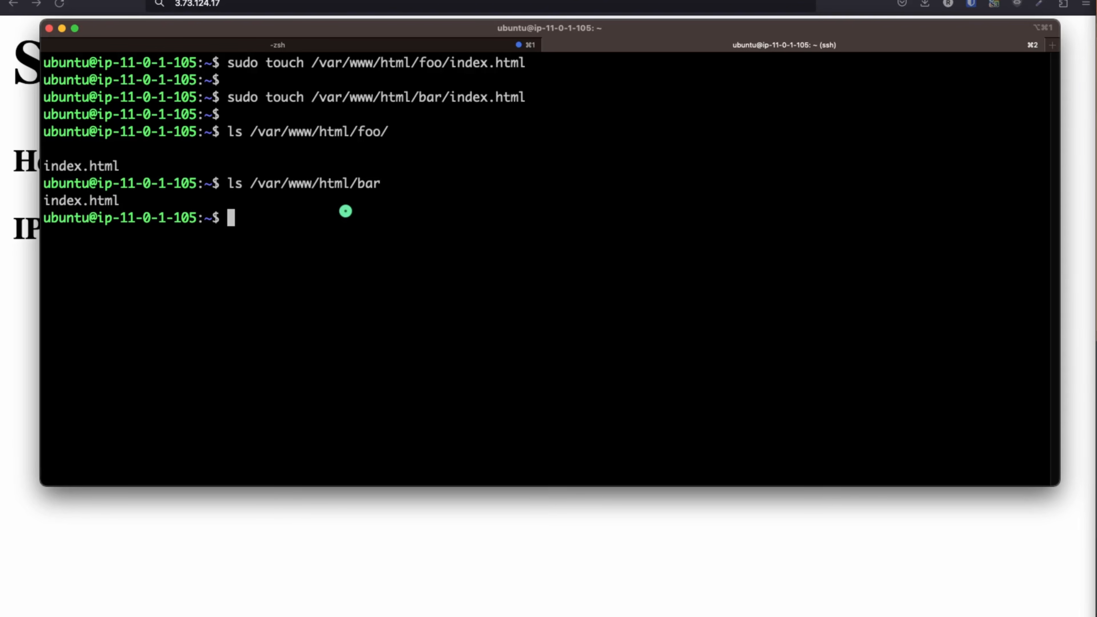
text(clear)
key(Return)
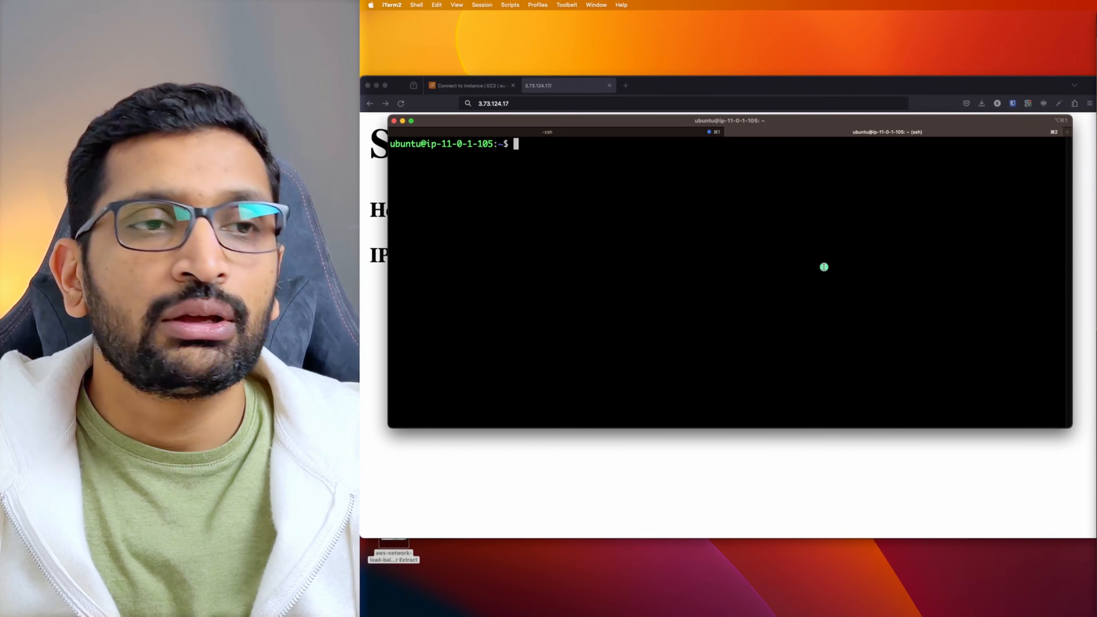
- Edit /var/www/html/foo/index.html with sudo vi, insert "<h1>Hello from /foo</h1><p>This is a sample hello message in /foo.html.", and save with :wq
text(sudo vi /var/www/html/foo/index.html)
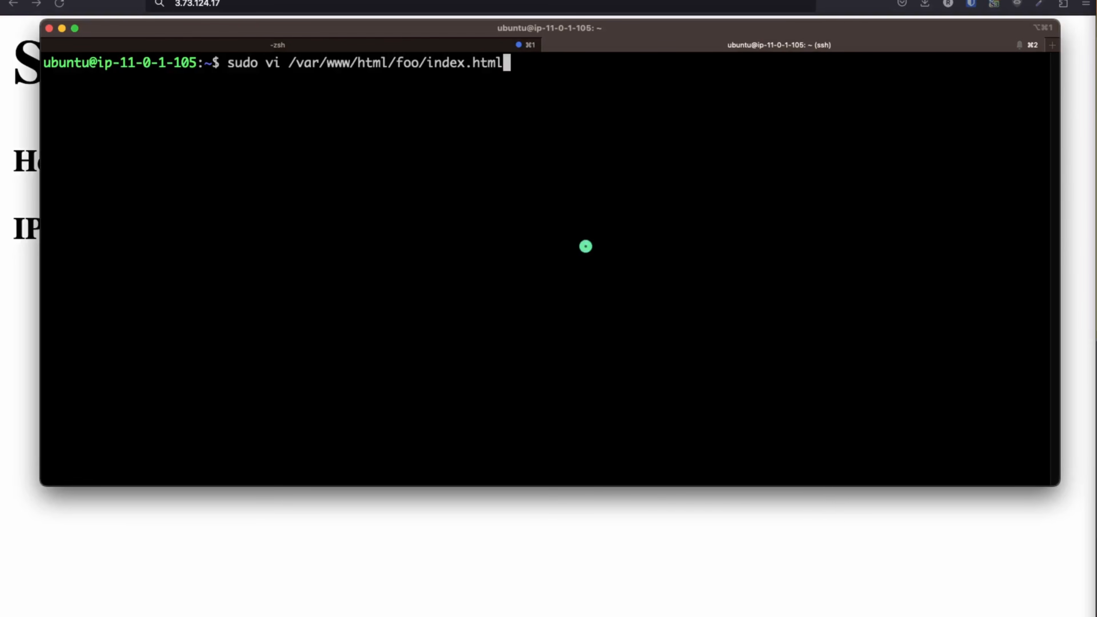
key(Return)
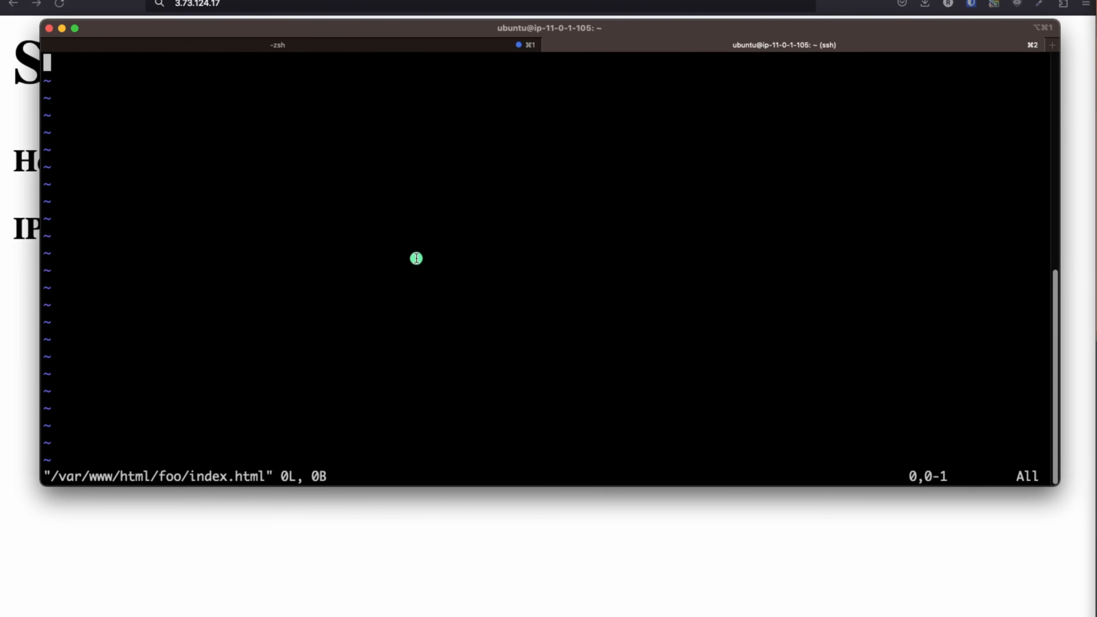
key(i)
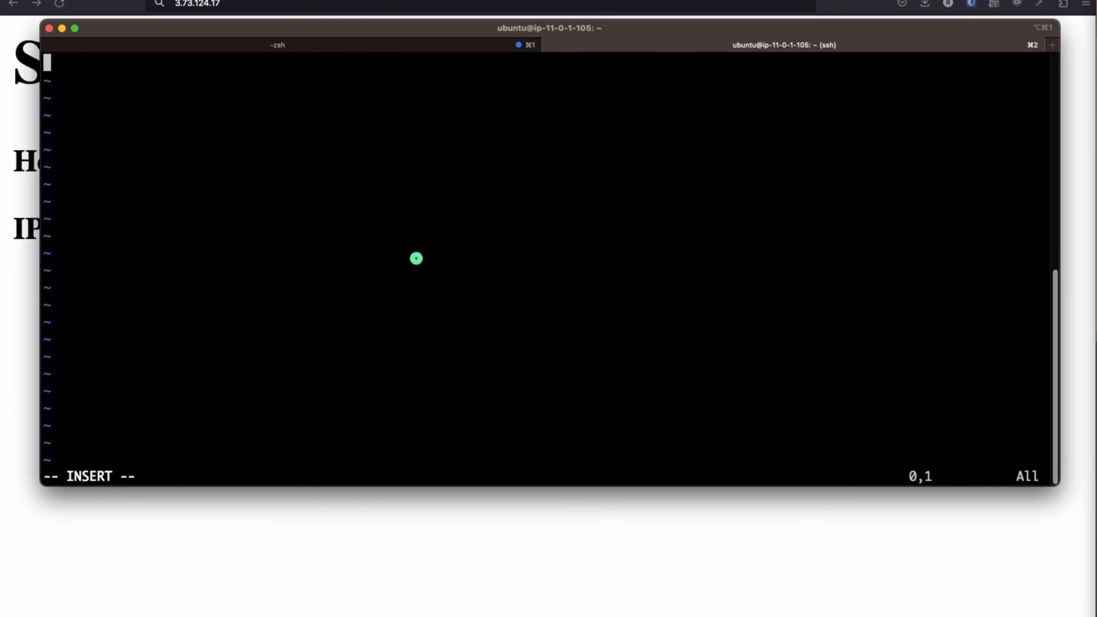
key(super+Tab)
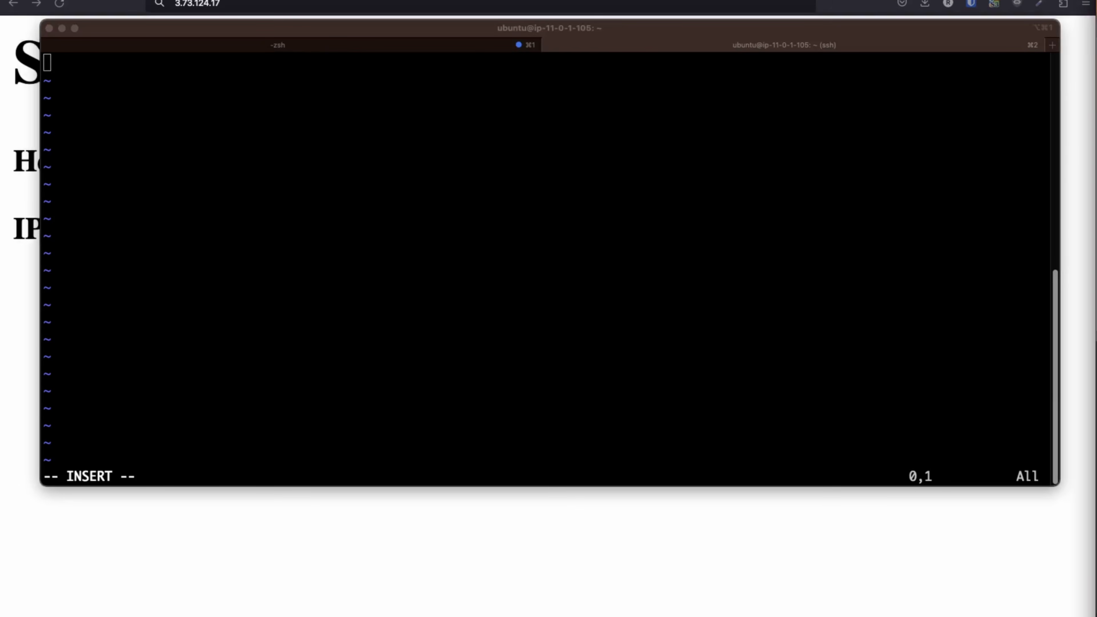
click(516, 248)
text(<h1>Hello from /foo</h1><p>This is a sample hello message in /foo.html.)
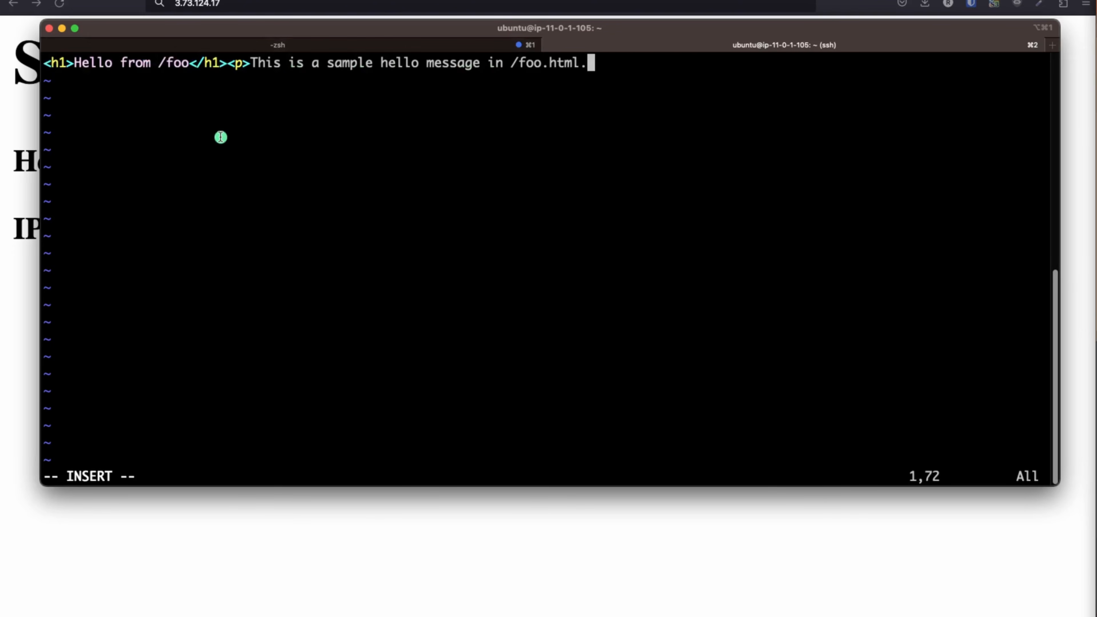
key(Escape)
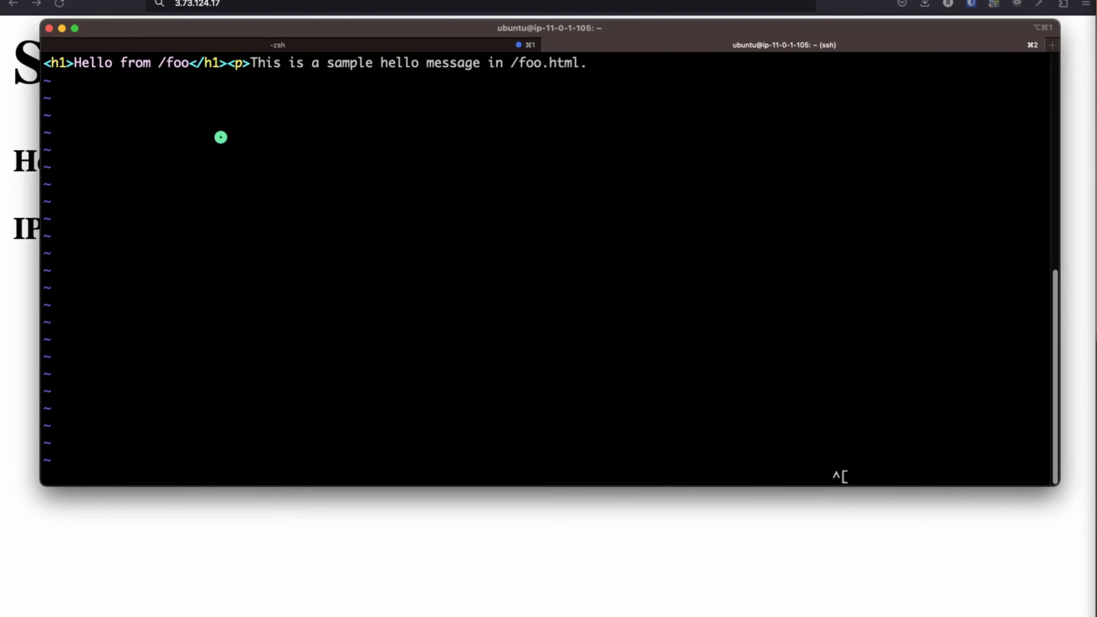
text(:wq)
key(Return)
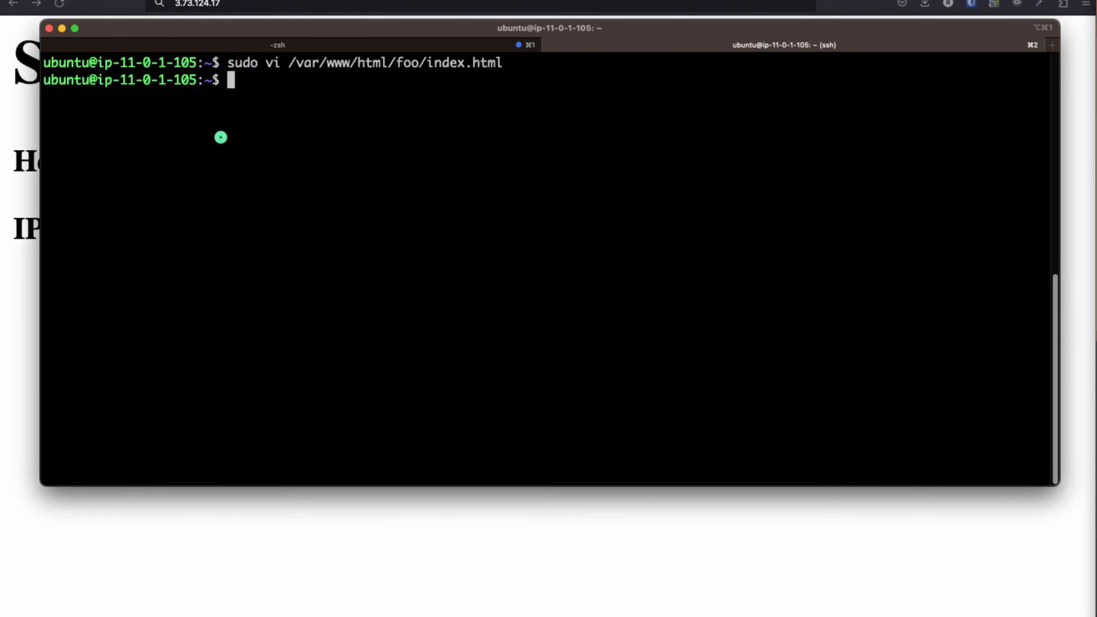
key(Return)
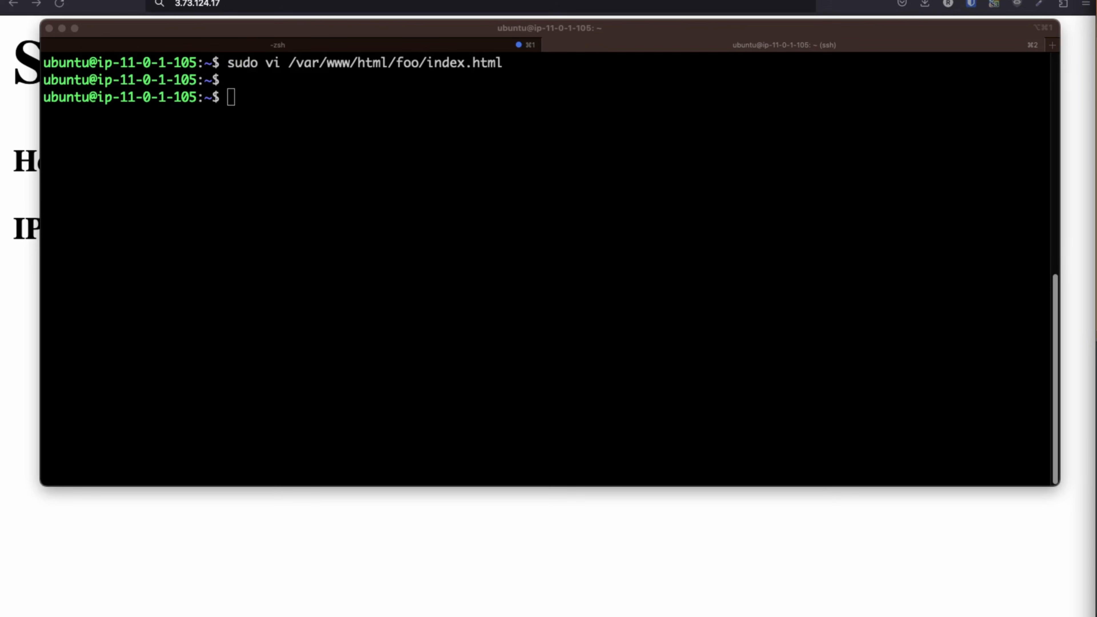
- Edit /var/www/html/bar/index.html with sudo vi, insert <h1>Hello from /bar</h1><p>This is a sample hello message in /bar.html.</p>", and save with :wq
click(652, 239)
text(sudo vi /var/www/html/bar/index.html)
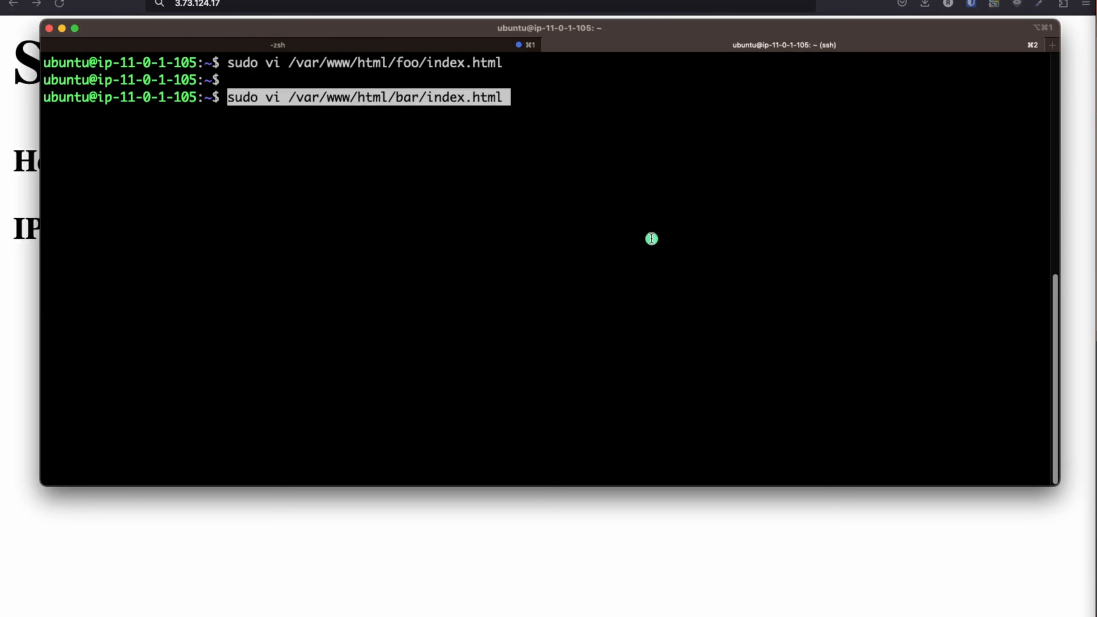
key(Return)
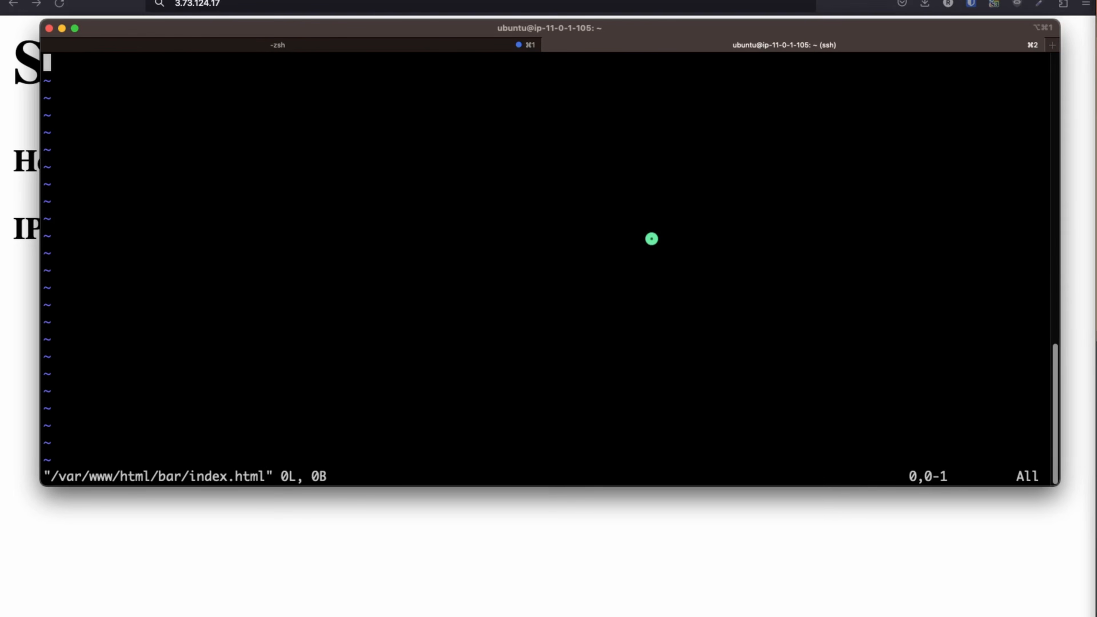
key(i)
key(super+Tab)
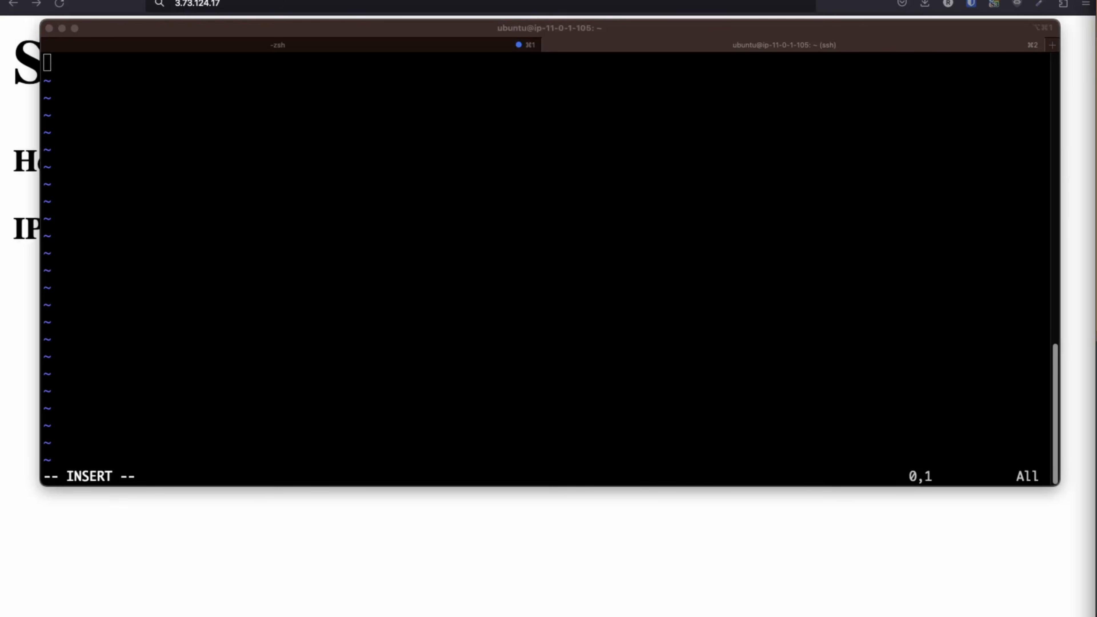
click(560, 279)
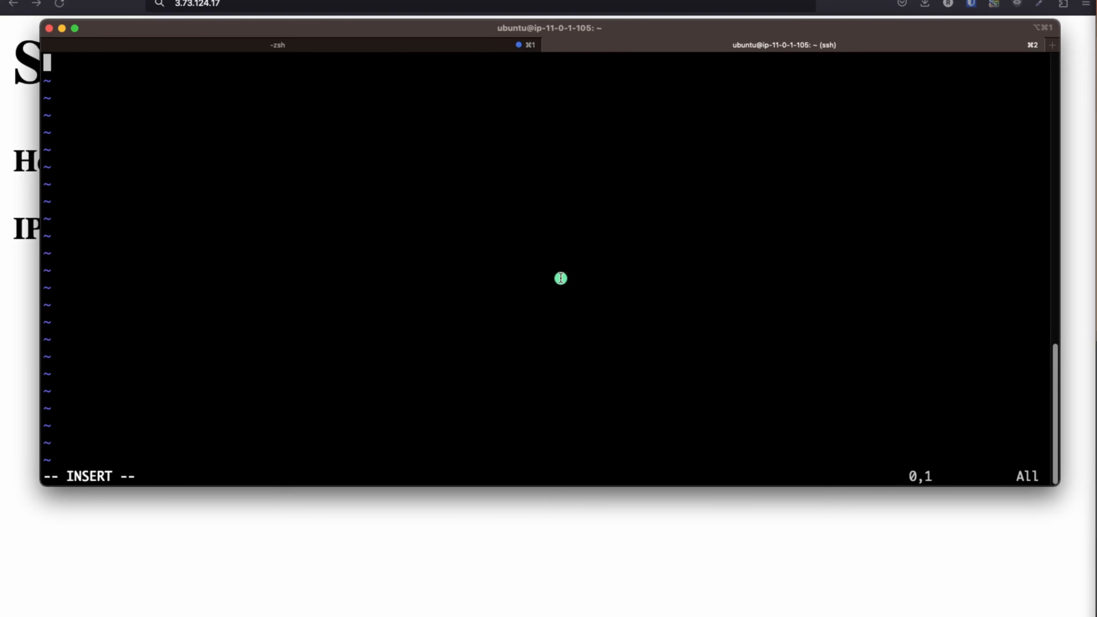
text(<h1>Hello from /bar</h1><p>This is a sample hello message in /bar.html.</p>")
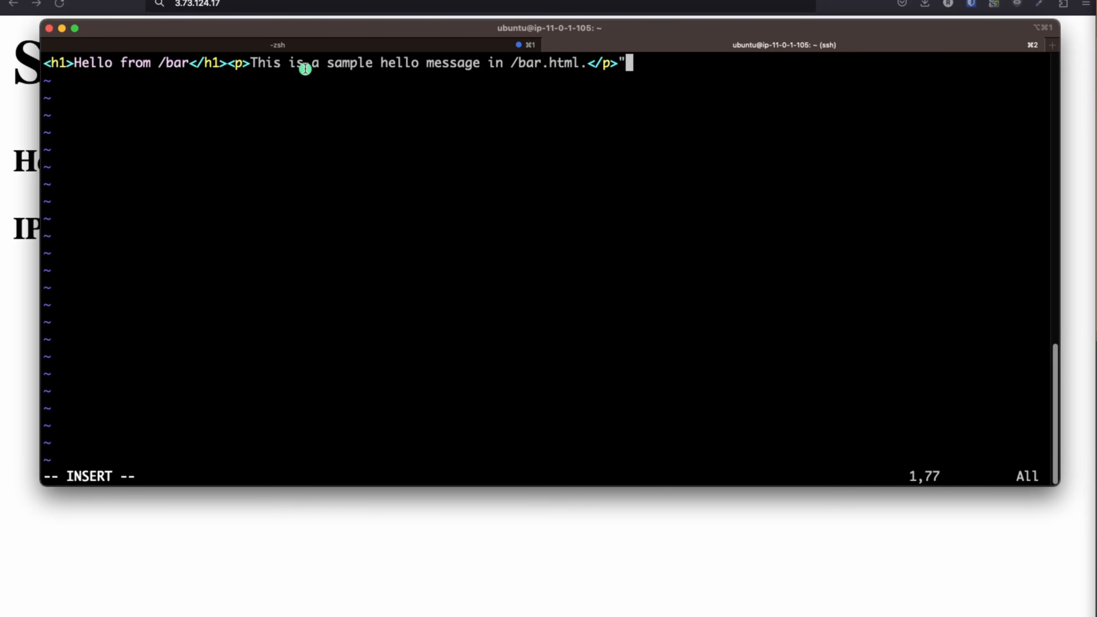
key(Escape)
text(:wq)
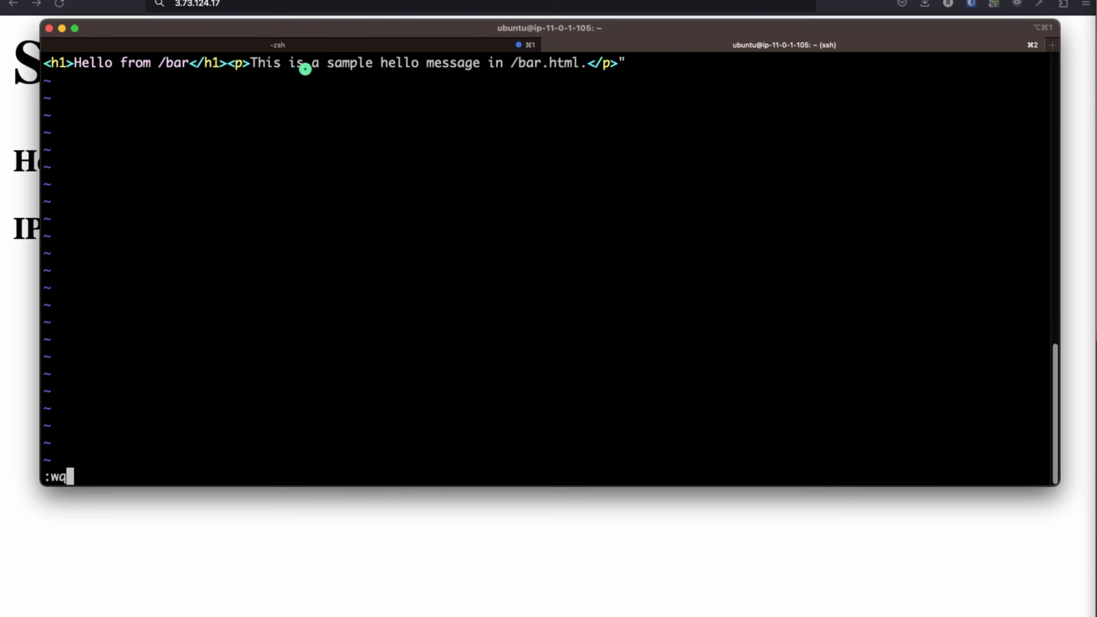
key(Return)
key(Return)
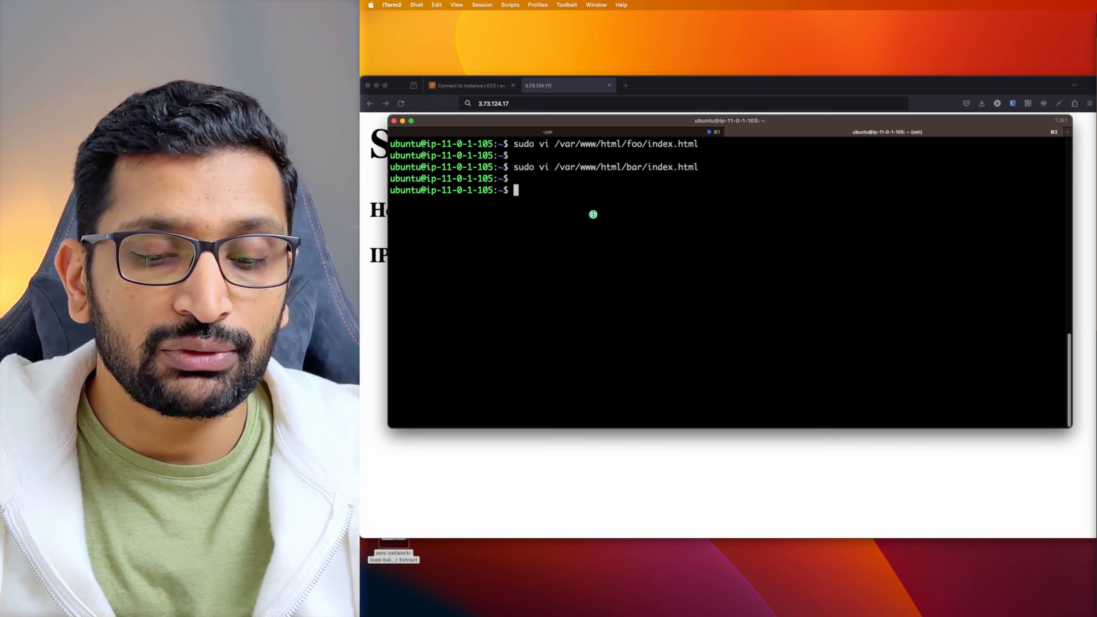
- Restart the Apache web server with sudo systemctl restart apache2
text(sys)
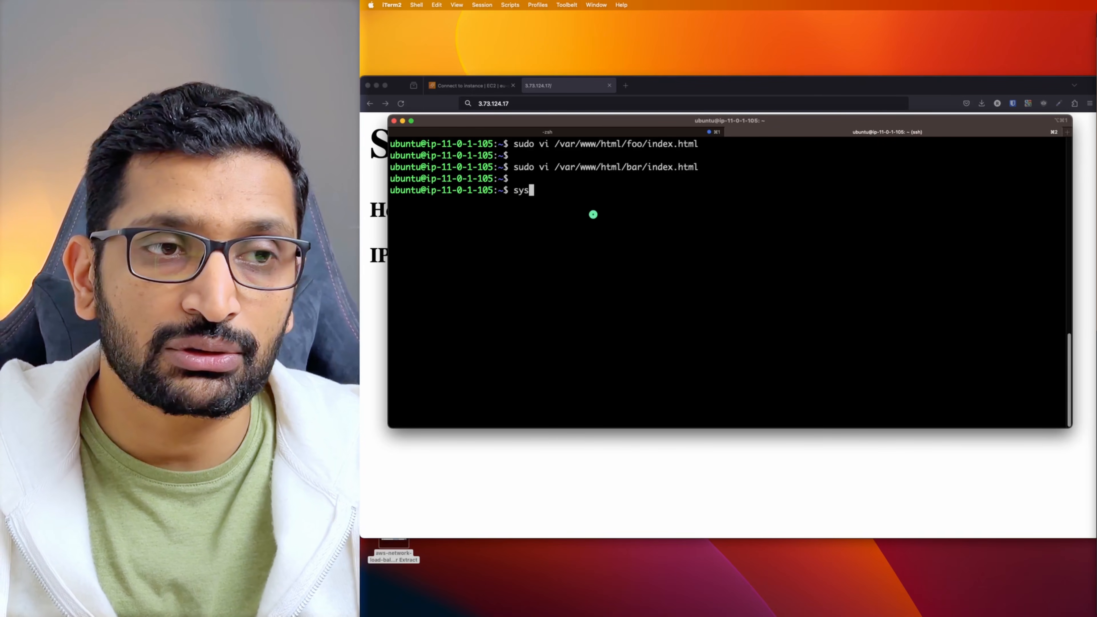
key(BackSpace)
key(BackSpace)
key(BackSpace)
text(sud)
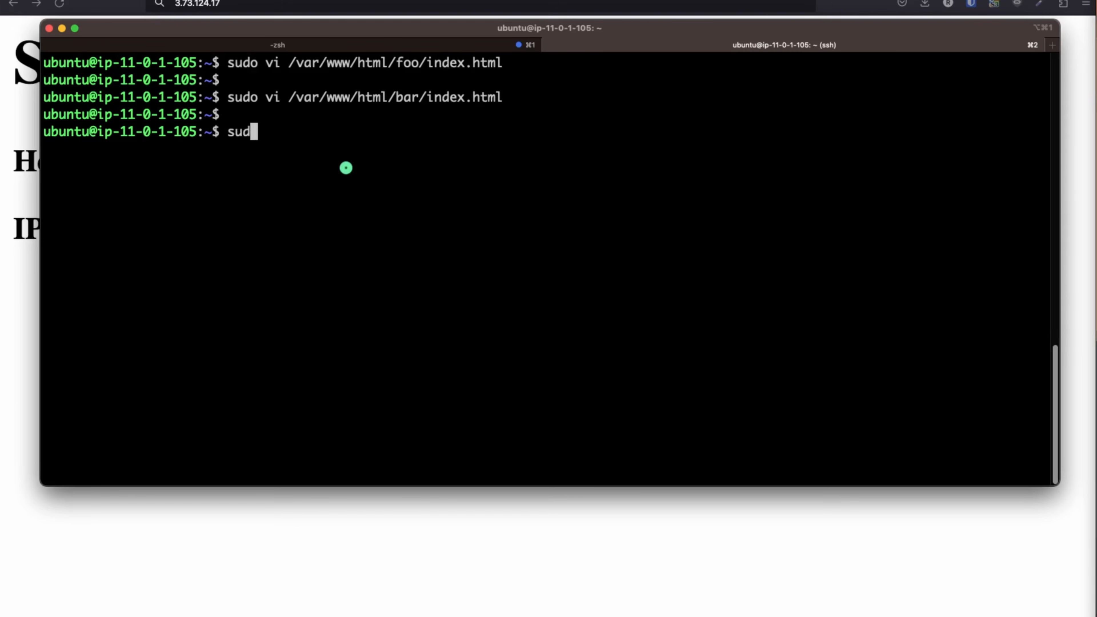
text(o systemct)
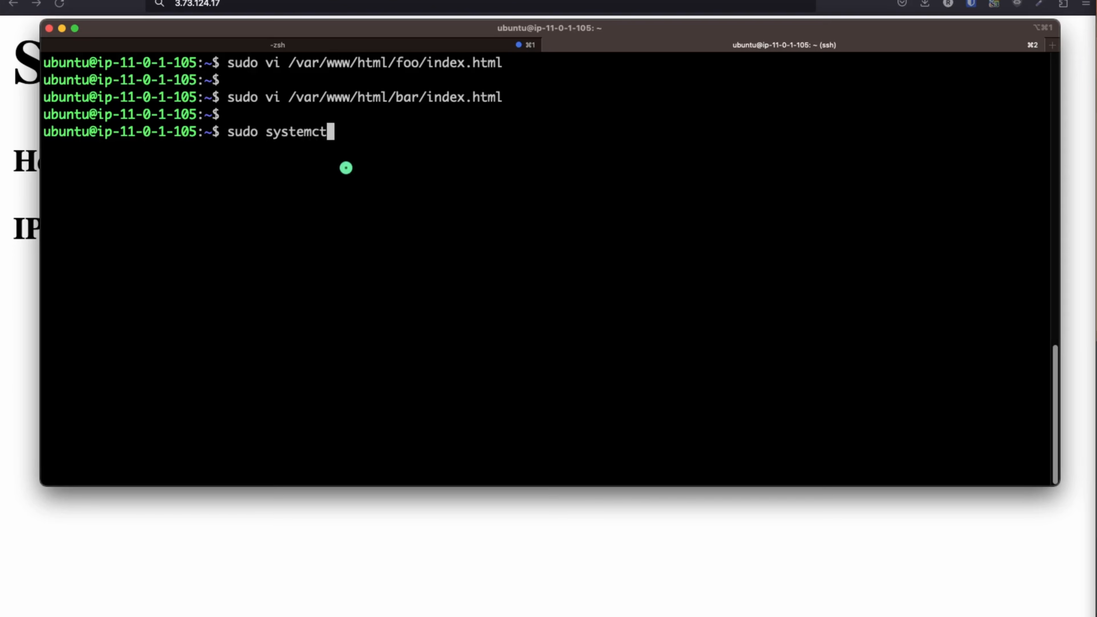
text(l restart a)
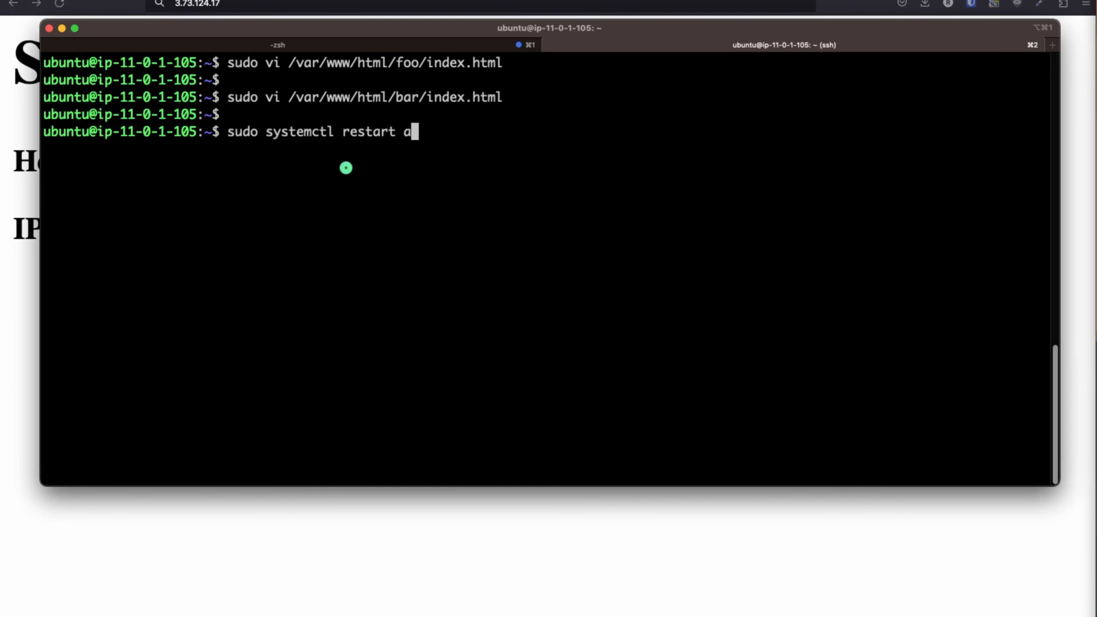
text(pache2)
key(Return)
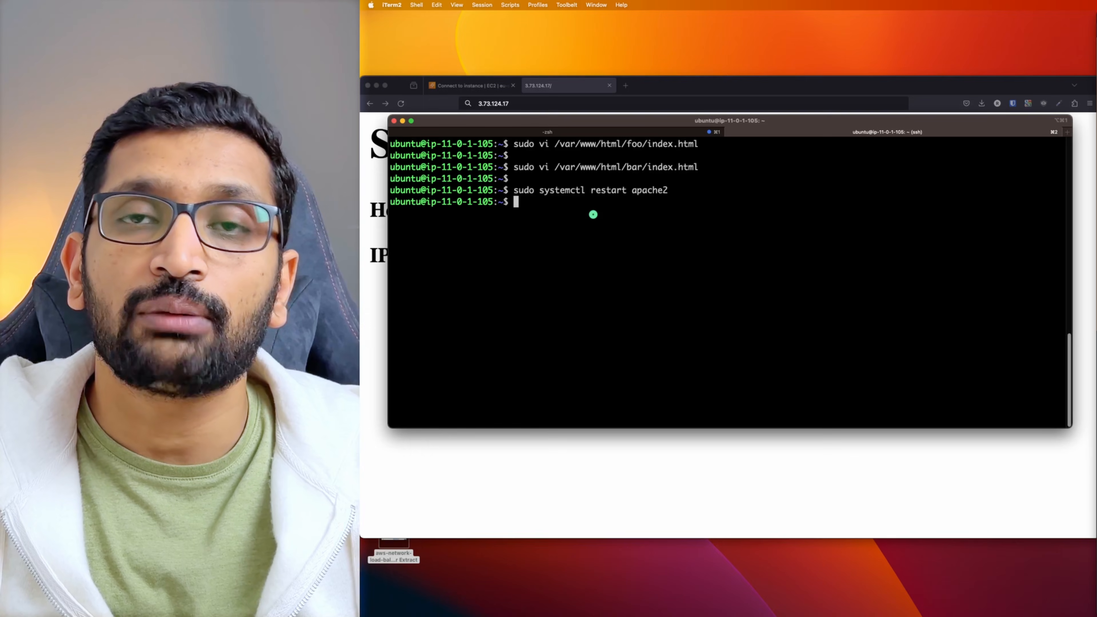
- Switch to Firefox, reload the server's root page, and open 3.73.124.17/foo to check its heading and message
key(super+Tab)
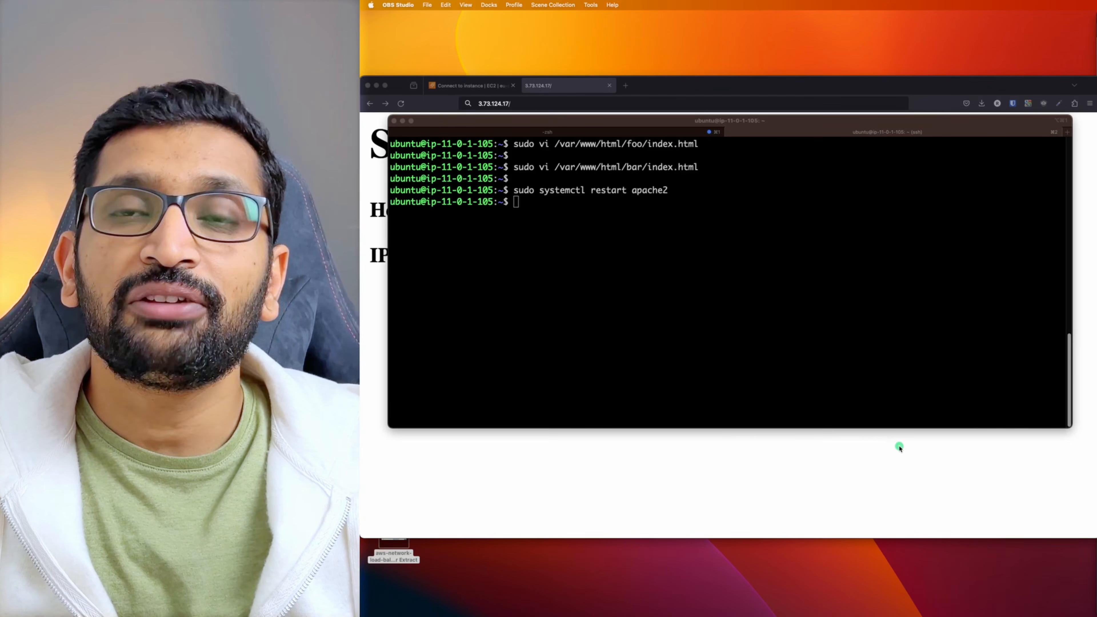
click(904, 452)
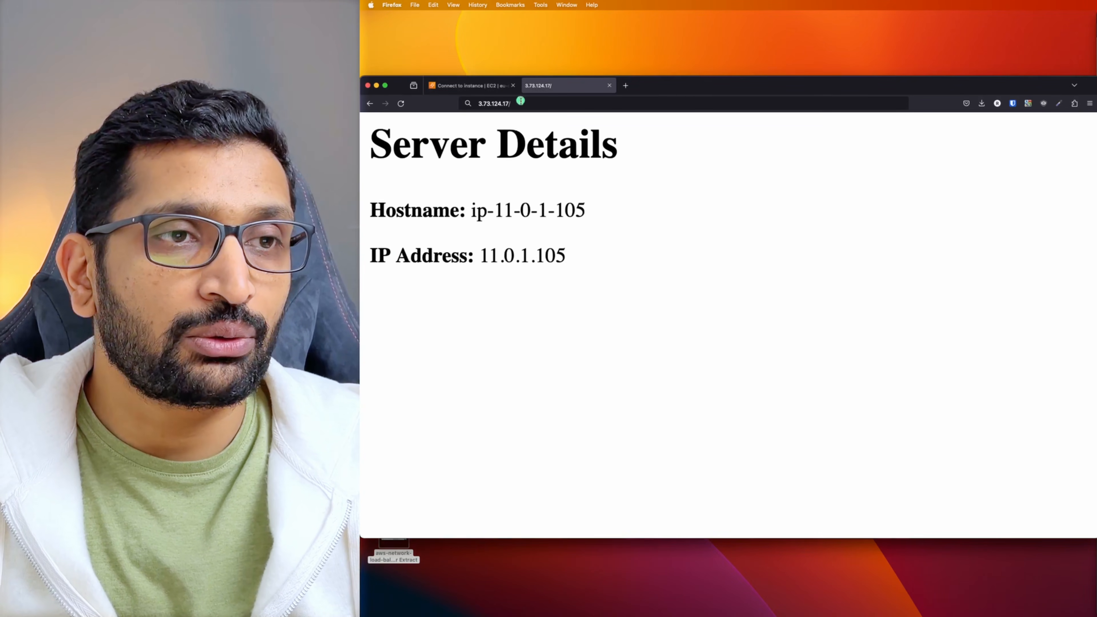
click(578, 104)
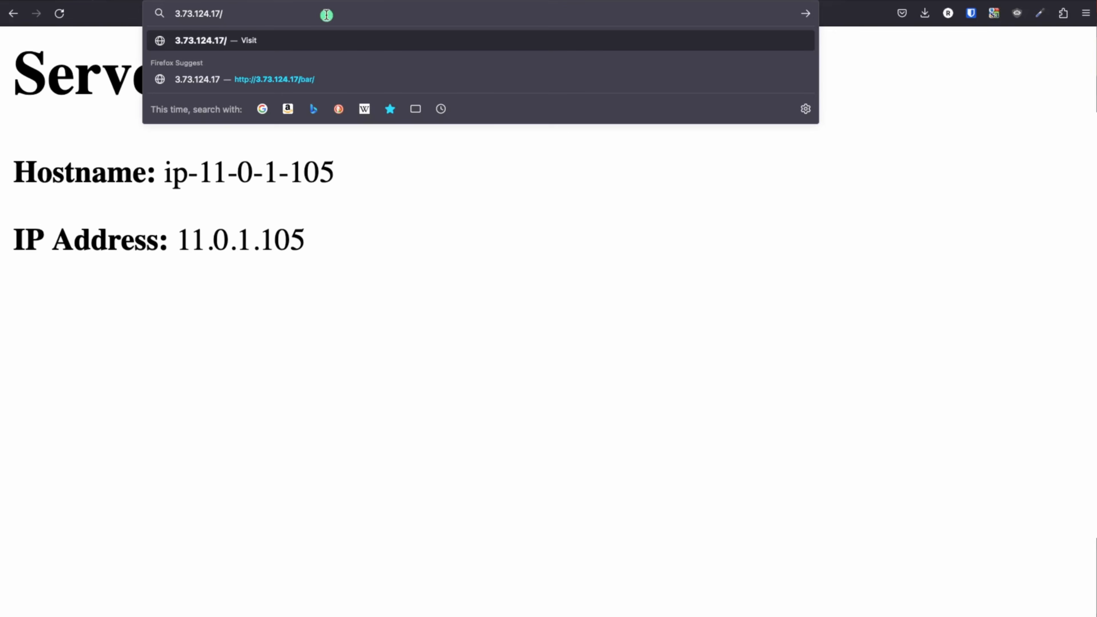
key(Return)
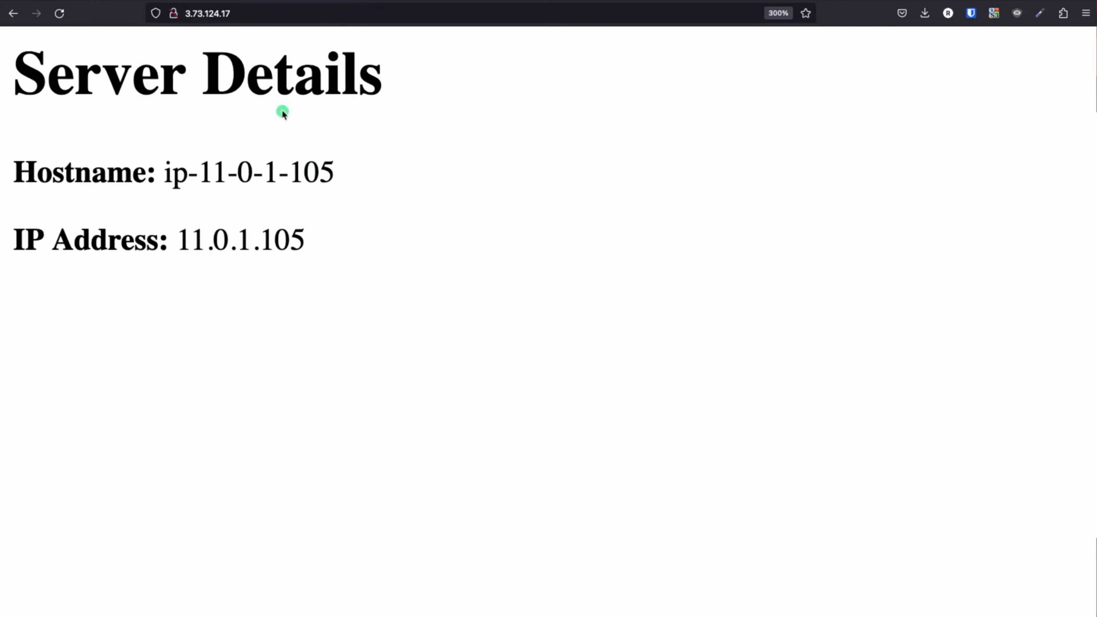
click(263, 14)
text(/)
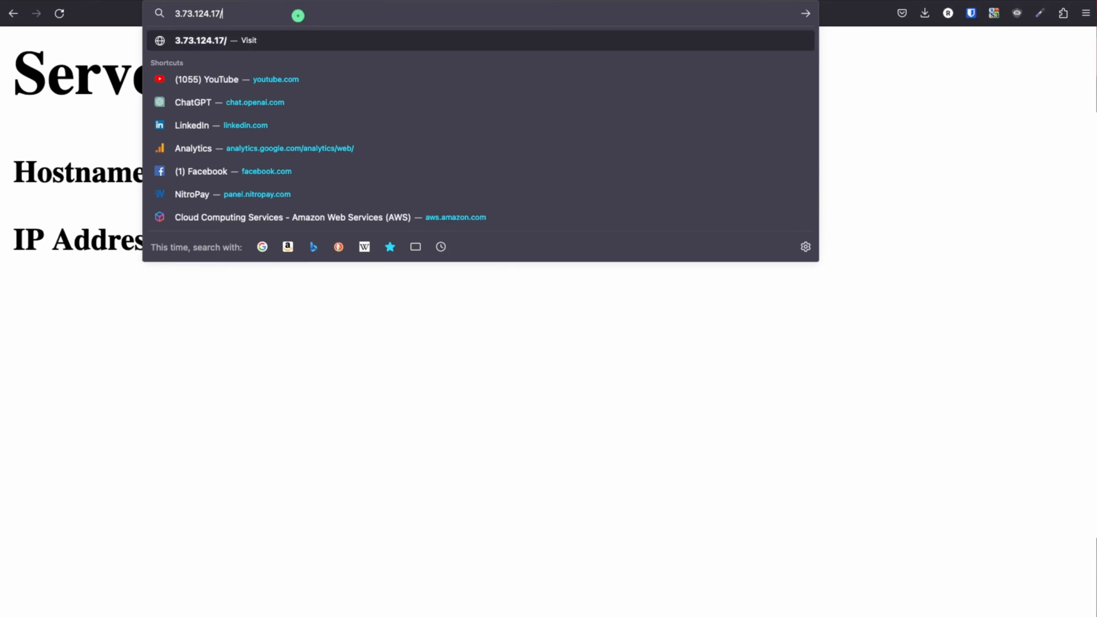
text(foo)
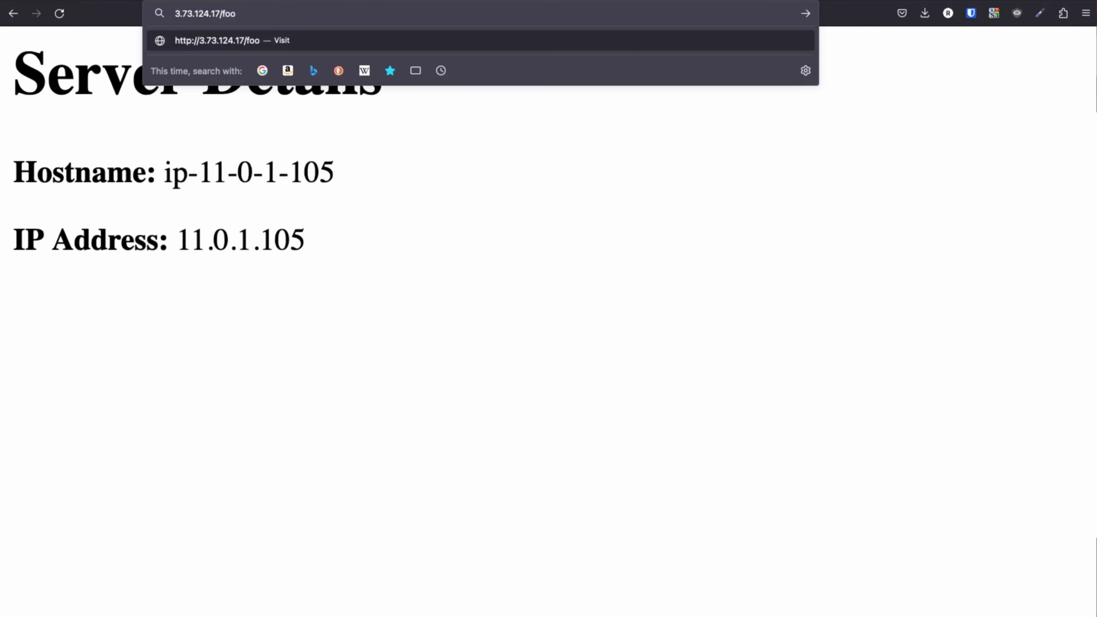
key(Return)
drag(580, 189, 10, 65)
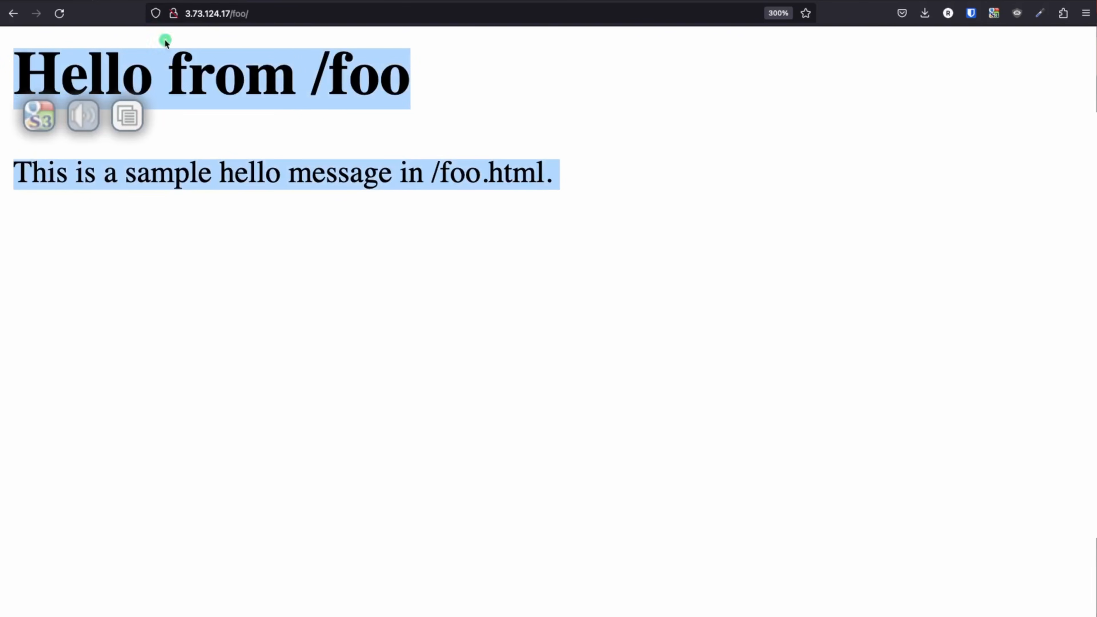
- Change the address's path to /bar and load 3.73.124.17/bar to check the page
click(283, 14)
key(BackSpace)
key(BackSpace)
key(BackSpace)
key(BackSpace)
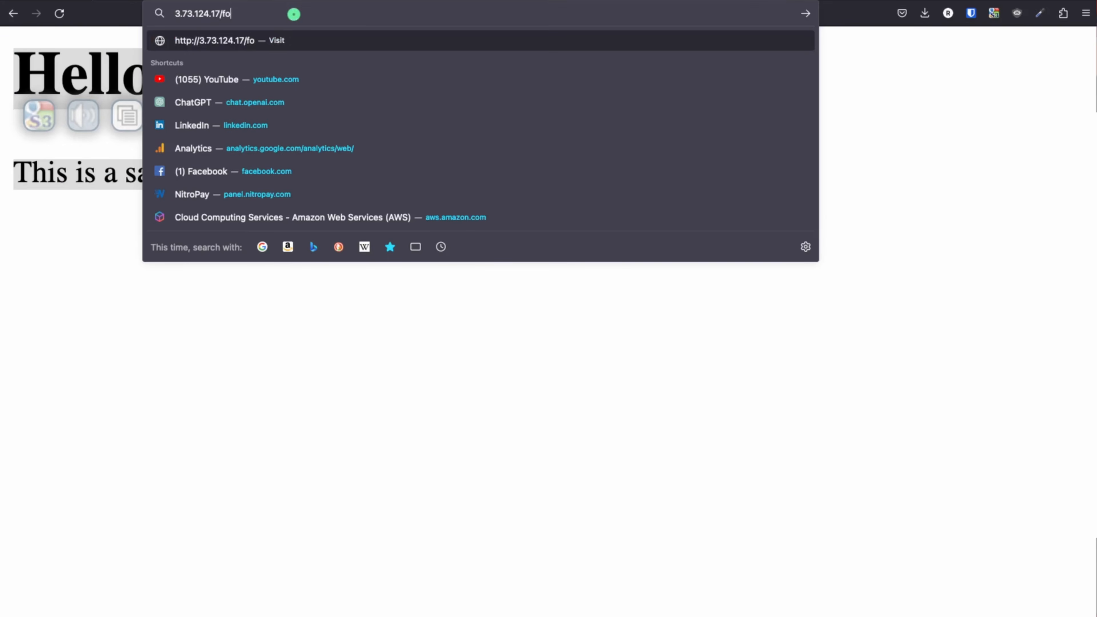
text(v)
key(BackSpace)
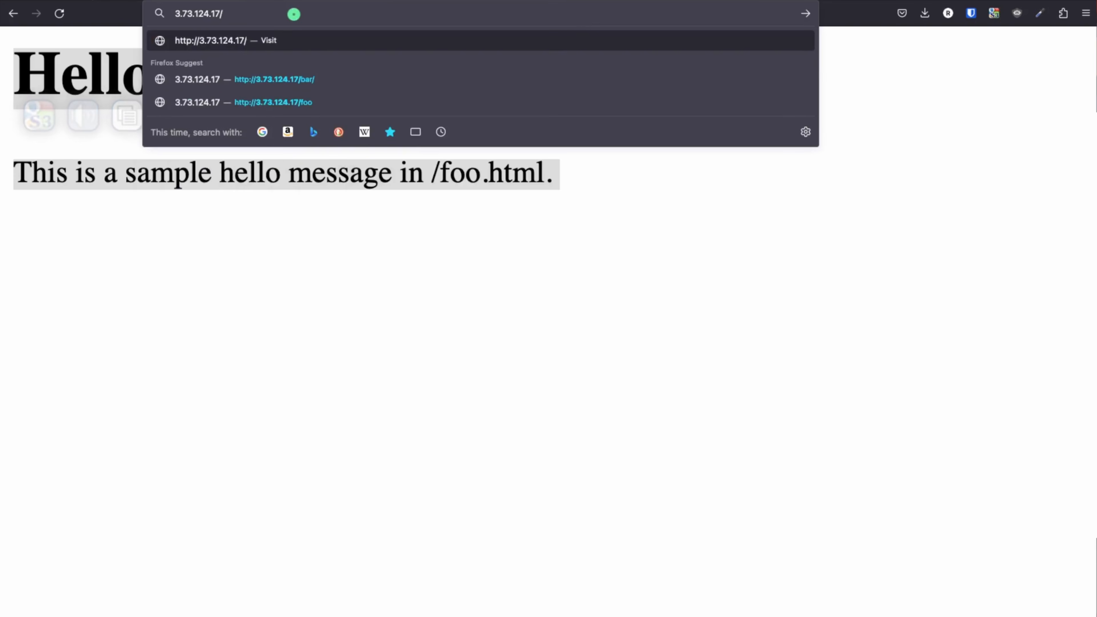
text(bar)
key(Return)
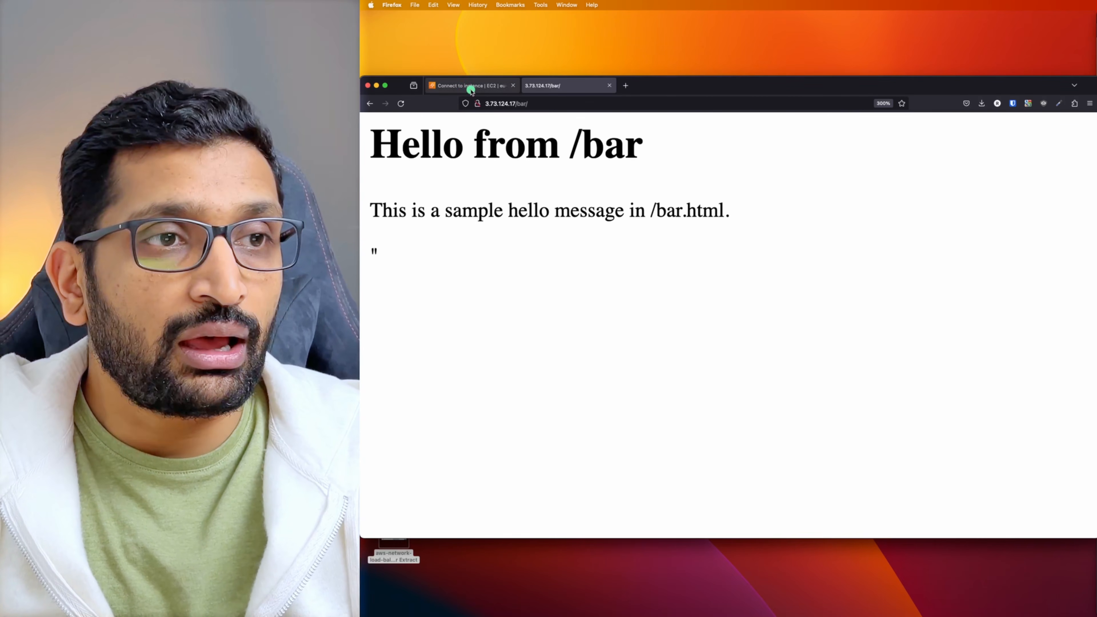
- Return to the AWS console and open the EC2 Instances list
click(456, 85)
click(455, 148)
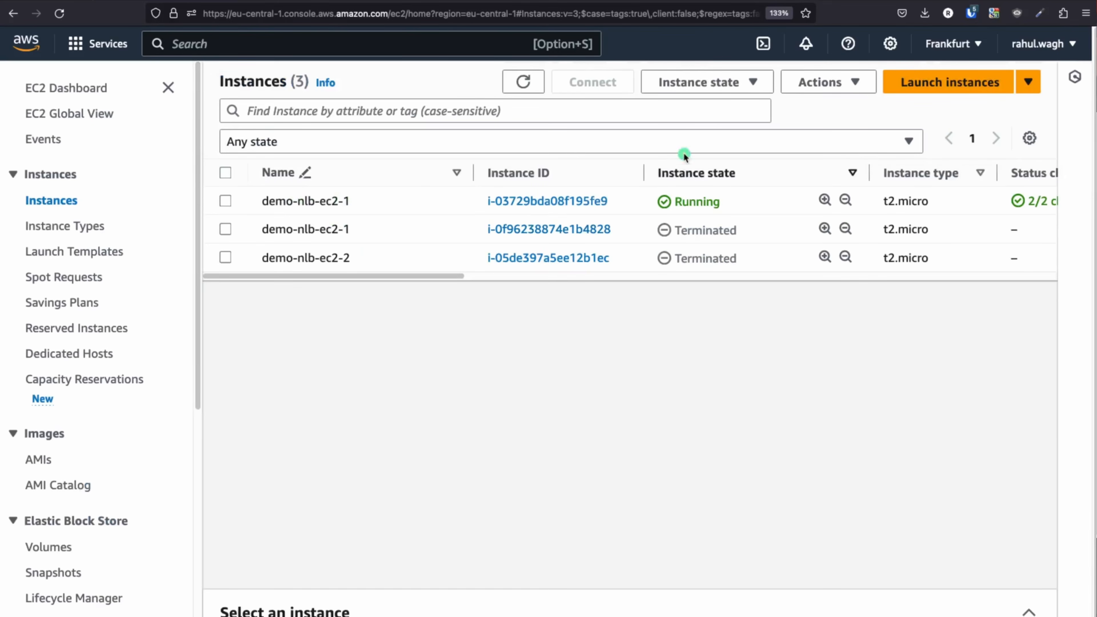
- Filter the EC2 instance list to running instances and check the listed instance's name
click(308, 143)
click(265, 194)
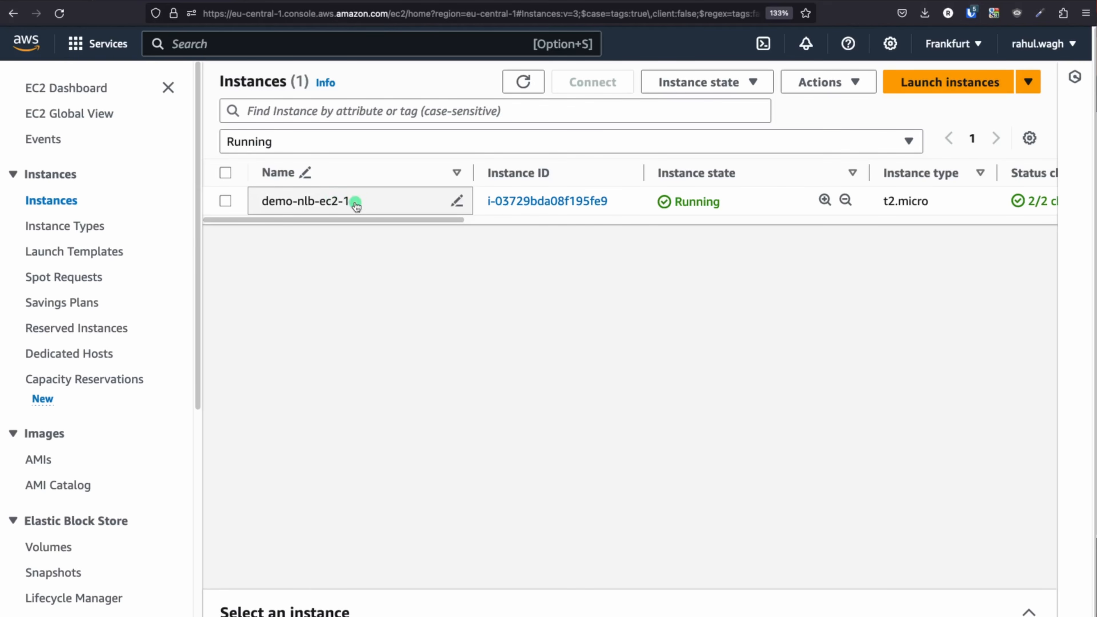
drag(354, 203, 256, 201)
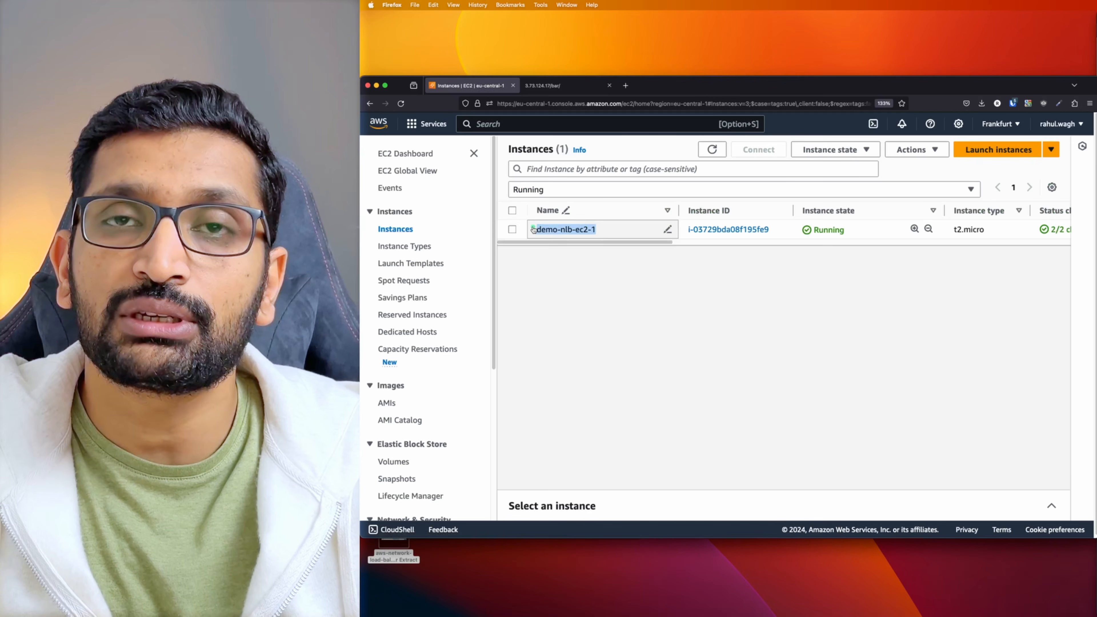
click(534, 229)
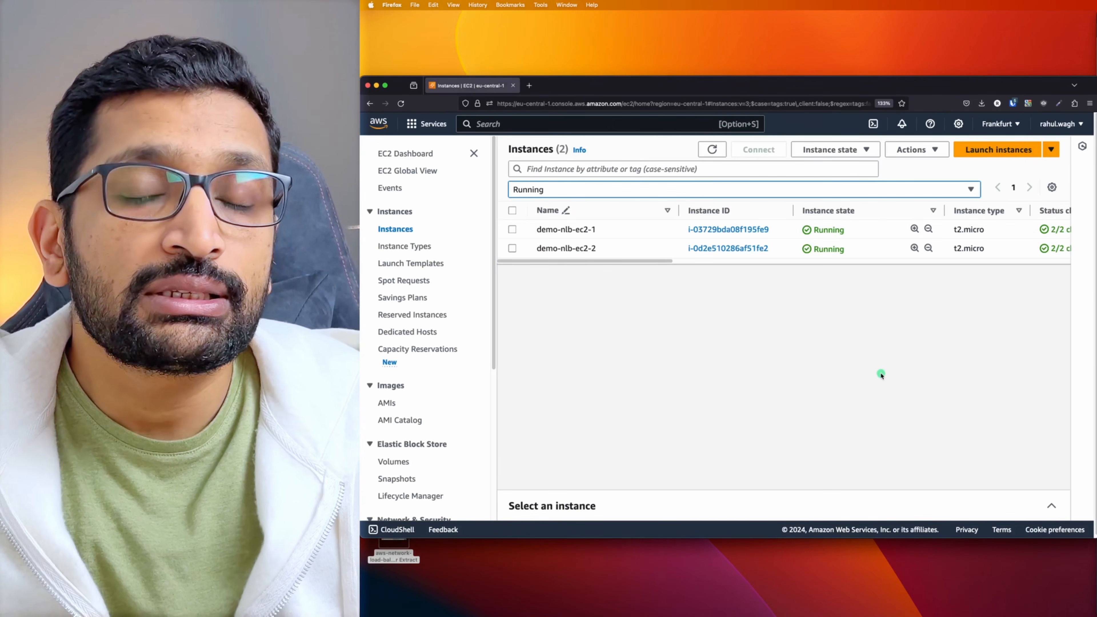
- Copy the public IPv4 address of demo-nlb-ec2-2 from its details and load it in a new browser tab
click(728, 248)
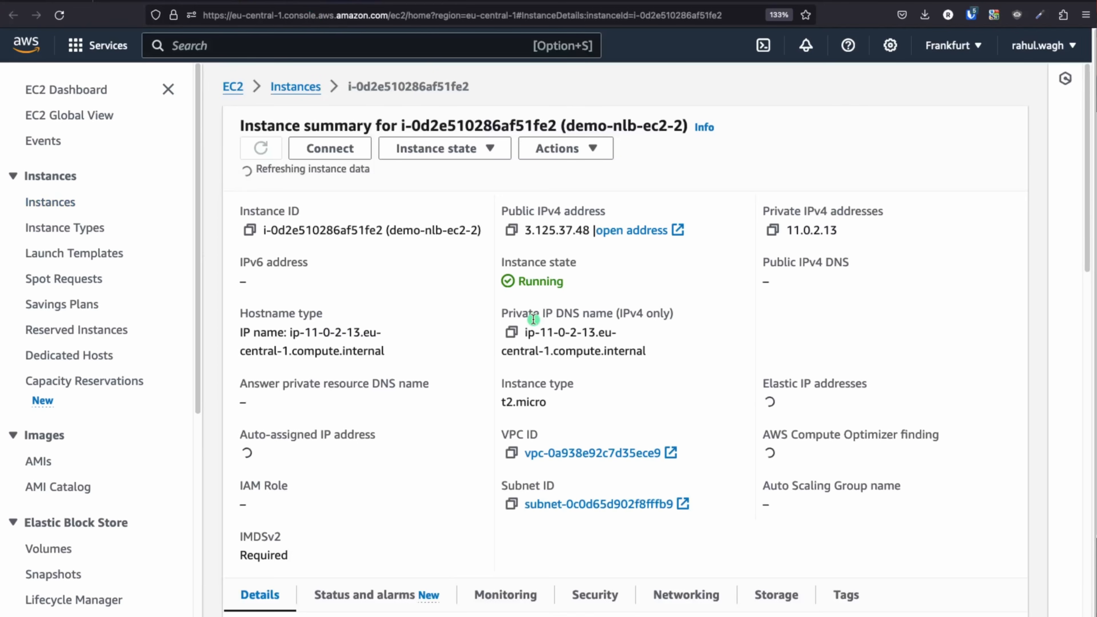
click(512, 225)
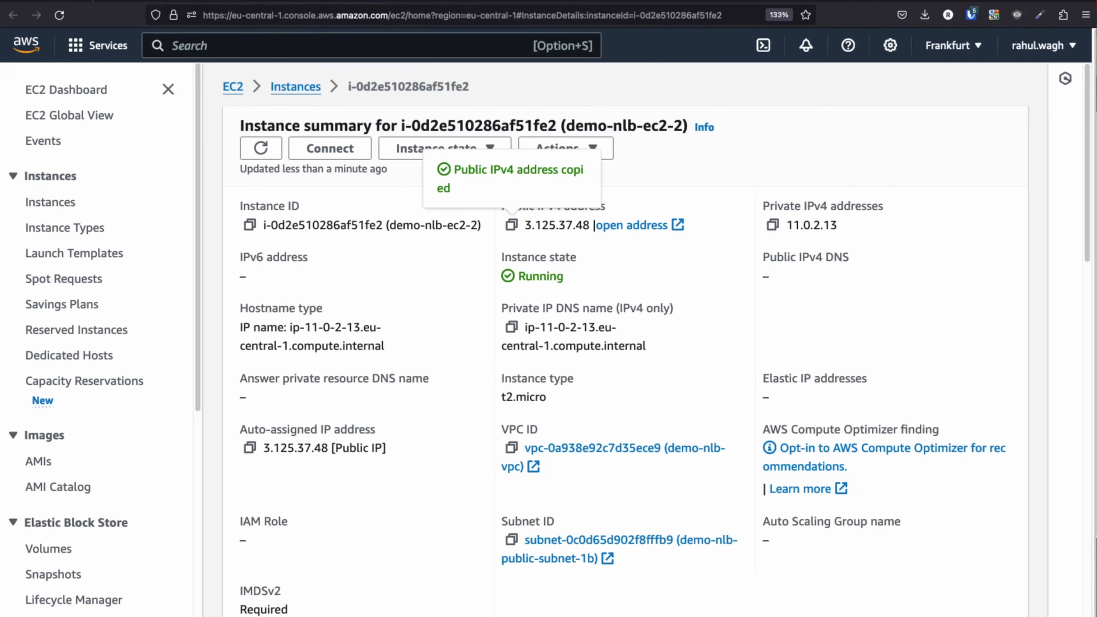
key(ctrl+t)
key(ctrl+v)
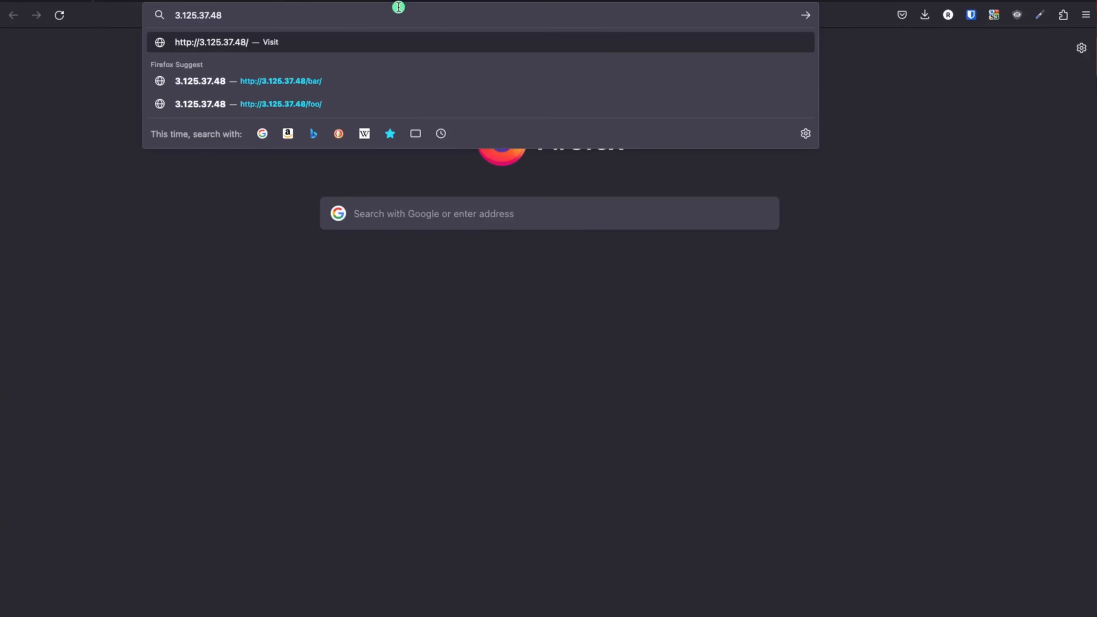
key(Return)
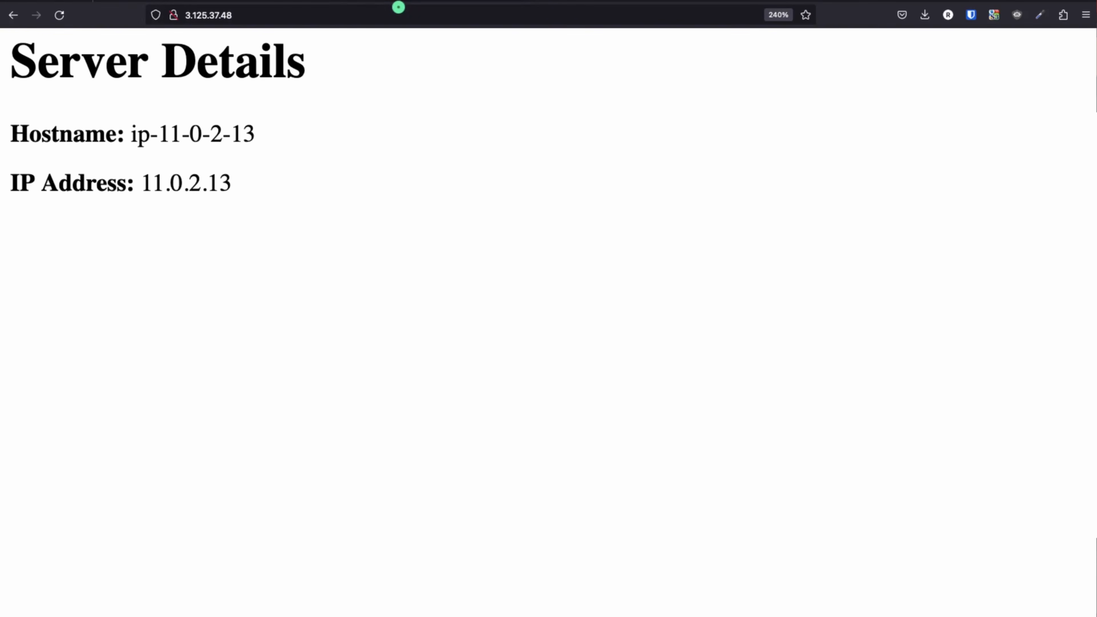
- Load the /foo/ path on the demo-nlb-ec2-2 server and check the instance name in its heading
click(341, 15)
text(/foo/)
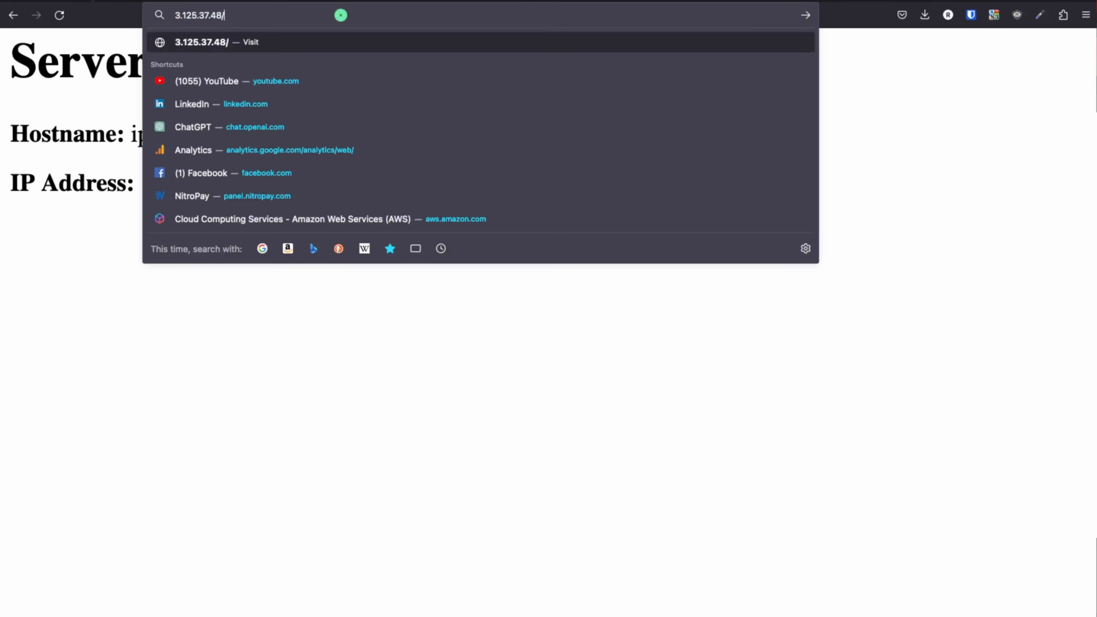
key(Return)
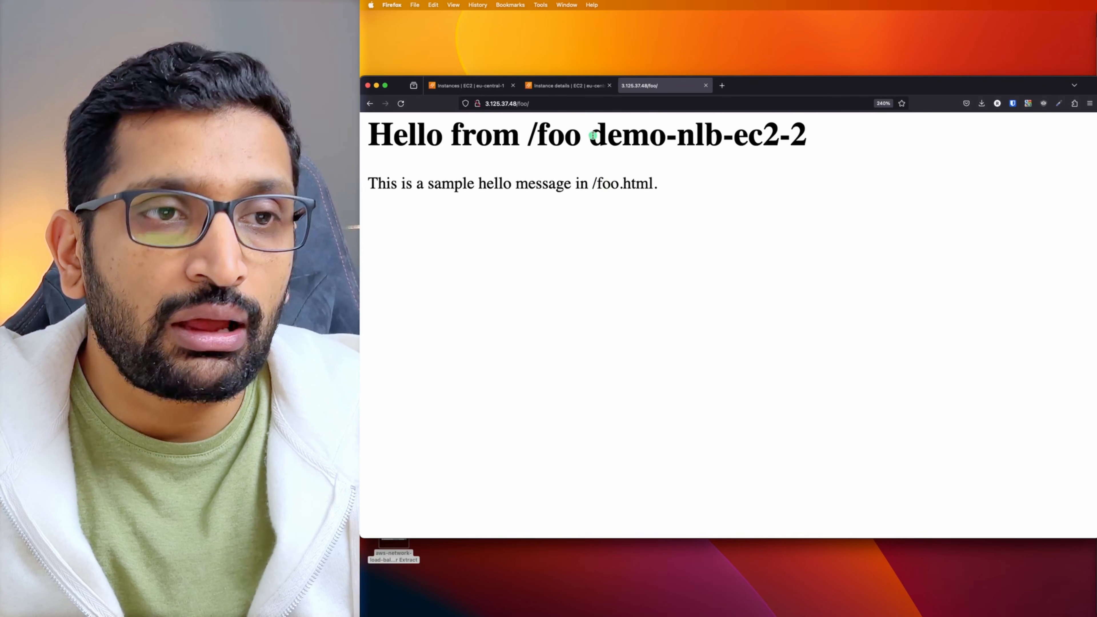
drag(591, 133, 826, 142)
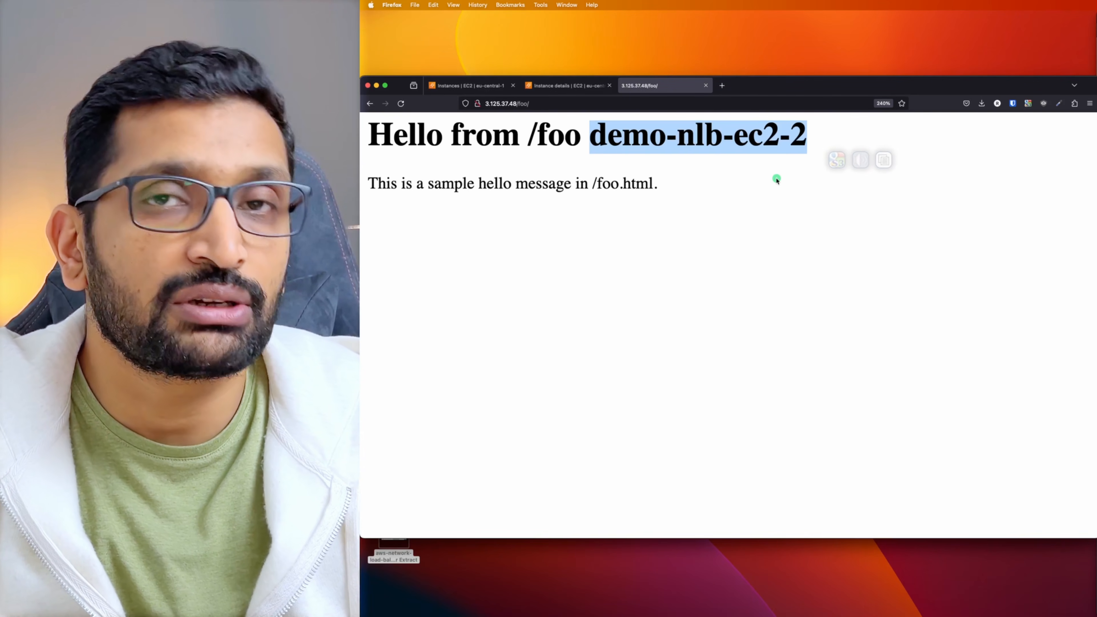
- Copy the public IPv4 address of demo-nlb-ec2-1 and open its /foo/ page in a new browser tab to check the heading
click(488, 85)
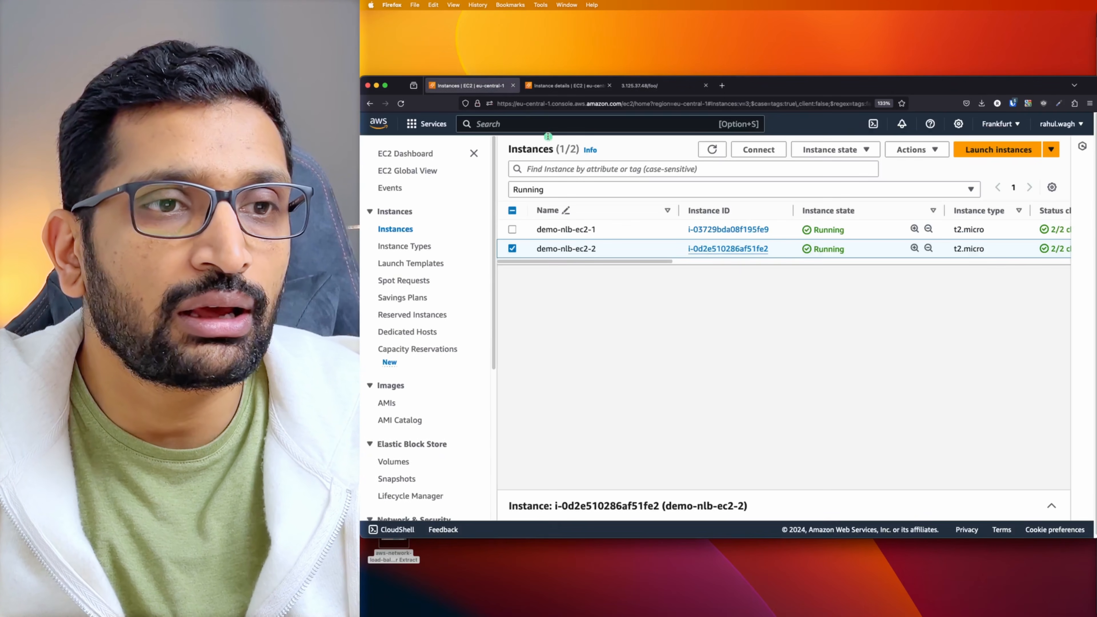
click(740, 229)
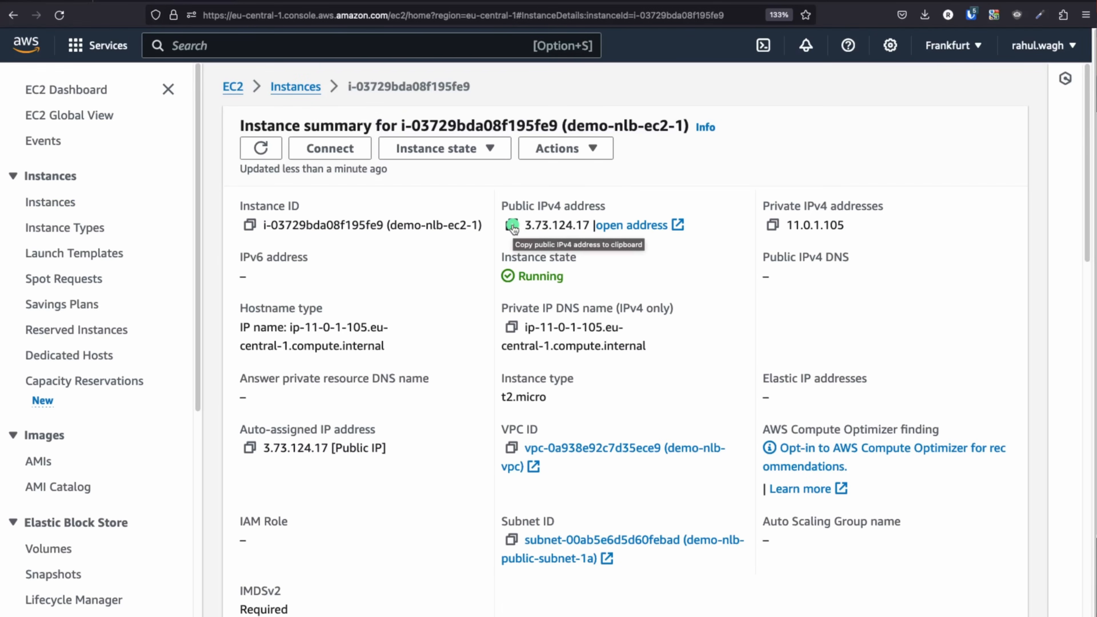
click(513, 226)
key(super+t)
key(super+v)
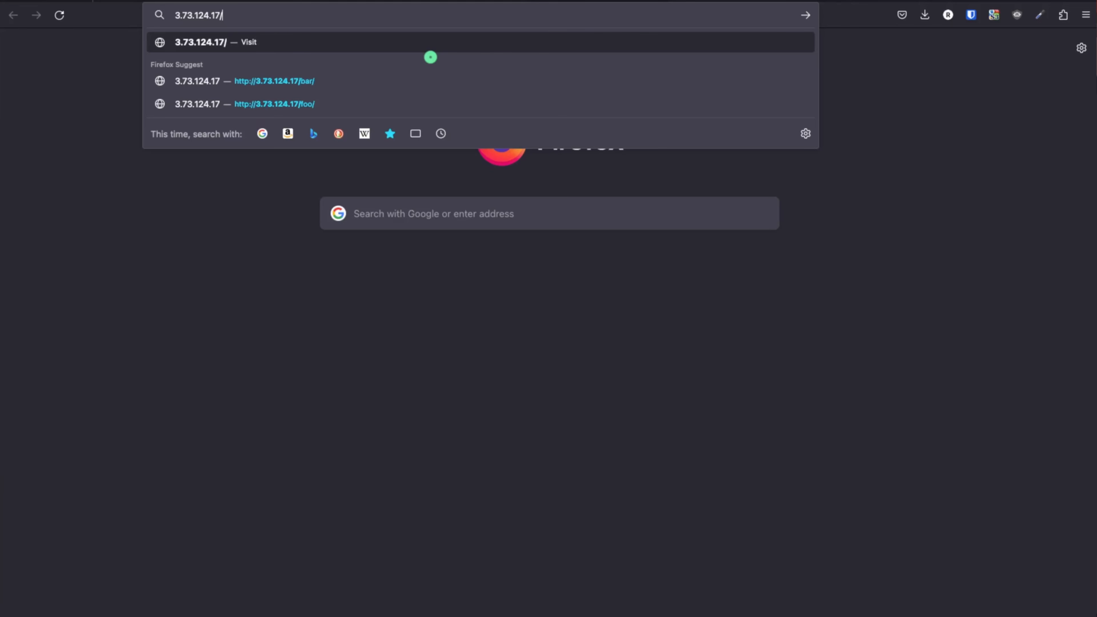
text(/)
key(Return)
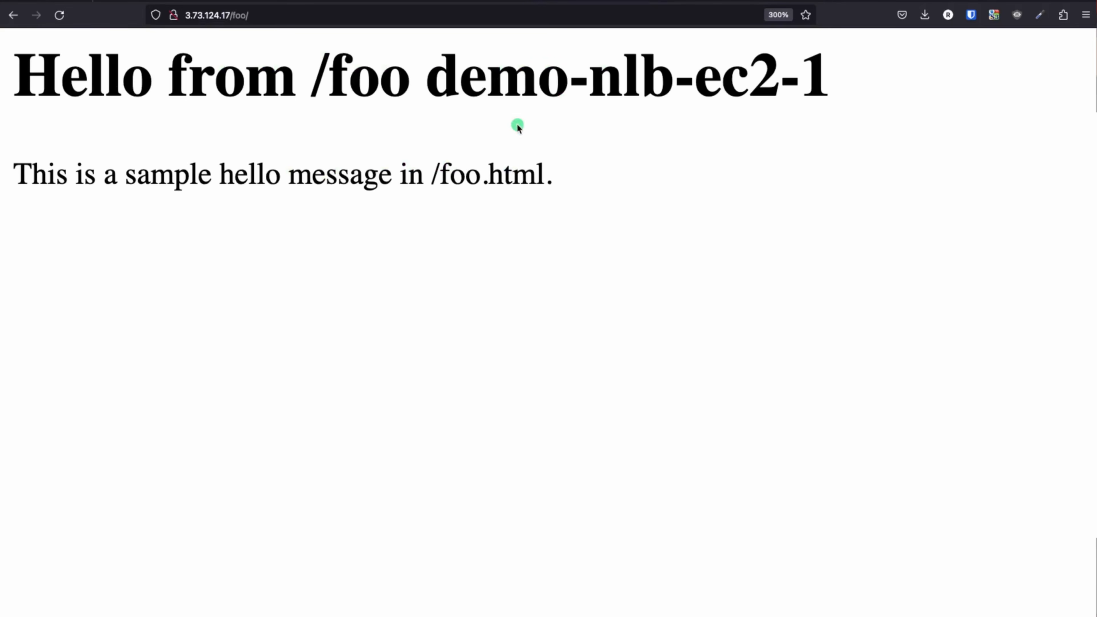
drag(432, 83, 827, 78)
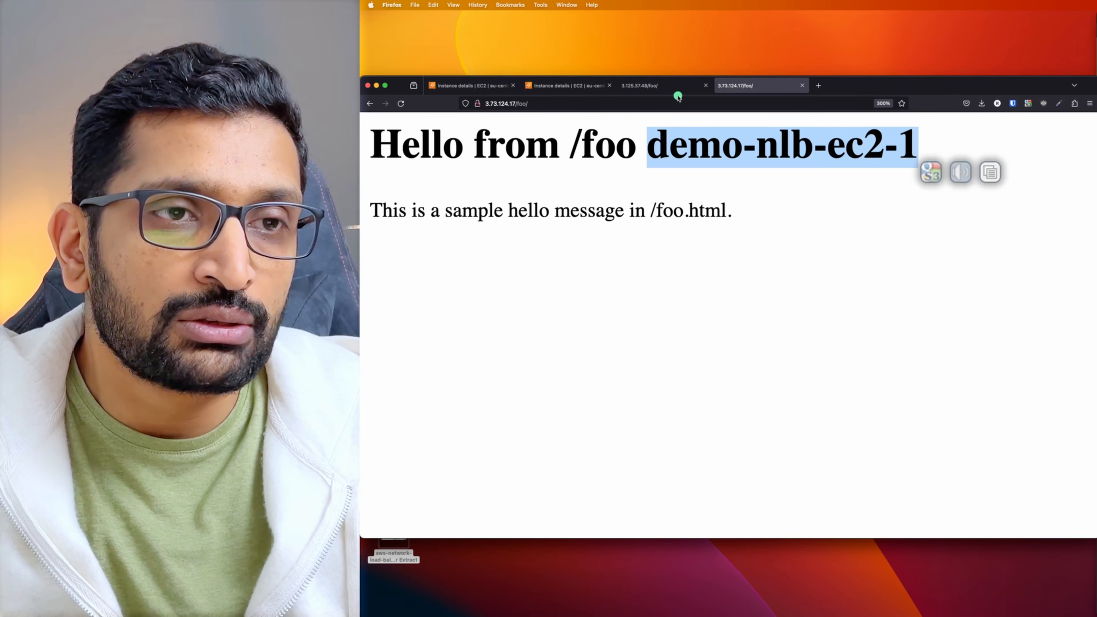
- Review the demo-nlb-ec2-2 /foo/ page again, and return to the EC2 instance list
click(691, 92)
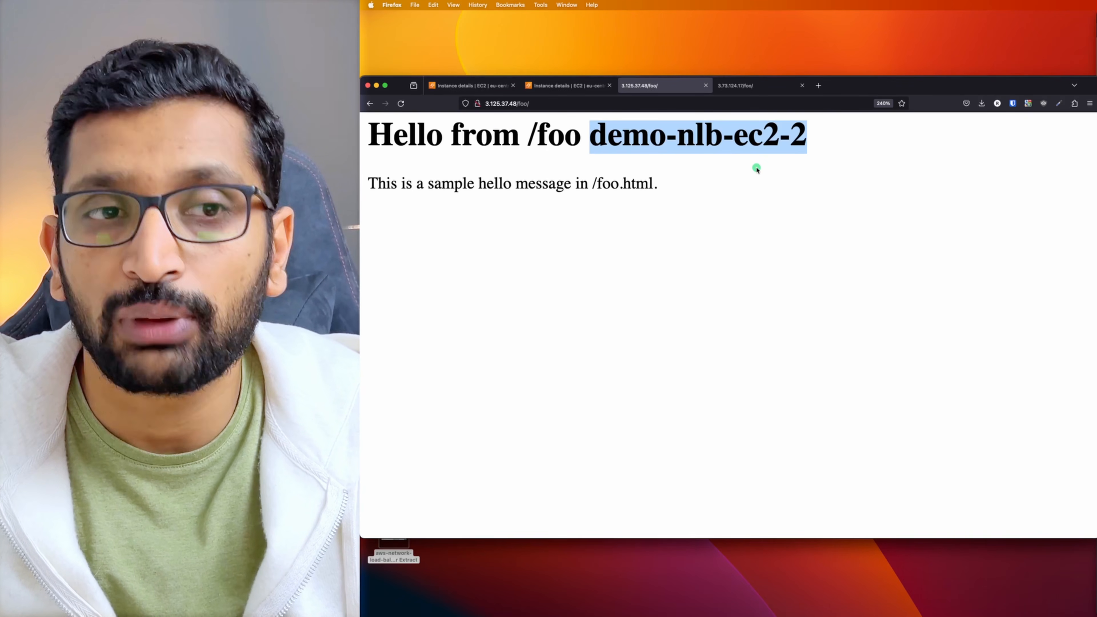
click(464, 86)
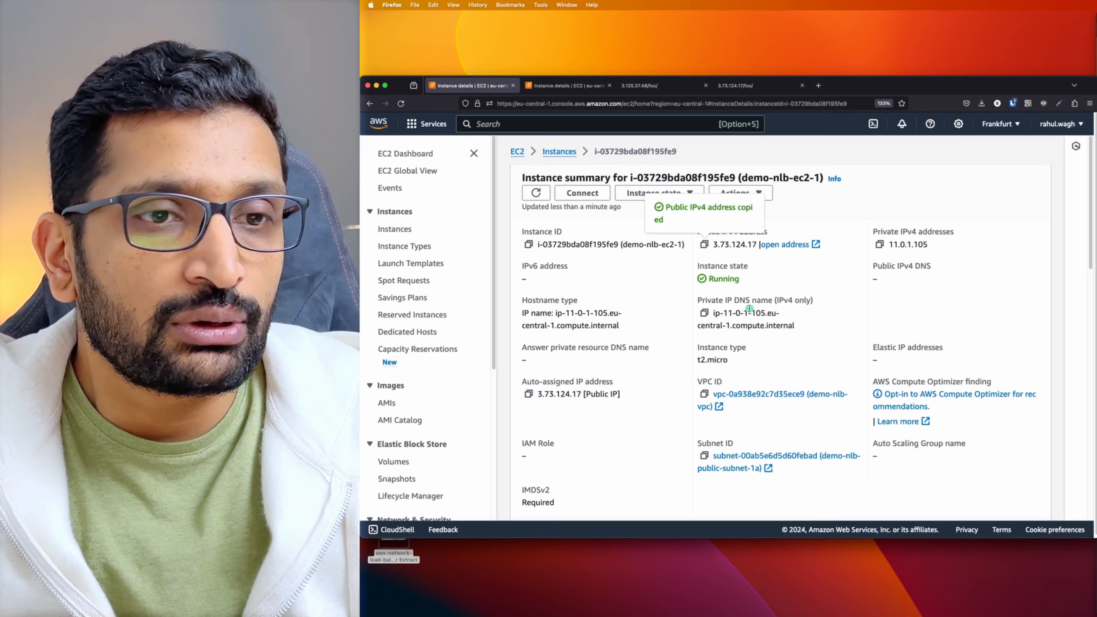
click(559, 151)
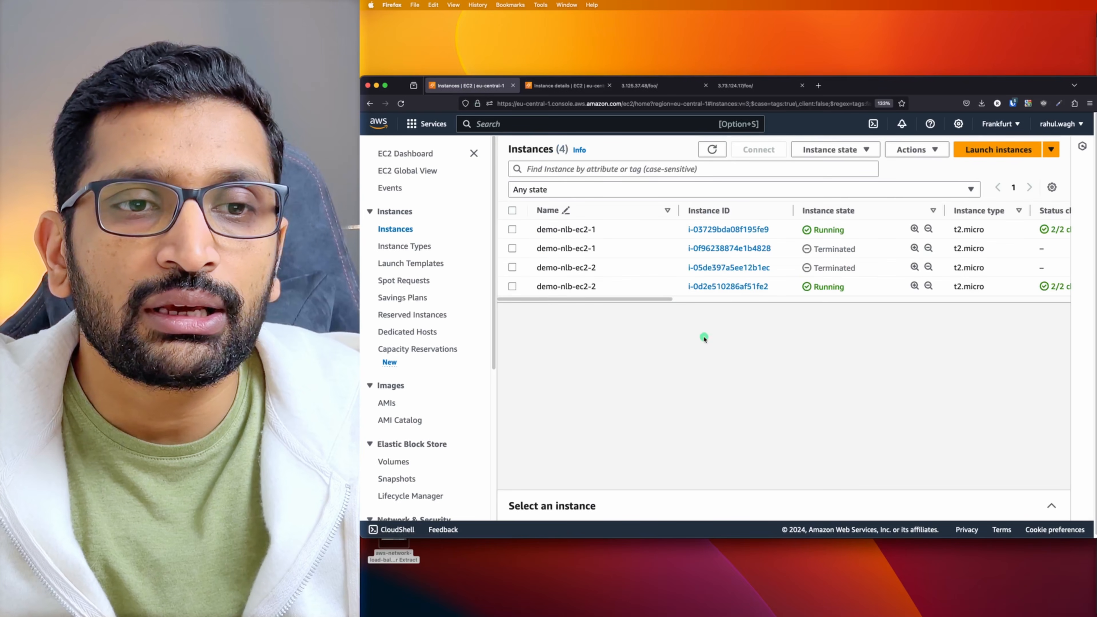
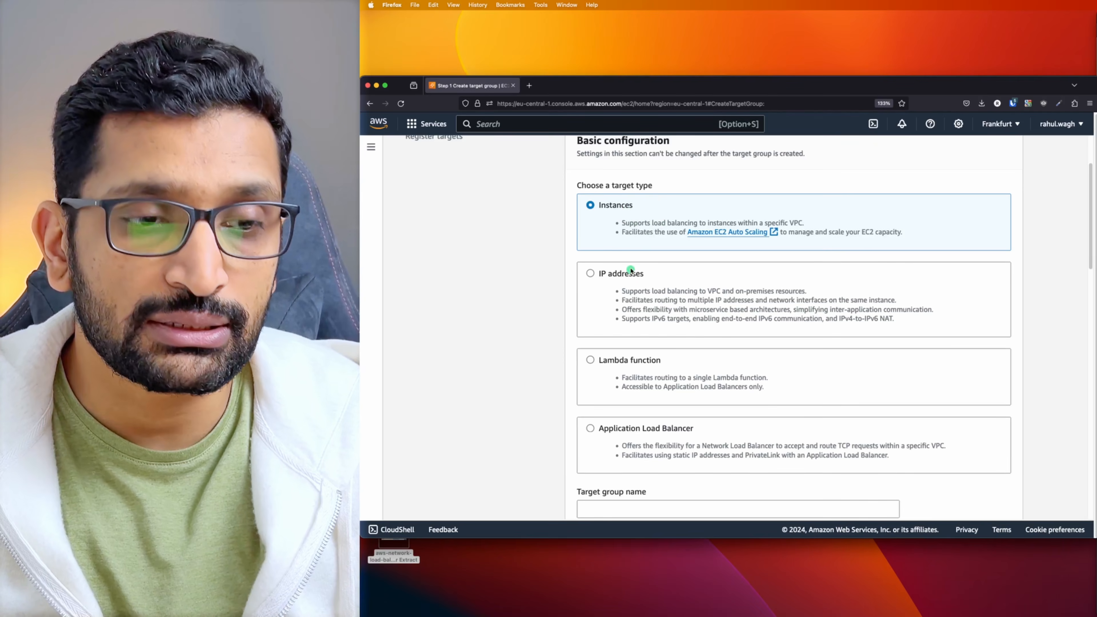
- Name the new target group nlb-demo-tg and set its protocol to TCP
scroll(622, 303, down, 3)
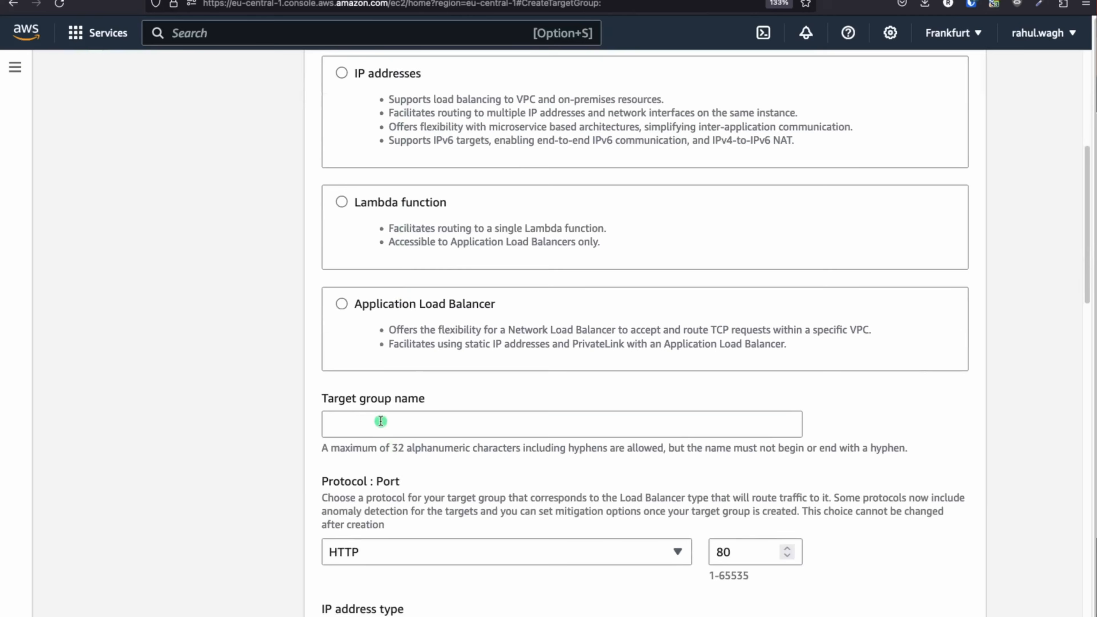
click(380, 421)
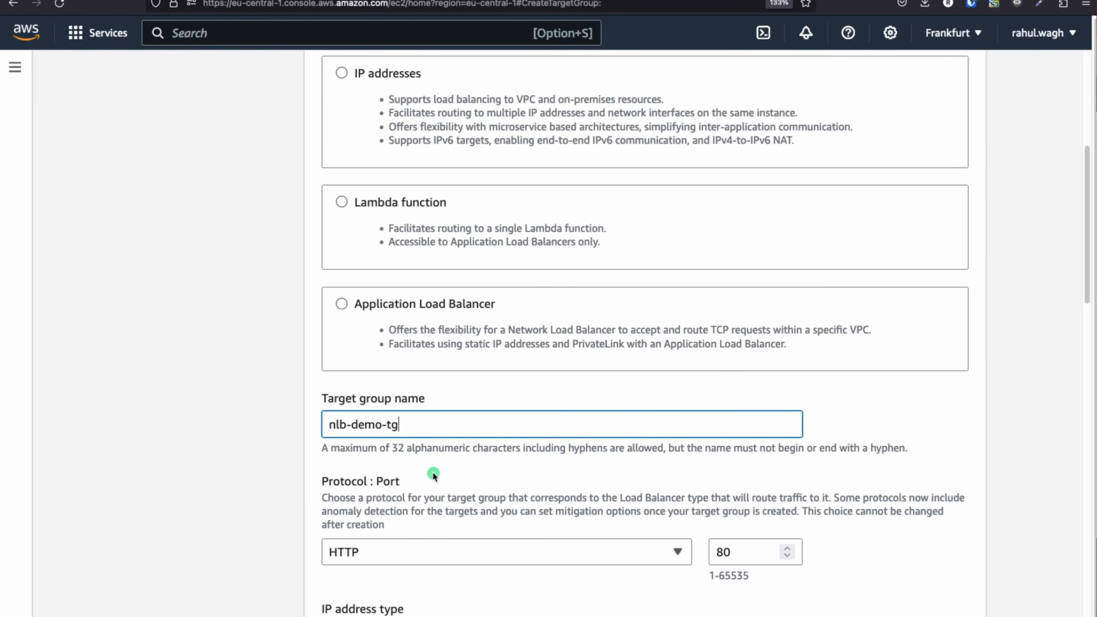
scroll(433, 474, down, 4)
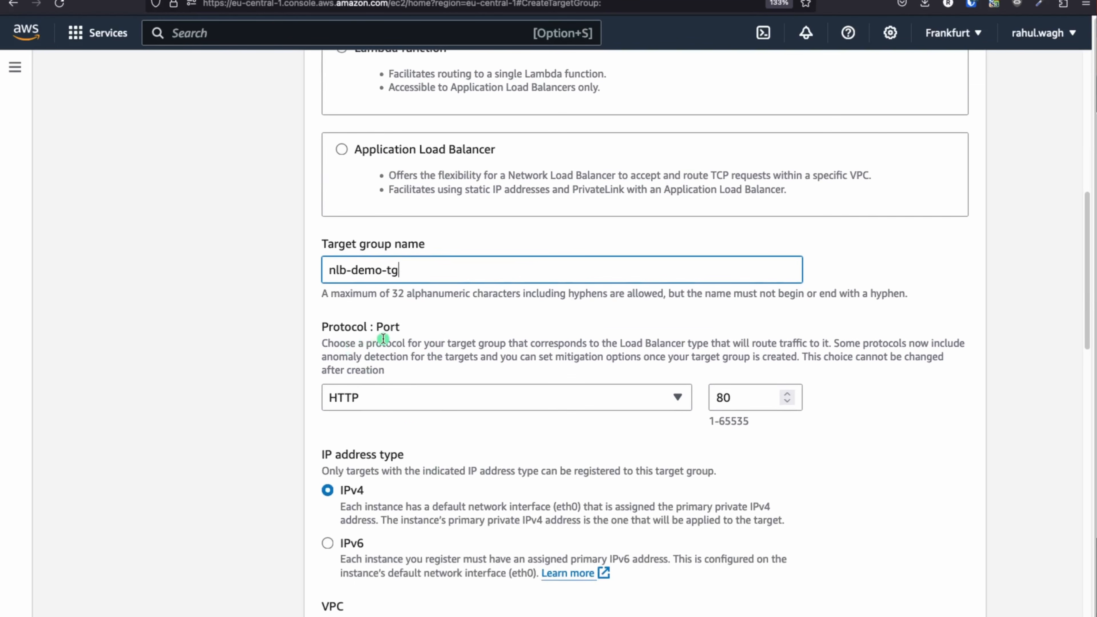
scroll(543, 357, down, 6)
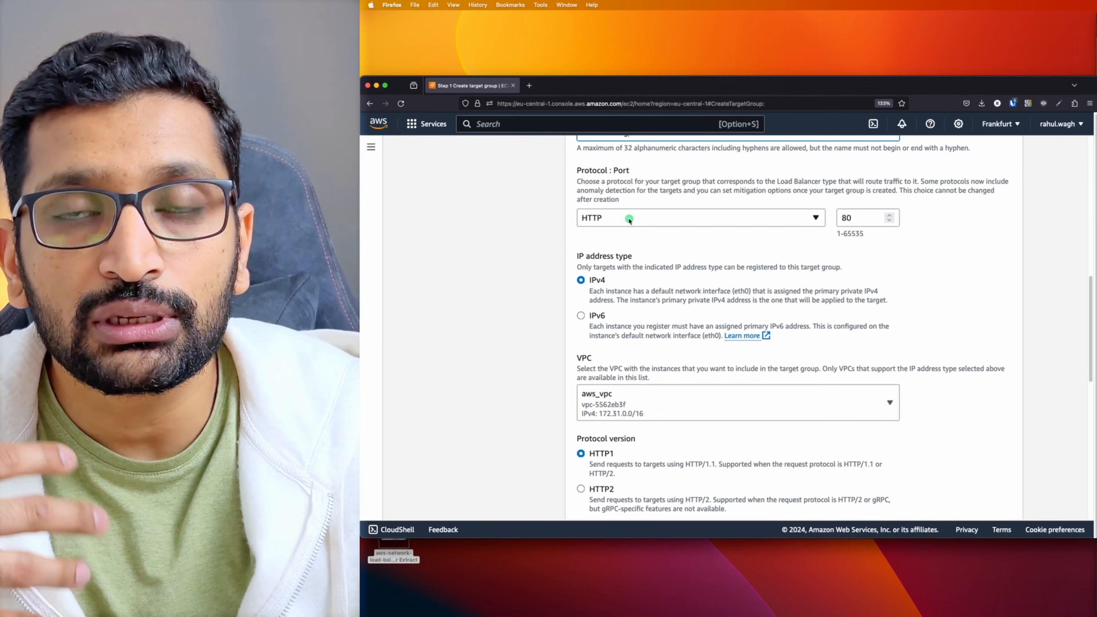
click(627, 219)
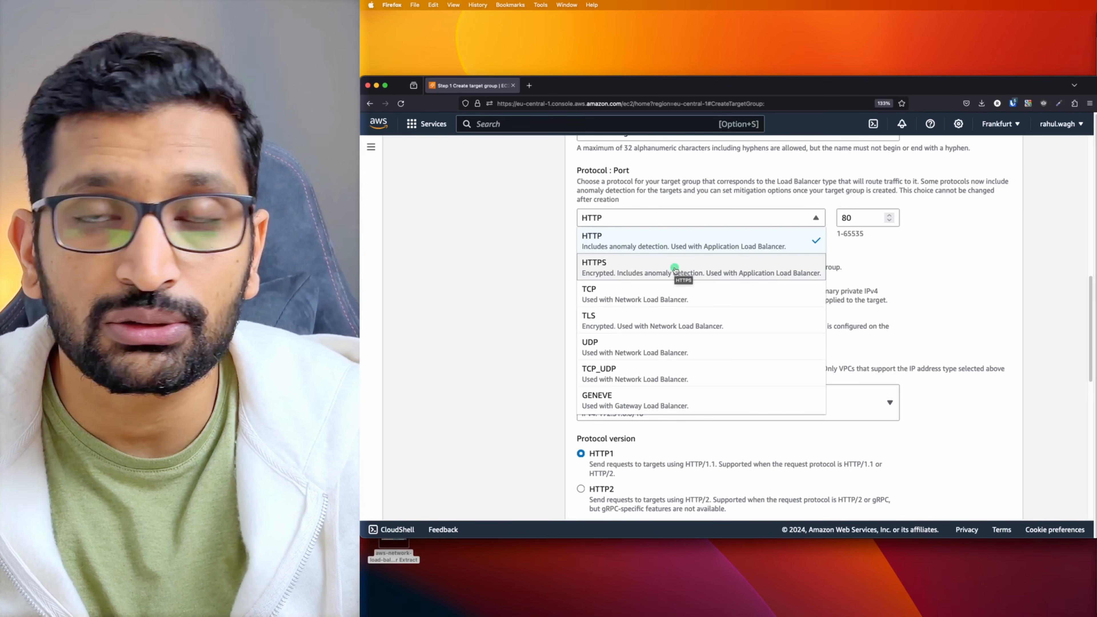
click(621, 298)
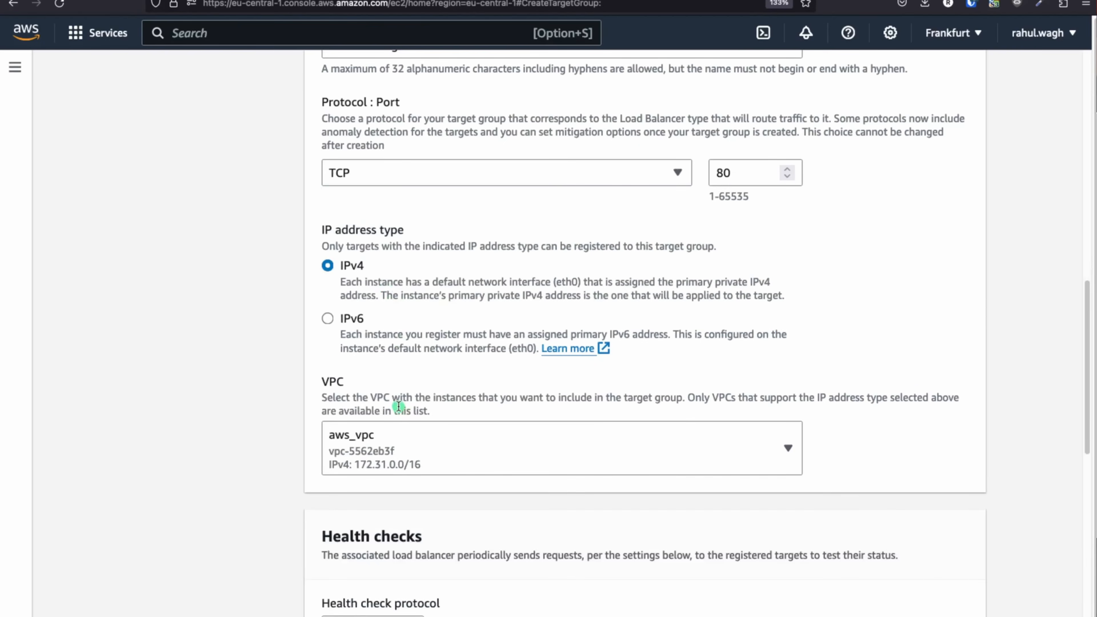
- Select demo-nlb-vpc as the target group's VPC and continue to target registration with the default health check settings
scroll(398, 406, down, 3)
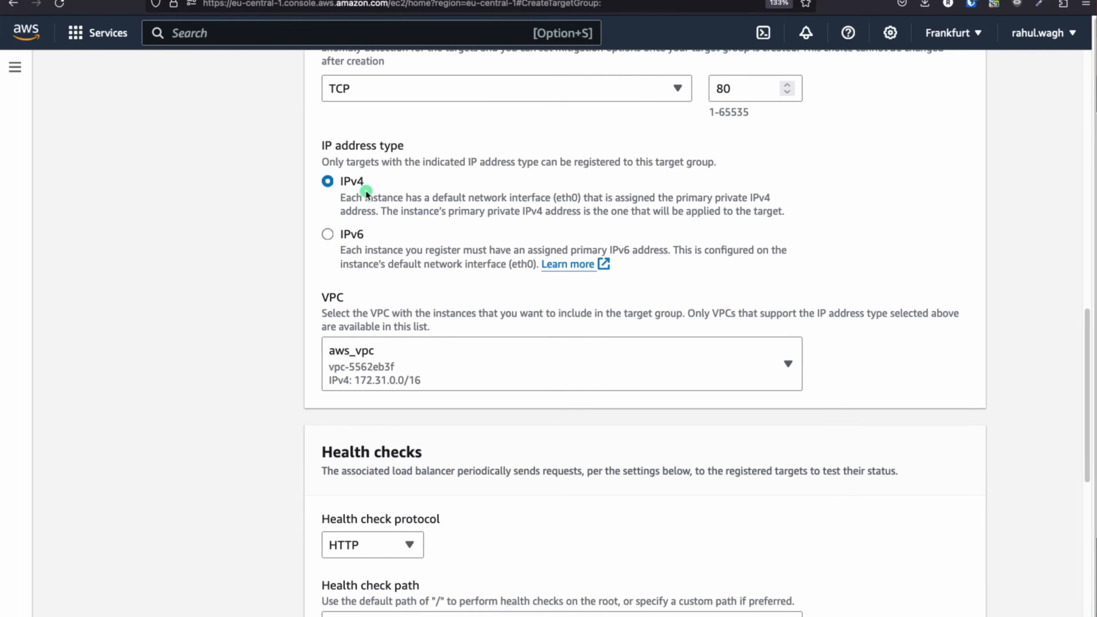
scroll(417, 330, down, 1)
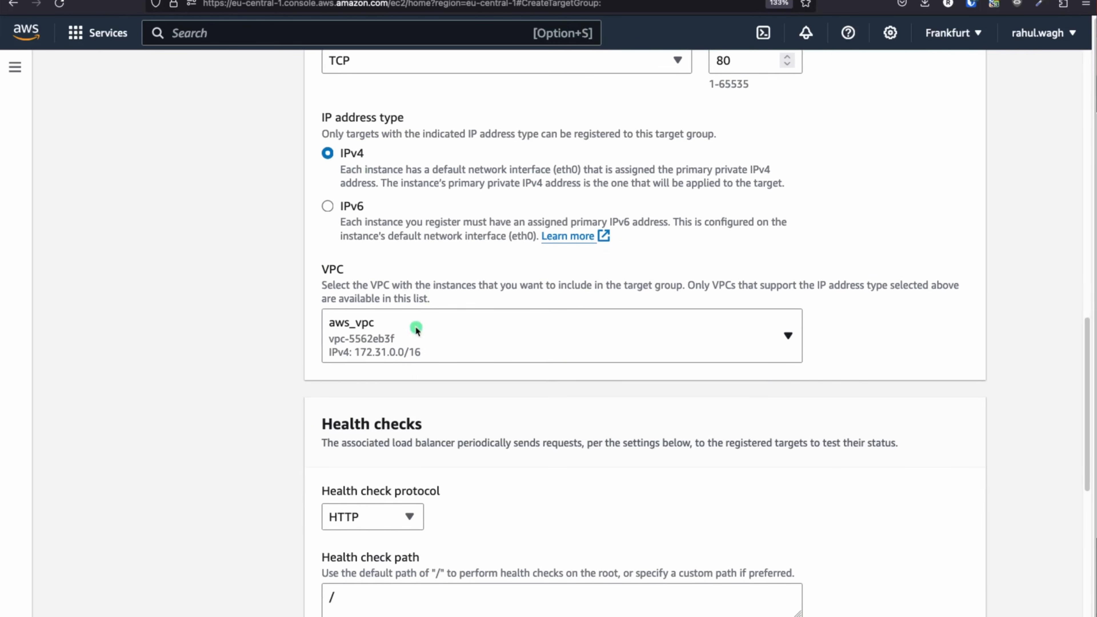
click(401, 347)
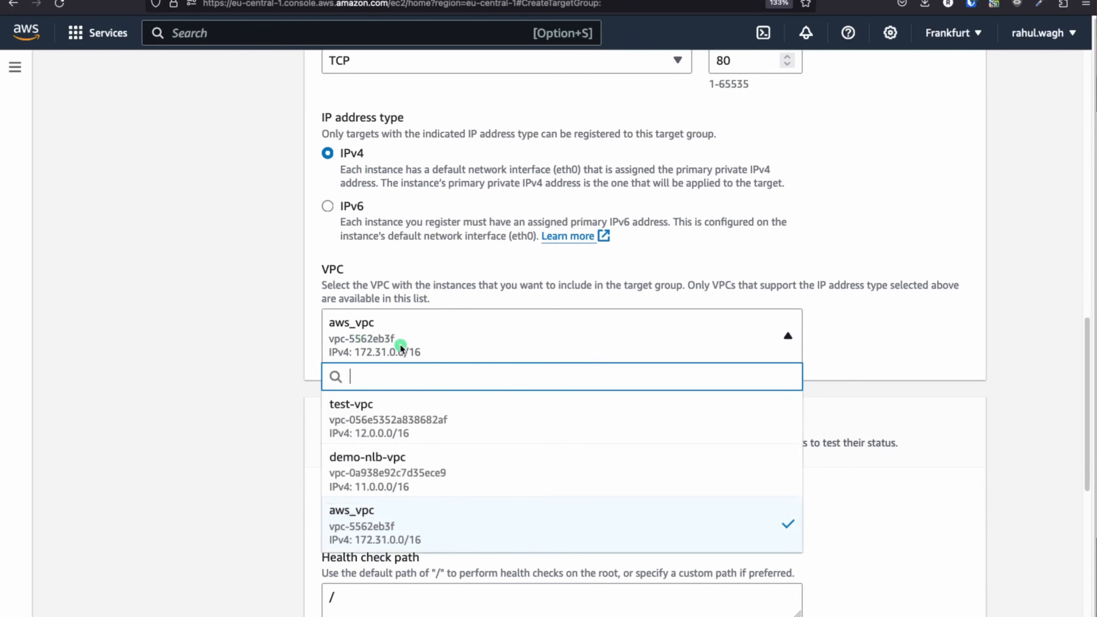
click(413, 478)
scroll(547, 437, down, 5)
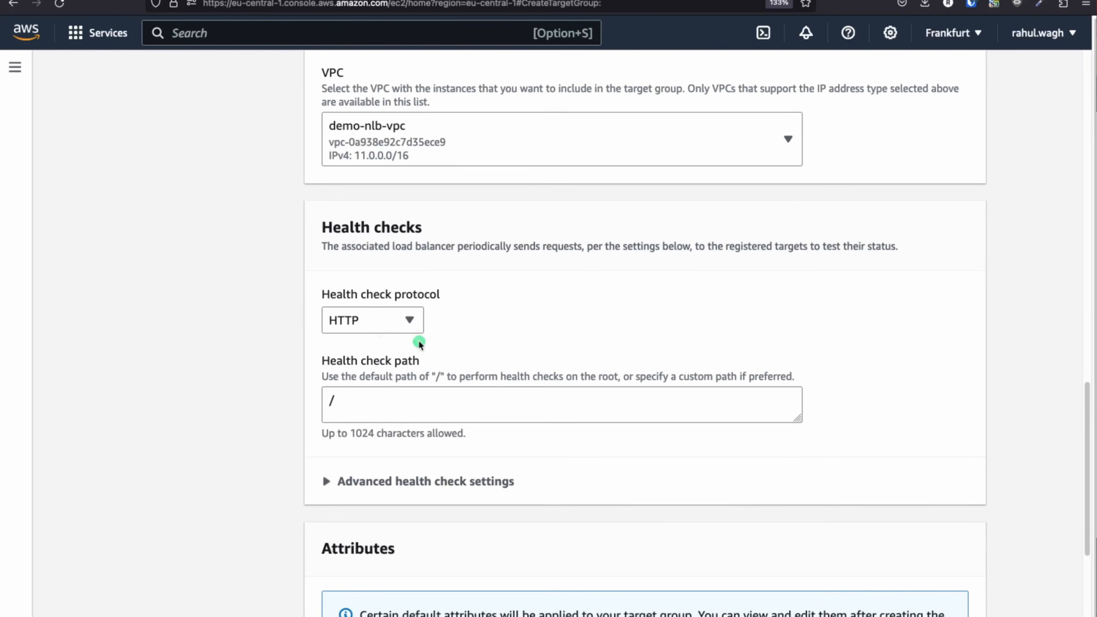
scroll(476, 340, down, 5)
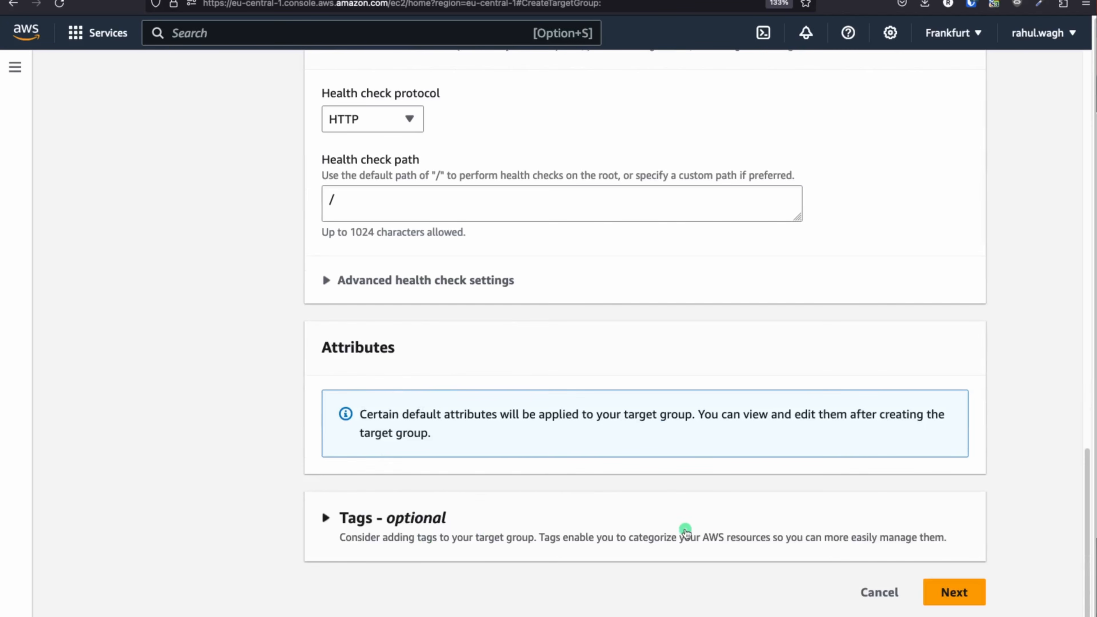
click(961, 593)
- Add both available instances as pending targets on port 80 and create the target group
scroll(591, 326, down, 3)
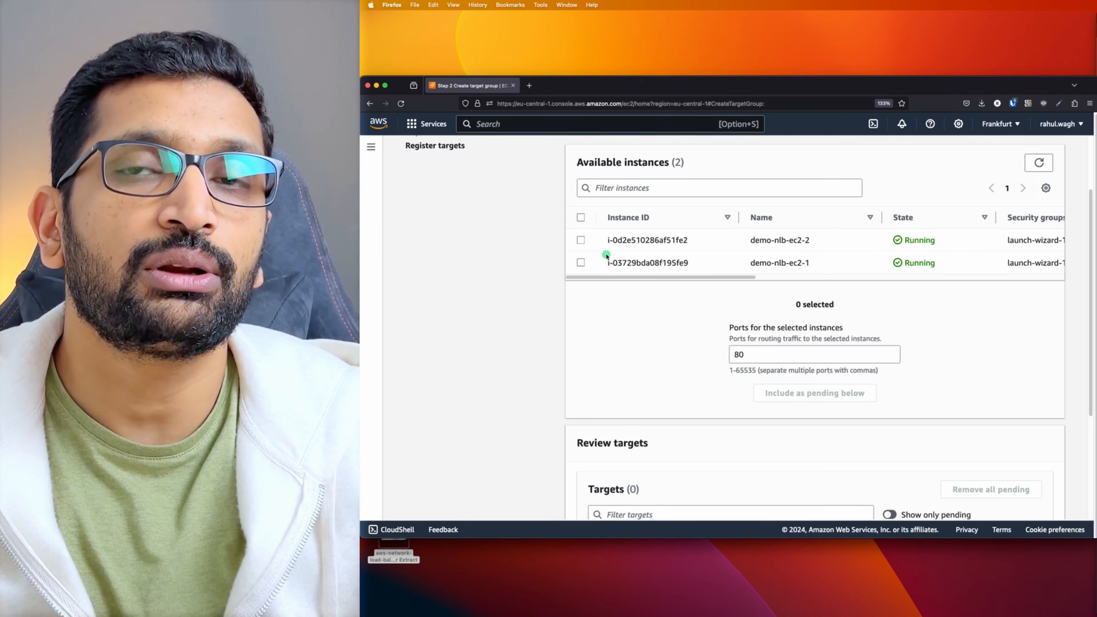
click(581, 217)
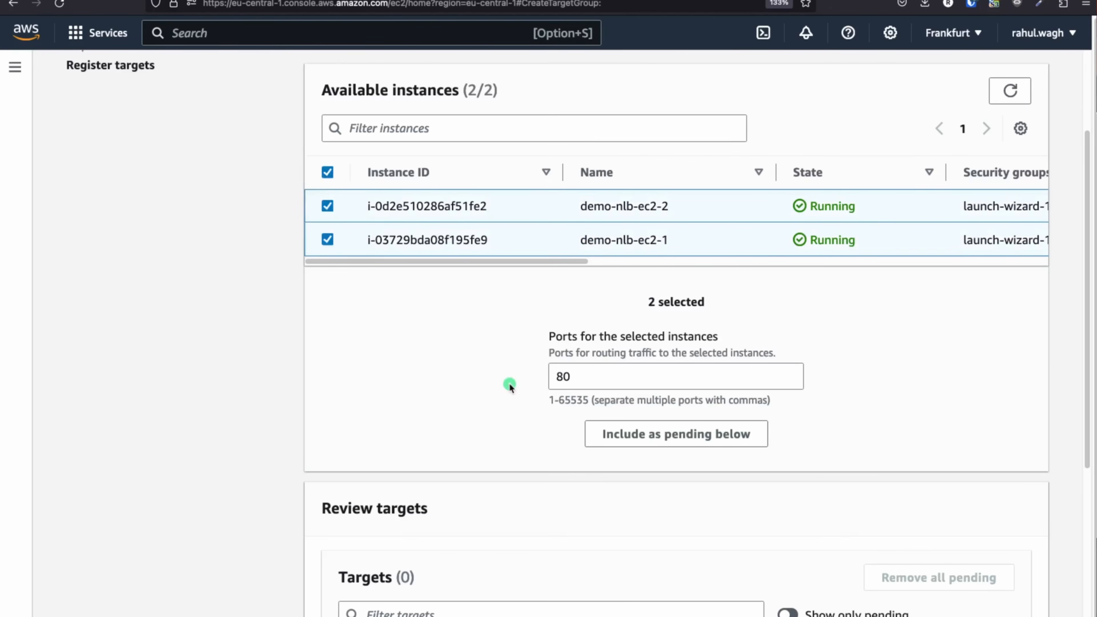
scroll(509, 384, down, 4)
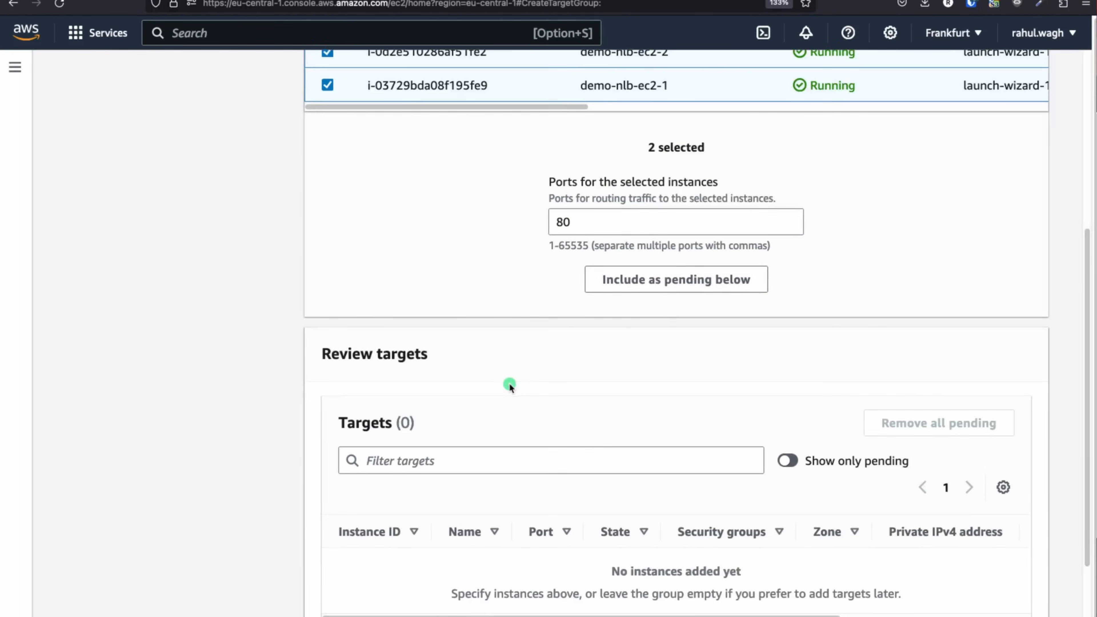
click(659, 281)
scroll(532, 381, down, 2)
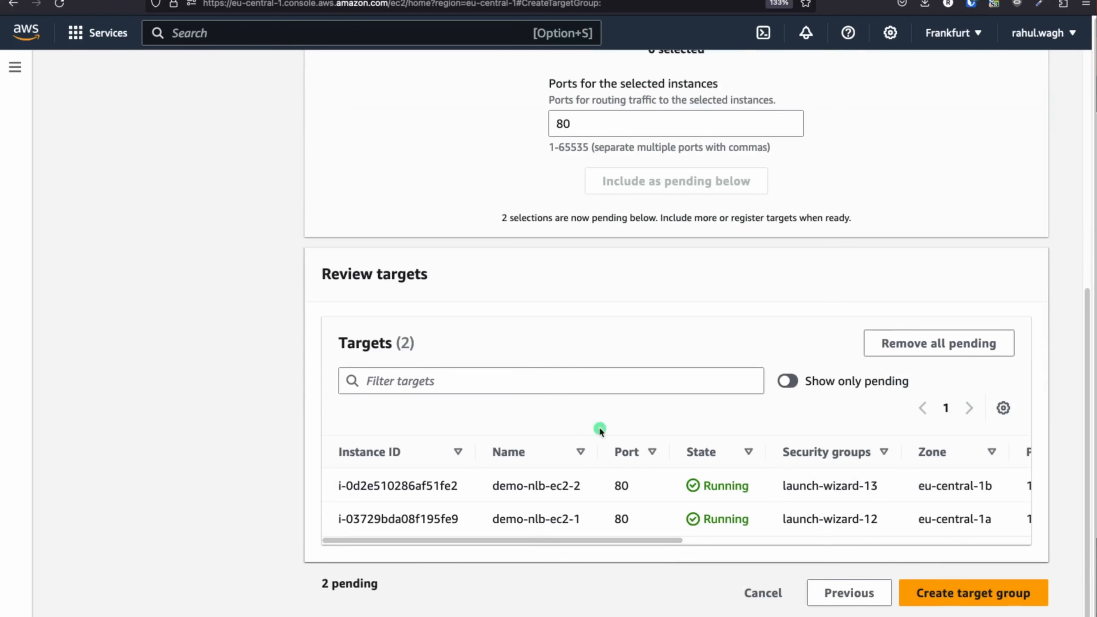
click(945, 591)
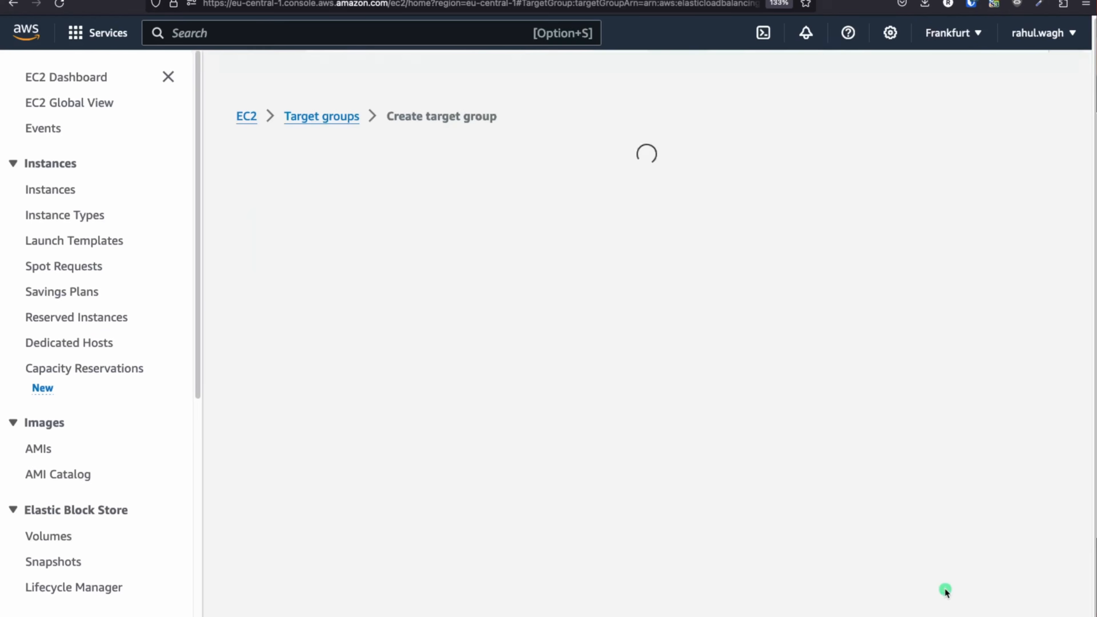
- Review the details of the new nlb-demo-tg target group and return to the target groups list
scroll(582, 404, down, 3)
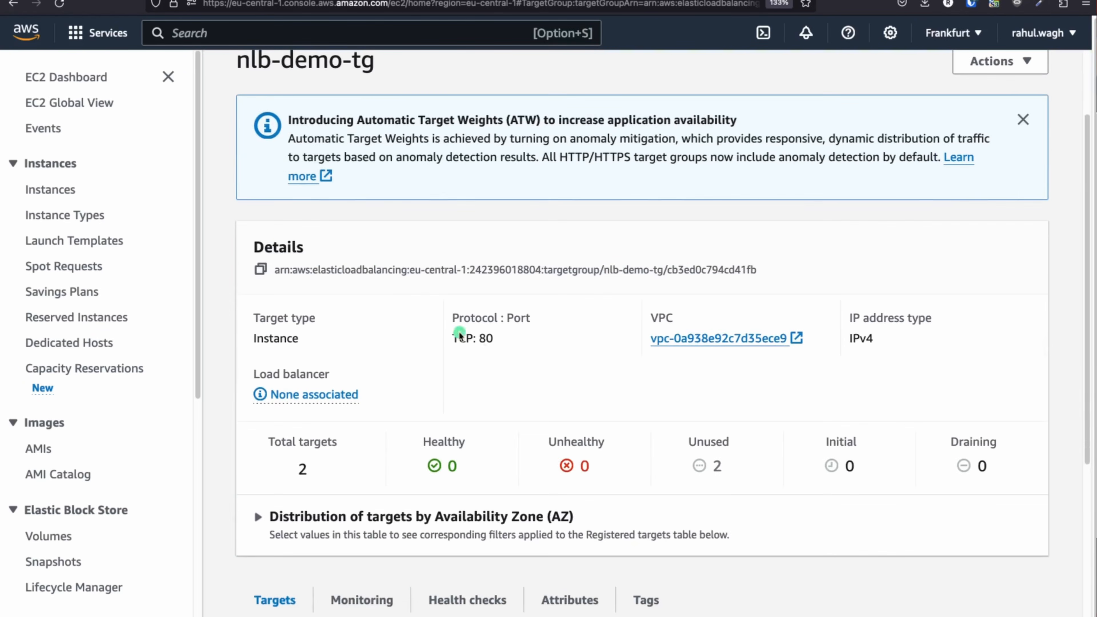
scroll(463, 338, up, 3)
click(352, 114)
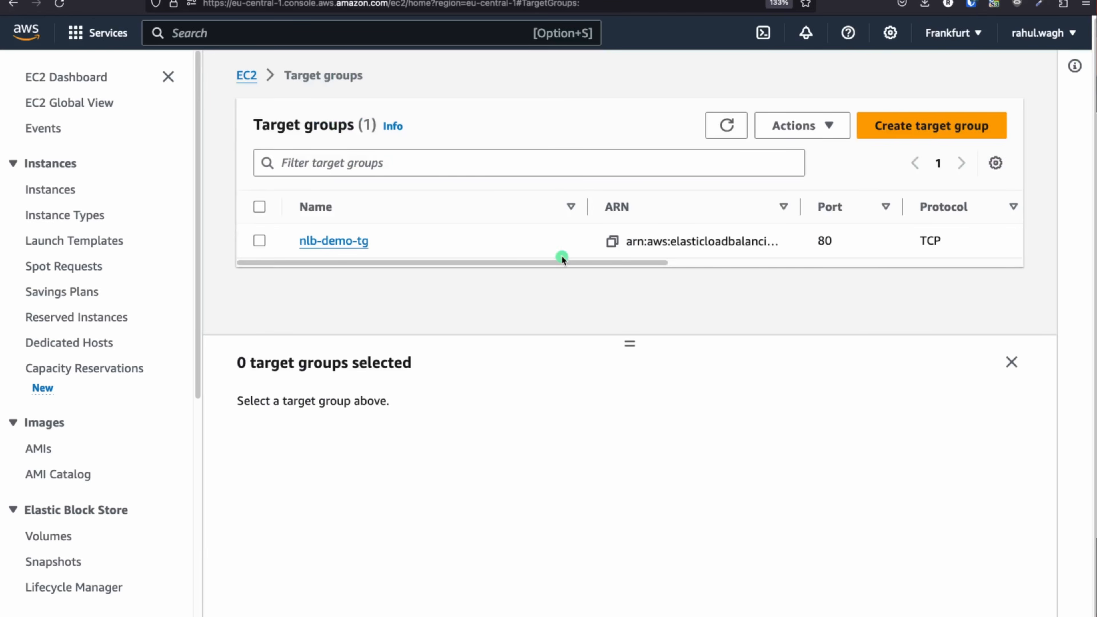
- Switch to the Keynote presentation and go through the Target Group and Networking Setup slides, showing how ALB and NLB connect to the target group
key(super+Tab)
key(Tab)
key(Tab)
key(Tab)
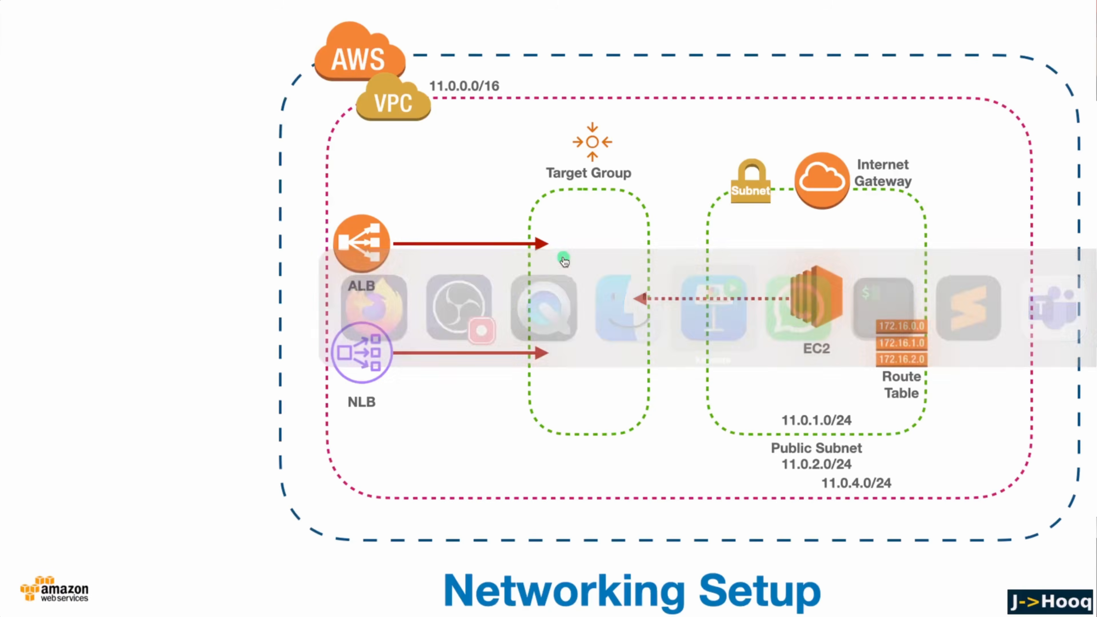
key(Right)
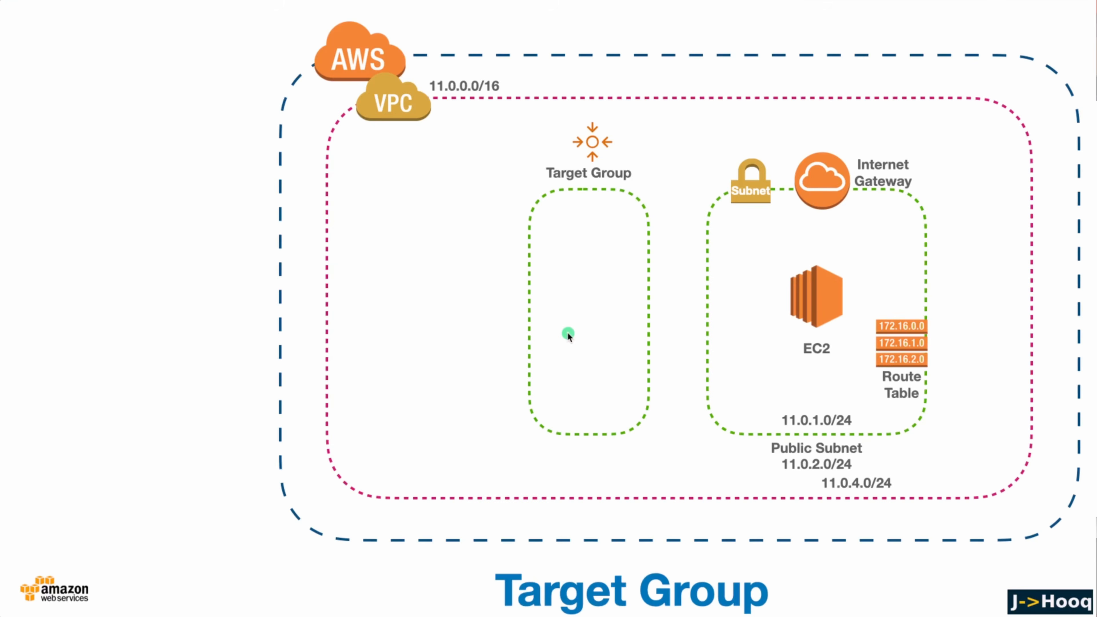
key(Right)
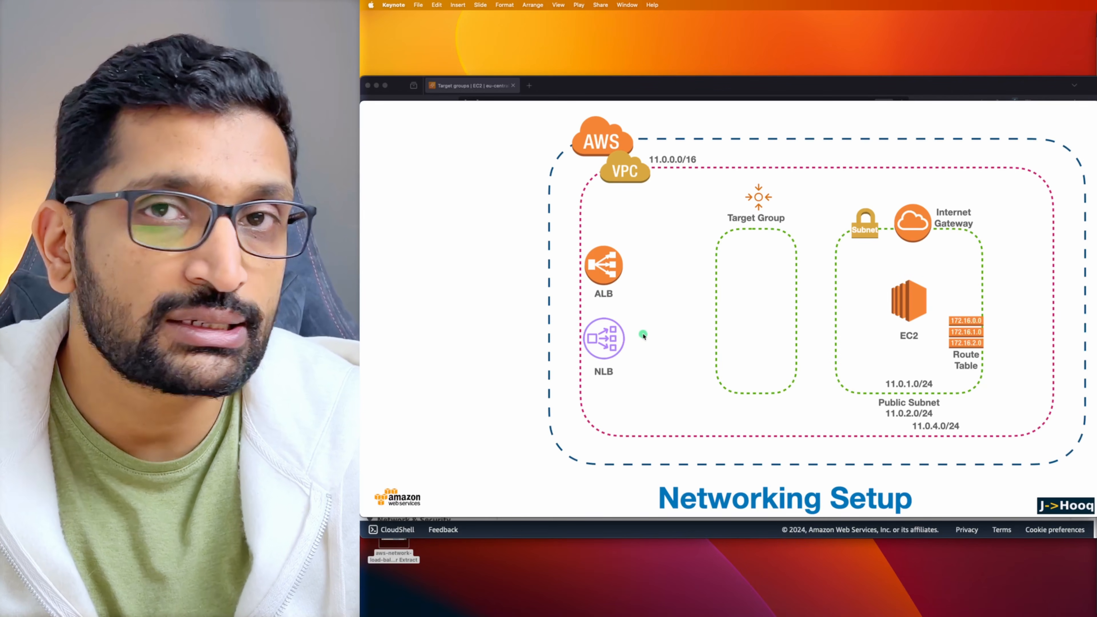
click(649, 320)
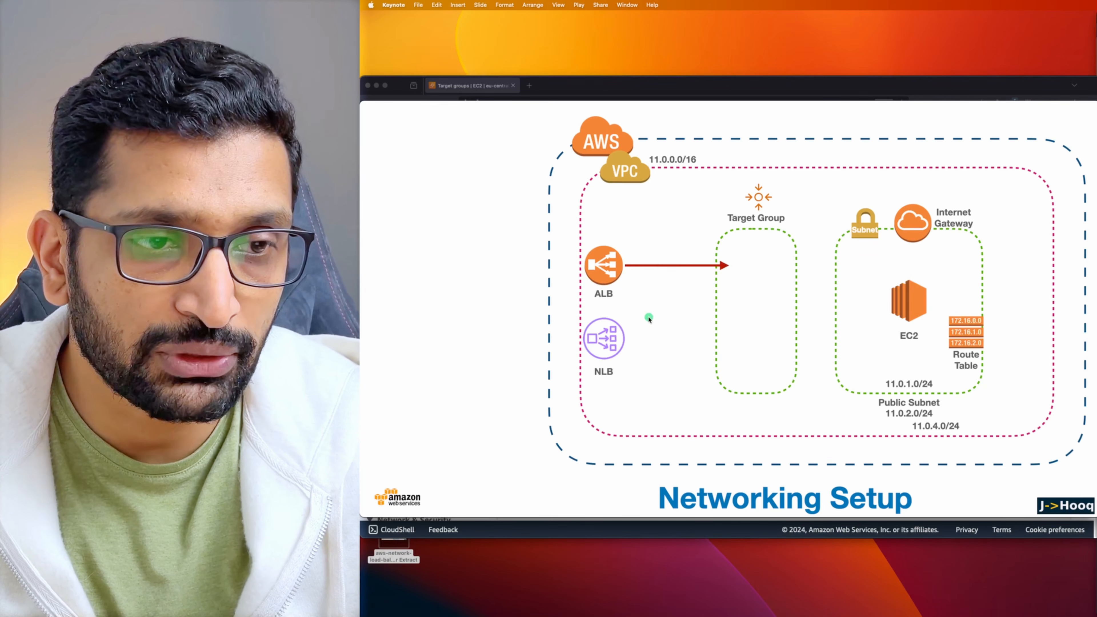
click(649, 322)
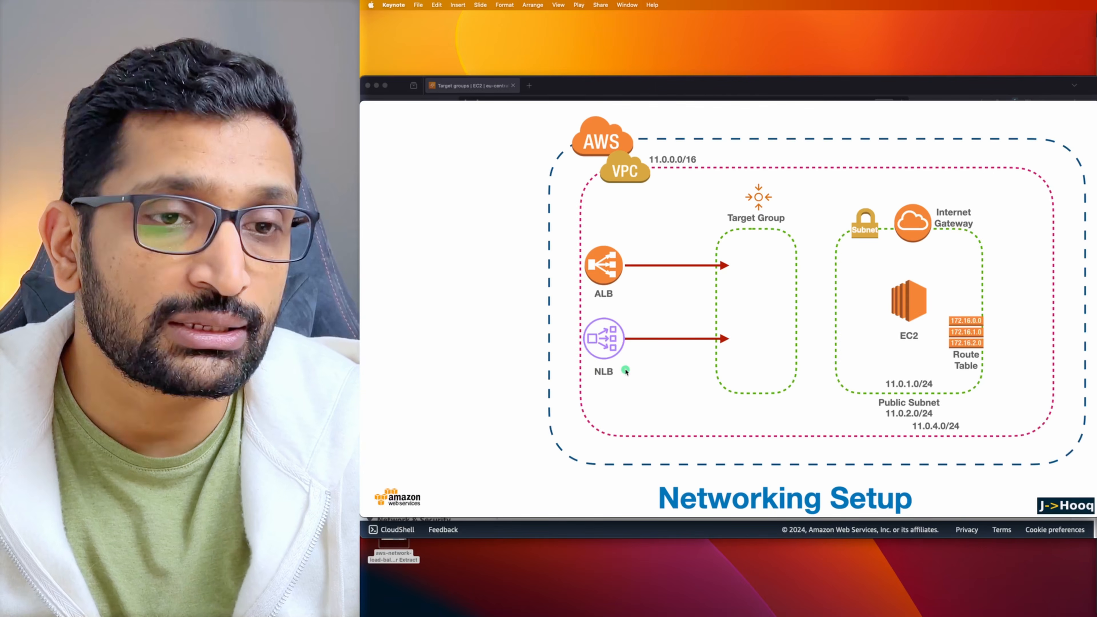
- Switch back to the AWS console in Firefox and start creating a load balancer from EC2's load balancers page
key(super+Tab)
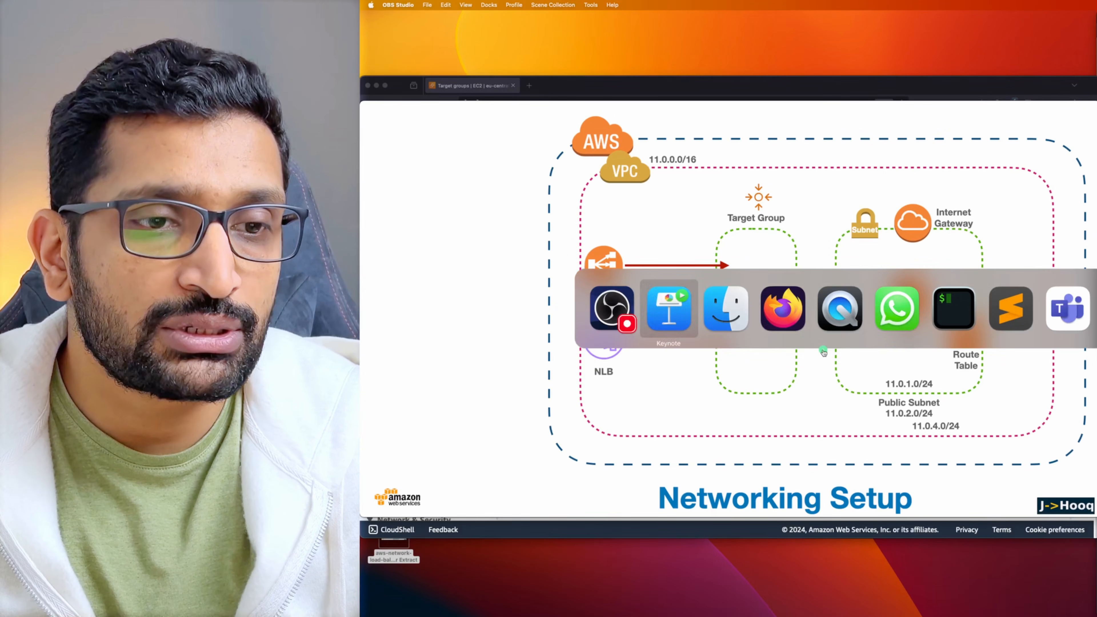
key(super+Tab)
key(super+Tab)
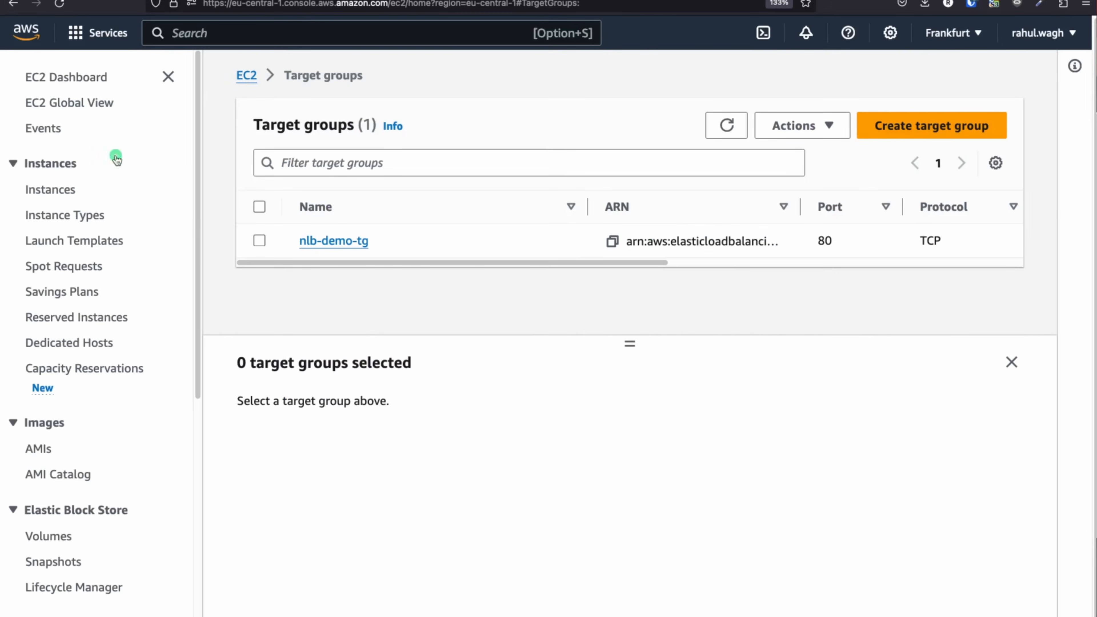
click(71, 77)
scroll(93, 249, down, 5)
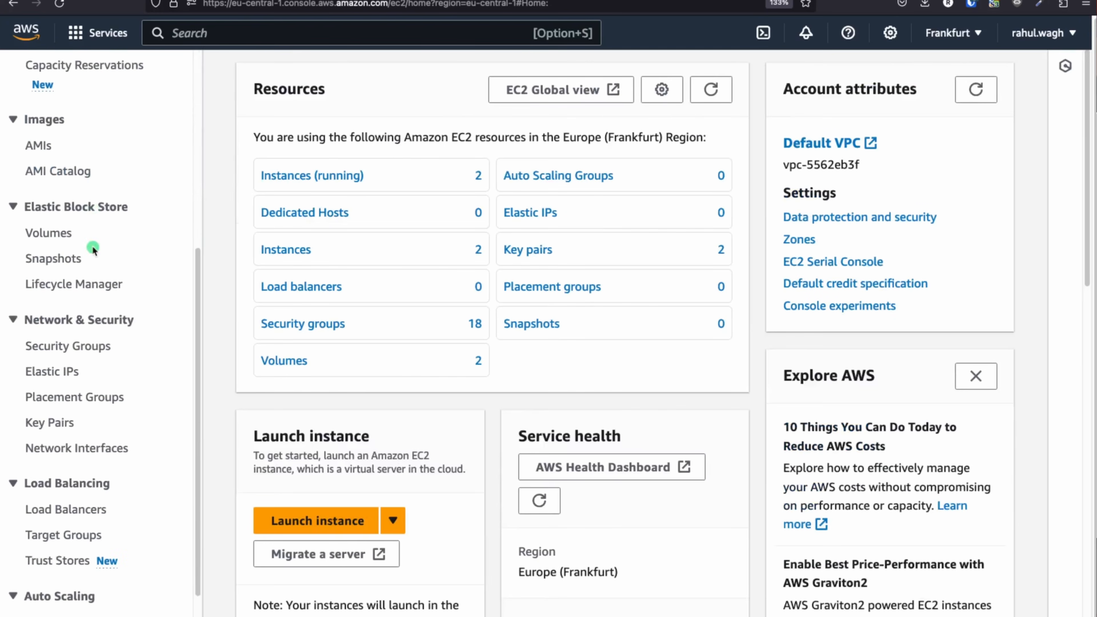
scroll(68, 553, down, 1)
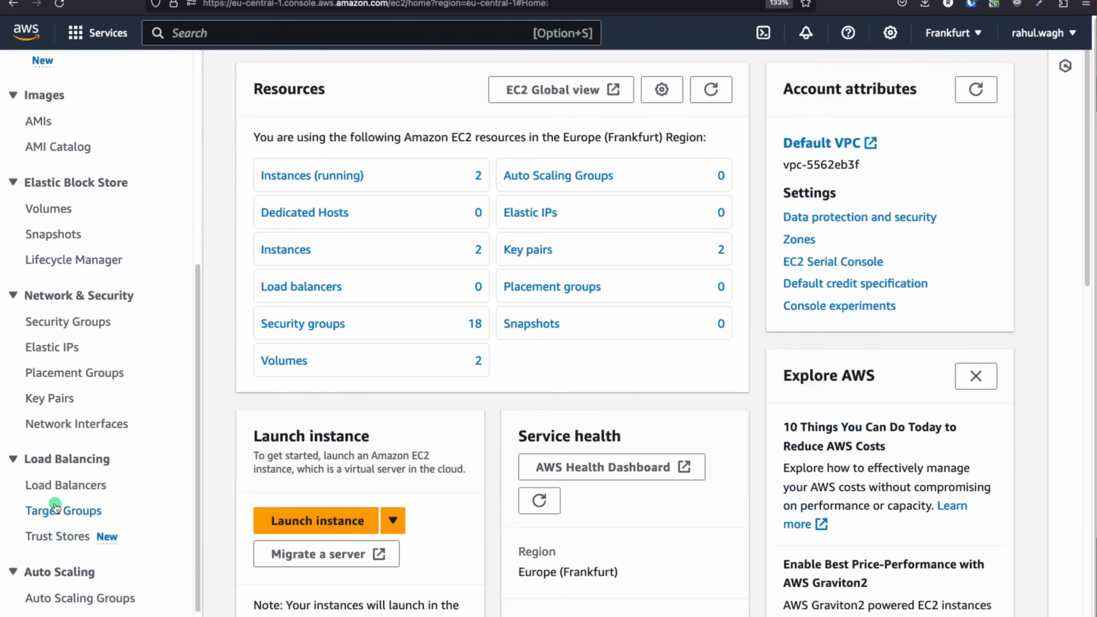
click(66, 487)
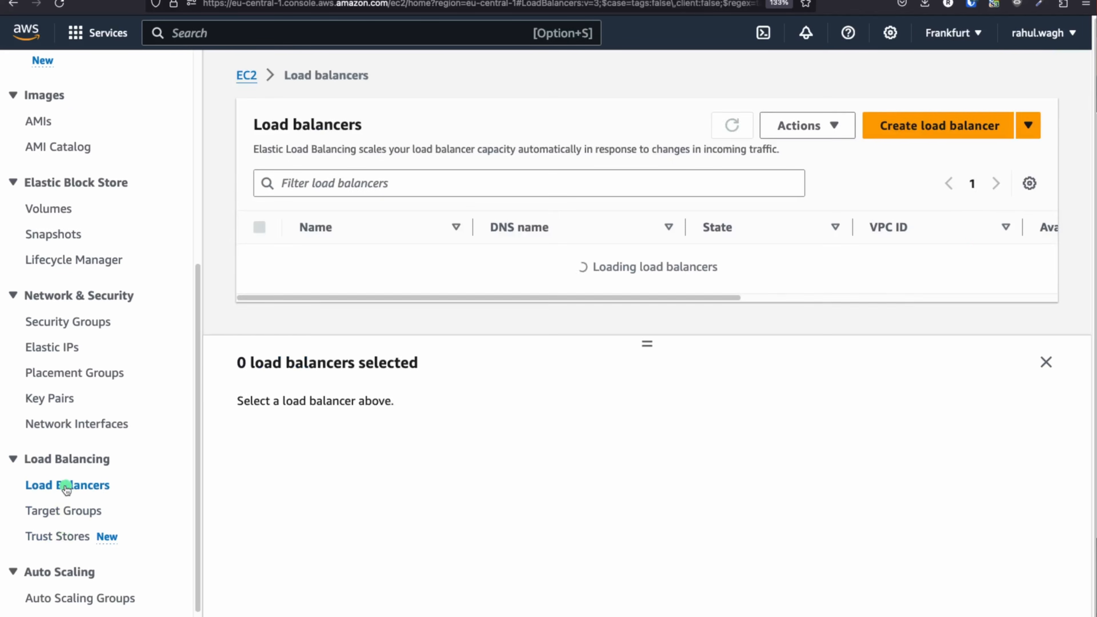
click(908, 123)
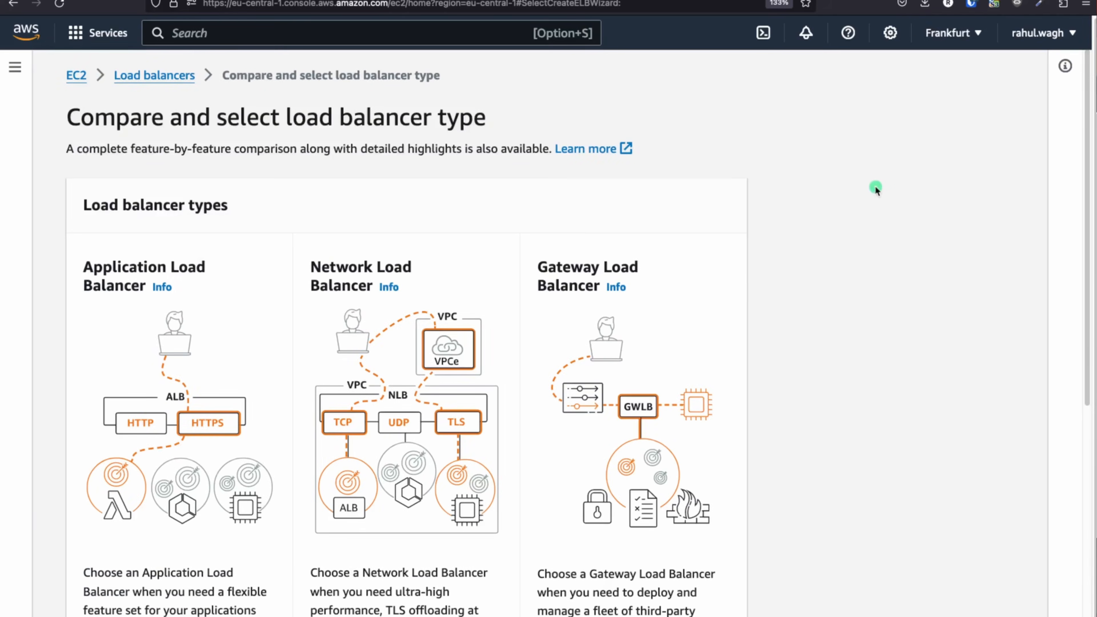
- Compare the load balancer types and choose to create a Network Load Balancer
scroll(441, 260, down, 2)
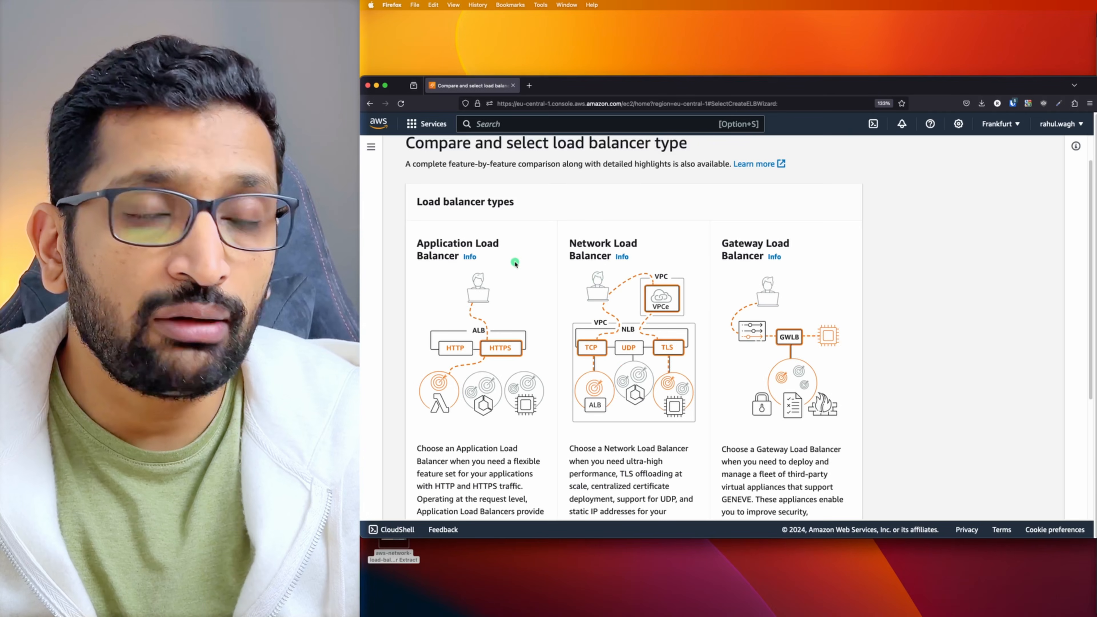
drag(481, 228, 490, 258)
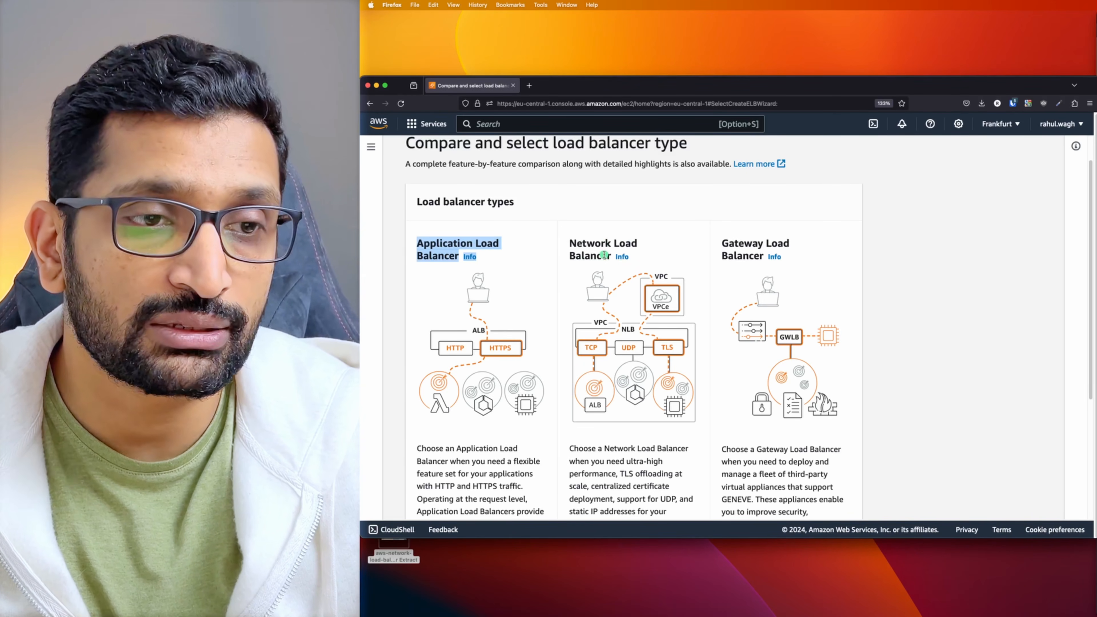
scroll(604, 255, down, 5)
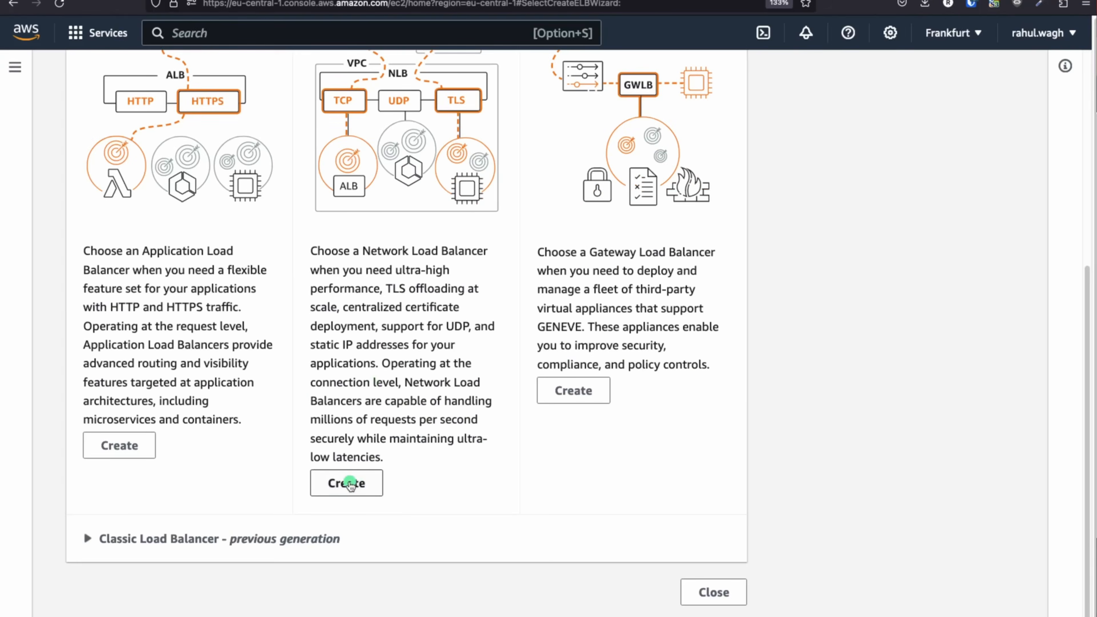
click(594, 426)
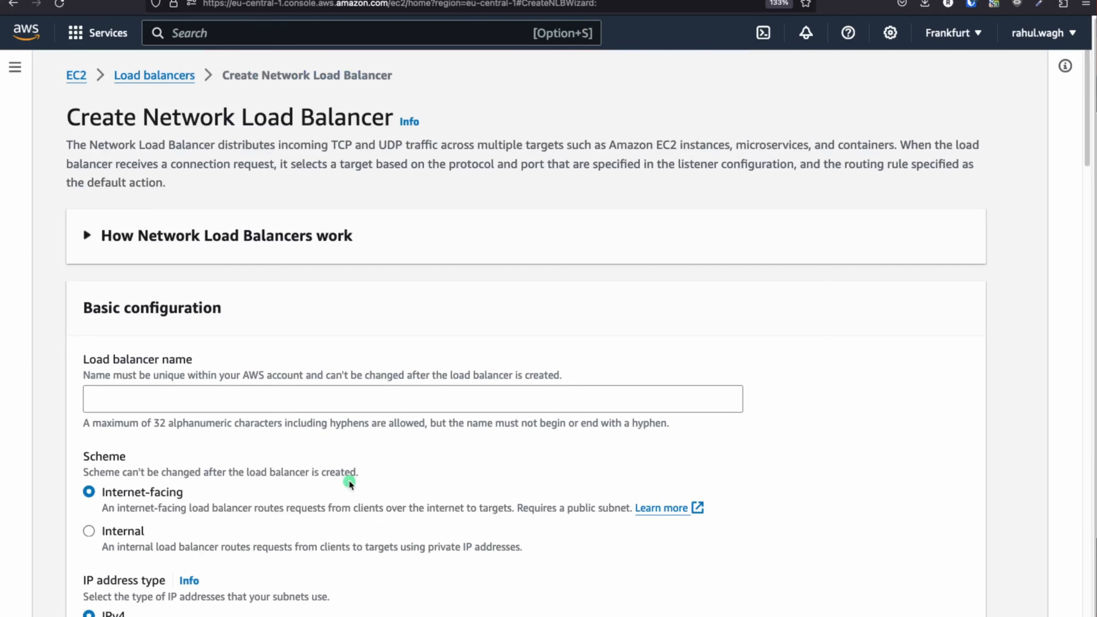
- Name the load balancer demo-network-loadbalancer, keeping the Internet-facing scheme and IPv4 address type
scroll(318, 324, down, 5)
click(143, 186)
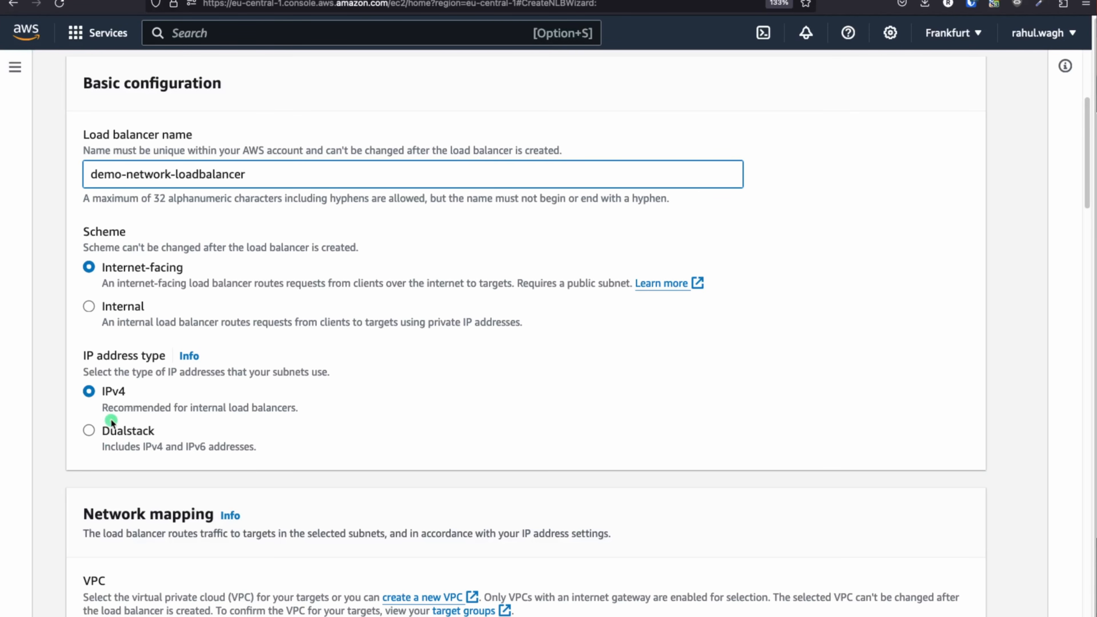
scroll(188, 292, down, 3)
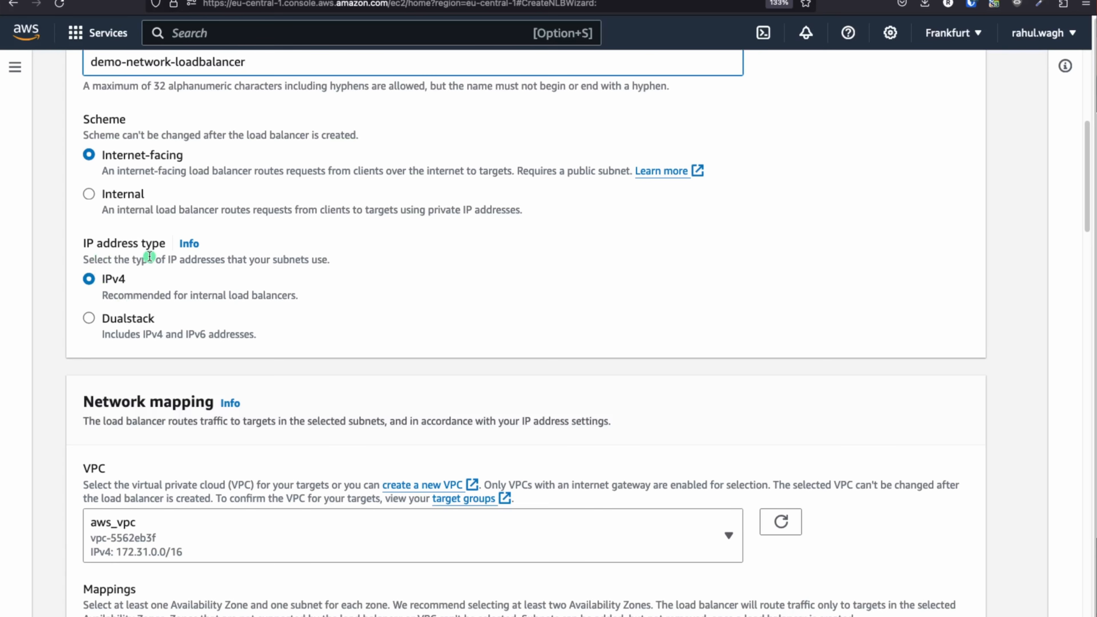
- Select demo-nlb-vpc as the VPC for the load balancer's network mapping
scroll(295, 315, down, 5)
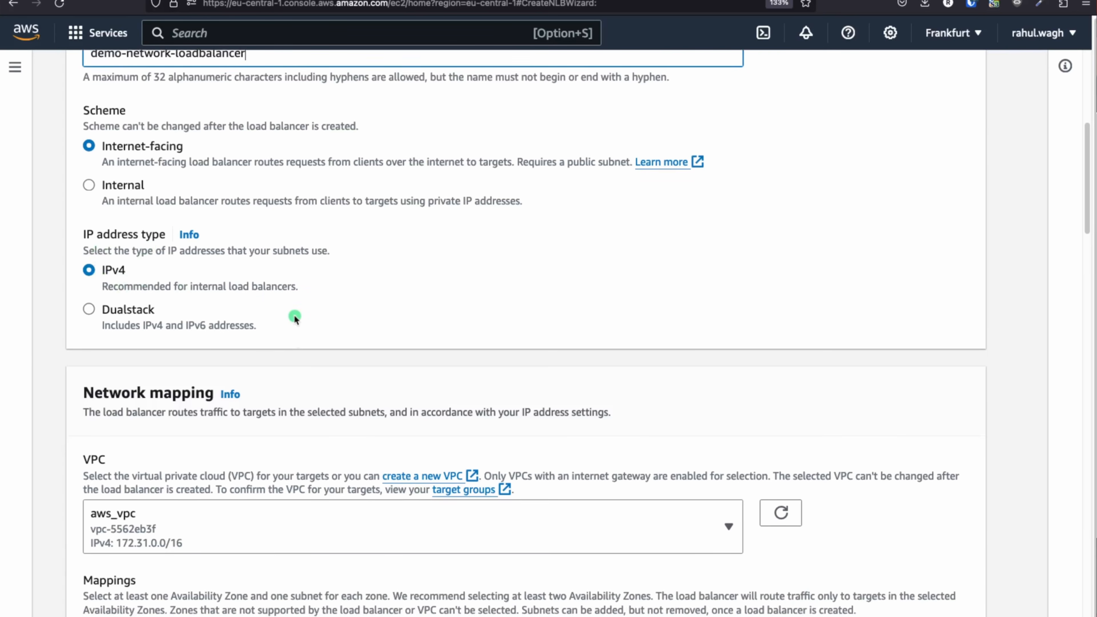
click(229, 315)
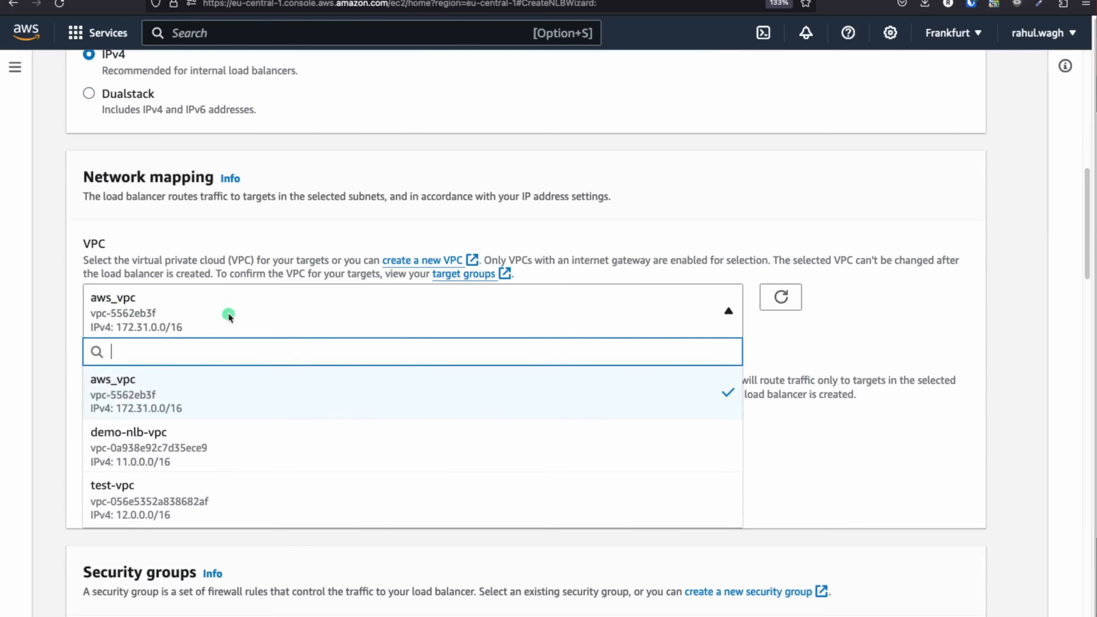
click(162, 445)
- Enable eu-central-1a with demo-nlb-public-subnet-1a and eu-central-1b with demo-nlb-public-subnet-1b in the availability zone mappings
scroll(267, 362, down, 3)
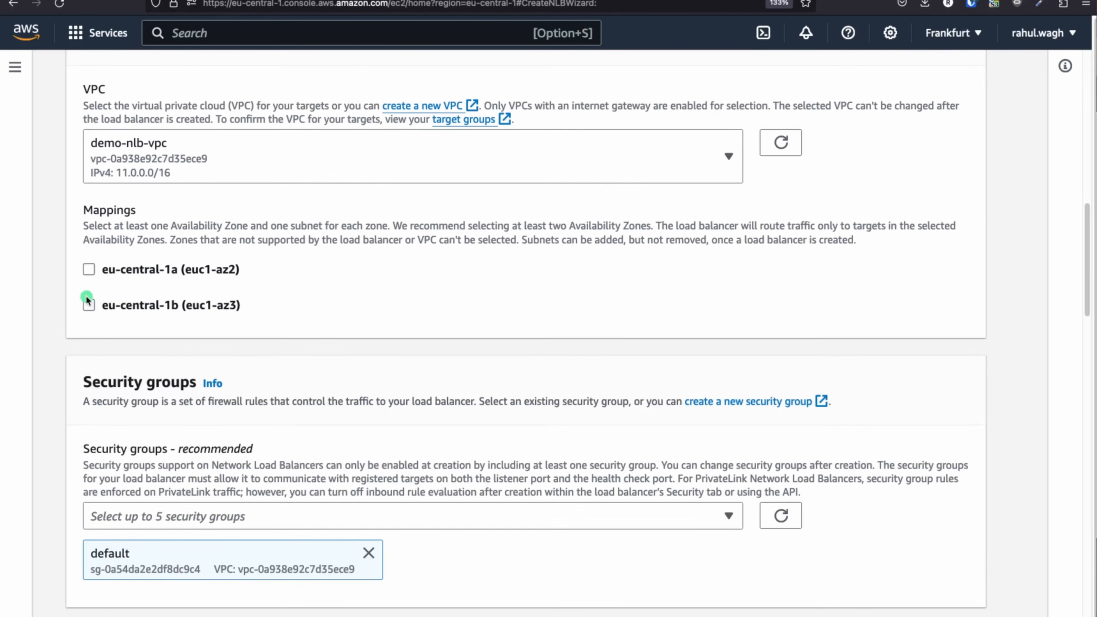
click(89, 270)
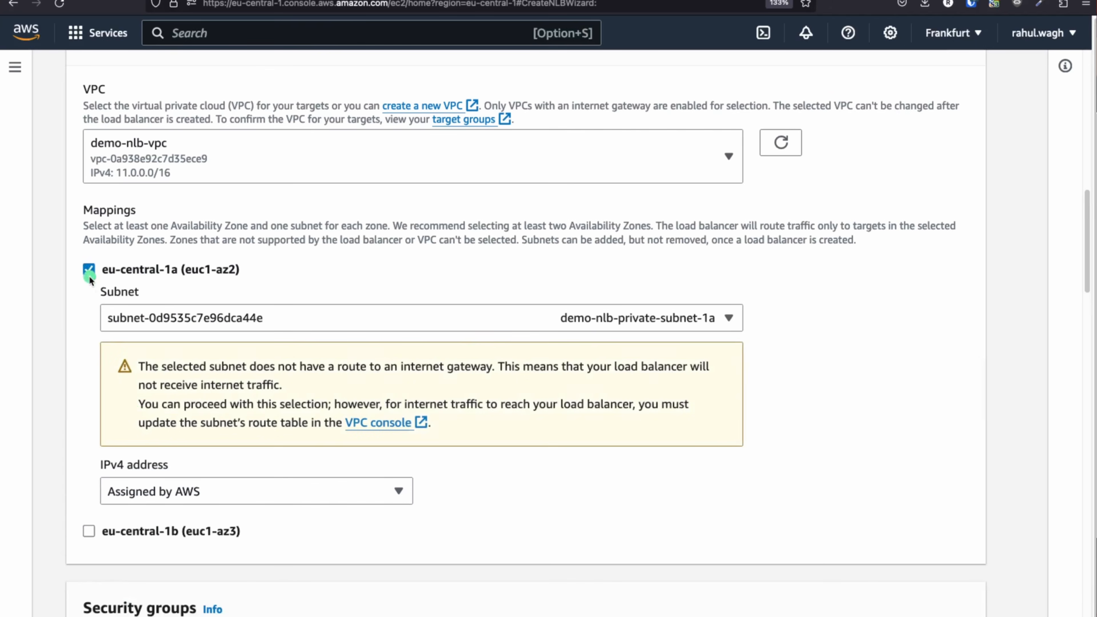
click(635, 313)
click(586, 368)
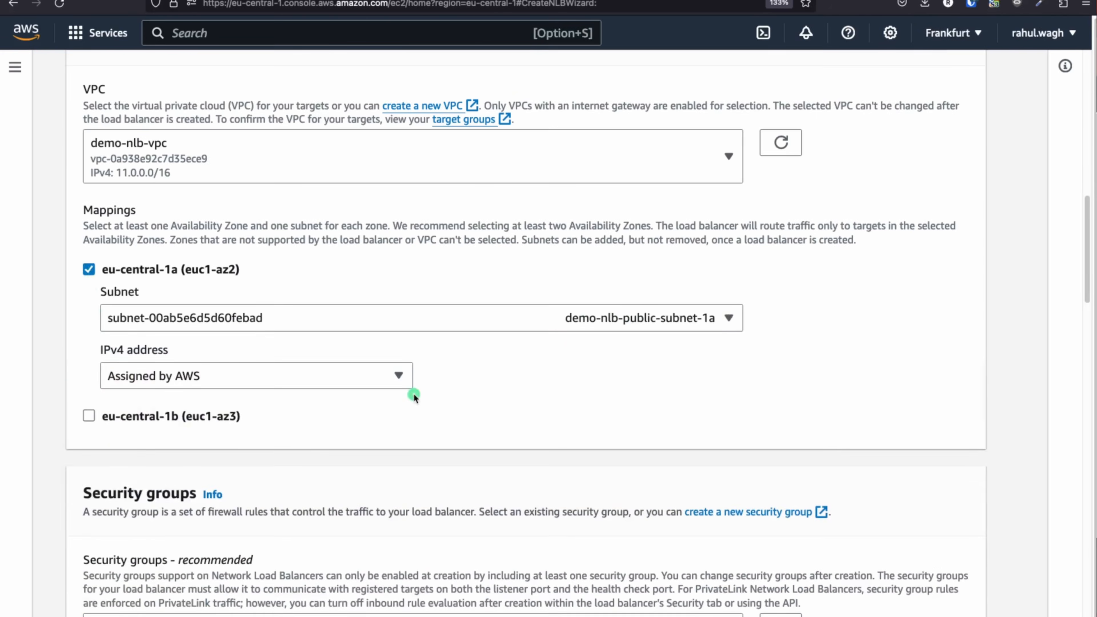
scroll(151, 359, down, 2)
click(88, 347)
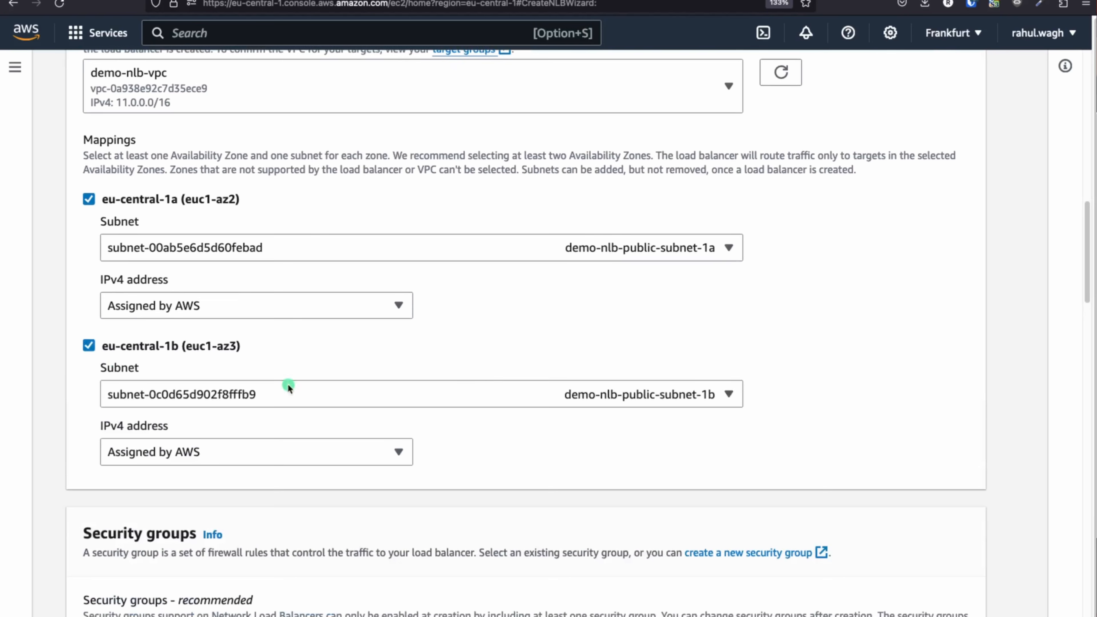
click(480, 389)
click(612, 430)
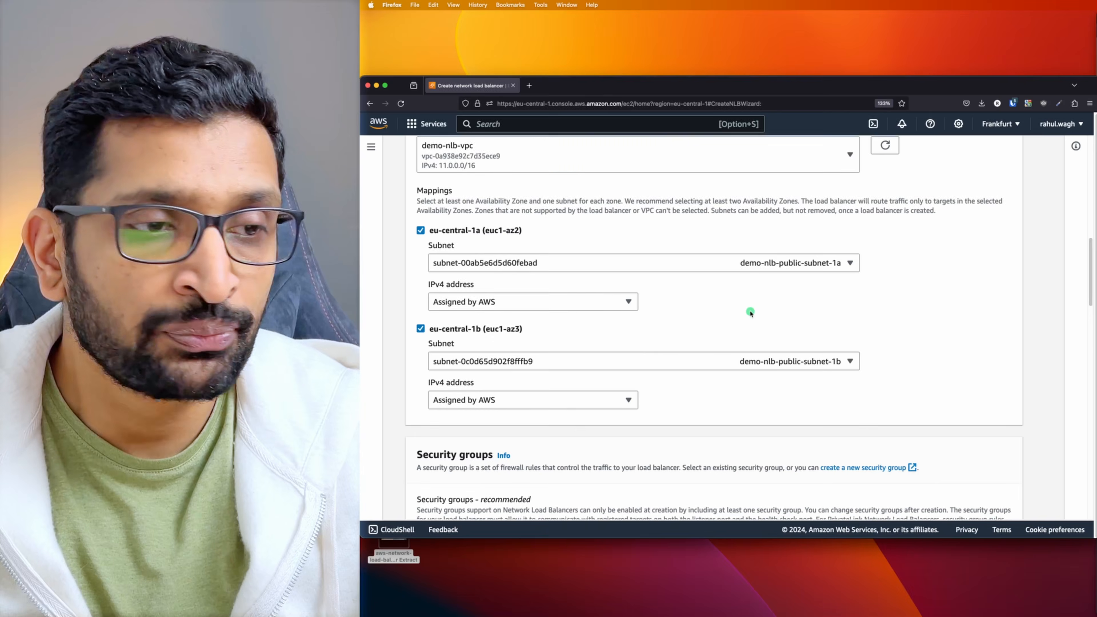
- Keep the default security group and set the TCP:80 listener to forward to the nlb-demo-tg target group
scroll(581, 314, down, 3)
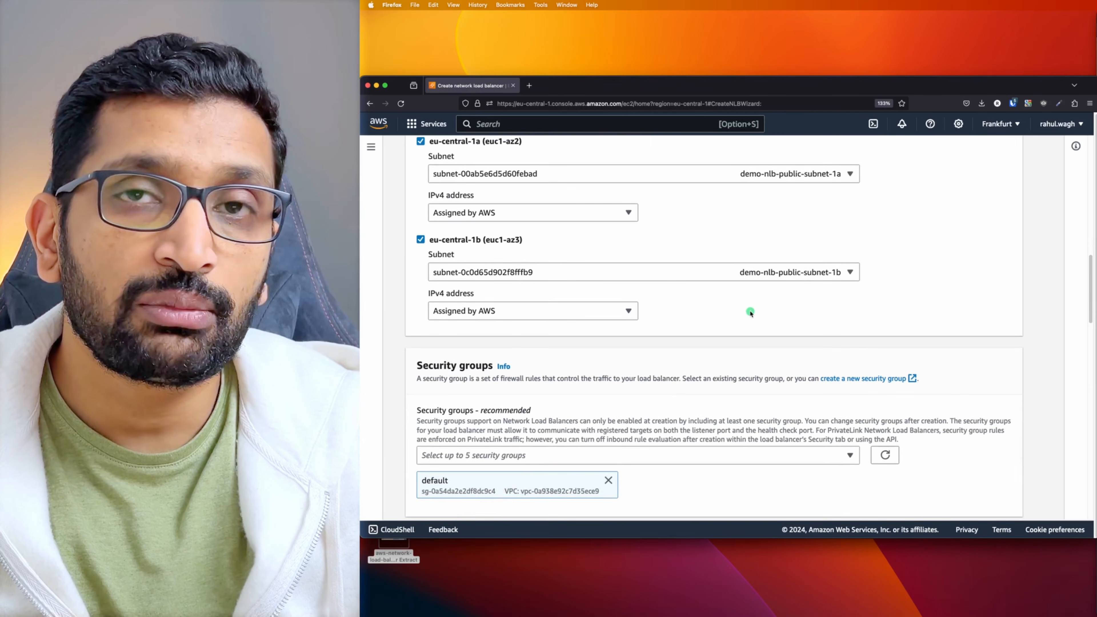
scroll(747, 312, down, 3)
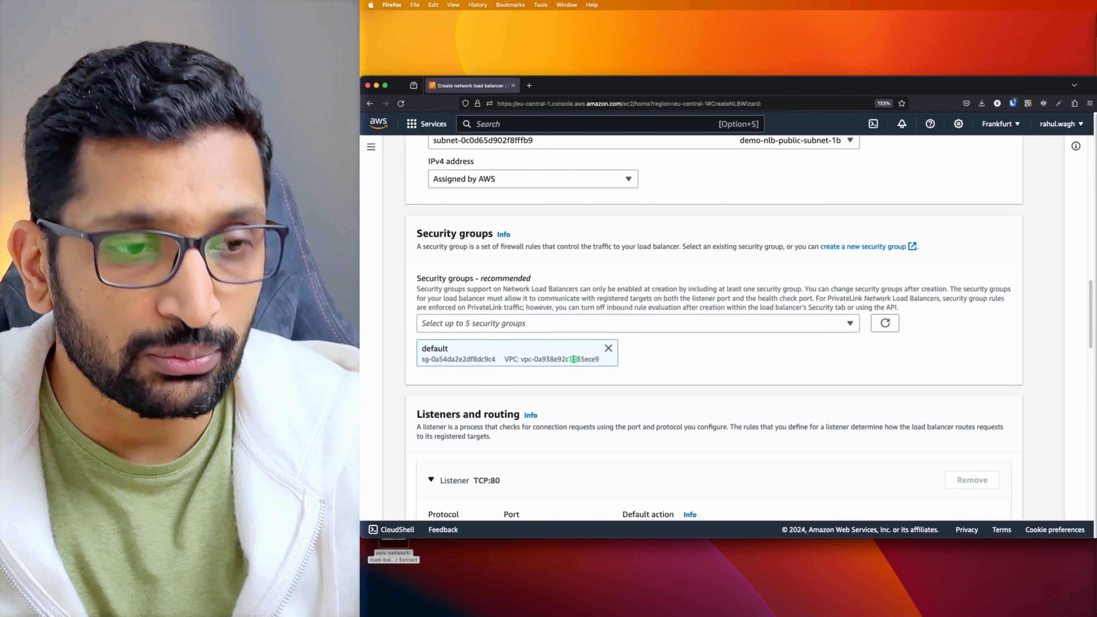
scroll(574, 360, down, 3)
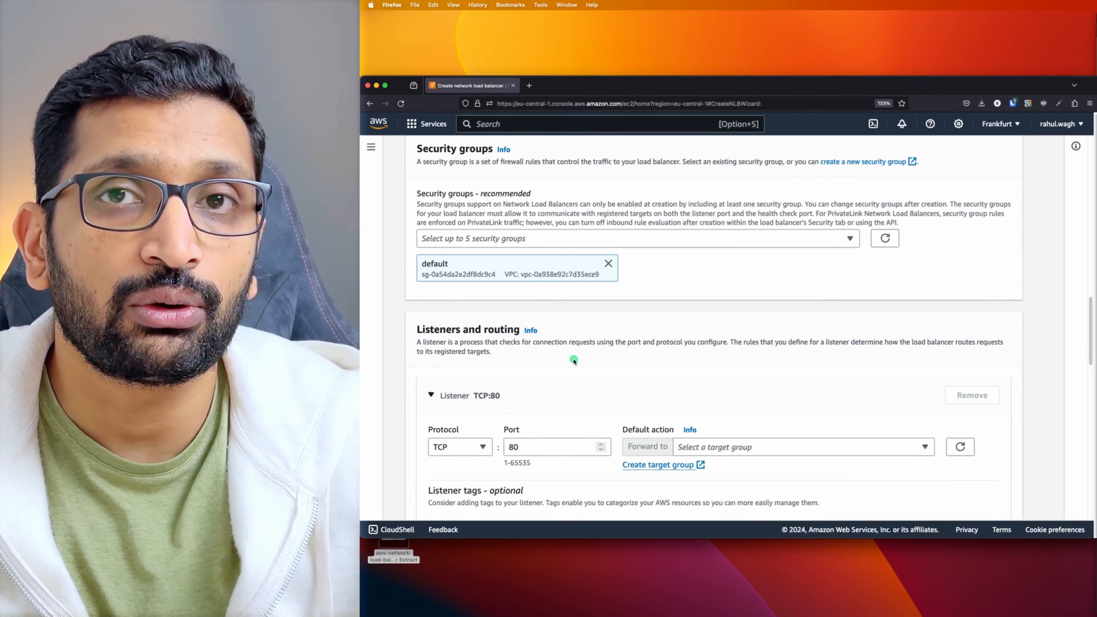
scroll(574, 361, down, 5)
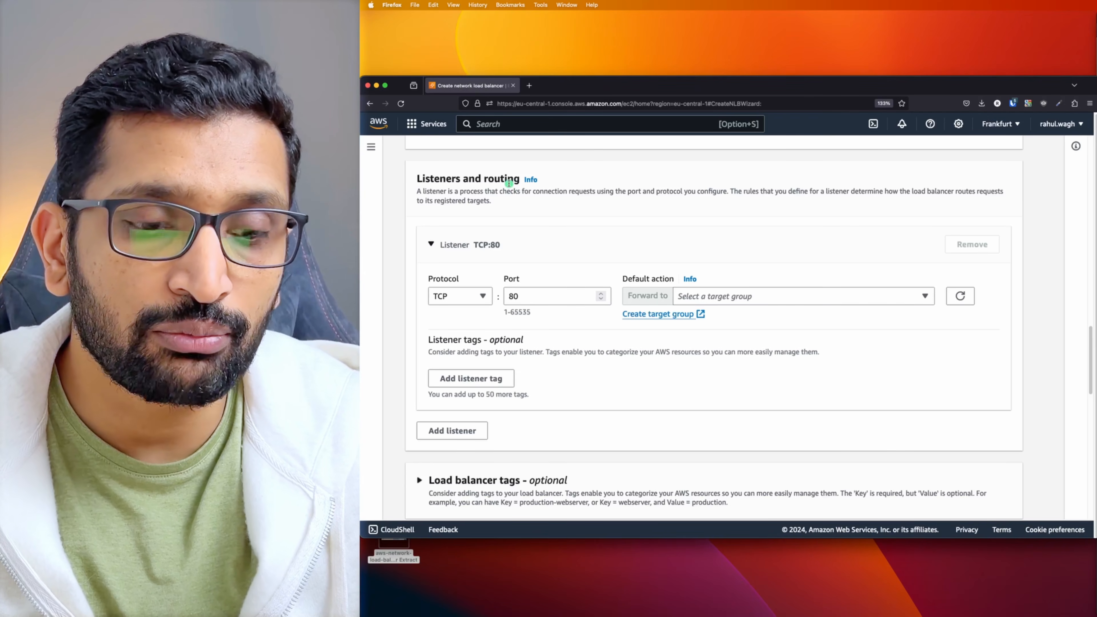
key(super+Tab)
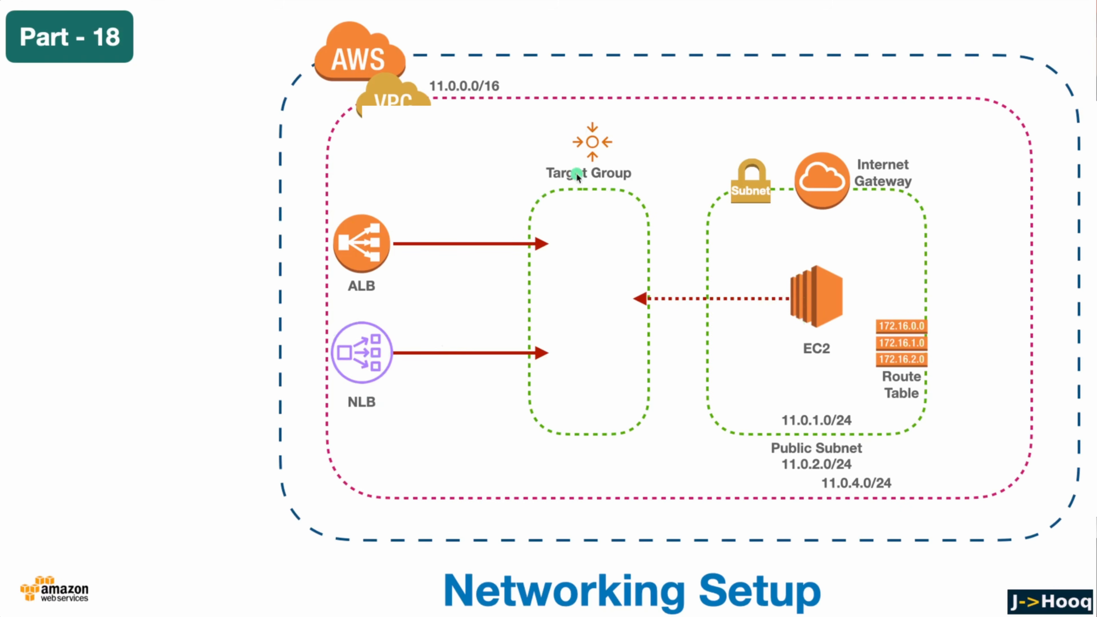
key(super+Tab)
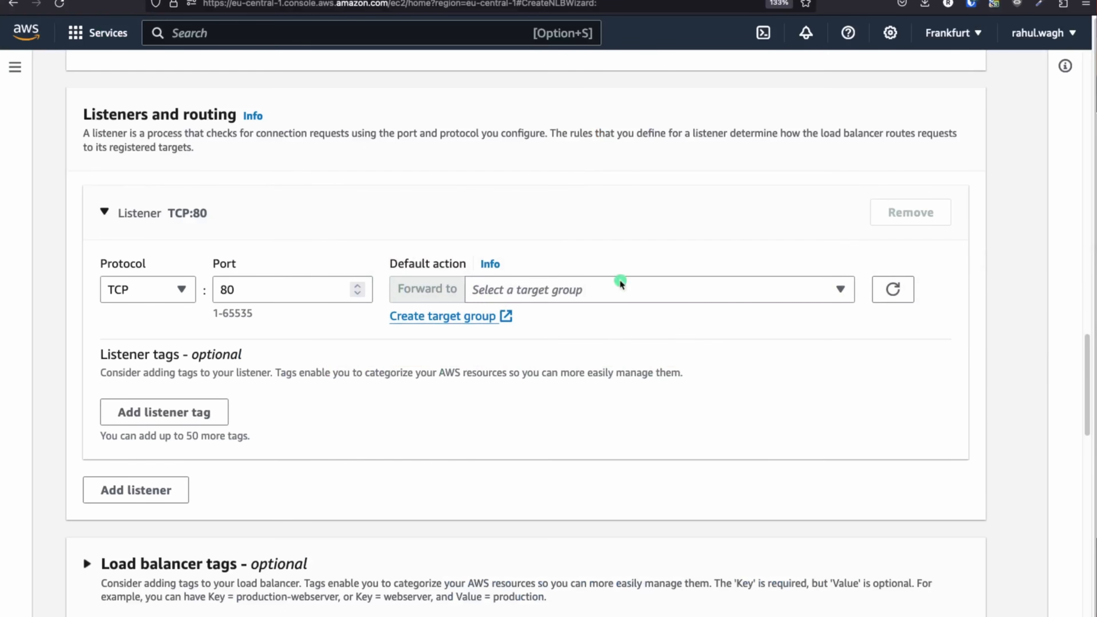
click(843, 288)
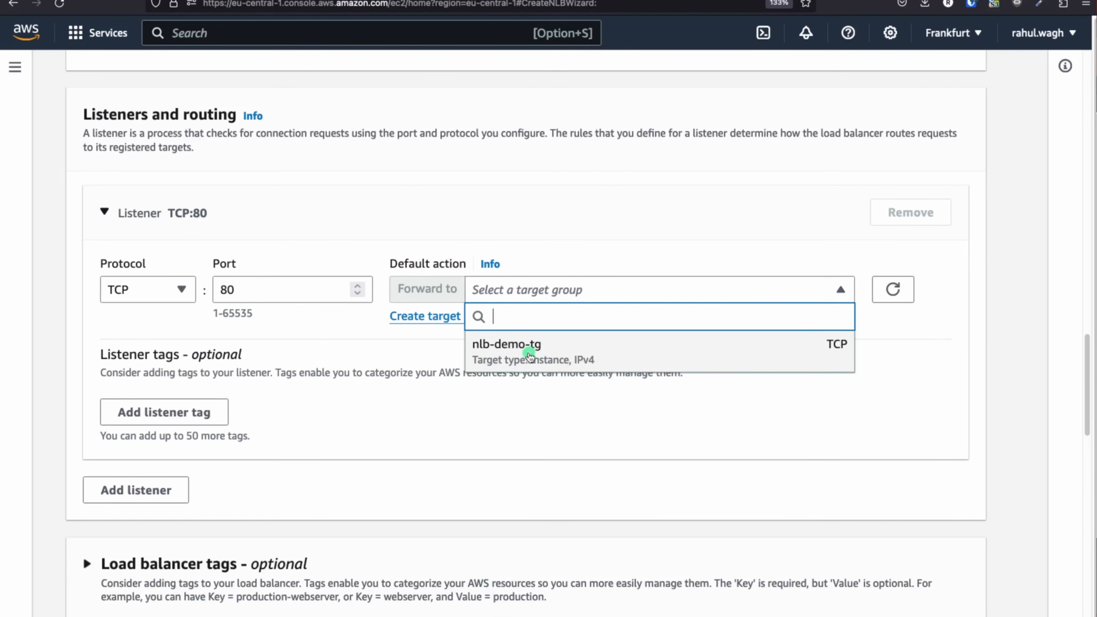
click(546, 356)
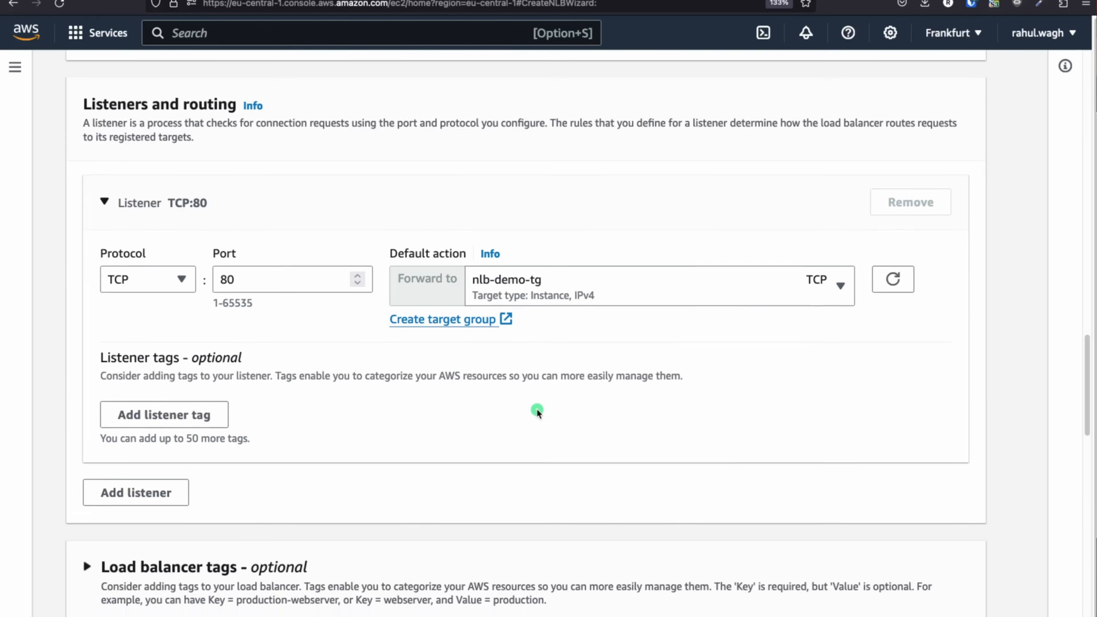
- Leave the accelerator option off, review the configuration summary, and create the demo-network-loadbalancer
scroll(537, 409, down, 5)
scroll(536, 409, down, 5)
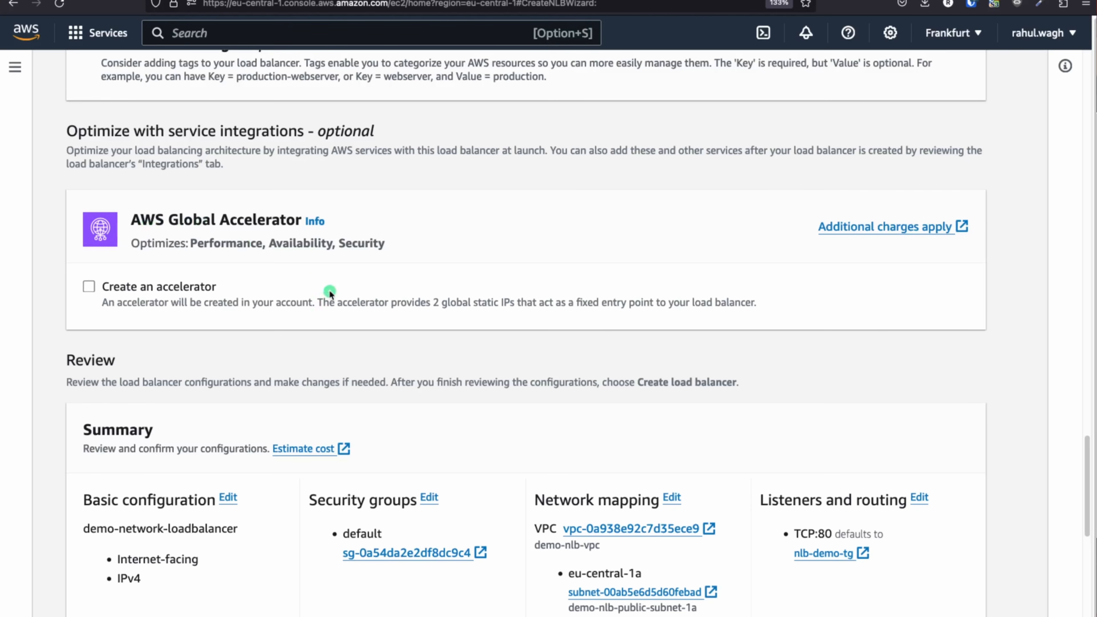
scroll(362, 301, down, 4)
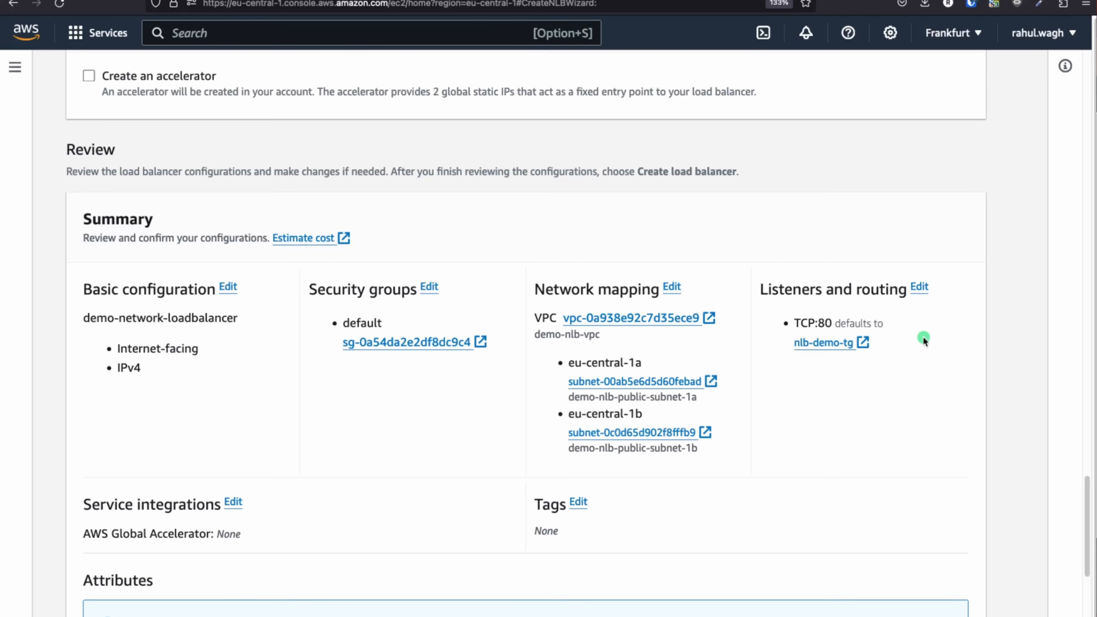
scroll(510, 344, down, 5)
scroll(510, 346, down, 1)
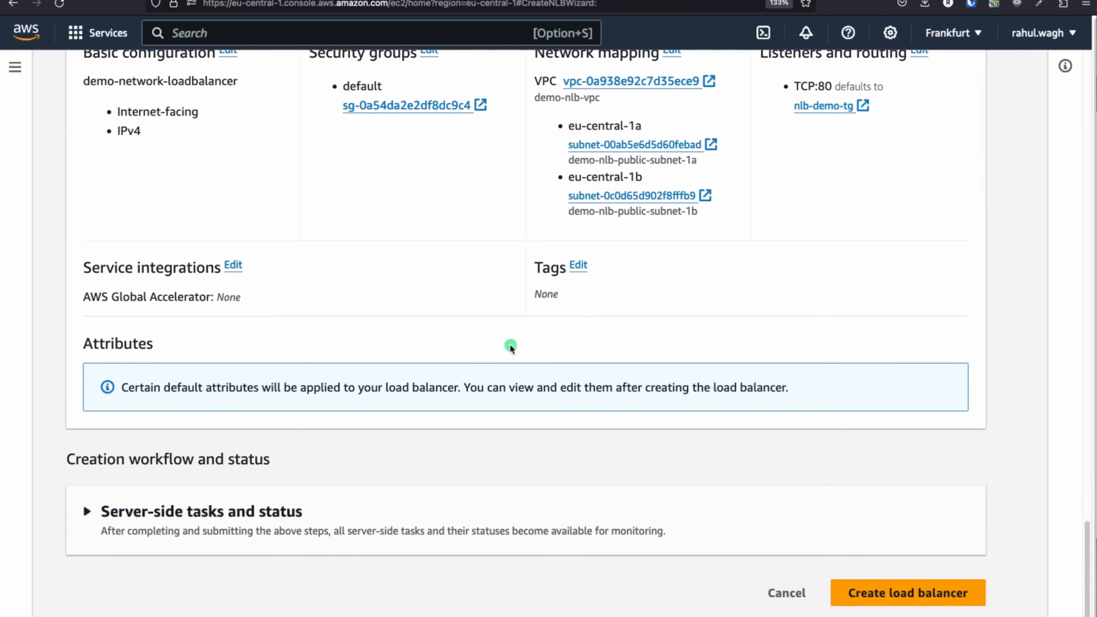
click(898, 592)
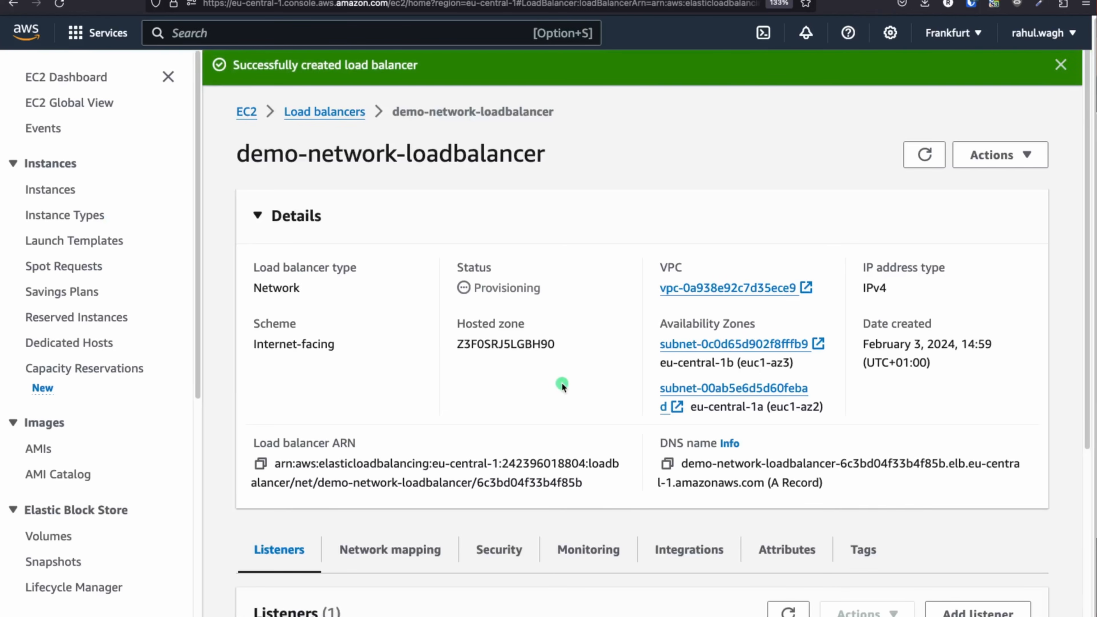
- Return to the load balancers list, close the details pane, and check the state of demo-network-loadbalancer
scroll(562, 386, down, 1)
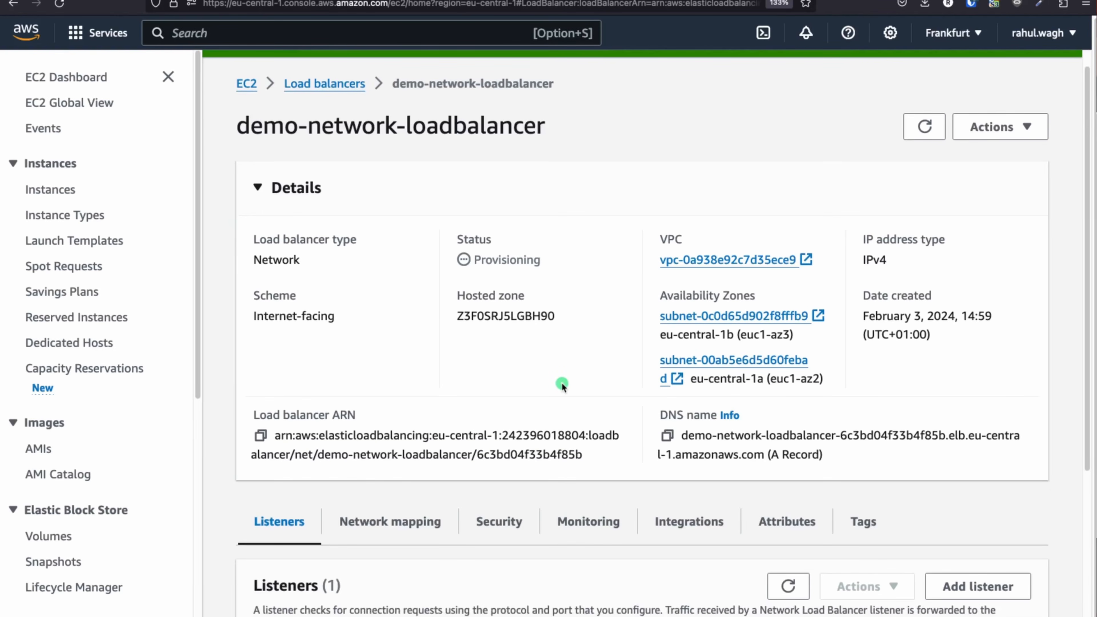
click(324, 85)
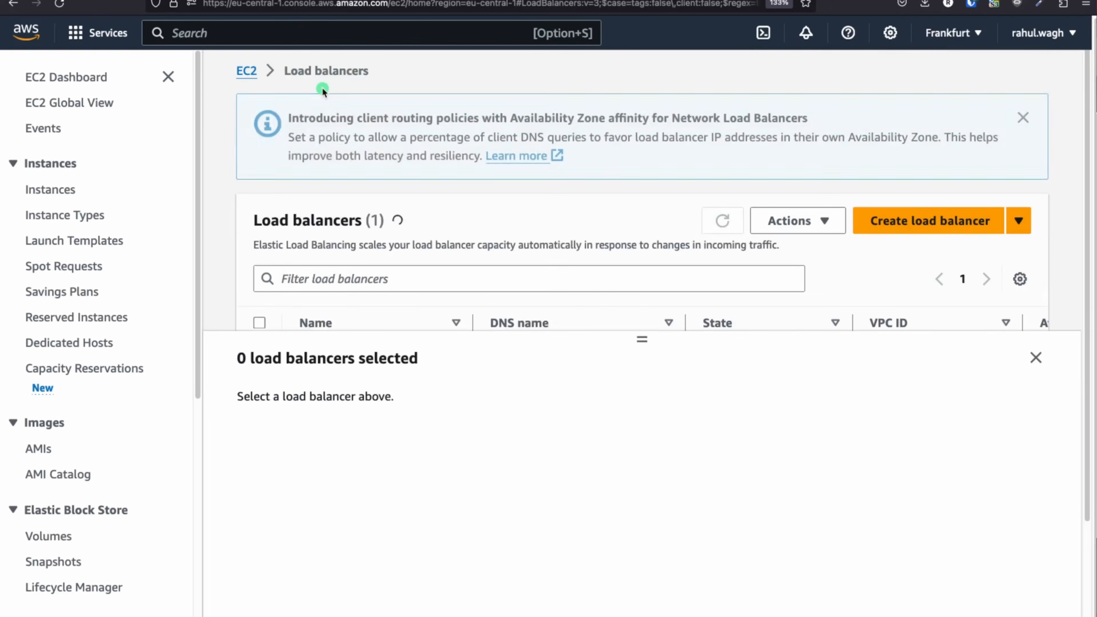
click(1038, 362)
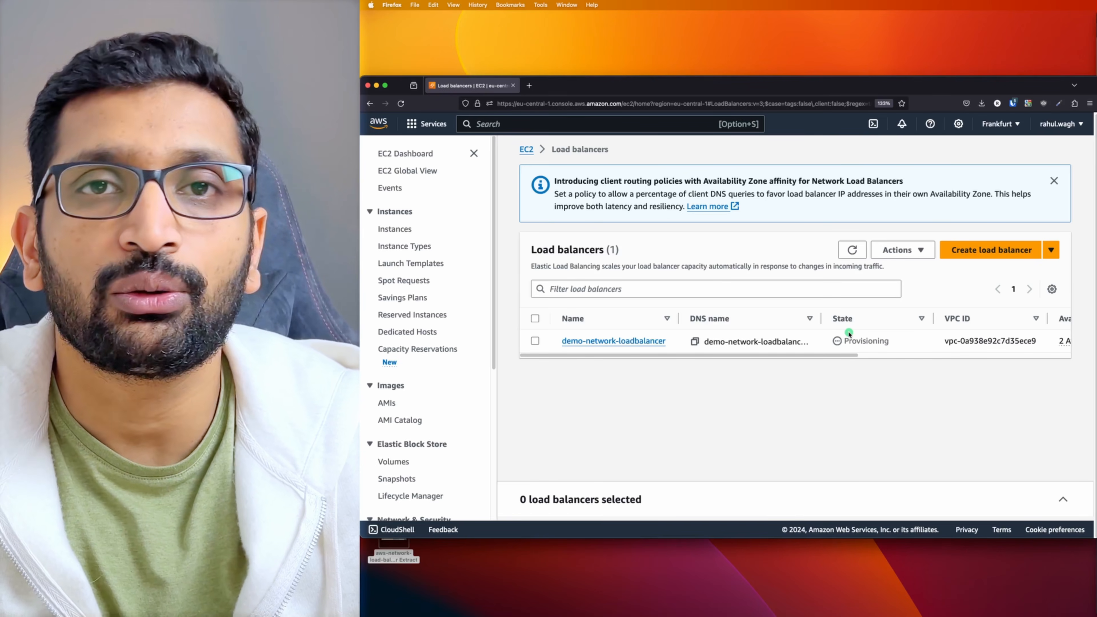
key(super+Tab)
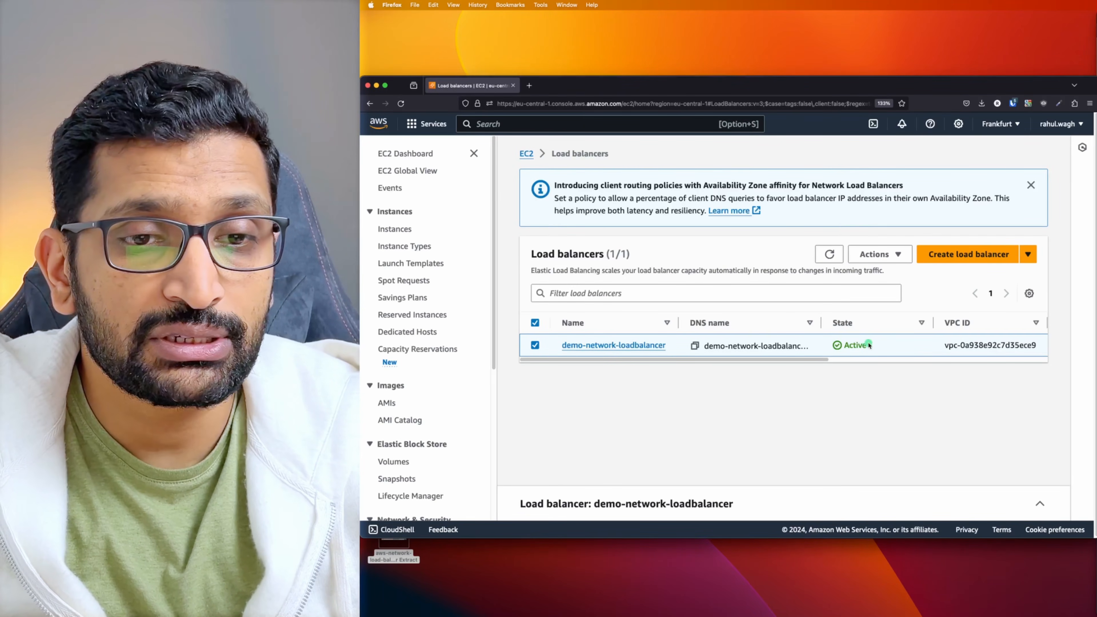
drag(868, 345, 806, 341)
click(727, 396)
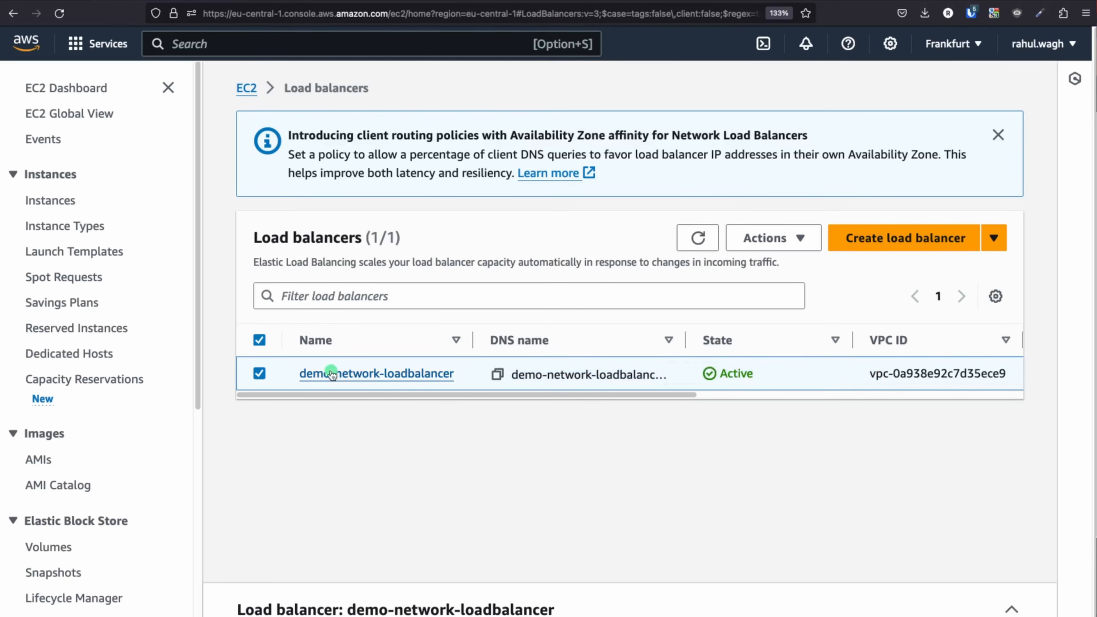
- Copy the DNS name from the demo-network-loadbalancer details and load it in a new browser tab
click(331, 373)
scroll(496, 410, down, 3)
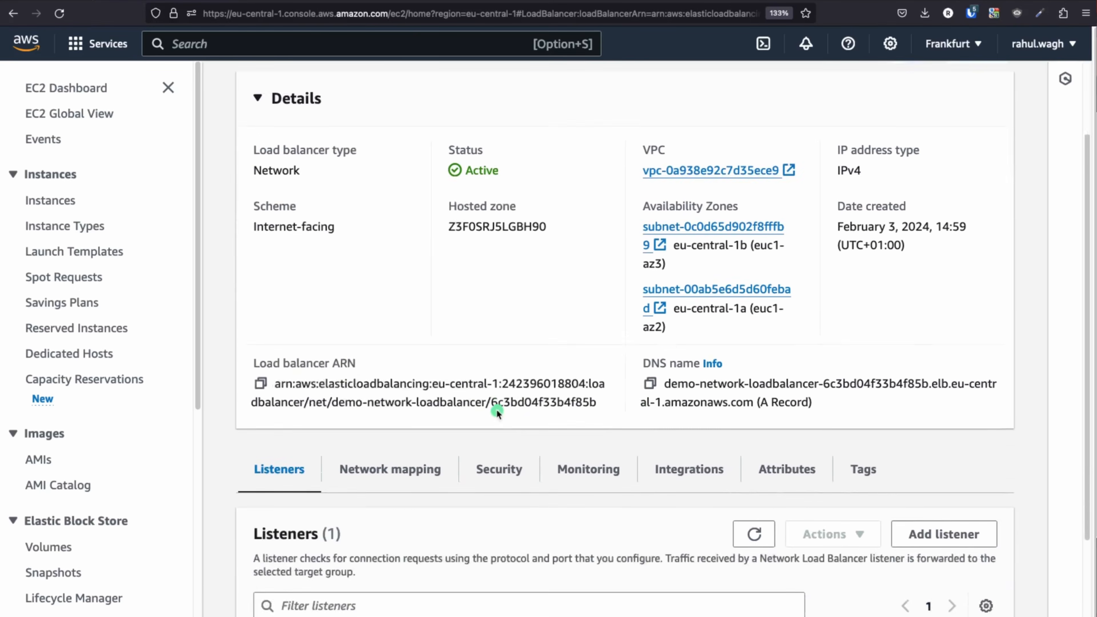
click(652, 352)
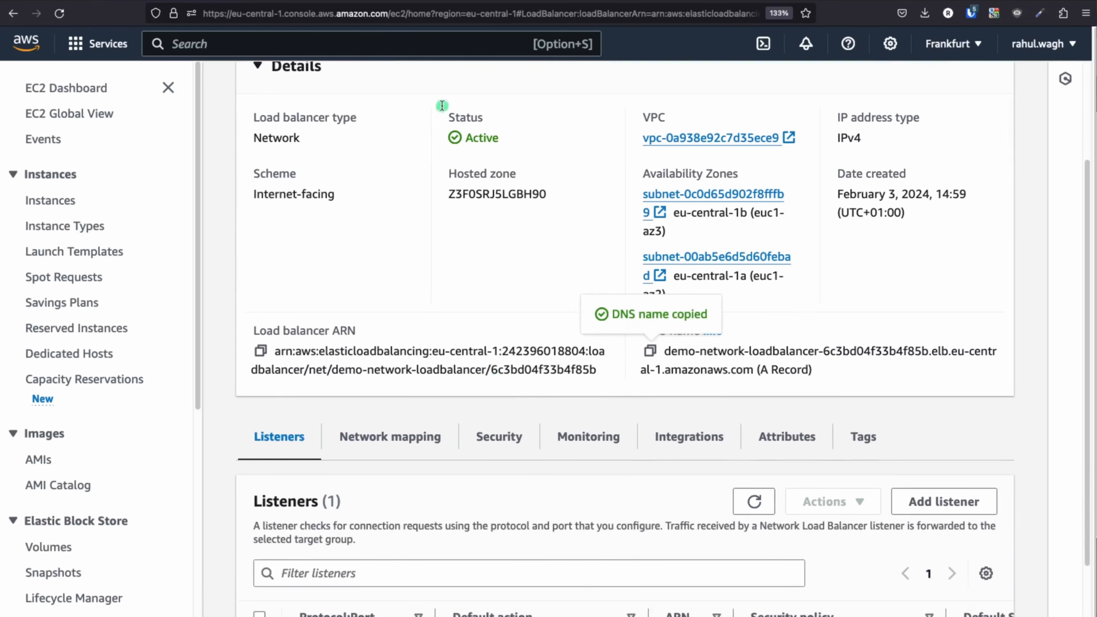
key(super+t)
key(super+v)
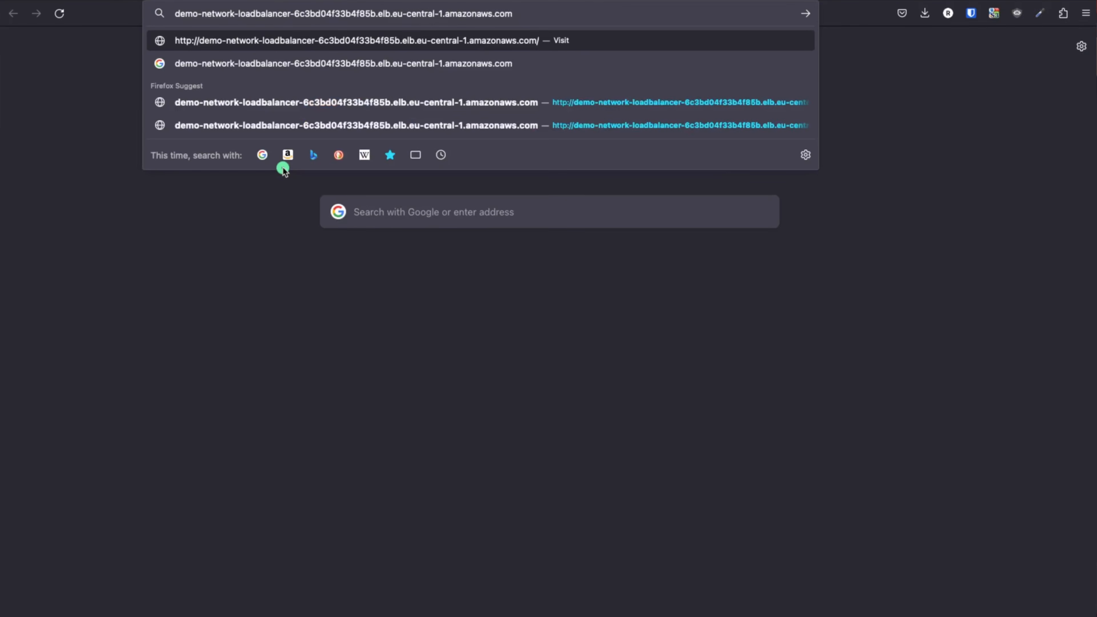
key(Return)
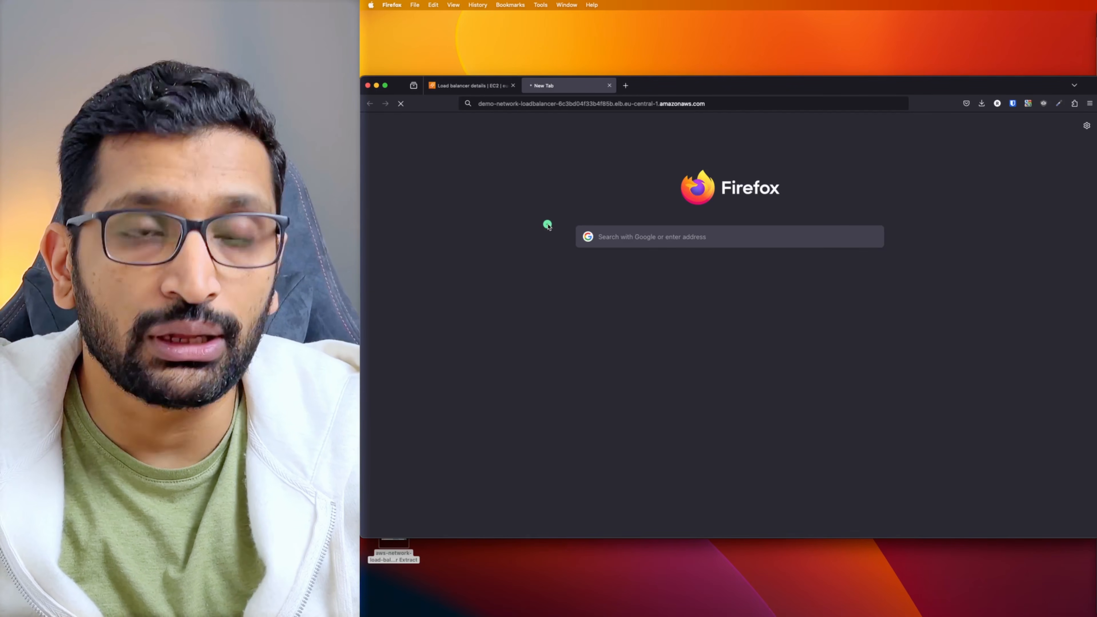
- Open the inbound rules of the default security group attached to demo-network-loadbalancer for editing
click(453, 87)
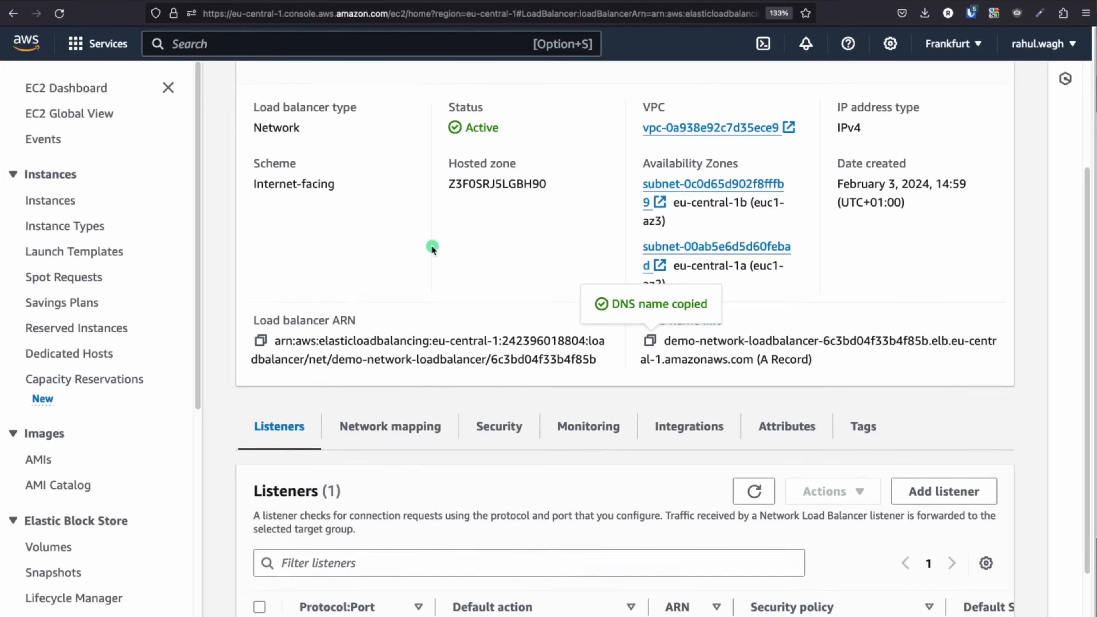
scroll(650, 260, down, 2)
click(697, 391)
scroll(499, 350, down, 2)
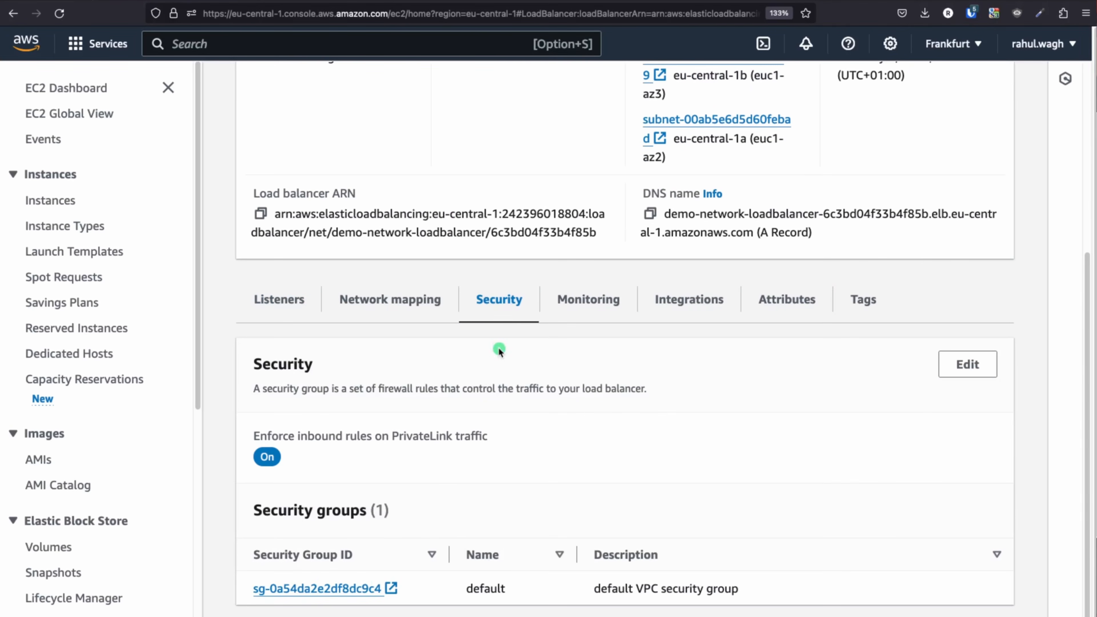
click(310, 589)
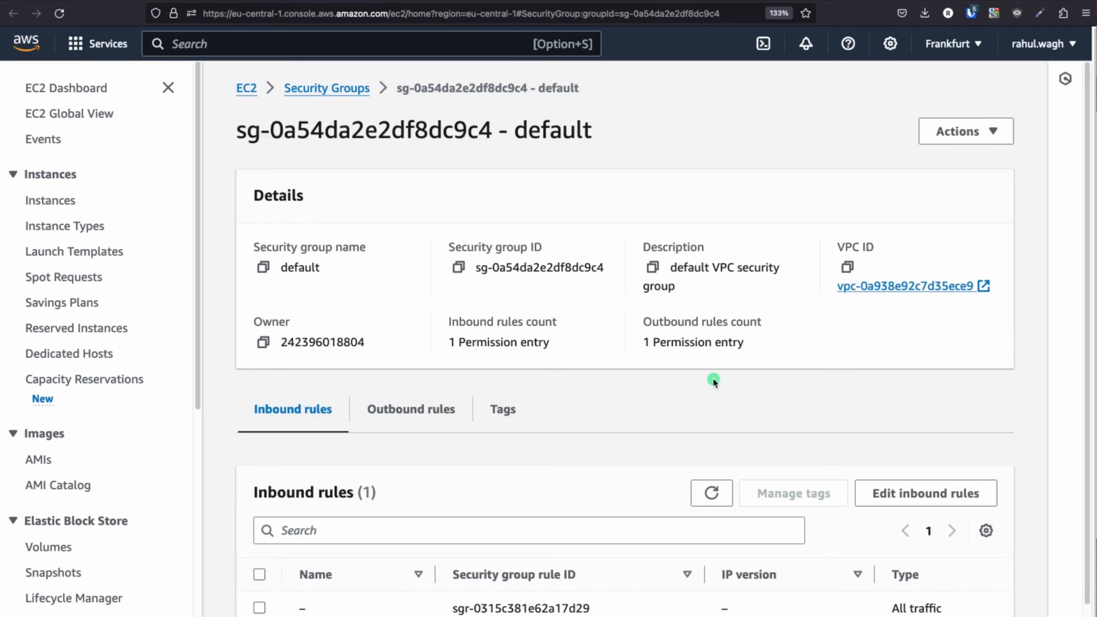
scroll(714, 380, down, 1)
click(908, 465)
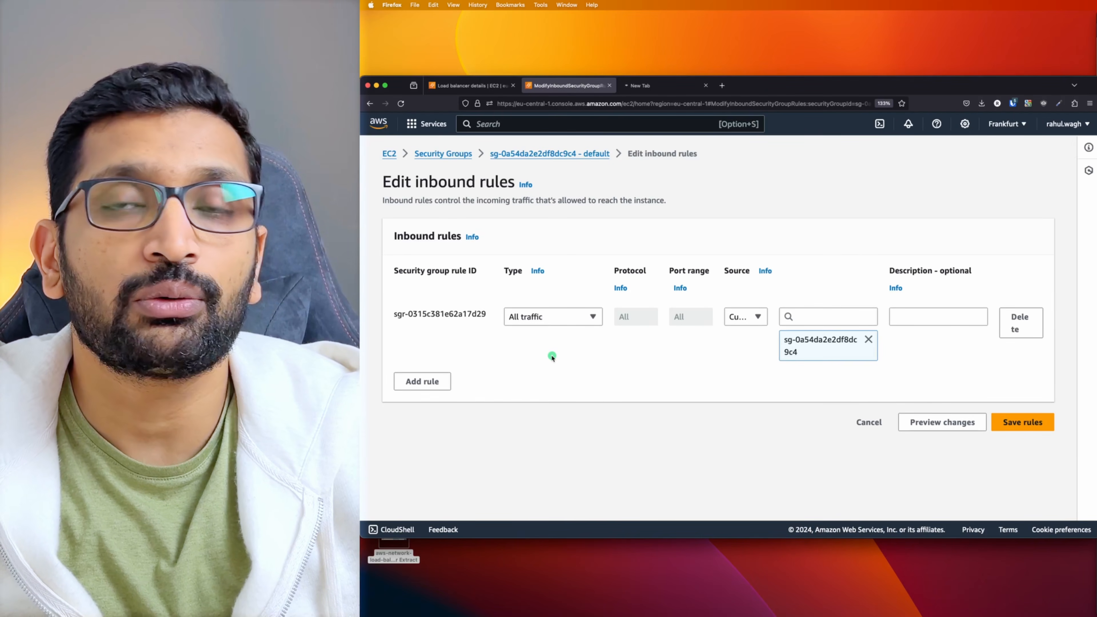
- Add an HTTP inbound rule on port 80 with source 0.0.0.0/0 to the default security group and save the rules
click(432, 379)
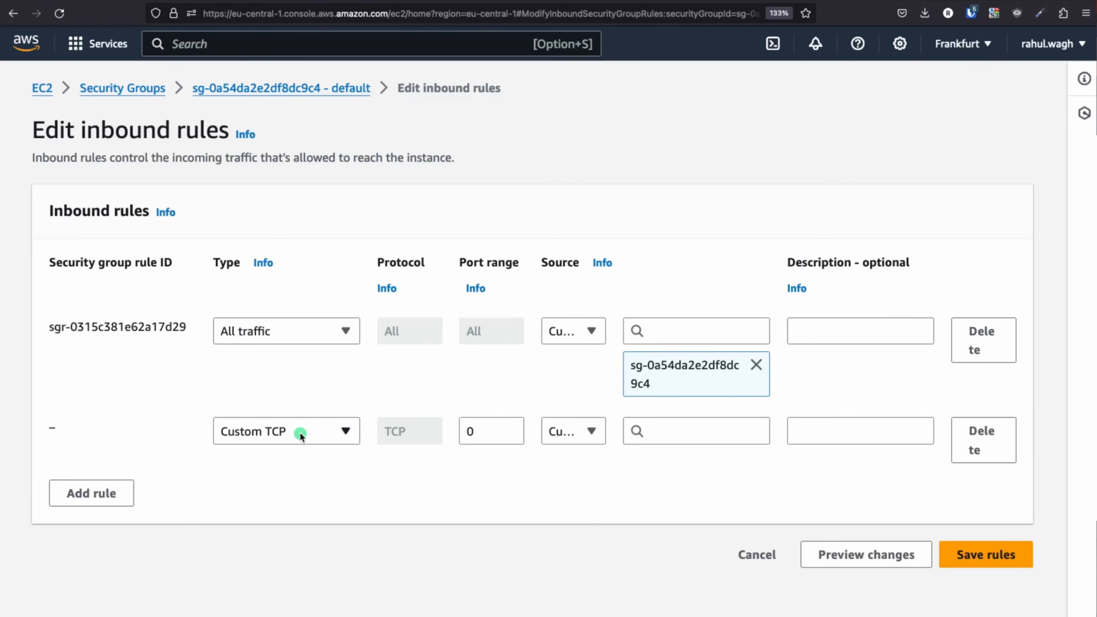
click(301, 433)
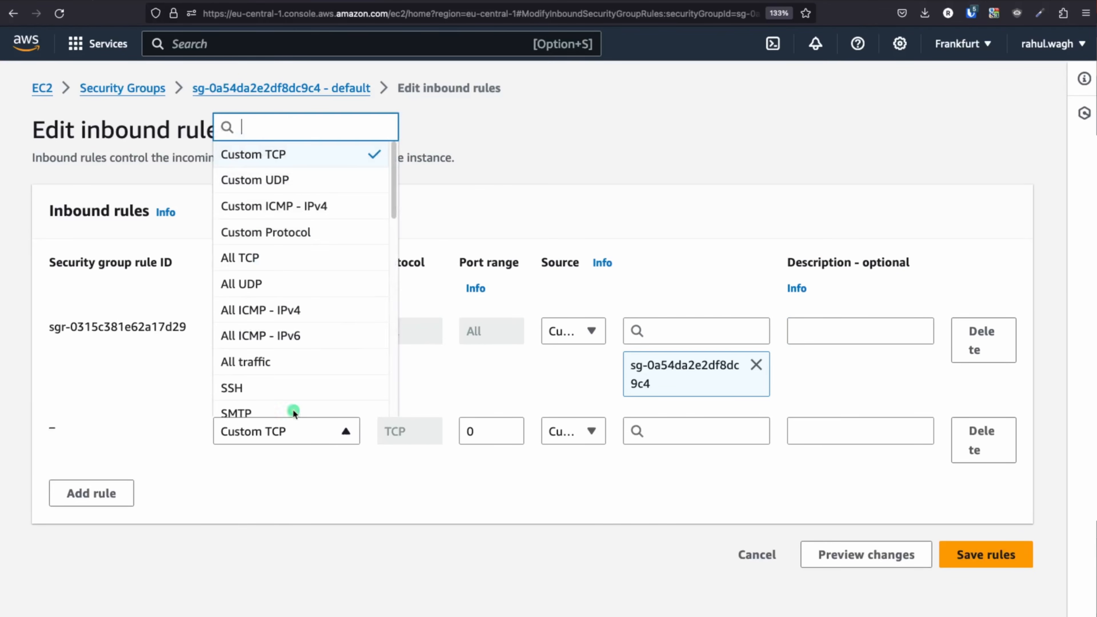
scroll(282, 368, down, 3)
click(265, 374)
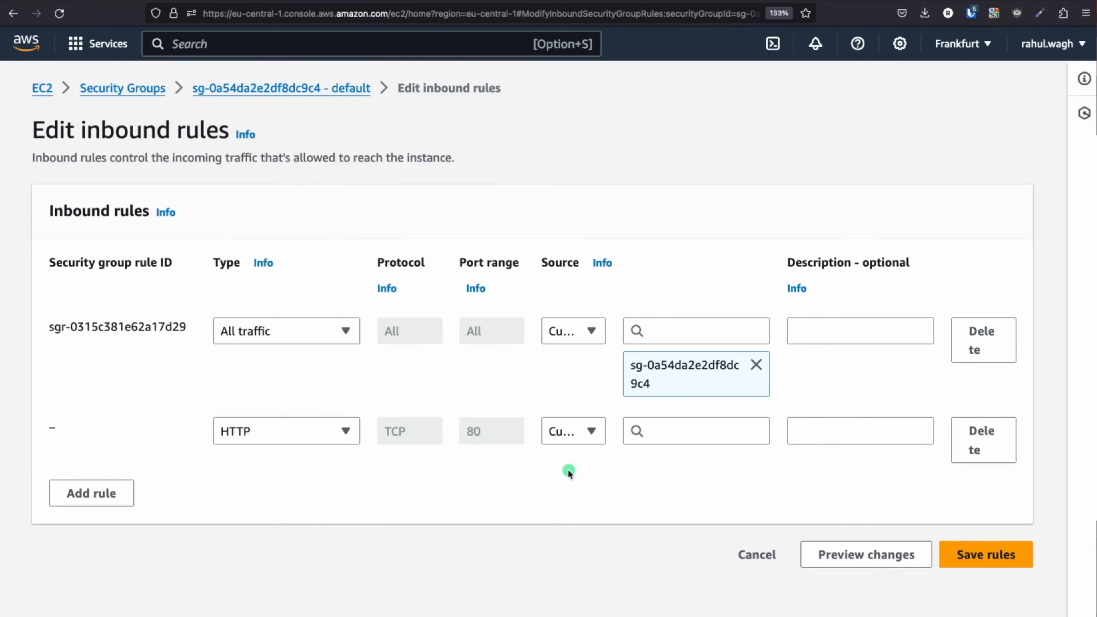
click(667, 424)
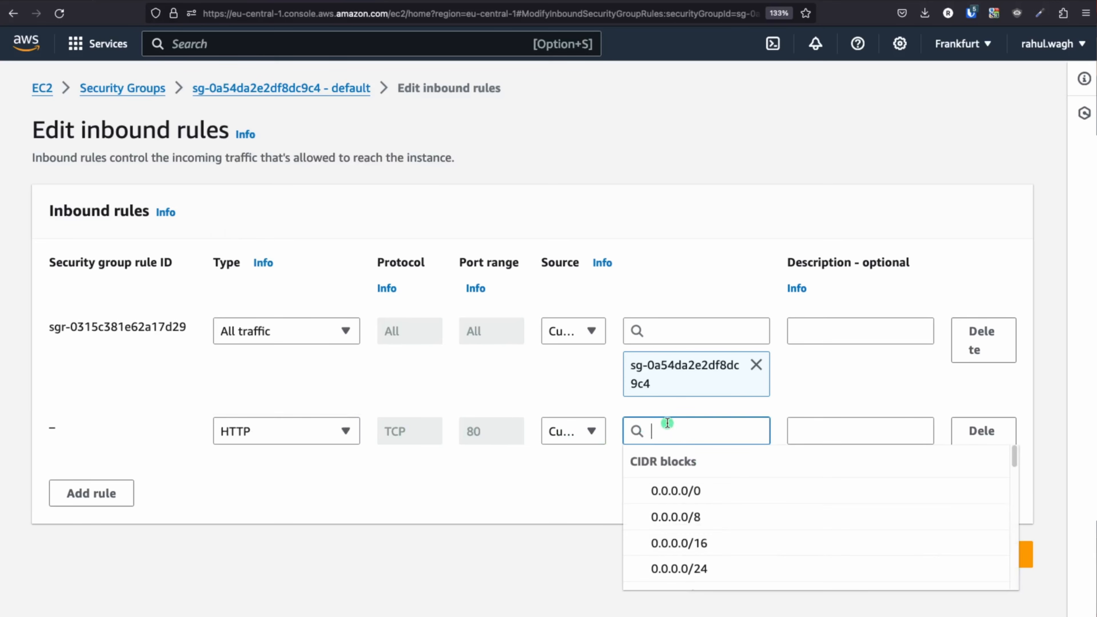
click(698, 491)
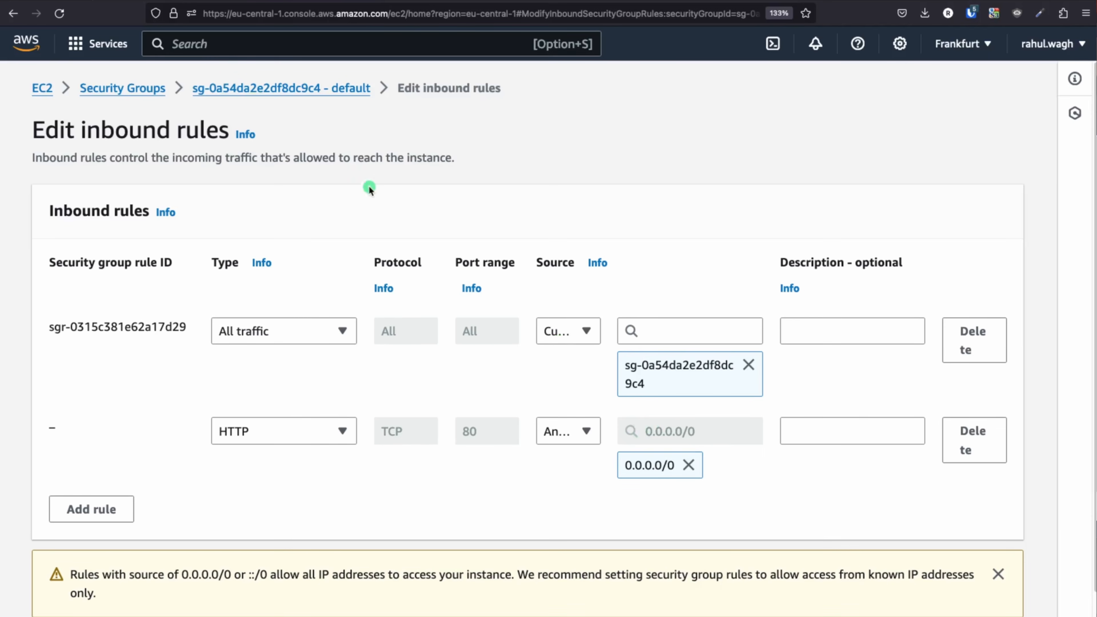
scroll(797, 393, down, 1)
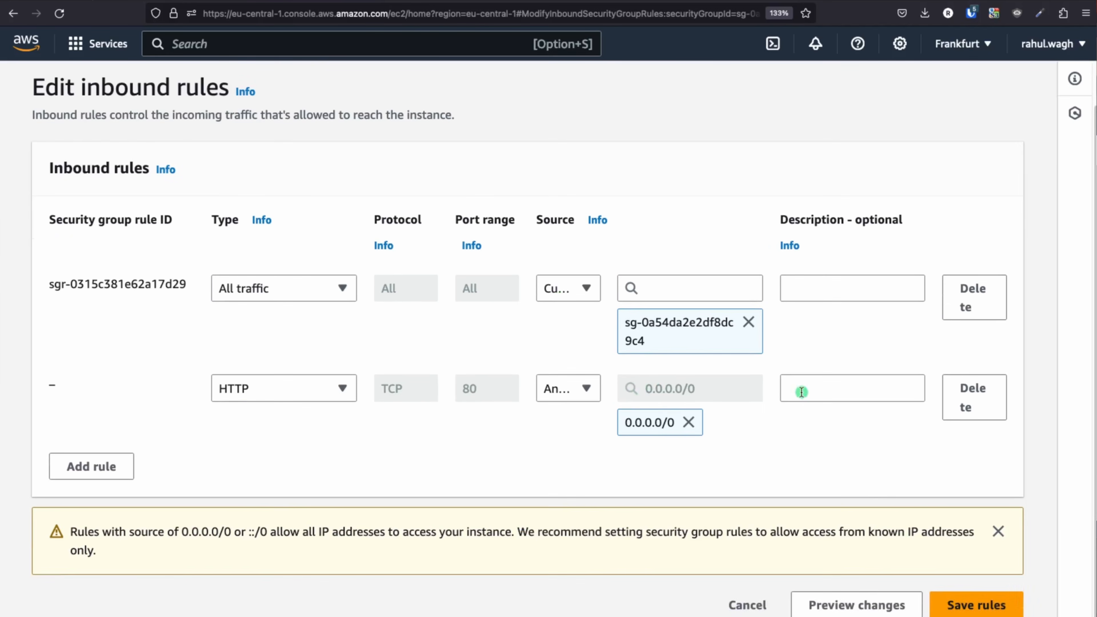
click(977, 602)
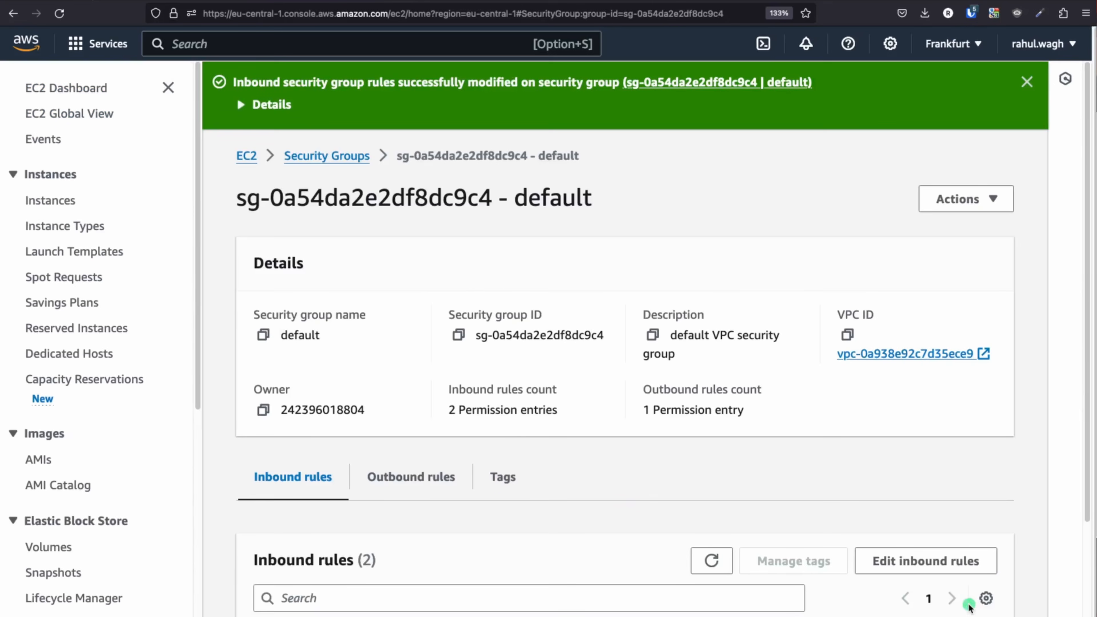
scroll(519, 452, down, 3)
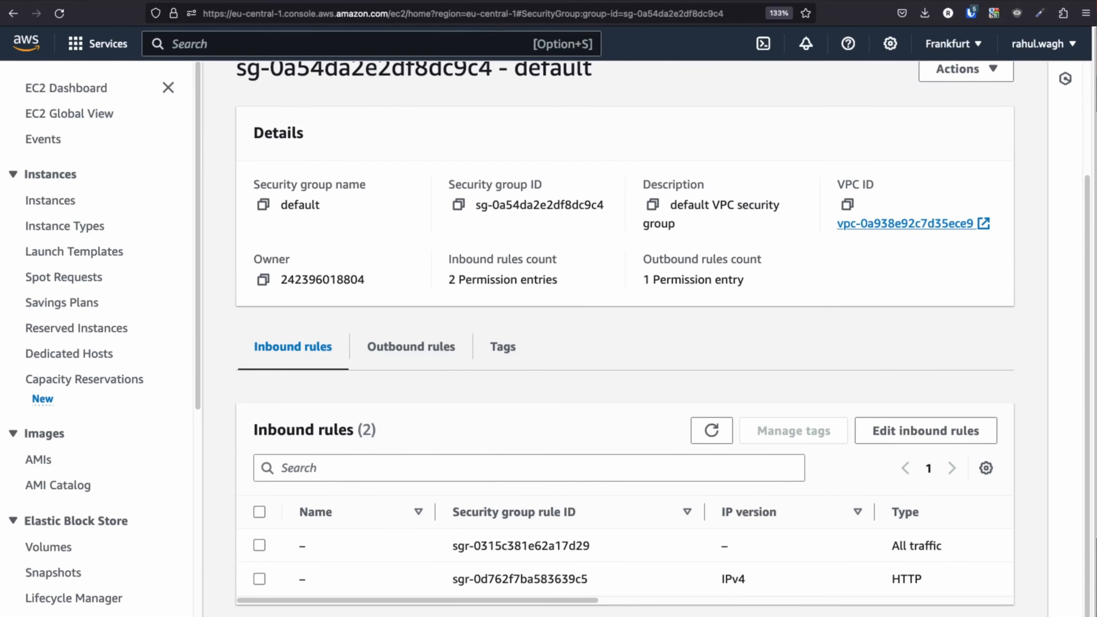
- View the page served at the load balancer's DNS name and enlarge it to 300%
key(ctrl+Tab)
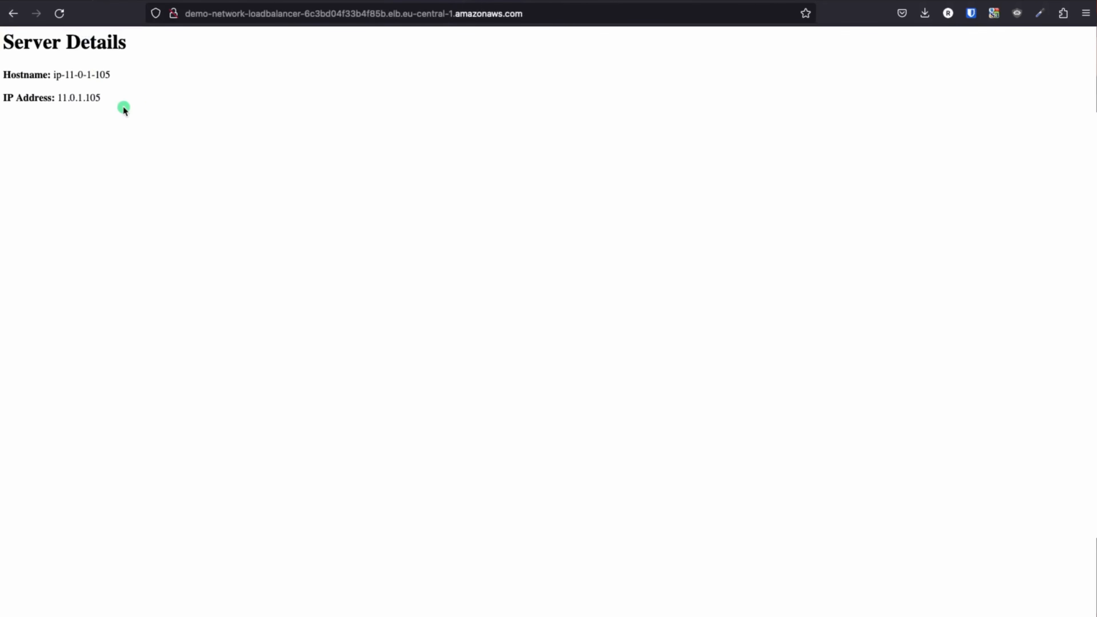
key(super+plus)
key(super+plus)
key(super+plus)
key(super+plus)
key(super+plus)
key(super+plus)
key(super+plus)
key(super+plus)
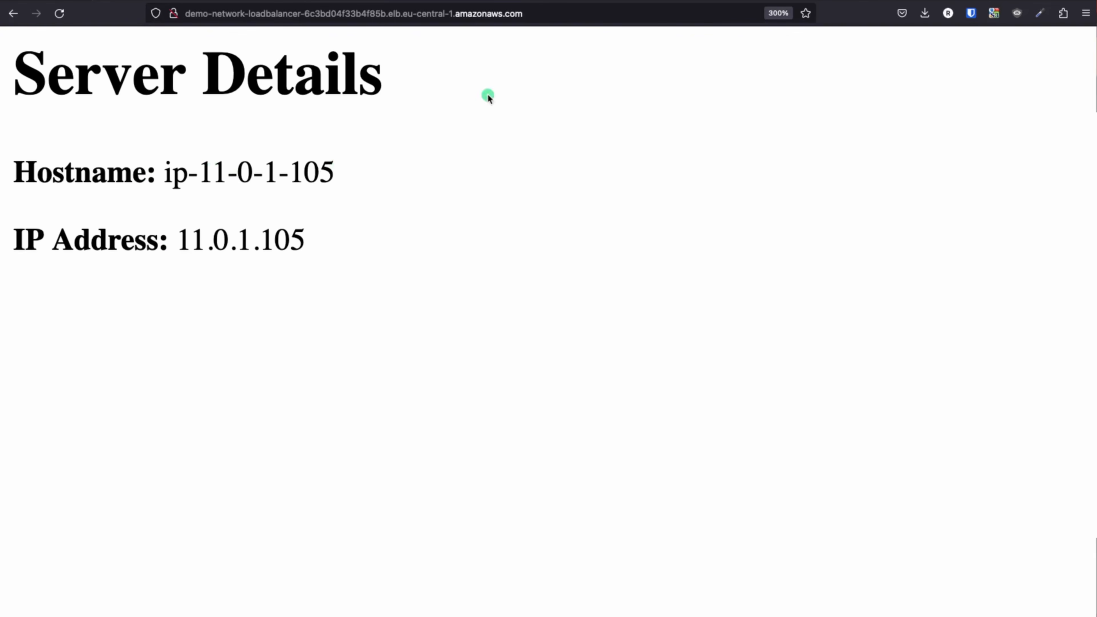
- Load the /foo/ path on the load balancer's DNS name and check which instance responds
click(551, 14)
click(554, 16)
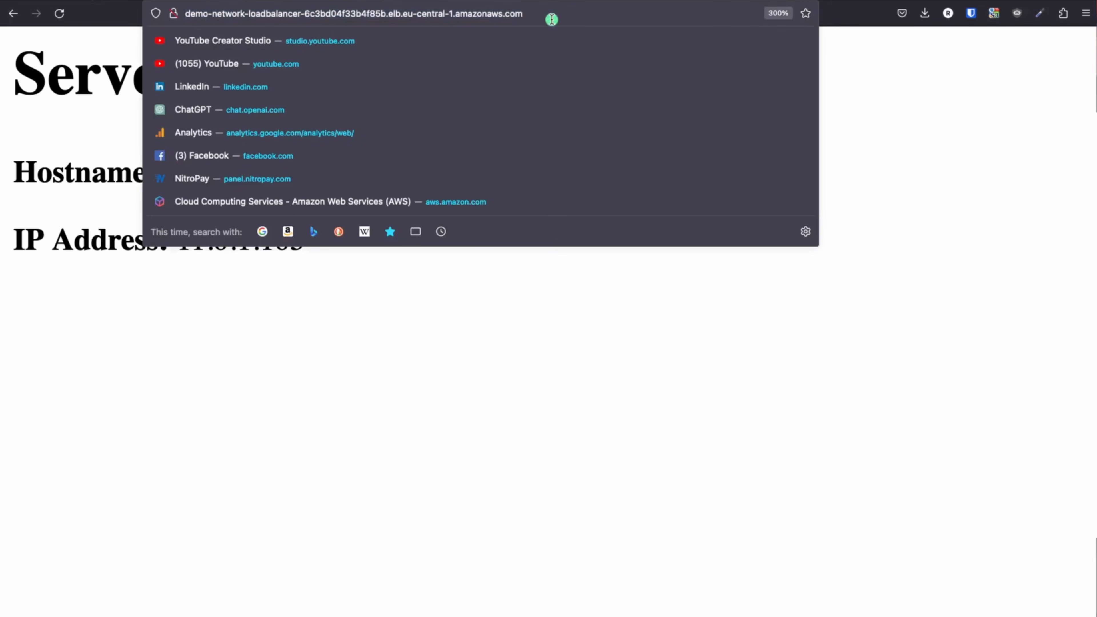
text(/foo/)
key(Return)
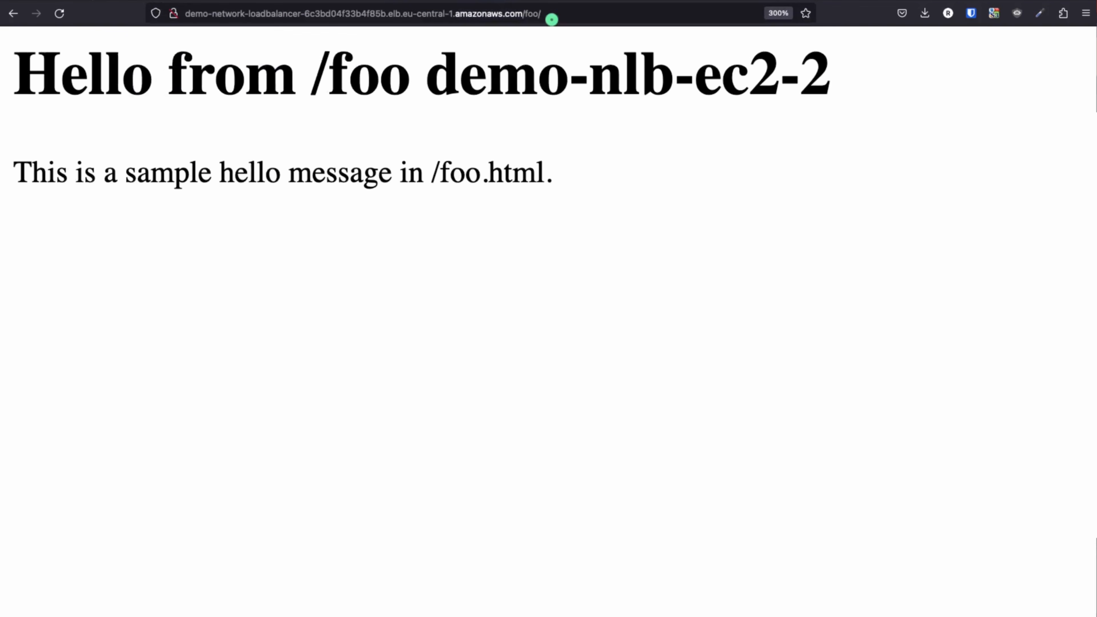
drag(190, 73, 837, 82)
click(630, 201)
- Load the /bar/ path on the load balancer's DNS name and check which instance responds
click(540, 13)
drag(540, 13, 524, 13)
text(bar/)
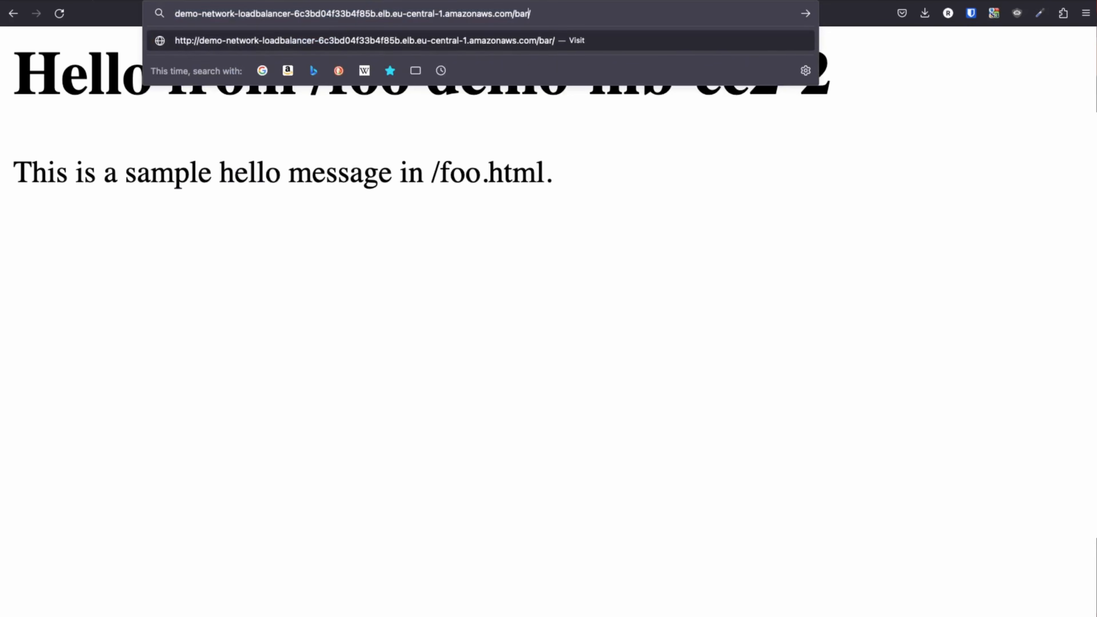
key(Return)
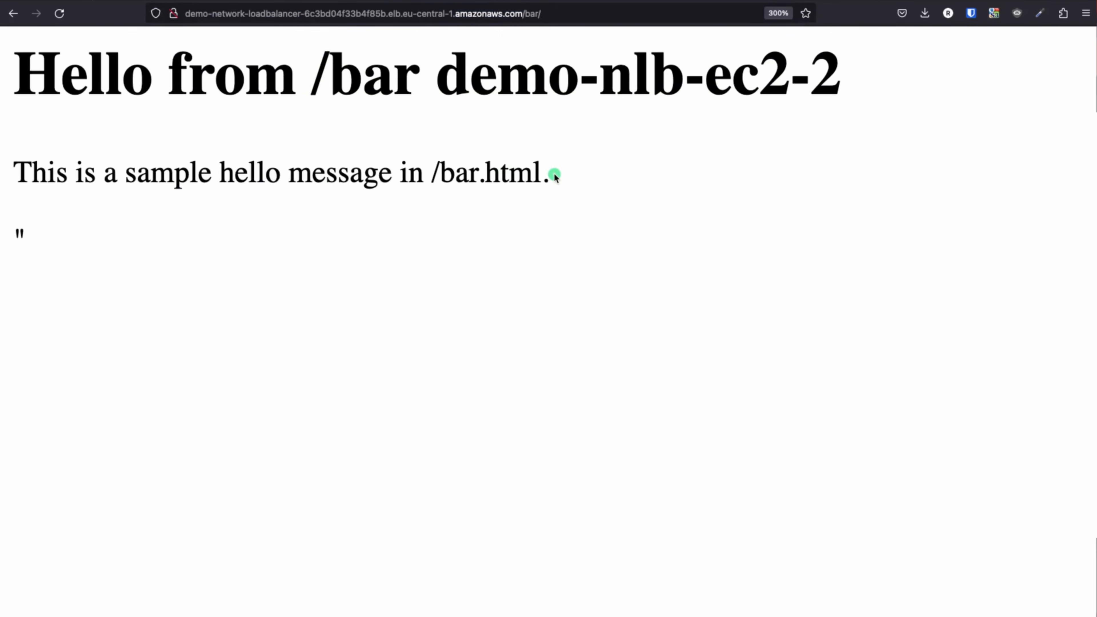
drag(650, 76, 844, 79)
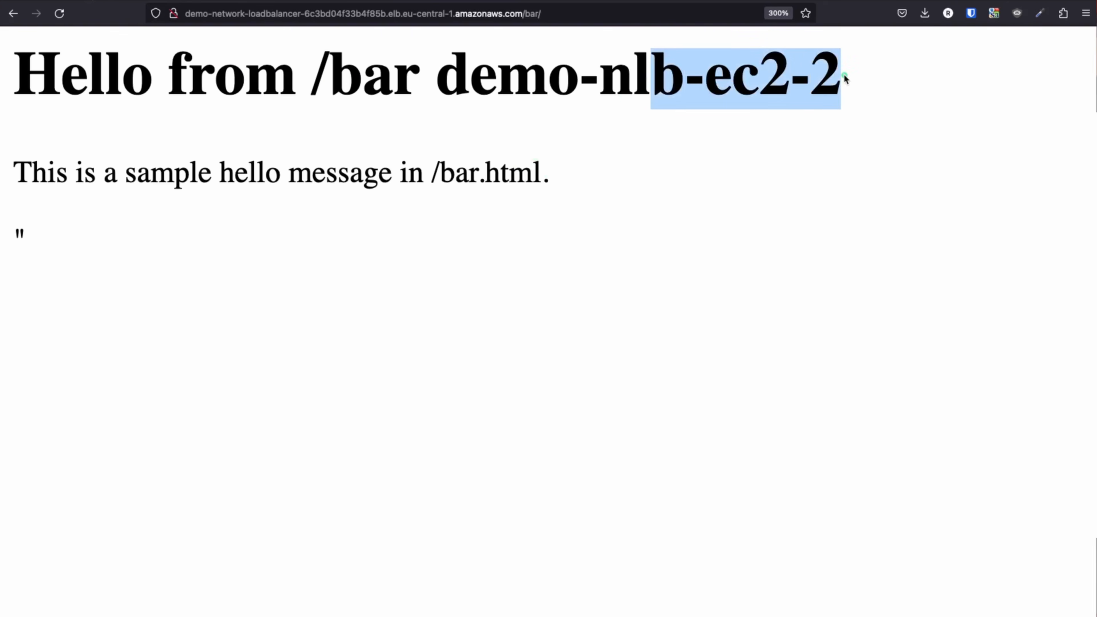
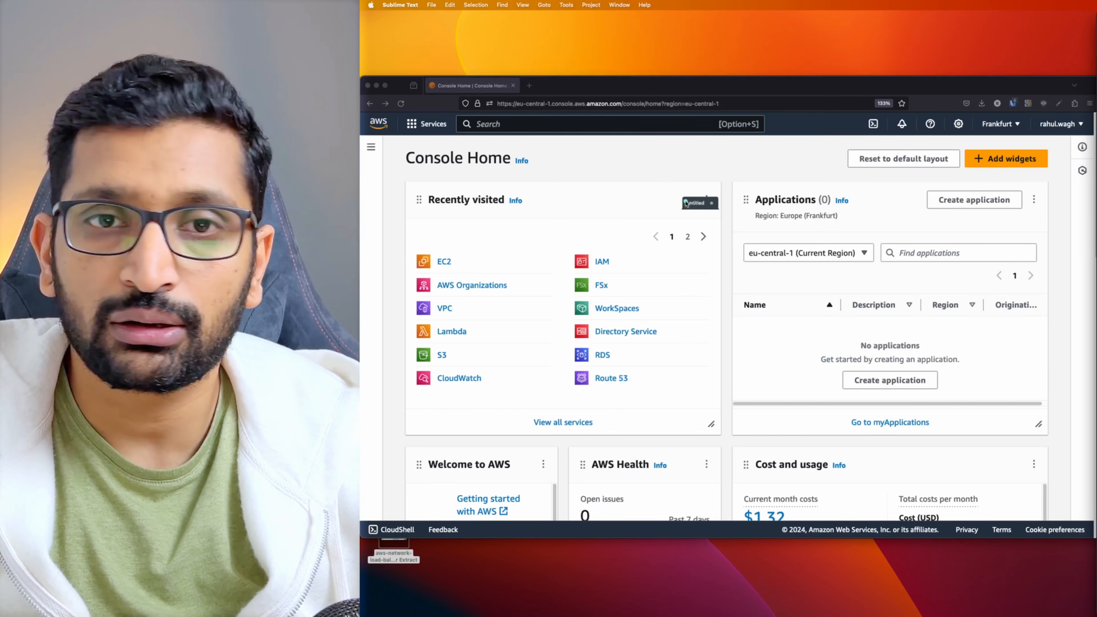
- Bring the empty untitled Sublime Text document to the front and position its window over the browser
drag(690, 201, 645, 201)
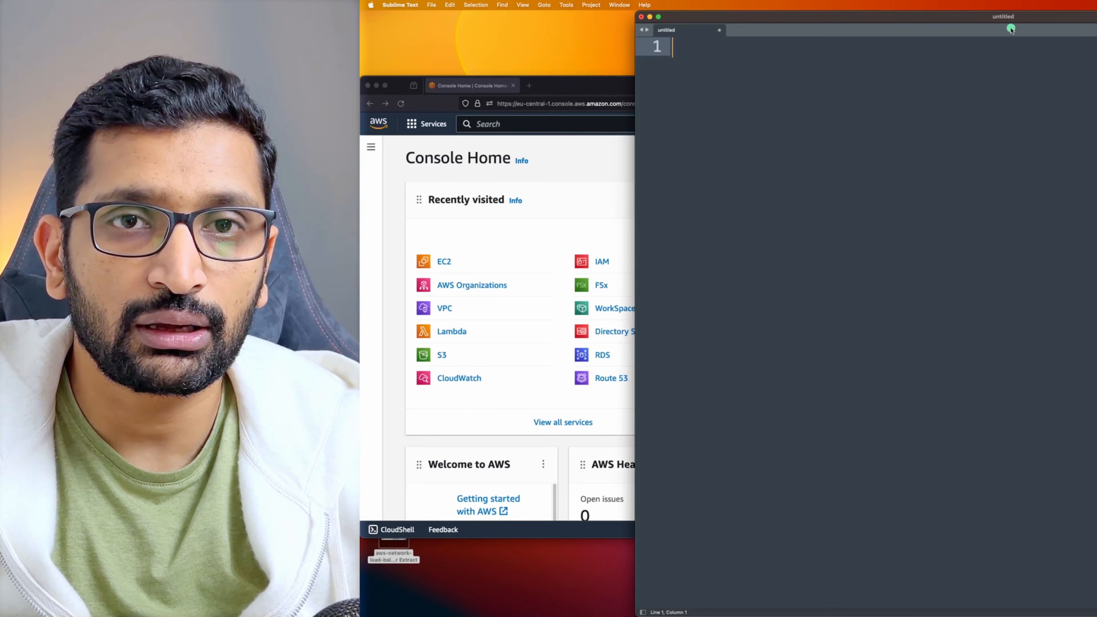
drag(1039, 18, 767, 84)
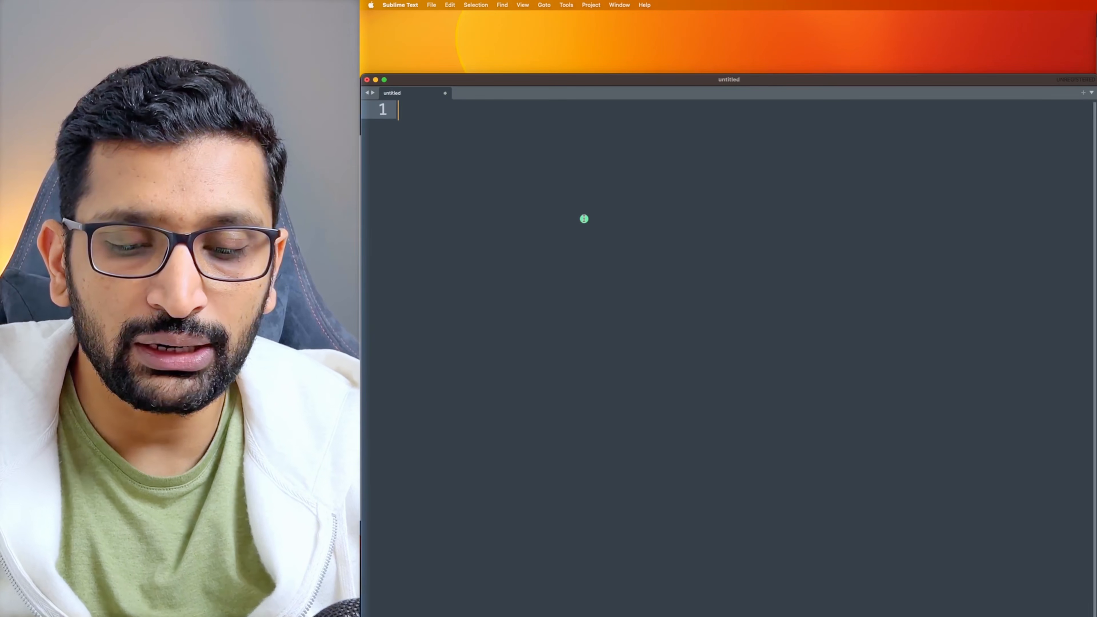
- Write "EC2-1" on the first line of the document and "EC2-2" on the second
text(EC)
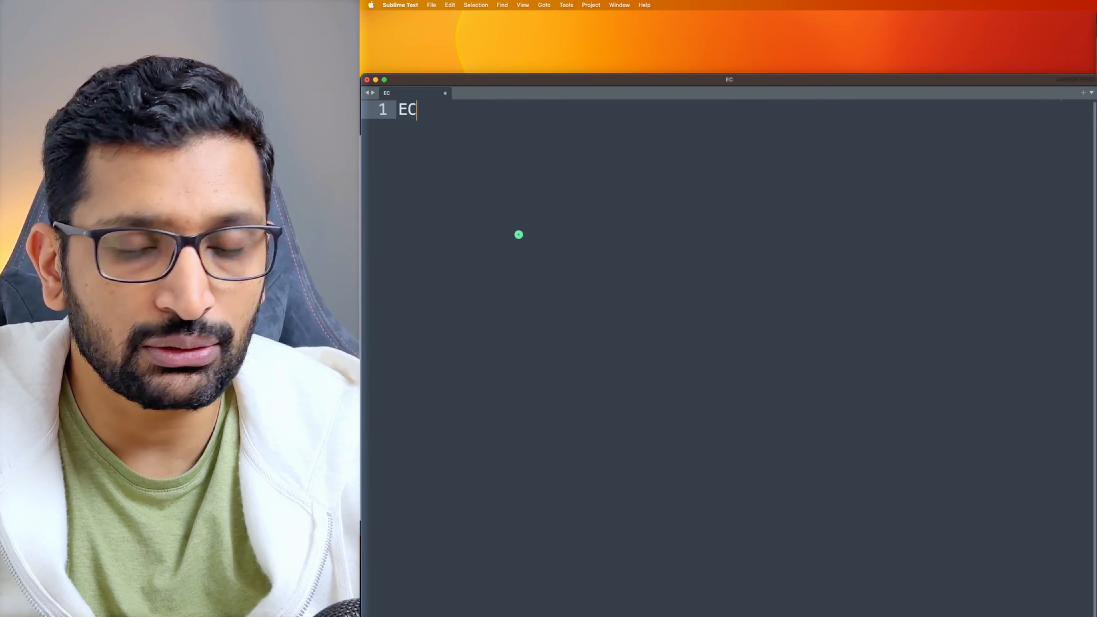
text(2-1)
key(Return)
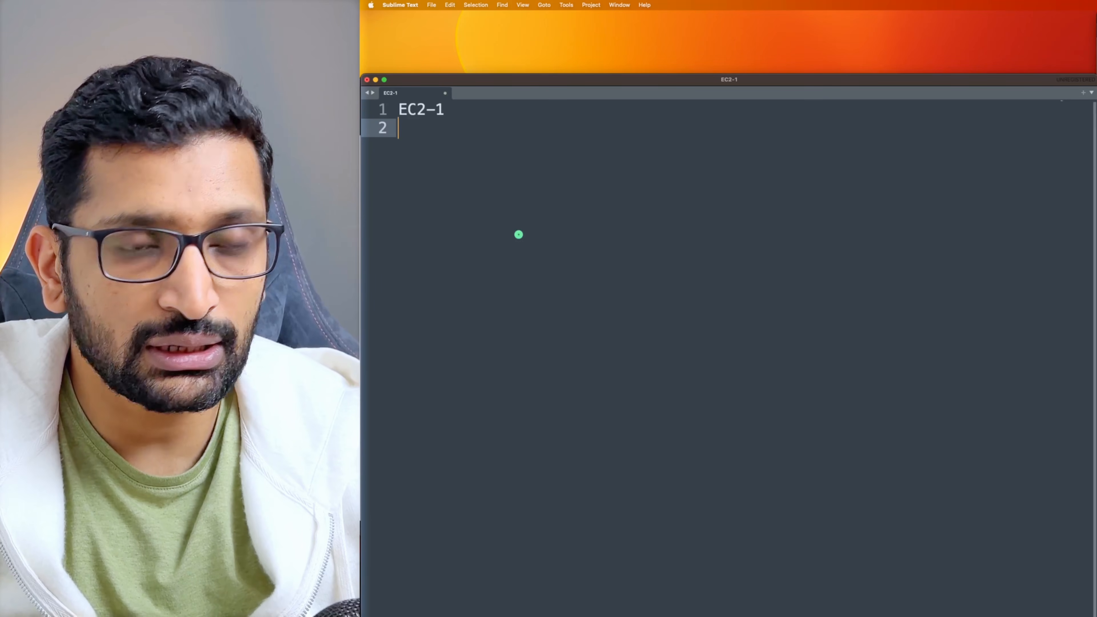
text(EC2-1)
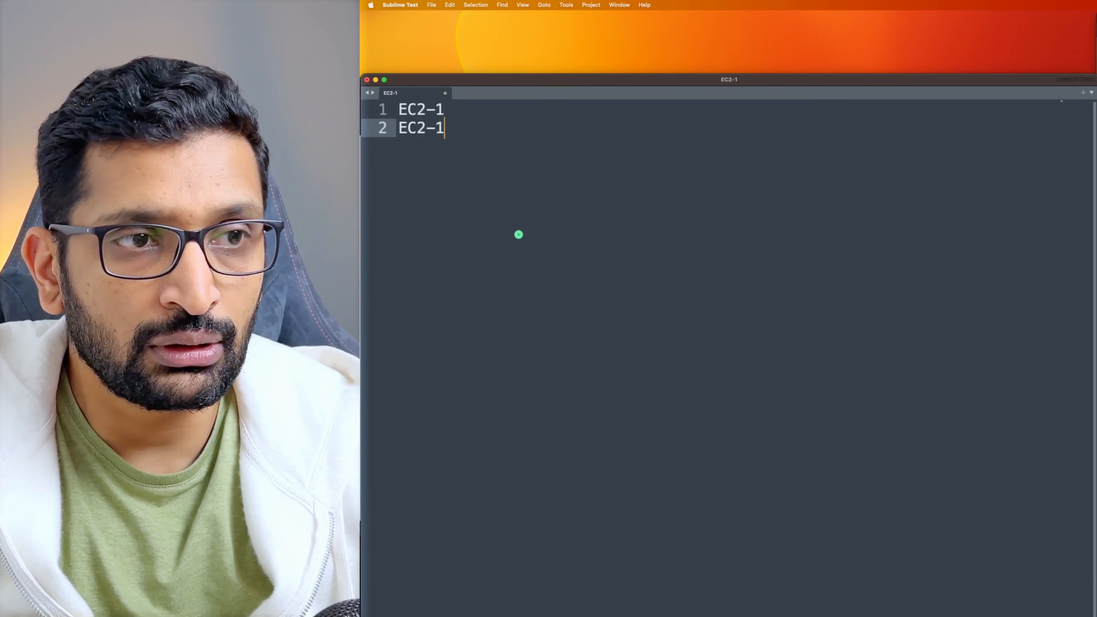
key(BackSpace)
text(2)
- Extend the EC2-1 line so it reads "EC2-1 - > foo, bar index.html"
key(Up)
text(- )
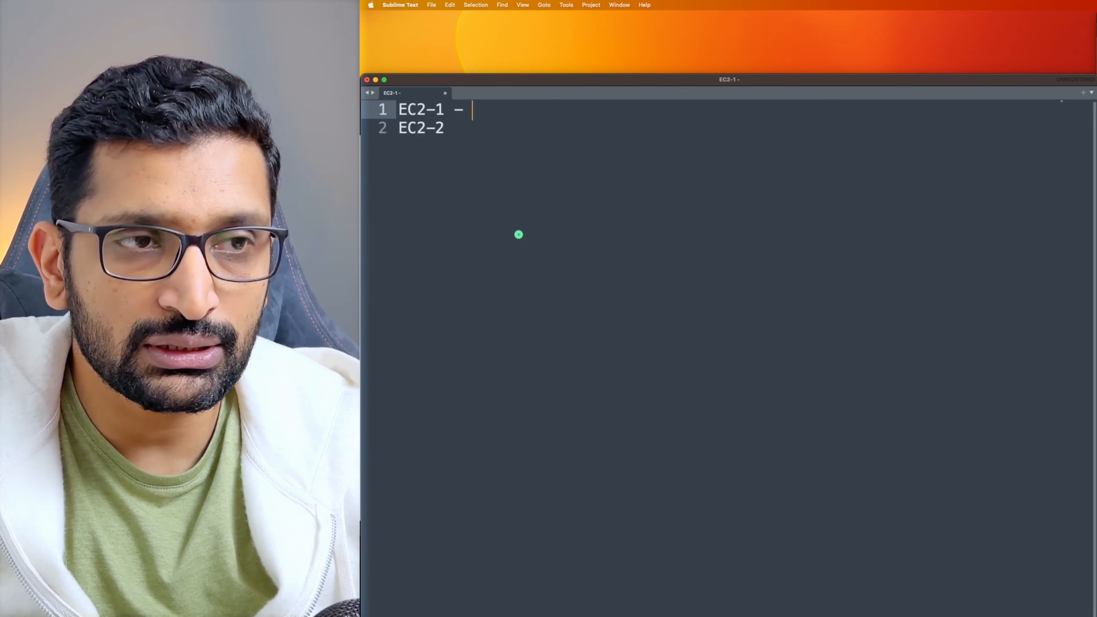
text(> ff)
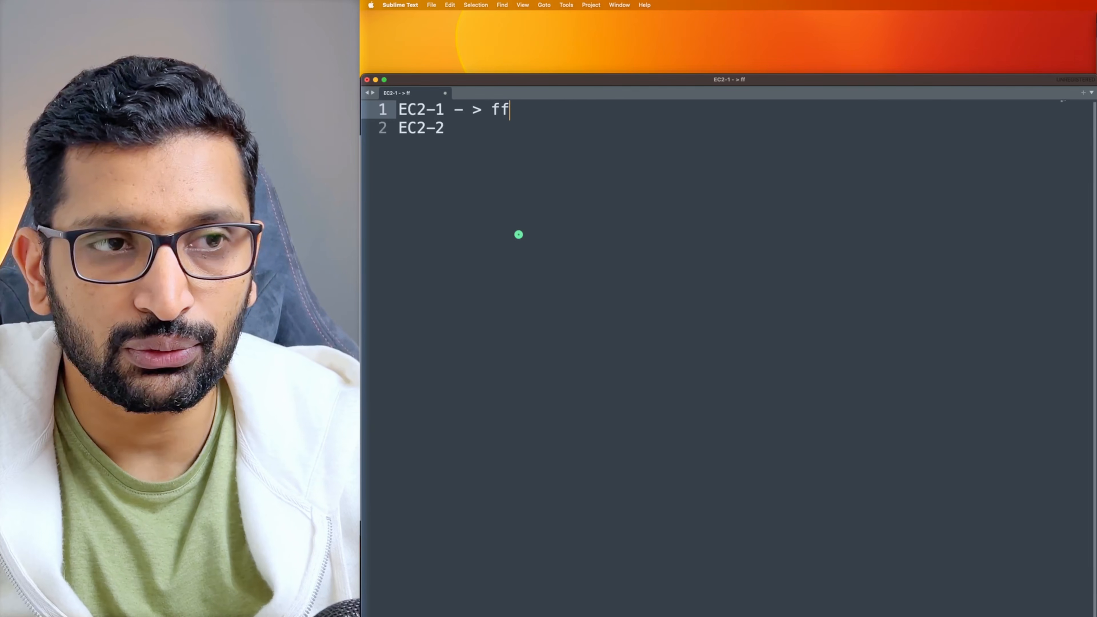
key(BackSpace)
text(oo, bar )
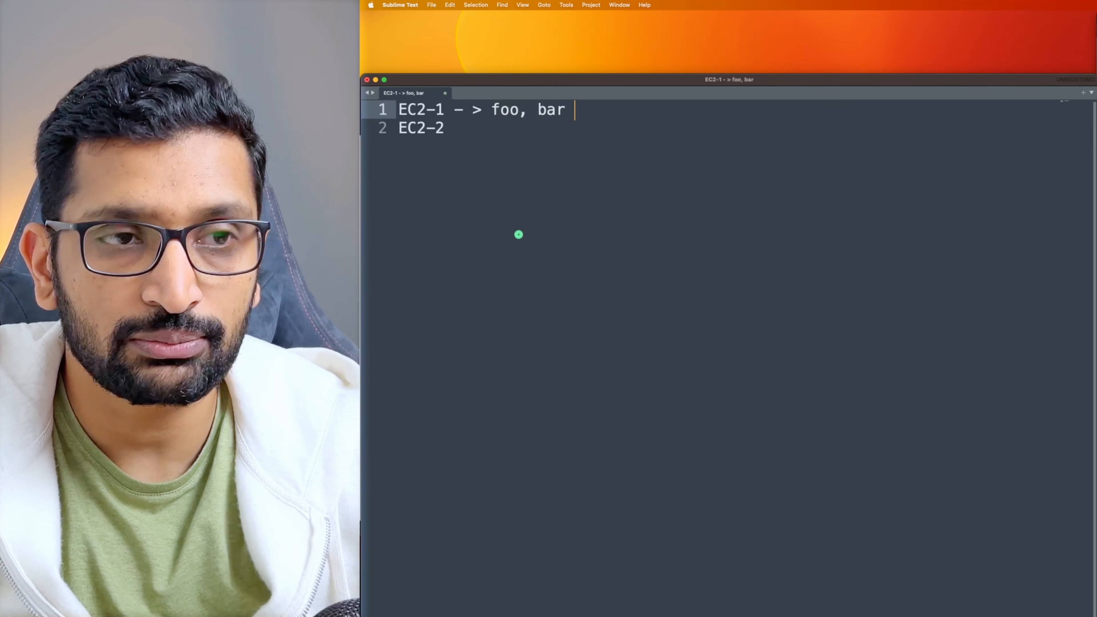
text(index.htm)
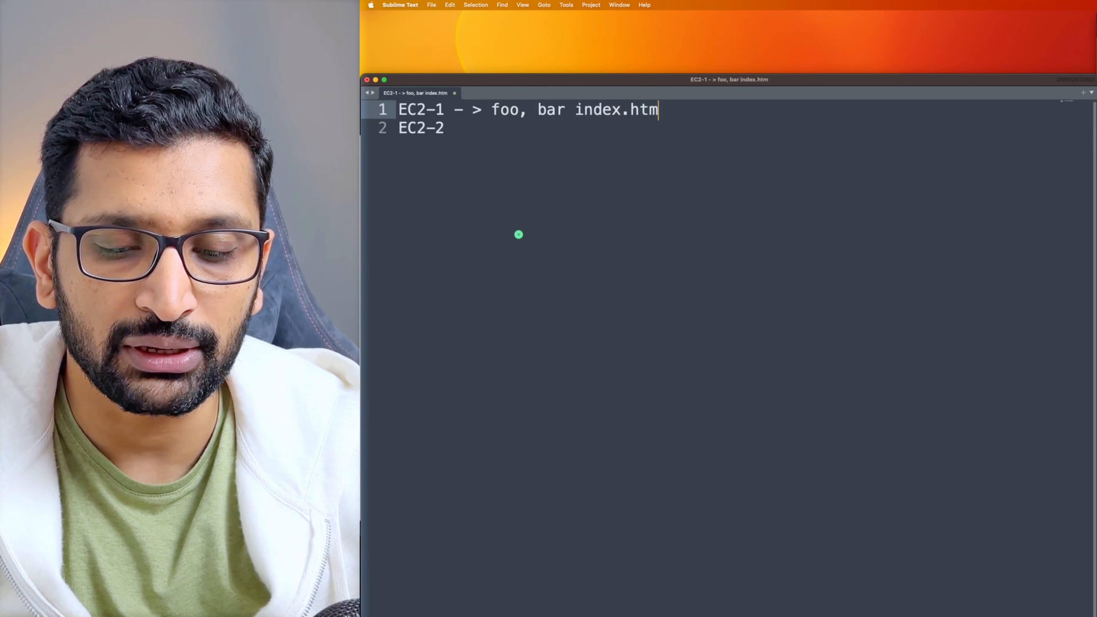
text(l)
- Complete the second line as "EC2-2 -> foo, bar index.html", reusing the text copied from the EC2-1 line
key(Down)
text(-)
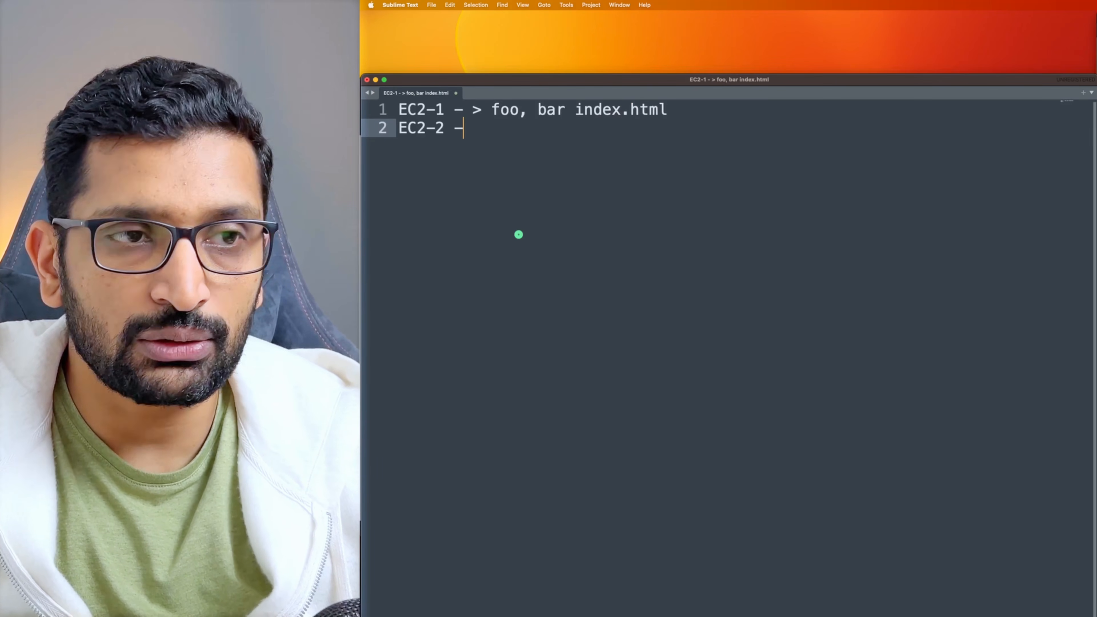
text(>)
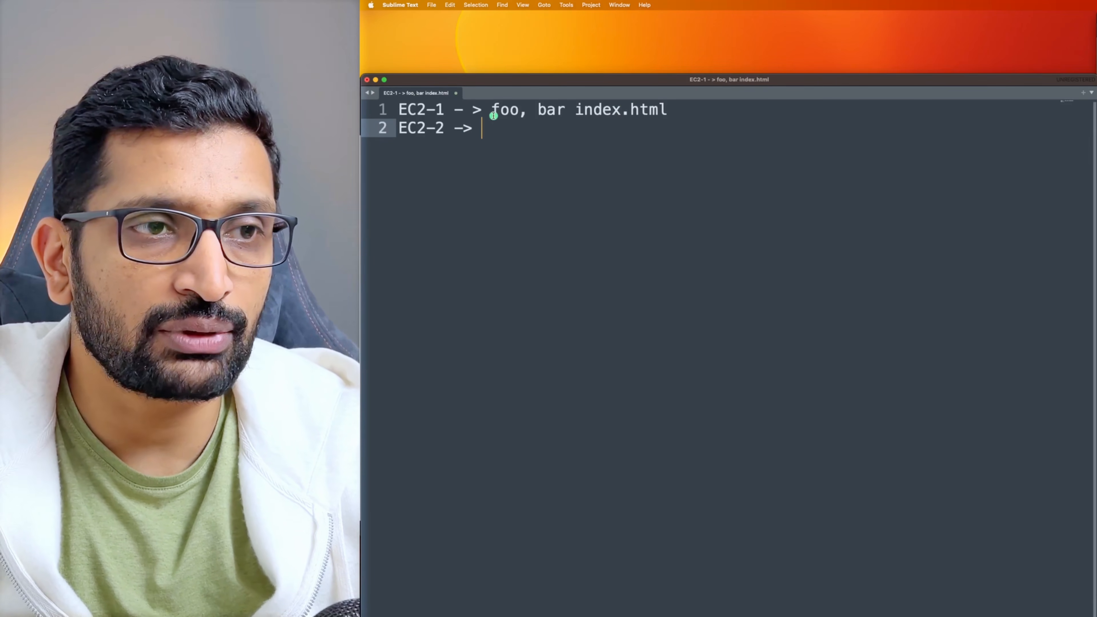
drag(491, 111, 673, 108)
key(super+c)
click(570, 130)
key(super+v)
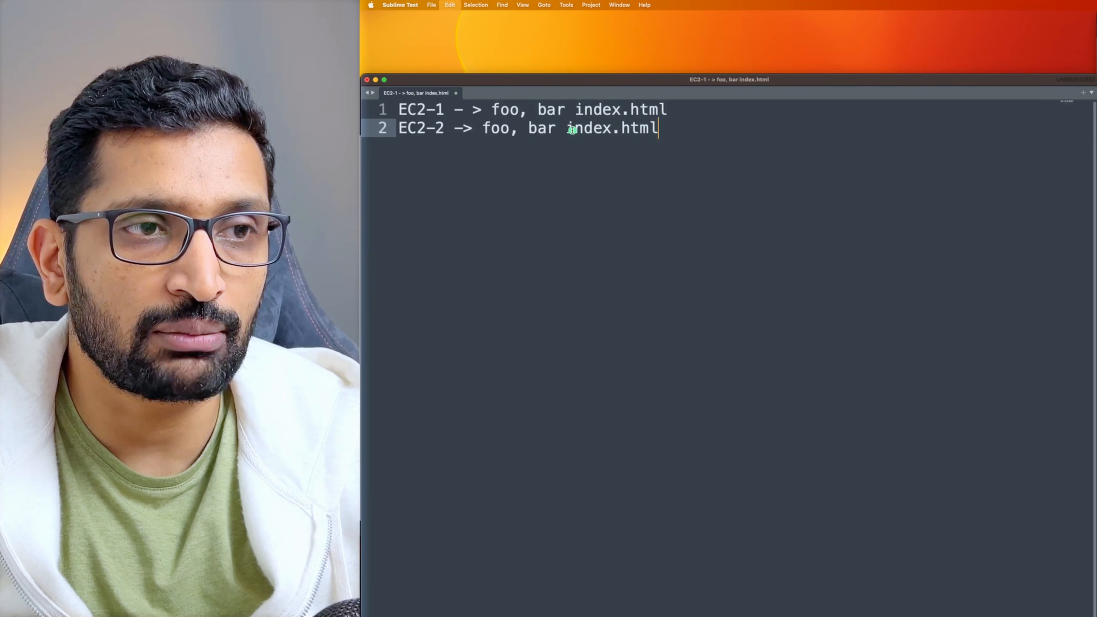
- Leave two blank lines below and write "EC2-1- Foo -> foo folder -> index.html" on line 5
key(Return)
key(Return)
key(Return)
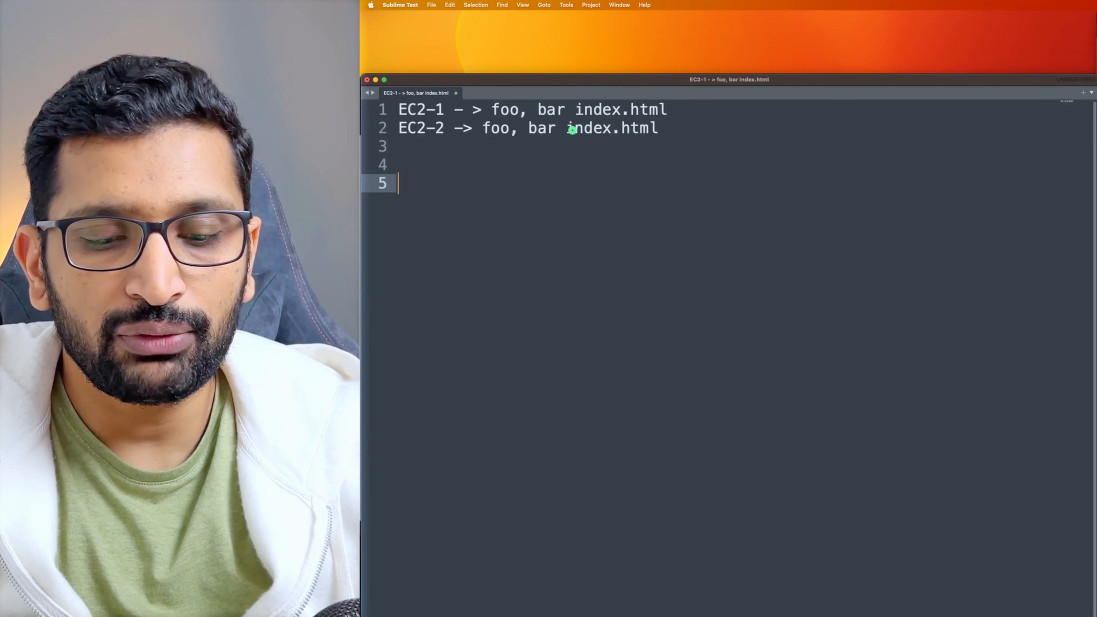
text(E)
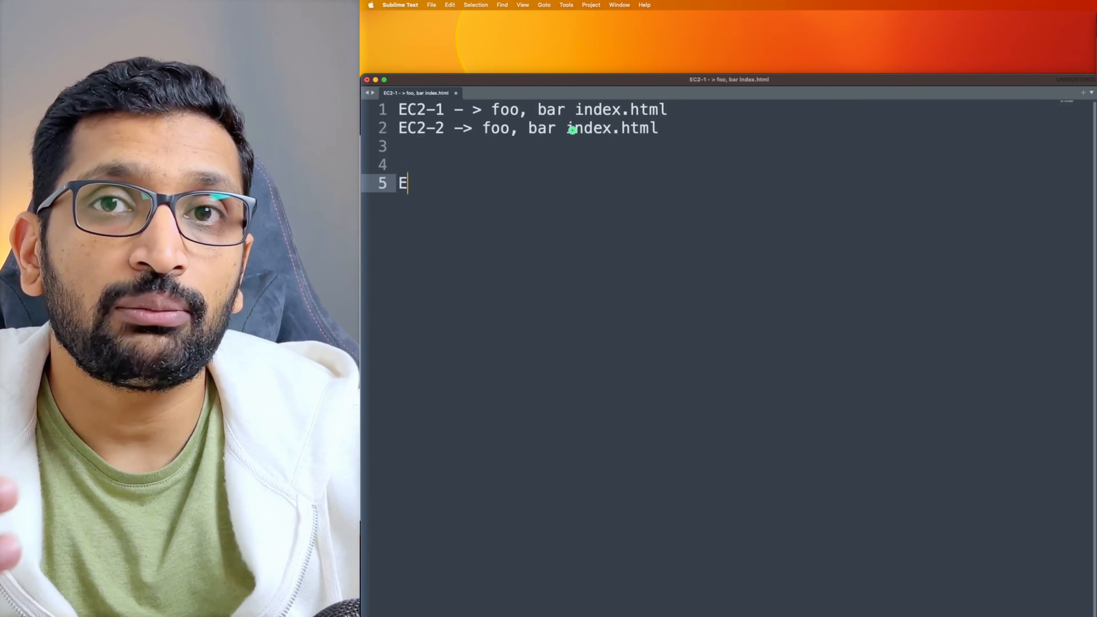
text(C2-1-)
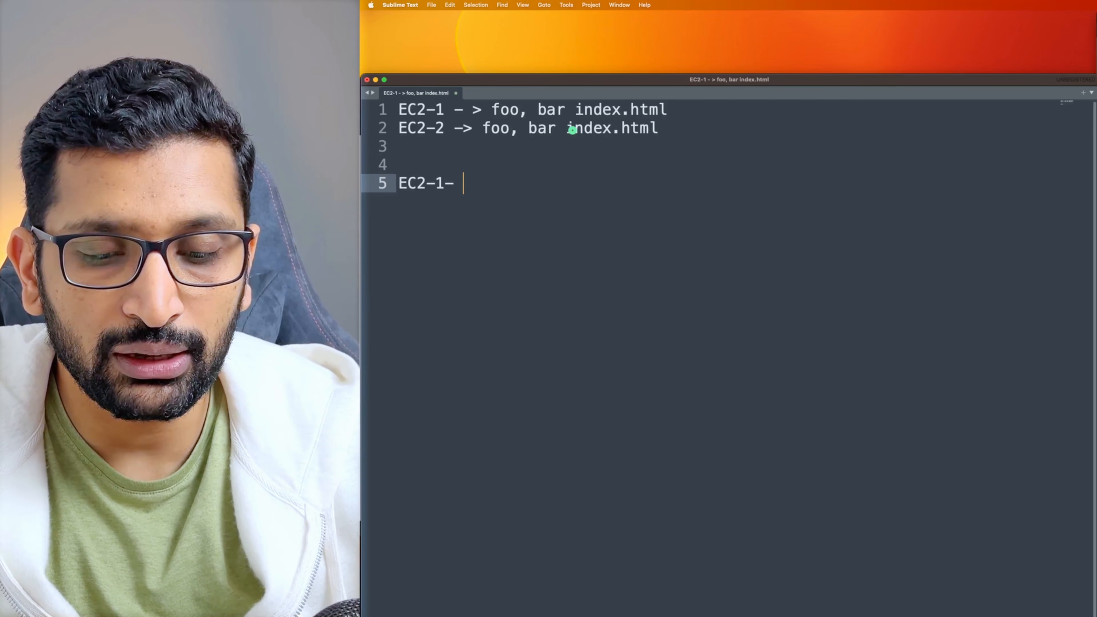
text( Foo -)
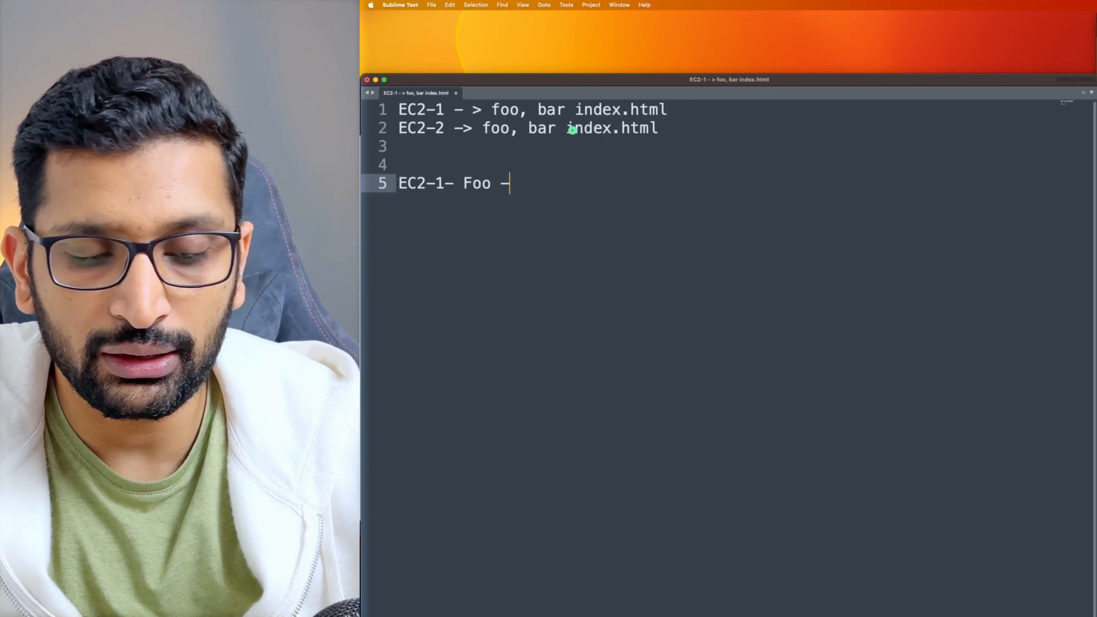
text(> foo)
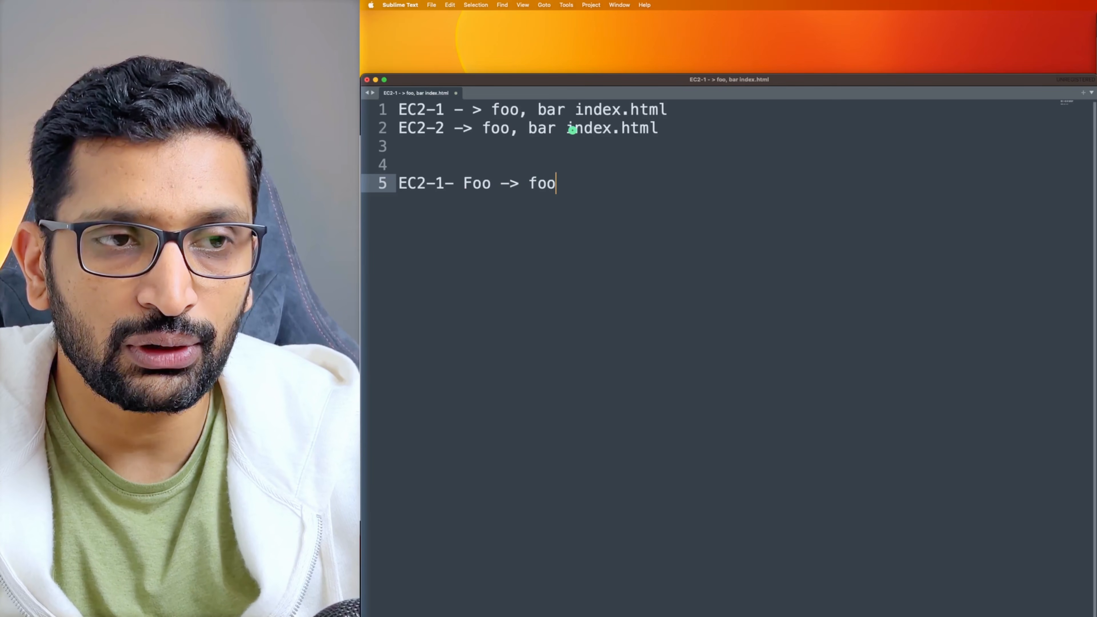
text( folder -> )
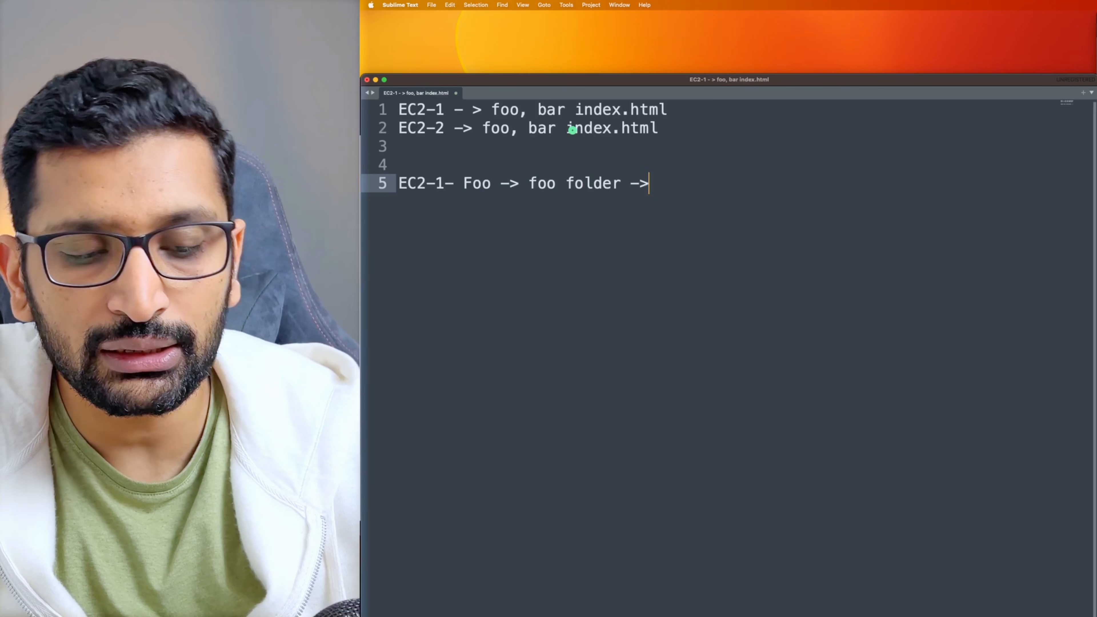
text(indext)
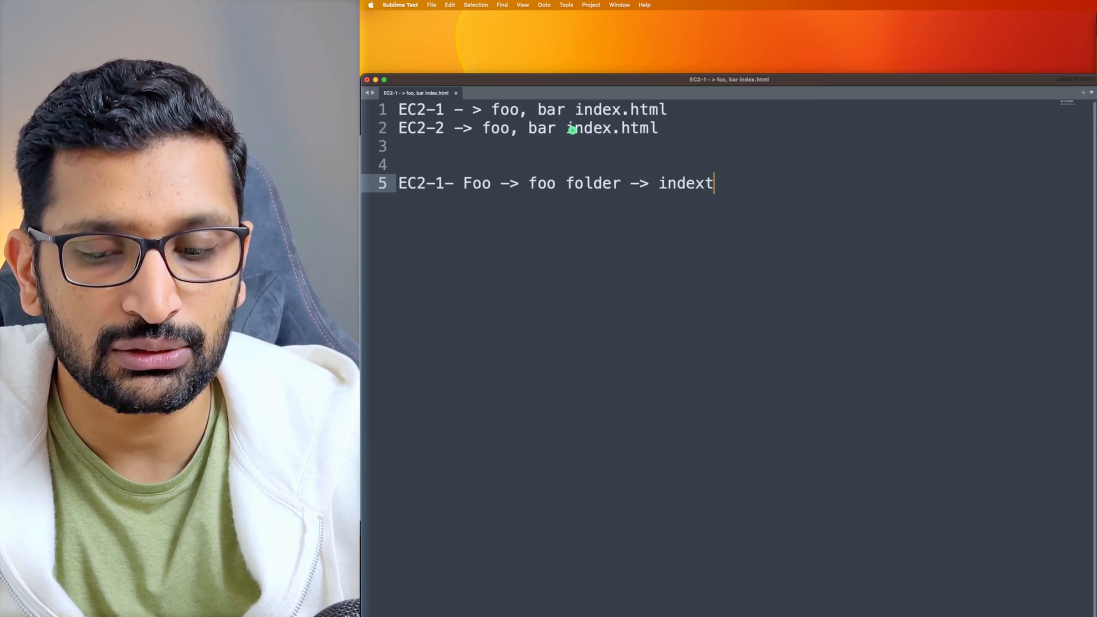
key(BackSpace)
text(.html)
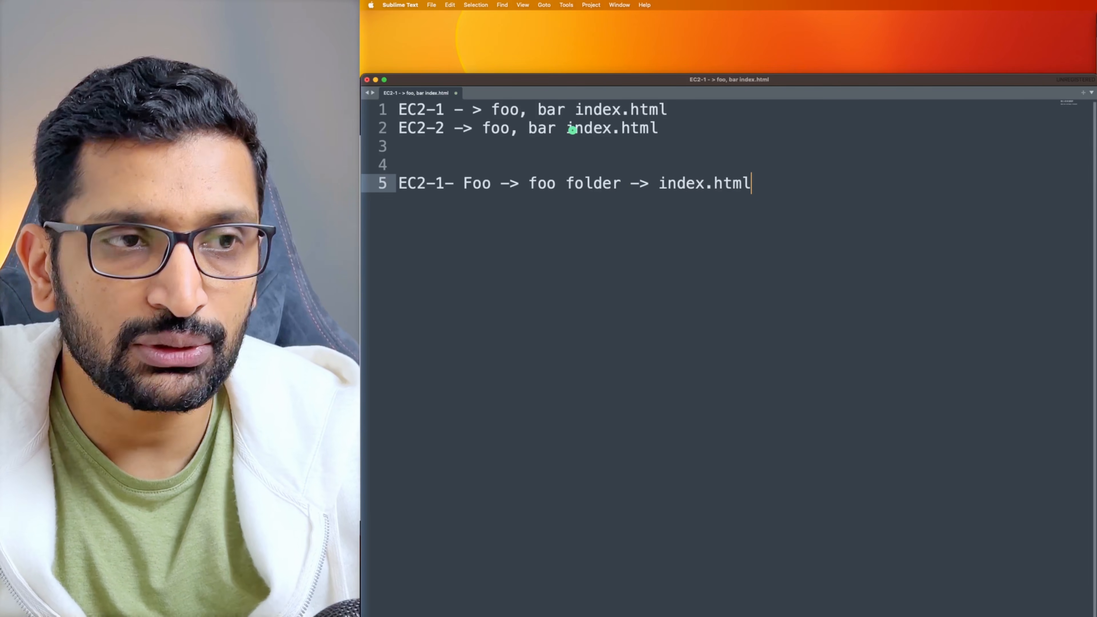
- Duplicate the EC2-1 Foo line onto line 7, leaving line 6 blank between them
key(Return)
key(Return)
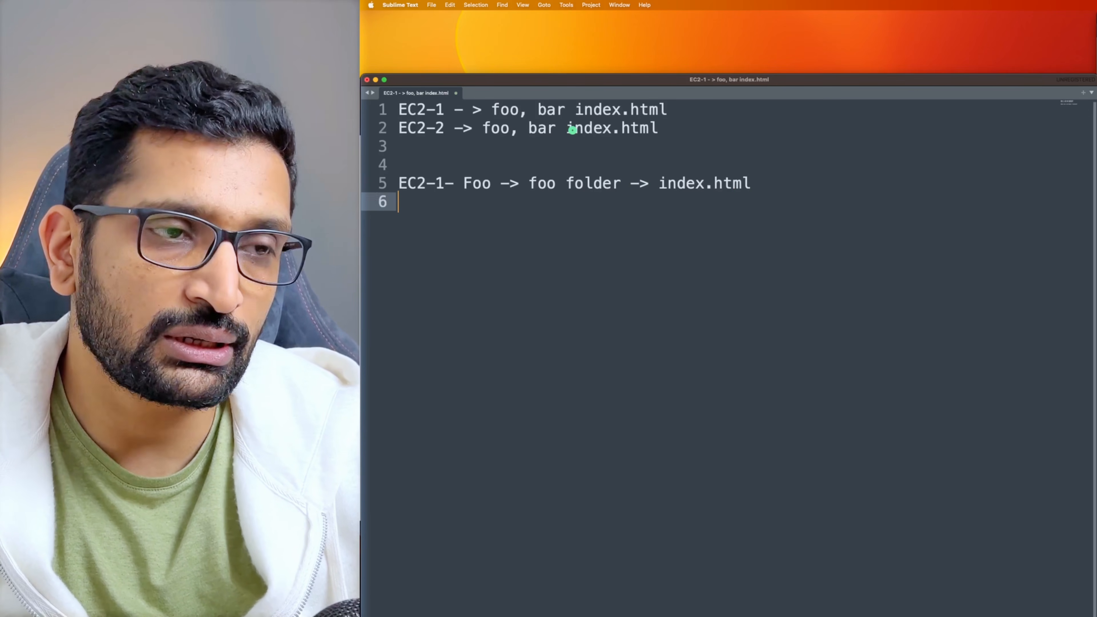
drag(754, 179, 398, 183)
key(super+c)
key(super+v)
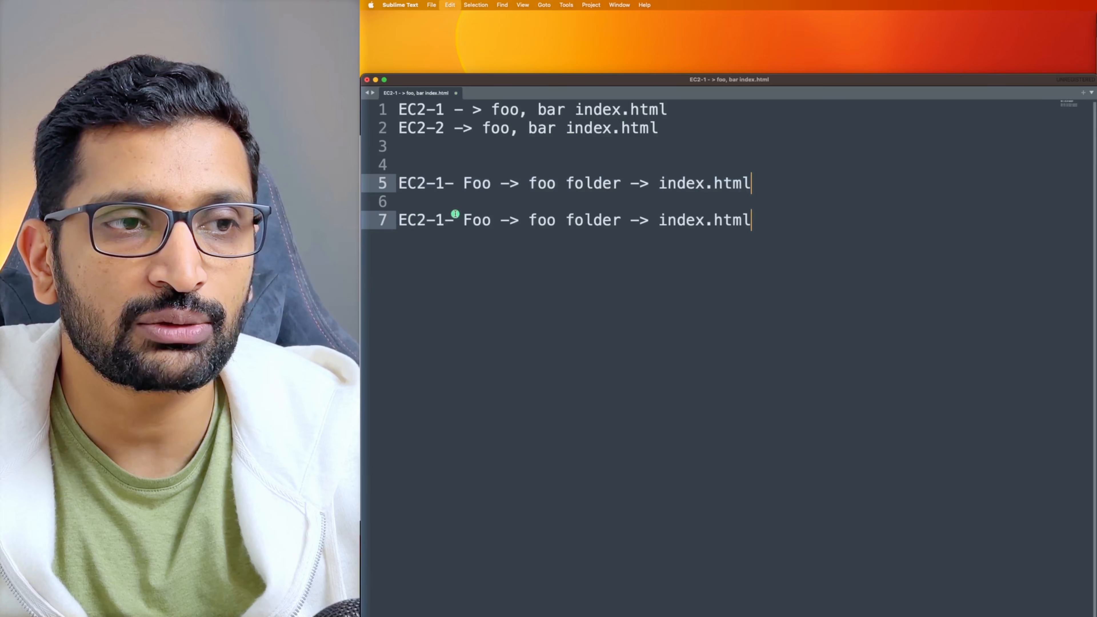
- Change the duplicated line 7 to read "EC2-2- bar -> bar folder -> index.html"
click(444, 220)
key(BackSpace)
text(2)
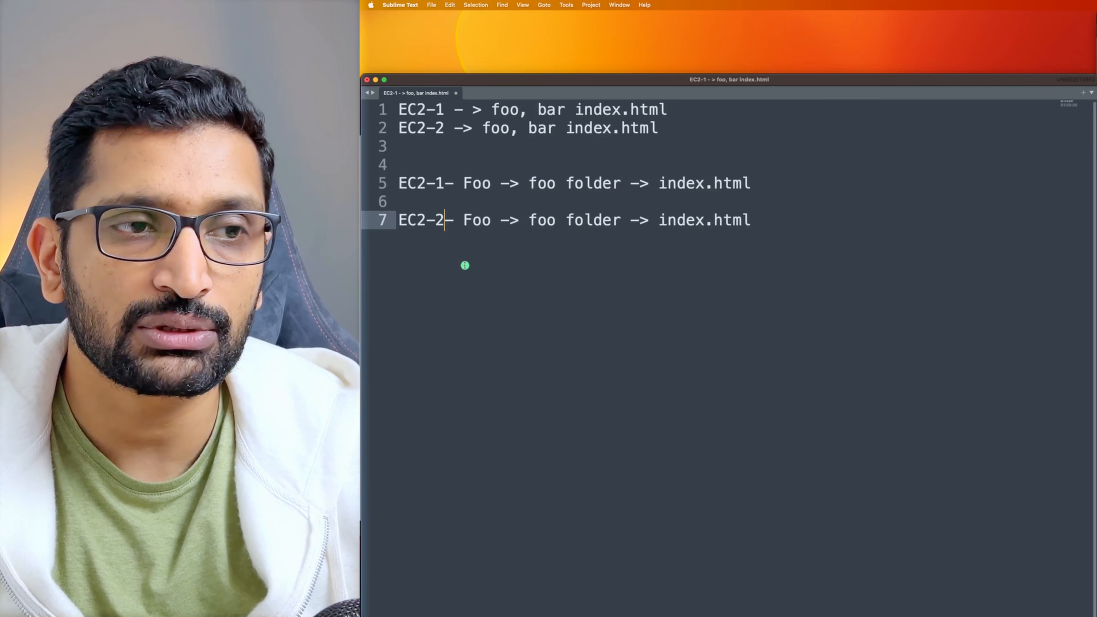
double_click(475, 220)
text(bar)
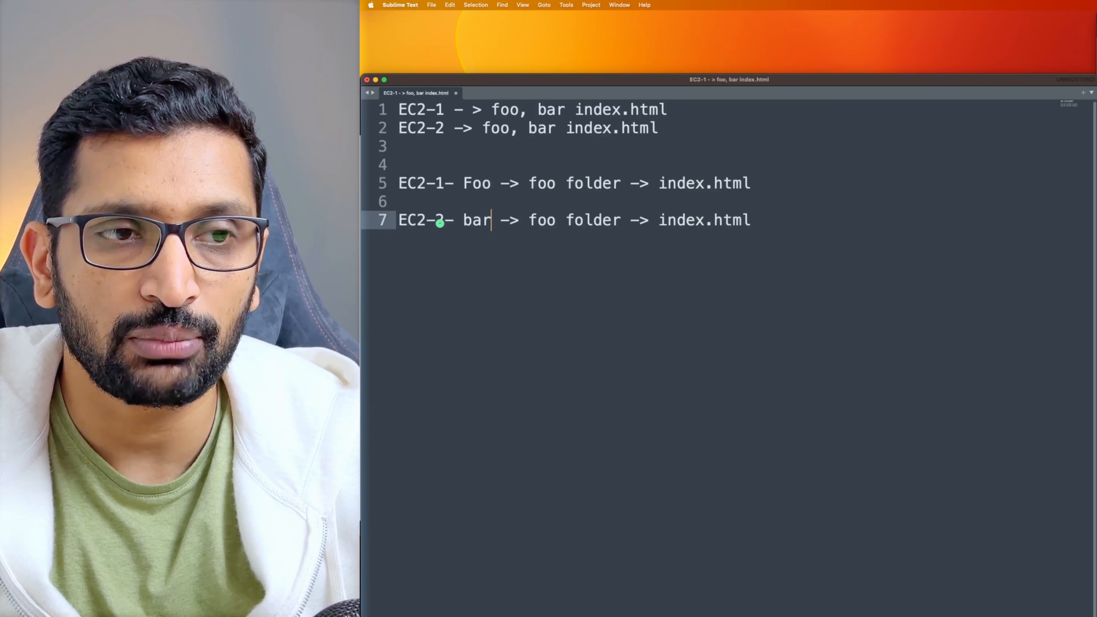
double_click(541, 221)
text(bar)
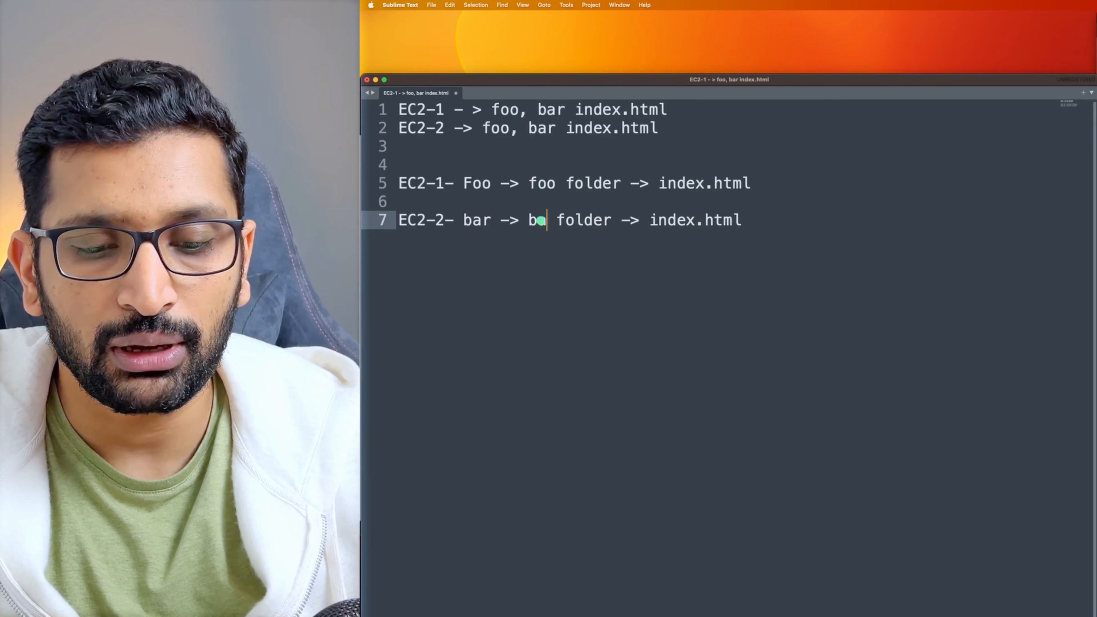
drag(660, 220, 752, 220)
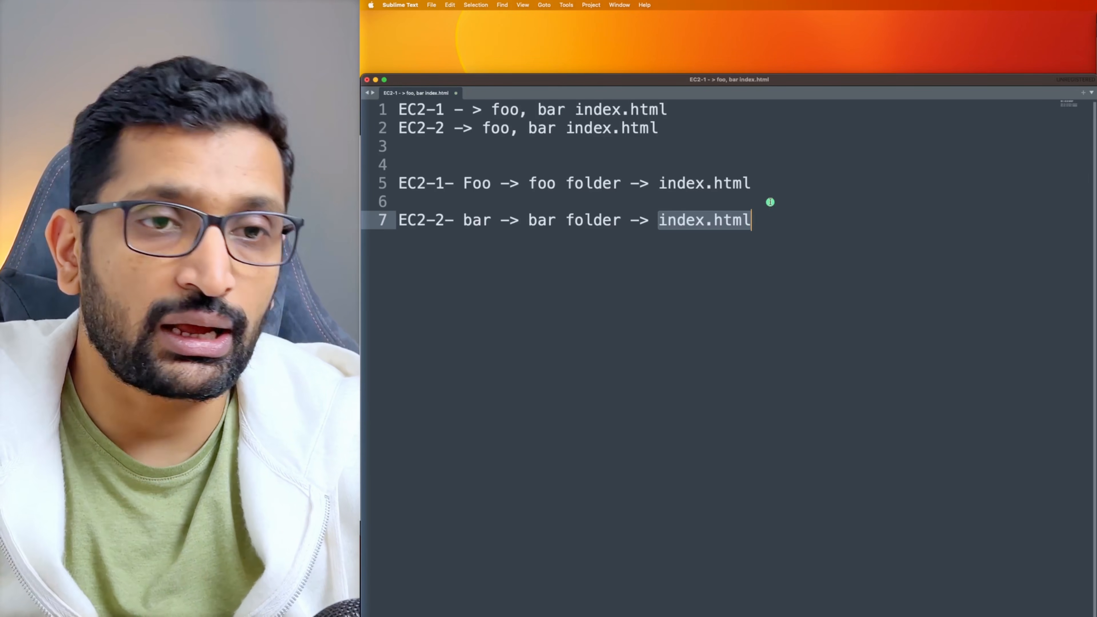
- Append "-> target-group-foo" to the end of the EC2-1 Foo line
click(770, 185)
text(-> ra)
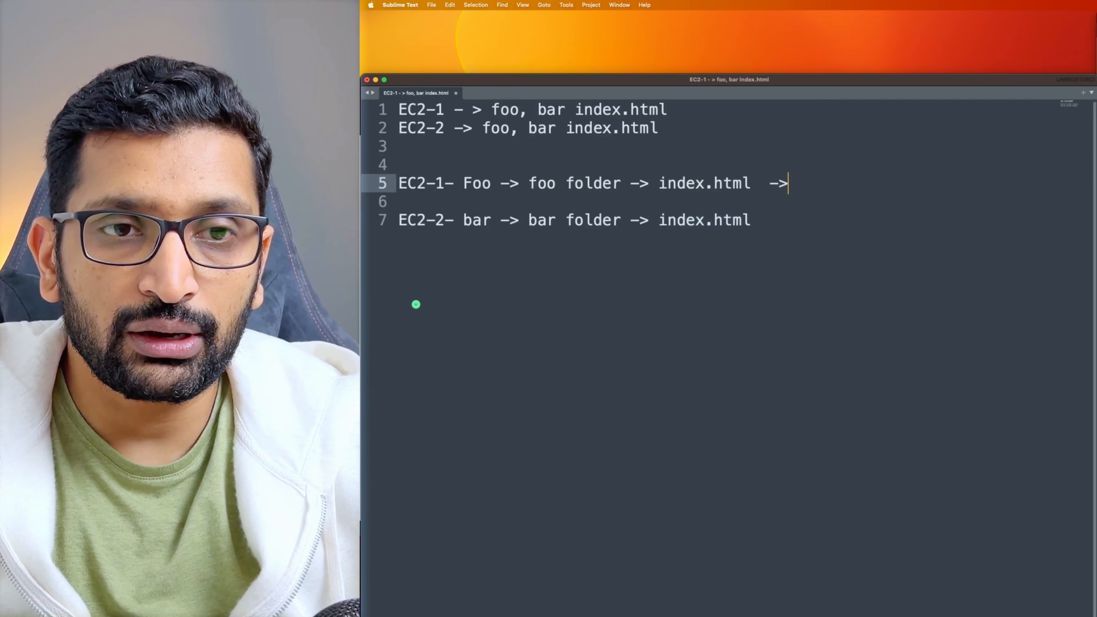
key(BackSpace)
key(BackSpace)
text(tag)
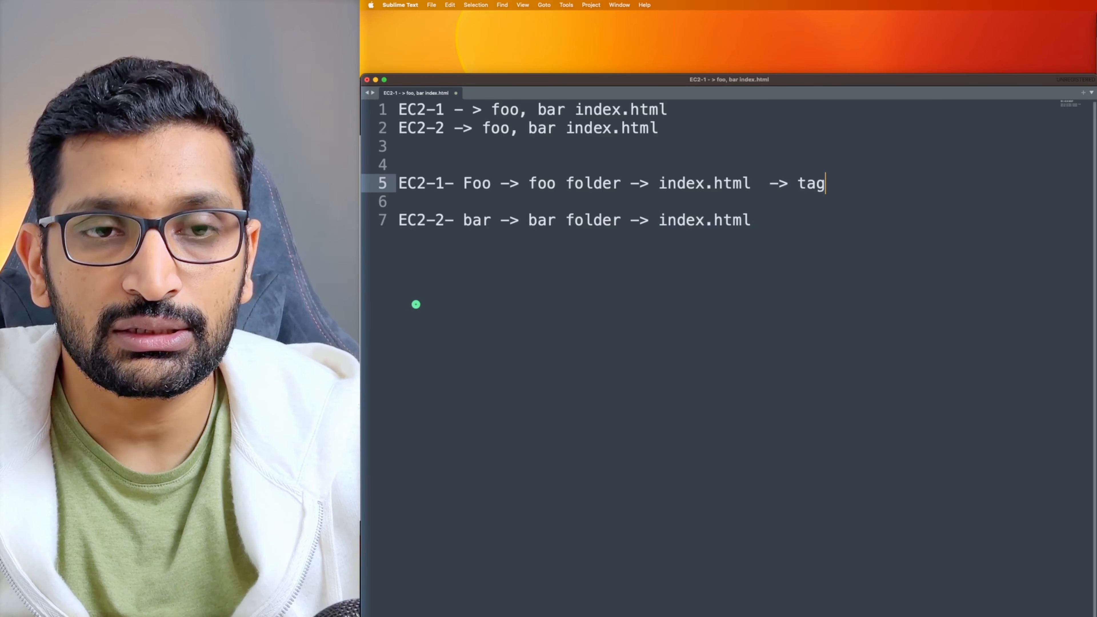
key(BackSpace)
text(rget)
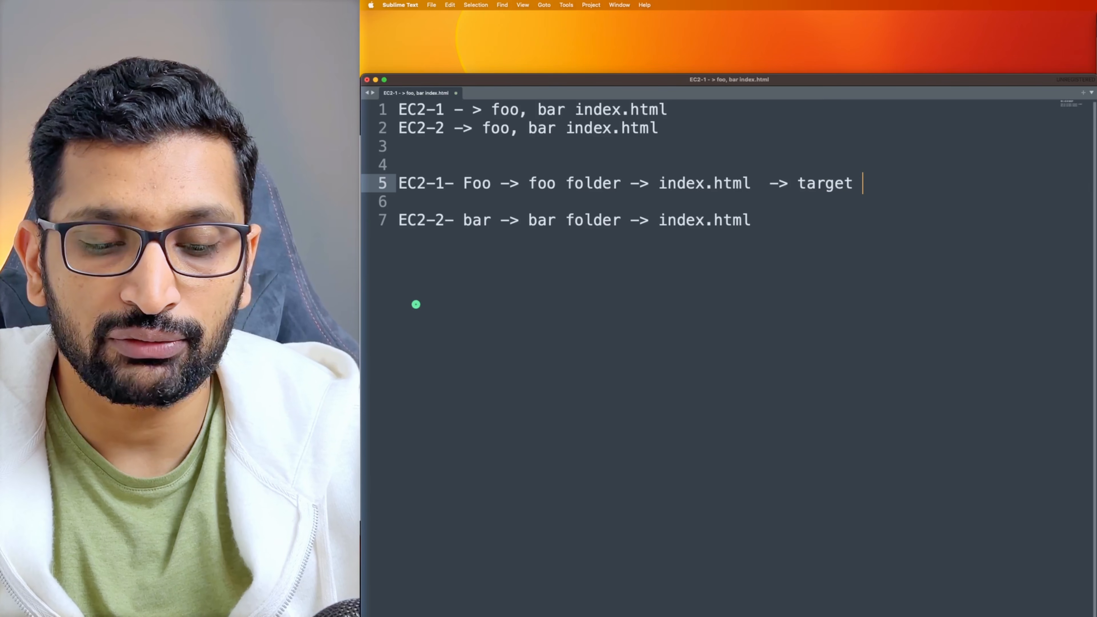
key(BackSpace)
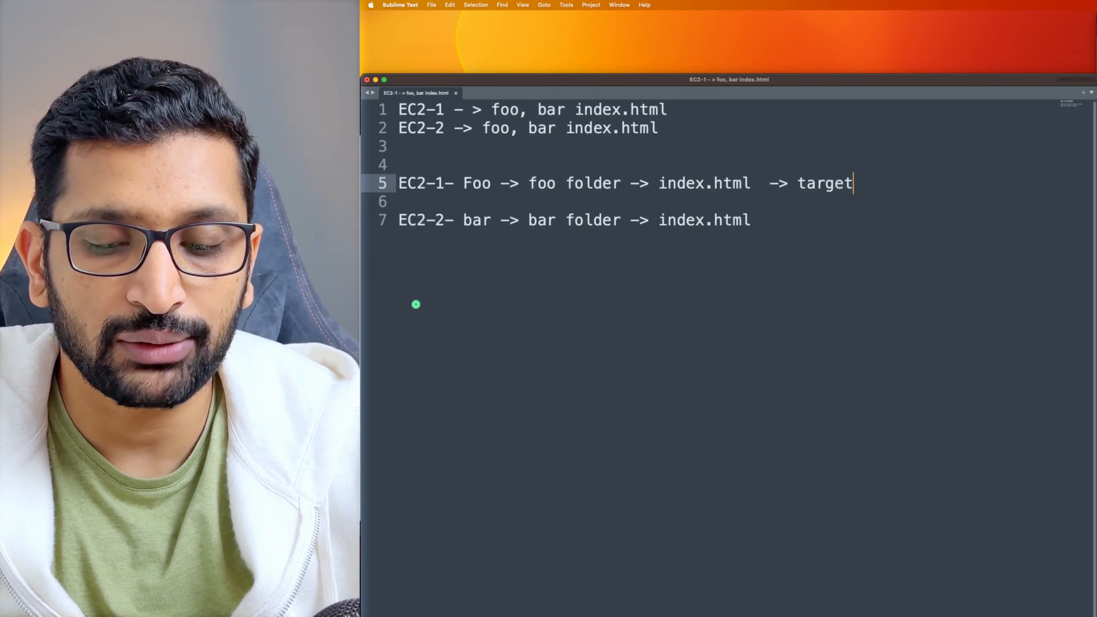
text(-foo)
key(Left)
key(Left)
key(Left)
key(Left)
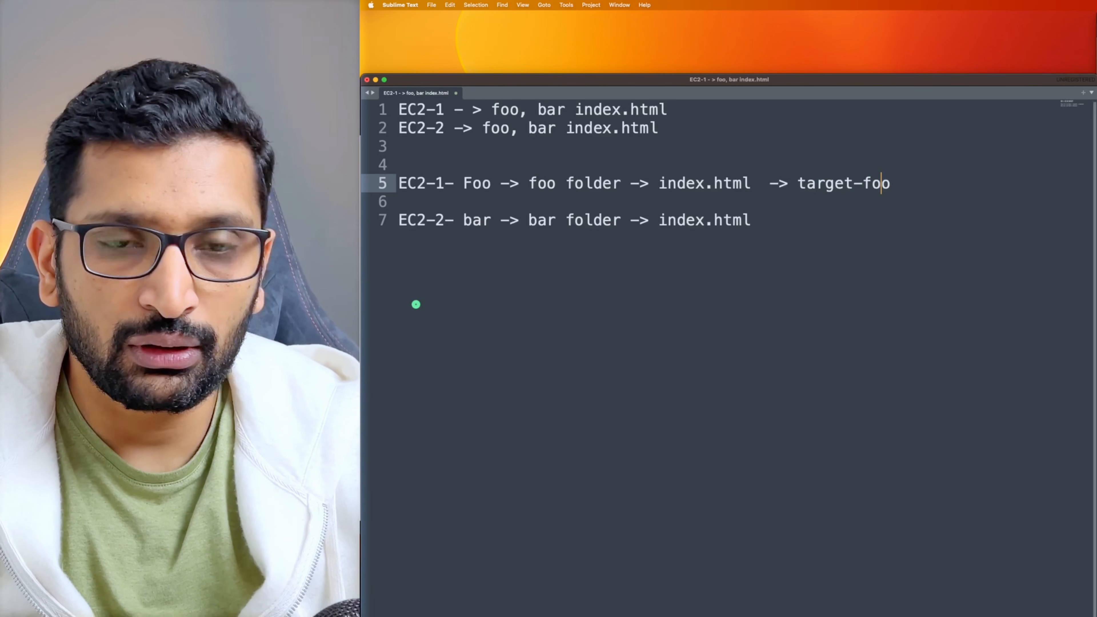
text(-group)
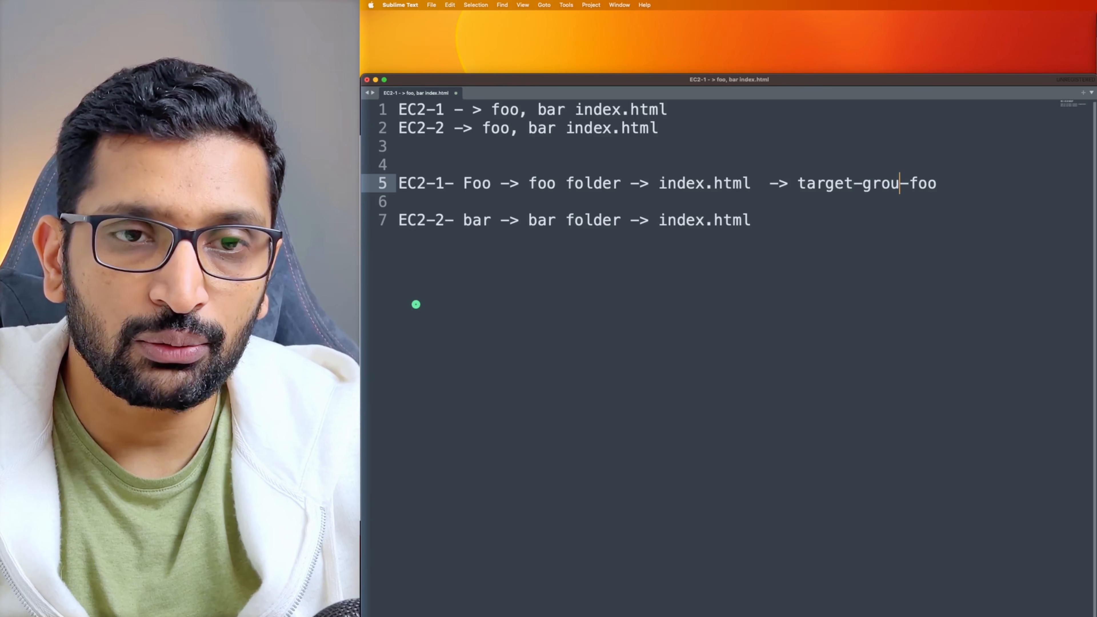
- Append "-> target-group-bar" to the end of the EC2-2 bar line
key(Down)
key(Down)
text(-> )
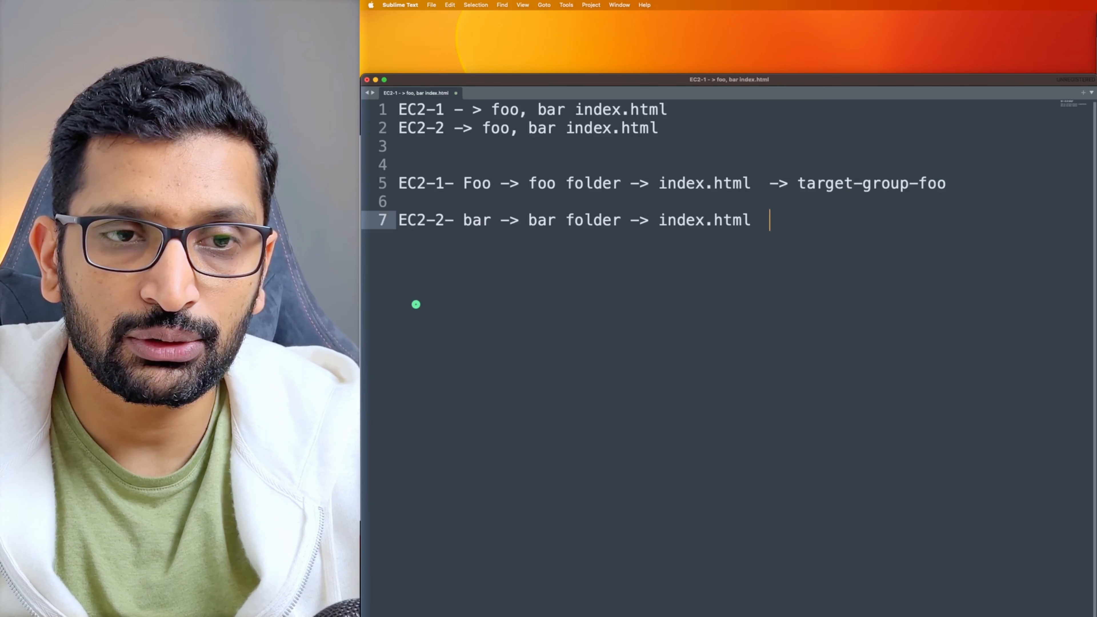
text(tag)
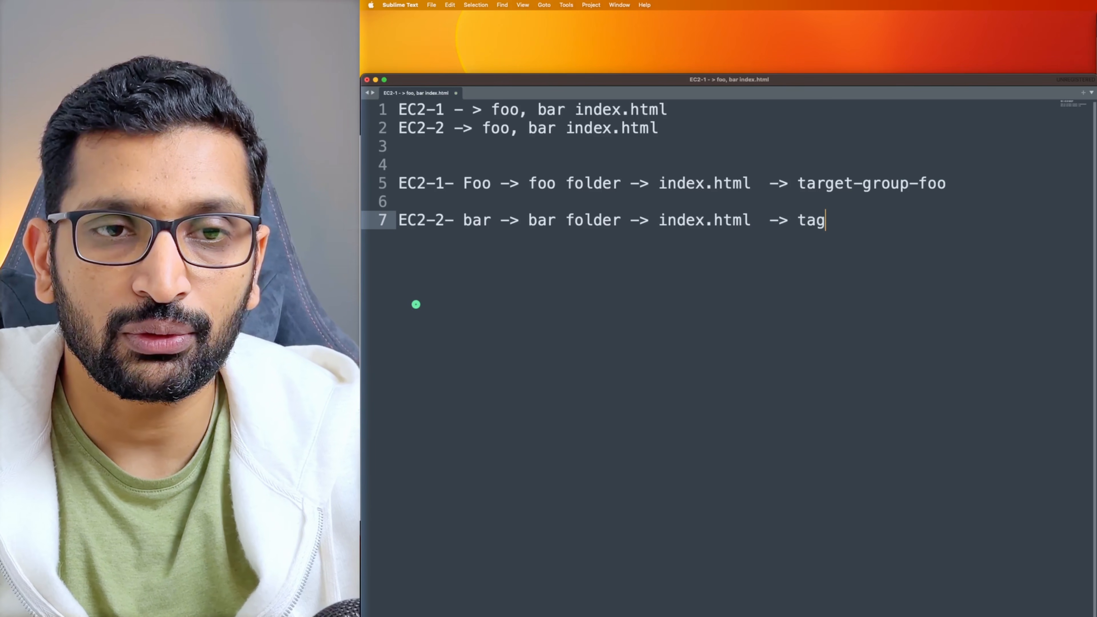
text(r)
key(BackSpace)
key(BackSpace)
text(rget-)
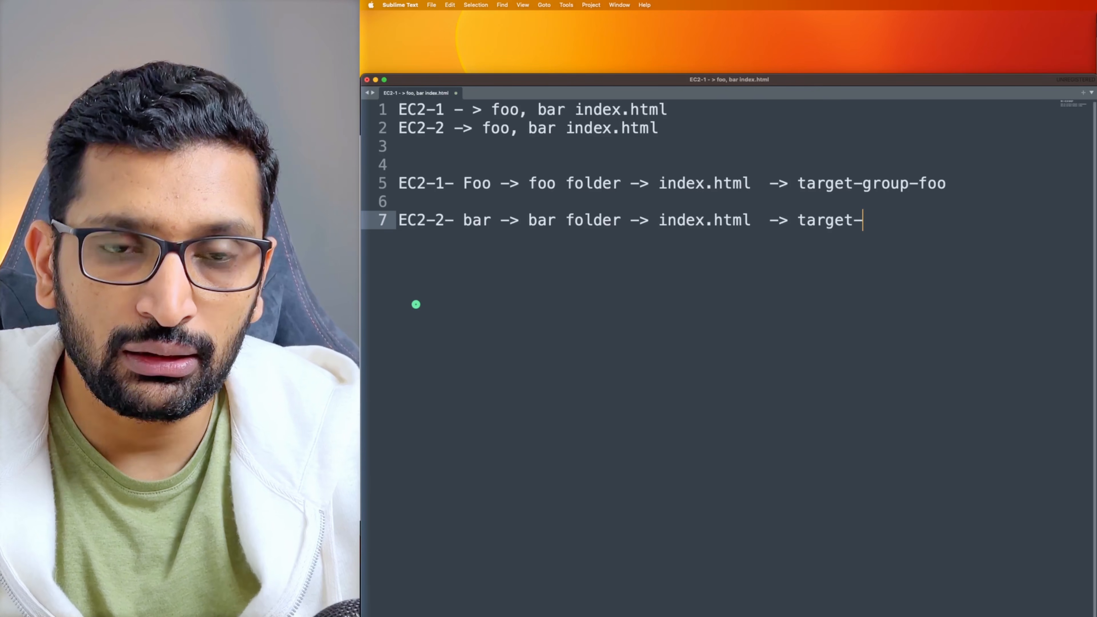
text(group)
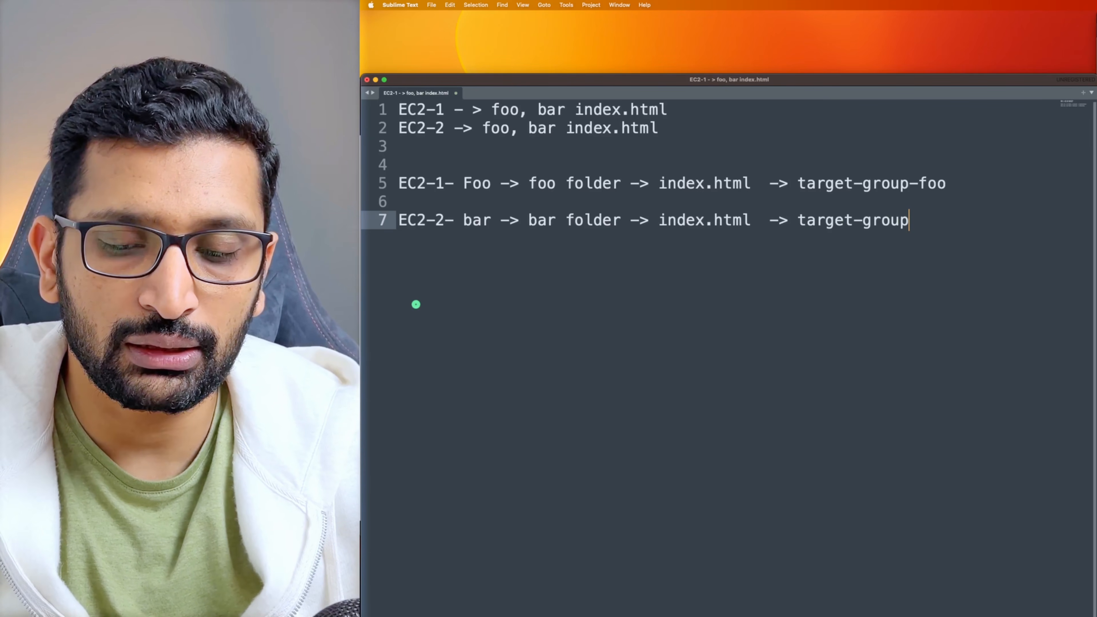
text(-bar)
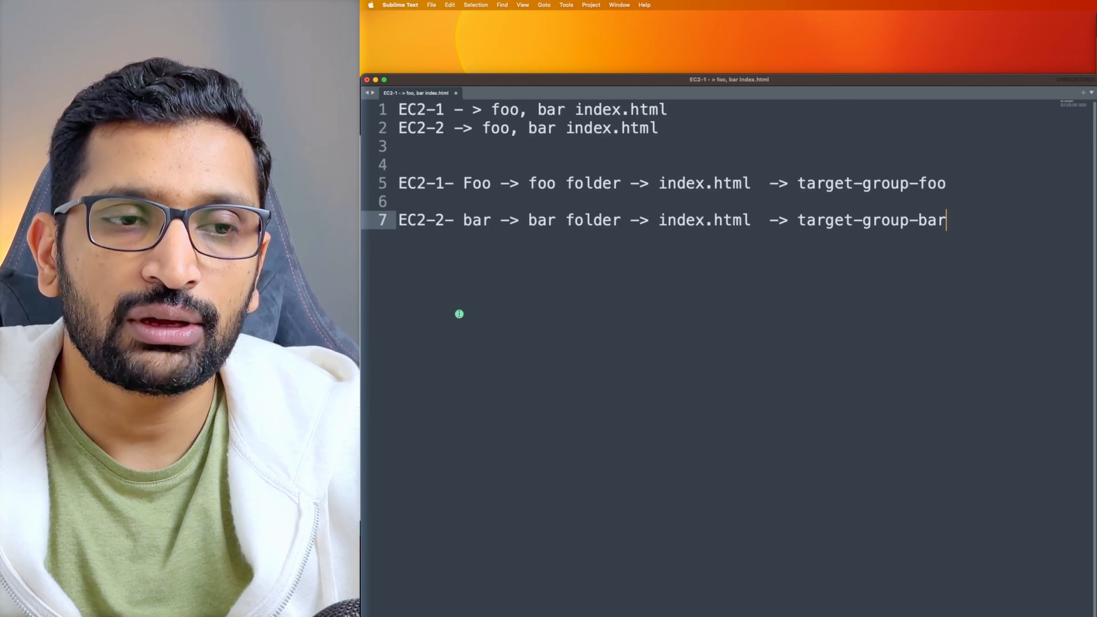
- Add the line "ALB - Rules - /foo - target-group-foo" on line 10, leaving lines 8 and 9 blank
key(Return)
key(Return)
key(Return)
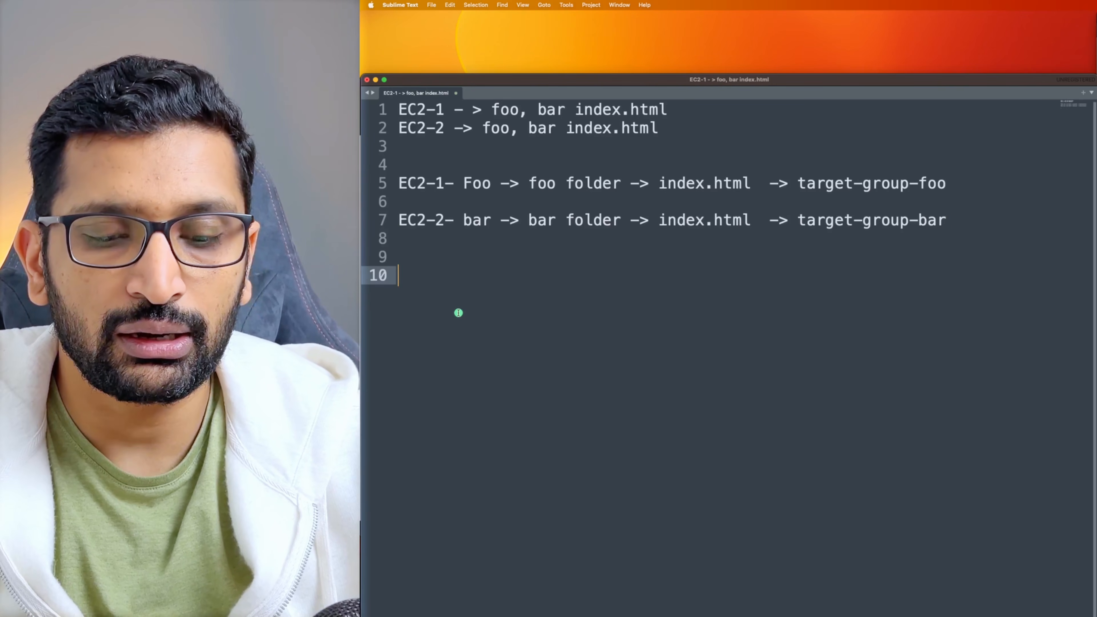
text(ALB)
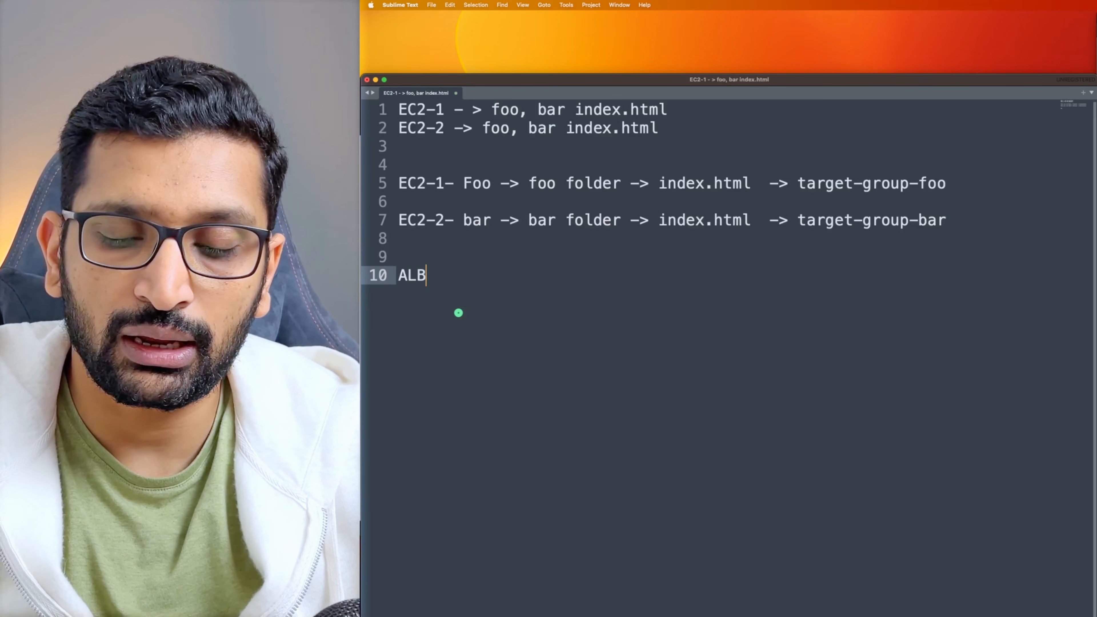
text( - Rules - )
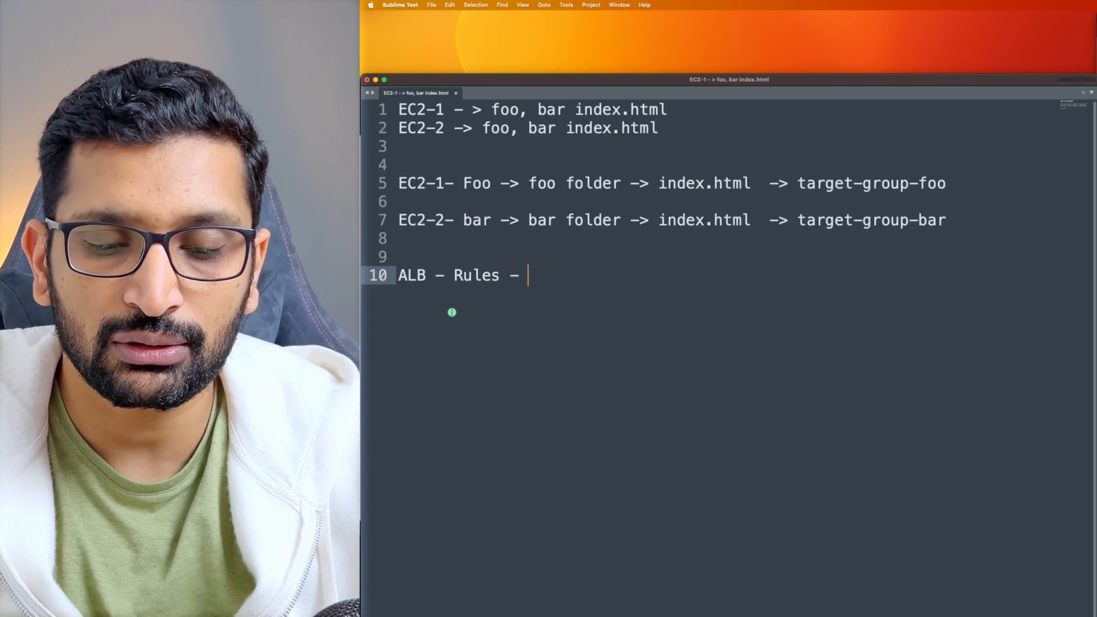
text(/foo -)
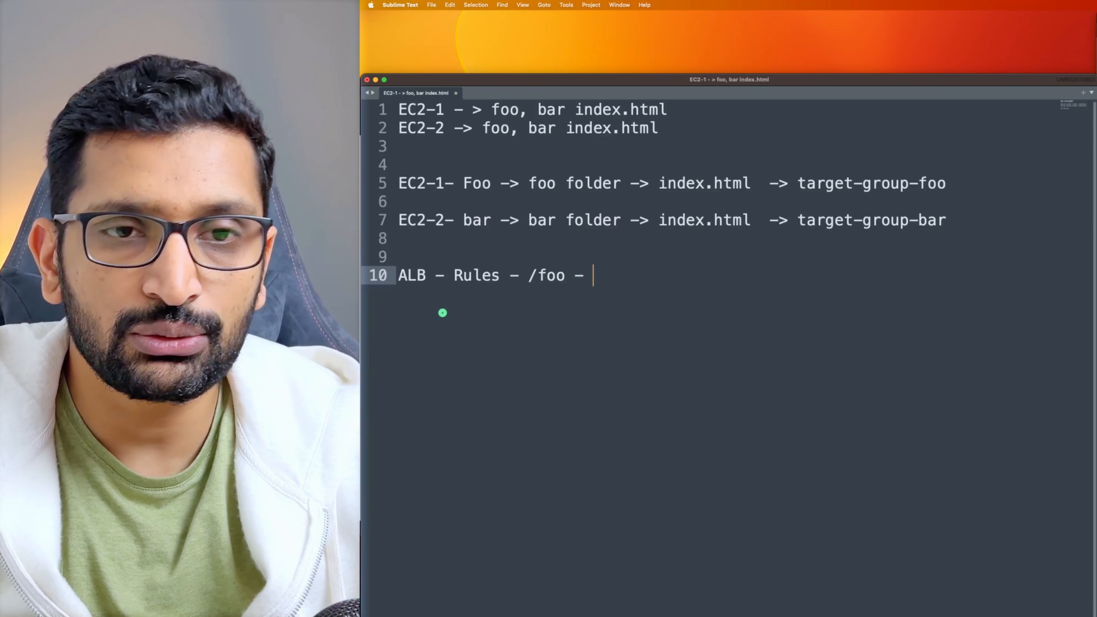
drag(798, 184, 947, 184)
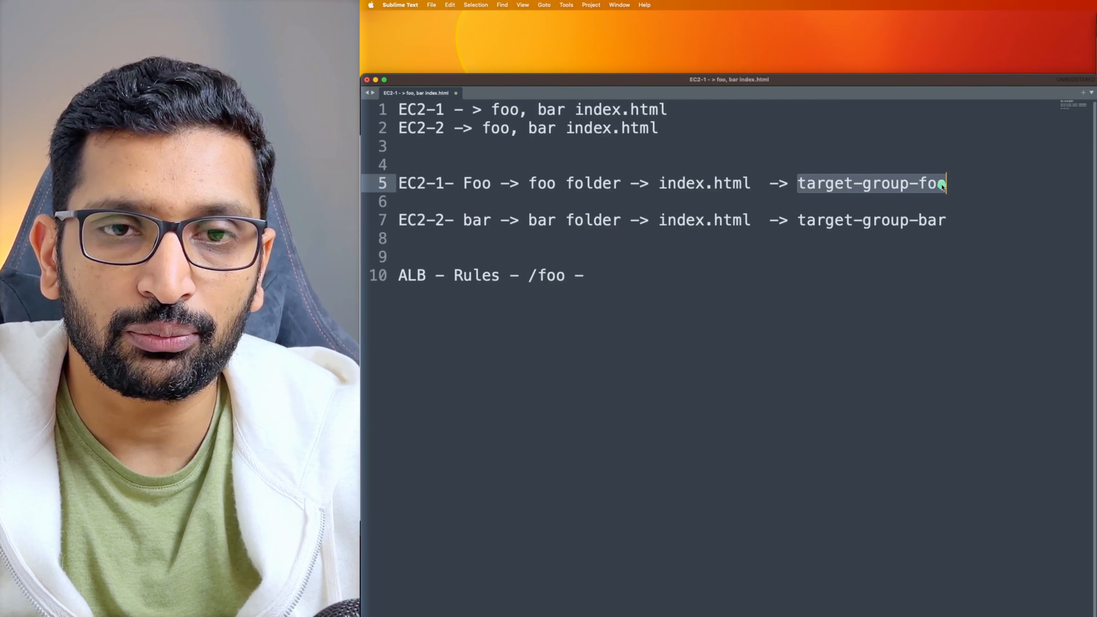
key(super+c)
click(622, 276)
key(super+v)
key(Return)
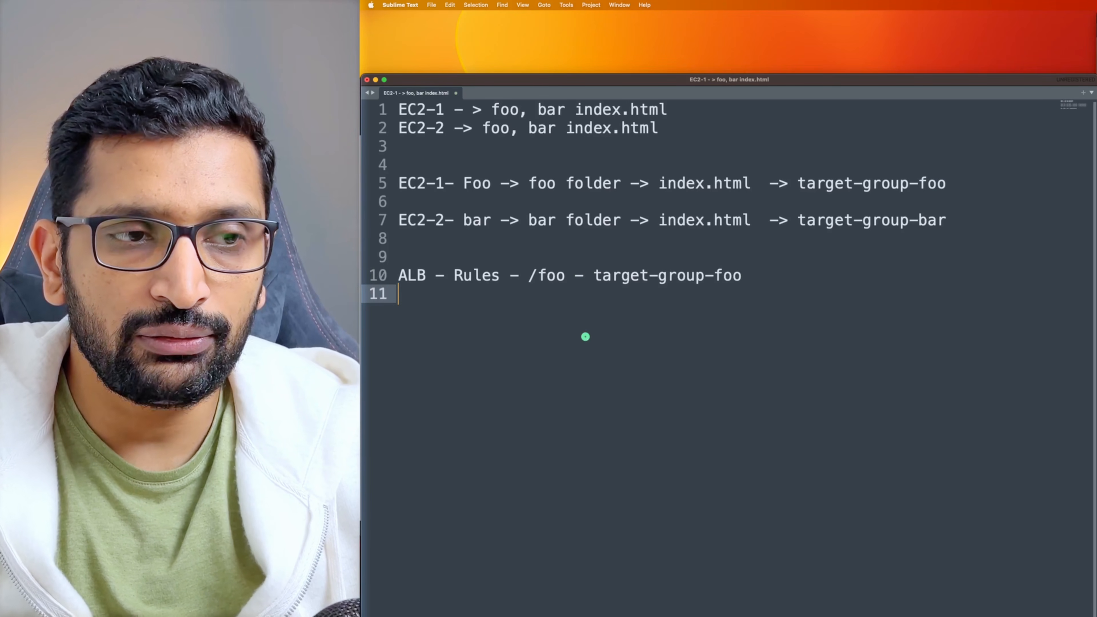
- Duplicate the ALB /foo rule line directly below itself, onto line 11
drag(753, 277, 393, 271)
key(super+c)
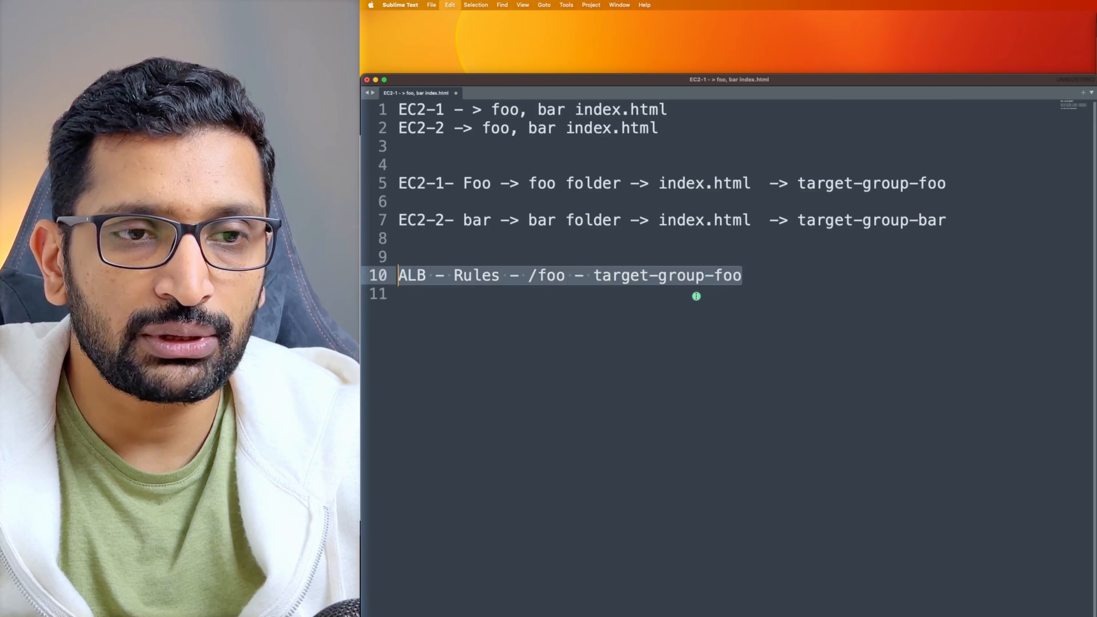
click(768, 283)
key(Return)
key(super+v)
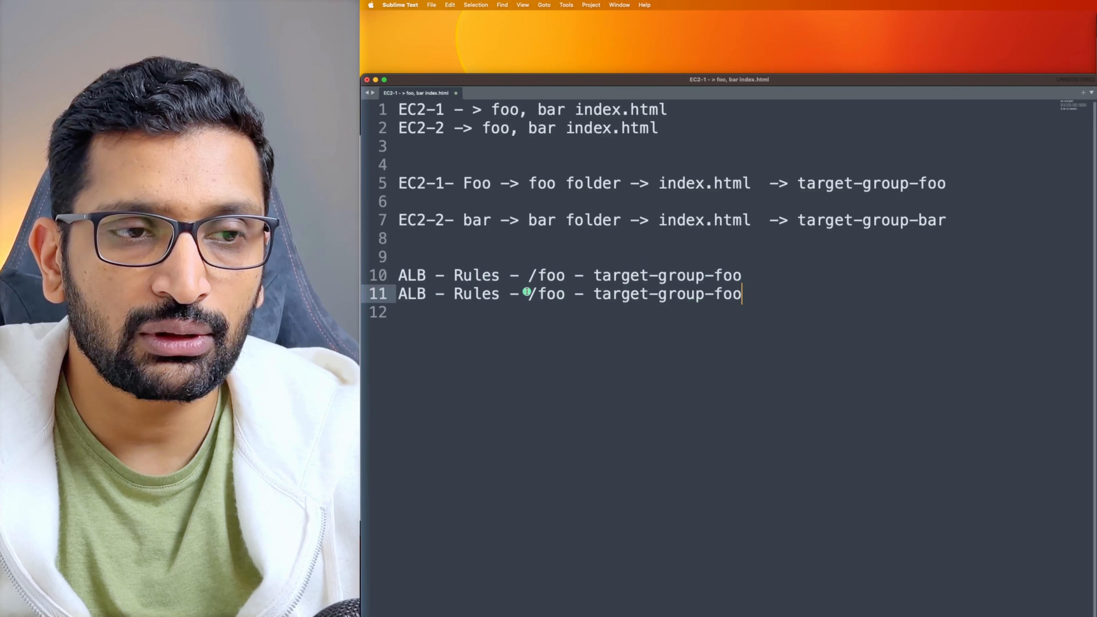
- Change the duplicated rule on line 11 to read "ALB - Rules - /bar - target-group-bar"
double_click(551, 294)
text(bar)
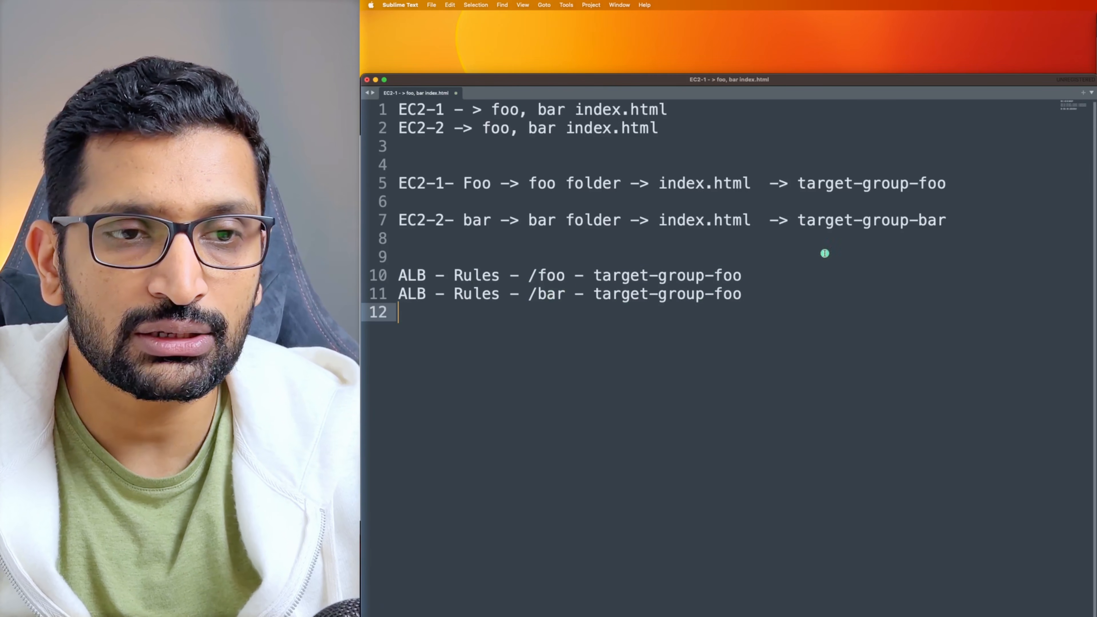
double_click(938, 220)
key(super+c)
double_click(731, 294)
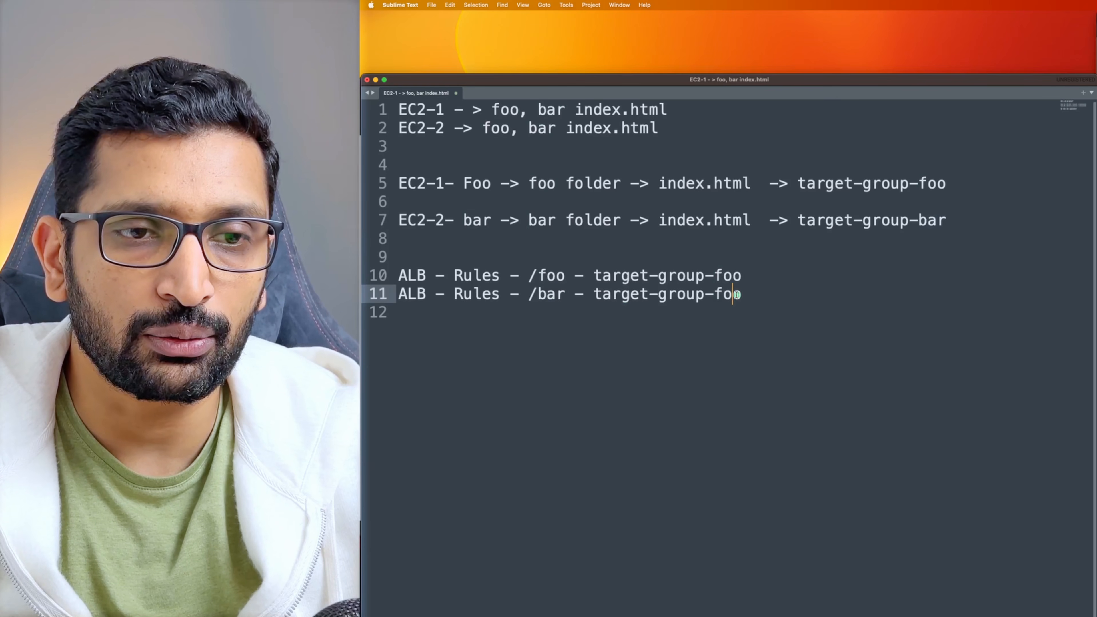
key(super+v)
- Append "-> EC2-1- Foo" to the end of the ALB /foo rule line
click(756, 274)
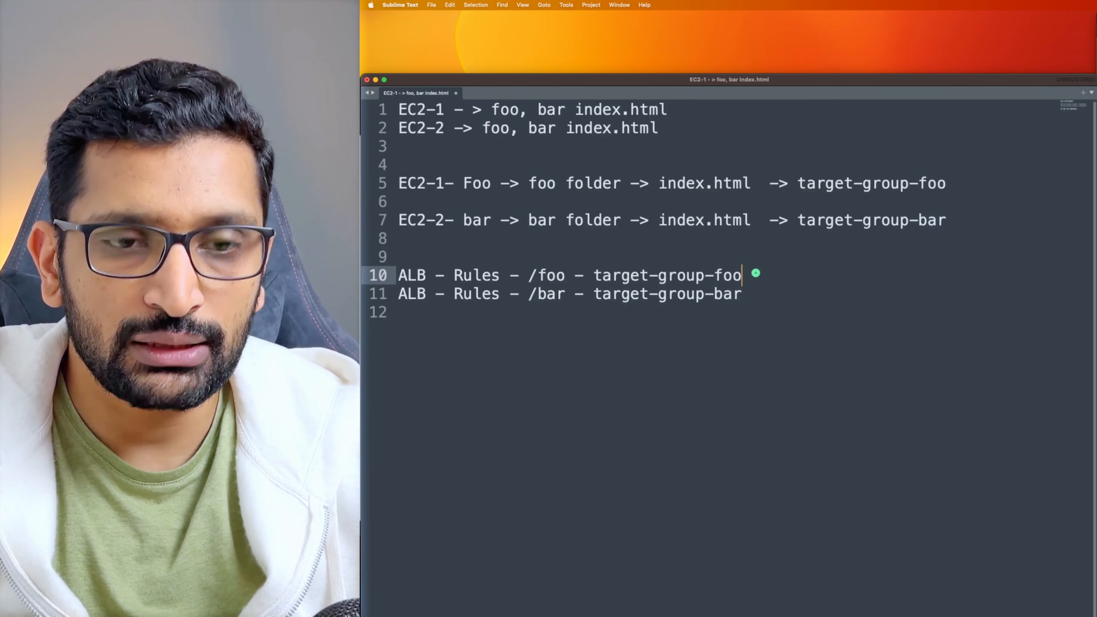
key(BackSpace)
text(->)
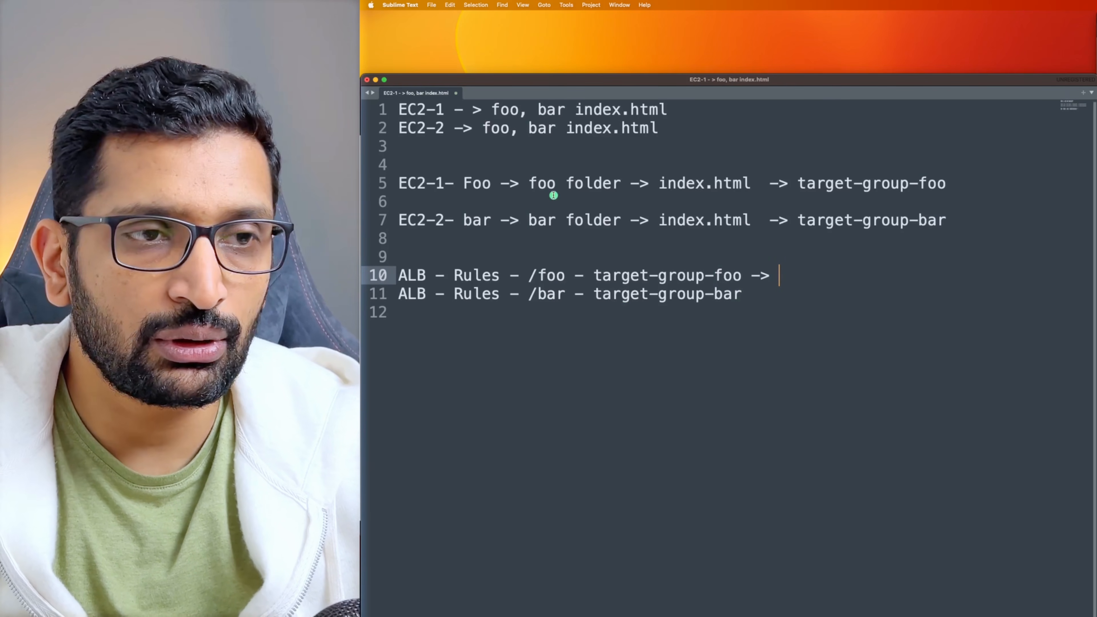
drag(493, 184, 399, 179)
key(super+c)
click(807, 276)
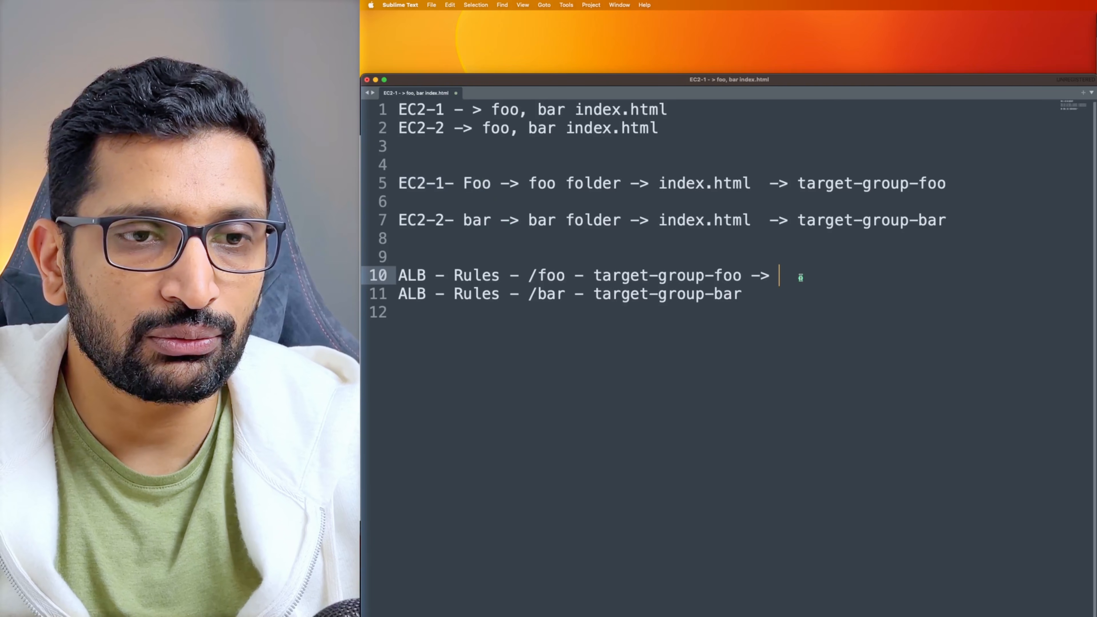
key(super+v)
- Append an arrow and "EC2-2- bar", copied from line 7, to the end of the ALB /bar rule line
drag(492, 221, 400, 220)
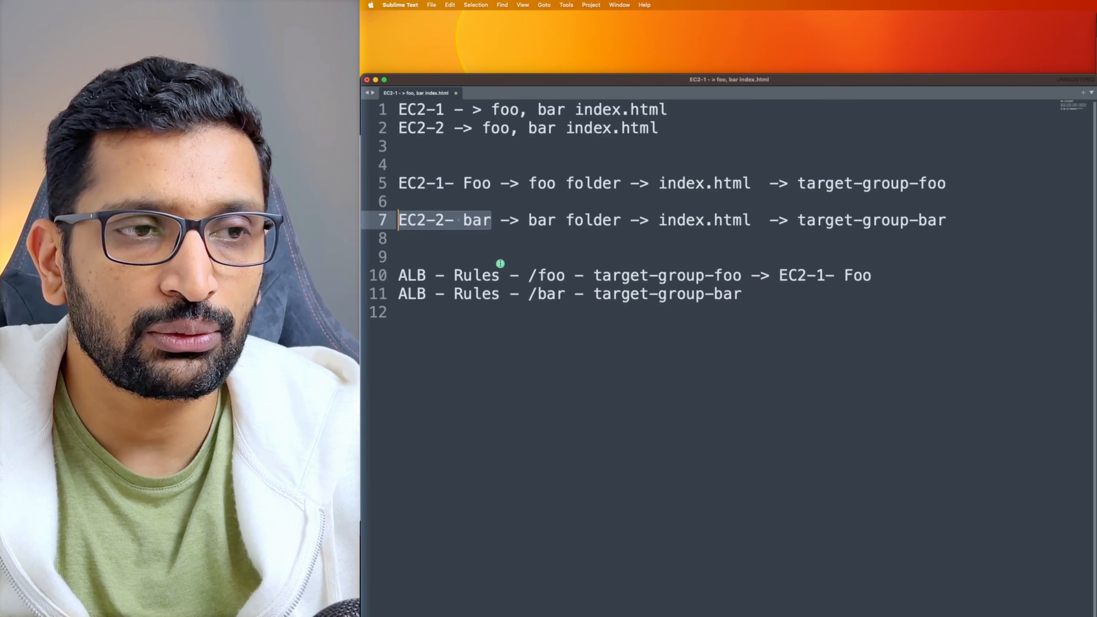
key(super+c)
click(792, 296)
text(-)
key(super+v)
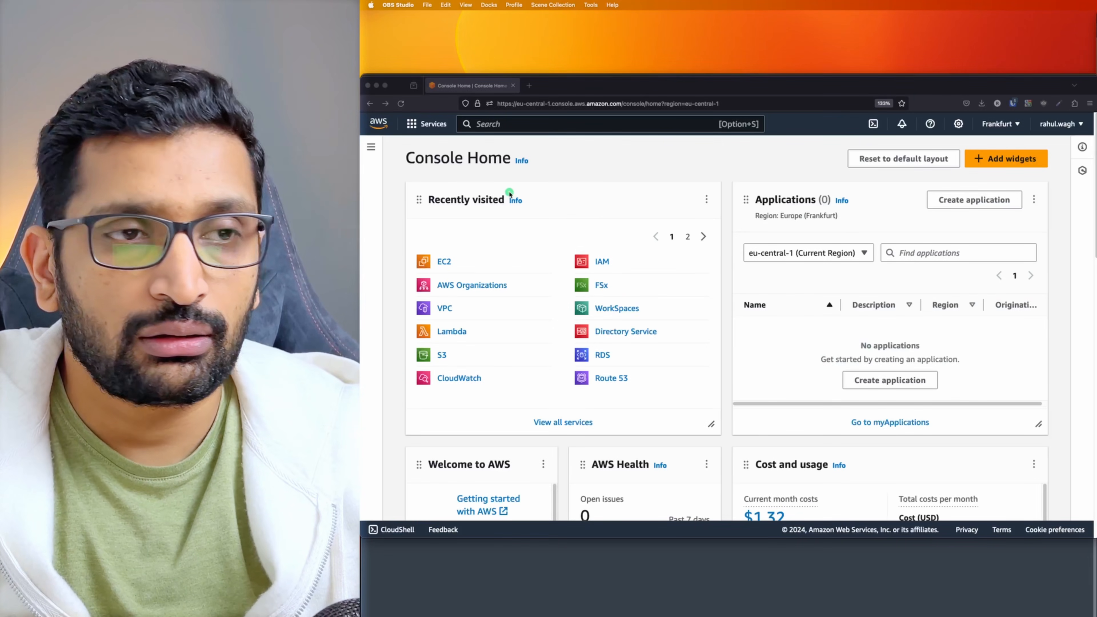
- In the AWS console's list of running EC2 instances, rename demo-nlb-ec2-1 as demo-nlb-ec2-1-foo
click(445, 262)
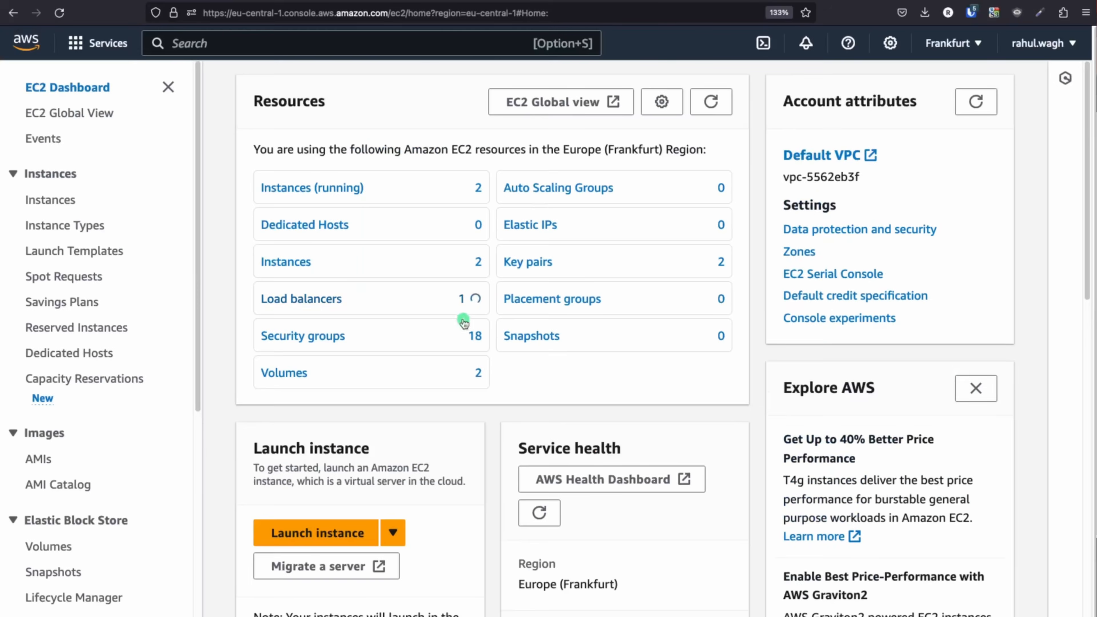
click(589, 225)
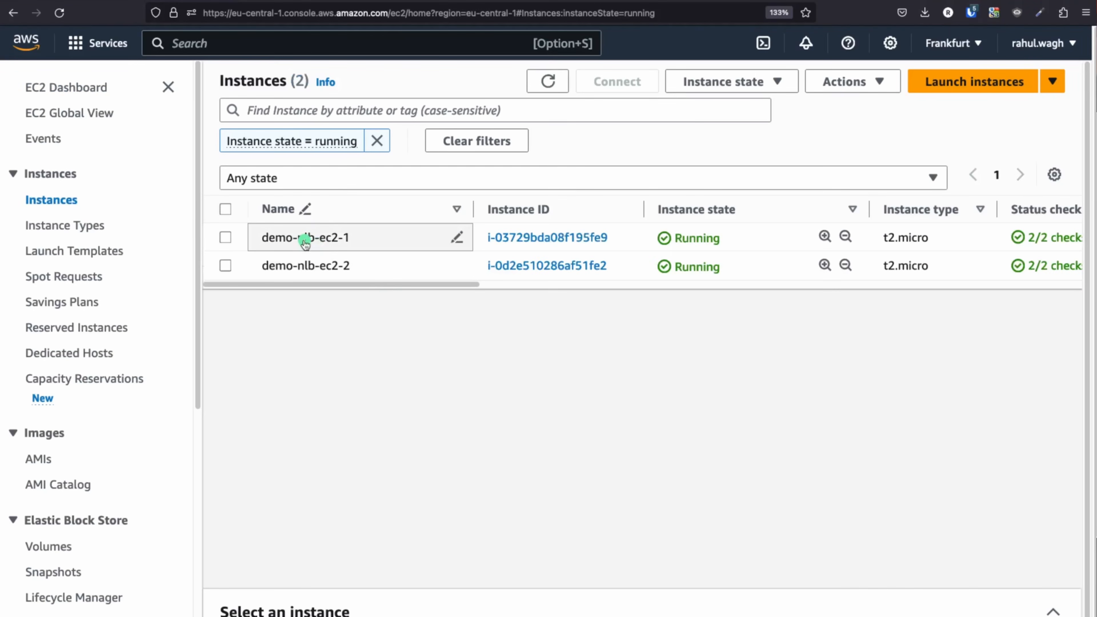
click(455, 239)
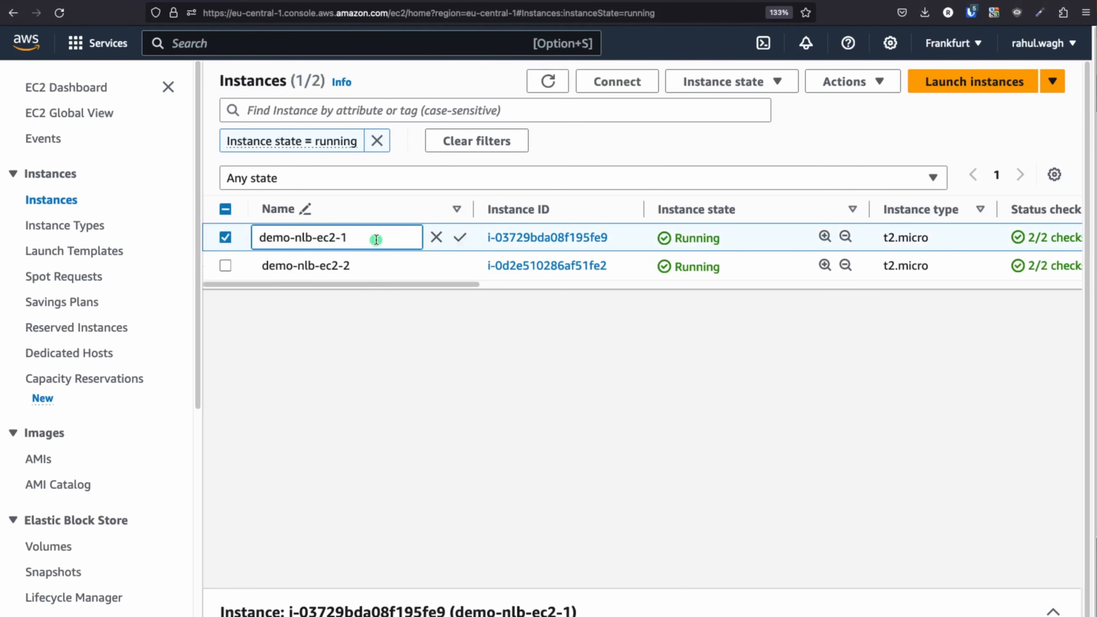
text(-foo)
click(403, 325)
click(385, 238)
text(-foo)
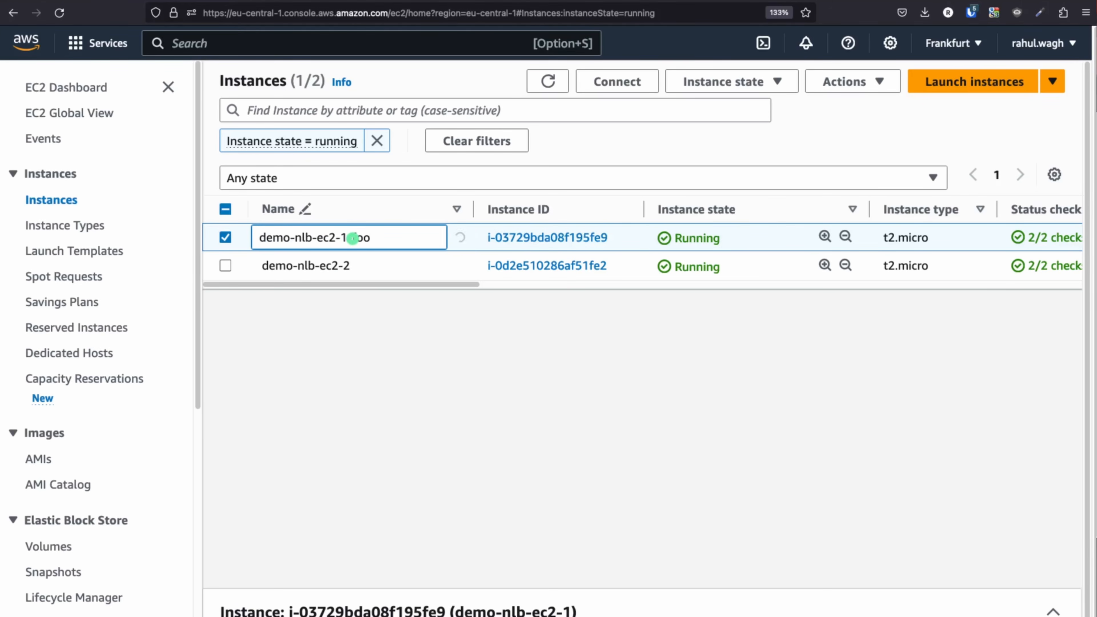
key(Return)
- Rename the demo-nlb-ec2-2 instance as demo-nlb-ec2-2-bar
click(365, 267)
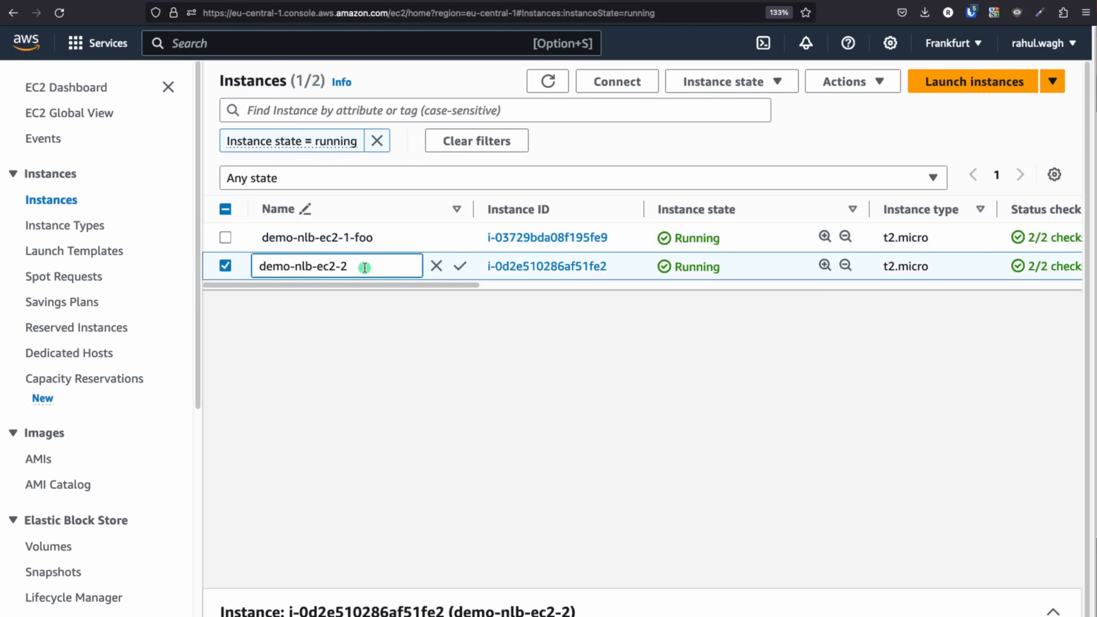
text(-bar)
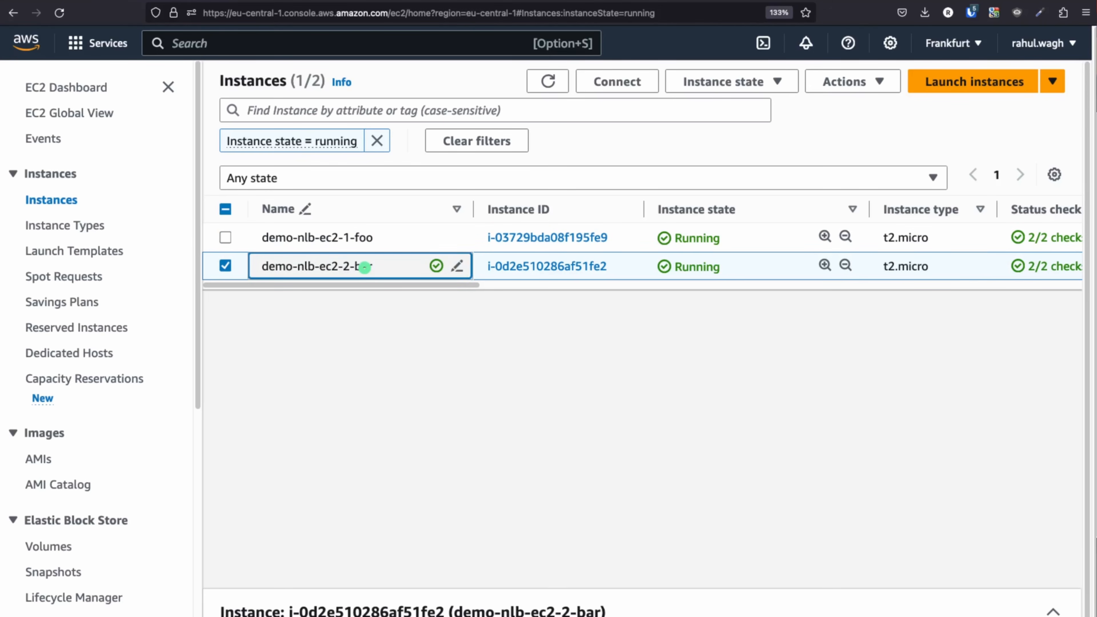
key(Return)
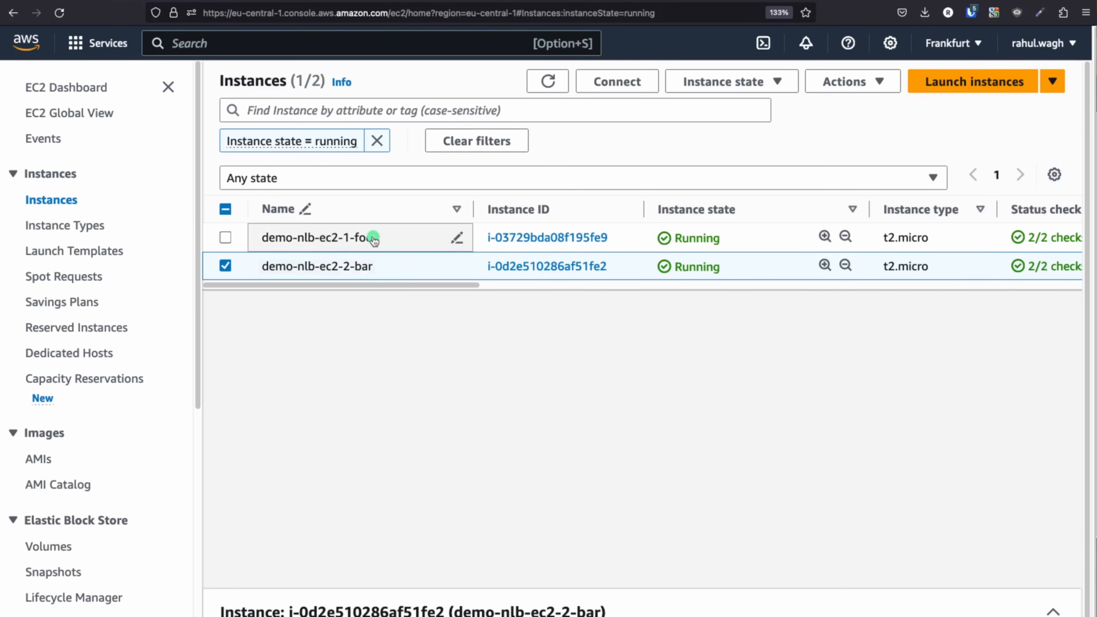
- Copy the public IPv4 address from the demo-nlb-ec2-1-foo instance details and switch to the terminal
click(528, 240)
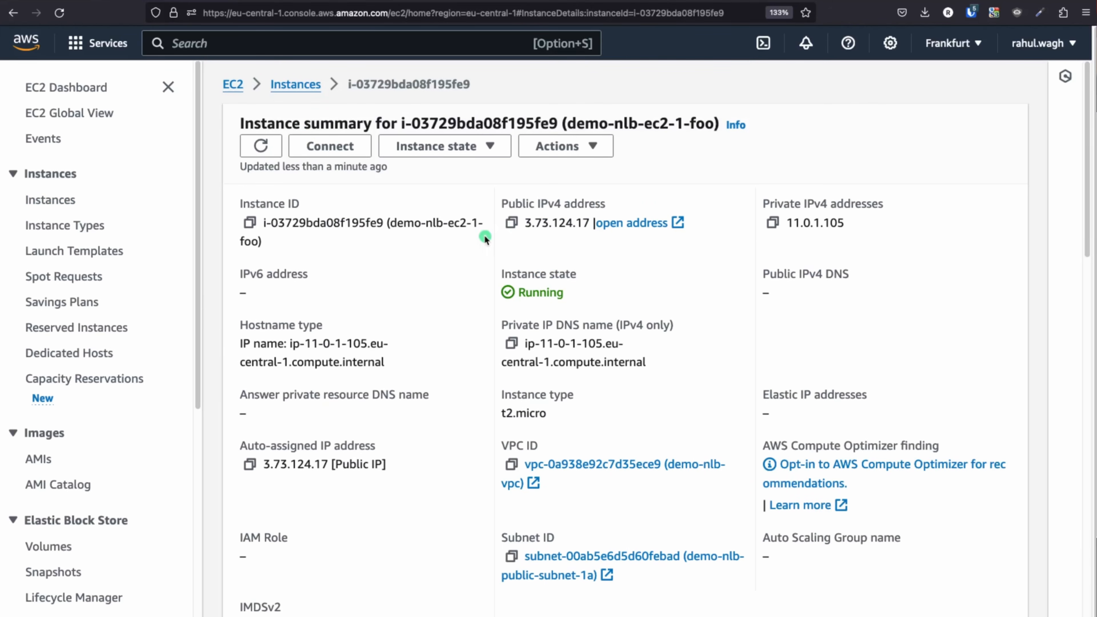
click(510, 229)
key(super+Tab)
key(super+Tab)
key(super+Tab)
key(super+Tab)
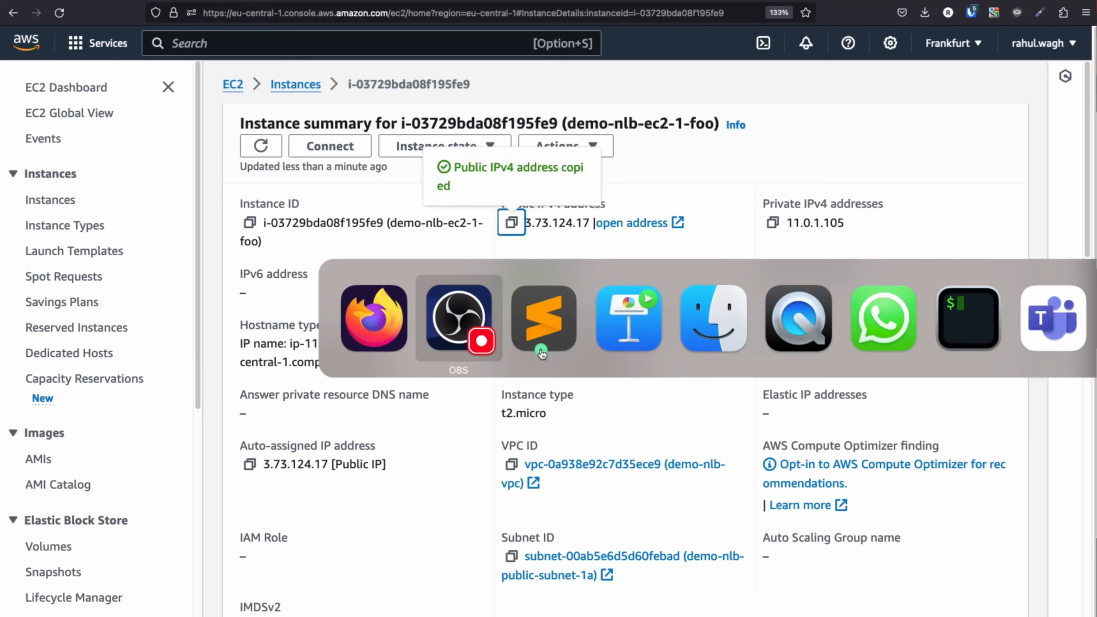
key(super+Tab)
key(super+Tab)
key(super+Tab)
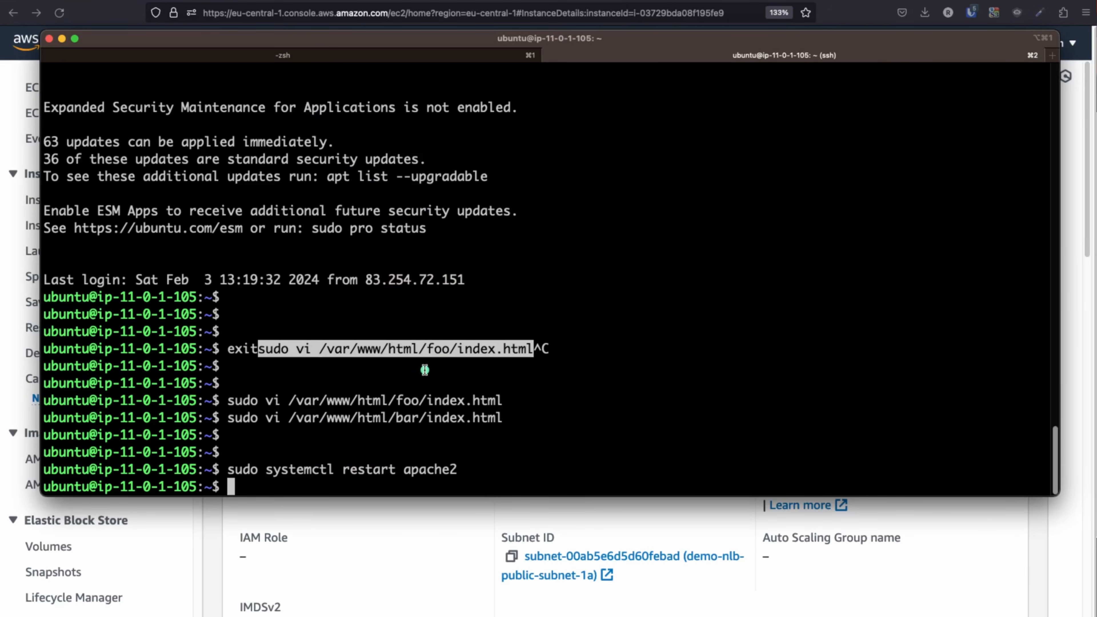
- Exit the old SSH session and clear the terminal screen
text(clear)
key(Return)
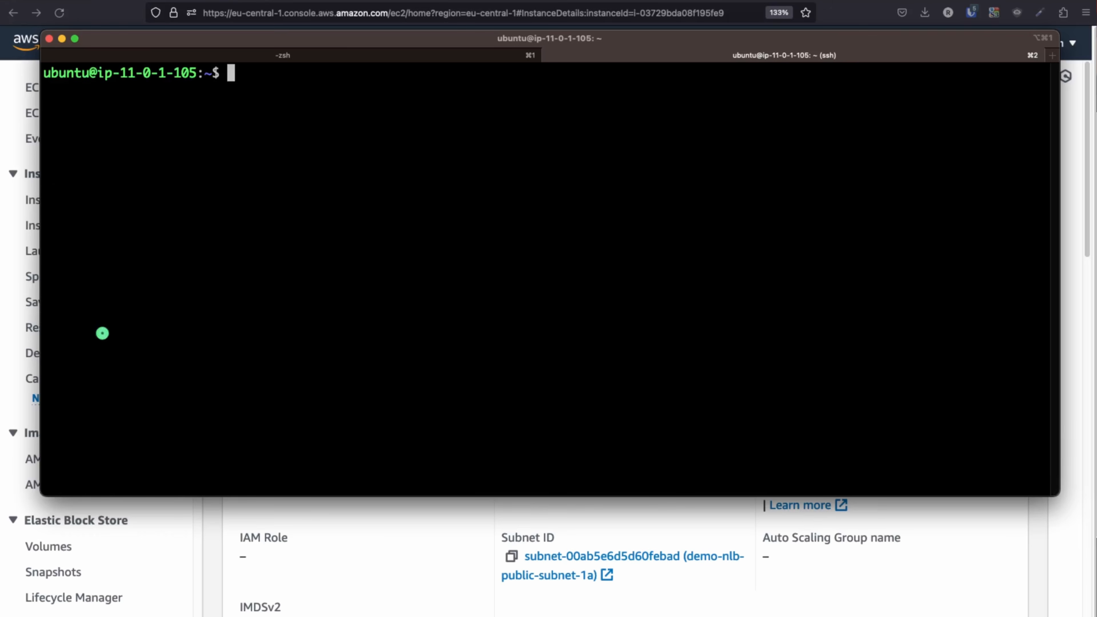
text(exit)
key(Return)
text(clear)
key(Return)
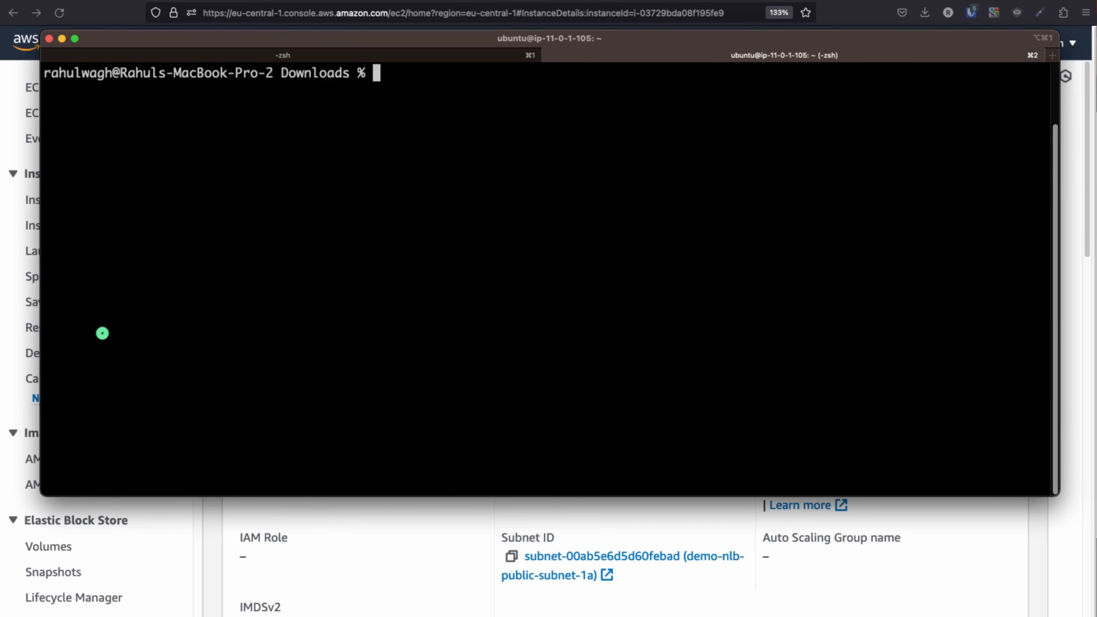
key(Up)
key(Up)
key(BackSpace)
key(BackSpace)
key(BackSpace)
key(BackSpace)
key(BackSpace)
key(BackSpace)
key(BackSpace)
key(BackSpace)
key(BackSpace)
key(BackSpace)
key(BackSpace)
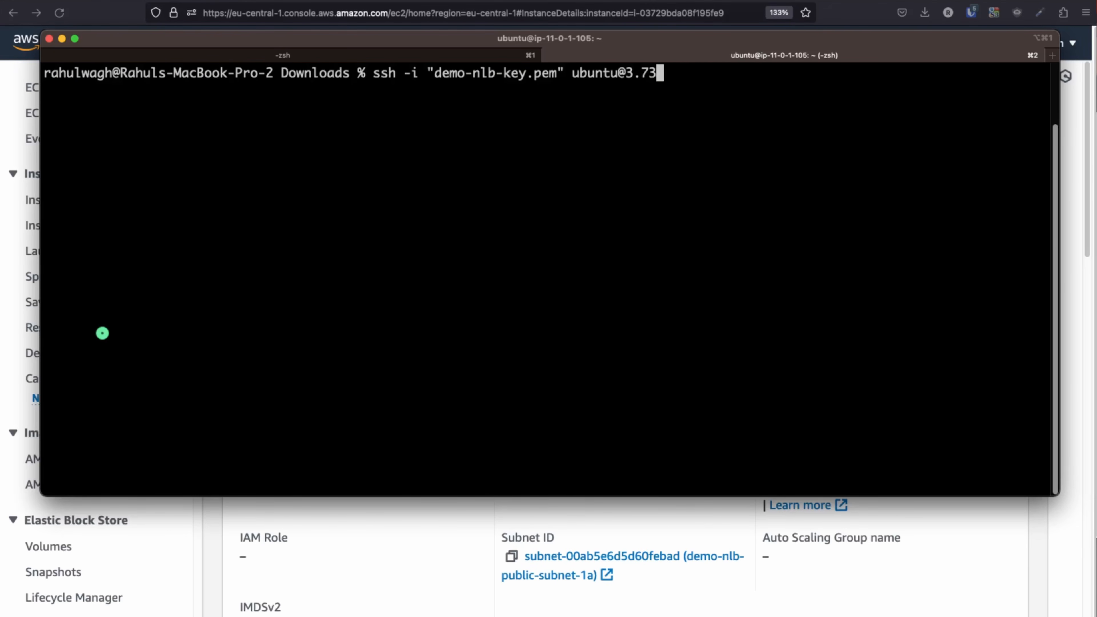
key(super+v)
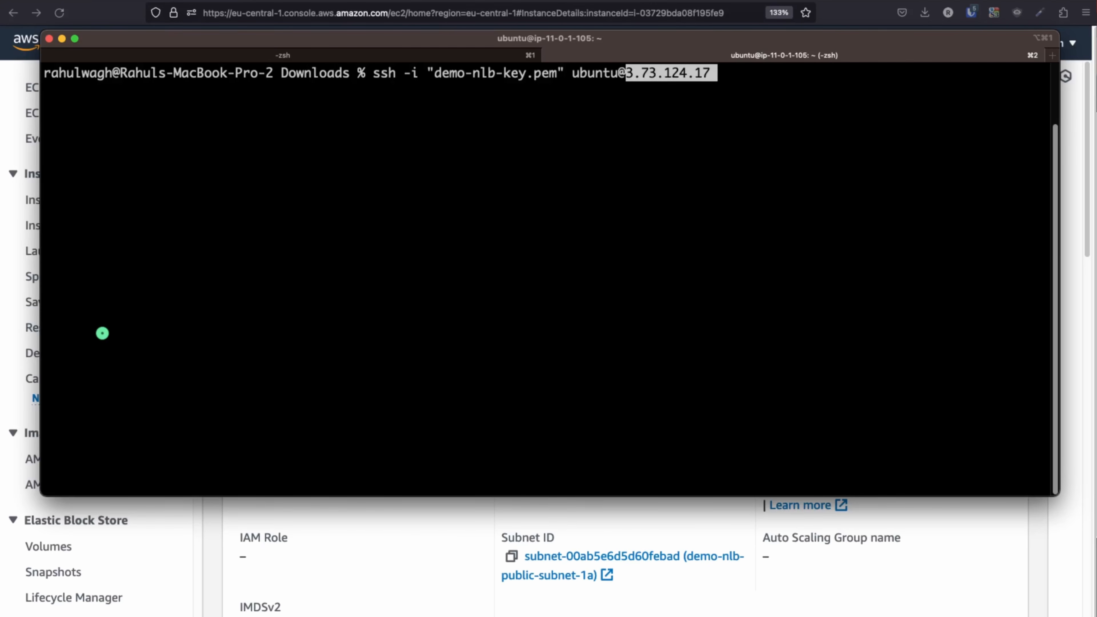
key(Return)
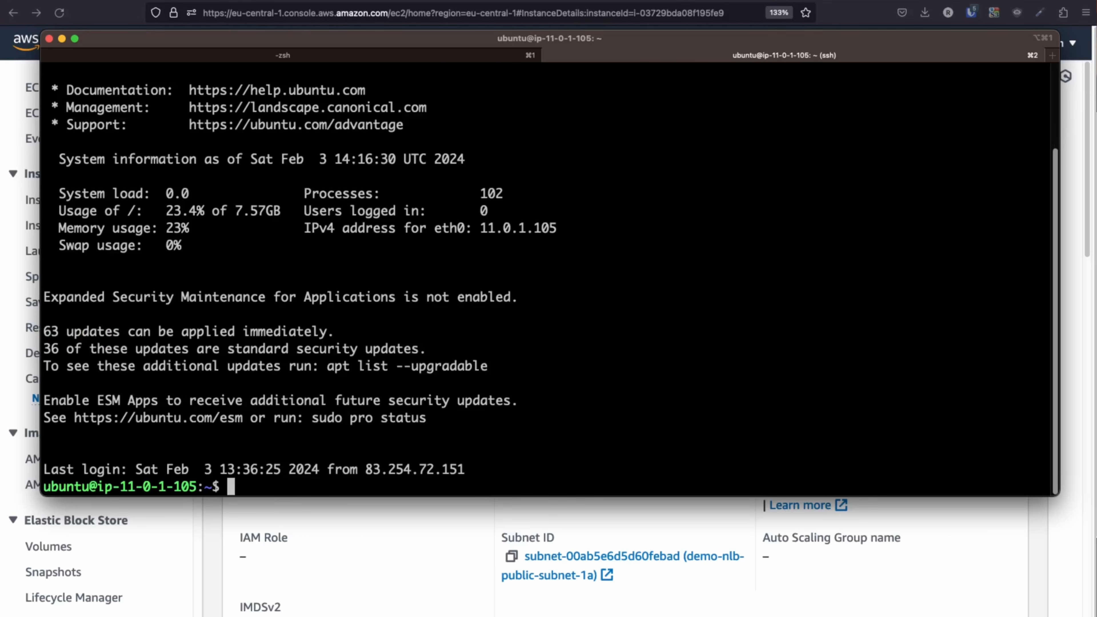
text(clear)
key(Return)
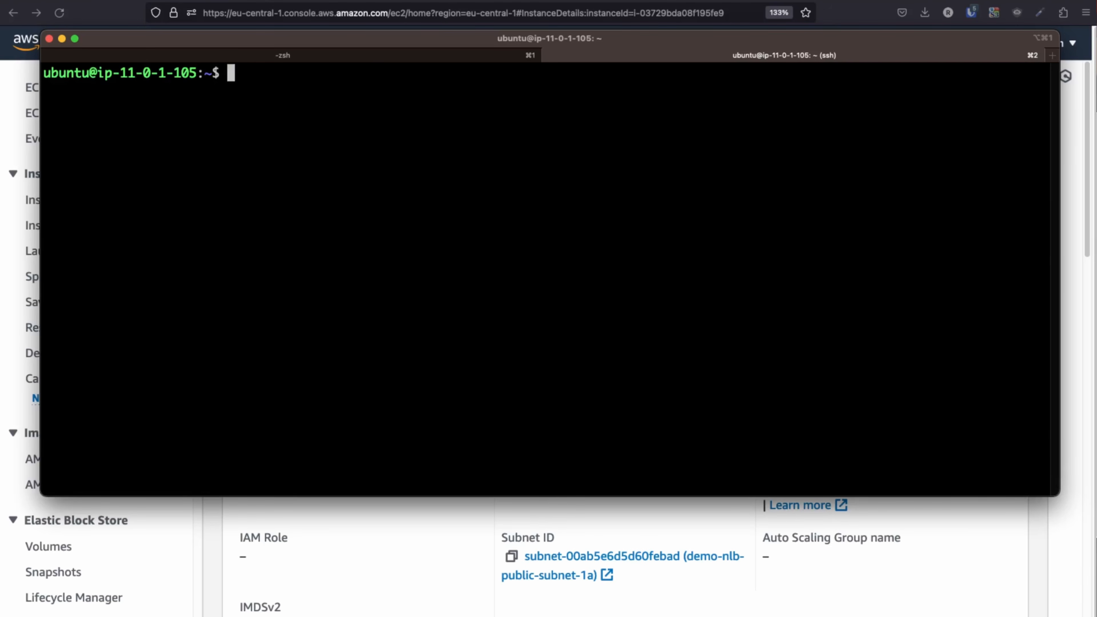
- Go to /var/www/html/ and list its contents, moving the terminal window down to uncover the instance summary
text(cd /var)
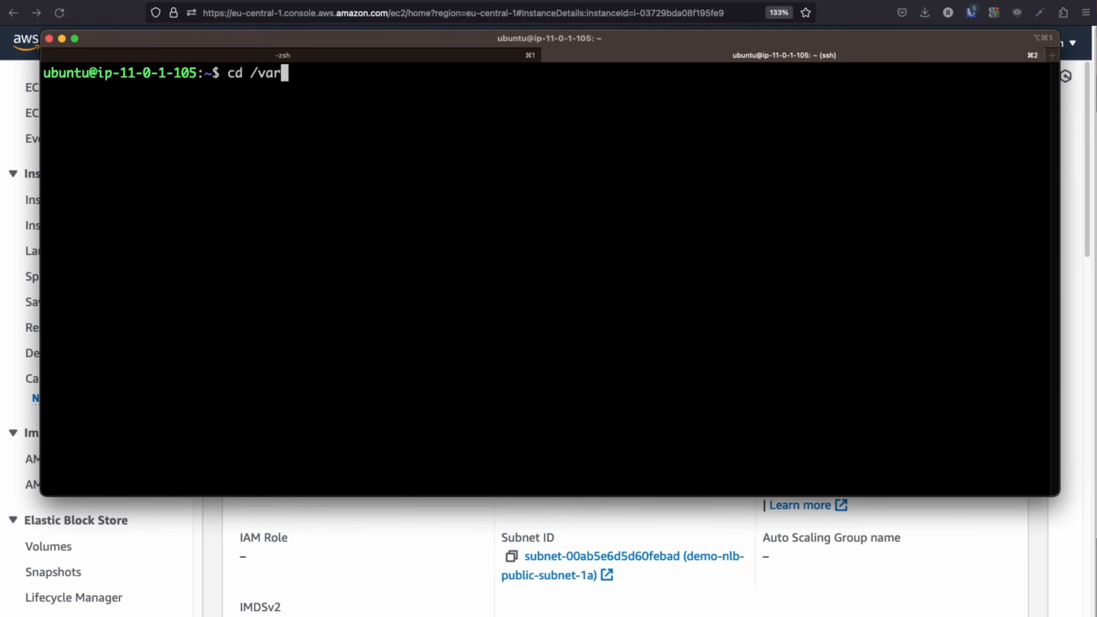
text(/www/html/)
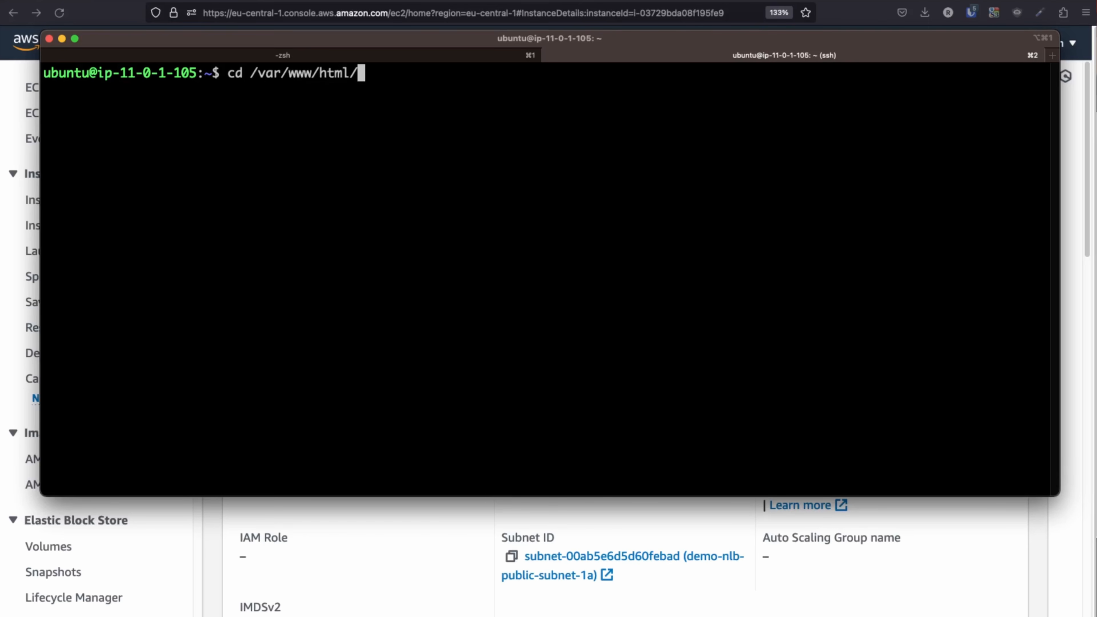
key(Return)
text(ls)
key(Return)
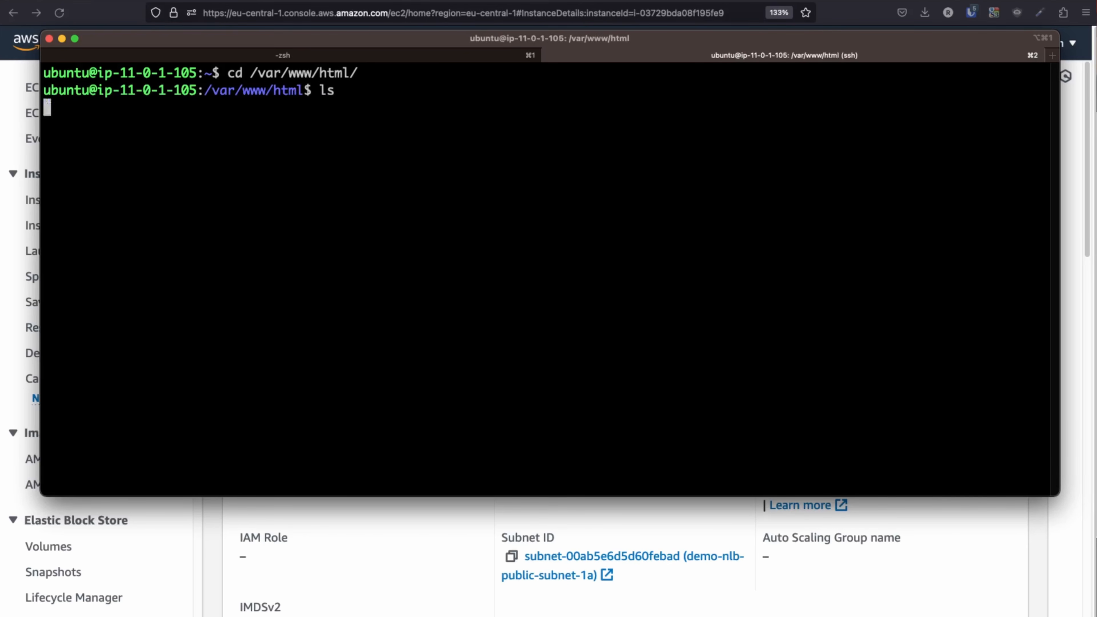
drag(368, 41, 386, 326)
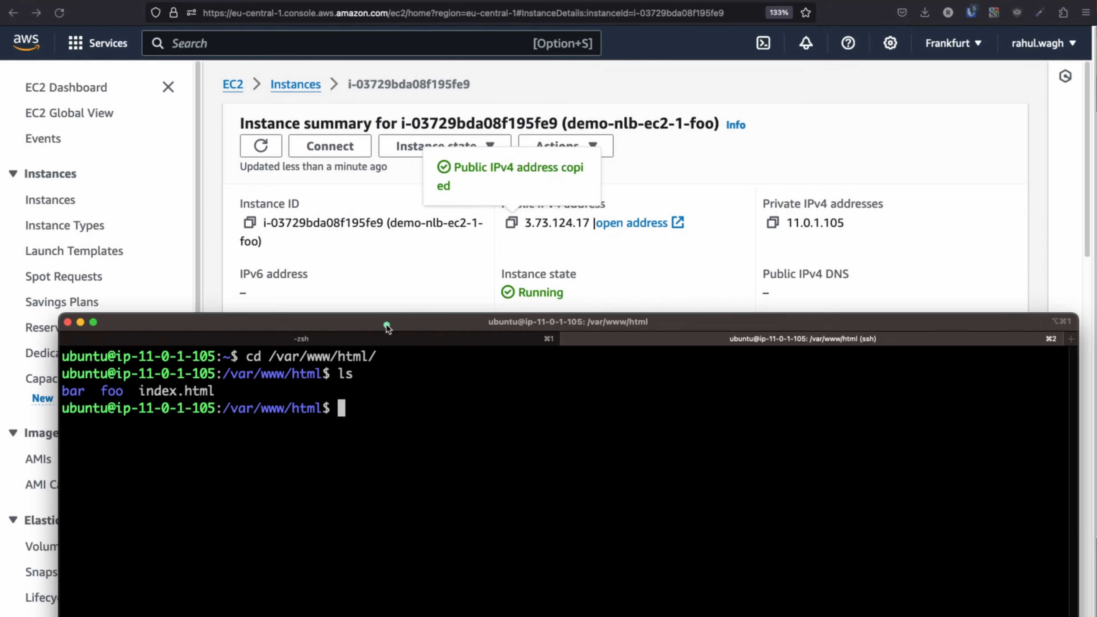
- Return to the EC2 instances list and reopen the details of demo-nlb-ec2-1-foo
click(394, 267)
click(296, 85)
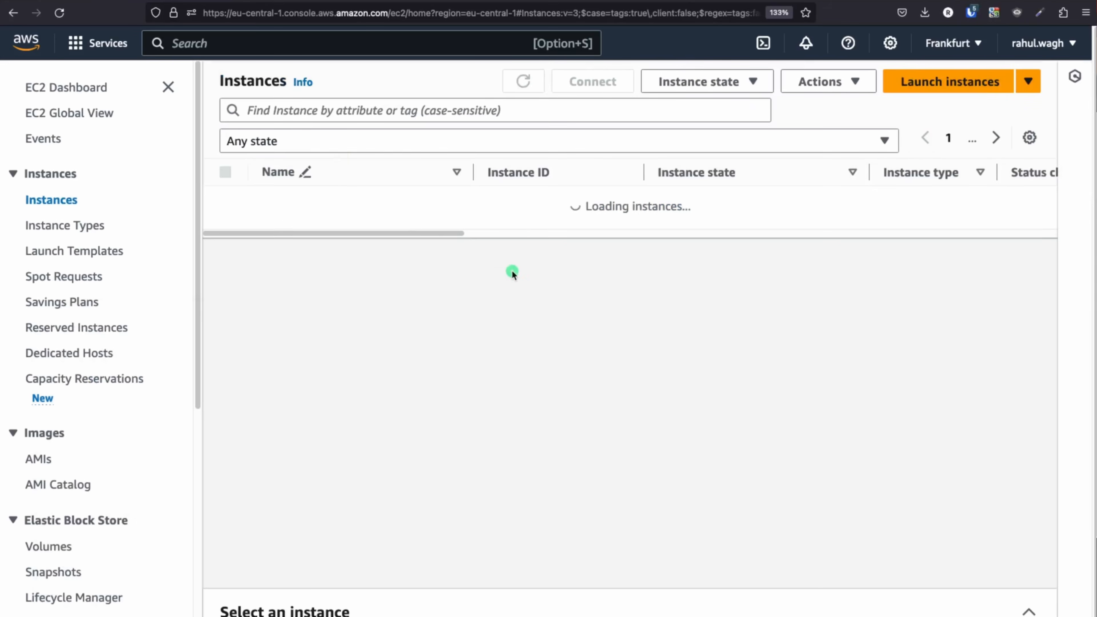
click(541, 200)
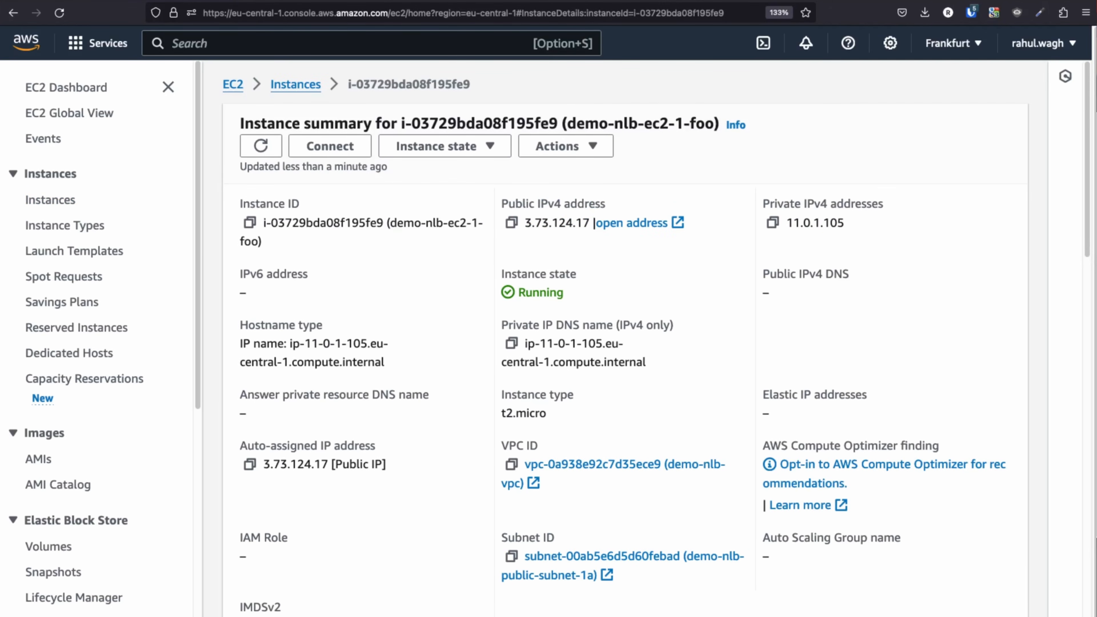
- Switch to the terminal, move its window up, and force-delete the bar folder recursively with sudo
click(457, 616)
drag(500, 321, 487, 39)
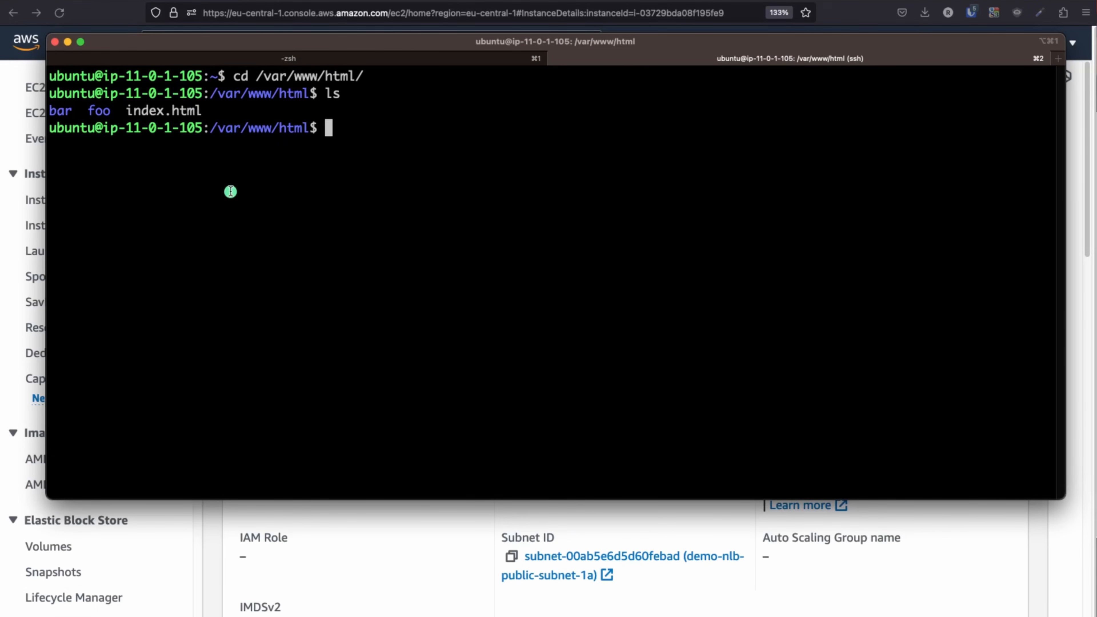
text(sudo rm )
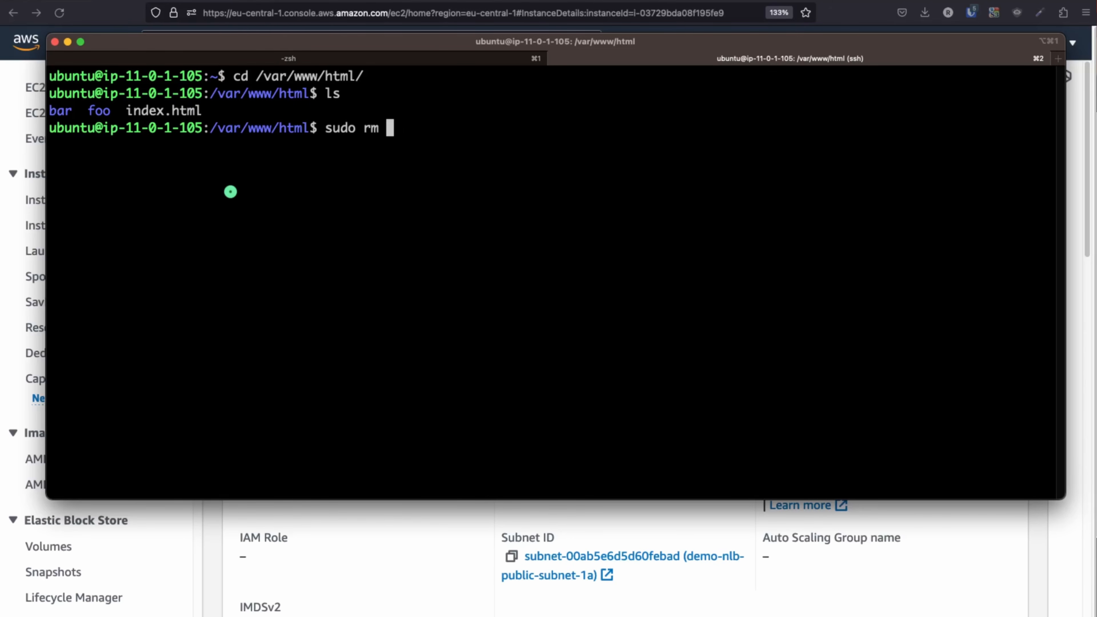
text(-rf bar)
key(Return)
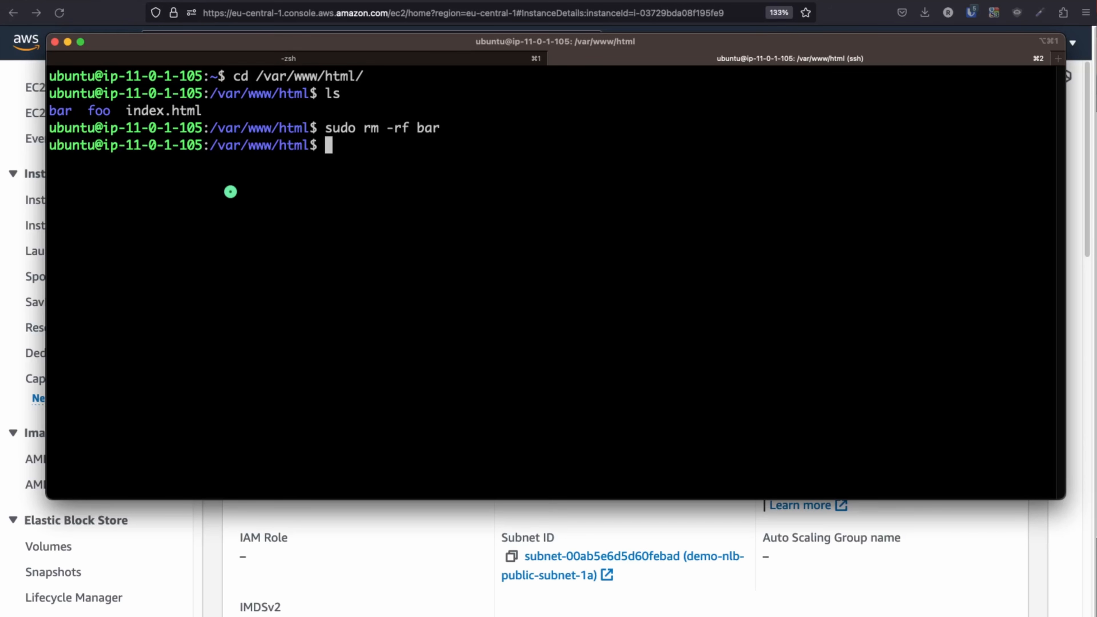
key(Return)
key(Return)
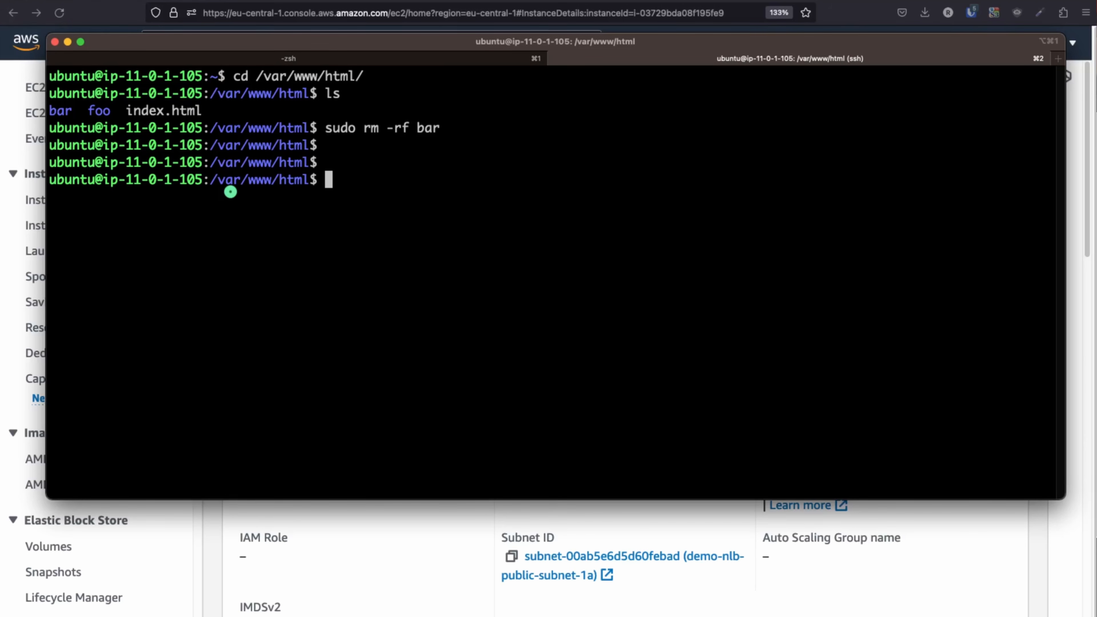
- Restart the apache2 service on the foo instance with sudo systemctl
text(sudo systemct)
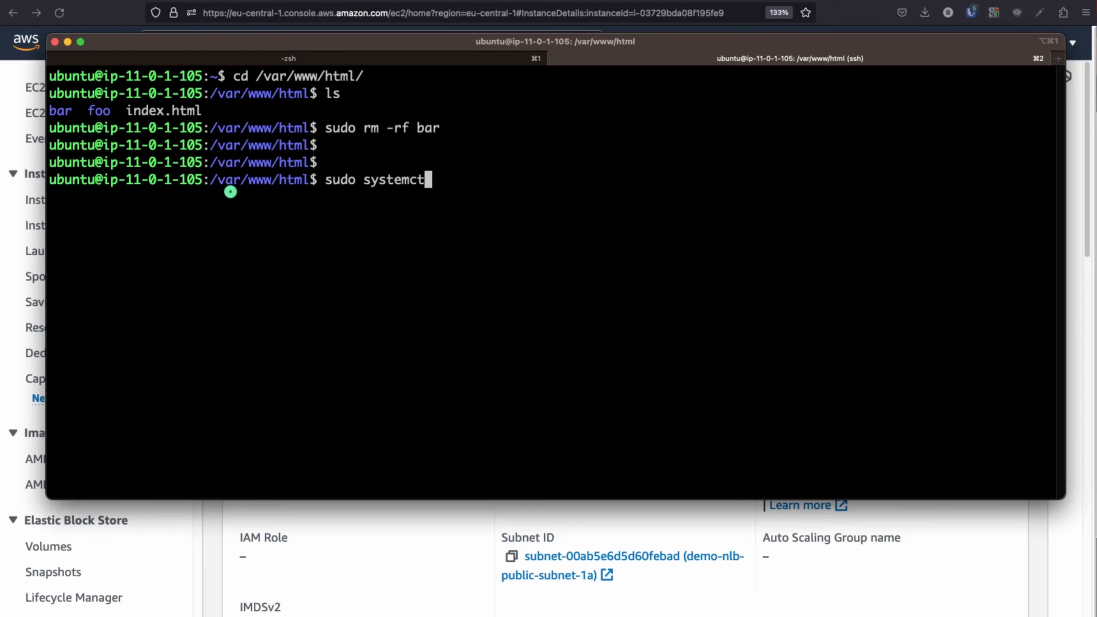
text(l status)
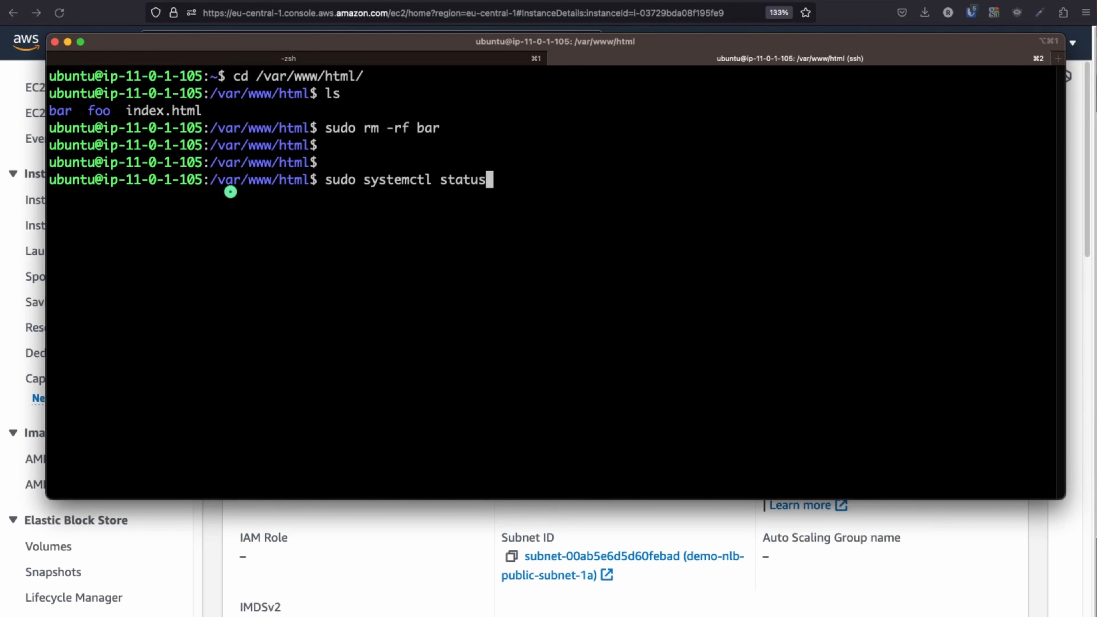
key(BackSpace)
key(BackSpace)
key(BackSpace)
key(BackSpace)
key(BackSpace)
key(BackSpace)
text(restart apache2)
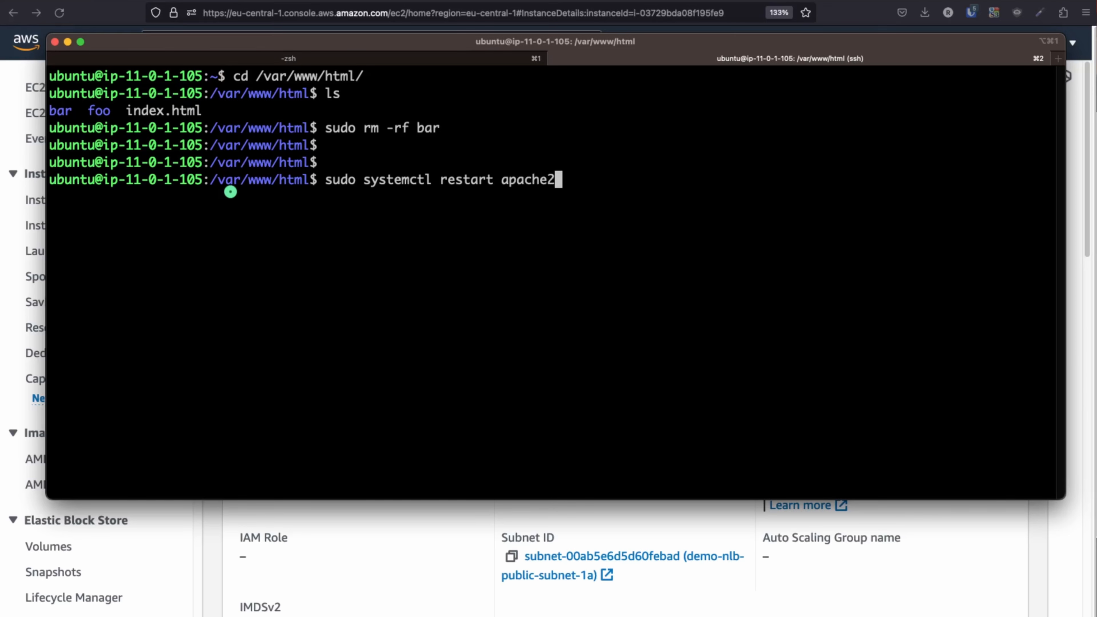
key(Return)
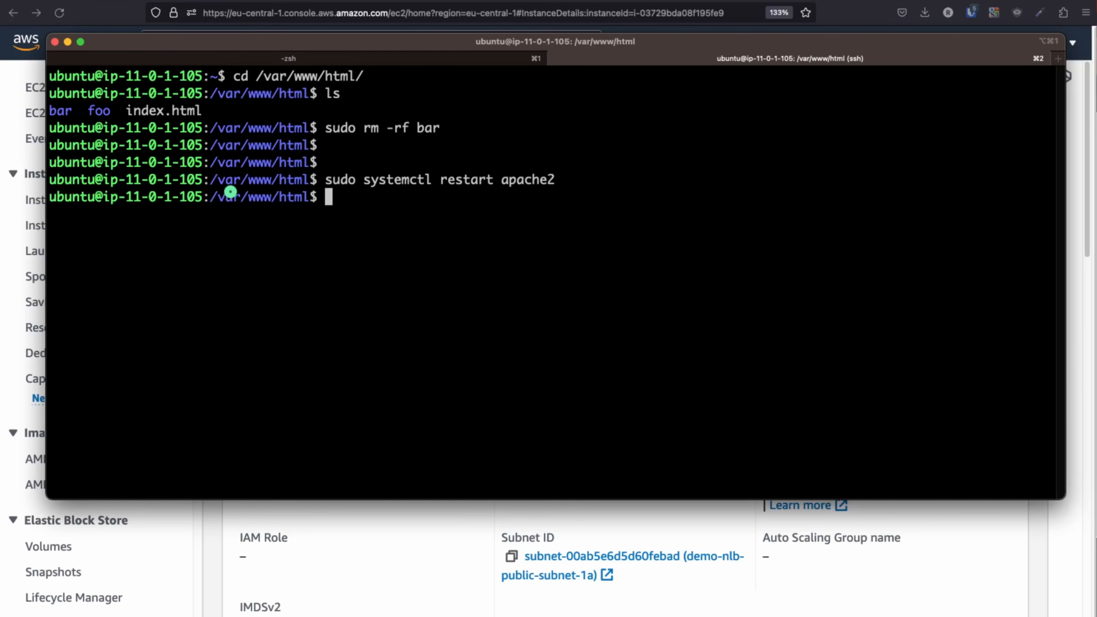
- Copy the foo instance's public IPv4 address in the browser and open it in a new browser tab
click(421, 509)
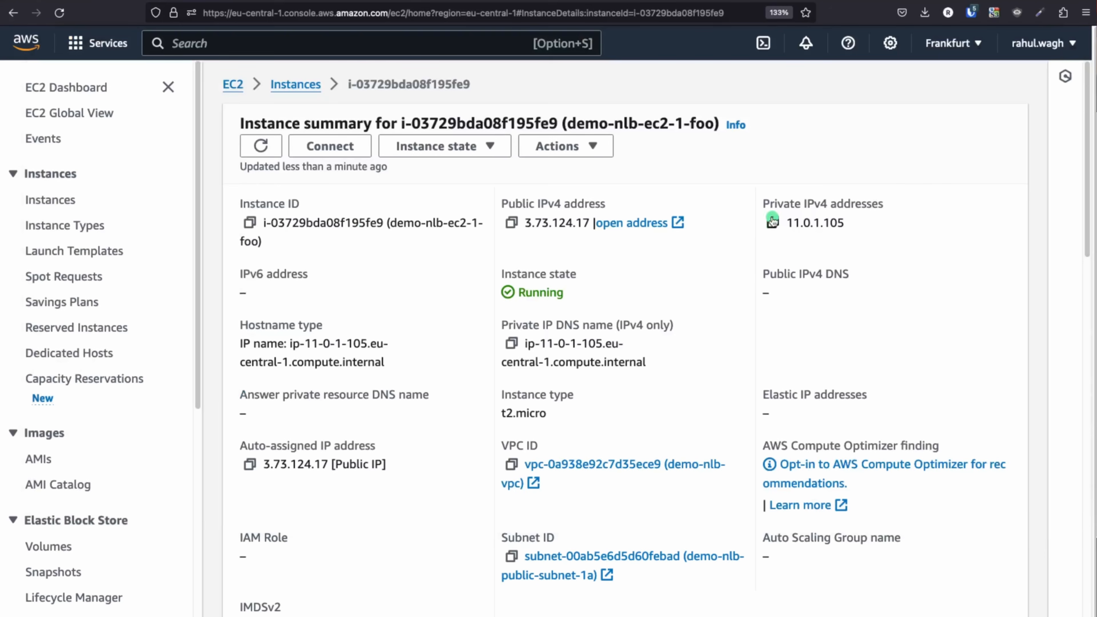
click(500, 224)
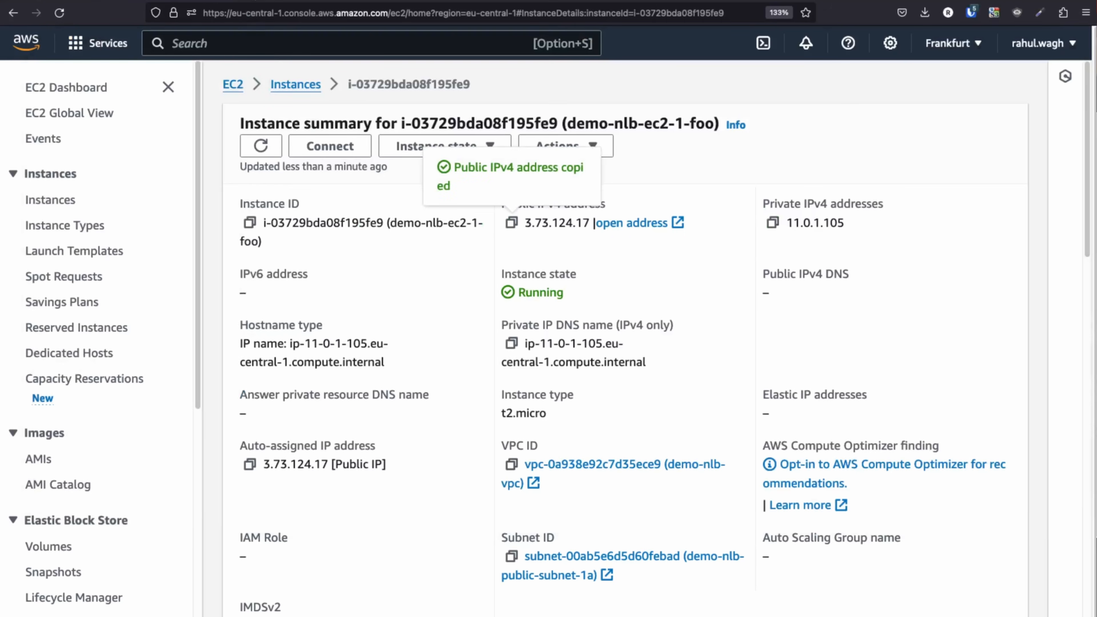
key(super+t)
key(super+v)
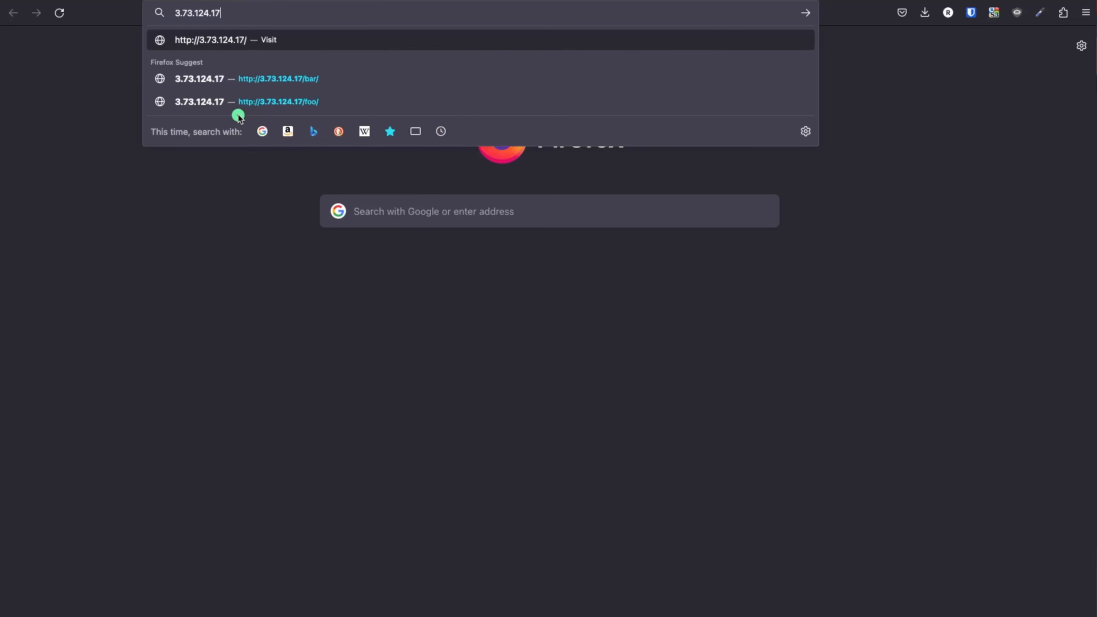
key(Return)
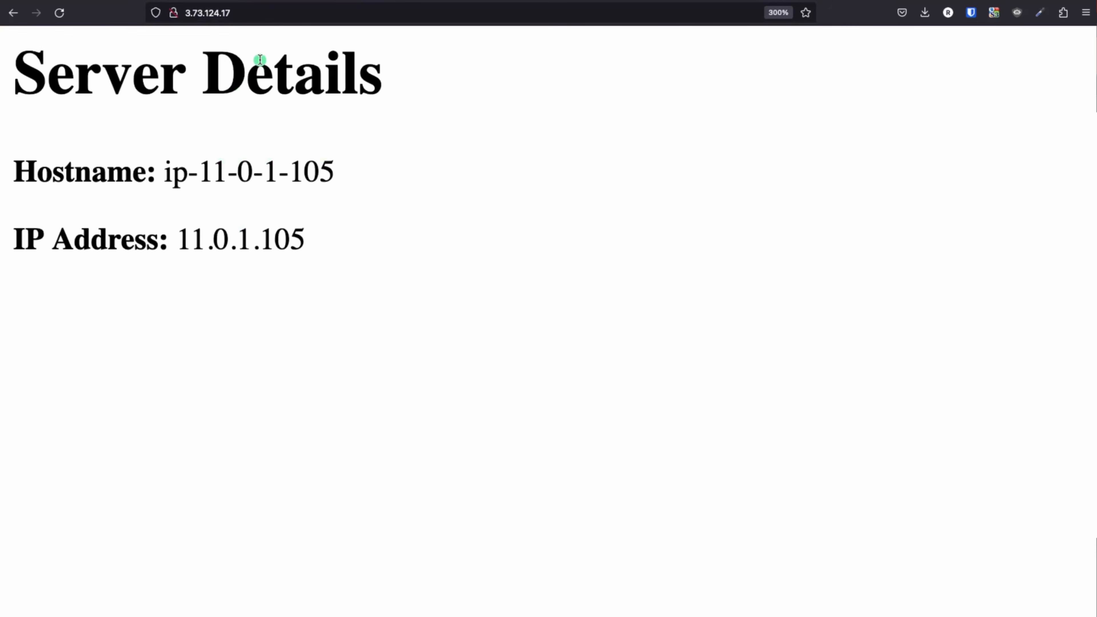
- Test the /foo/ and /bar/ paths on 3.73.124.17 in the browser
click(260, 10)
click(262, 11)
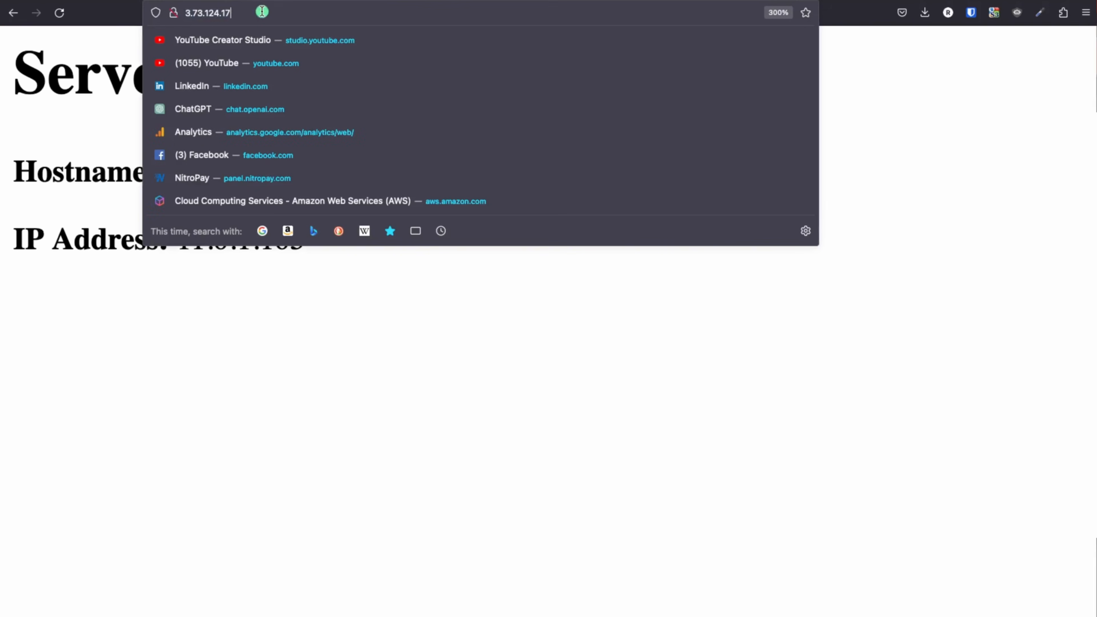
text(/foo/)
key(Return)
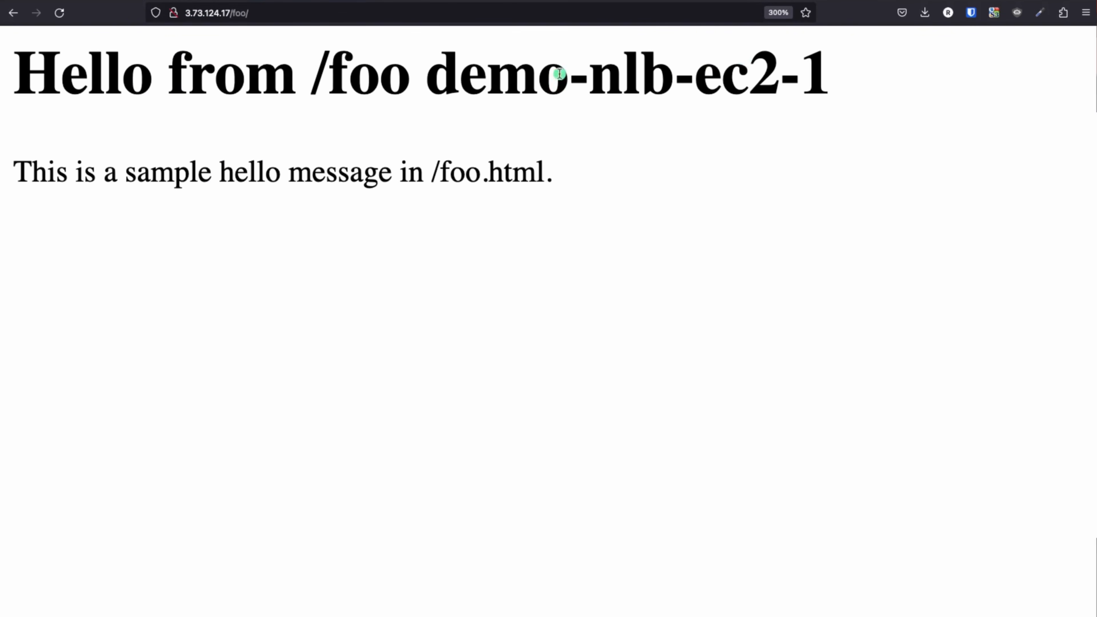
double_click(239, 12)
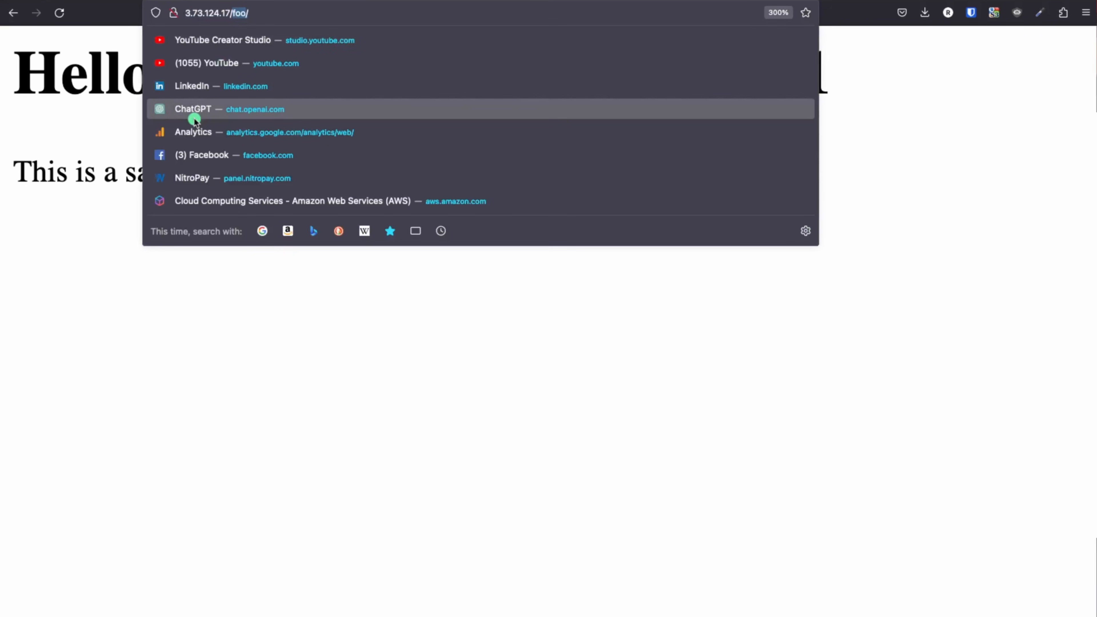
text(bar)
key(Return)
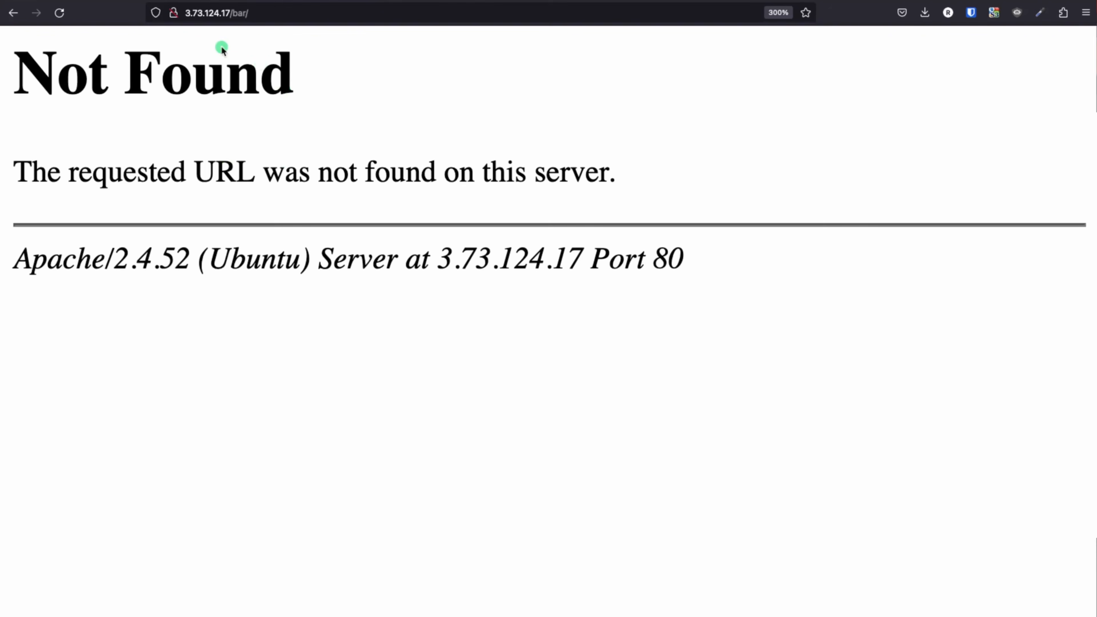
- Switch to the terminal and exit the SSH session on the foo instance
key(super+Tab)
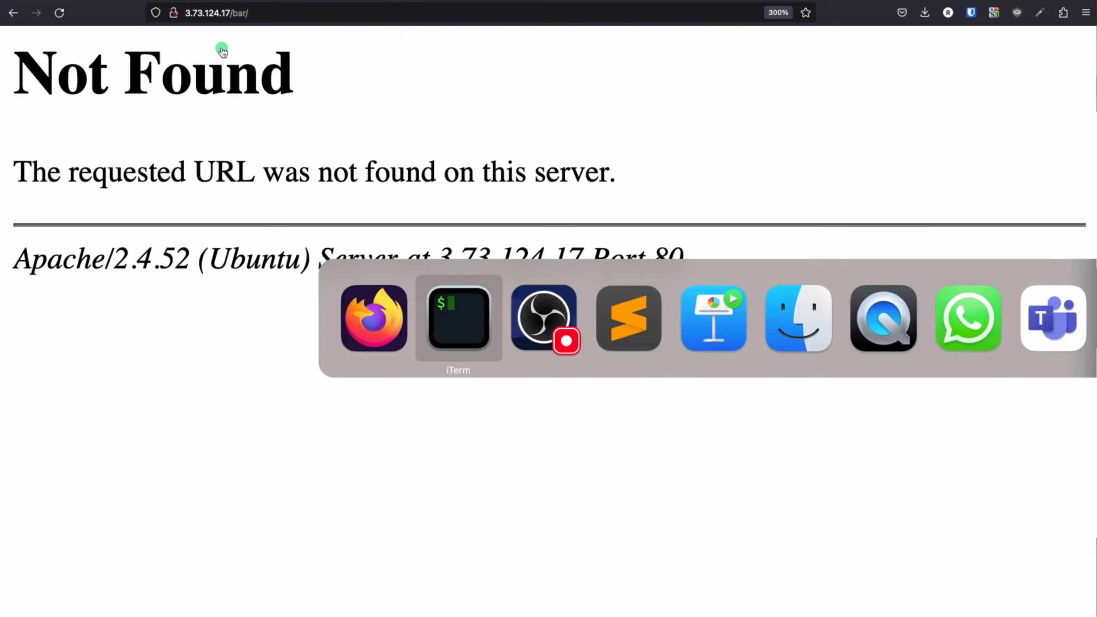
text(exi)
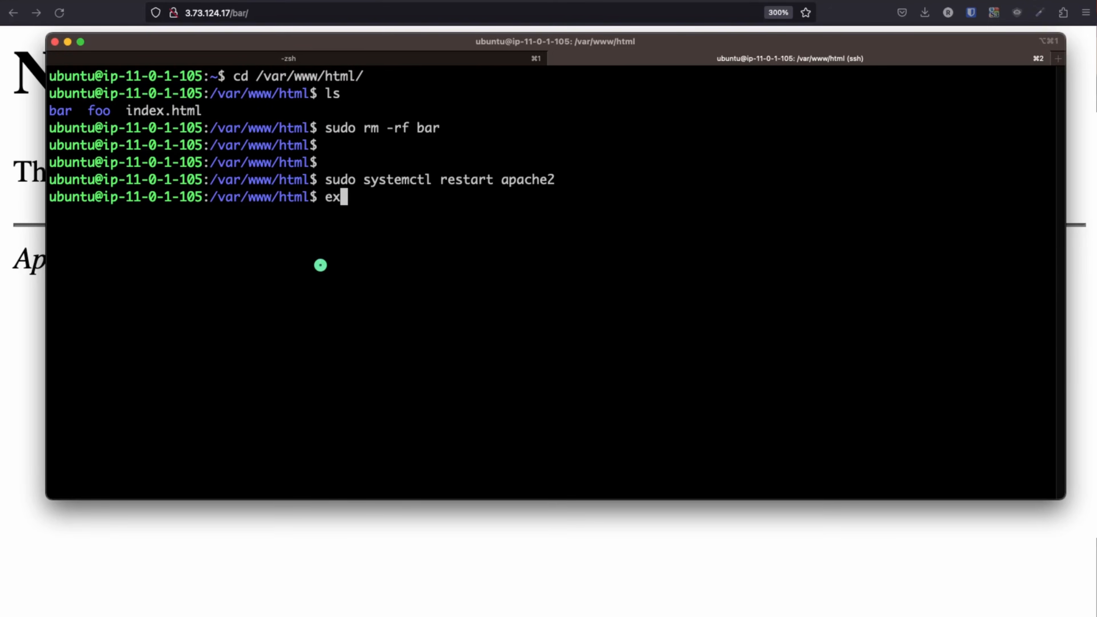
text(t)
key(Return)
key(Return)
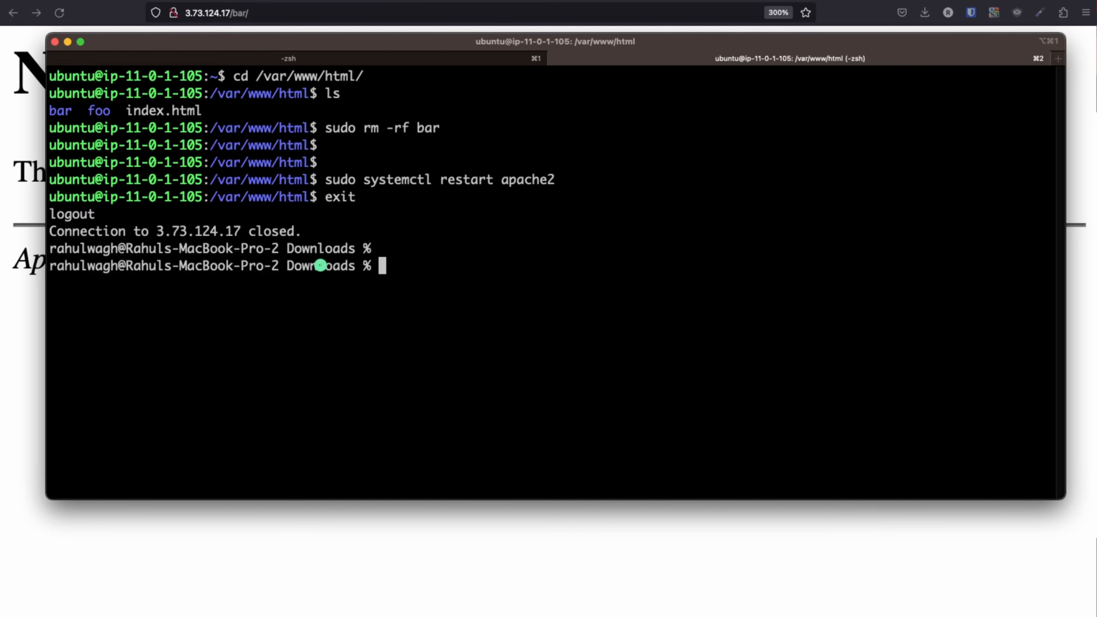
- Return to the EC2 console in the browser and copy the public IPv4 address from the demo-nlb-ec2-2-bar instance details
key(super+Tab)
key(ctrl+shift+Tab)
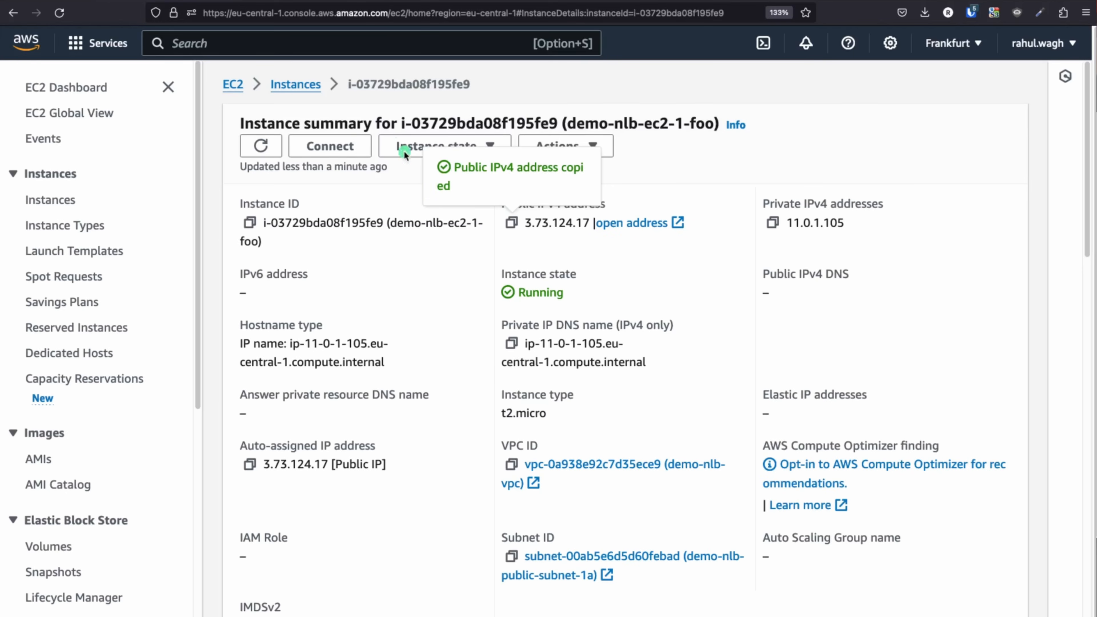
click(297, 84)
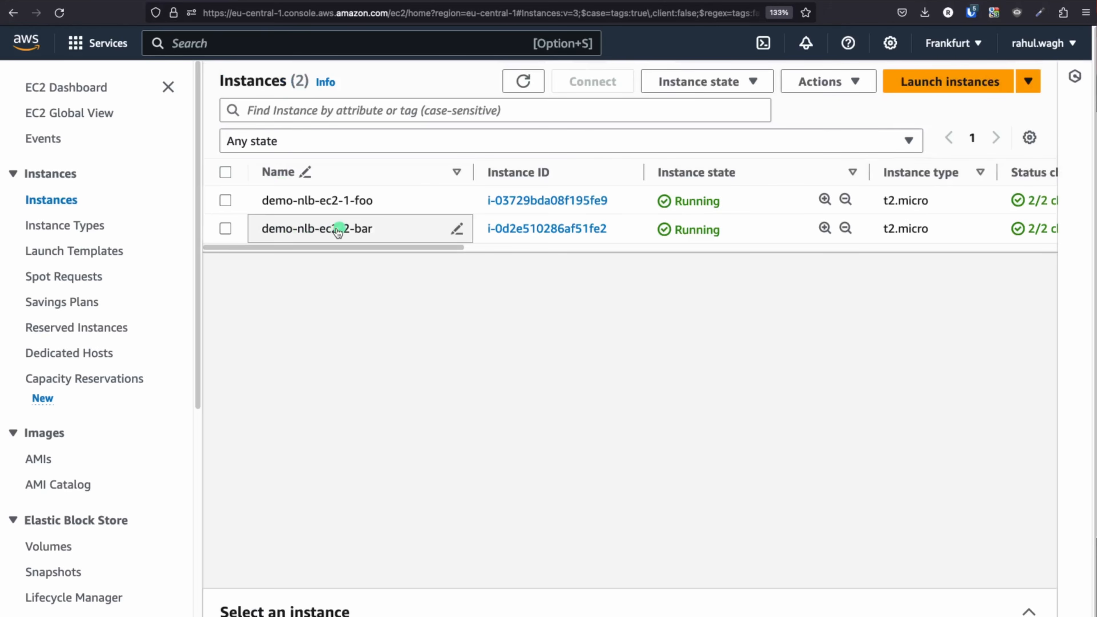
click(547, 230)
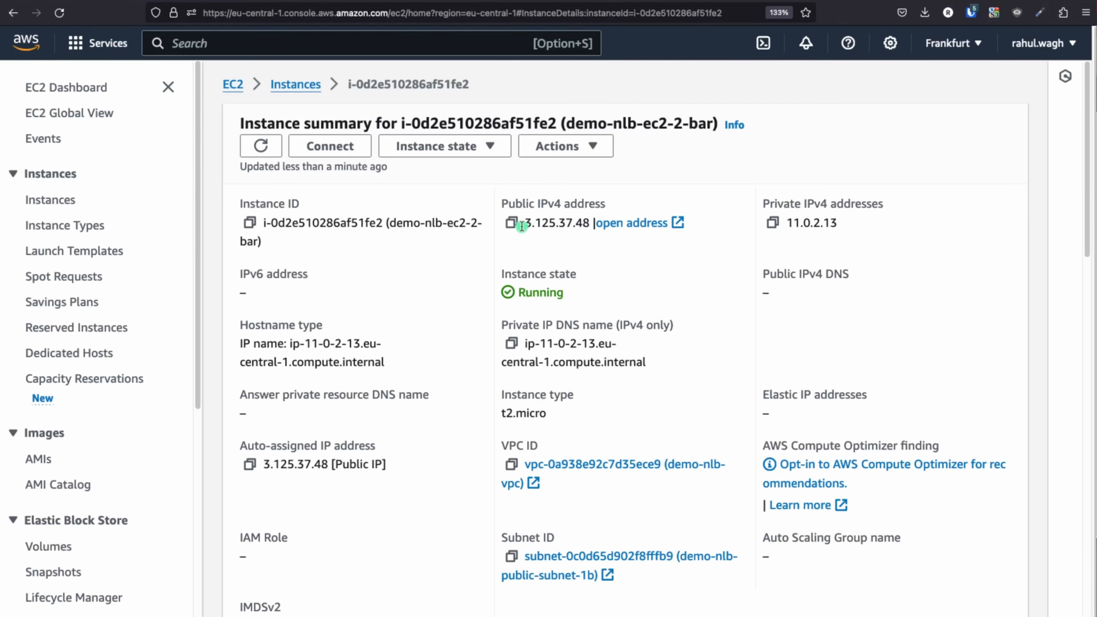
click(514, 223)
key(super+Tab)
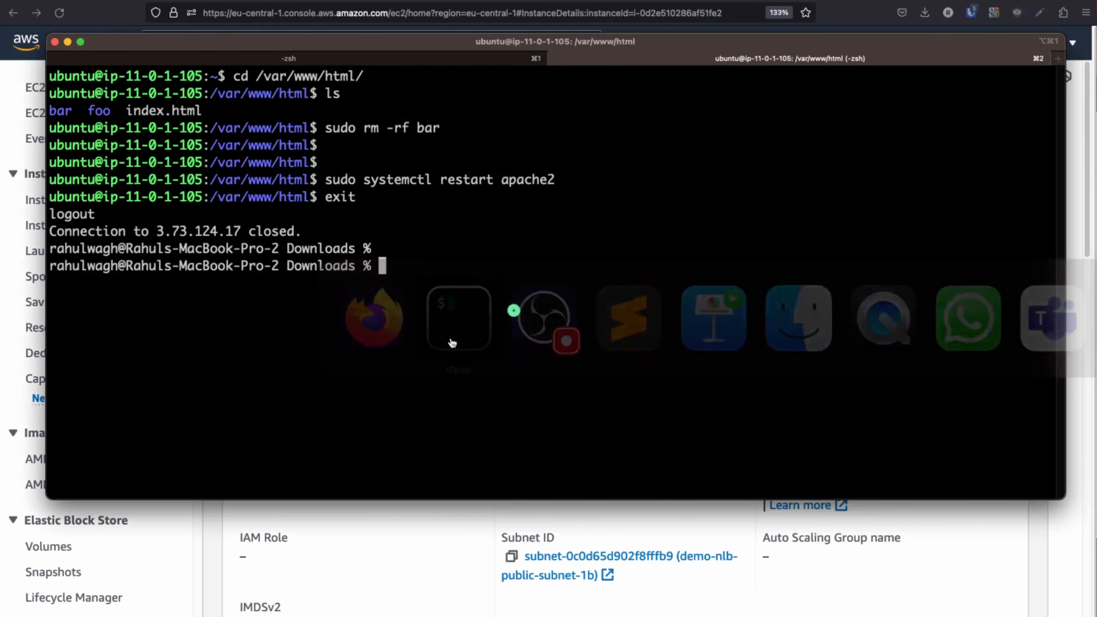
text(clear)
key(Return)
key(Up)
key(Up)
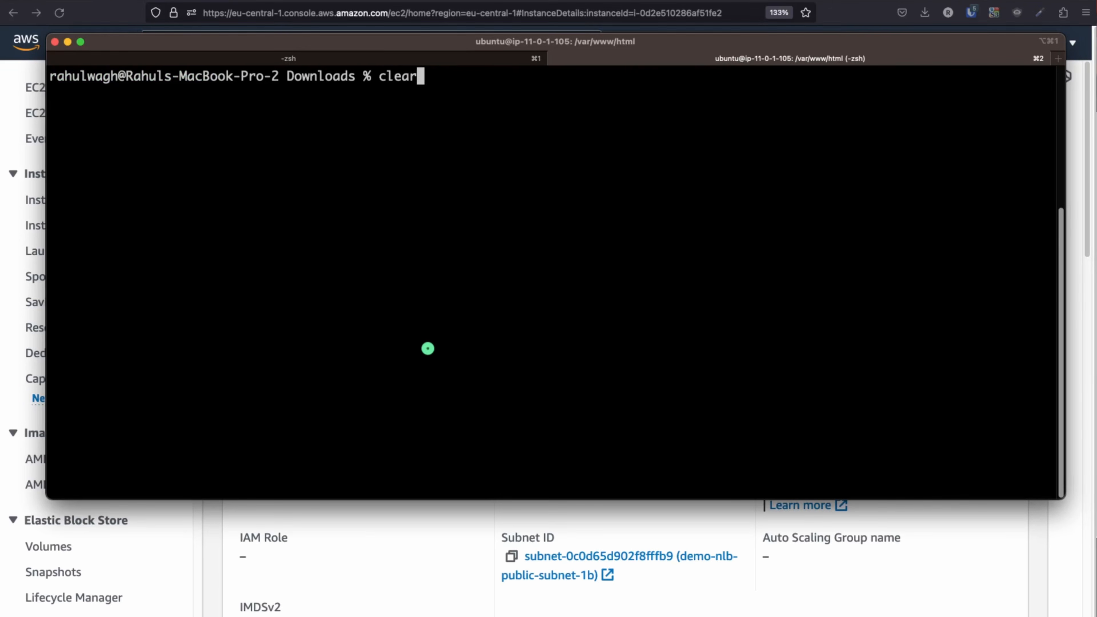
key(BackSpace)
key(BackSpace)
key(BackSpace)
key(BackSpace)
key(BackSpace)
key(BackSpace)
key(BackSpace)
key(BackSpace)
key(BackSpace)
key(BackSpace)
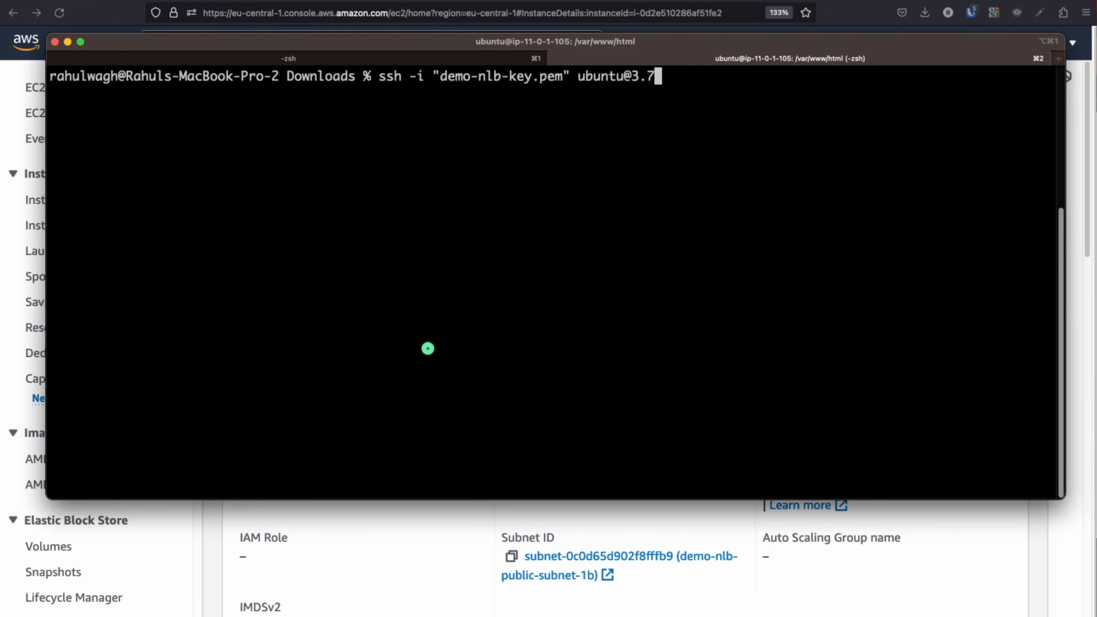
key(BackSpace)
key(super+v)
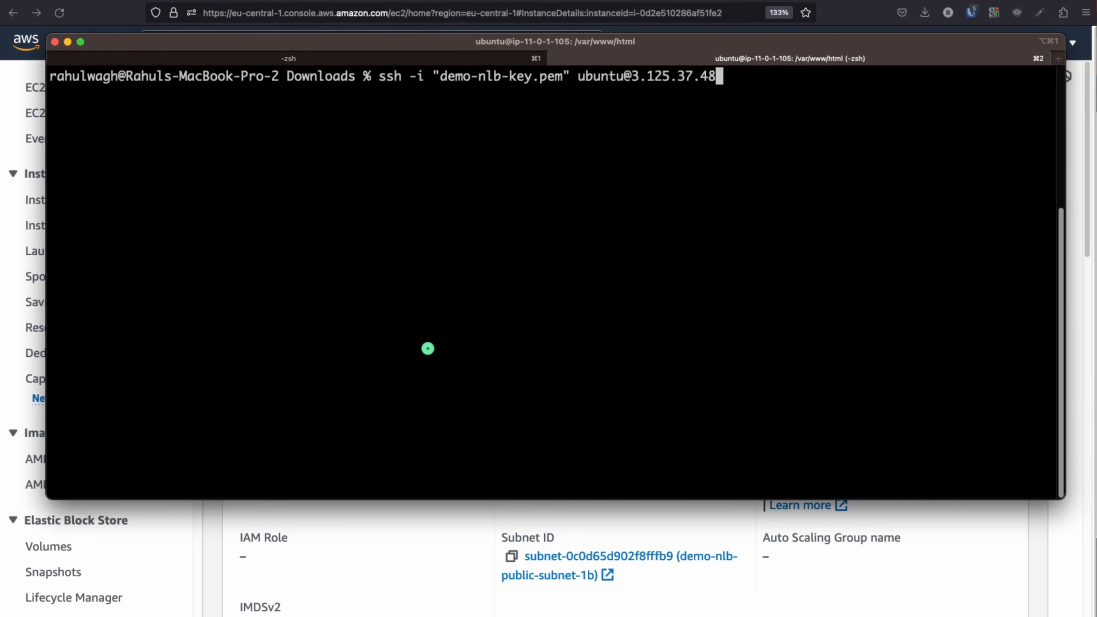
key(Return)
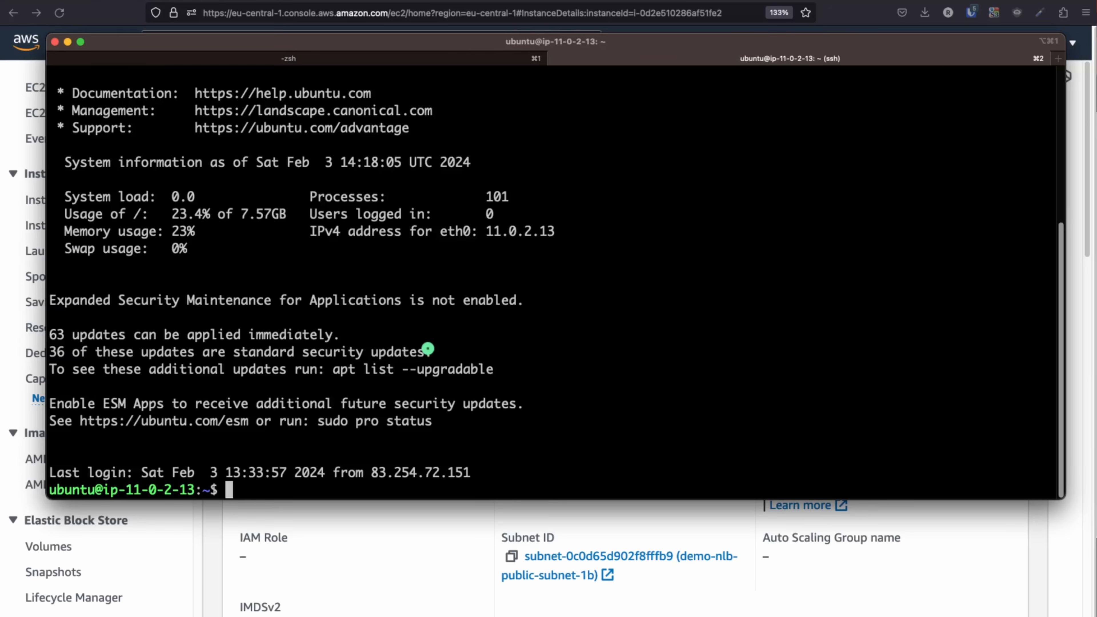
text(clear)
key(Return)
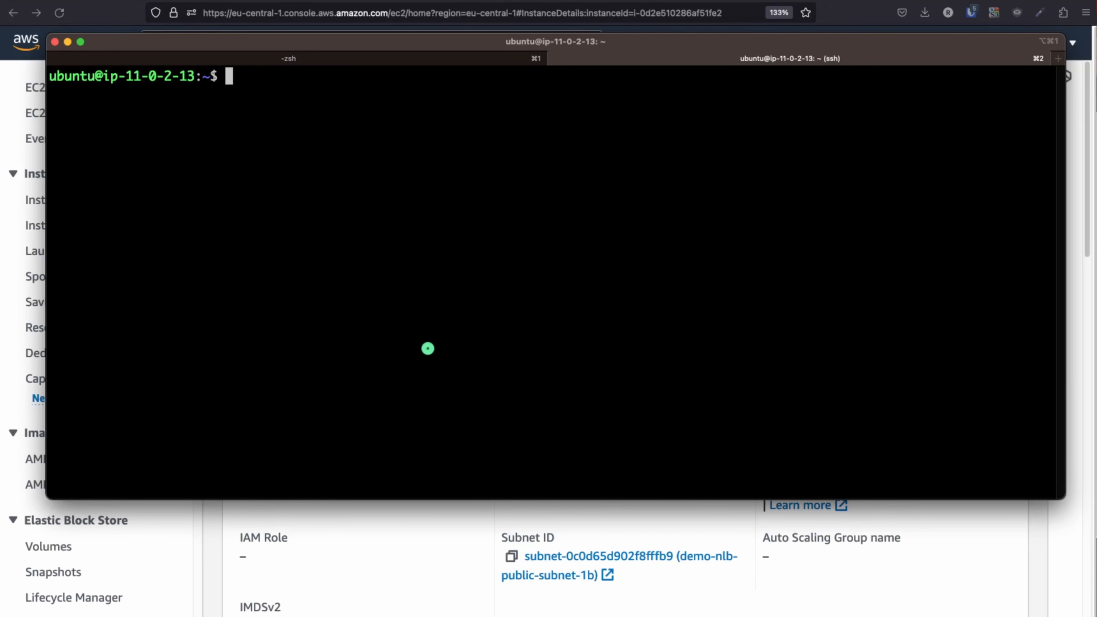
- Go to /var/www/html/ on the bar instance and list its contents
text(cd /var/)
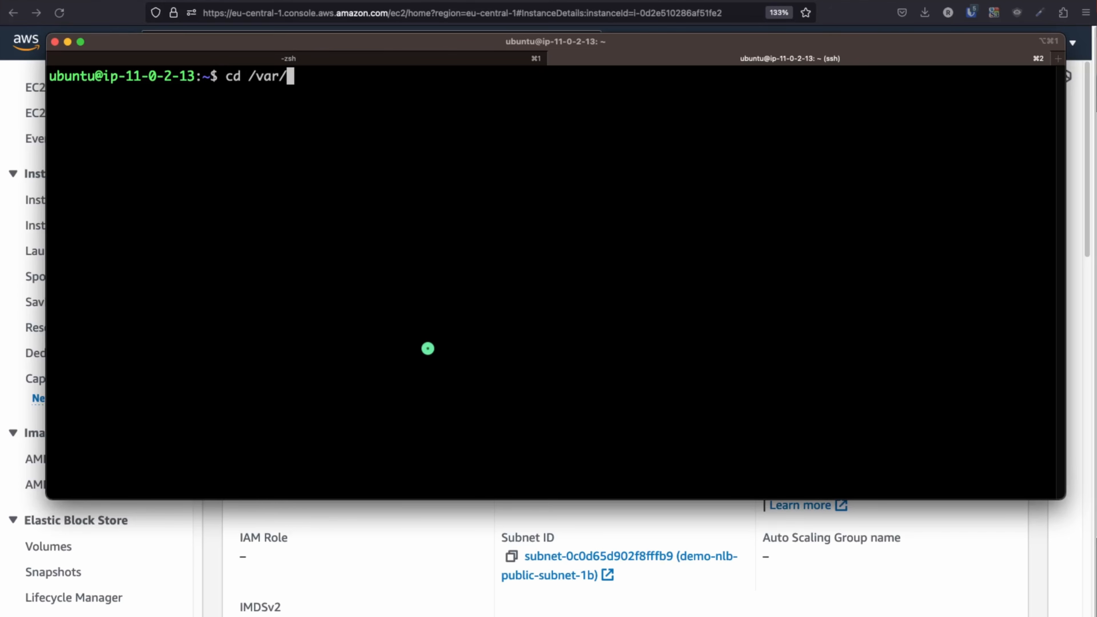
text(www/html/)
key(Return)
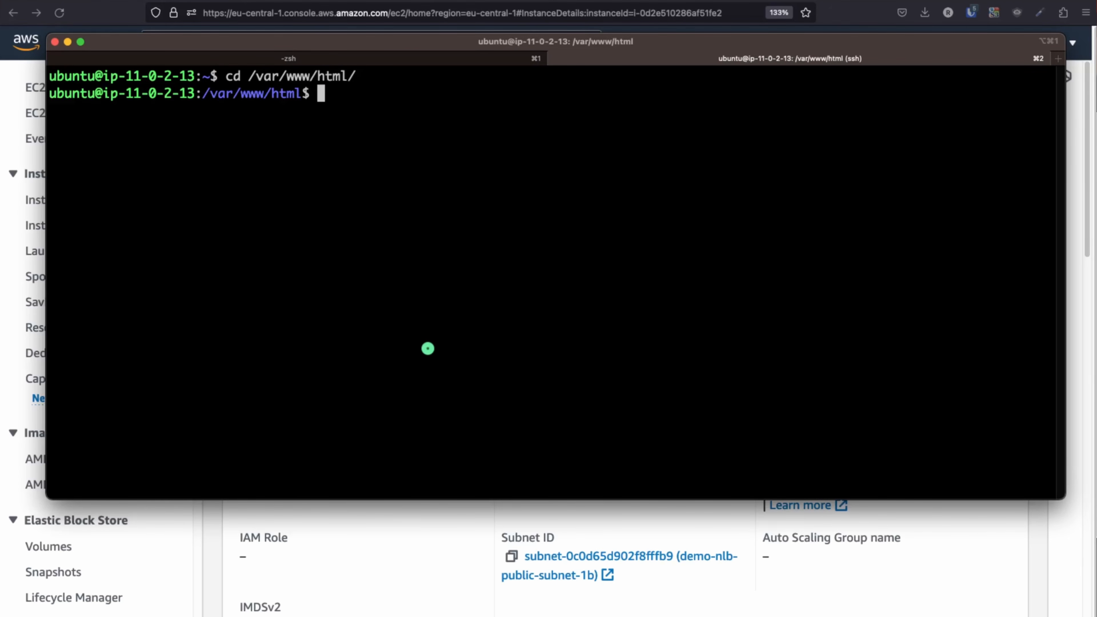
text(ls)
key(Return)
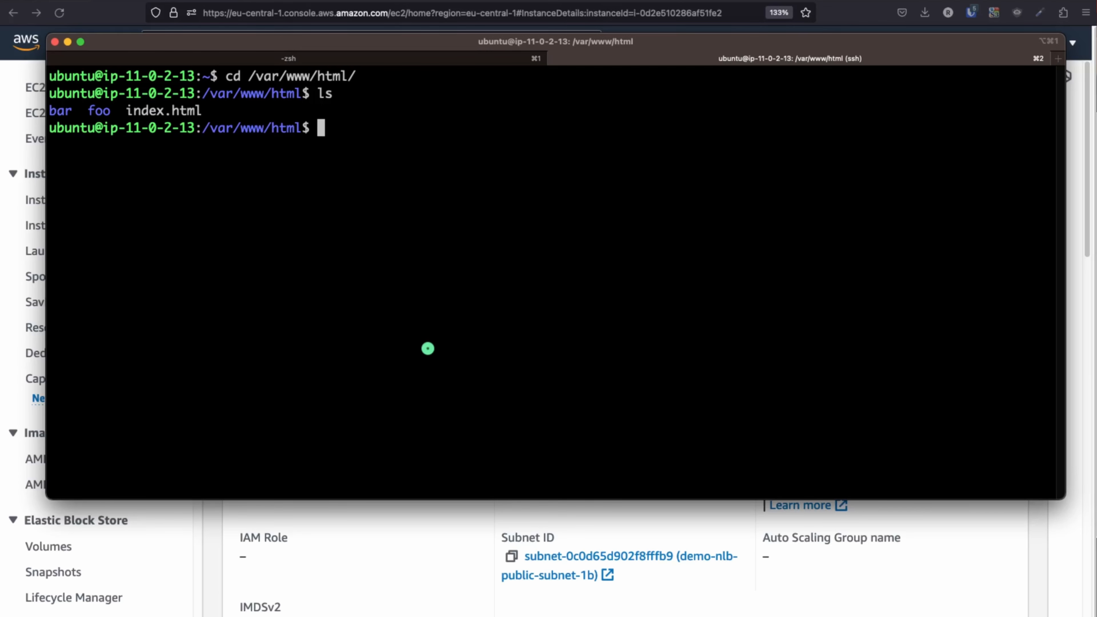
- Force-delete the foo folder recursively with sudo on the bar instance
text(sudo rm -)
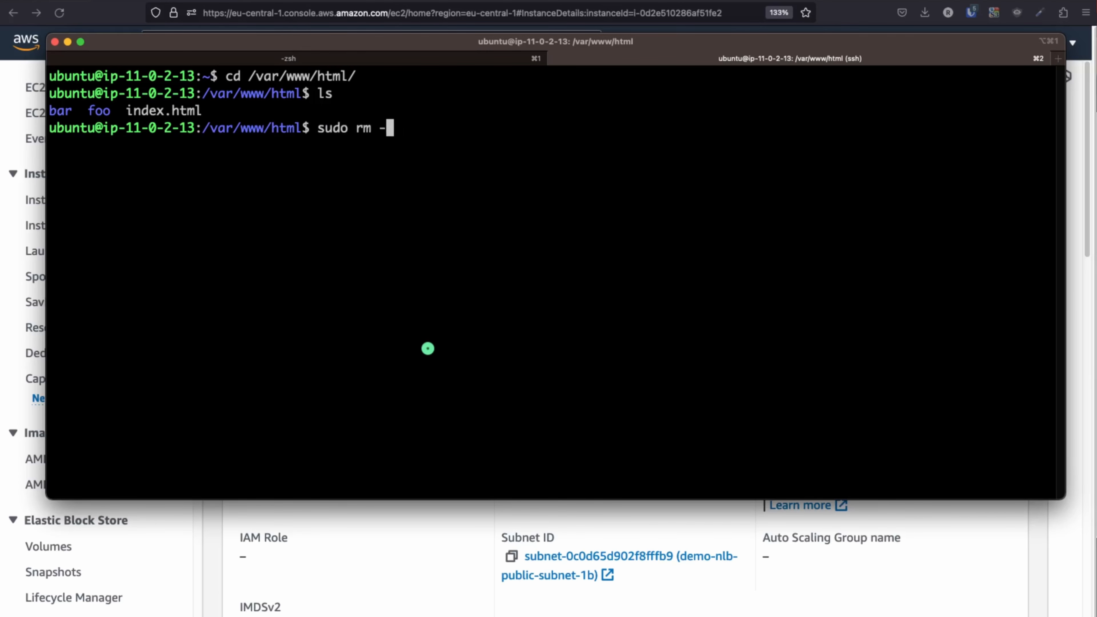
text(rf foo)
key(Return)
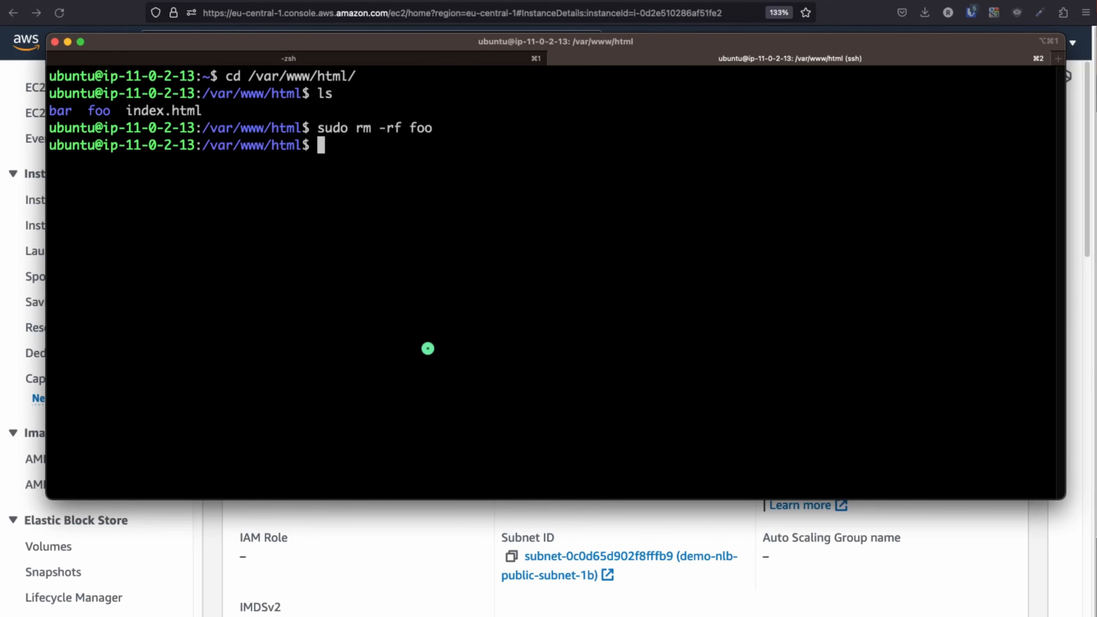
- Restart the apache2 service with sudo systemctl on the bar instance
key(Return)
key(Return)
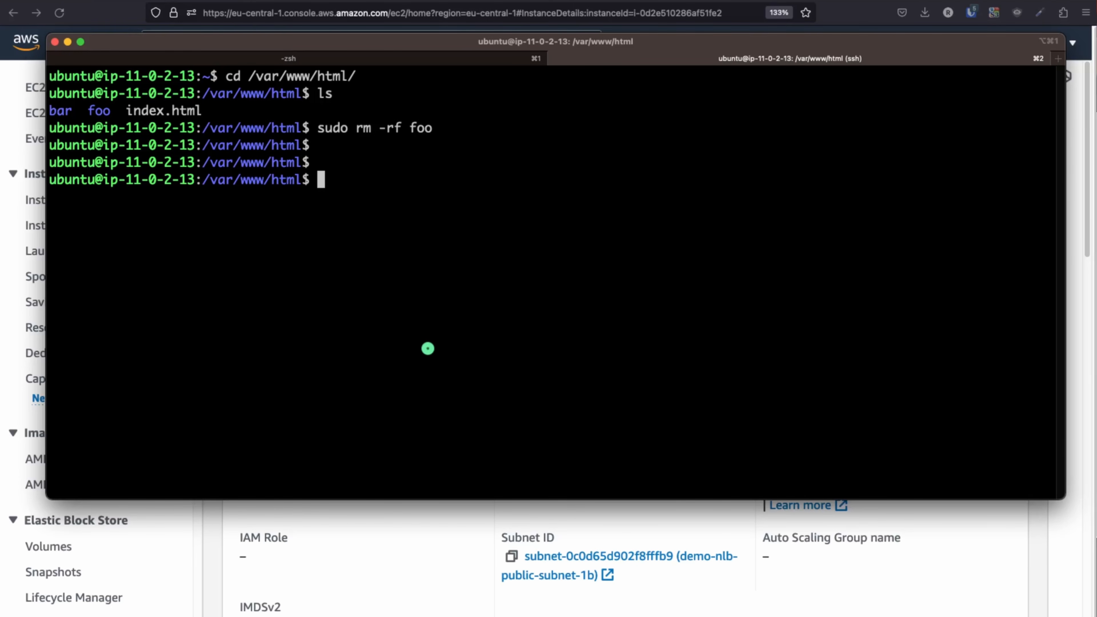
text(sudo systemctl)
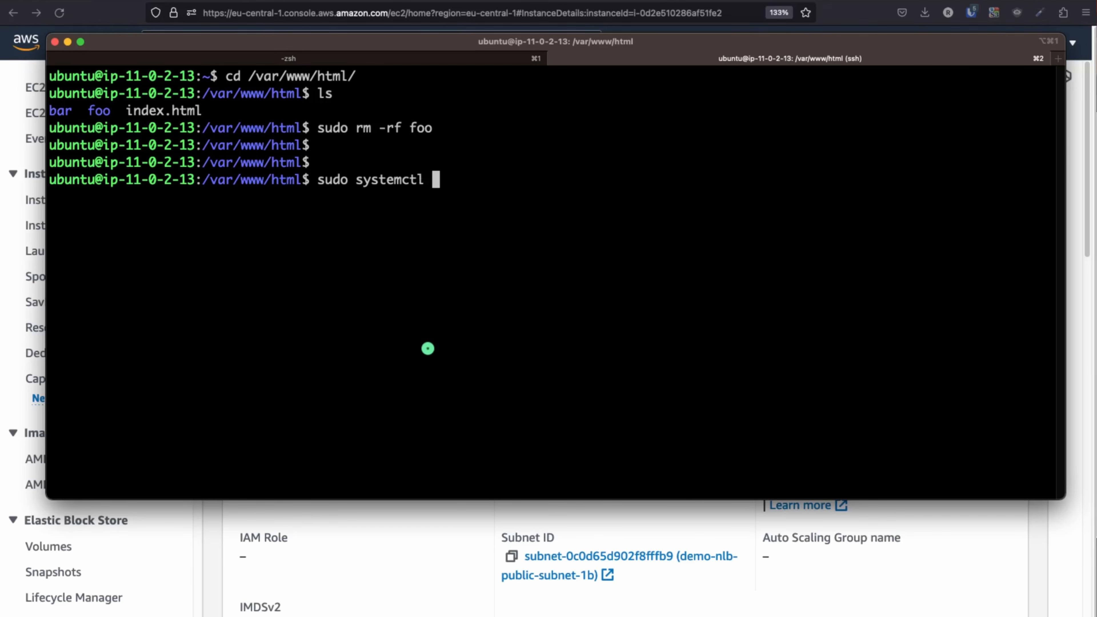
text( restart)
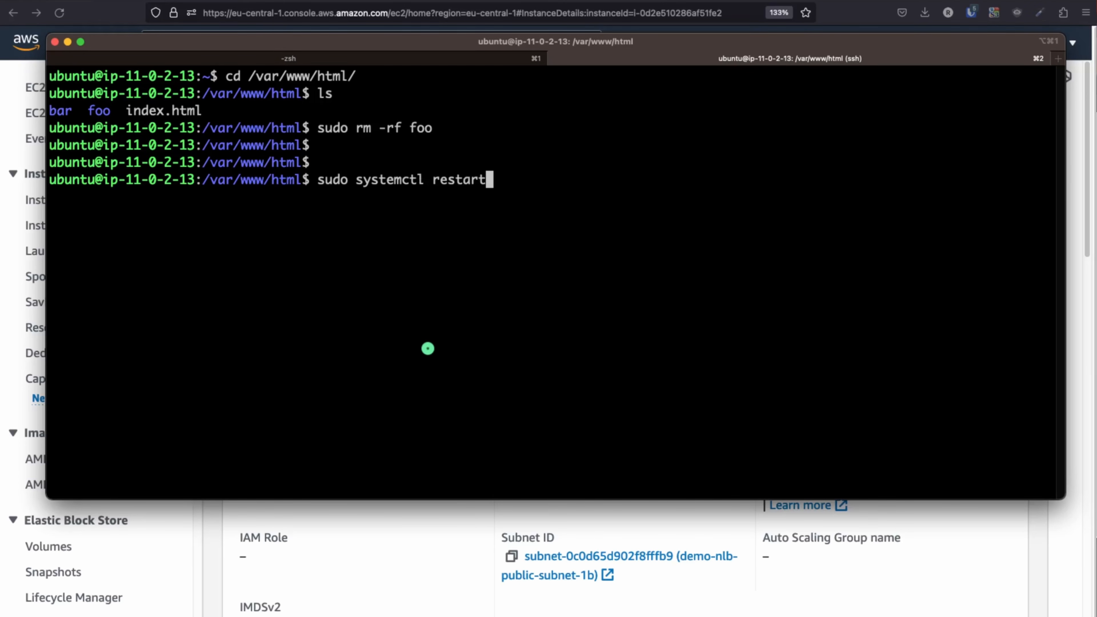
text( apache2)
key(Return)
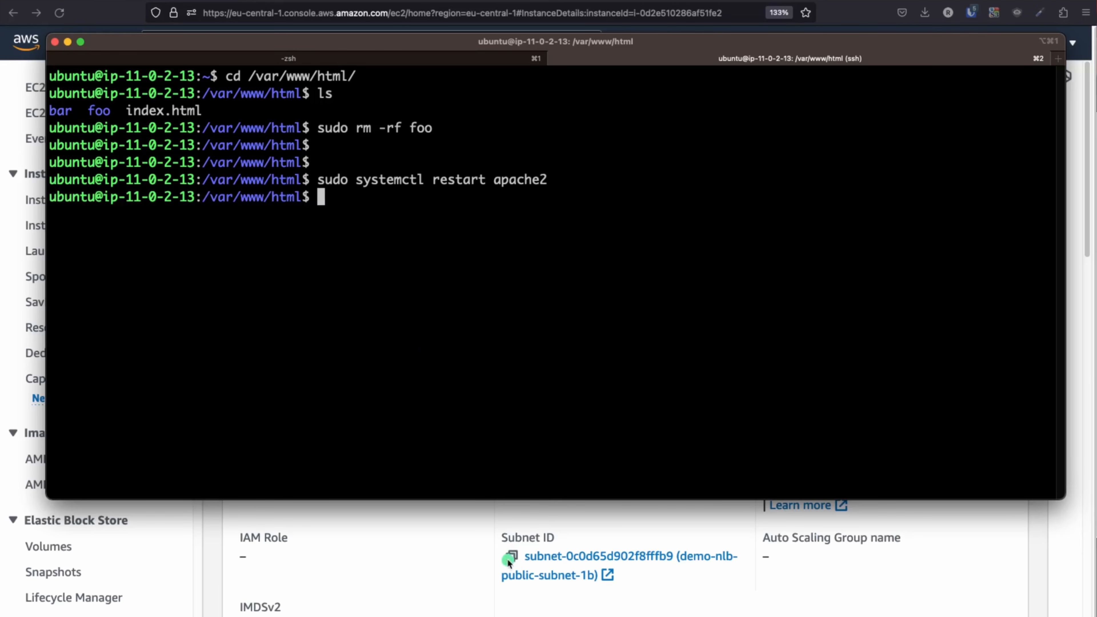
- Switch to the browser, copy the bar instance's public IPv4 address from its EC2 details, and load it in a new tab
click(446, 545)
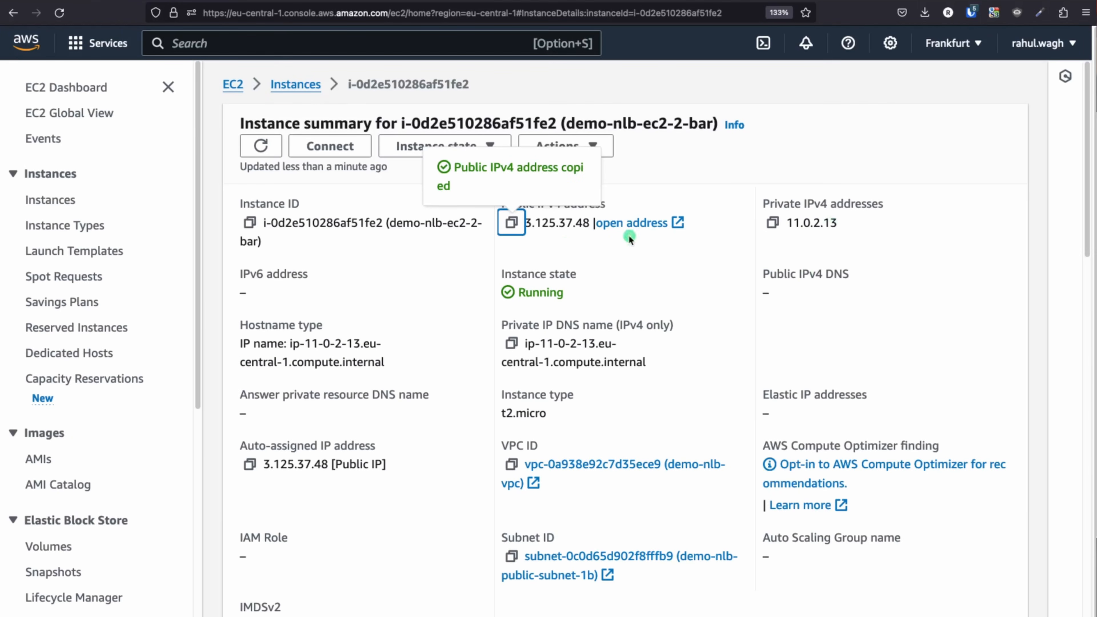
click(511, 223)
key(ctrl+t)
key(ctrl+v)
key(Return)
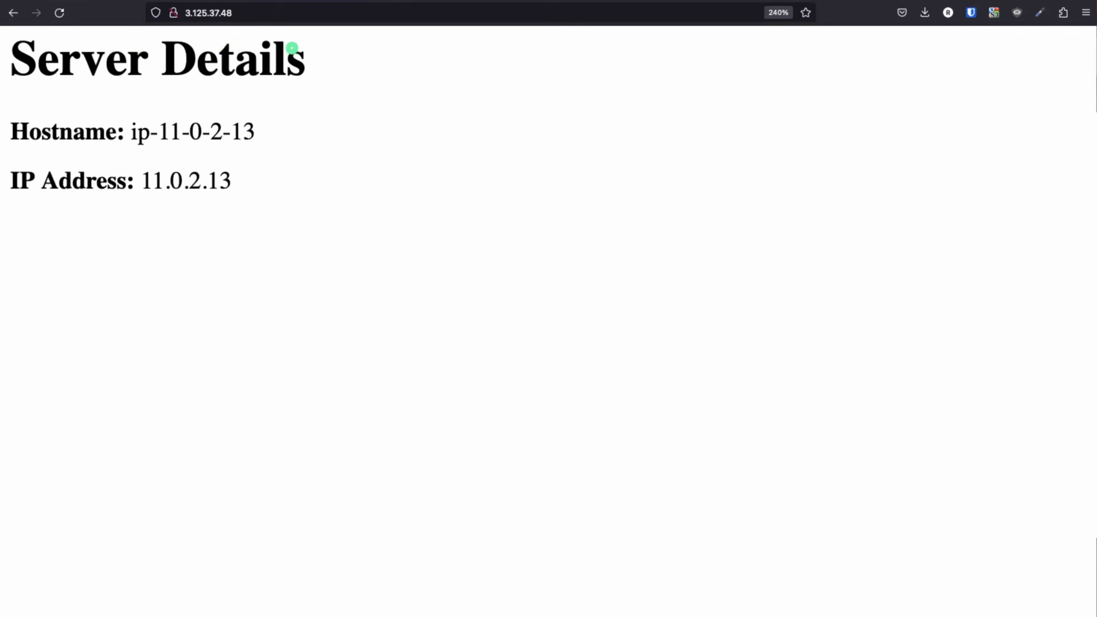
- Test the bar instance's web paths by loading 3.125.37.48/bar/ followed by 3.125.37.48/foo/
click(262, 15)
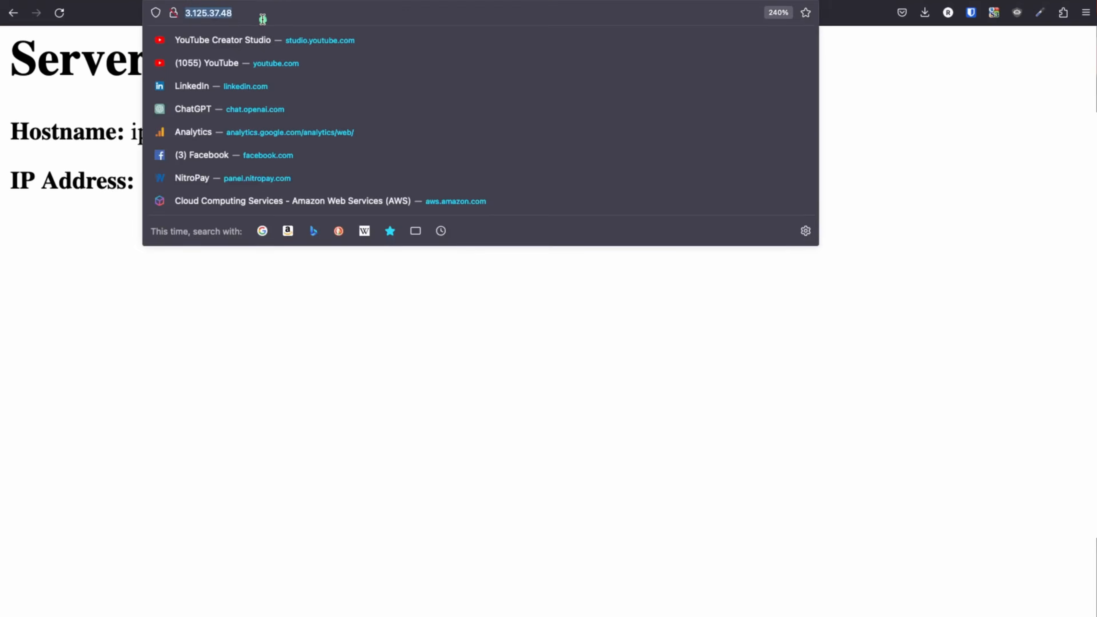
click(264, 17)
text(/bar/)
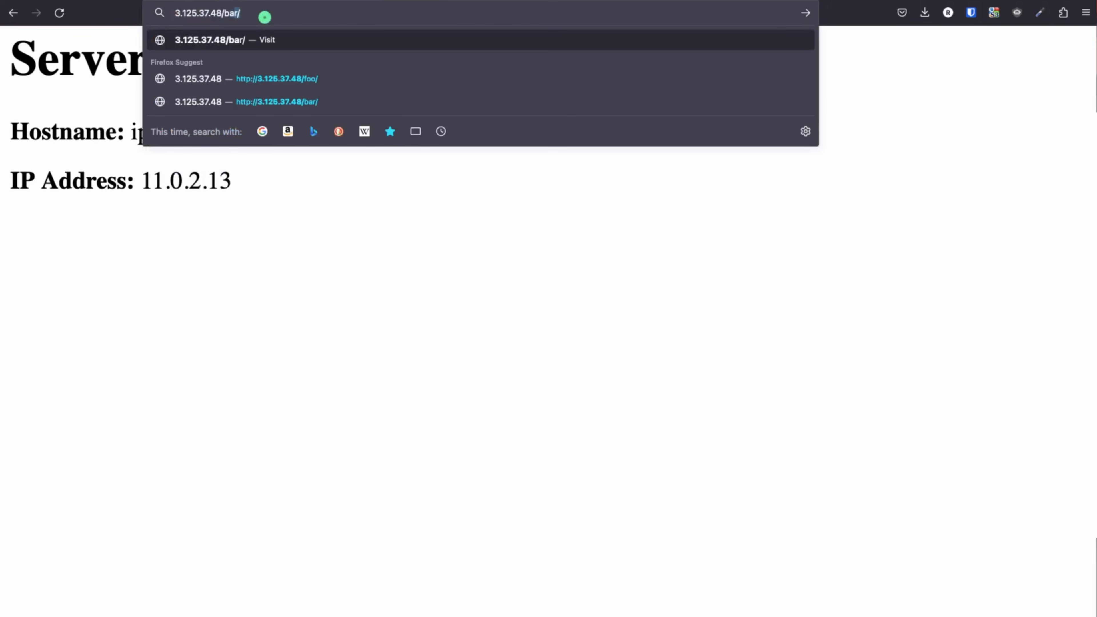
key(Return)
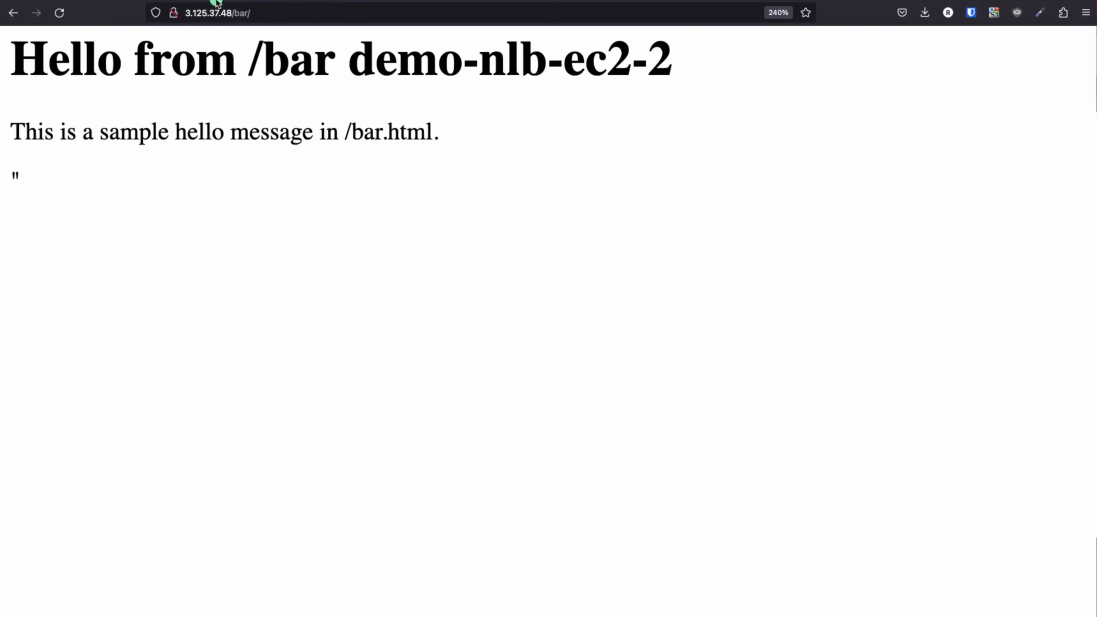
drag(251, 13, 235, 26)
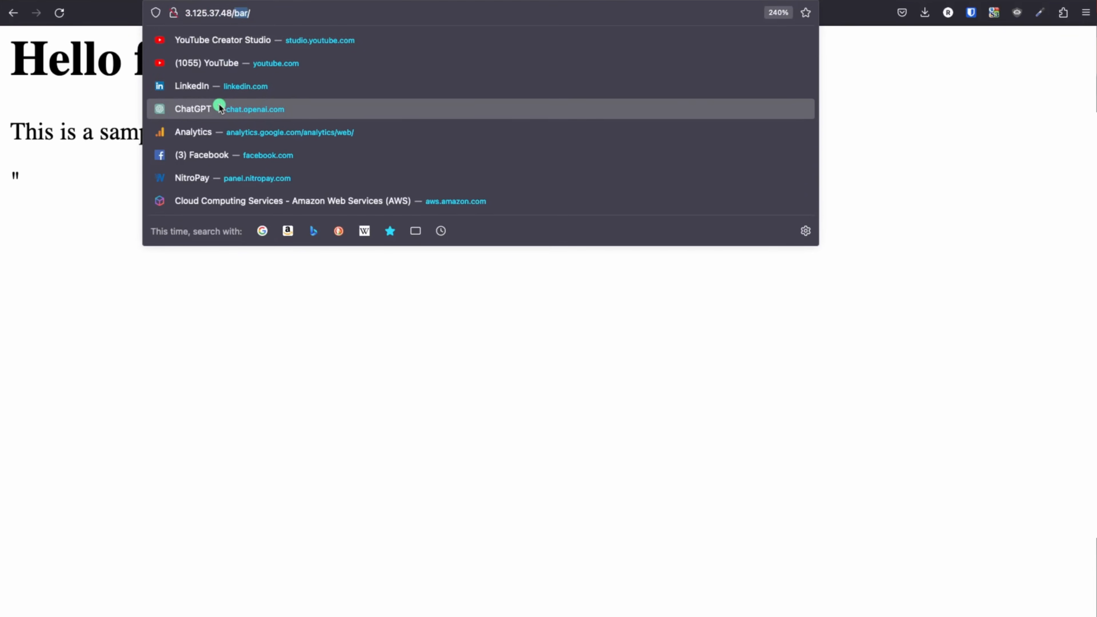
text(foo/)
key(Return)
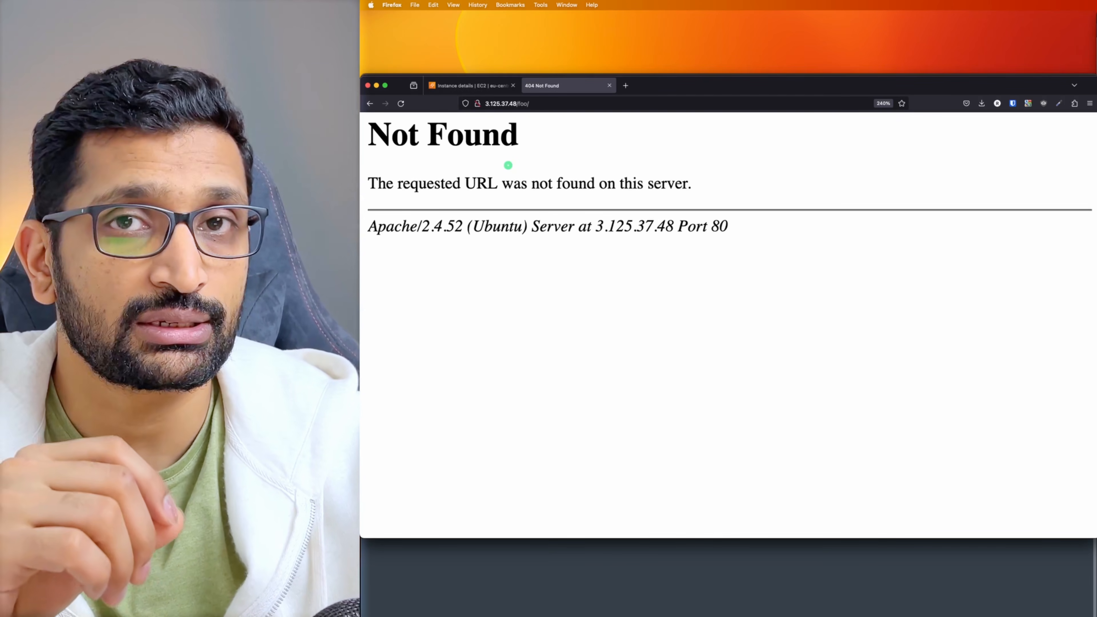
- Return to the EC2 console tab and open the list of load balancing target groups
key(super+Tab)
click(473, 85)
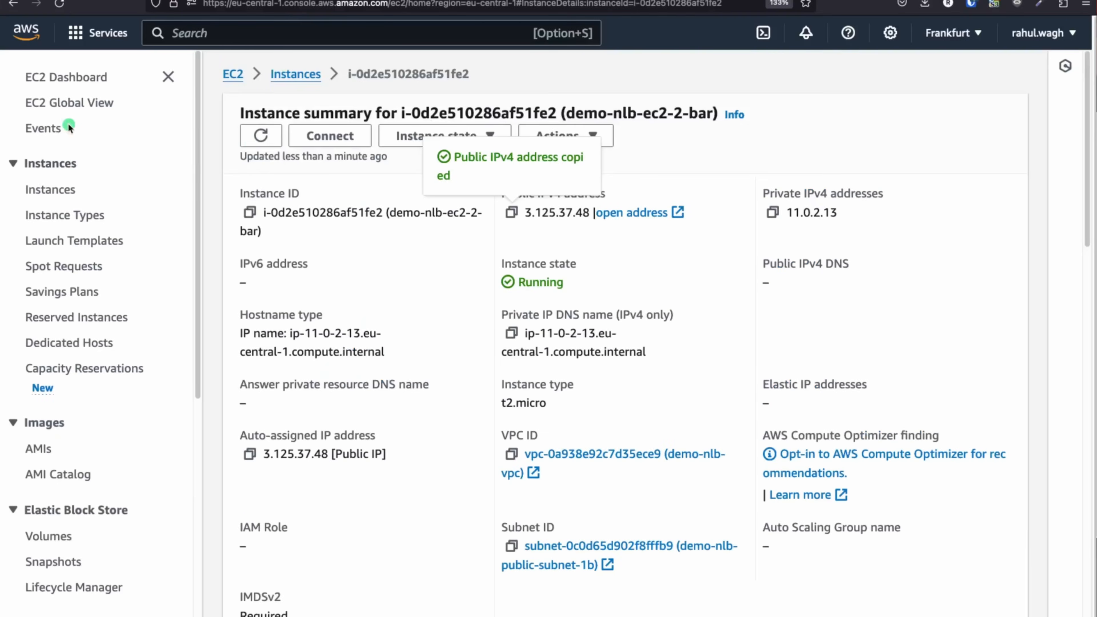
scroll(407, 287, down, 9)
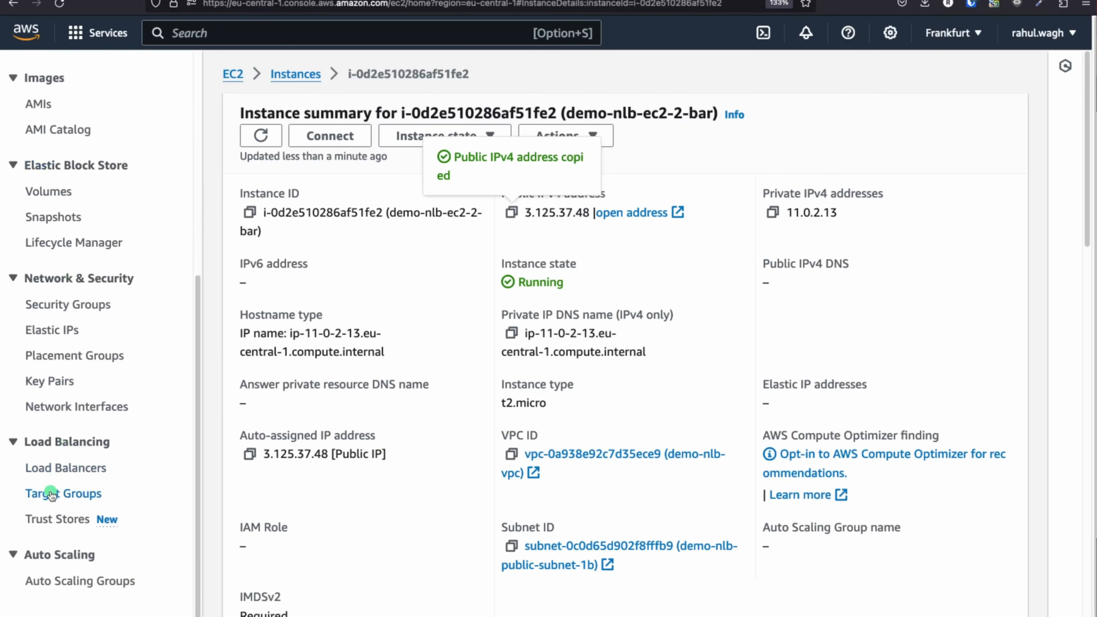
click(51, 494)
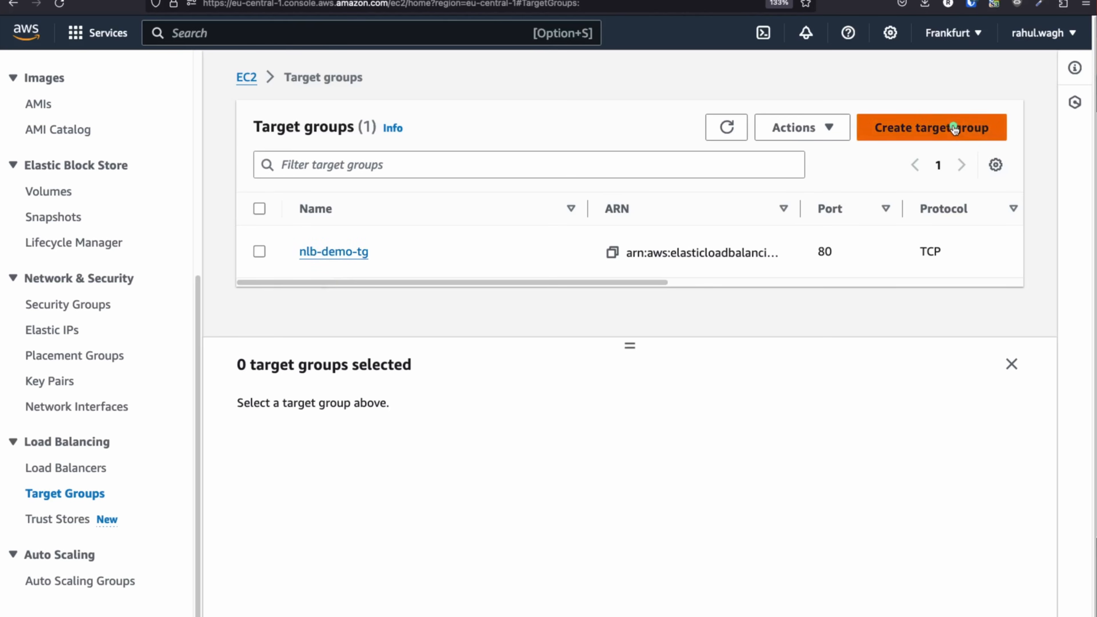
- Start a new target group with the Instances target type and name it foo-tg-alb
click(972, 127)
scroll(450, 266, down, 2)
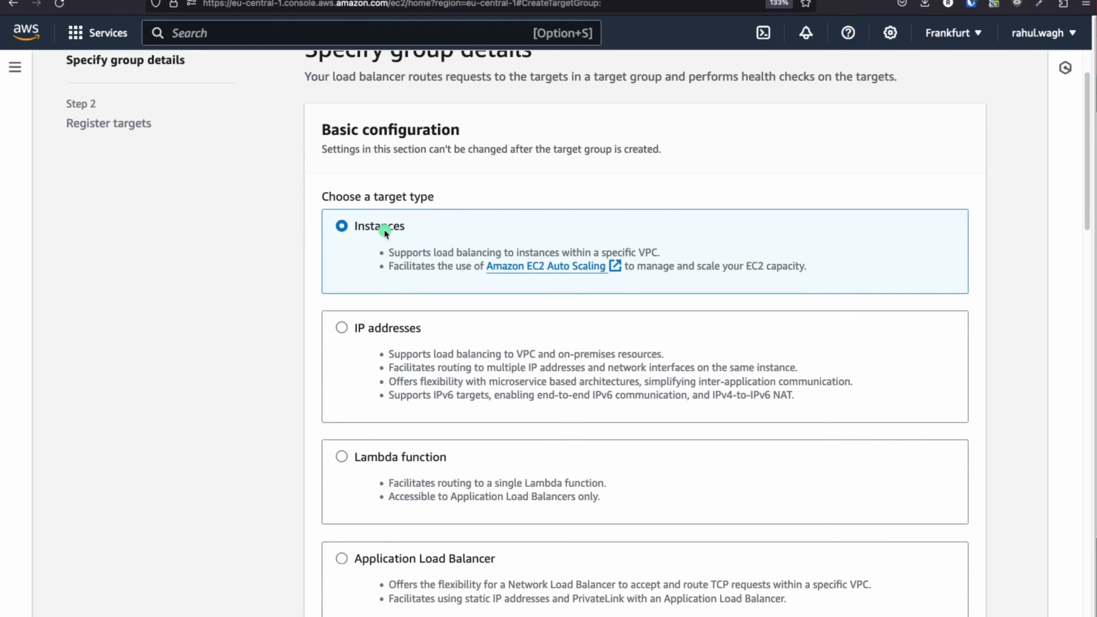
scroll(446, 253, down, 10)
click(368, 227)
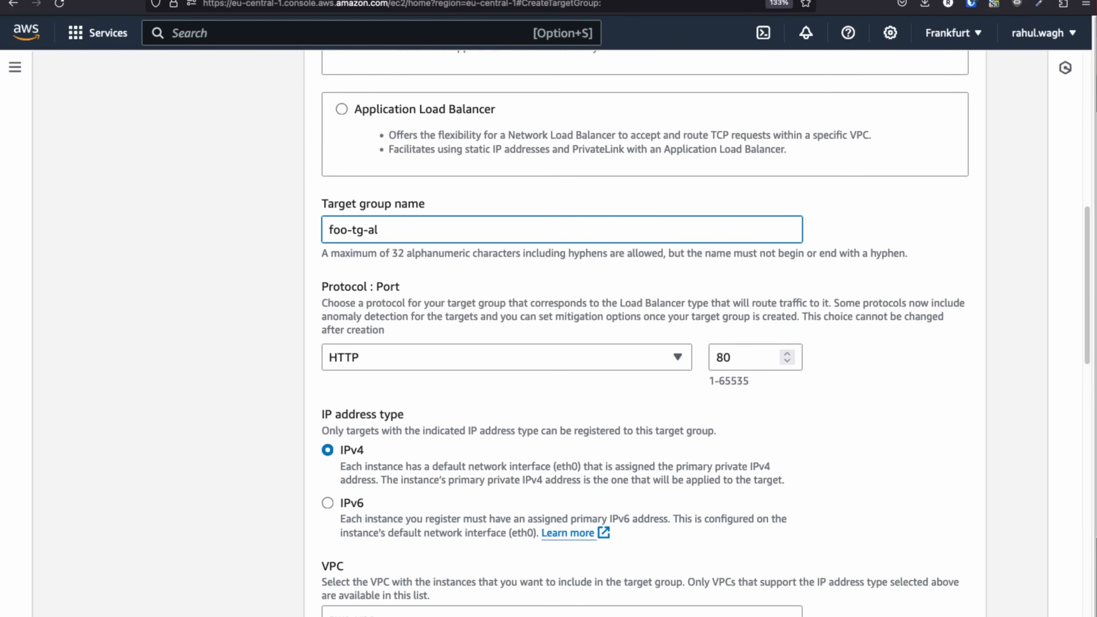
- Set foo-tg-alb's VPC to demo-nlb-vpc and continue to target registration with the default HTTP health check
scroll(586, 260, down, 2)
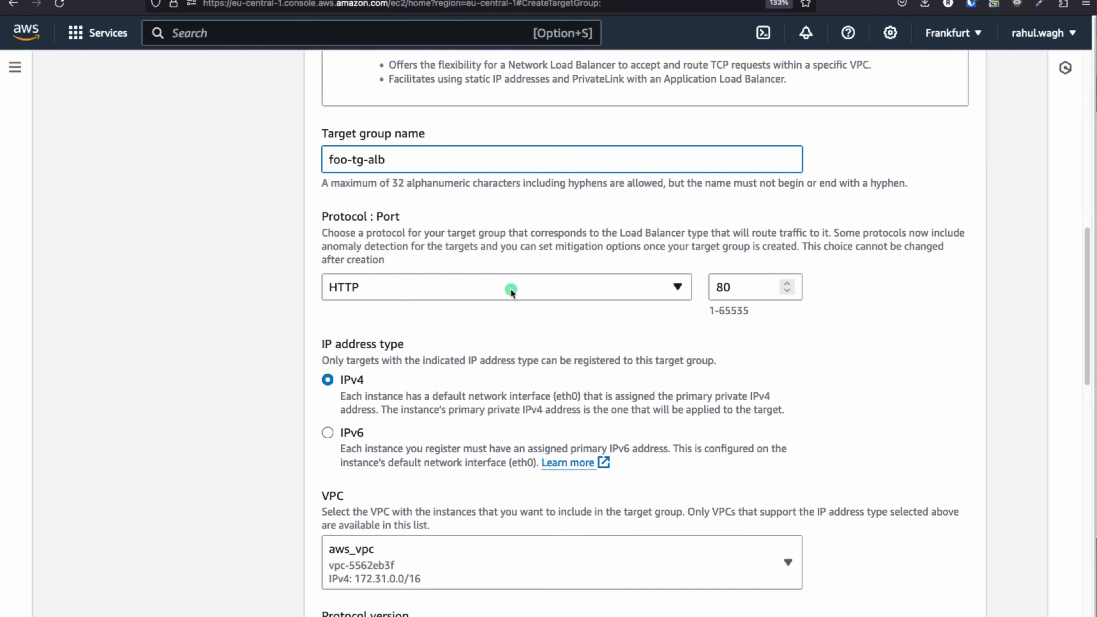
scroll(481, 291, down, 7)
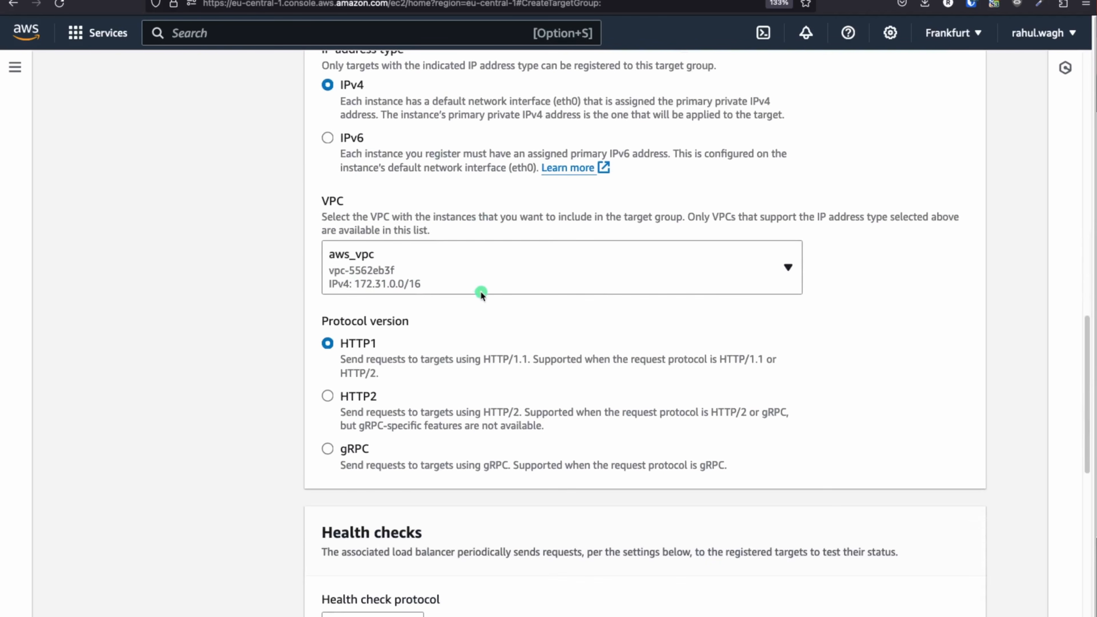
click(426, 270)
click(398, 415)
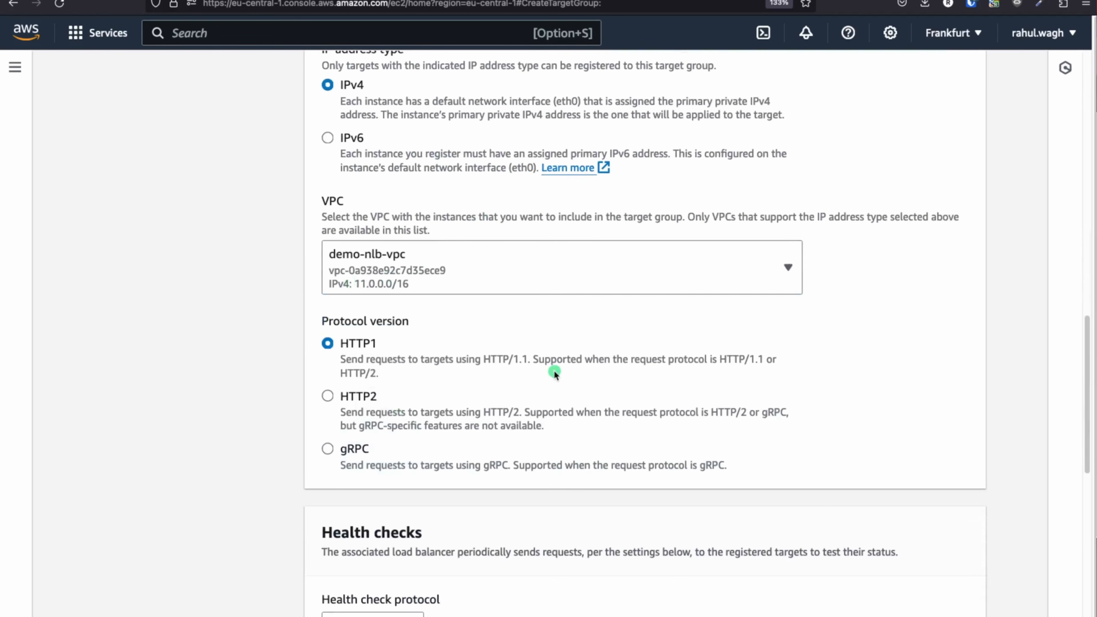
scroll(554, 371, down, 5)
scroll(434, 360, down, 6)
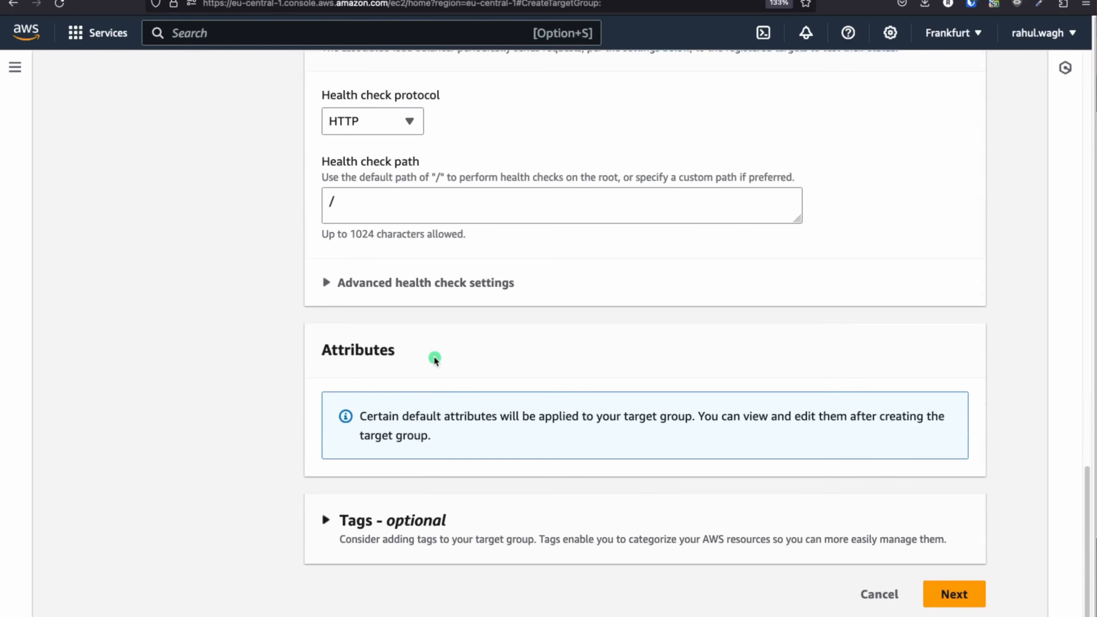
click(939, 594)
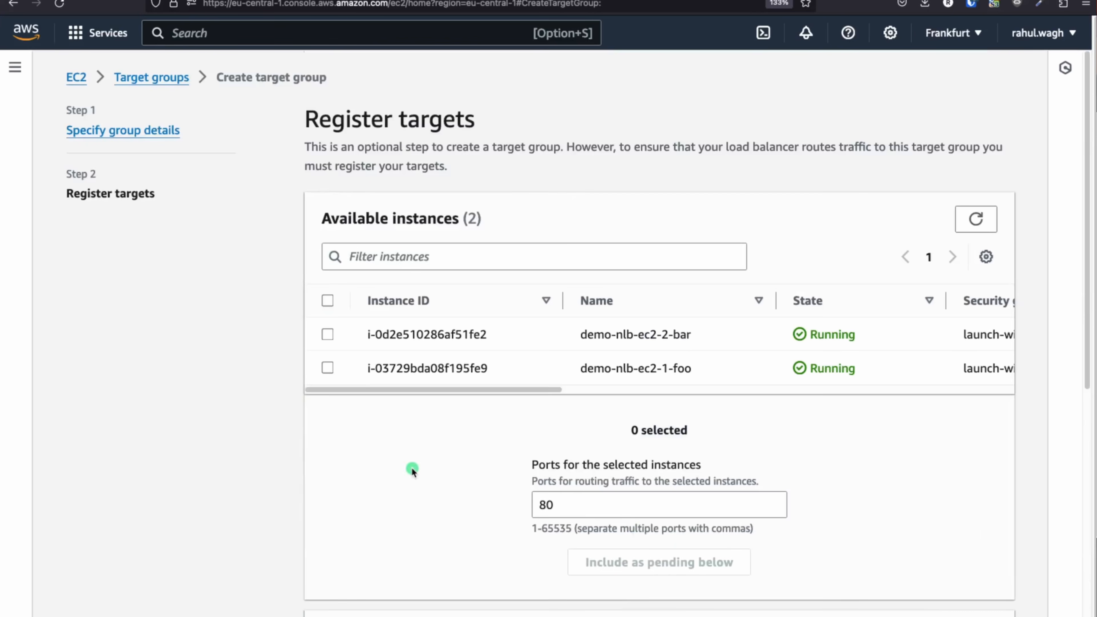
- Include demo-nlb-ec2-1-foo on port 80 as a pending target and create the foo-tg-alb target group
click(327, 369)
drag(725, 373, 594, 369)
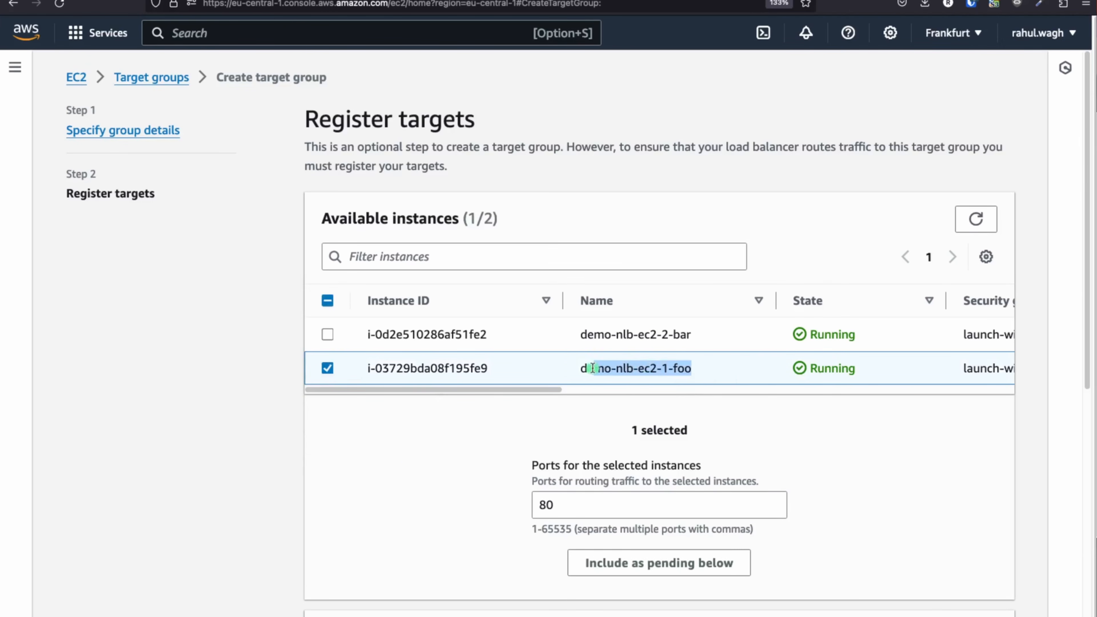
scroll(428, 450, down, 5)
click(634, 330)
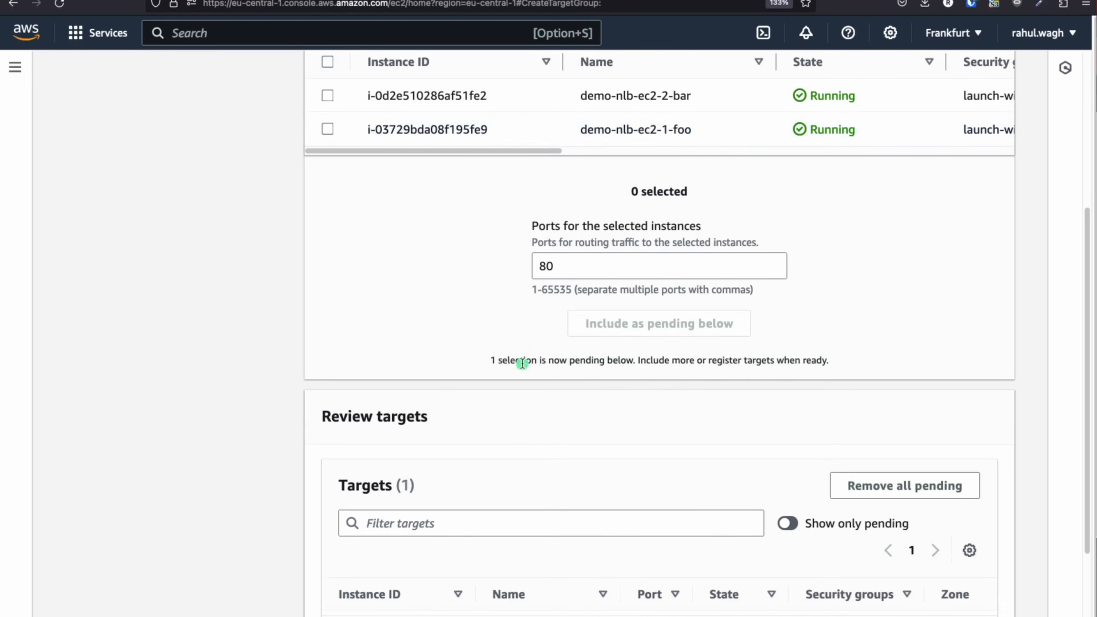
scroll(432, 377, down, 2)
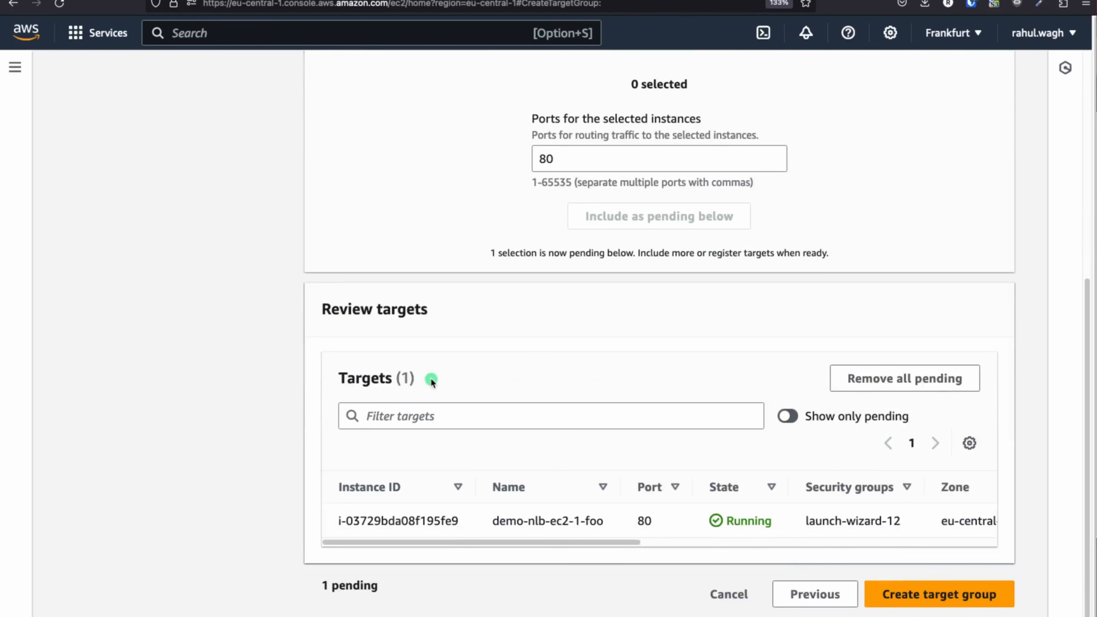
click(925, 601)
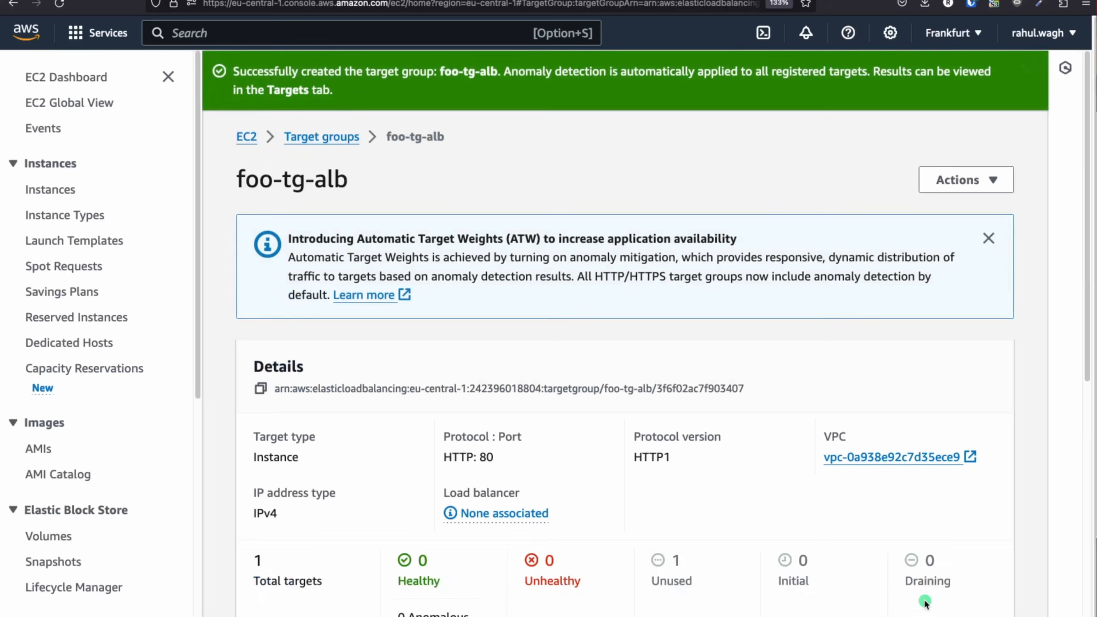
- Review the new foo-tg-alb details, return to the target groups list and copy the name foo-tg-alb
scroll(499, 431, down, 5)
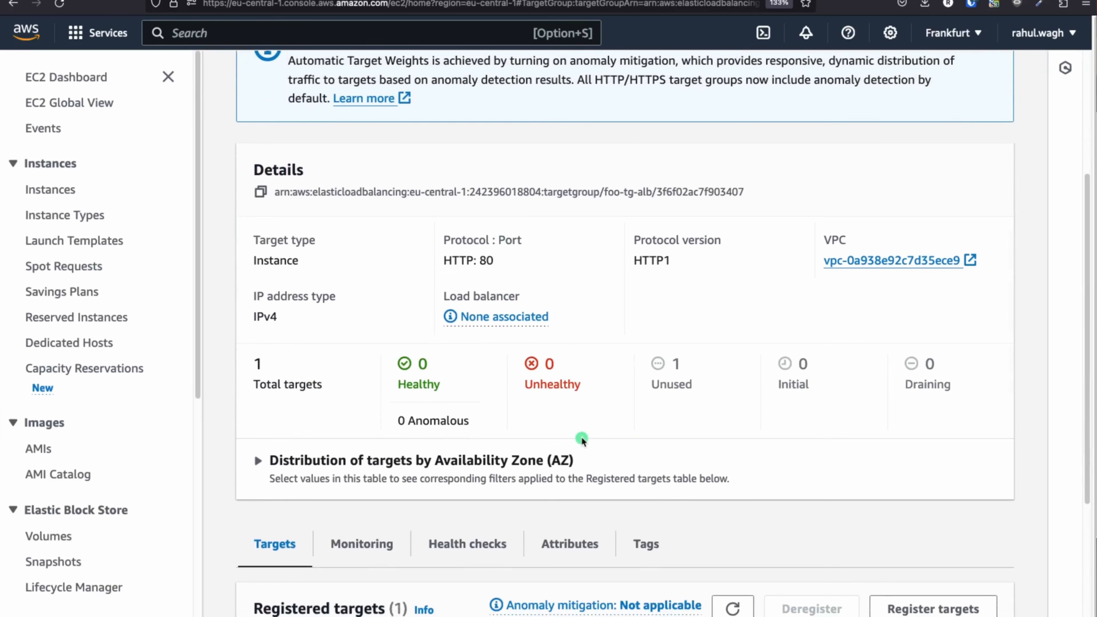
scroll(581, 436, up, 5)
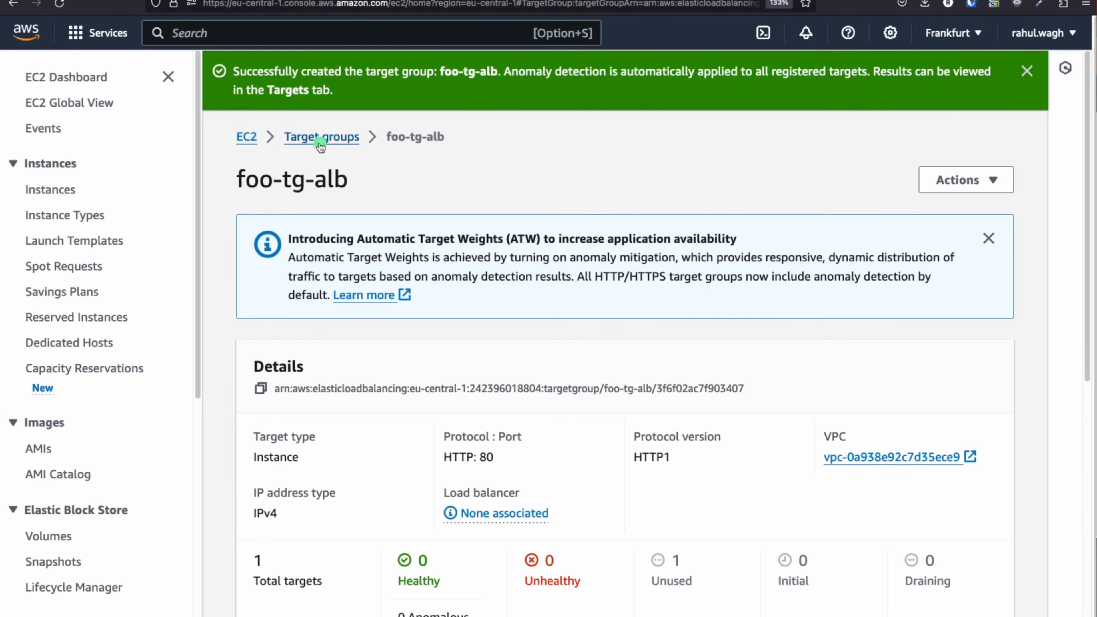
click(319, 140)
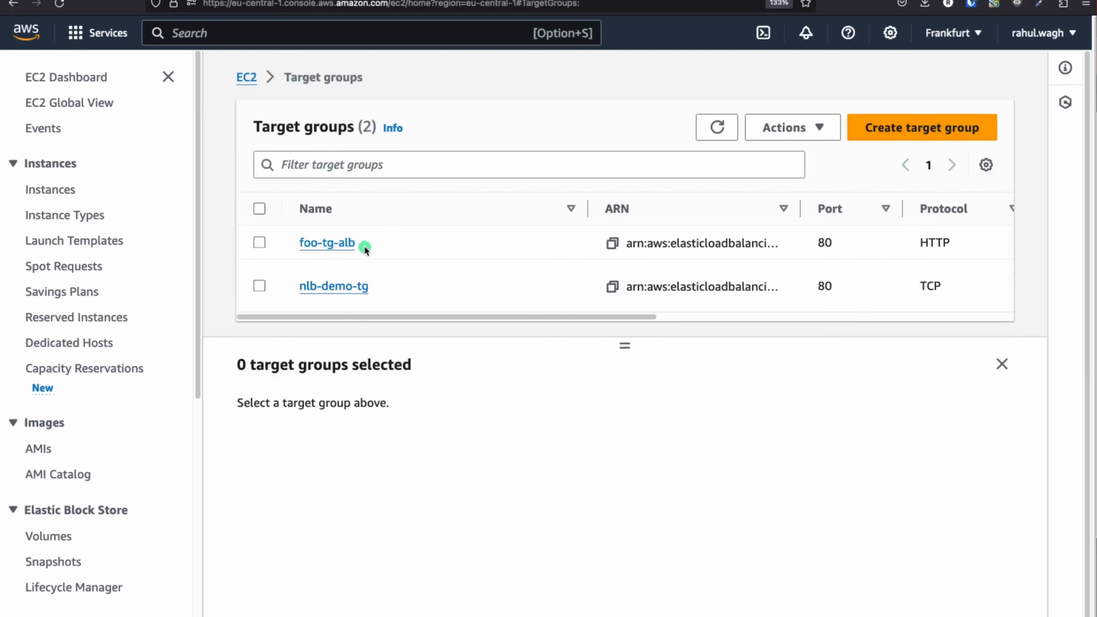
drag(363, 246, 298, 245)
key(super+c)
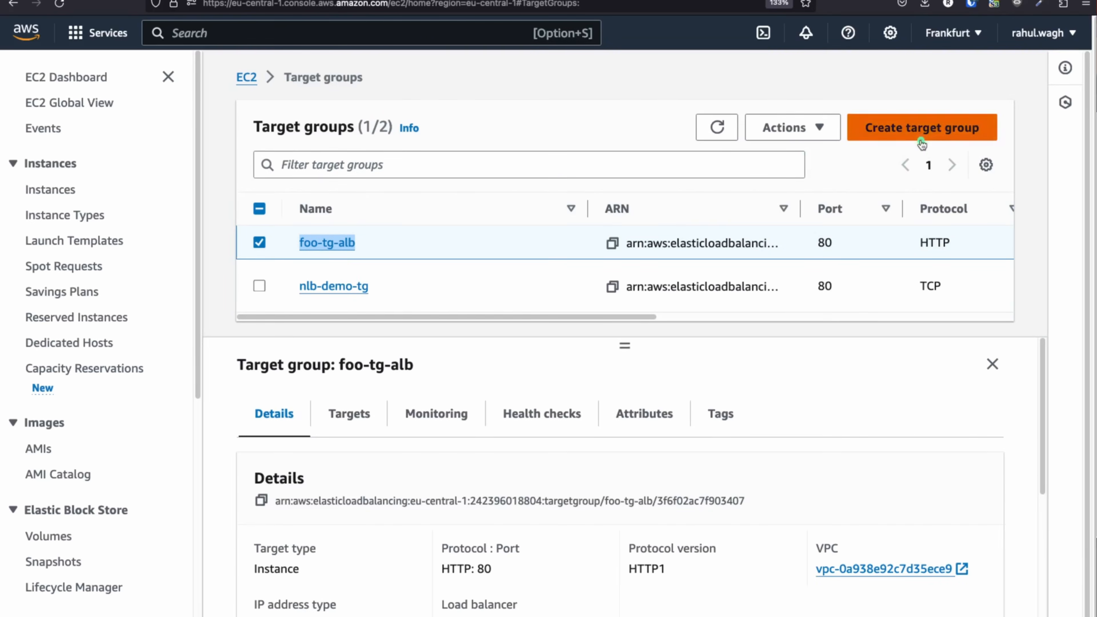
- Start a second instance-type target group and name it bar-tg-alb by adapting the copied name
click(922, 132)
scroll(464, 320, down, 5)
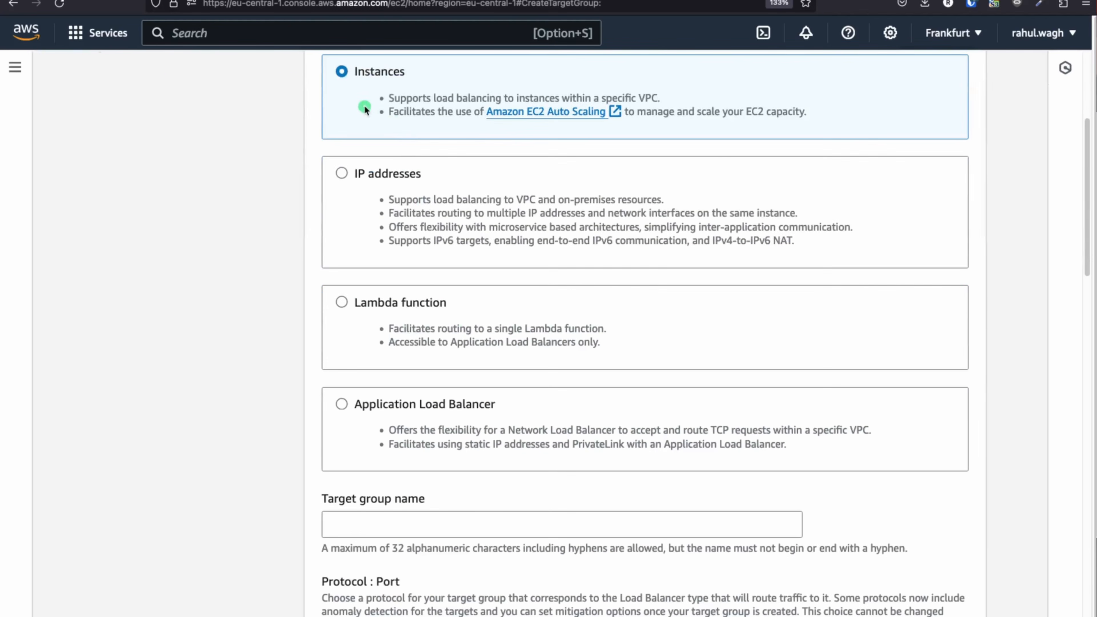
scroll(364, 108, up, 4)
scroll(434, 302, down, 10)
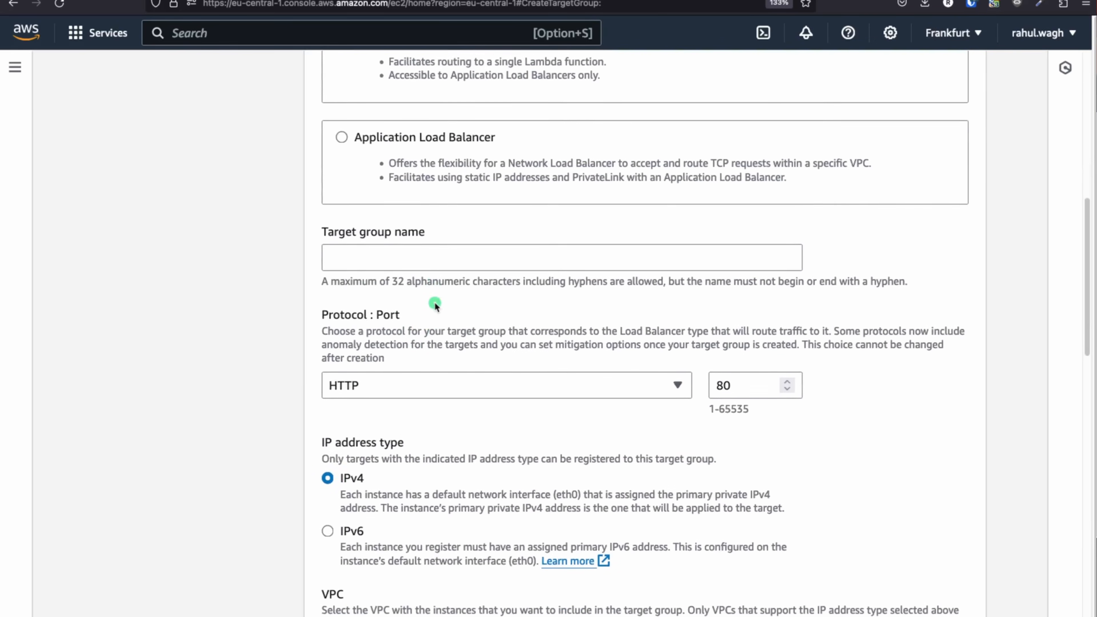
click(368, 252)
key(super+v)
double_click(342, 248)
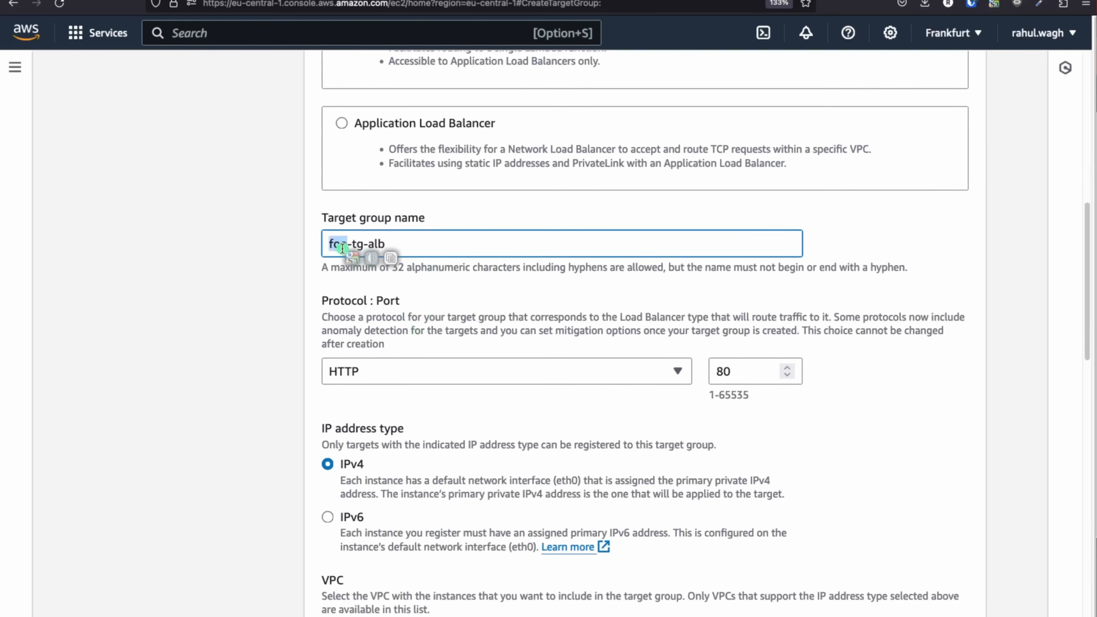
text(bar)
click(411, 351)
- Set bar-tg-alb's VPC to demo-nlb-vpc and continue to target registration with the default HTTP health check
scroll(411, 351, down, 3)
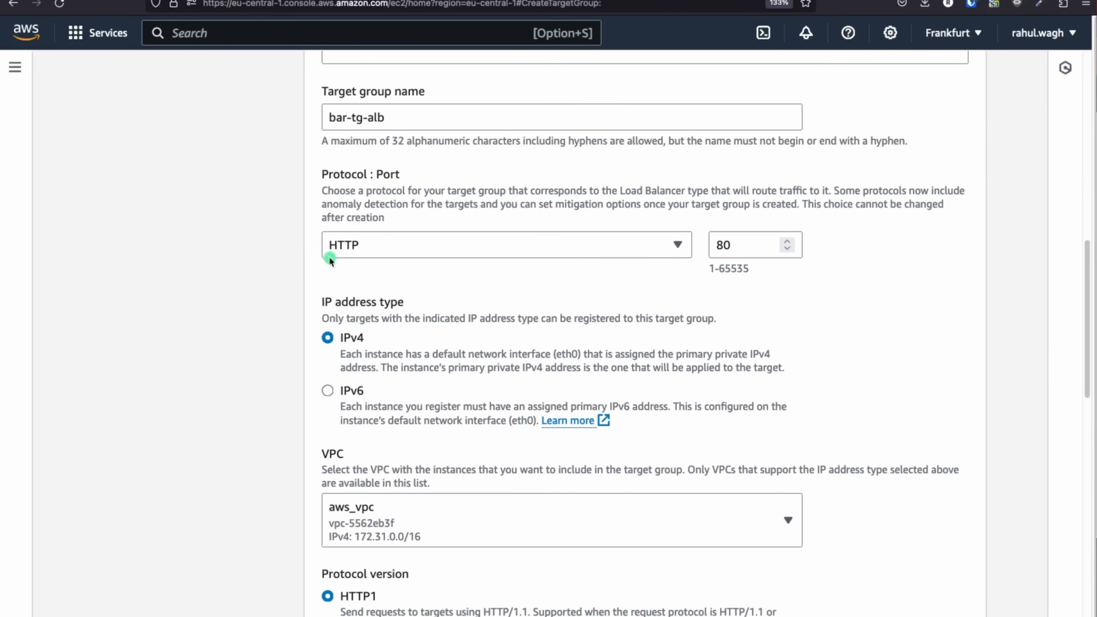
scroll(384, 306, down, 3)
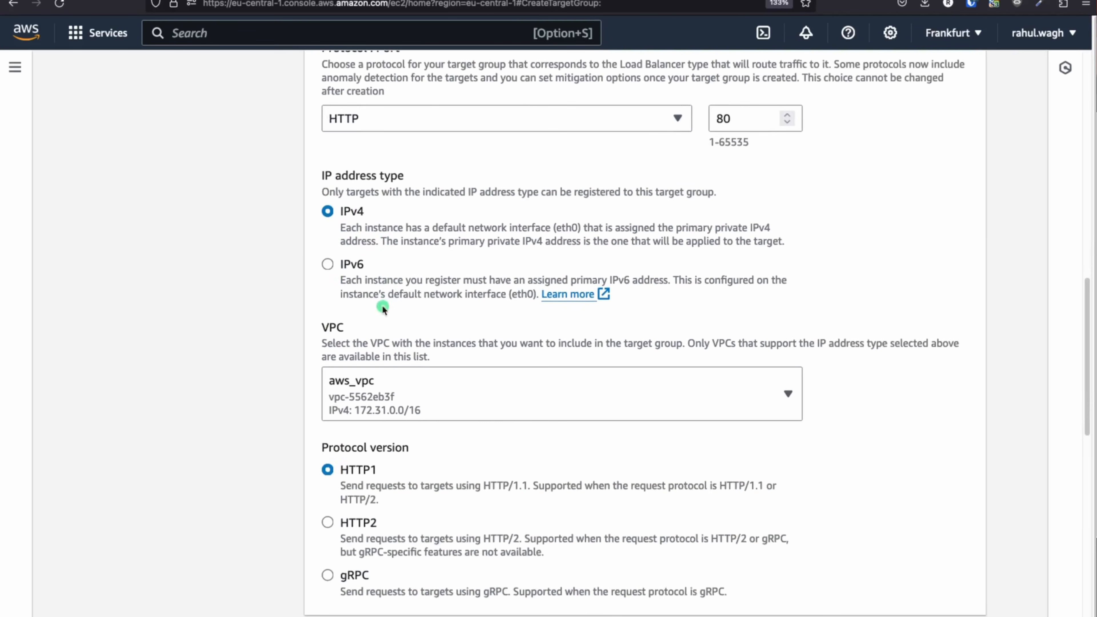
scroll(386, 350, down, 3)
click(385, 281)
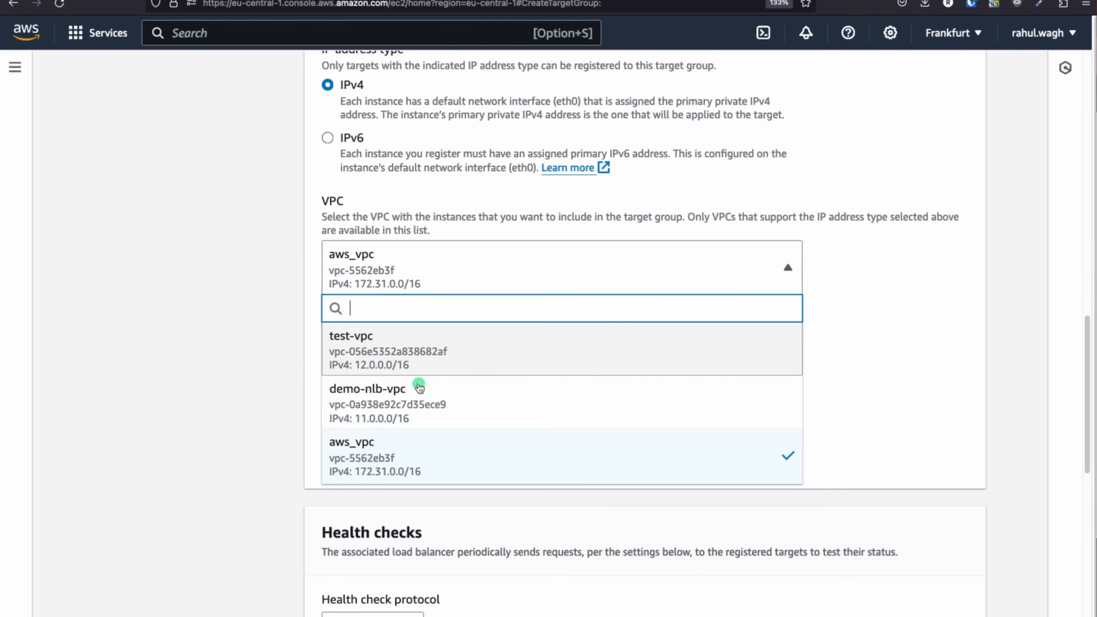
click(406, 403)
scroll(274, 378, down, 12)
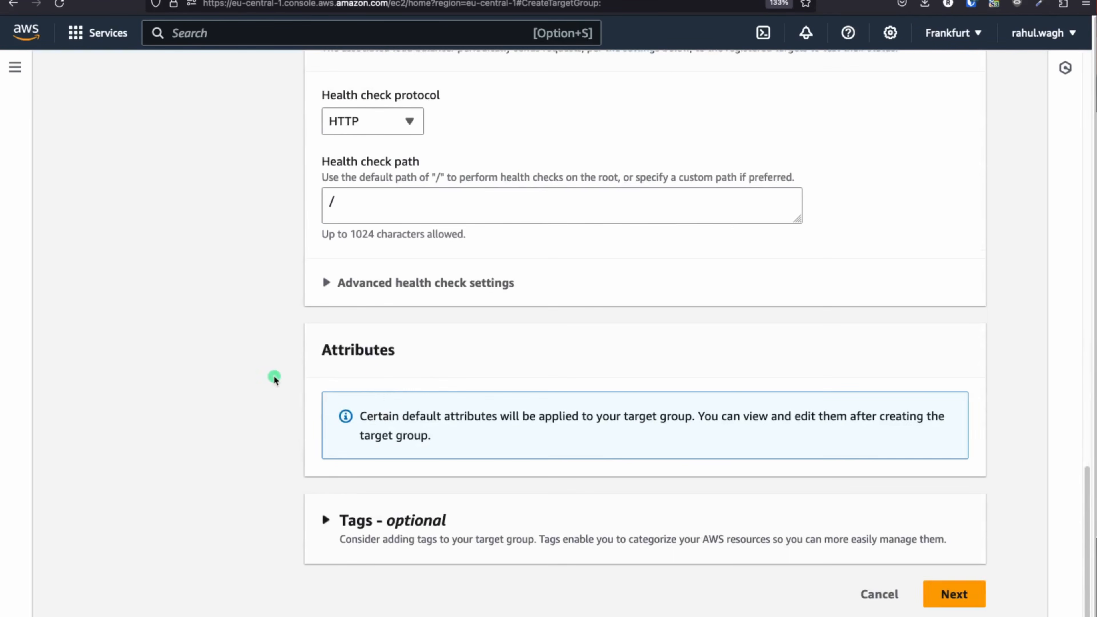
click(954, 594)
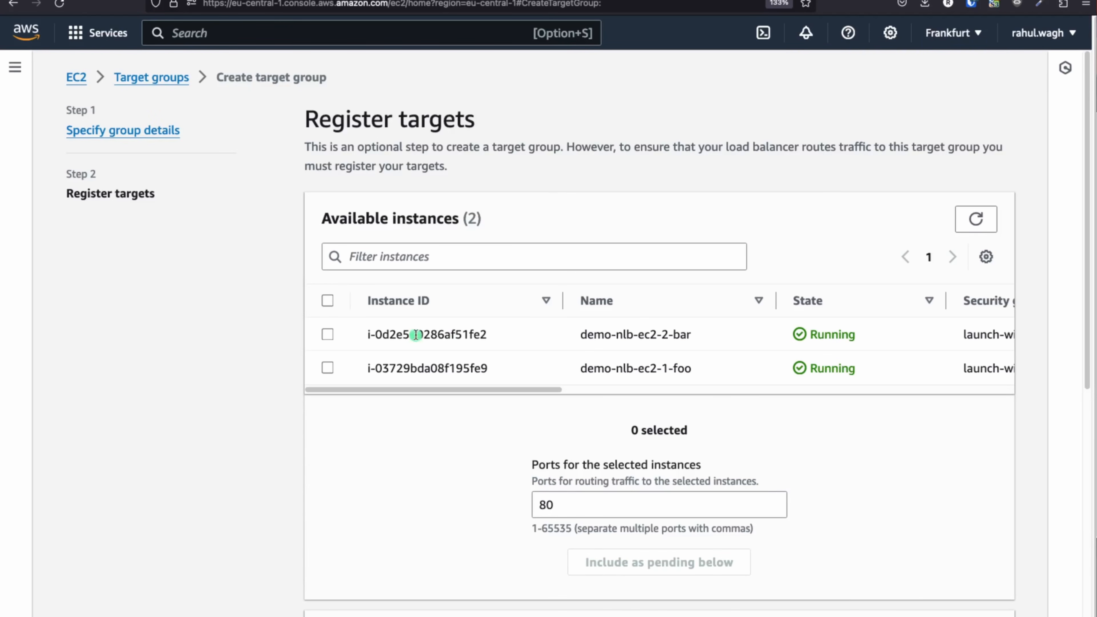
- Go back to the group details to recheck bar-tg-alb's name, protocol and VPC, and return to target registration
scroll(639, 389, down, 9)
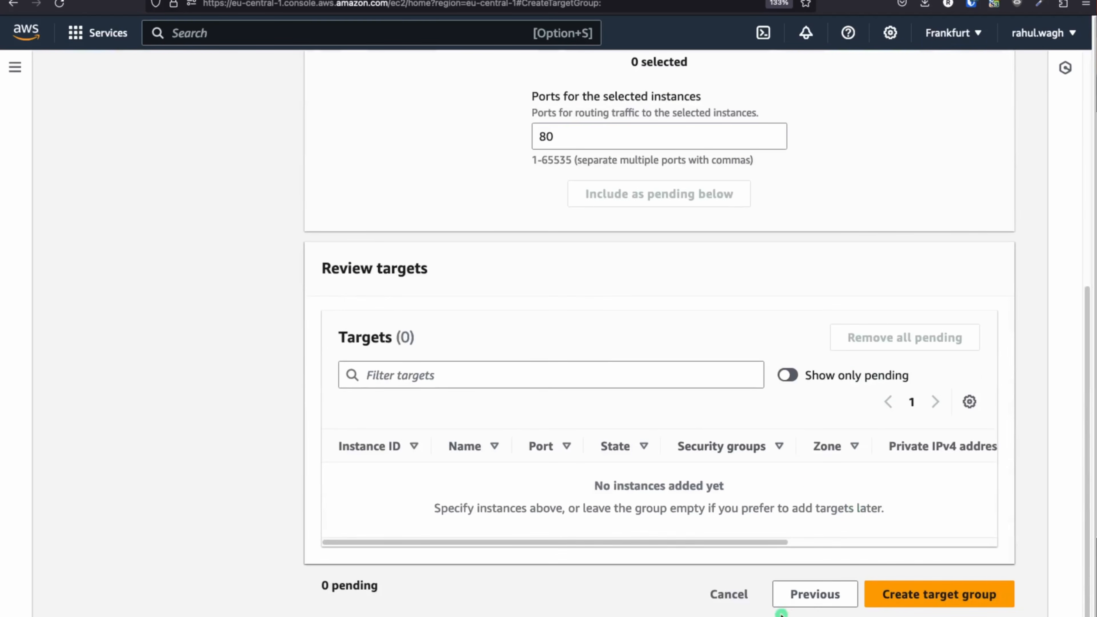
click(802, 601)
scroll(554, 417, down, 7)
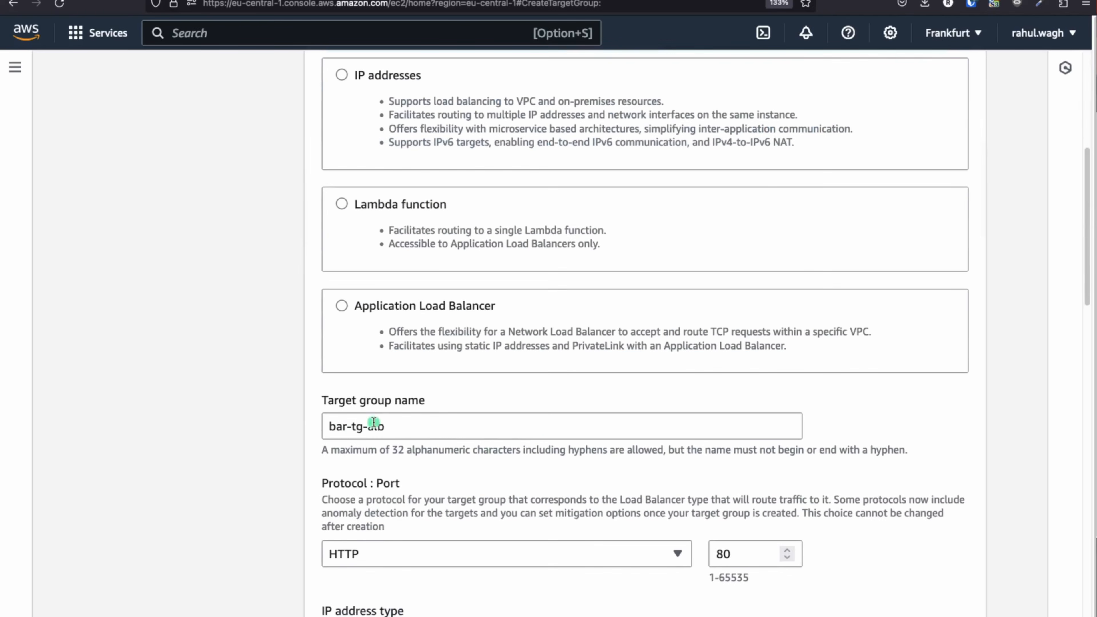
scroll(625, 430, down, 20)
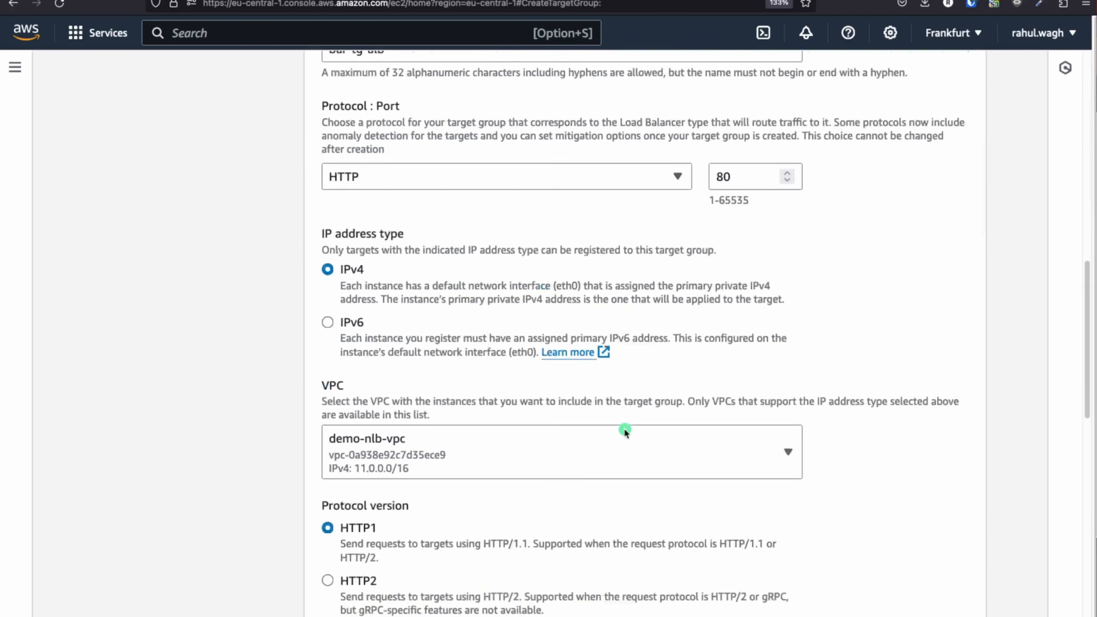
scroll(626, 431, down, 1)
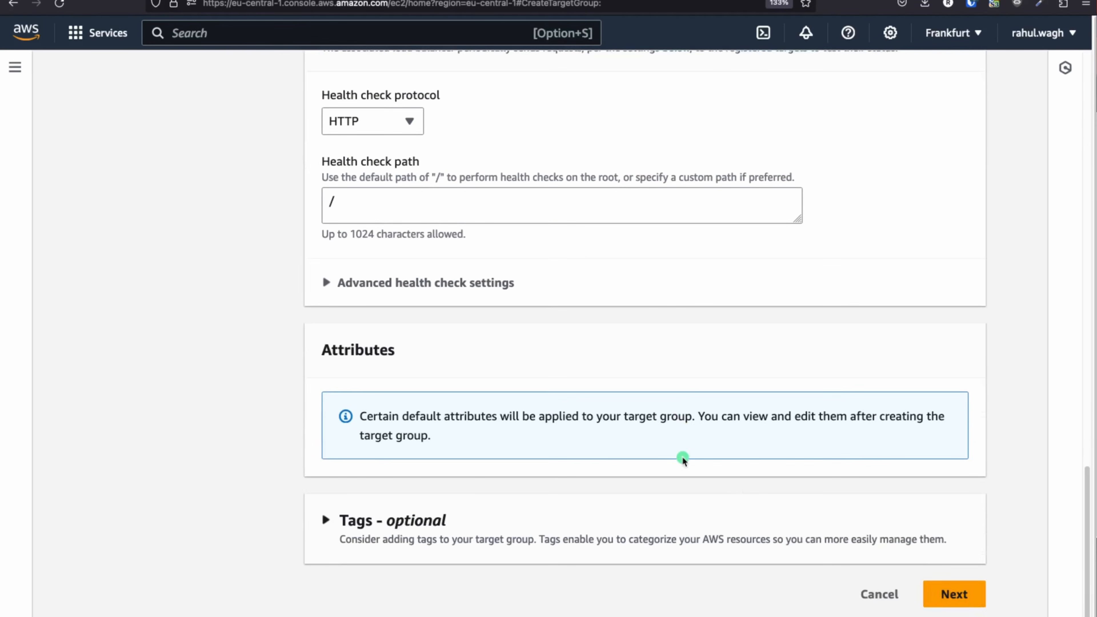
click(955, 594)
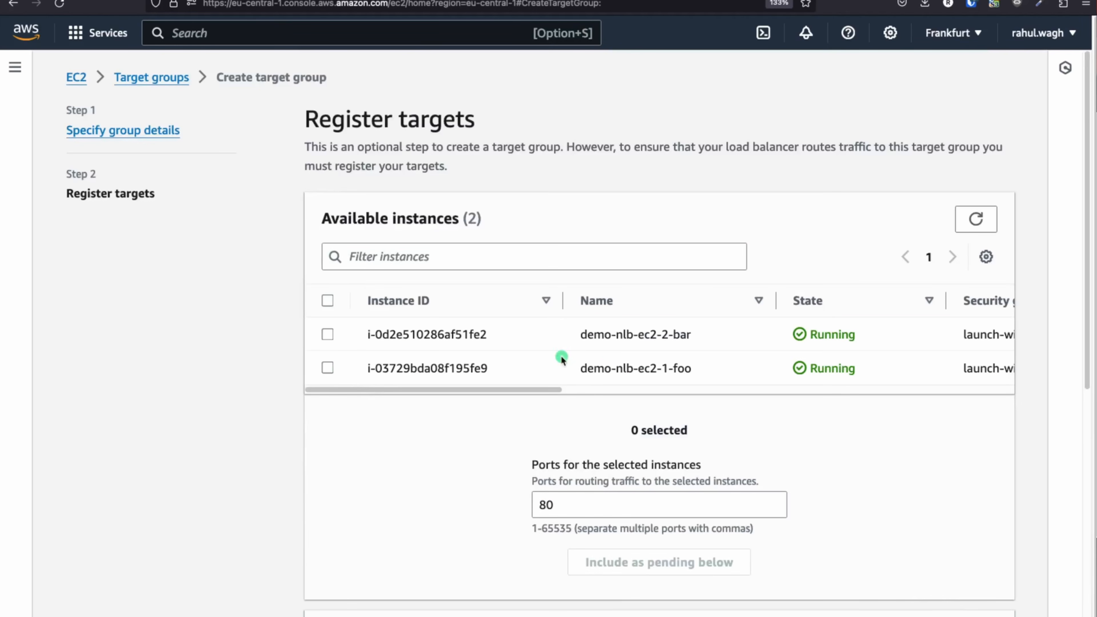
- Include demo-nlb-ec2-2-bar on port 80 as a pending target and create the bar-tg-alb target group
click(327, 334)
click(657, 561)
scroll(657, 562, down, 8)
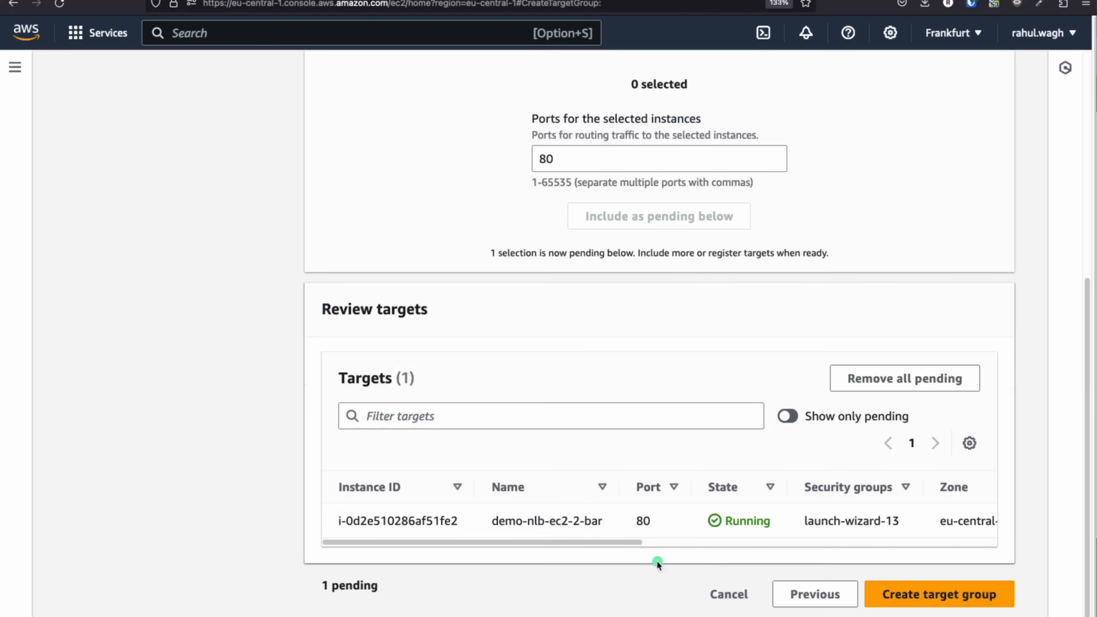
click(921, 592)
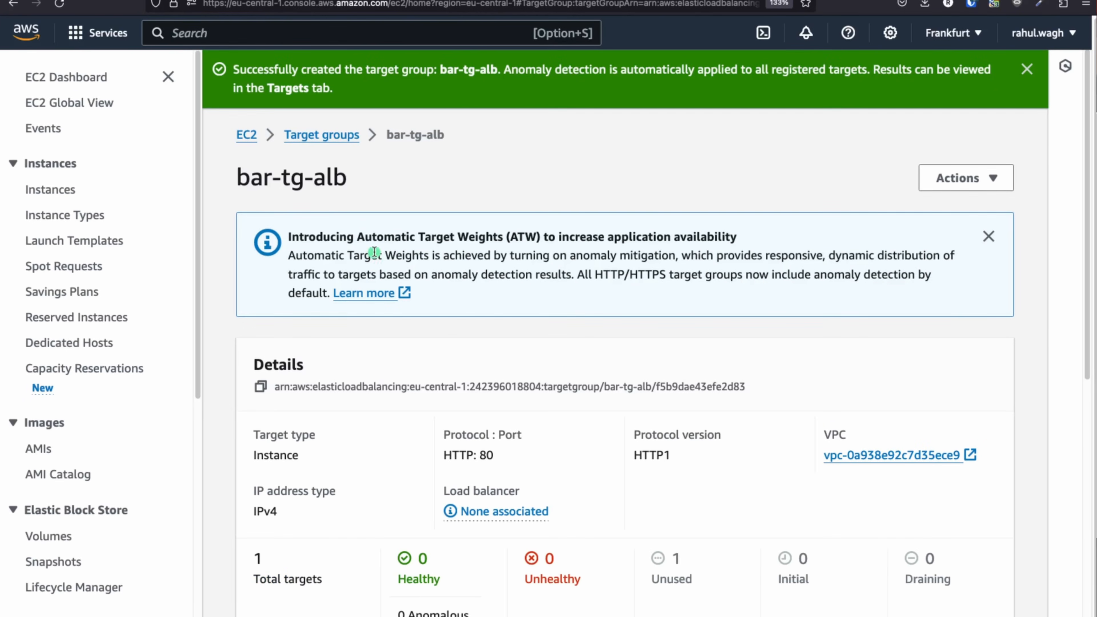
- Return to the target groups list and check the entries for bar-tg-alb and foo-tg-alb
click(322, 134)
scroll(562, 268, down, 1)
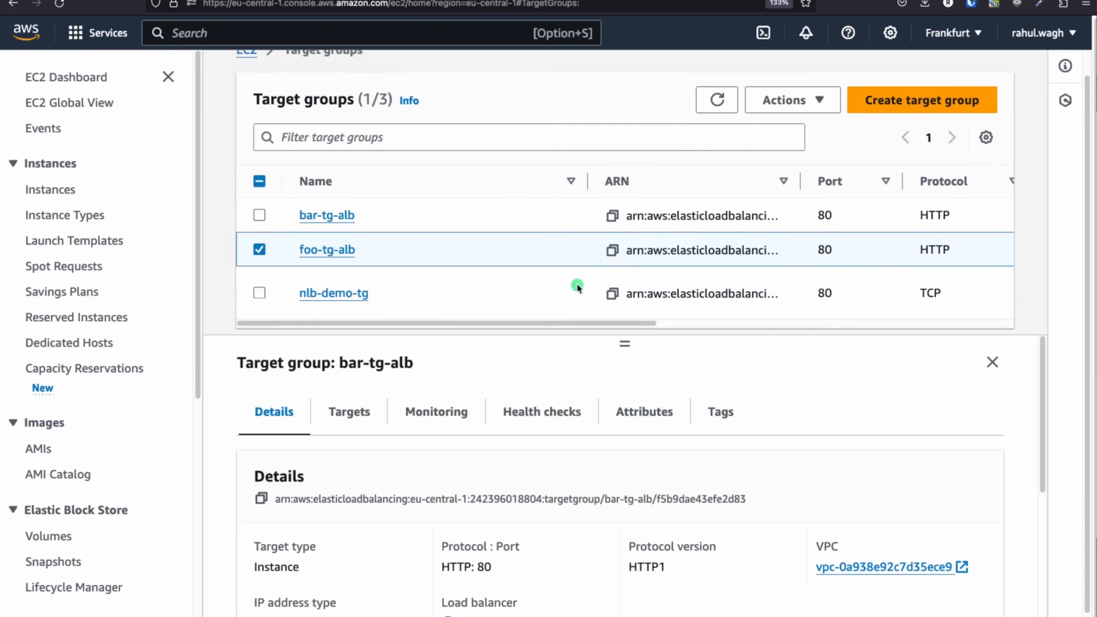
scroll(578, 287, down, 1)
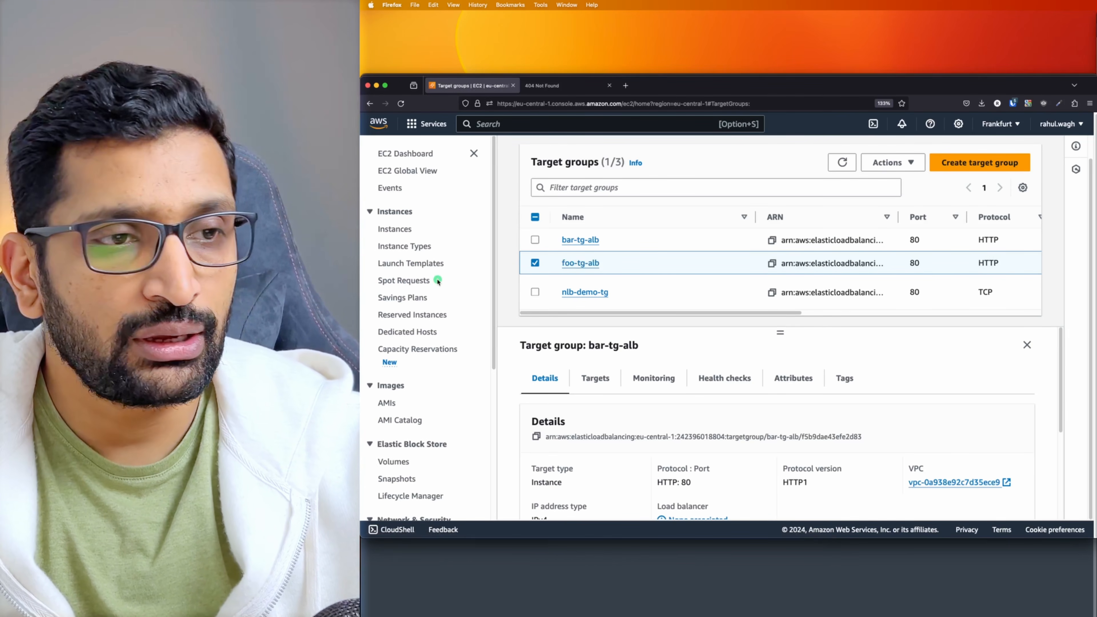
- Open the load balancers list and start creating an Application Load Balancer
scroll(437, 280, down, 5)
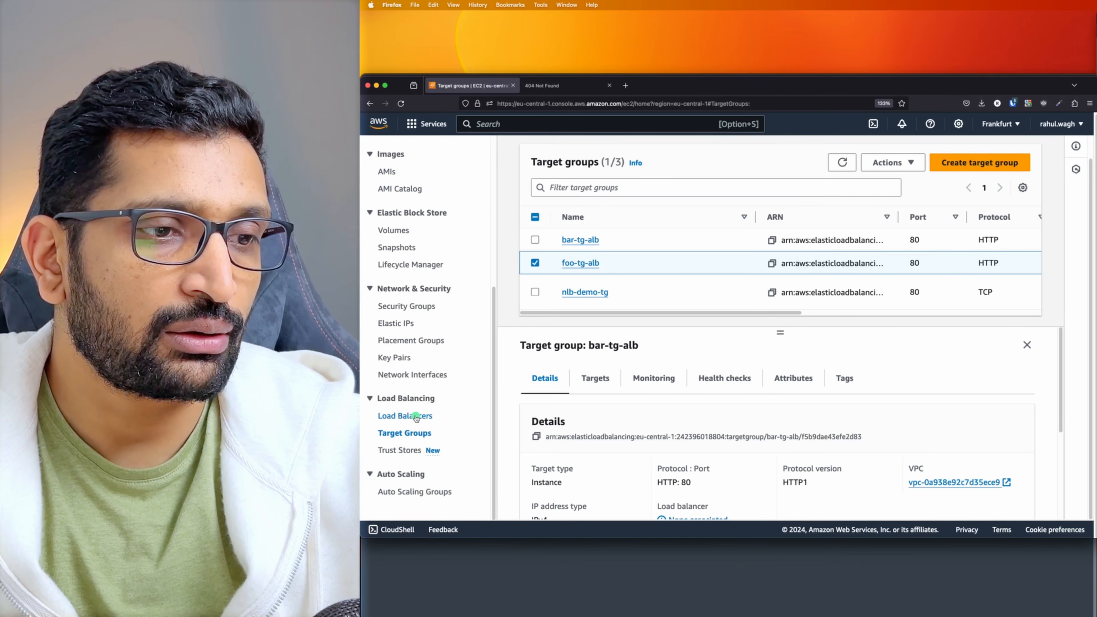
click(415, 417)
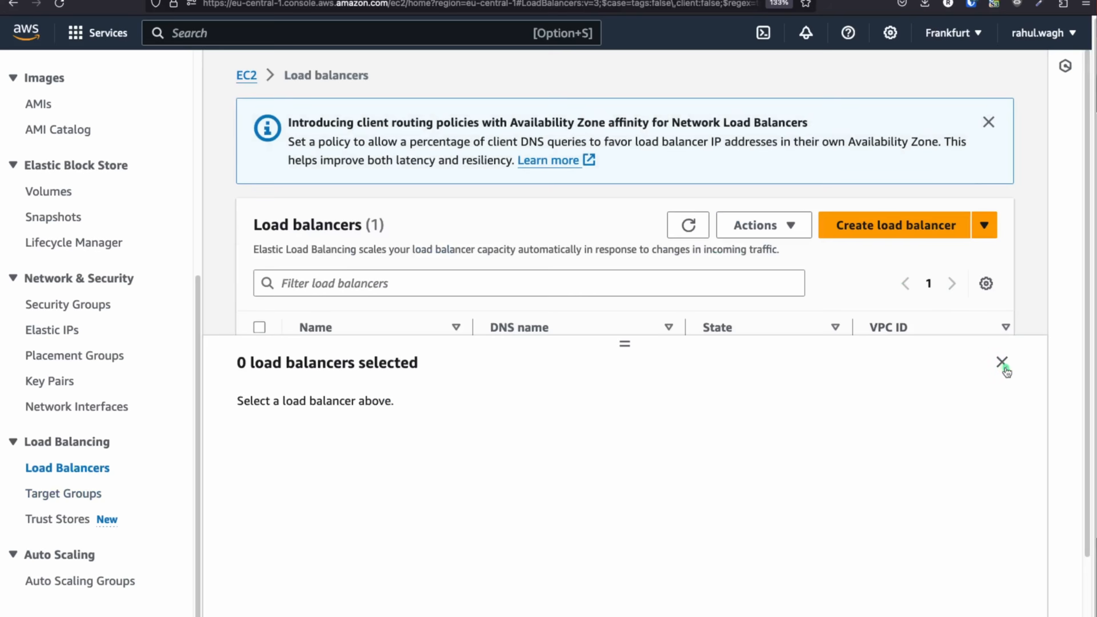
click(1033, 345)
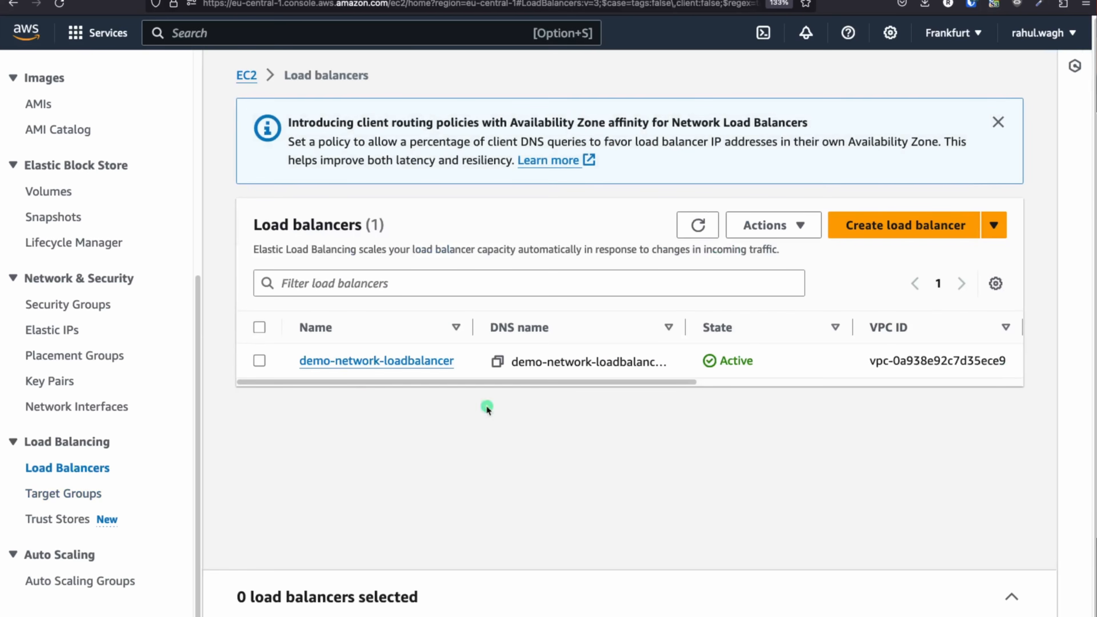
click(889, 229)
scroll(260, 216, down, 5)
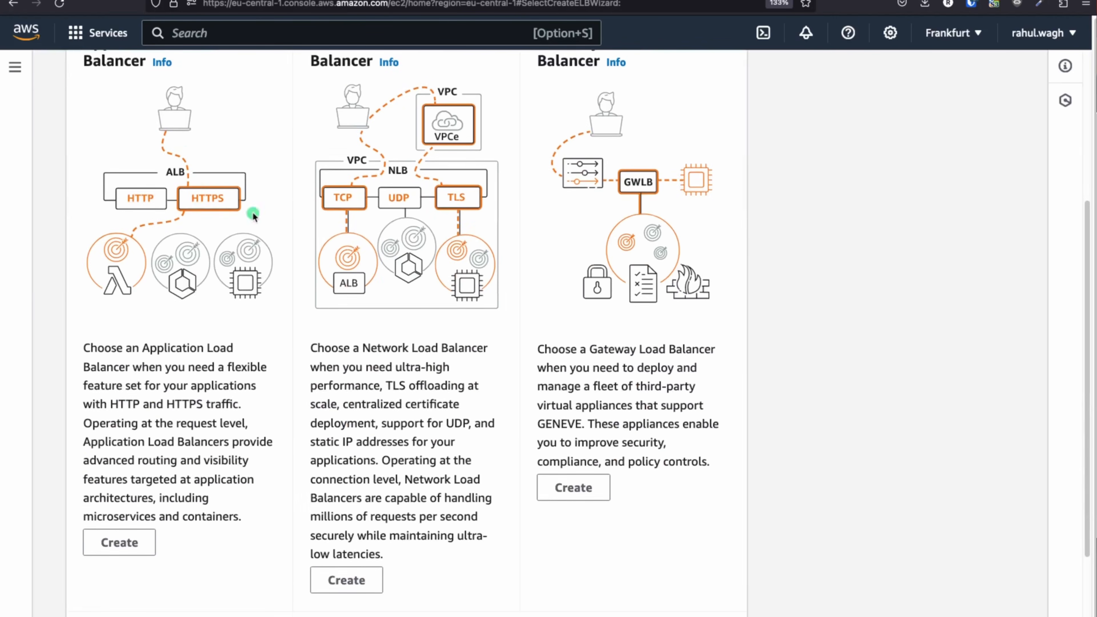
drag(87, 69, 167, 105)
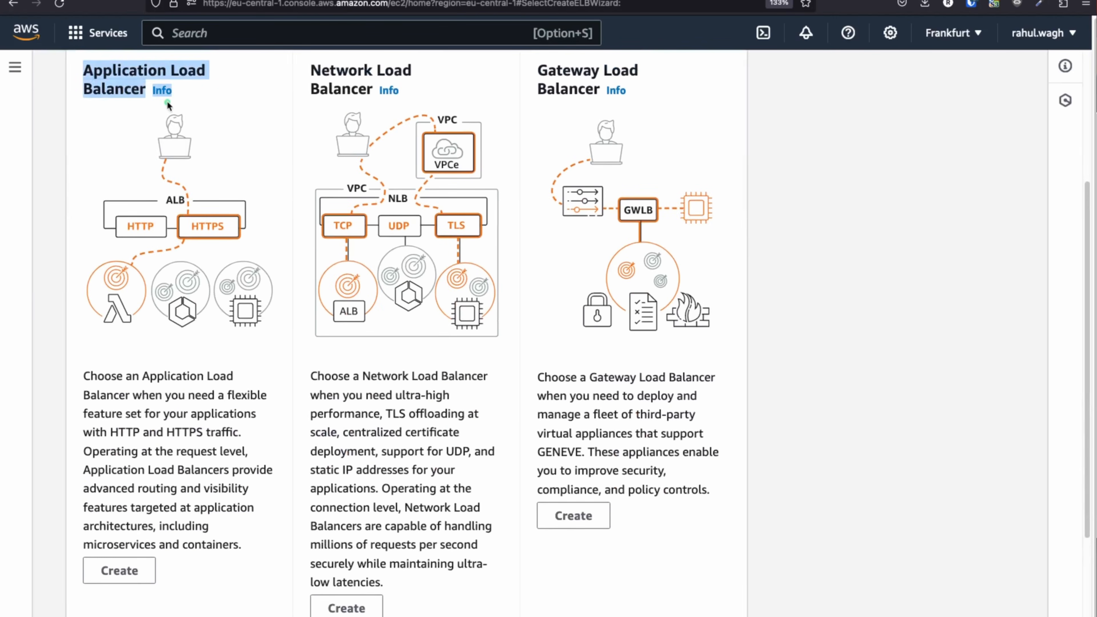
scroll(167, 106, down, 3)
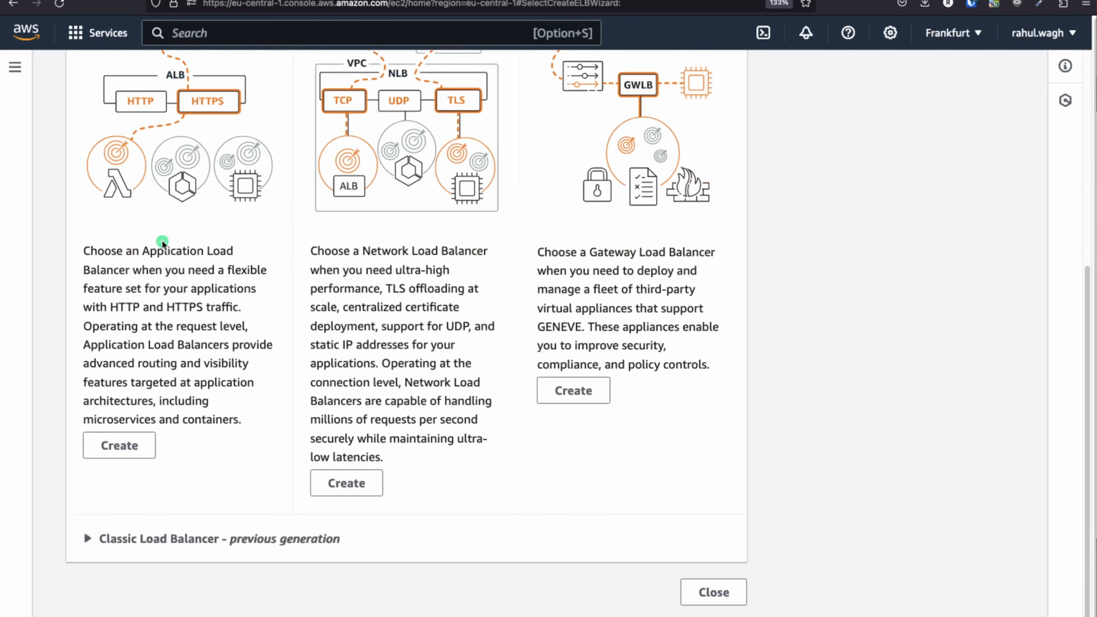
click(117, 444)
- Name the load balancer foo-bar-lb, keeping the internet-facing scheme and IPv4 addressing
scroll(233, 346, down, 5)
click(144, 163)
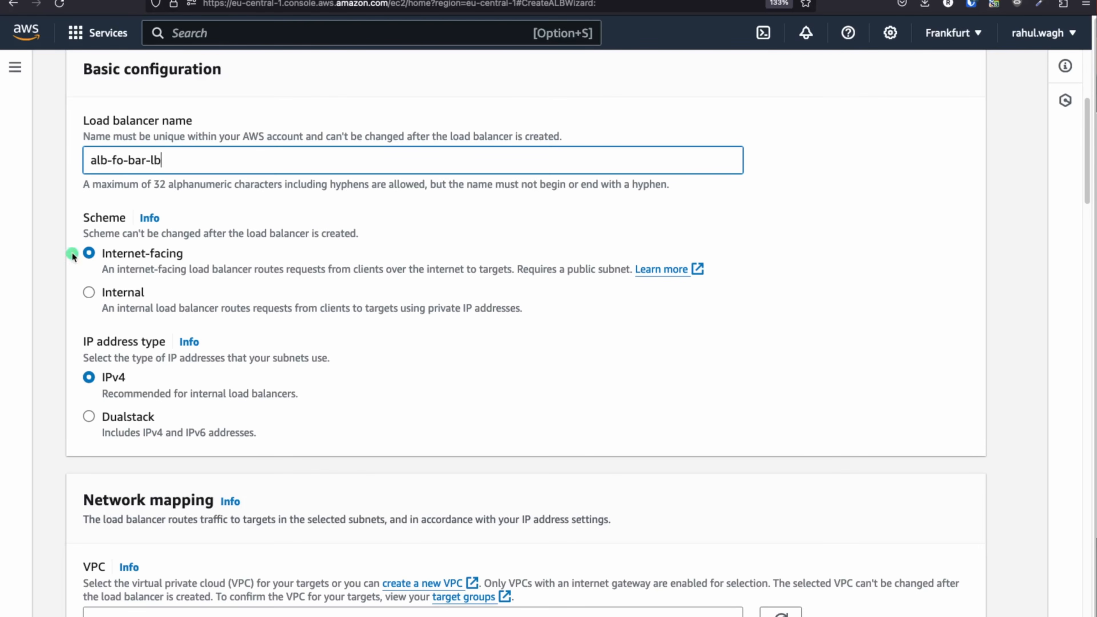
drag(100, 160, 55, 160)
key(BackSpace)
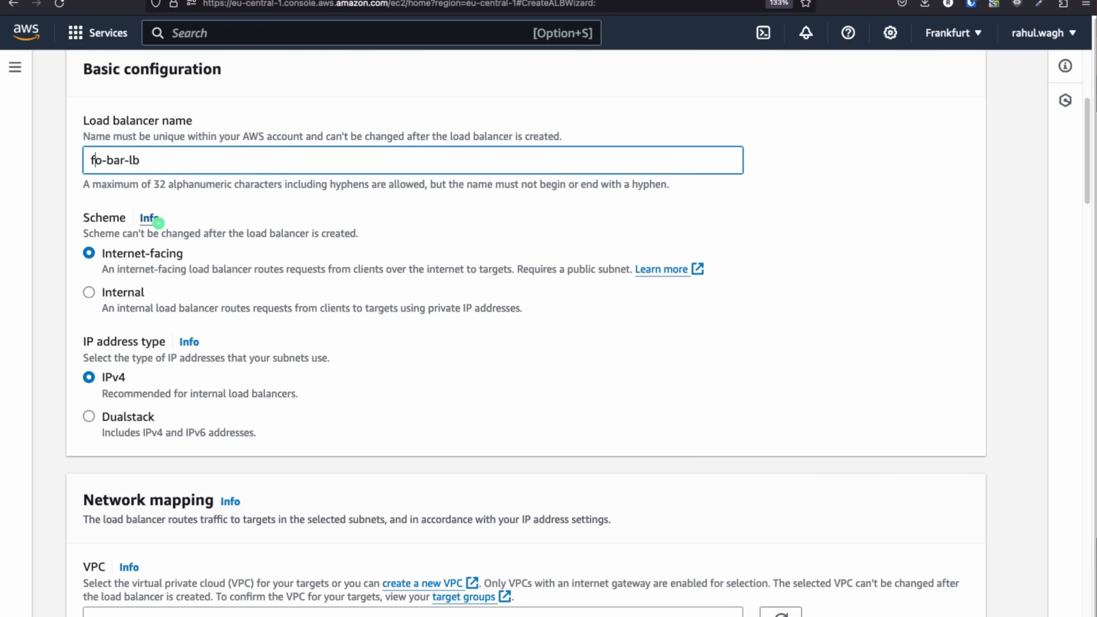
text(o)
- Set the load balancer's VPC to demo-nlb-vpc in the network mapping
scroll(346, 249, down, 3)
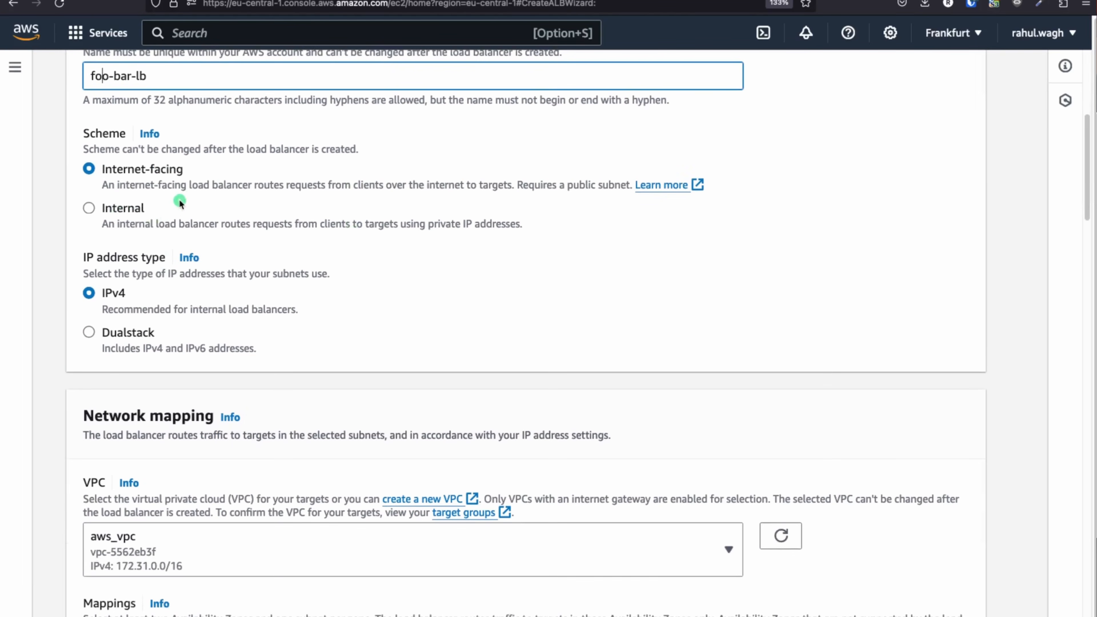
scroll(181, 204, down, 10)
click(186, 271)
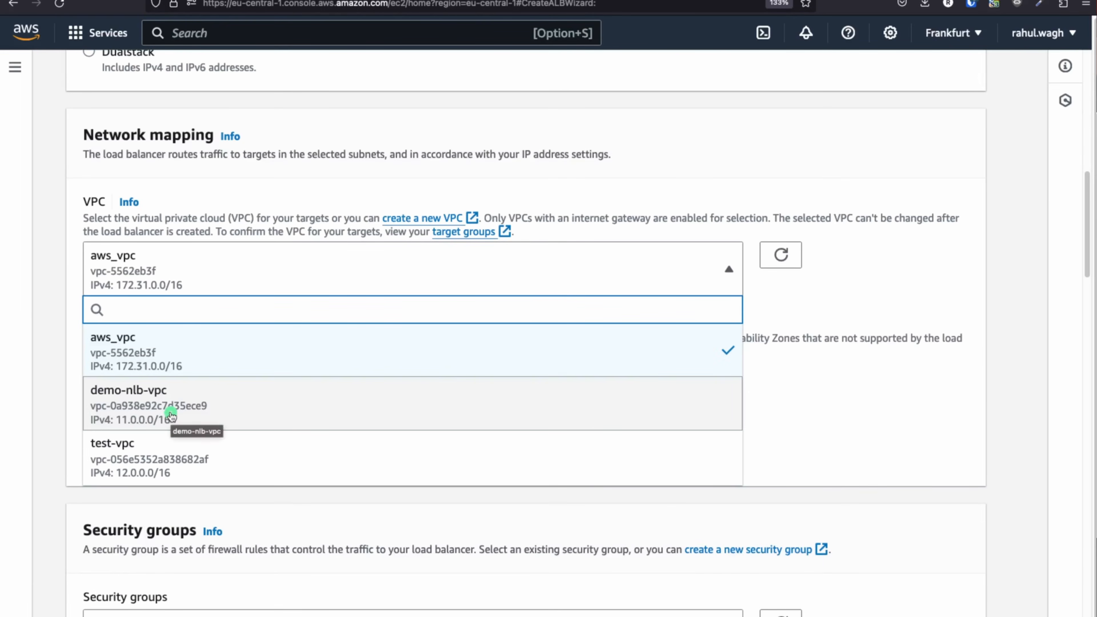
click(171, 415)
- Map eu-central-1a to demo-nlb-public-subnet-1a and eu-central-1b to demo-nlb-public-subnet-1b
scroll(382, 324, down, 4)
scroll(383, 323, down, 4)
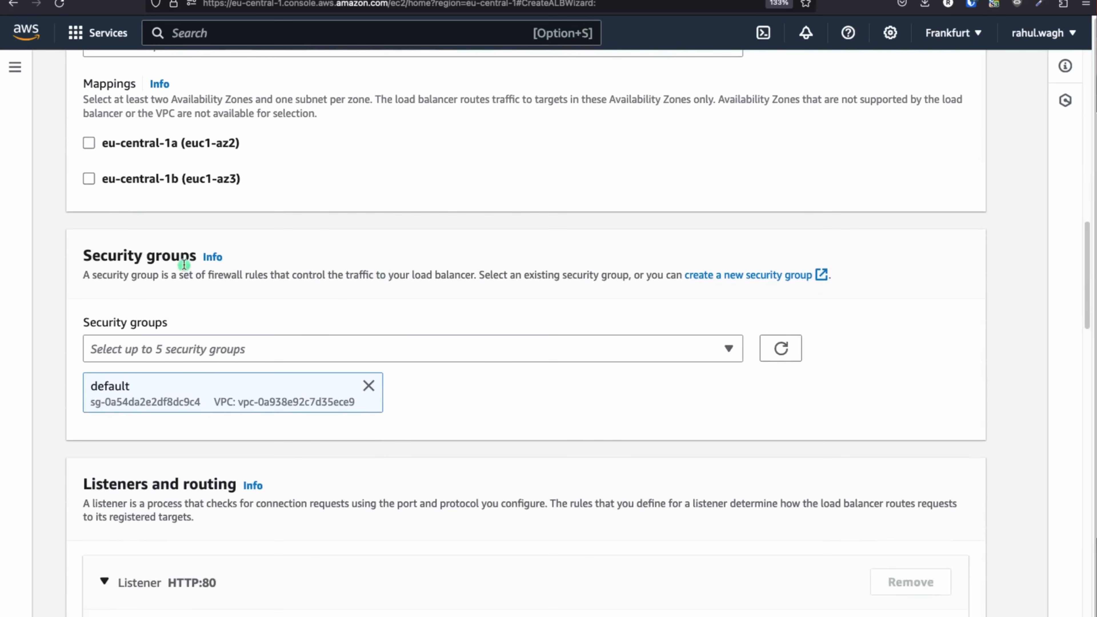
click(87, 143)
click(641, 195)
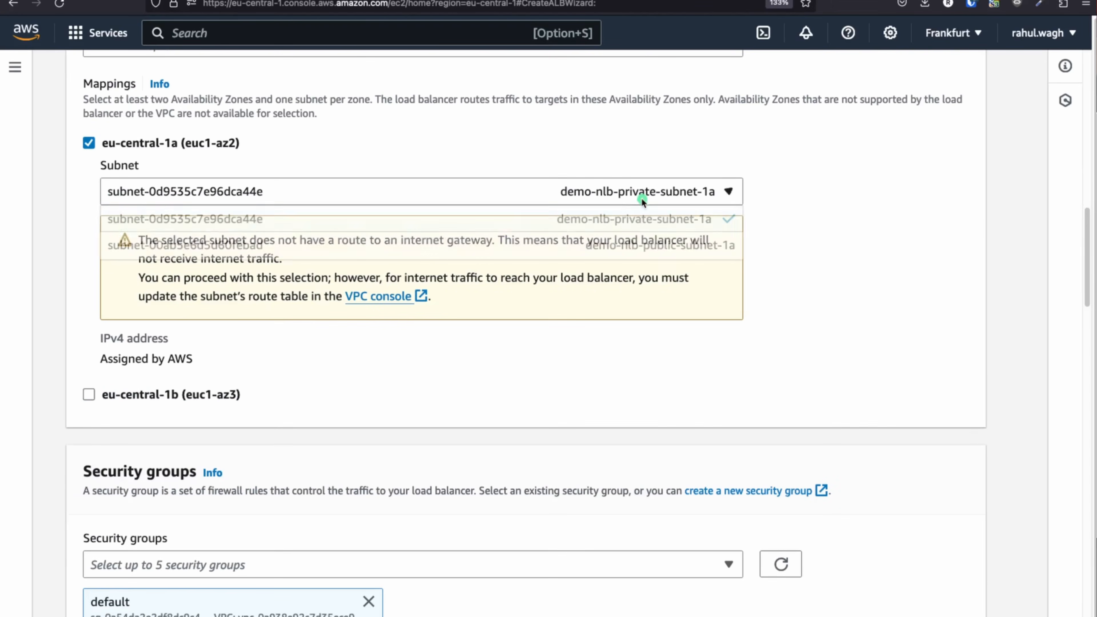
click(652, 247)
click(104, 285)
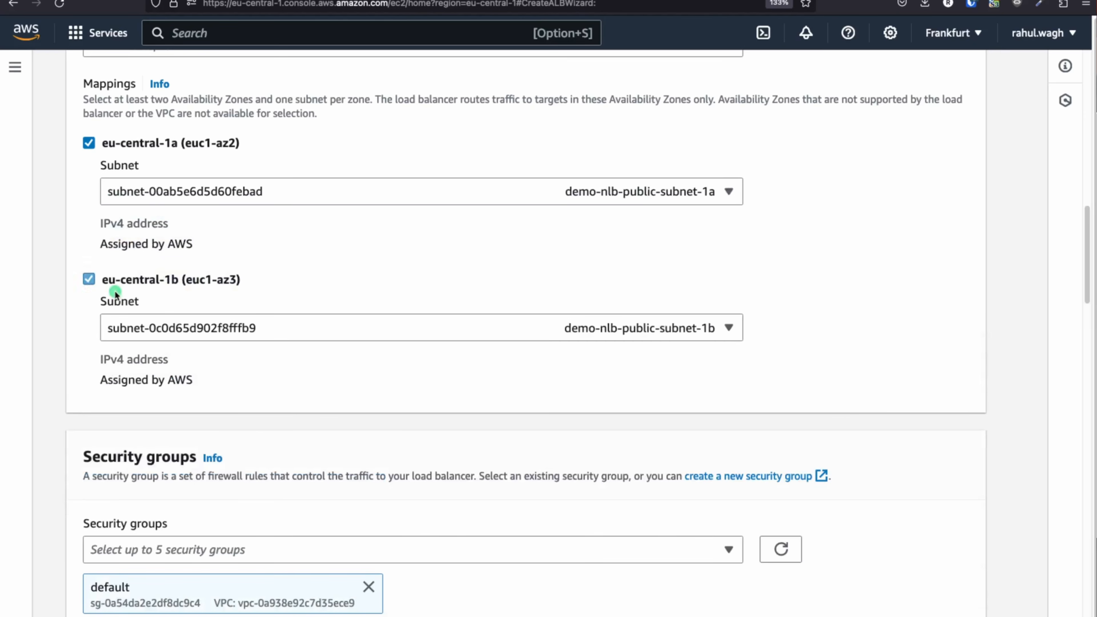
click(691, 328)
click(729, 267)
scroll(441, 350, down, 5)
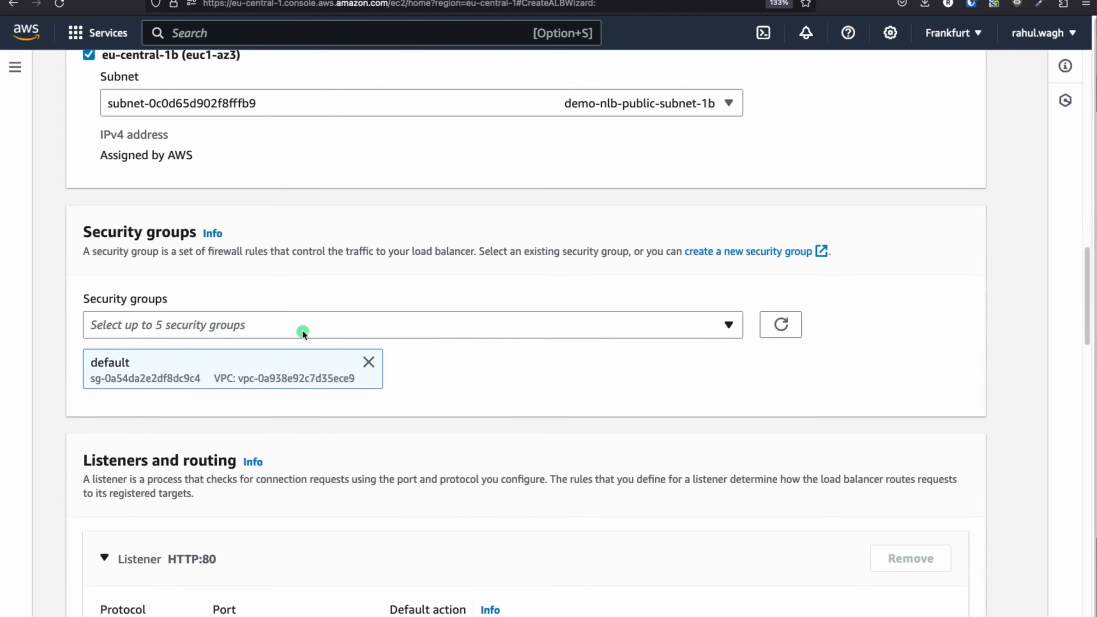
- Check which target groups can be chosen for the HTTP:80 listener's default action, without selecting one
scroll(302, 331, down, 6)
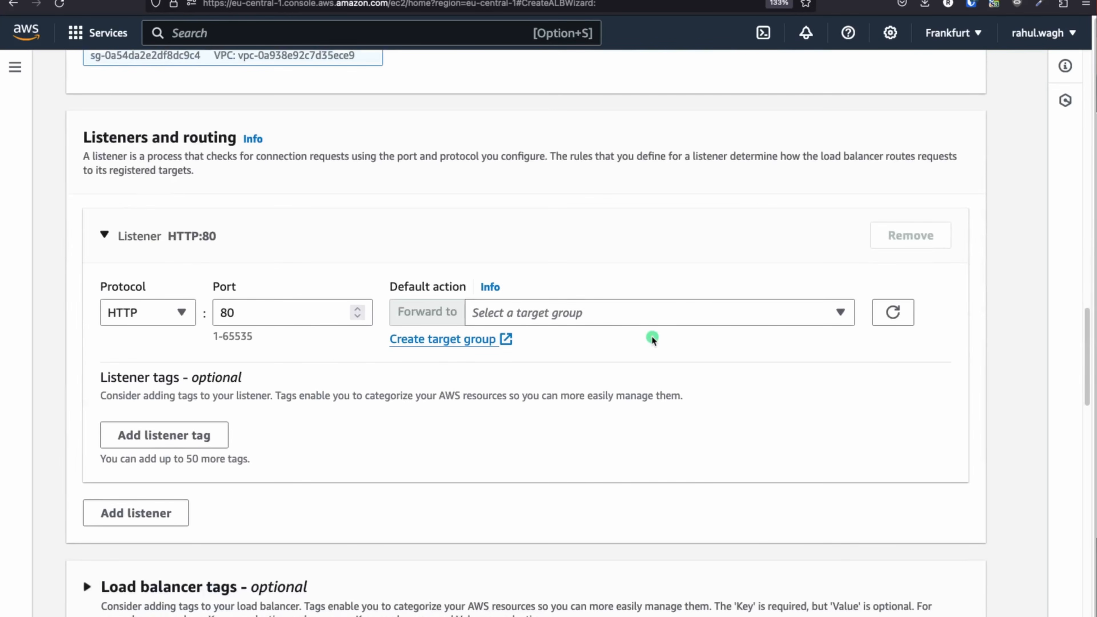
click(702, 313)
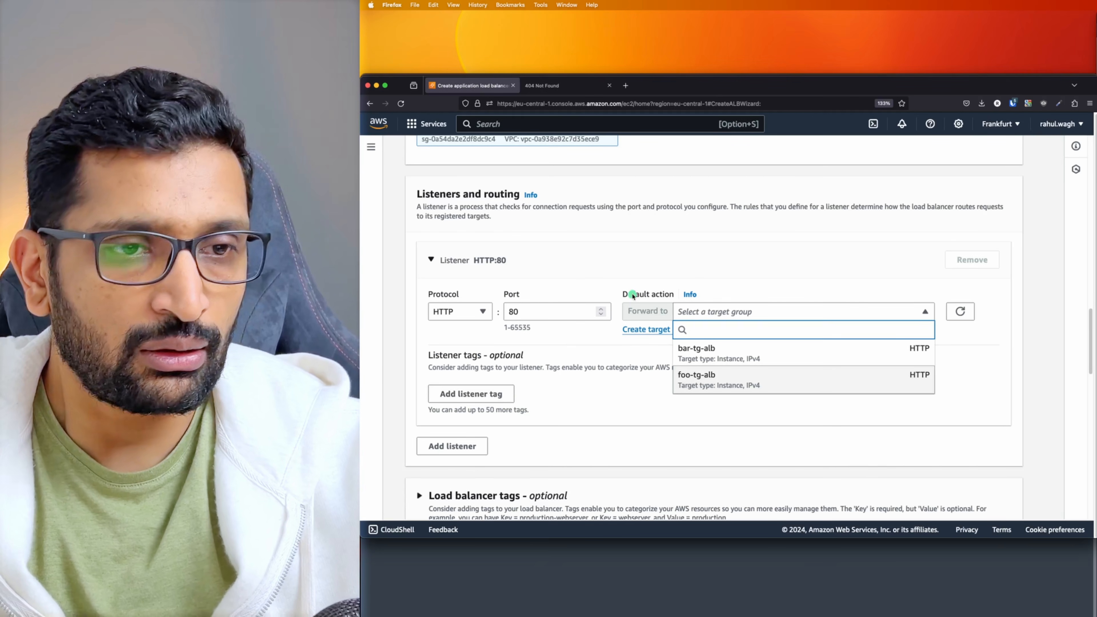
click(390, 274)
- Review the load balancer summary and try to create foo-bar-lb without a default target group
scroll(390, 274, down, 4)
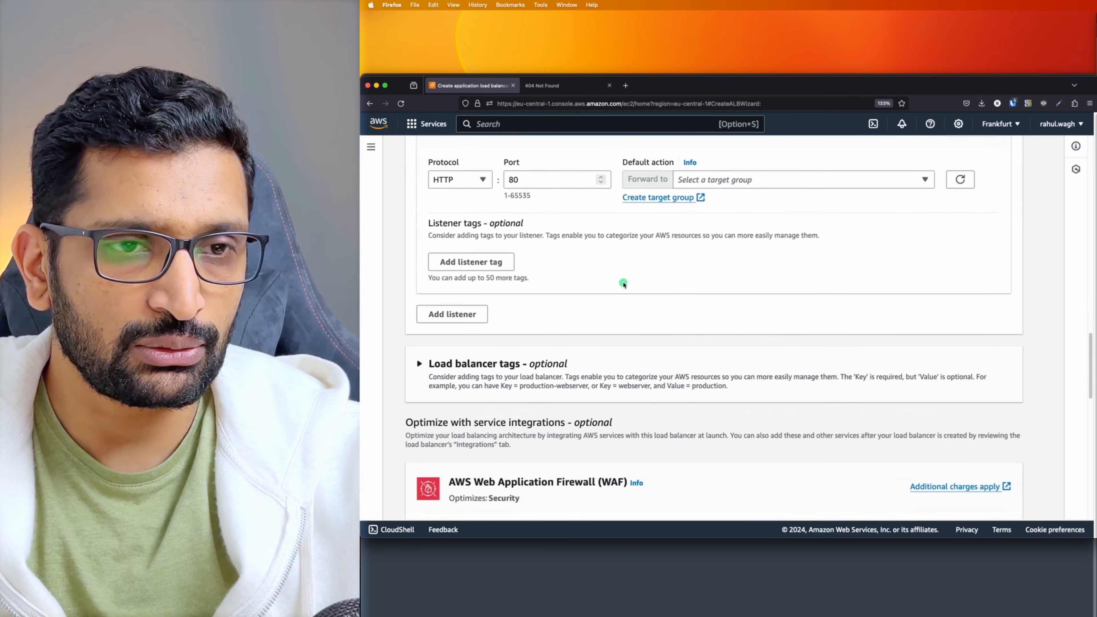
scroll(623, 284, down, 8)
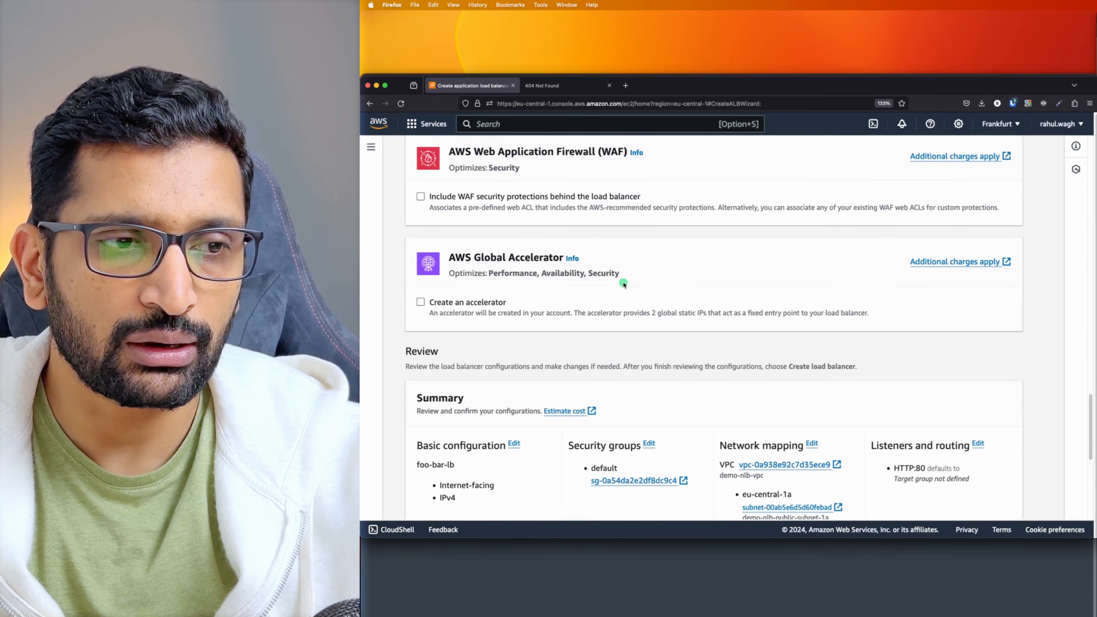
scroll(624, 284, down, 3)
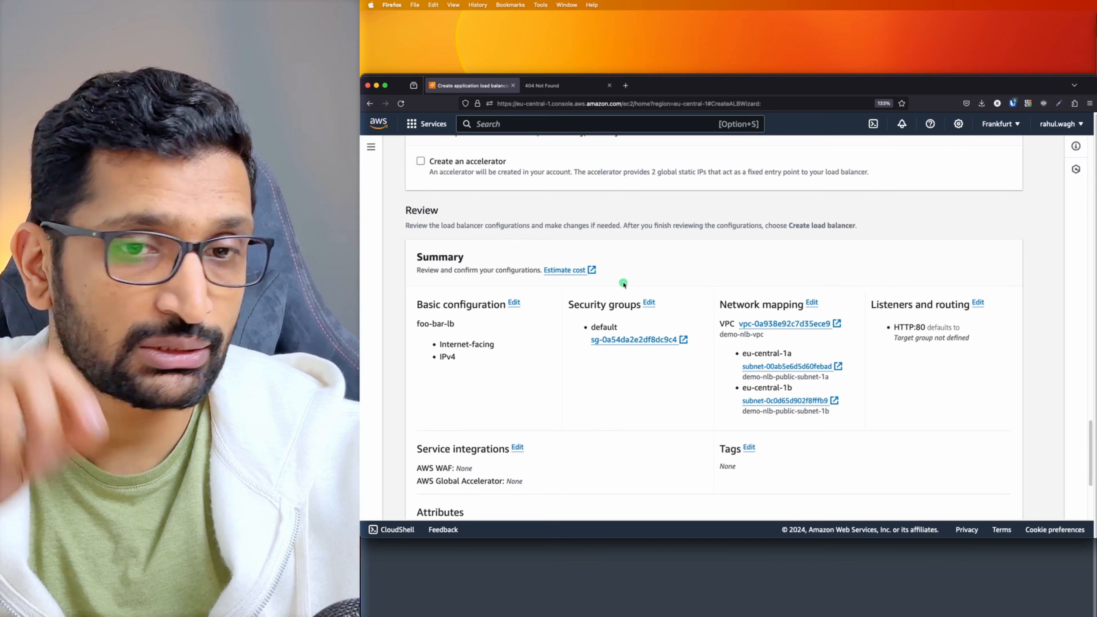
scroll(624, 284, down, 2)
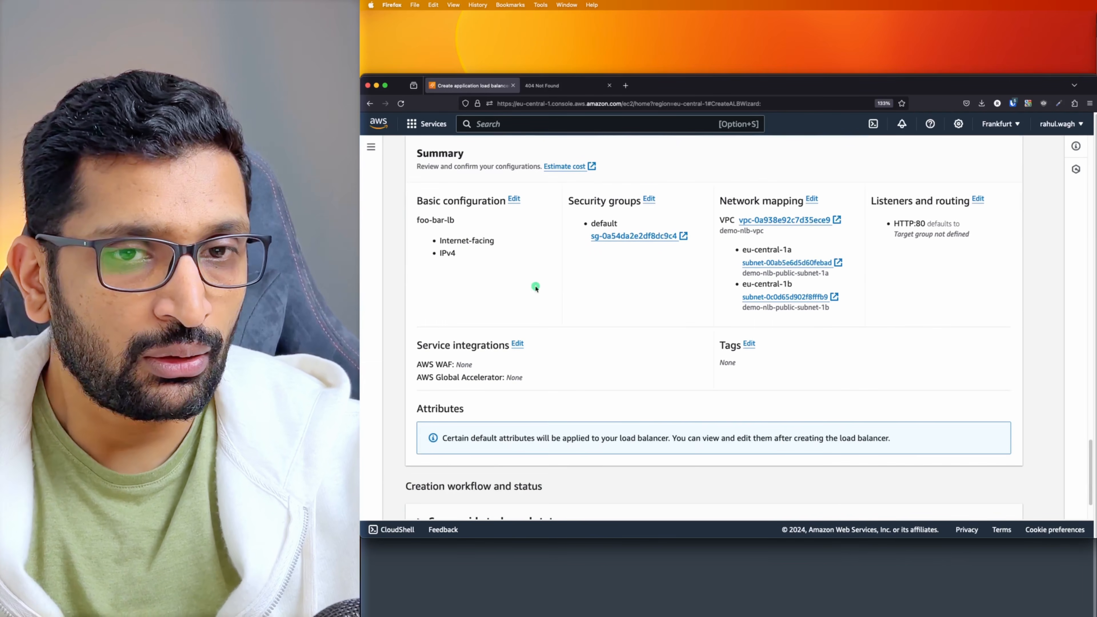
scroll(590, 321, down, 2)
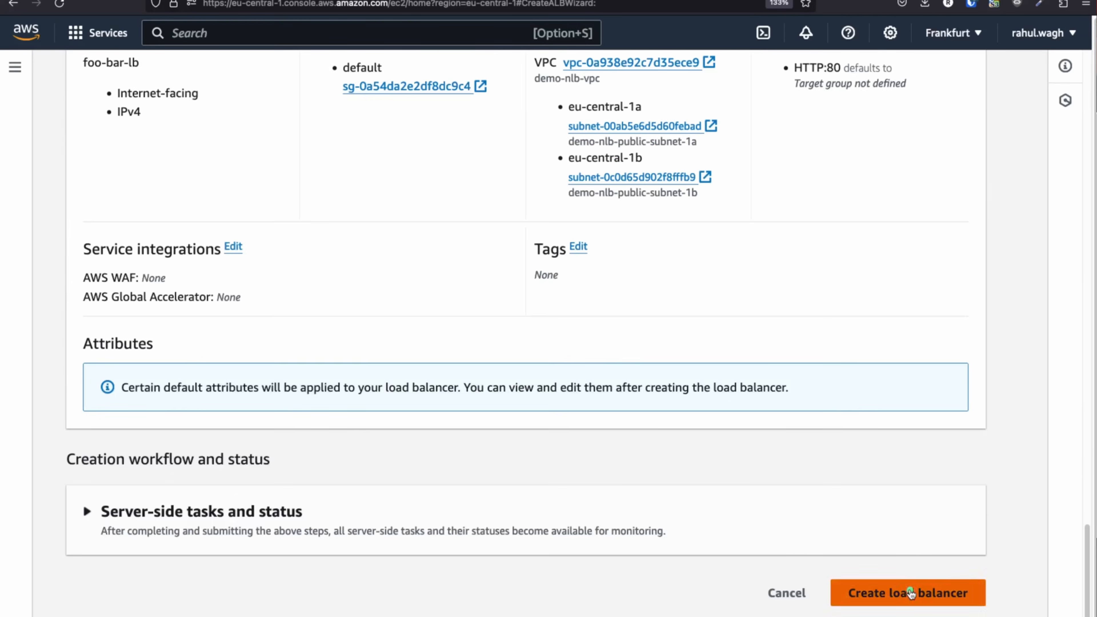
click(1020, 498)
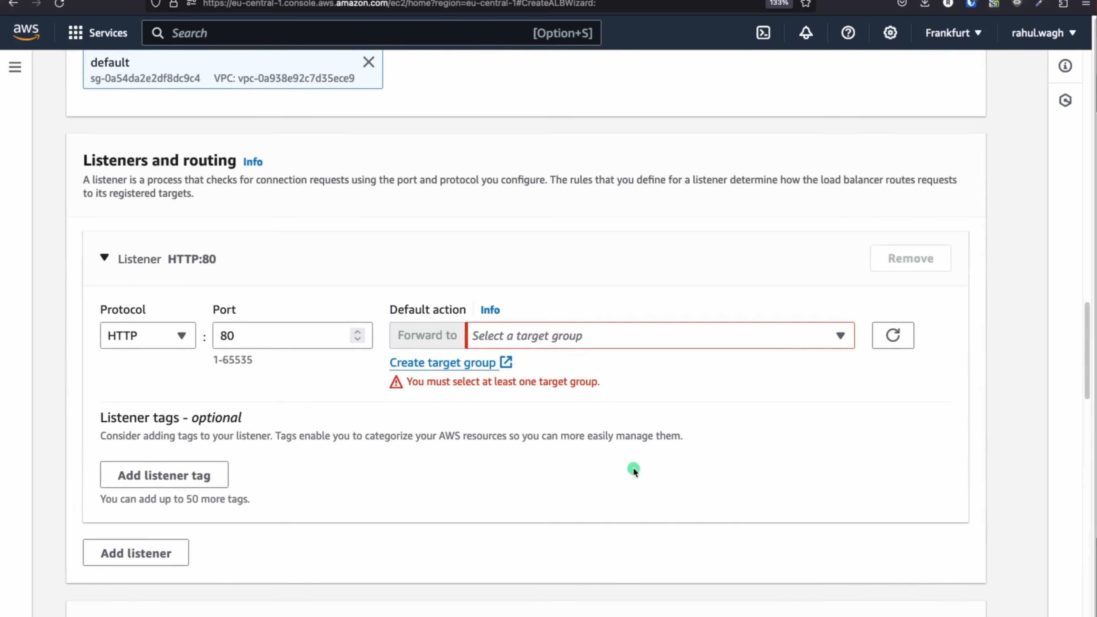
- Set the HTTP:80 listener's default action to forward to bar-tg-alb and create the load balancer
click(837, 336)
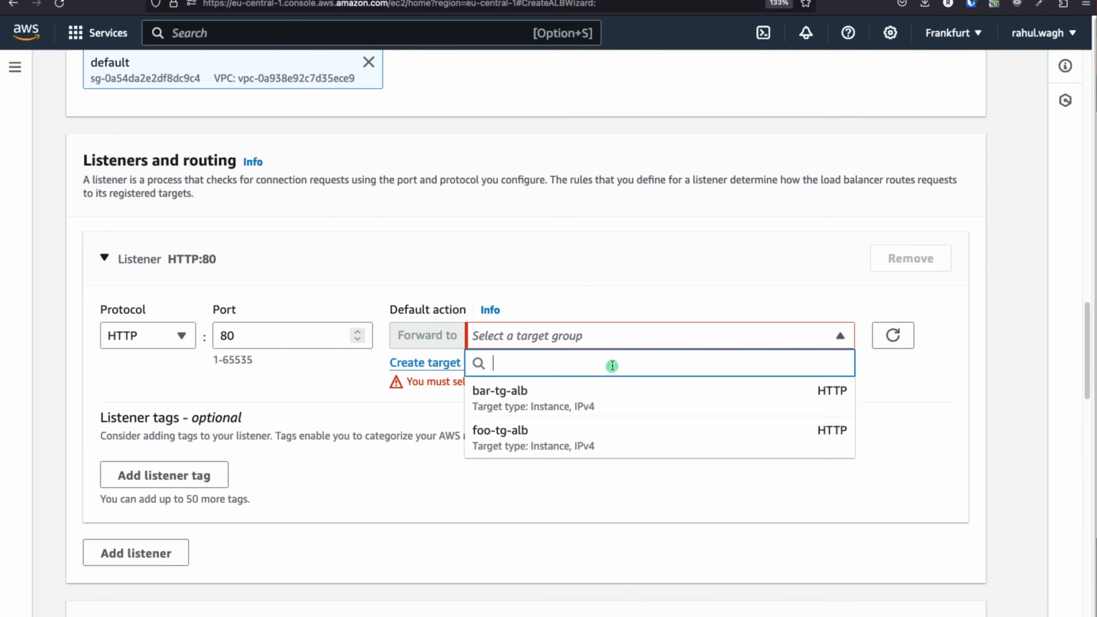
click(564, 401)
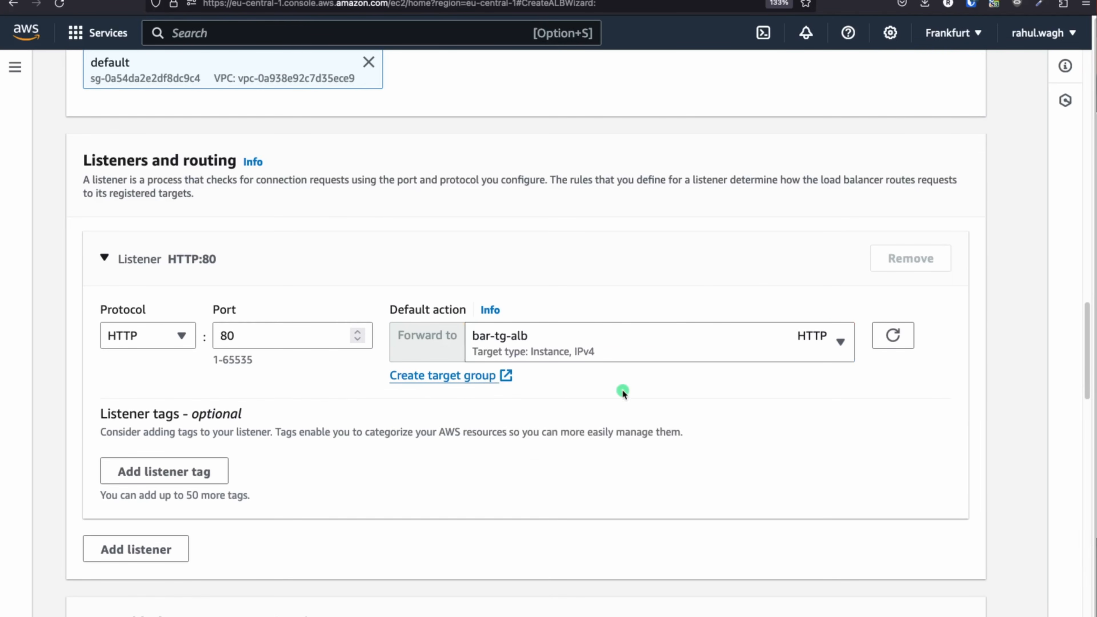
scroll(622, 389, down, 10)
scroll(623, 390, down, 20)
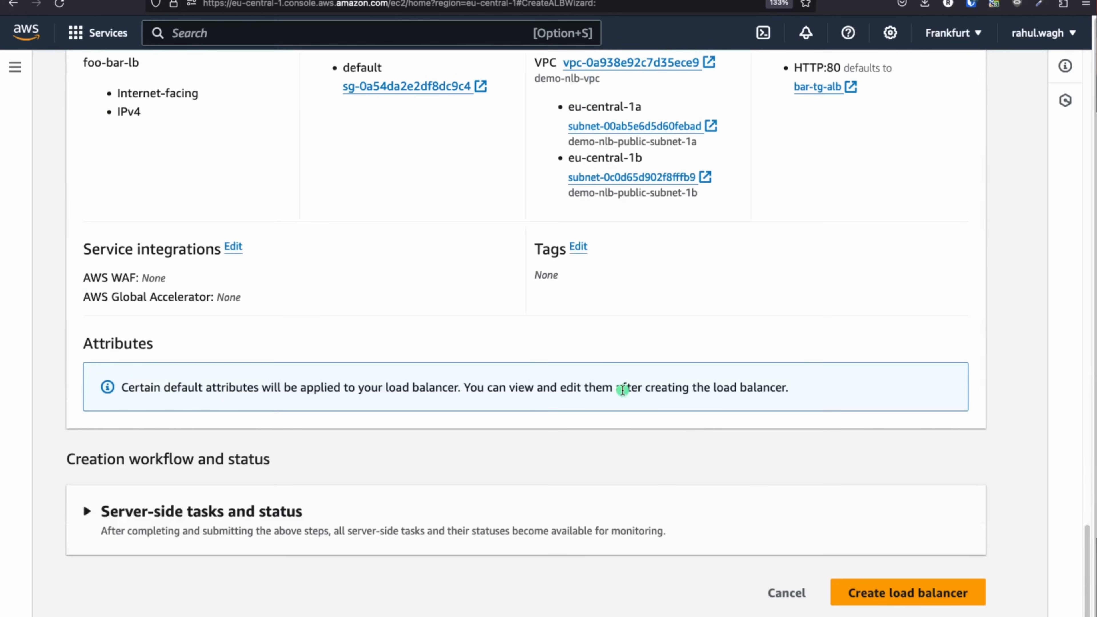
click(921, 598)
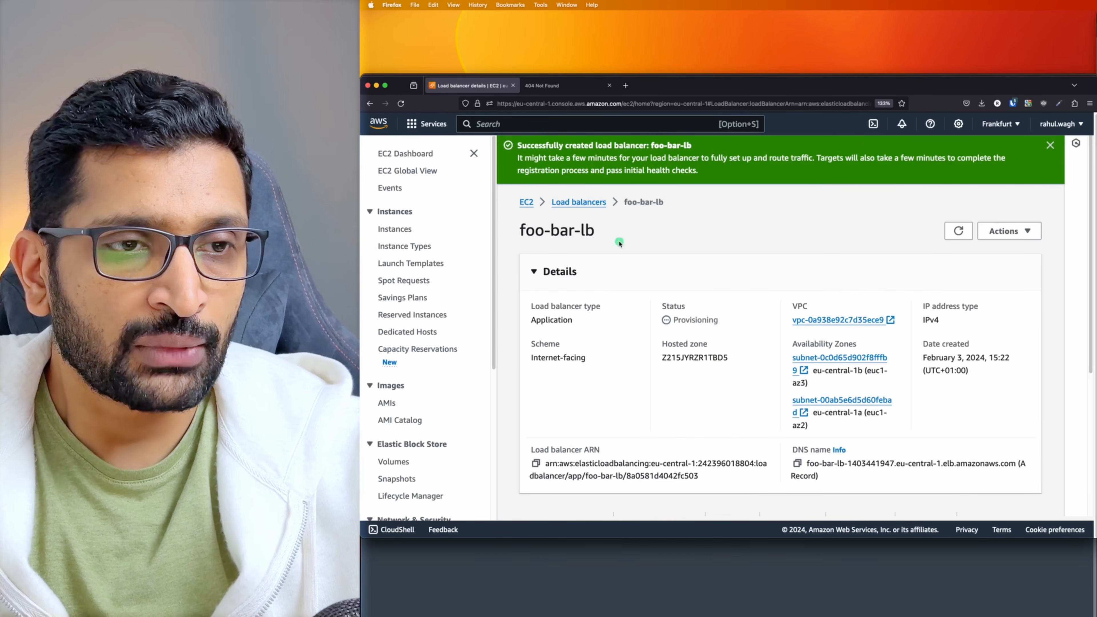
- Check the state of foo-bar-lb in the list of load balancers
click(579, 202)
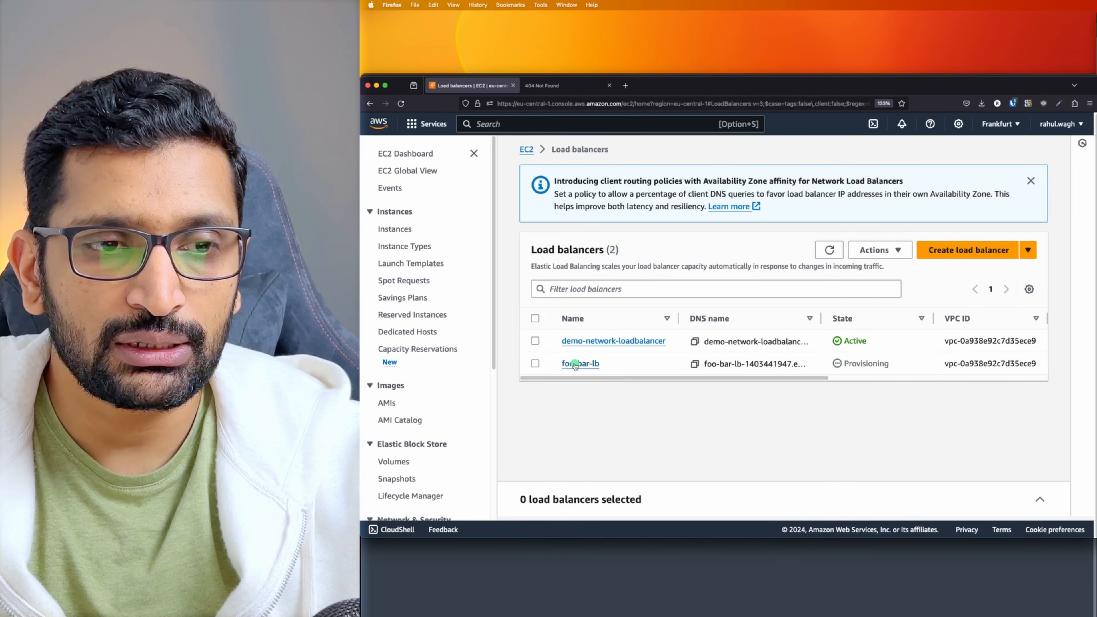
drag(561, 364, 617, 365)
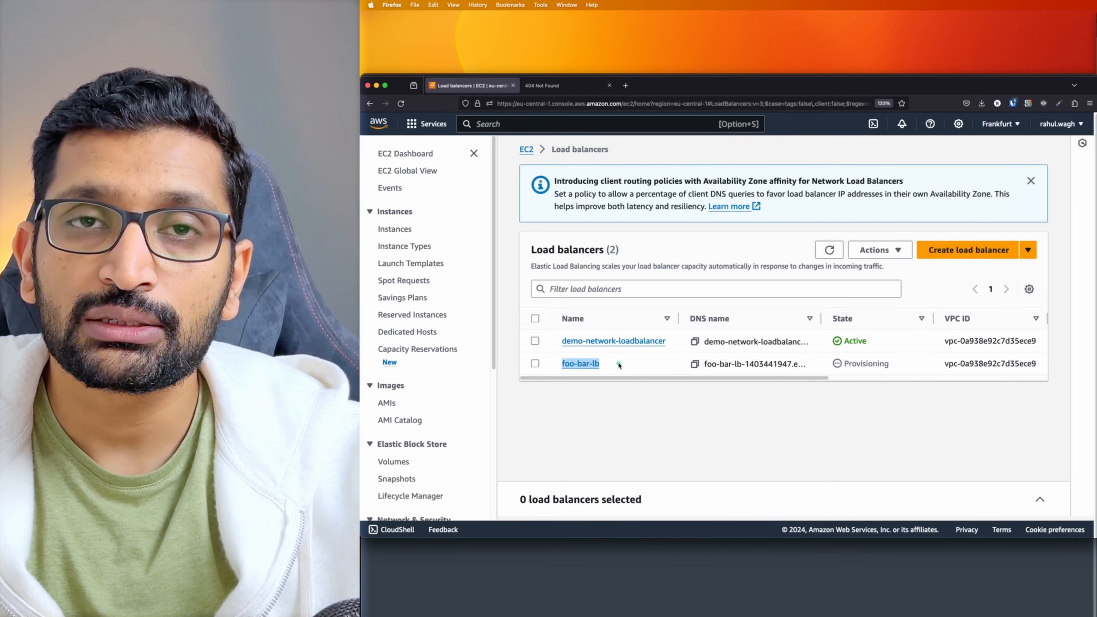
click(619, 366)
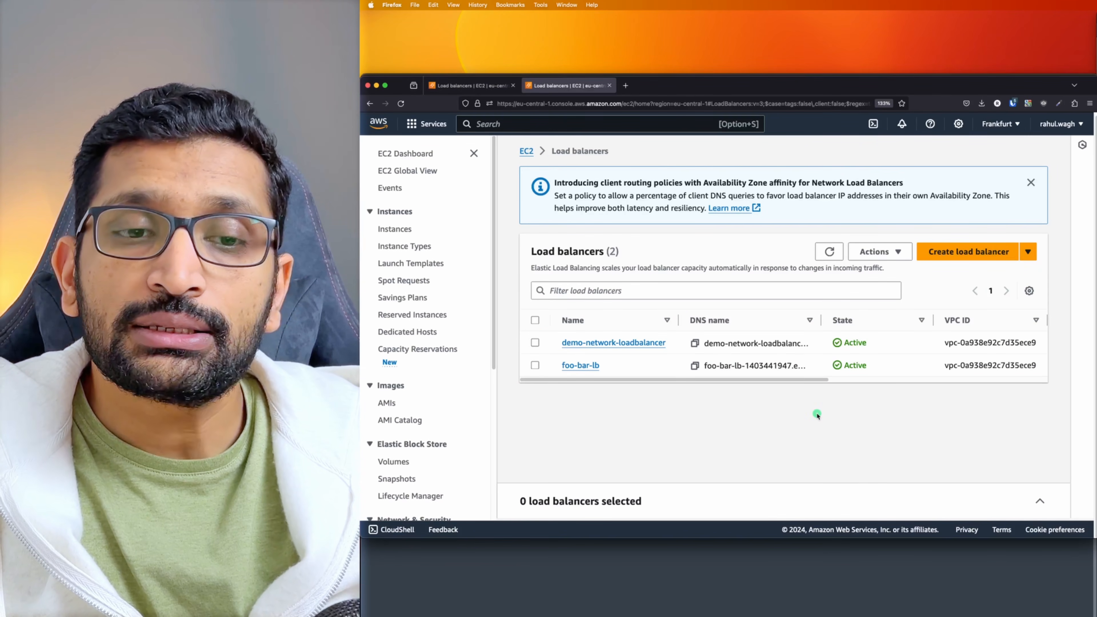
- Start a new rule on foo-bar-lb's HTTP:80 listener and name it foo-rule
click(581, 365)
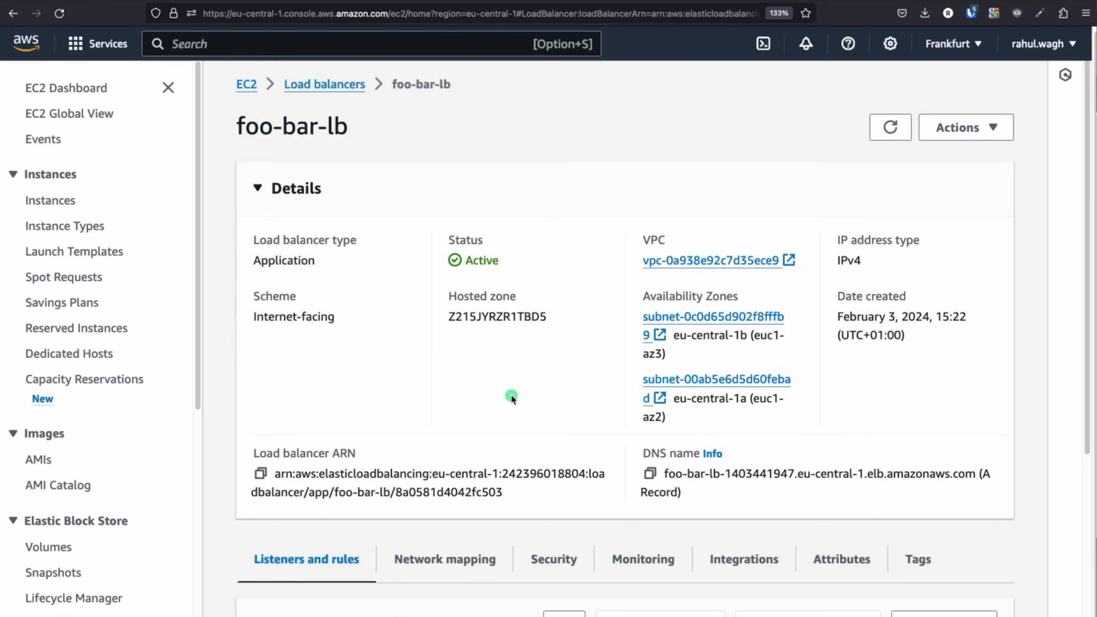
scroll(511, 397, down, 5)
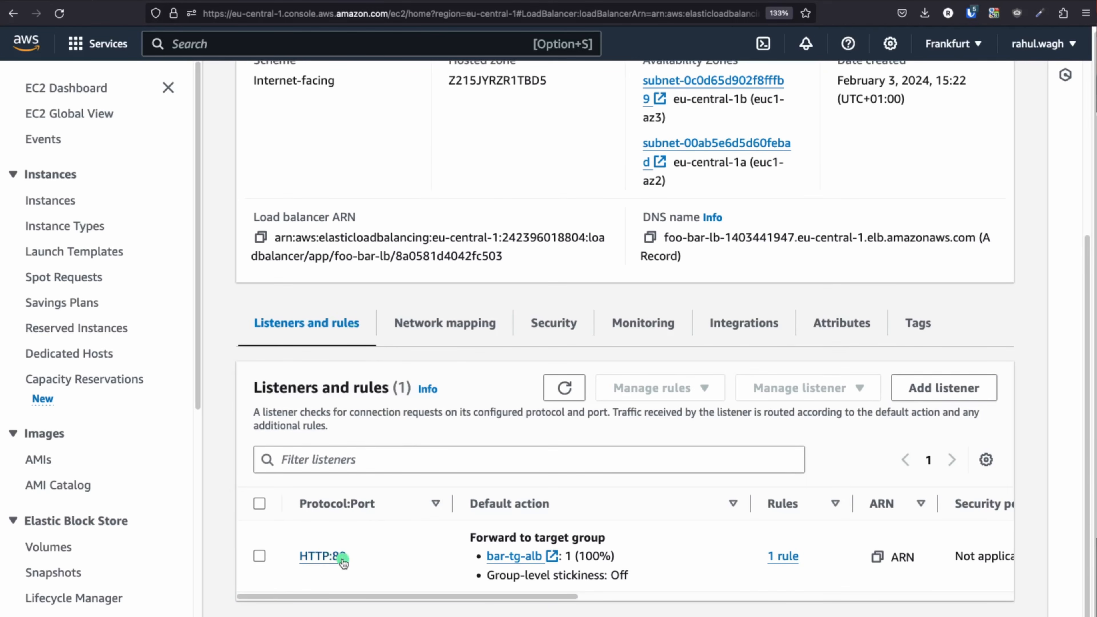
click(329, 559)
scroll(447, 430, down, 3)
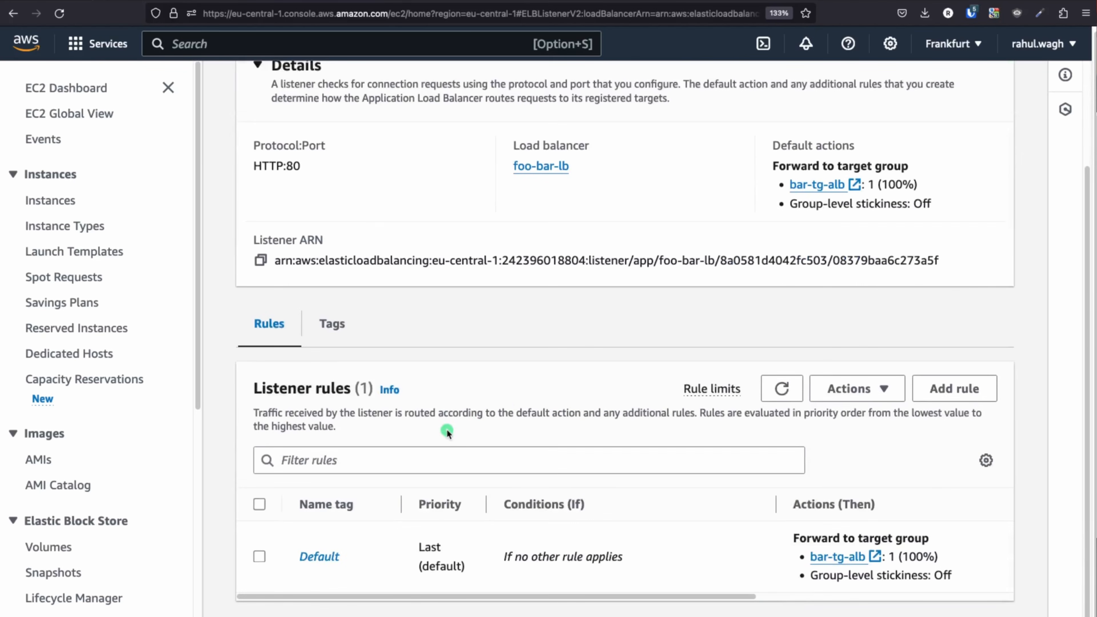
click(960, 389)
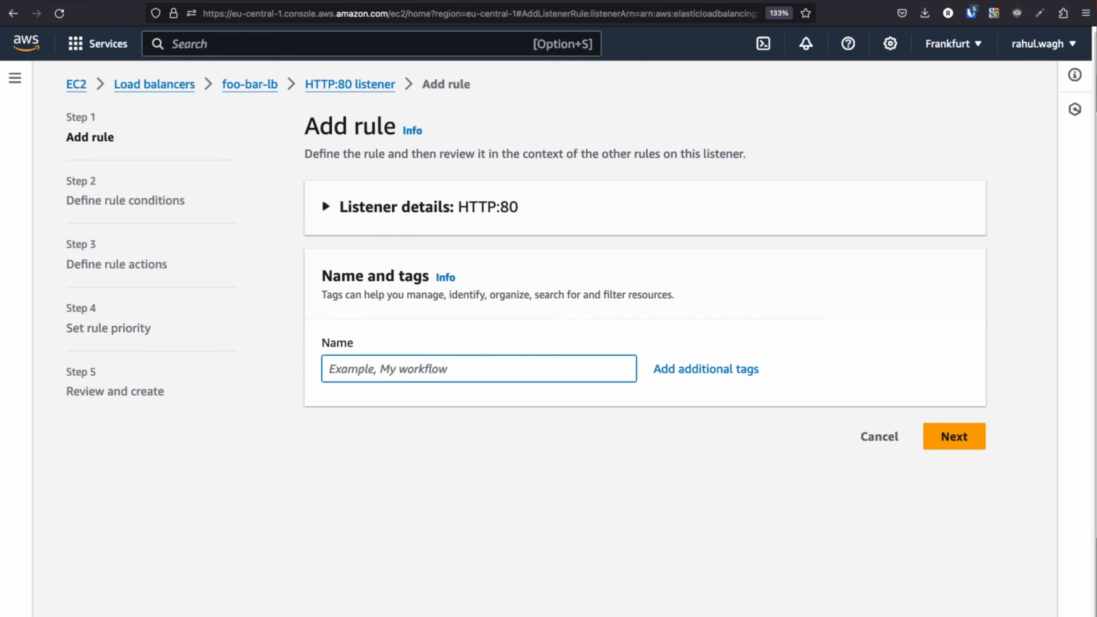
text(foo)
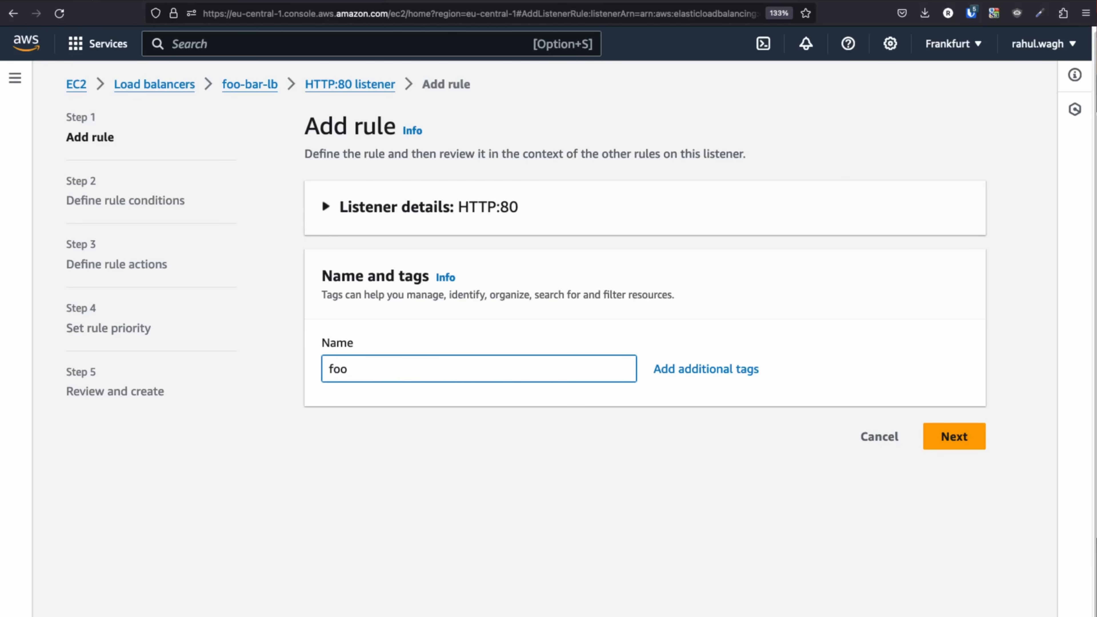
text(-rule)
click(955, 437)
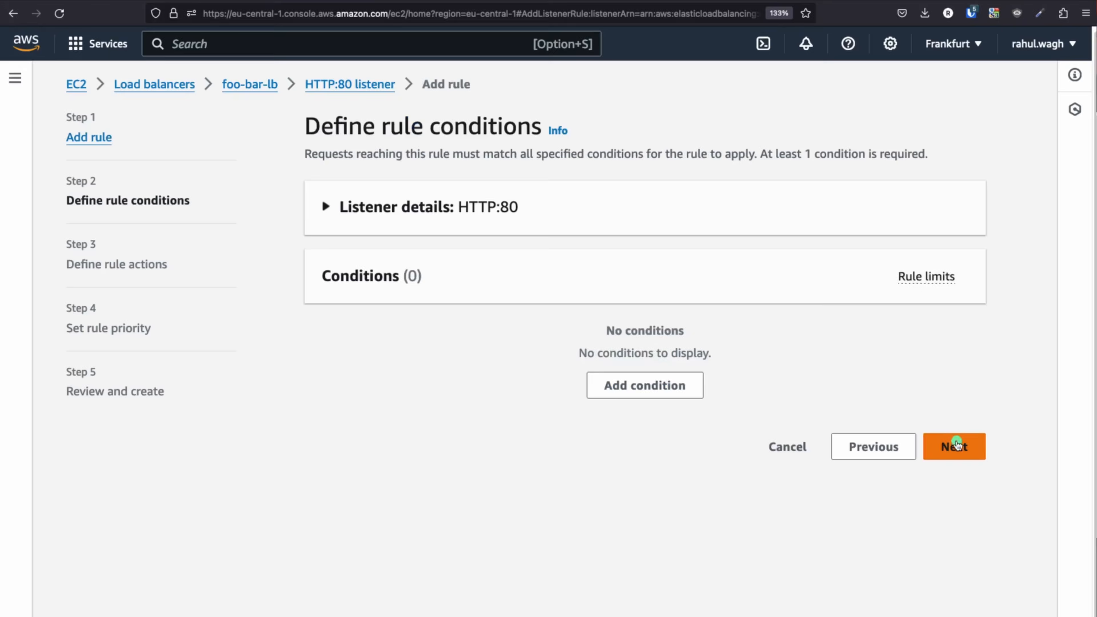
- Add a Path condition with the value /foo to foo-rule and continue to the rule actions
click(649, 386)
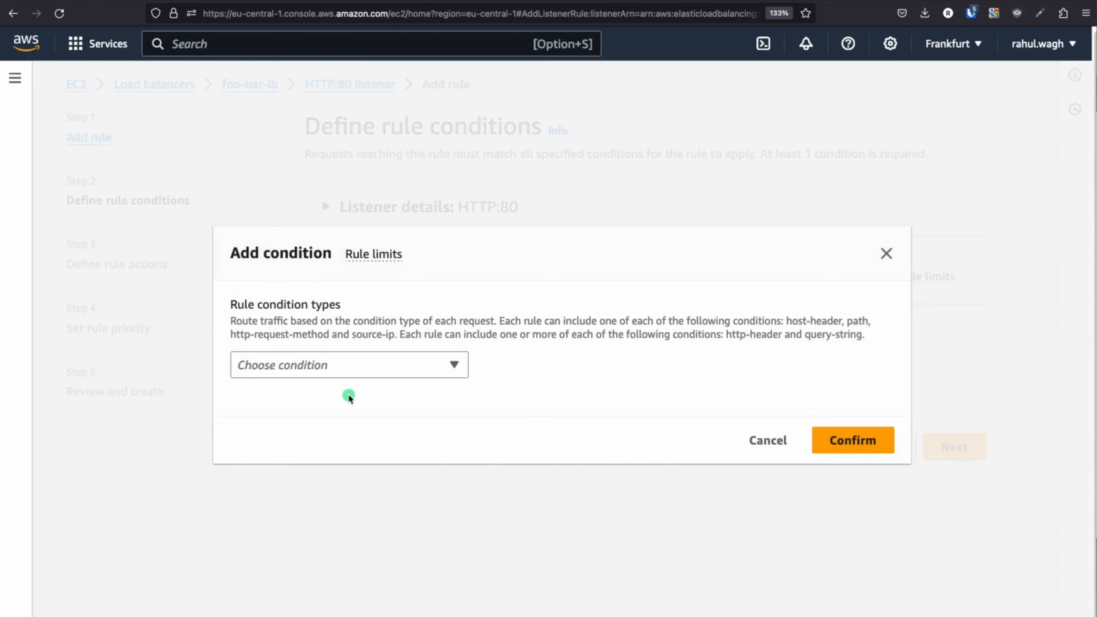
click(343, 366)
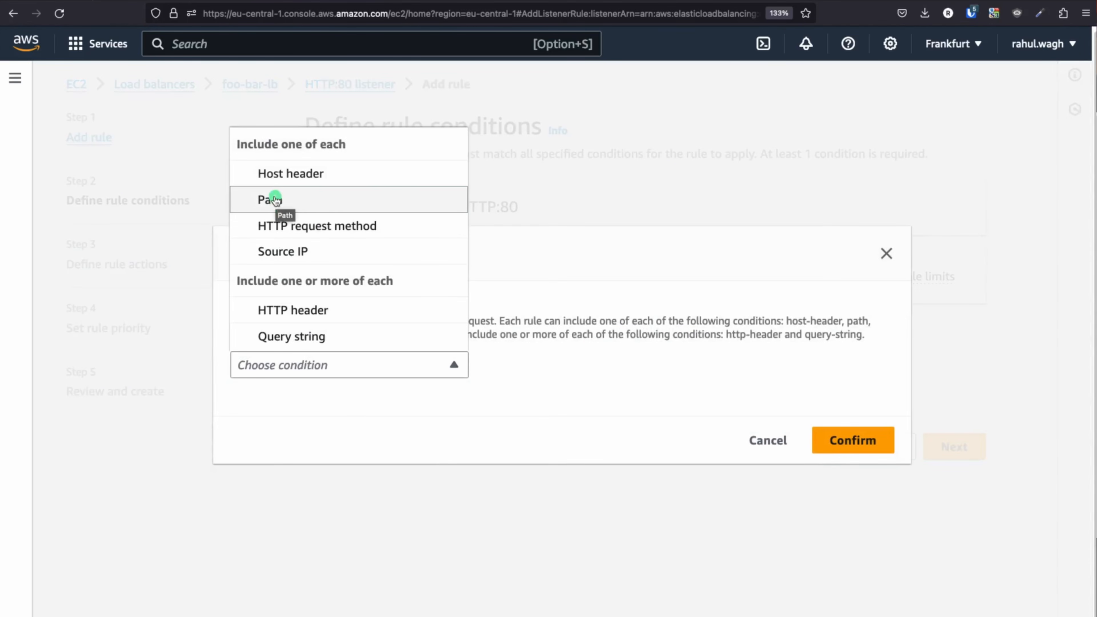
click(277, 199)
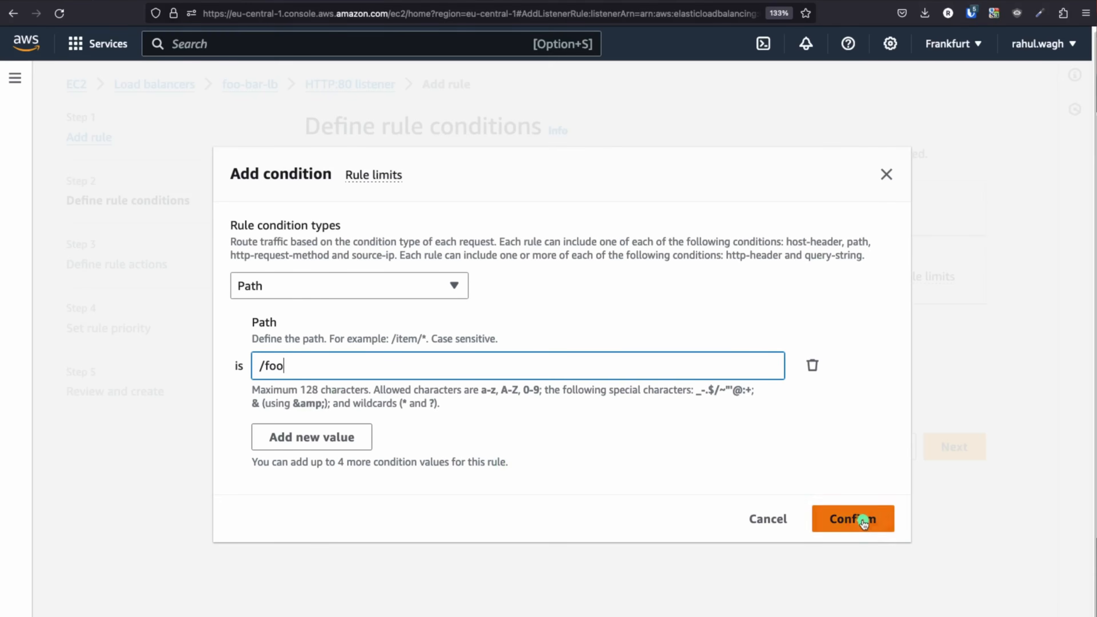
click(934, 442)
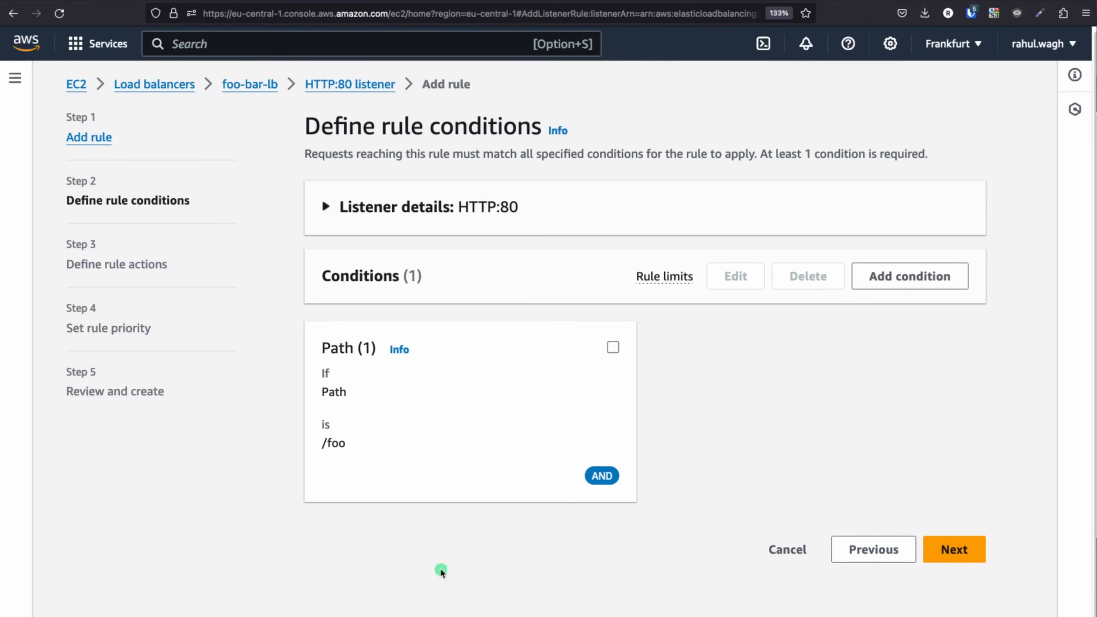
click(949, 551)
- Set foo-rule's action to forward requests to the foo-tg-alb target group, keeping the default weight
scroll(491, 489, down, 3)
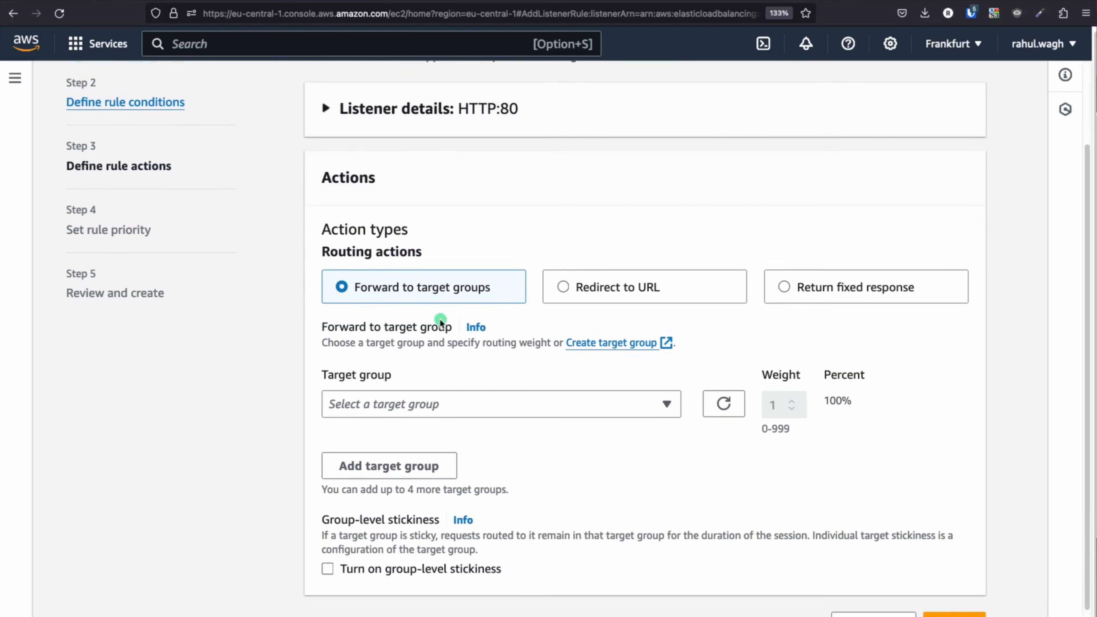
click(610, 406)
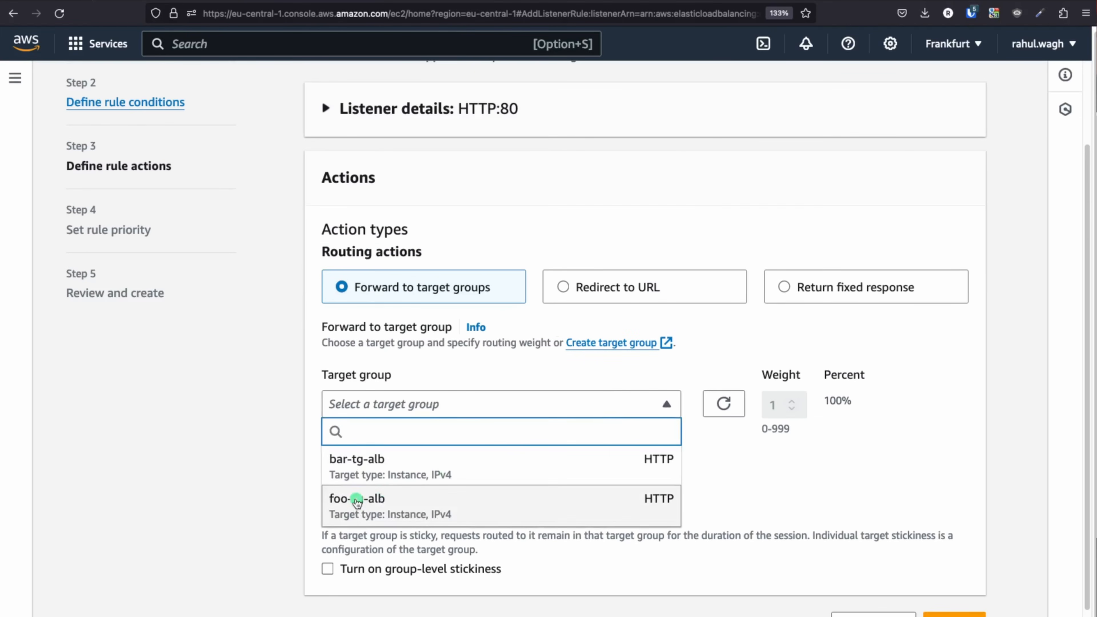
click(355, 513)
scroll(578, 479, down, 1)
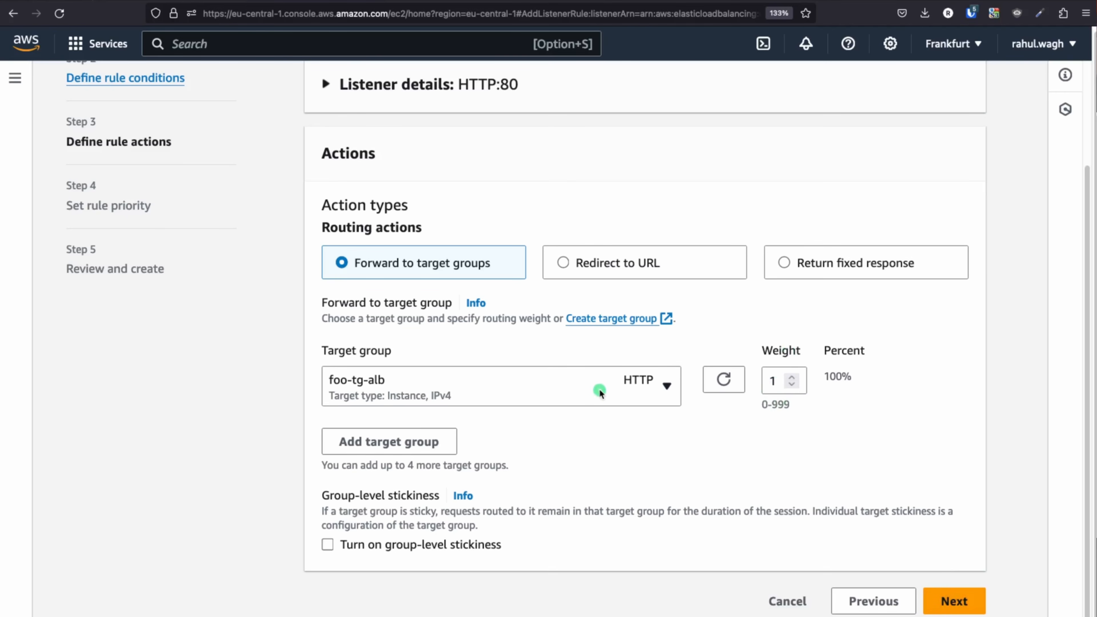
click(955, 602)
- Set foo-rule's priority to 1 and create the rule
scroll(553, 411, down, 3)
click(366, 253)
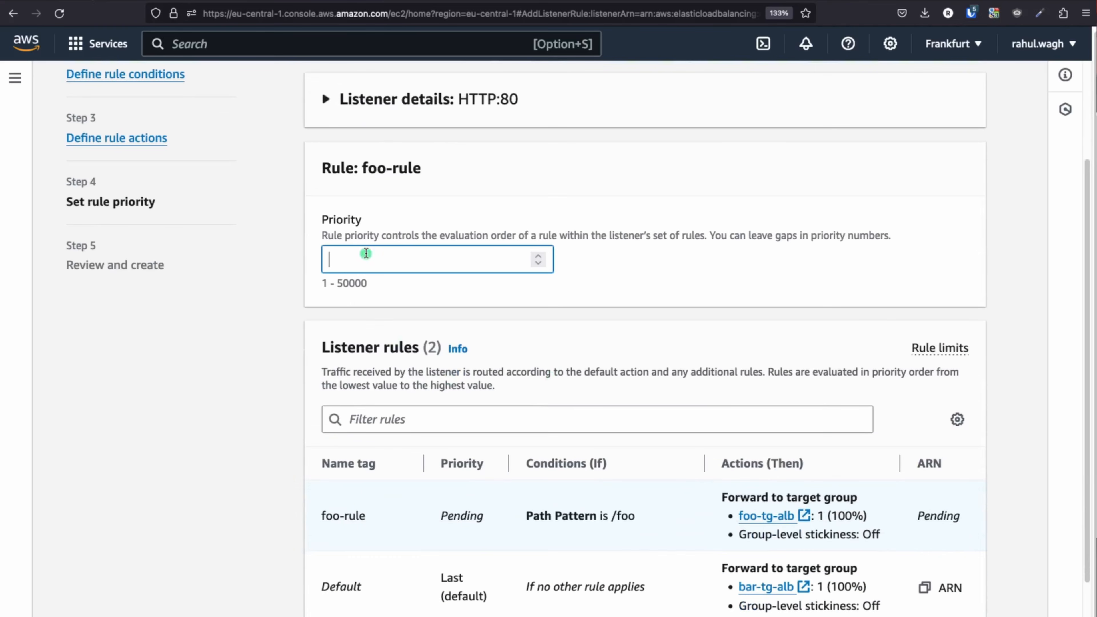
text(1)
click(503, 288)
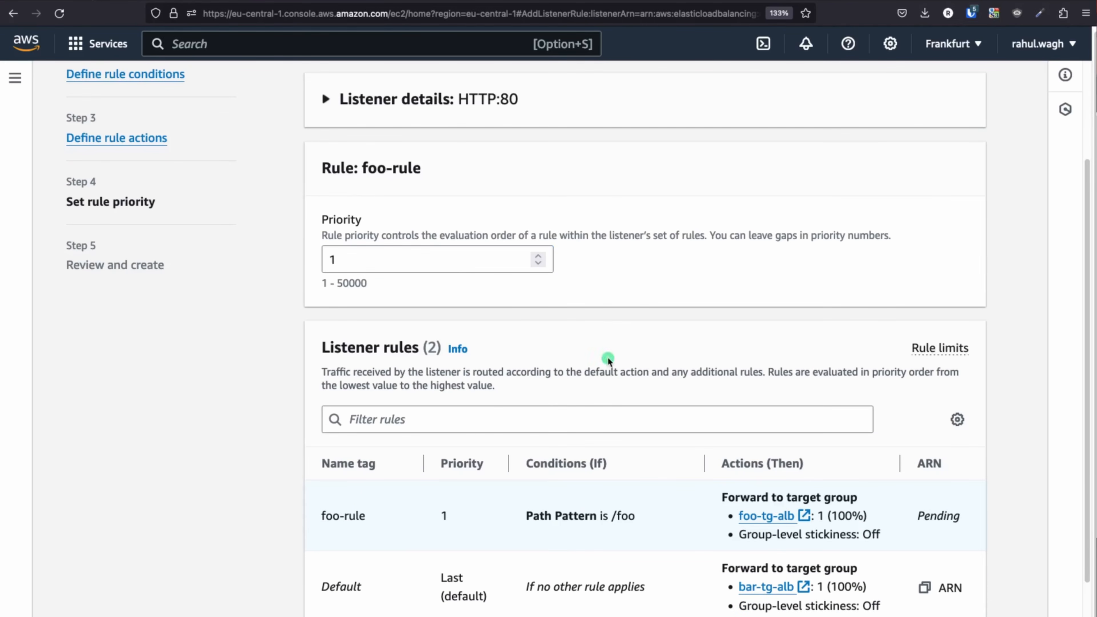
scroll(646, 368, down, 2)
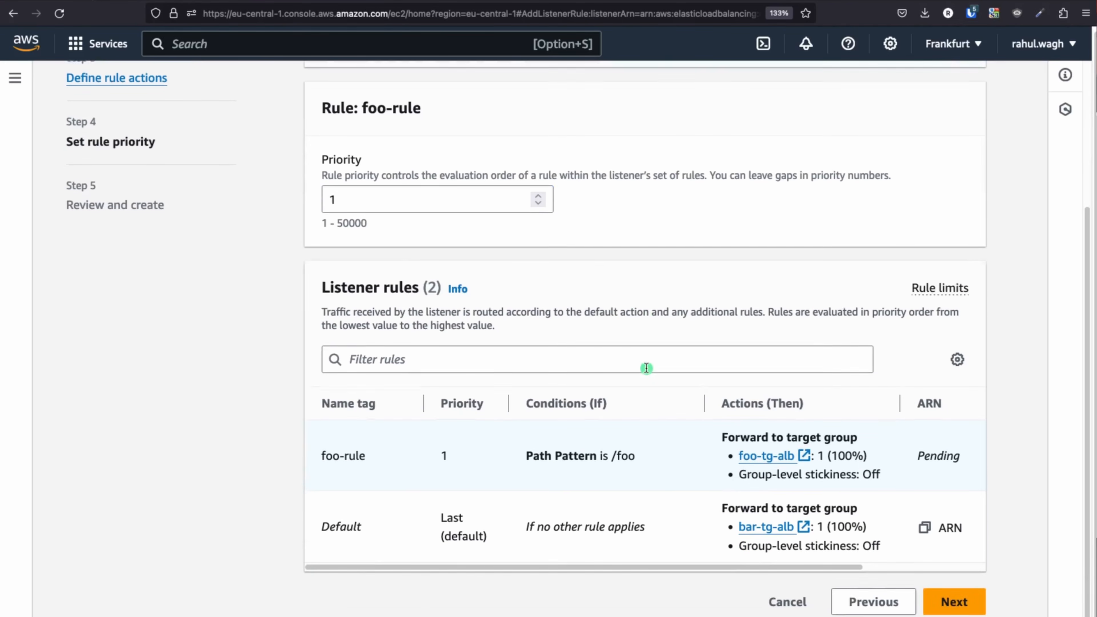
click(954, 602)
scroll(583, 459, down, 1)
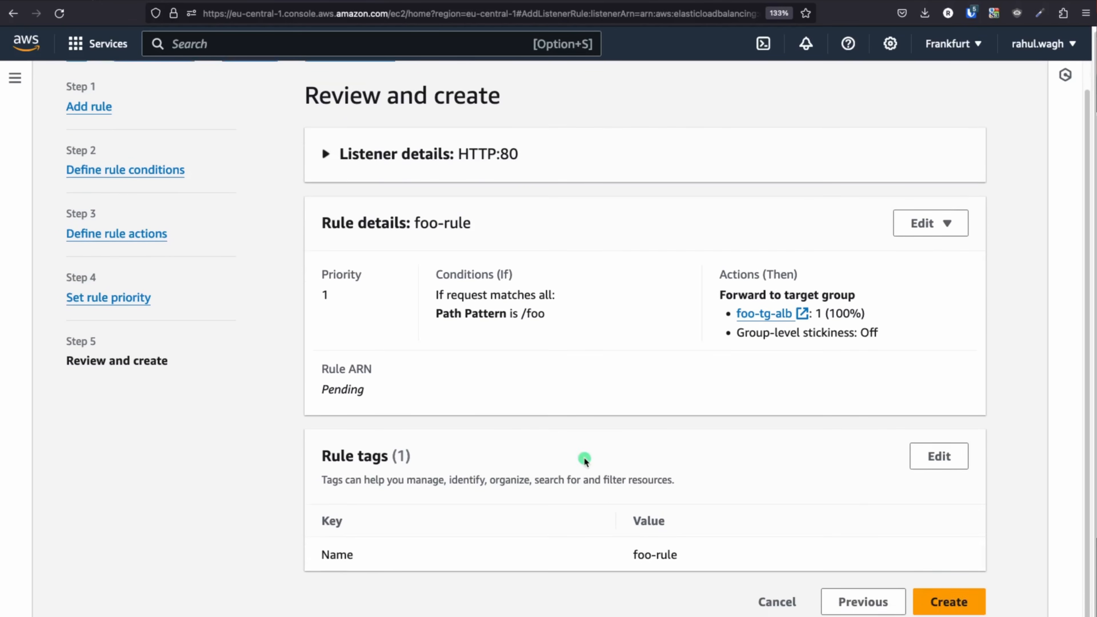
click(948, 603)
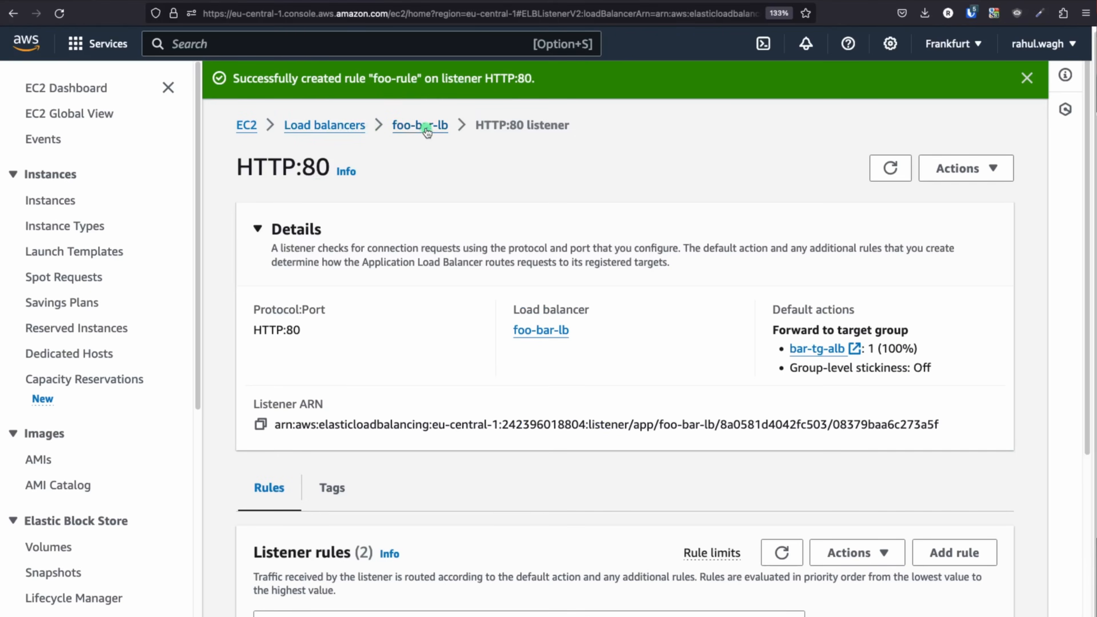
- Start another rule on foo-bar-lb's HTTP:80 listener, name it bar-rule and continue to the rule conditions
click(427, 129)
scroll(417, 321, down, 5)
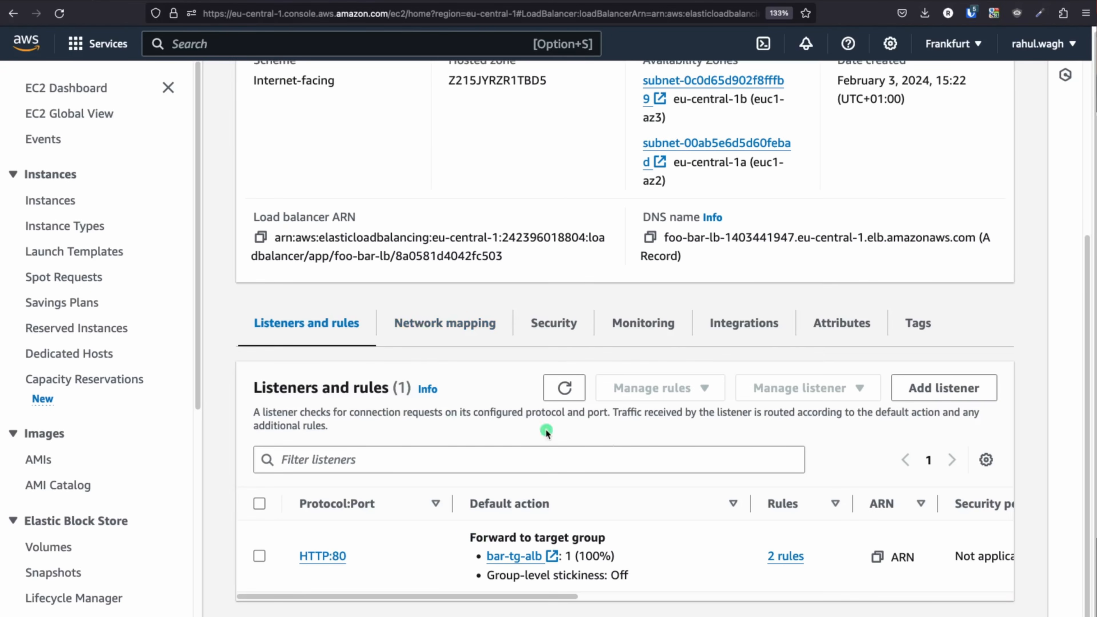
click(309, 554)
scroll(420, 460, down, 4)
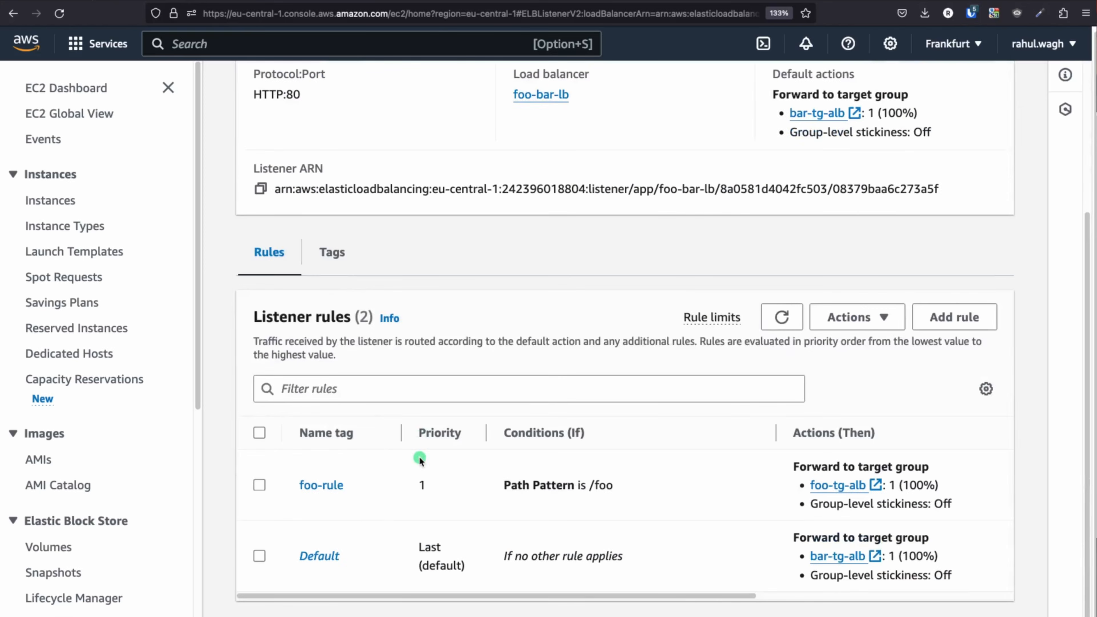
click(963, 320)
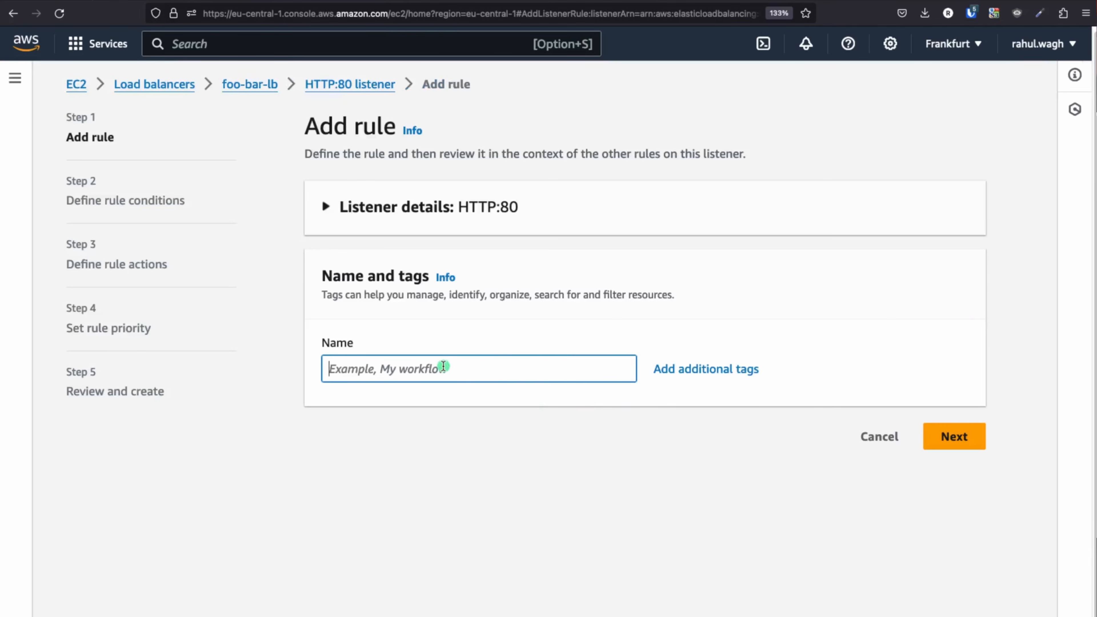
text(bar-ri)
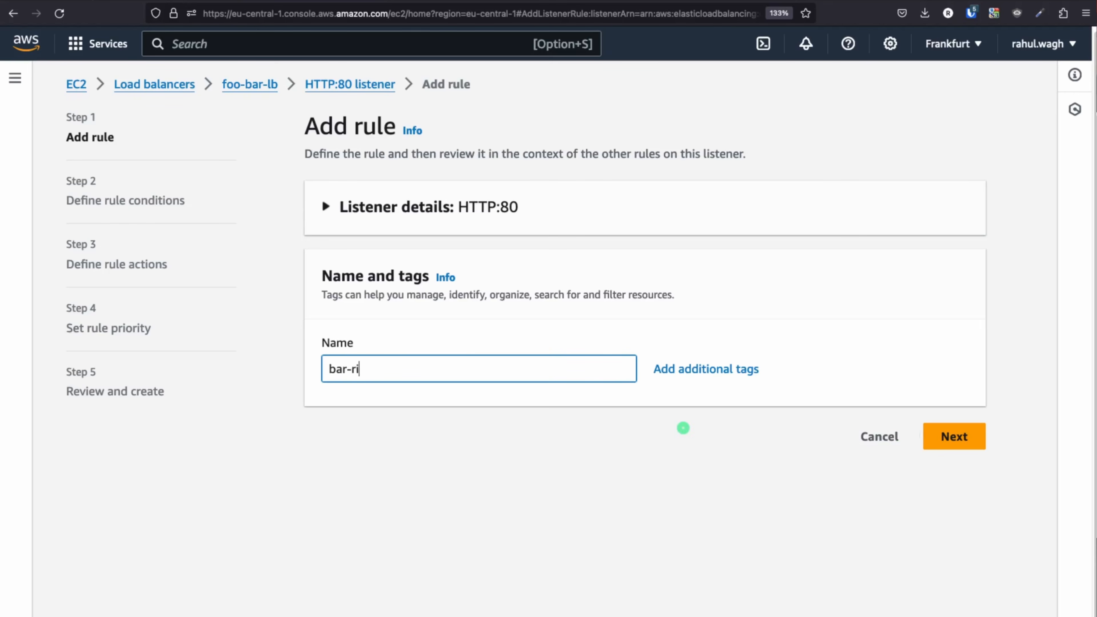
text(le)
key(BackSpace)
click(968, 443)
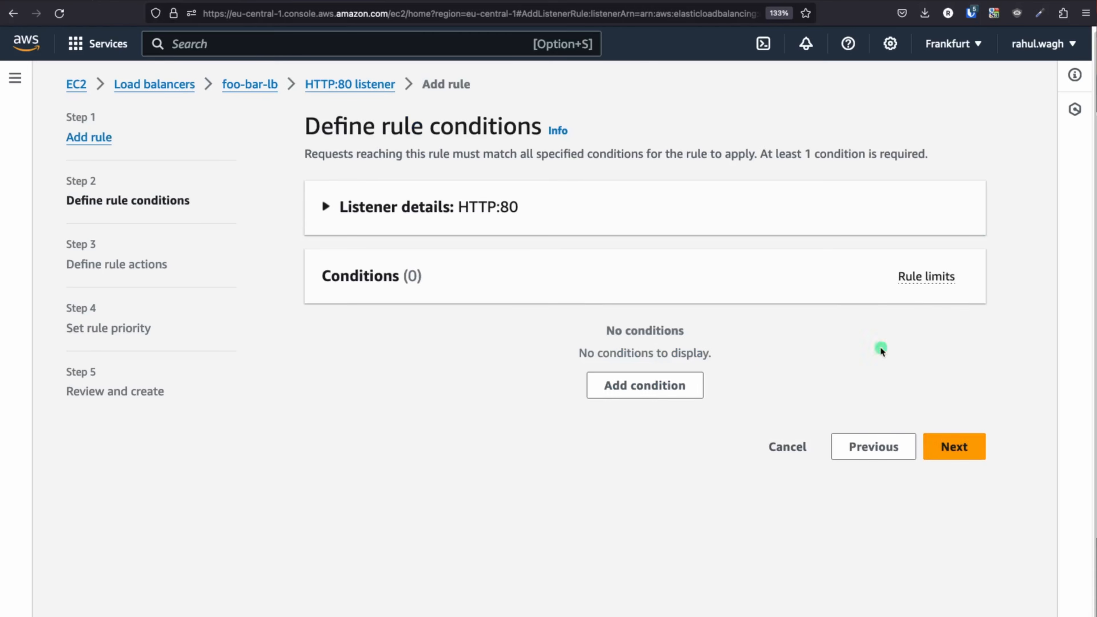
- Add a Path condition with the value /bar to bar-rule and continue to the rule actions
click(659, 384)
click(409, 364)
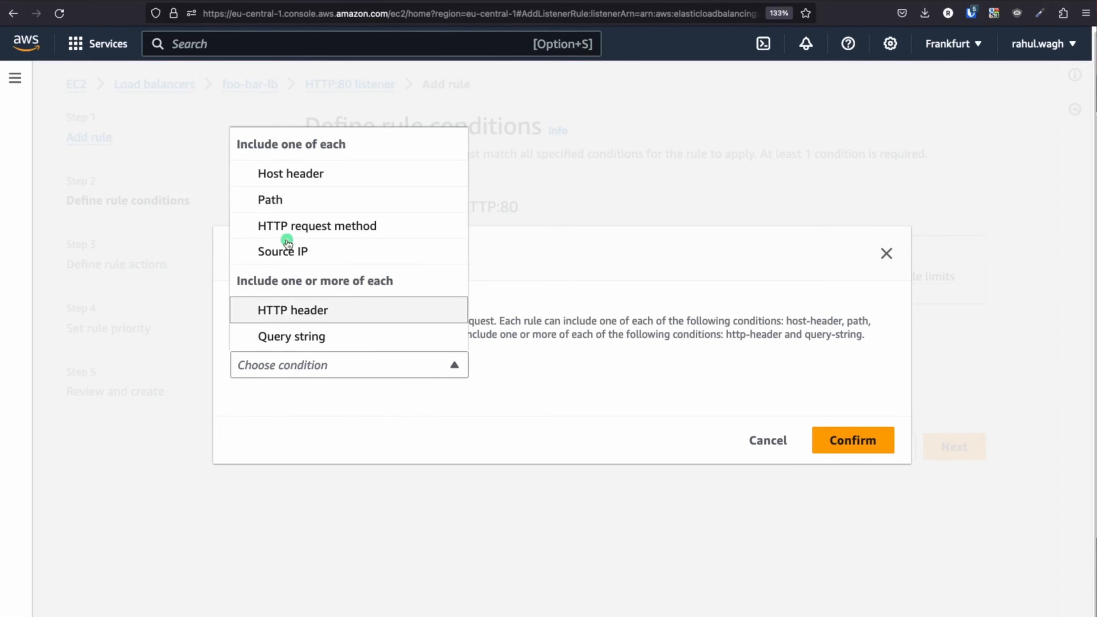
click(285, 201)
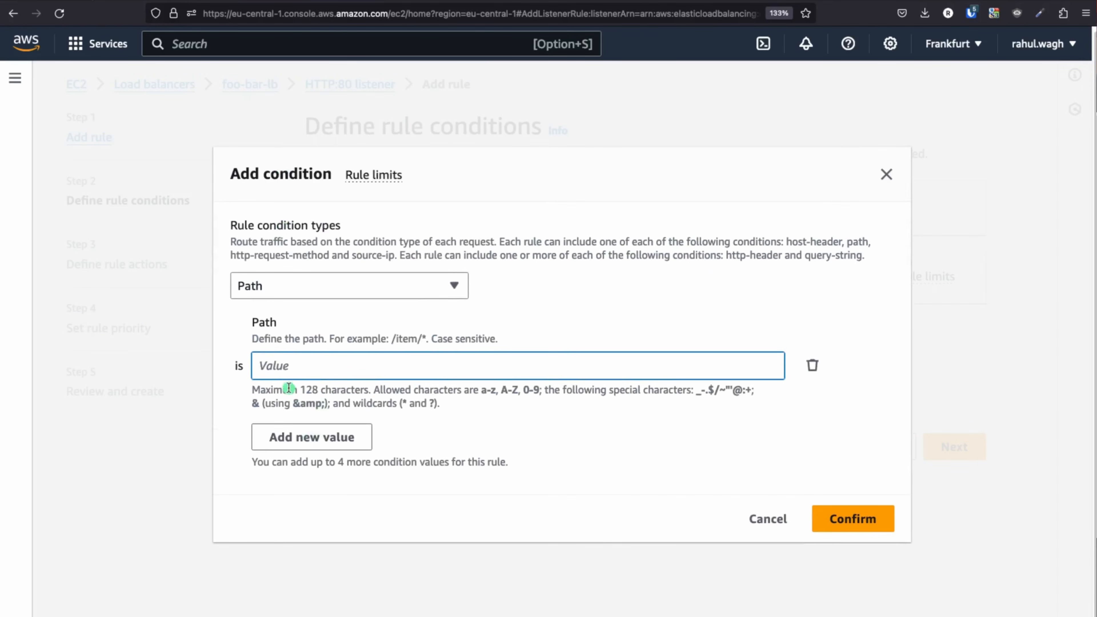
text(/v)
click(869, 521)
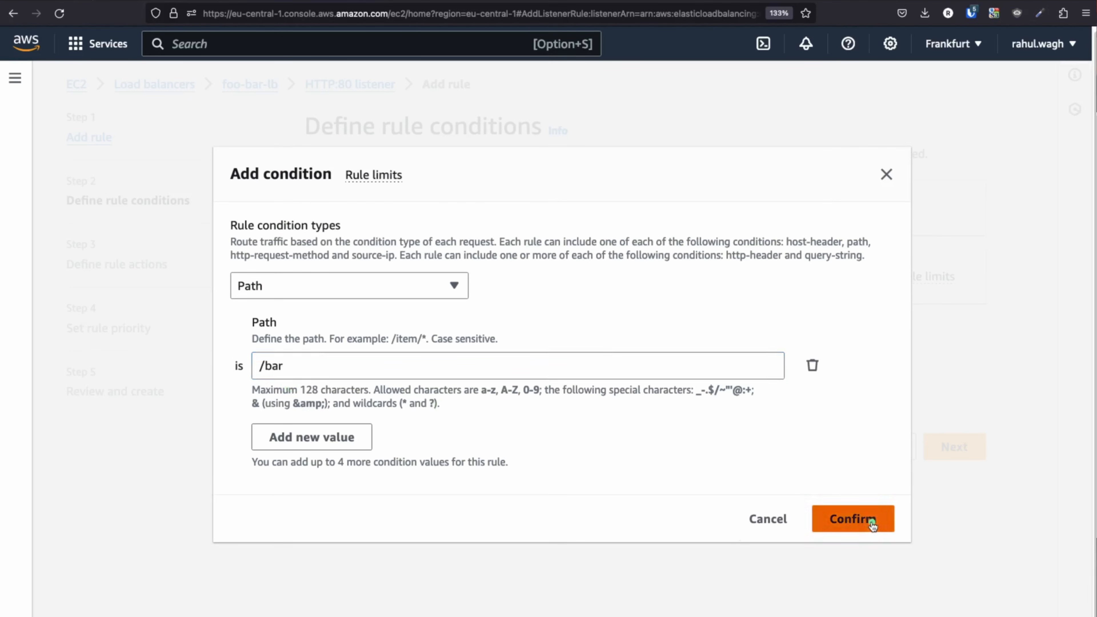
click(966, 561)
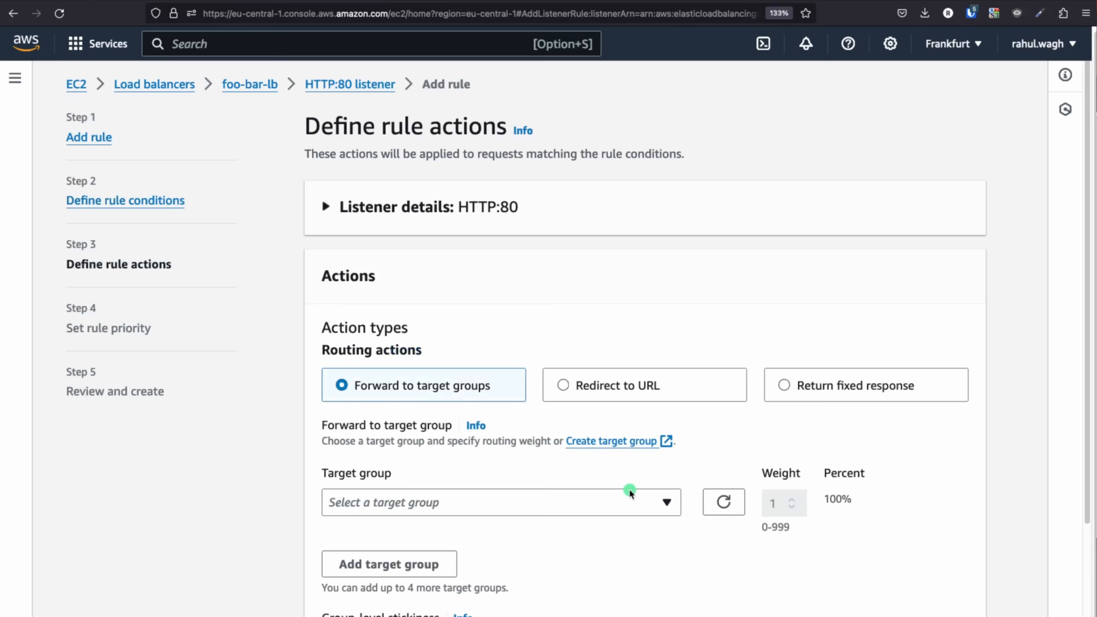
- Set bar-rule's action to forward requests to the bar-tg-alb target group, keeping the default weight
scroll(629, 489, down, 3)
click(569, 384)
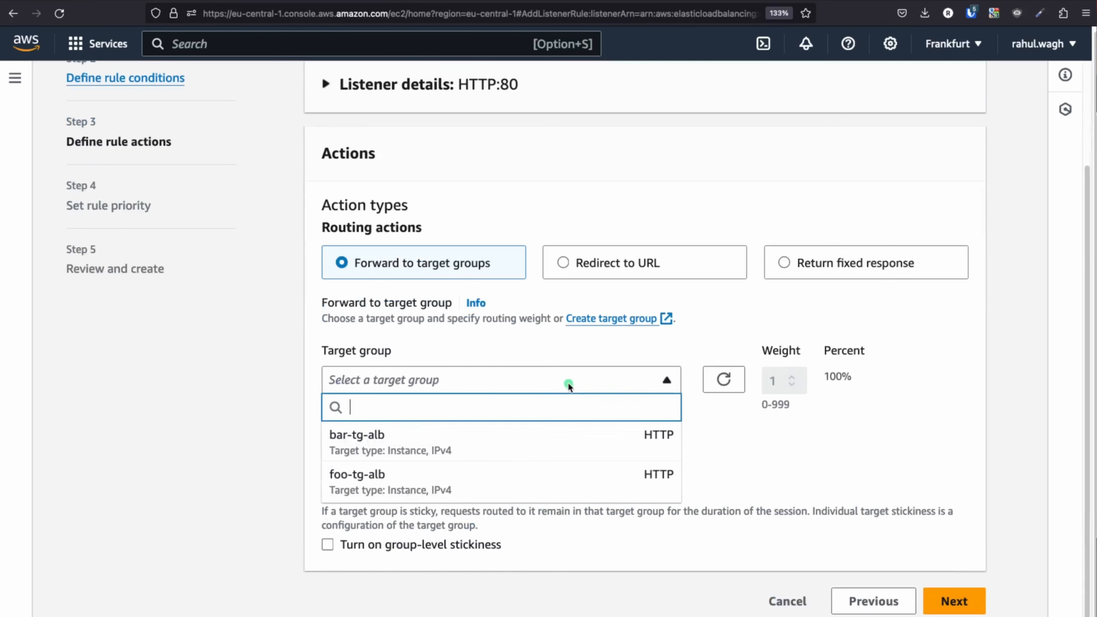
click(351, 440)
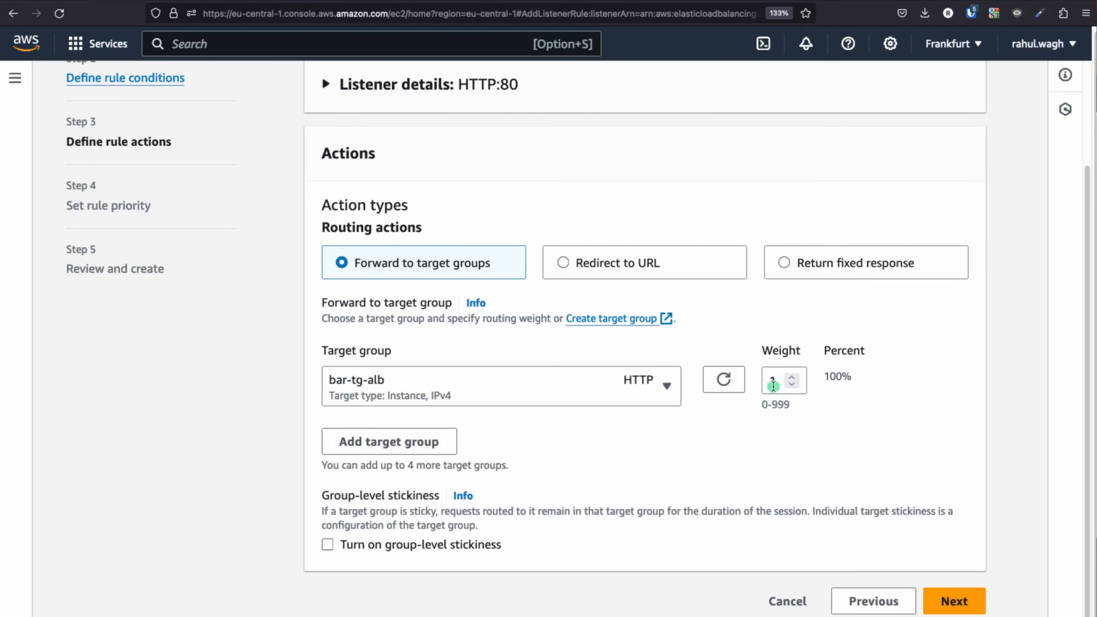
click(958, 601)
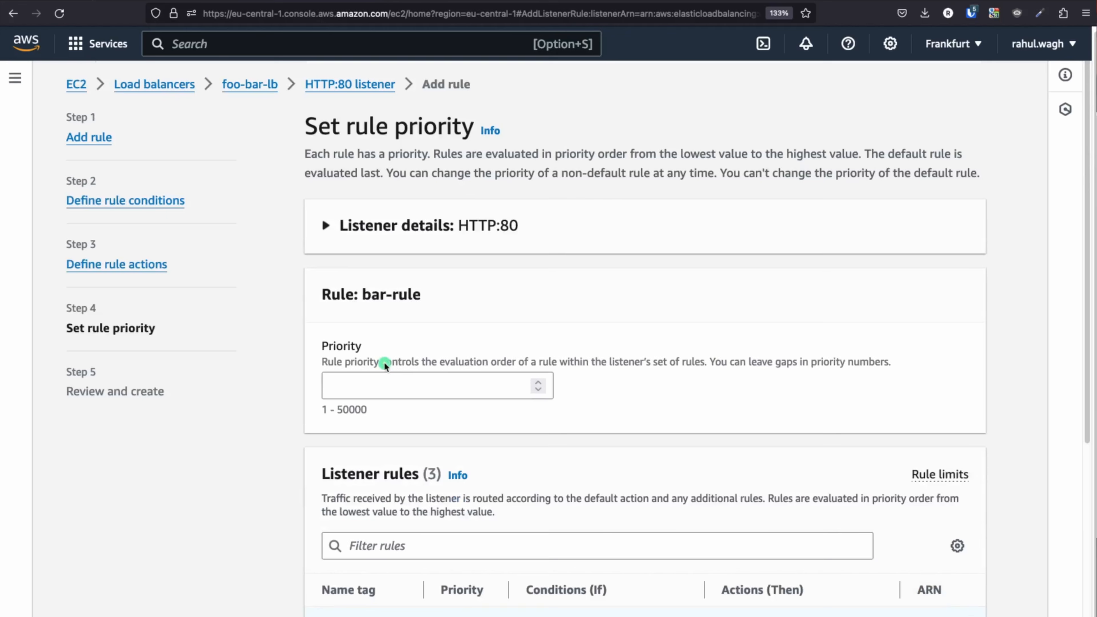
- Set bar-rule's priority to 2 and create the rule
click(368, 387)
text(2)
scroll(713, 373, down, 3)
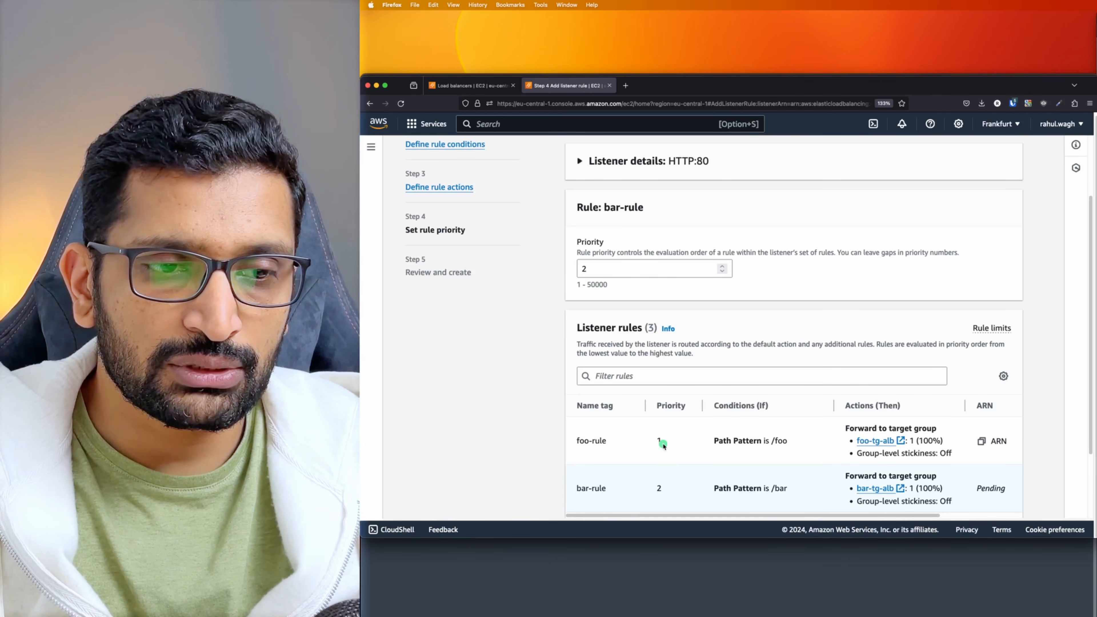
scroll(664, 441, down, 3)
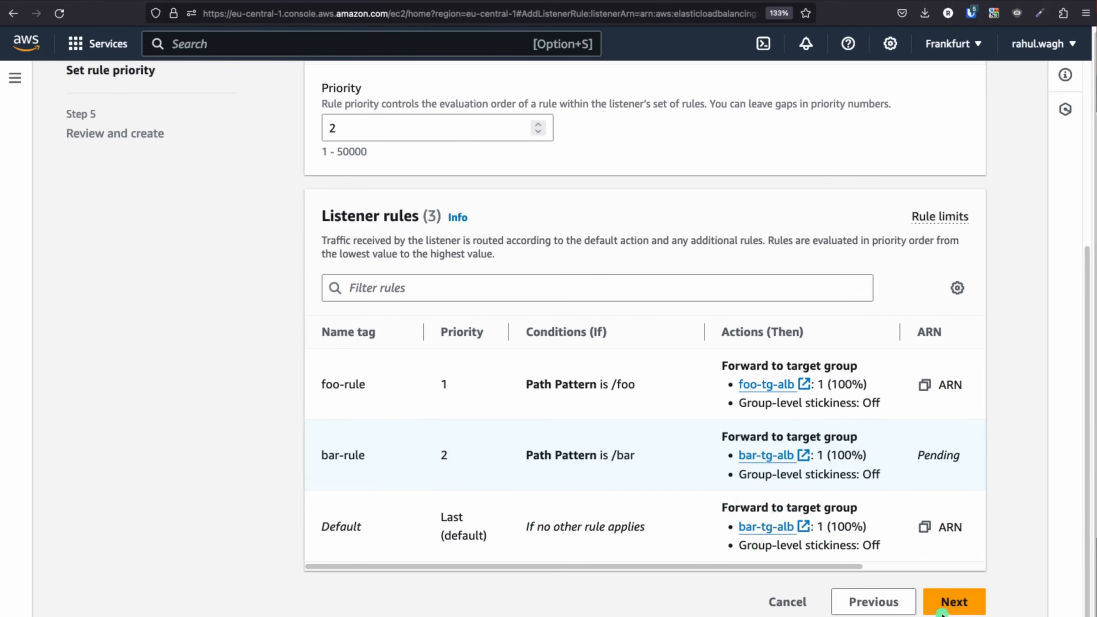
click(948, 603)
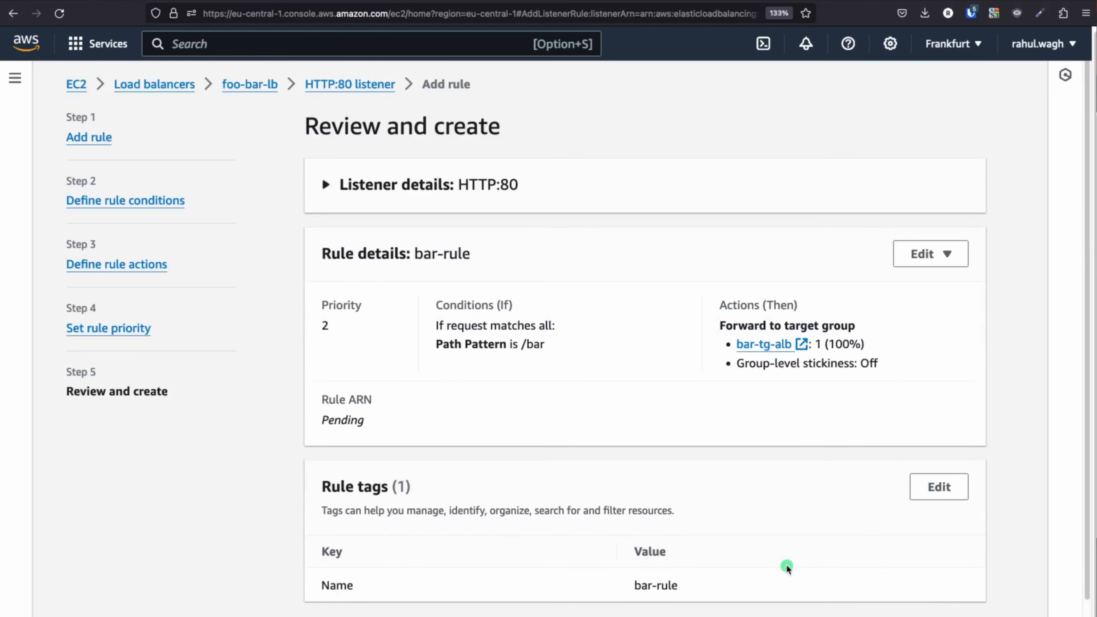
scroll(787, 565, down, 1)
click(942, 602)
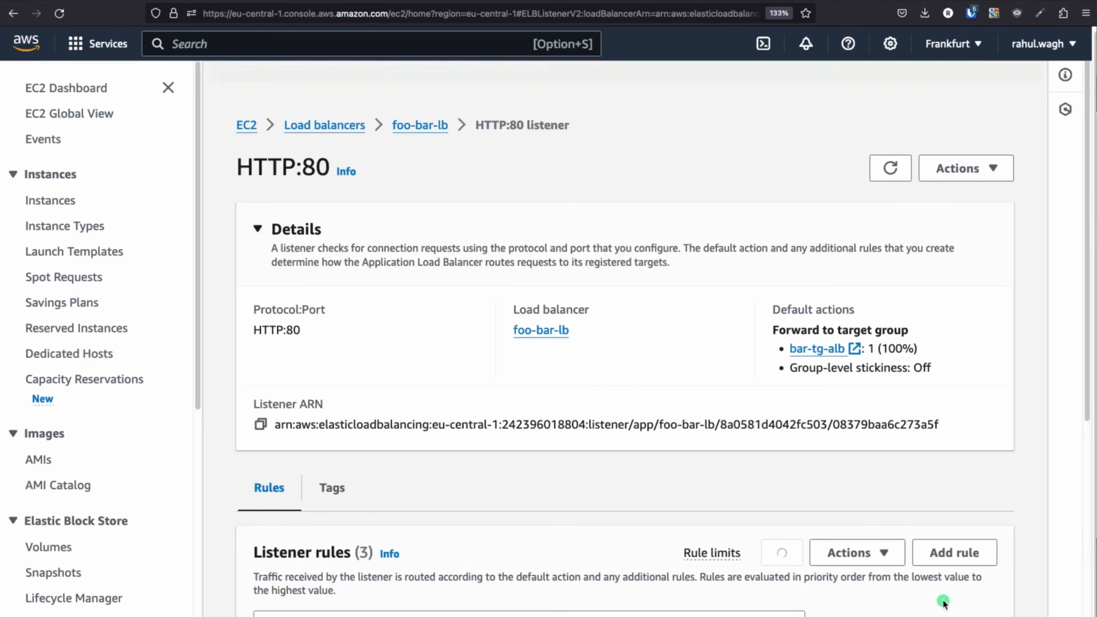
- Review the listener's rules, then return to the foo-bar-lb details and copy the load balancer's DNS name
scroll(482, 386, down, 6)
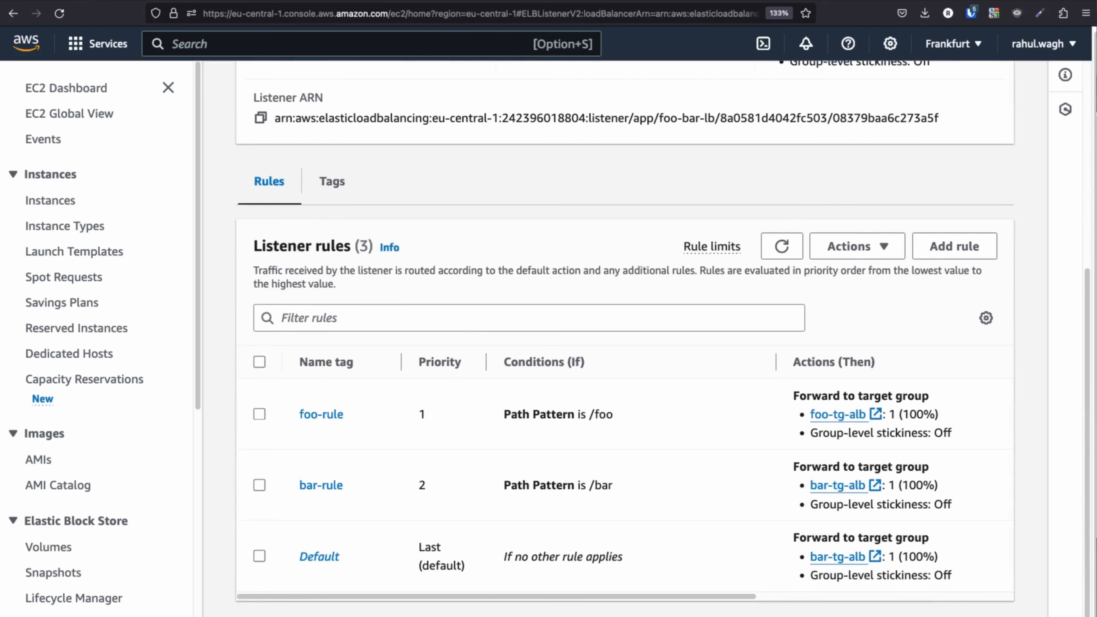
scroll(708, 319, up, 5)
scroll(813, 287, up, 1)
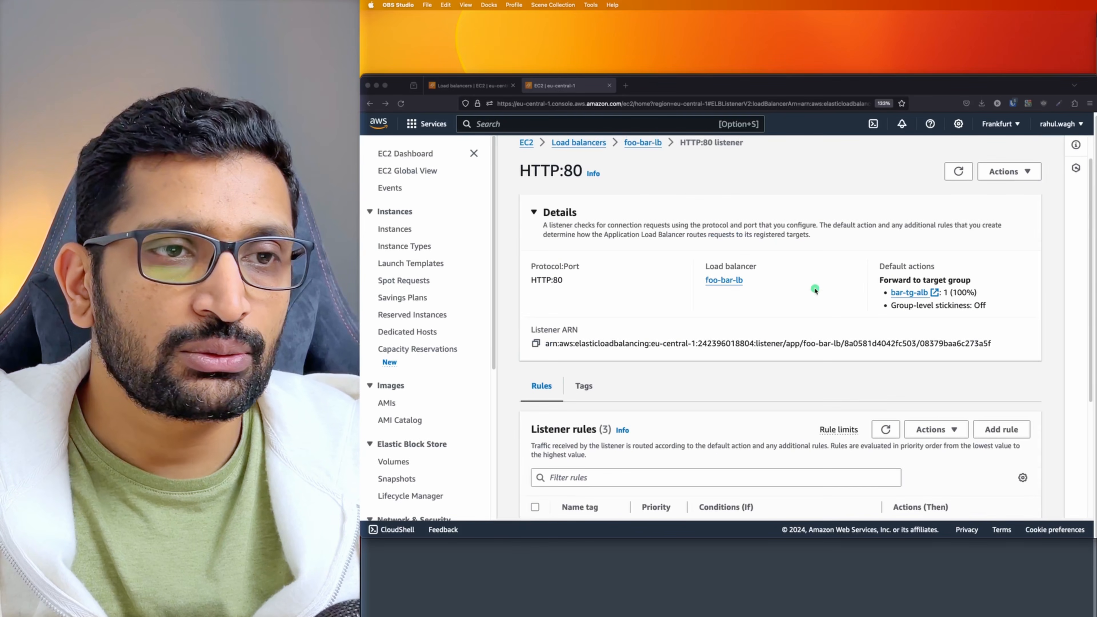
click(633, 146)
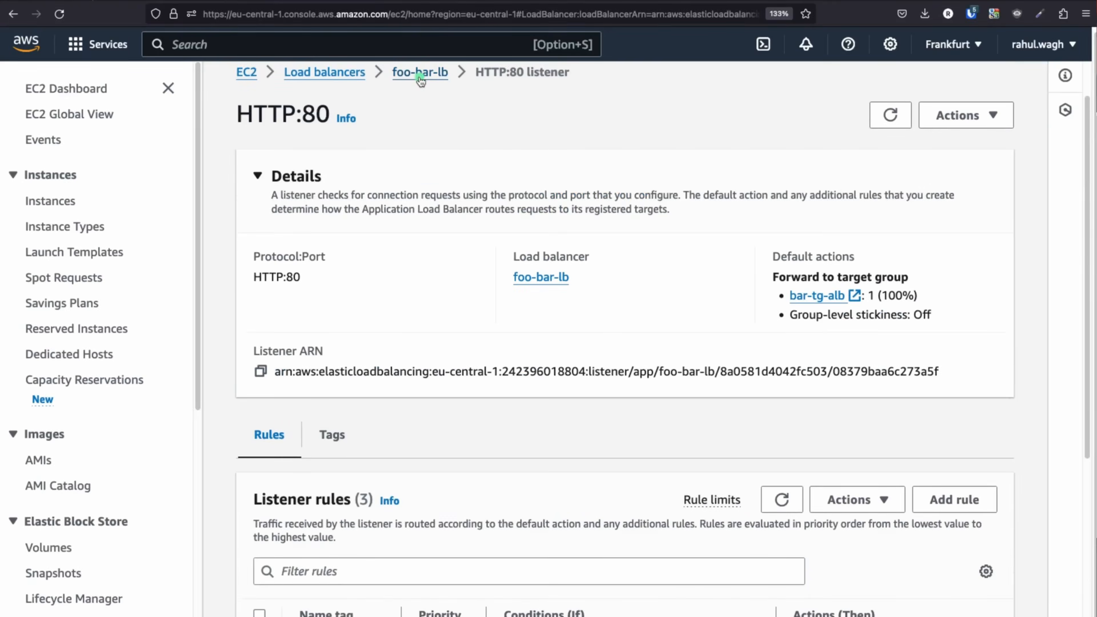
click(634, 146)
scroll(696, 293, down, 3)
click(654, 352)
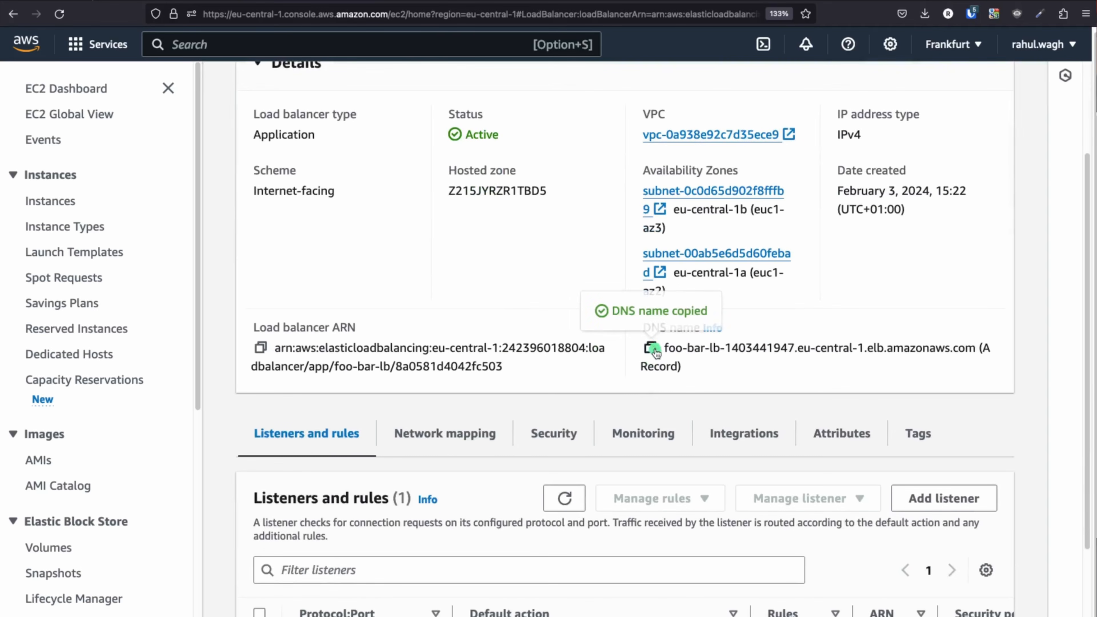
- Load the copied load balancer DNS name with the path /bar in a new browser tab to test bar-rule
key(super+t)
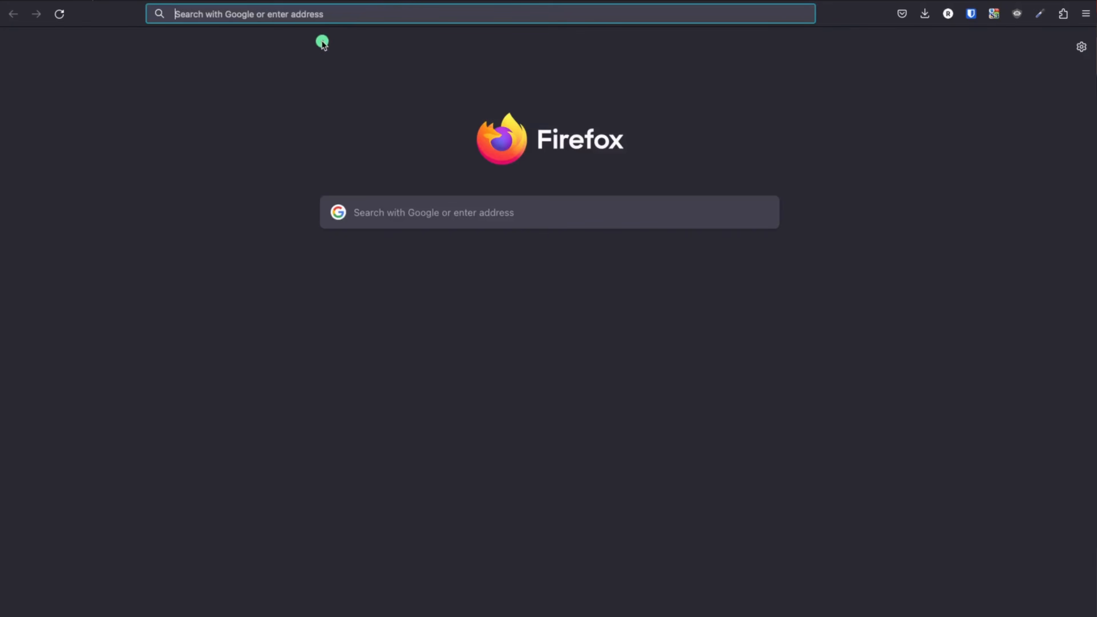
key(super+v)
text(/bar)
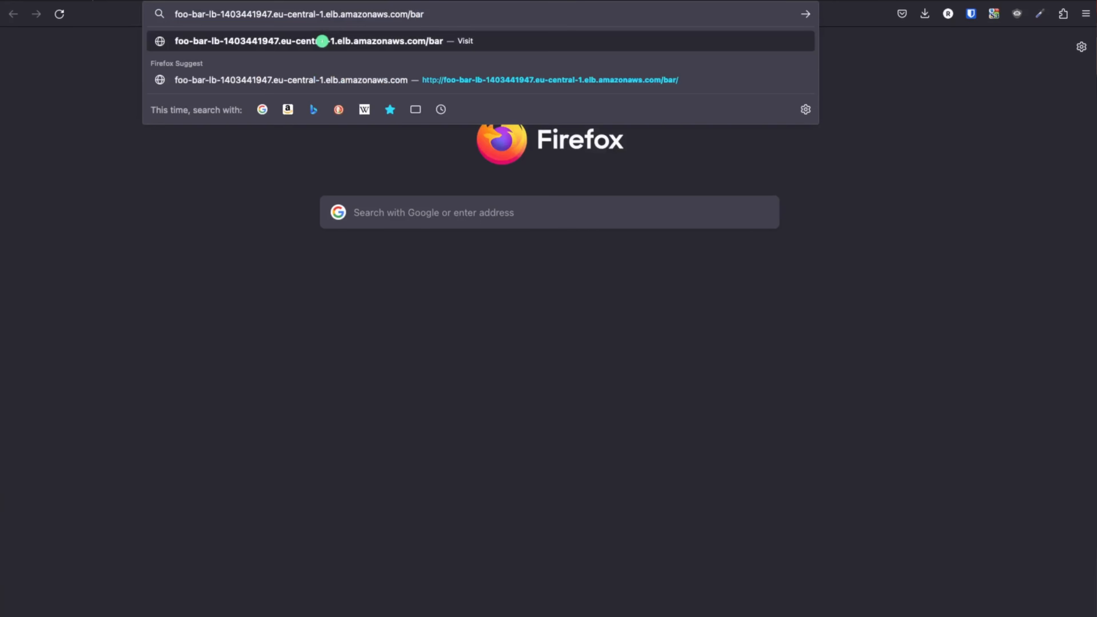
key(Return)
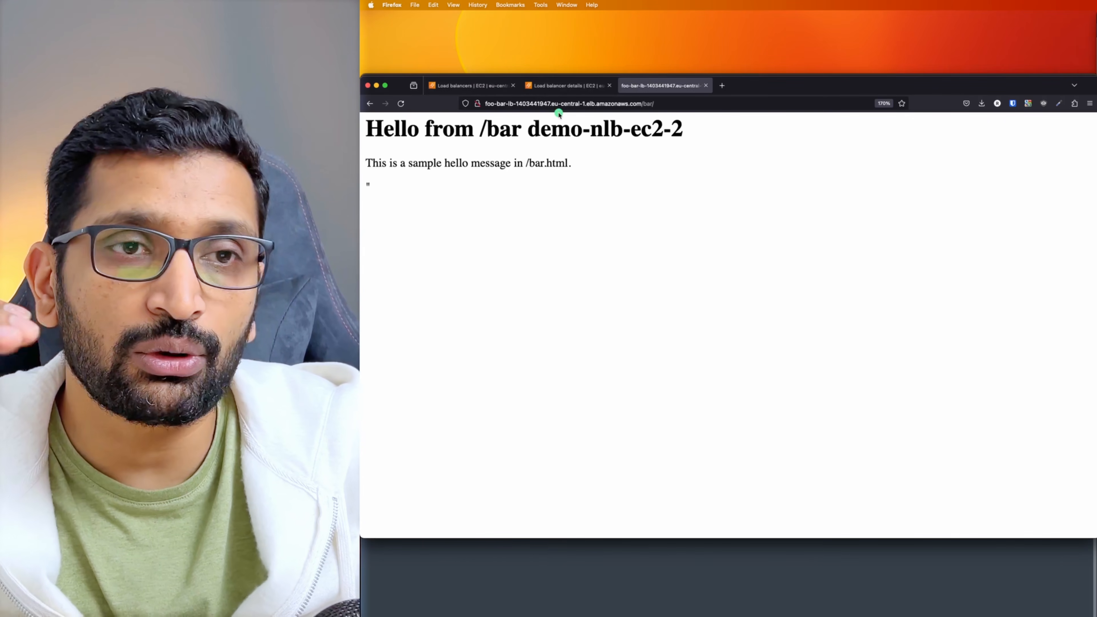
- Open the loaded /bar page's address for editing at its path
click(661, 104)
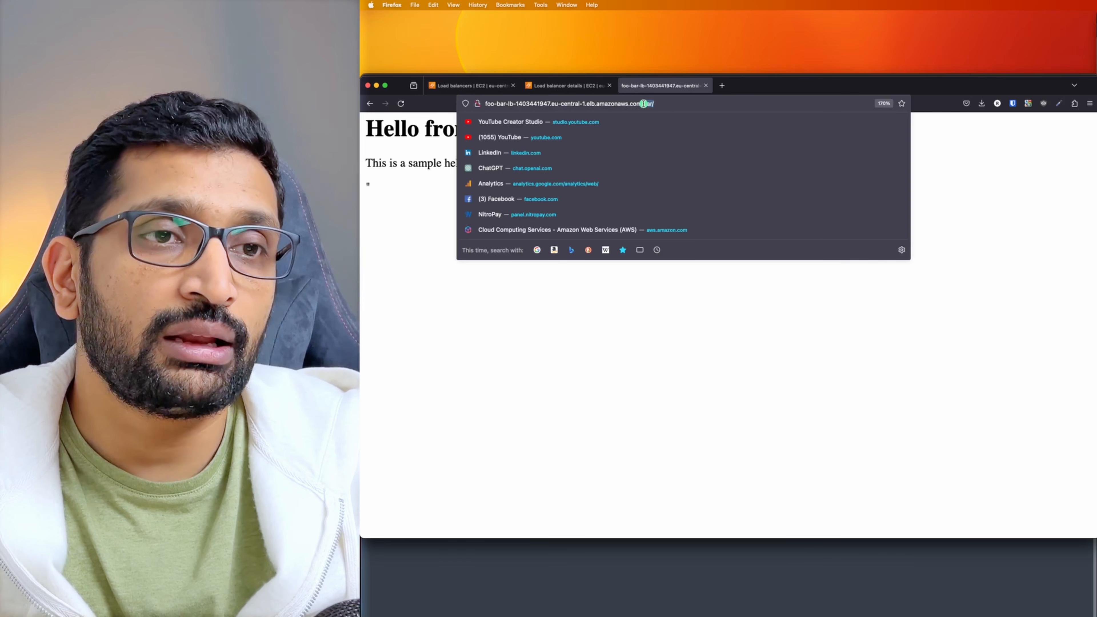
- Check the load balancer's /bar/ page, request its /foo/ path, and read the response
click(546, 277)
drag(607, 173, 382, 128)
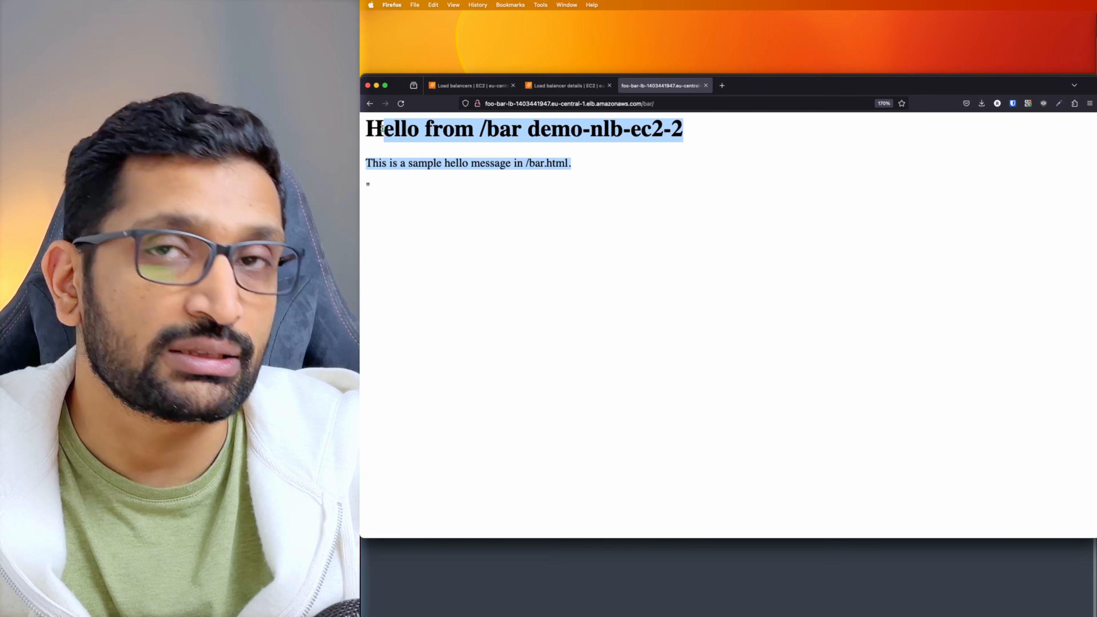
click(673, 104)
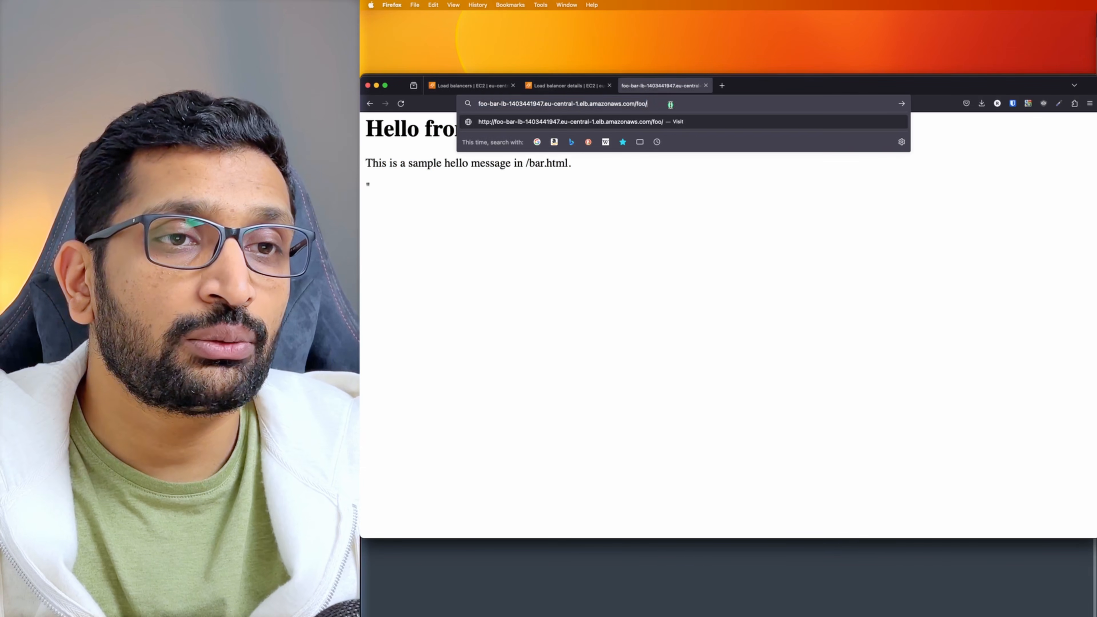
click(592, 201)
drag(605, 180, 361, 124)
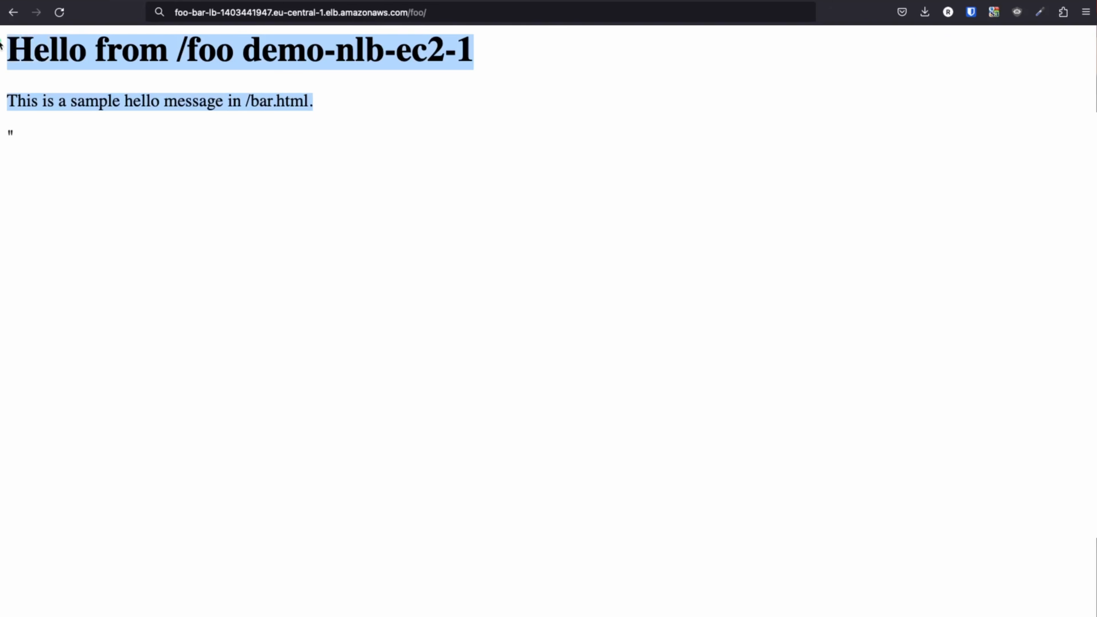
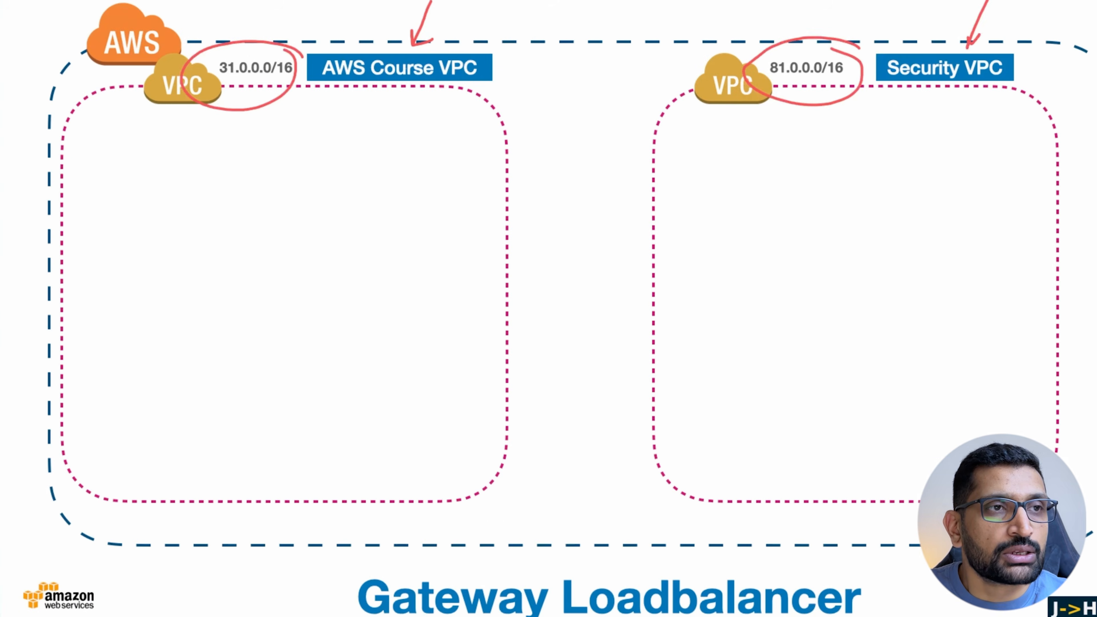
- Switch to the AWS VPC console and start a new VPC in Europe (Stockholm) with the name tag aws-course-eun1-vpc
key(super+Tab)
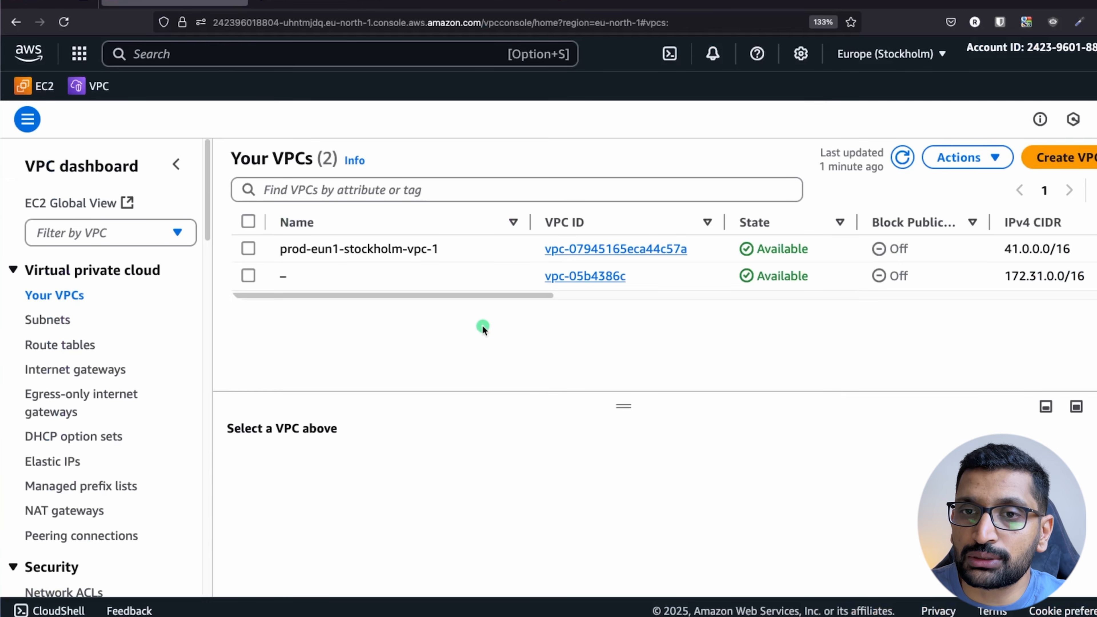
click(1051, 163)
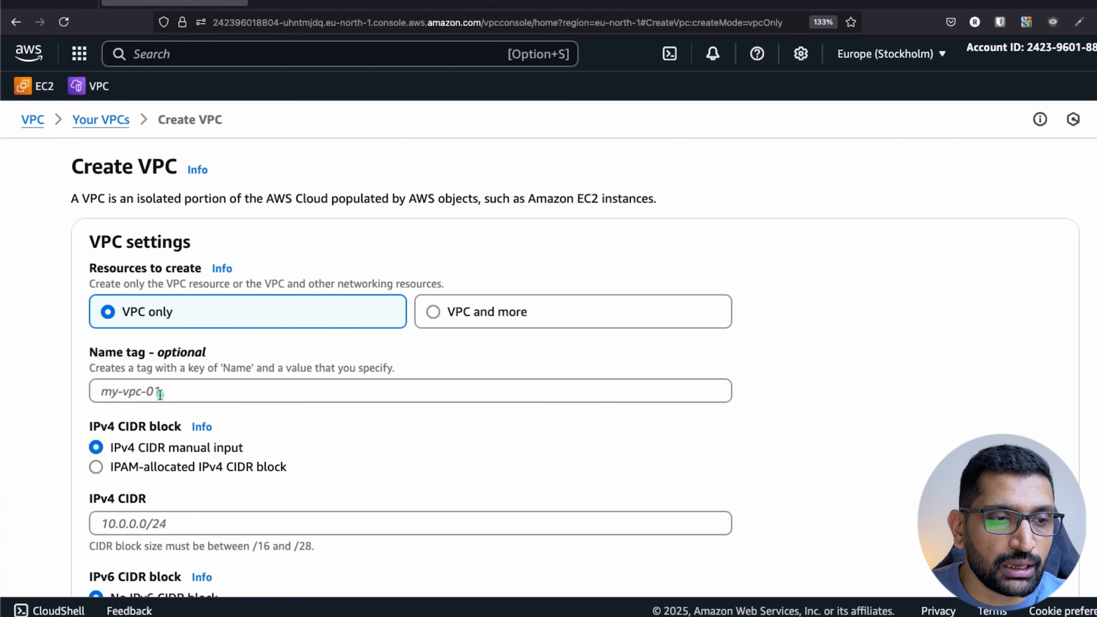
click(181, 391)
text(aws-course-eun1-vpc)
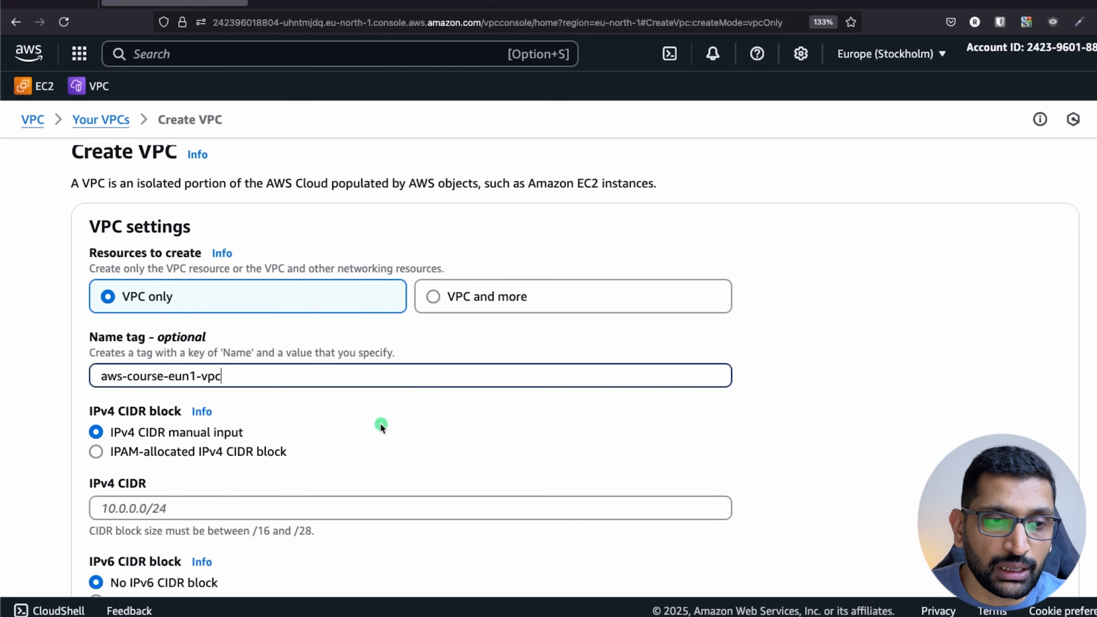
- Set the VPC's IPv4 CIDR to 31.0.0.0/16 and create the VPC
scroll(380, 424, down, 3)
click(112, 432)
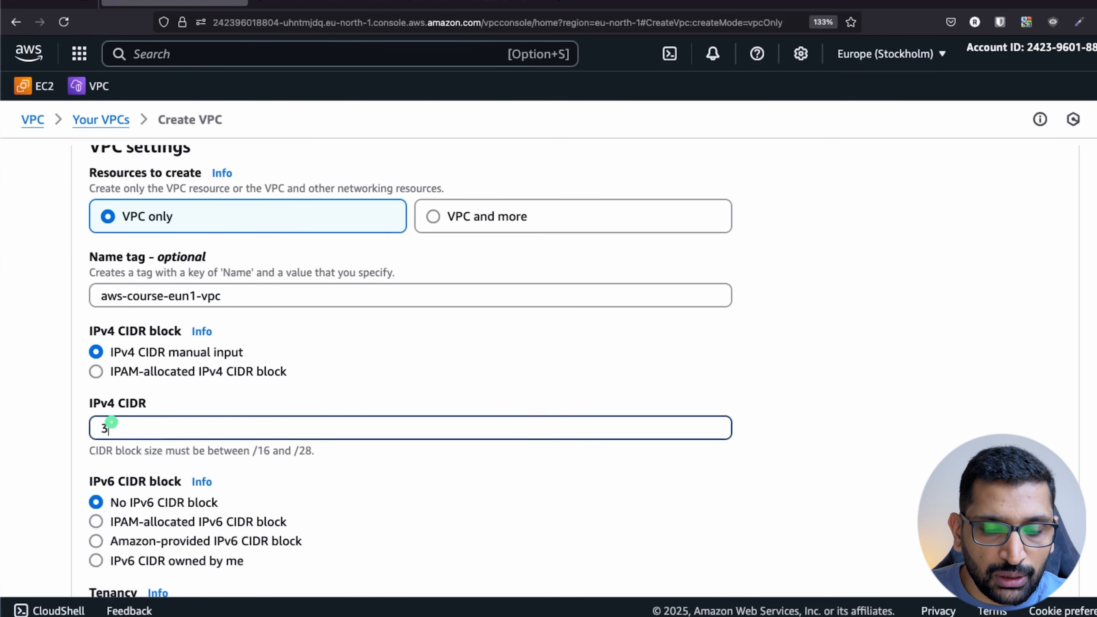
text(31.0.0.0/16)
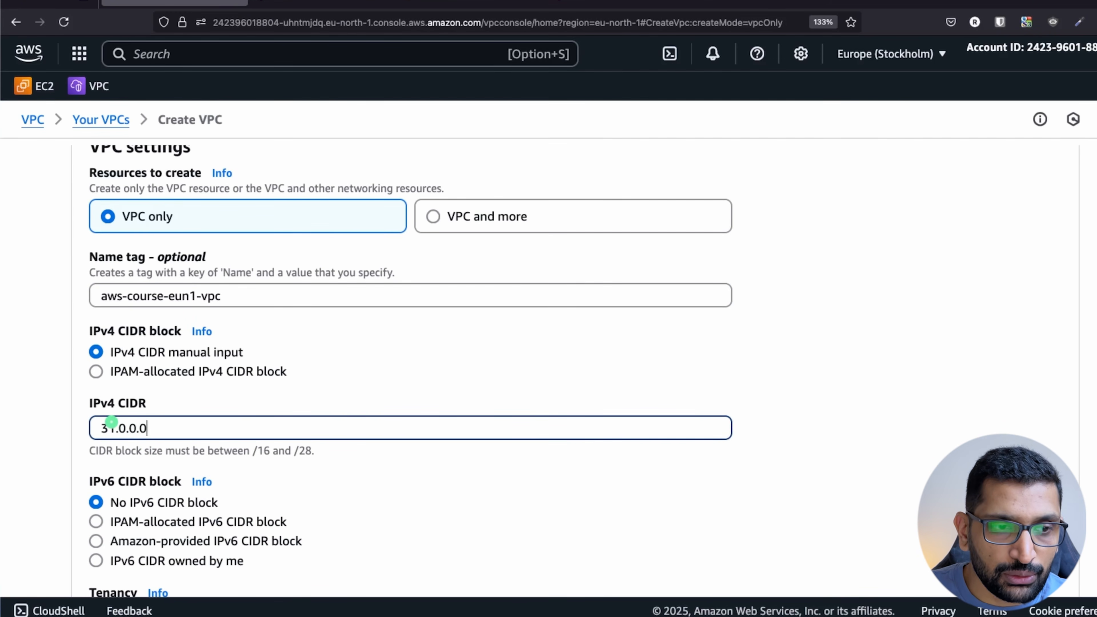
click(408, 381)
scroll(409, 381, down, 5)
scroll(409, 381, down, 2)
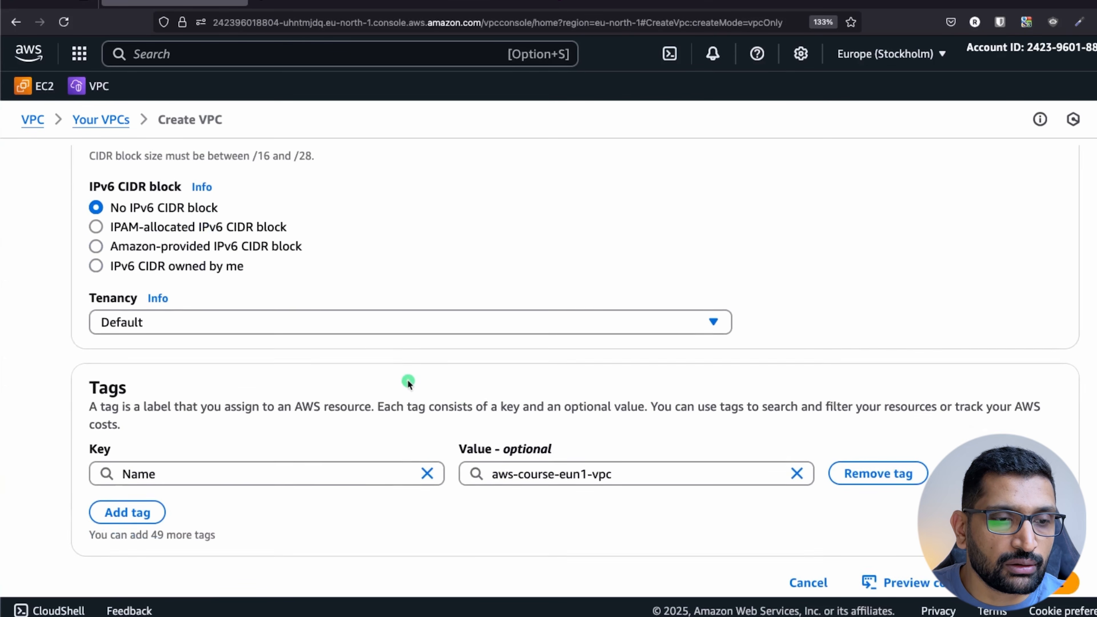
click(1010, 584)
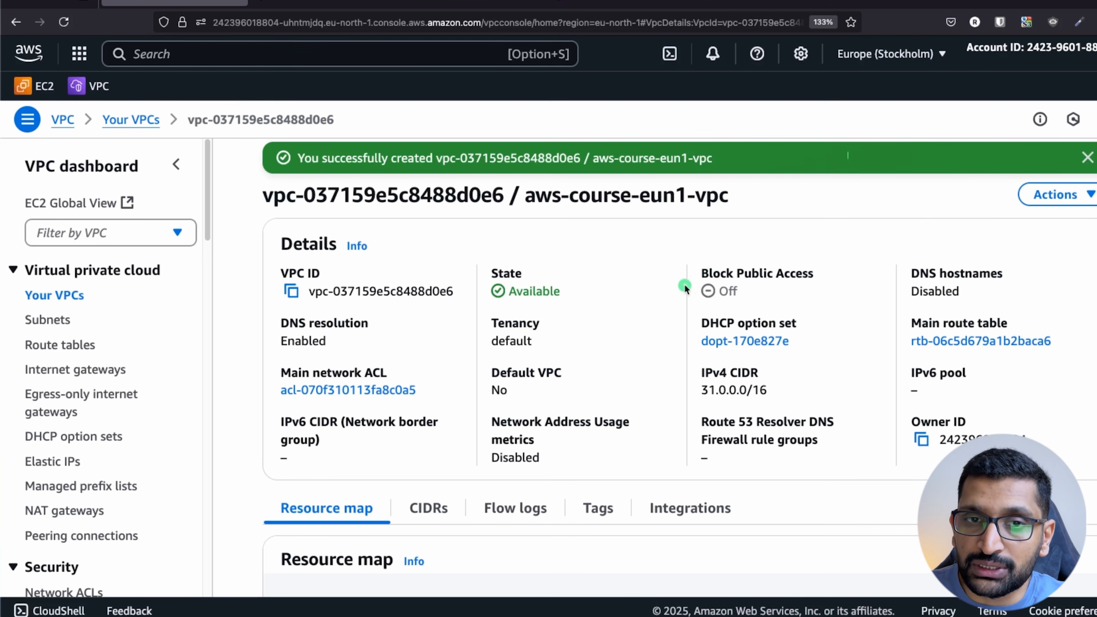
key(super+Tab)
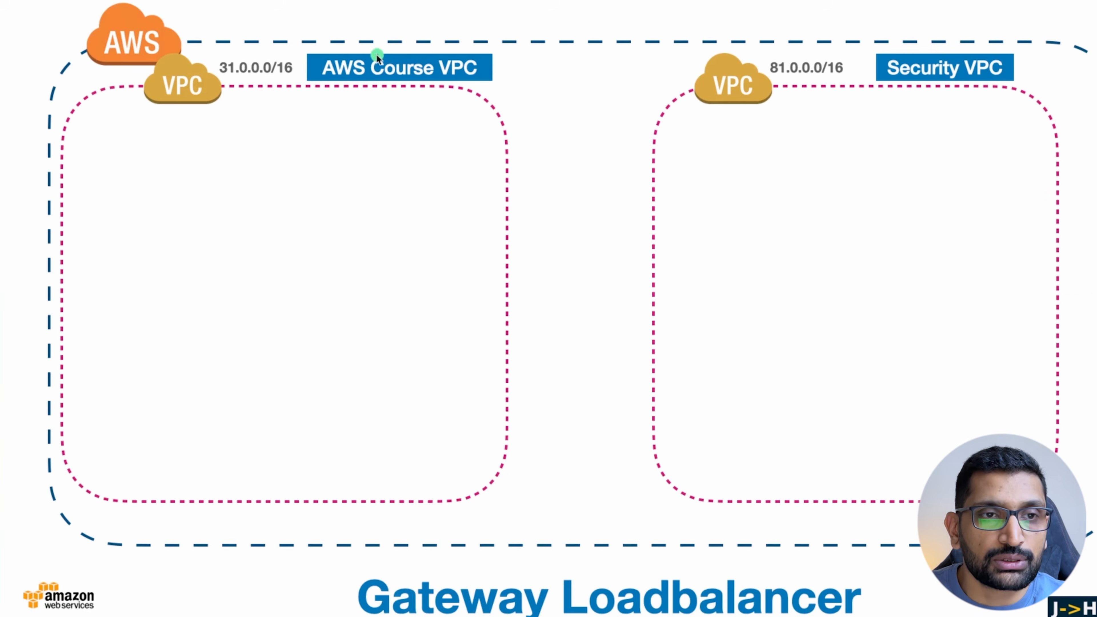
key(ctrl+a)
drag(414, 1, 387, 45)
mouse_move(980, 3)
mouse_down()
mouse_move(955, 54)
mouse_move(967, 42)
mouse_up()
mouse_move(850, 41)
mouse_down()
mouse_move(777, 92)
mouse_move(834, 47)
mouse_move(849, 53)
mouse_up()
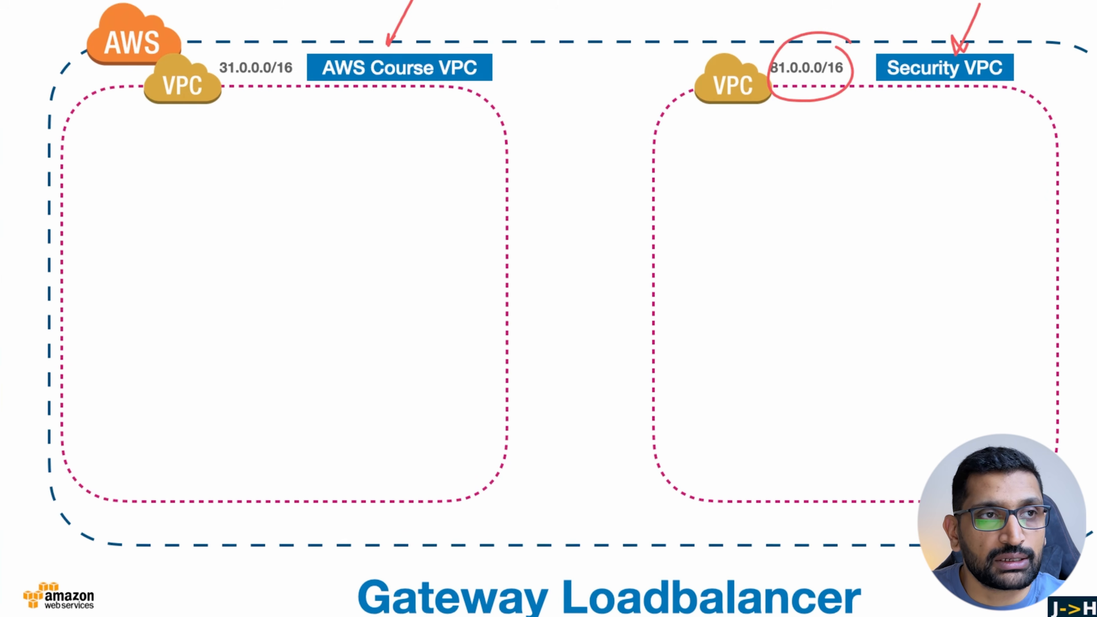
- Return to the AWS VPC console and start a second VPC with the name tag security-eun1-vpc
key(super+Tab)
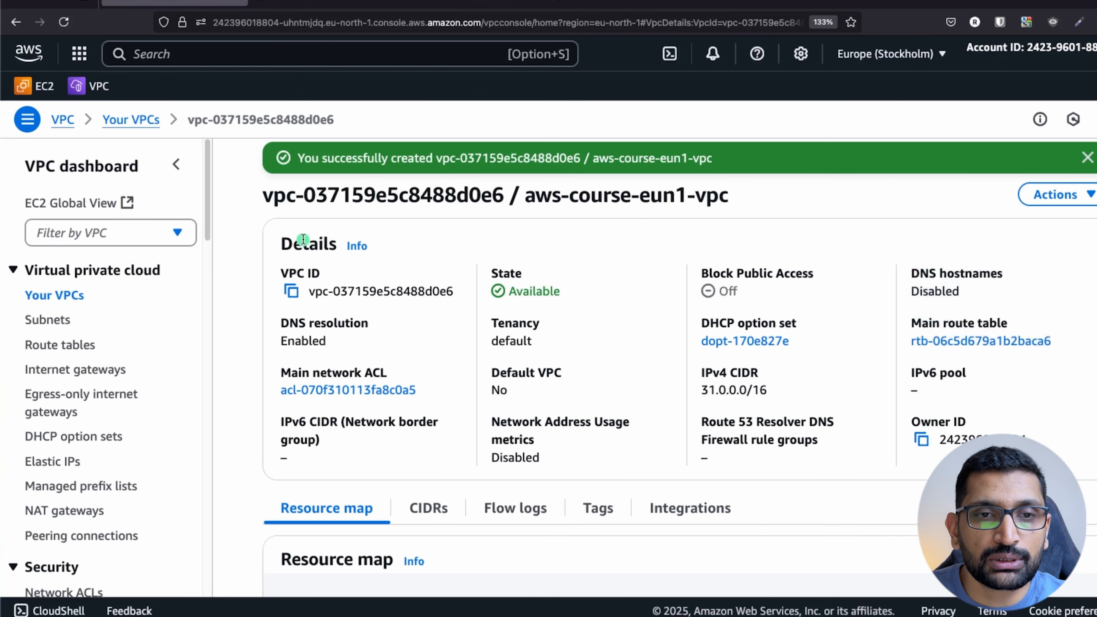
click(57, 296)
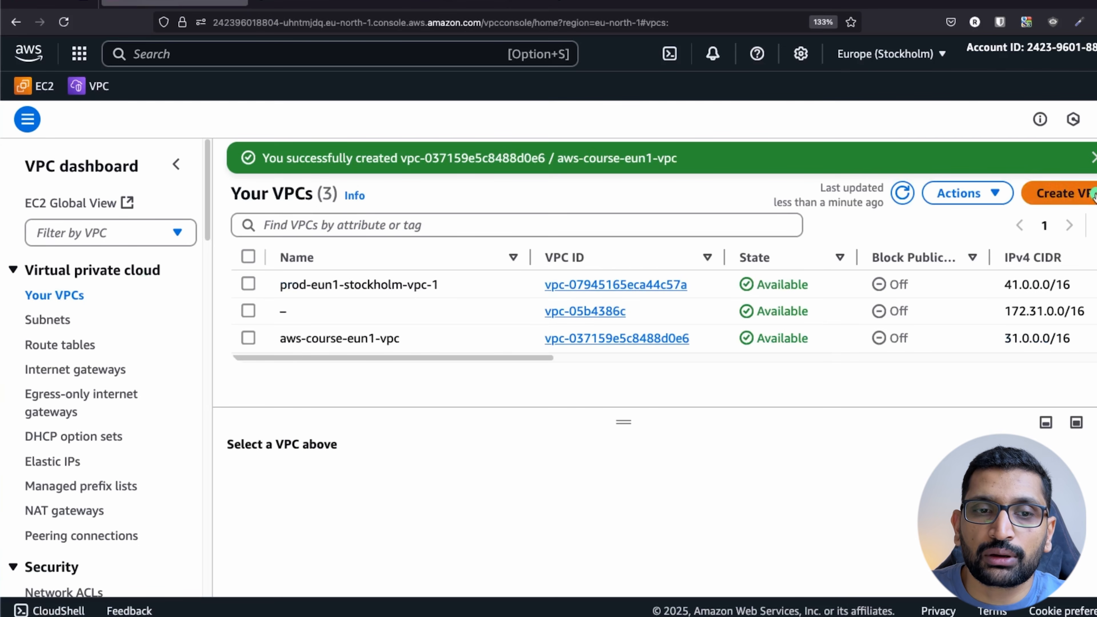
click(1094, 194)
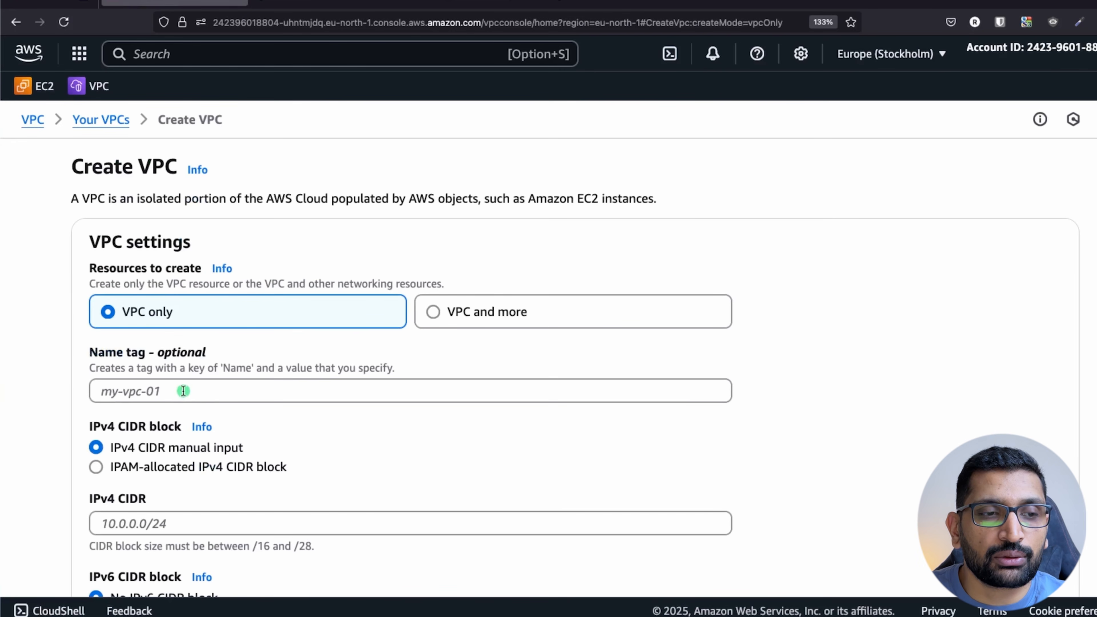
click(175, 391)
text(secur)
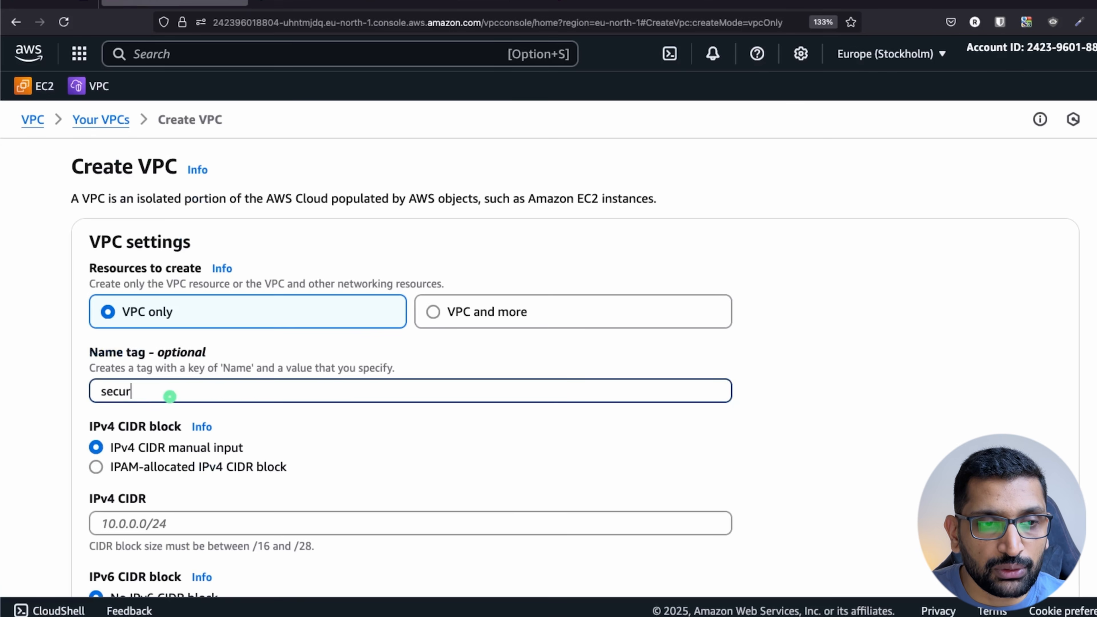
text(ity-eu)
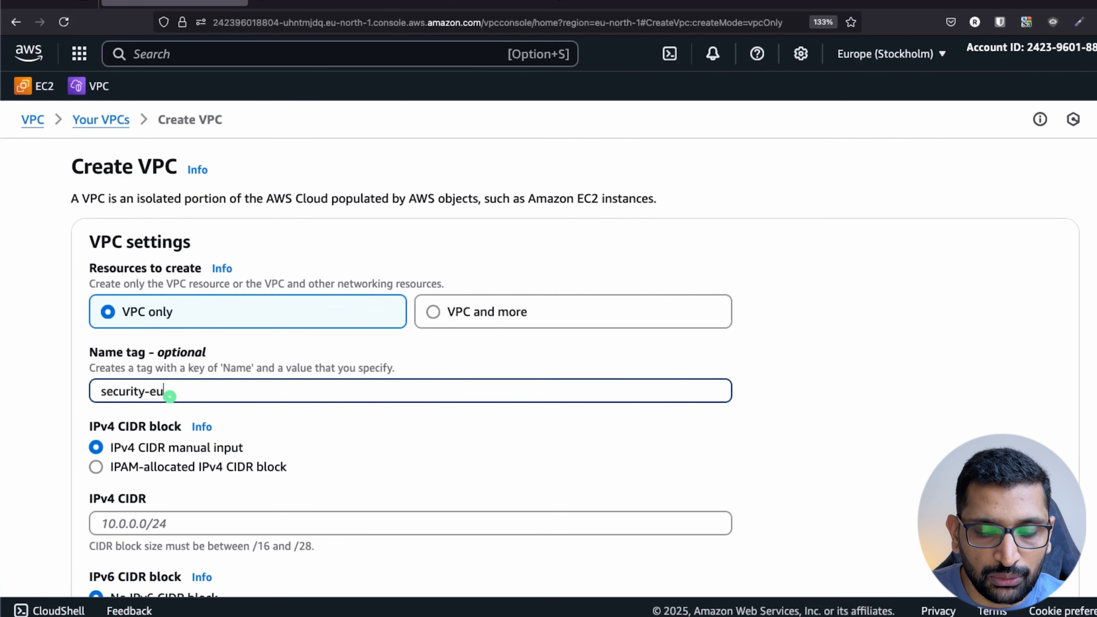
text(n1-vpc)
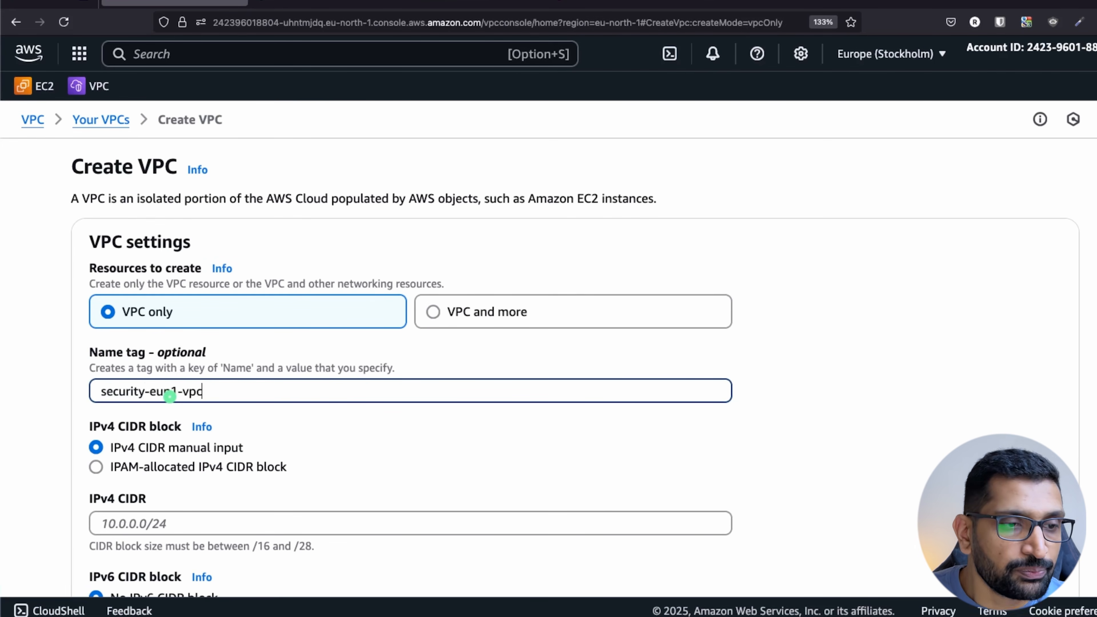
- Set the security VPC's IPv4 CIDR to 81.0.0.0/16 and create it
scroll(218, 413, down, 4)
click(116, 346)
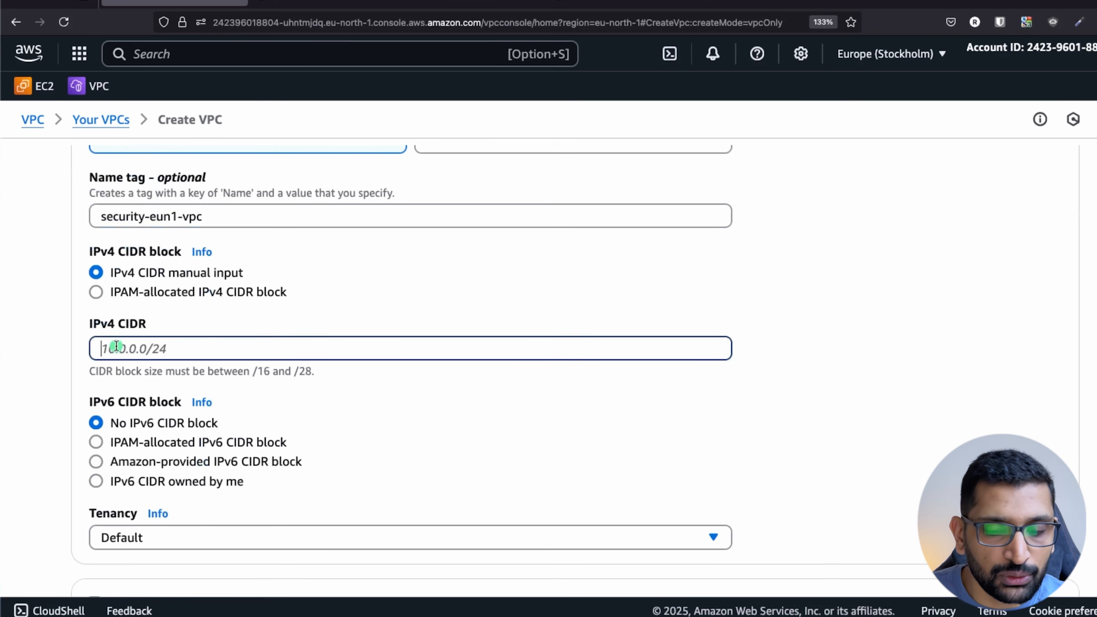
text(80.0.)
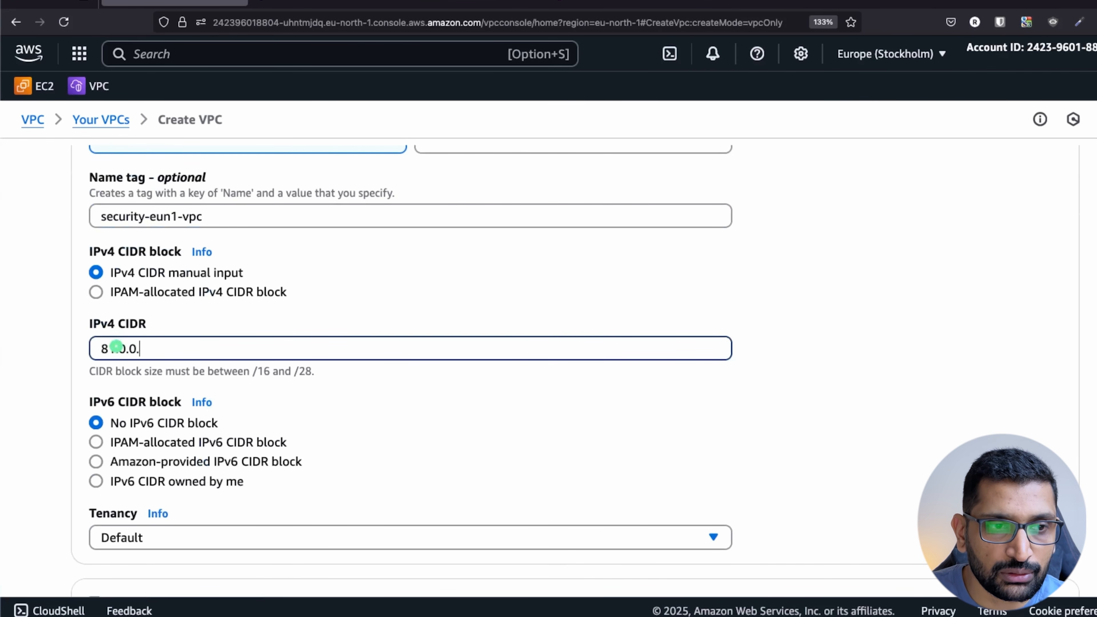
text(0.0/16)
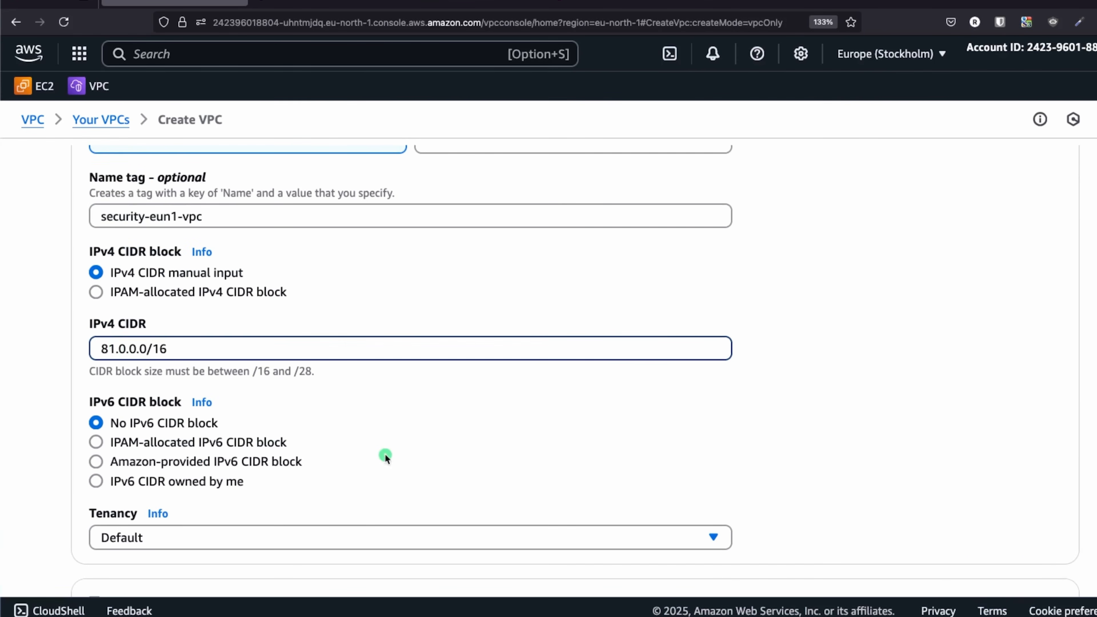
scroll(298, 407, down, 4)
scroll(258, 407, down, 1)
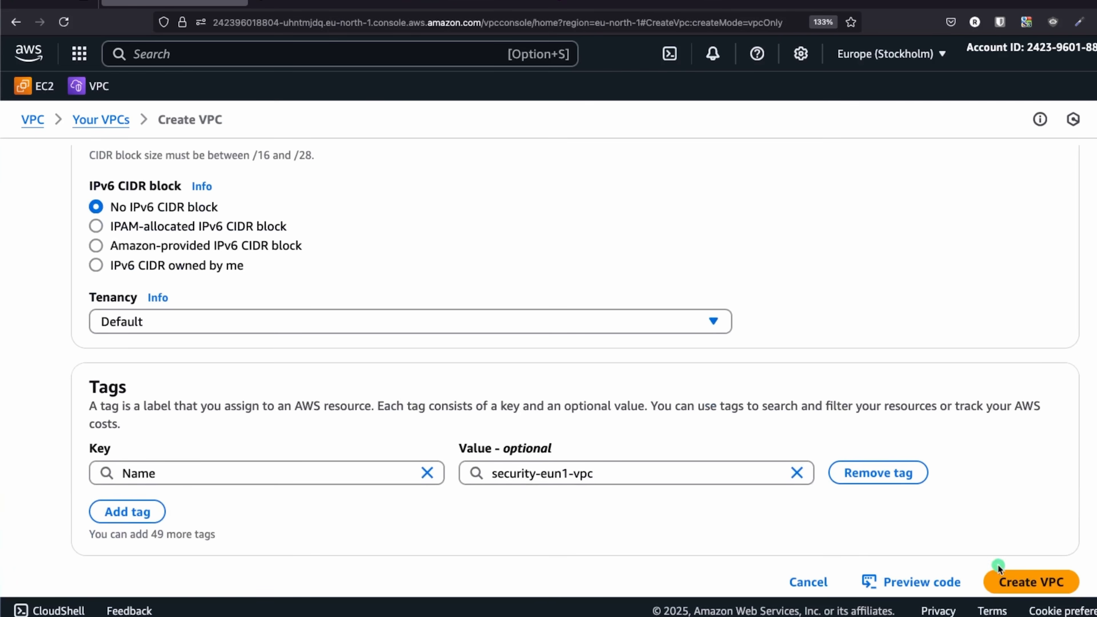
click(1019, 584)
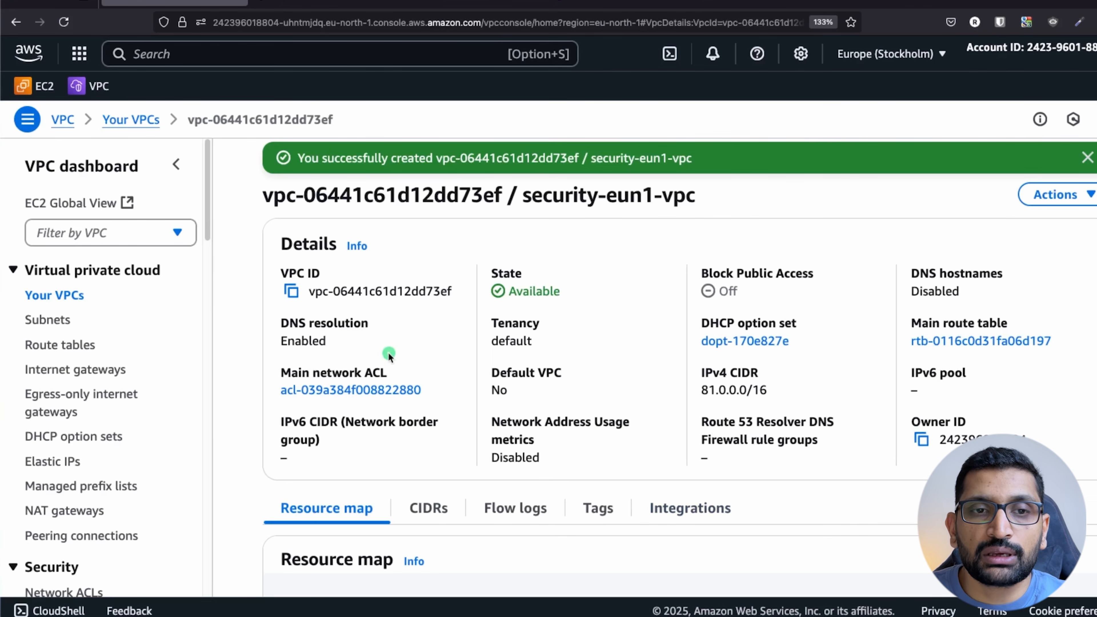
- List all VPCs sorted by name and check the entries aws-course-eun1-vpc and security-eun1-vpc
click(67, 297)
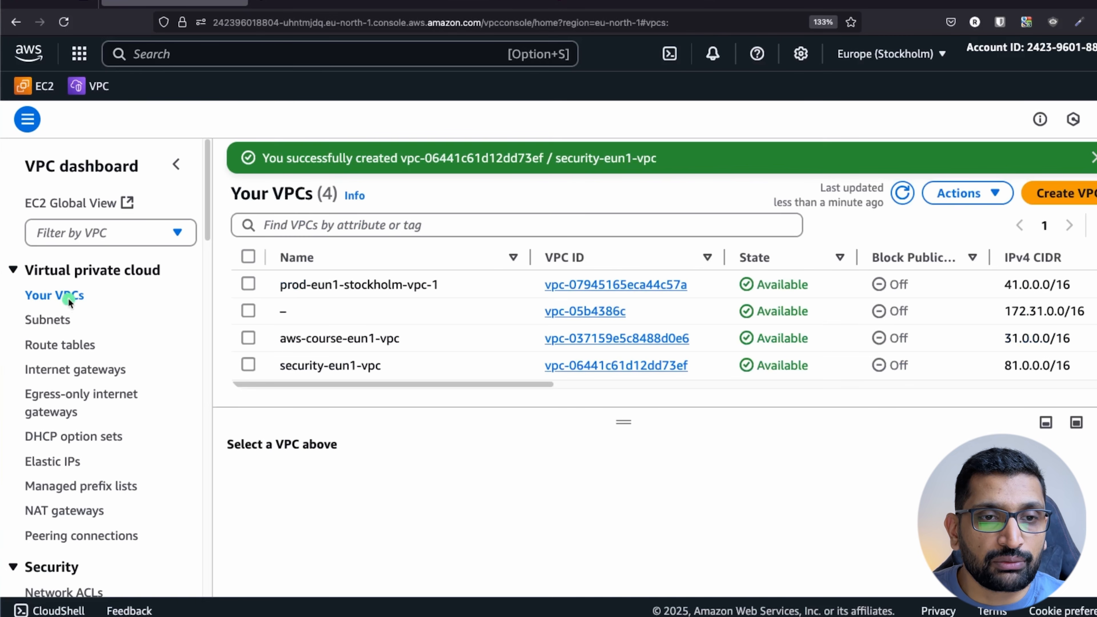
click(499, 257)
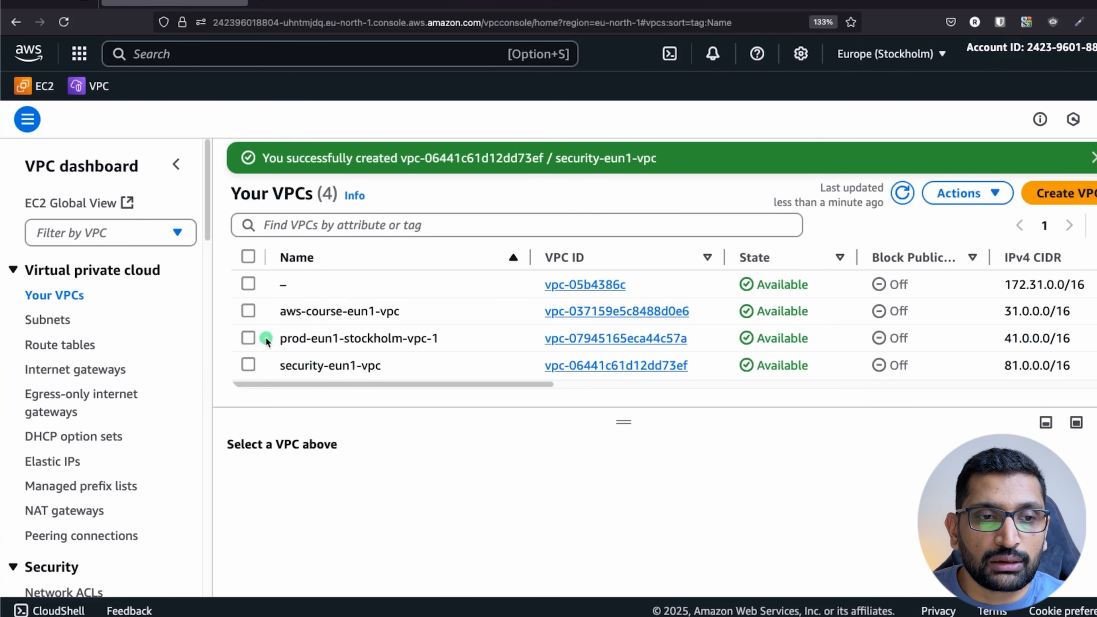
drag(276, 311, 421, 313)
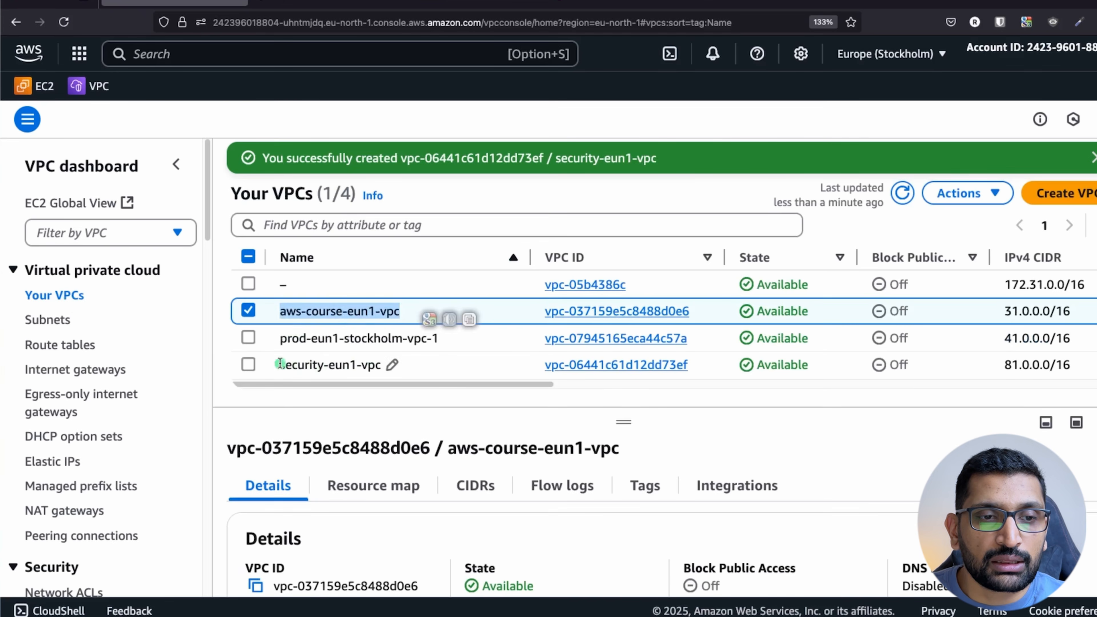
drag(279, 365, 384, 365)
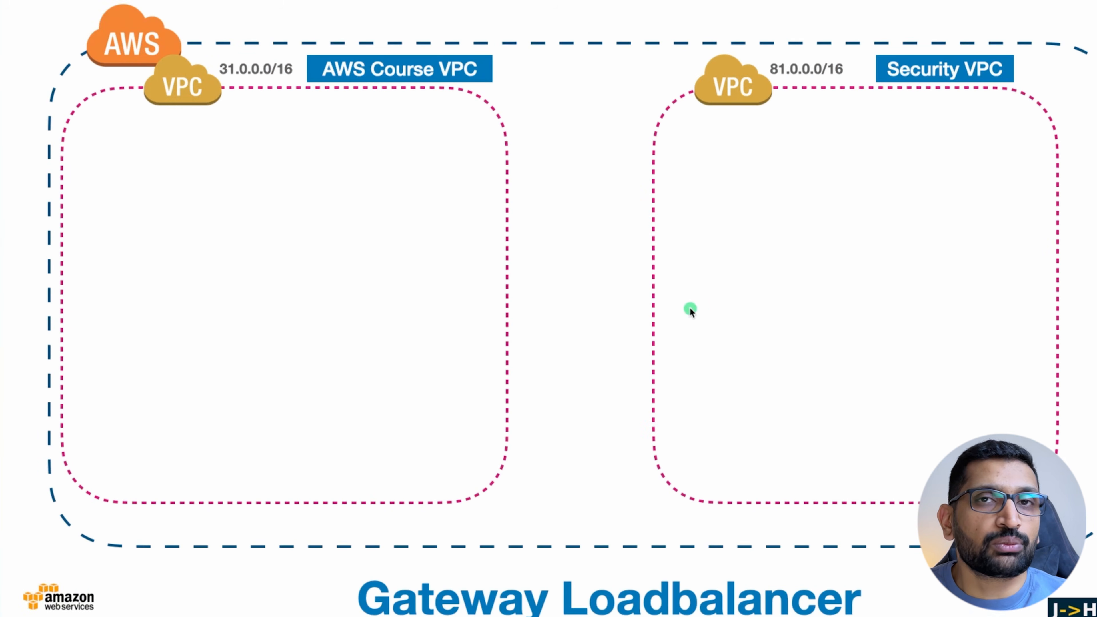
key(Right)
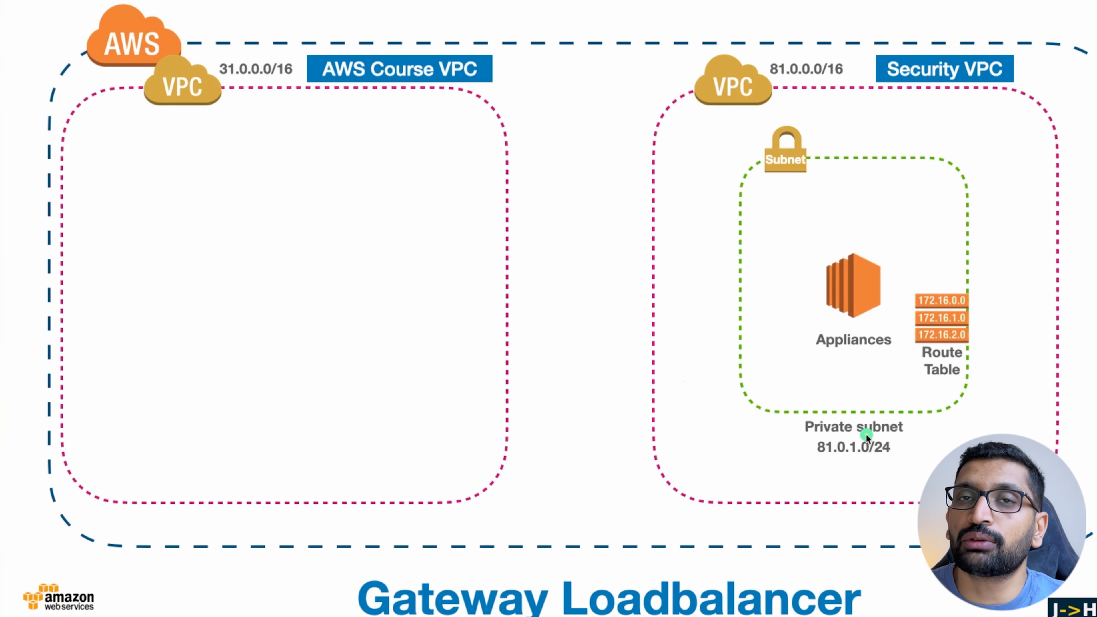
click(615, 305)
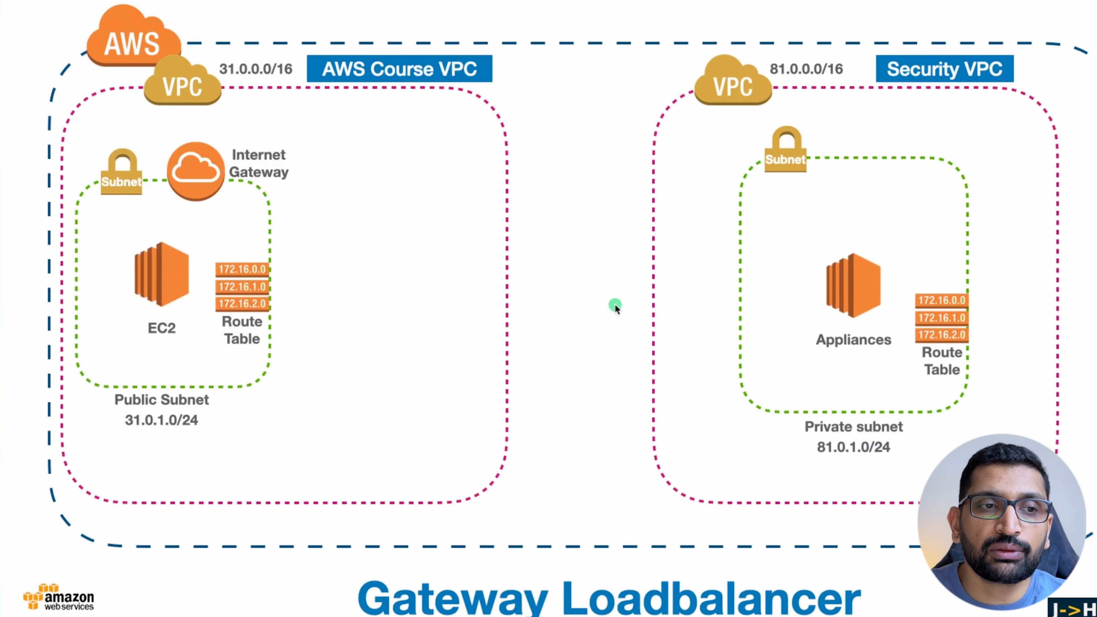
click(392, 344)
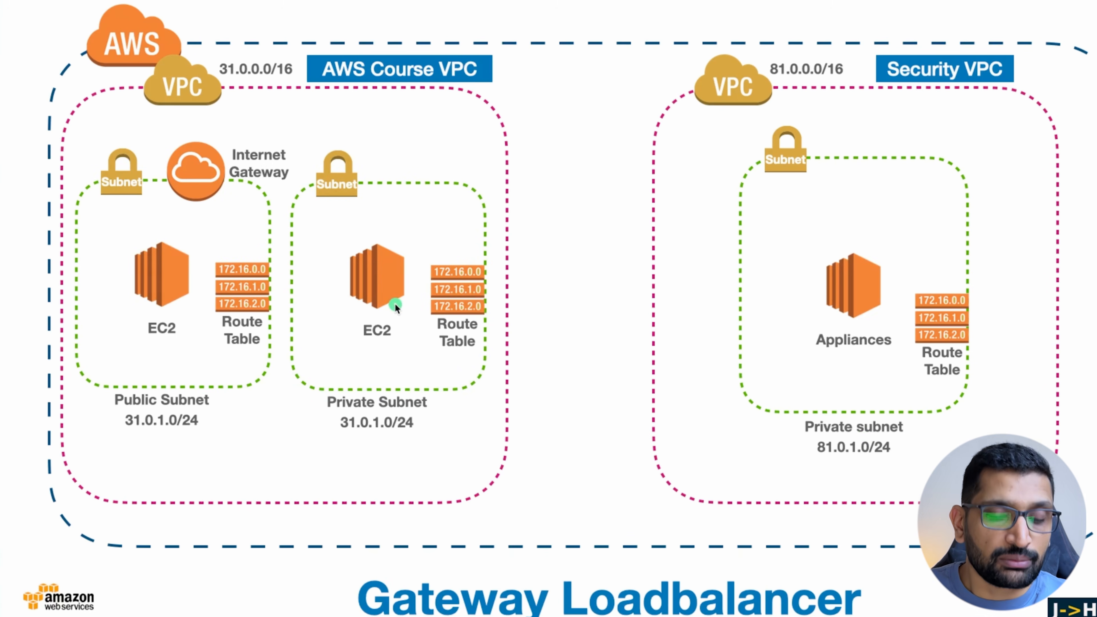
mouse_move(242, 118)
mouse_down()
mouse_move(217, 146)
mouse_move(229, 144)
mouse_up()
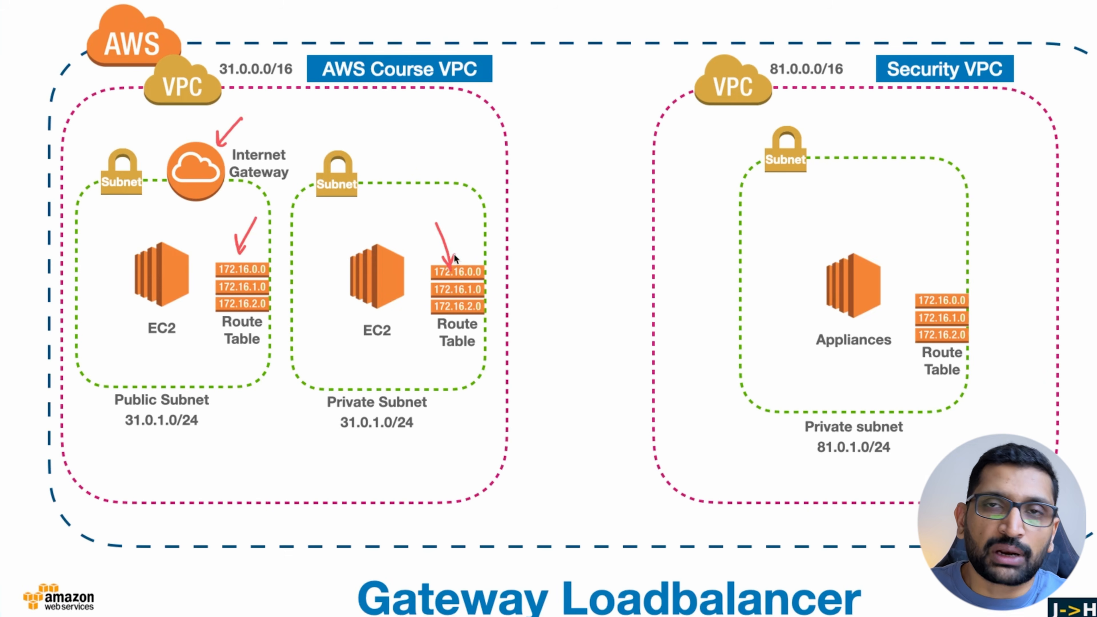
mouse_move(489, 254)
mouse_down()
mouse_move(414, 281)
mouse_move(488, 256)
mouse_up()
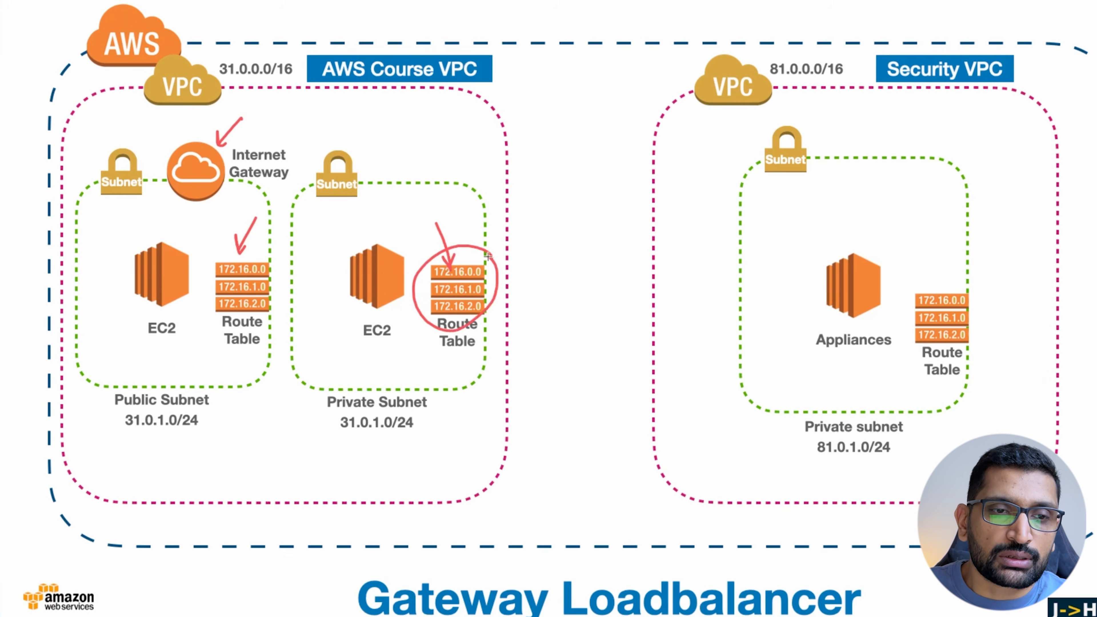
mouse_move(962, 284)
mouse_down()
mouse_move(895, 339)
mouse_move(971, 281)
mouse_up()
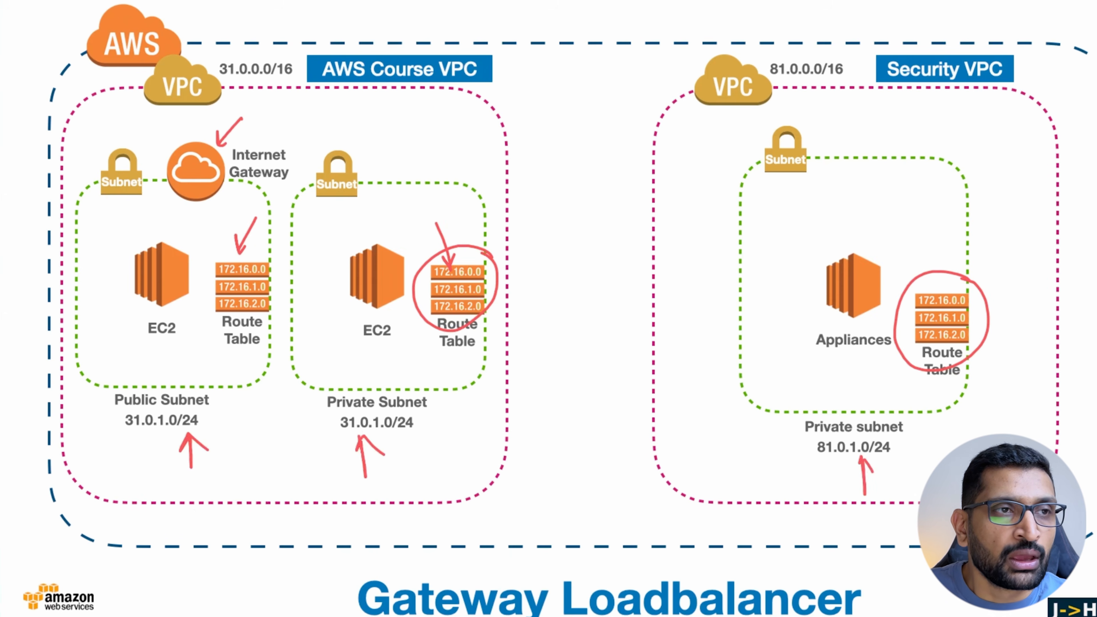
- Switch to the AWS VPC console and start creating a subnet in the VPC aws-course-eun1-vpc
key(super+Tab)
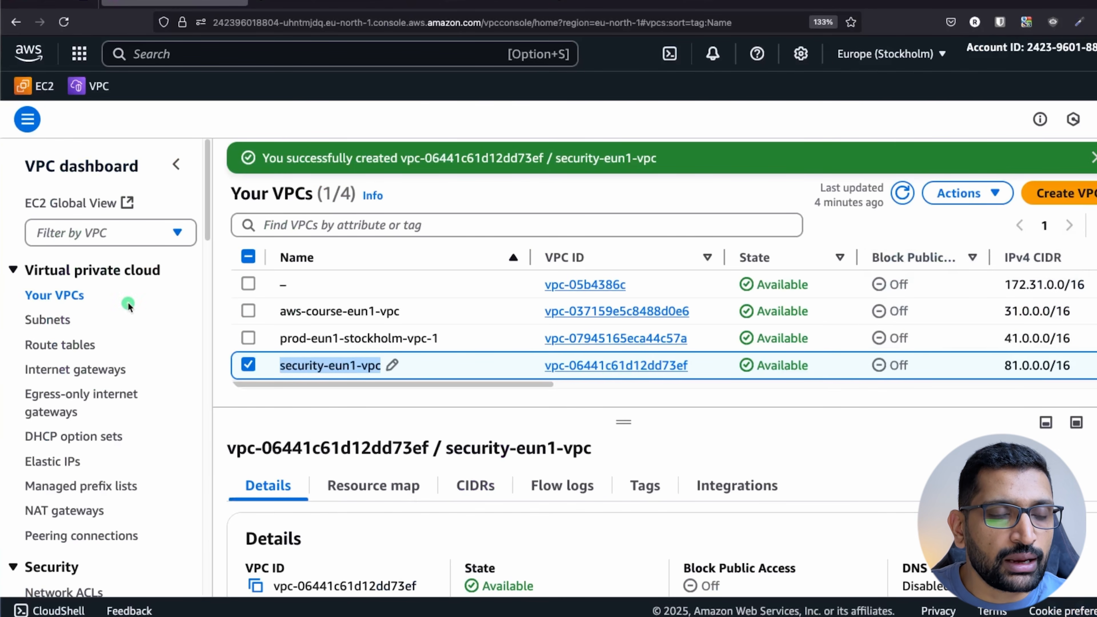
click(50, 323)
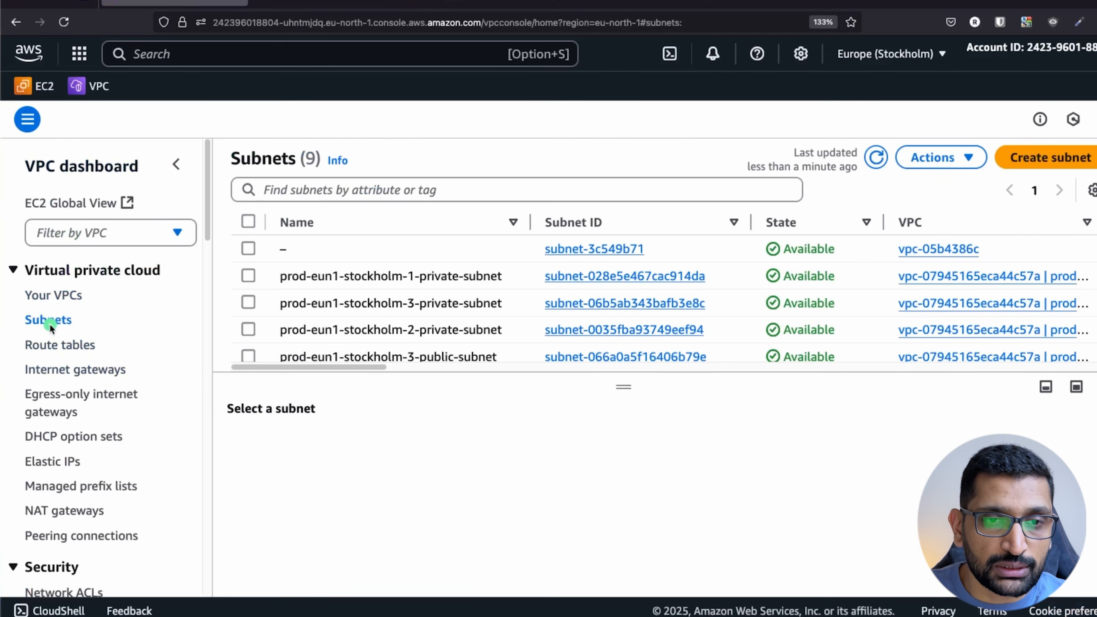
click(1044, 159)
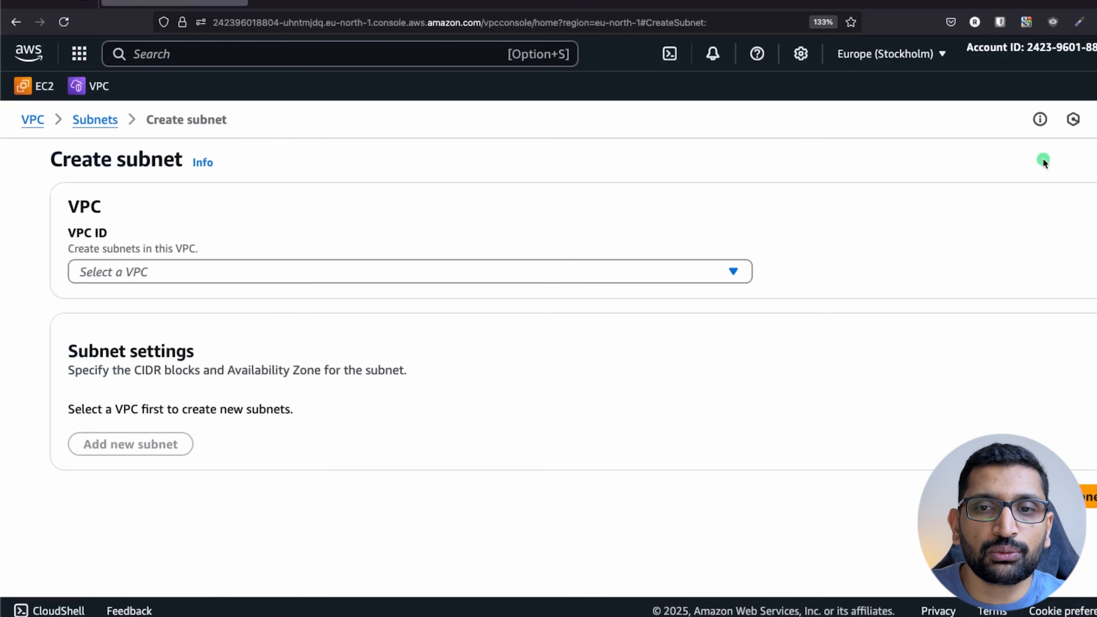
click(288, 275)
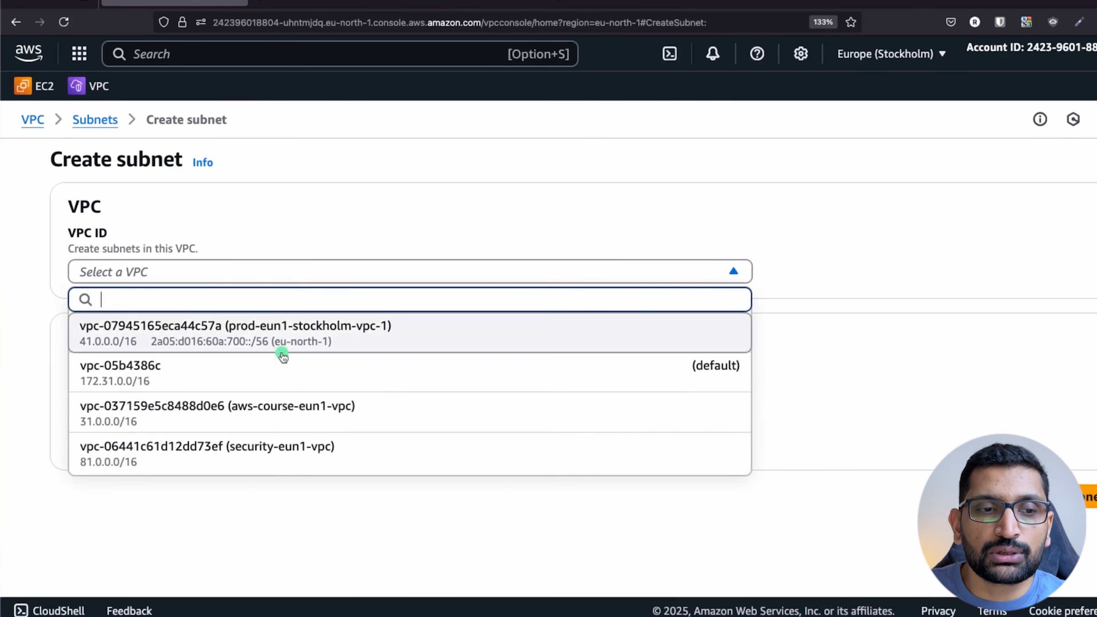
click(292, 406)
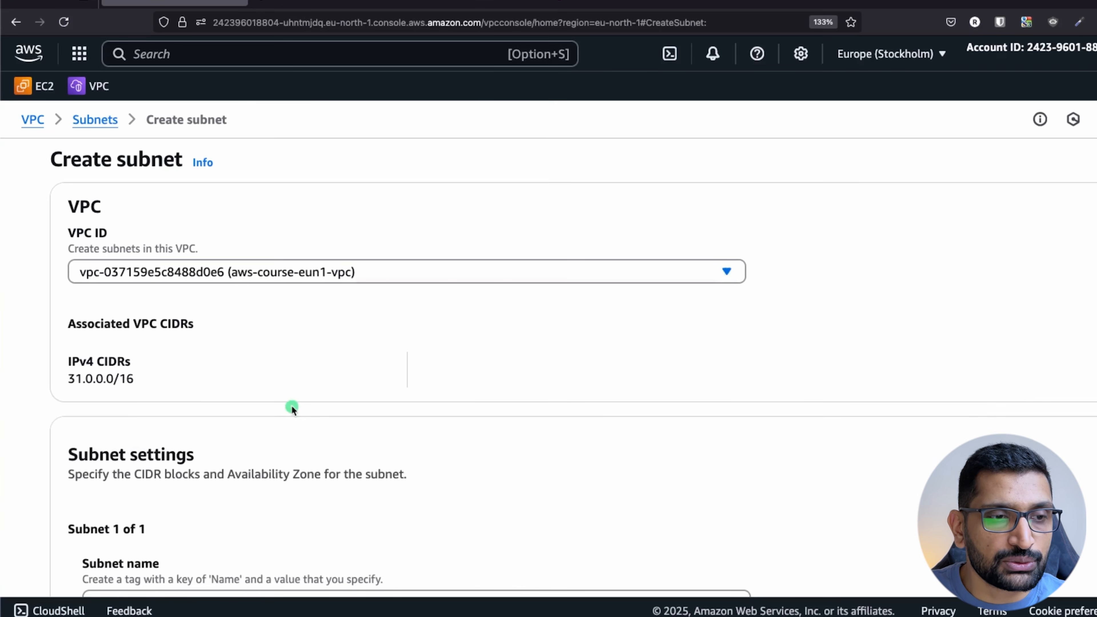
- Name the first subnet aws-course-eun1-public-subnet-1a and place it in the availability zone eu-north-1a
scroll(291, 406, down, 5)
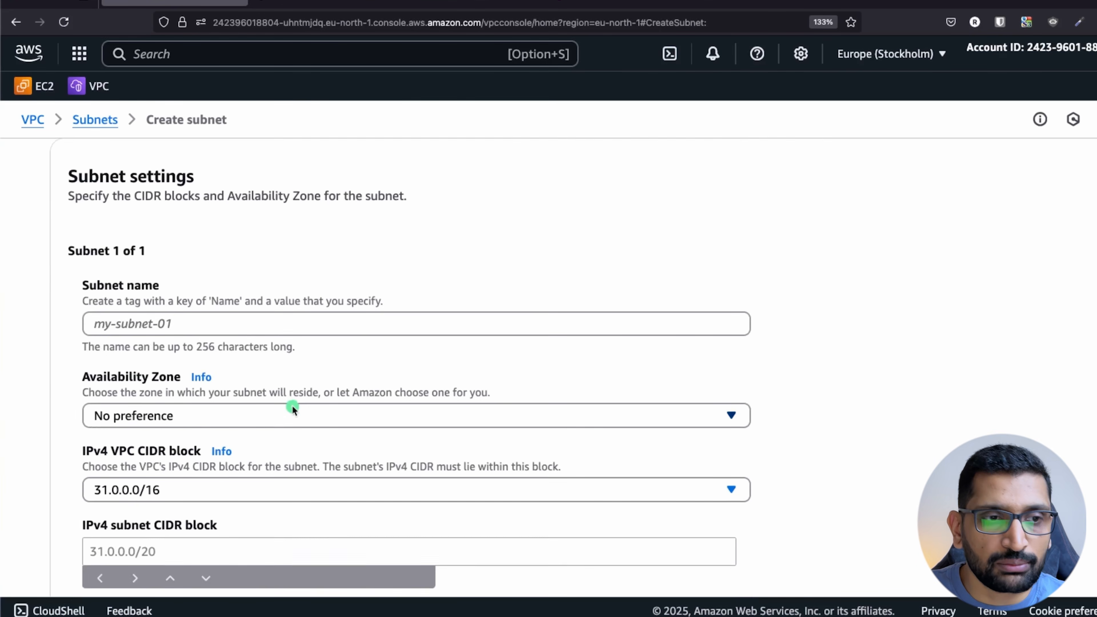
scroll(292, 406, up, 5)
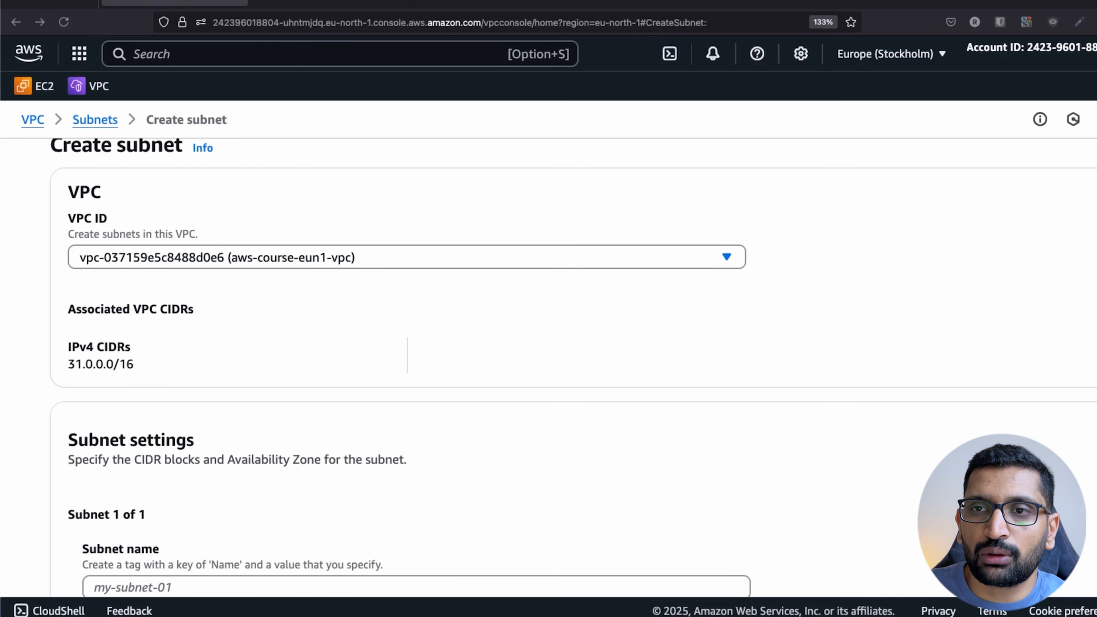
scroll(171, 463, down, 3)
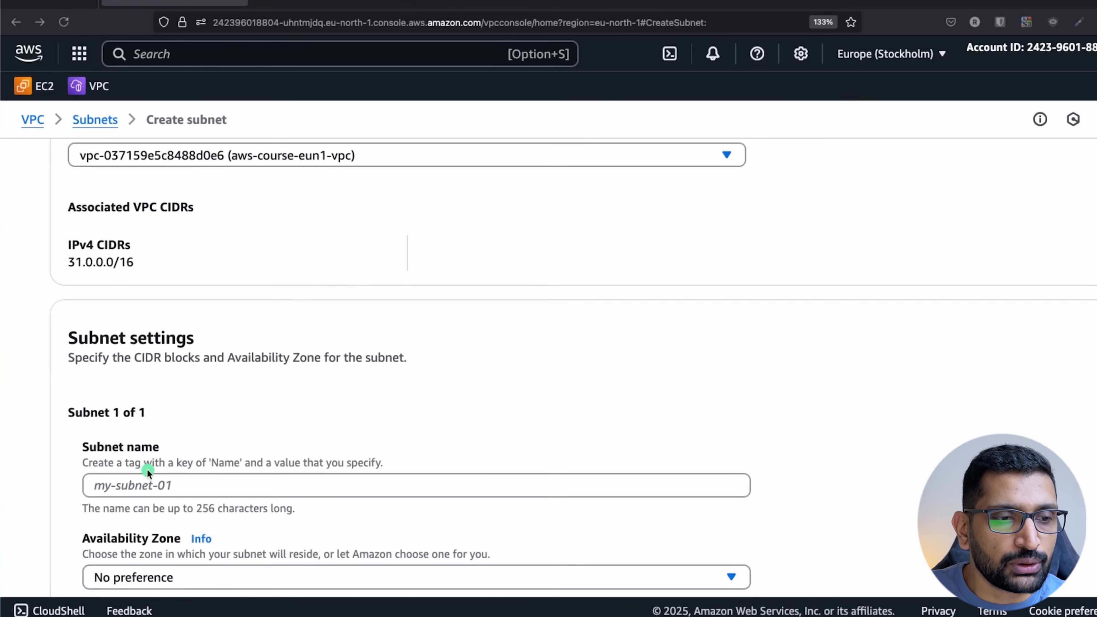
click(145, 484)
text(aws-course-eun1-public-subnet-1b)
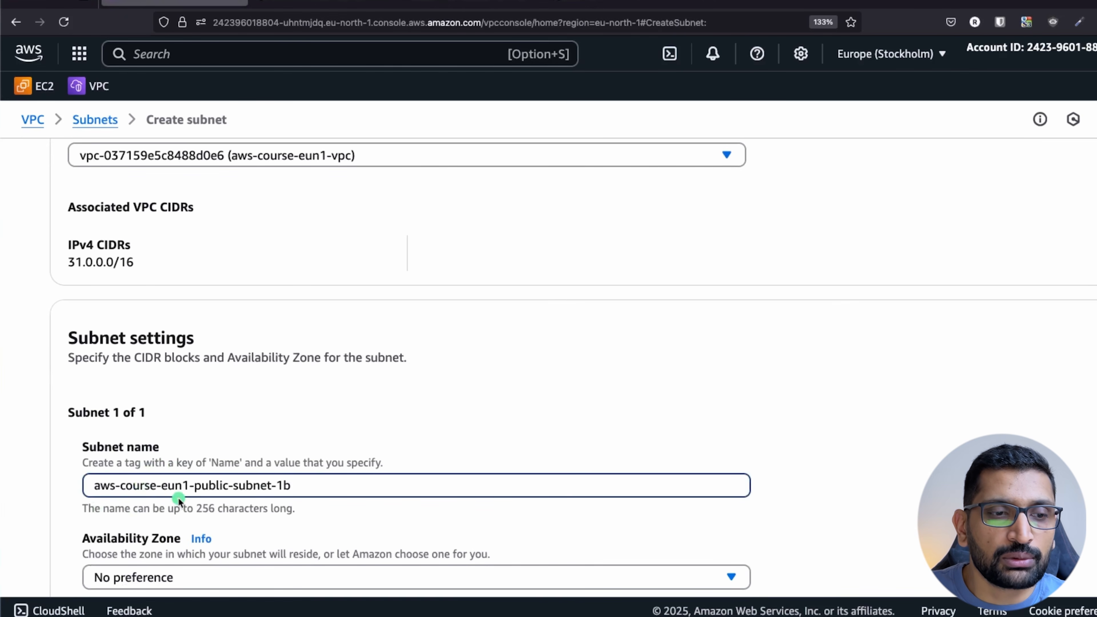
scroll(373, 420, down, 6)
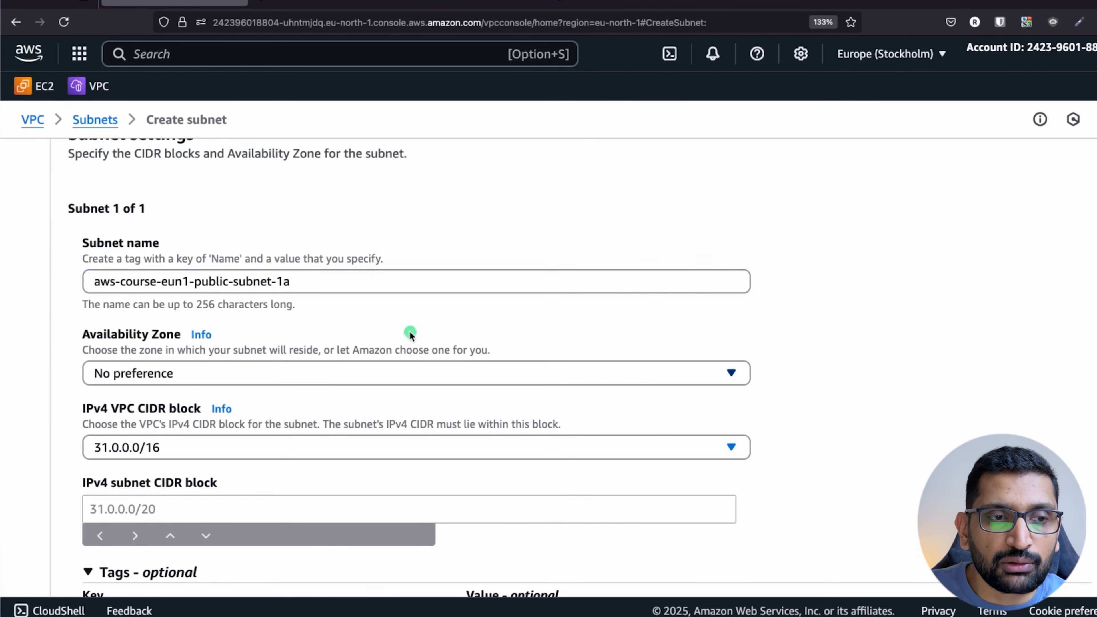
click(520, 373)
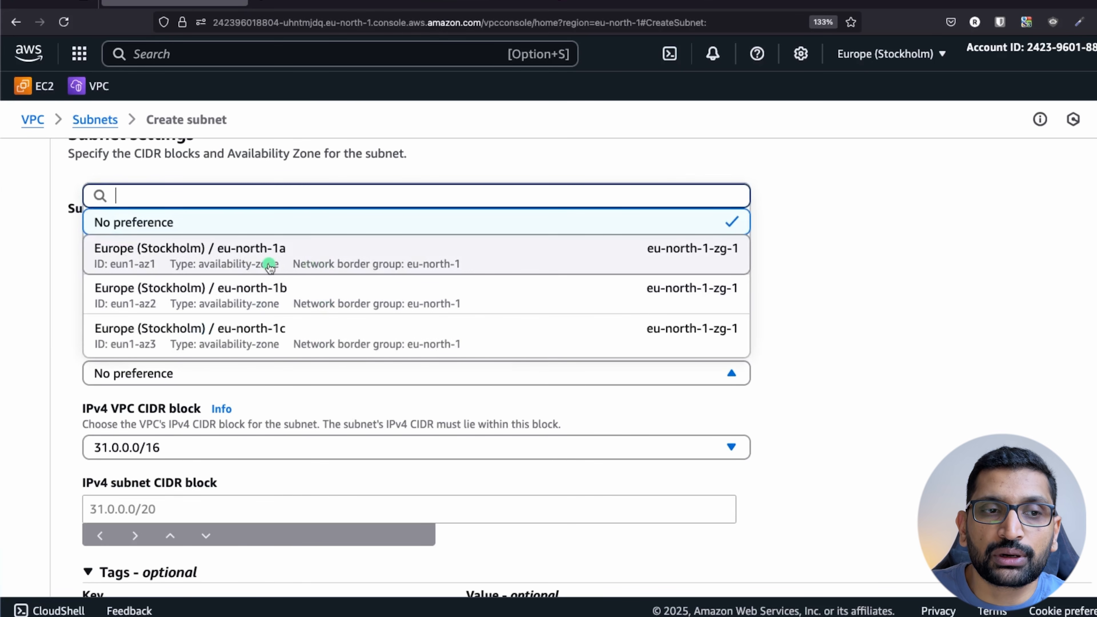
click(322, 266)
- Set the public subnet's IPv4 CIDR block to 31.0.1.0/24
scroll(96, 414, down, 3)
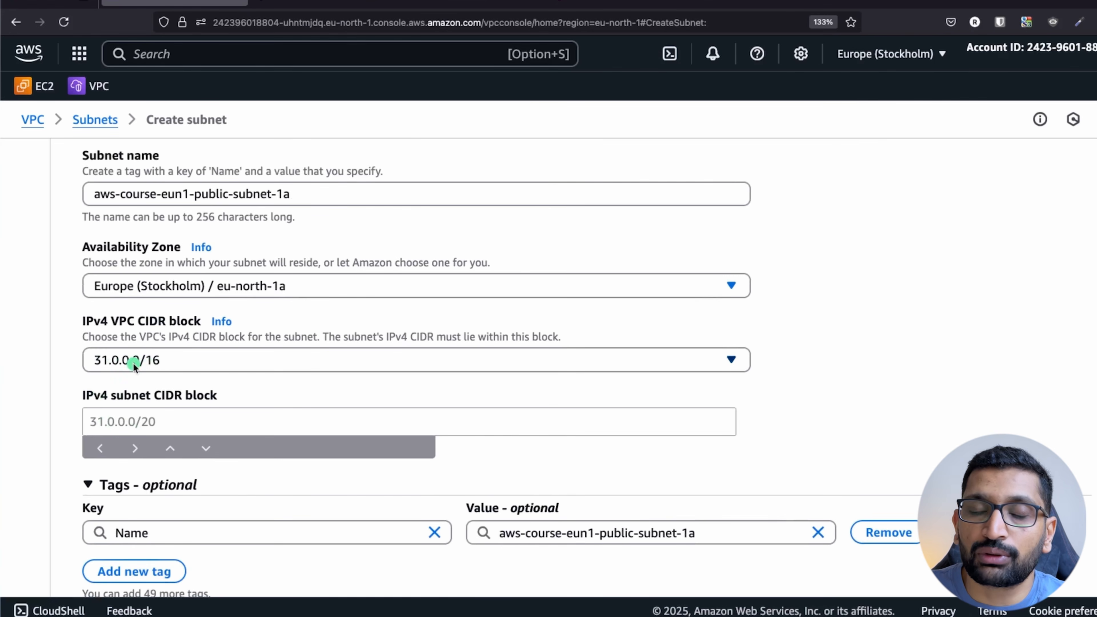
click(109, 422)
text(31.0.1.0)
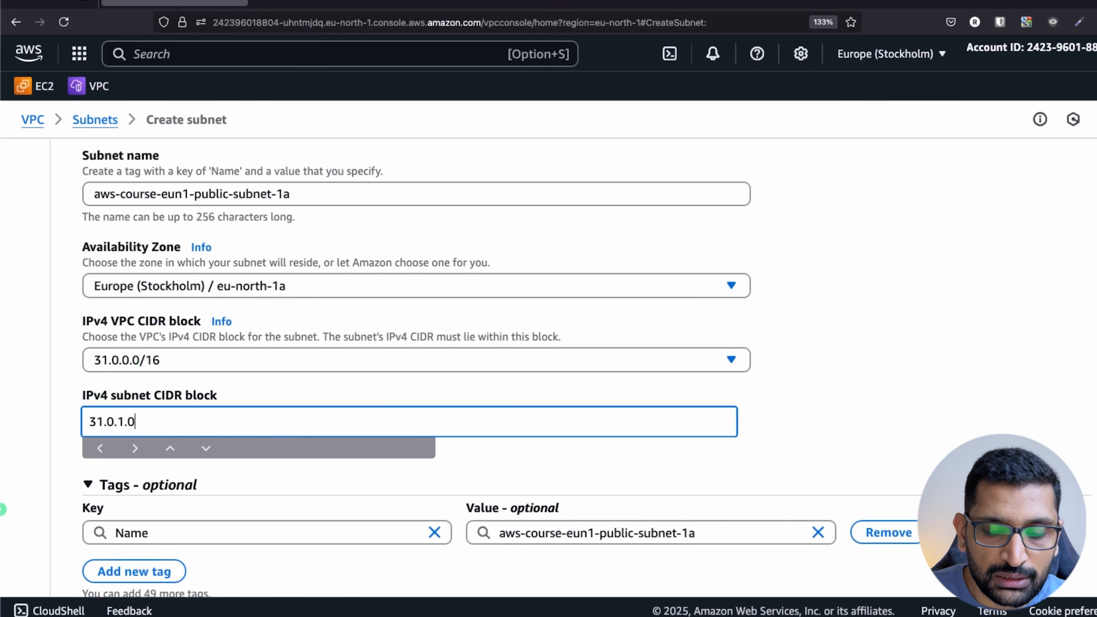
text(/24)
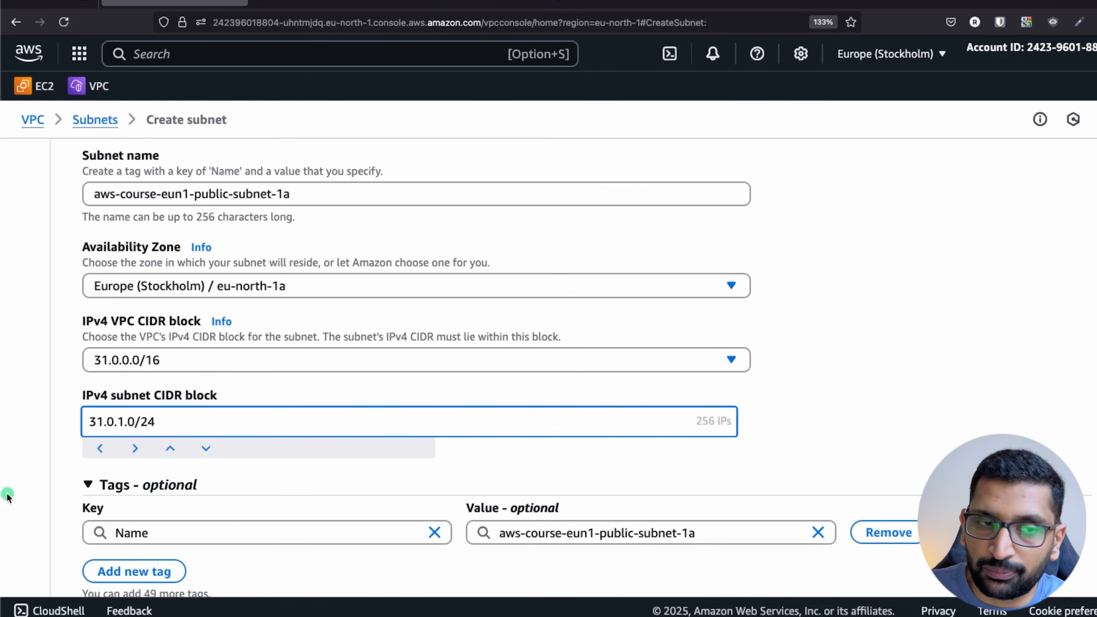
triple_click(156, 420)
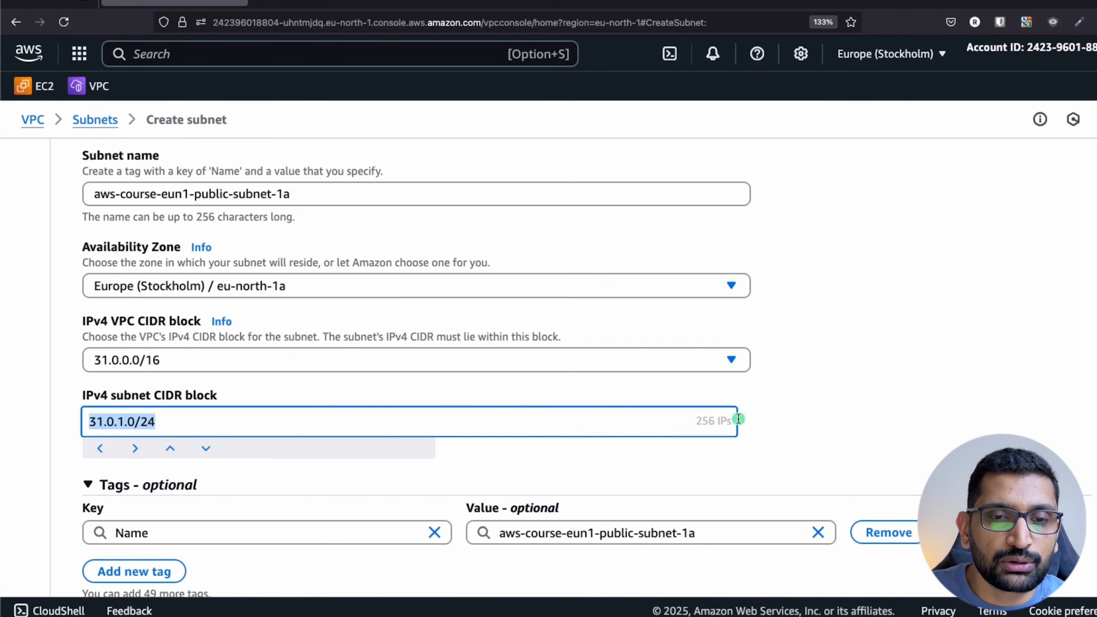
click(856, 431)
- Copy the public subnet's name tag value and add a second subnet entry to the form
scroll(735, 412, down, 3)
click(652, 385)
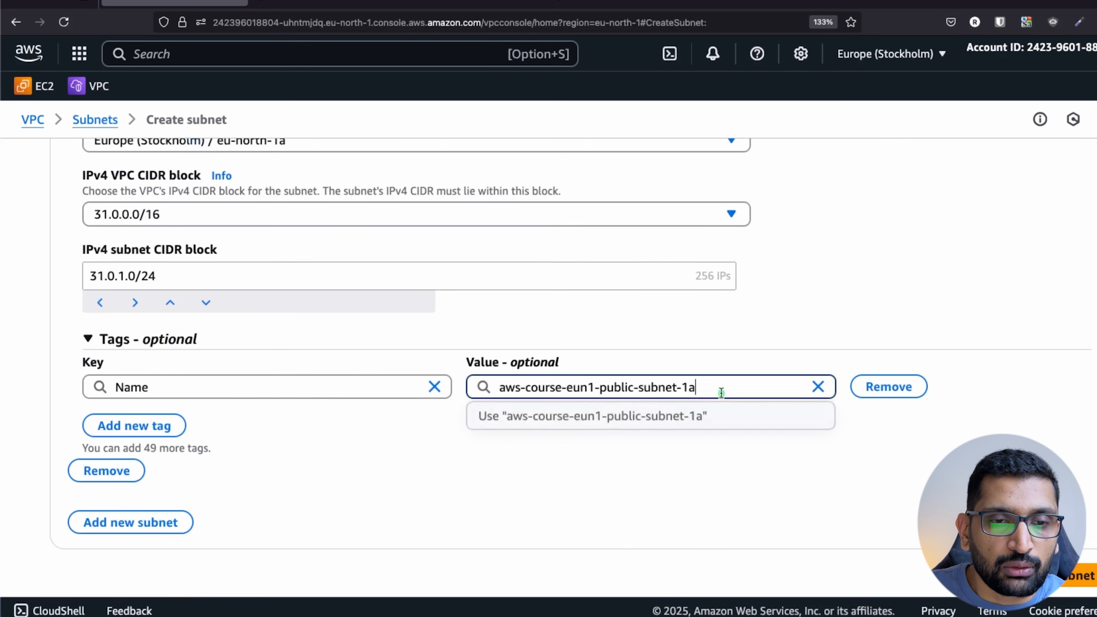
triple_click(719, 388)
key(super+c)
click(550, 547)
click(142, 530)
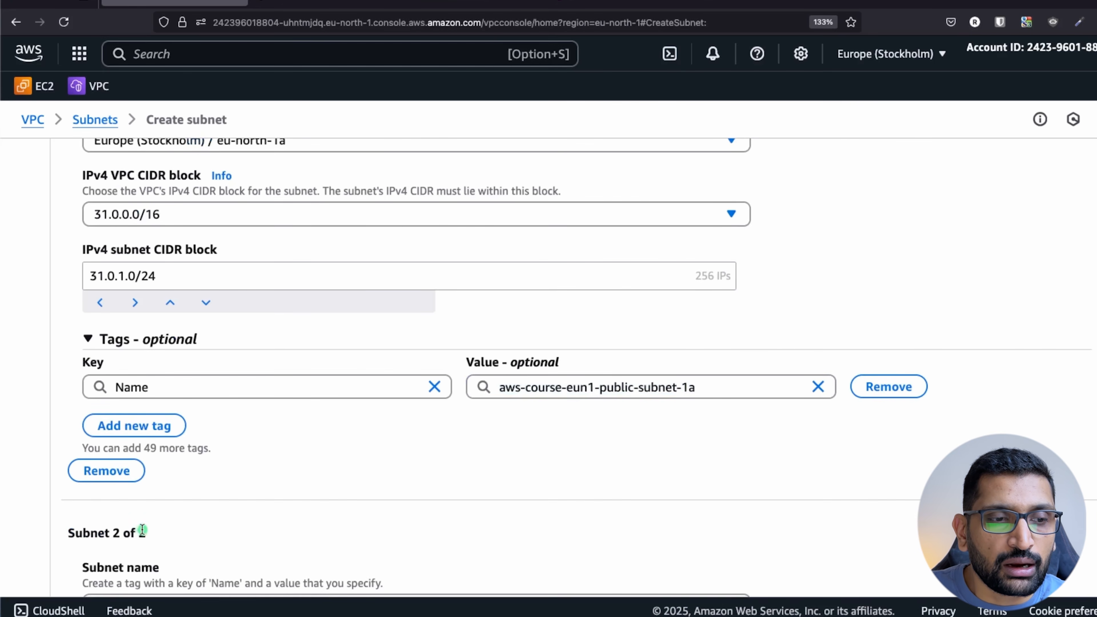
- Name the second subnet aws-course-eun1-private-subnet-1b, reusing the copied public subnet name
scroll(289, 524, down, 5)
click(117, 345)
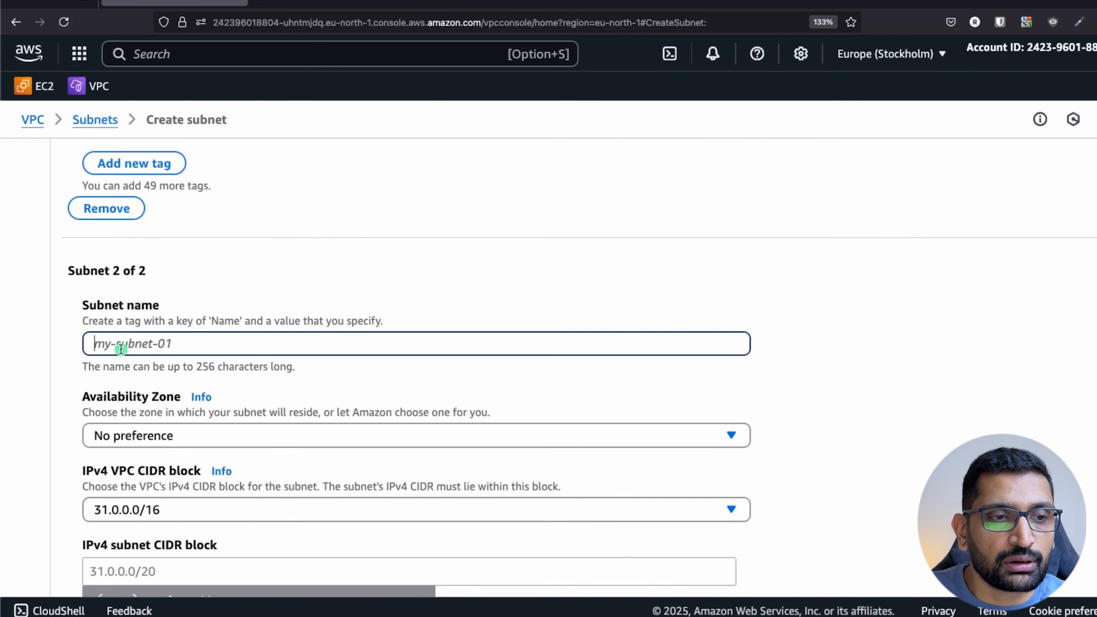
key(super+v)
double_click(207, 346)
text(privat)
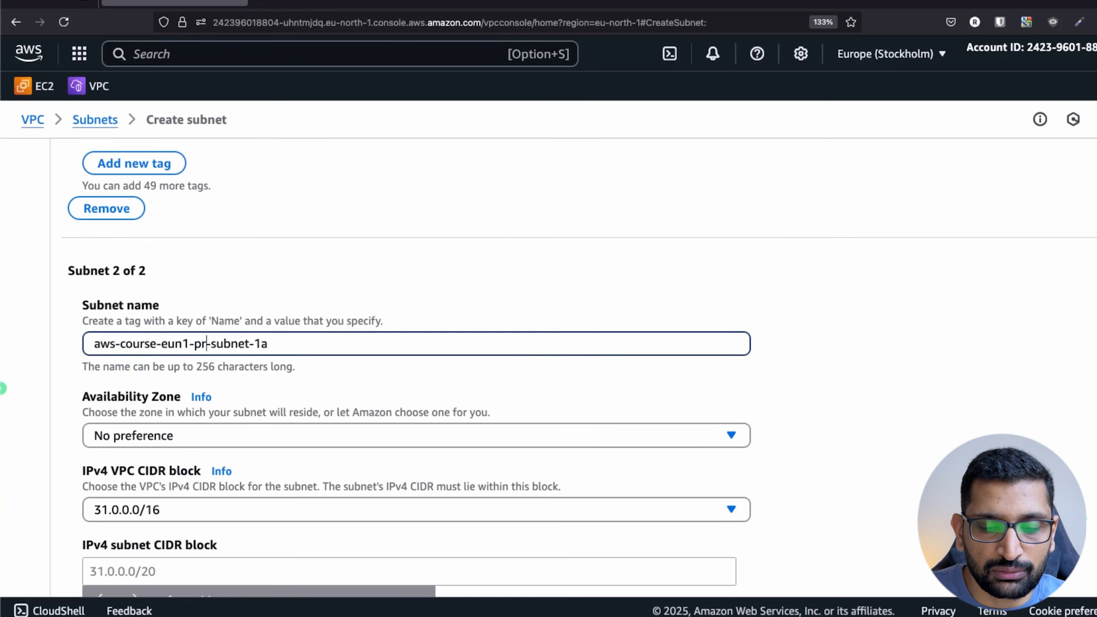
text(e)
click(349, 342)
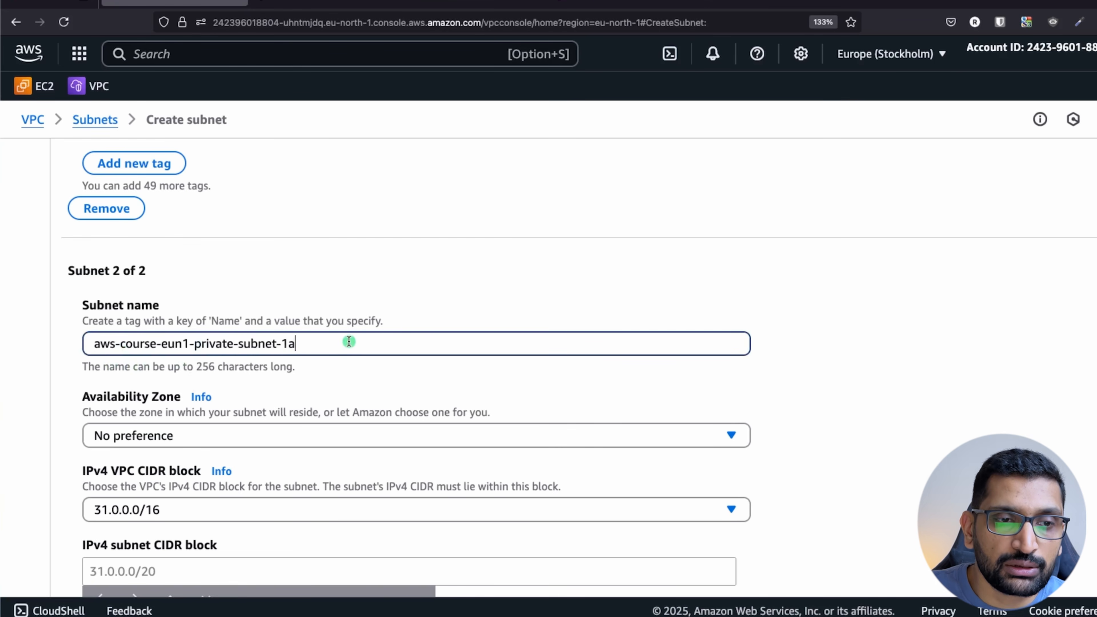
key(BackSpace)
text(b)
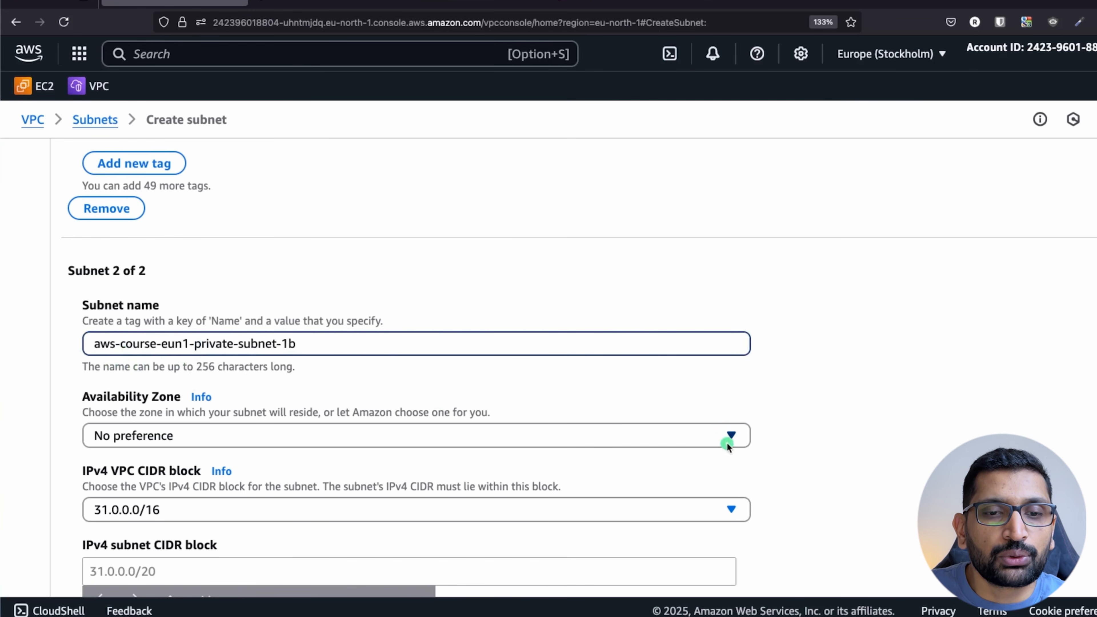
- Place the private subnet in the availability zone eu-north-1b and set its IPv4 CIDR block to 31.0.2.0/24
click(717, 438)
click(534, 350)
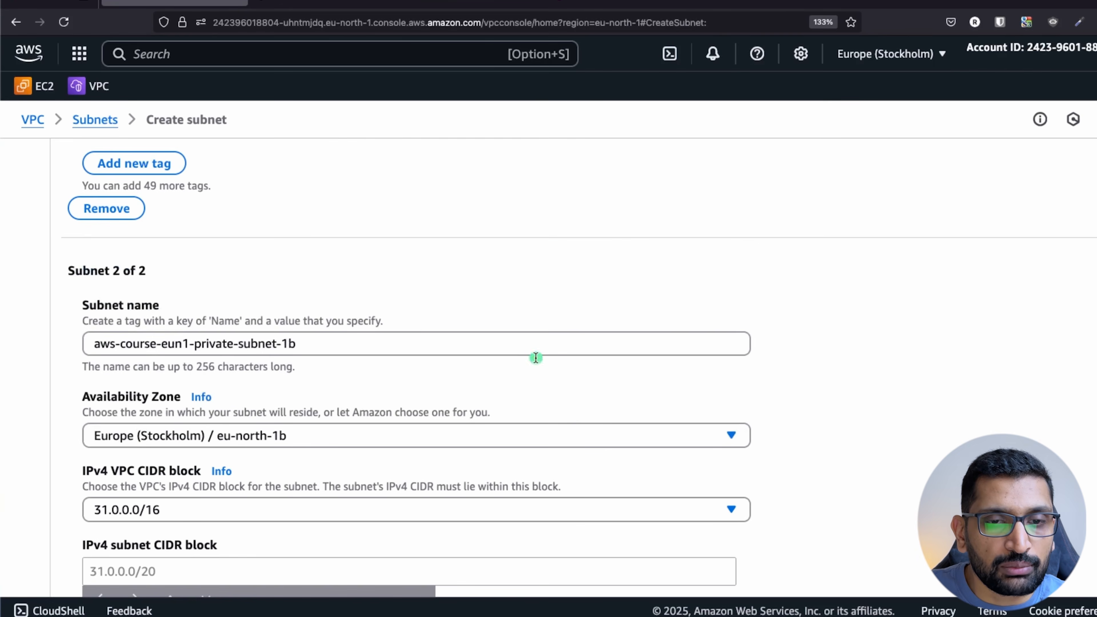
scroll(574, 411, down, 1)
scroll(574, 411, down, 3)
click(156, 473)
text(31)
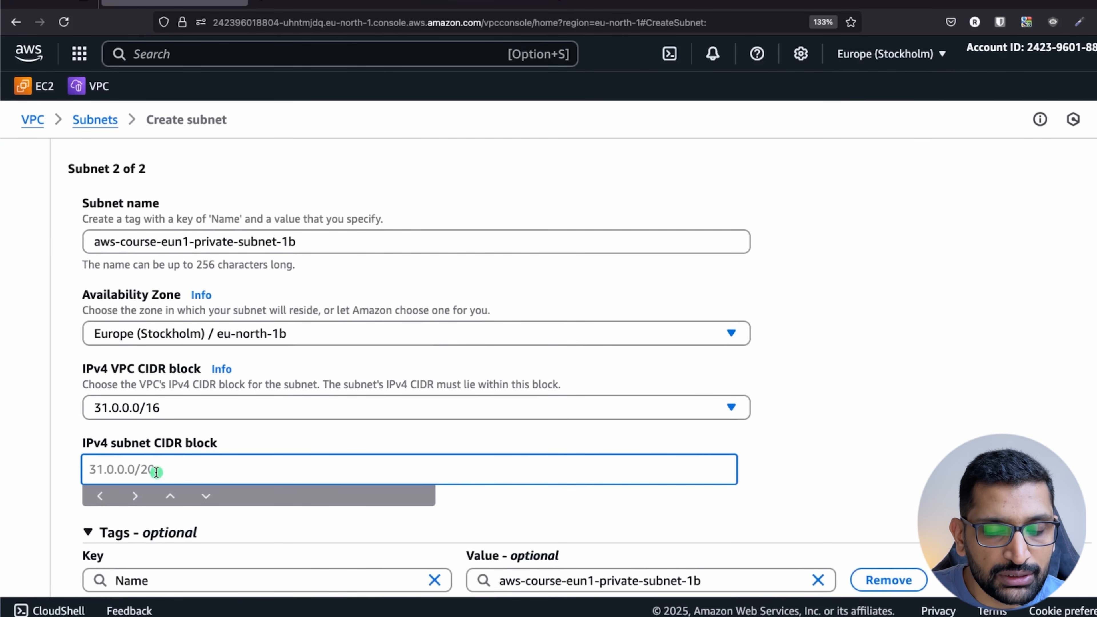
text(.0.2)
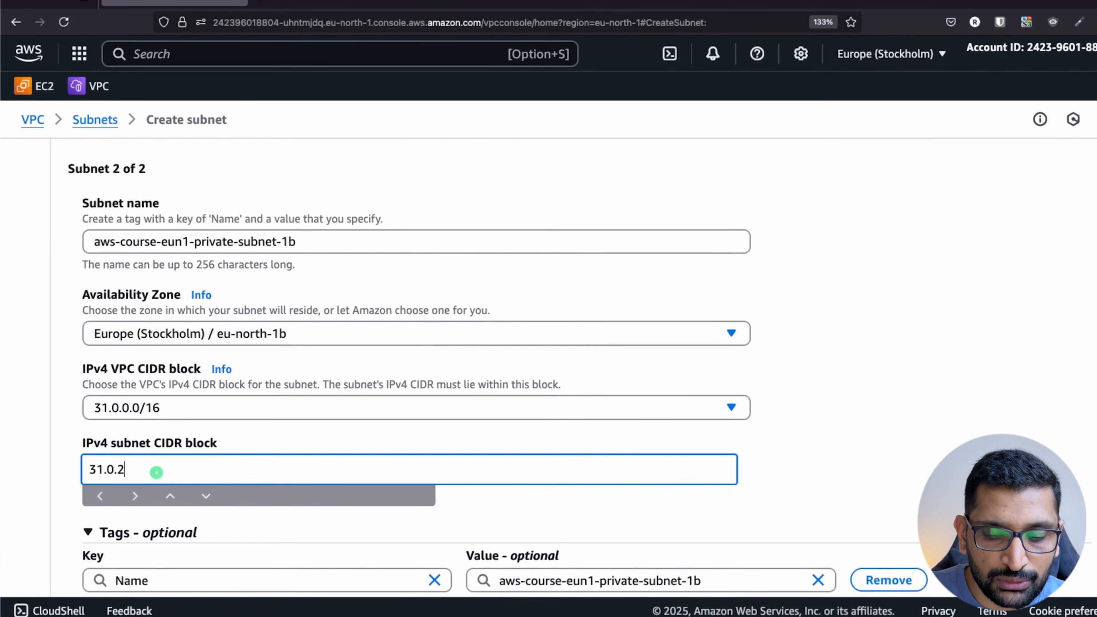
text(.0/24)
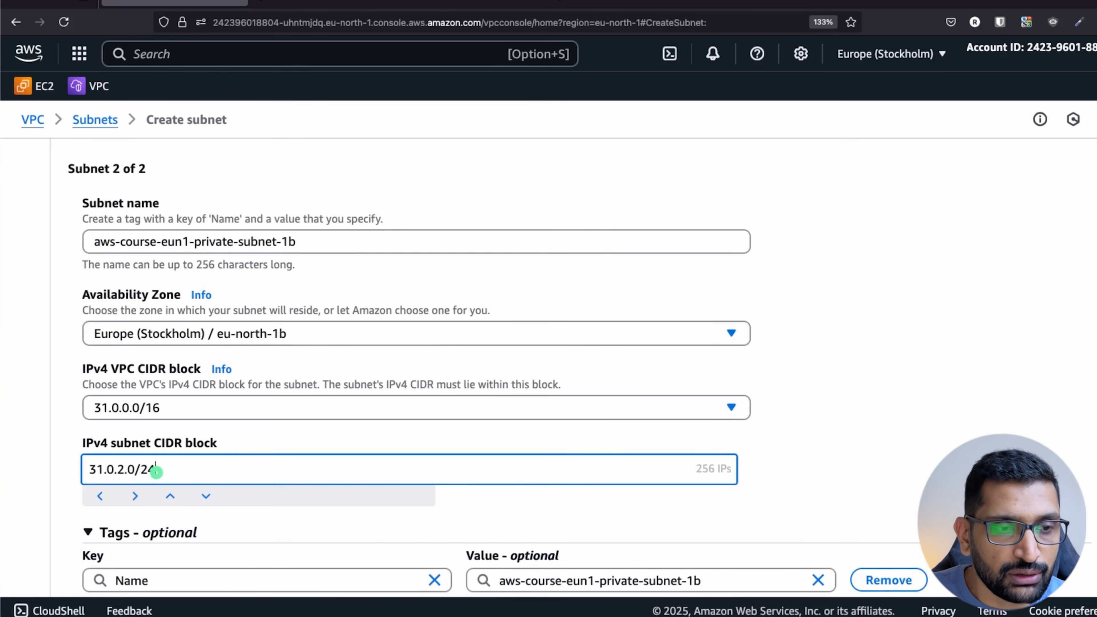
- Create both the public and private subnets in the course VPC
click(899, 470)
scroll(898, 471, down, 5)
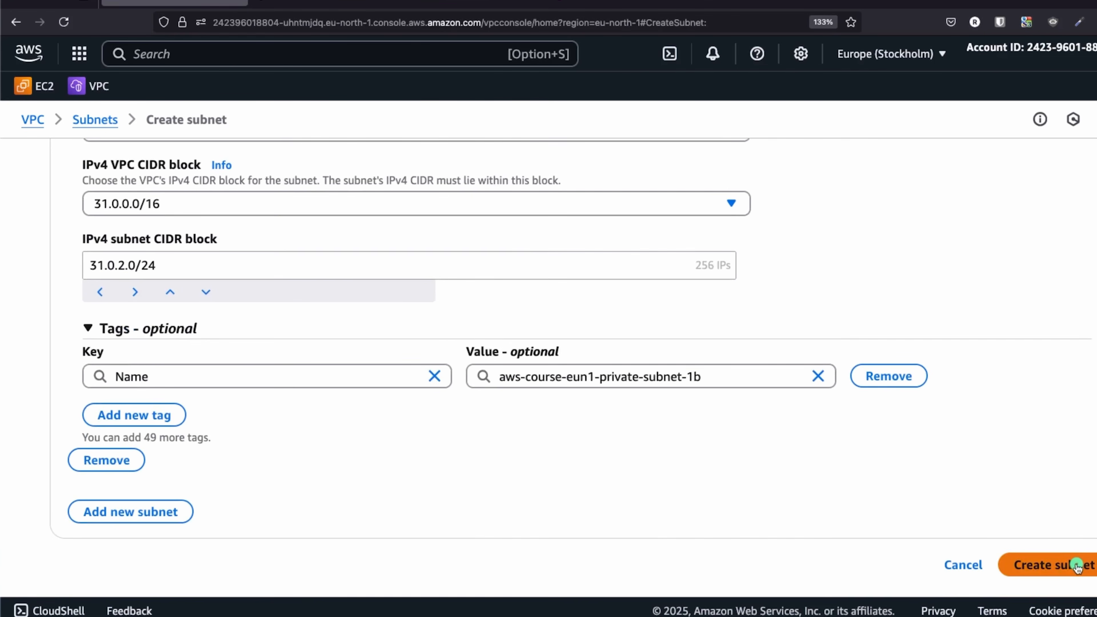
click(1078, 566)
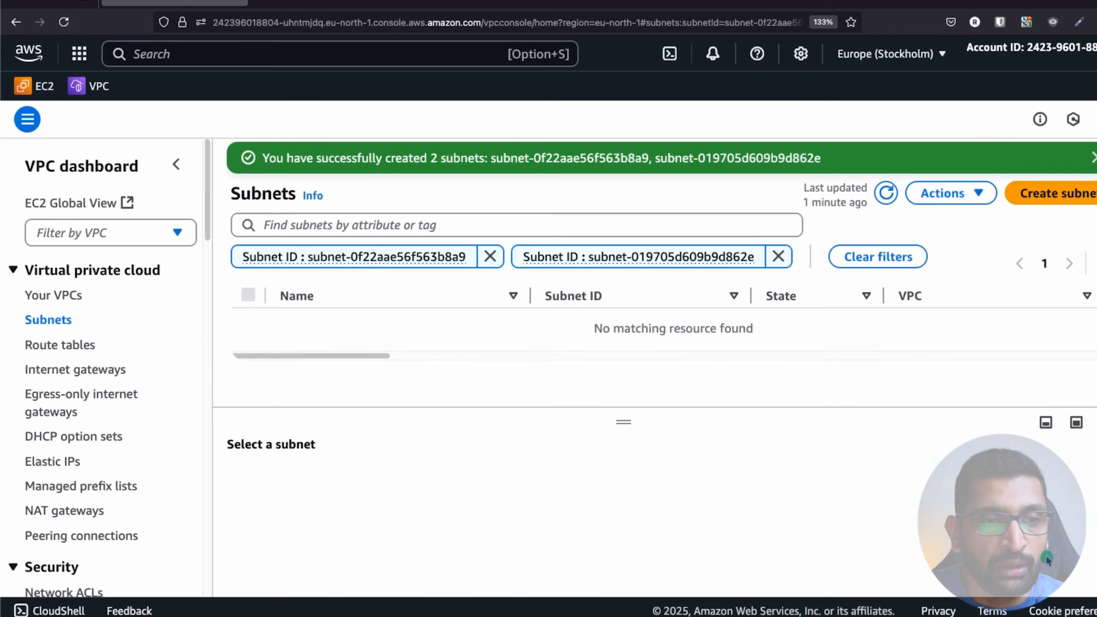
- Switch to the Gateway Loadbalancer diagram presentation and mark the course VPC's public and private subnet CIDRs
key(super+Tab)
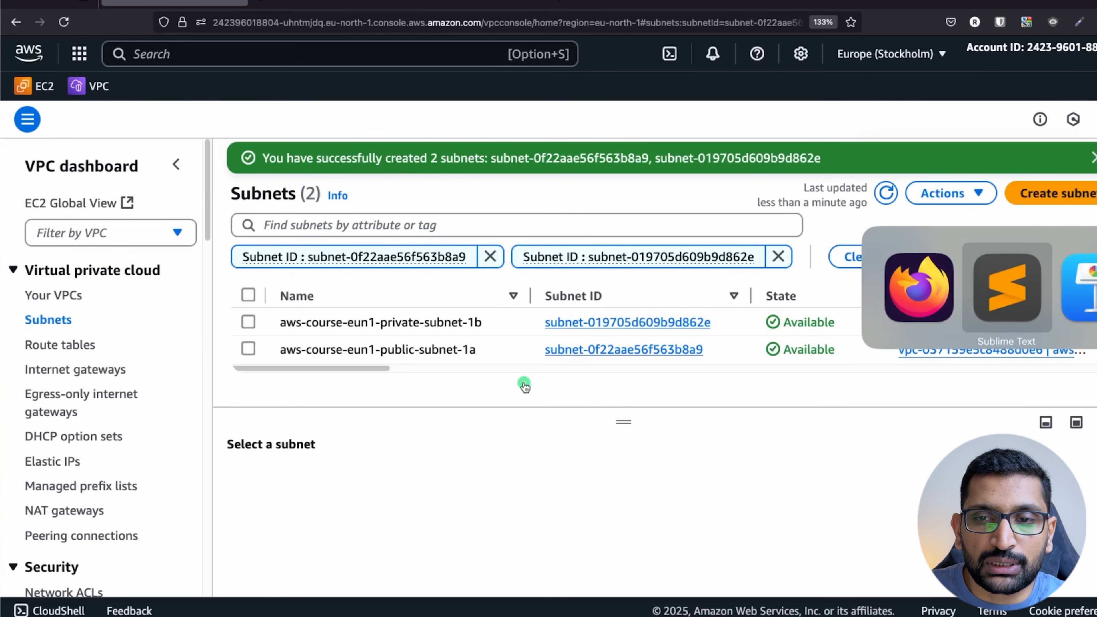
key(super+Tab)
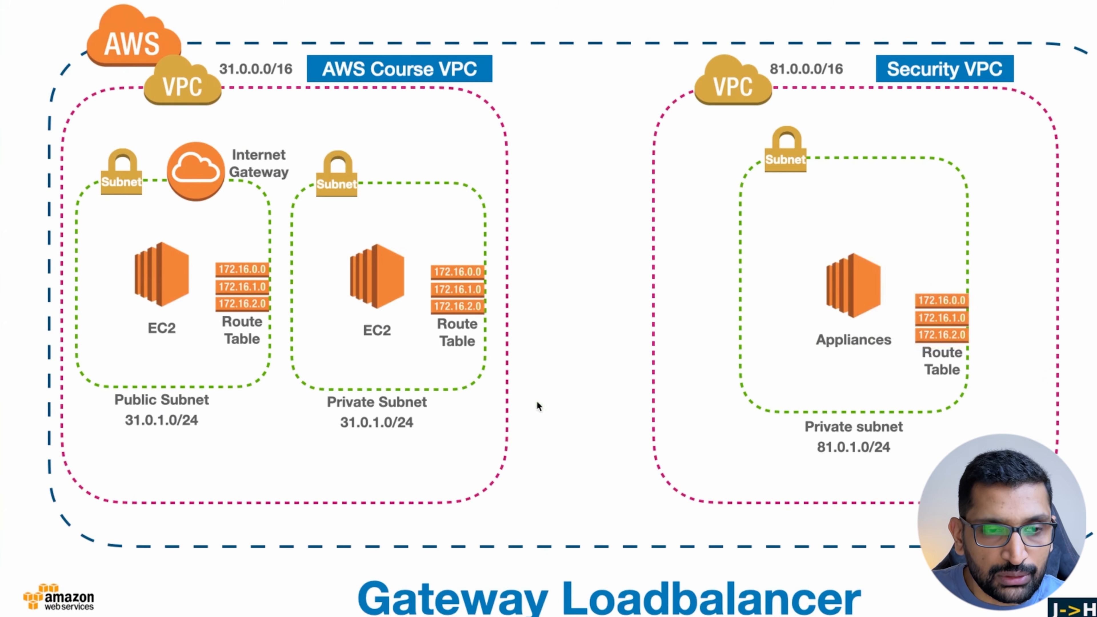
mouse_move(164, 442)
mouse_down()
mouse_move(168, 480)
mouse_move(176, 453)
mouse_up()
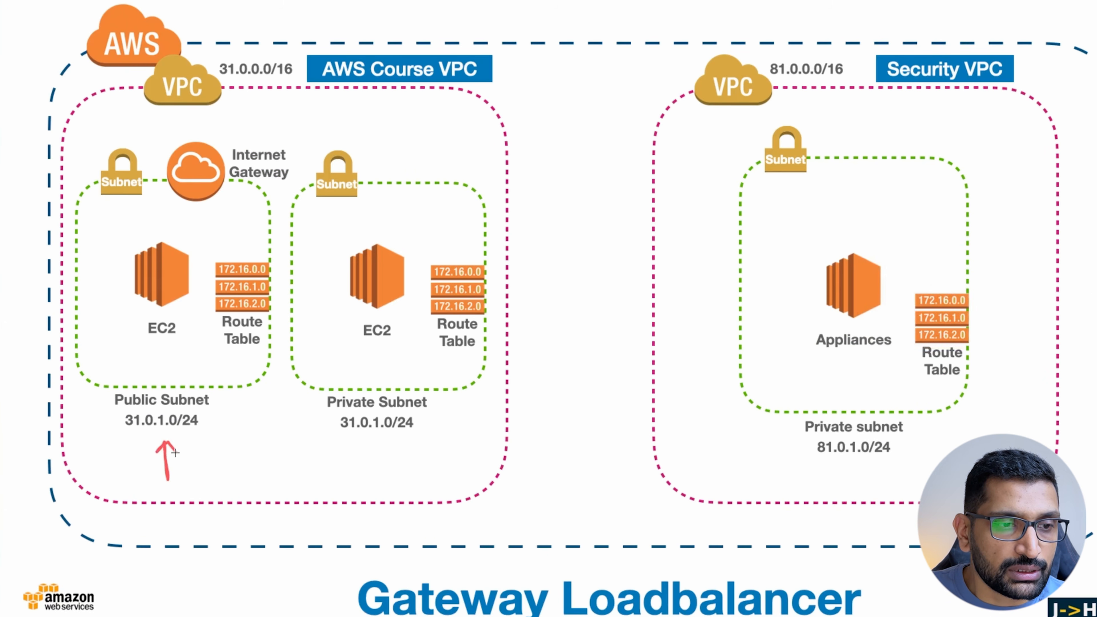
drag(389, 439, 393, 487)
mouse_move(381, 452)
mouse_down()
mouse_move(403, 447)
mouse_move(342, 408)
mouse_move(371, 449)
mouse_move(441, 421)
mouse_move(442, 440)
mouse_up()
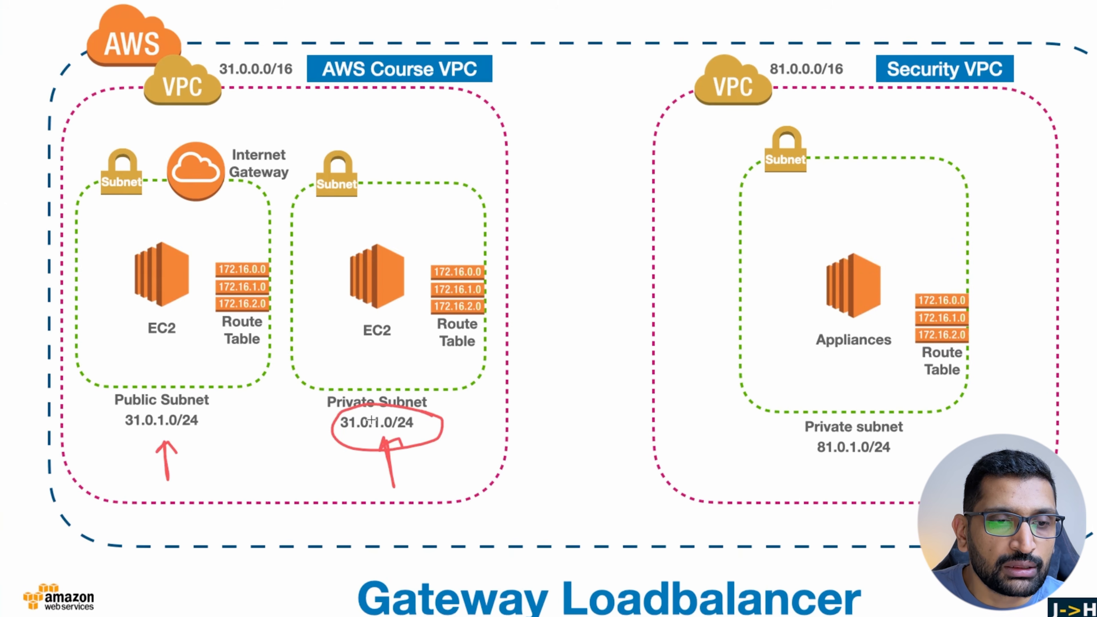
drag(373, 420, 378, 424)
- Circle the private subnet CIDRs 31.0.2.0/24 and 81.0.1.0/24 on the following slide and return to the AWS VPC console
key(Right)
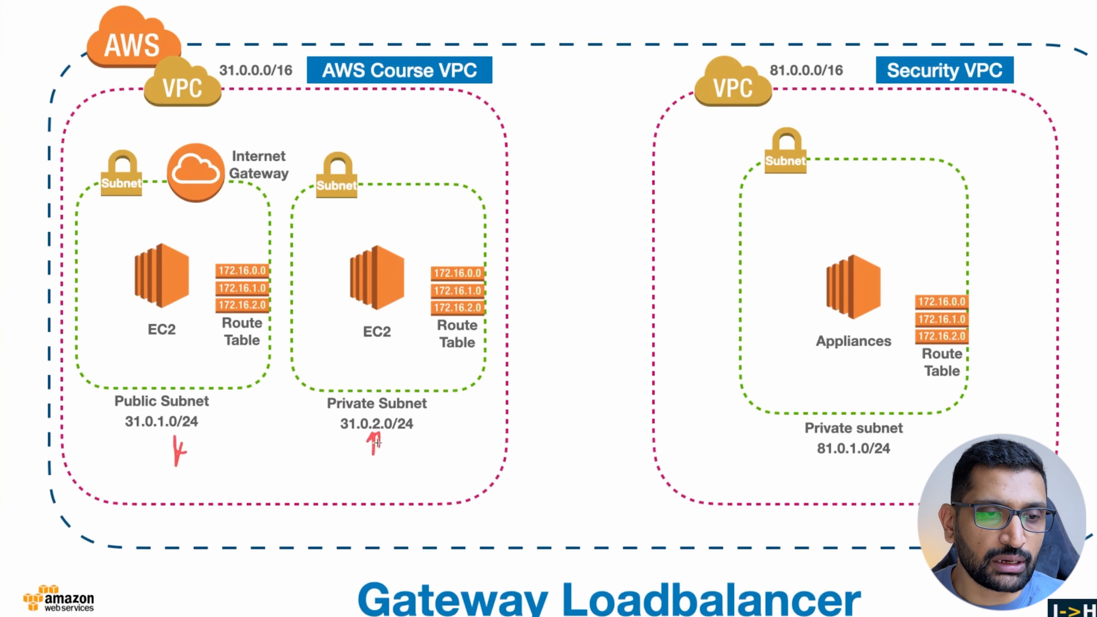
drag(376, 404, 441, 420)
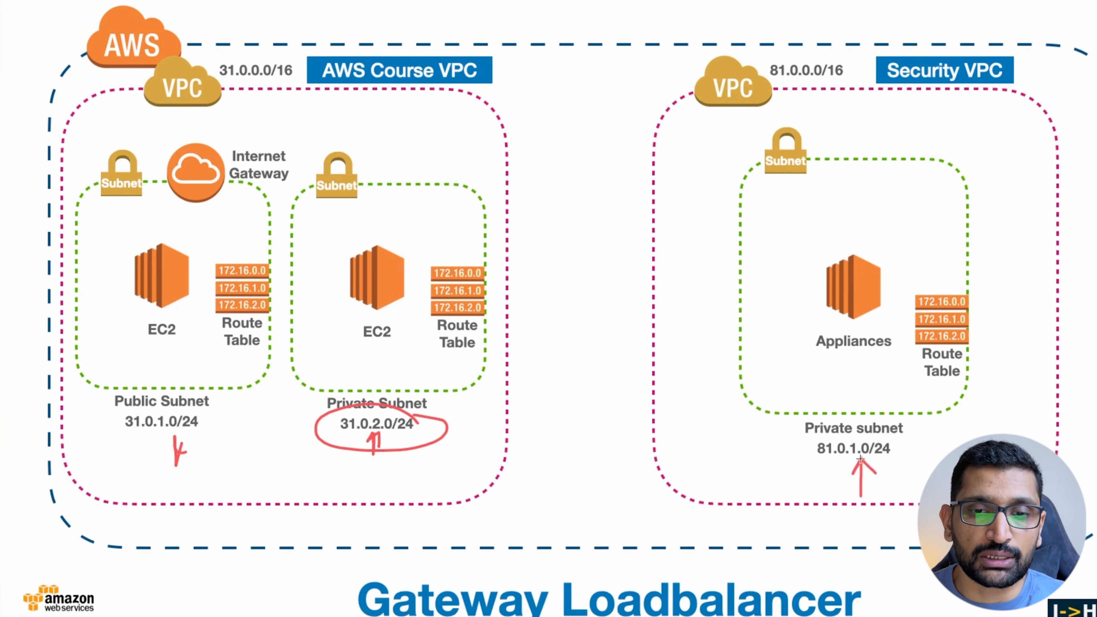
drag(844, 431, 892, 437)
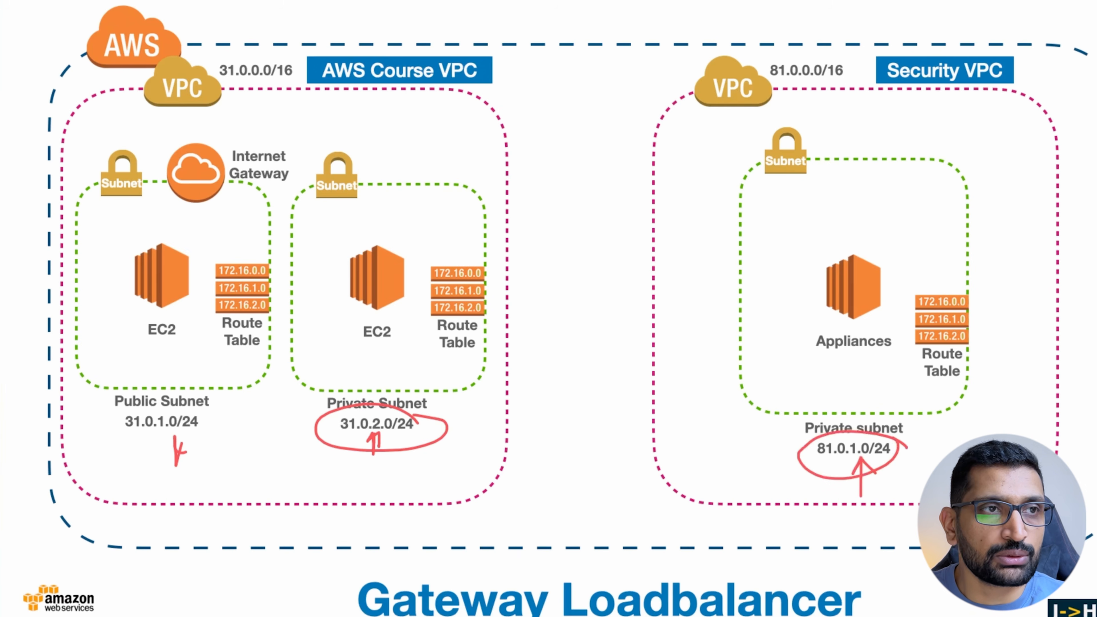
key(Escape)
key(super+Tab)
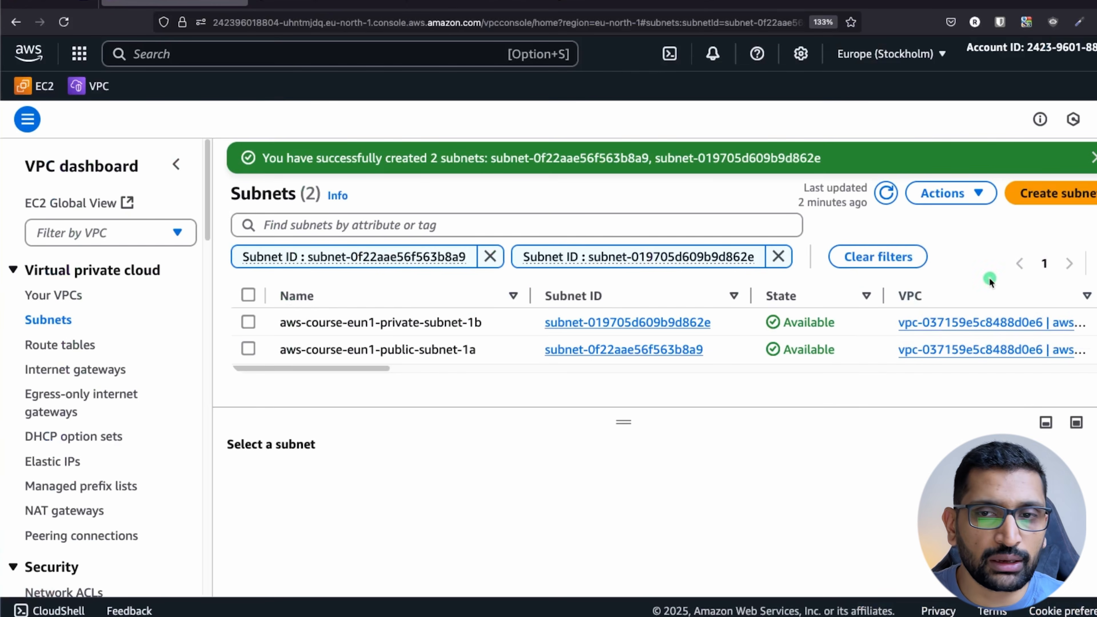
- Start a new subnet in the security-eun1-vpc VPC and name it security-eun1-private-subnet
click(1054, 198)
click(190, 277)
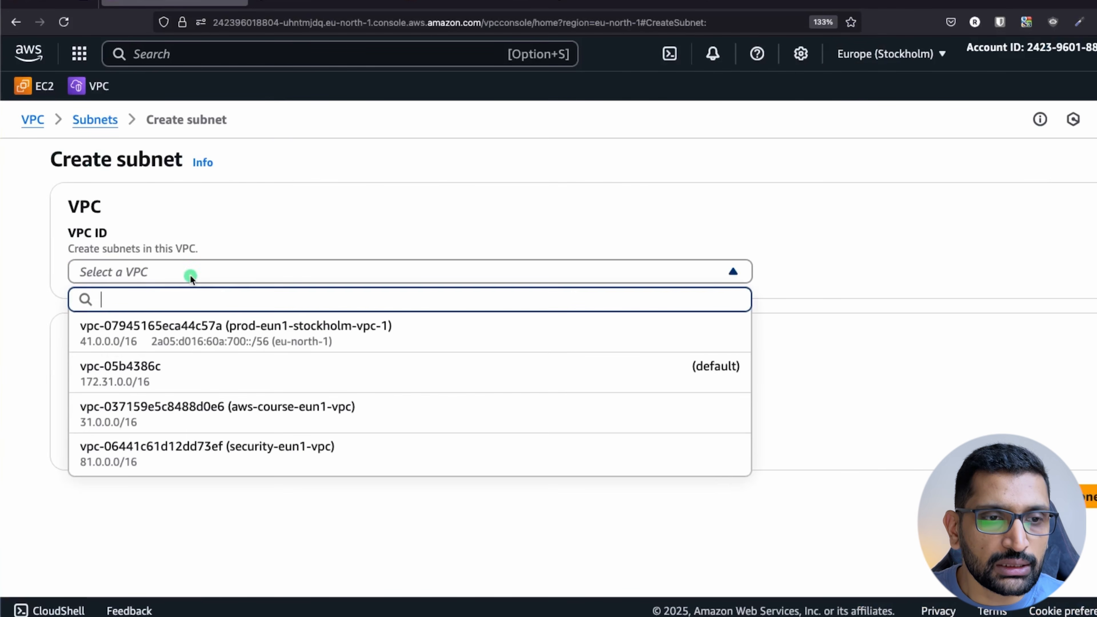
click(261, 452)
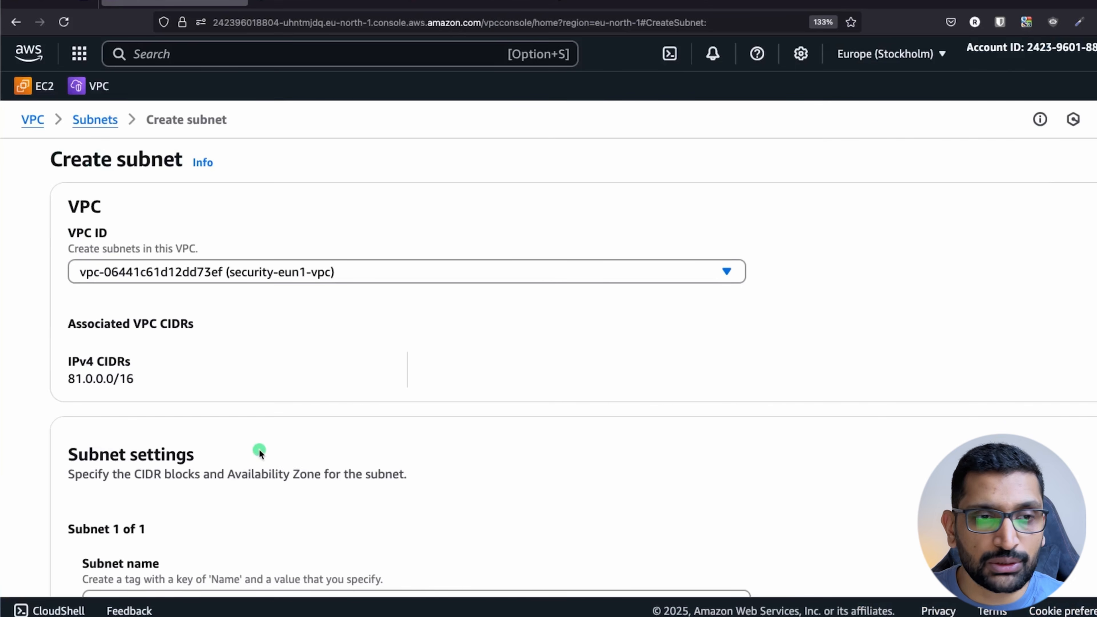
scroll(266, 443, down, 6)
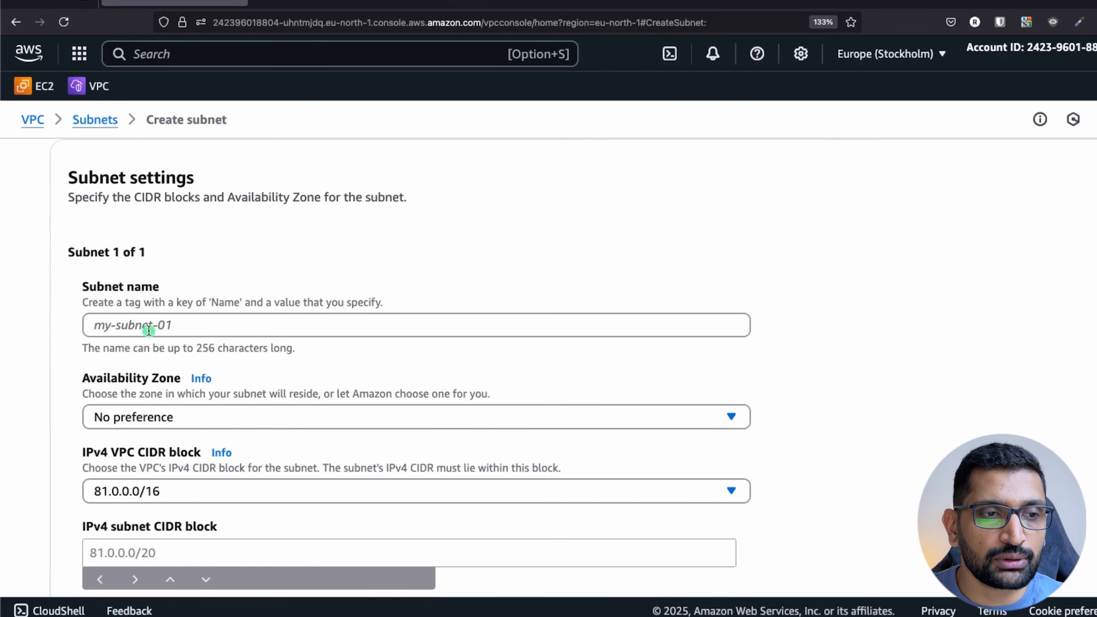
click(146, 325)
text(security-eun1-private-subnet)
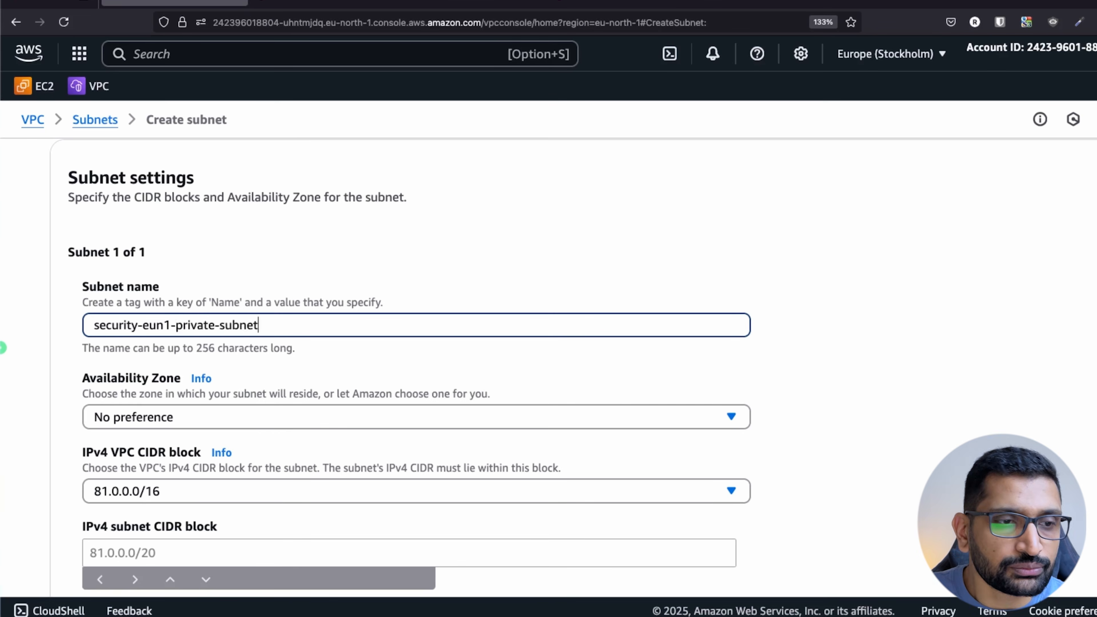
- Place the subnet in availability zone eu-north-1a with the IPv4 CIDR block 81.0.1.0/24 and create it
scroll(263, 385, down, 1)
click(263, 385)
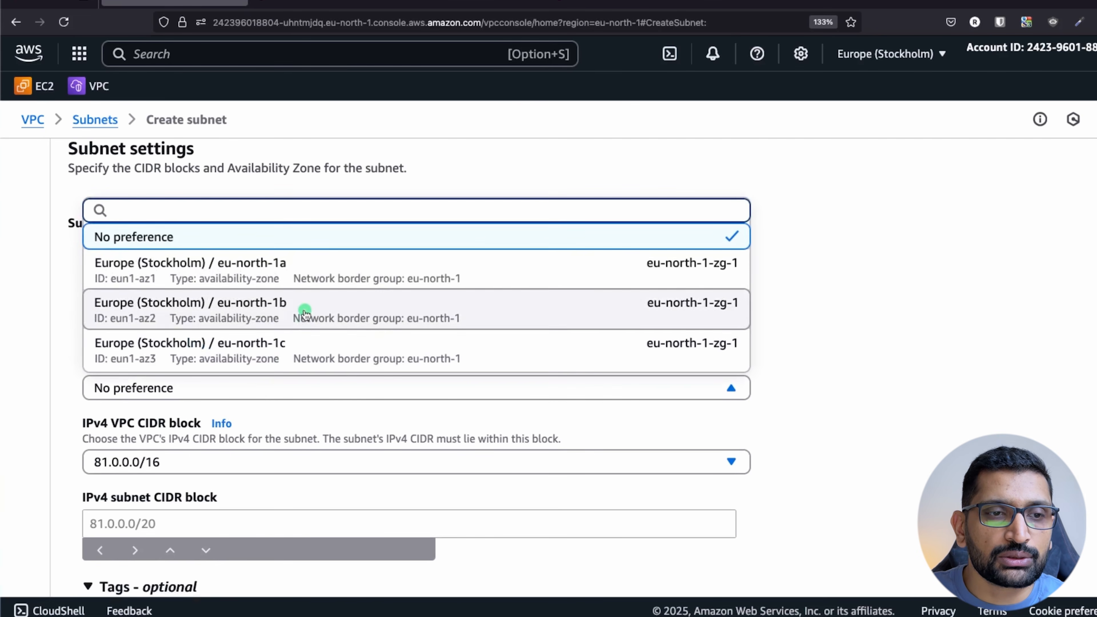
click(306, 275)
scroll(238, 341, down, 4)
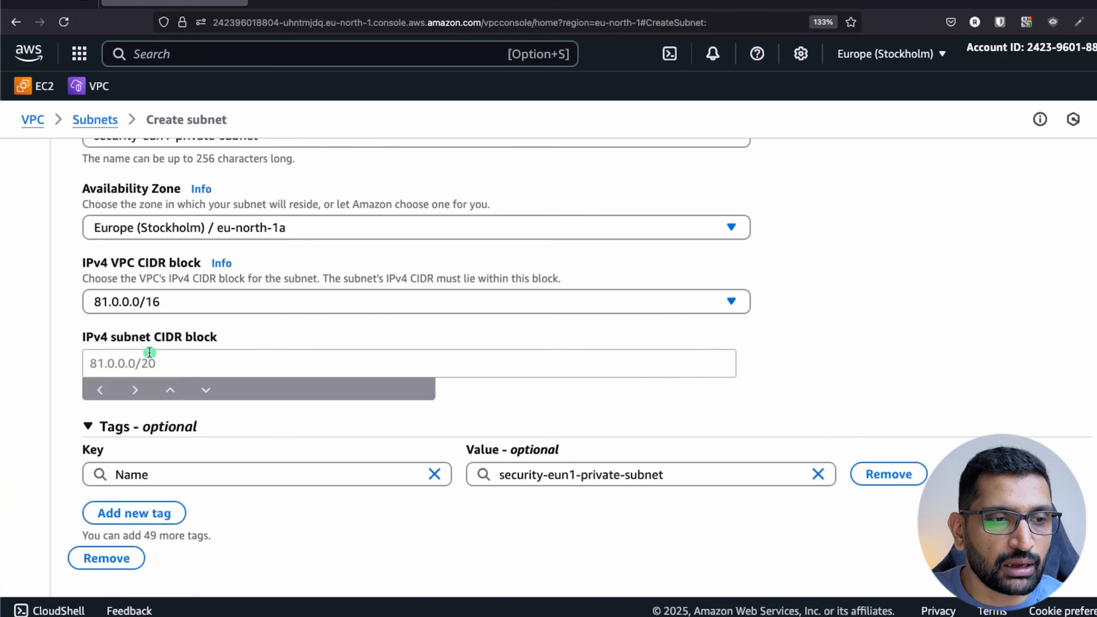
click(117, 367)
text(81.0.1.0)
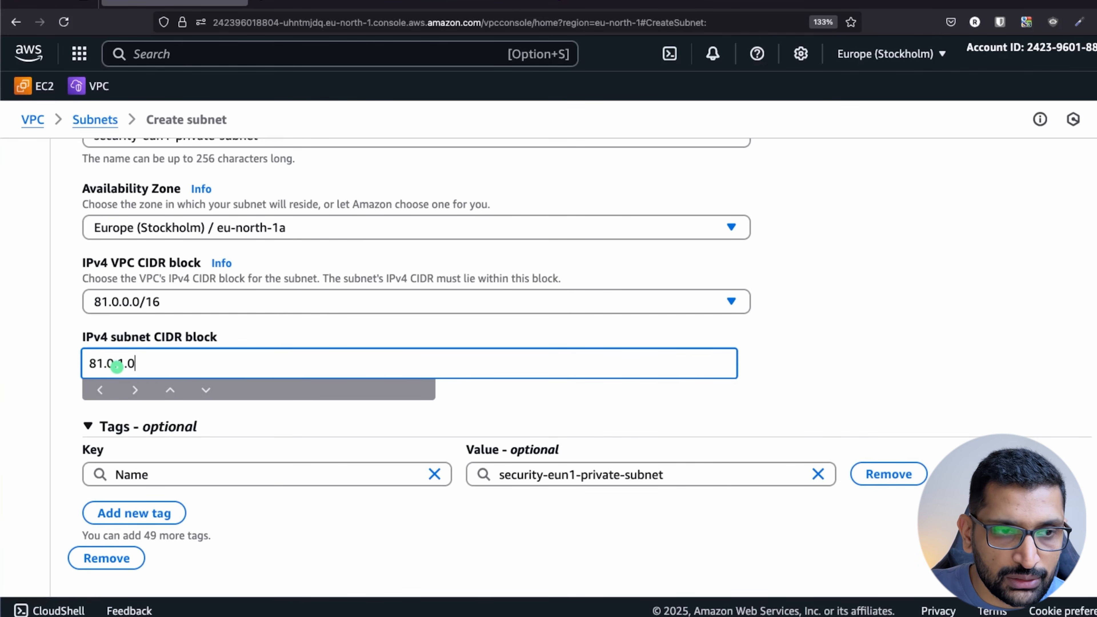
text(/24)
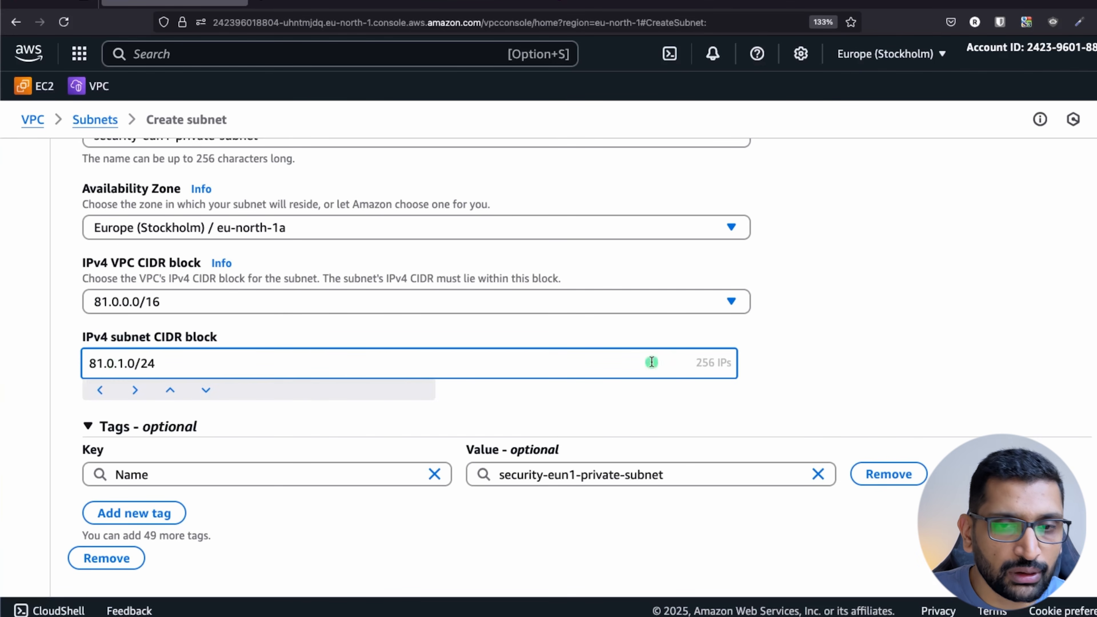
click(852, 295)
scroll(854, 360, down, 3)
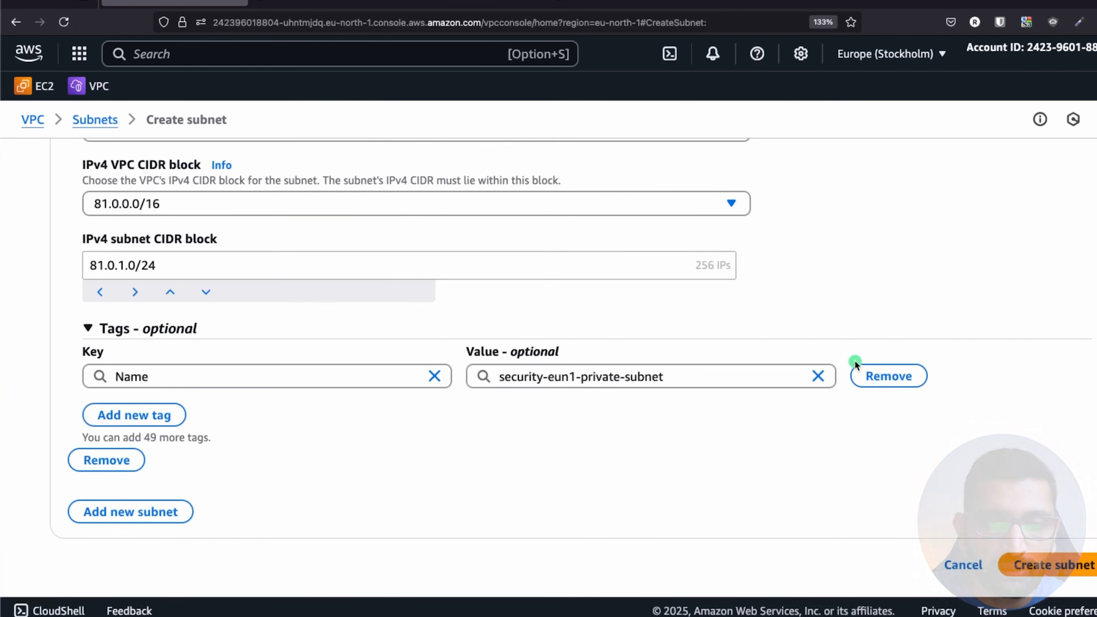
click(1065, 571)
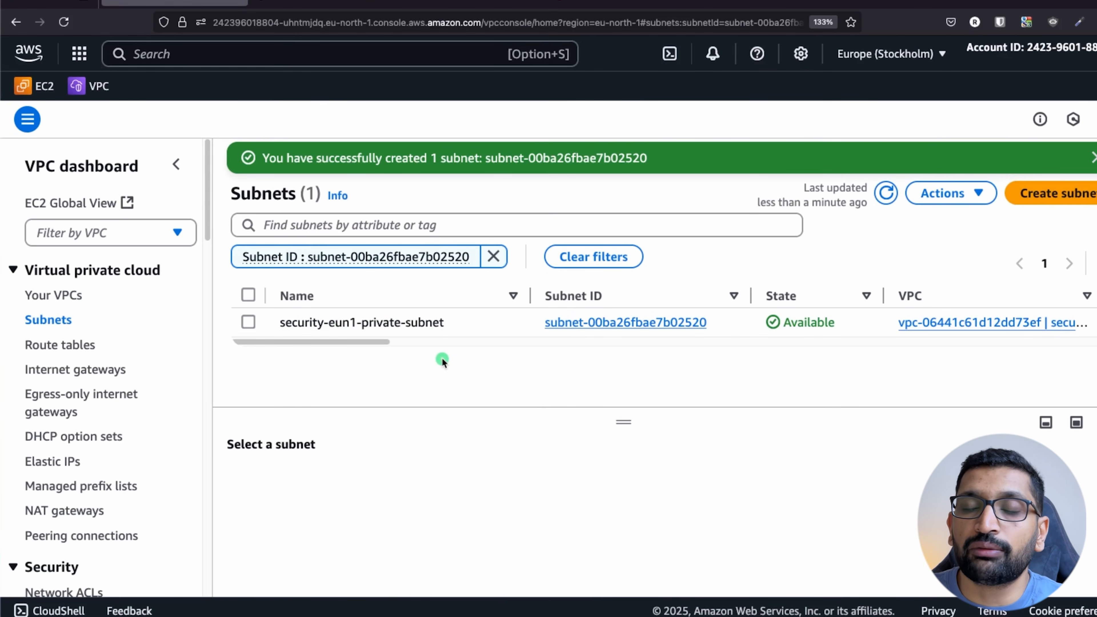
- Switch to the Gateway Loadbalancer diagram, circle the internet gateway, draw an arrow to the public subnet, and return to the AWS VPC console
key(super+Tab)
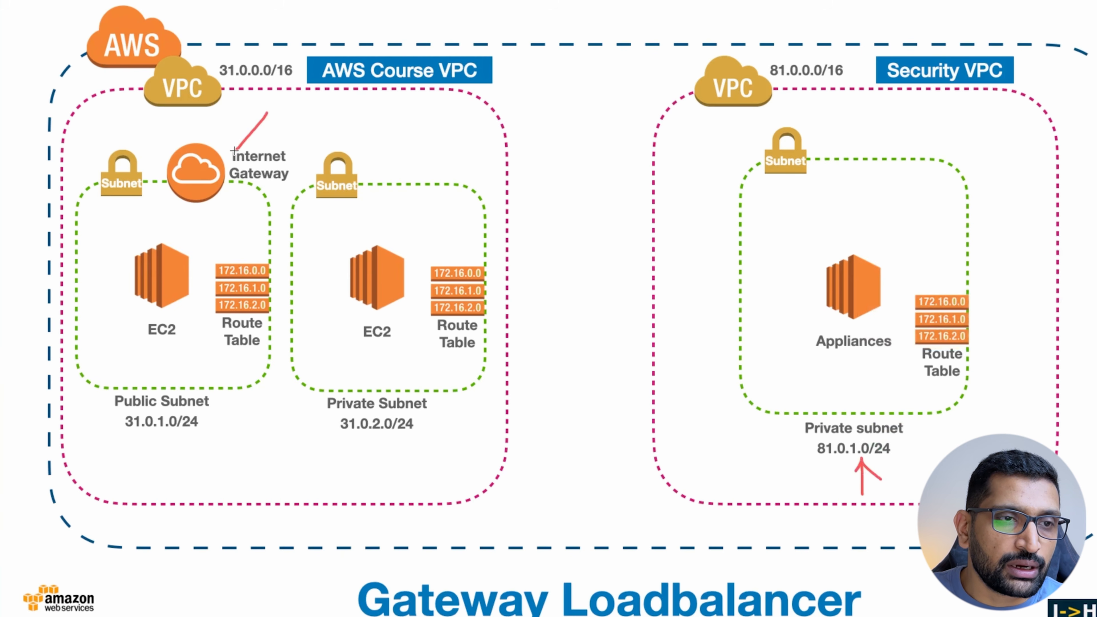
mouse_move(212, 139)
mouse_down()
mouse_move(192, 200)
mouse_move(205, 140)
mouse_up()
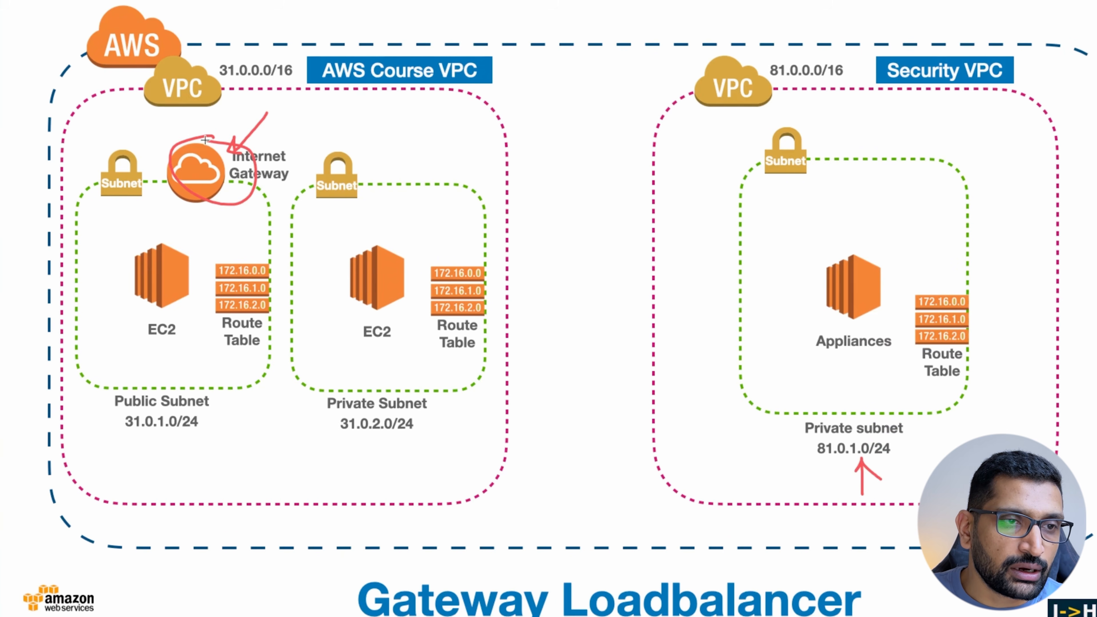
drag(223, 209, 166, 372)
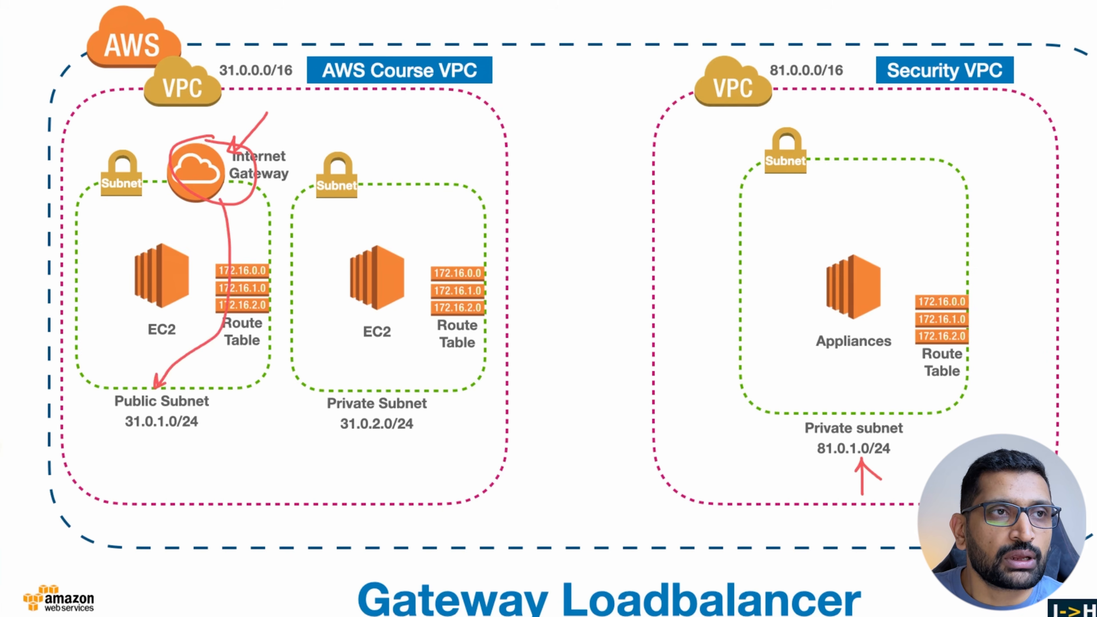
key(super+Tab)
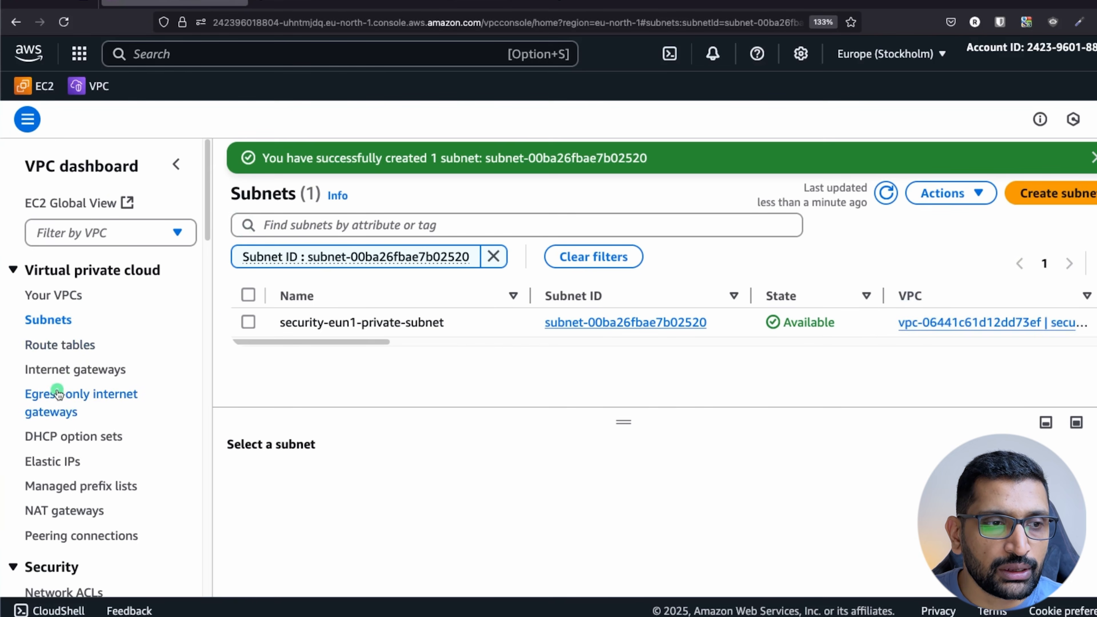
- Start a new internet gateway with the name tag aws-course-eun1-igw
click(60, 370)
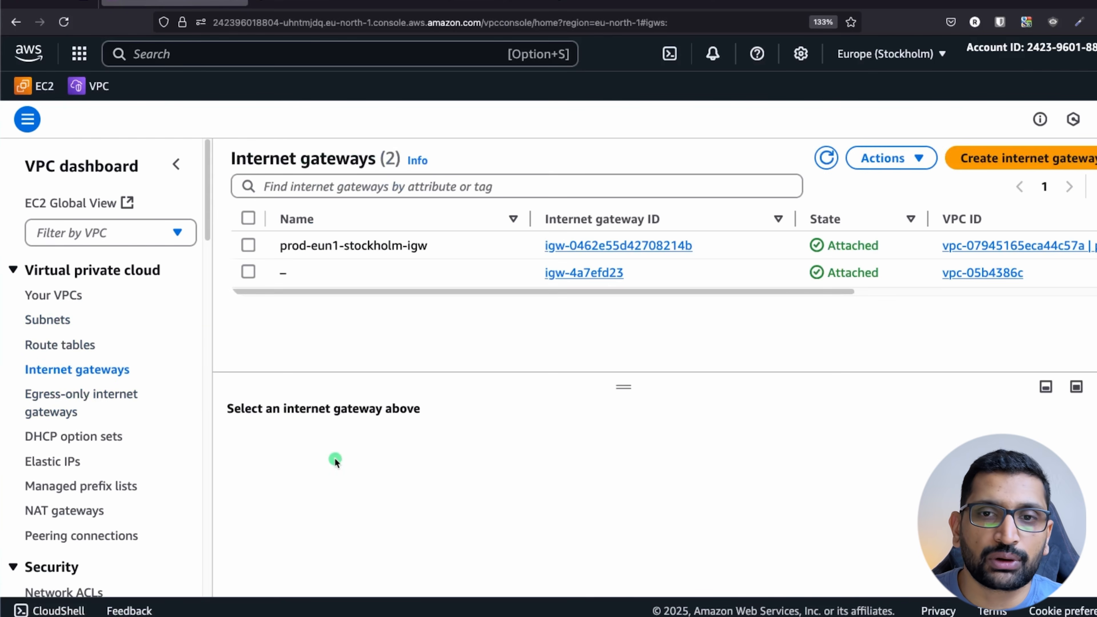
click(1040, 161)
click(117, 296)
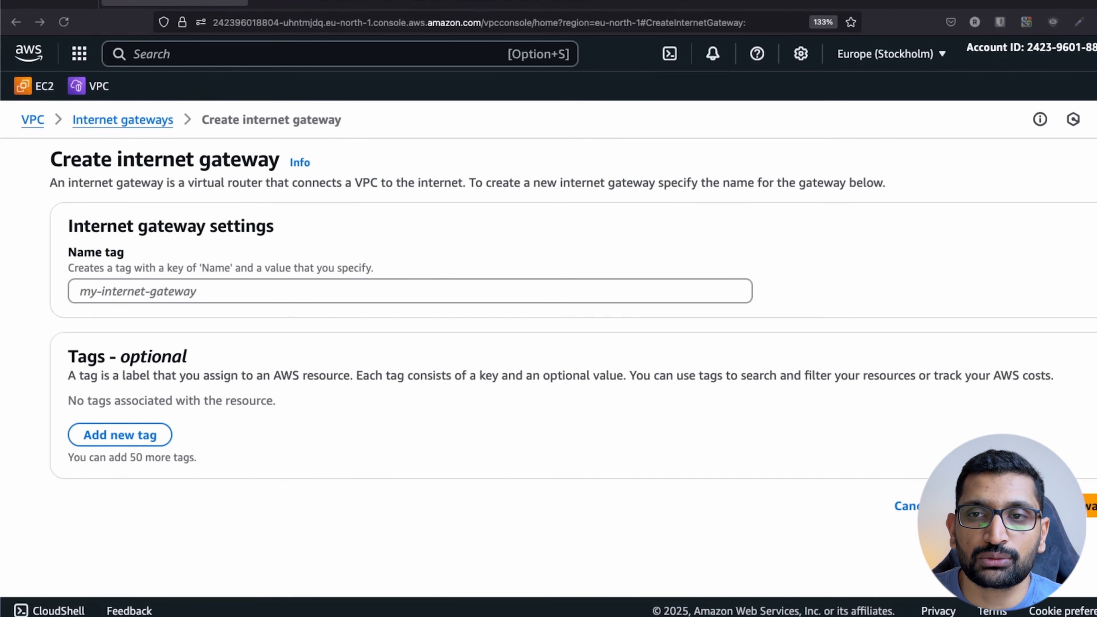
click(212, 293)
text(aws-course-eun1-igw)
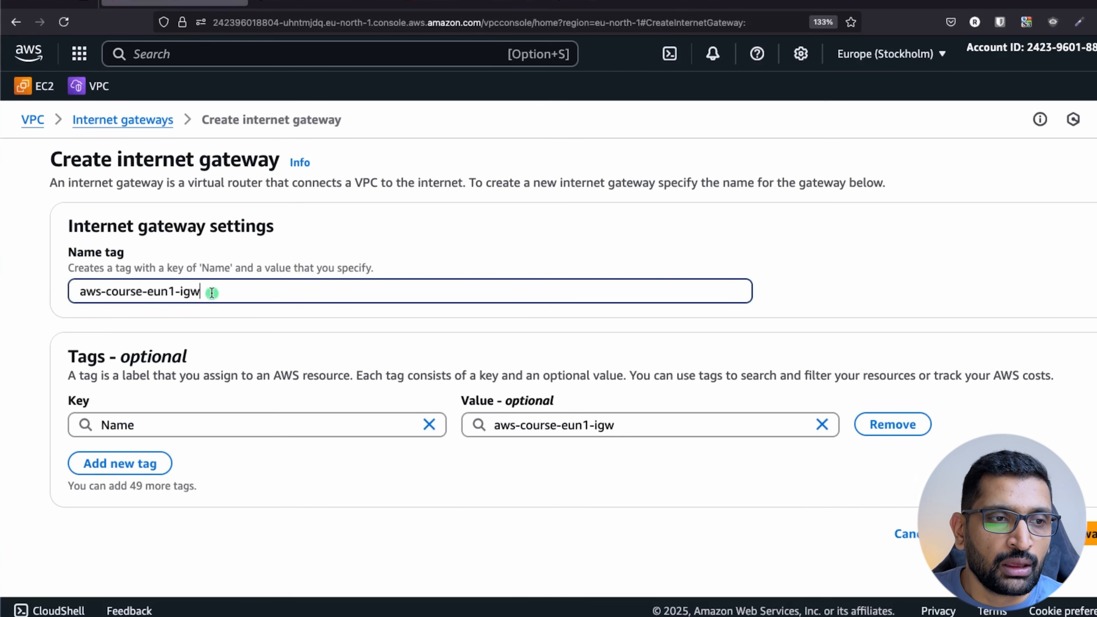
drag(154, 292, 74, 293)
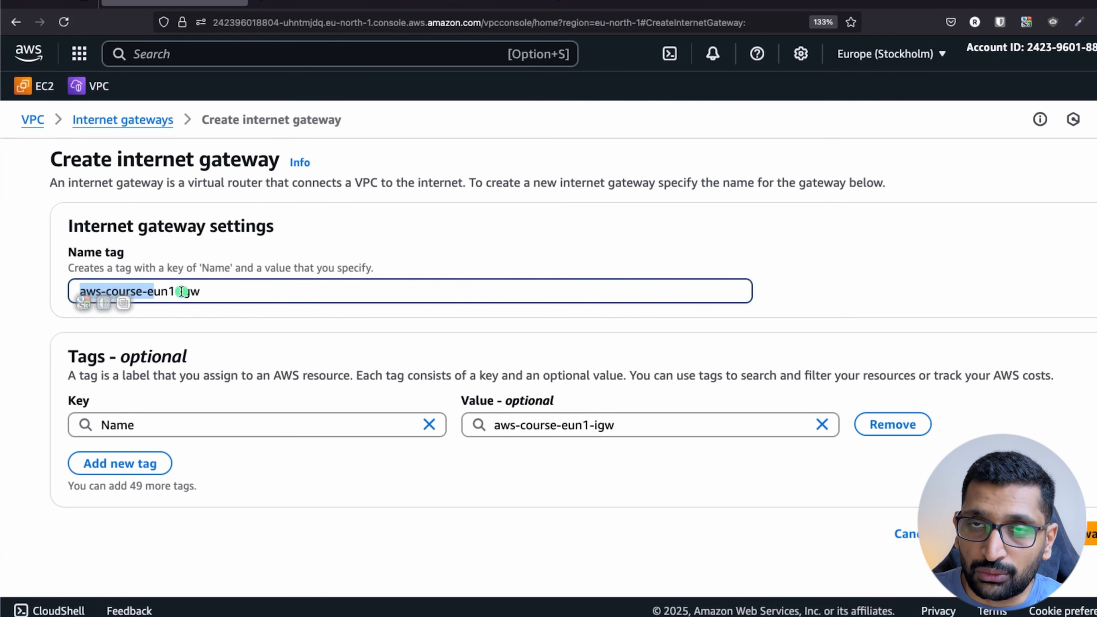
- Switch to the Gateway Loadbalancer diagram, mark the AWS Course VPC and its internet gateway with arrows, and return to the AWS VPC console
key(super+Tab)
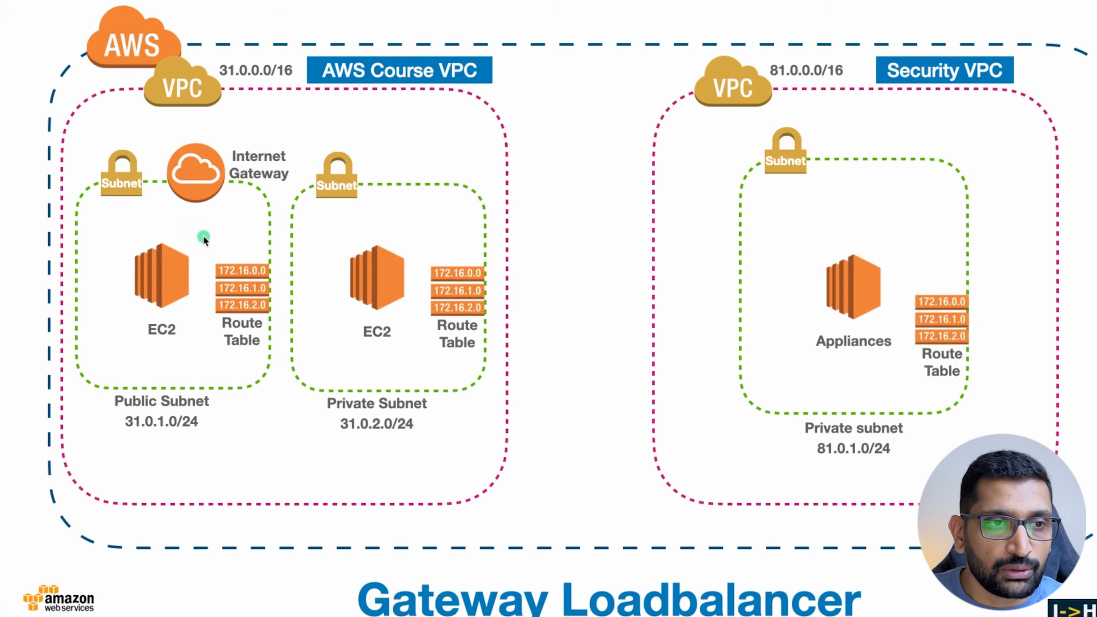
drag(353, 17, 362, 56)
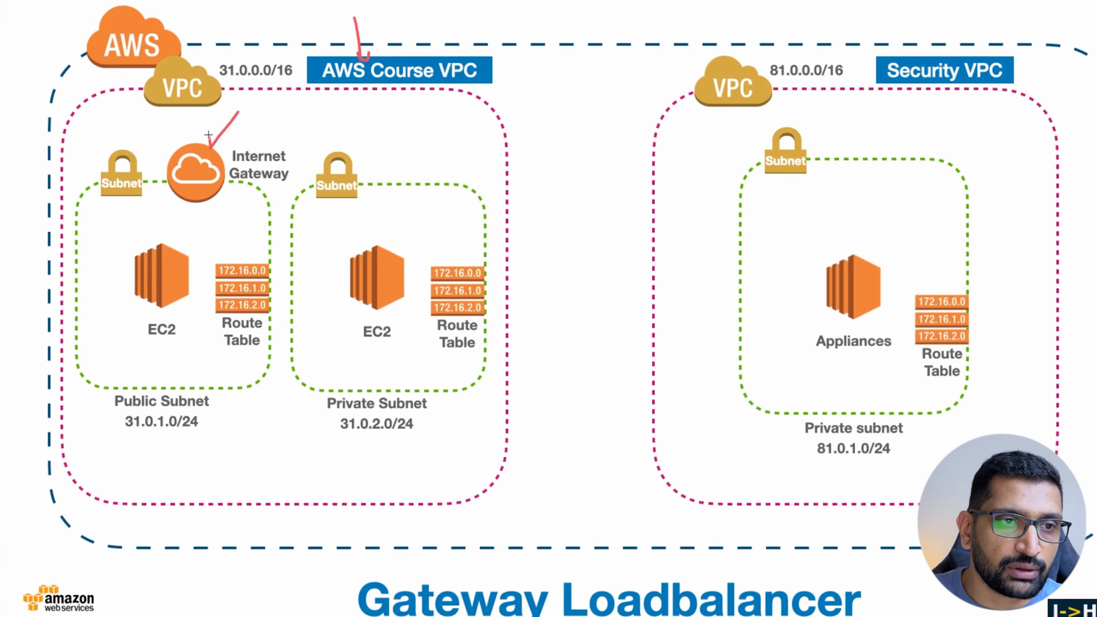
drag(238, 111, 233, 148)
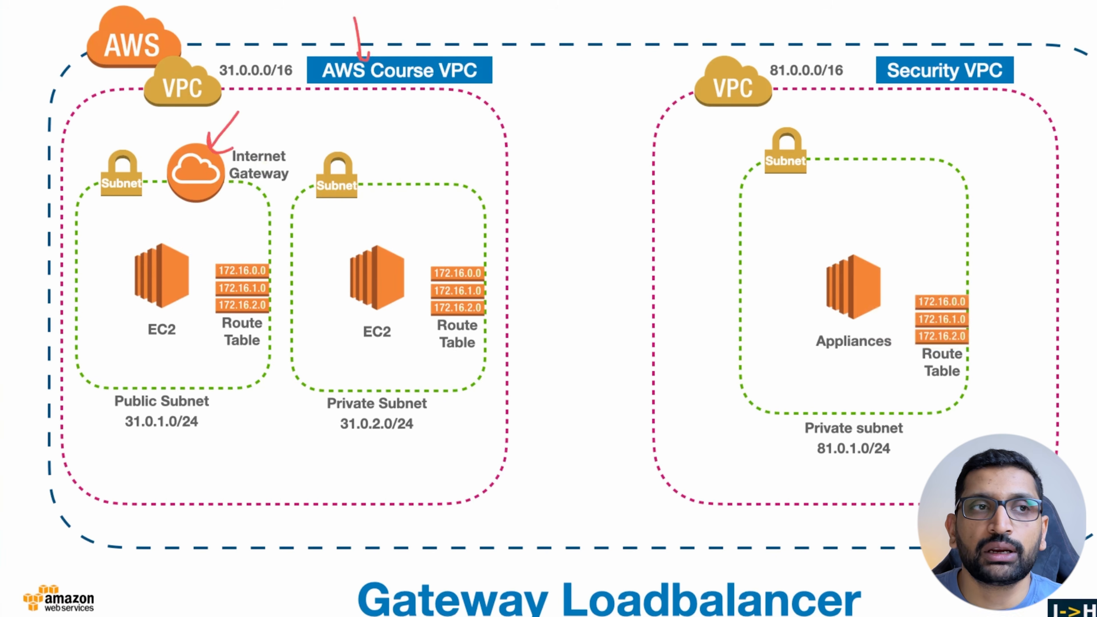
key(super+Tab)
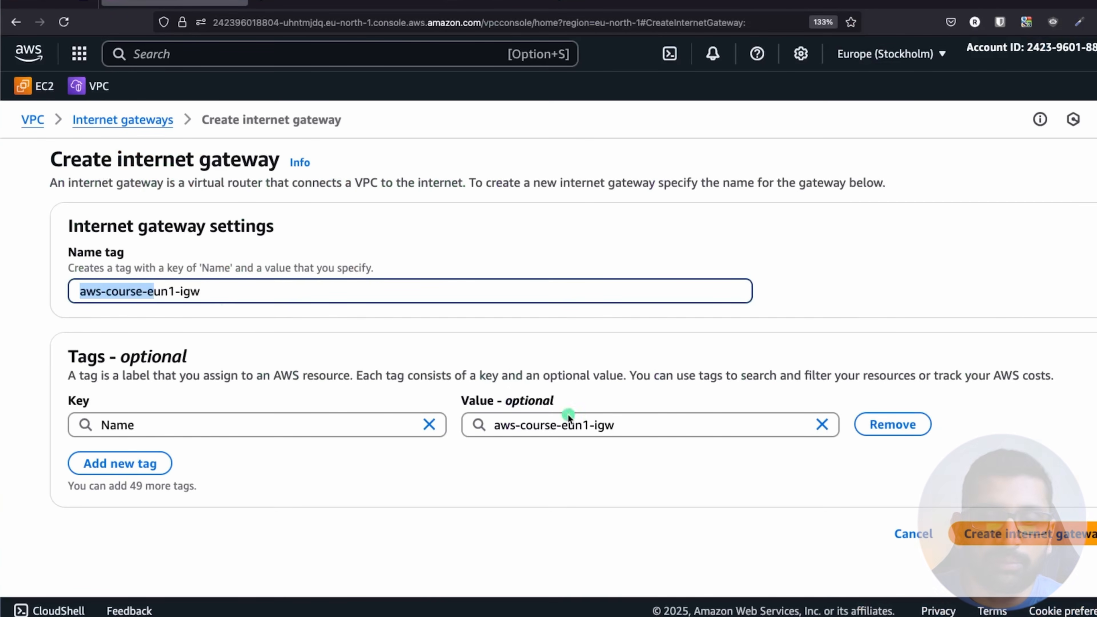
- Create the aws-course-eun1-igw internet gateway and switch to the Gateway Loadbalancer diagram
click(978, 541)
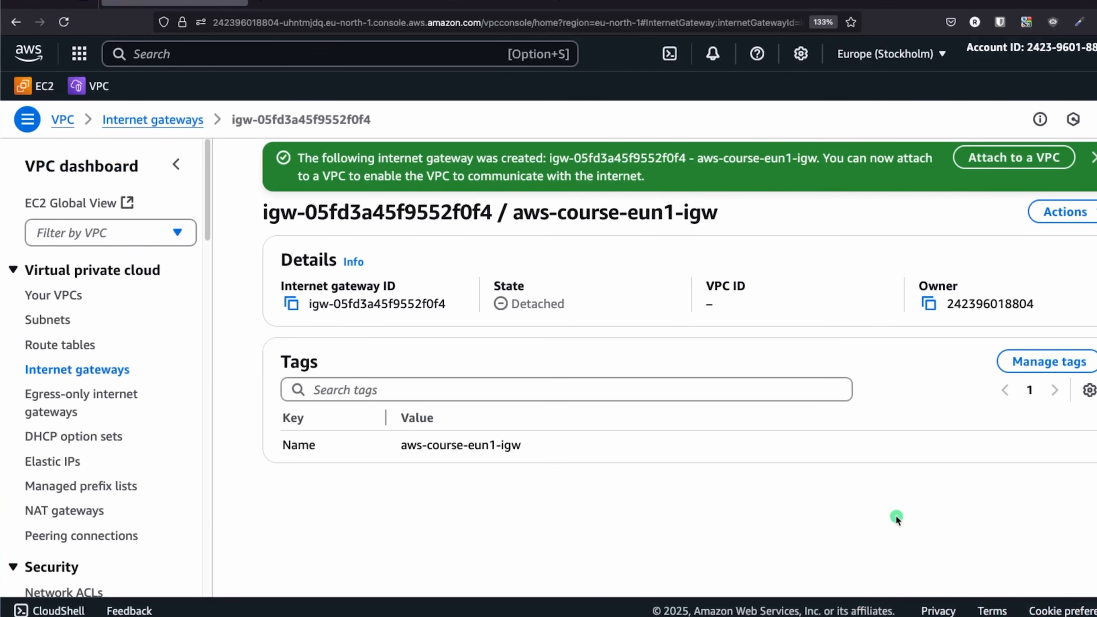
key(super+Tab)
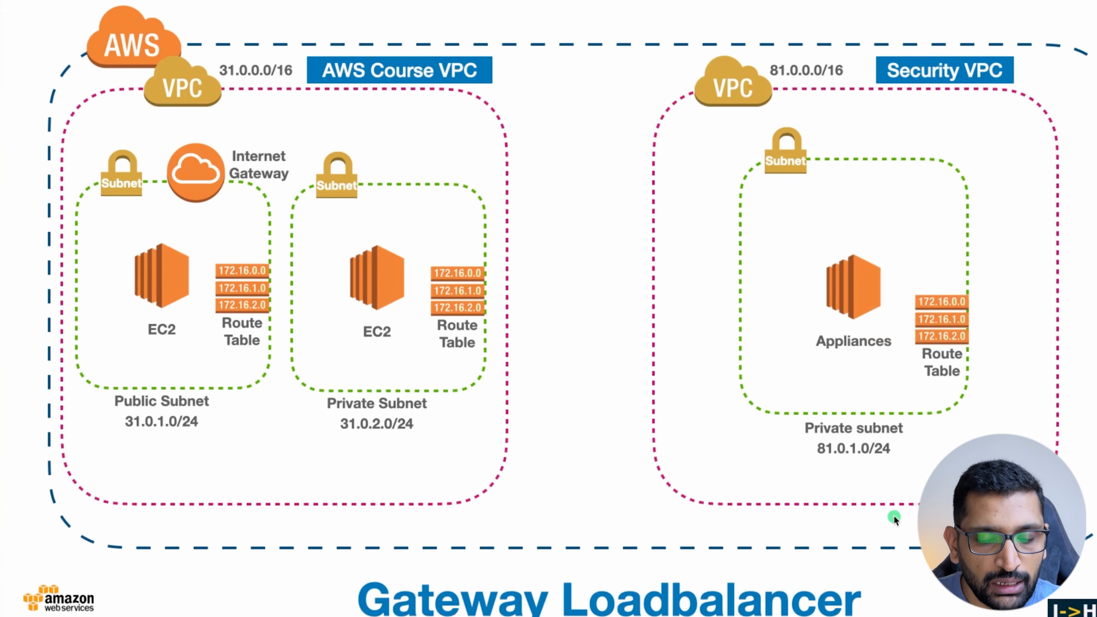
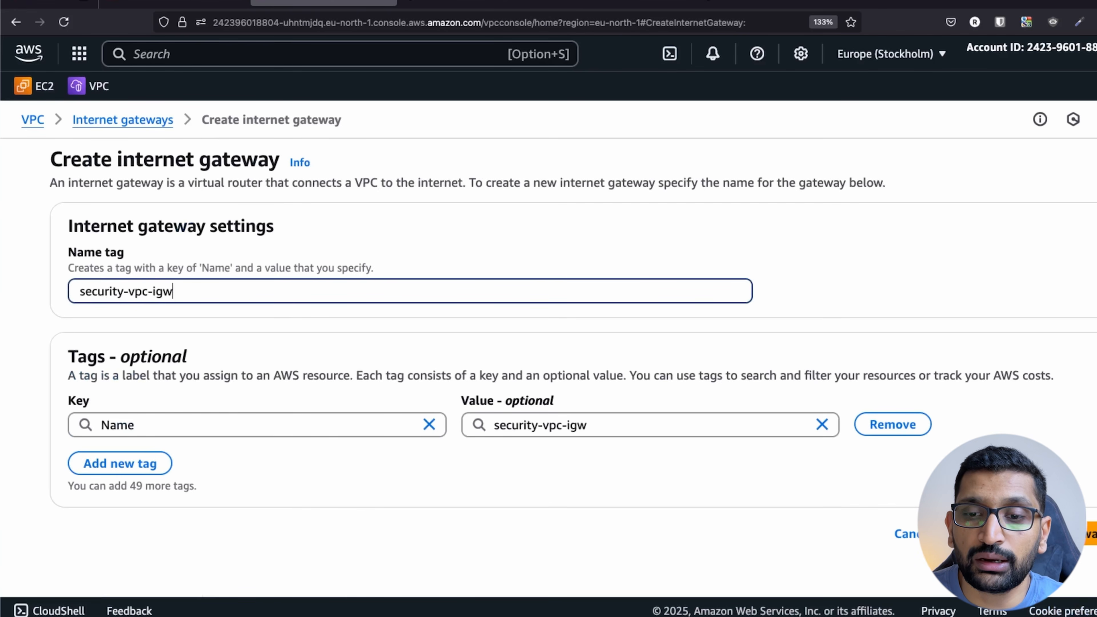
- Create the security-vpc-igw internet gateway and attach it to the security-eun1-vpc VPC
click(1092, 535)
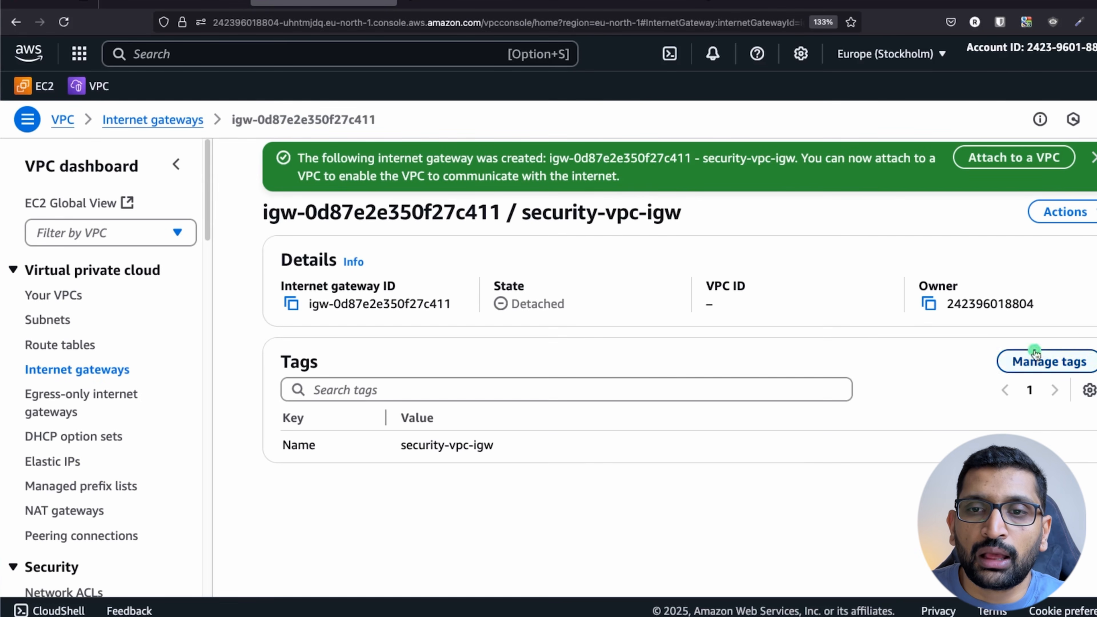
click(1066, 211)
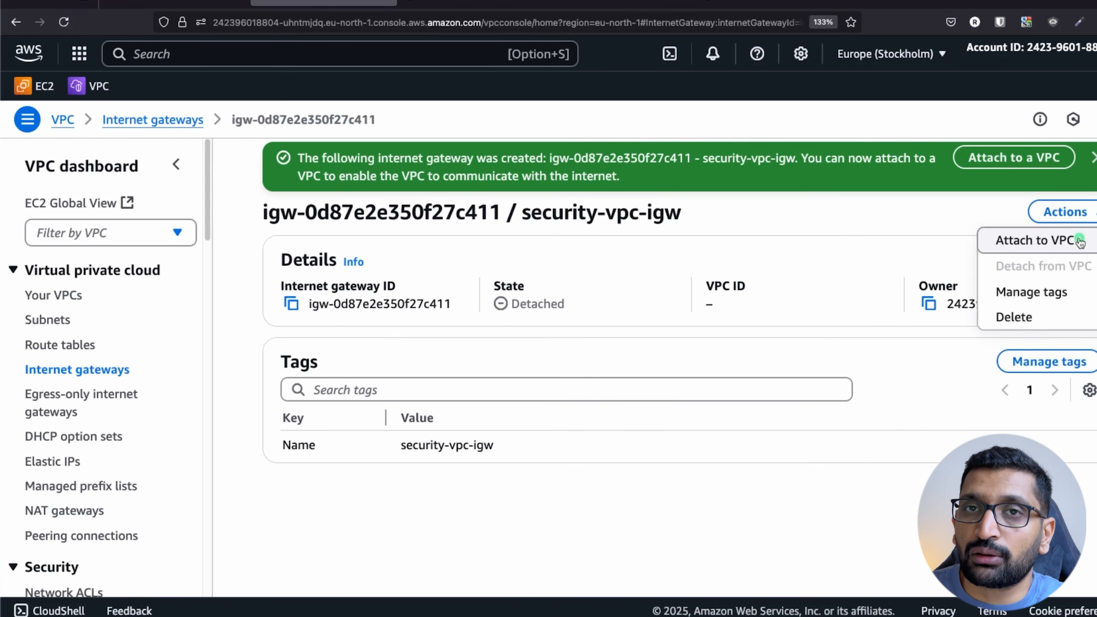
click(1036, 241)
click(375, 289)
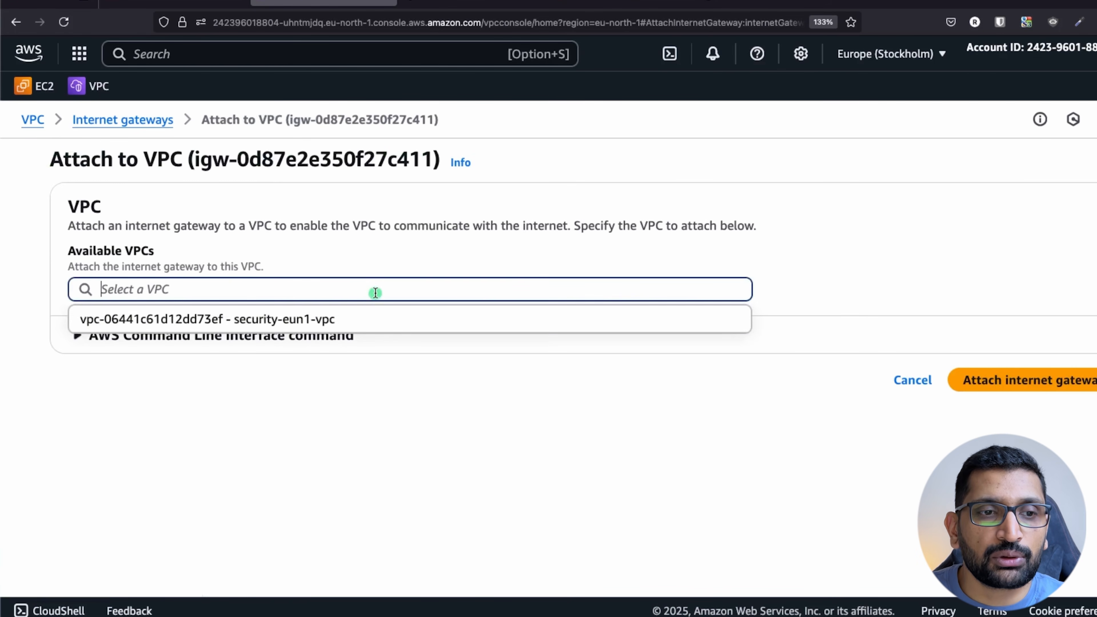
click(343, 319)
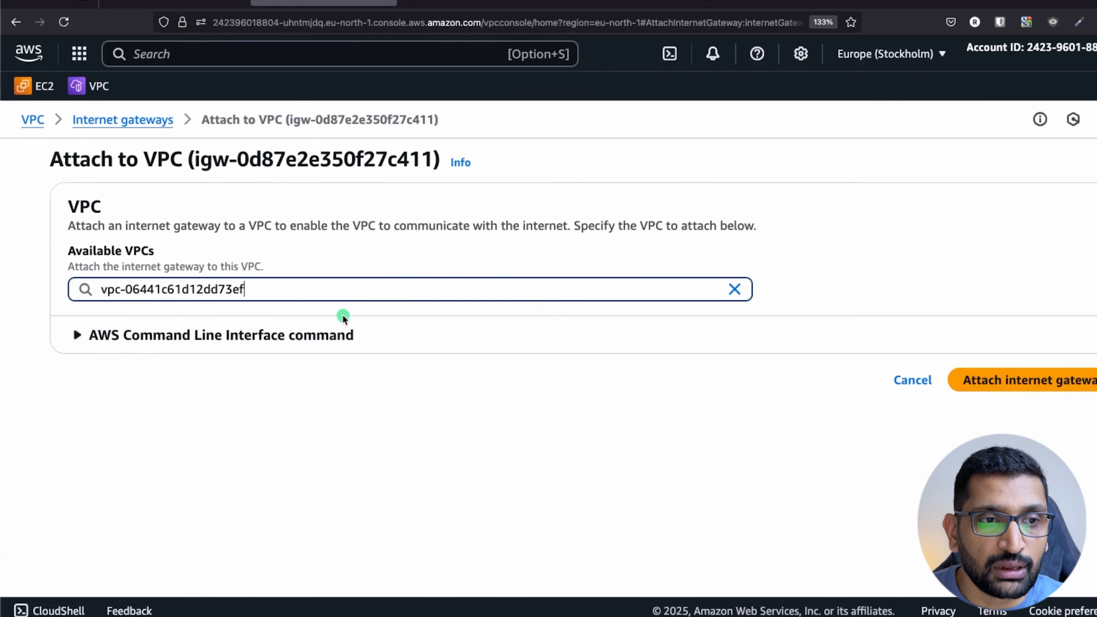
click(980, 380)
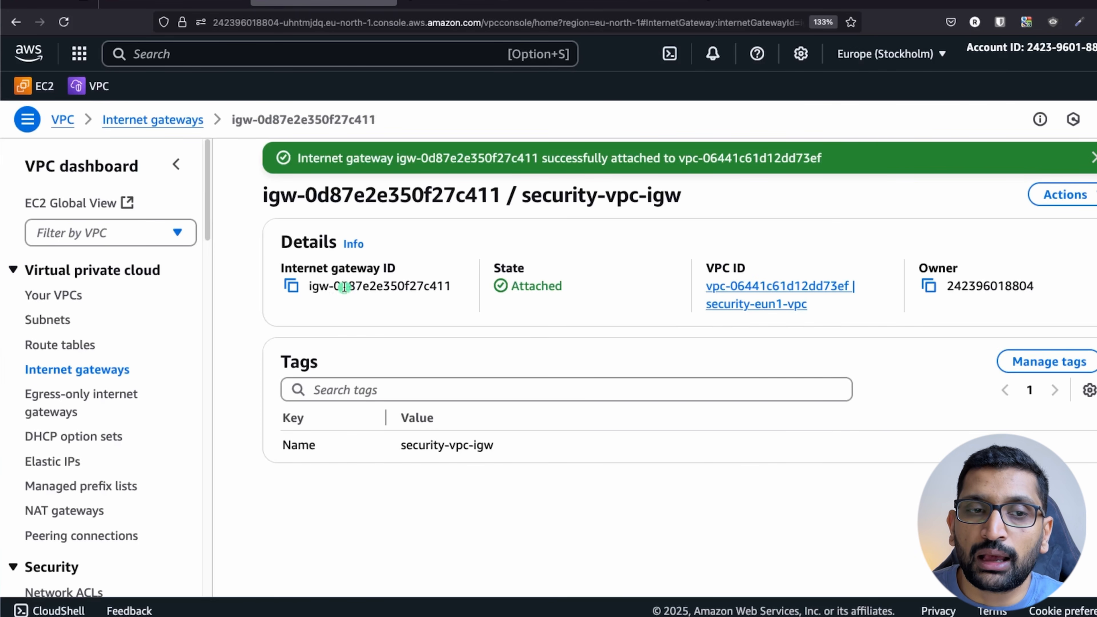
- Switch to the Gateway Loadbalancer diagram, mark the Security VPC's route table, and return to the AWS VPC console
key(super+Tab)
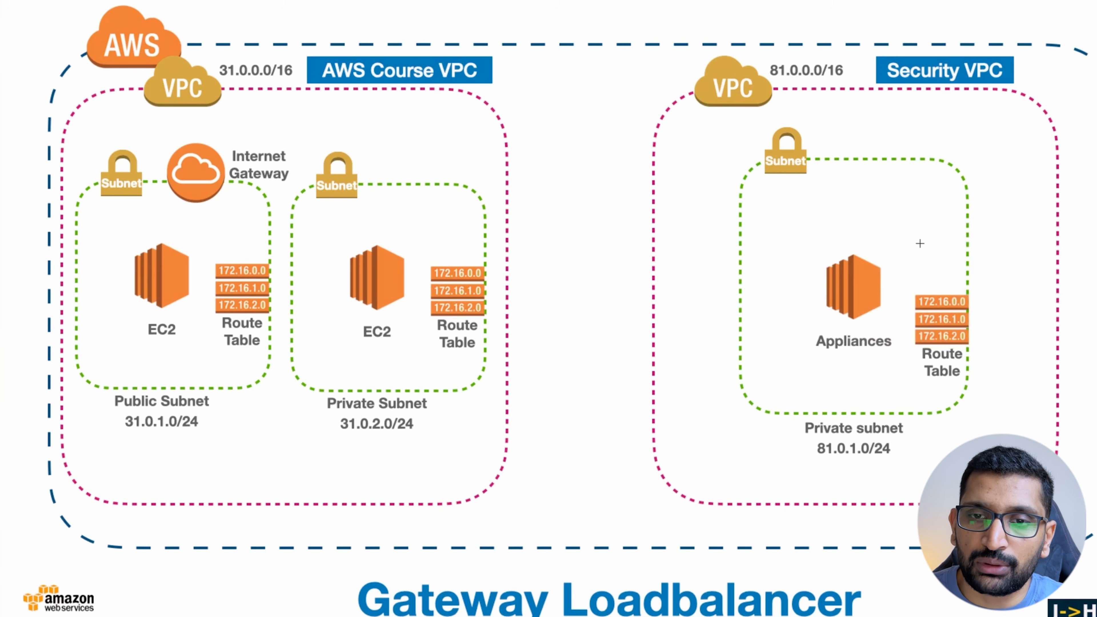
drag(920, 245, 928, 277)
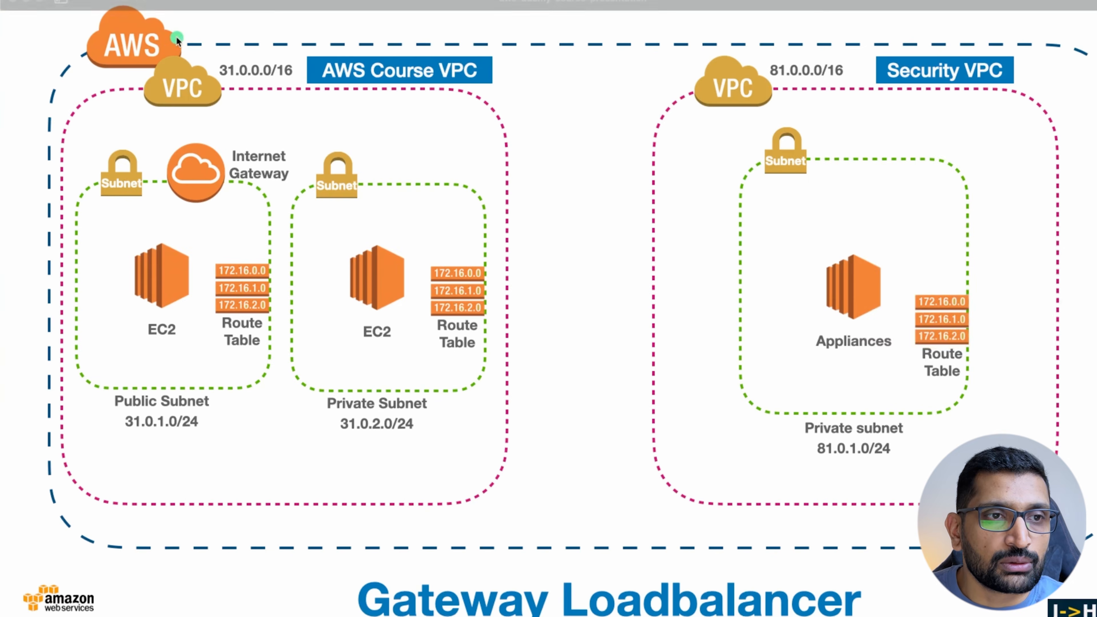
key(super+Tab)
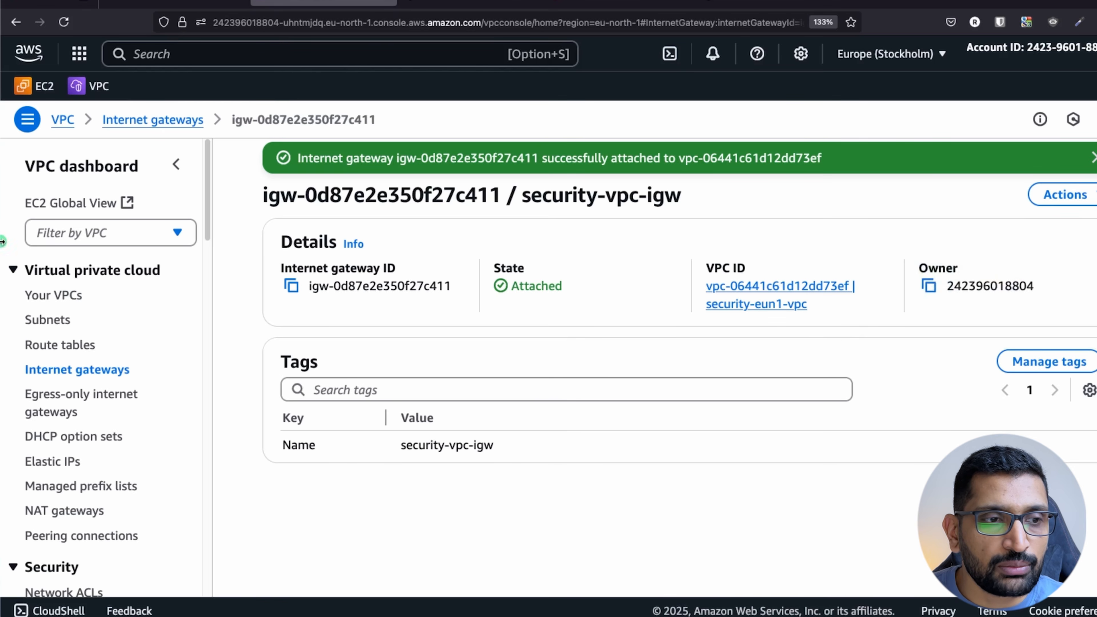
- Add a 0.0.0.0/0 route targeting the security-vpc-igw internet gateway to the security-eun1-rt route table and save it
click(59, 346)
scroll(391, 315, down, 1)
scroll(337, 277, up, 1)
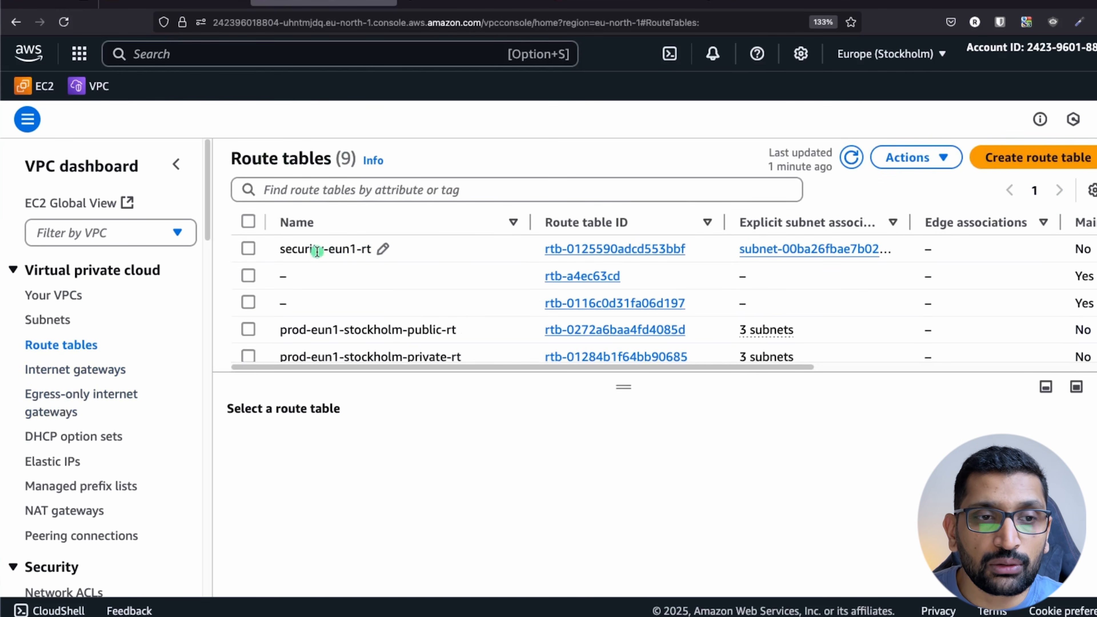
click(572, 248)
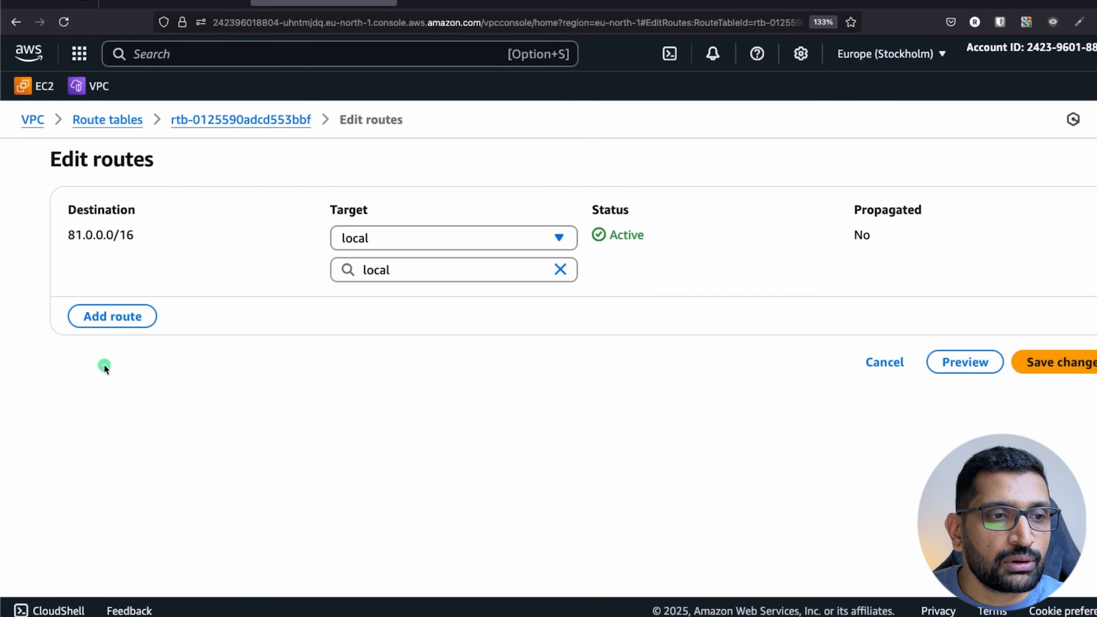
click(109, 317)
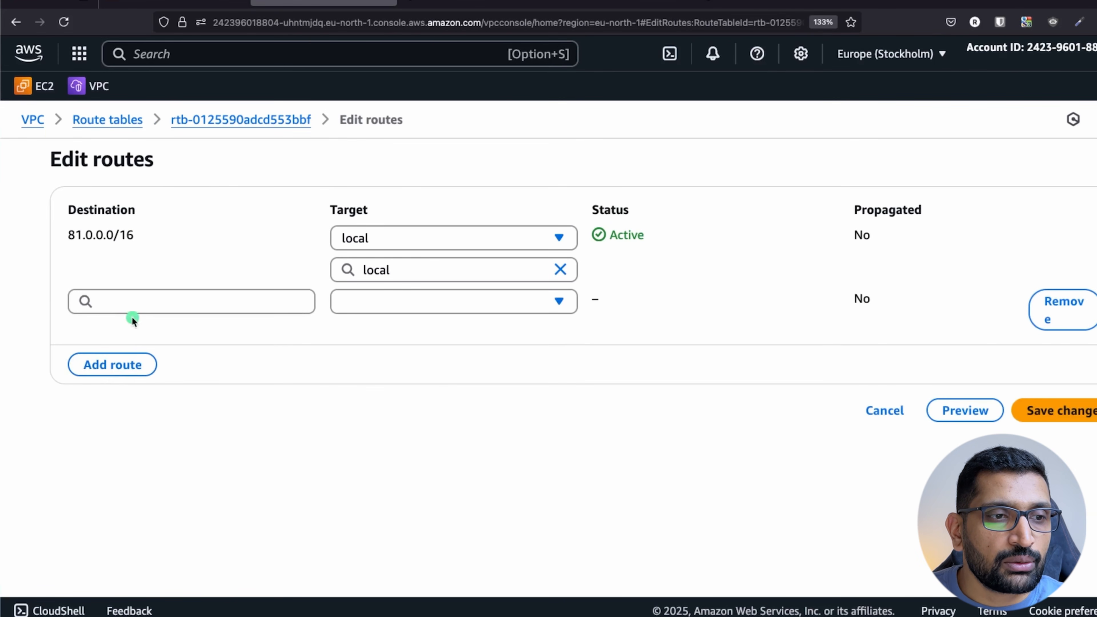
click(127, 303)
text(0.0.0.0/0)
click(420, 302)
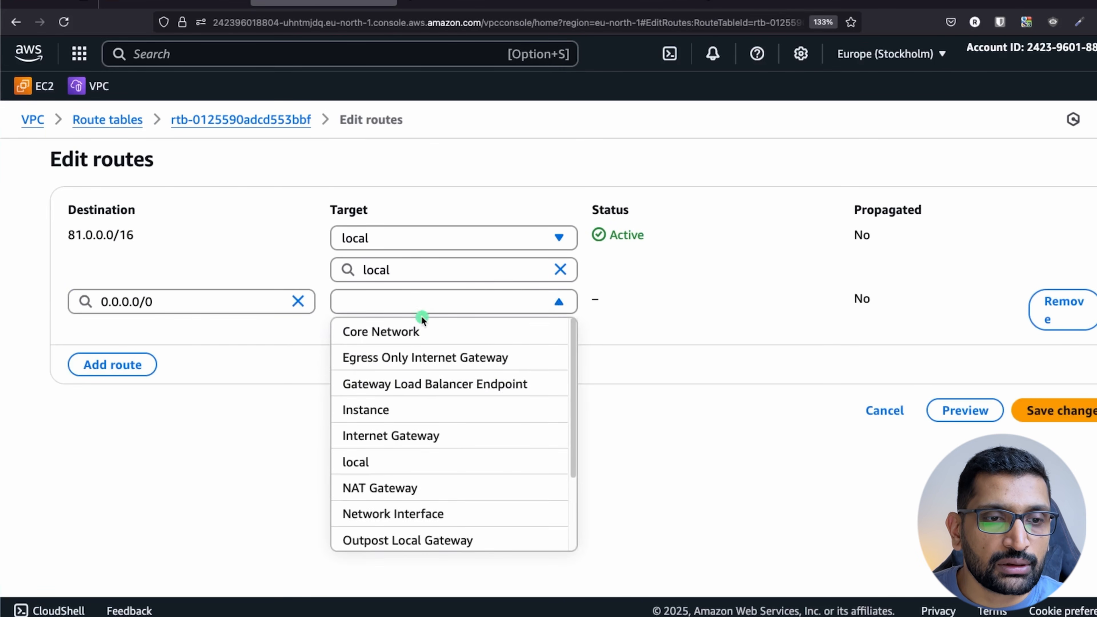
click(419, 436)
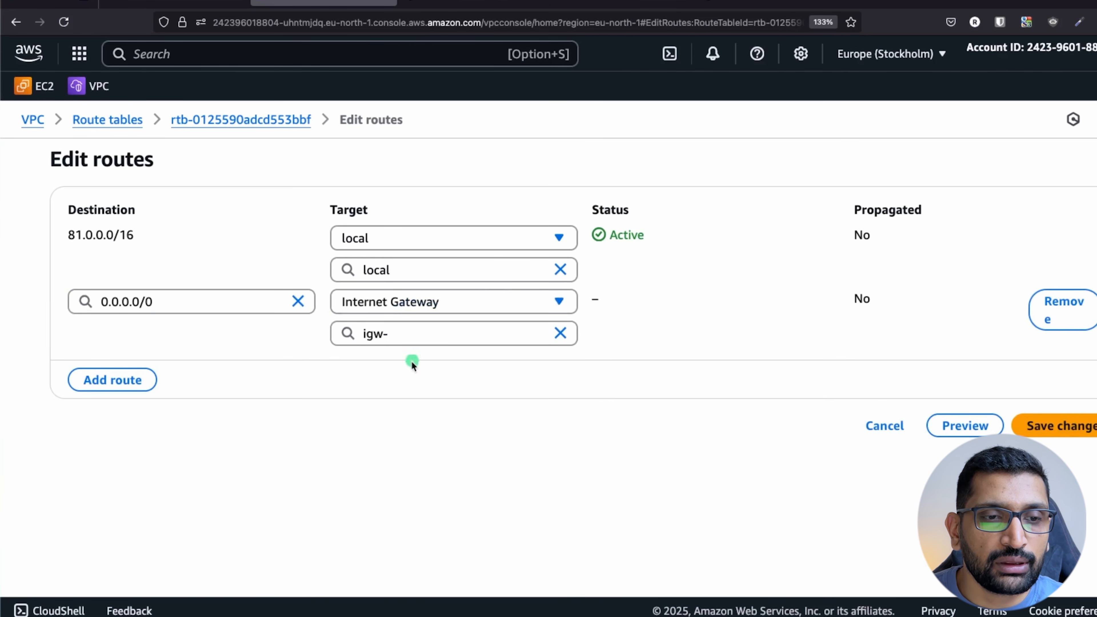
click(411, 333)
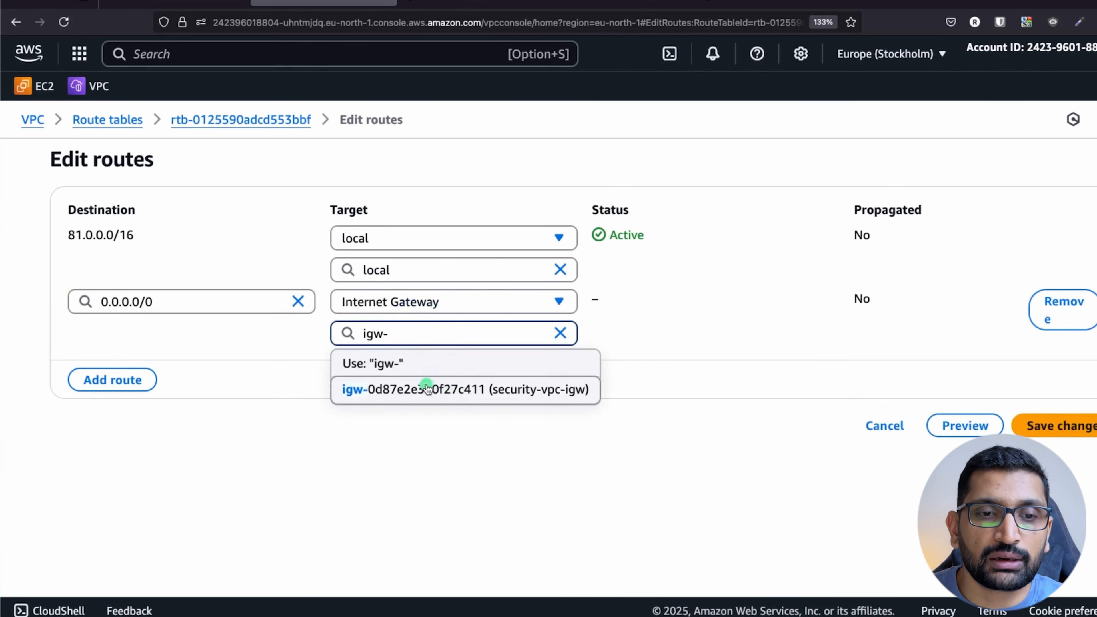
click(492, 390)
click(1066, 435)
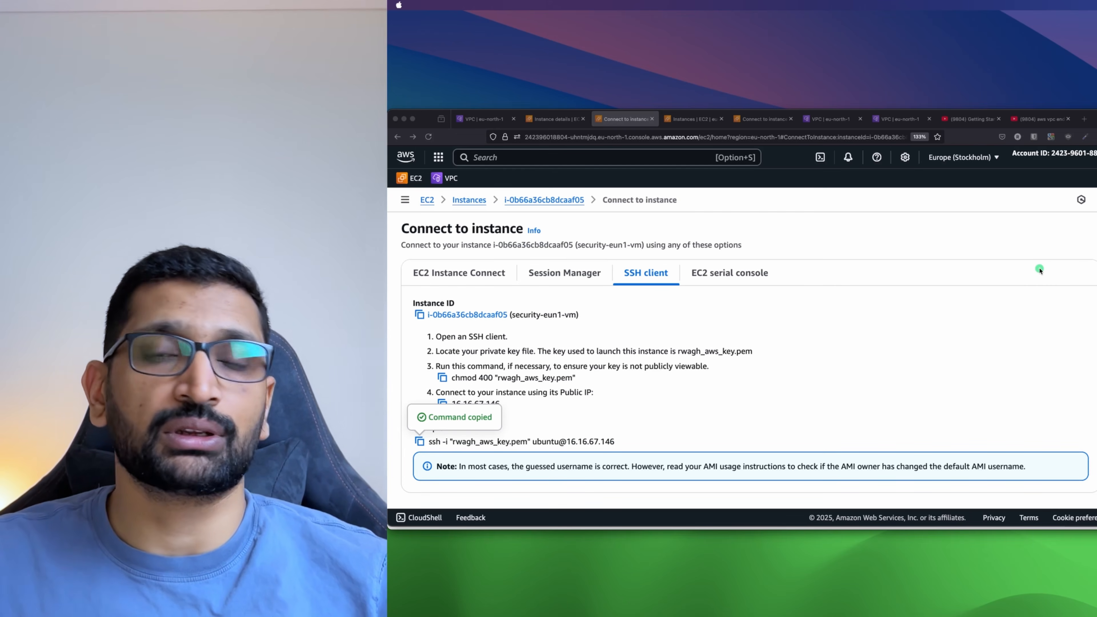
- Open youtube.com in a new browser tab, go to the signed-in account's channel and browse its members-only videos
click(1088, 119)
text(youtube.com/)
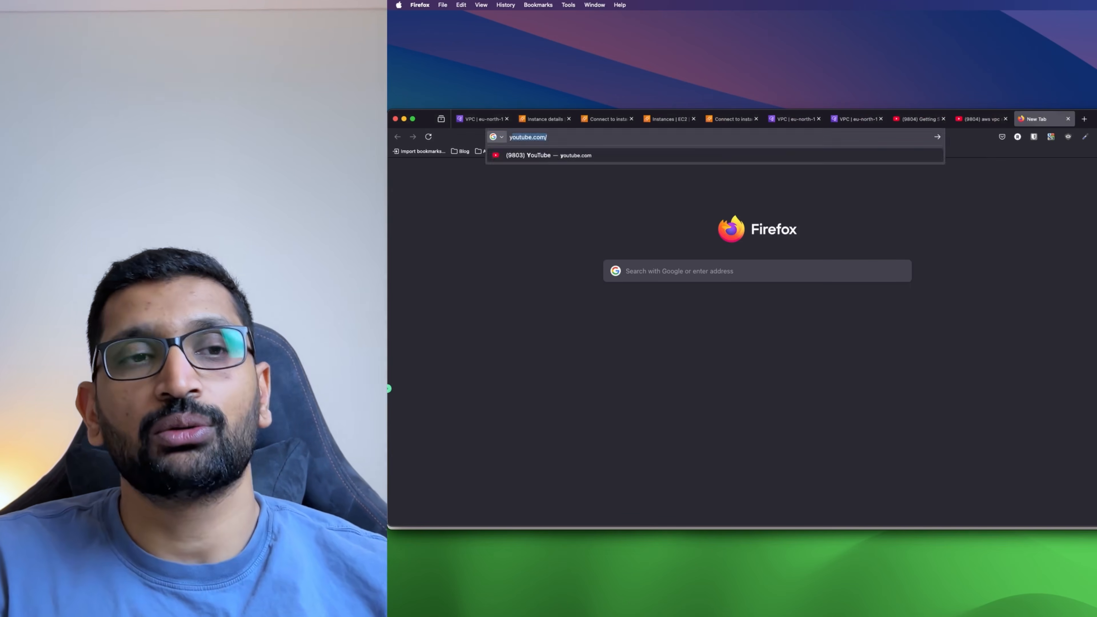
key(Return)
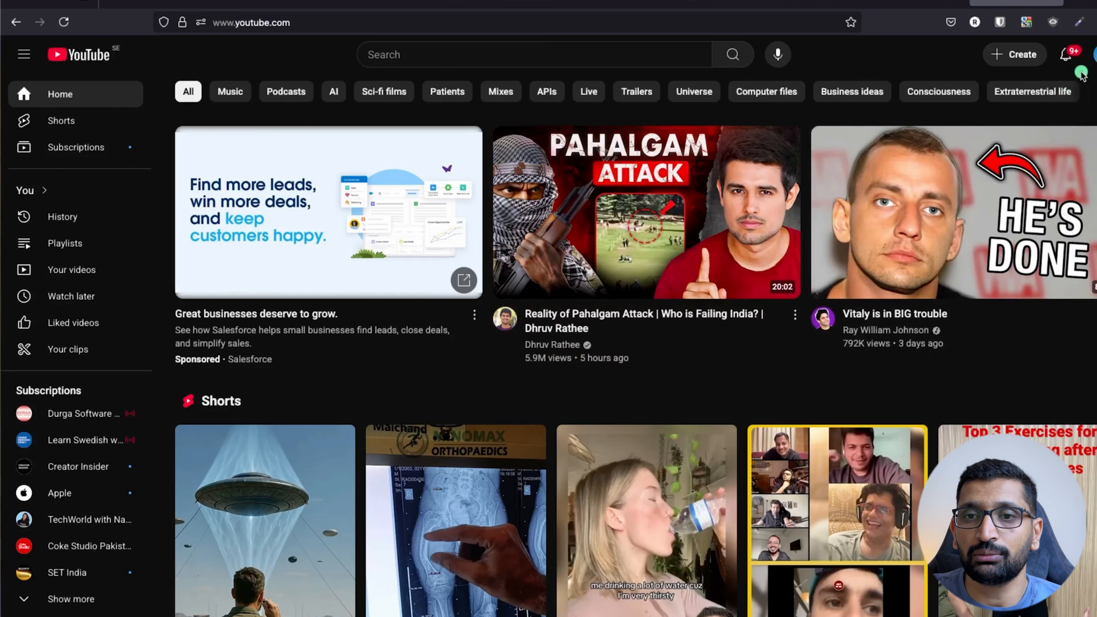
click(1095, 54)
click(1028, 115)
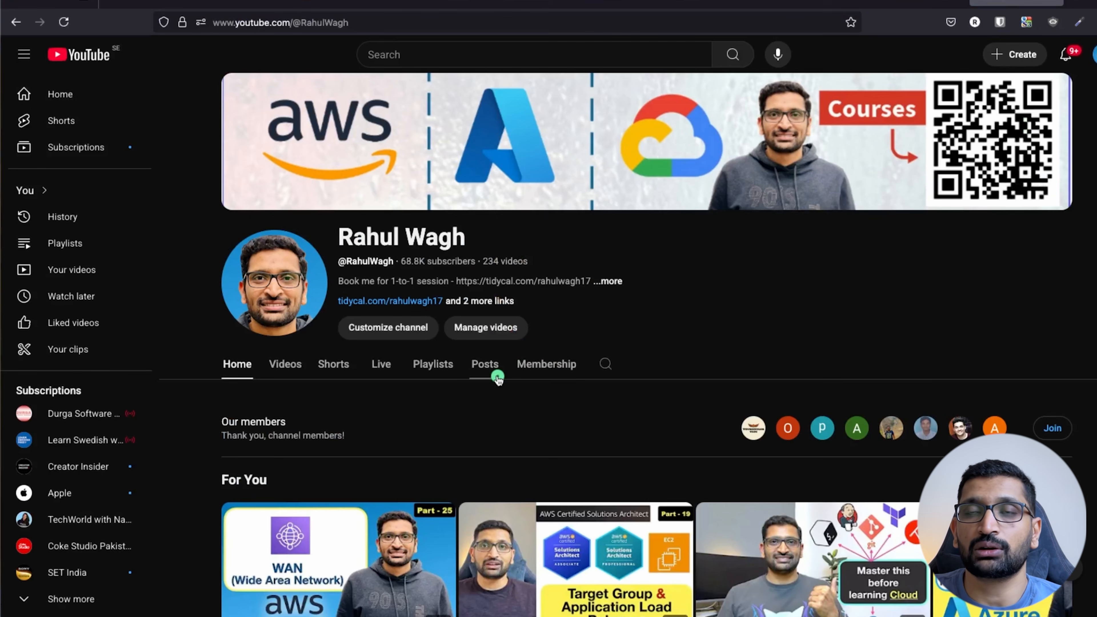
click(544, 365)
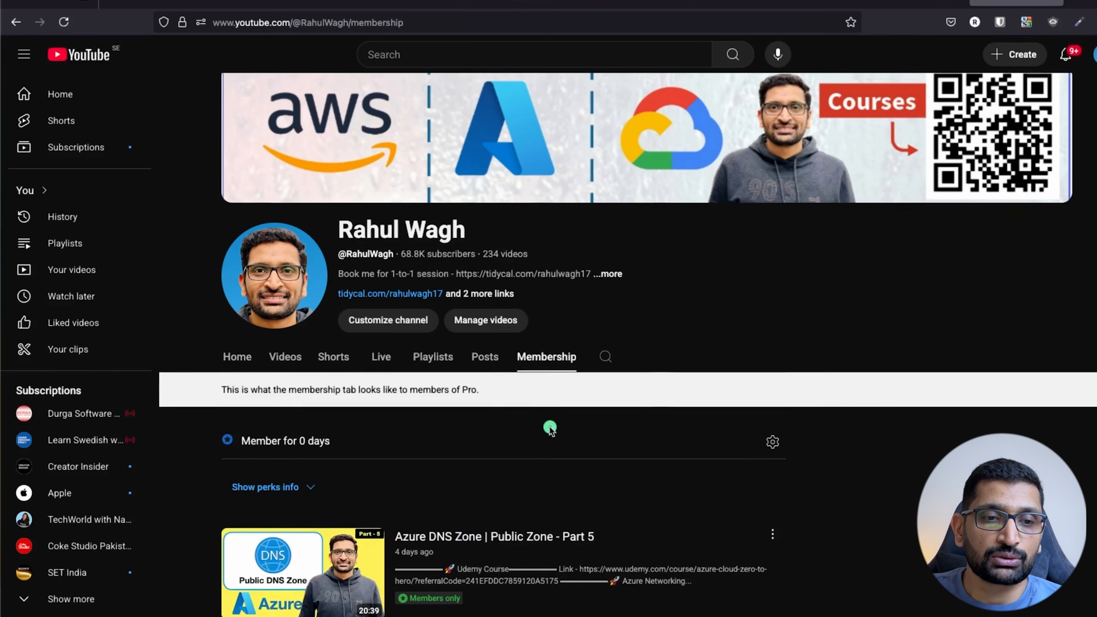
scroll(550, 429, down, 7)
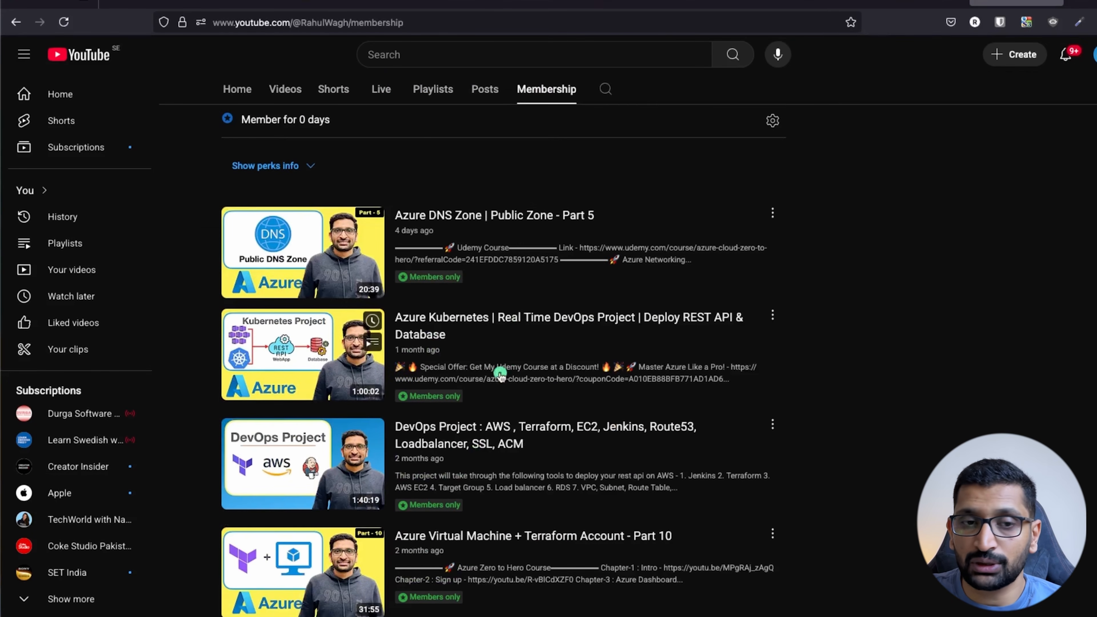
scroll(500, 376, down, 20)
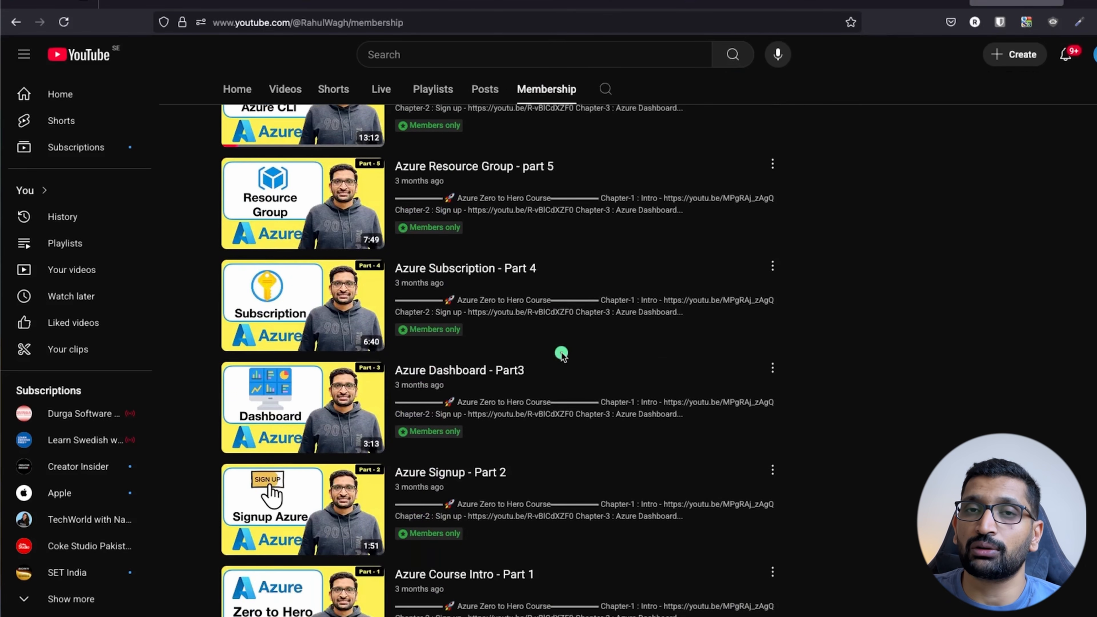
scroll(562, 354, down, 6)
scroll(562, 355, down, 4)
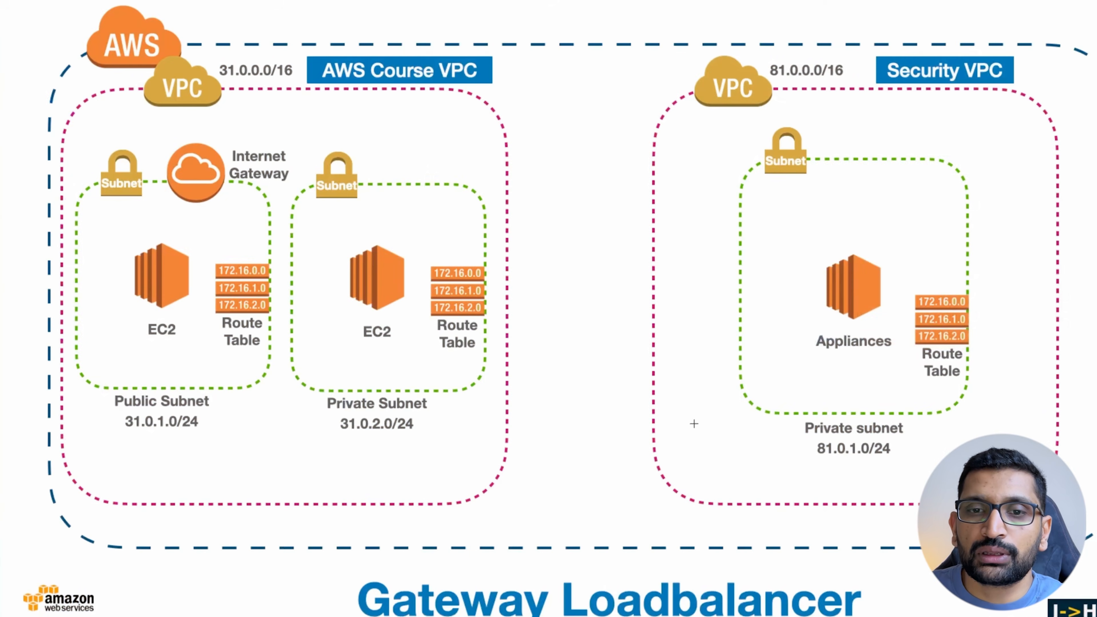
- Mark the Security VPC's private subnet on the Gateway Loadbalancer diagram and return to the AWS console
drag(680, 437, 749, 358)
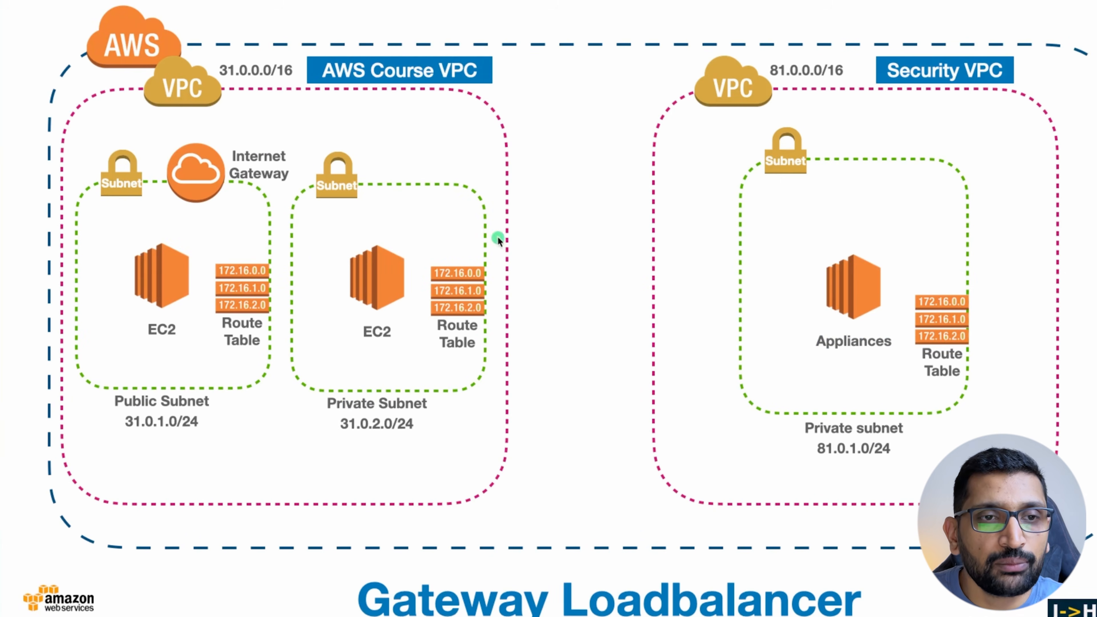
key(super+Tab)
key(super+Tab)
key(super+Tab)
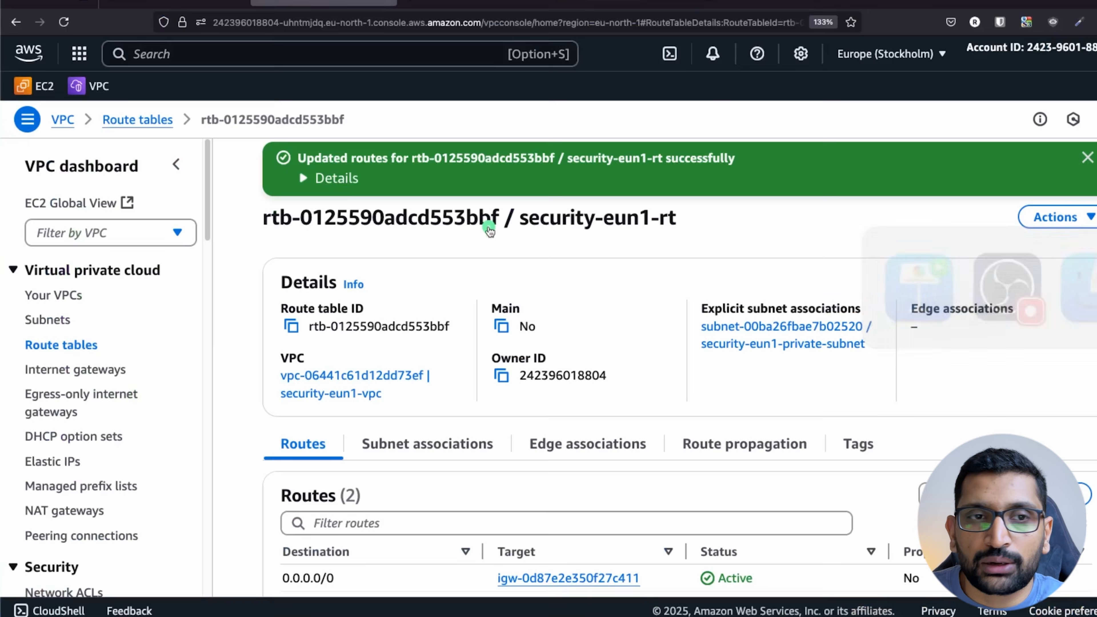
- Start launching a new EC2 instance and name it security-eun1-vm
click(34, 86)
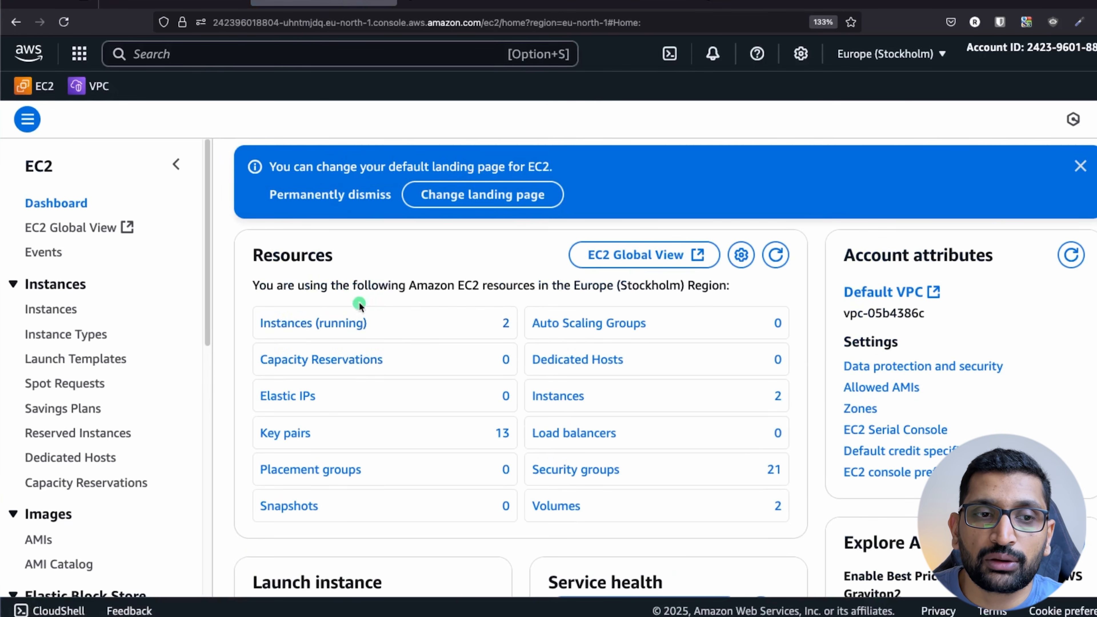
scroll(354, 323, down, 1)
scroll(354, 323, down, 5)
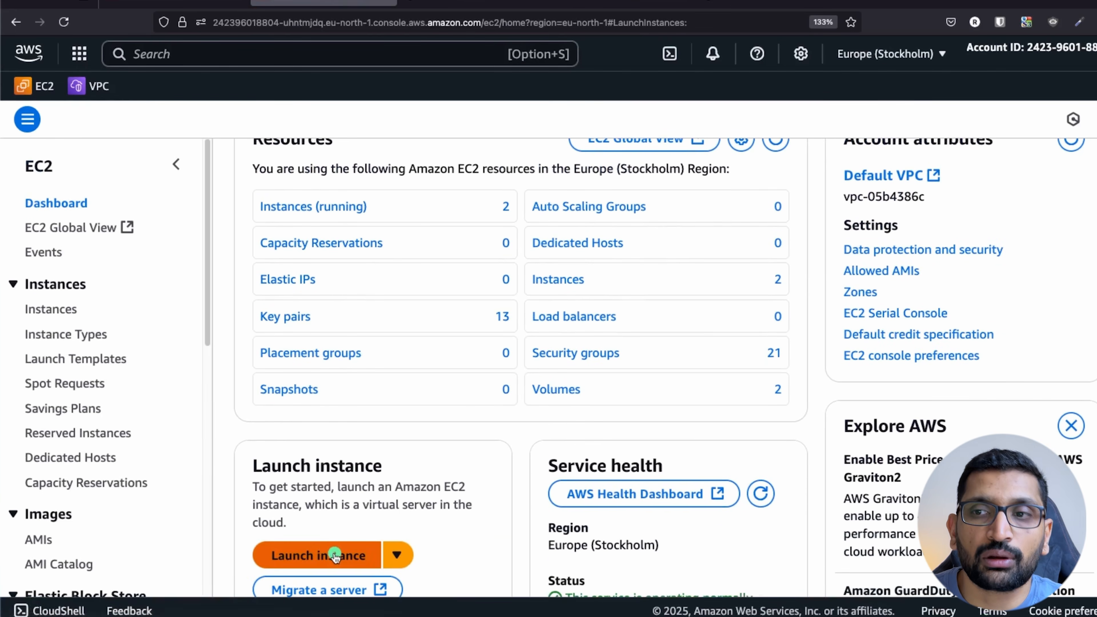
click(342, 555)
click(246, 308)
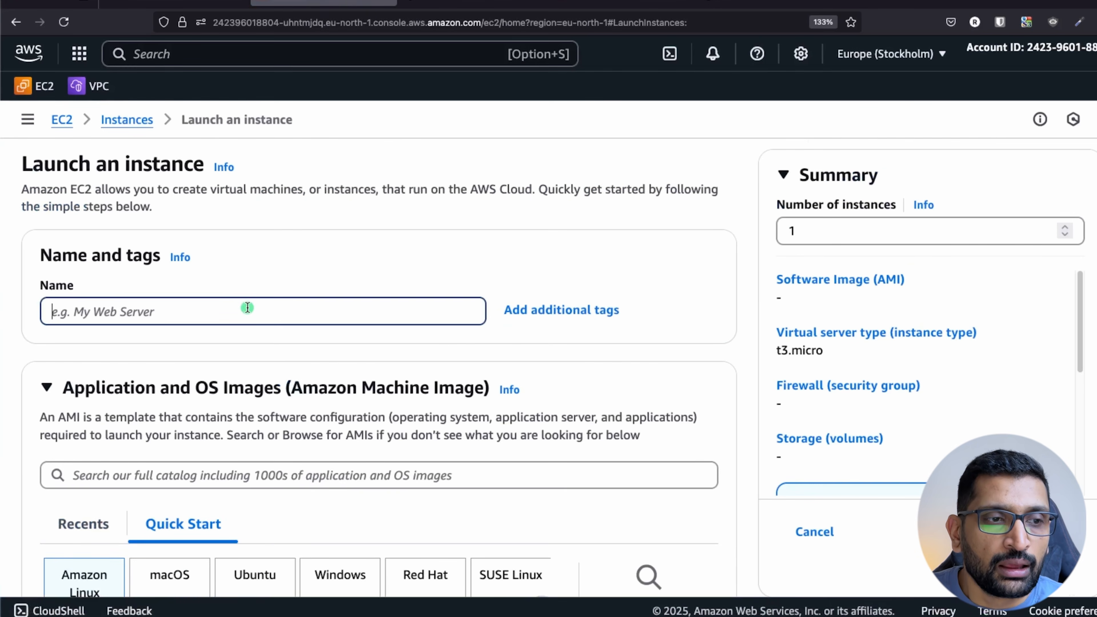
text(security-eun1-vm)
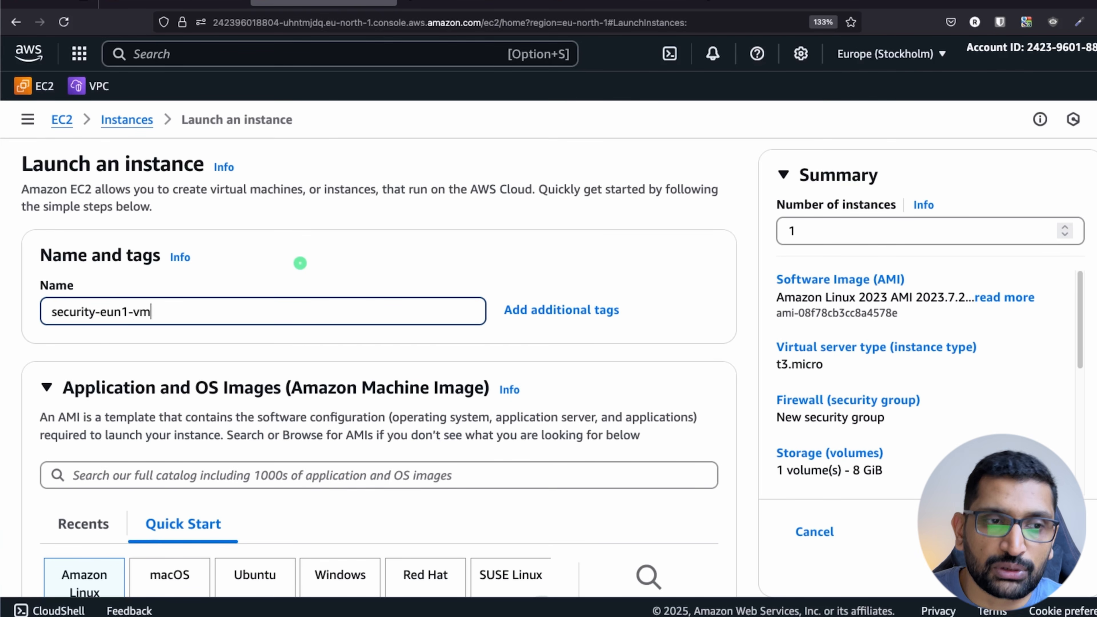
- Choose the Ubuntu Server 24.04 LTS image and the rwagh_aws_key key pair for the instance
scroll(303, 268, down, 5)
click(293, 426)
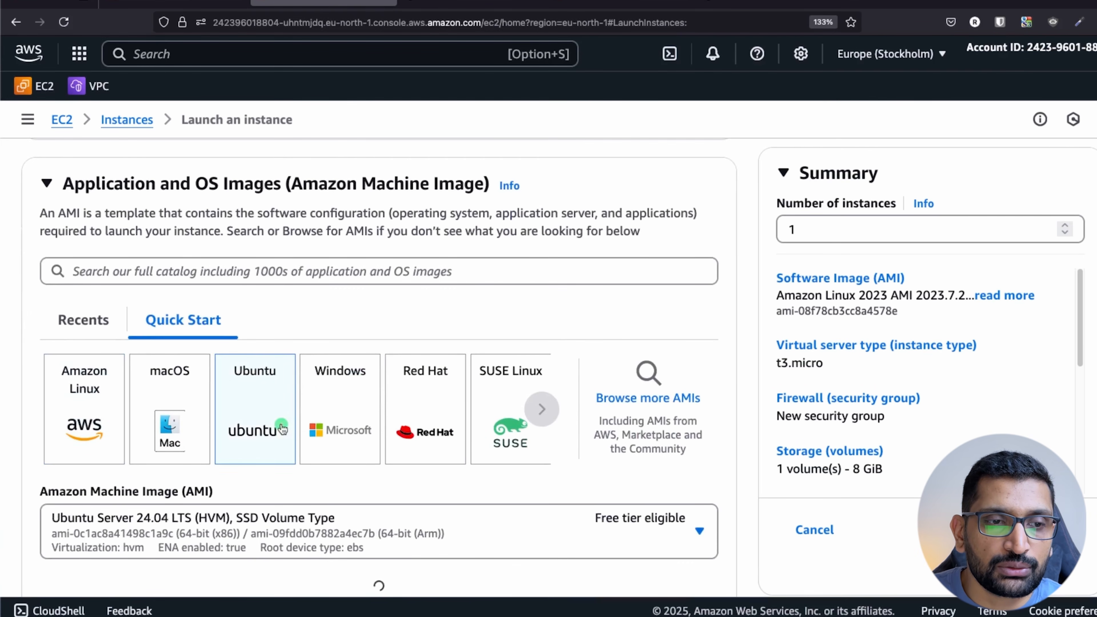
scroll(293, 426, down, 5)
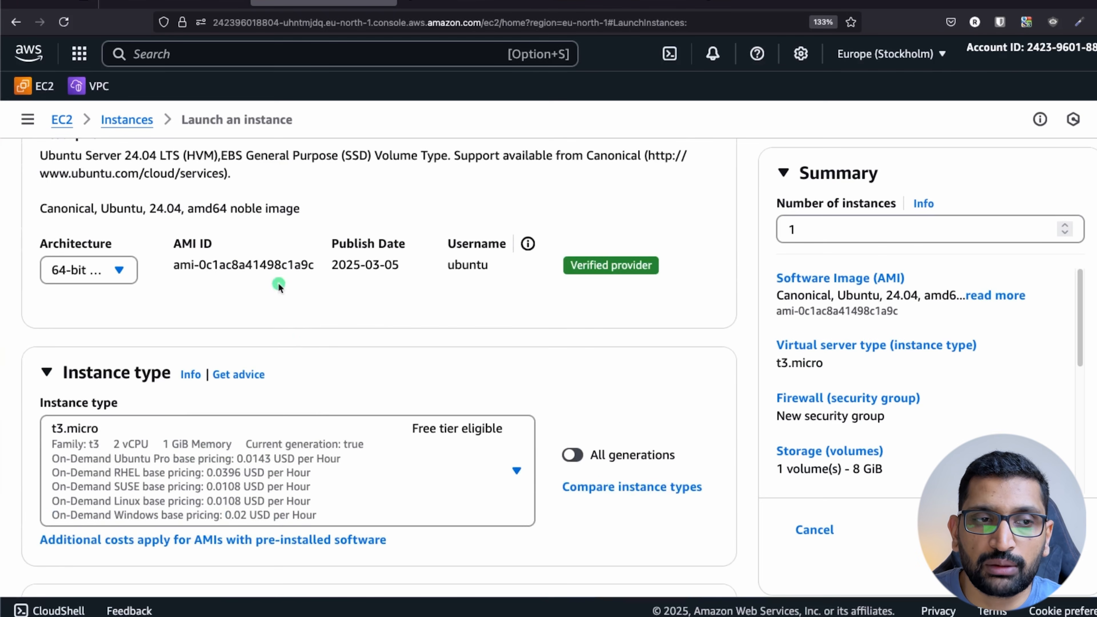
scroll(287, 359, down, 8)
click(339, 409)
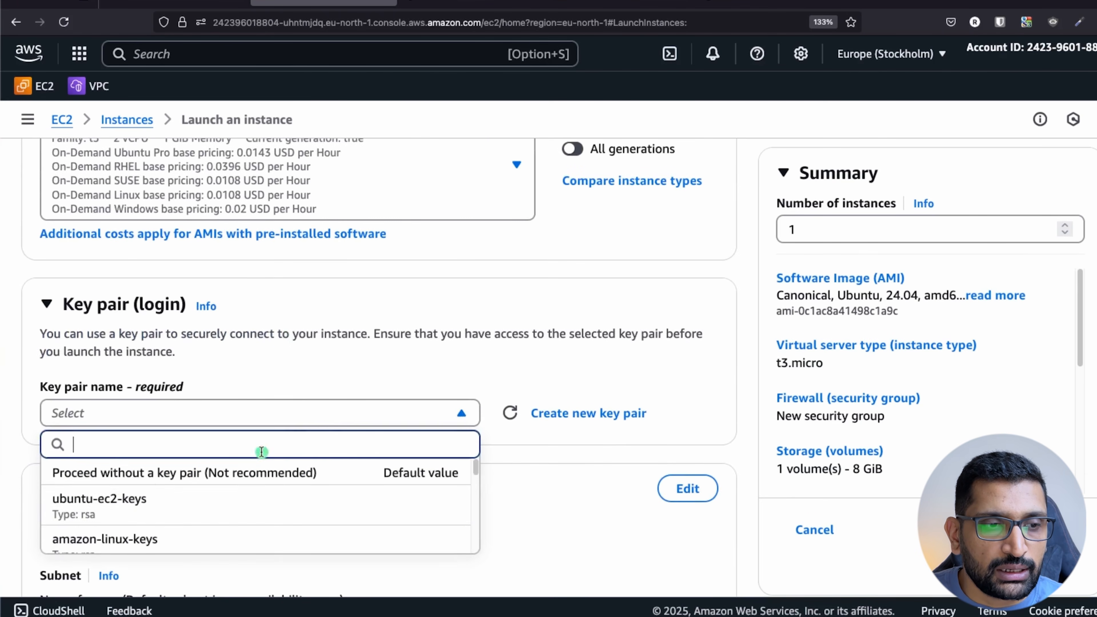
text(rwag)
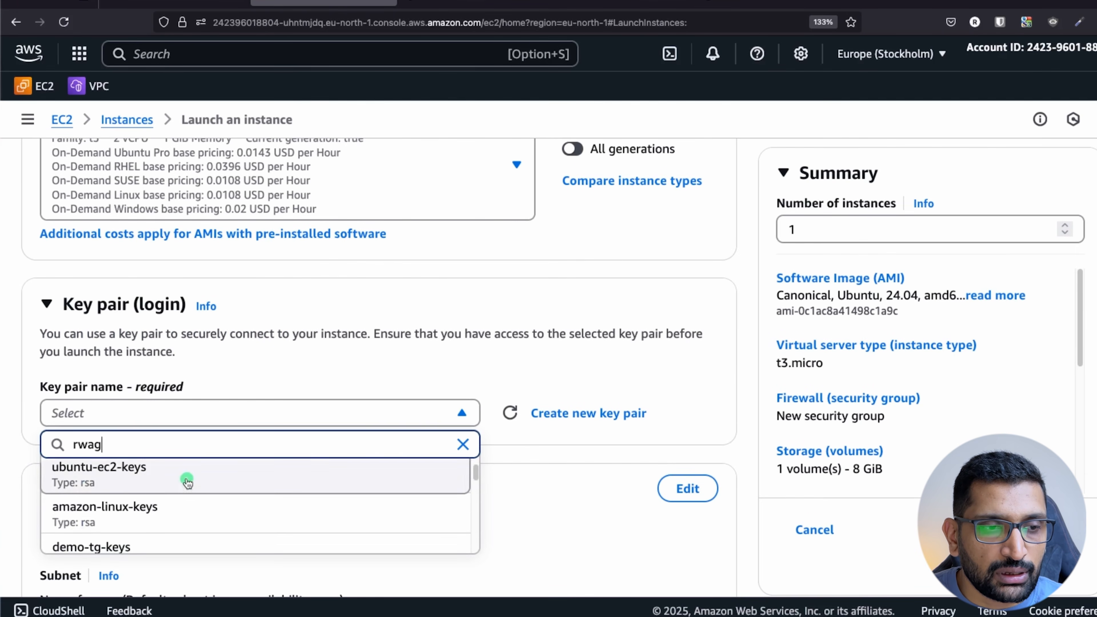
click(151, 506)
scroll(456, 441, down, 3)
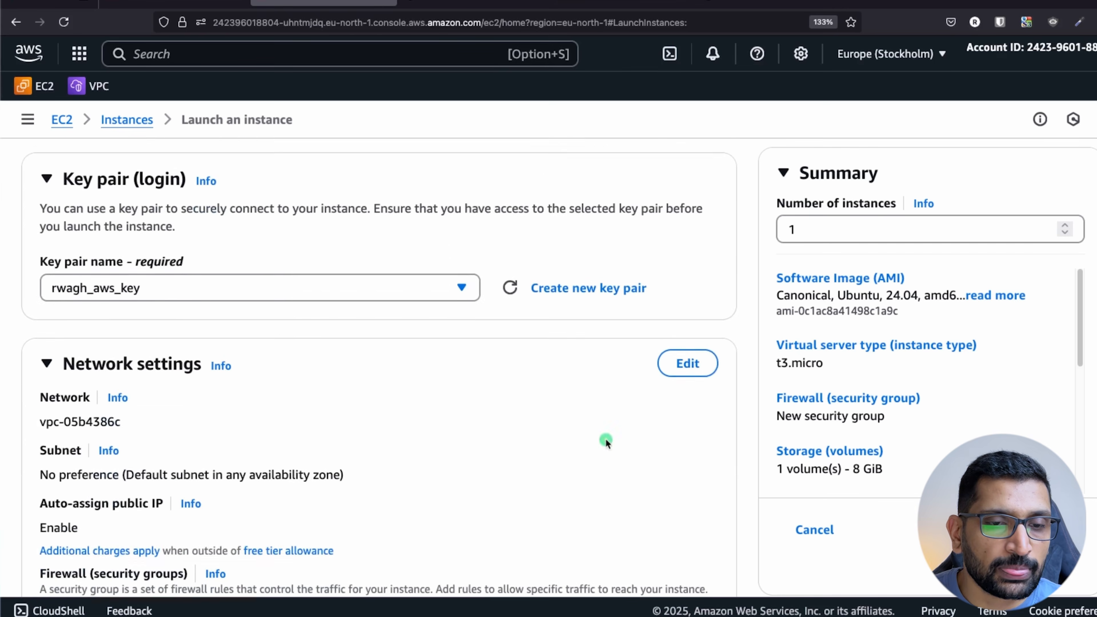
- Place the instance in the security-eun1-vpc VPC and its security-eun1-private-subnet subnet
click(687, 358)
click(390, 433)
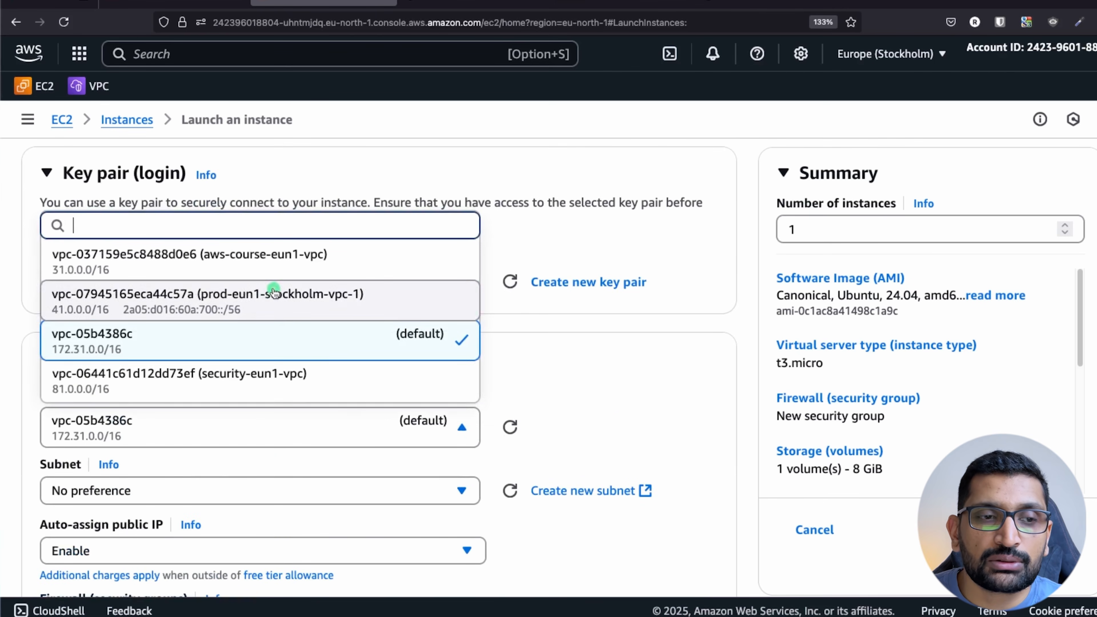
click(262, 380)
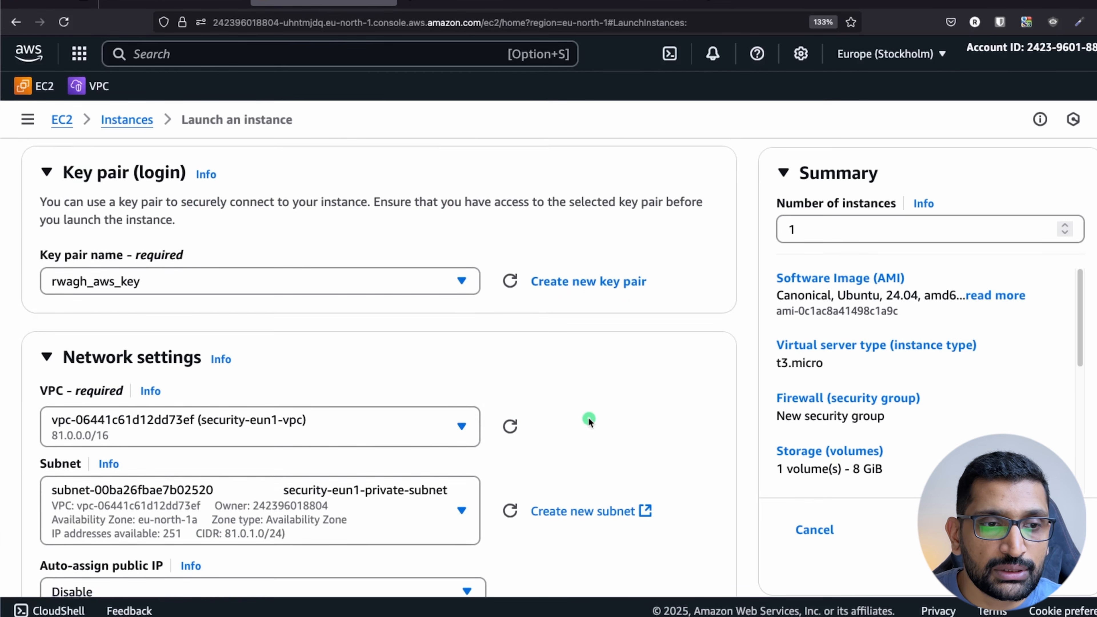
scroll(384, 387, down, 2)
click(385, 387)
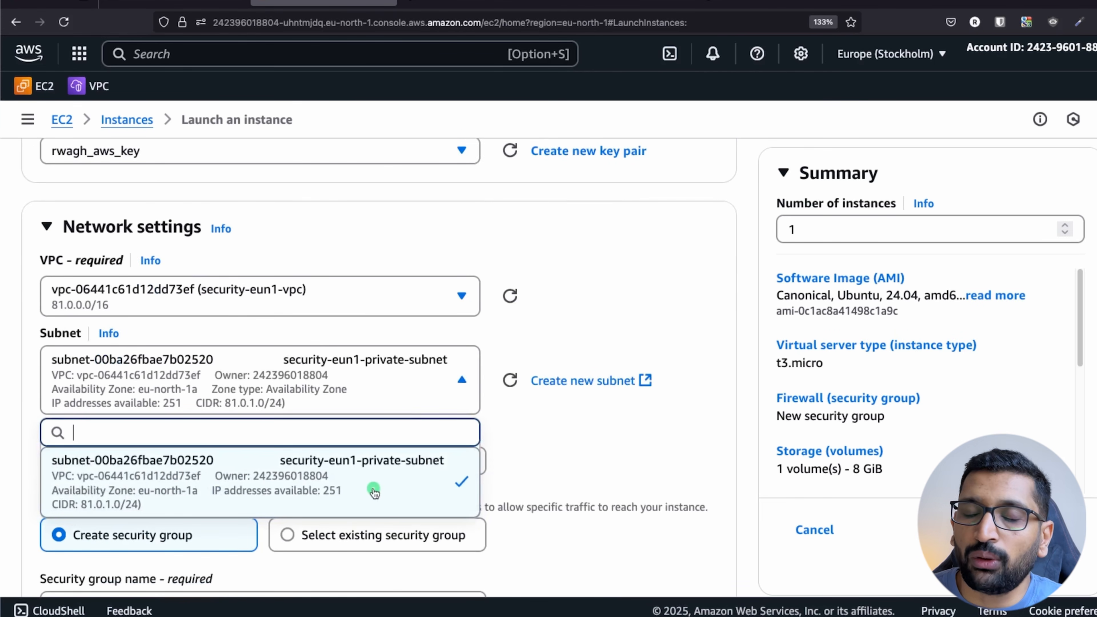
click(417, 483)
- Add an inbound security group rule allowing All ICMP - IPv4 traffic from Anywhere
scroll(603, 459, down, 4)
scroll(603, 459, down, 1)
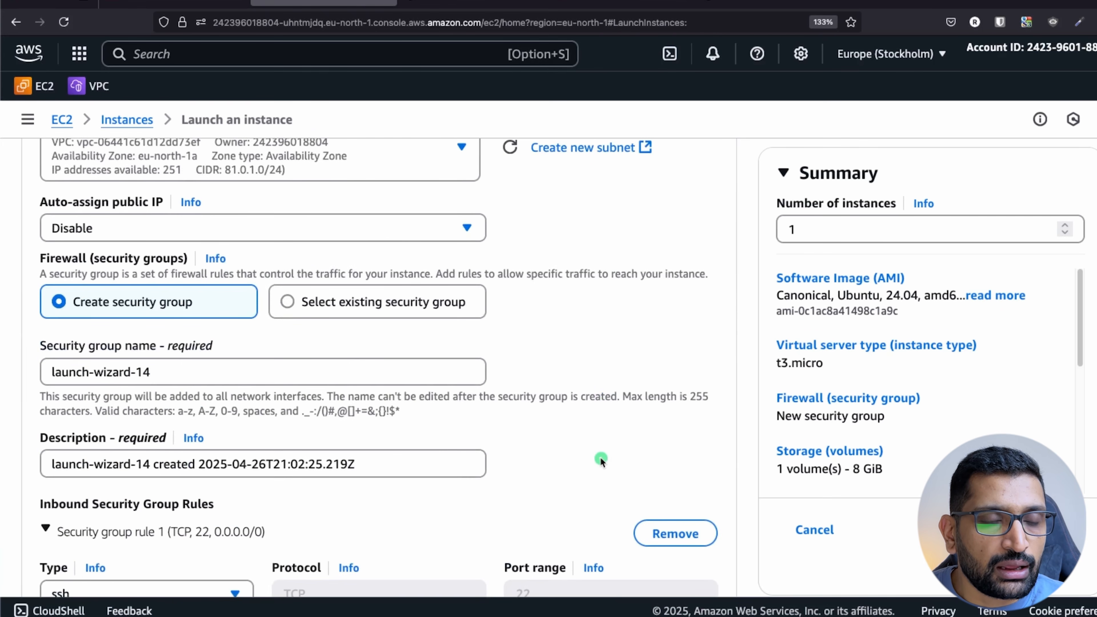
scroll(290, 355, down, 8)
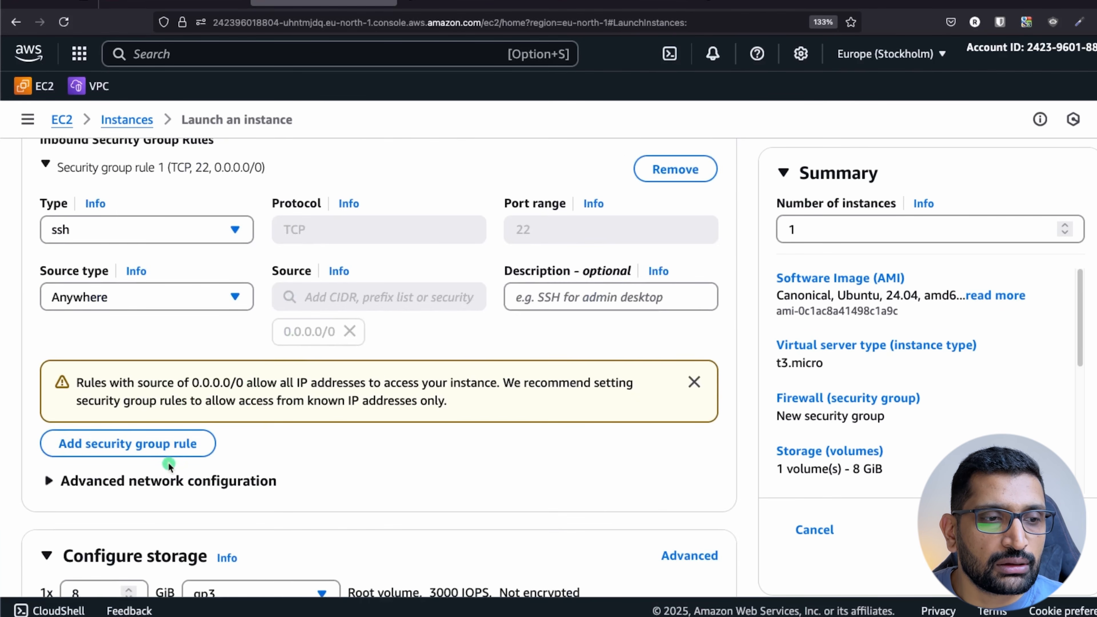
click(163, 448)
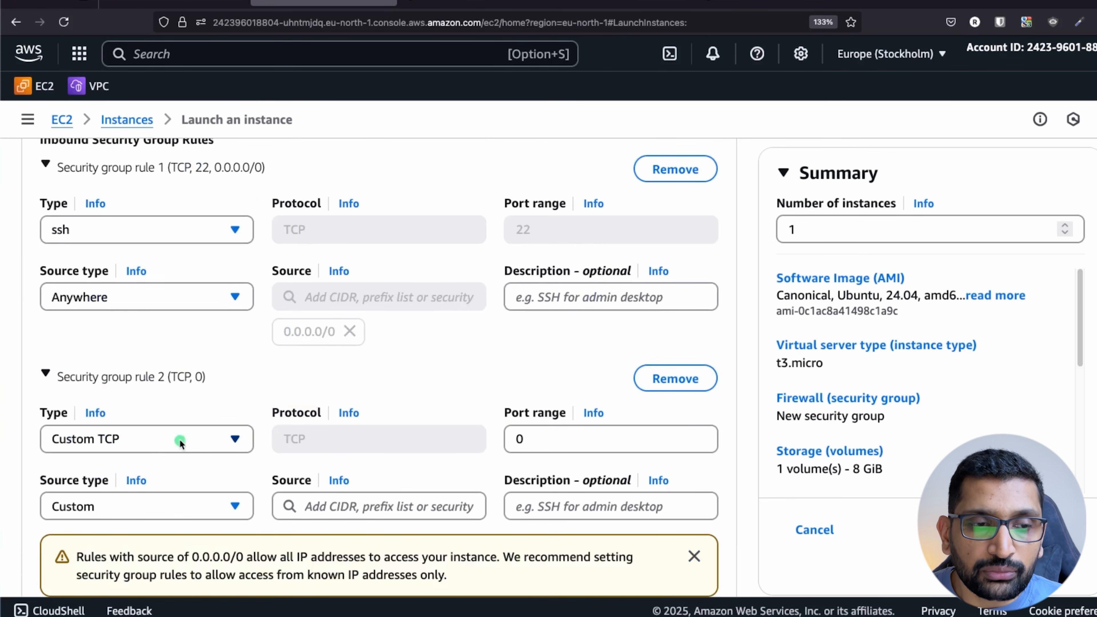
click(180, 443)
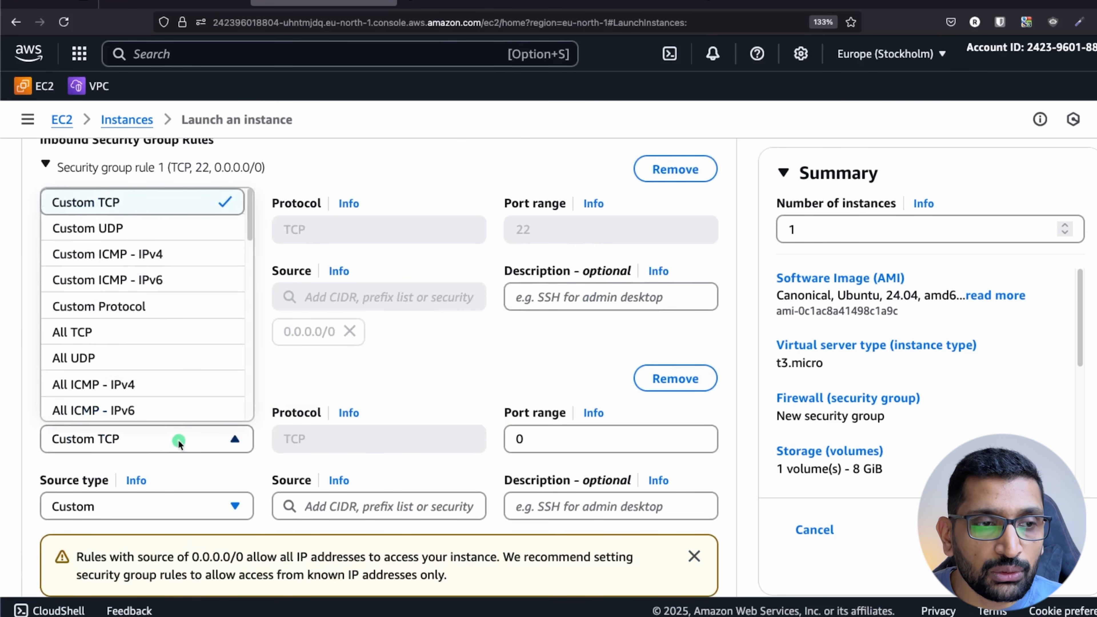
click(136, 386)
scroll(161, 394, down, 3)
scroll(161, 394, down, 3)
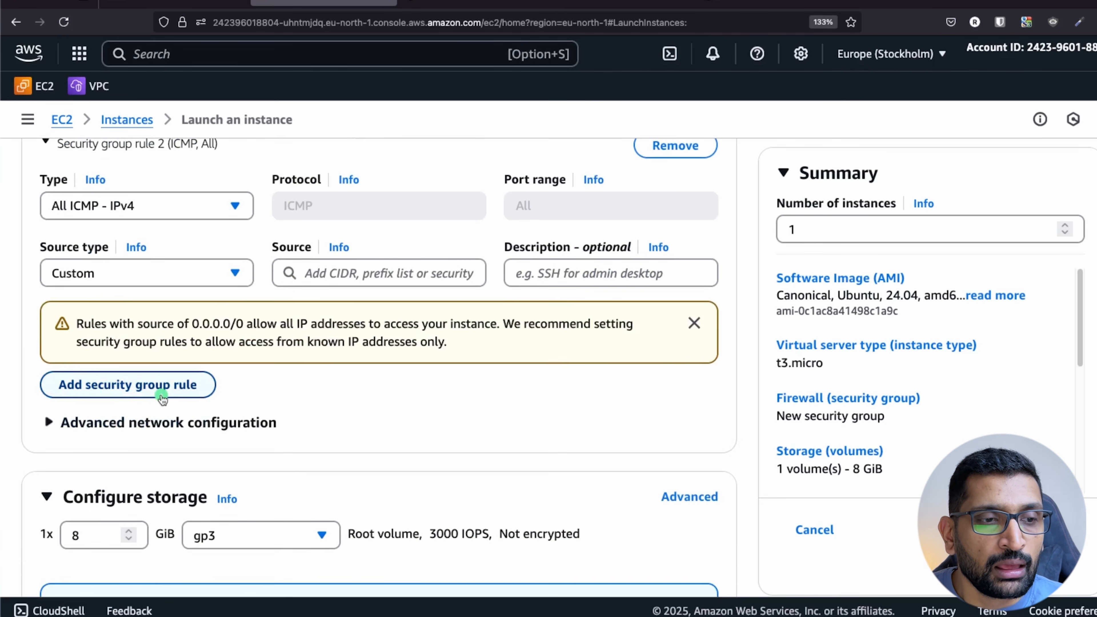
click(155, 277)
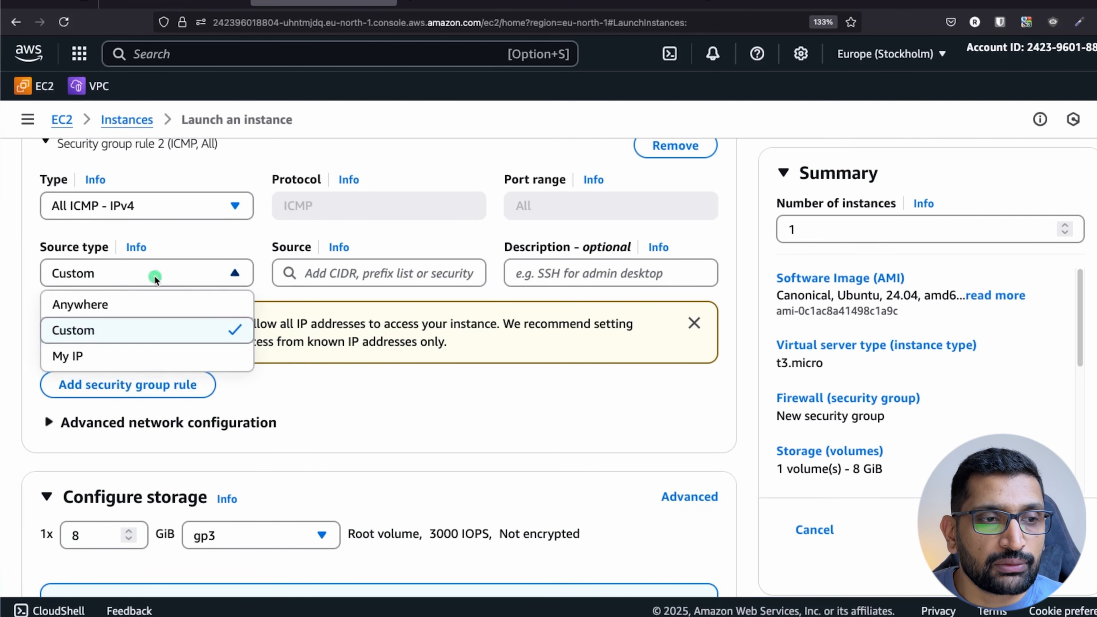
click(115, 304)
scroll(405, 494, down, 5)
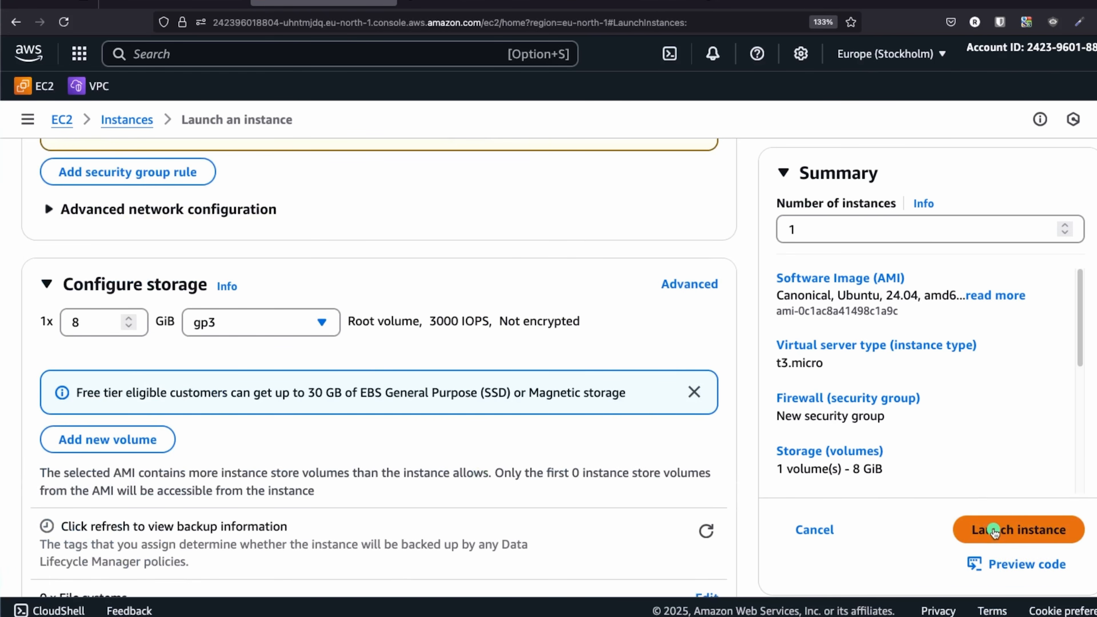
- Launch the configured security-eun1-vm instance
click(994, 531)
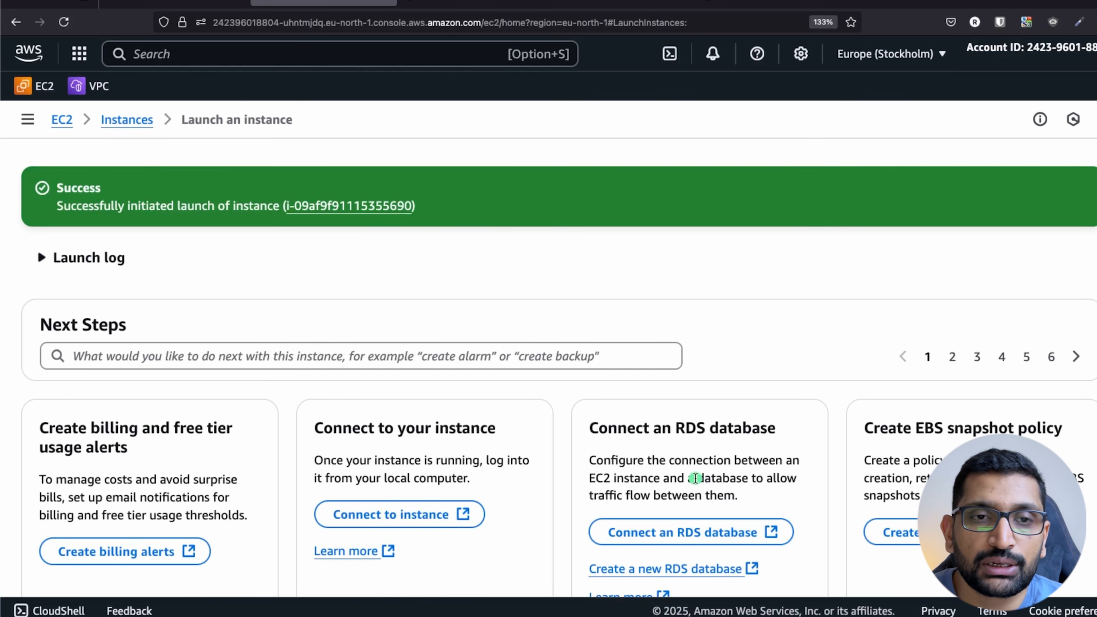
key(super+Tab)
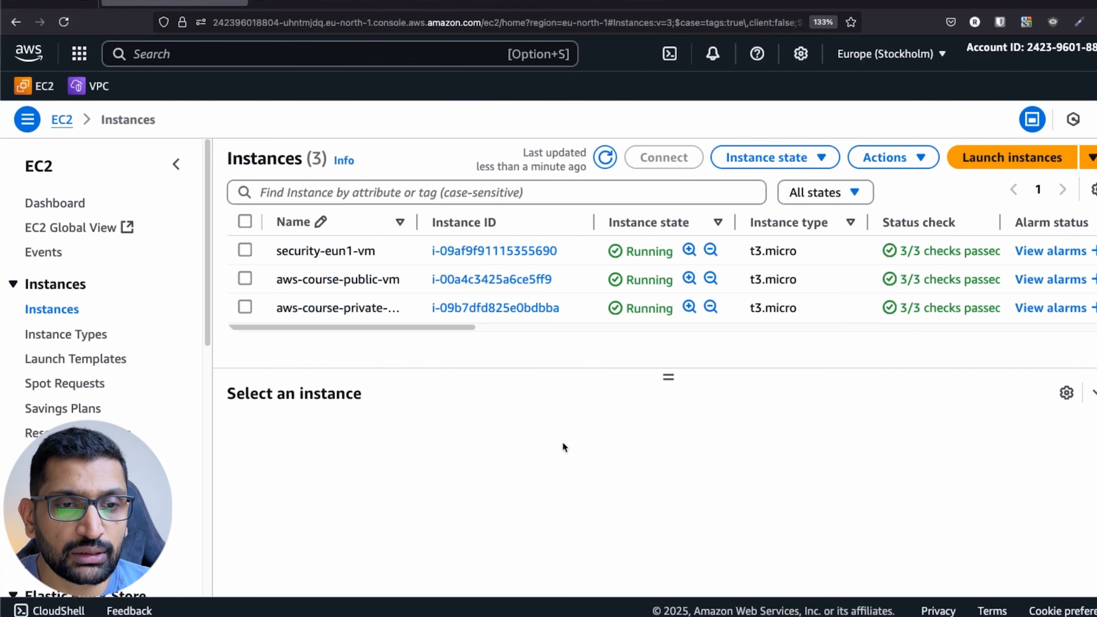
- Examine the EC2 instances list and, in Keynote, the Gateway Loadbalancer diagram's path through a target group to the security appliances
mouse_move(430, 230)
mouse_down()
mouse_move(285, 374)
mouse_move(414, 224)
mouse_up()
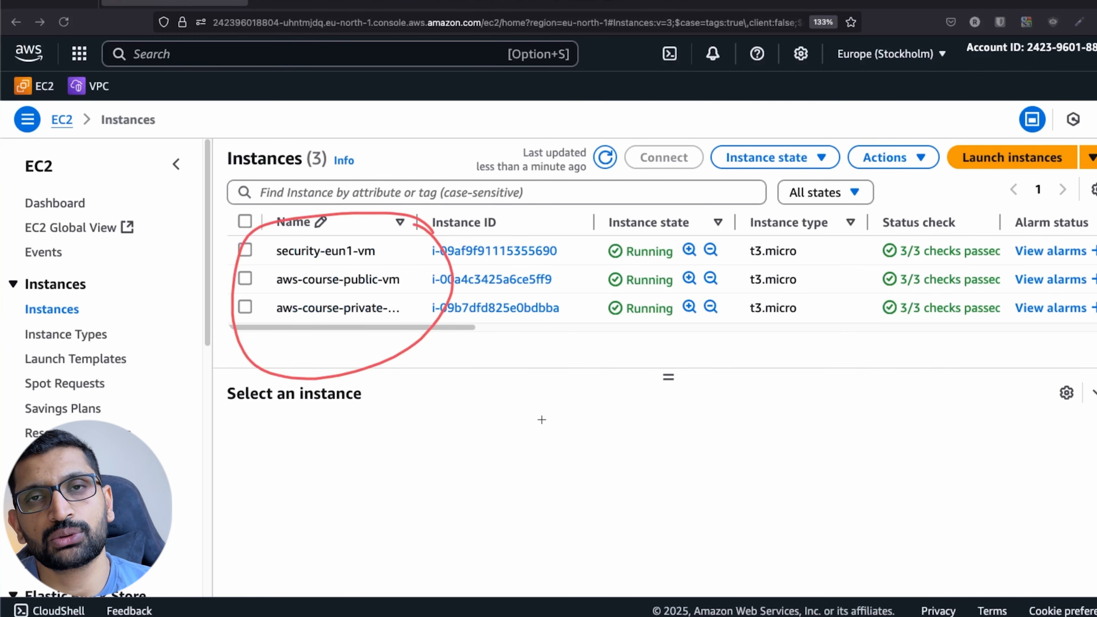
mouse_move(384, 230)
mouse_down()
mouse_move(240, 253)
mouse_move(386, 237)
mouse_up()
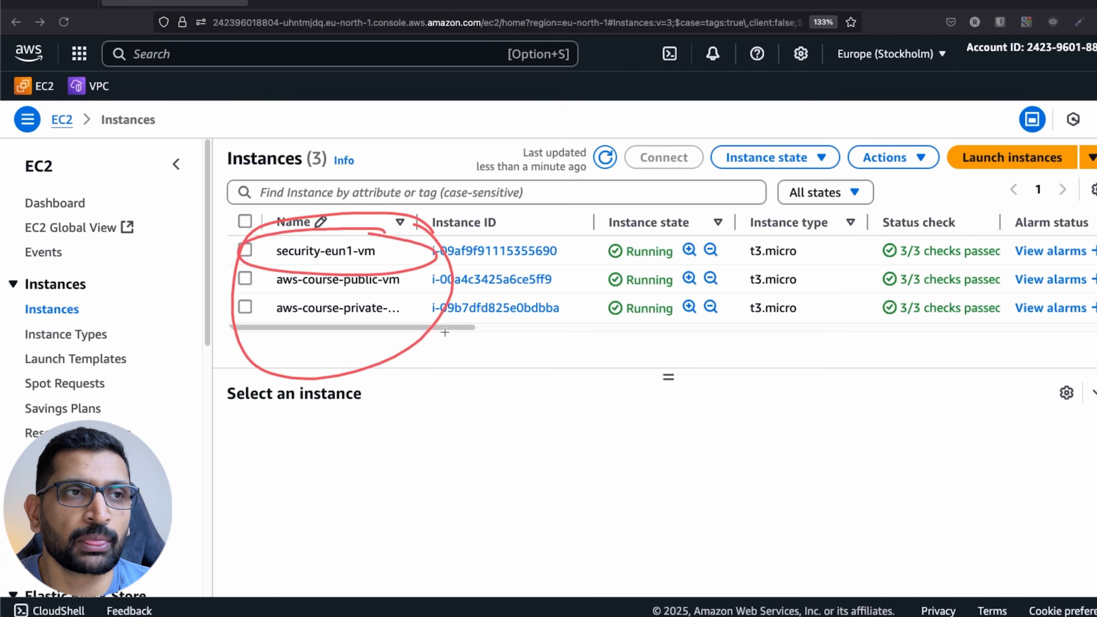
key(Escape)
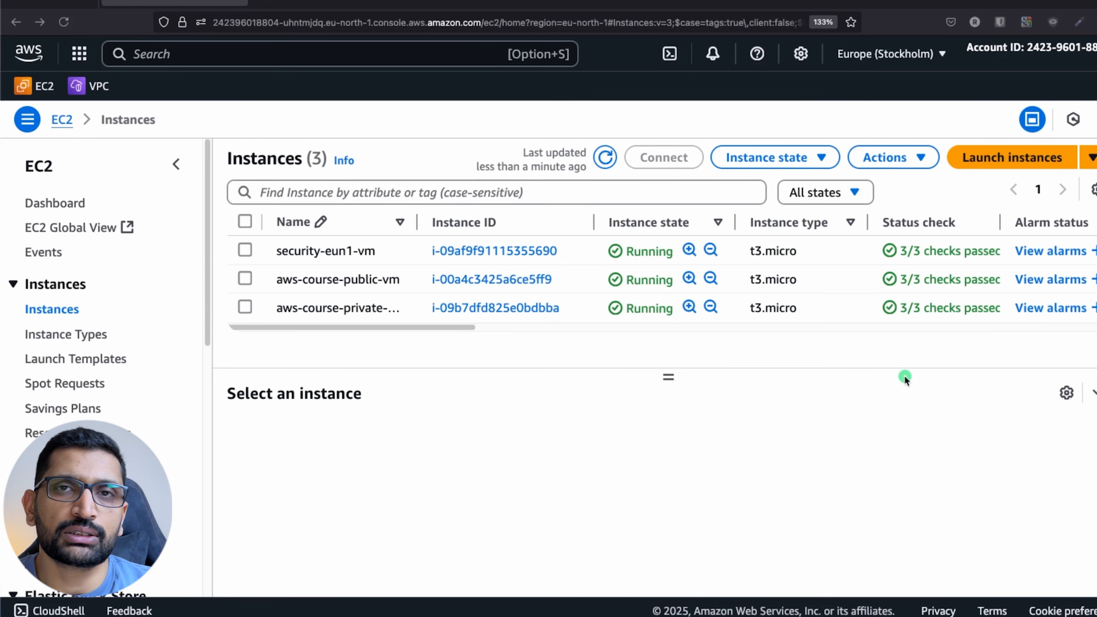
key(super+Tab)
key(Tab)
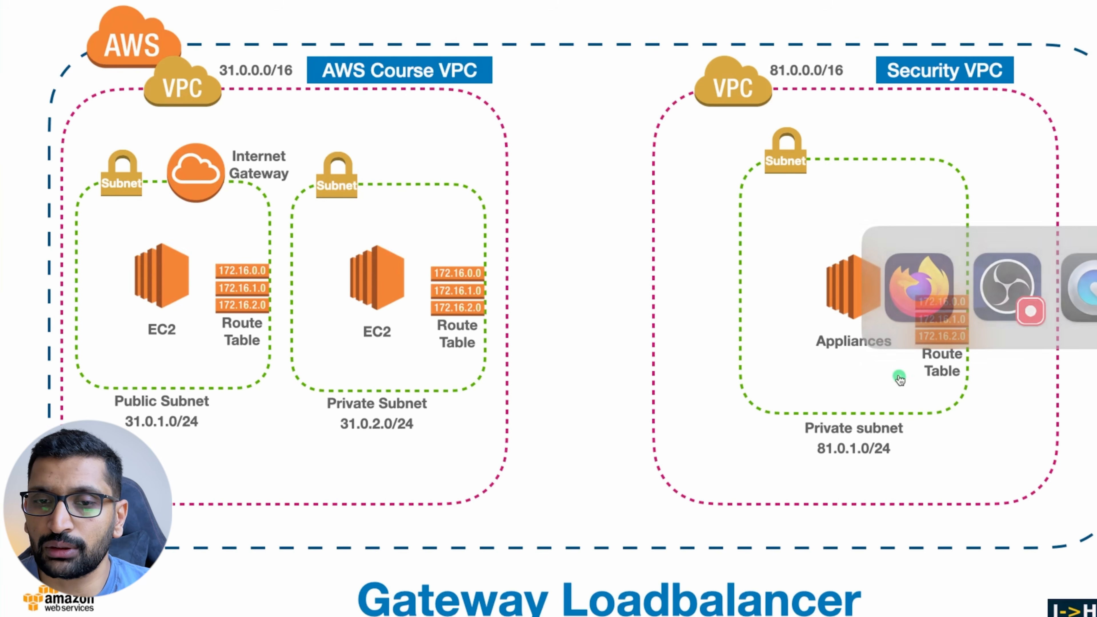
click(617, 396)
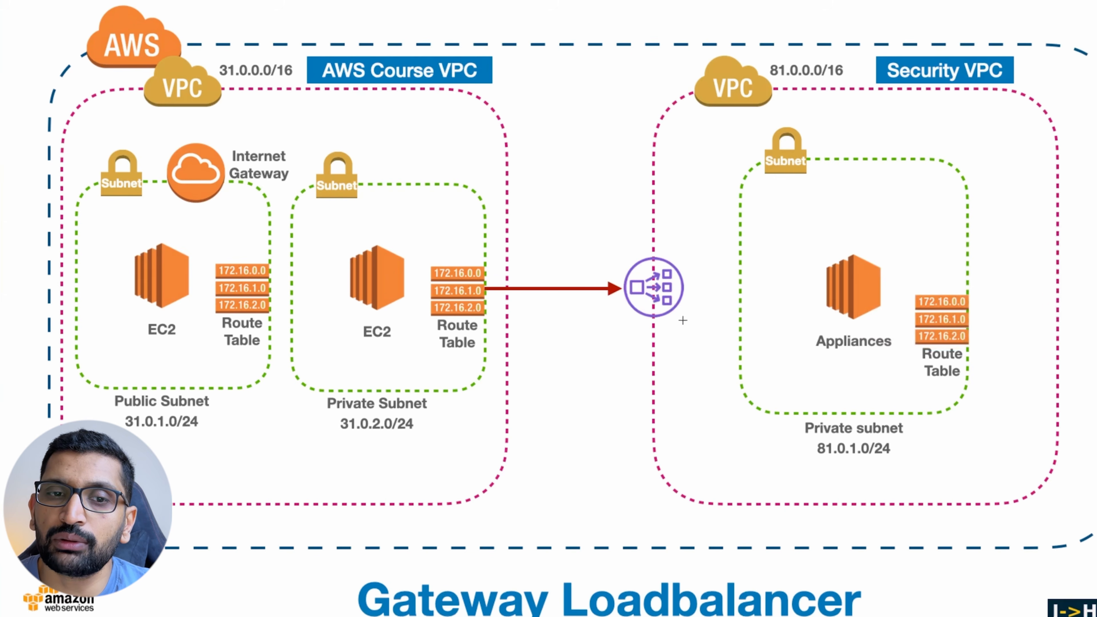
drag(622, 271, 690, 262)
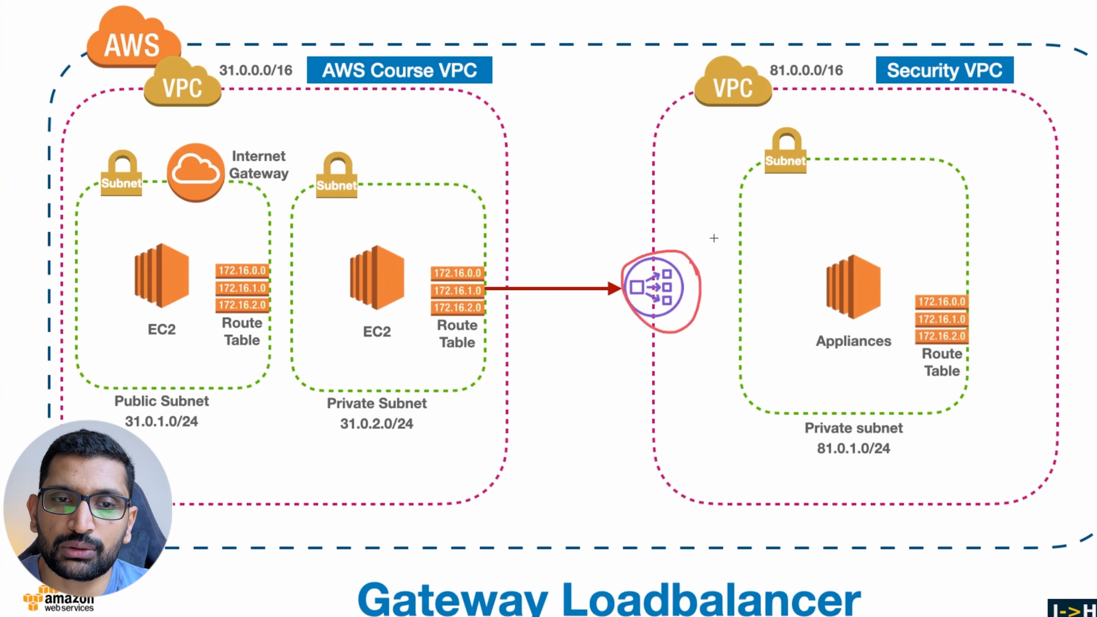
drag(783, 232, 790, 322)
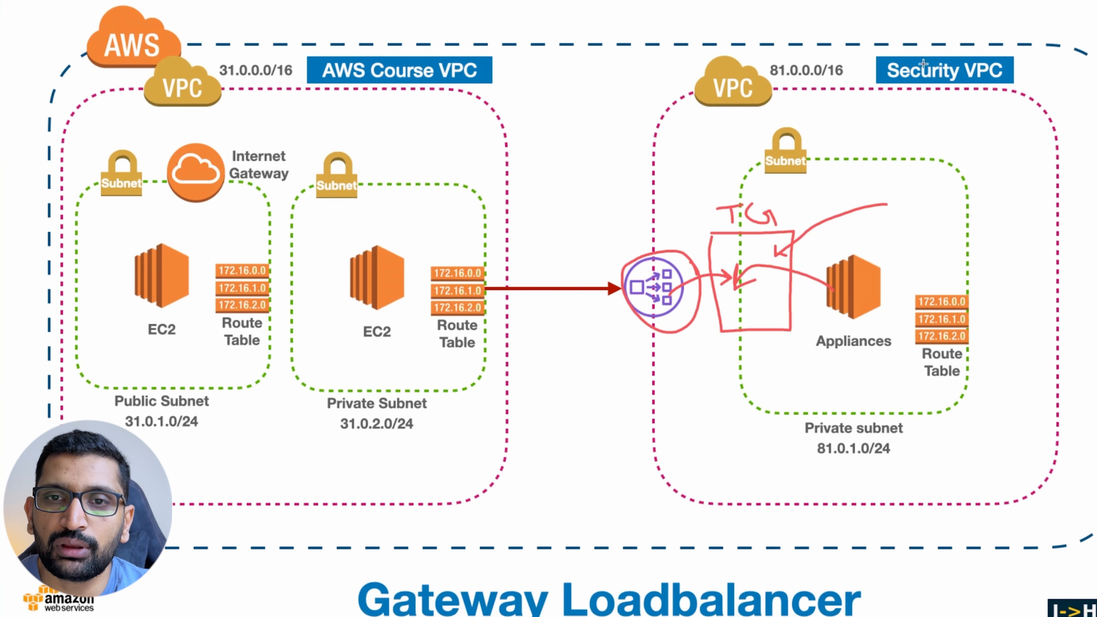
drag(934, 21, 935, 42)
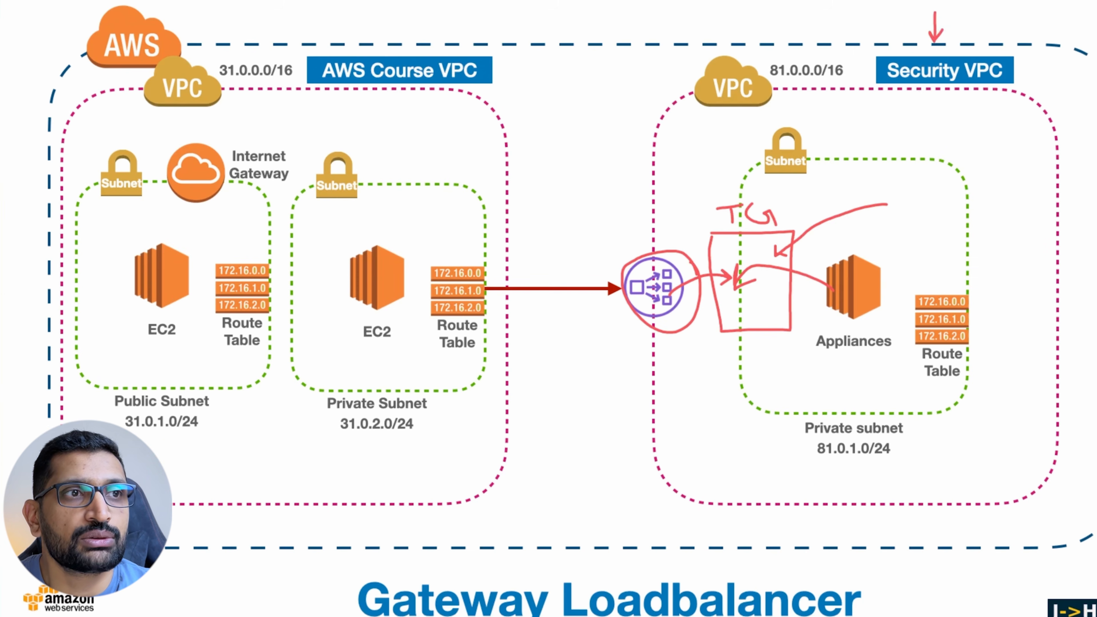
- Switch back to Firefox and start creating a new target group under EC2 load balancing
key(super+Tab)
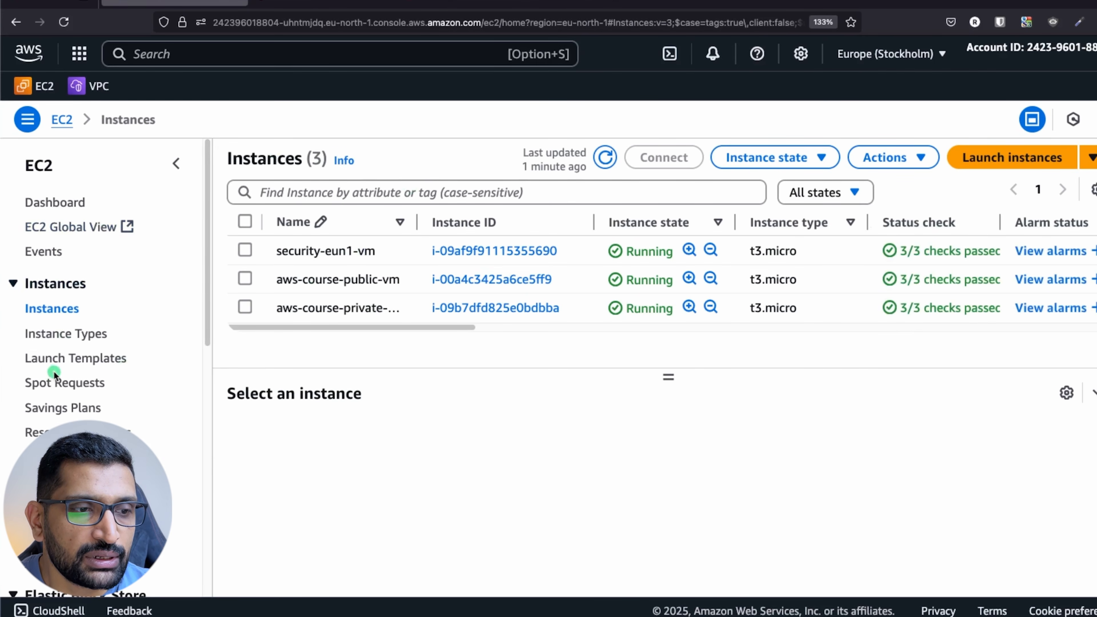
scroll(54, 372, down, 5)
scroll(53, 371, down, 4)
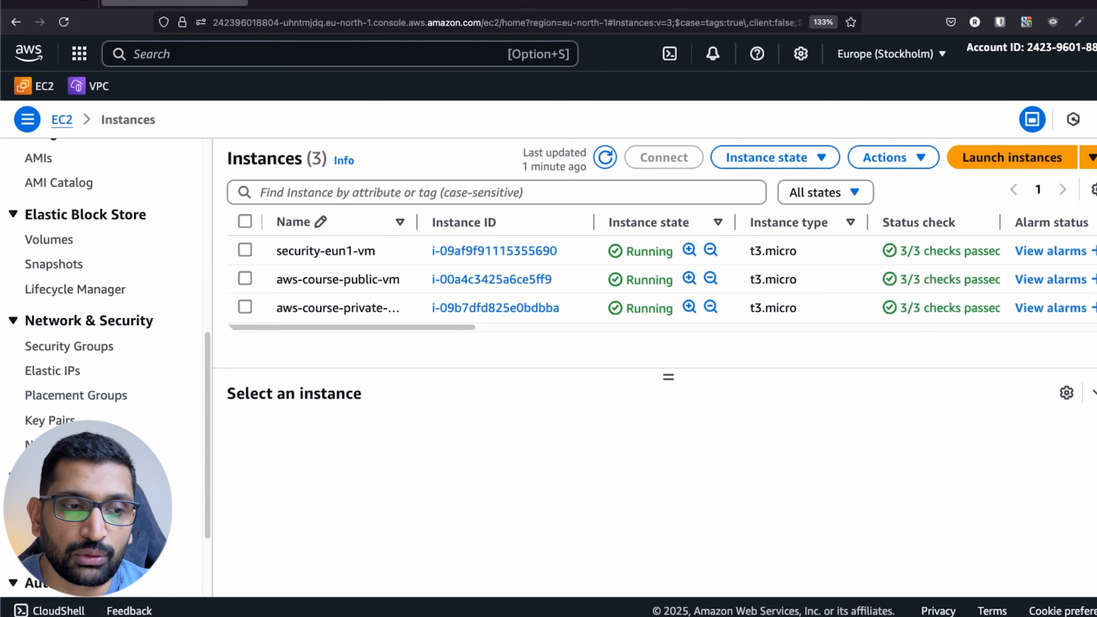
scroll(53, 371, down, 3)
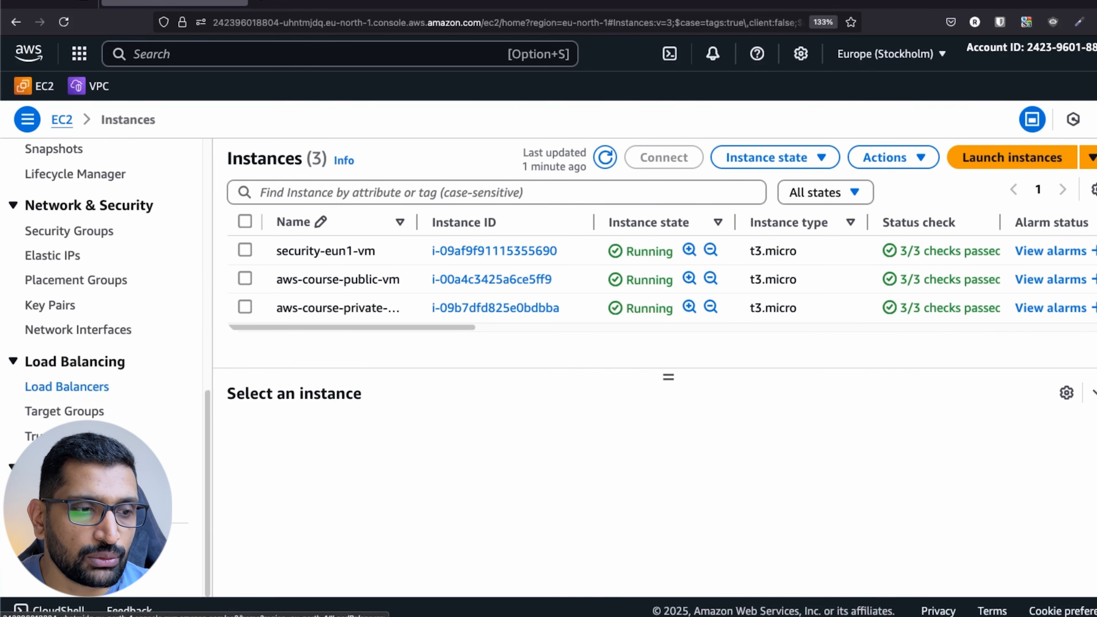
click(62, 411)
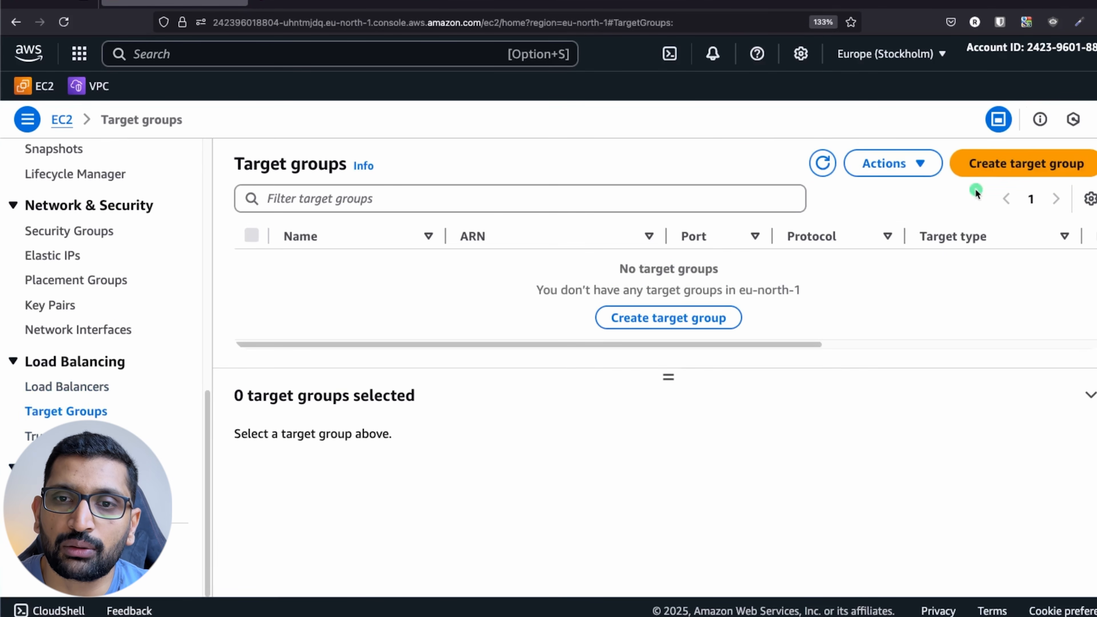
click(990, 166)
- Keep Instances as the target type and name the target group security-gwlb-tg
scroll(491, 393, down, 2)
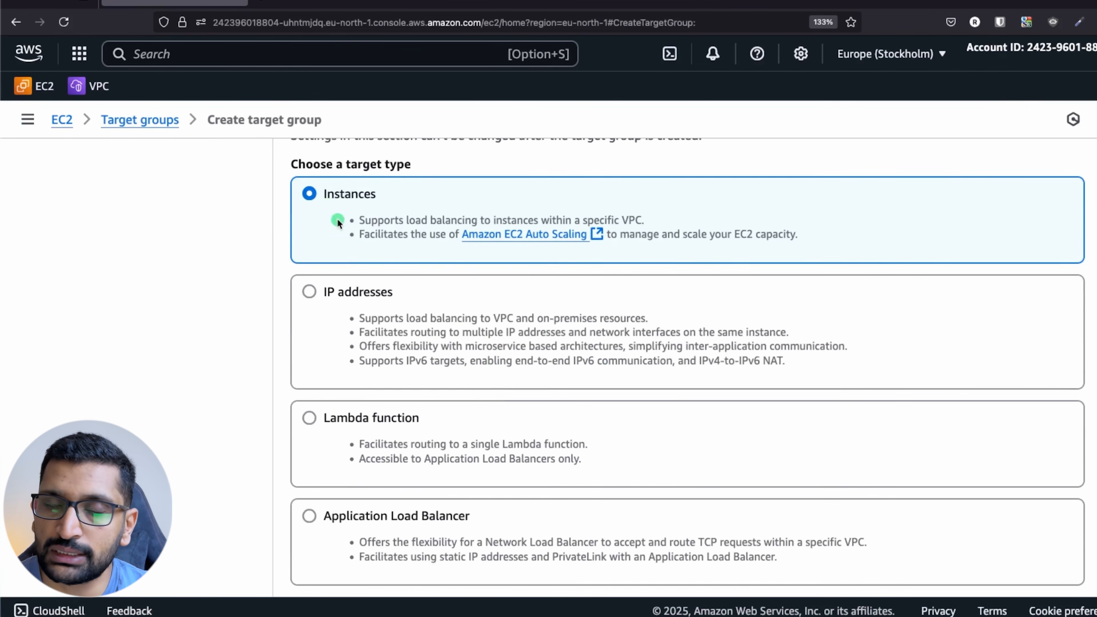
scroll(381, 276, down, 3)
scroll(380, 276, down, 3)
click(359, 384)
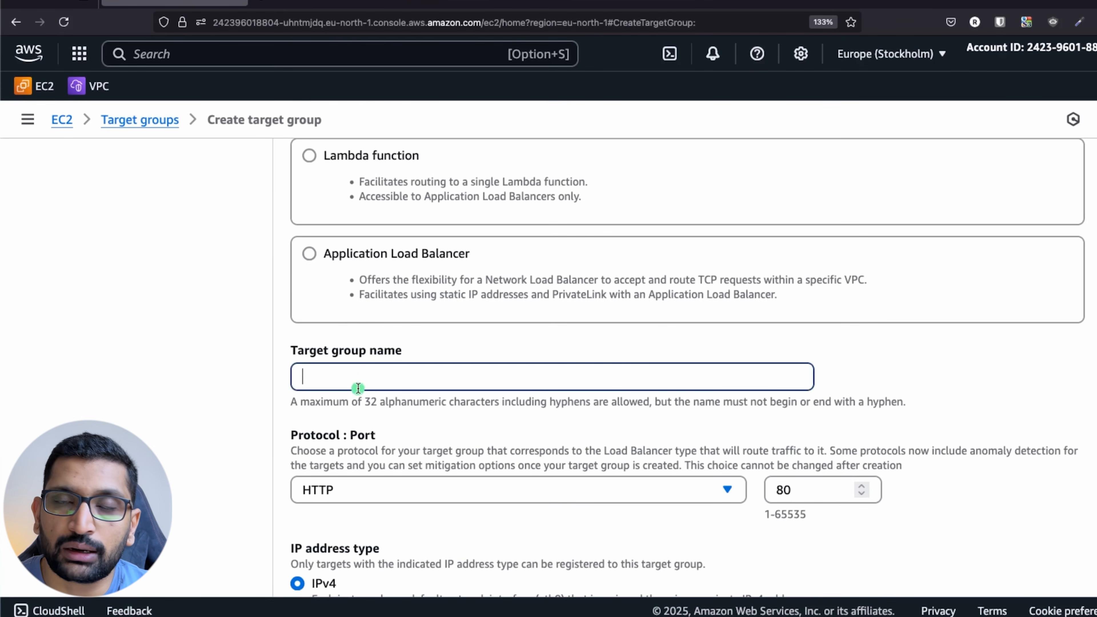
text(se)
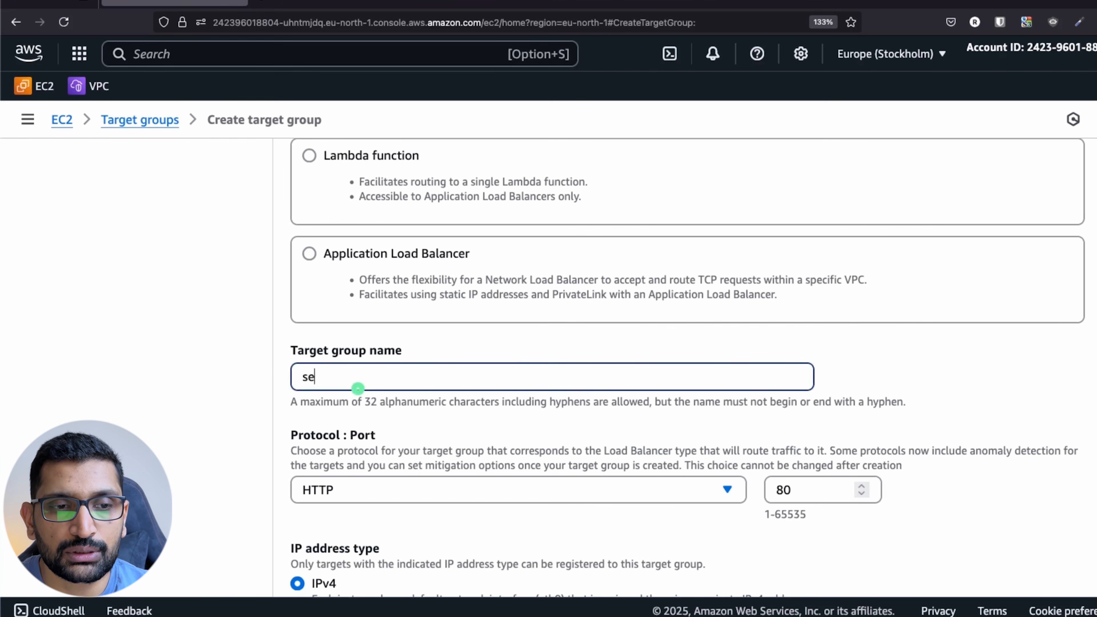
text(curity)
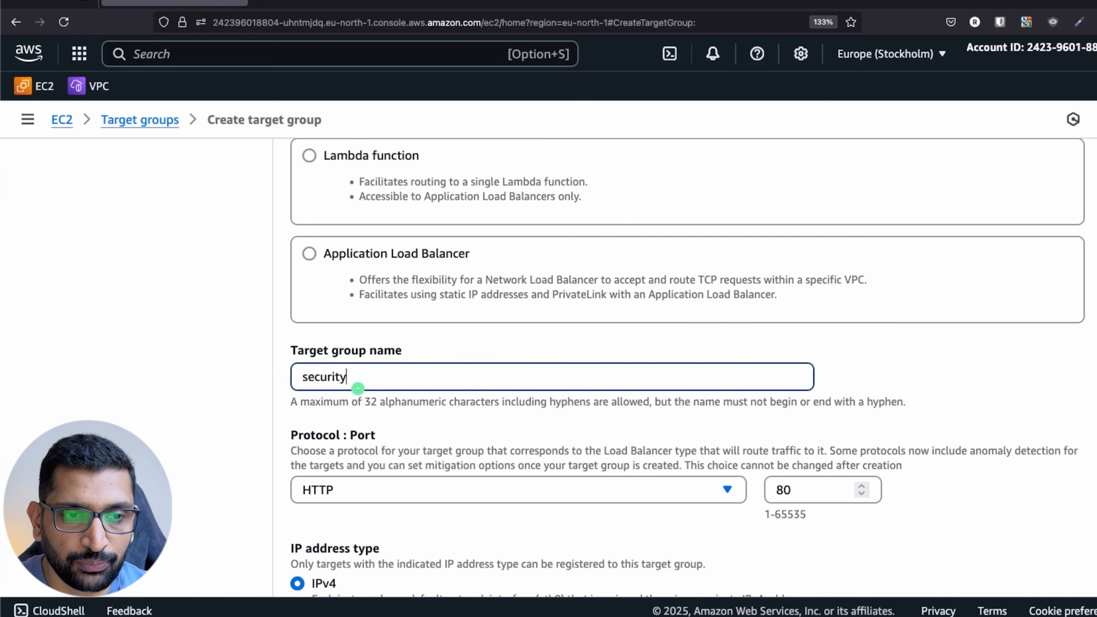
text(-gwlb)
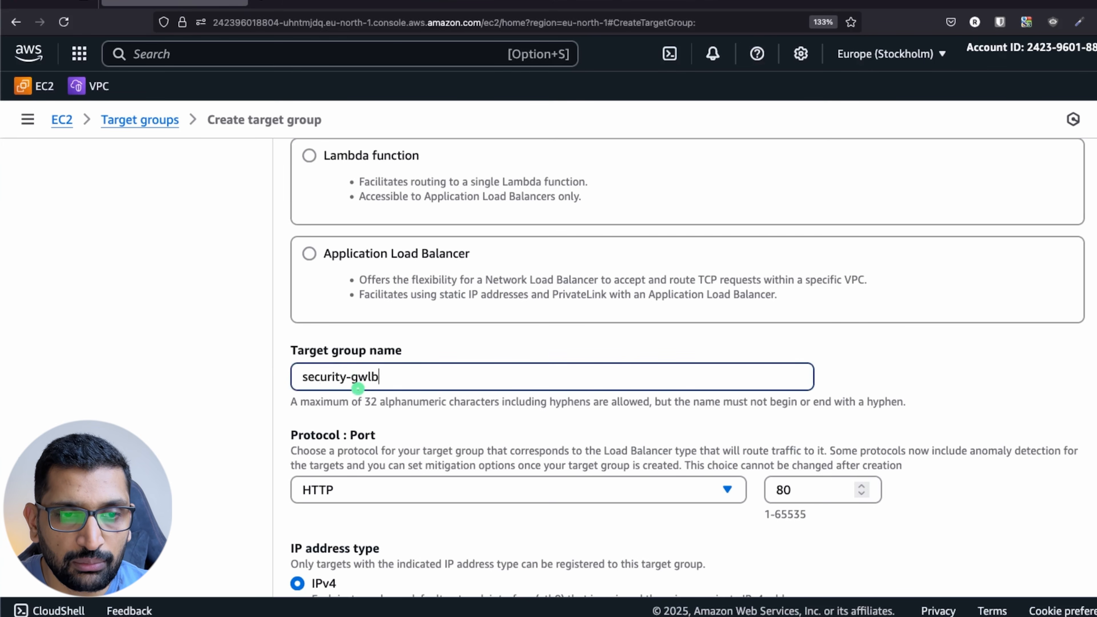
text(-tg)
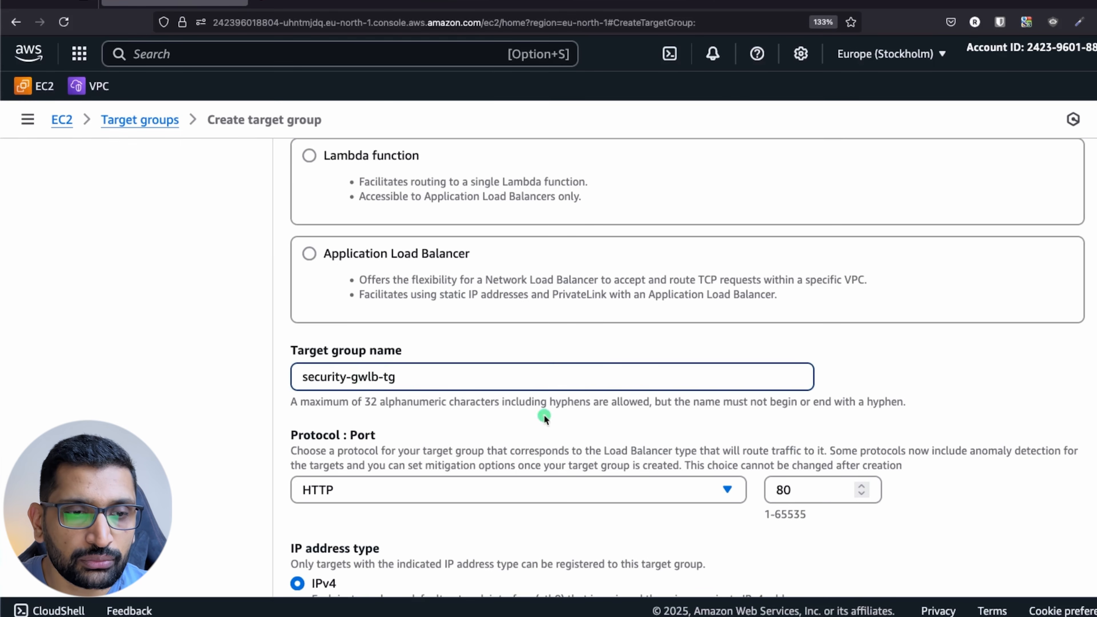
- Set the target group's protocol to GENEVE for use with a Gateway Load Balancer
scroll(544, 415, down, 2)
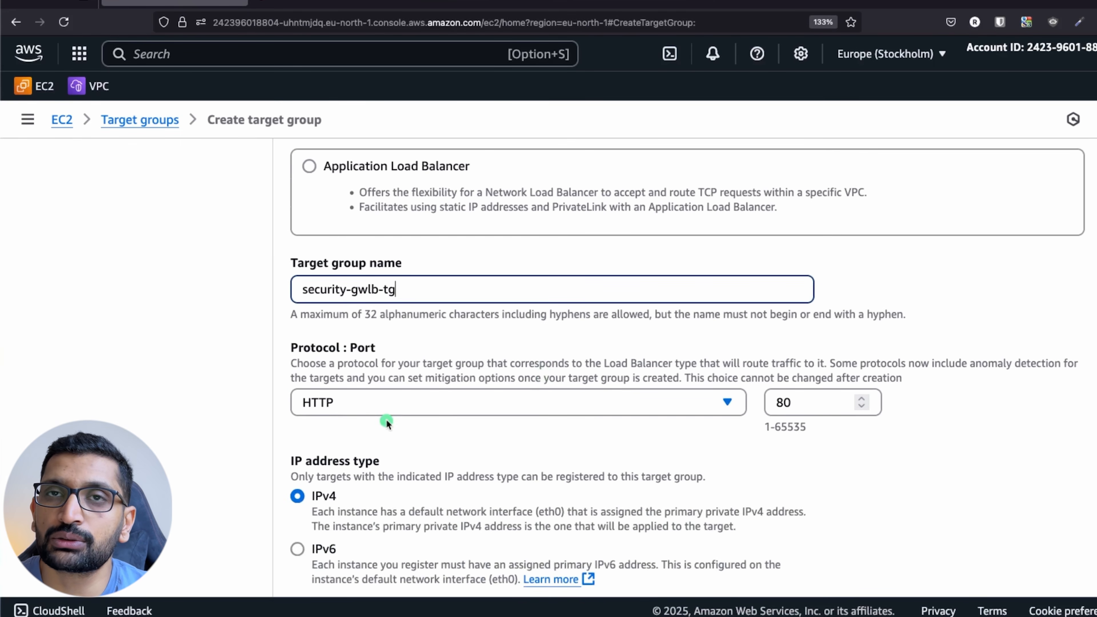
click(573, 401)
scroll(551, 338, down, 3)
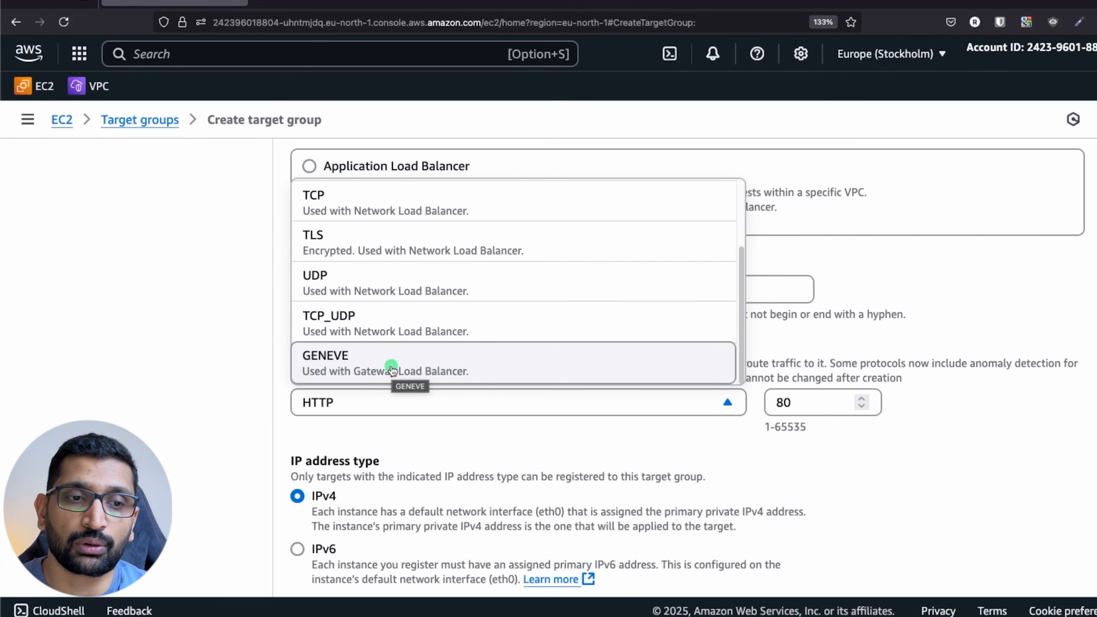
click(462, 373)
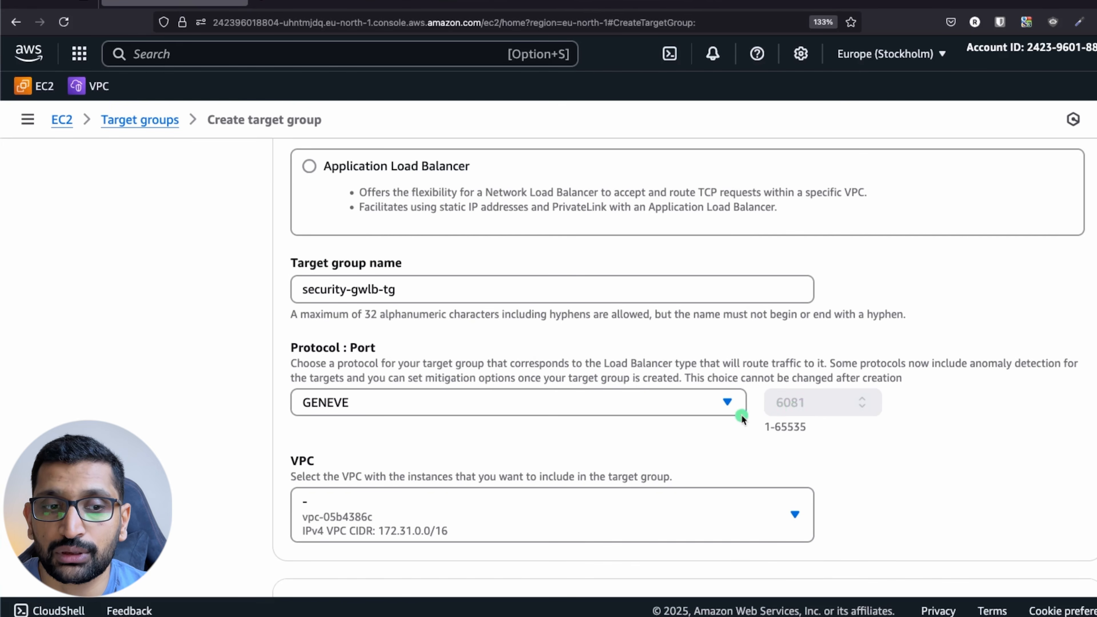
- Assign the target group to the security-eun1-vpc VPC and proceed to registering targets with the TCP health check
scroll(736, 416, down, 5)
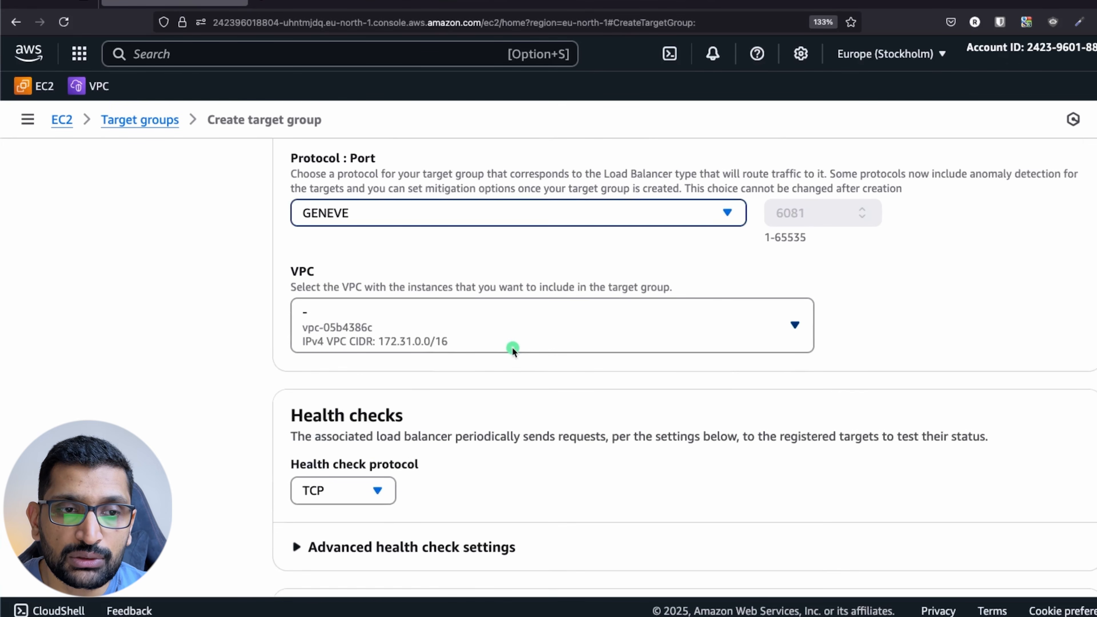
key(super+Tab)
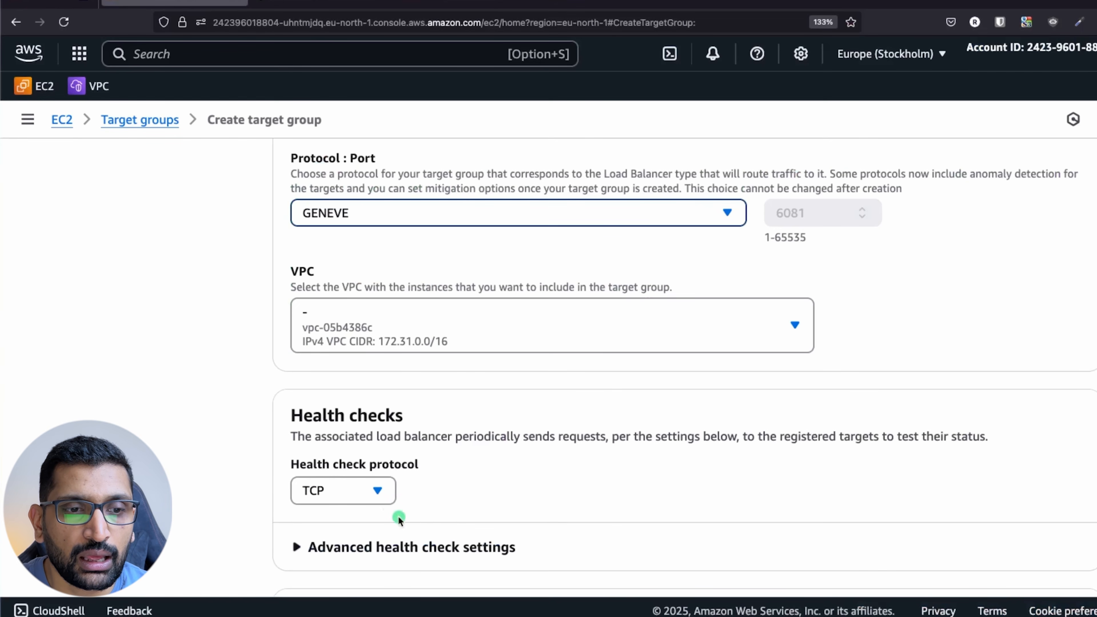
click(419, 340)
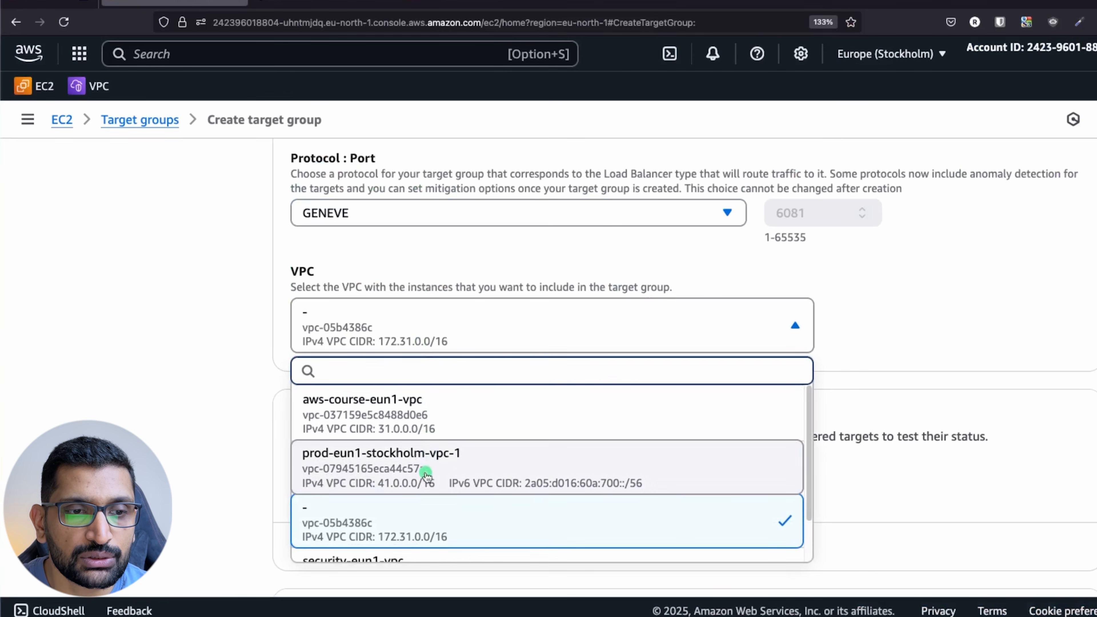
scroll(417, 467, down, 1)
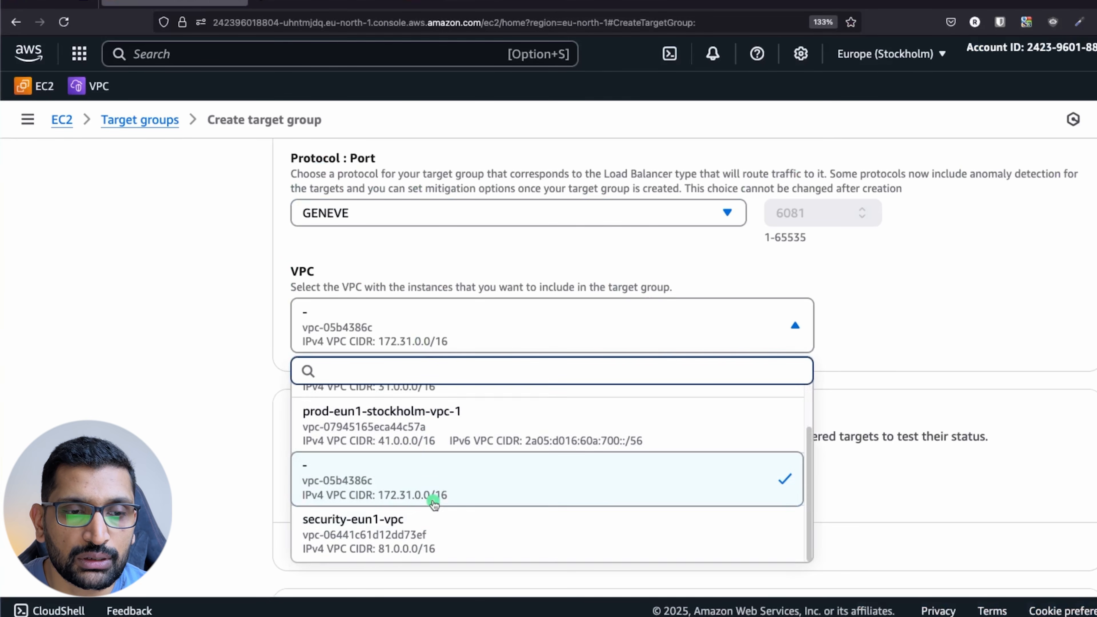
click(427, 538)
scroll(523, 437, down, 5)
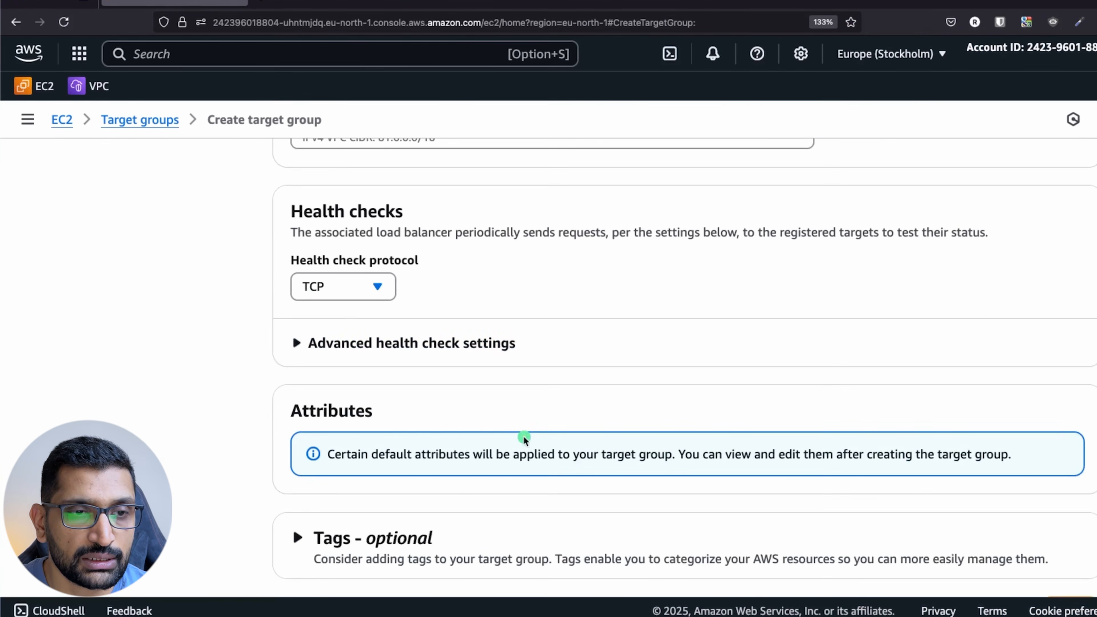
scroll(382, 298, down, 2)
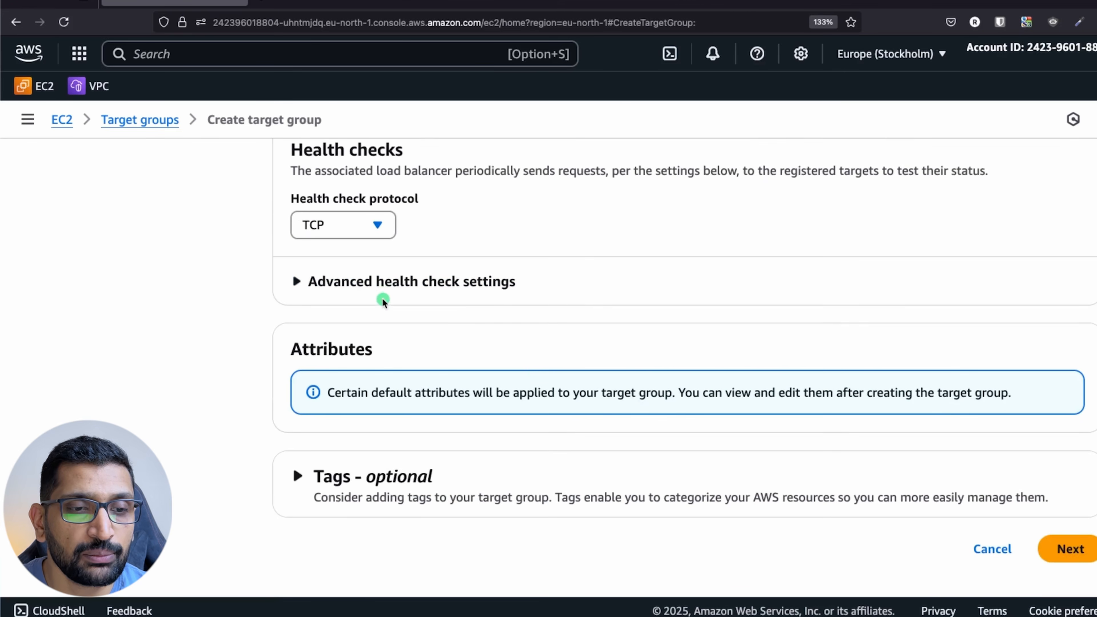
click(1070, 557)
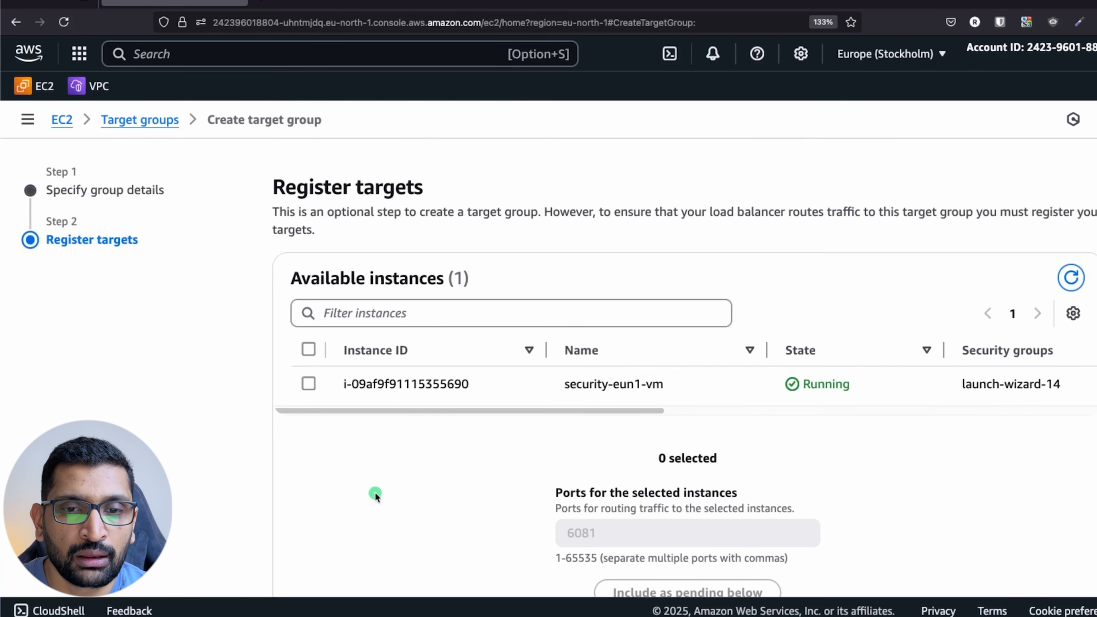
key(super+Tab)
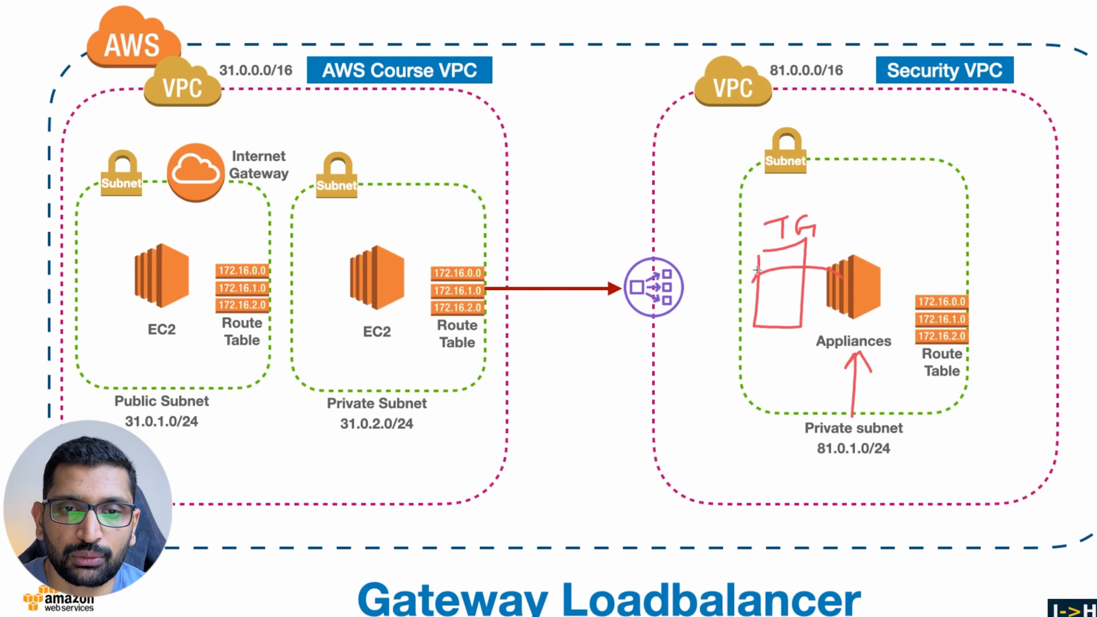
key(super+Tab)
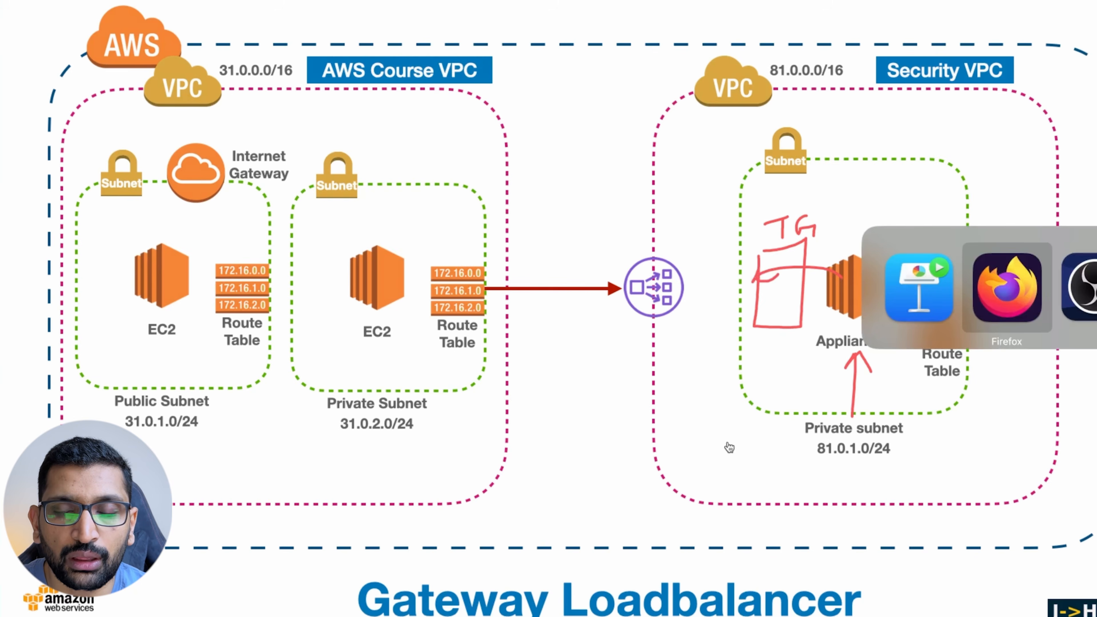
key(Escape)
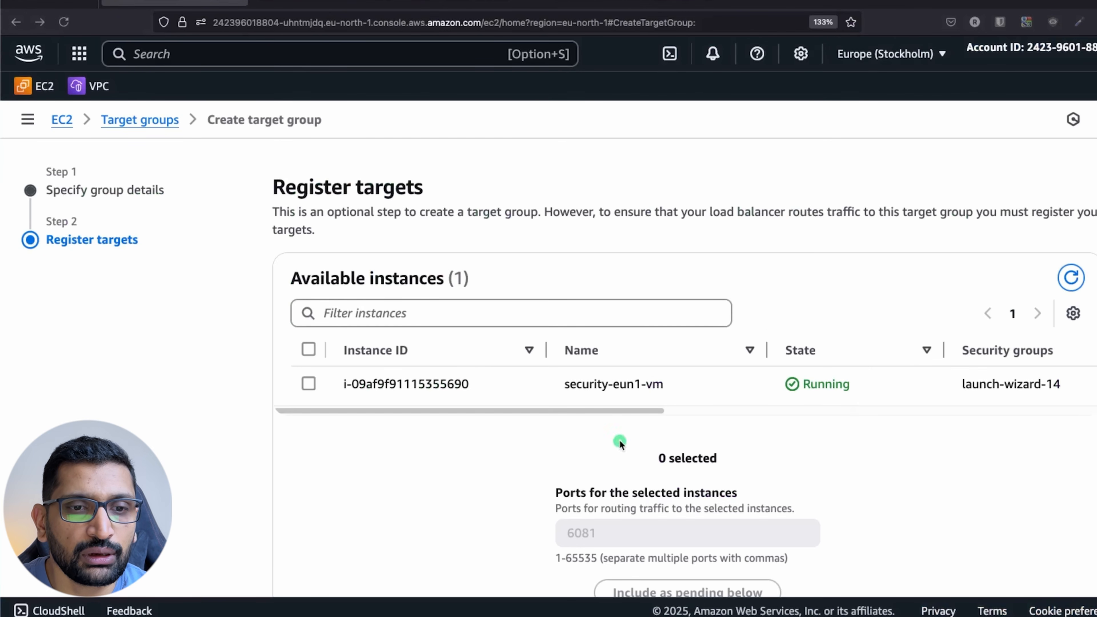
- Include the security-eun1-vm instance as a pending target and create the target group
click(309, 384)
scroll(489, 436, down, 5)
click(648, 330)
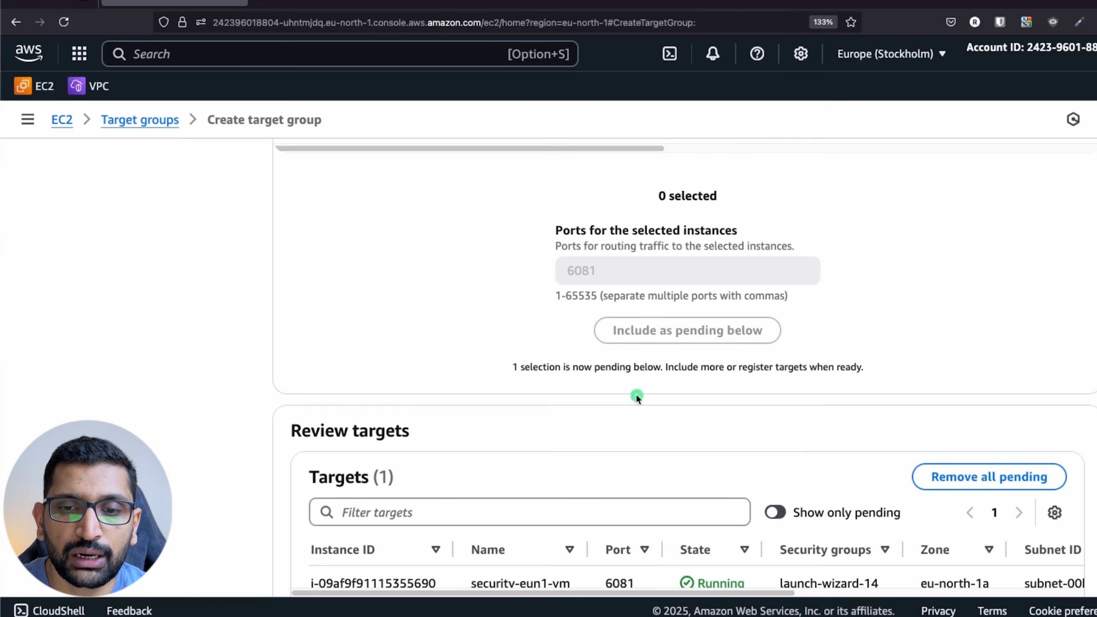
scroll(636, 395, down, 3)
click(998, 548)
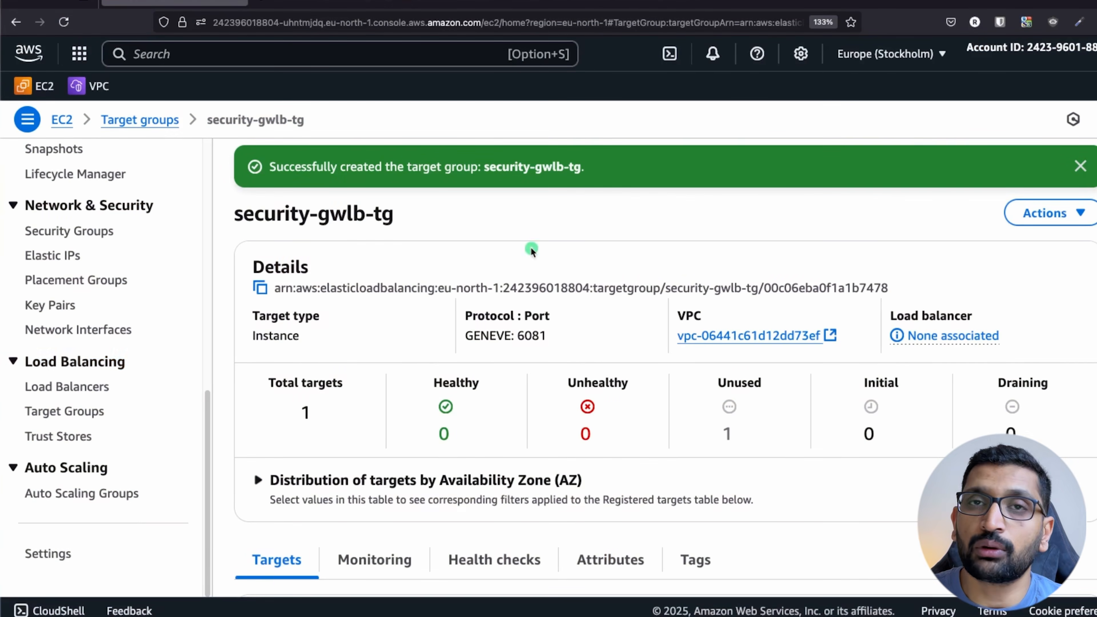
- Start creating a Gateway Load Balancer and name it security-gwlb, keeping IPv4 as its IP address type
click(62, 388)
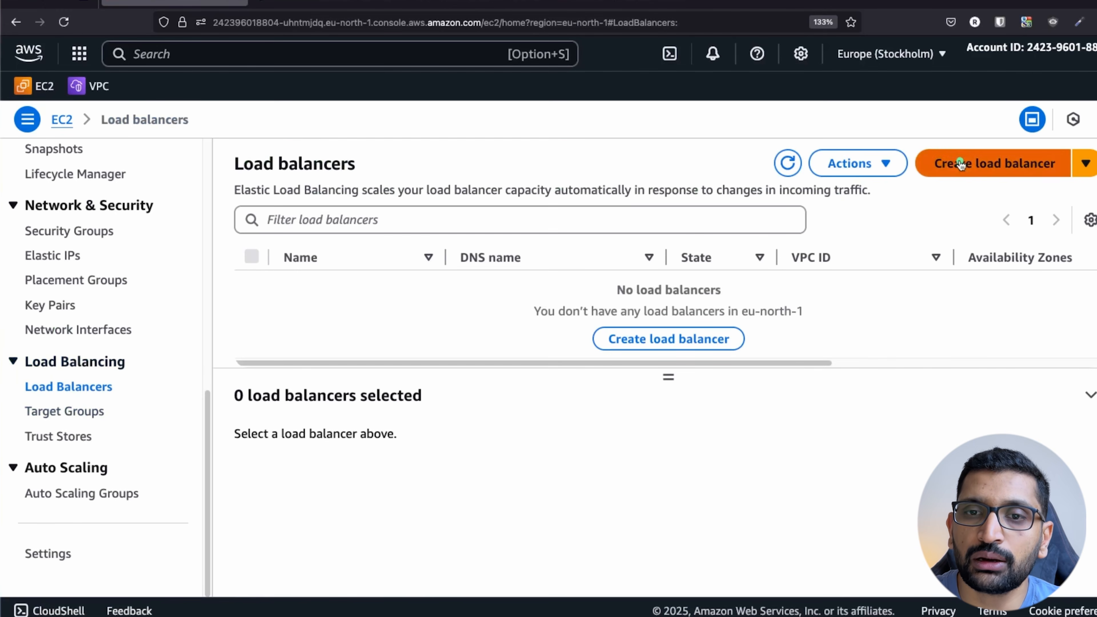
click(939, 163)
scroll(695, 341, down, 2)
drag(630, 222, 871, 237)
scroll(855, 243, down, 6)
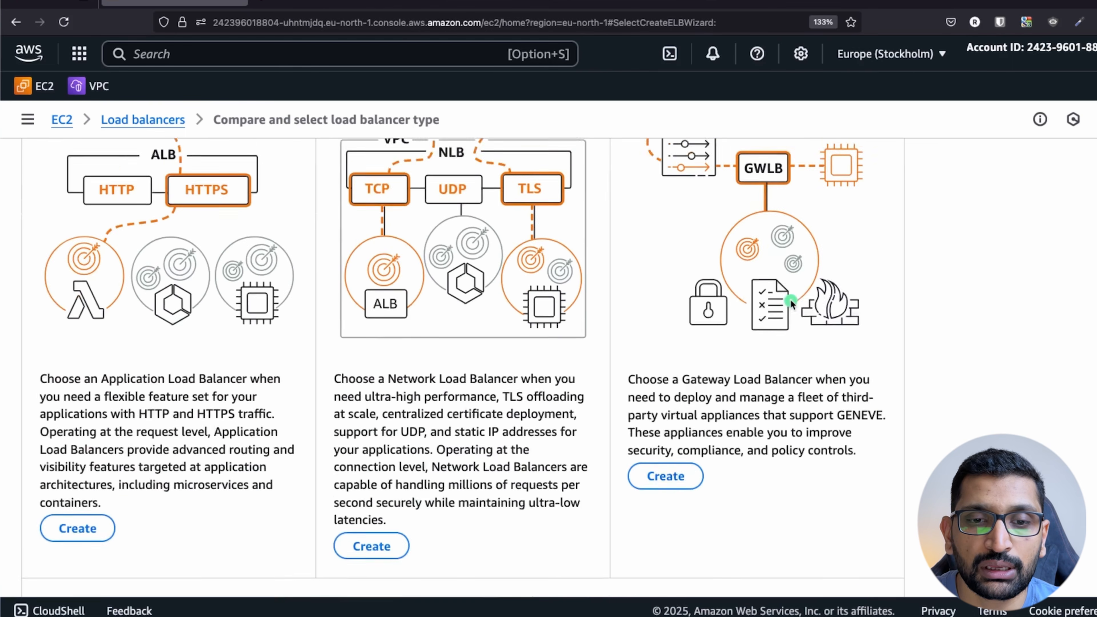
click(668, 453)
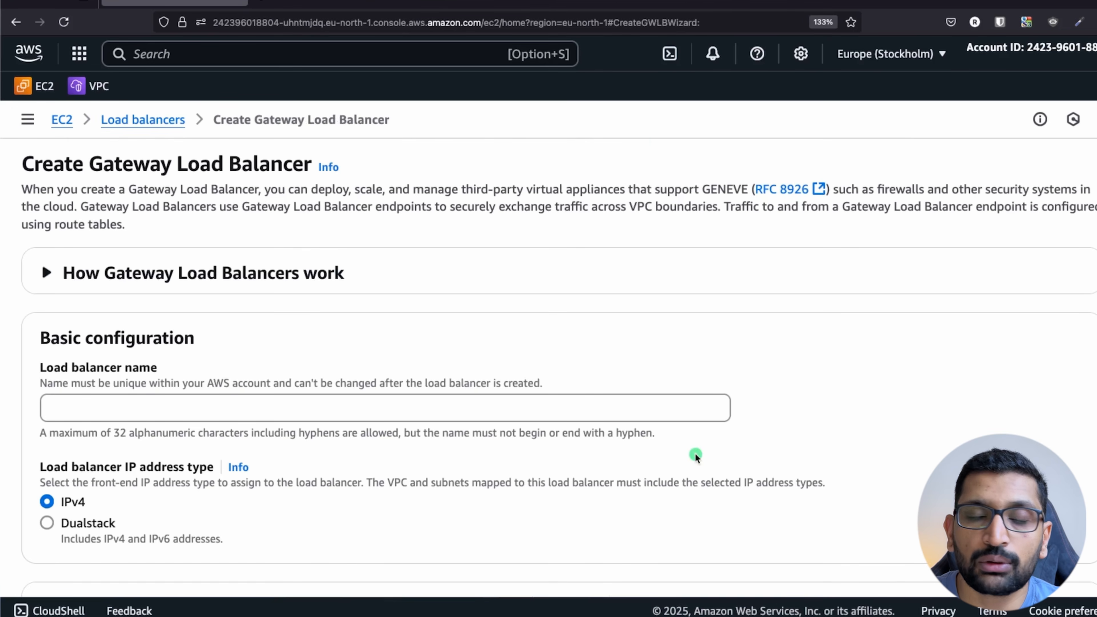
click(172, 405)
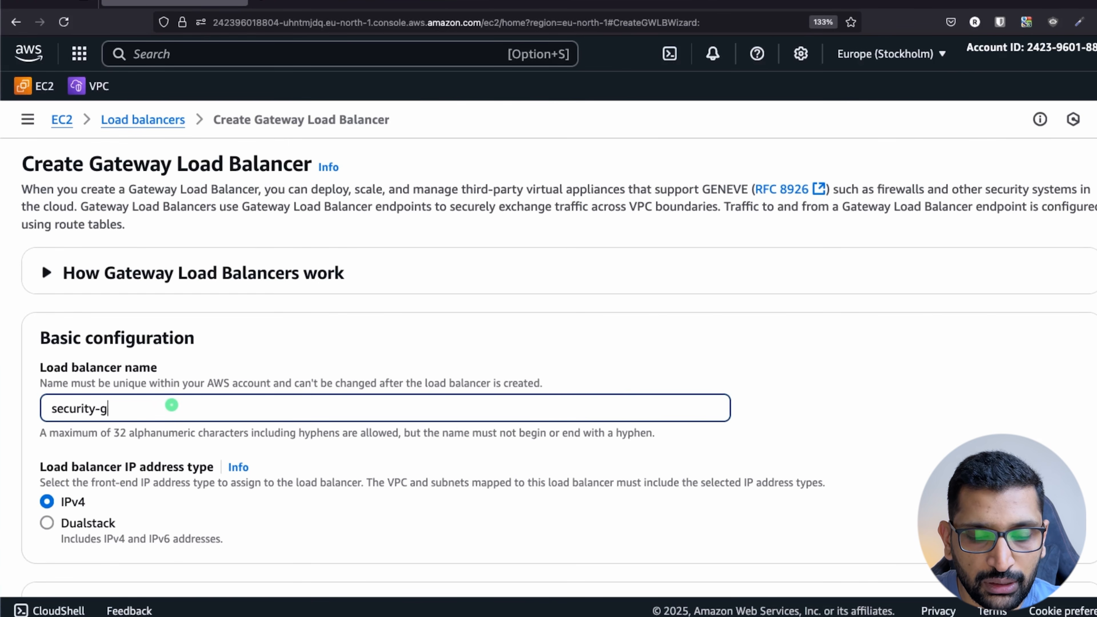
scroll(171, 407, down, 3)
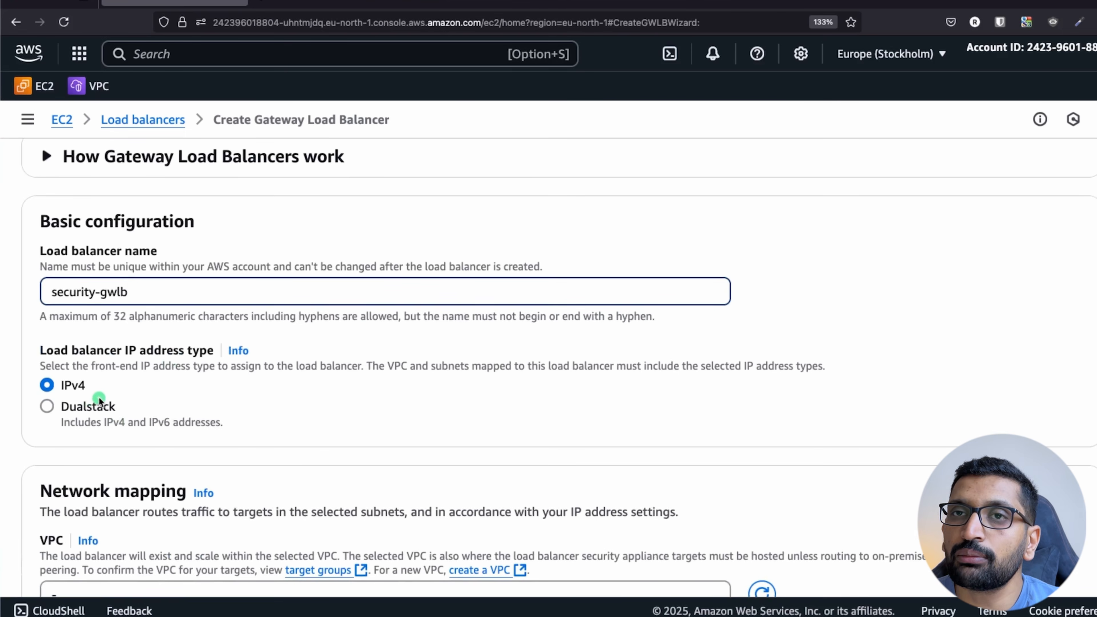
- Map the load balancer to the security-eun1-vpc VPC and enable the eu-north-1a zone with the security-eun1-private-subnet subnet
scroll(99, 398, down, 6)
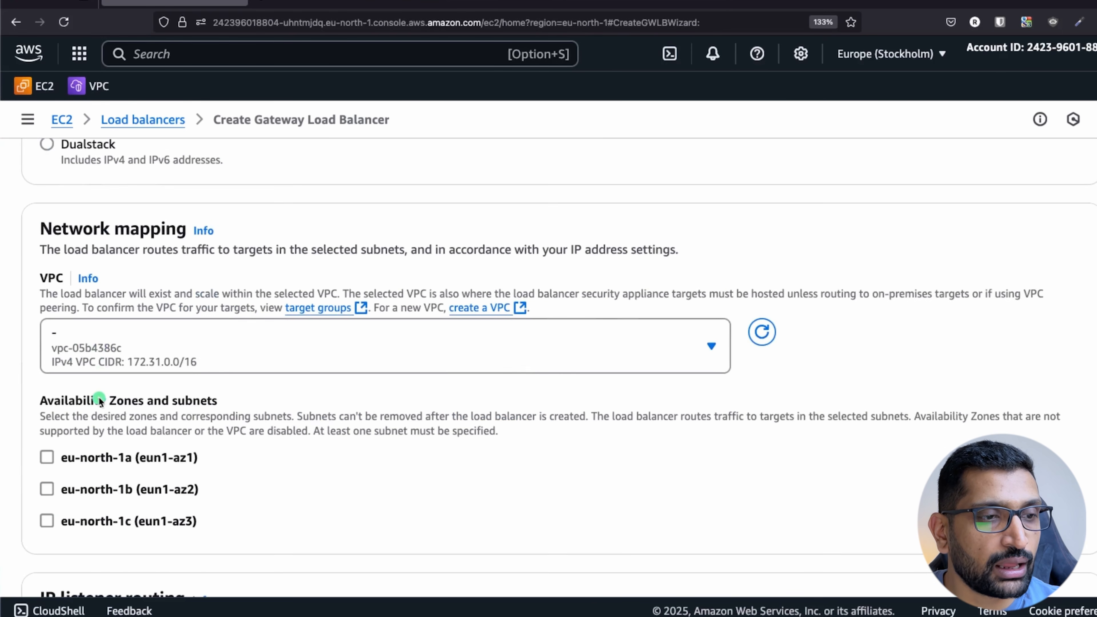
click(183, 345)
scroll(165, 488, down, 3)
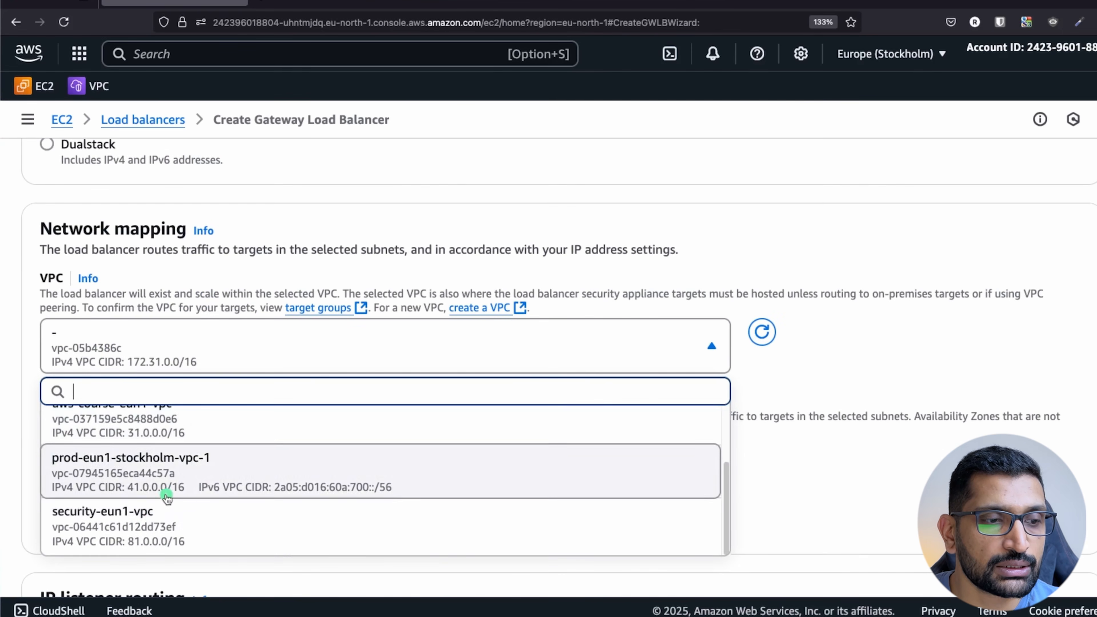
click(152, 519)
scroll(157, 506, down, 2)
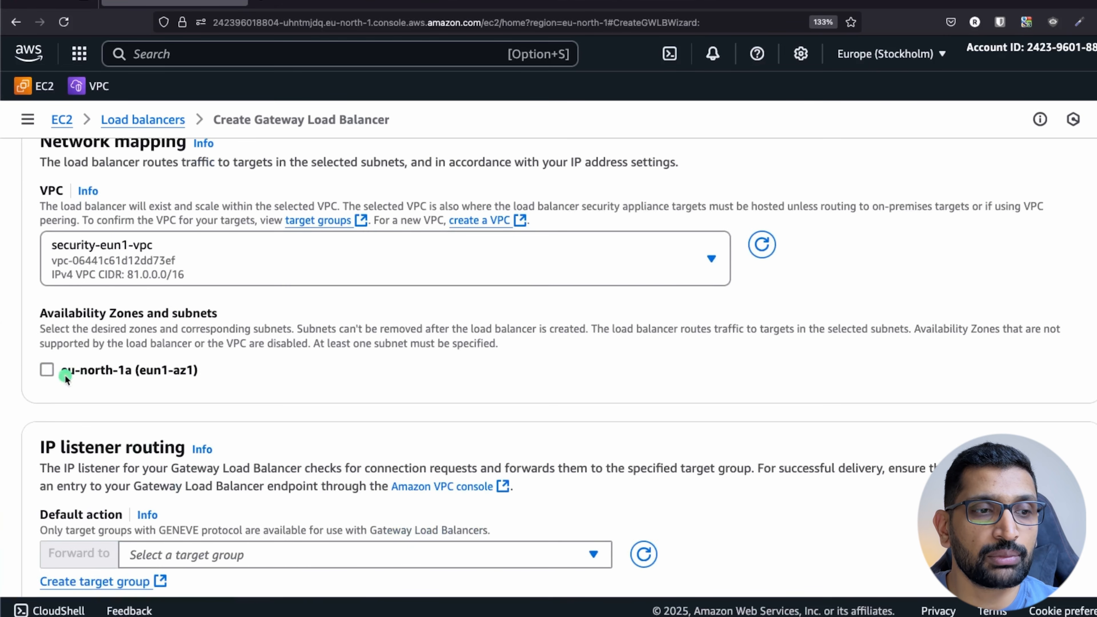
click(48, 371)
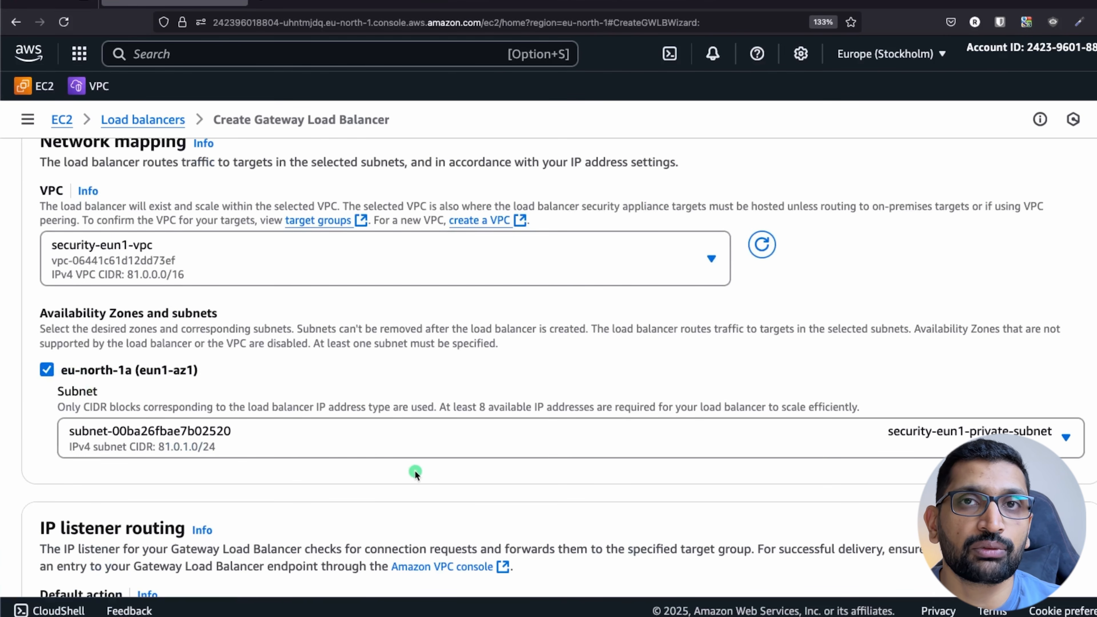
- Set the IP listener's default action to forward traffic to the security-gwlb-tg target group
scroll(378, 449, down, 1)
scroll(378, 446, down, 5)
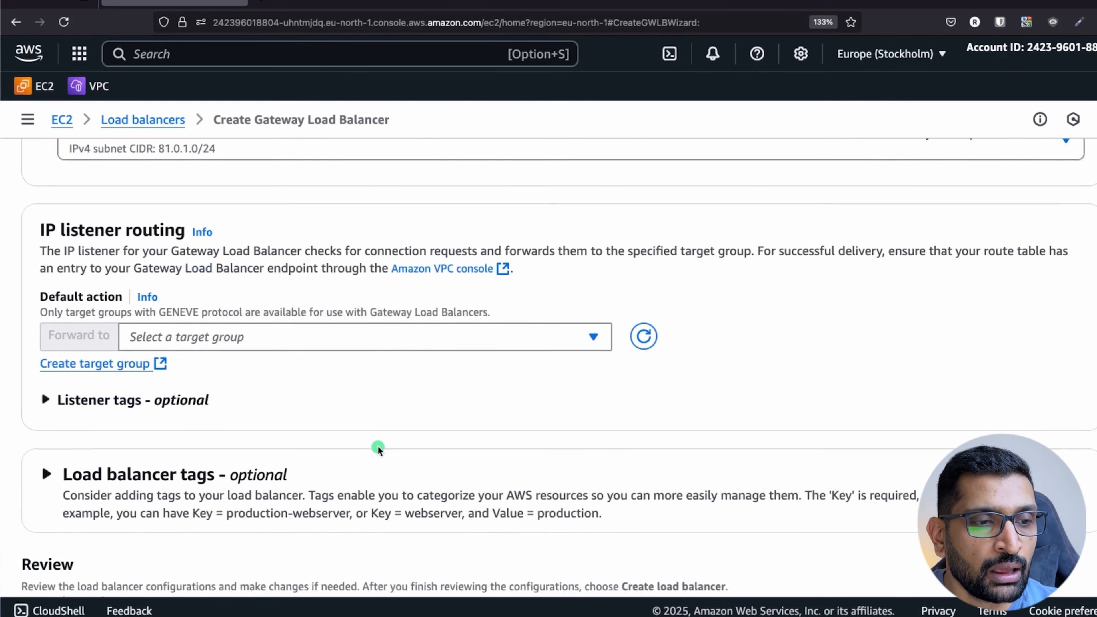
click(562, 322)
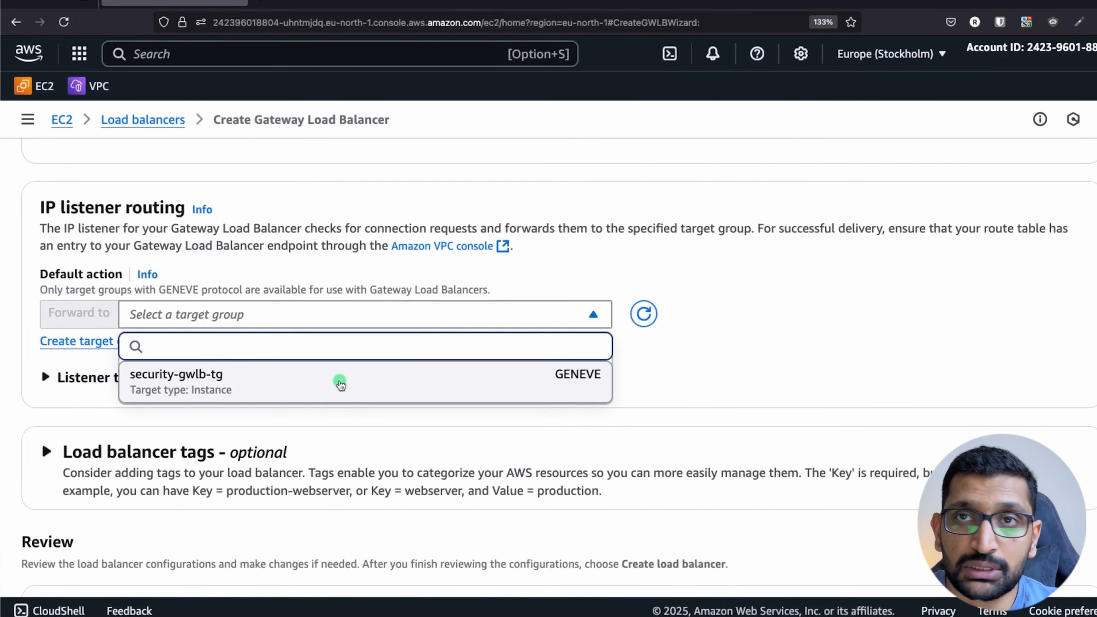
click(331, 389)
scroll(351, 398, down, 3)
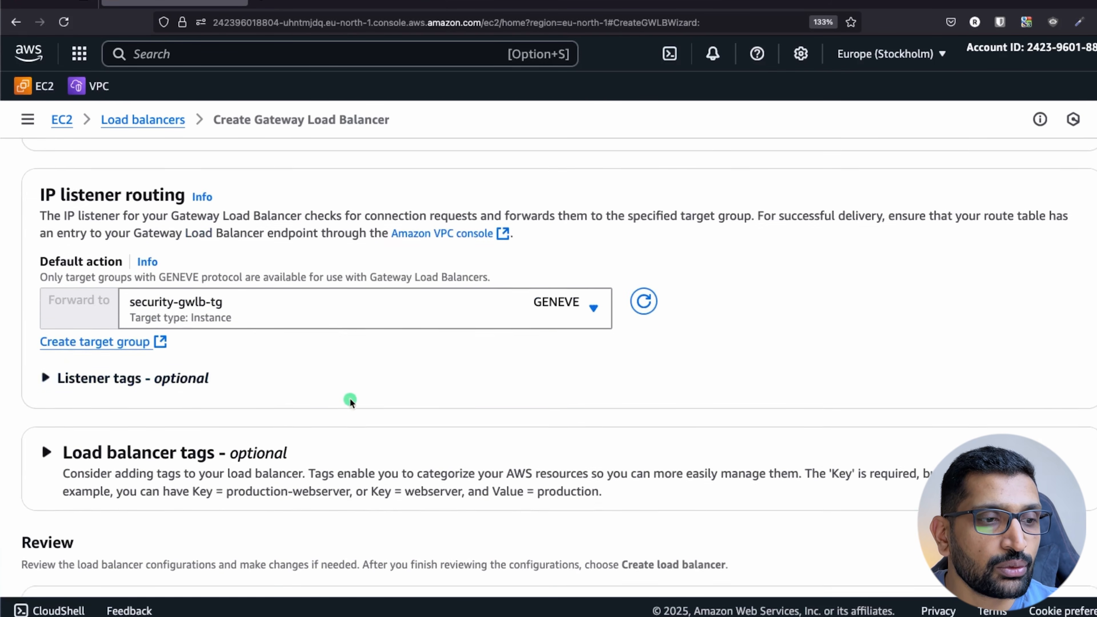
- Review the configuration summary and create the security-gwlb load balancer
scroll(350, 398, down, 2)
scroll(351, 398, down, 4)
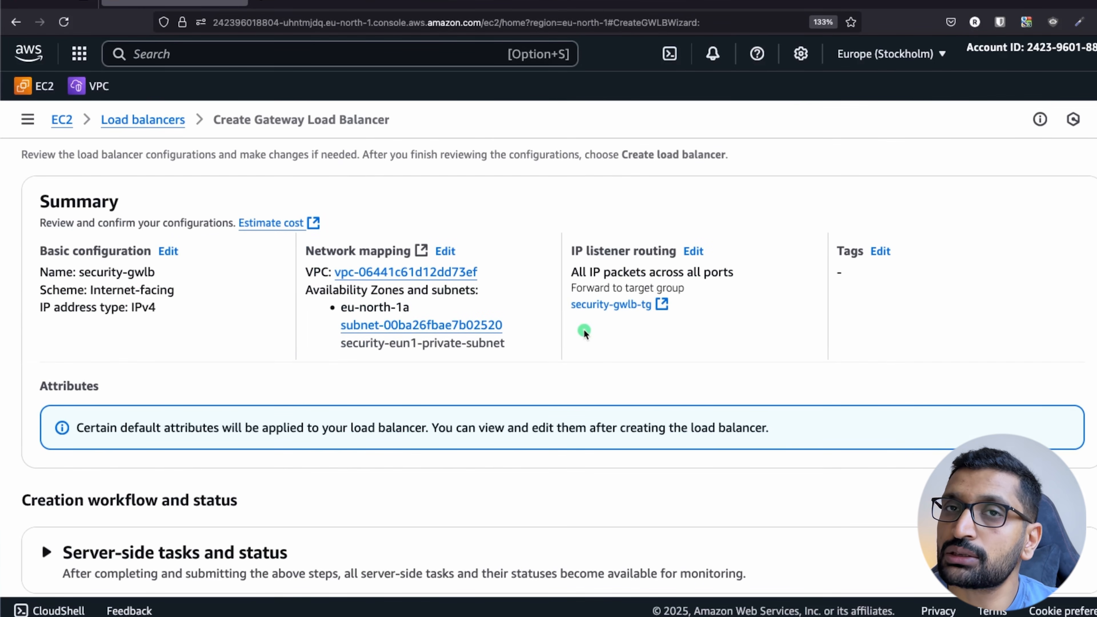
scroll(570, 346, down, 2)
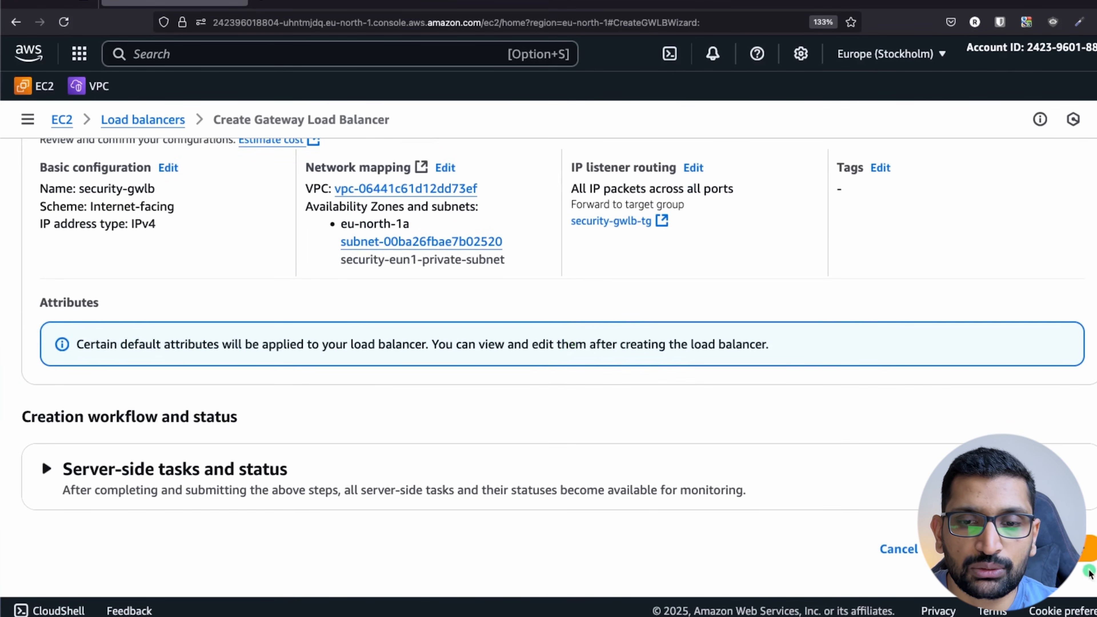
click(1055, 552)
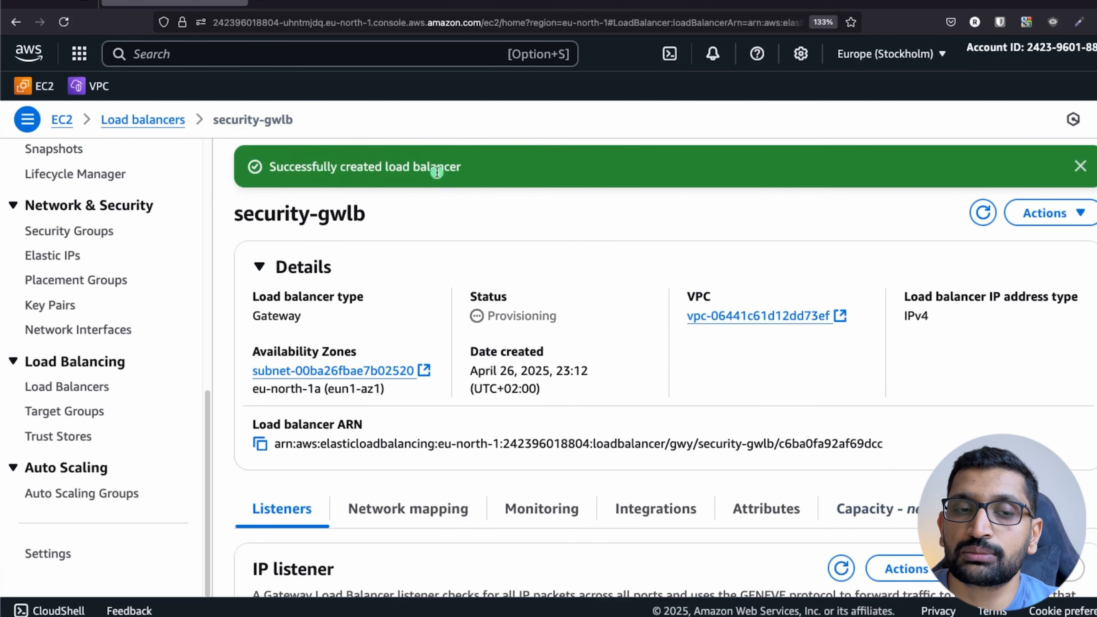
- Check the provisioning status of security-gwlb and its IP listener's forwarding target group
drag(461, 168, 312, 168)
double_click(518, 317)
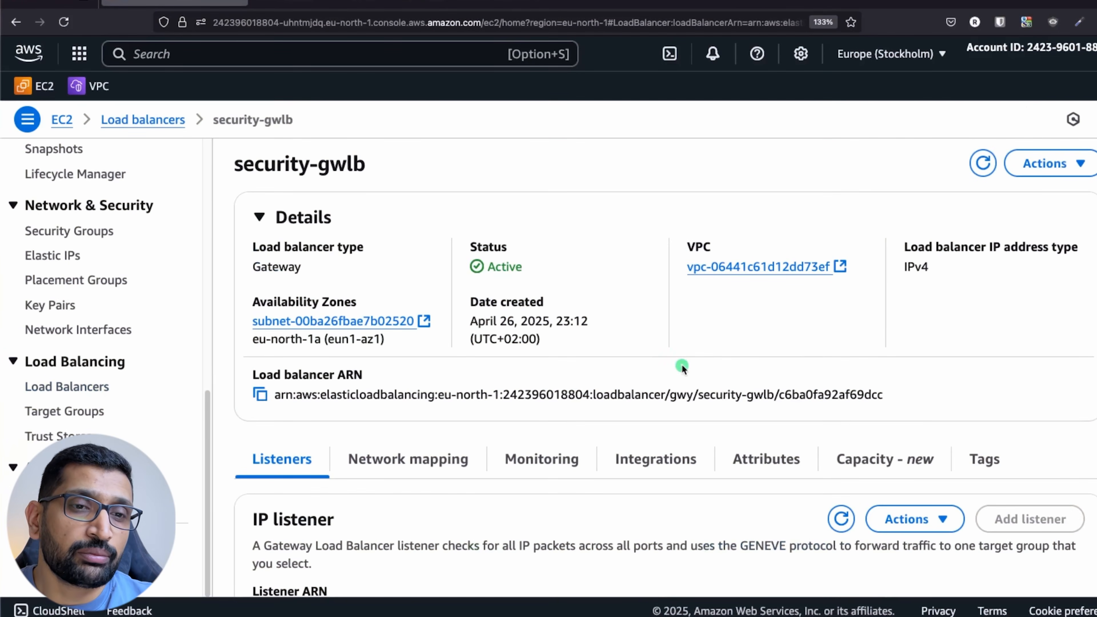
drag(539, 269, 480, 270)
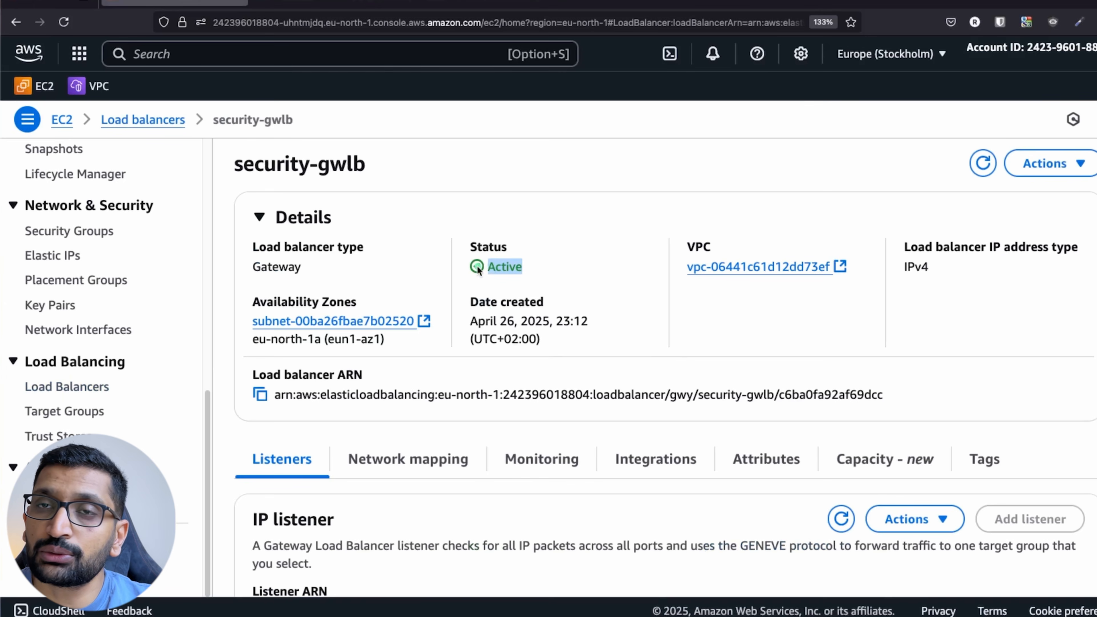
scroll(554, 274, down, 5)
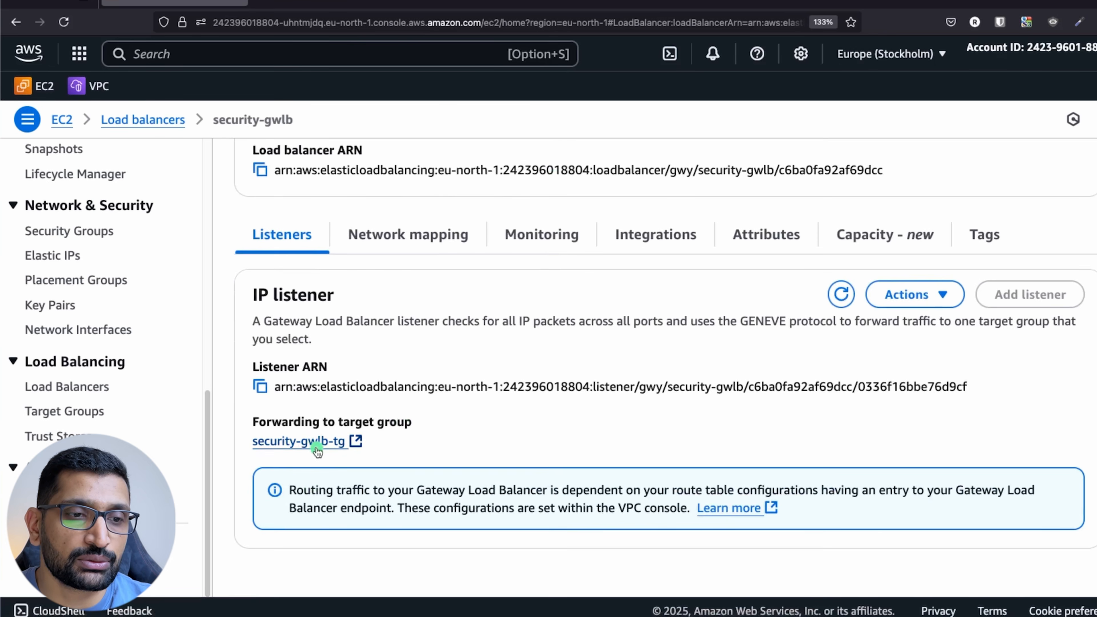
- Open the load balancer's forwarding target group and filter its registered targets by healthy status
click(306, 445)
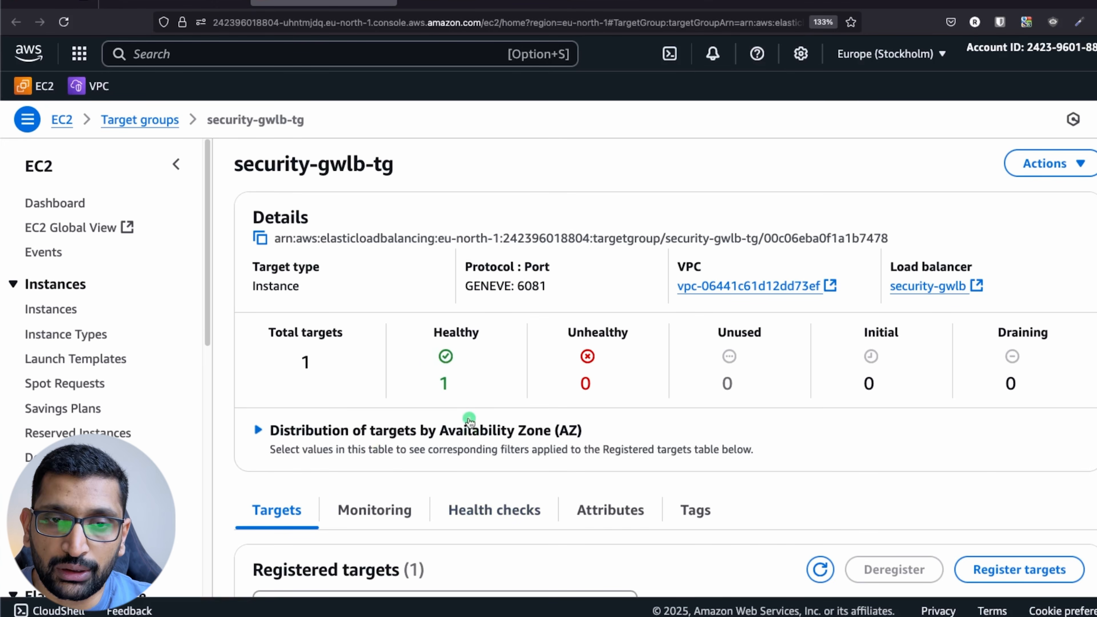
scroll(470, 420, down, 1)
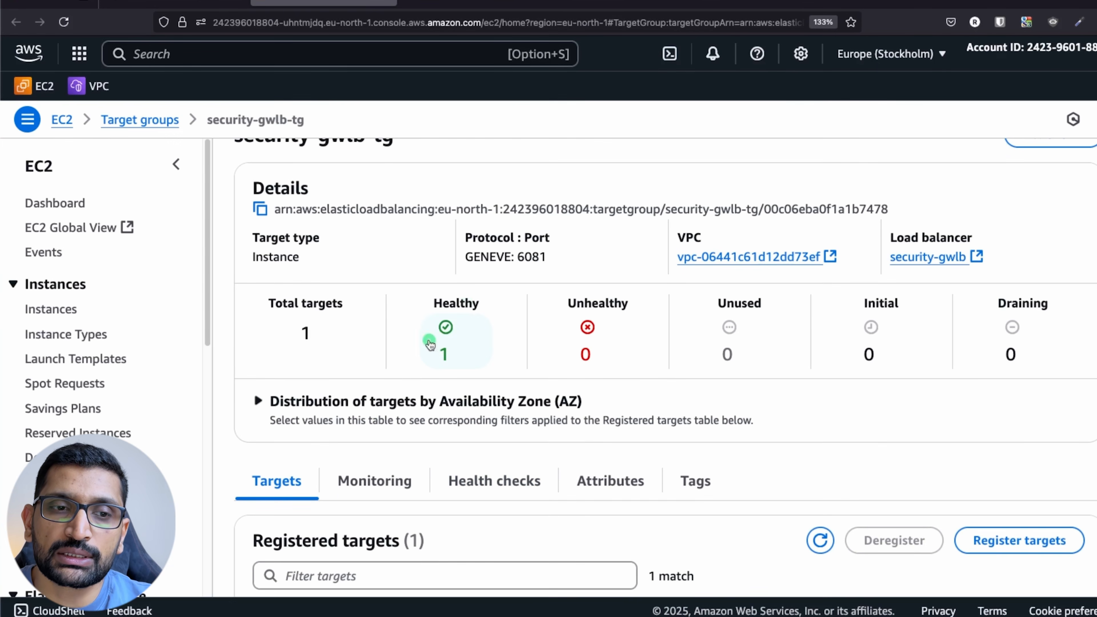
click(460, 334)
scroll(465, 302, down, 5)
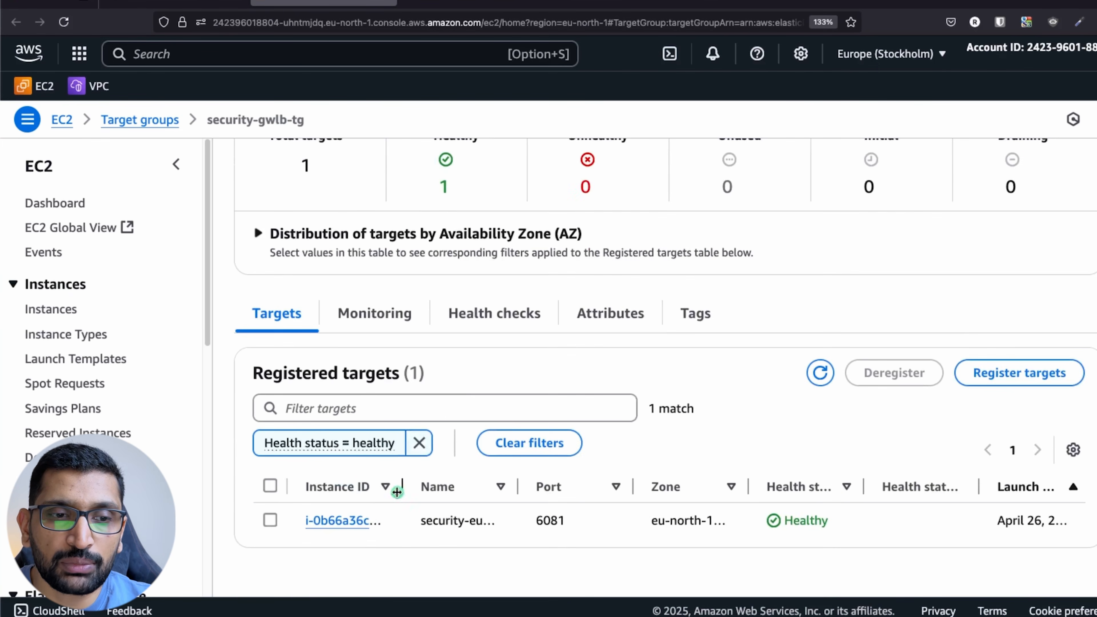
- Open the registered security-eun1-vm instance and examine its security group's inbound rules, including the port used for health checks
click(355, 521)
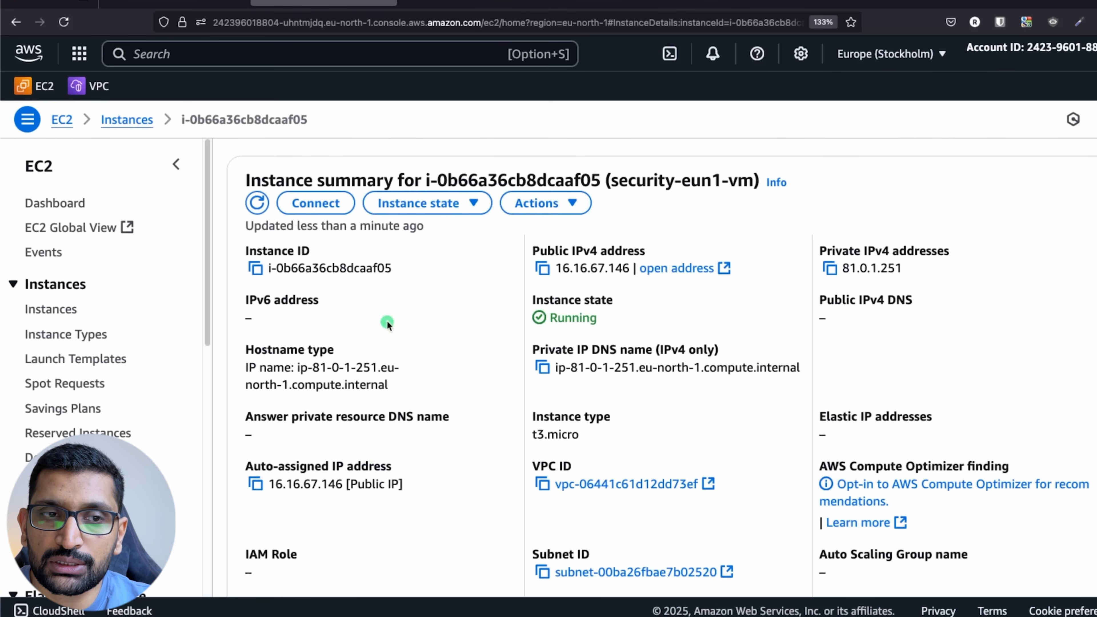
scroll(521, 373, down, 10)
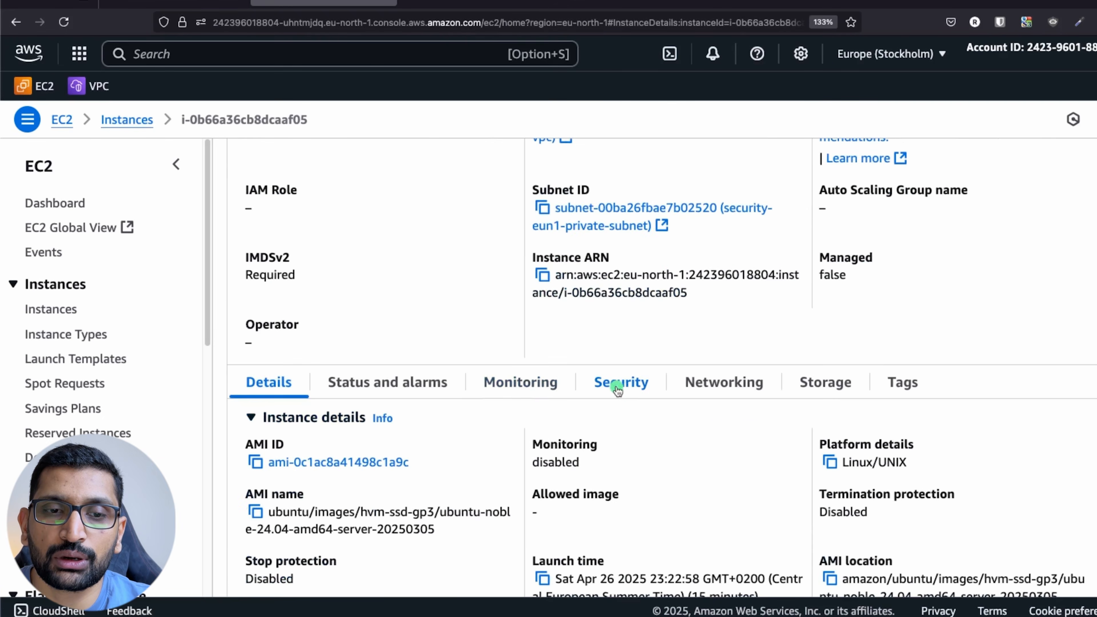
click(621, 382)
scroll(522, 402, down, 7)
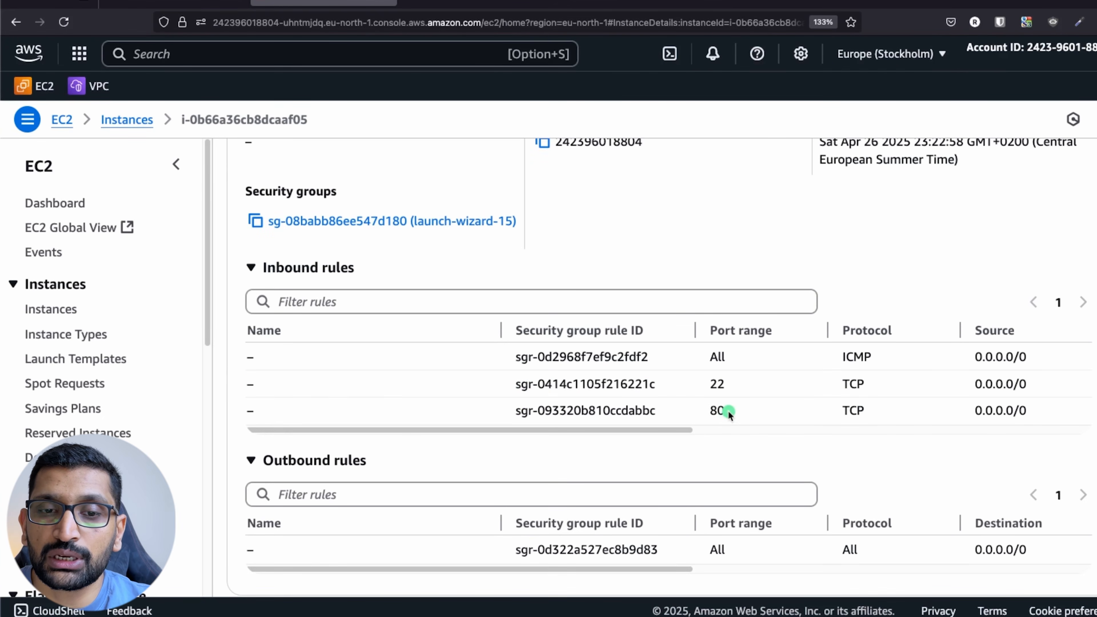
drag(728, 411, 702, 411)
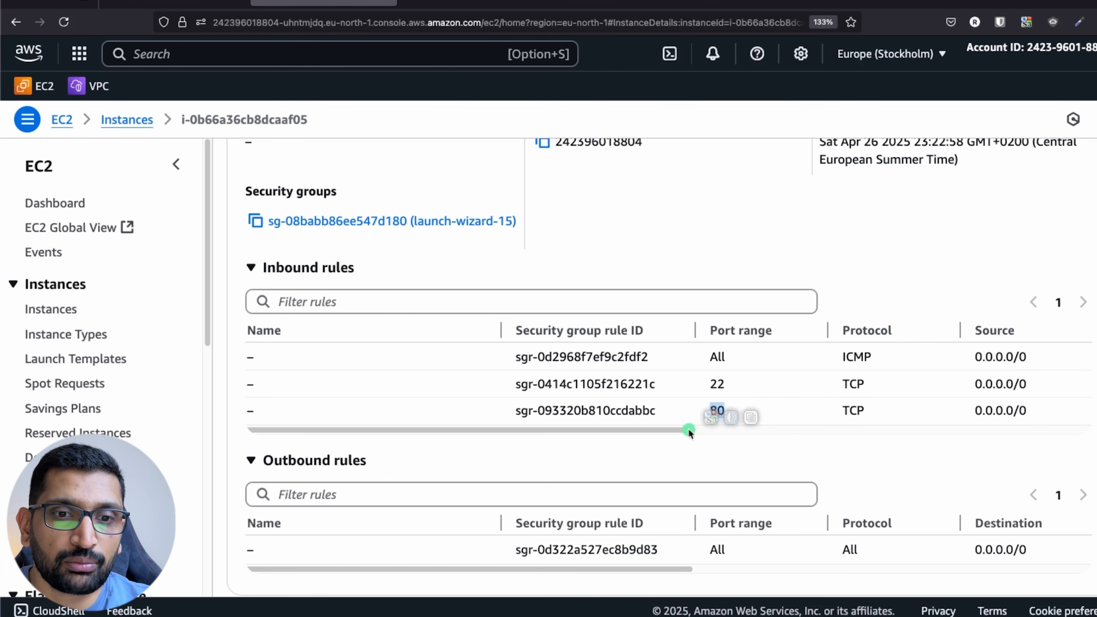
scroll(655, 431, right, 5)
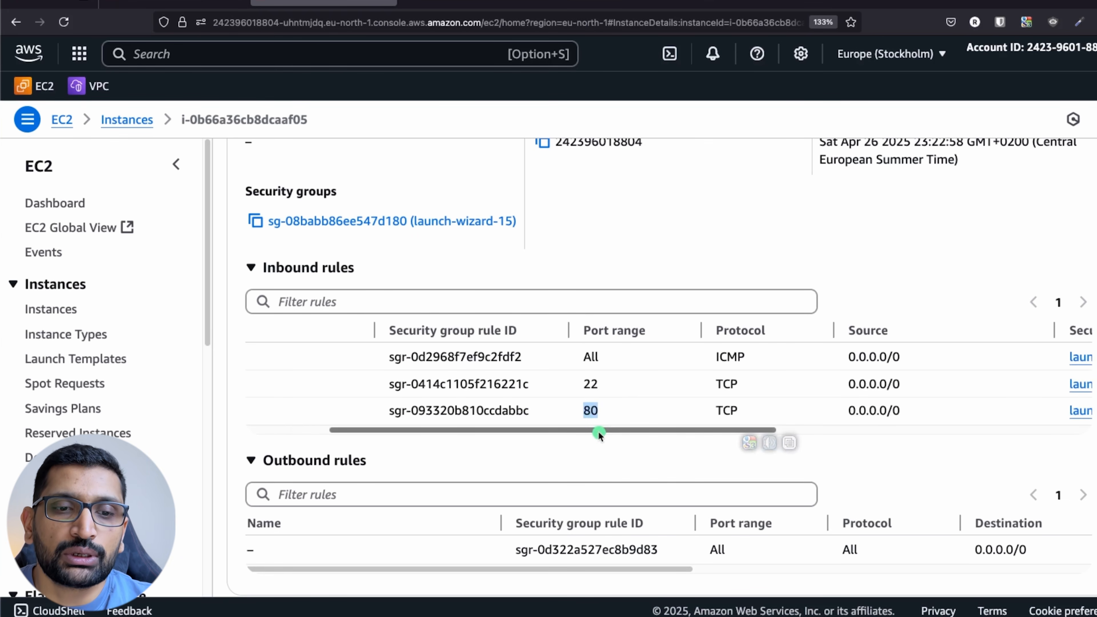
drag(598, 430, 666, 428)
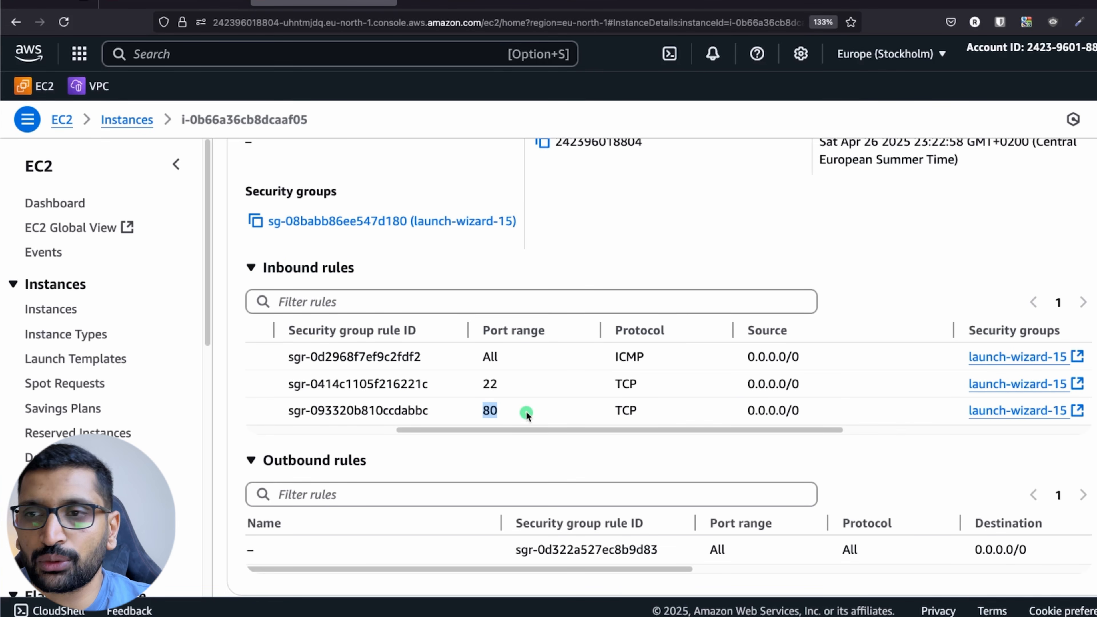
- Return to the security-gwlb-tg target group and review its target health summary
scroll(404, 399, up, 10)
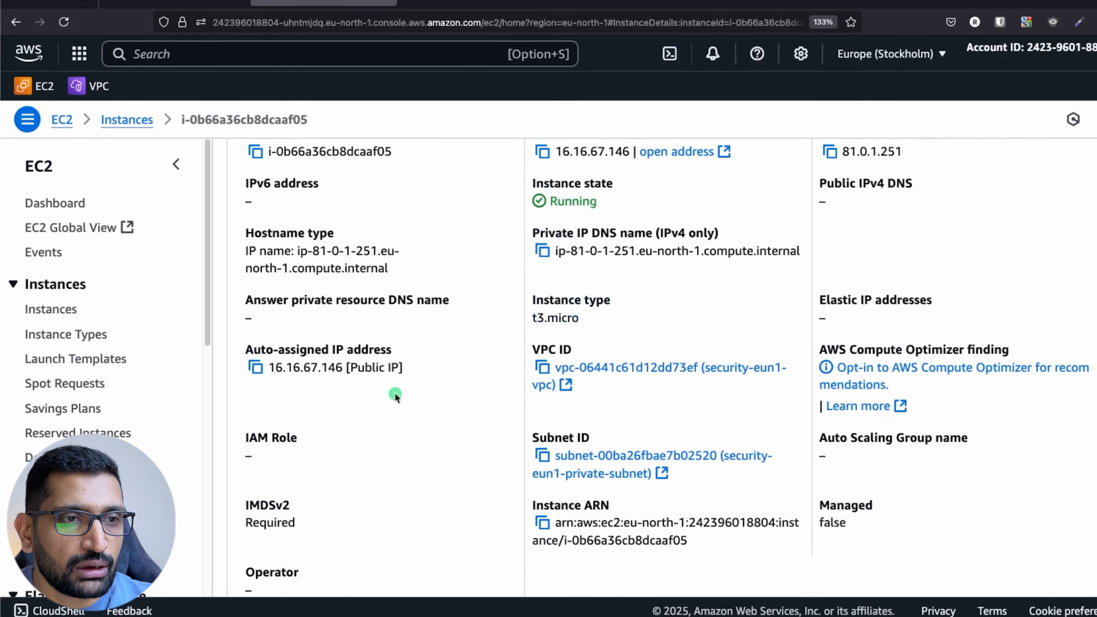
click(16, 22)
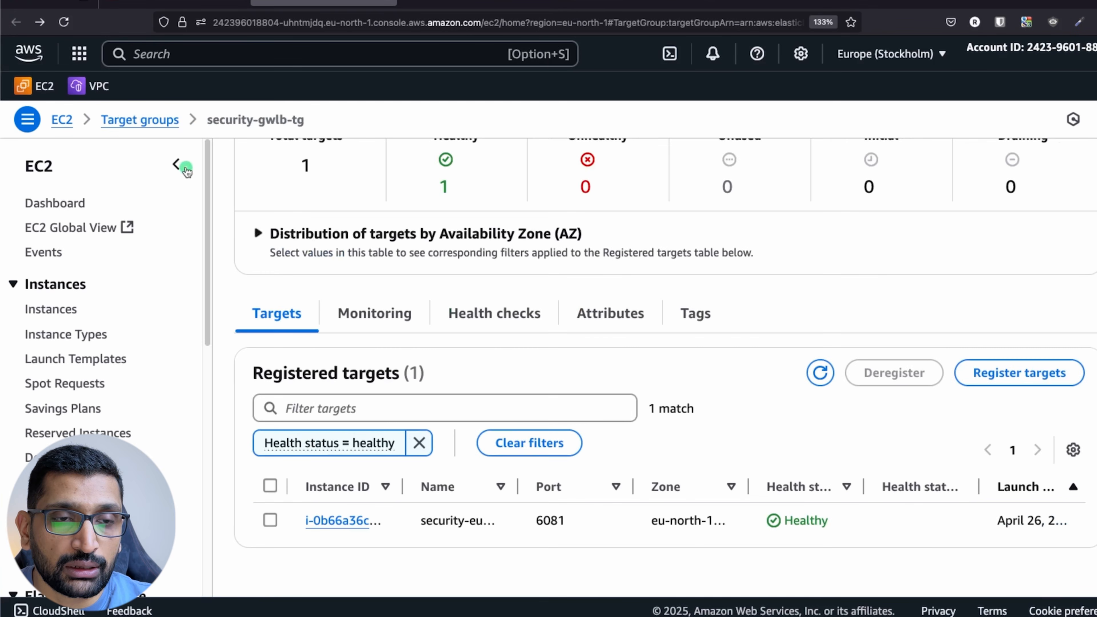
scroll(436, 260, up, 2)
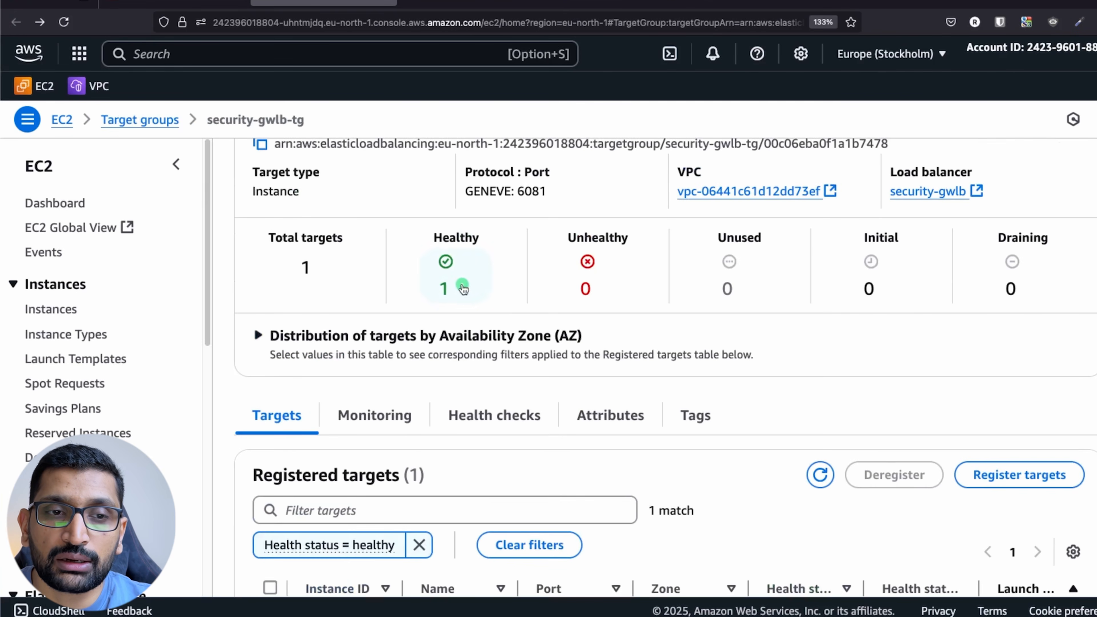
scroll(463, 287, up, 2)
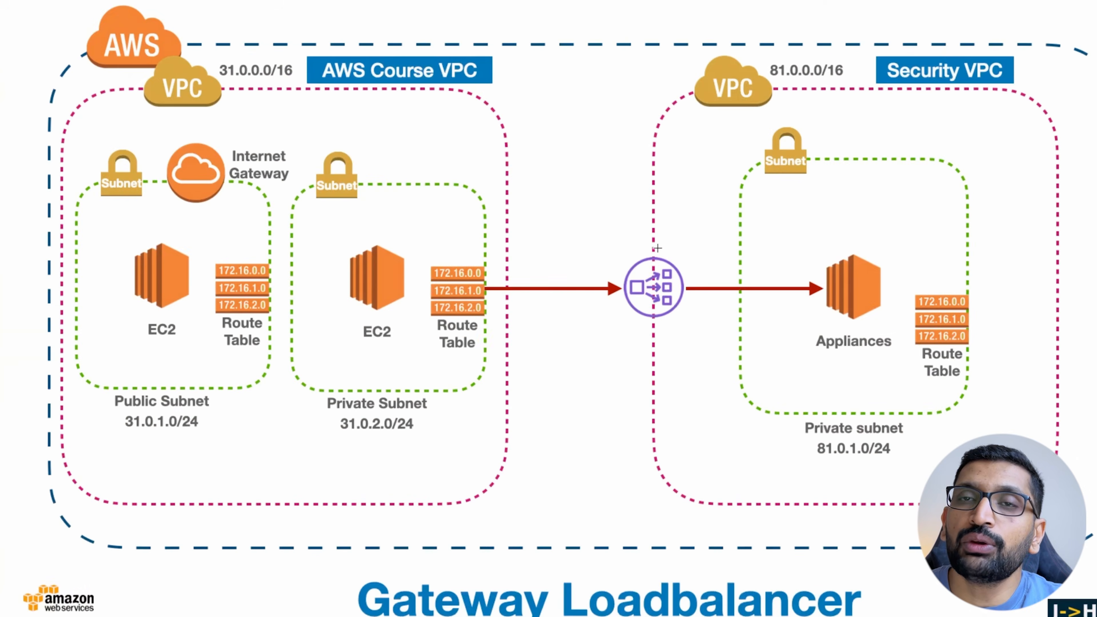
mouse_move(633, 262)
mouse_down()
mouse_move(540, 247)
mouse_move(473, 318)
mouse_move(604, 255)
mouse_up()
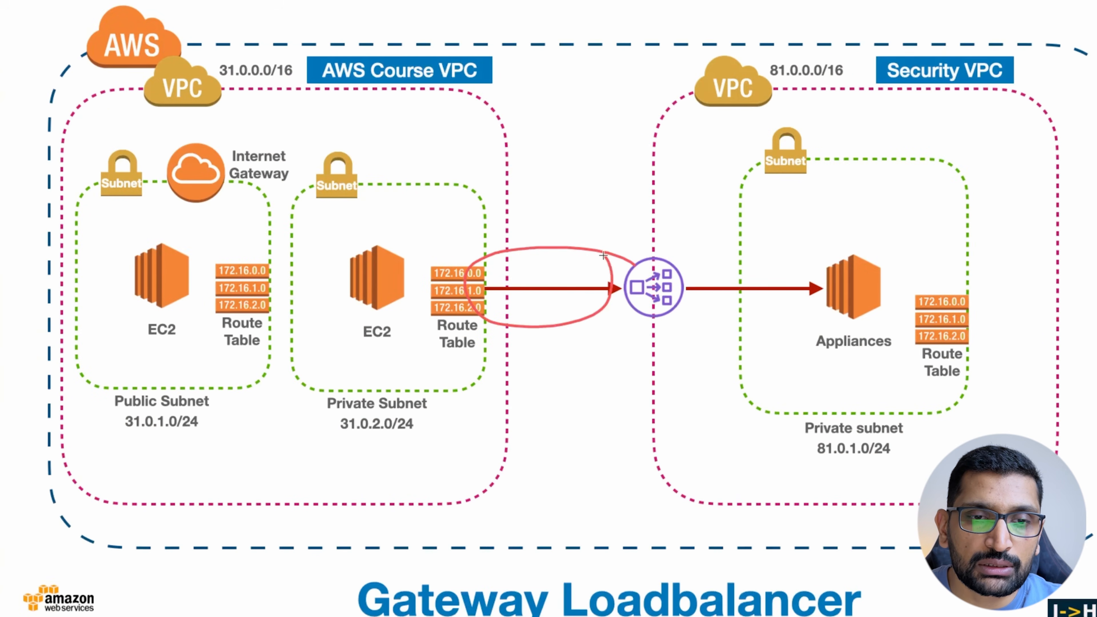
mouse_move(811, 284)
mouse_down()
mouse_move(708, 261)
mouse_move(791, 318)
mouse_move(813, 261)
mouse_up()
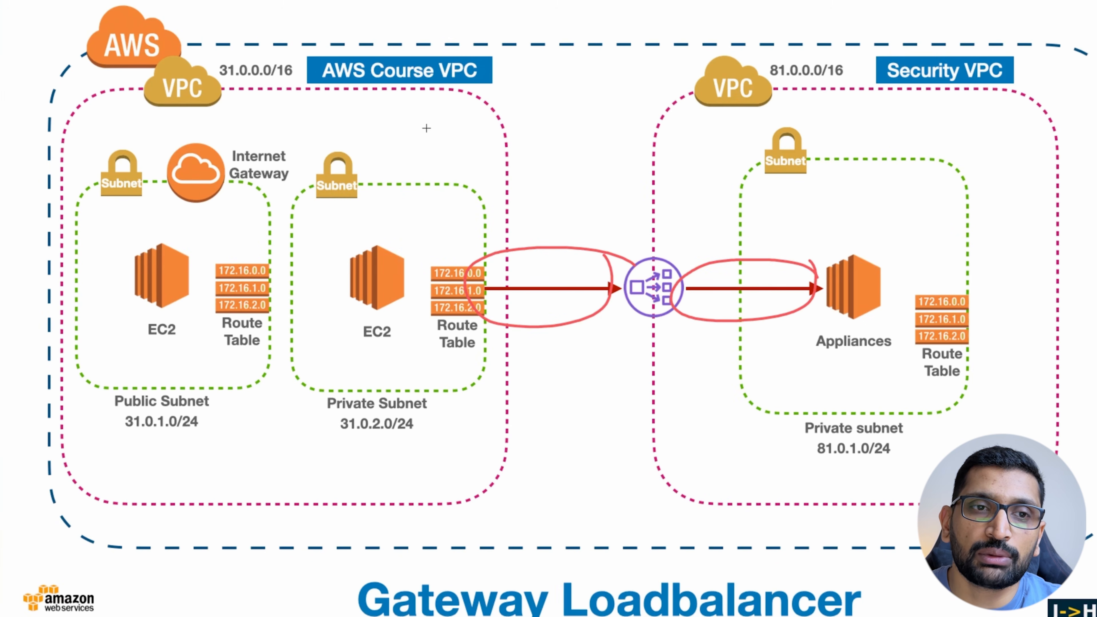
mouse_move(426, 132)
mouse_down()
mouse_move(668, 108)
mouse_move(683, 128)
mouse_move(640, 135)
mouse_up()
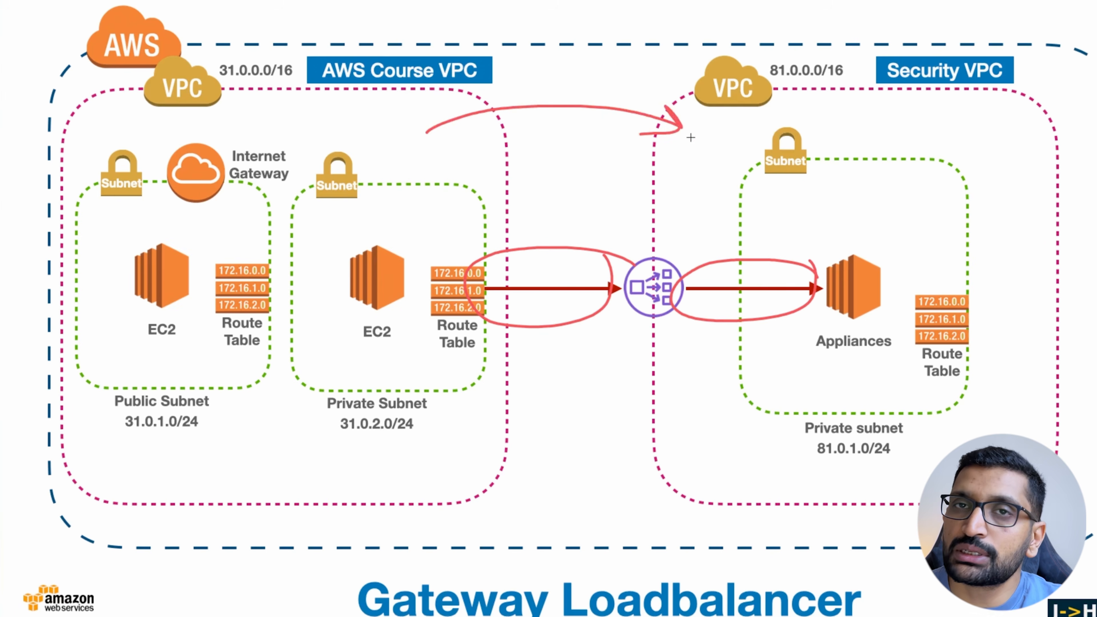
drag(551, 83, 591, 124)
drag(590, 87, 559, 123)
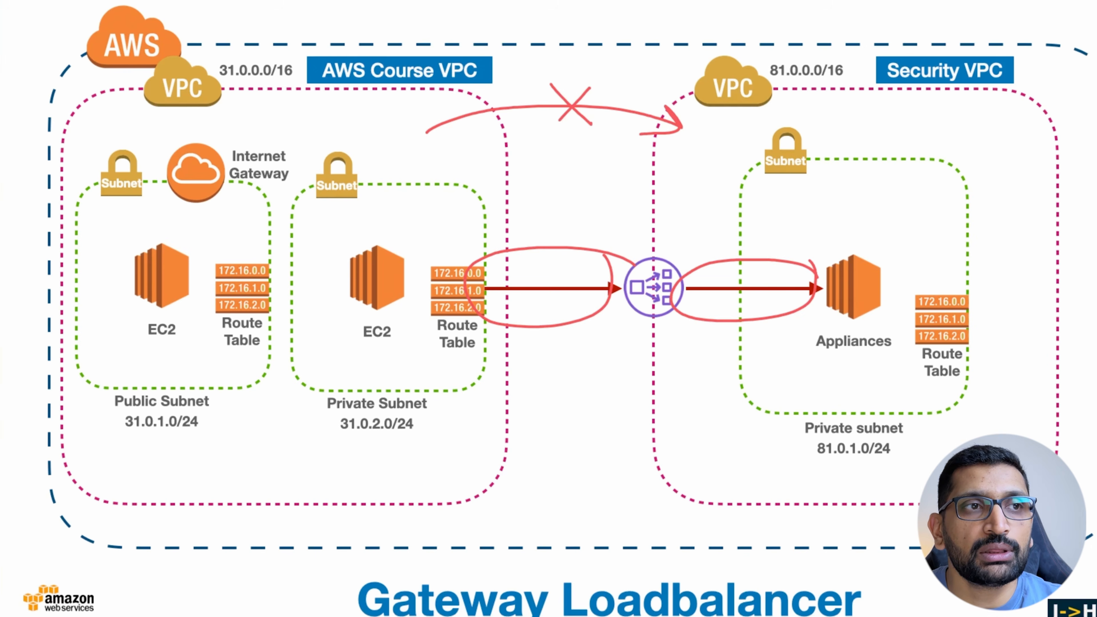
- Switch back to the AWS console and open the VPC service's list of endpoint services
key(Escape)
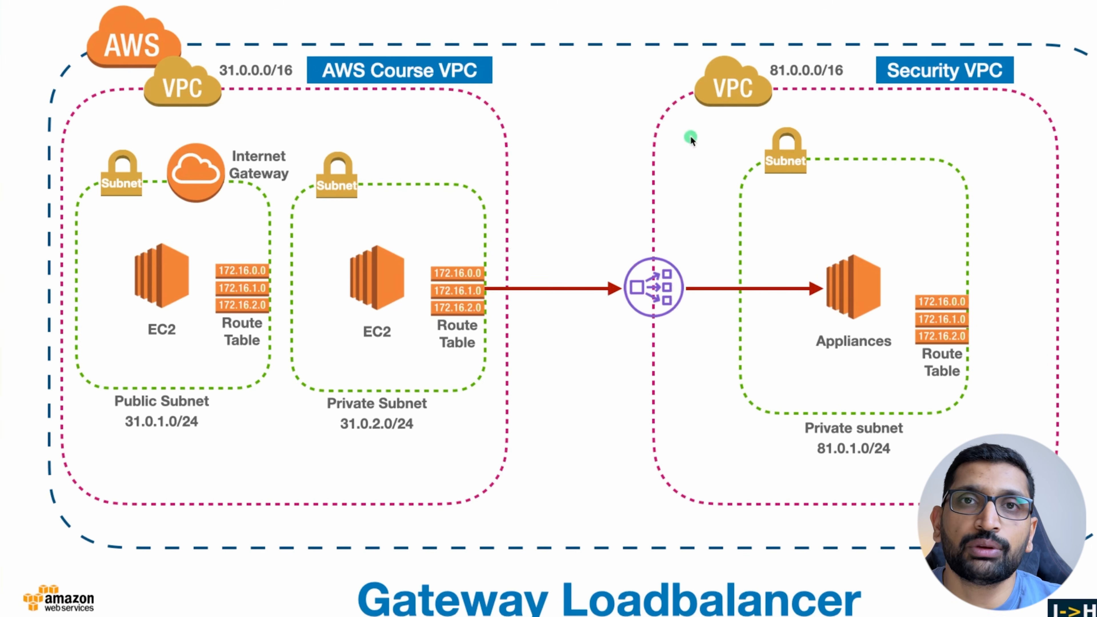
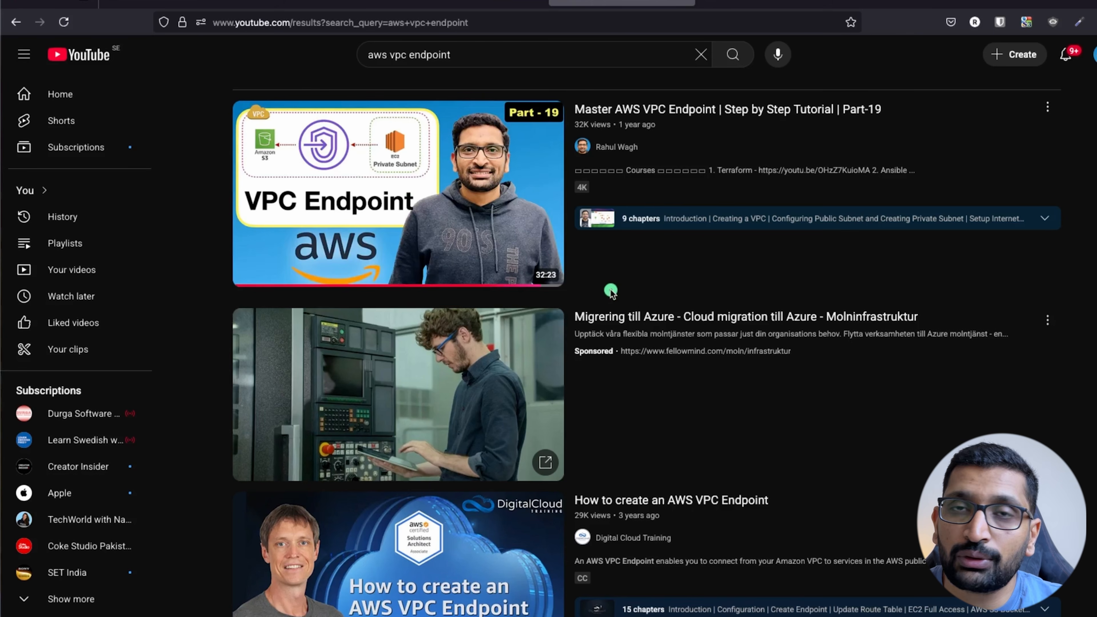
click(132, 3)
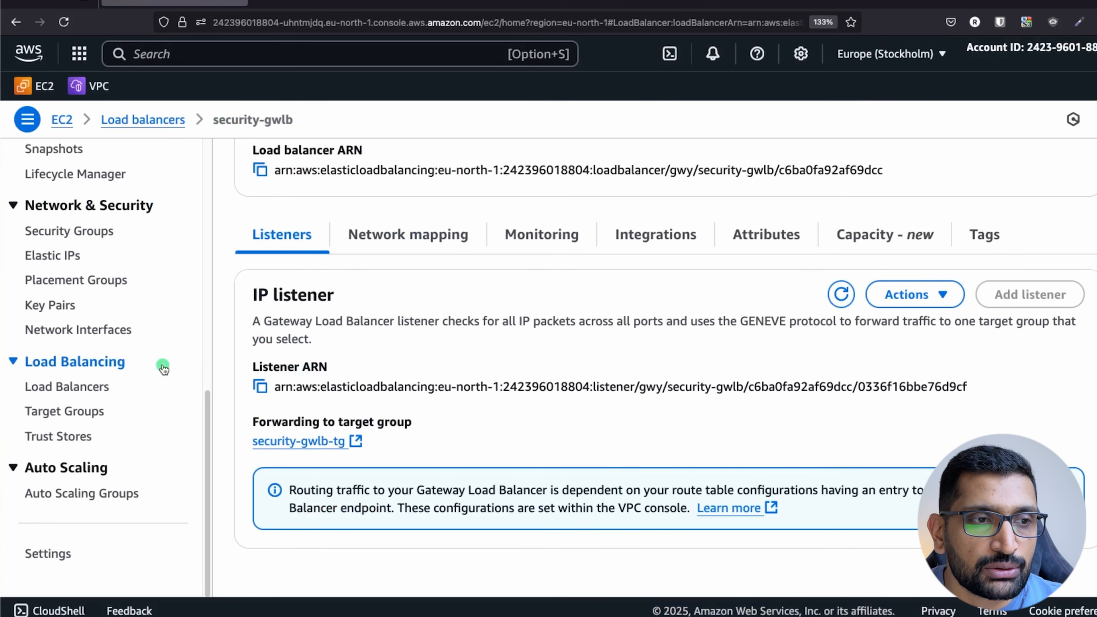
scroll(163, 366, up, 8)
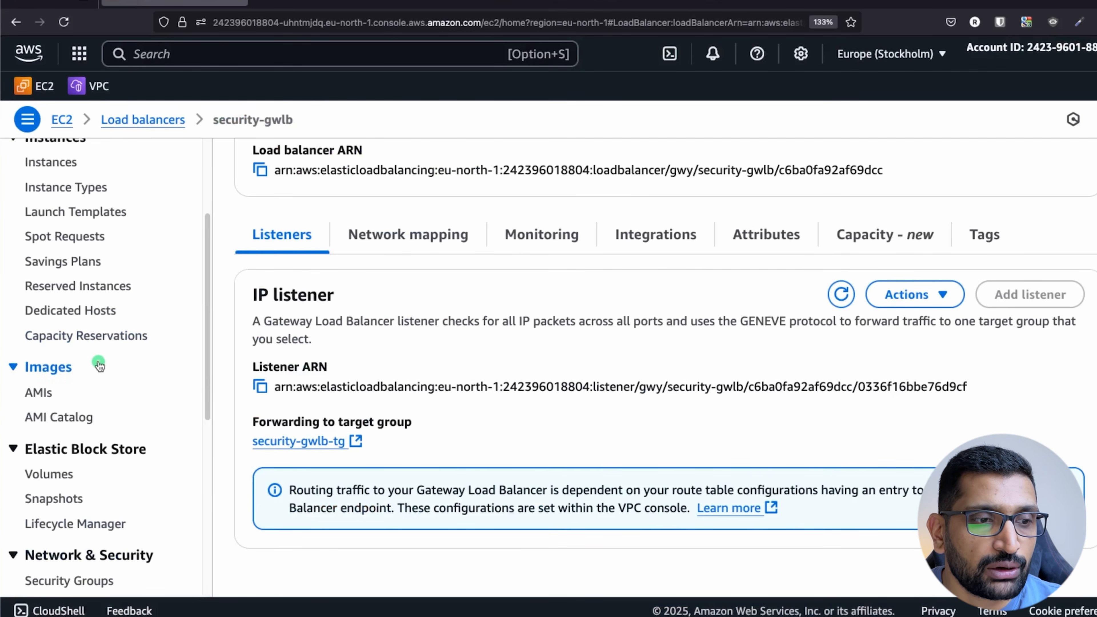
scroll(99, 366, up, 3)
scroll(98, 366, down, 8)
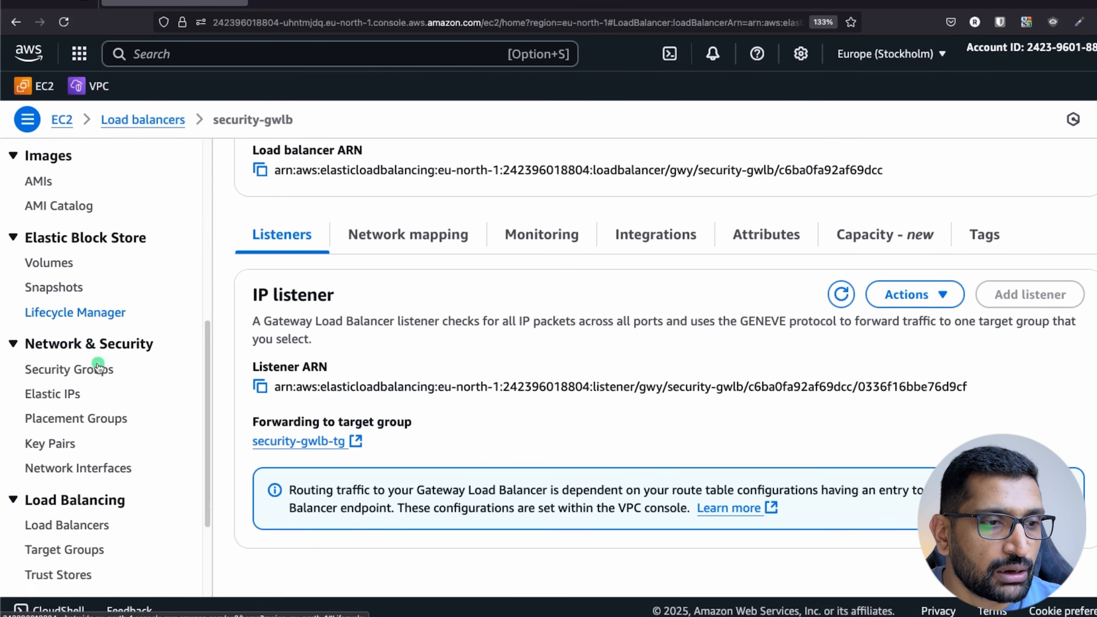
scroll(97, 365, down, 2)
scroll(98, 365, up, 5)
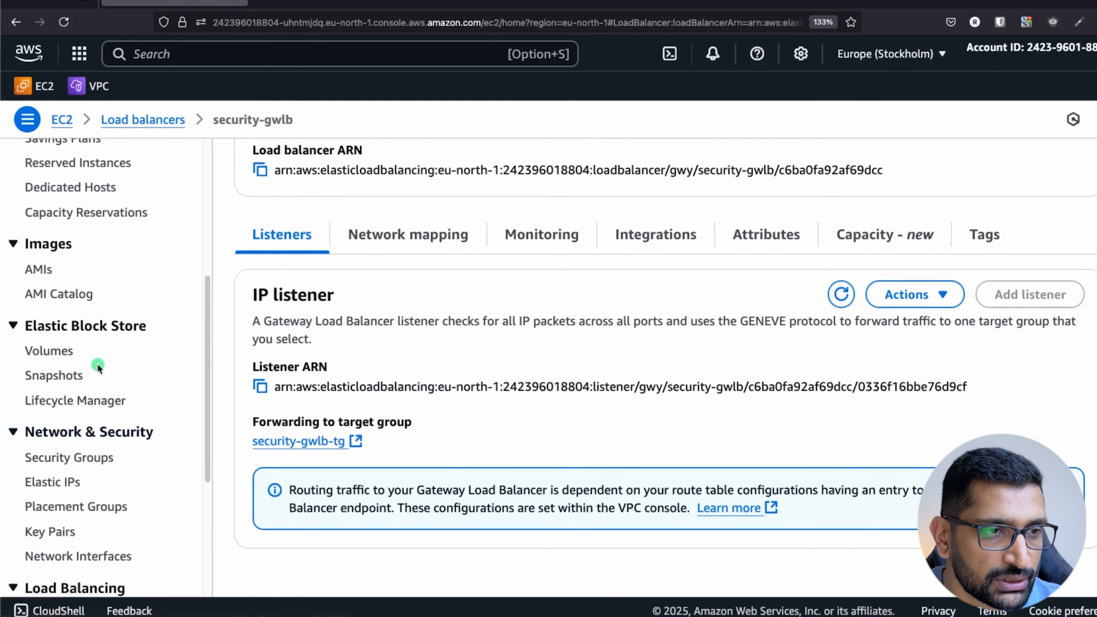
scroll(98, 366, up, 4)
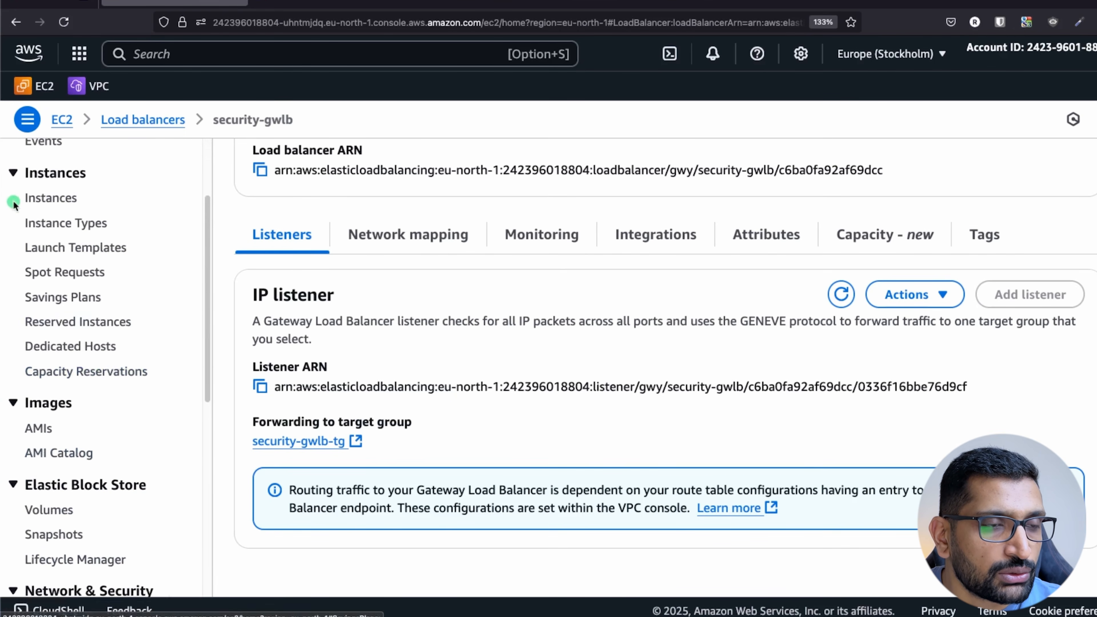
click(101, 84)
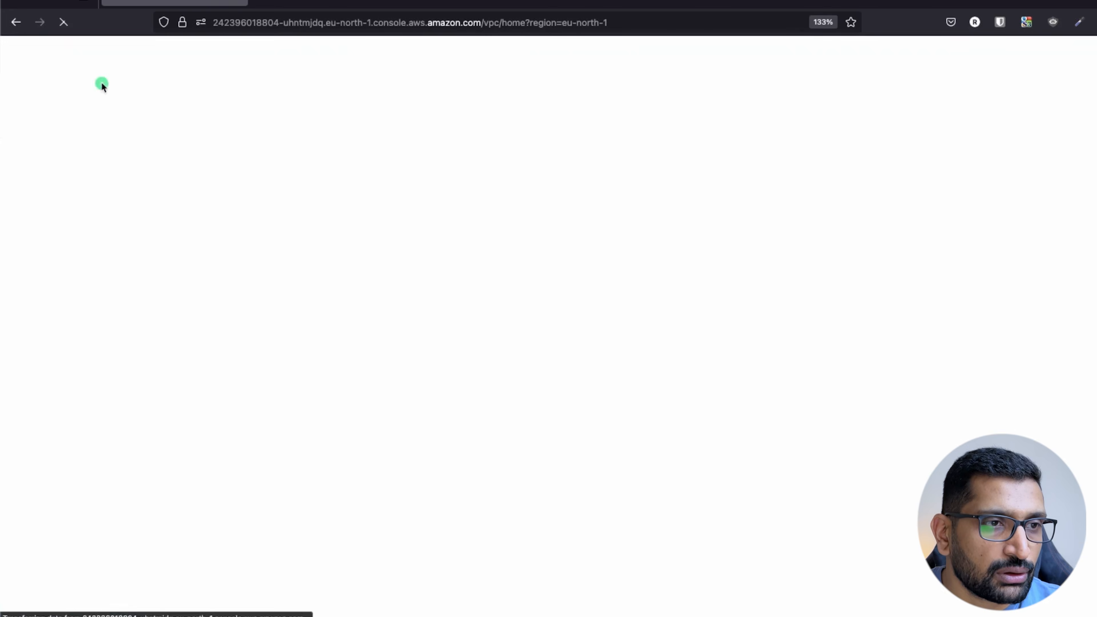
scroll(97, 306, down, 3)
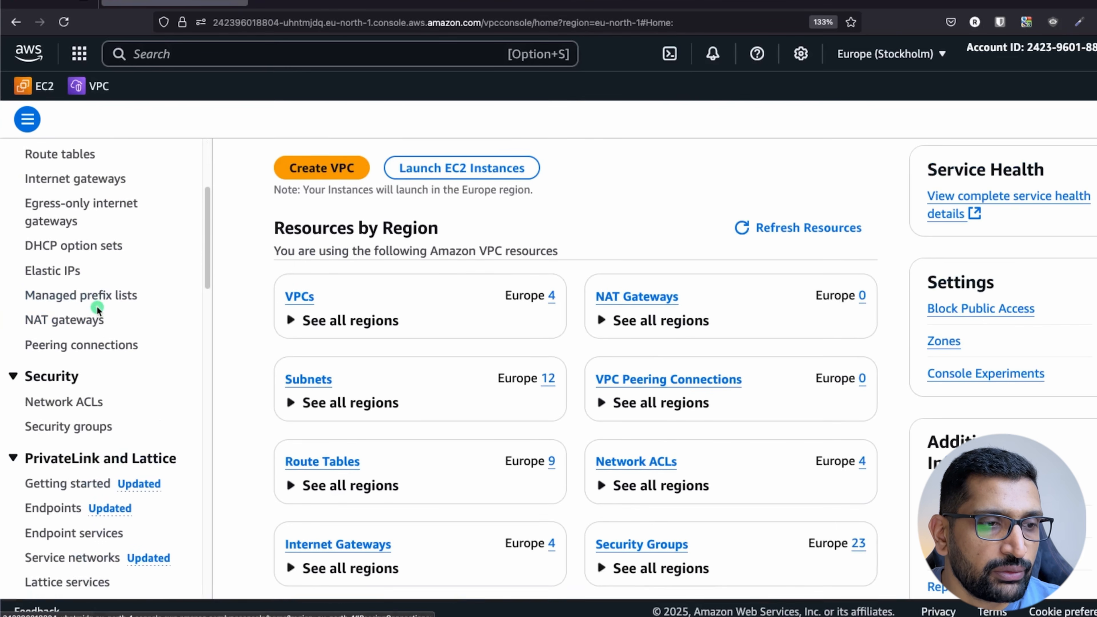
scroll(97, 307, down, 6)
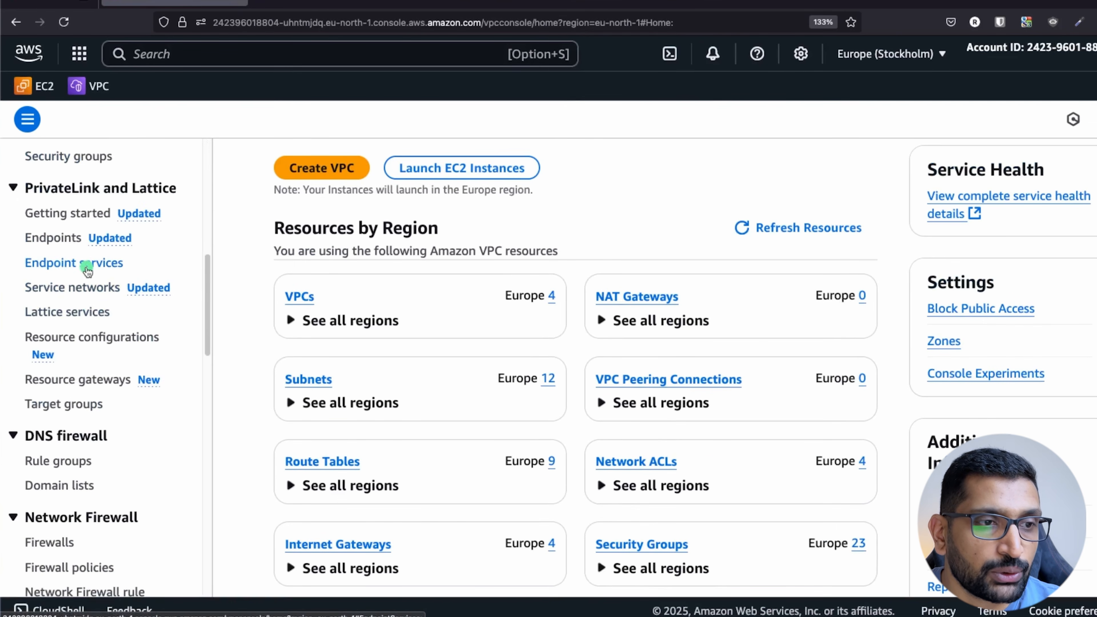
click(86, 266)
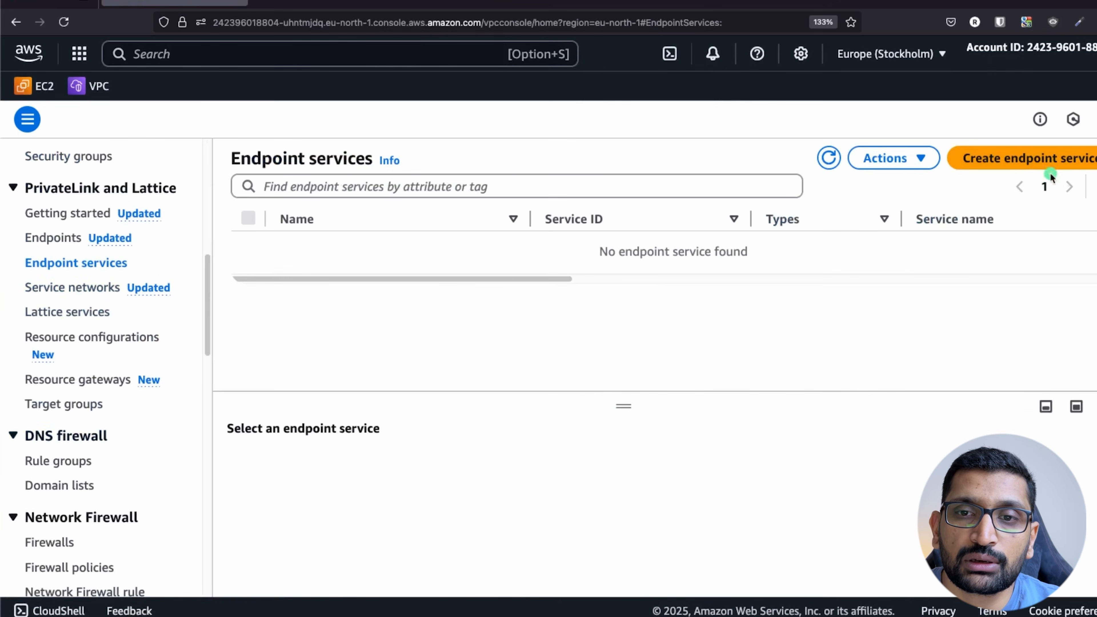
- Start an endpoint service named gwlb-endpoint-service with load balancer type Gateway and select security-gwlb as its load balancer
click(1050, 172)
click(164, 276)
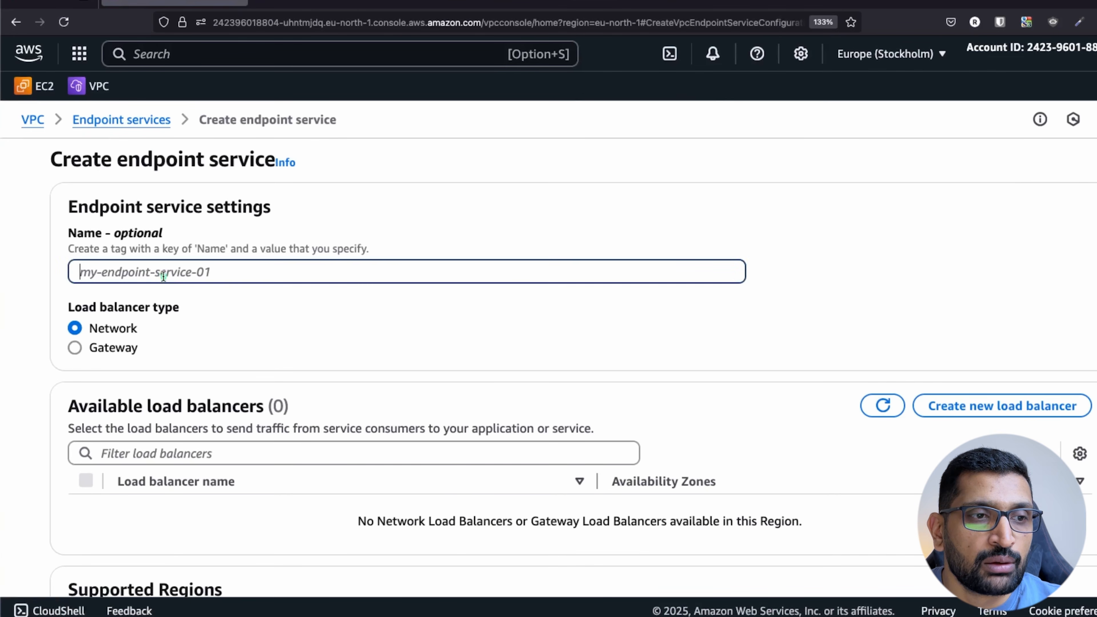
text(gwlb)
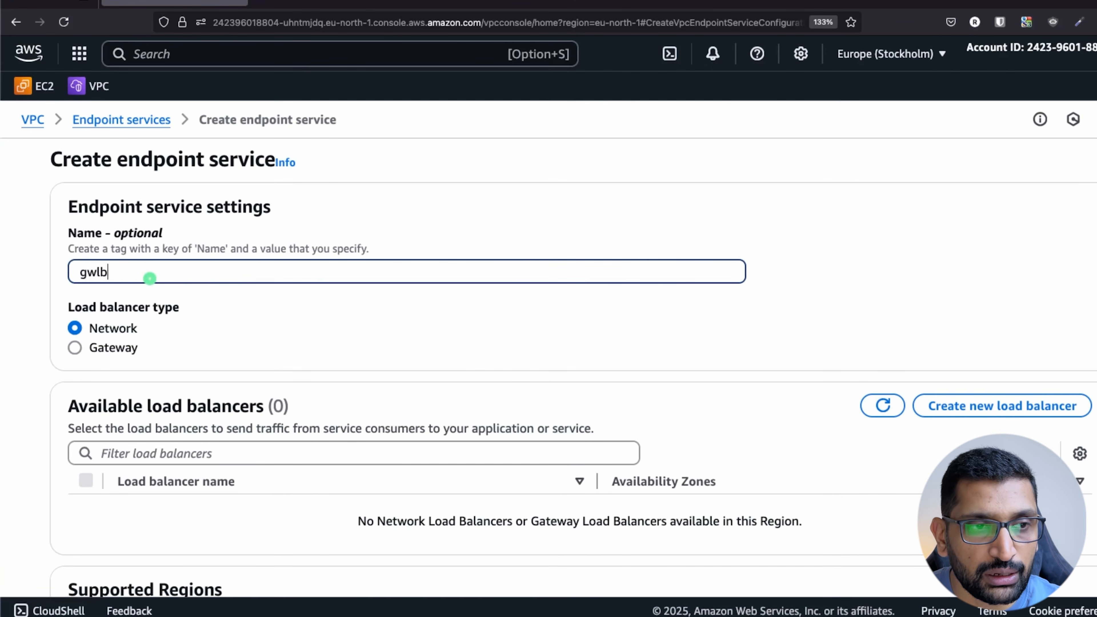
text(-endpoint-service)
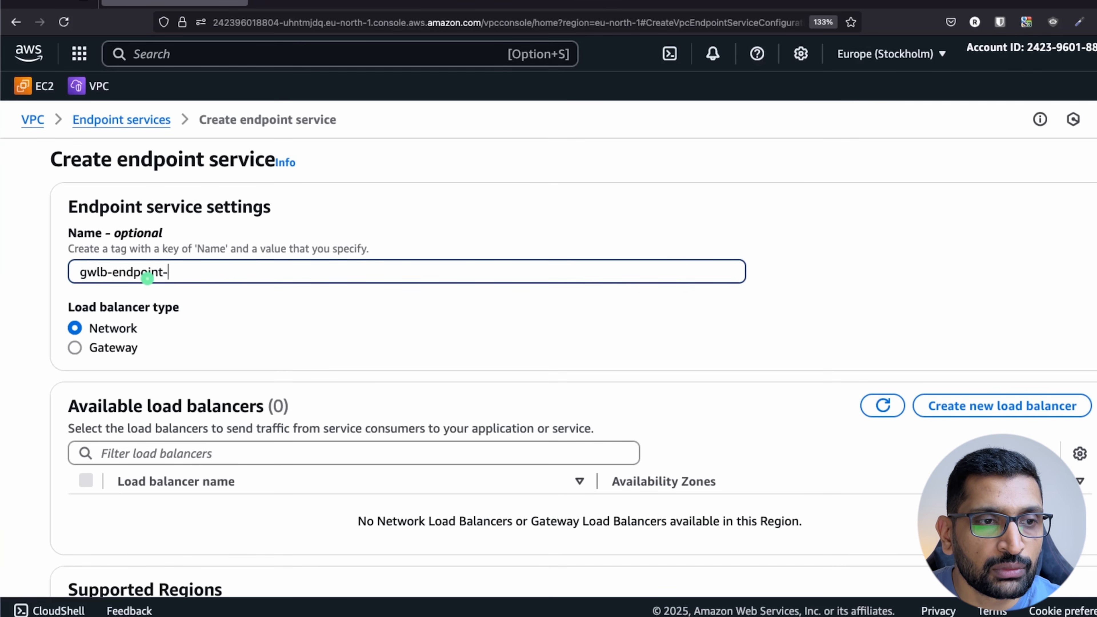
click(77, 348)
scroll(175, 378, down, 3)
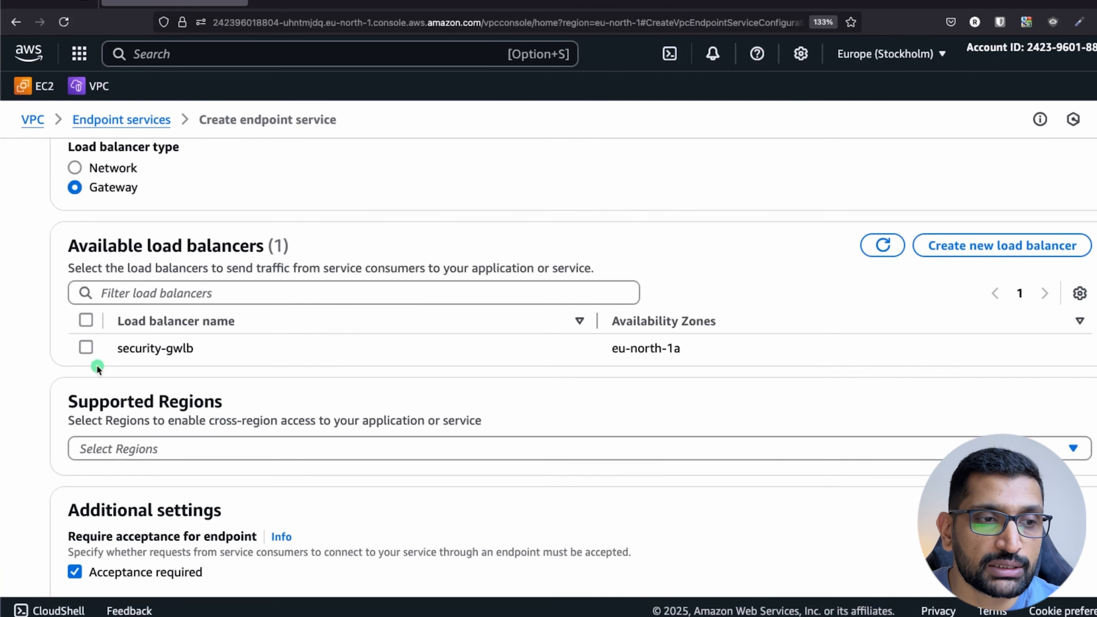
click(86, 348)
- Turn off required acceptance for endpoint connections and create the endpoint service
scroll(229, 392, down, 3)
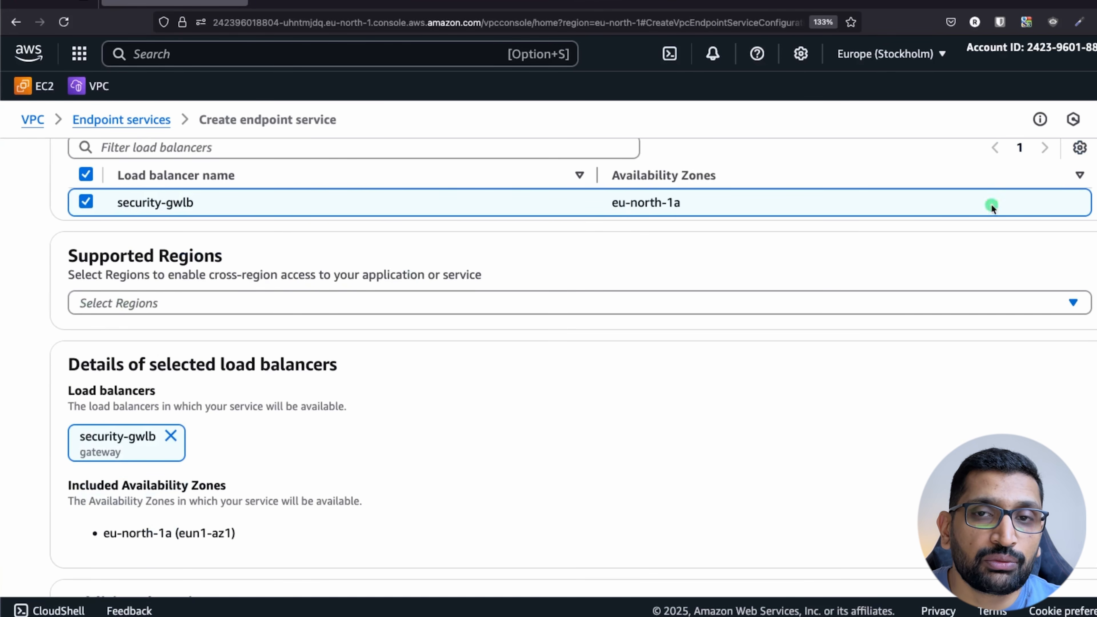
scroll(307, 330, down, 4)
scroll(348, 332, down, 3)
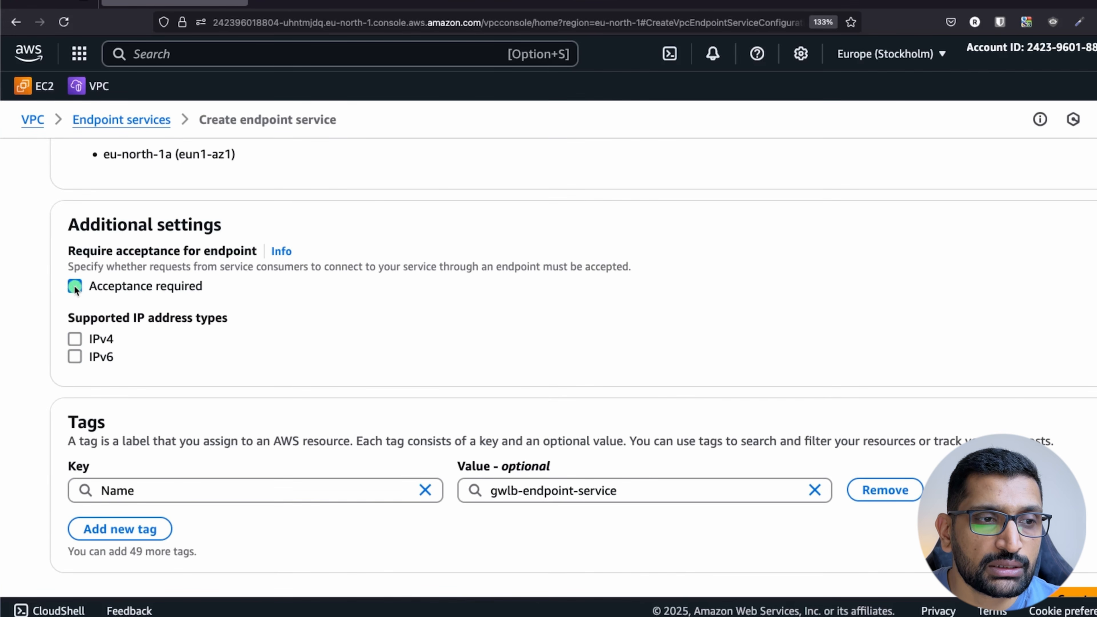
click(72, 288)
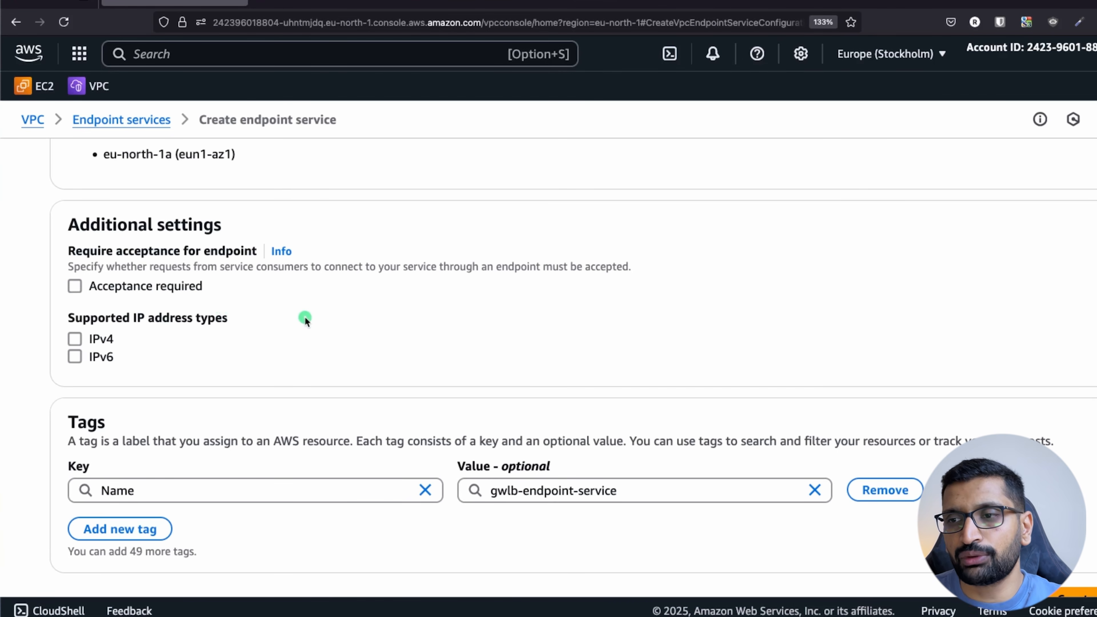
scroll(305, 319, down, 1)
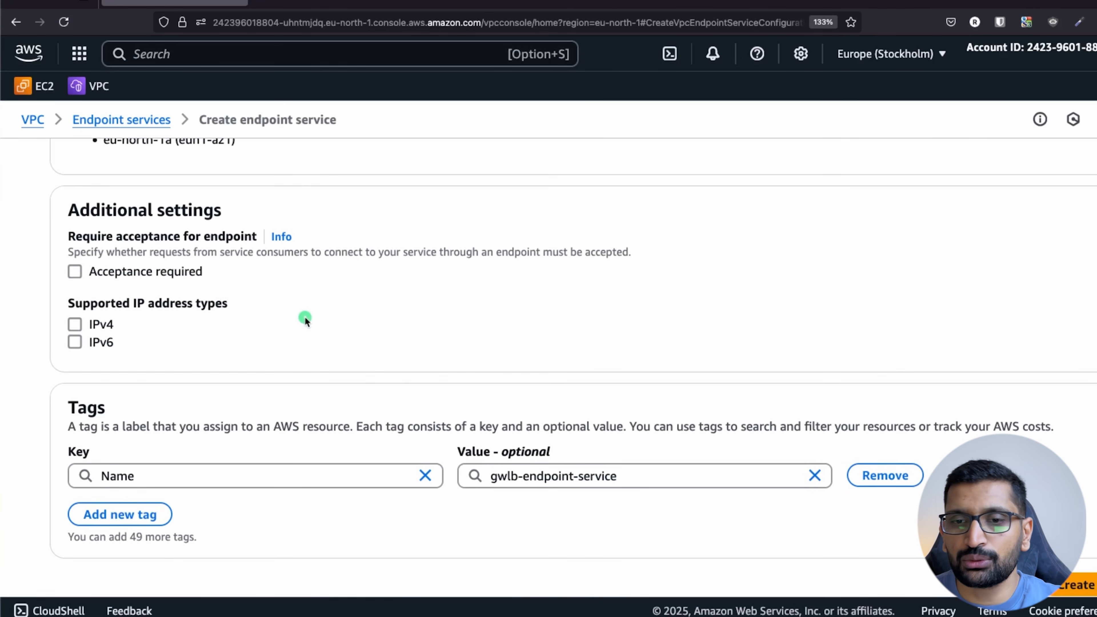
click(1080, 585)
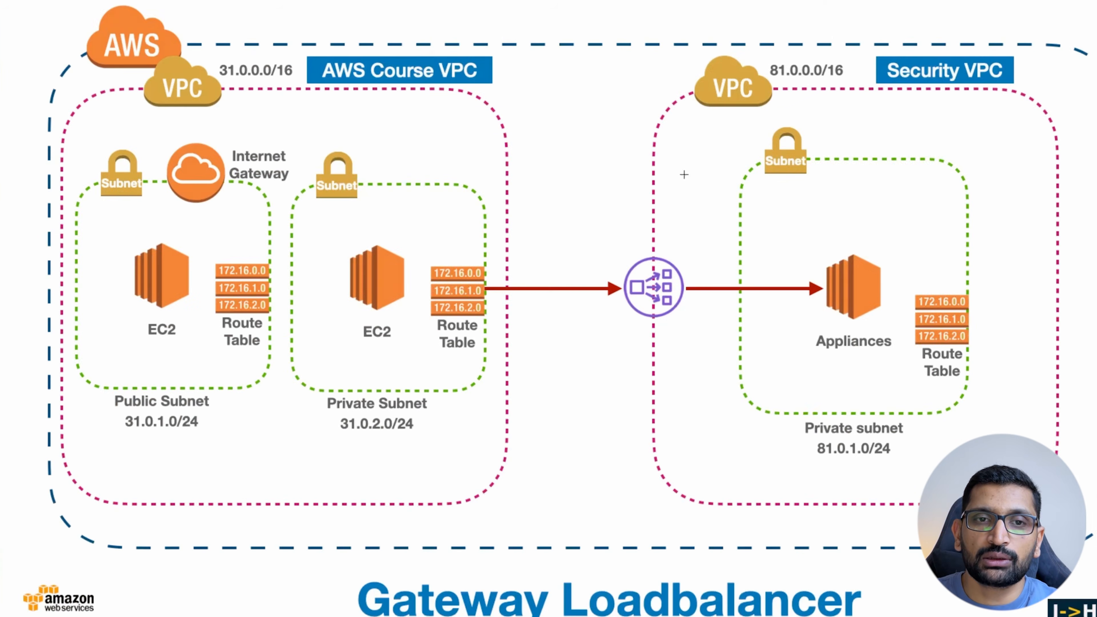
mouse_move(675, 162)
mouse_down()
mouse_move(653, 161)
mouse_move(675, 173)
mouse_up()
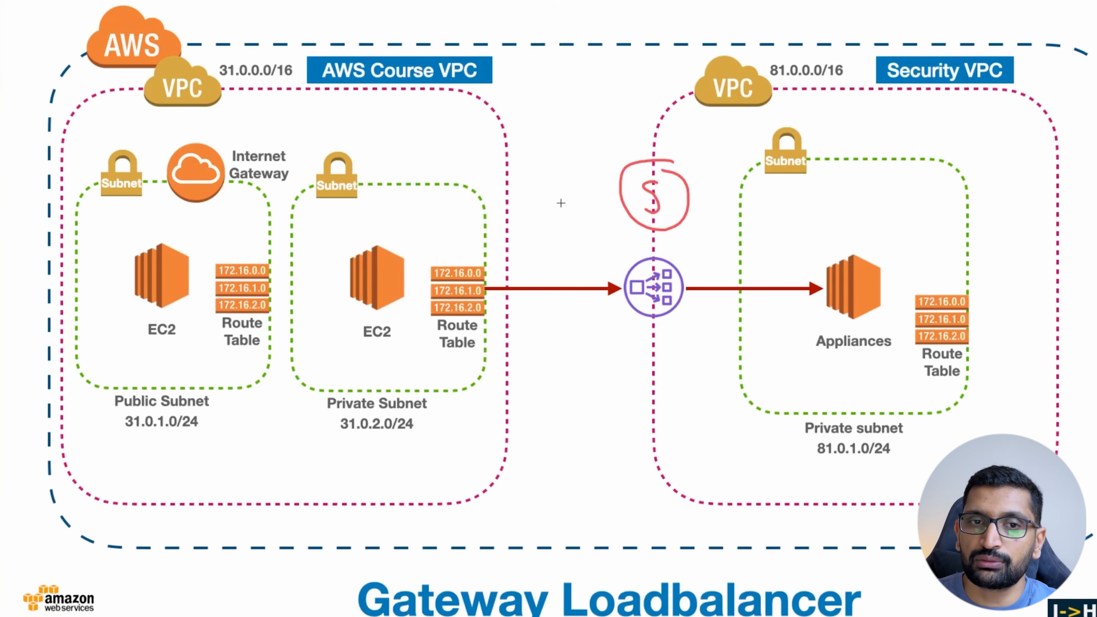
mouse_move(531, 176)
mouse_down()
mouse_move(527, 221)
mouse_move(533, 176)
mouse_up()
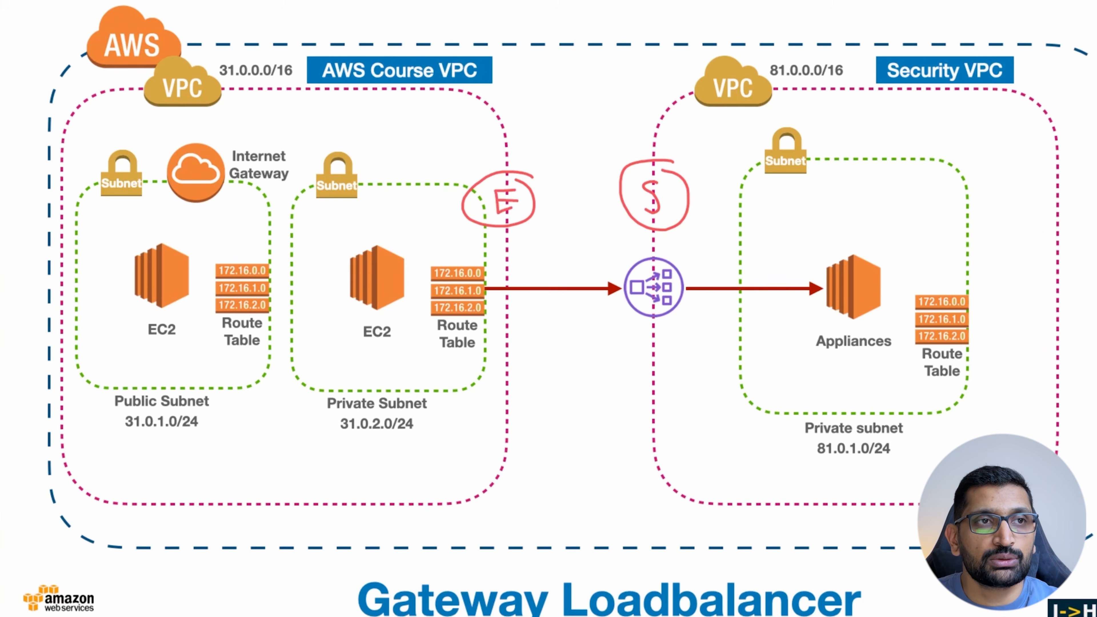
key(Escape)
- Return from the diagram to the AWS console and open the list of VPC endpoints
key(super+Tab)
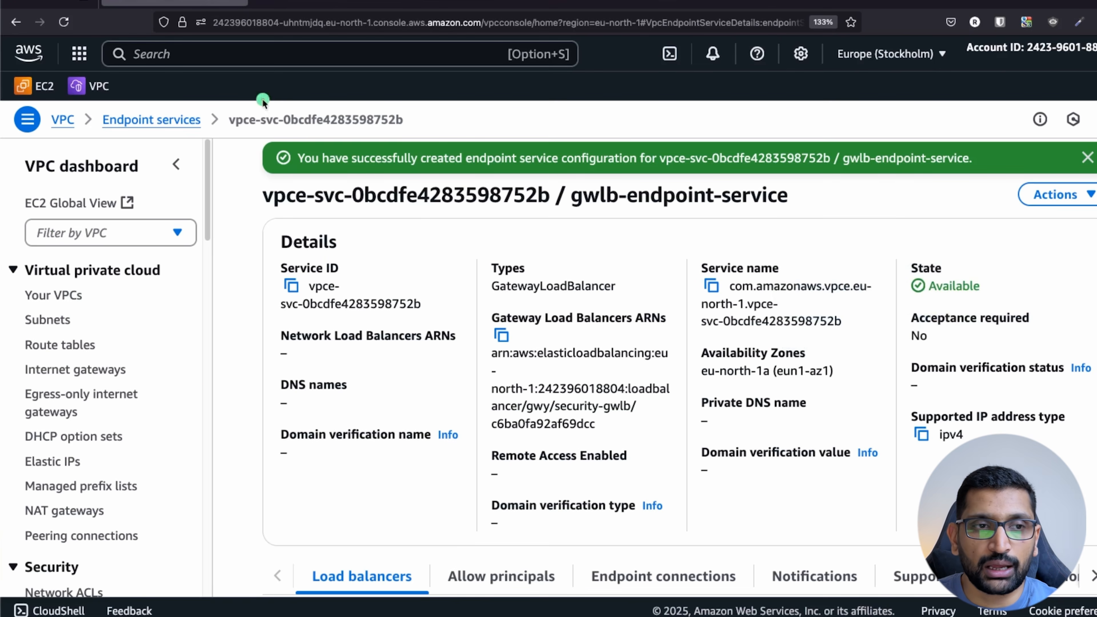
scroll(103, 353, down, 5)
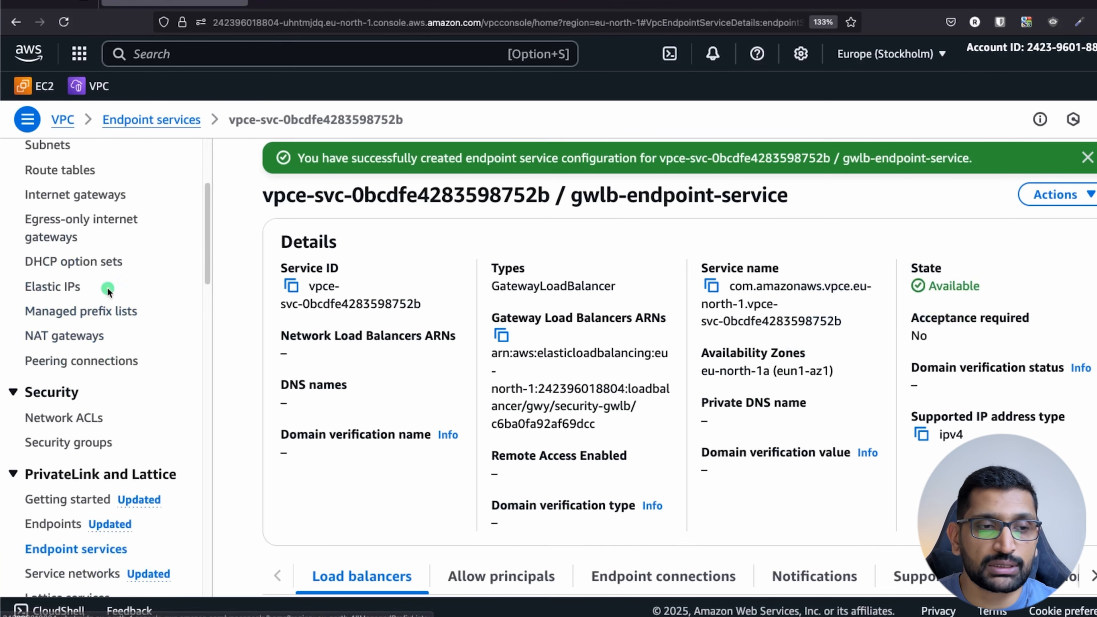
scroll(107, 287, down, 7)
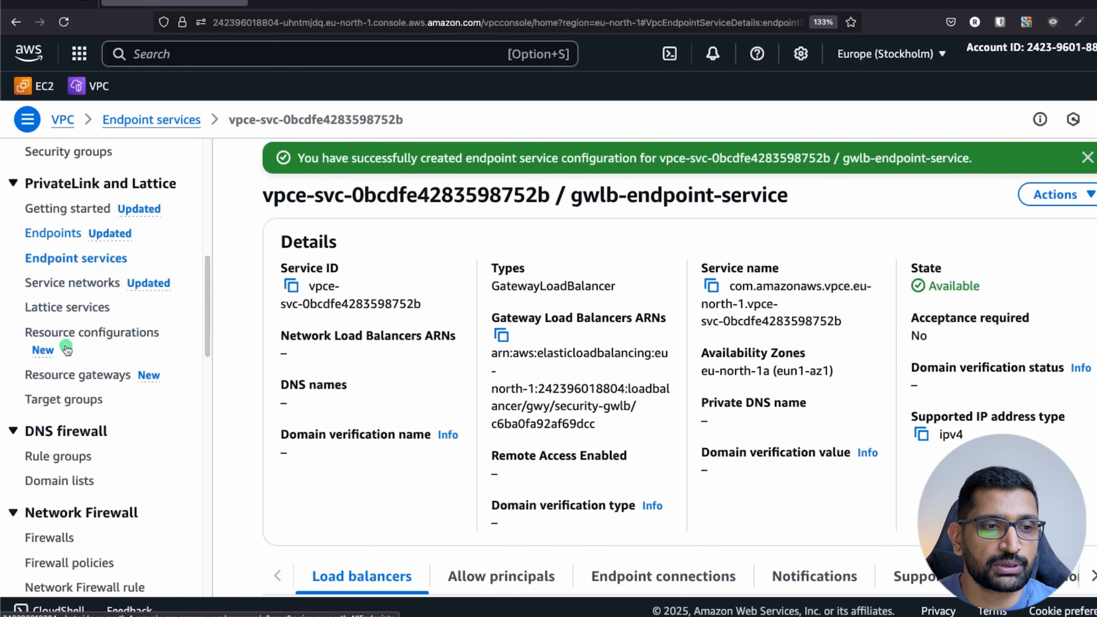
scroll(66, 348, down, 3)
scroll(66, 348, up, 6)
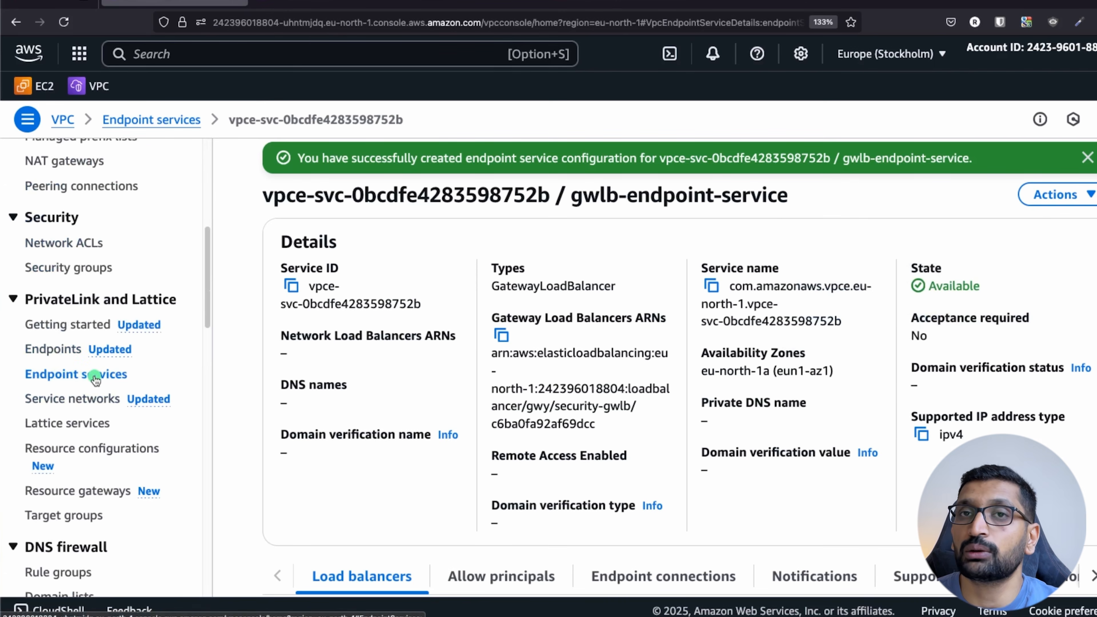
click(60, 353)
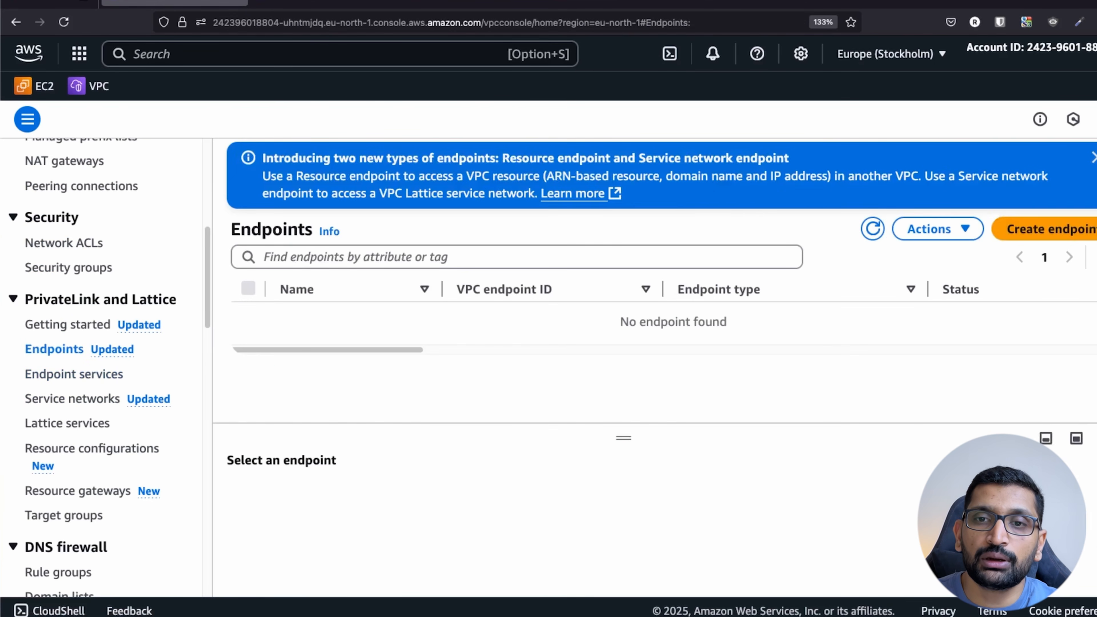
- Start a new endpoint of the type "Endpoint services that use NLBs and GWLBs" and go to its service name
click(1080, 229)
click(196, 308)
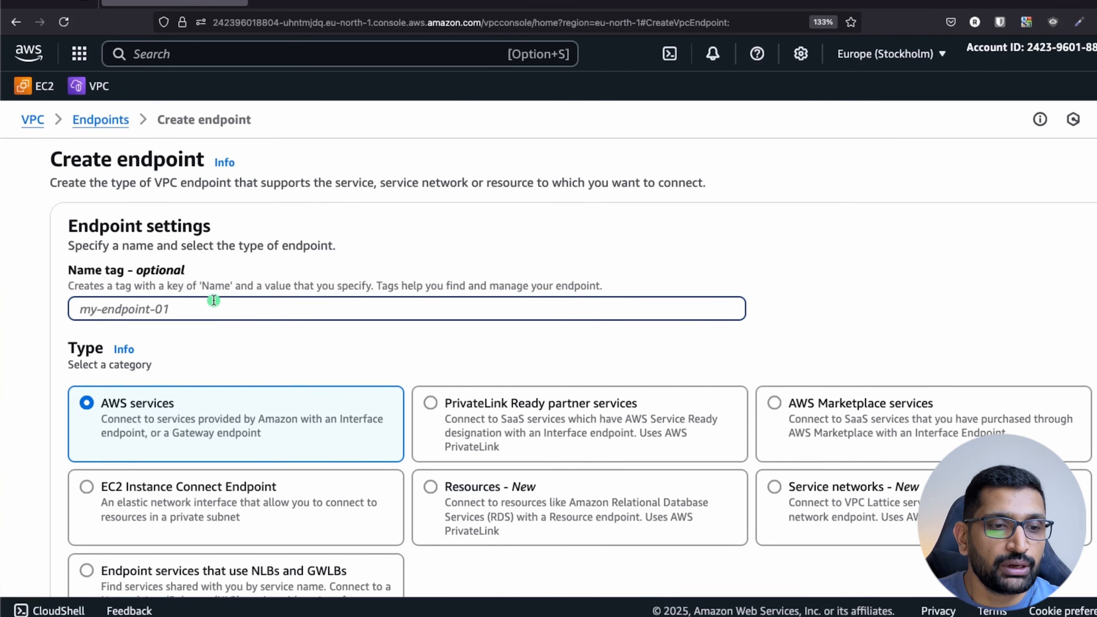
scroll(214, 300, down, 3)
click(119, 433)
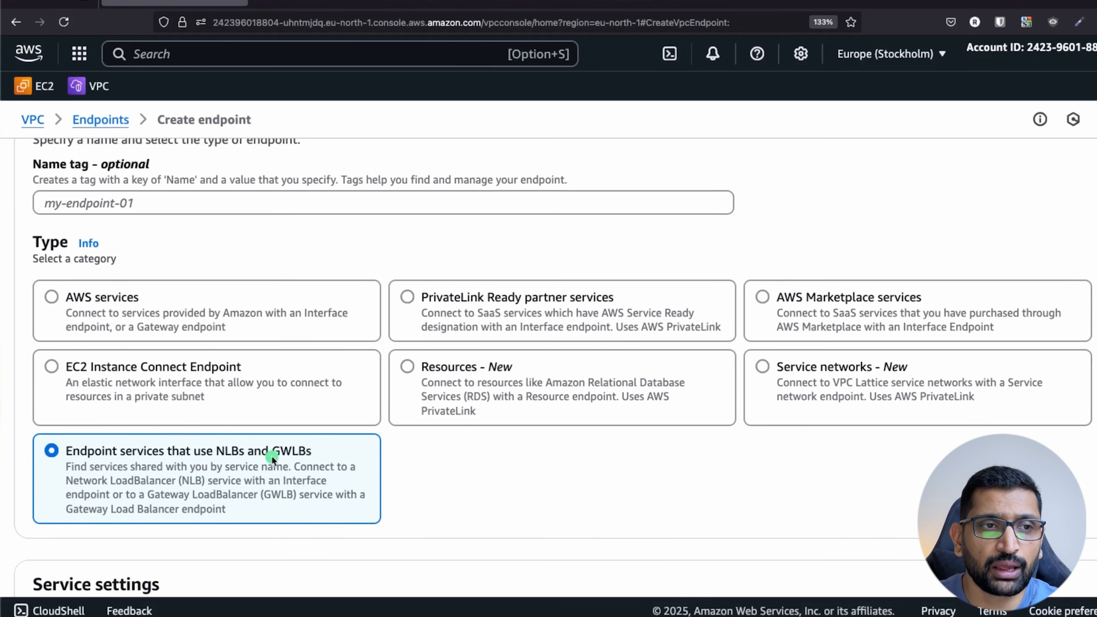
scroll(271, 456, down, 1)
scroll(123, 410, down, 3)
scroll(123, 410, down, 1)
click(93, 450)
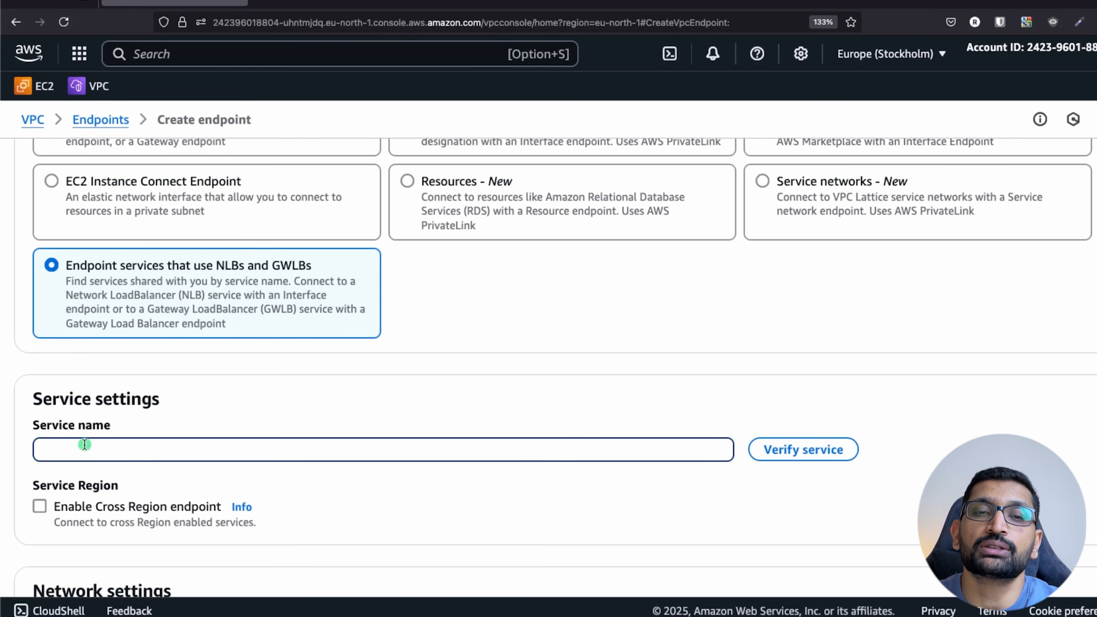
scroll(76, 454, up, 1)
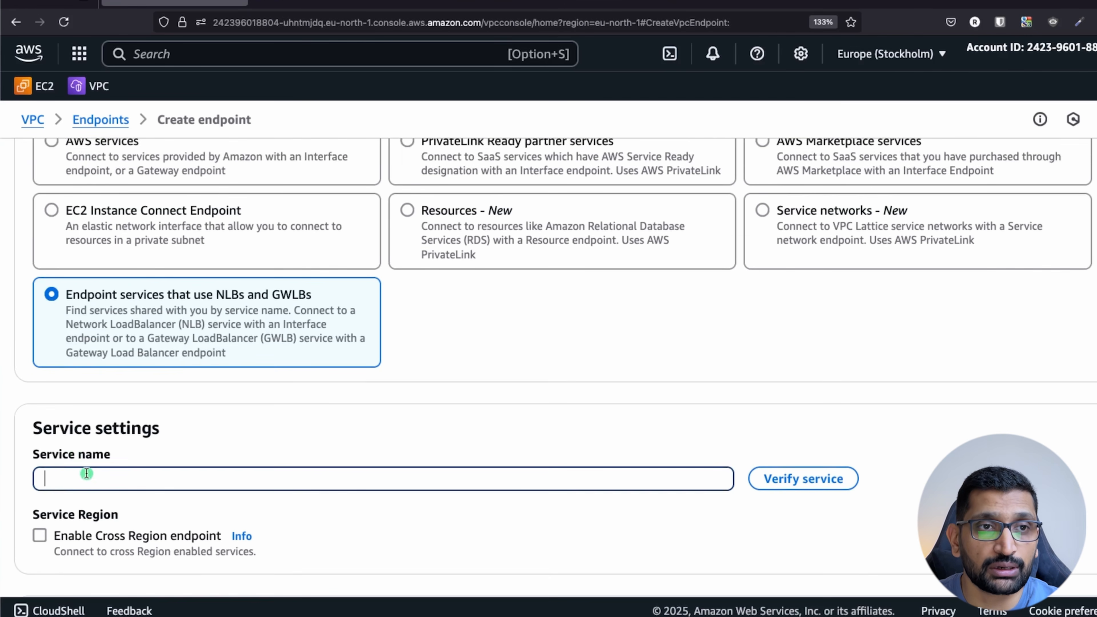
- Open the VPC console in a separate browser tab and list the endpoint services to find gwlb-endpoint-service
right_click(100, 86)
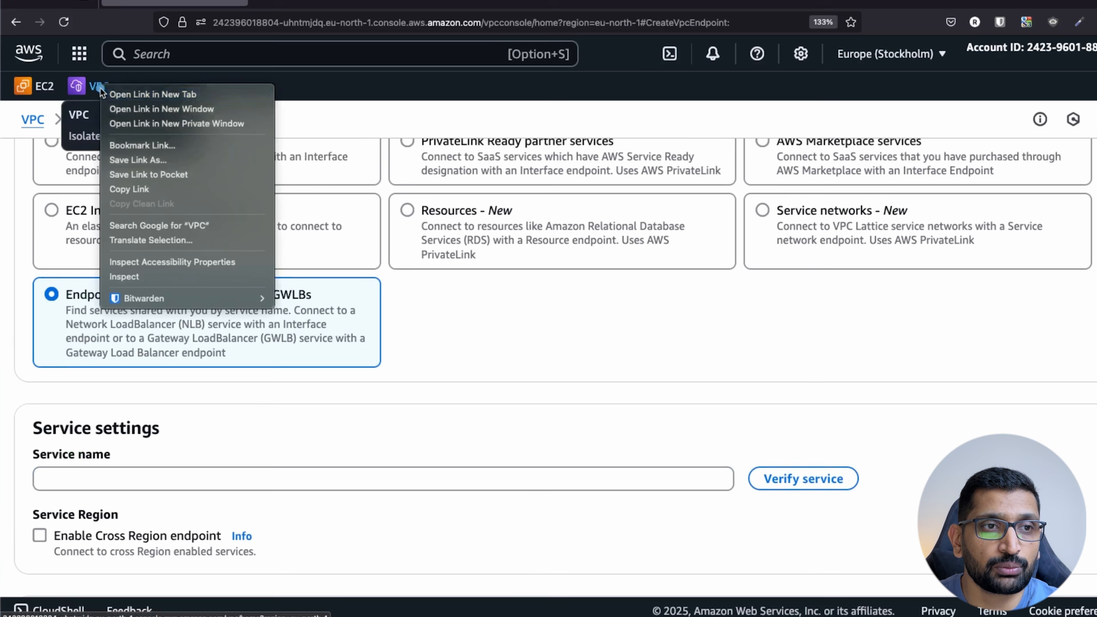
click(124, 96)
click(346, 3)
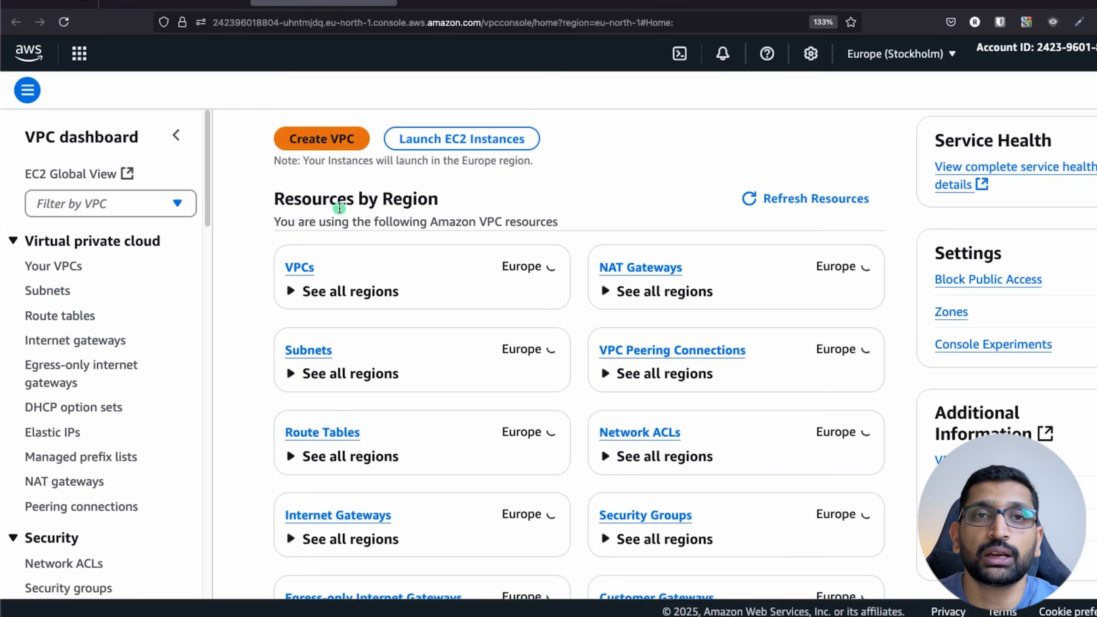
scroll(149, 334, down, 8)
scroll(144, 335, down, 5)
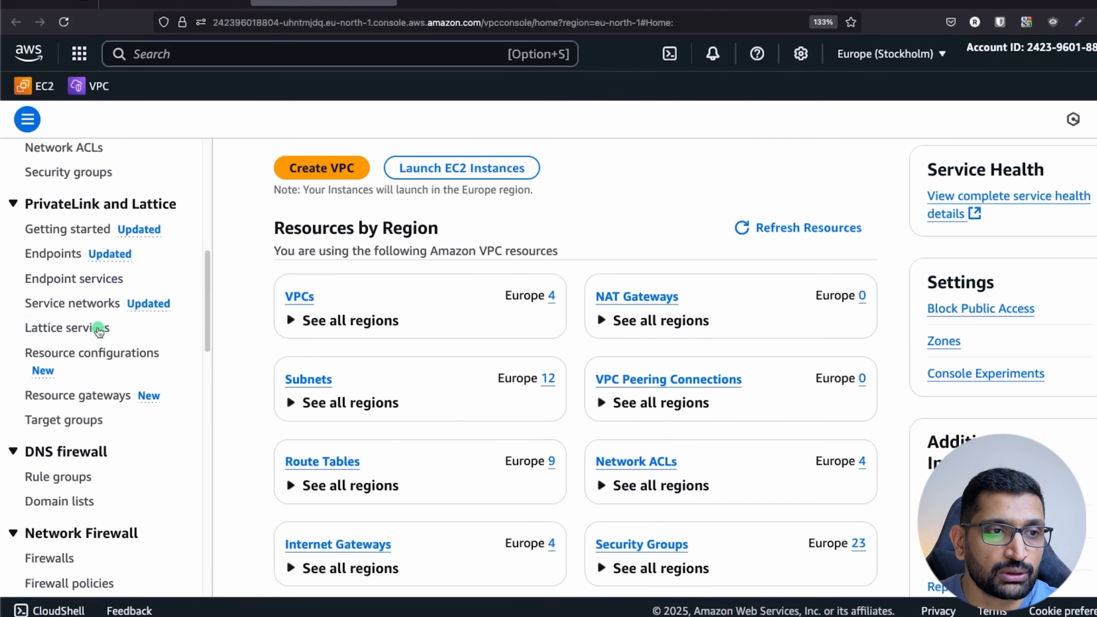
click(63, 285)
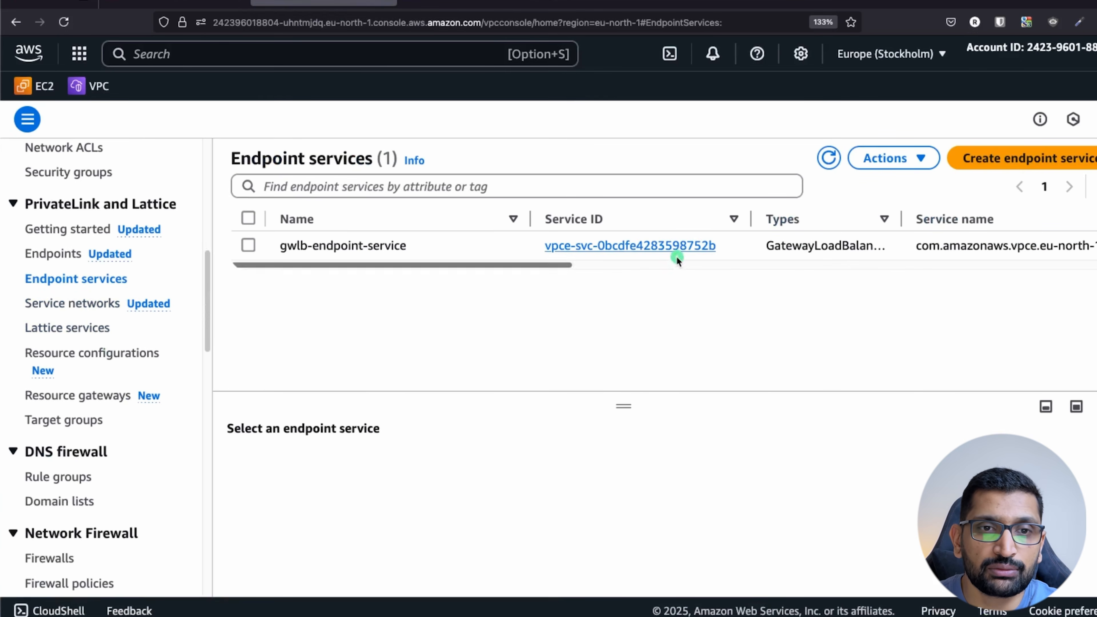
- Open the details of gwlb-endpoint-service and copy its service name
click(673, 246)
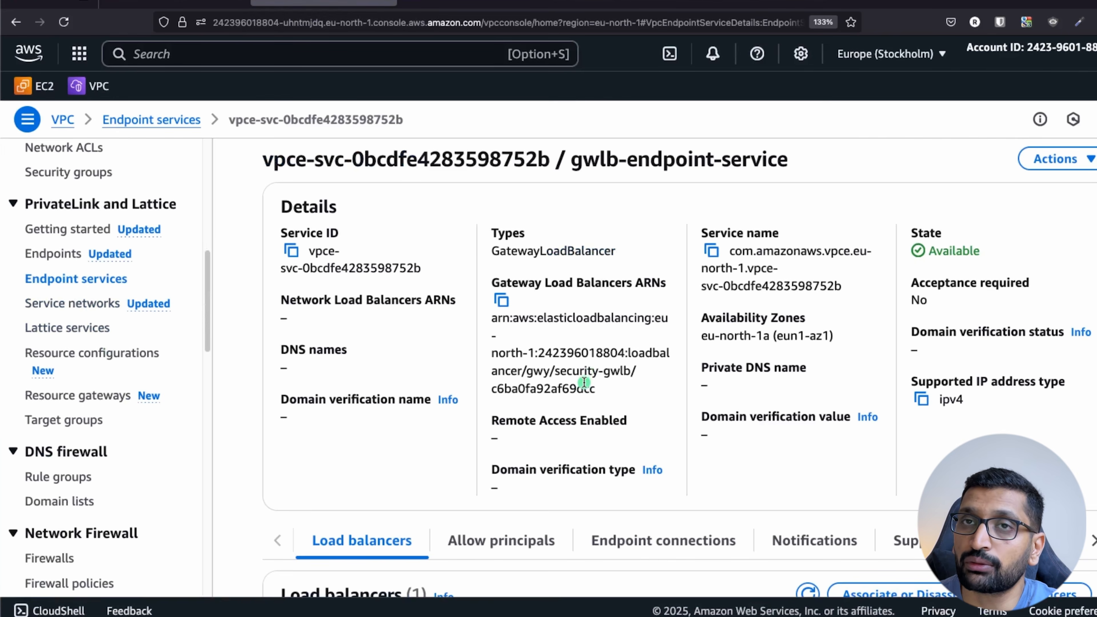
drag(781, 233, 711, 232)
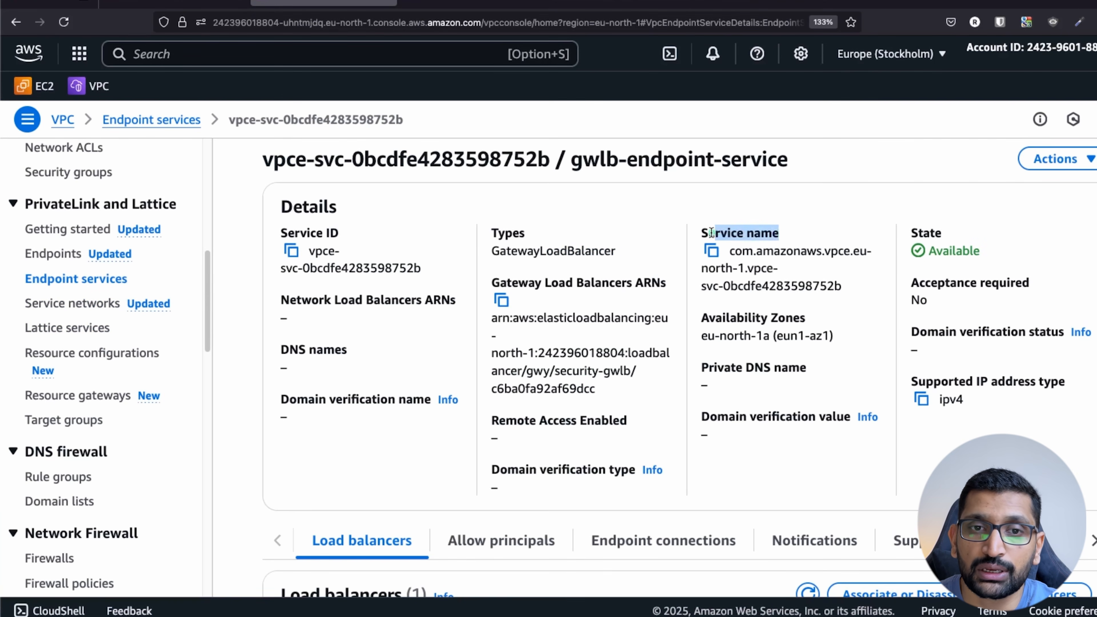
click(712, 249)
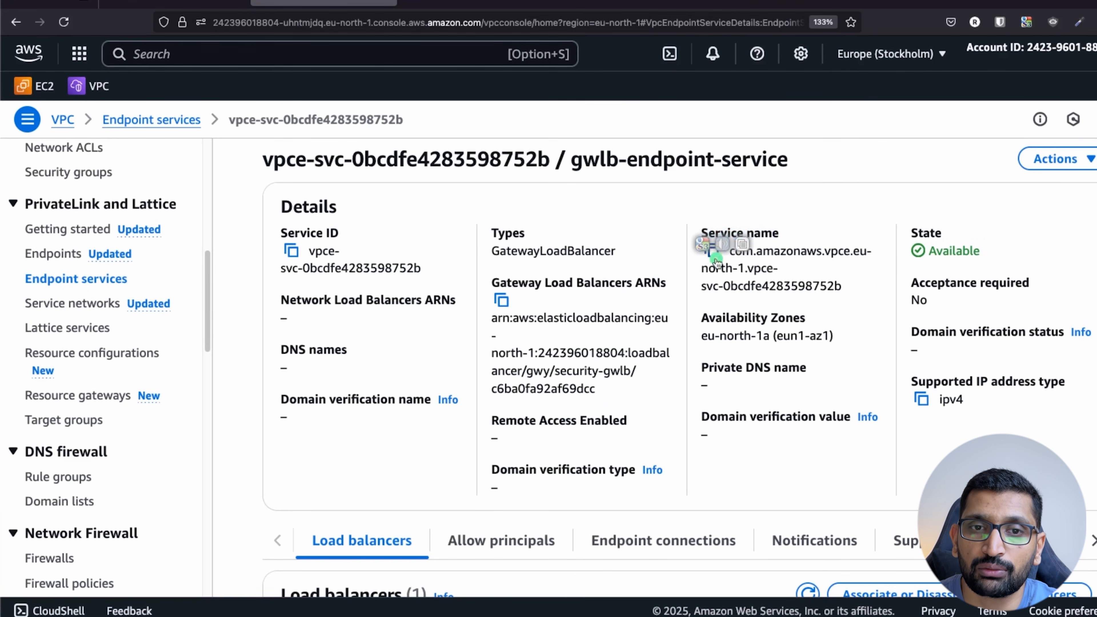
click(160, 5)
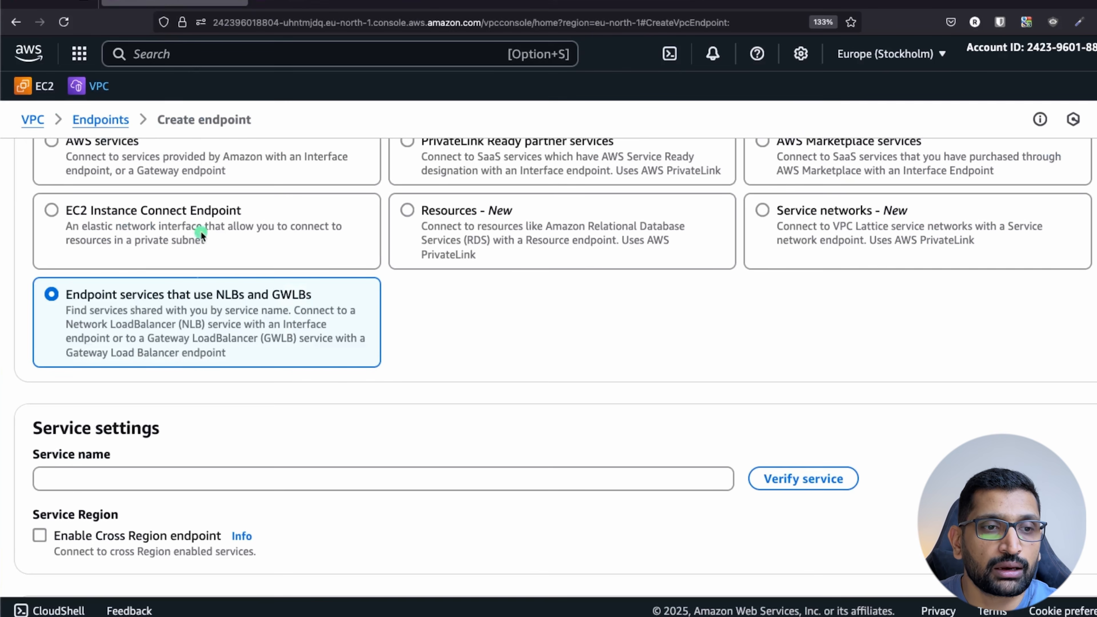
click(122, 479)
key(super+v)
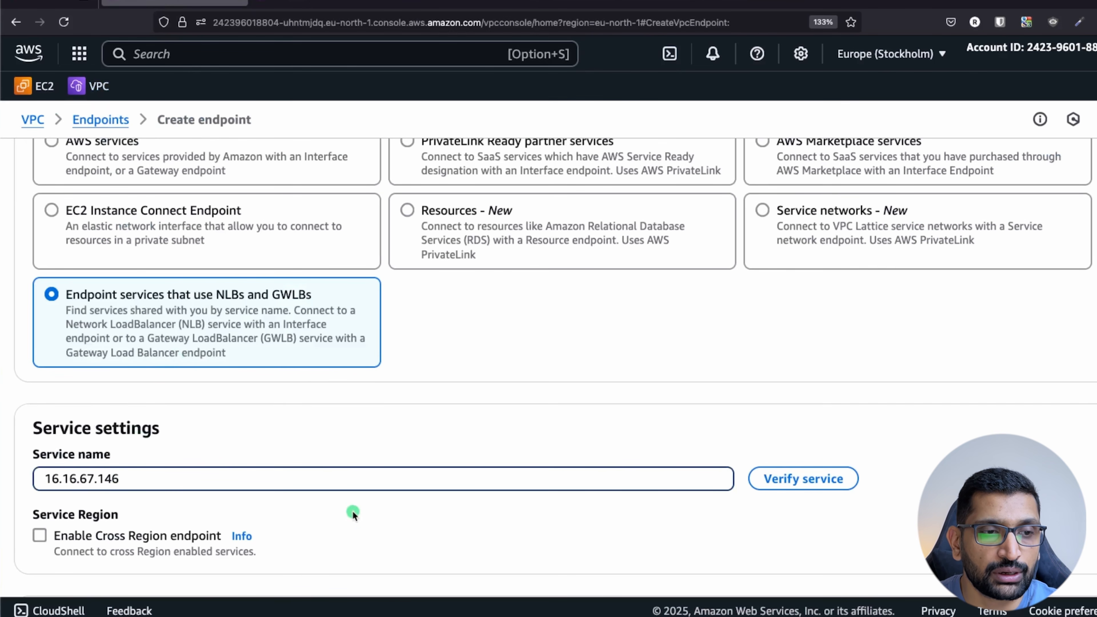
key(super+z)
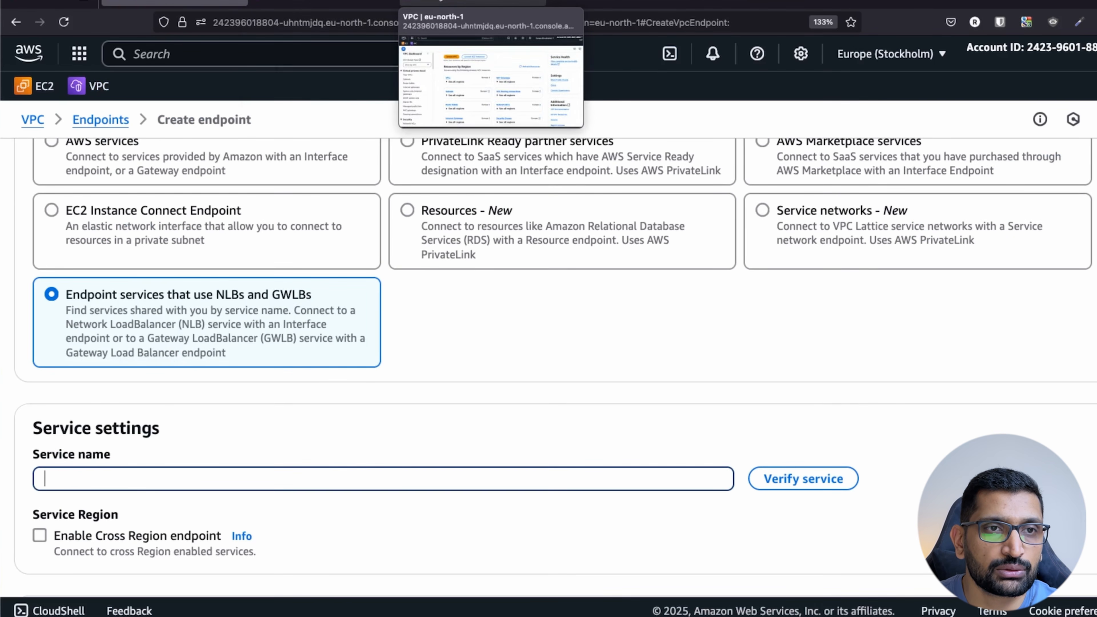
- Copy the full service name from gwlb-endpoint-service's details into the new endpoint's service name and verify the service
click(380, 4)
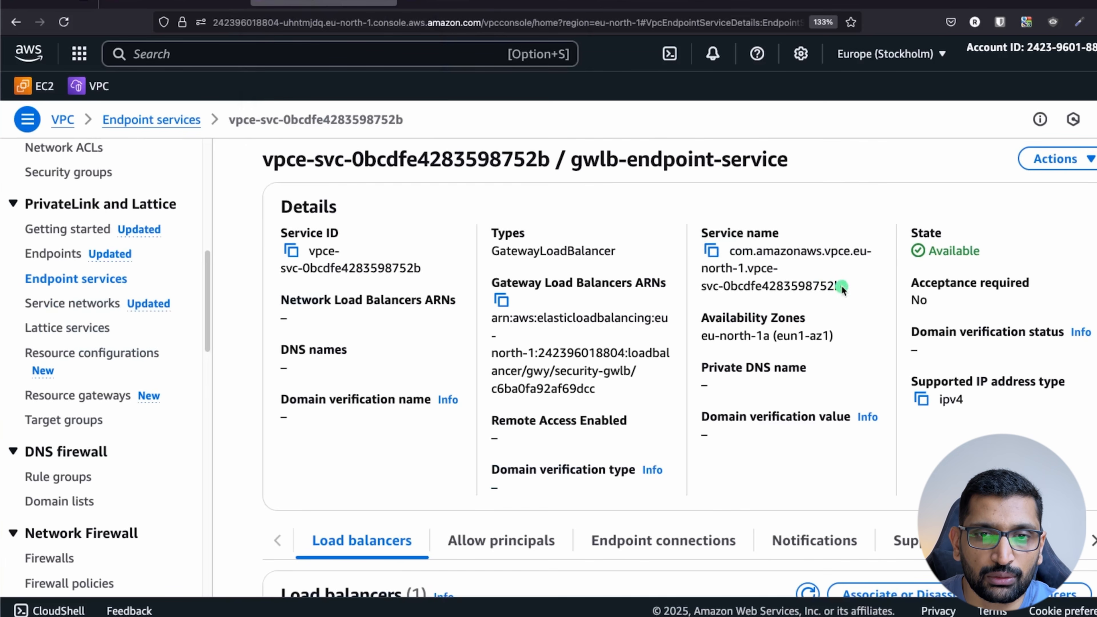
drag(843, 286, 730, 250)
key(super+c)
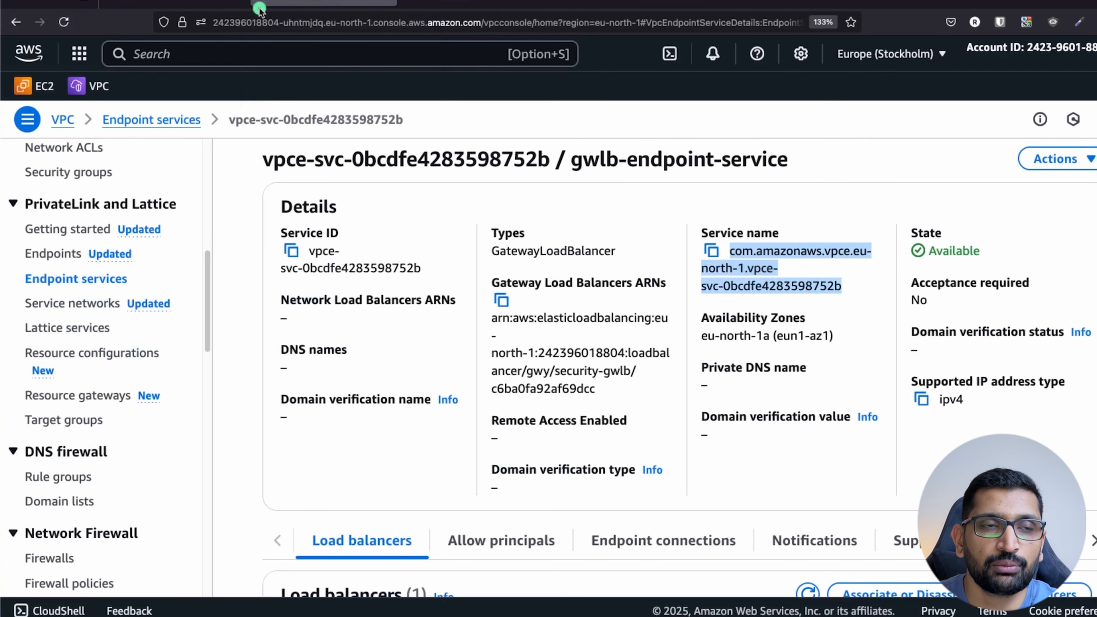
click(175, 3)
key(super+v)
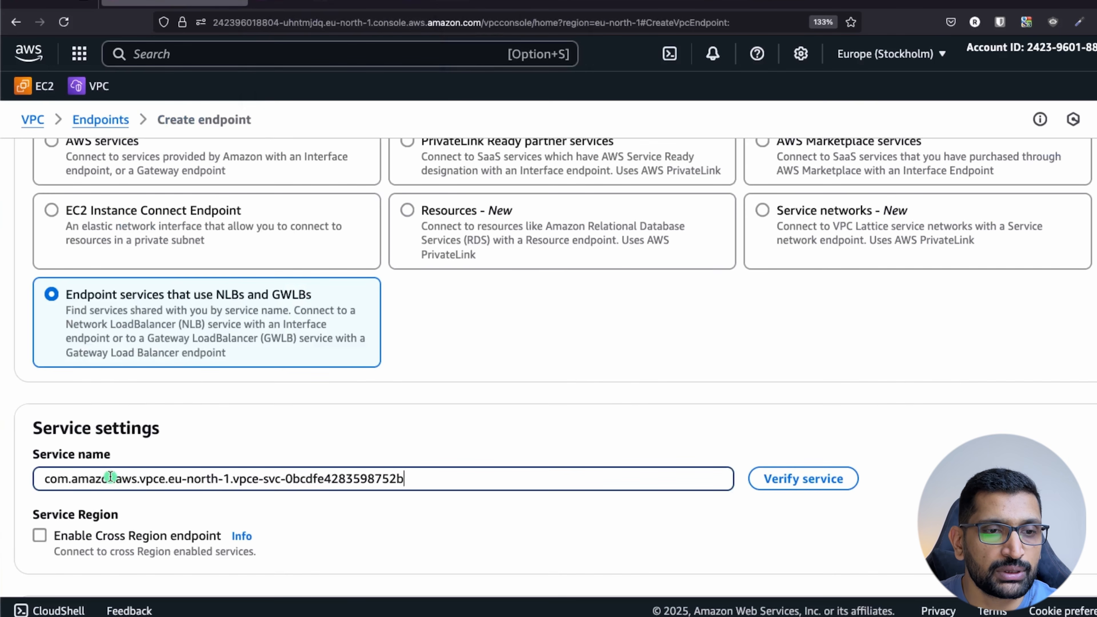
click(820, 481)
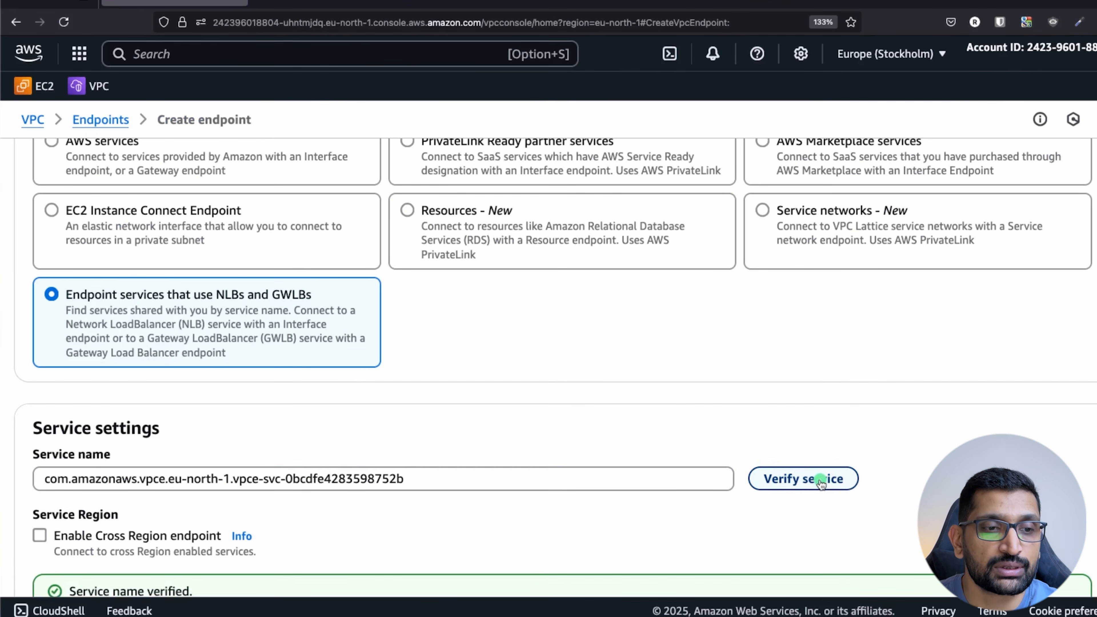
scroll(685, 410, down, 3)
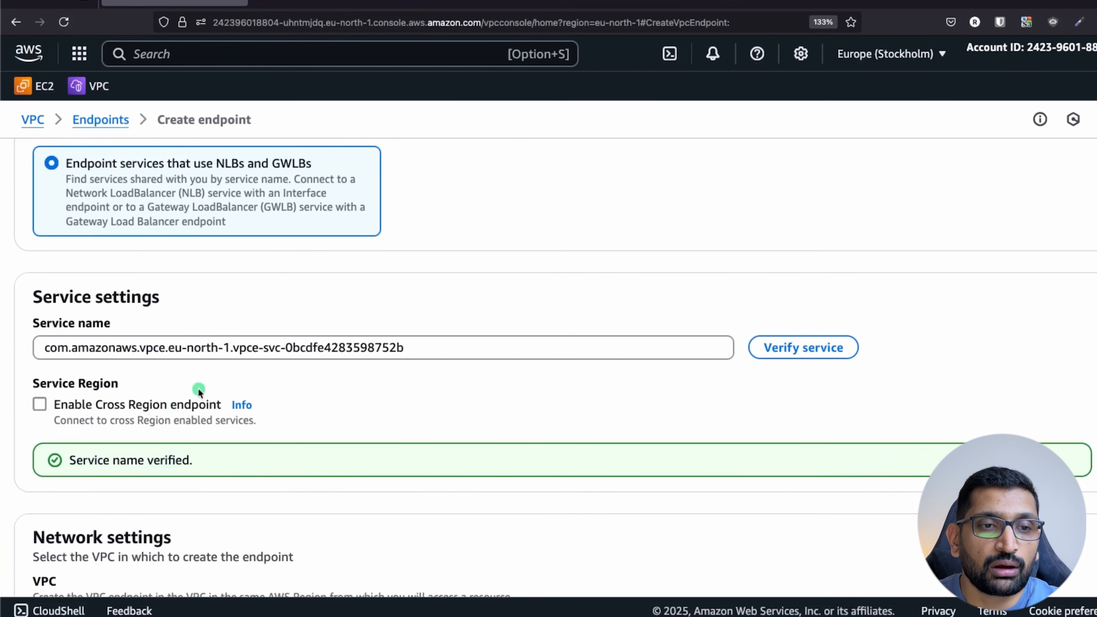
- Sketch a circled E at the course VPC with an arrow to a circled S above the load balancer on the diagram, and clear the sketch
scroll(231, 358, up, 10)
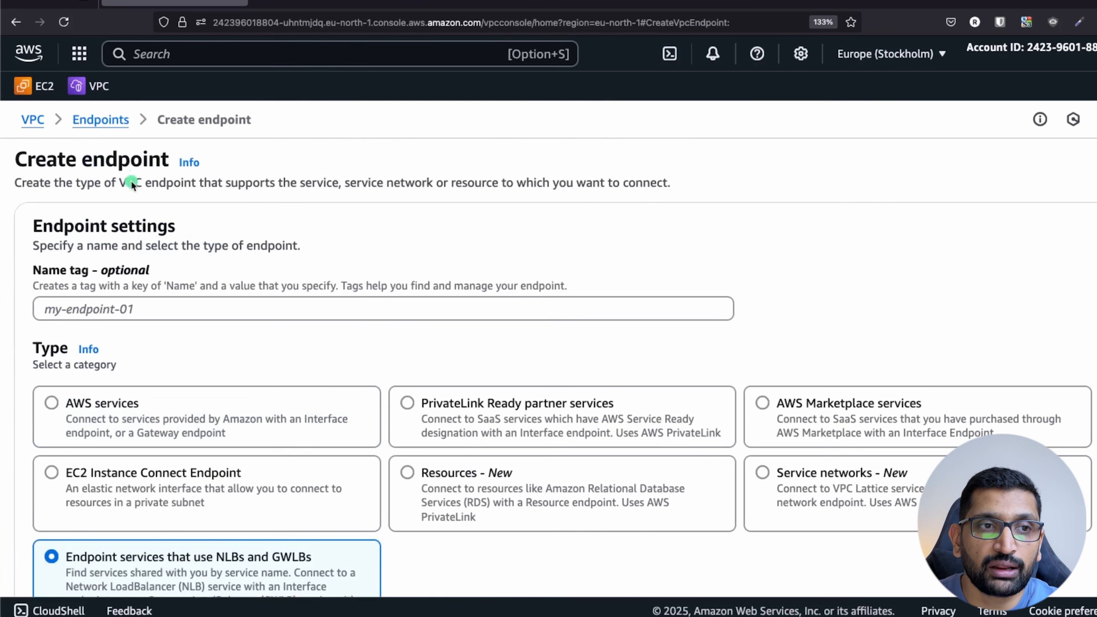
key(super+Tab)
key(super+Tab)
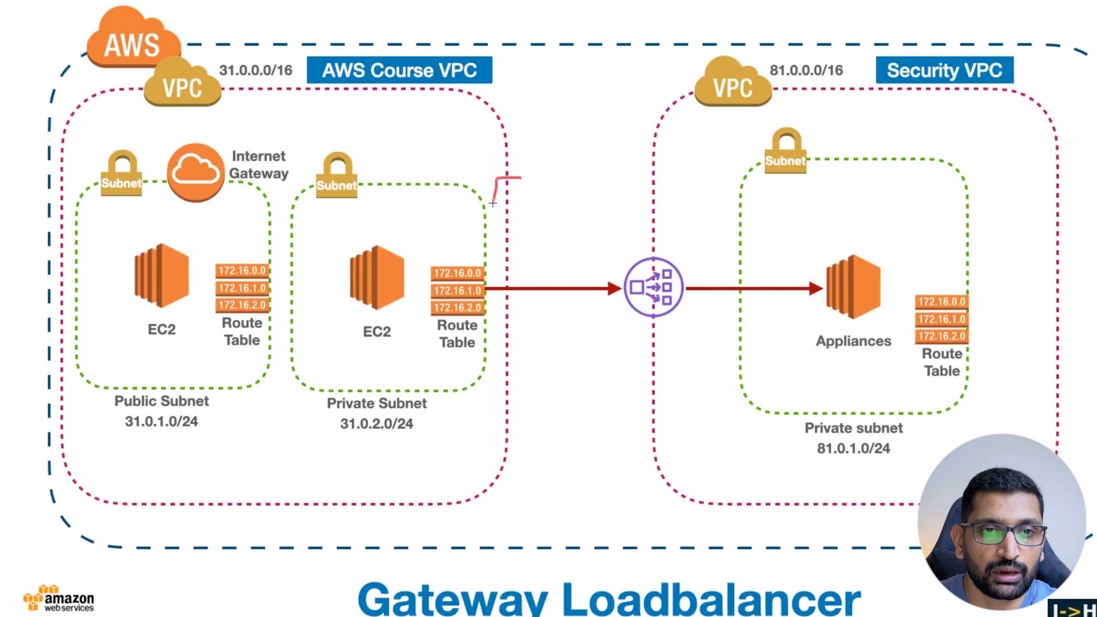
mouse_move(522, 165)
mouse_down()
mouse_move(482, 170)
mouse_move(536, 155)
mouse_up()
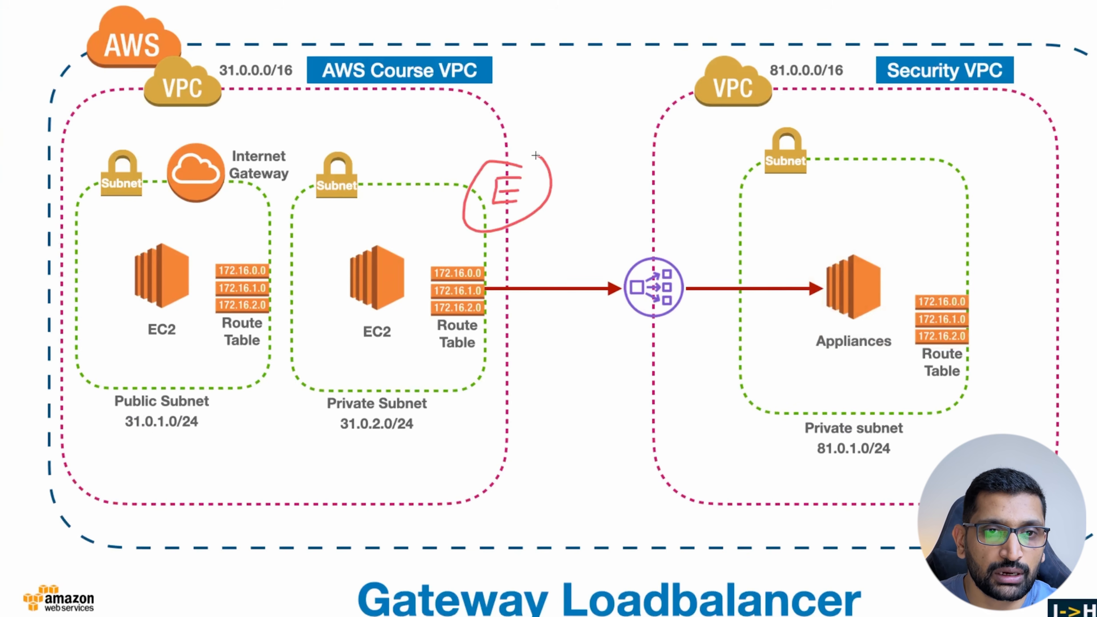
mouse_move(528, 193)
mouse_down()
mouse_move(640, 167)
mouse_move(698, 204)
mouse_move(687, 154)
mouse_up()
mouse_move(687, 173)
mouse_down()
mouse_move(672, 174)
mouse_move(675, 191)
mouse_up()
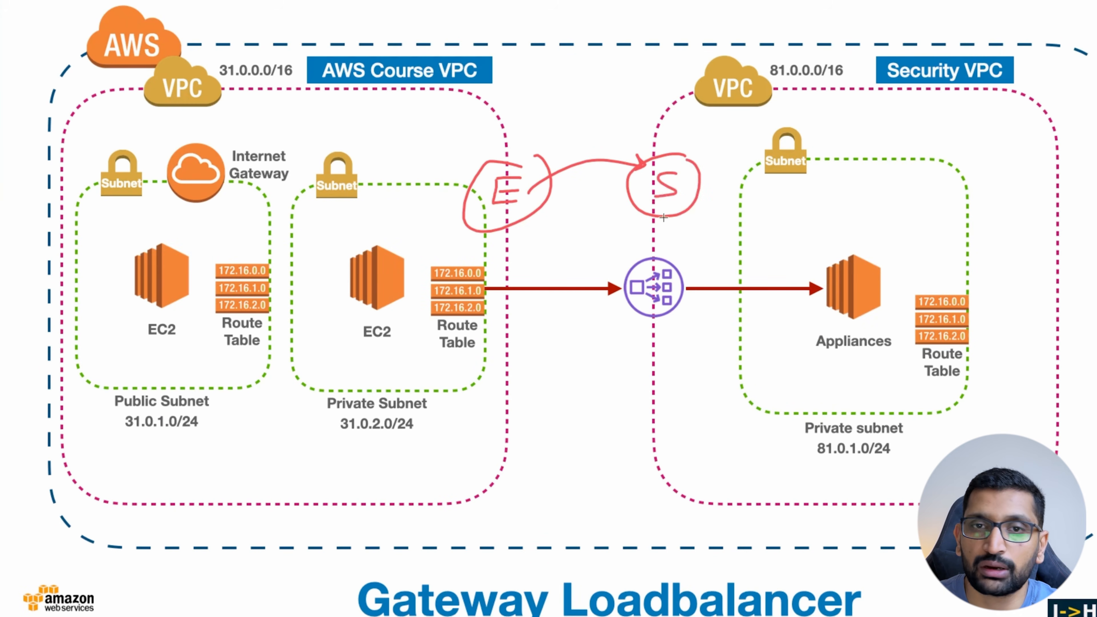
key(Escape)
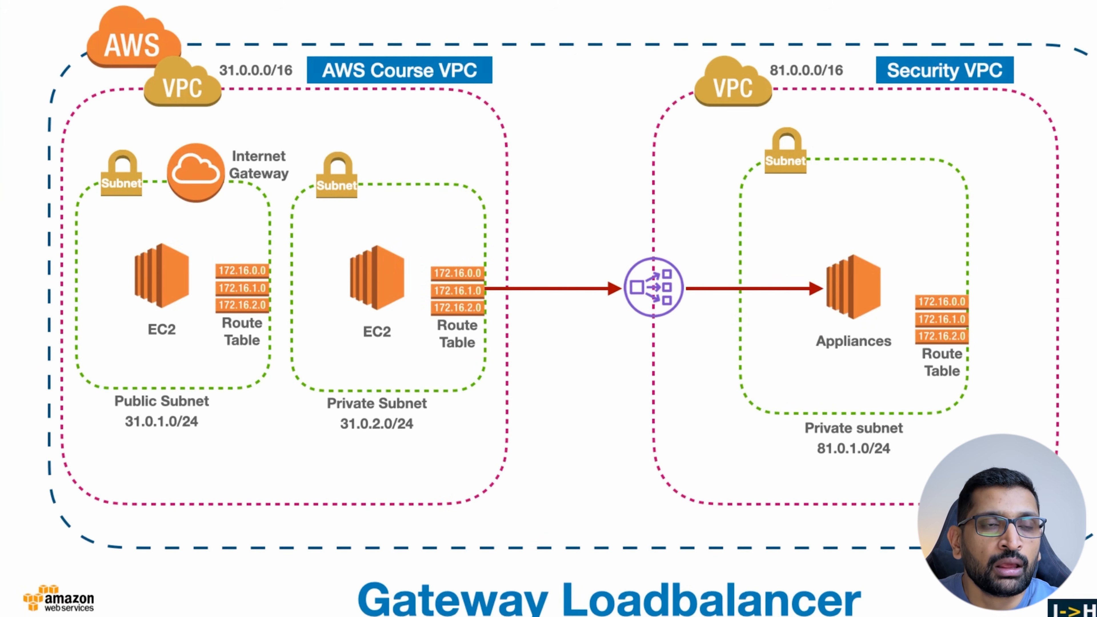
- Return from the diagram to the endpoint form in the AWS console and choose aws-course-eun1-vpc as the endpoint's VPC
key(super+Tab)
scroll(228, 274, down, 10)
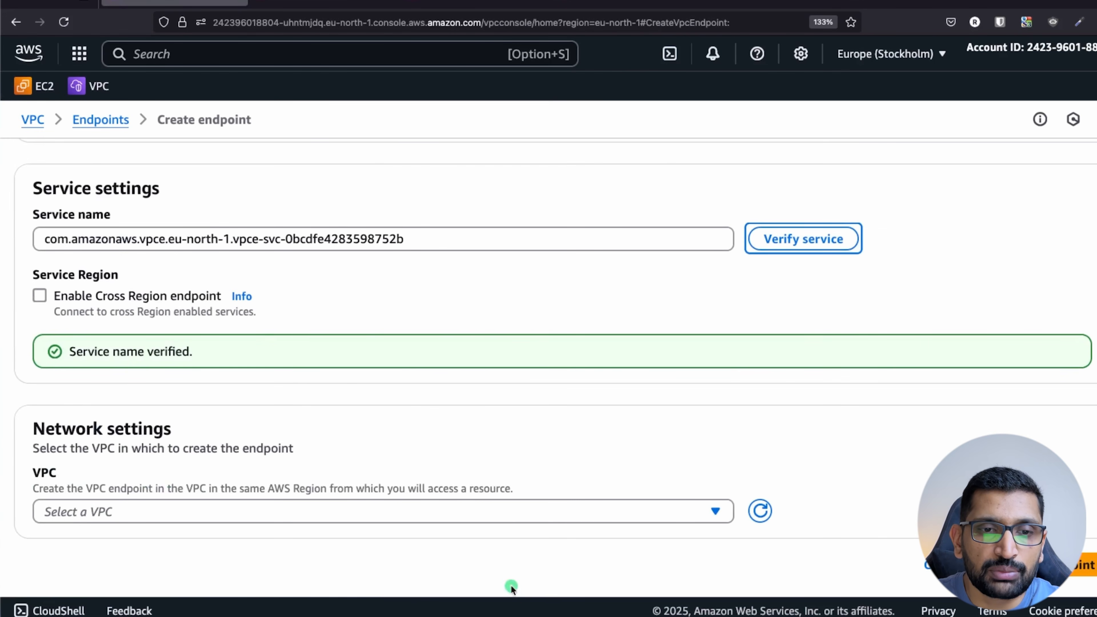
click(496, 511)
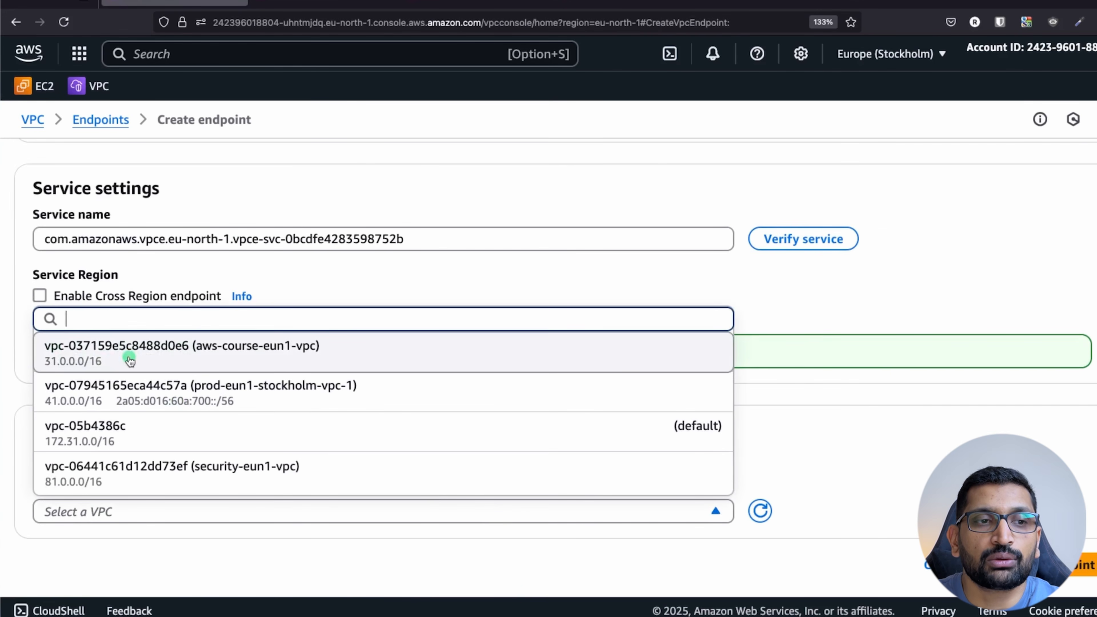
click(104, 357)
scroll(253, 448, down, 5)
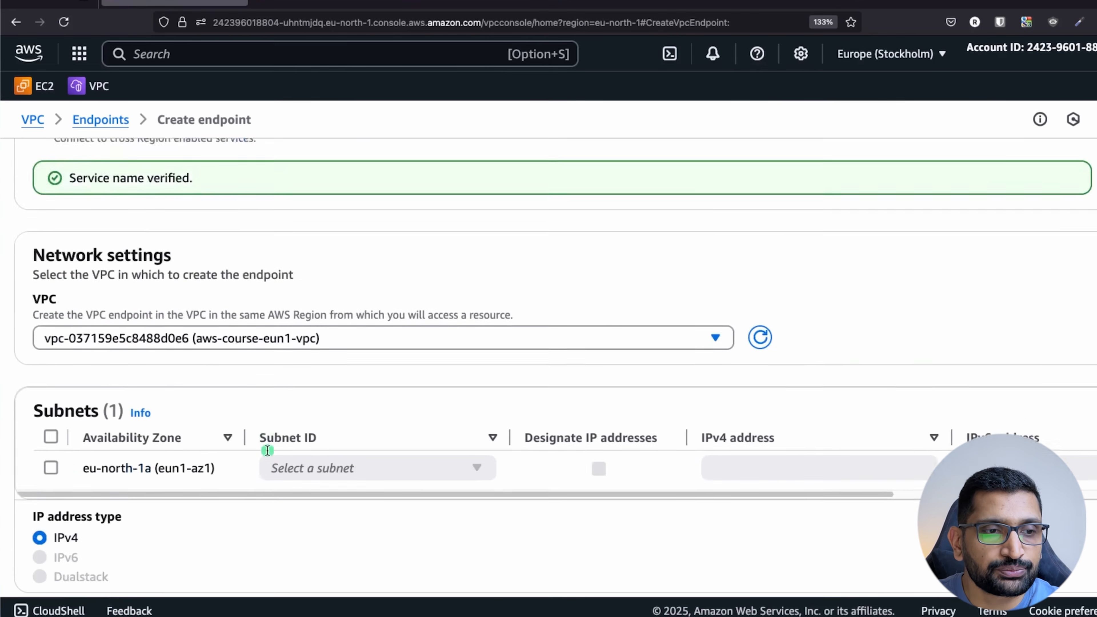
- Enable availability zone eu-north-1a with subnet aws-course-eun1-public-subnet-1a and create the endpoint
click(51, 348)
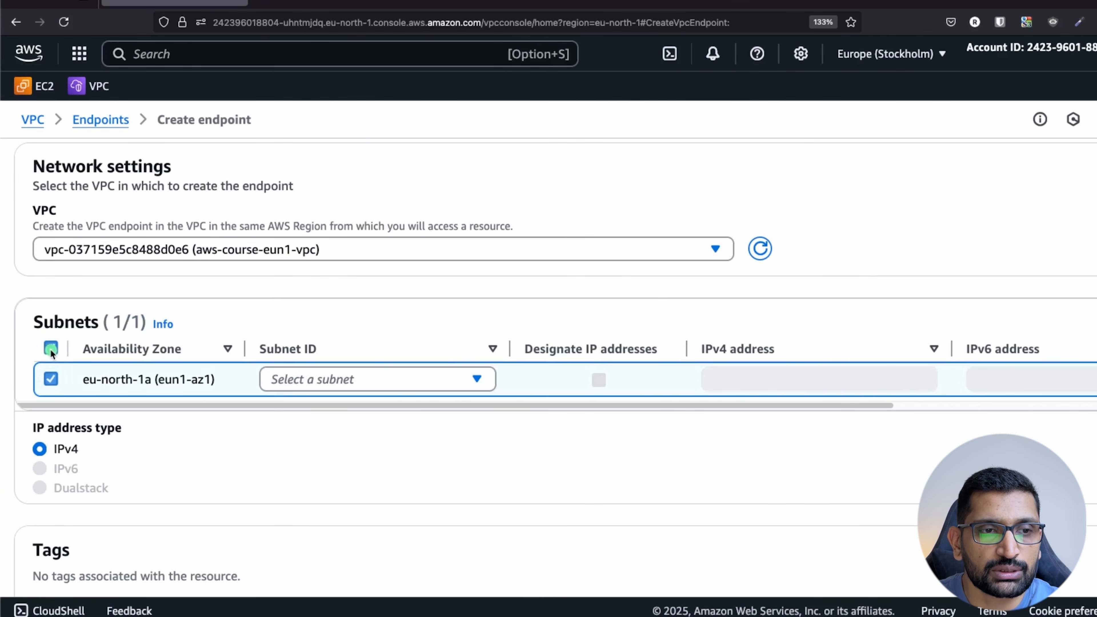
click(448, 380)
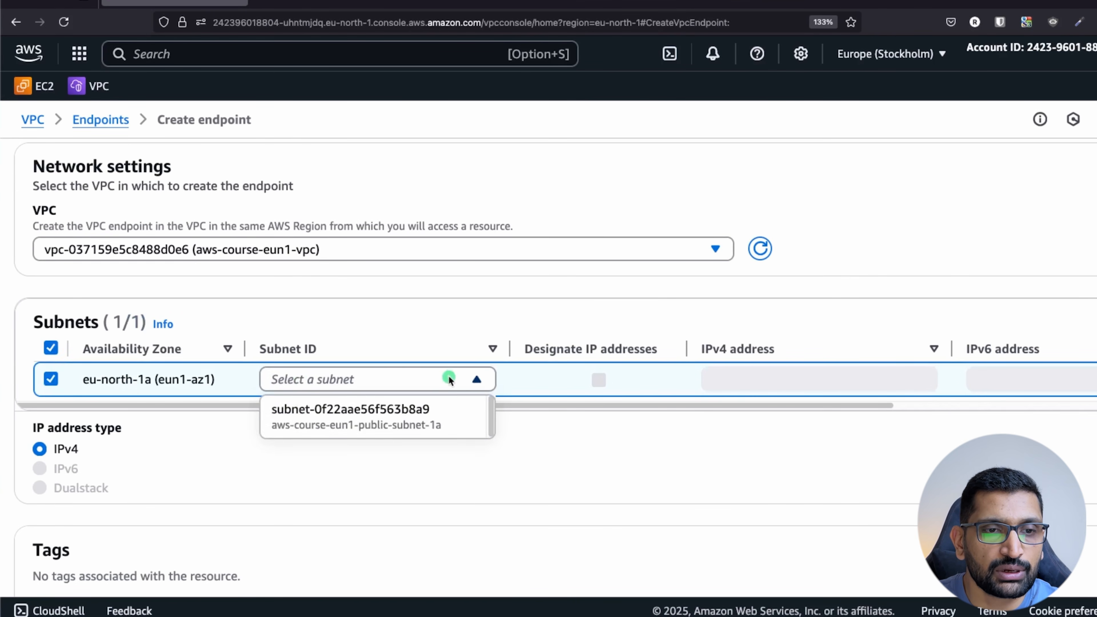
click(430, 408)
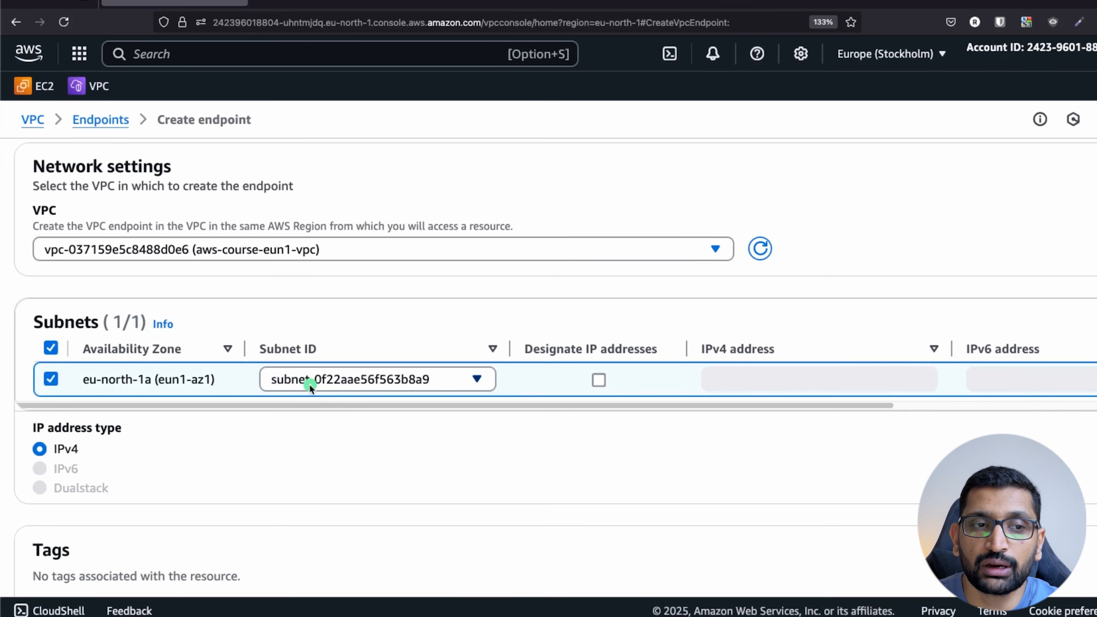
scroll(262, 437, down, 3)
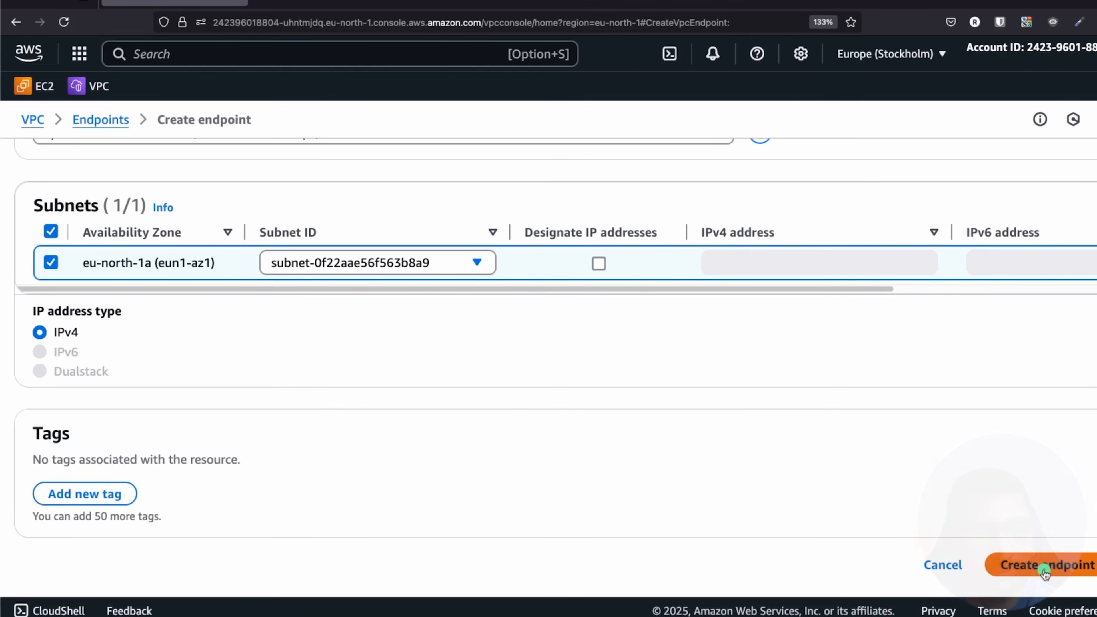
click(1045, 571)
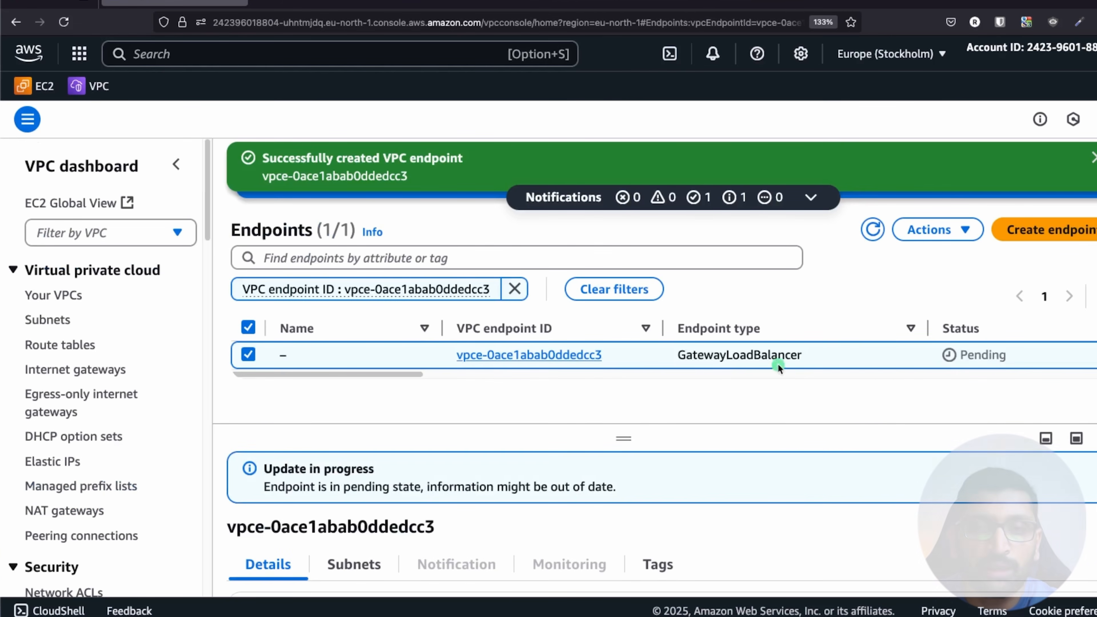
- Check the new endpoint's ID in the endpoint list and switch to the Gateway Loadbalancer diagram
drag(331, 374, 427, 375)
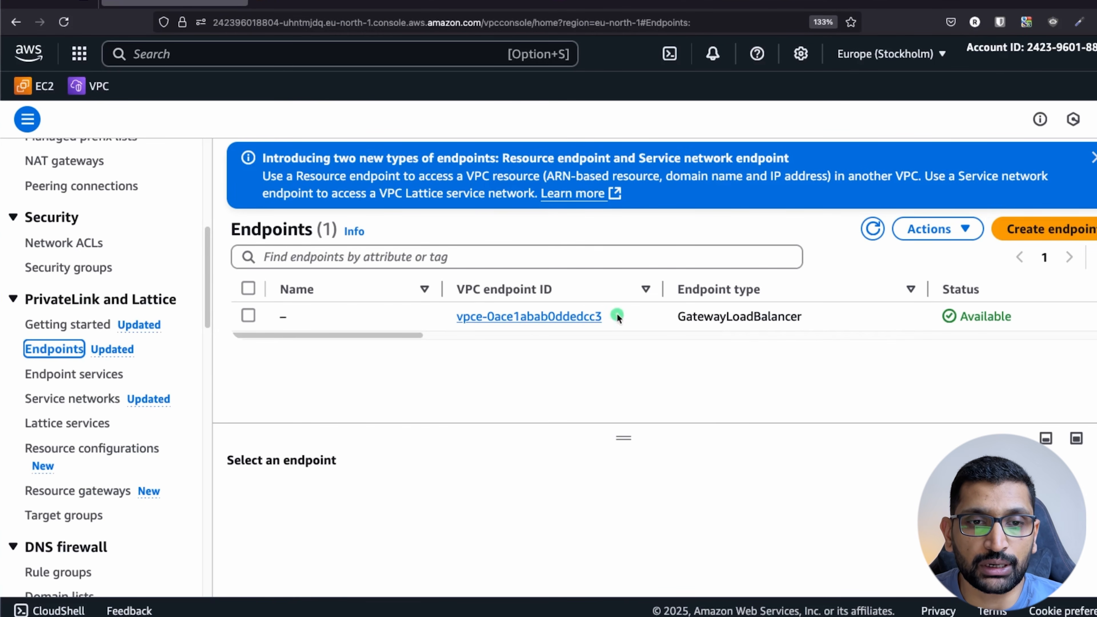
drag(613, 315, 446, 315)
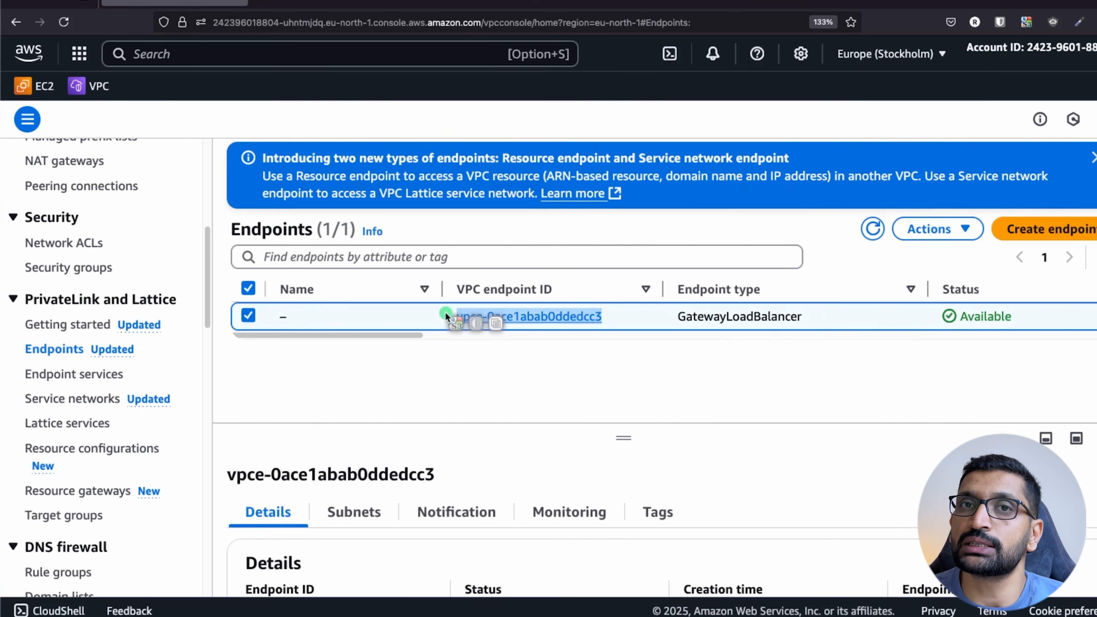
key(super+Tab)
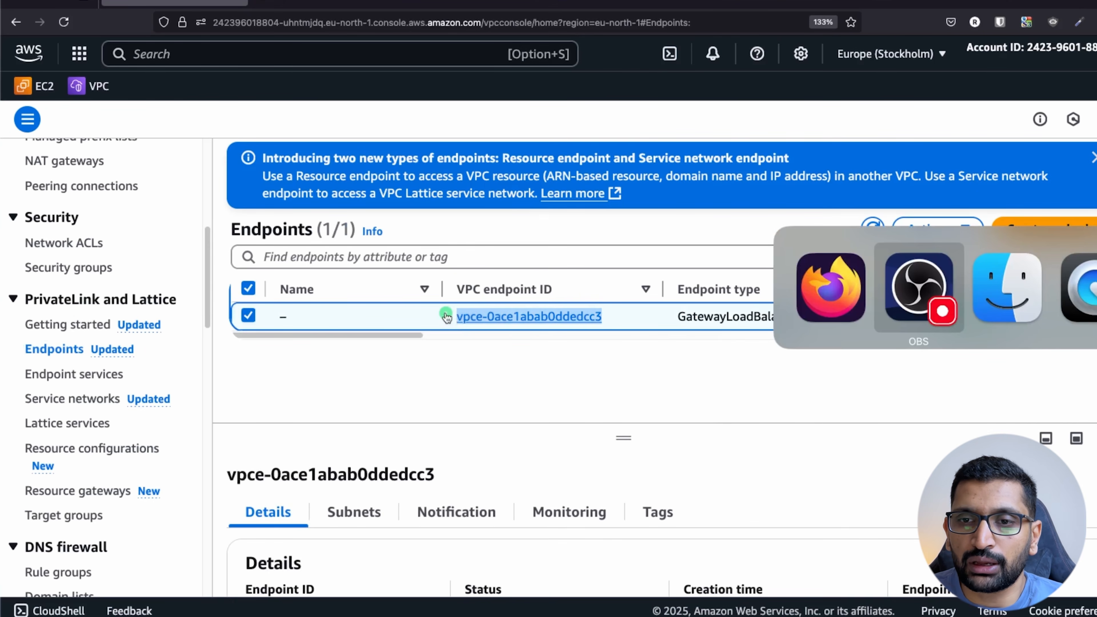
key(super+Tab)
key(super+Tab)
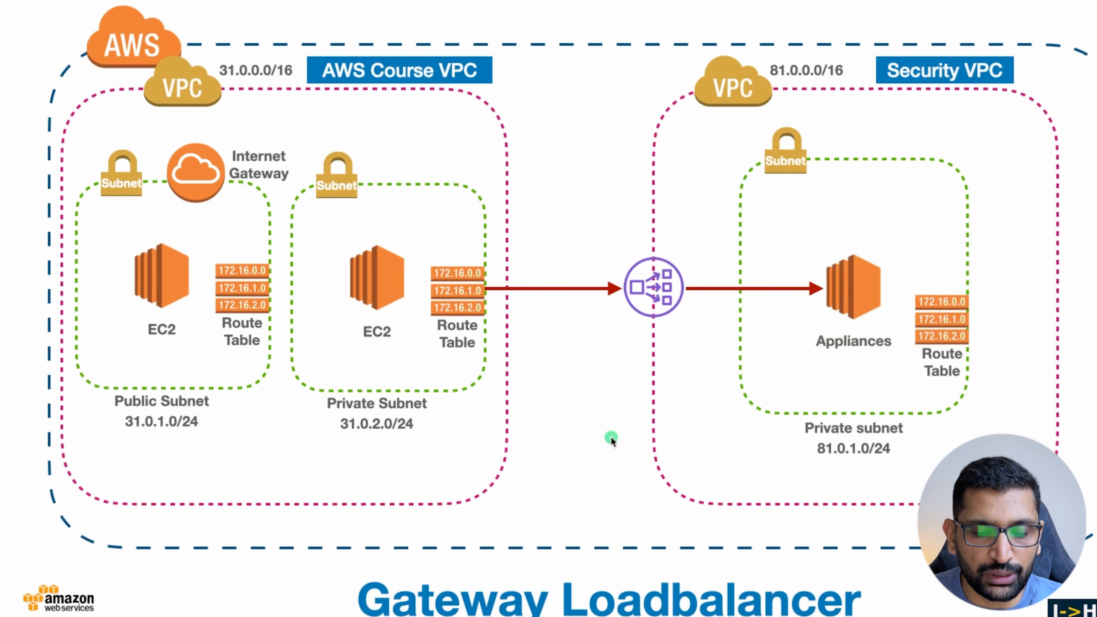
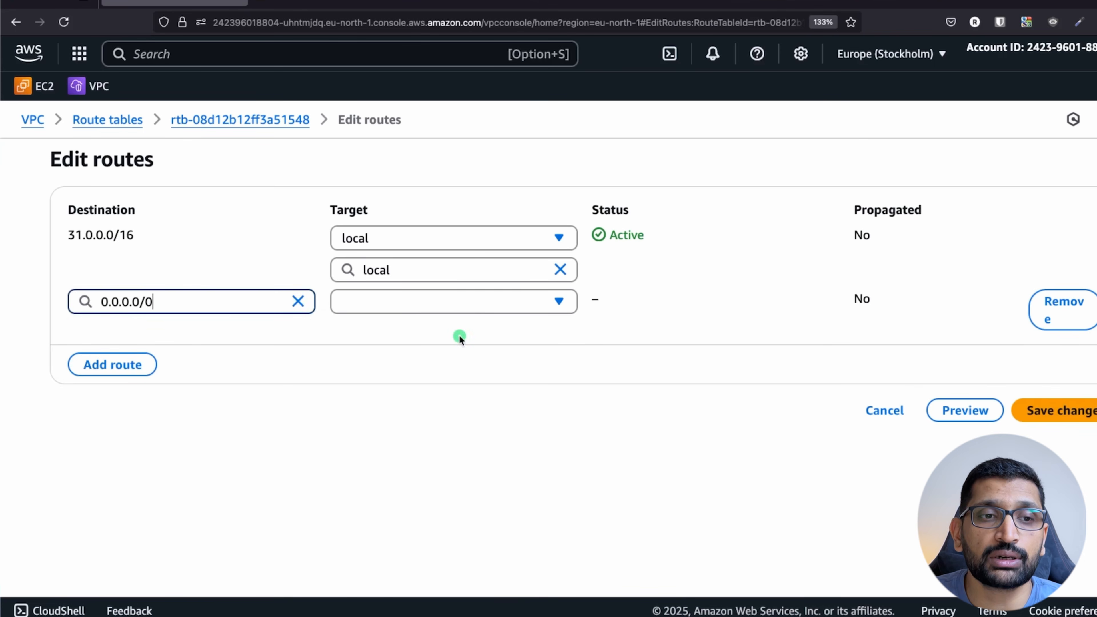
- Target the private route table's 0.0.0.0/0 route at Gateway Load Balancer Endpoint vpce-0ace1abab0ddedcc3 and save the routes
click(545, 304)
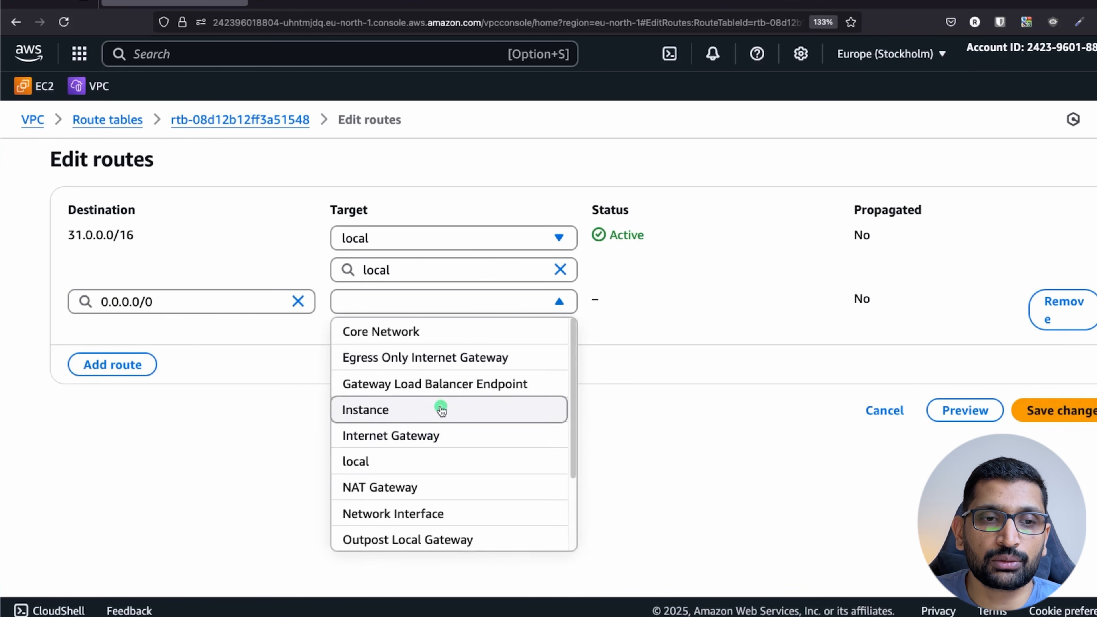
click(445, 392)
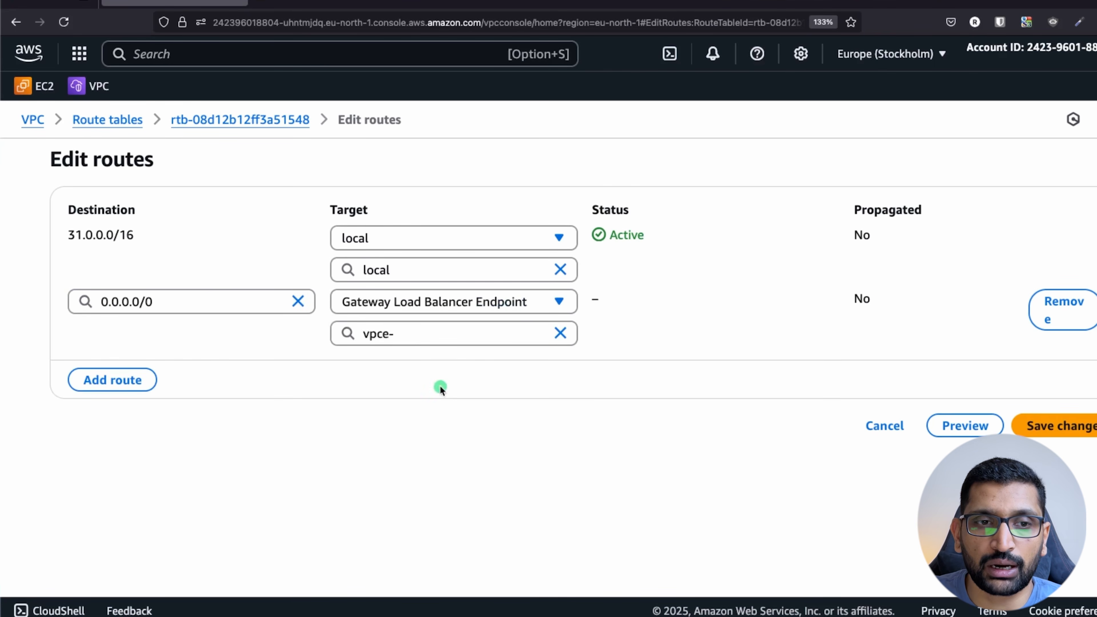
click(424, 341)
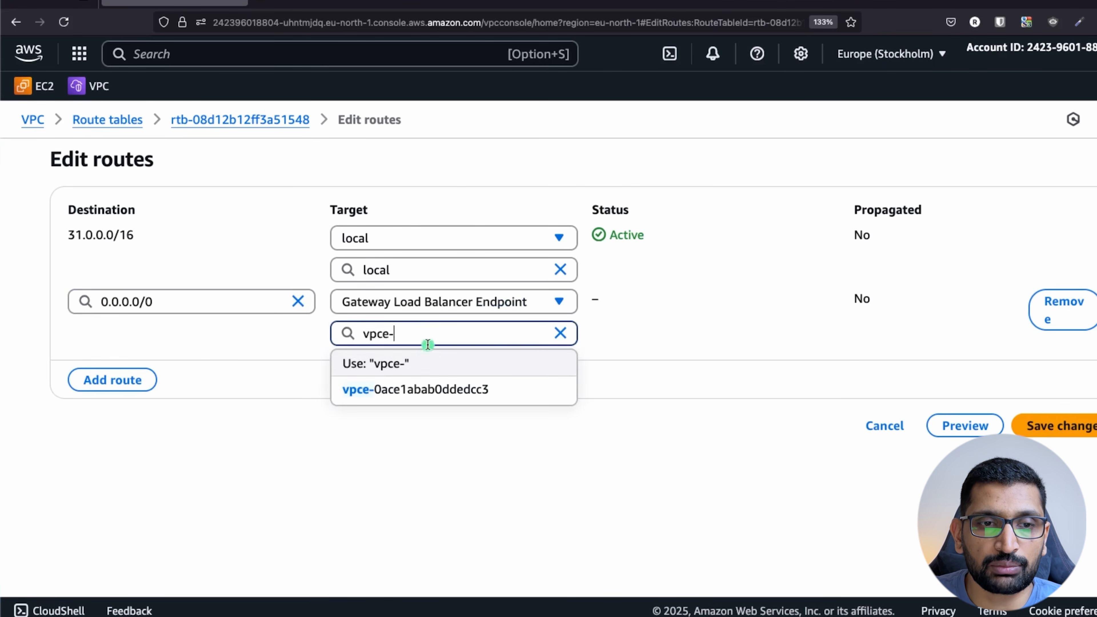
click(494, 394)
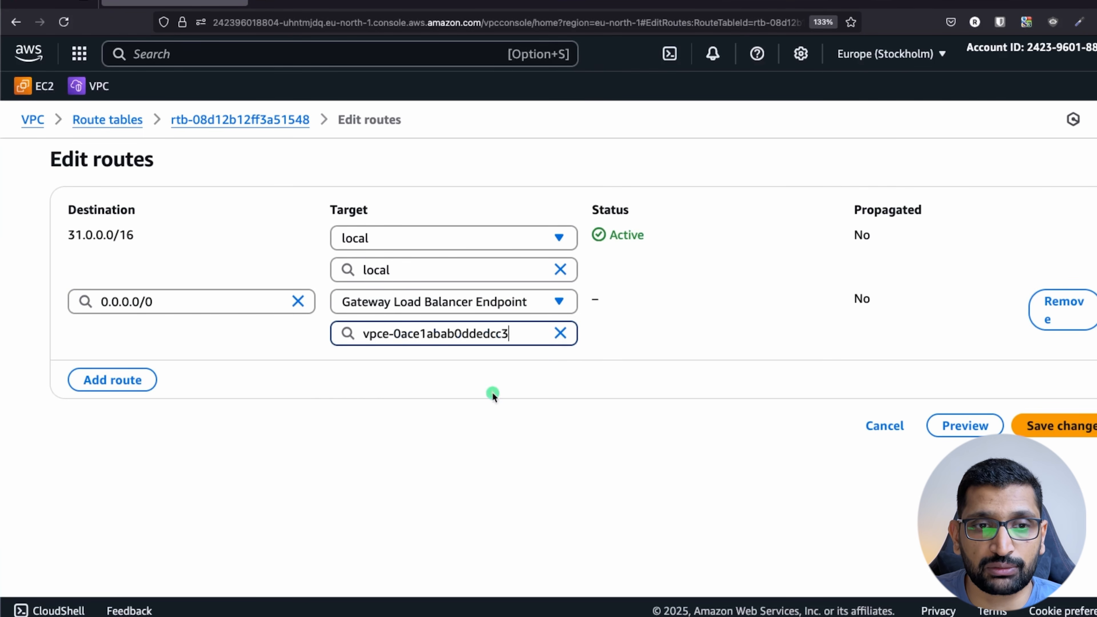
click(1090, 435)
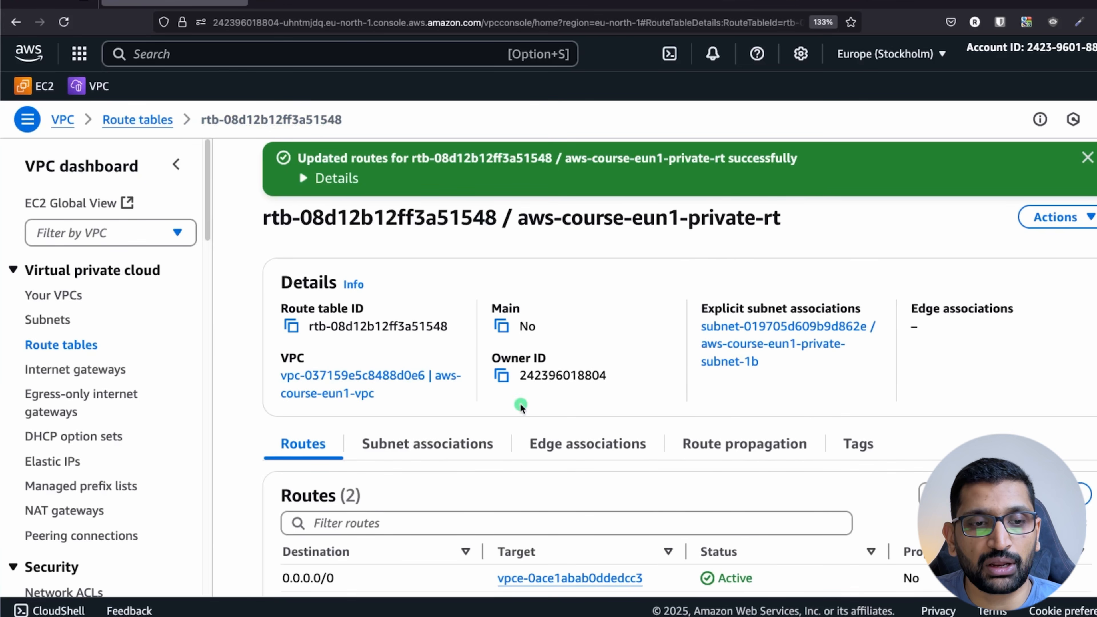
scroll(521, 404, down, 2)
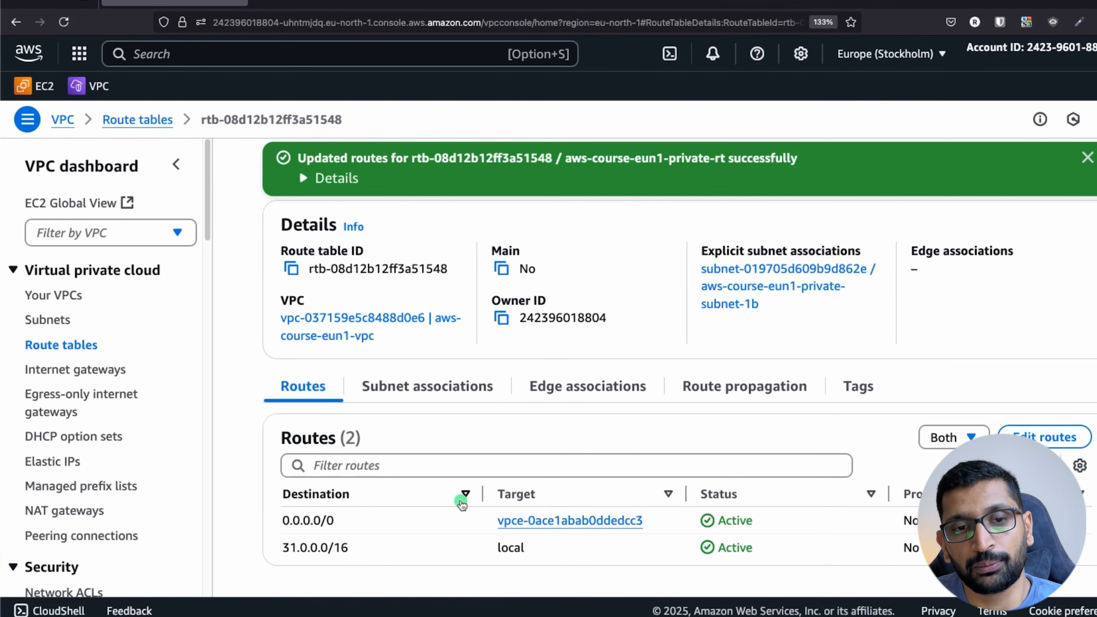
- Switch to the Gateway Loadbalancer diagram, circle the appliances and the private subnet's EC2 instance, and draw a traffic arrow from the appliances to that instance
key(super+Tab)
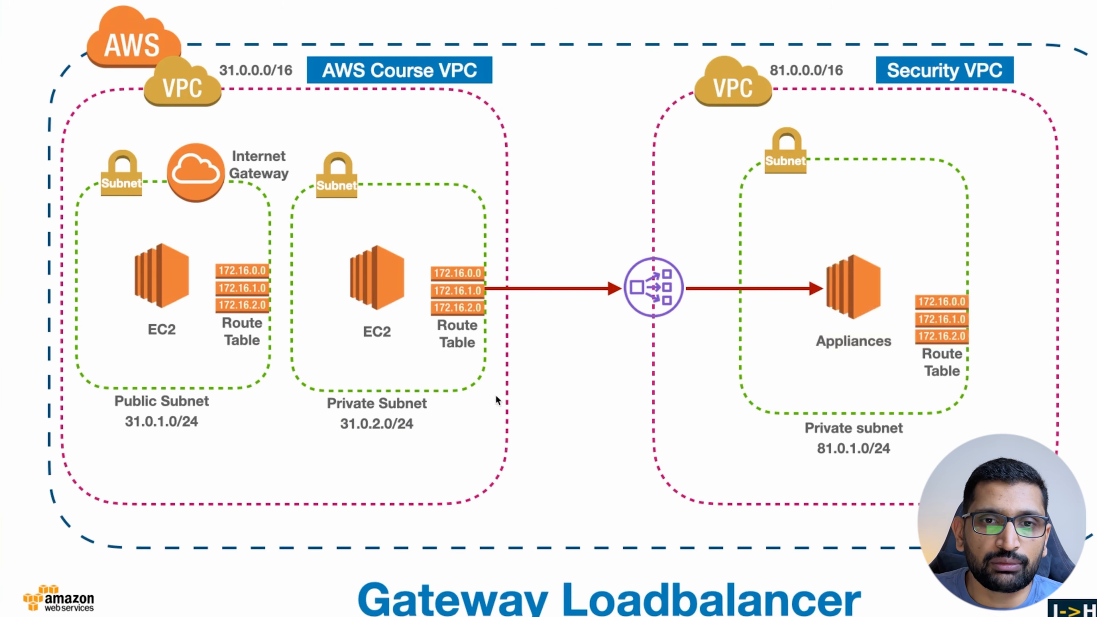
mouse_move(910, 238)
mouse_down()
mouse_move(838, 234)
mouse_move(832, 352)
mouse_move(921, 237)
mouse_move(897, 225)
mouse_up()
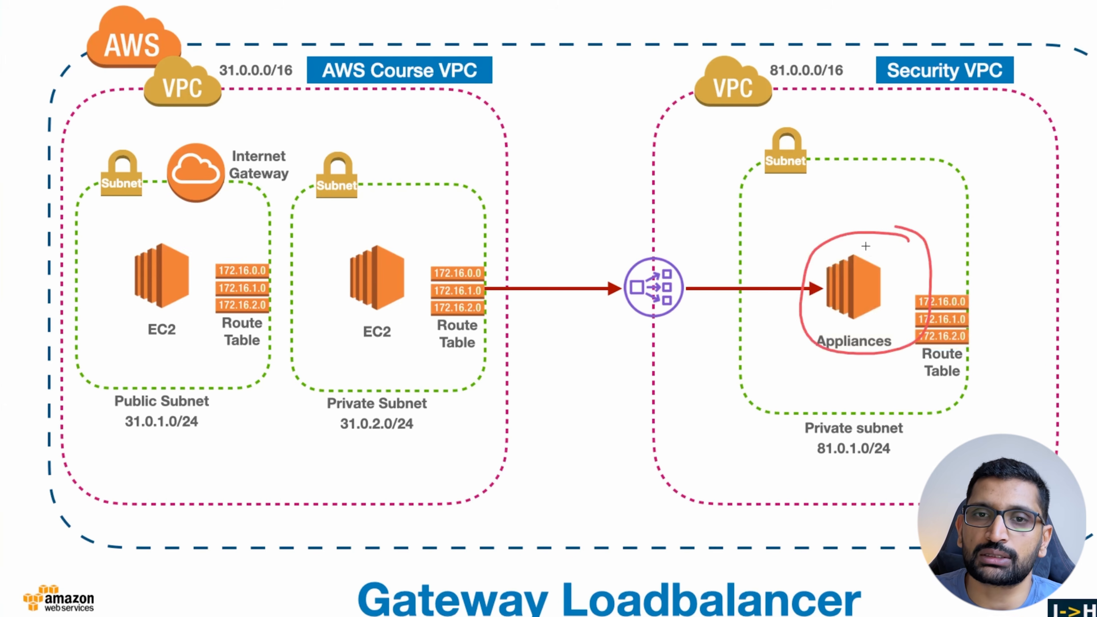
mouse_move(837, 137)
mouse_down()
mouse_move(852, 217)
mouse_move(840, 199)
mouse_move(855, 223)
mouse_move(875, 202)
mouse_up()
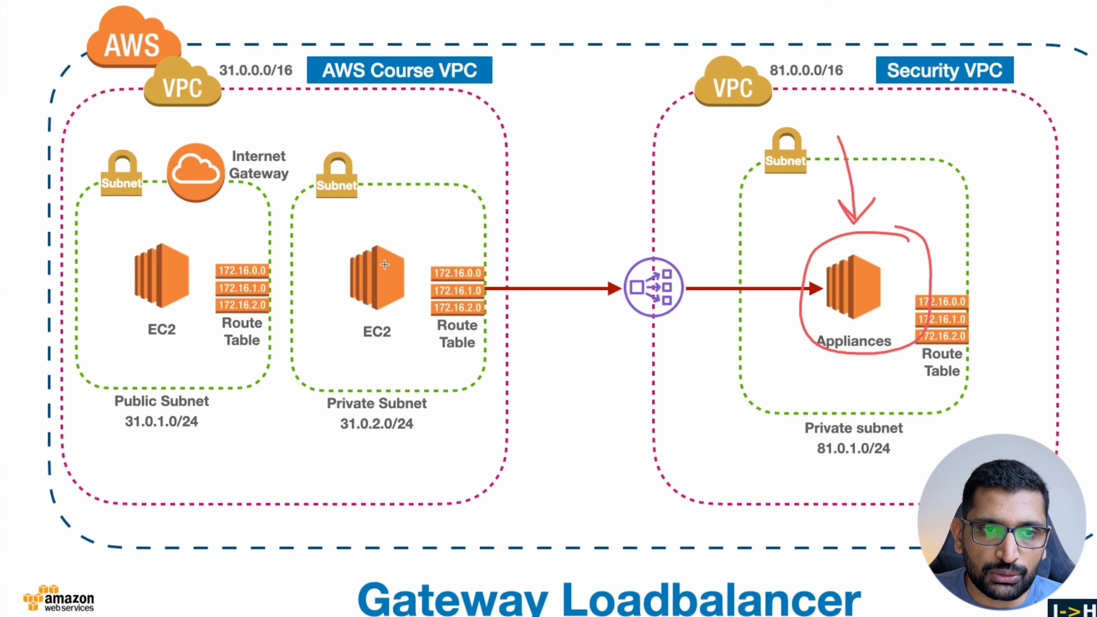
mouse_move(384, 265)
mouse_down()
mouse_move(426, 235)
mouse_move(782, 226)
mouse_up()
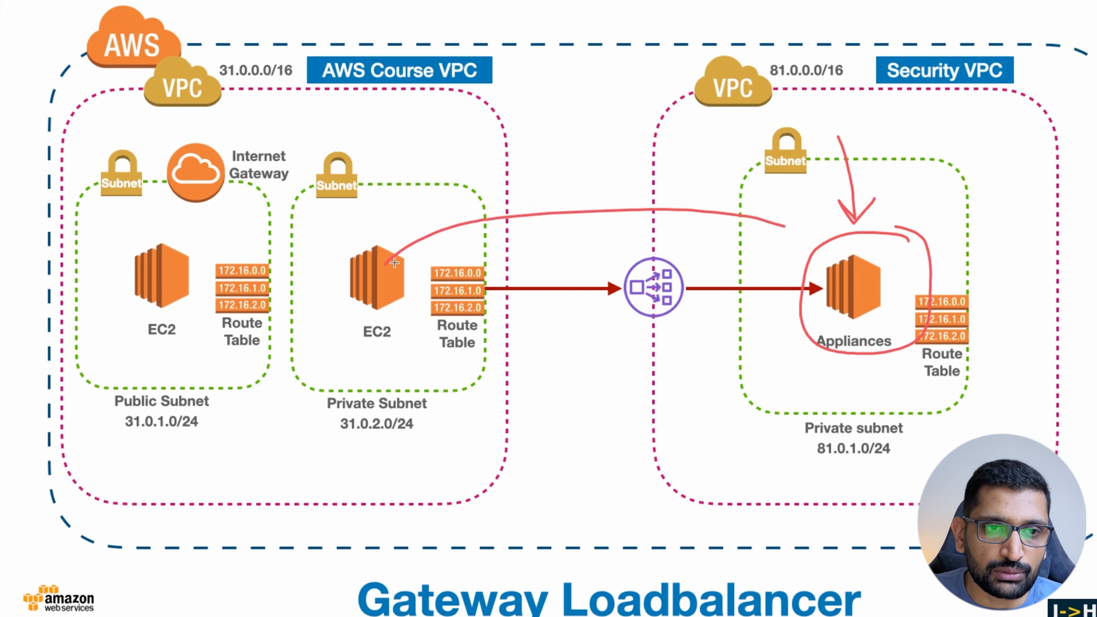
mouse_move(391, 249)
mouse_down()
mouse_move(382, 265)
mouse_move(405, 263)
mouse_up()
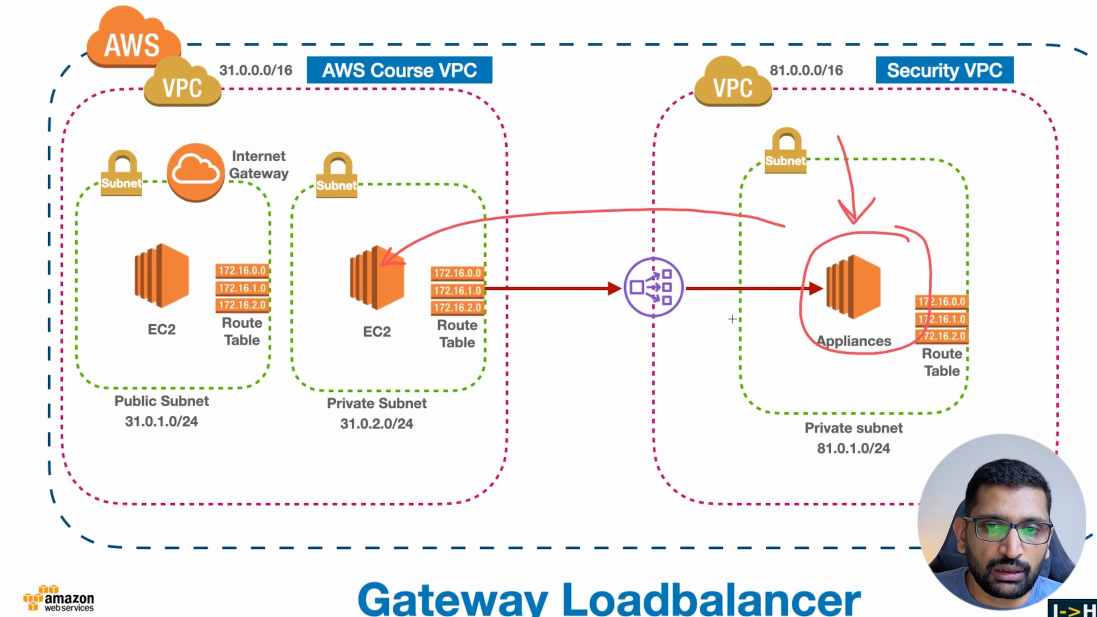
mouse_move(408, 236)
mouse_down()
mouse_move(344, 322)
mouse_move(422, 255)
mouse_move(395, 230)
mouse_up()
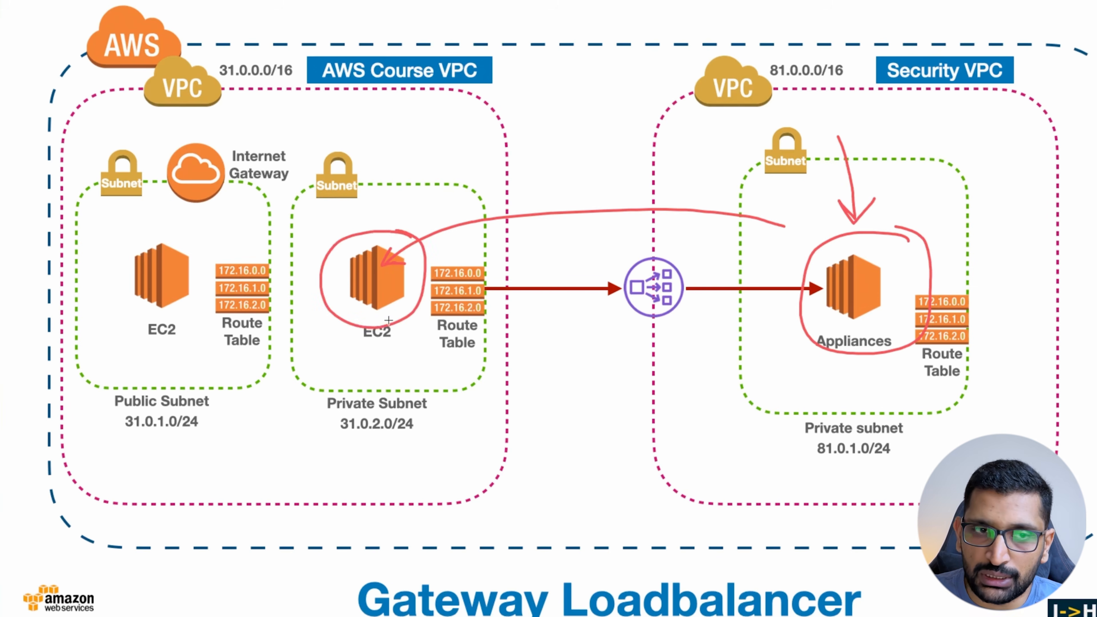
drag(377, 343, 378, 366)
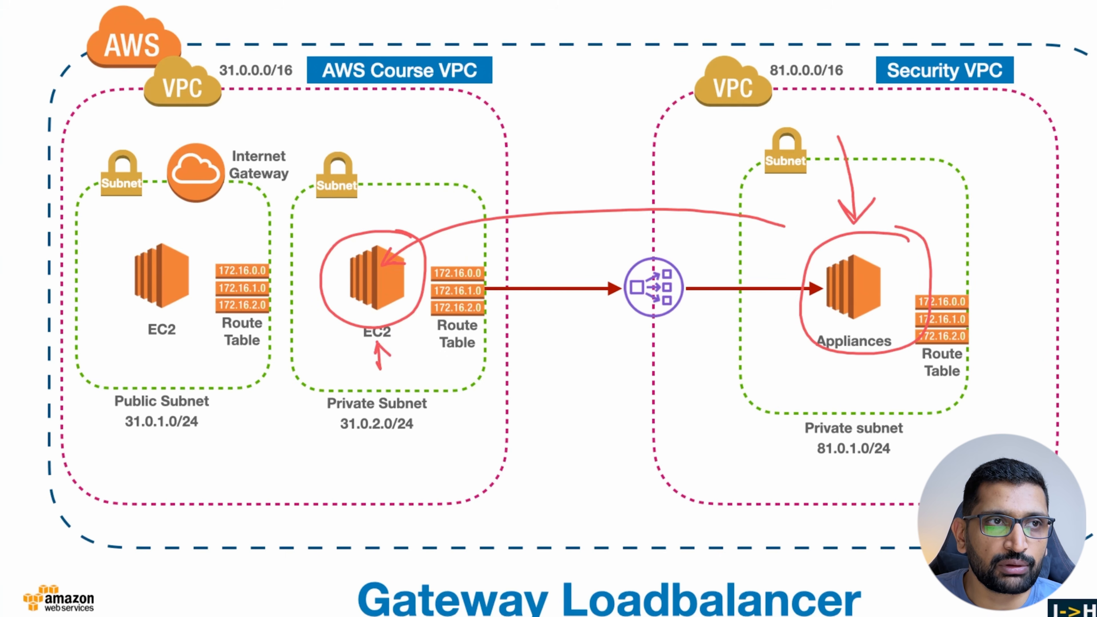
- Return to the AWS console, look up aws-course-private-vm's private IPv4 address, and open the running EC2 instances list again
key(super+Tab)
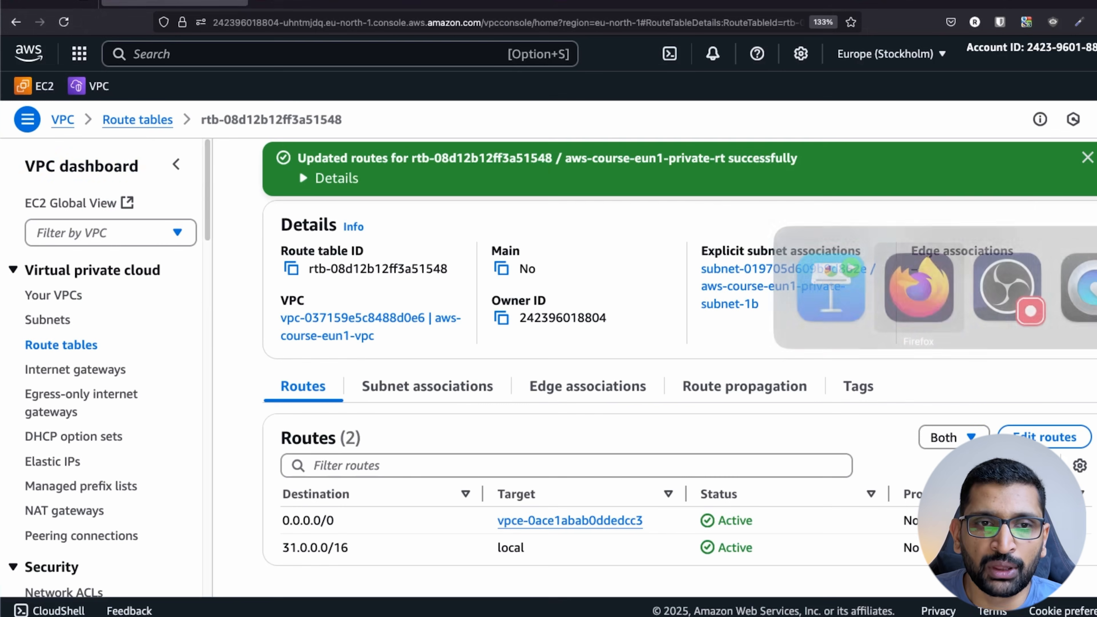
click(45, 94)
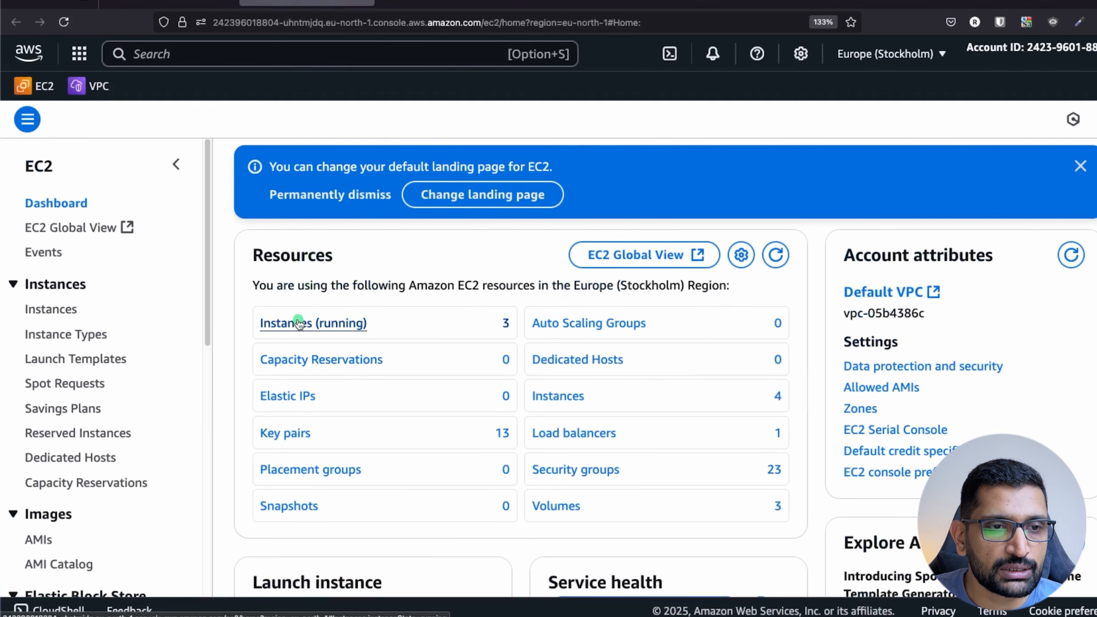
click(295, 322)
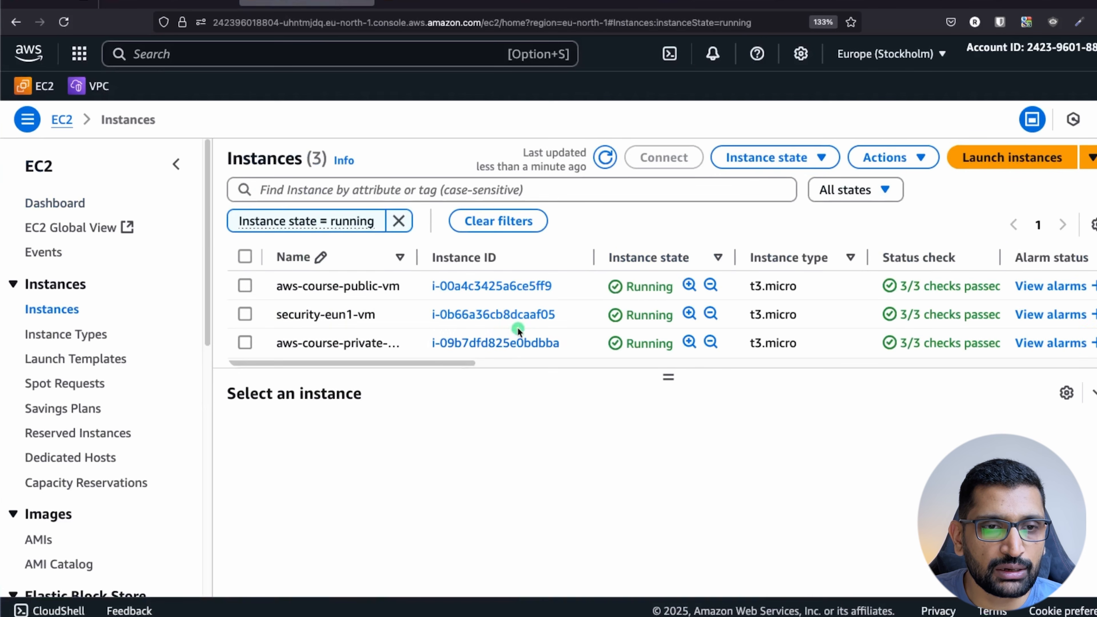
drag(416, 257, 484, 257)
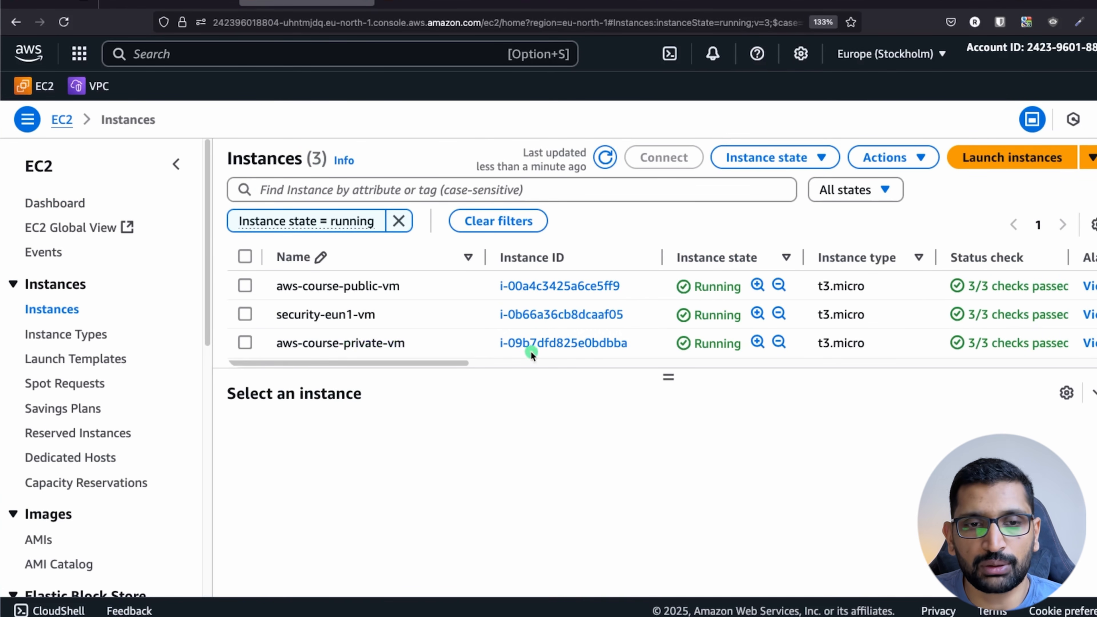
click(537, 343)
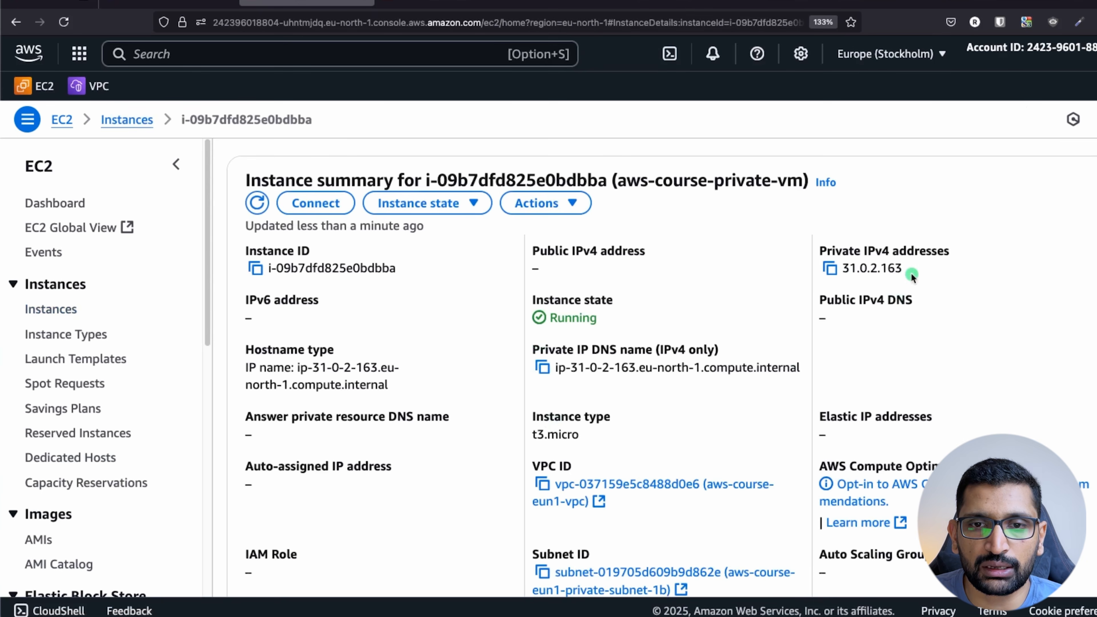
drag(903, 269, 843, 268)
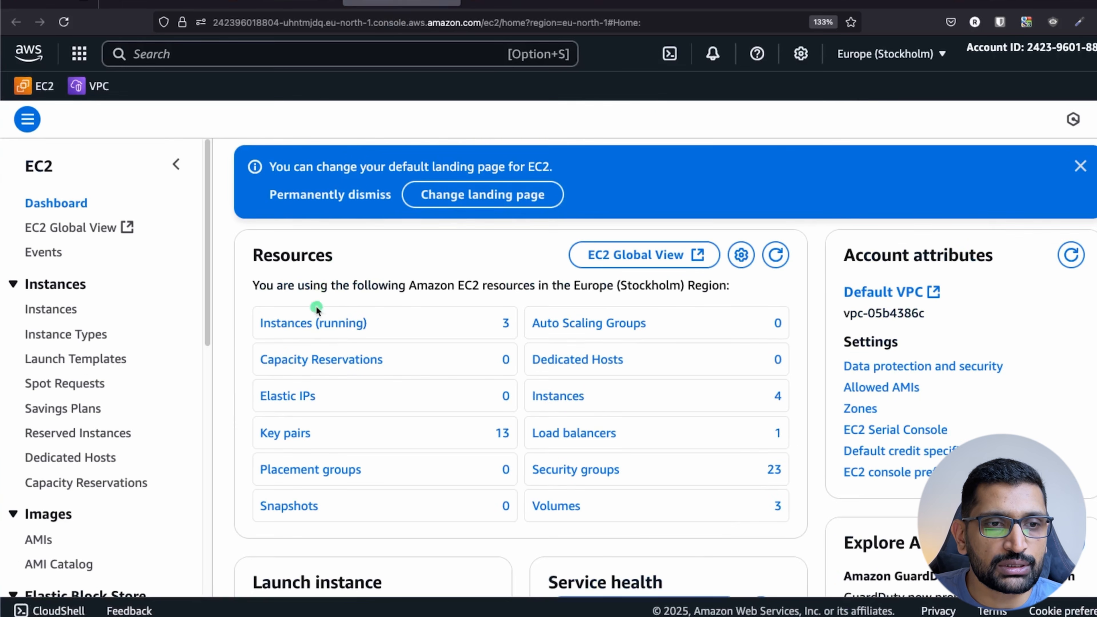
click(314, 322)
- Switch to the diagram, circle the appliances and write 169 above the private subnet's EC2 instance
key(super+Tab)
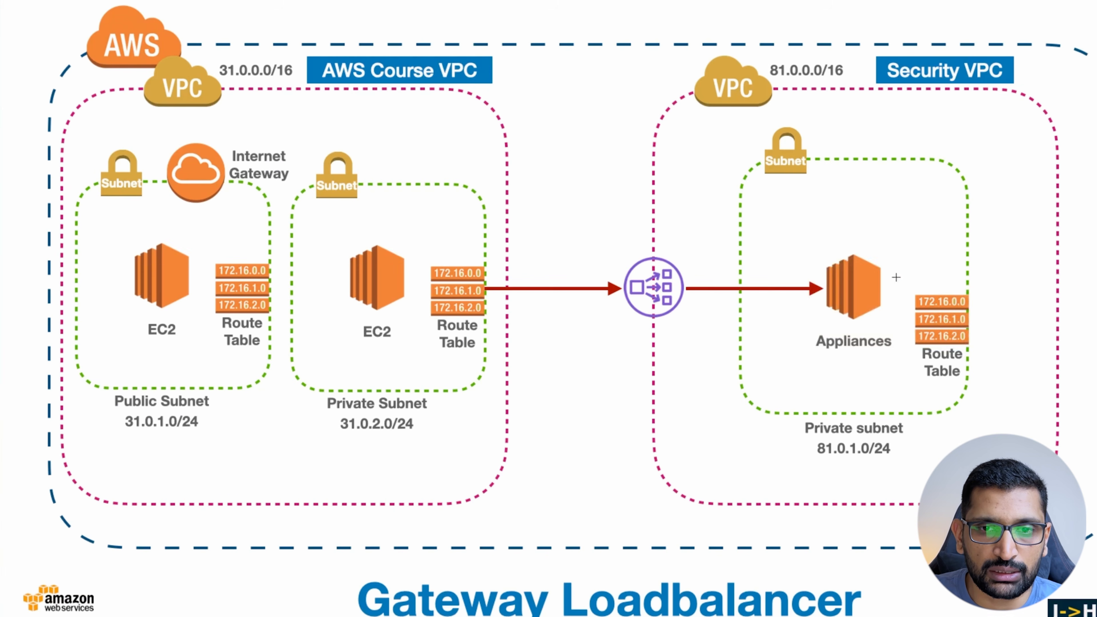
mouse_move(901, 257)
mouse_down()
mouse_move(819, 255)
mouse_move(915, 299)
mouse_move(881, 246)
mouse_up()
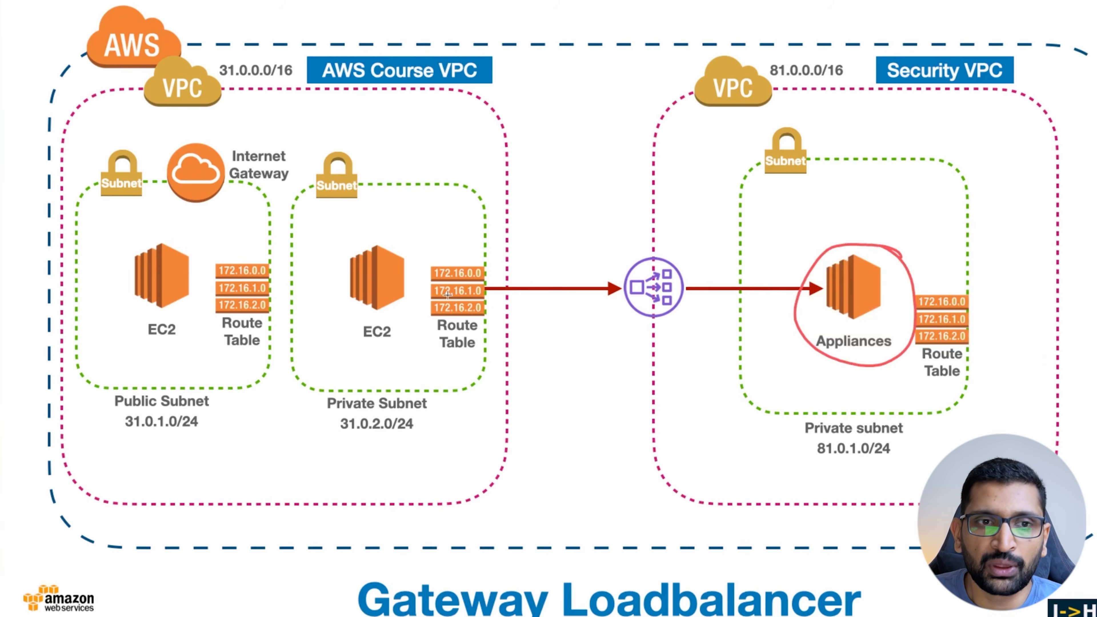
mouse_move(348, 216)
mouse_down()
mouse_move(350, 236)
mouse_move(362, 221)
mouse_move(379, 238)
mouse_up()
- Recheck aws-course-private-vm's private IPv4 address in the AWS console and write 163 above its EC2 instance on the diagram
key(super+Tab)
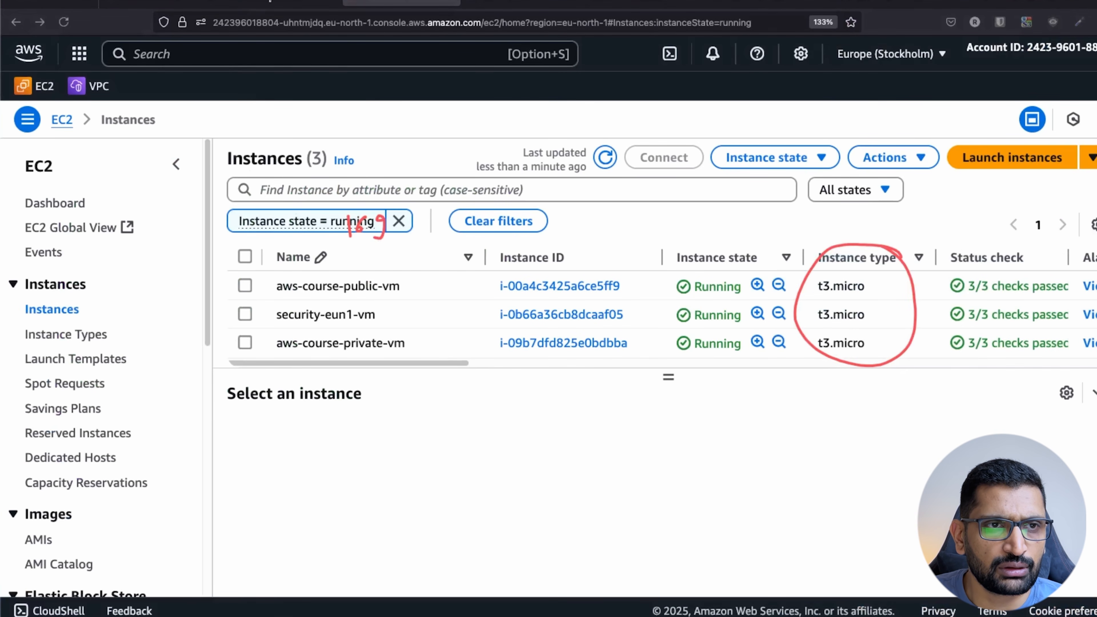
click(281, 3)
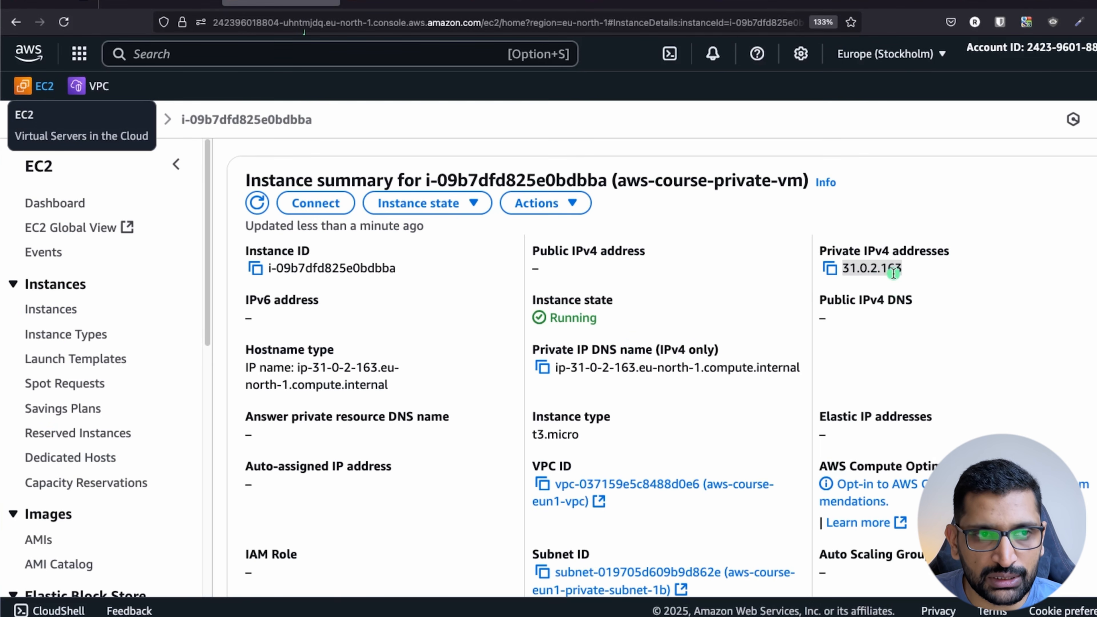
key(super+Tab)
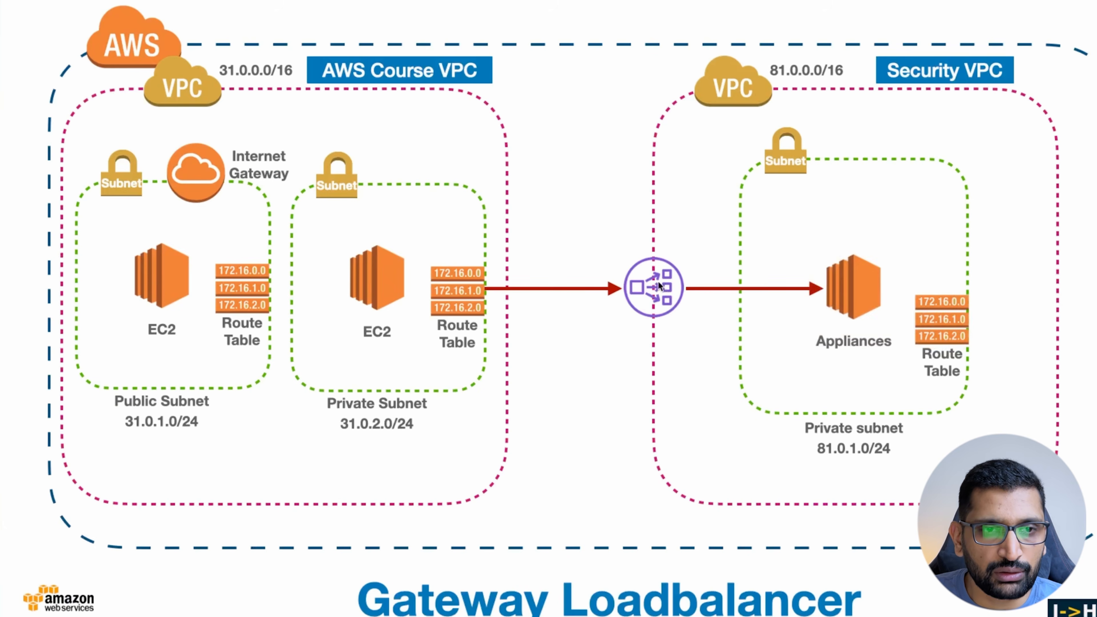
mouse_move(356, 216)
mouse_down()
mouse_move(356, 238)
mouse_move(409, 213)
mouse_move(386, 232)
mouse_up()
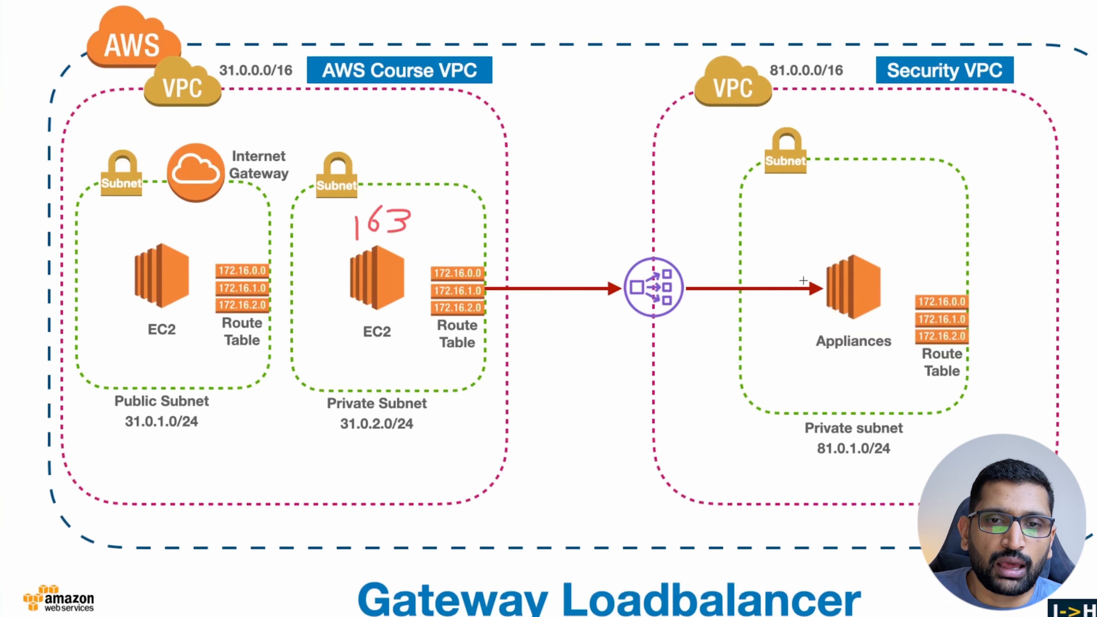
- Circle the appliances on the diagram, point an arrow at them, write 81.05 alongside, and clear the annotations
mouse_move(877, 236)
mouse_down()
mouse_move(794, 285)
mouse_move(906, 258)
mouse_move(892, 249)
mouse_up()
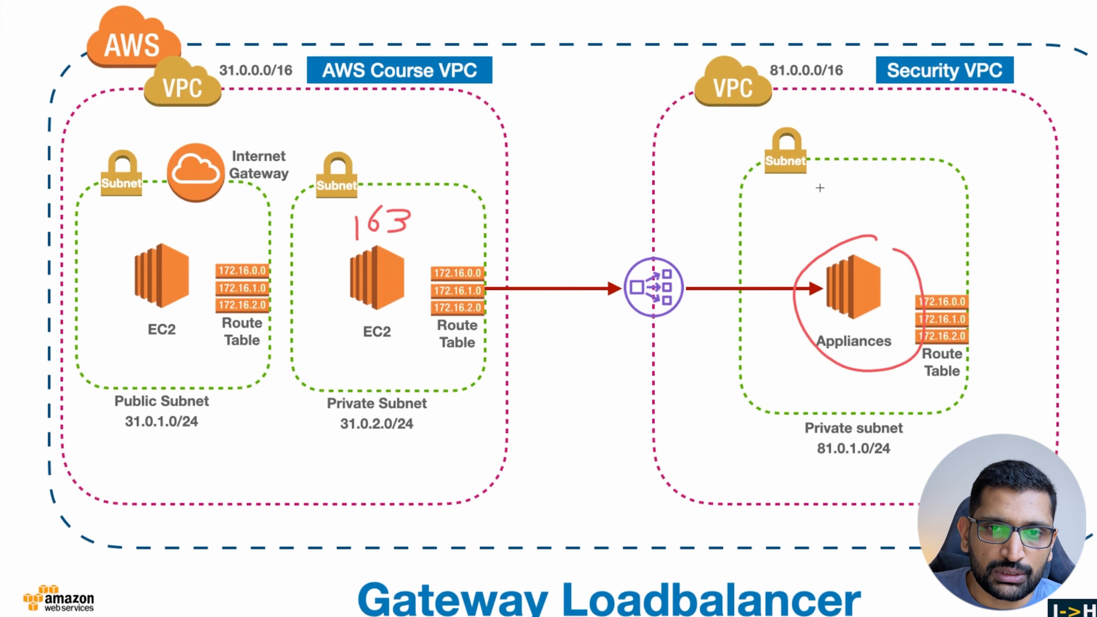
mouse_move(821, 185)
mouse_down()
mouse_move(814, 224)
mouse_move(839, 231)
mouse_up()
mouse_move(896, 195)
mouse_down()
mouse_move(904, 210)
mouse_move(941, 182)
mouse_up()
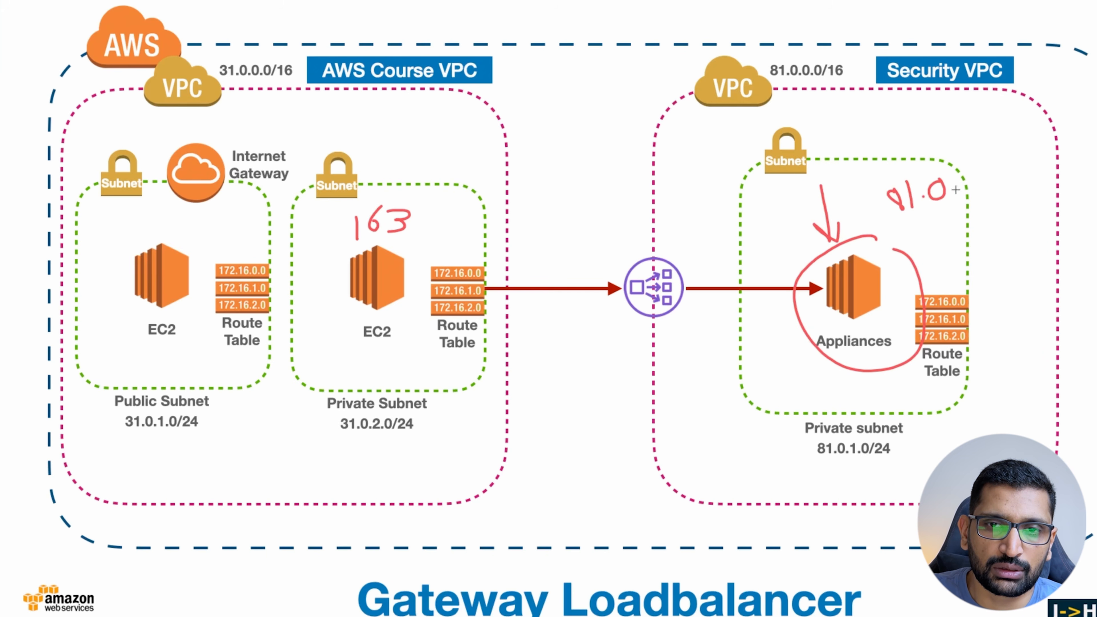
mouse_move(963, 173)
mouse_down()
mouse_move(955, 197)
mouse_move(975, 173)
mouse_up()
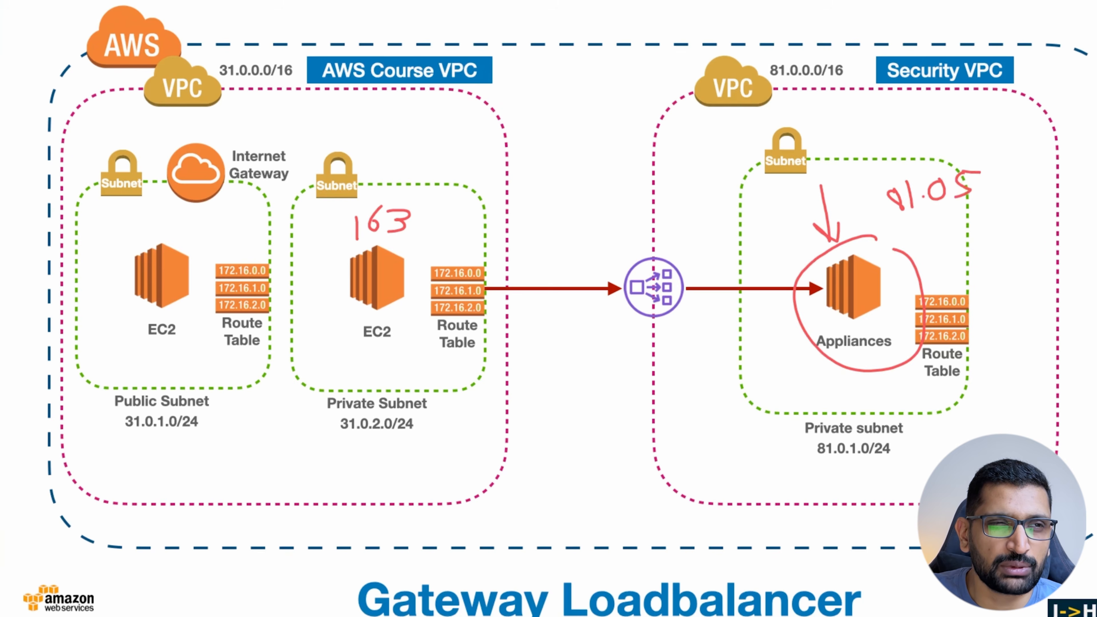
key(Escape)
- Return to the AWS console and look up the private IPv4 address of the running instance security-eun1-vm
key(super+Tab)
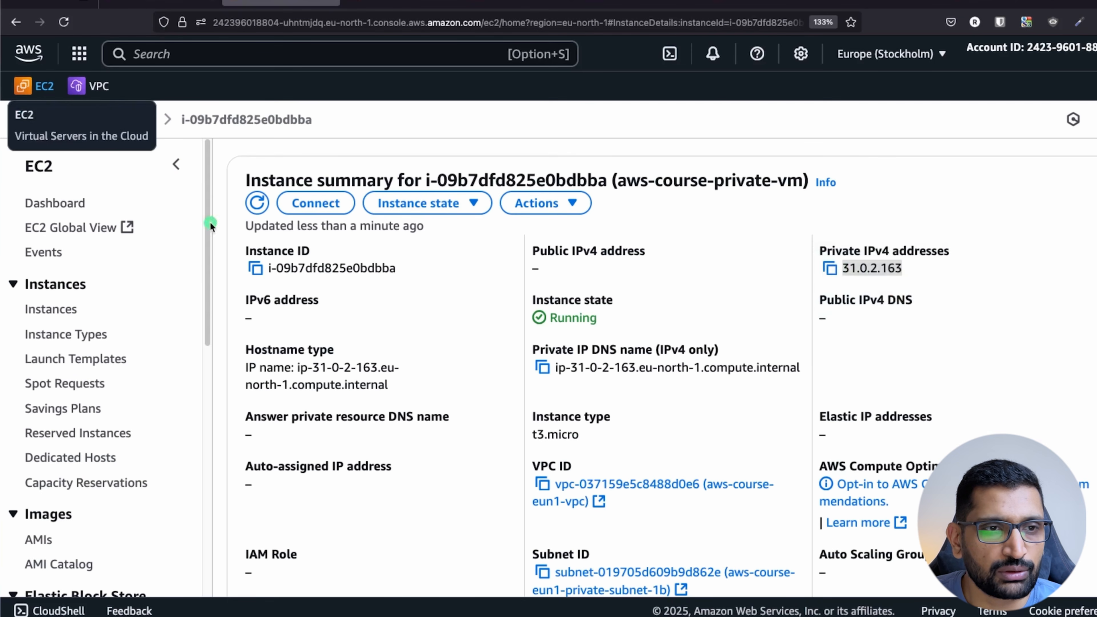
click(44, 87)
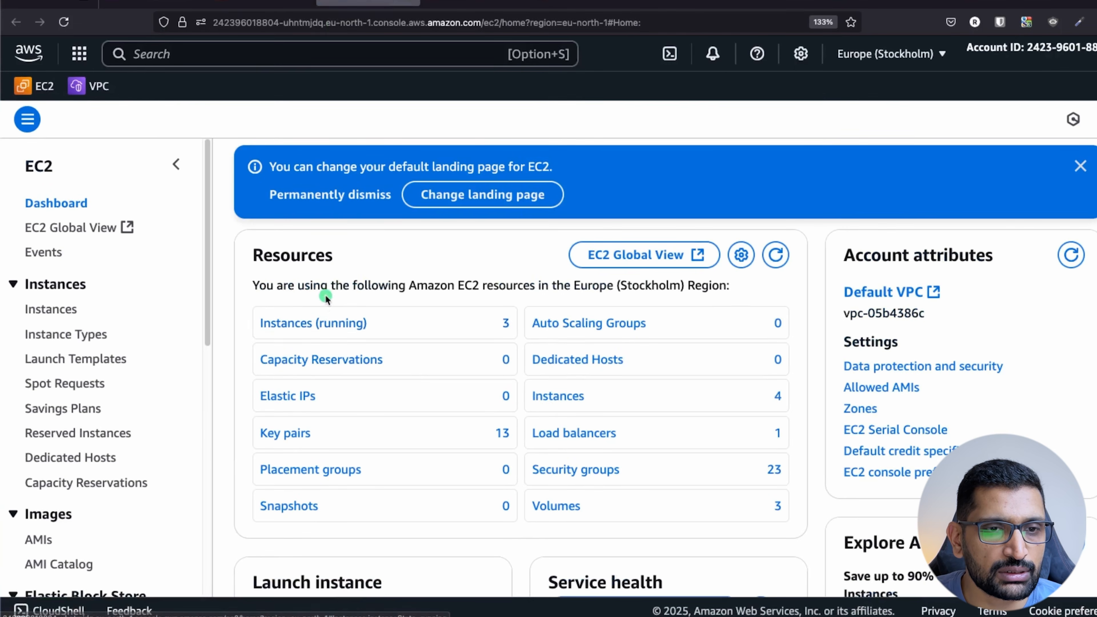
click(321, 320)
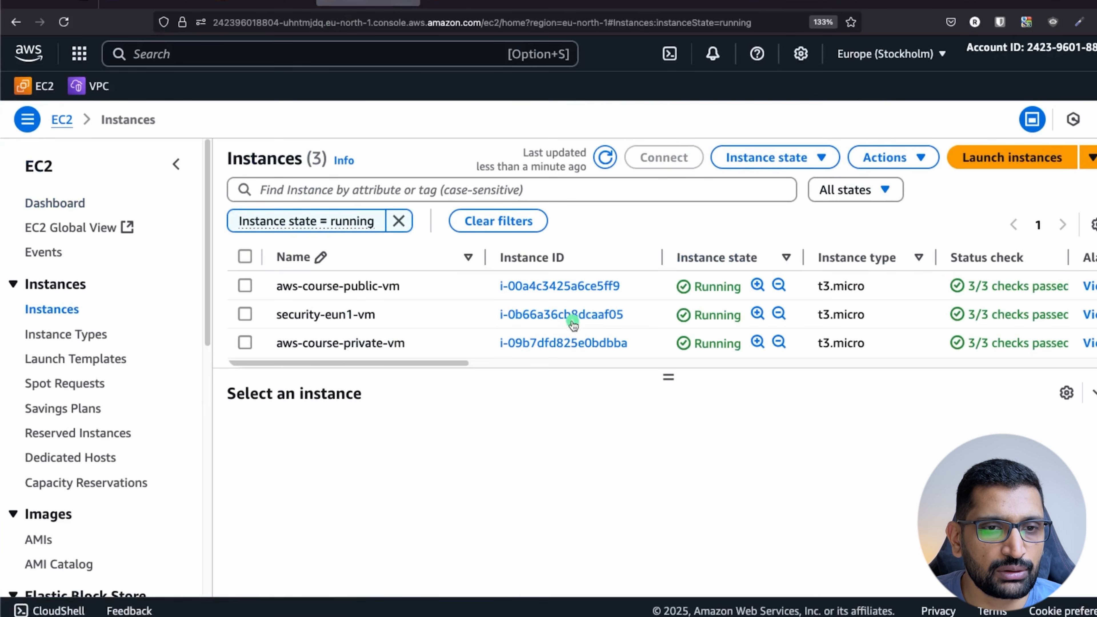
click(571, 320)
drag(908, 268, 841, 269)
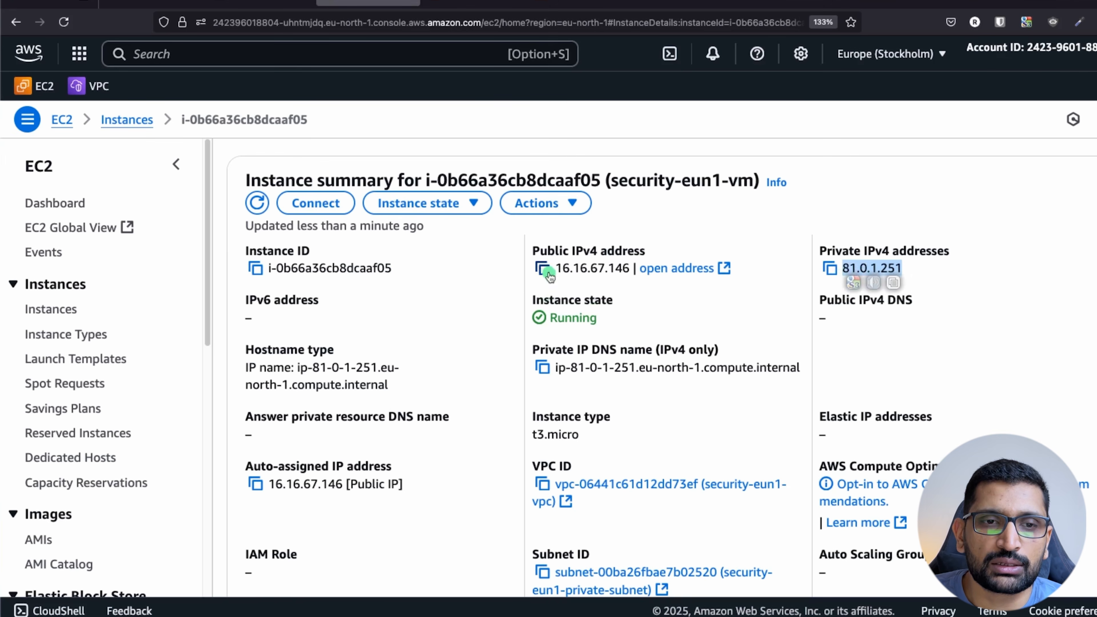
- Copy the example SSH command for security-eun1-vm and bring a terminal window into view over the console
click(328, 206)
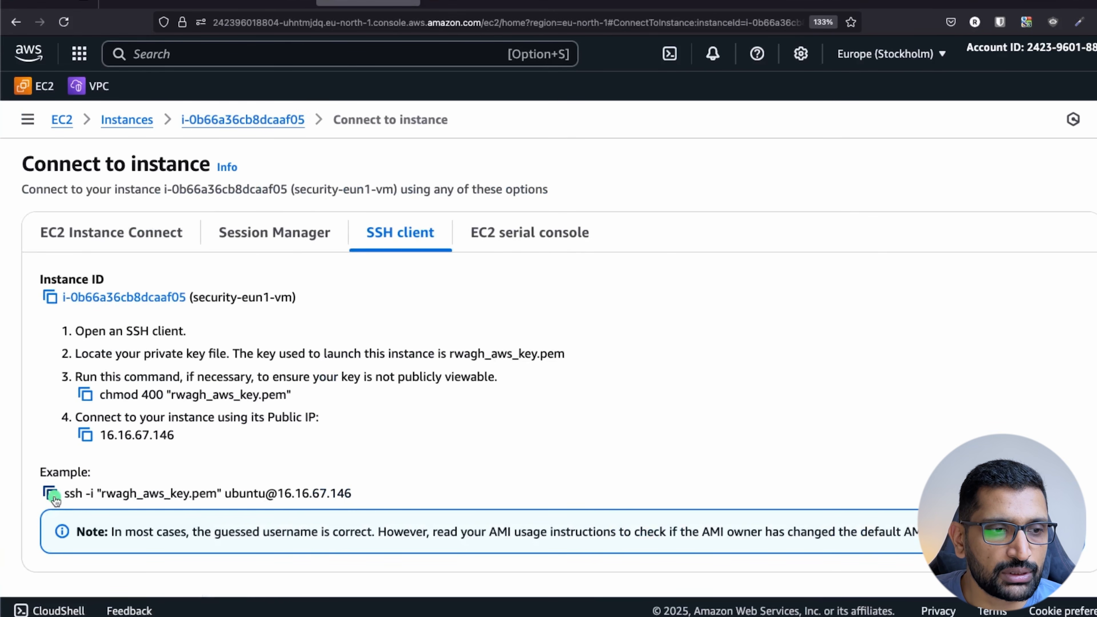
click(50, 493)
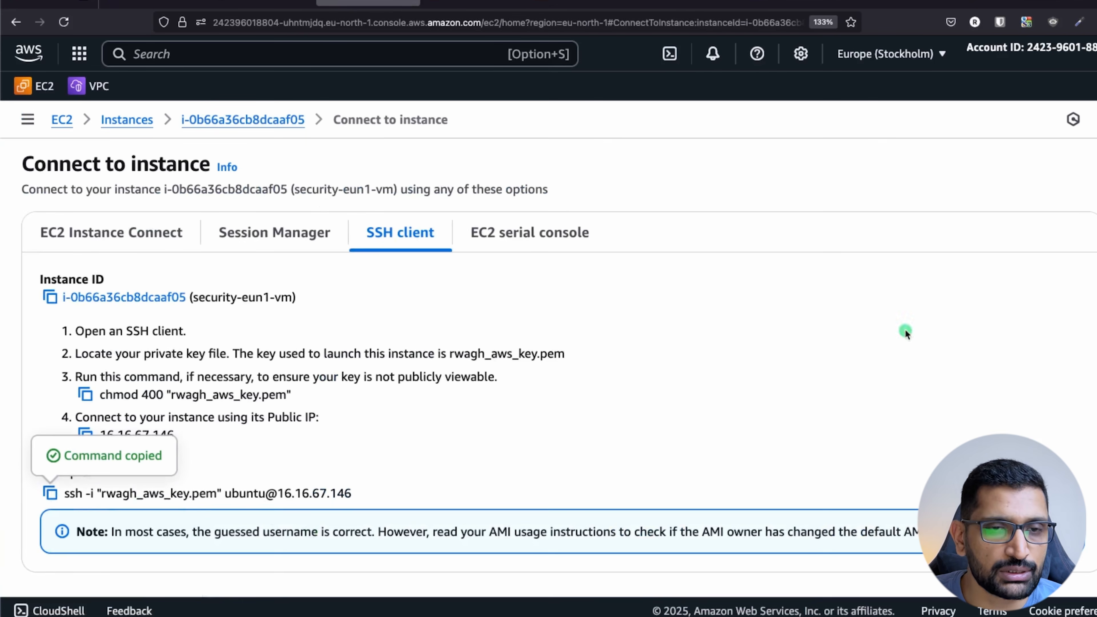
key(super+Tab)
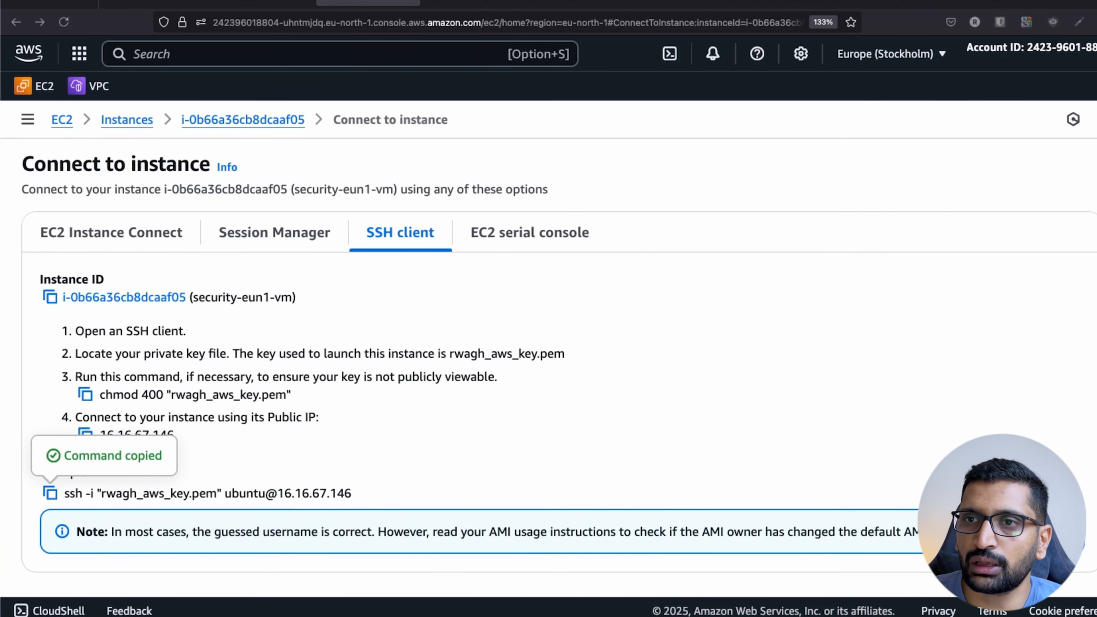
drag(1096, 199, 1002, 56)
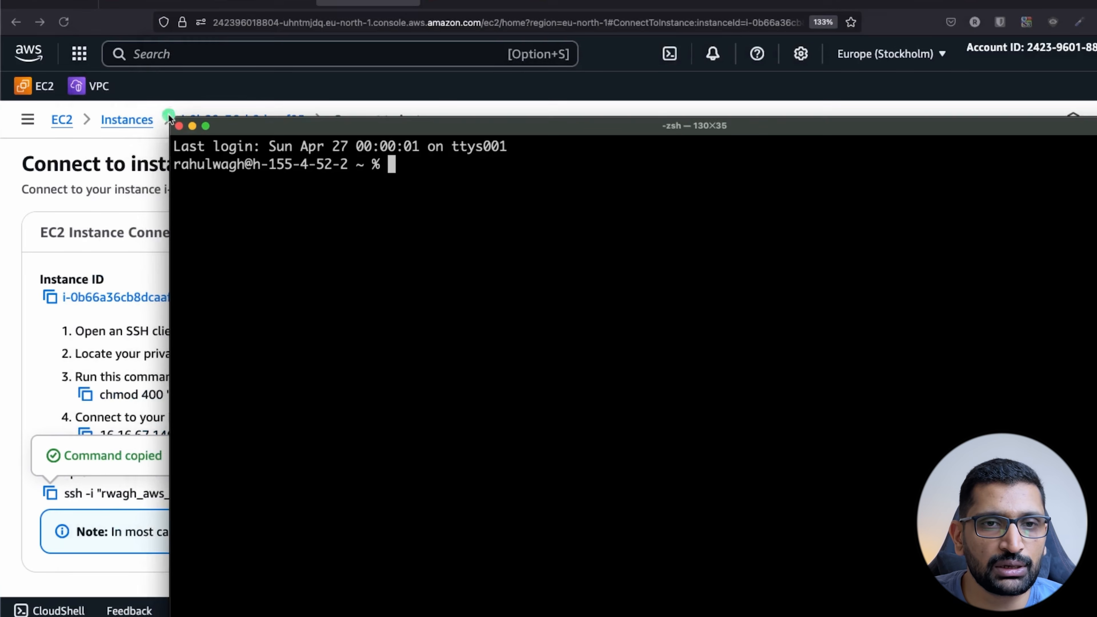
drag(688, 108, 558, 7)
click(828, 320)
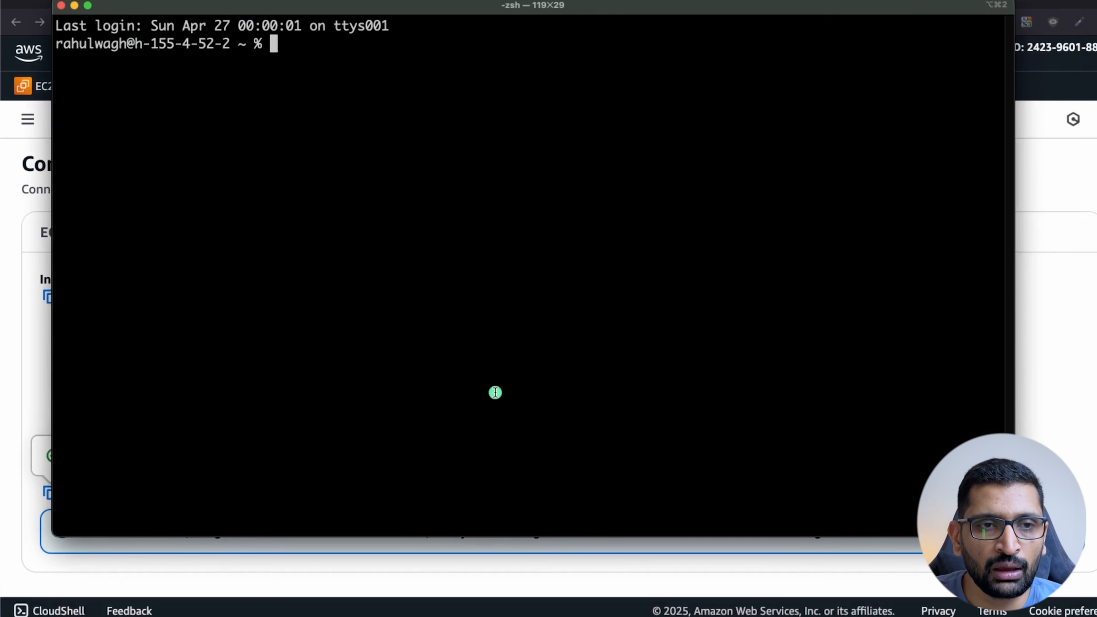
- Change the terminal's working directory to Downloads/aws-demo
text(cd Dow)
key(Tab)
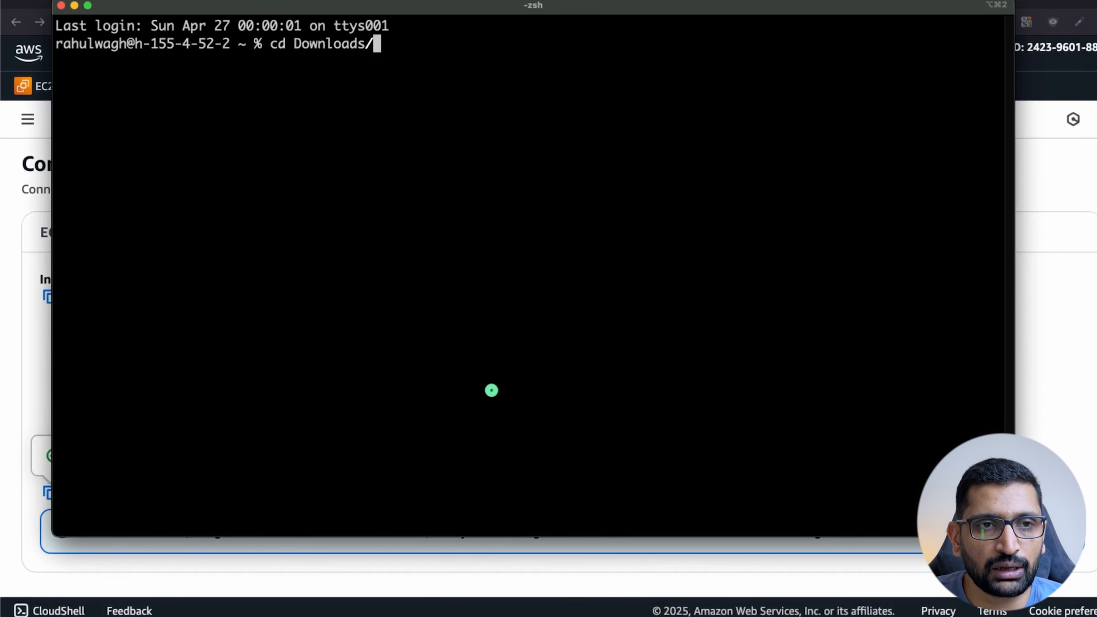
text(aws)
key(Tab)
key(Return)
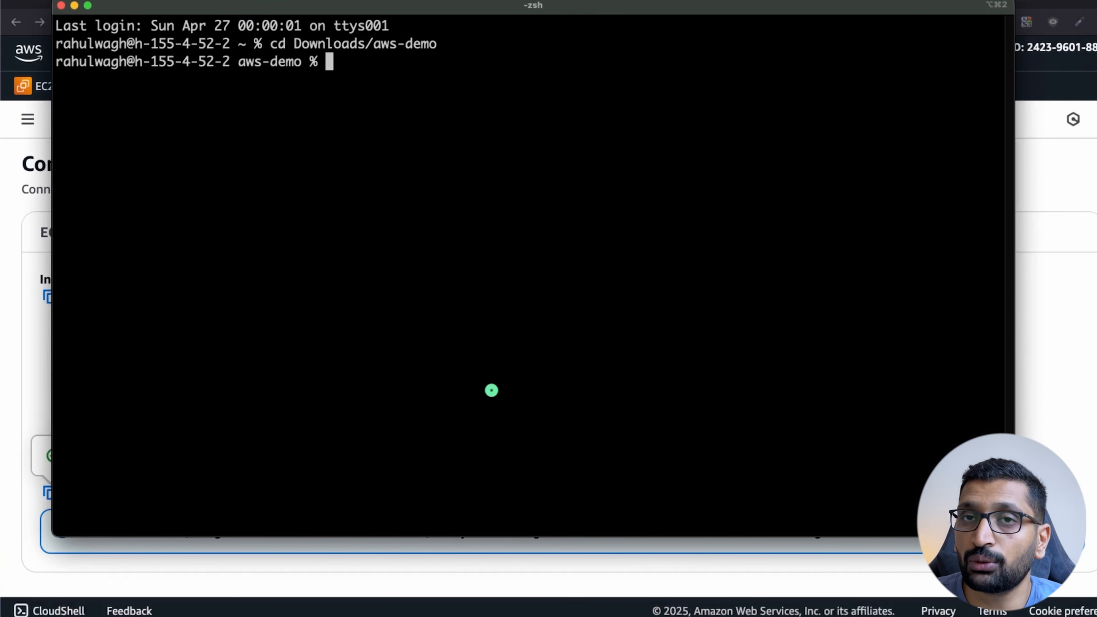
text(clear)
key(Return)
key(super+v)
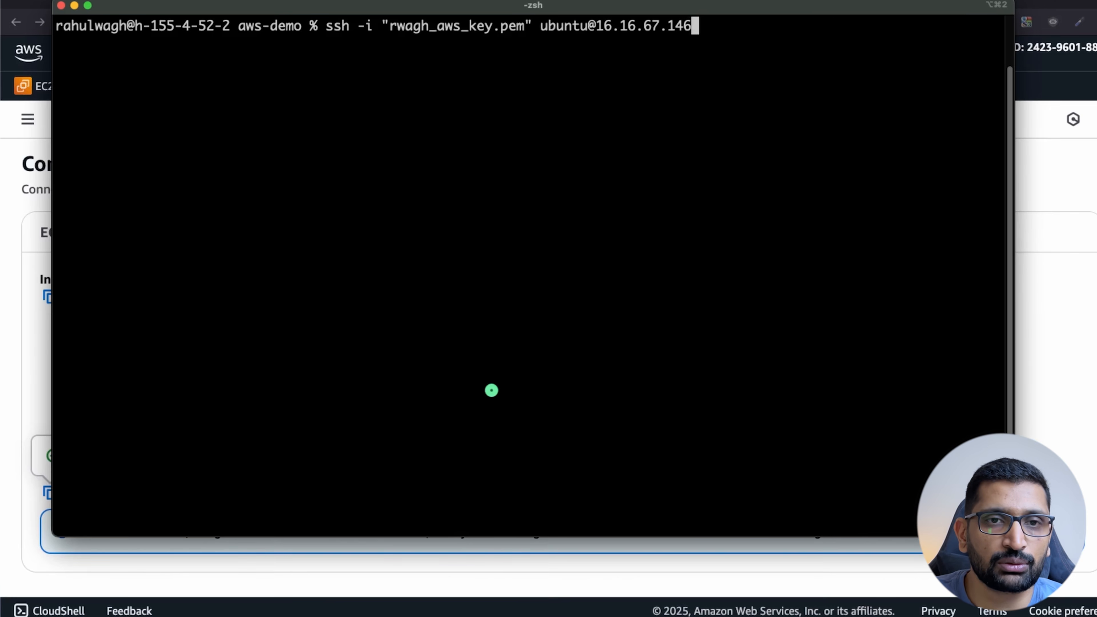
key(Return)
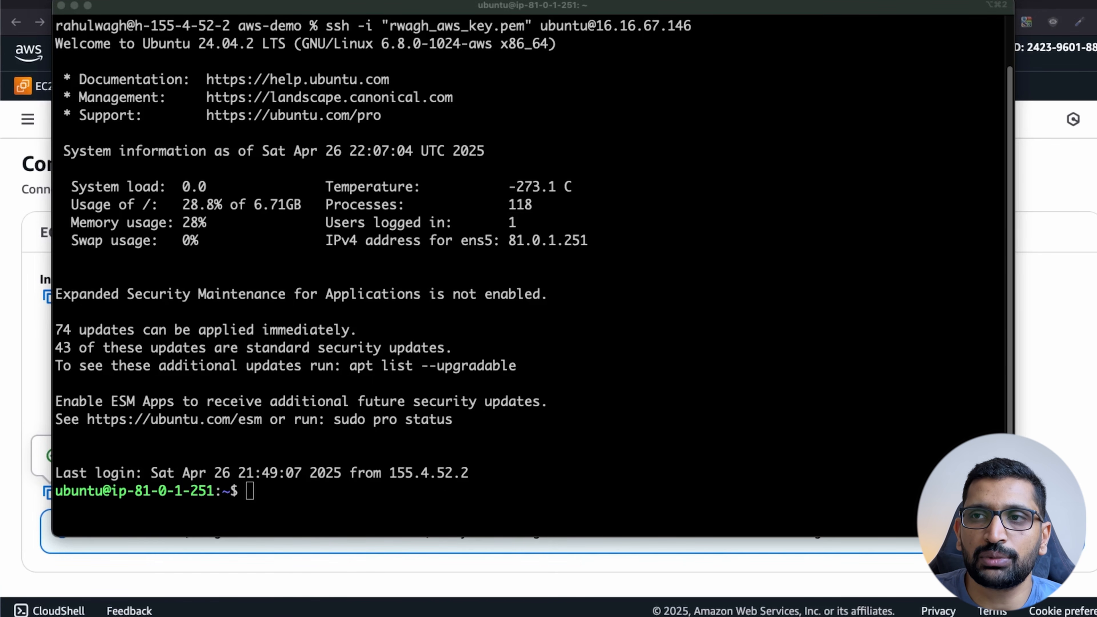
- Clear the security appliance's terminal and enter the command sudo tcpdump -nvv 'port 6081' at the prompt without running it
click(712, 401)
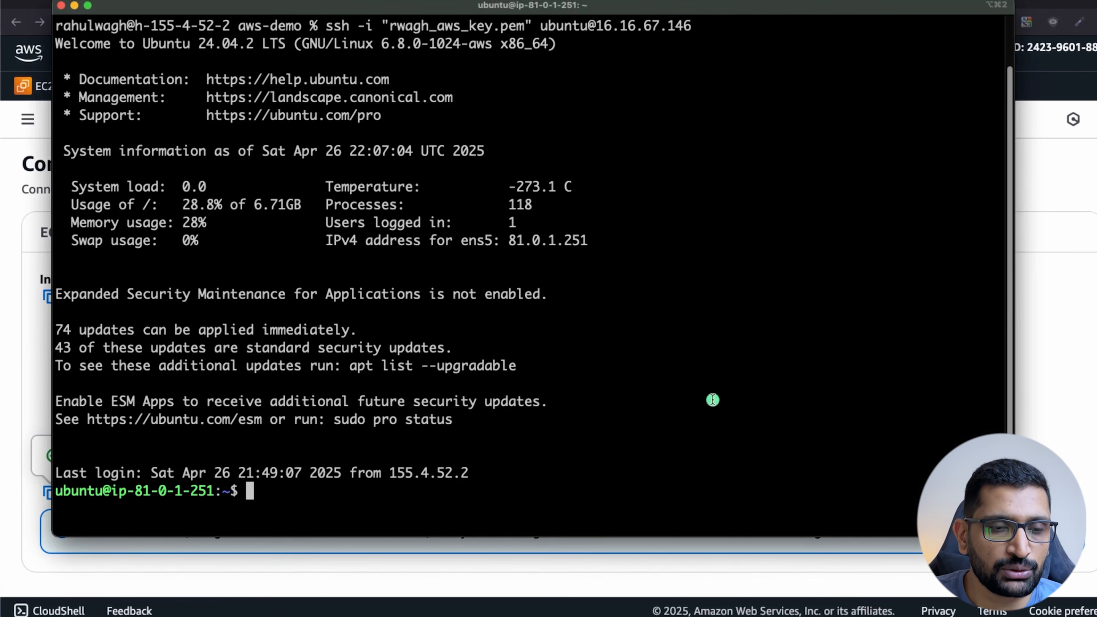
text(clear)
key(Return)
key(super+v)
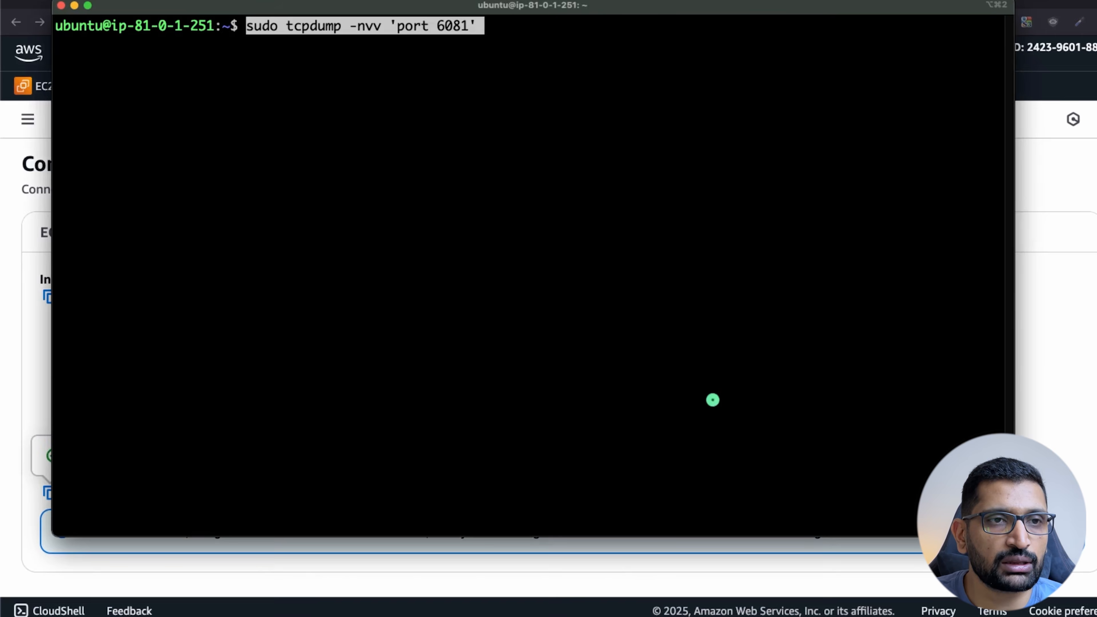
- Switch to the Keynote diagram, write 163 above the private subnet's EC2, circle the Security VPC appliance and draw two arrows towards it
key(super+Tab)
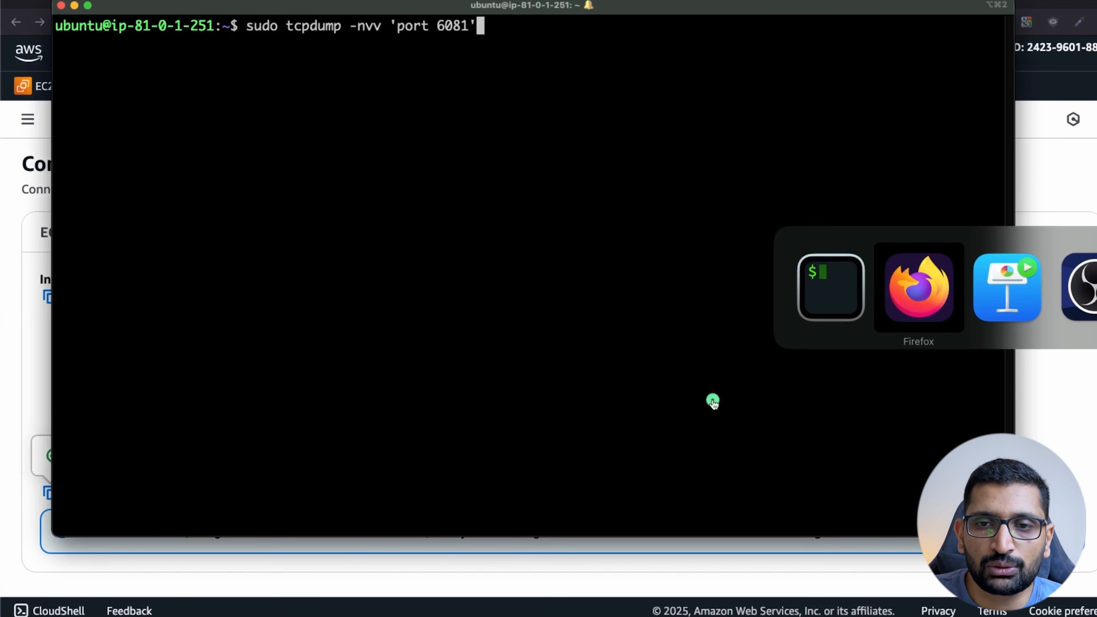
key(super+Tab)
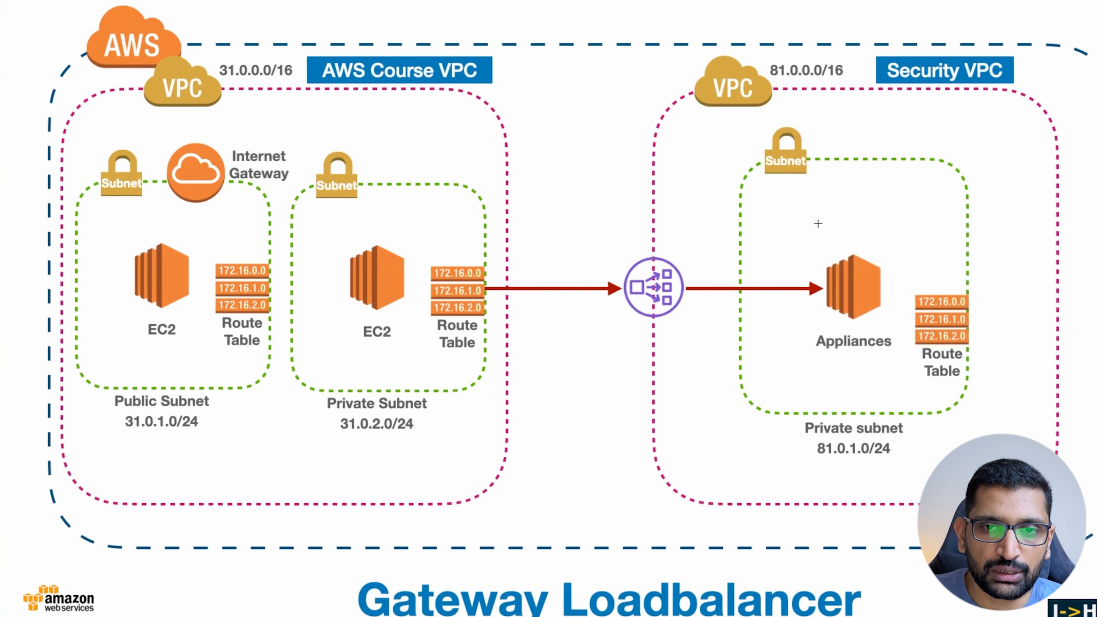
mouse_move(823, 196)
mouse_down()
mouse_move(838, 249)
mouse_move(841, 238)
mouse_up()
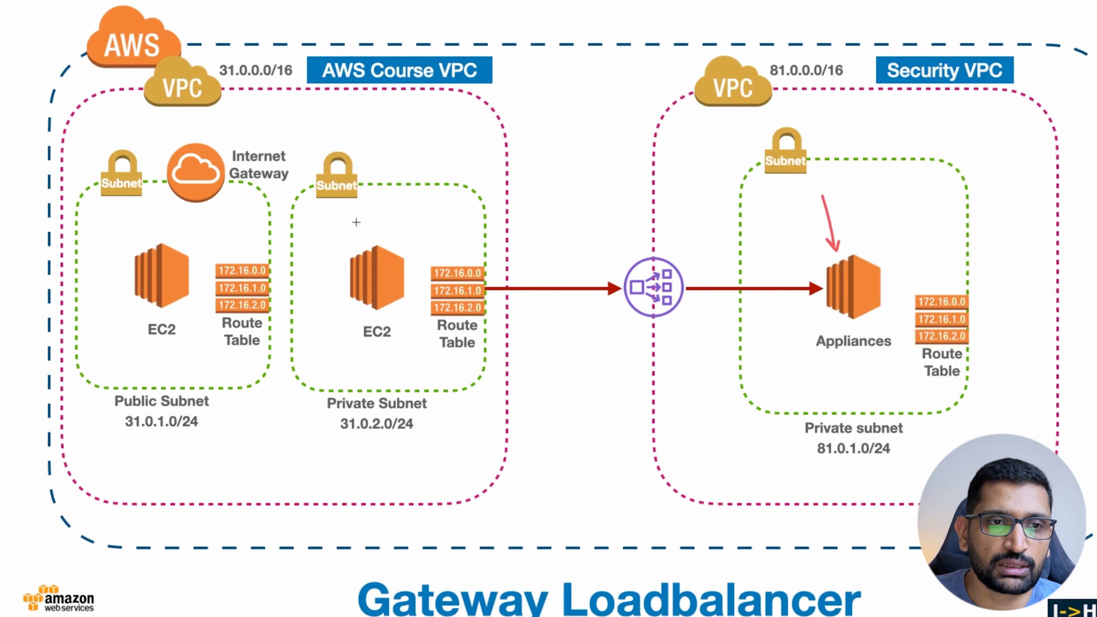
mouse_move(350, 227)
mouse_down()
mouse_move(352, 241)
mouse_move(365, 227)
mouse_up()
mouse_move(371, 220)
mouse_down()
mouse_move(391, 227)
mouse_move(385, 236)
mouse_up()
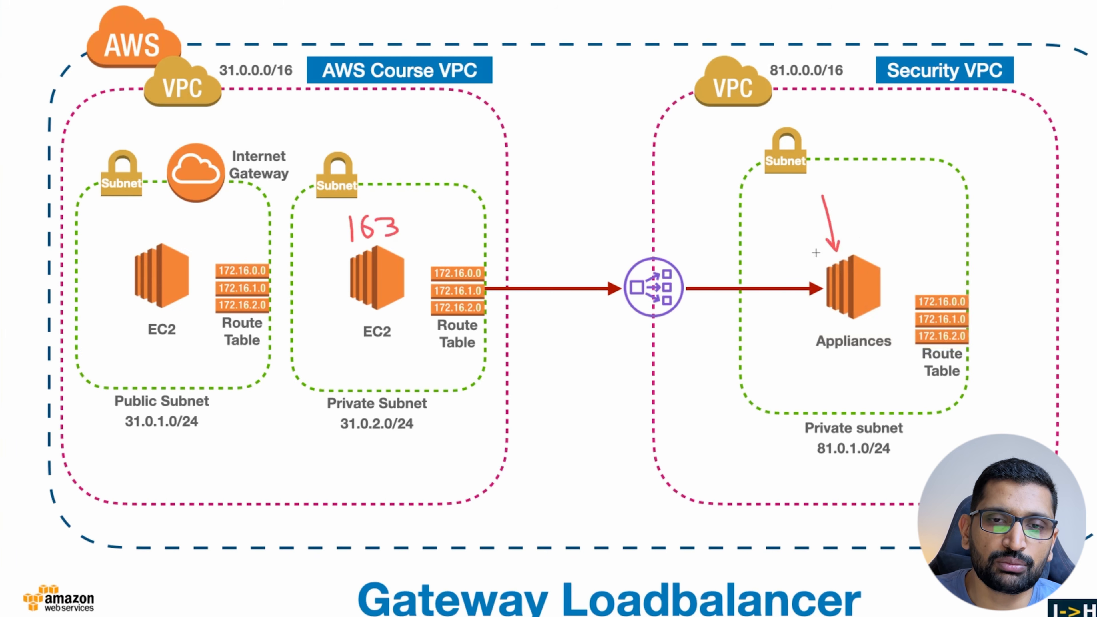
mouse_move(915, 242)
mouse_down()
mouse_move(868, 341)
mouse_move(910, 246)
mouse_up()
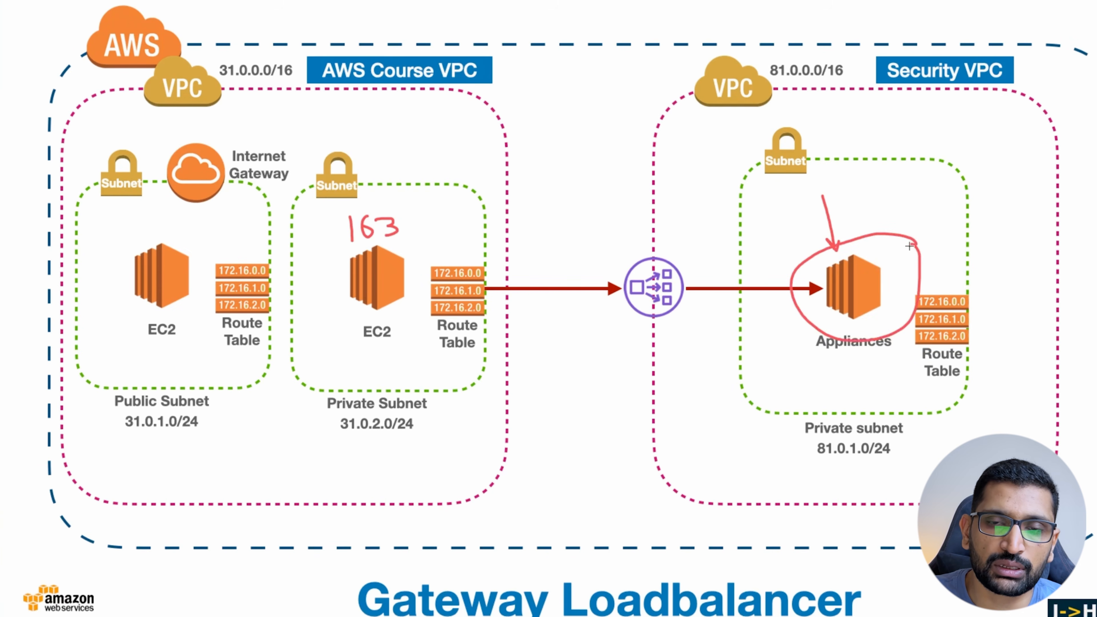
mouse_move(873, 185)
mouse_down()
mouse_move(879, 219)
mouse_move(885, 209)
mouse_up()
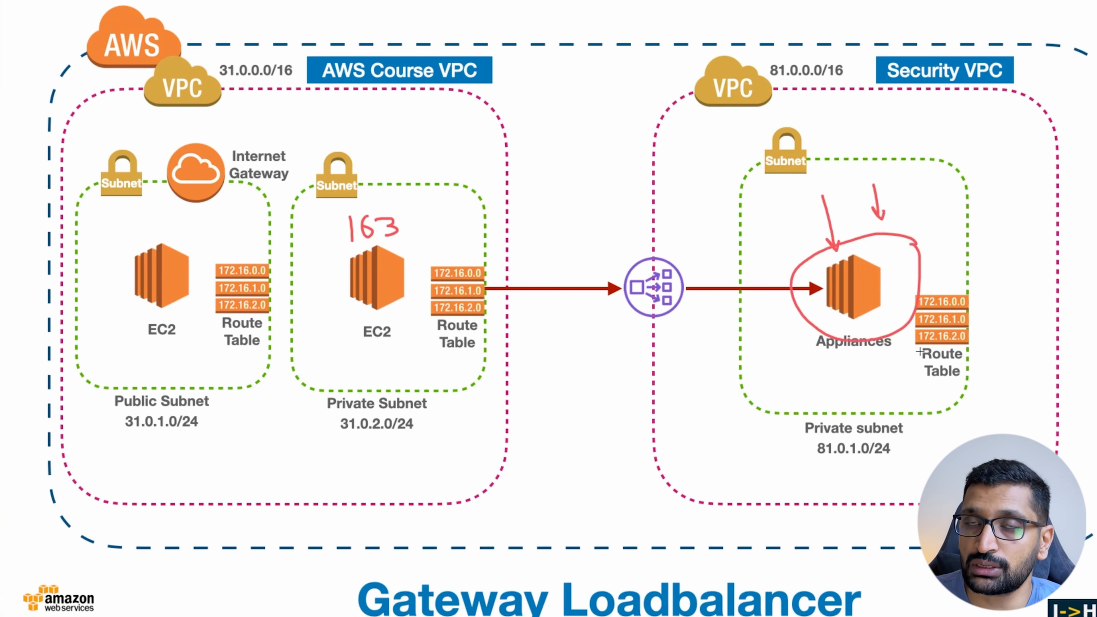
- Return to the terminal, clear the drawn annotations, run the tcpdump capture on port 6081 and stop it once packets are listed
key(super+Tab)
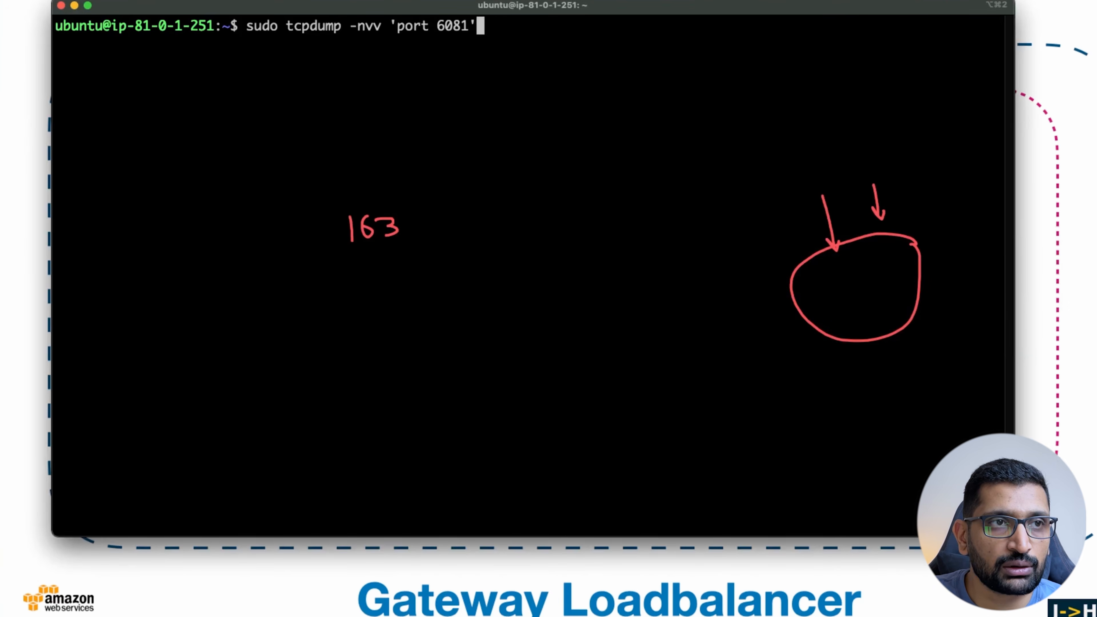
click(344, 141)
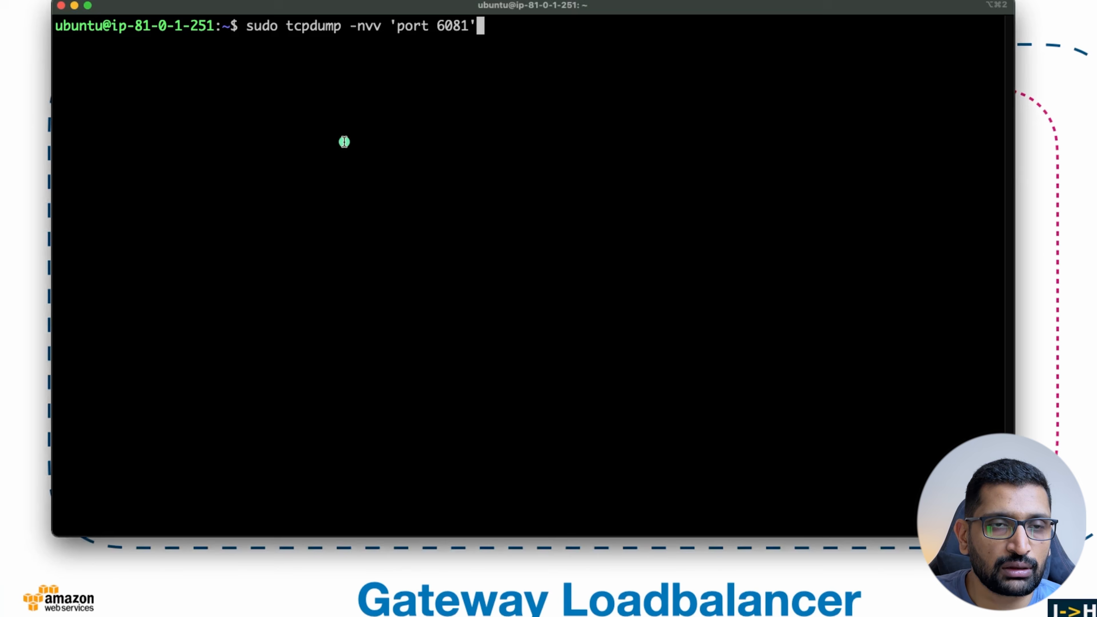
key(Return)
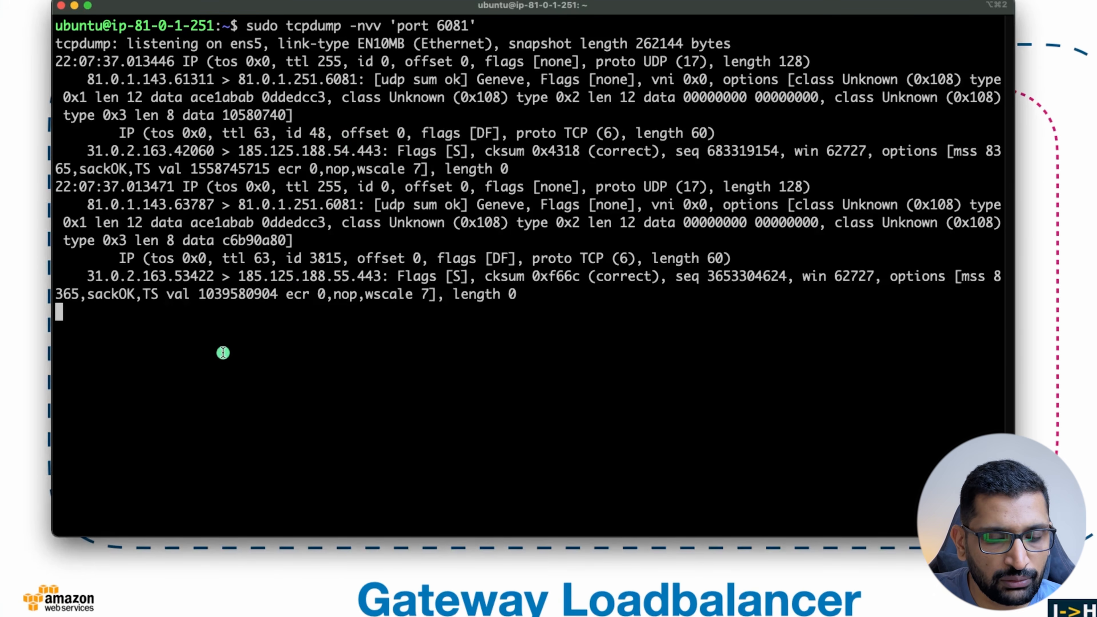
key(ctrl+c)
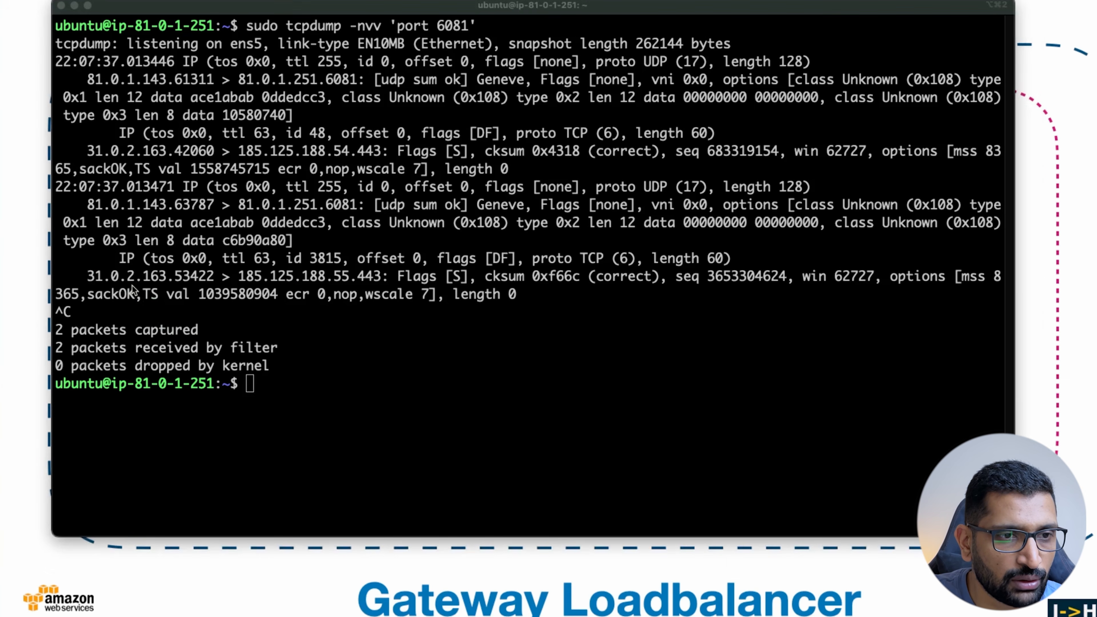
- Circle the captured packet's source address, and on the Keynote diagram trace the private EC2's path through its route table to the load balancer
mouse_move(221, 266)
mouse_down()
mouse_move(94, 258)
mouse_move(113, 318)
mouse_move(220, 262)
mouse_up()
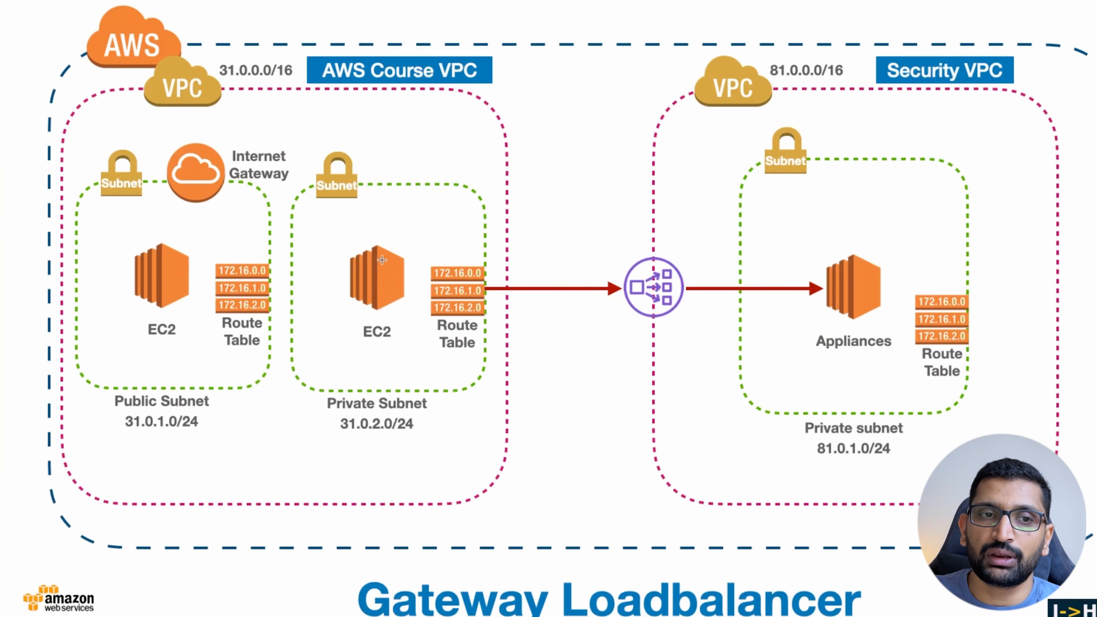
mouse_move(395, 235)
mouse_down()
mouse_move(355, 233)
mouse_move(408, 261)
mouse_move(381, 239)
mouse_move(445, 263)
mouse_move(591, 247)
mouse_move(614, 251)
mouse_move(615, 263)
mouse_up()
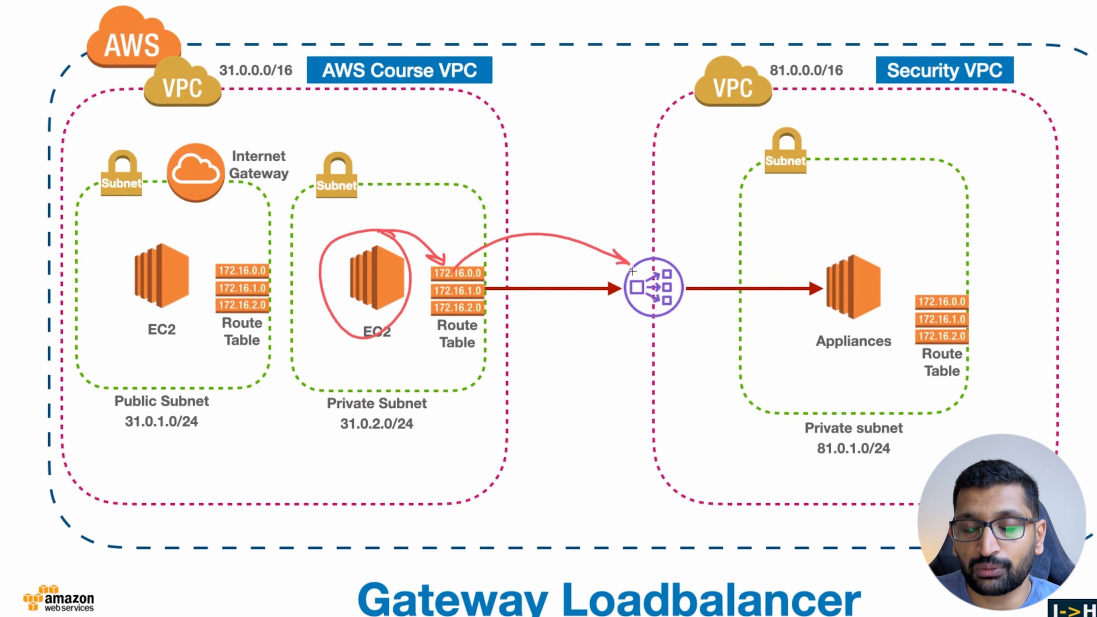